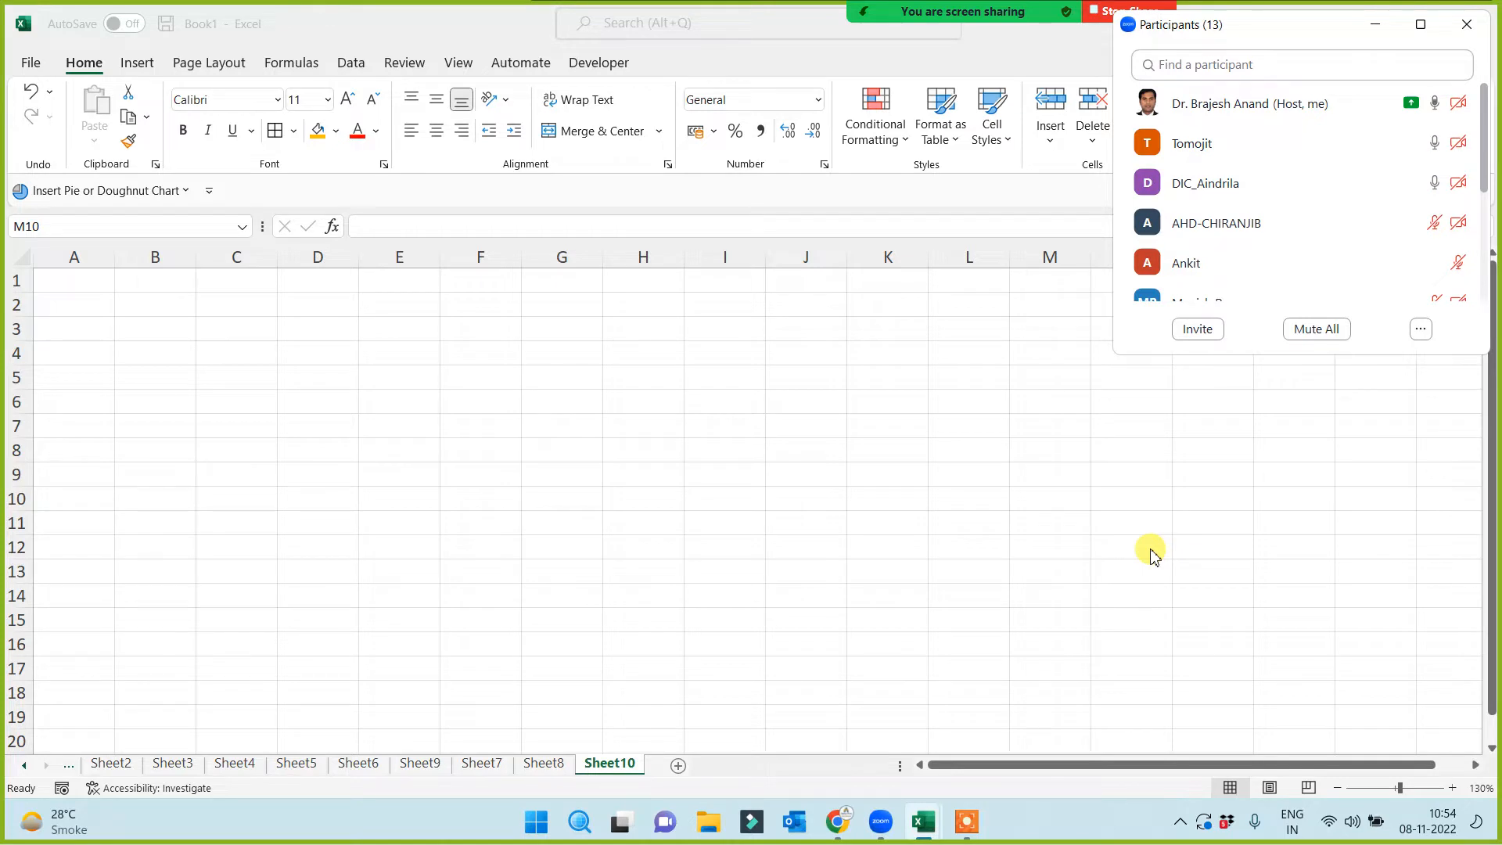
# Hide the participants window, check Sheet8's City table, and zoom out on the empty Sheet10
pyautogui.click(1374, 24)
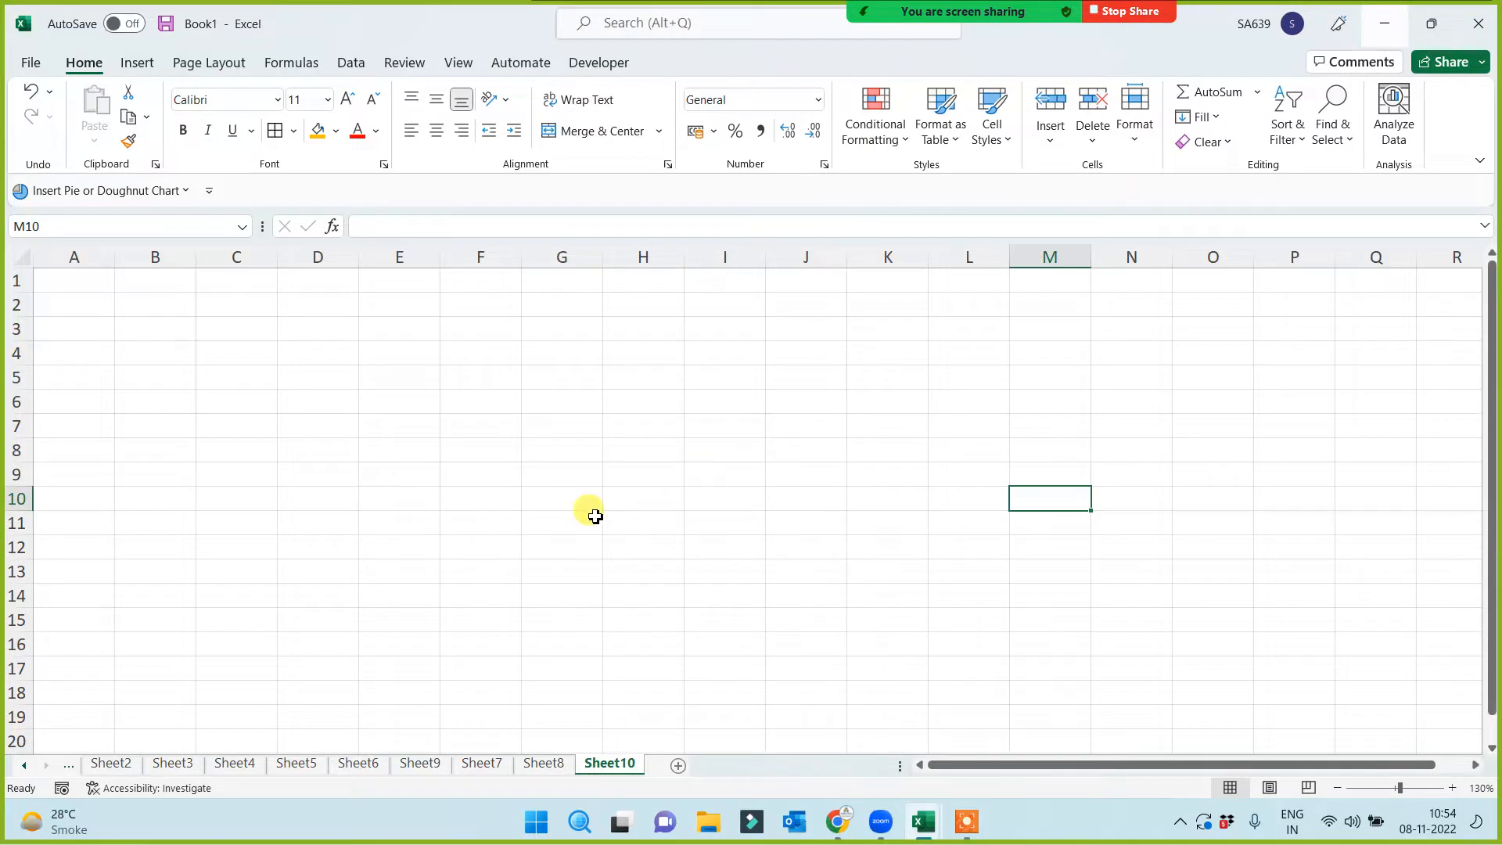
pyautogui.click(534, 763)
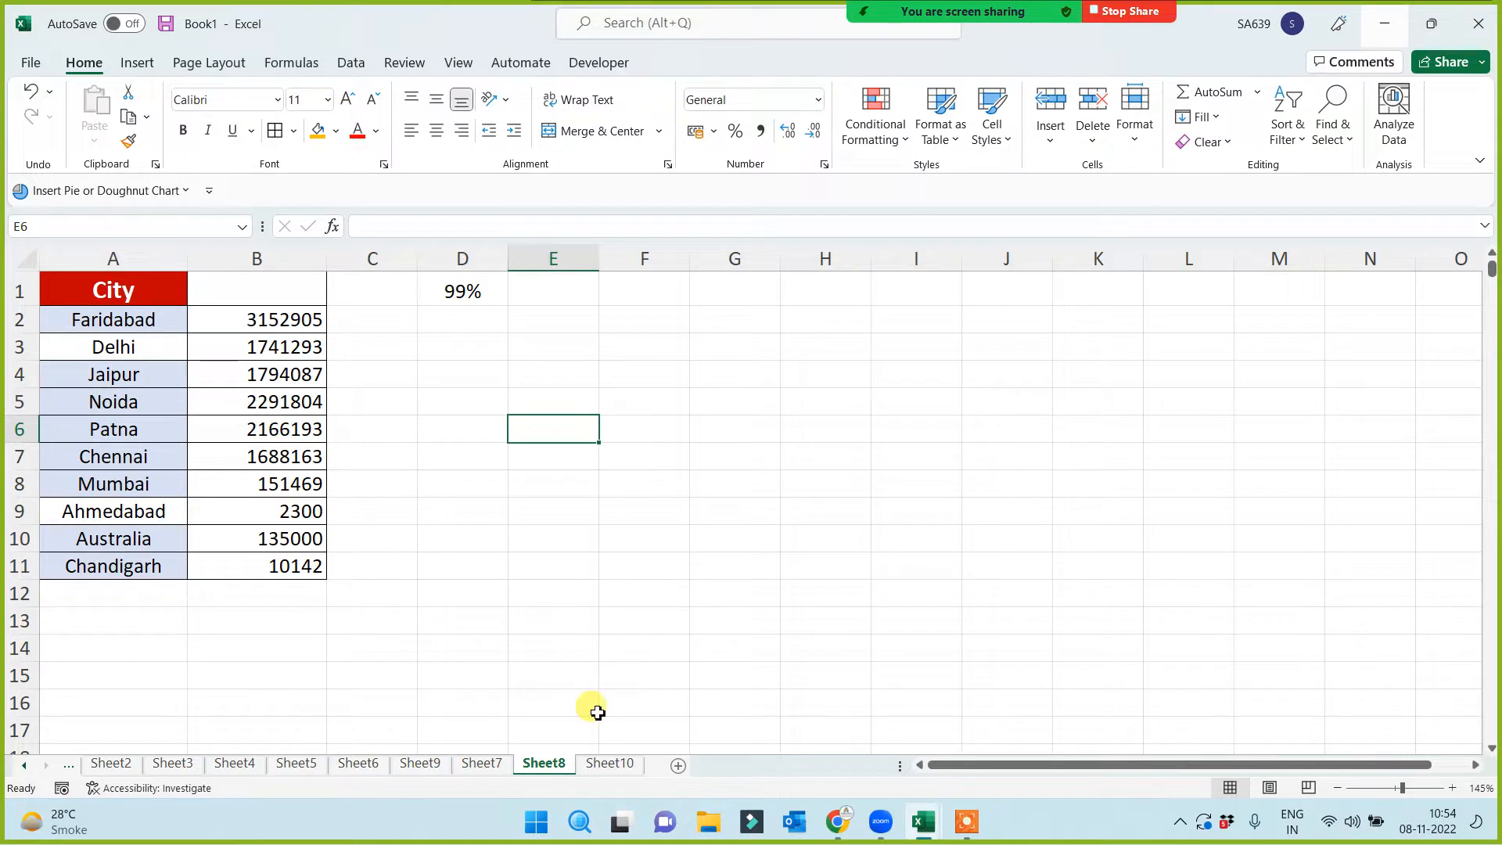
pyautogui.click(610, 762)
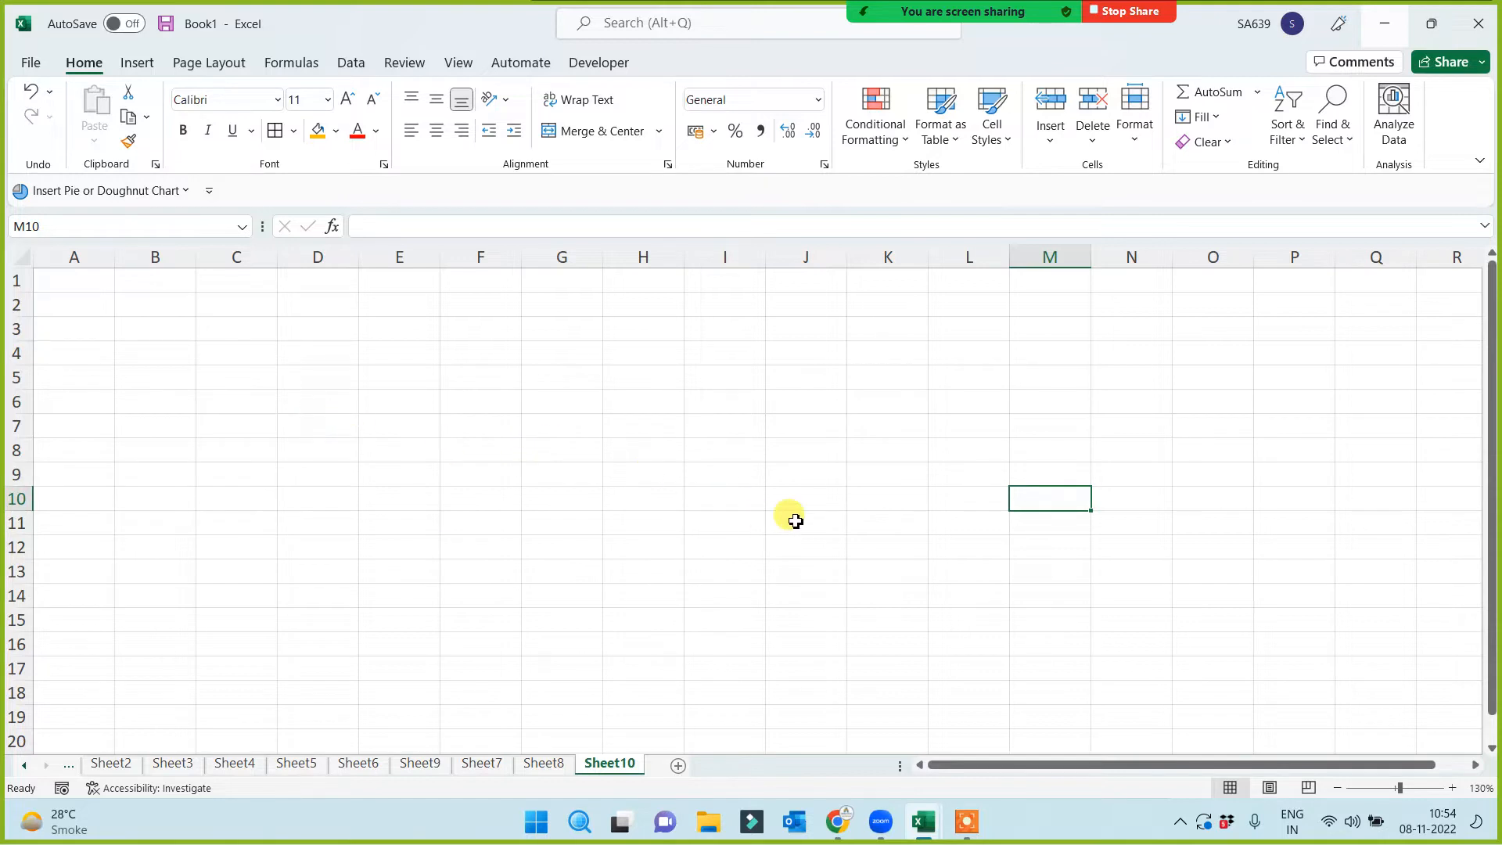
pyautogui.click(1396, 788)
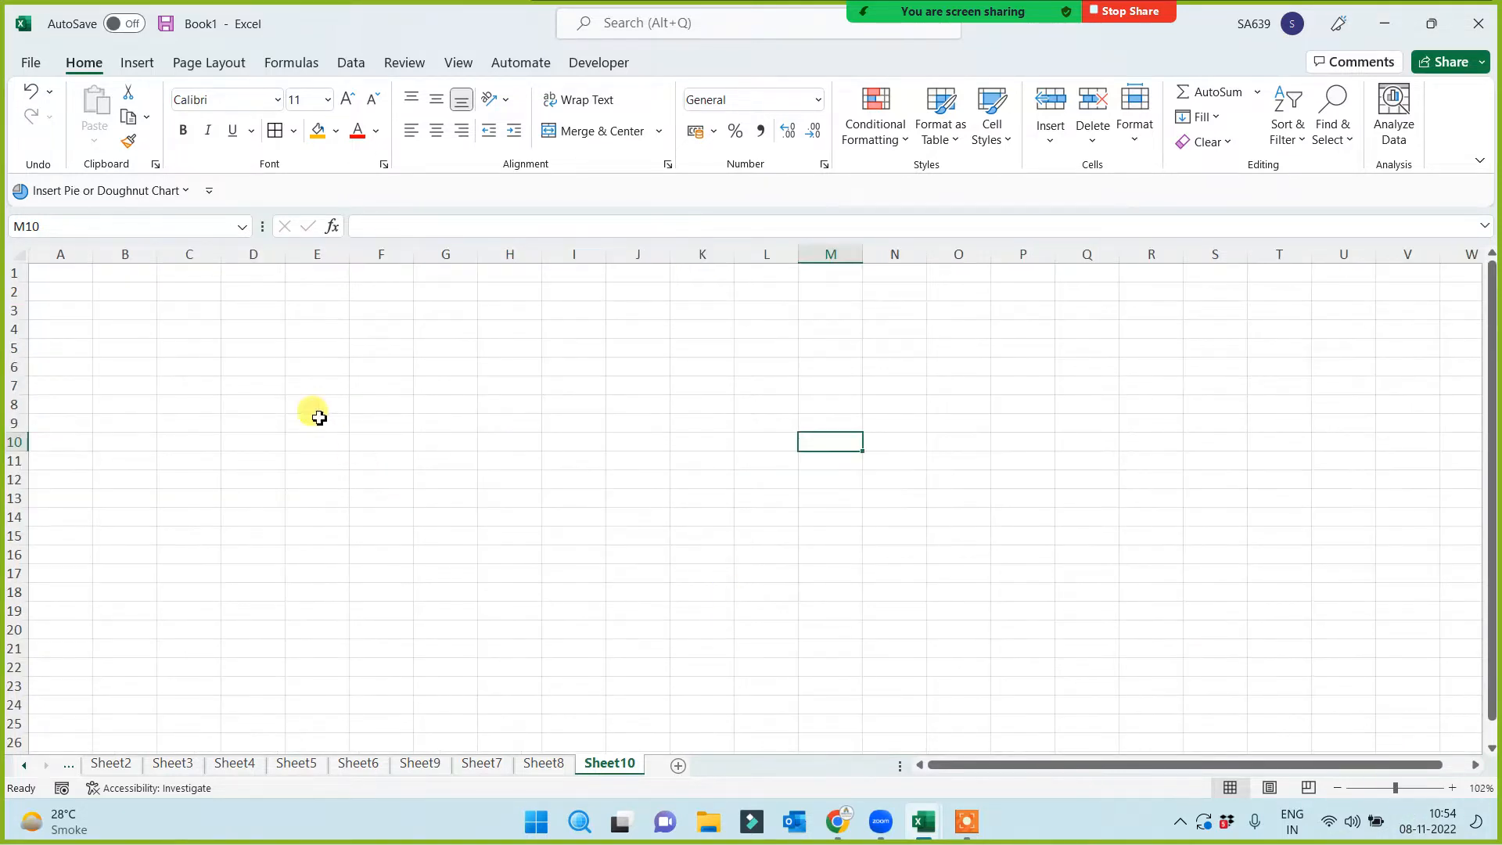
pyautogui.moveTo(63, 273); pyautogui.dragTo(958, 623)
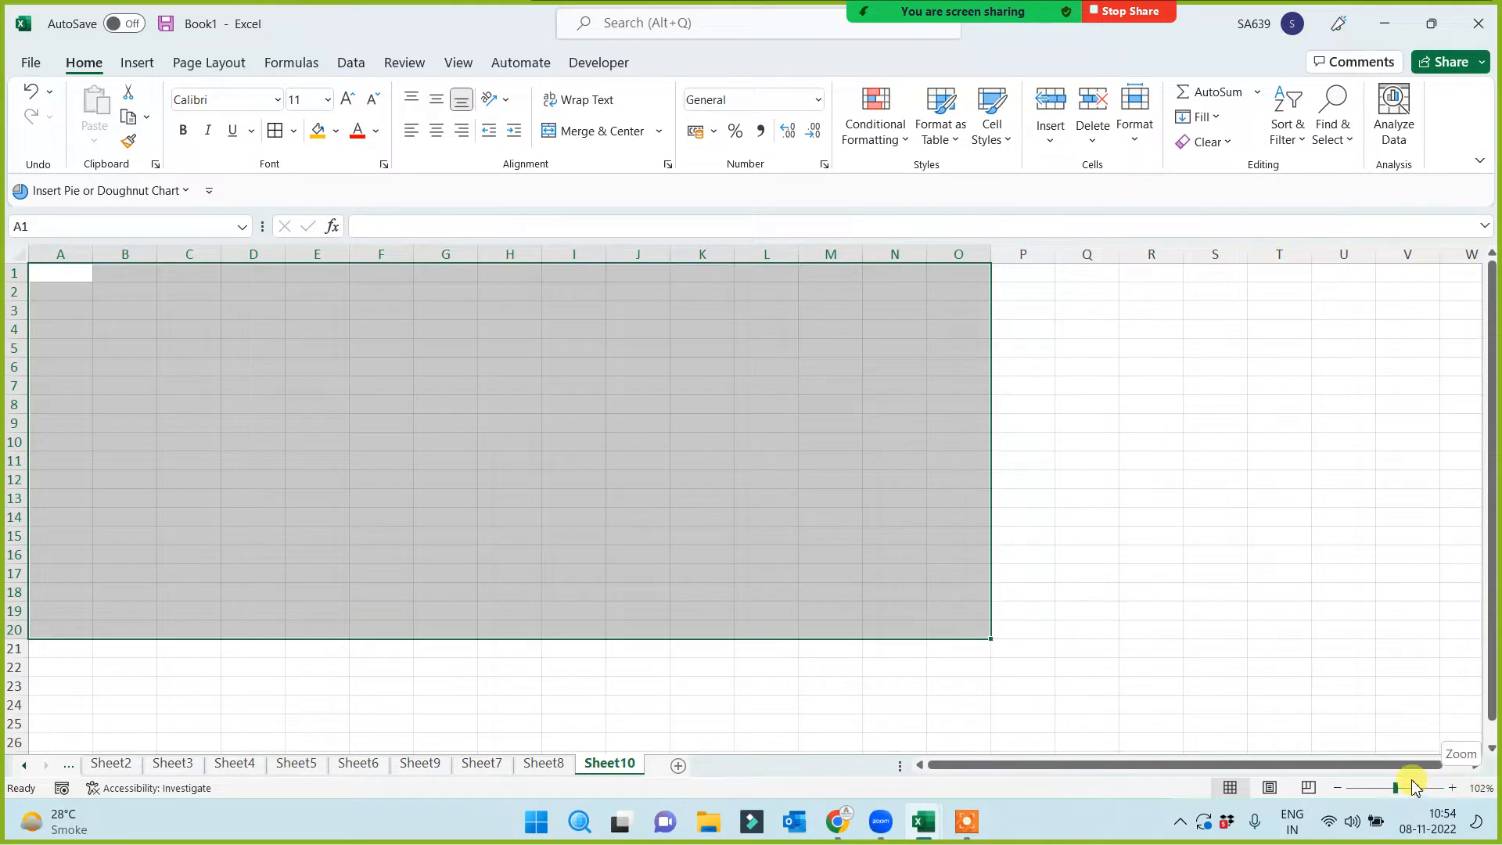
pyautogui.click(1263, 535)
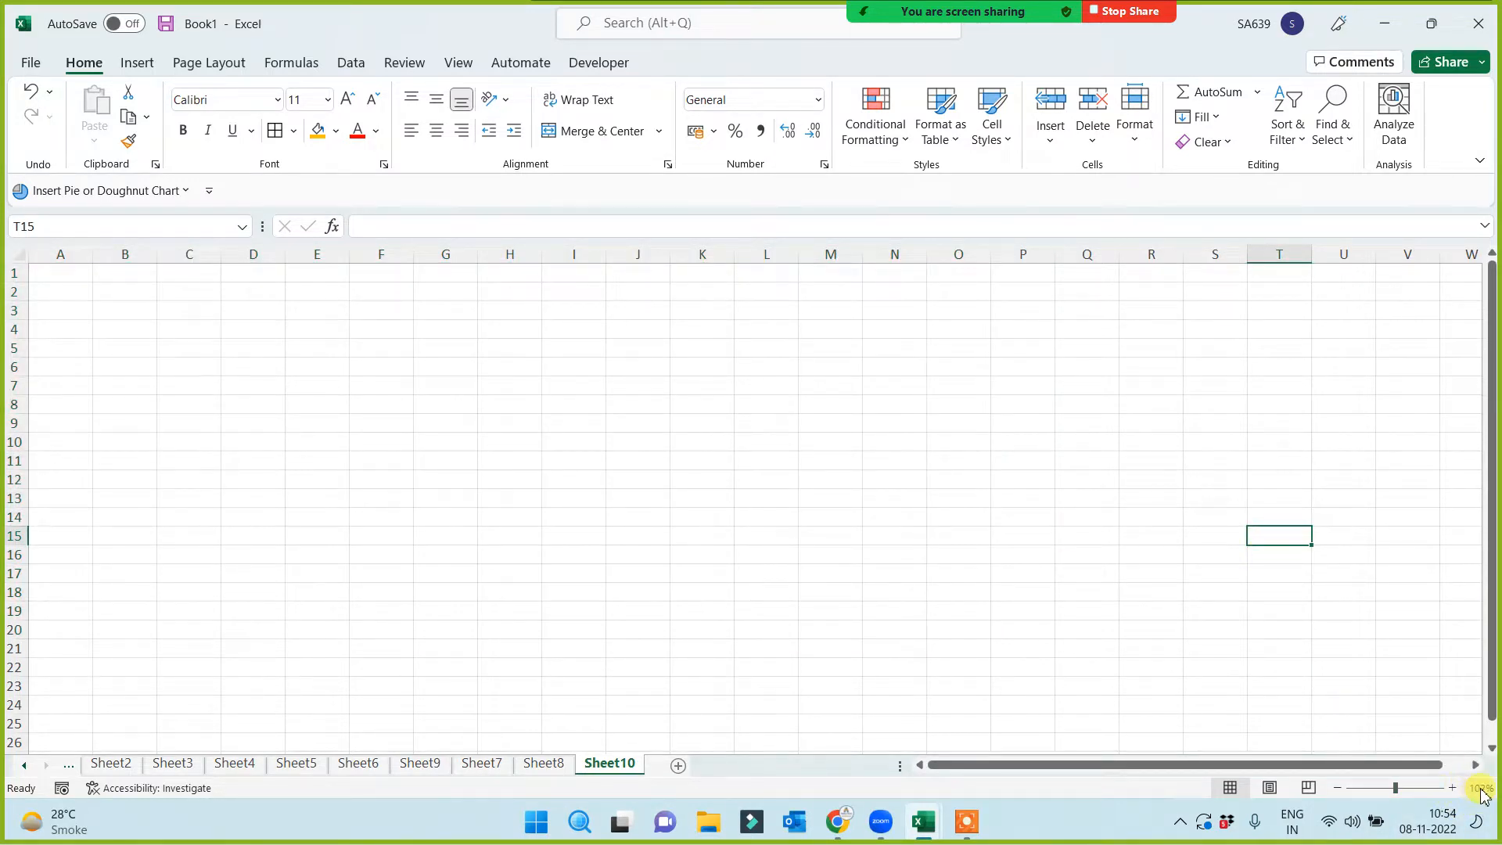
# Type a test entry 'werwer' in B3, zoom to 165%, then delete it
pyautogui.click(155, 313)
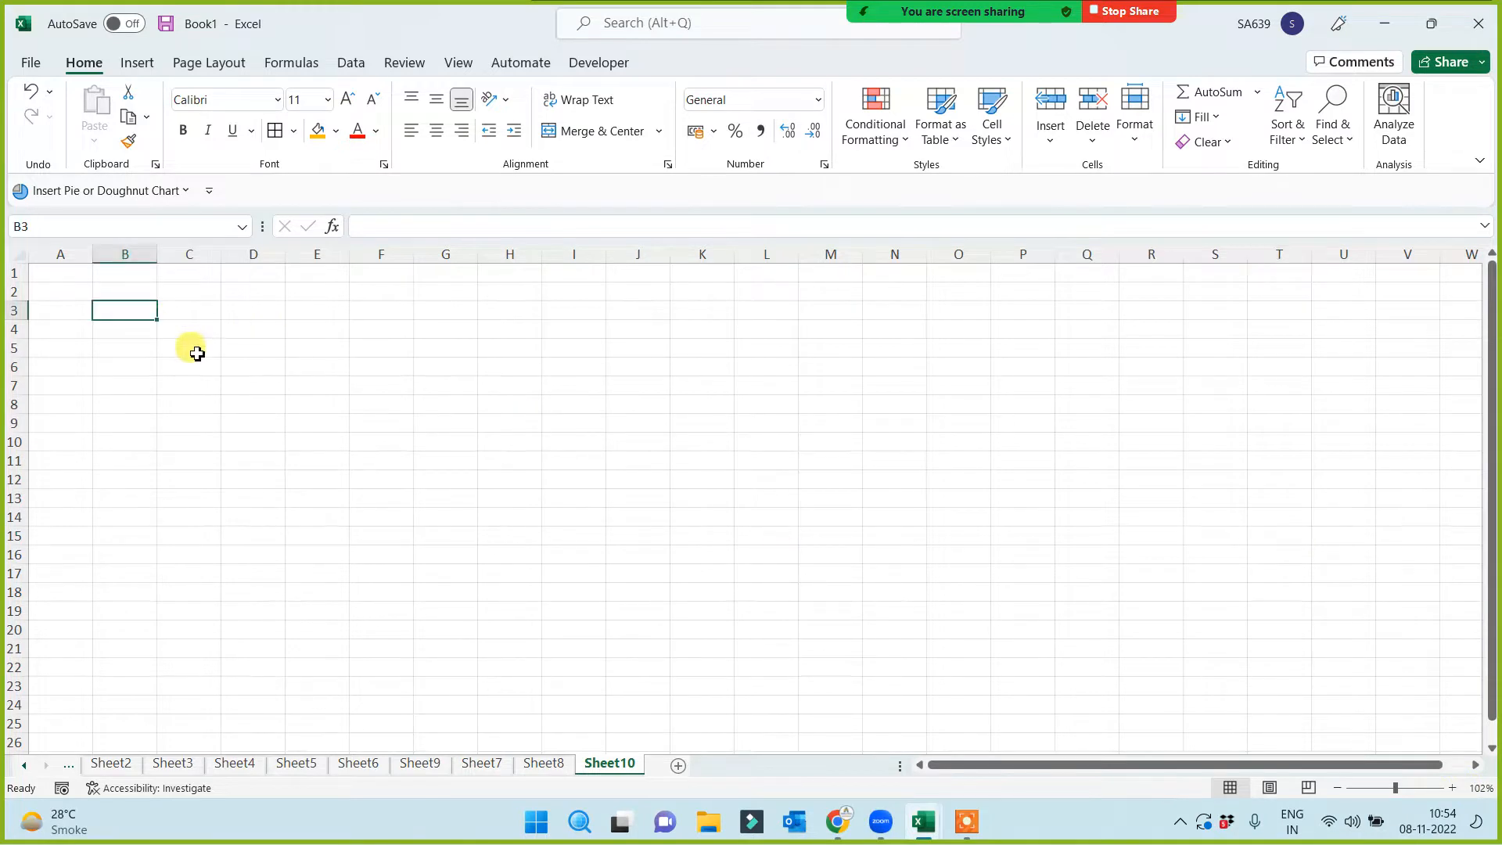
pyautogui.write('werwer')
pyautogui.click(140, 385)
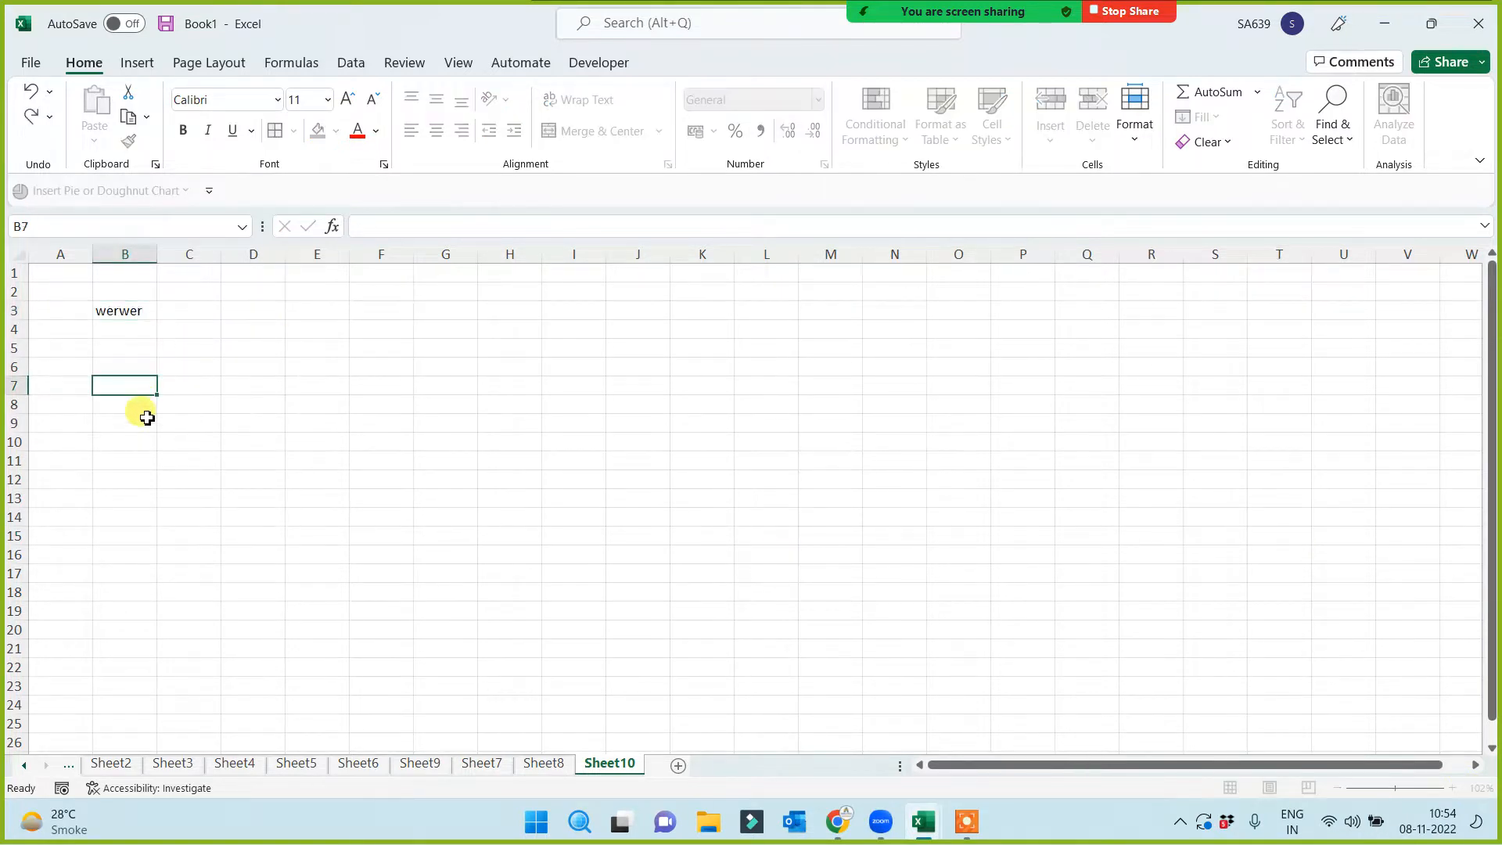
pyautogui.click(131, 310)
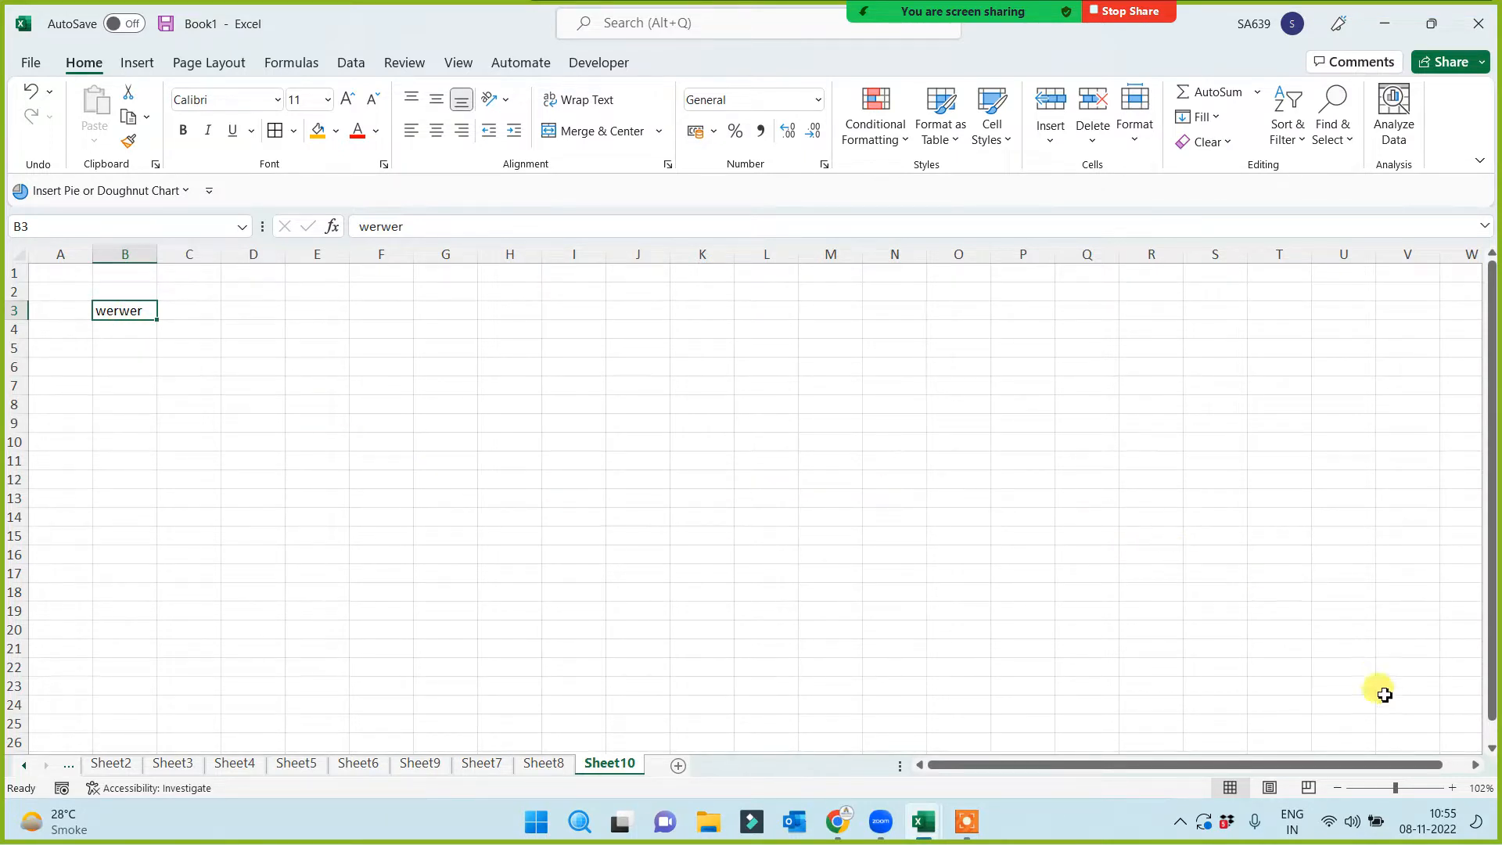
pyautogui.click(1407, 790)
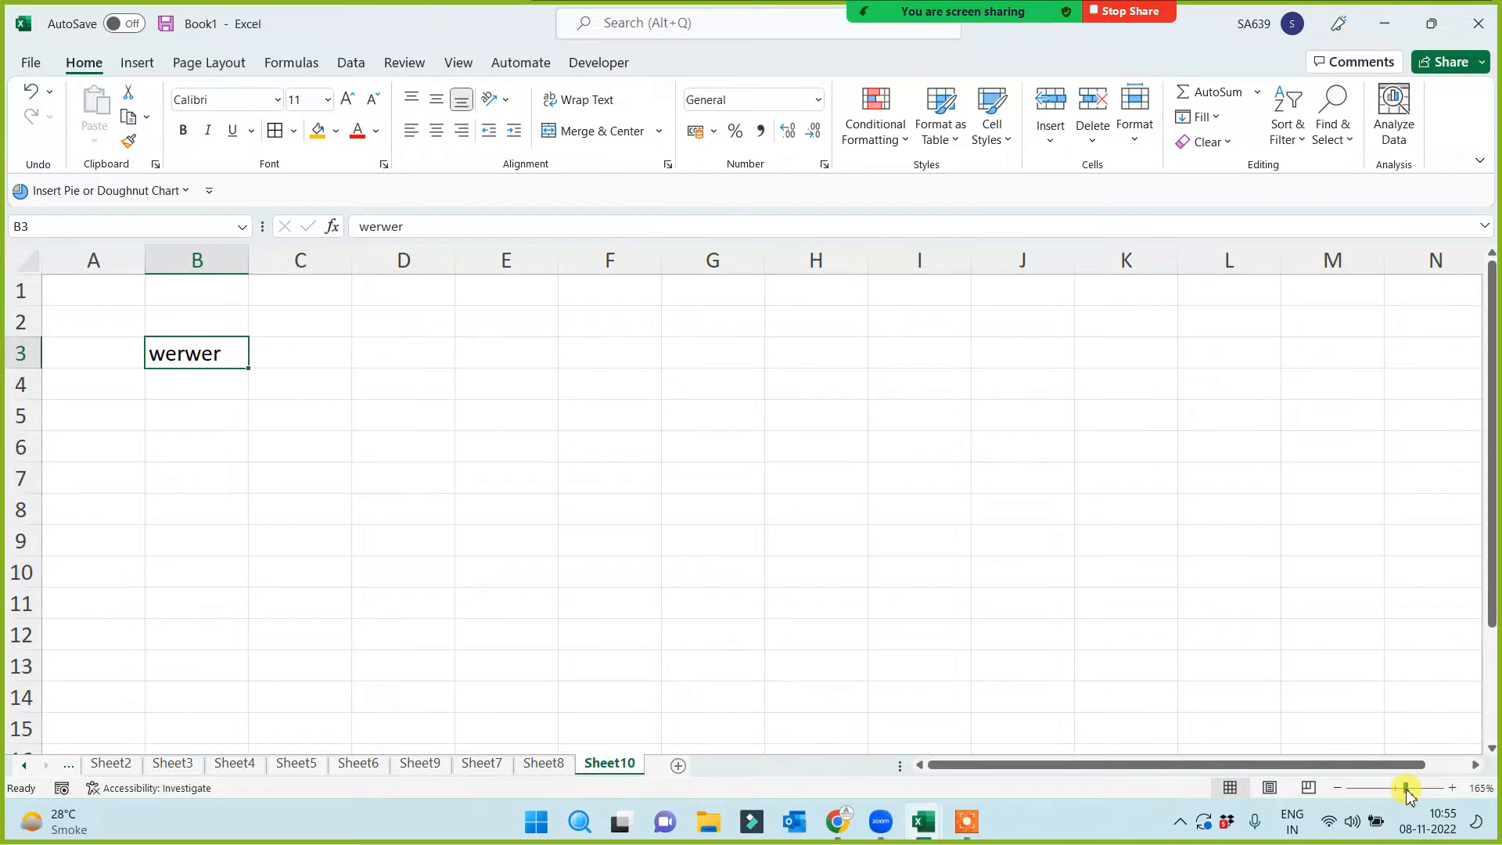
pyautogui.moveTo(1406, 790); pyautogui.dragTo(1406, 790)
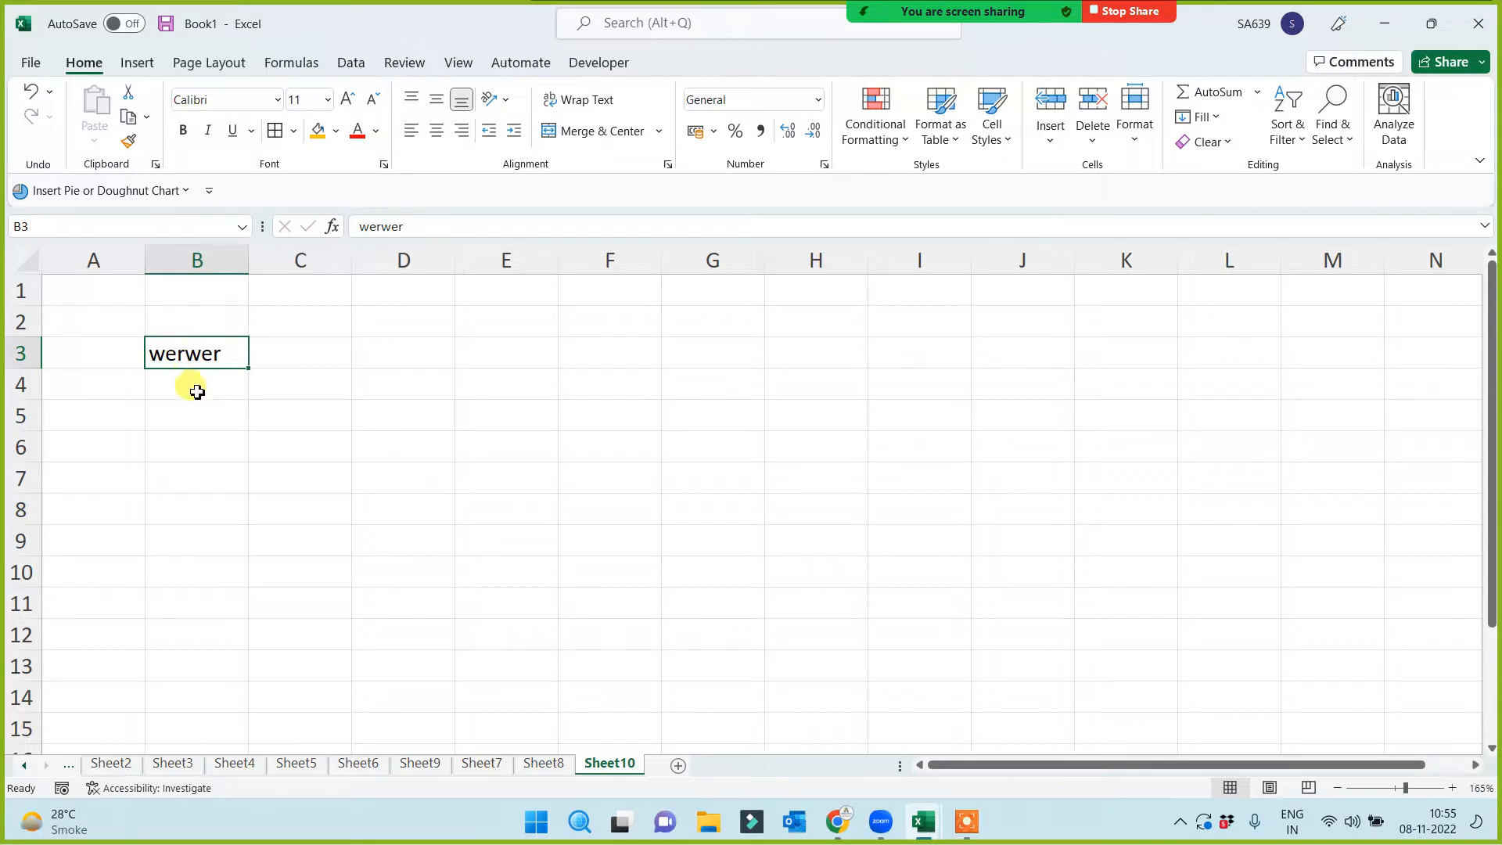
pyautogui.press('Delete')
pyautogui.click(359, 440)
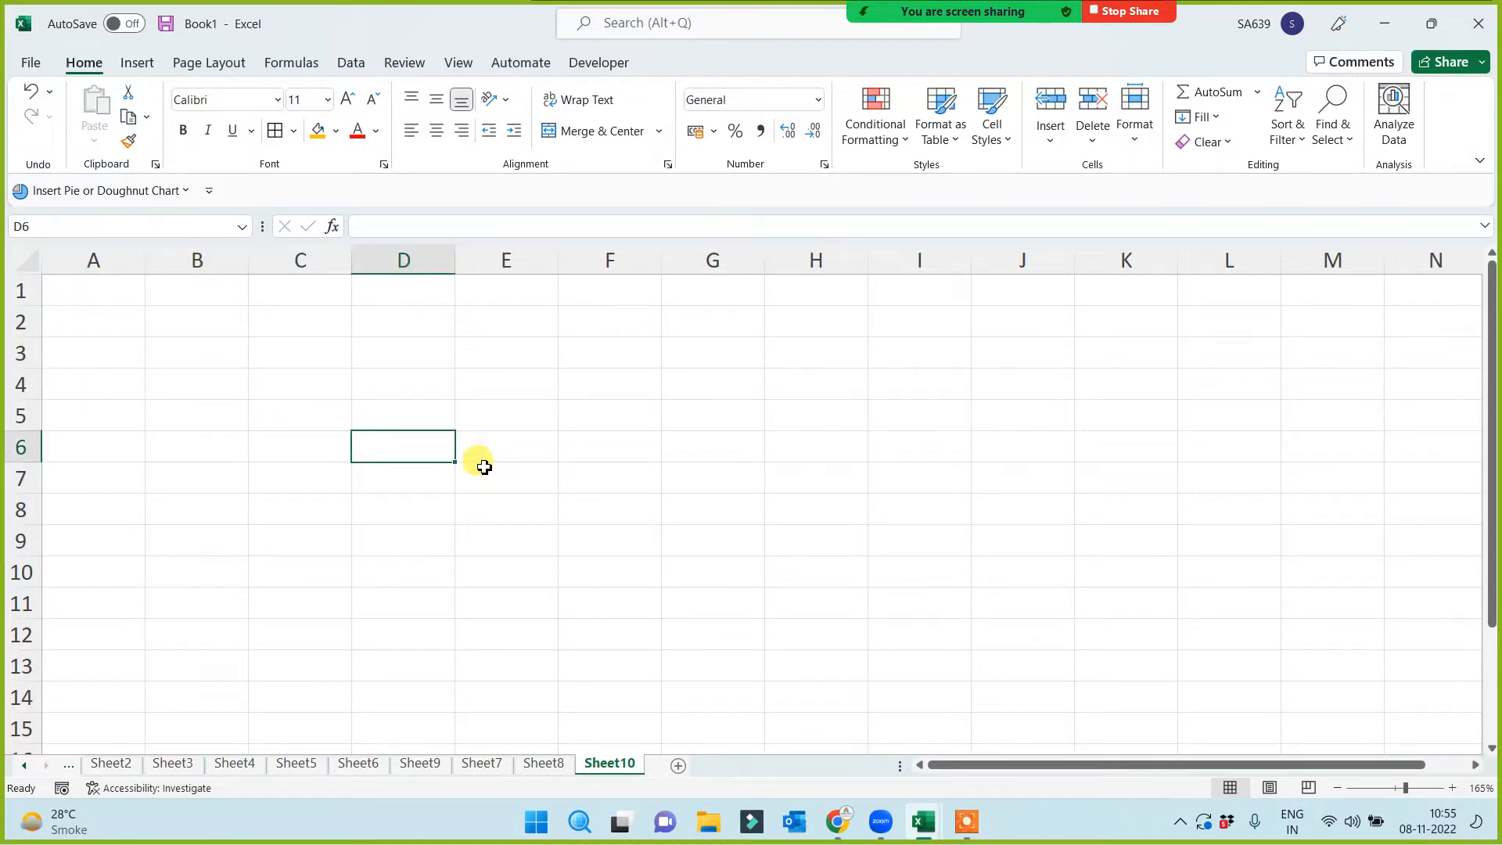
# Select A1:M14 and apply Thick Outside Borders to it
pyautogui.click(76, 290)
pyautogui.moveTo(76, 290); pyautogui.dragTo(1345, 670)
pyautogui.click(645, 509)
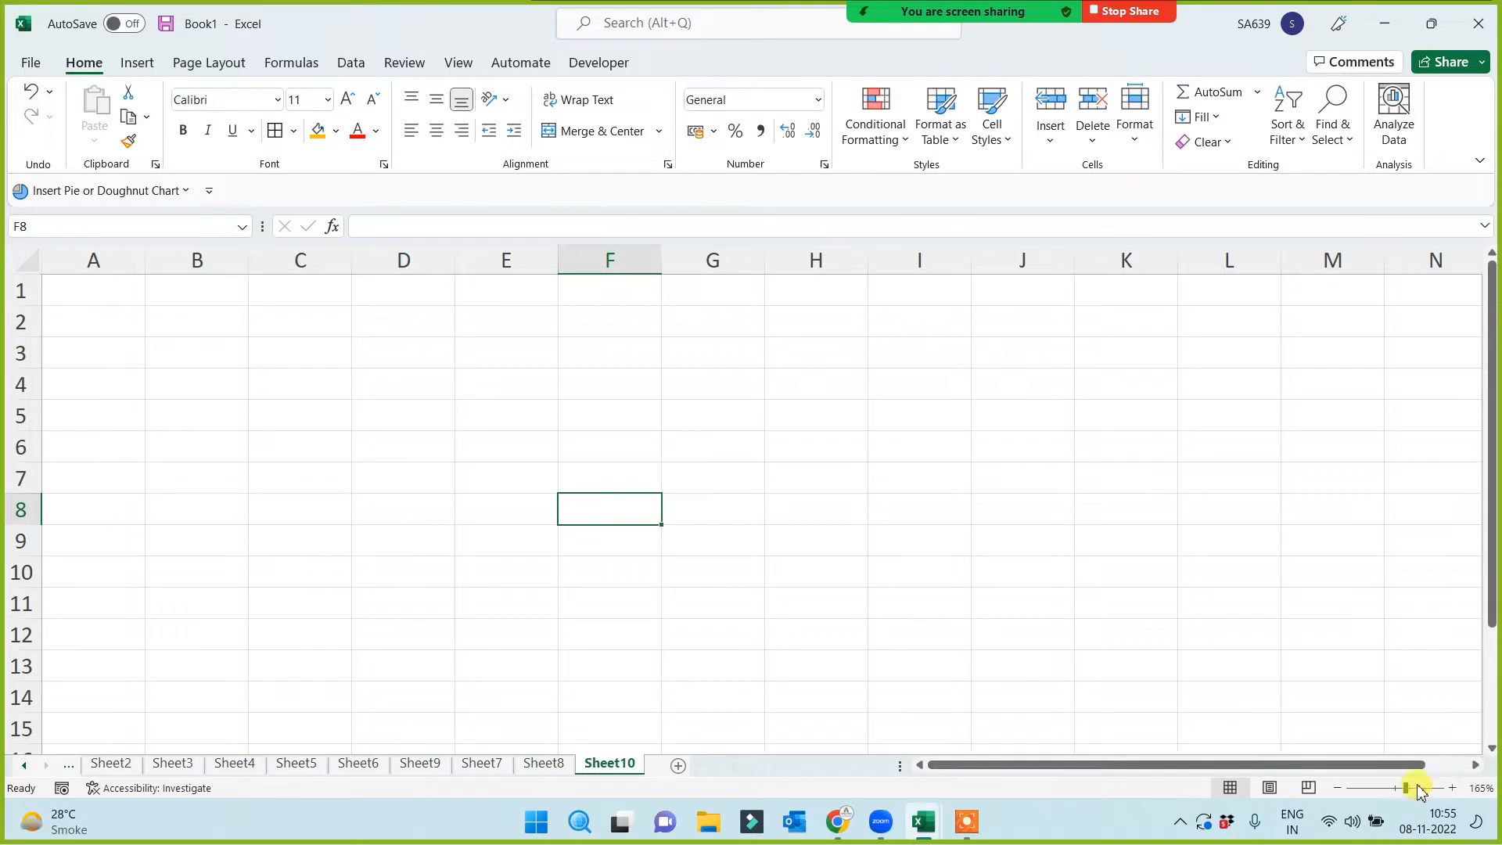
pyautogui.moveTo(57, 295); pyautogui.dragTo(1284, 657)
pyautogui.click(738, 518)
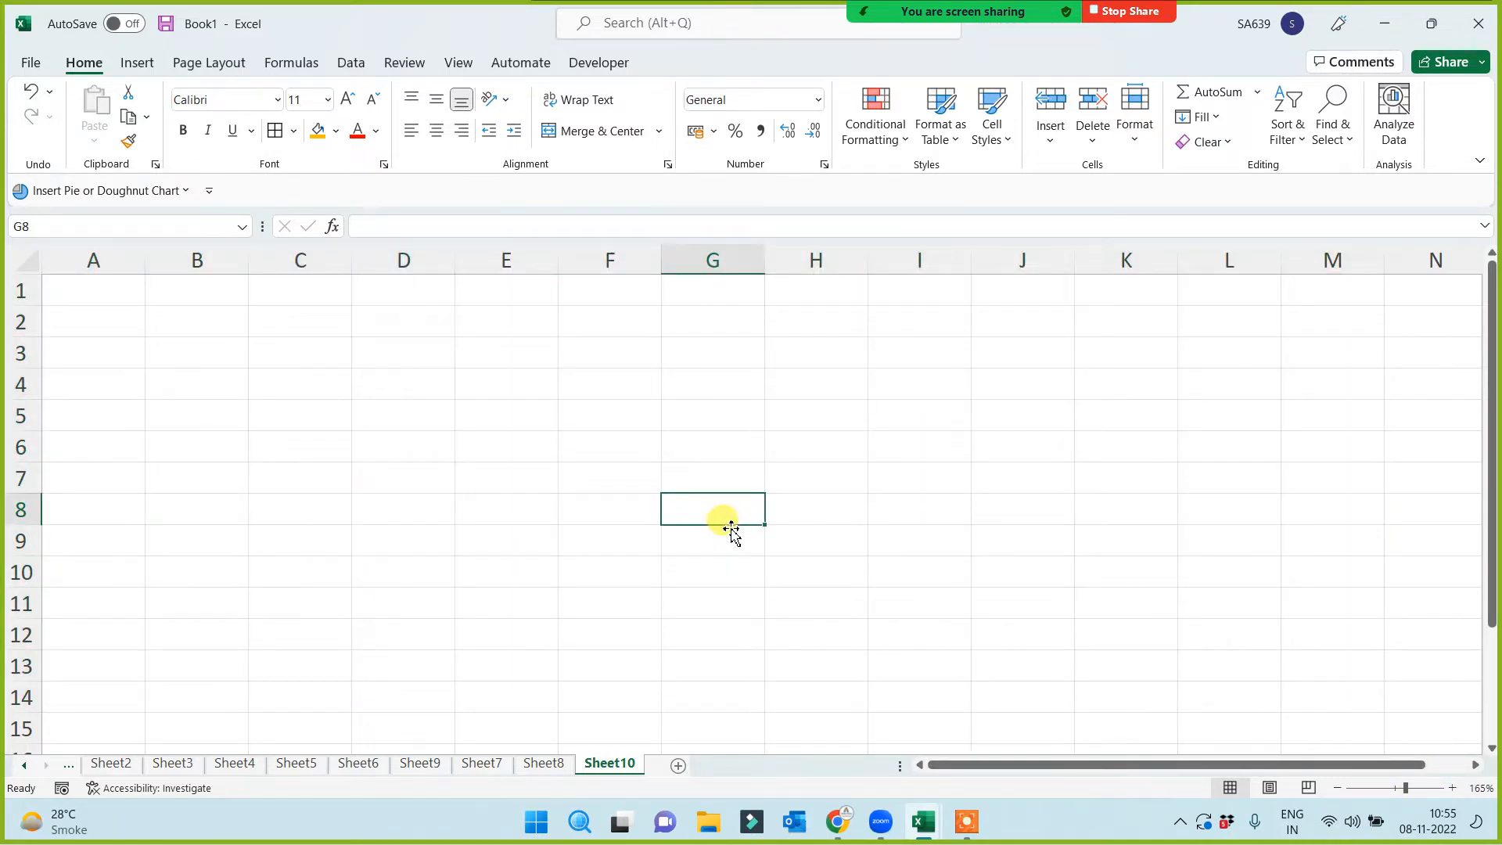
pyautogui.moveTo(83, 288); pyautogui.dragTo(1341, 687)
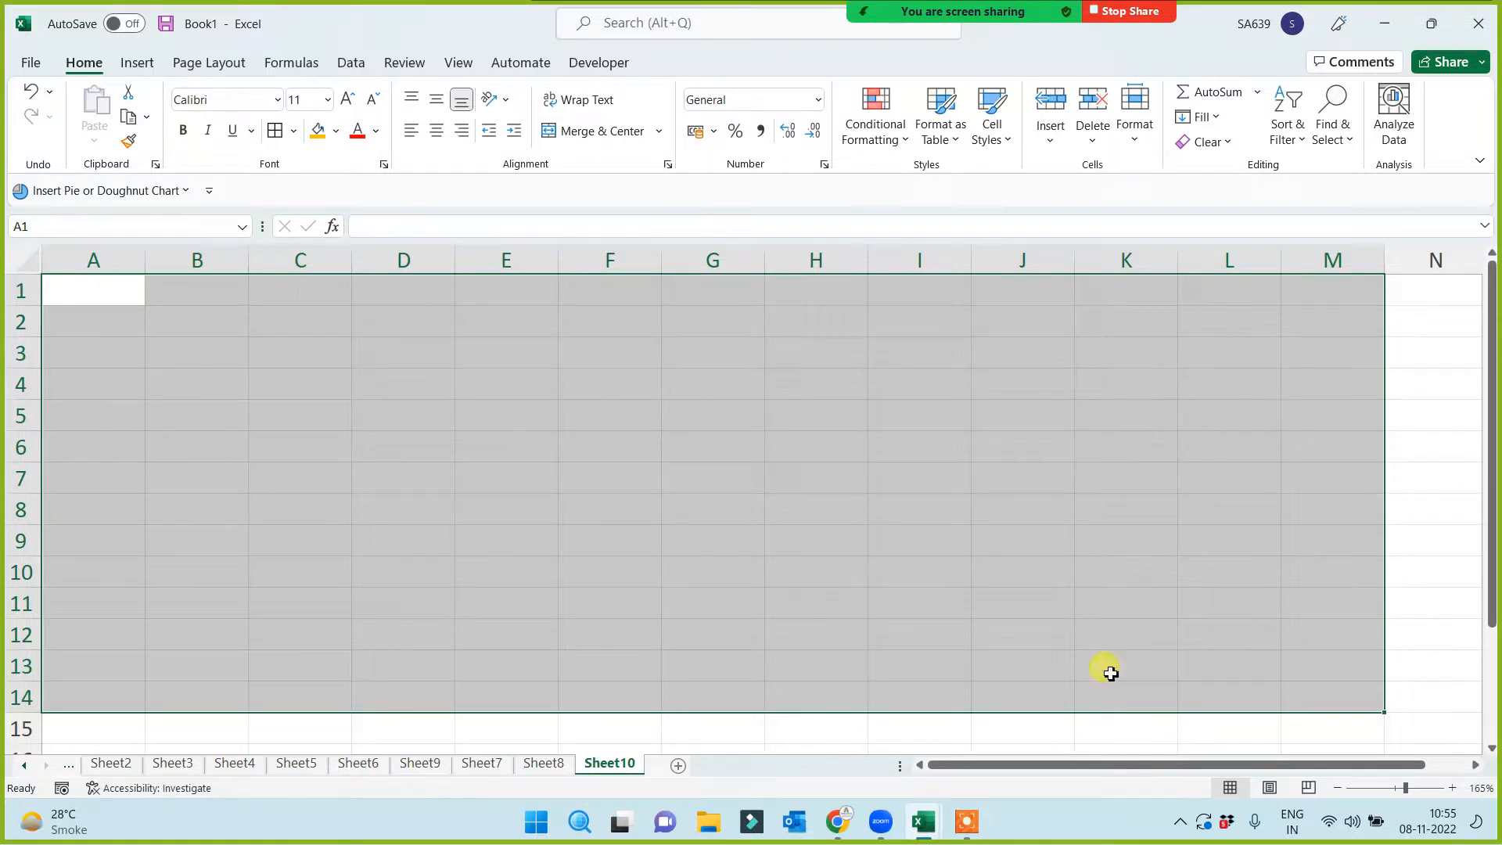
pyautogui.click(296, 138)
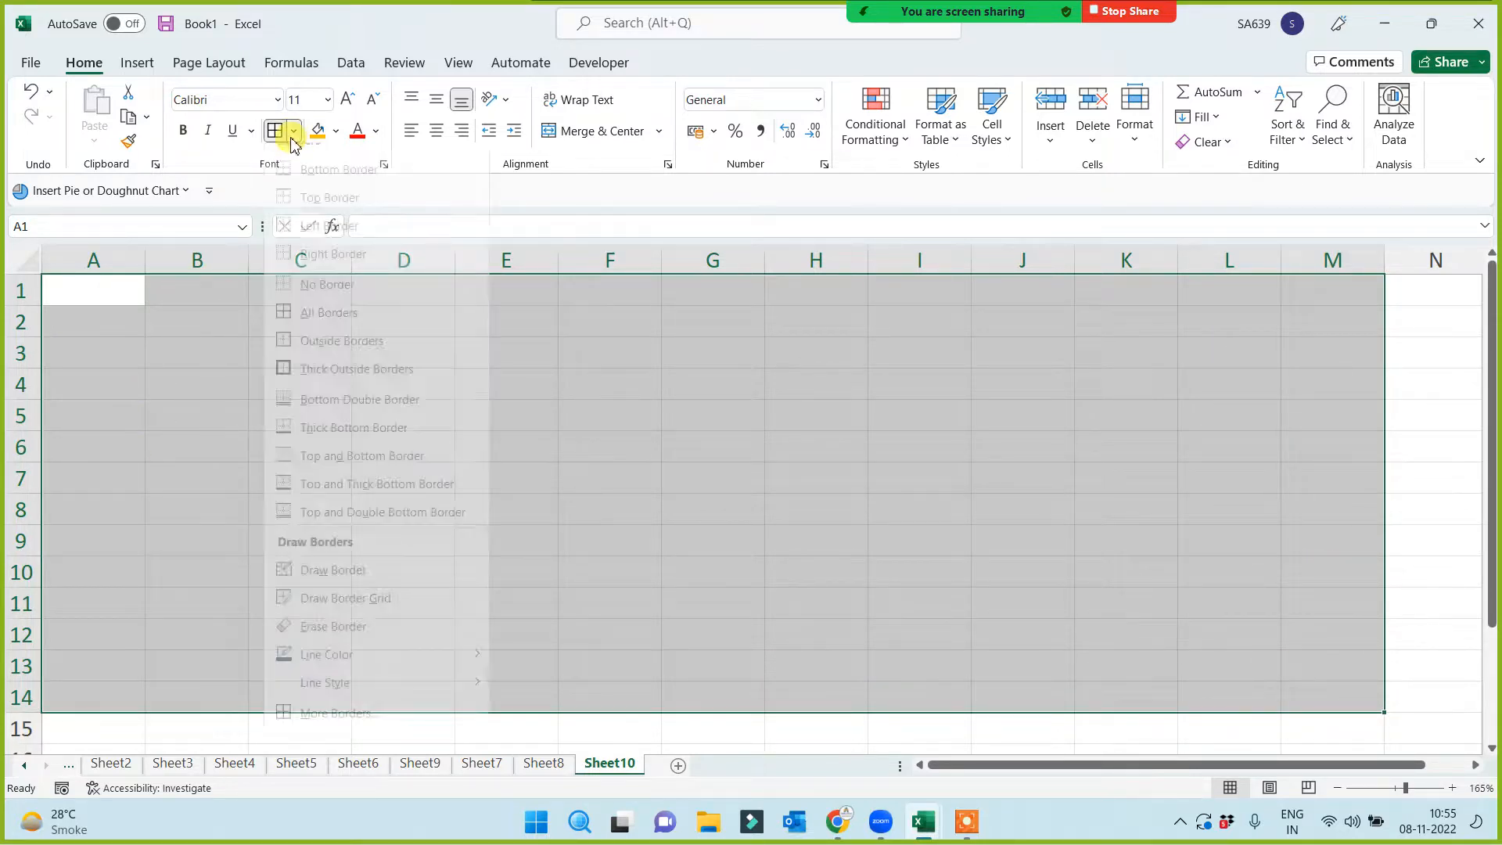
pyautogui.click(287, 385)
pyautogui.click(790, 603)
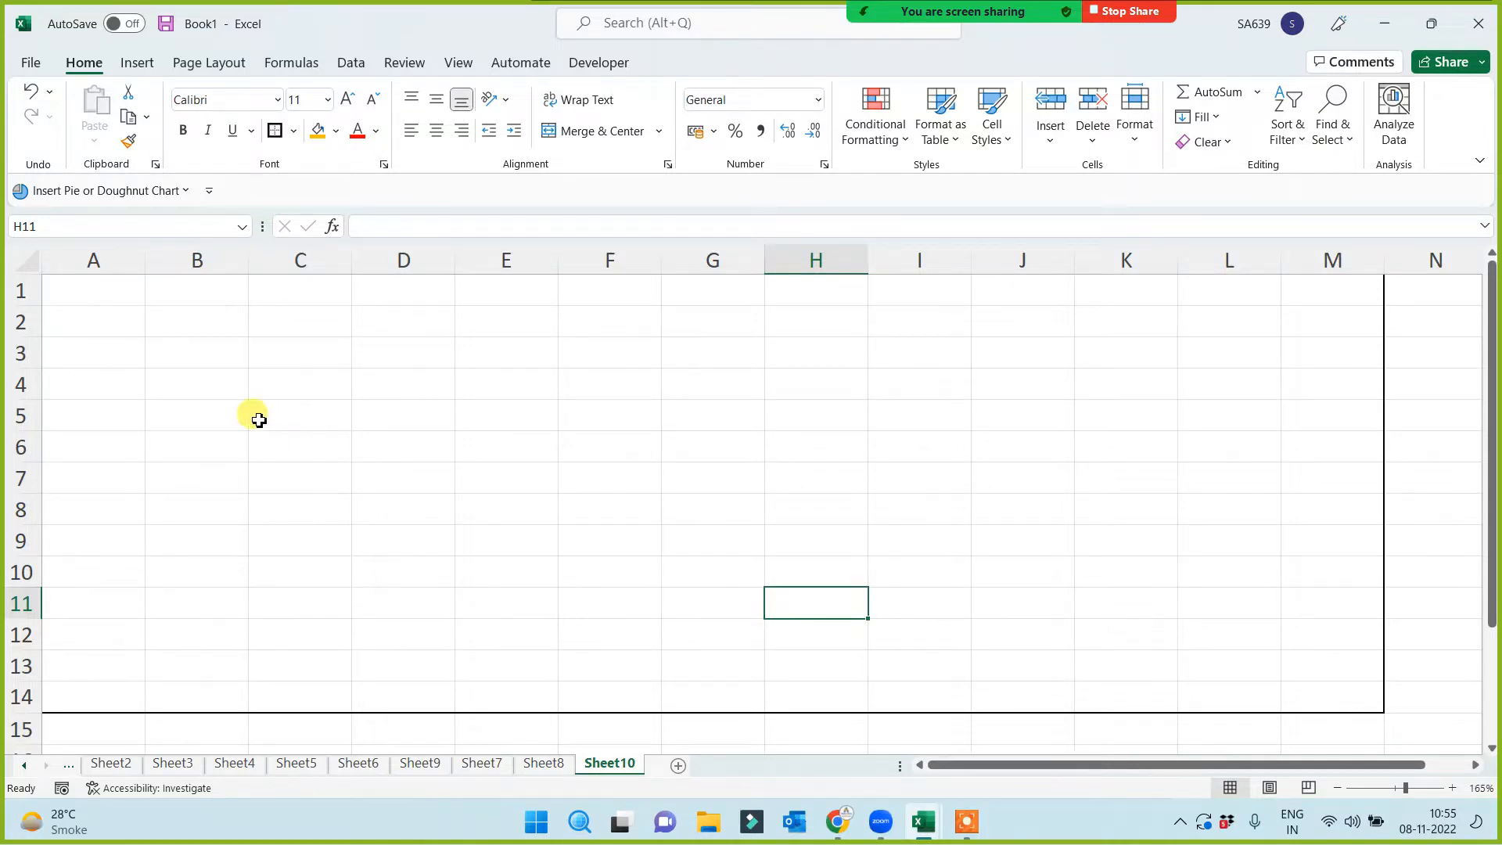
# Reselect the framed block A1:M14 to check the thick outline
pyautogui.moveTo(90, 291); pyautogui.dragTo(208, 354)
pyautogui.moveTo(388, 414); pyautogui.dragTo(1345, 695)
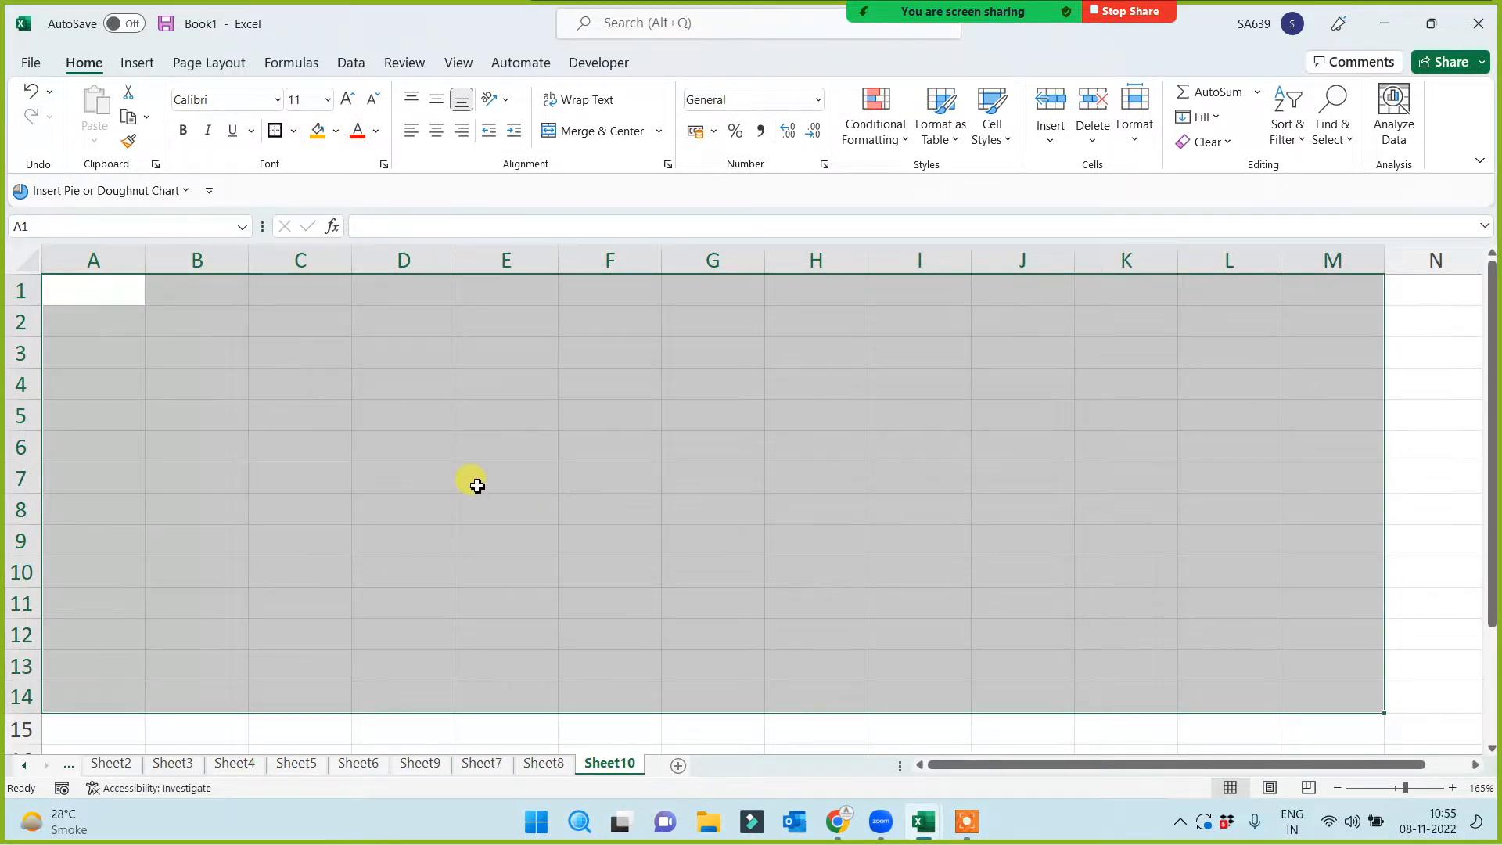
pyautogui.click(359, 473)
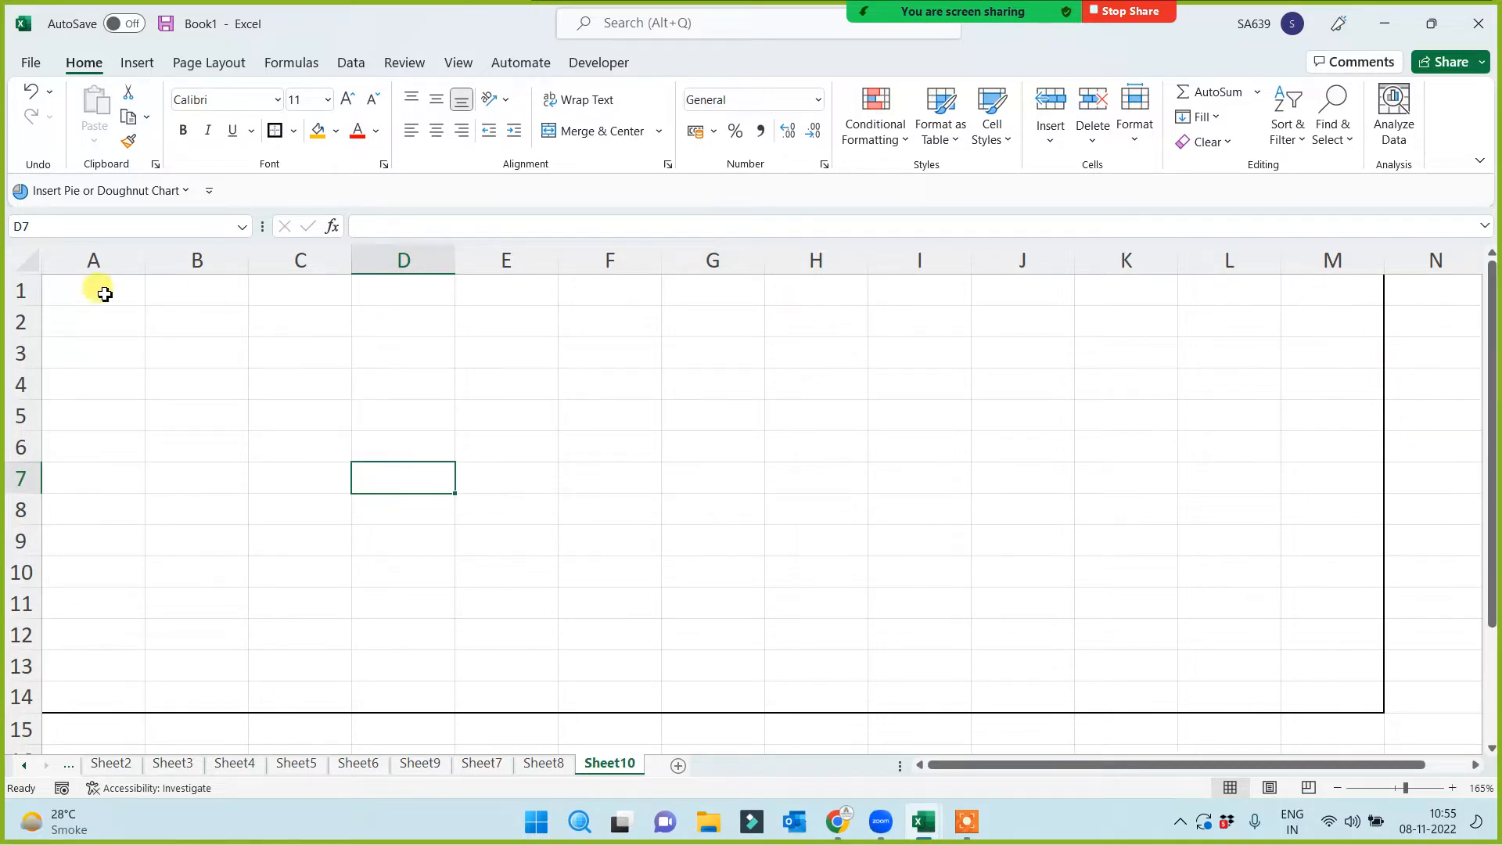
pyautogui.moveTo(104, 288); pyautogui.dragTo(1307, 683)
pyautogui.click(926, 542)
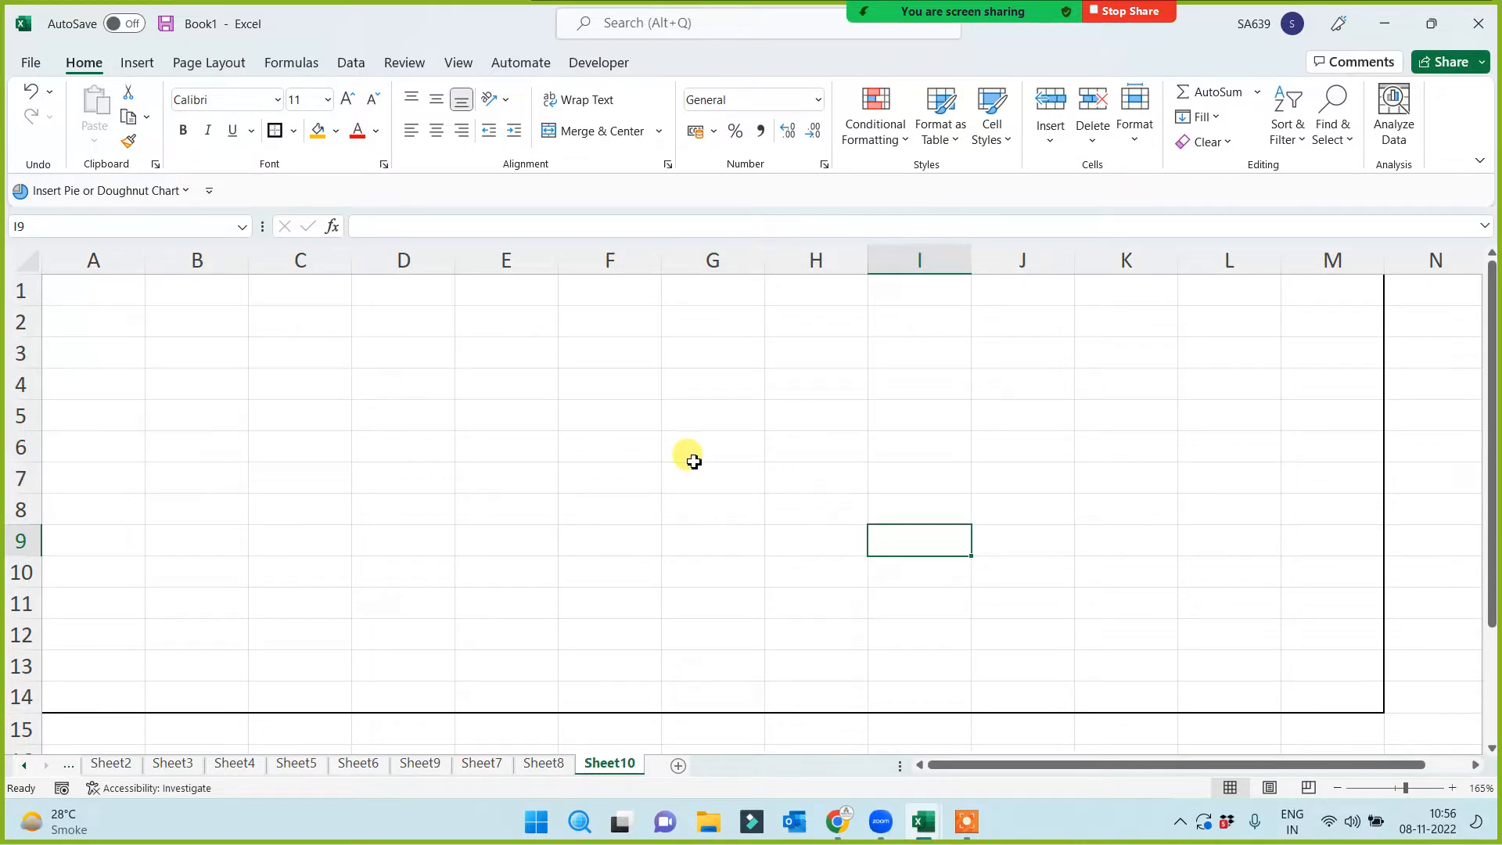
pyautogui.moveTo(101, 277); pyautogui.dragTo(1320, 691)
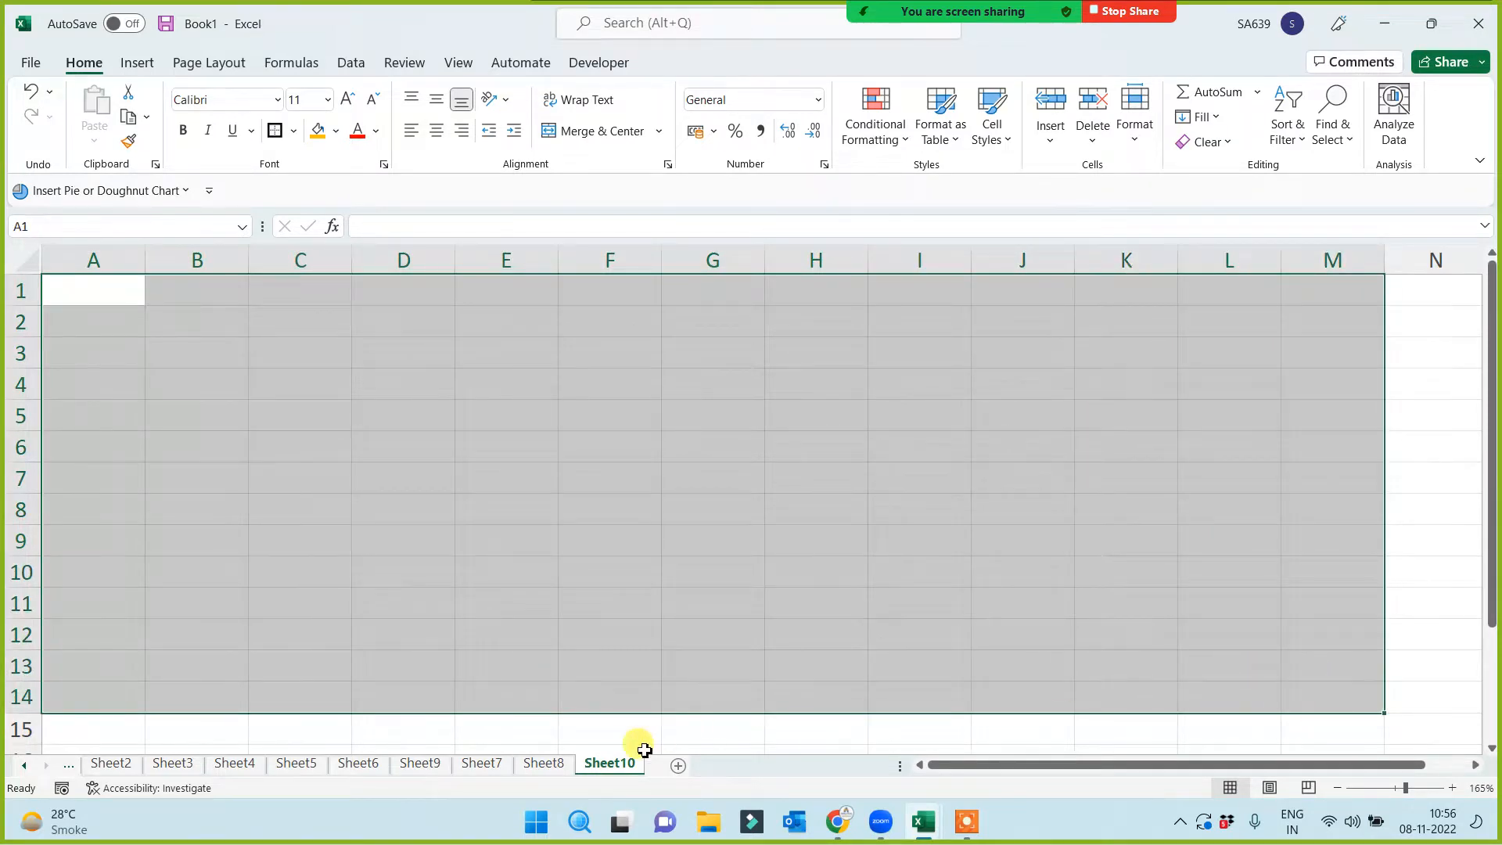
# Rename the Sheet10 tab to 'Dashboard'
pyautogui.click(689, 572)
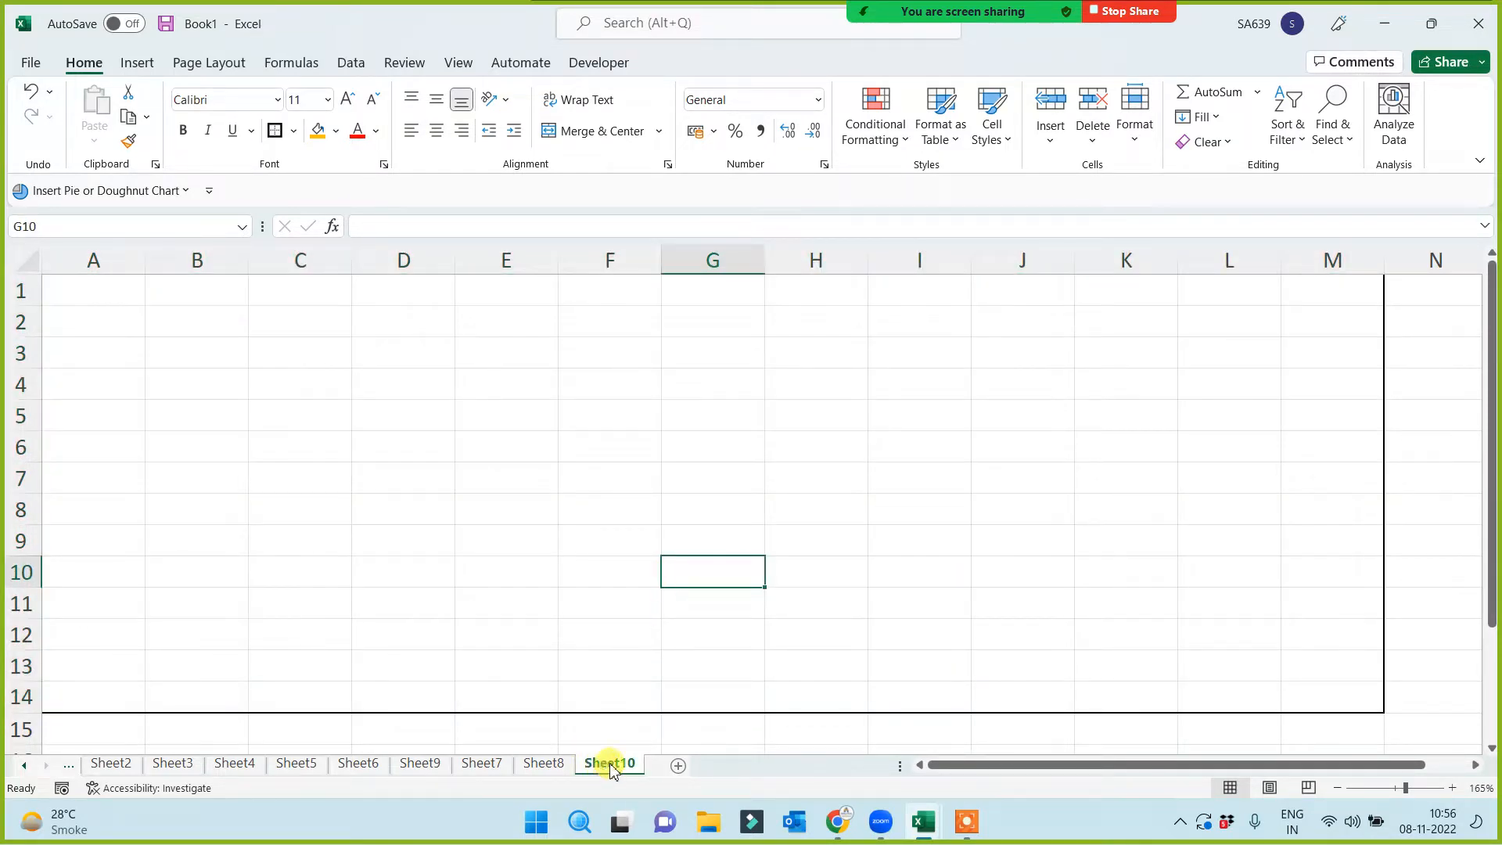
pyautogui.doubleClick(609, 763)
pyautogui.write('D')
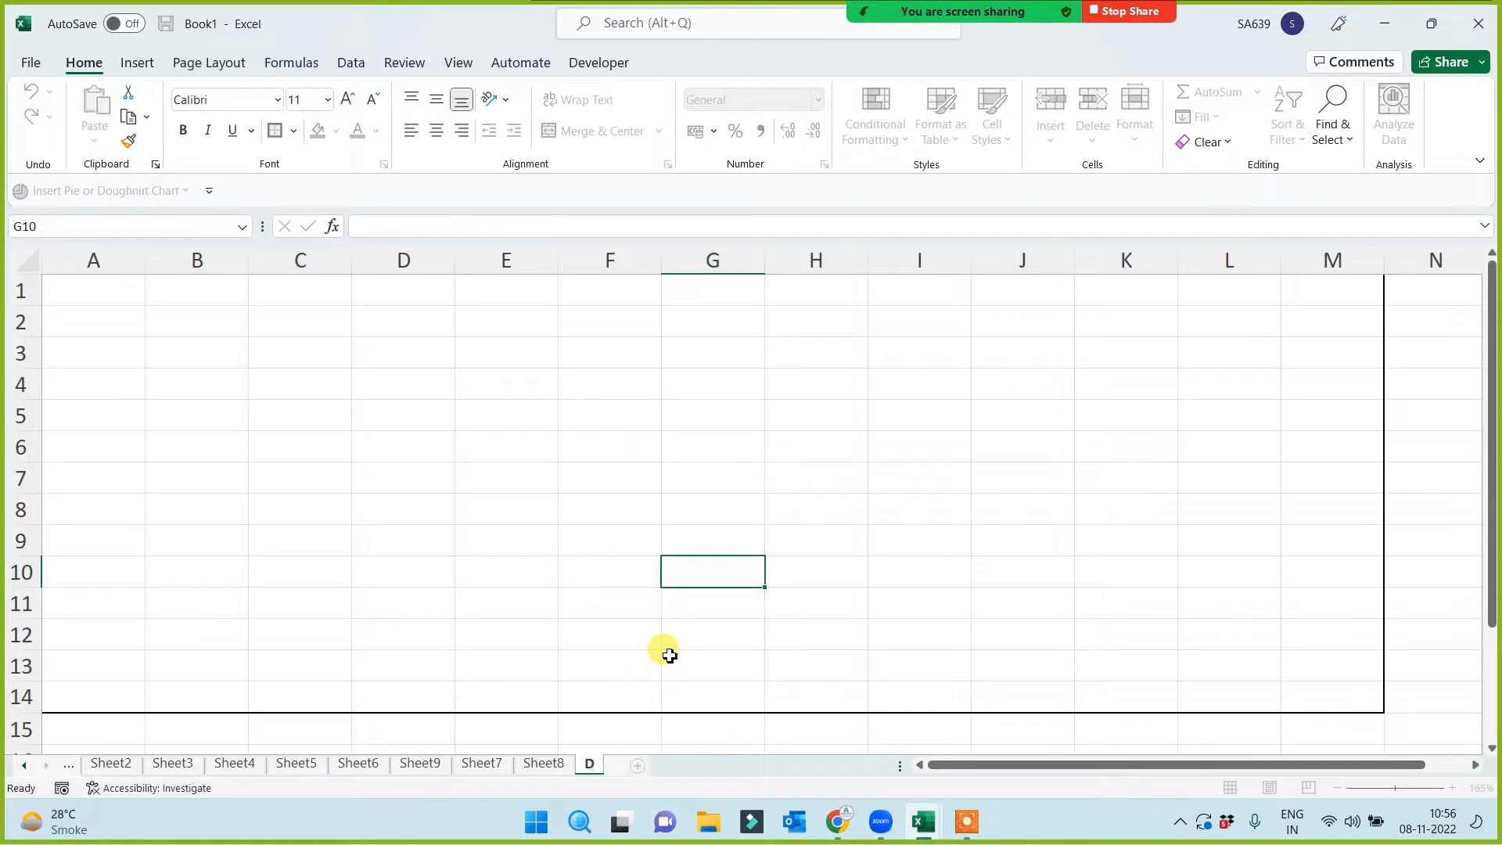
pyautogui.write('ashboard')
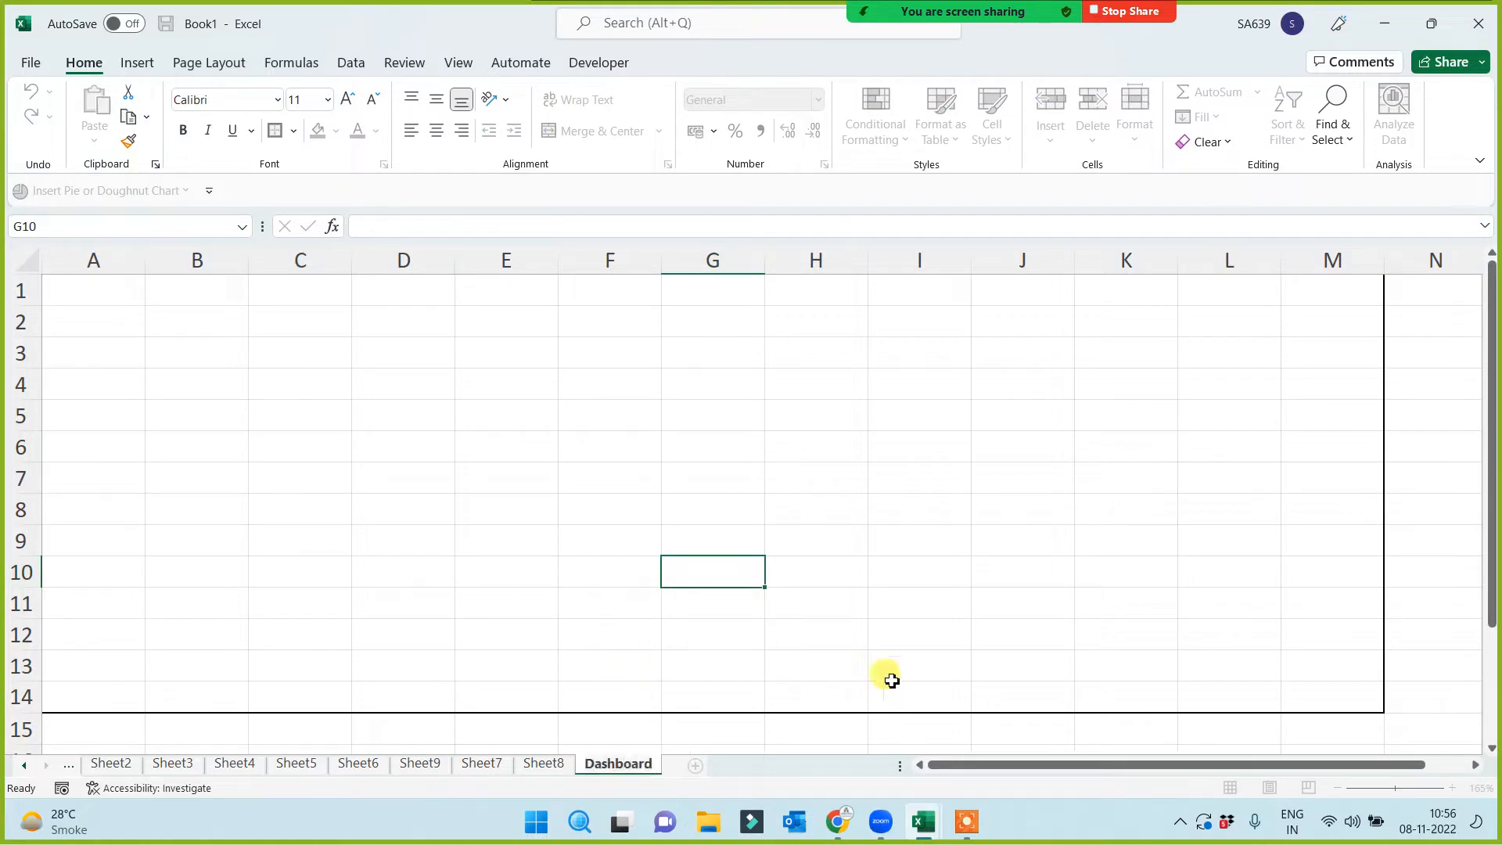
pyautogui.click(798, 588)
# Add a new worksheet after Dashboard and name it 'Data'
pyautogui.click(694, 766)
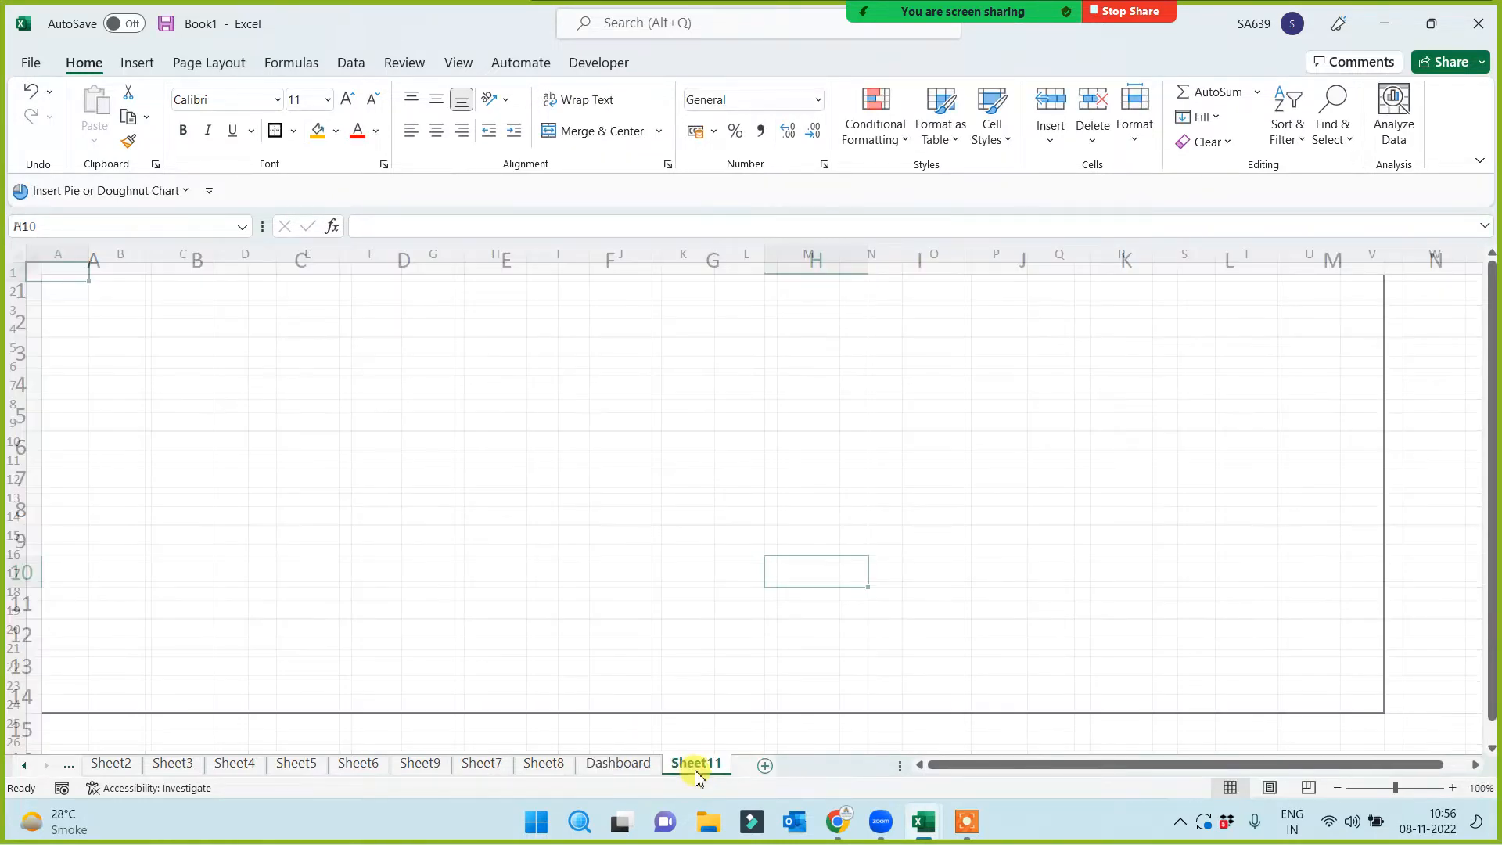
pyautogui.doubleClick(698, 765)
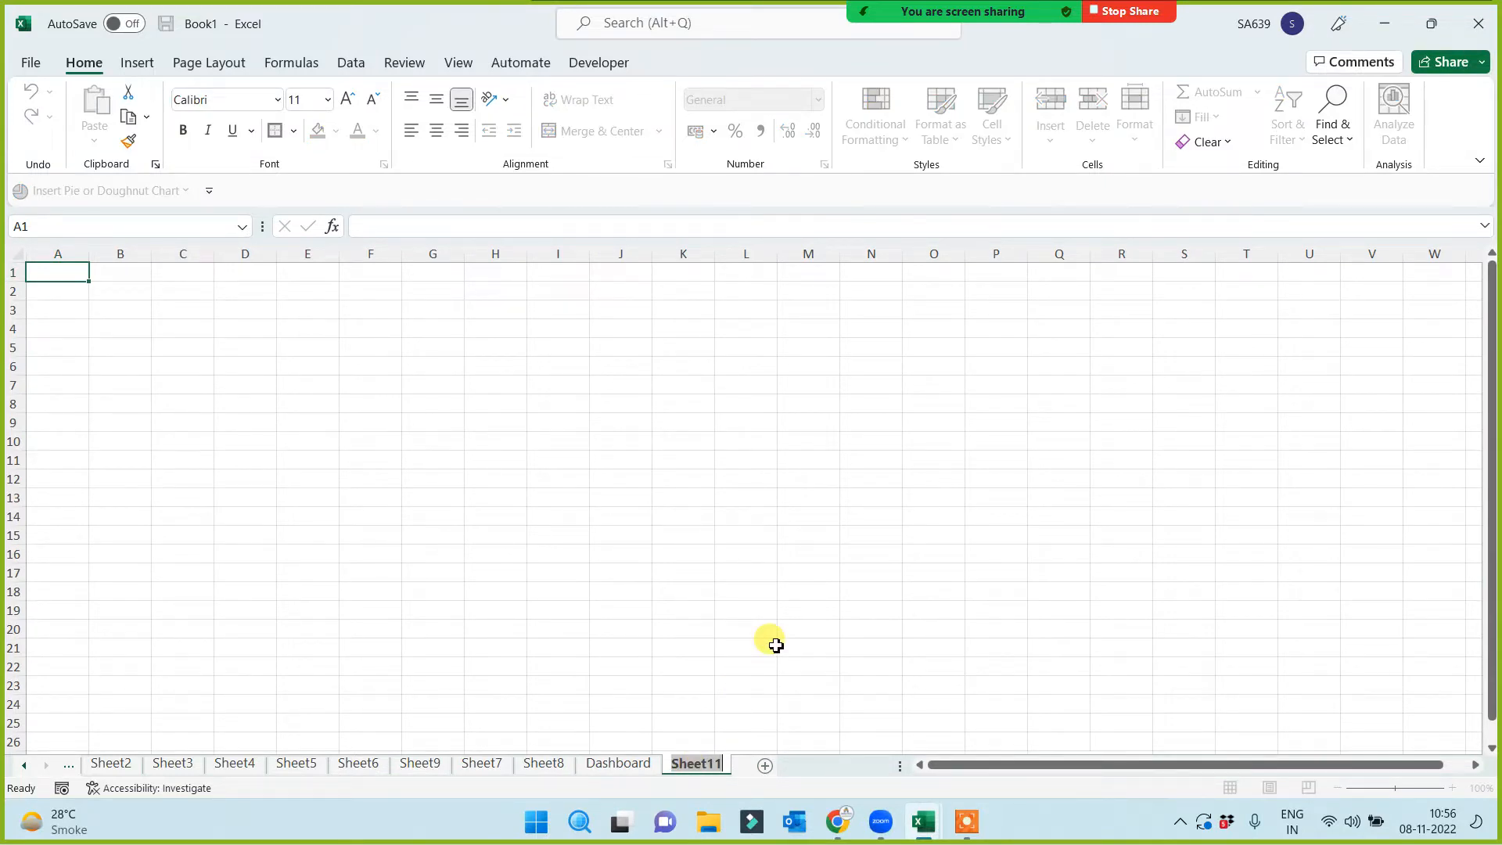
pyautogui.write('Data')
pyautogui.click(557, 476)
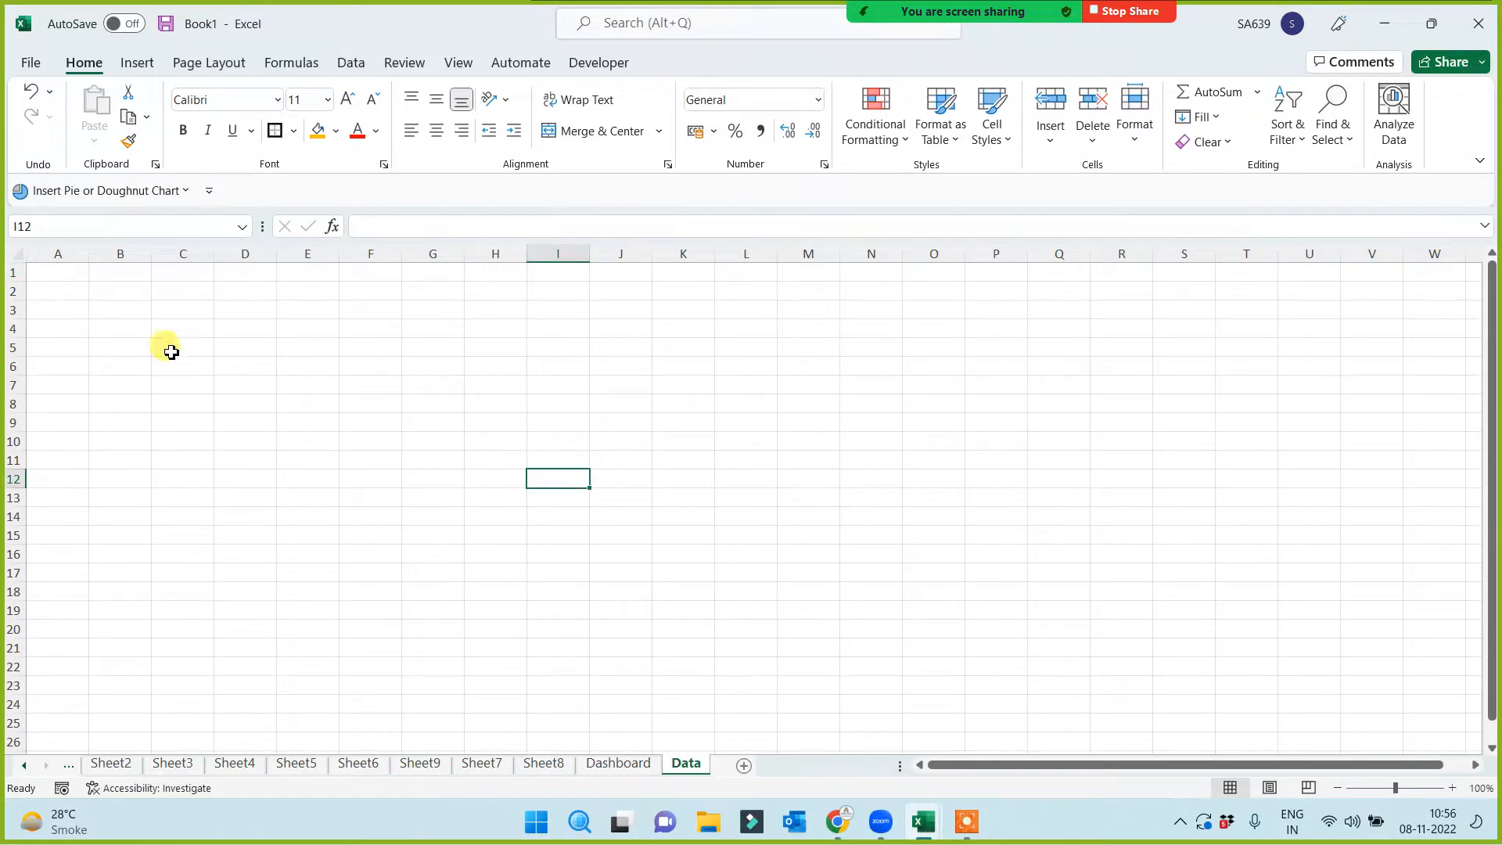
pyautogui.scroll(3, 133, 395)
# Head A1 'City_Code' and B1 'City', widening column A to fit
pyautogui.click(63, 287)
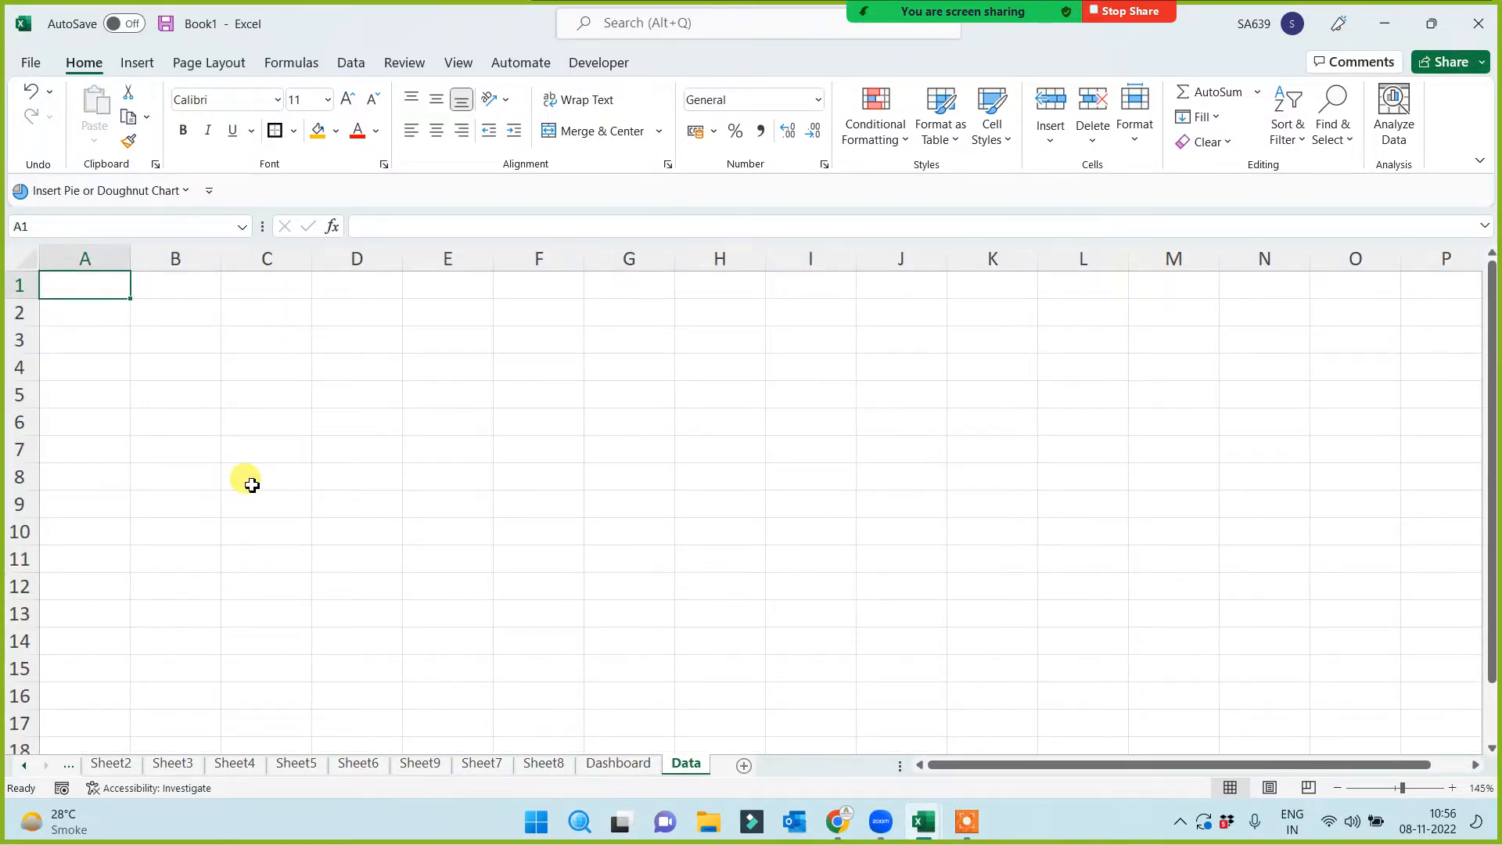
pyautogui.write('Emp_Id')
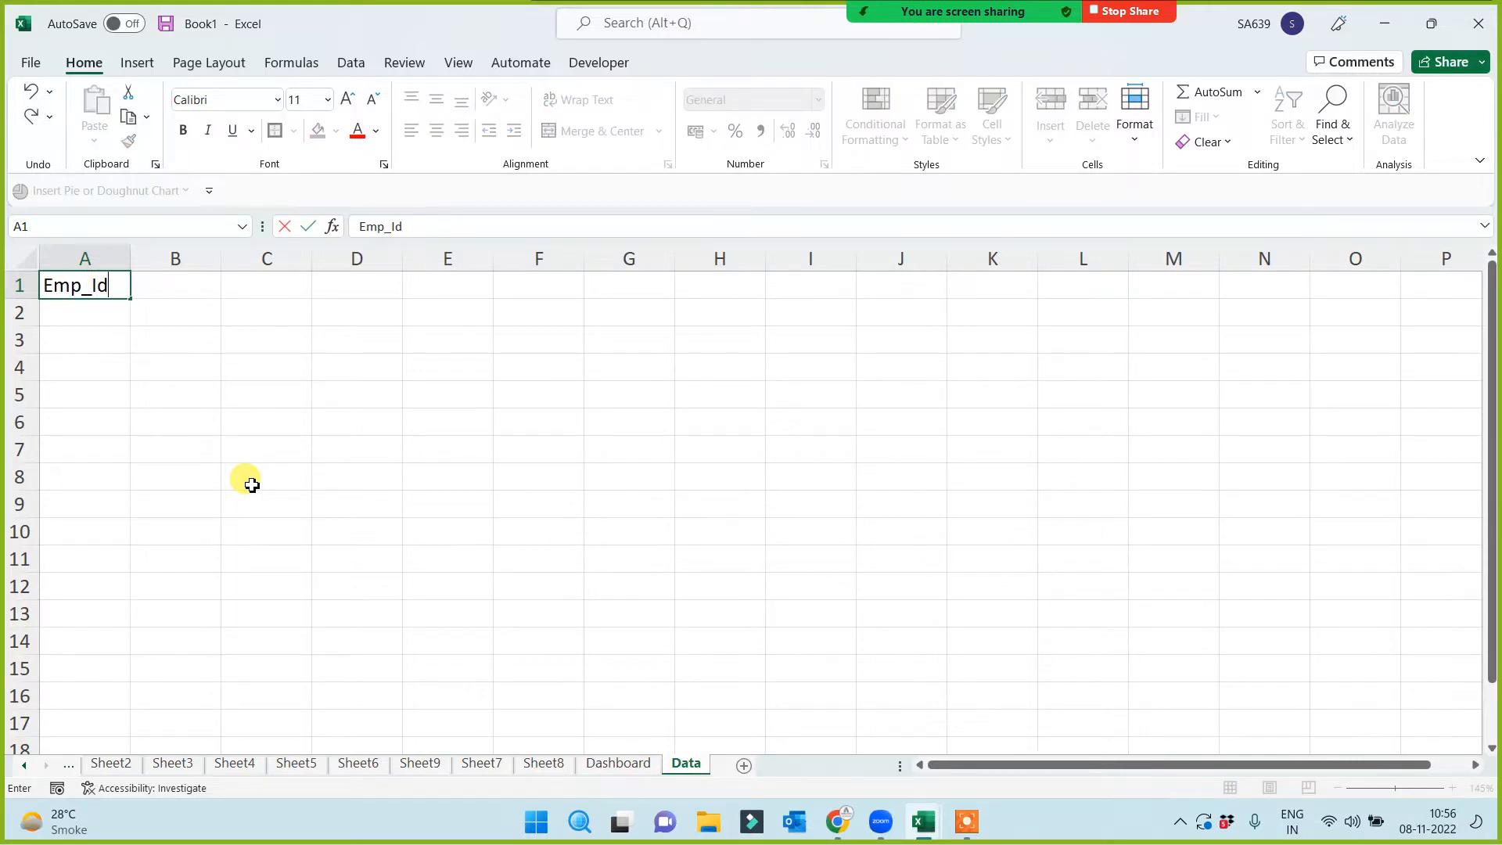
pyautogui.press('Tab')
pyautogui.write('Nam')
pyautogui.press('Tab')
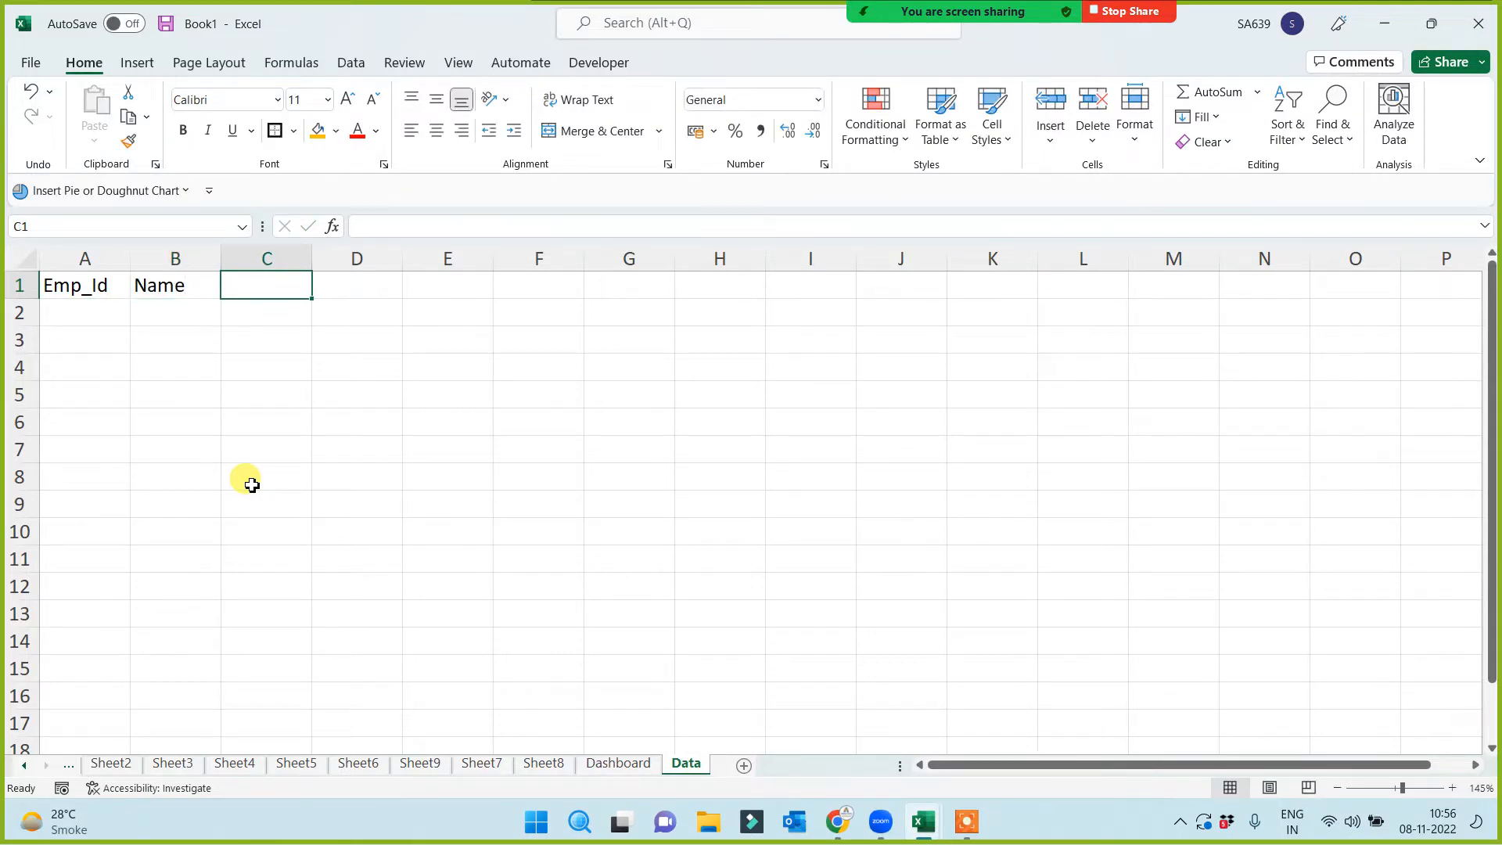
pyautogui.press('Left')
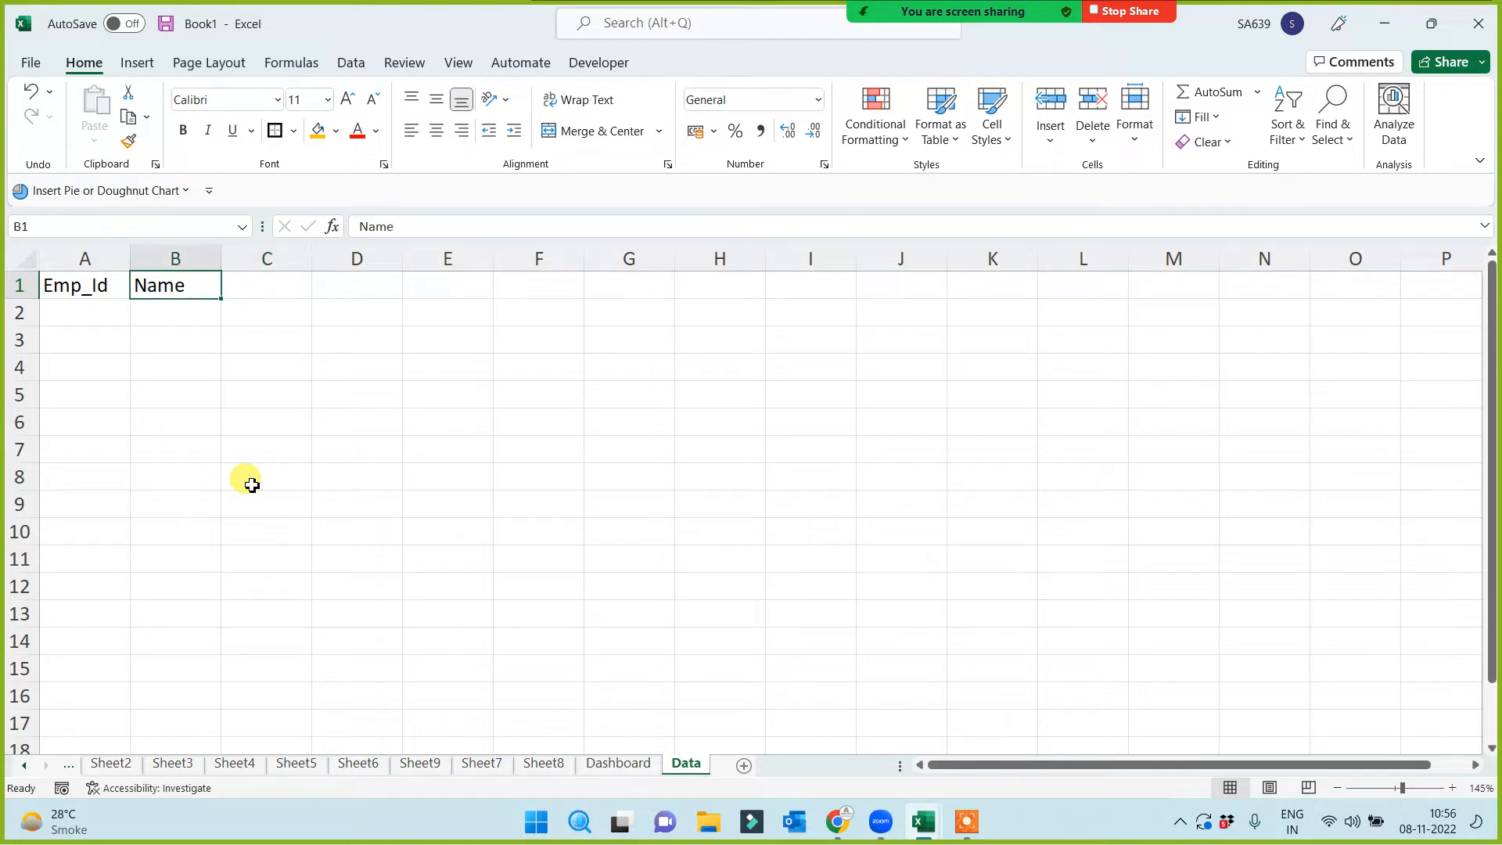
pyautogui.write('City')
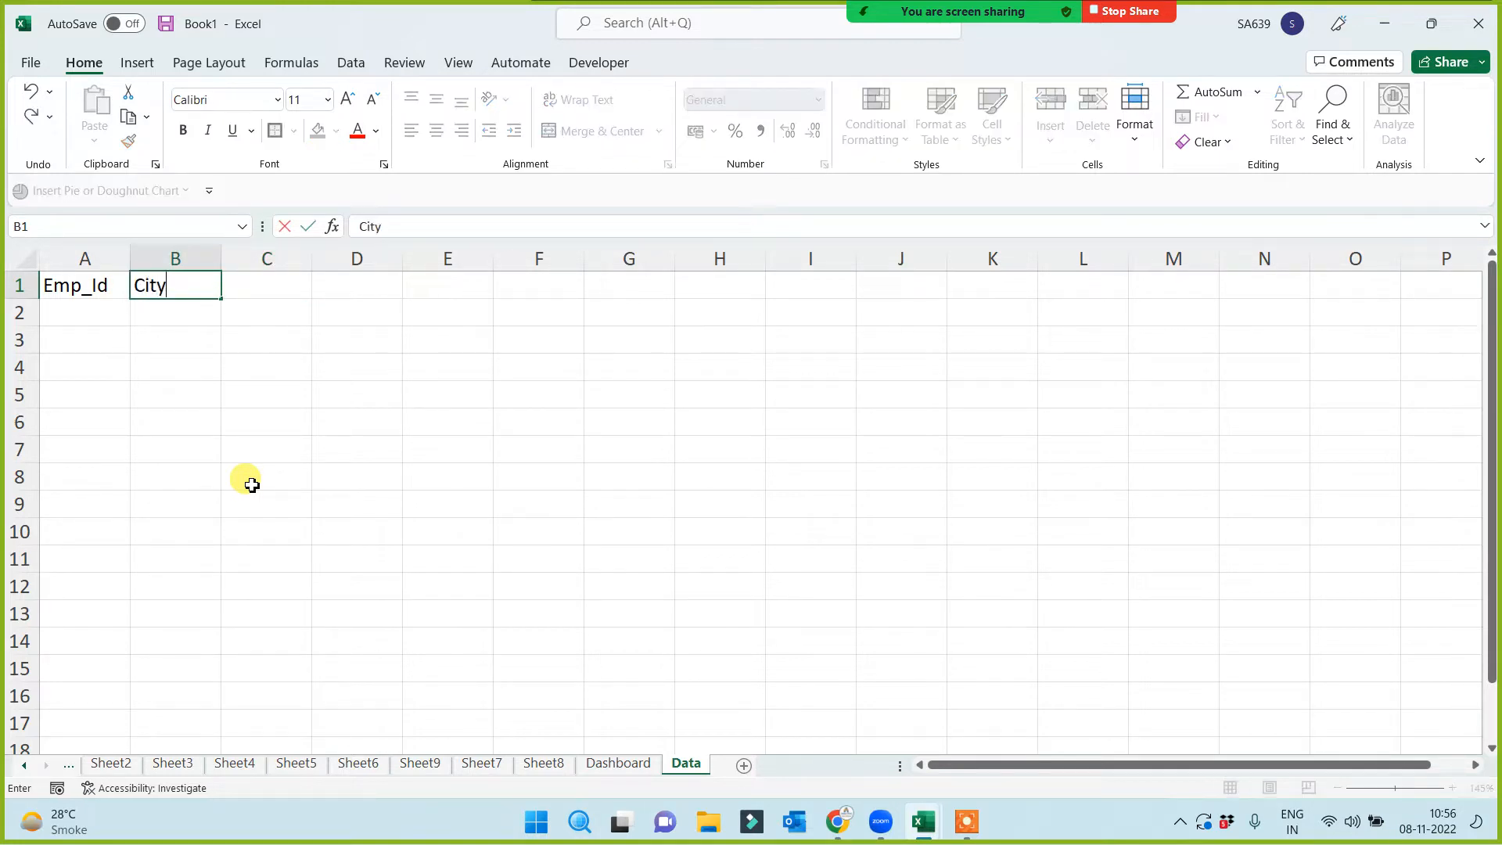
pyautogui.press('Left')
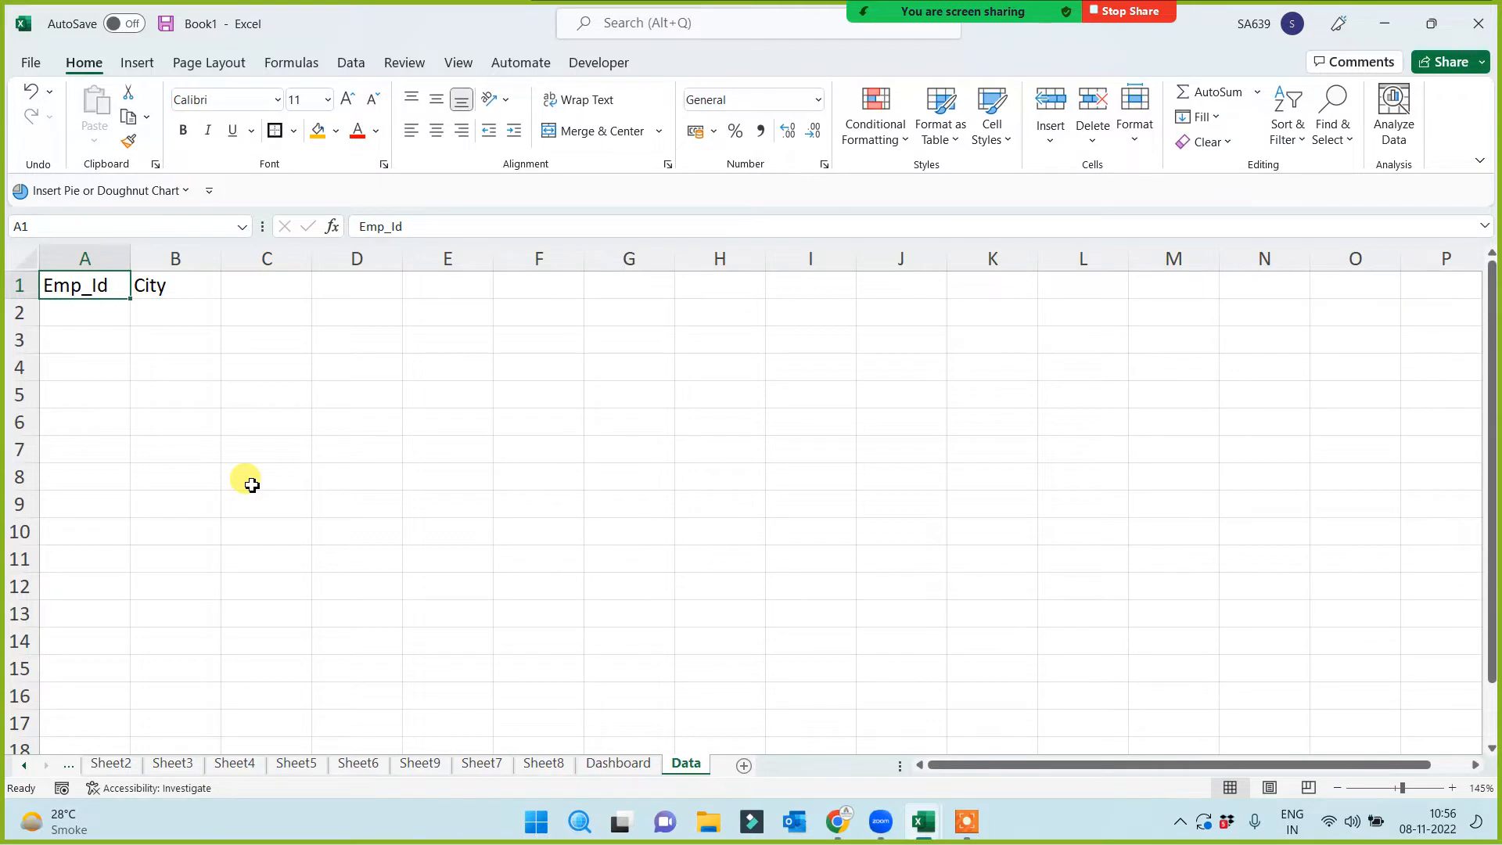
pyautogui.write('City_')
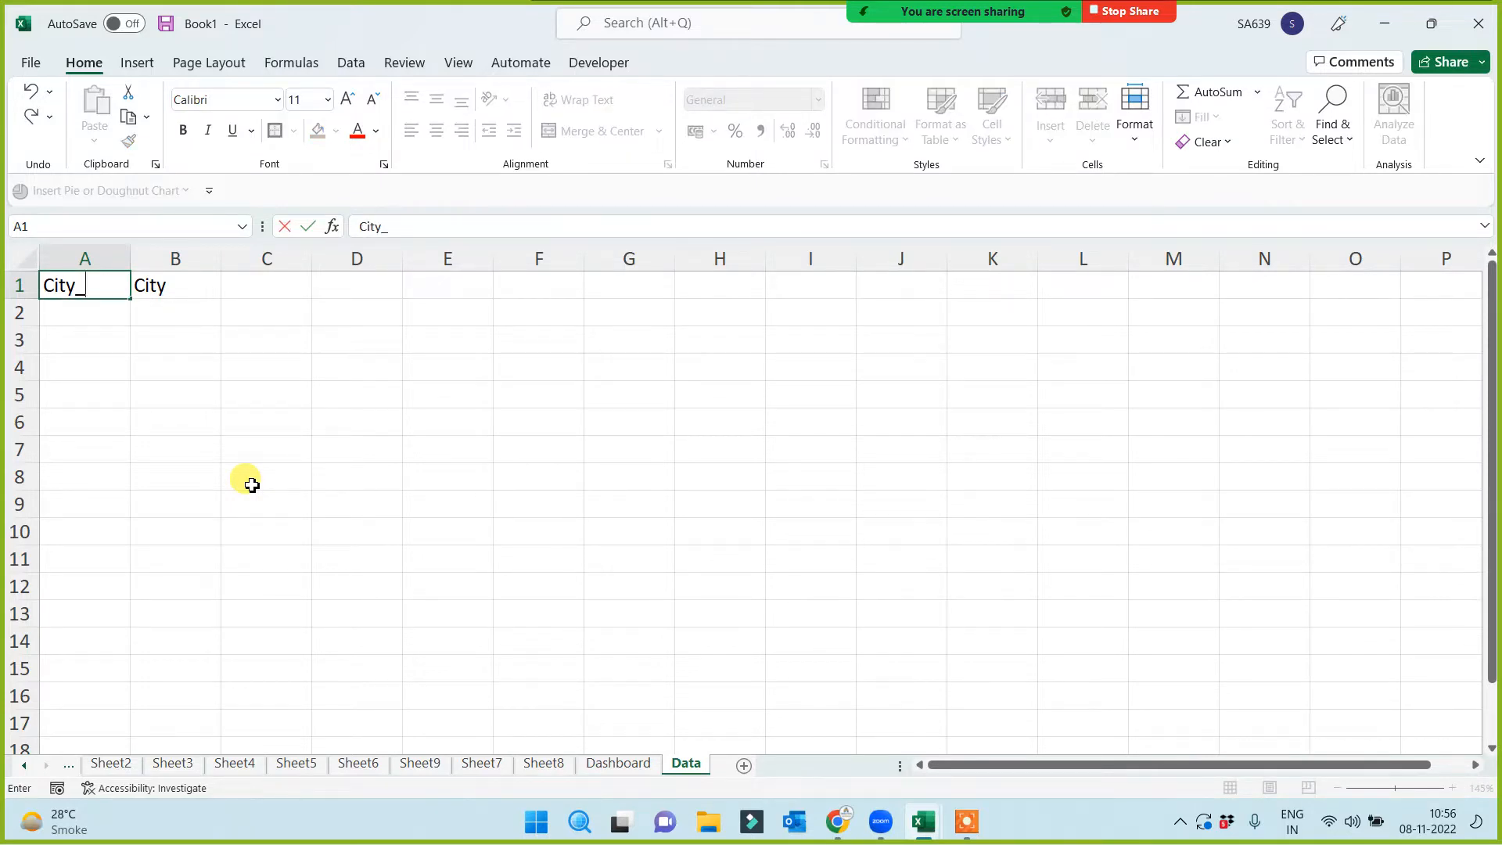
pyautogui.write('Code')
pyautogui.click(251, 485)
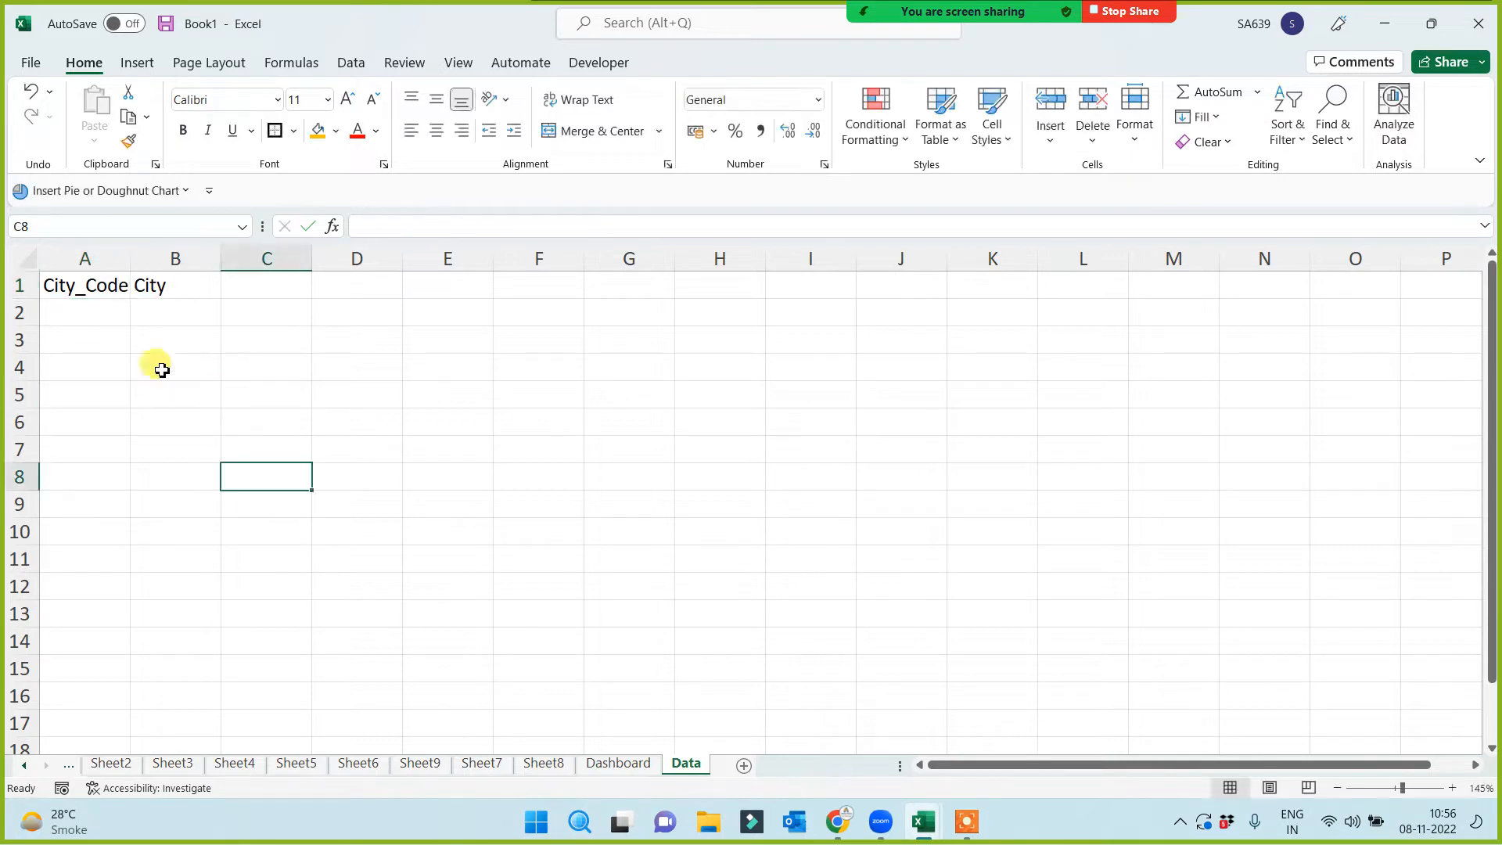
pyautogui.moveTo(129, 254); pyautogui.dragTo(152, 286)
pyautogui.click(218, 292)
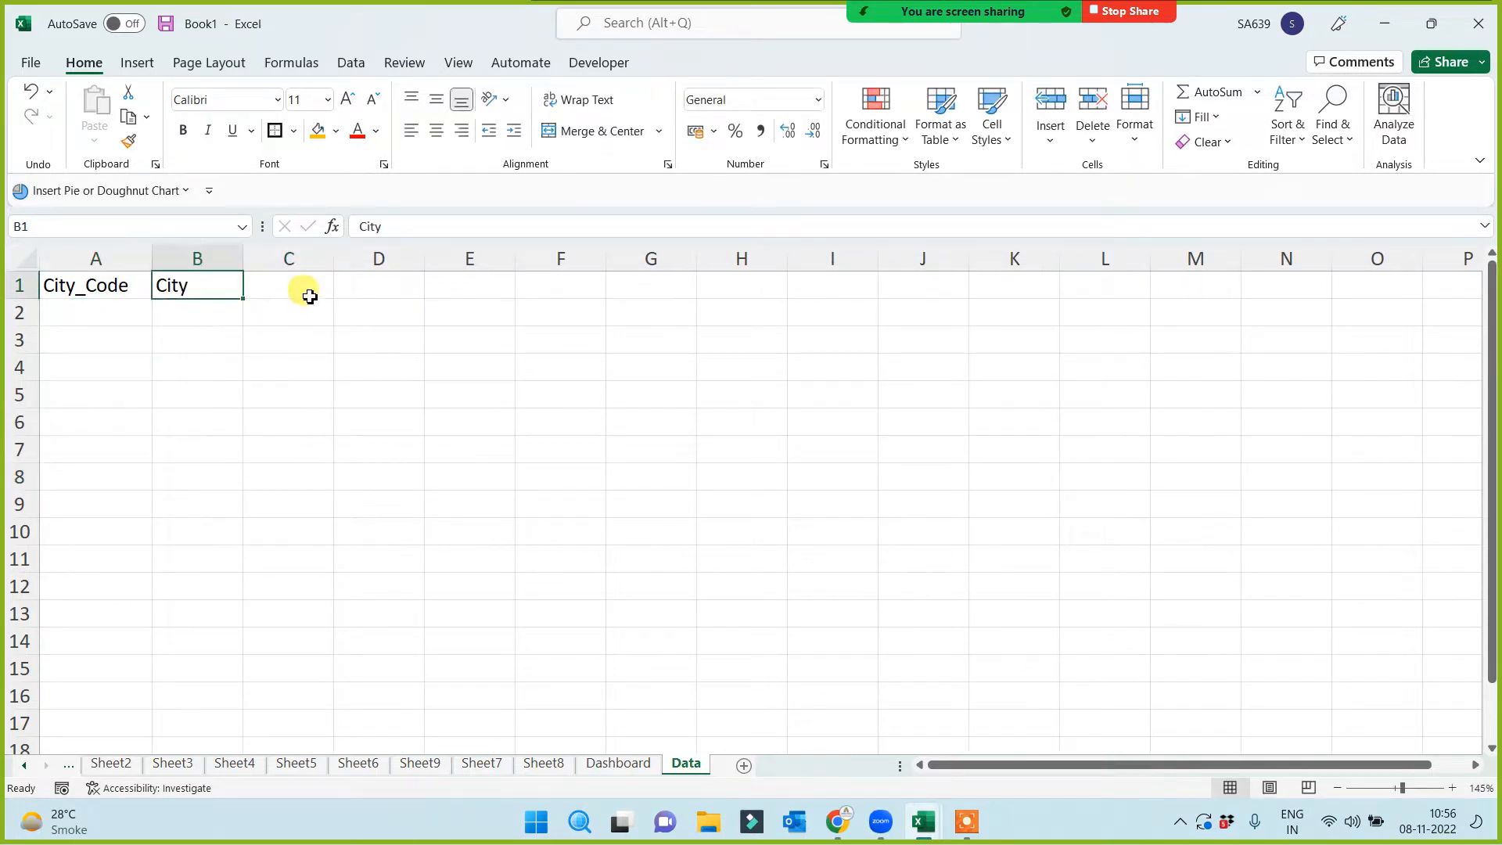
# Fill C1:H1 with month headers January through June, removing the extra July
pyautogui.click(302, 292)
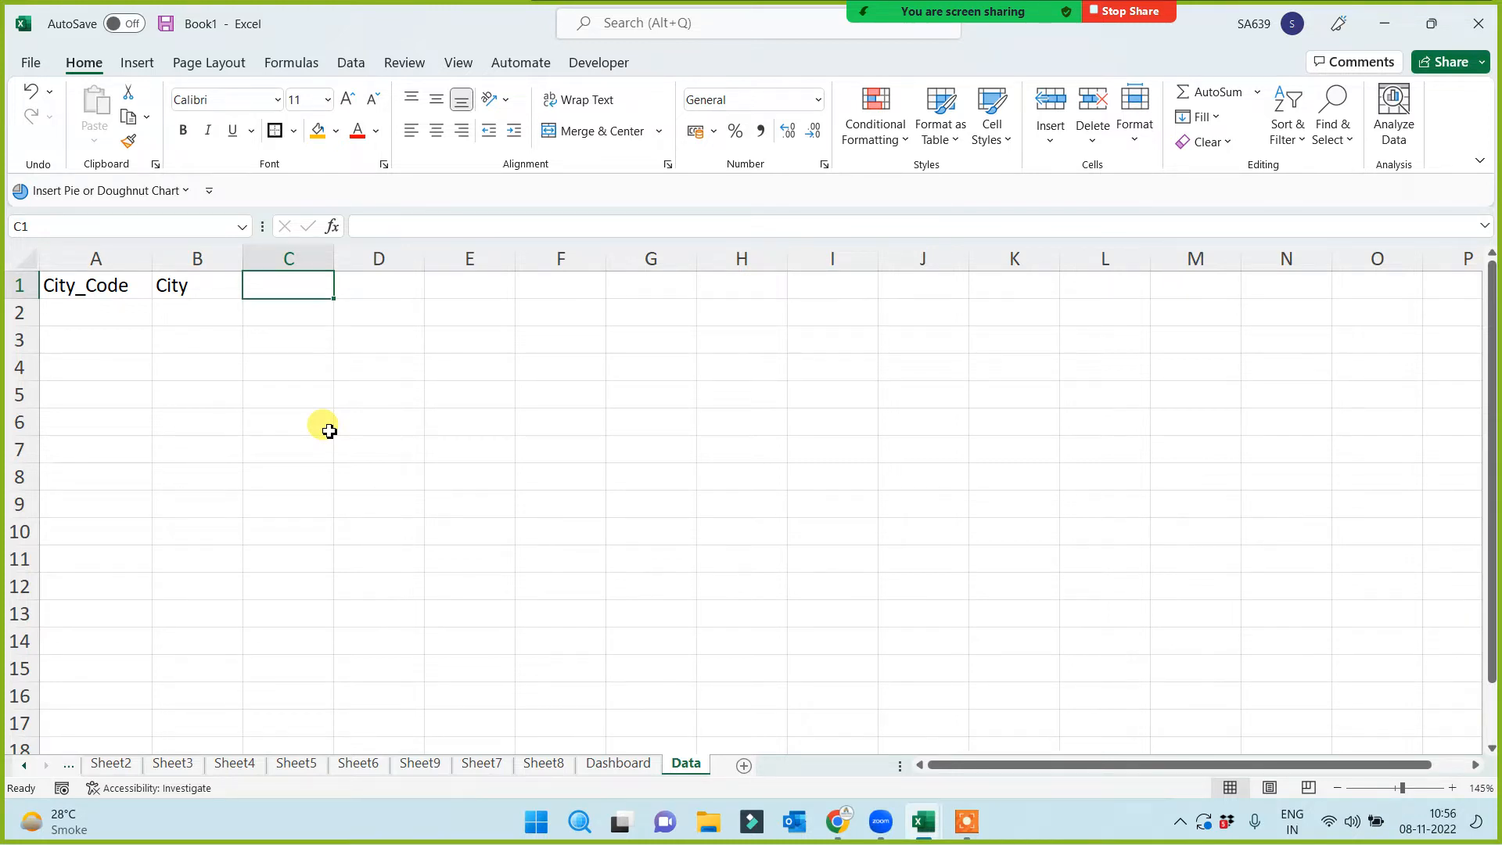
pyautogui.write('Mon')
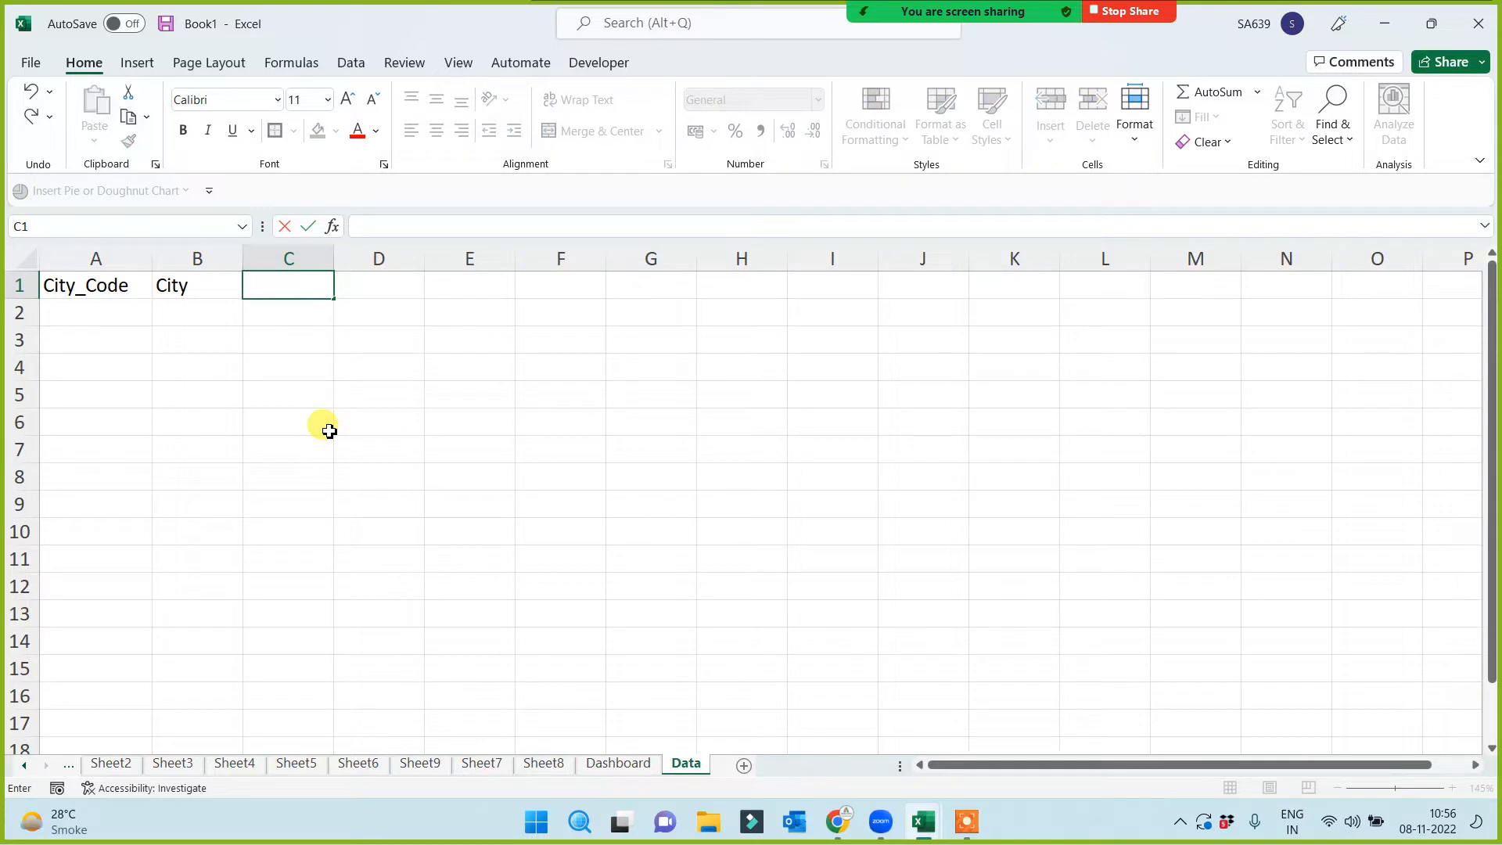
pyautogui.write('uary')
pyautogui.click(327, 427)
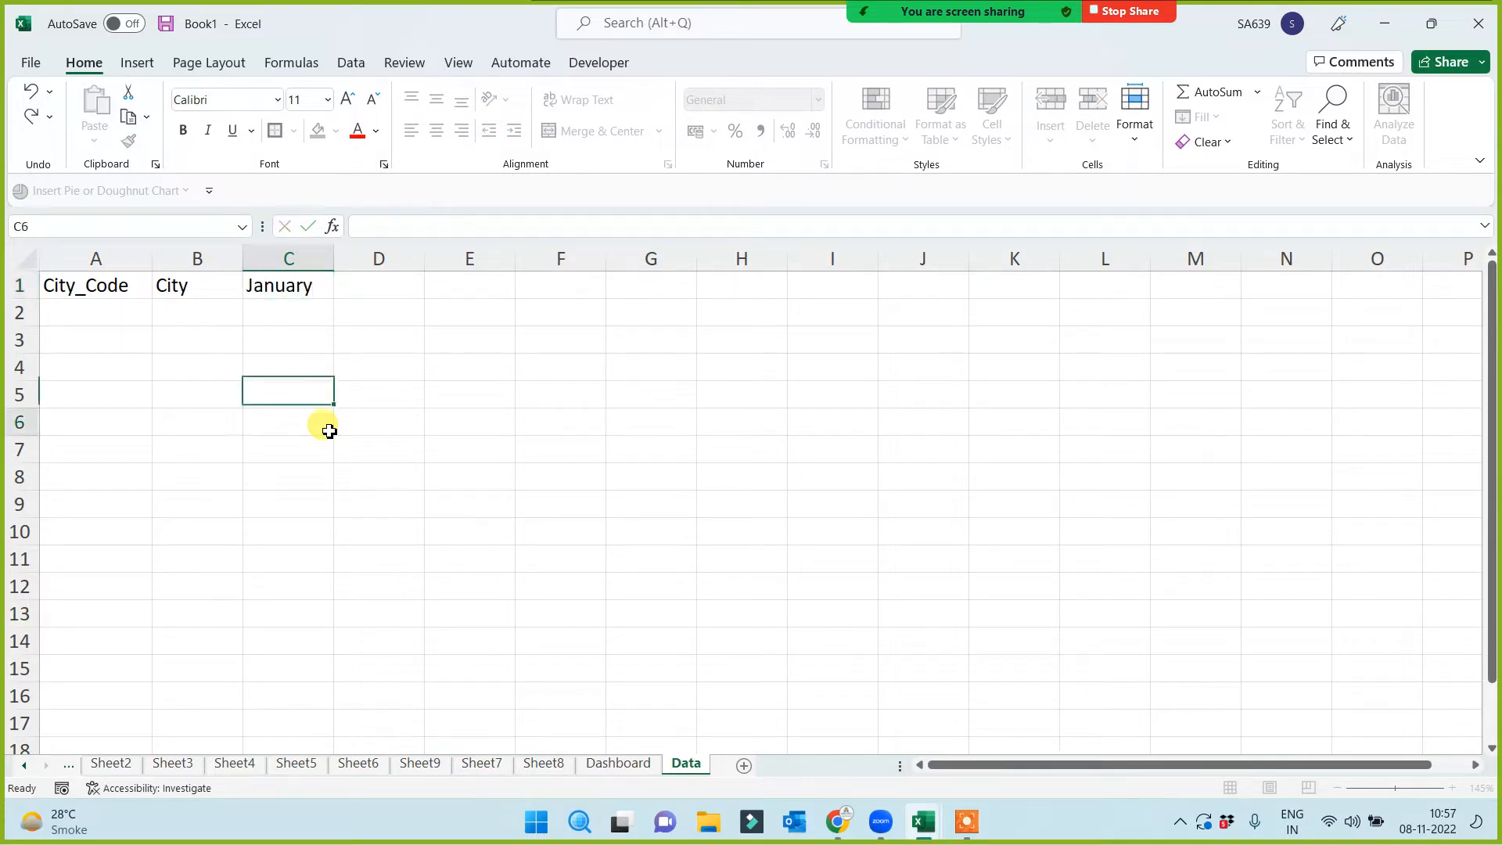
pyautogui.click(286, 285)
pyautogui.moveTo(333, 298); pyautogui.dragTo(850, 288)
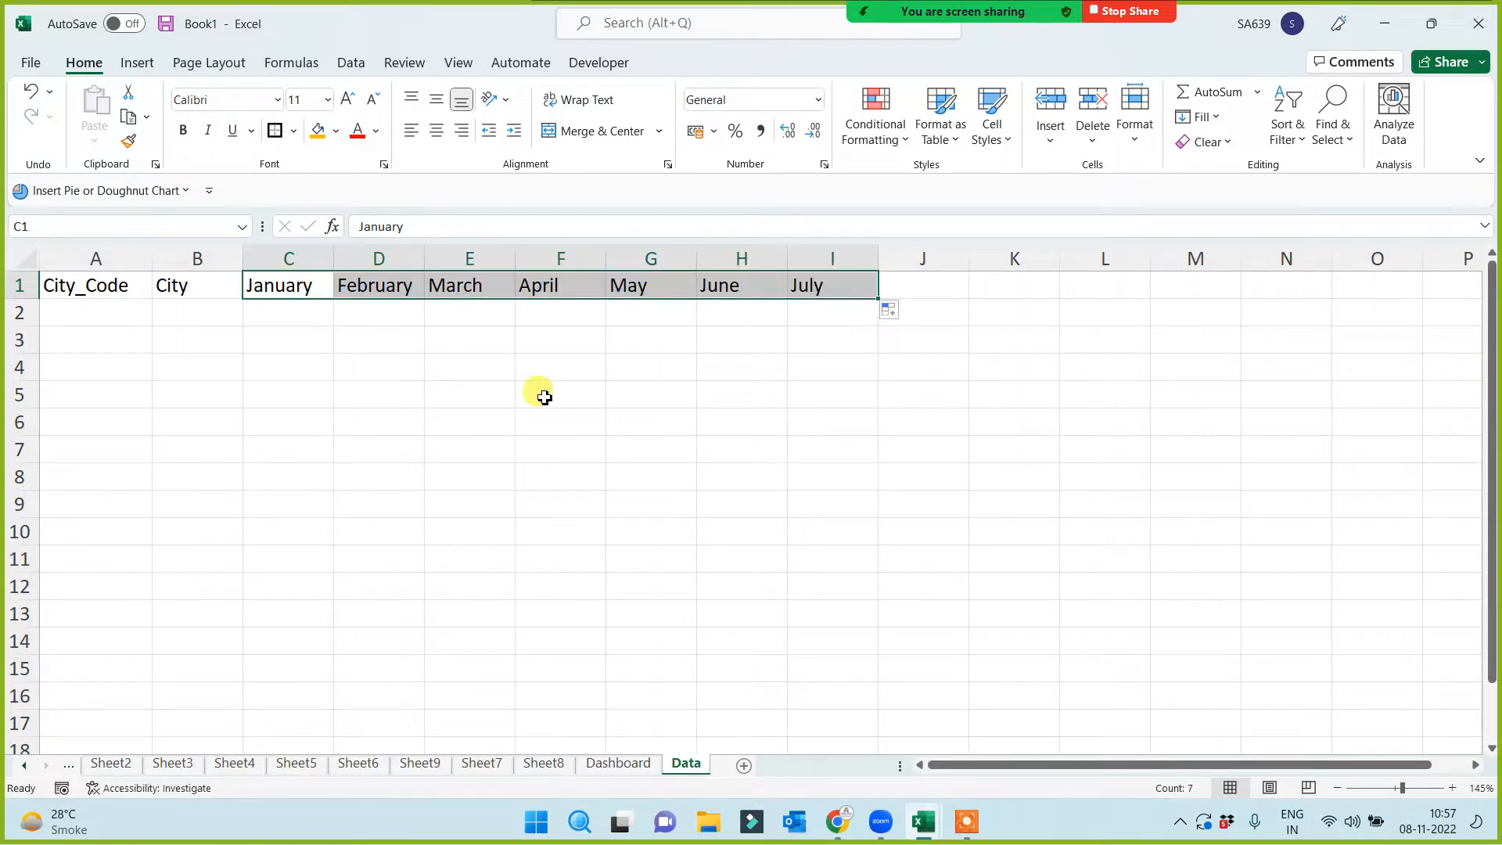
pyautogui.click(536, 392)
pyautogui.click(850, 282)
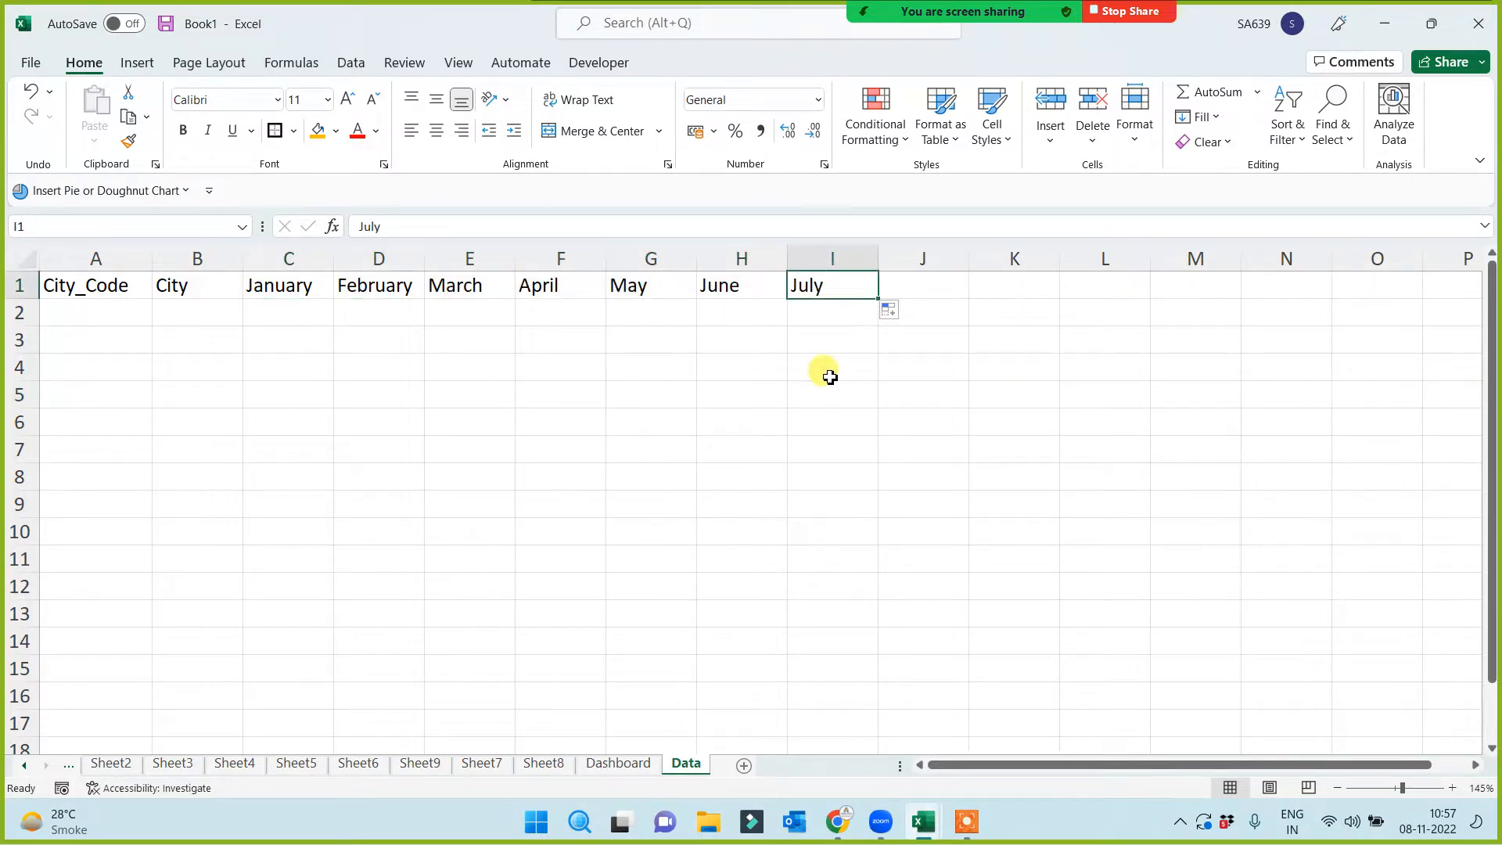
pyautogui.press('Delete')
pyautogui.click(647, 427)
# Fill A2:A12 with city codes DIC_10001 through DIC_10011
pyautogui.click(68, 316)
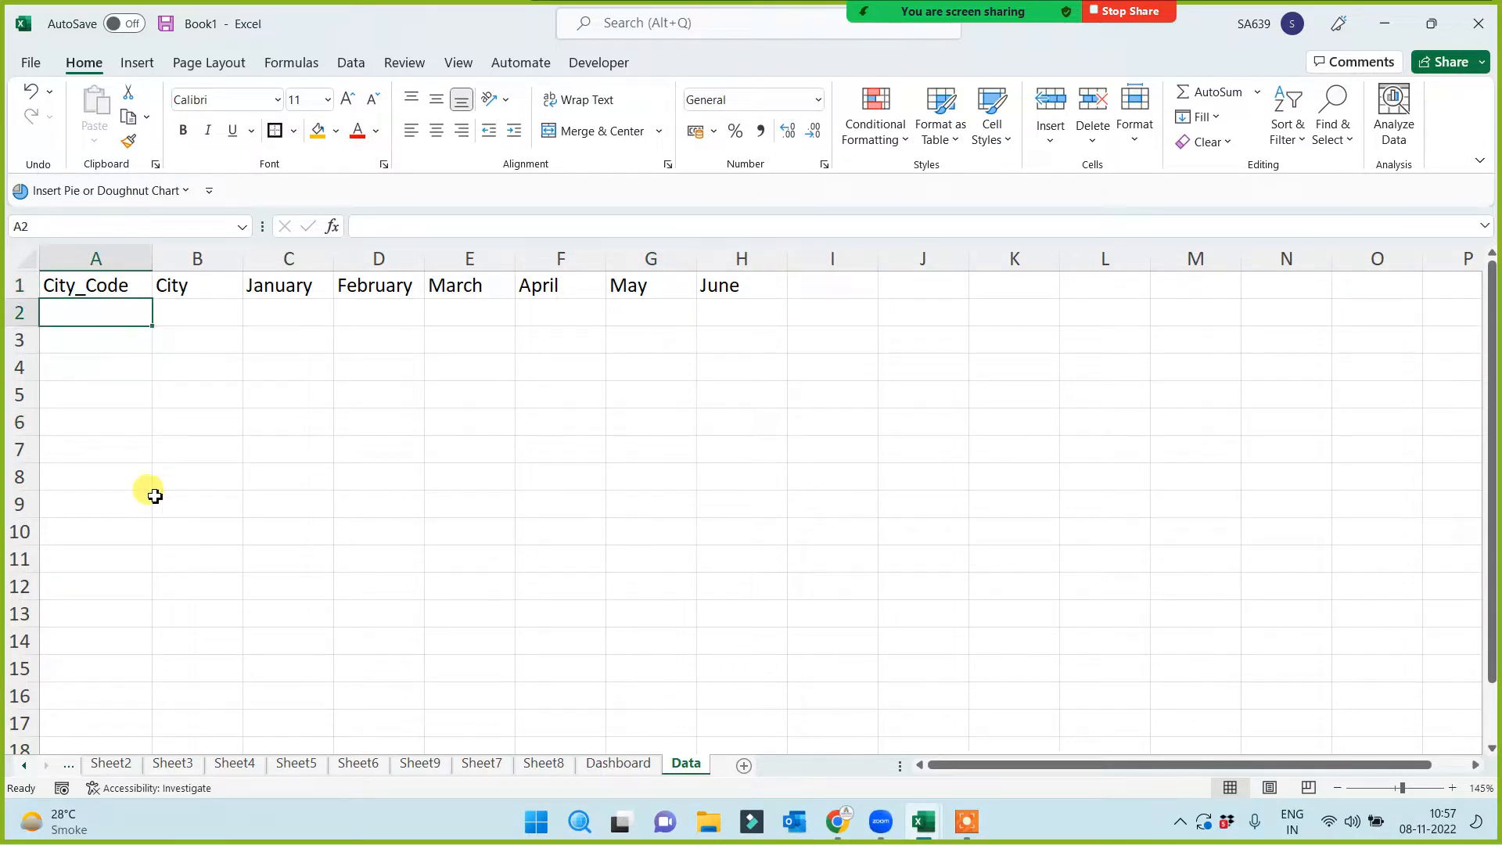
pyautogui.write('DIC_10001')
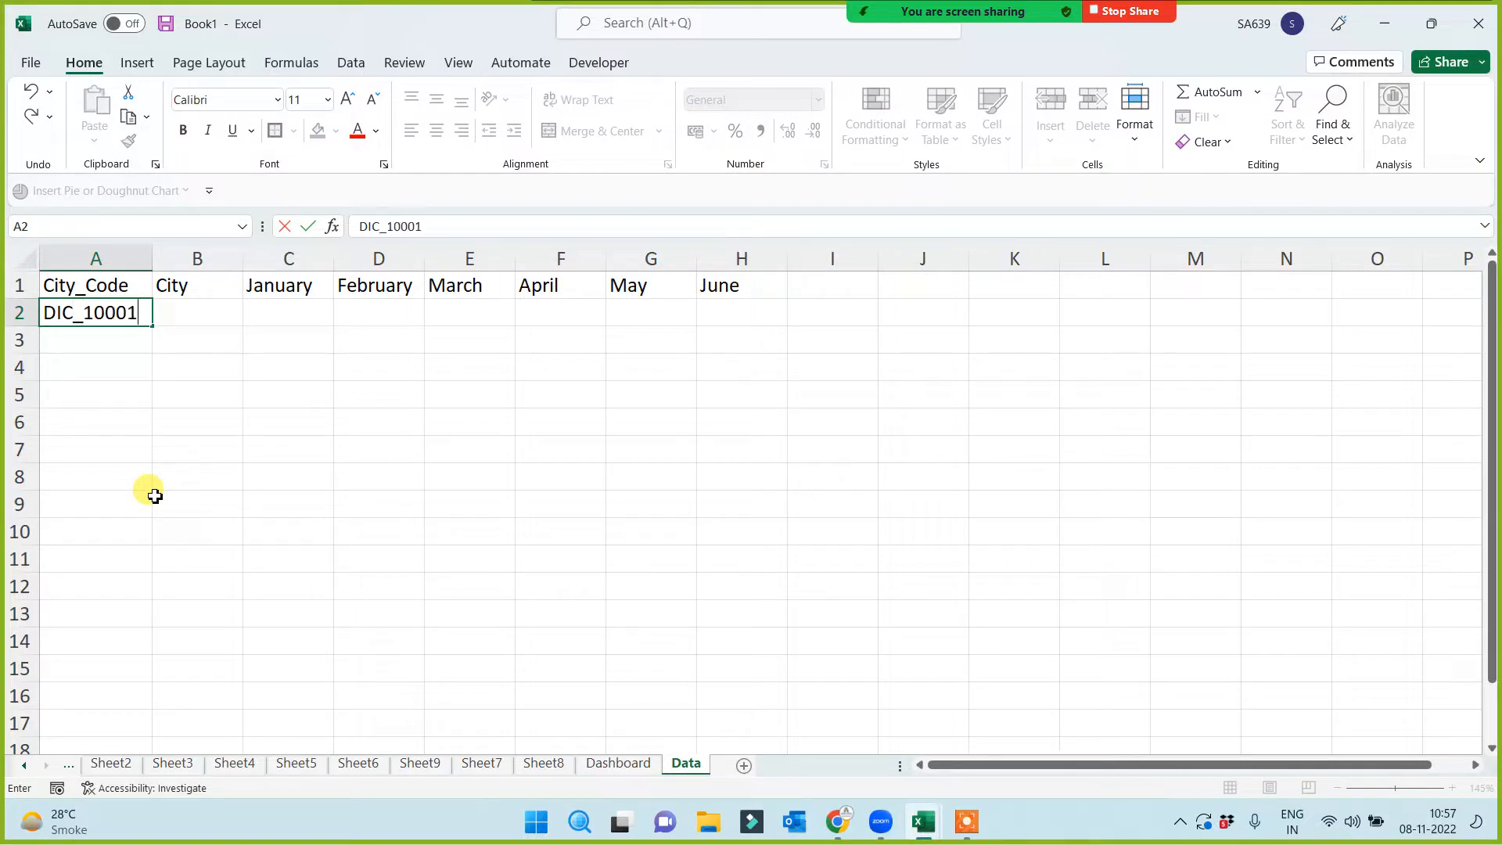
pyautogui.press('Return')
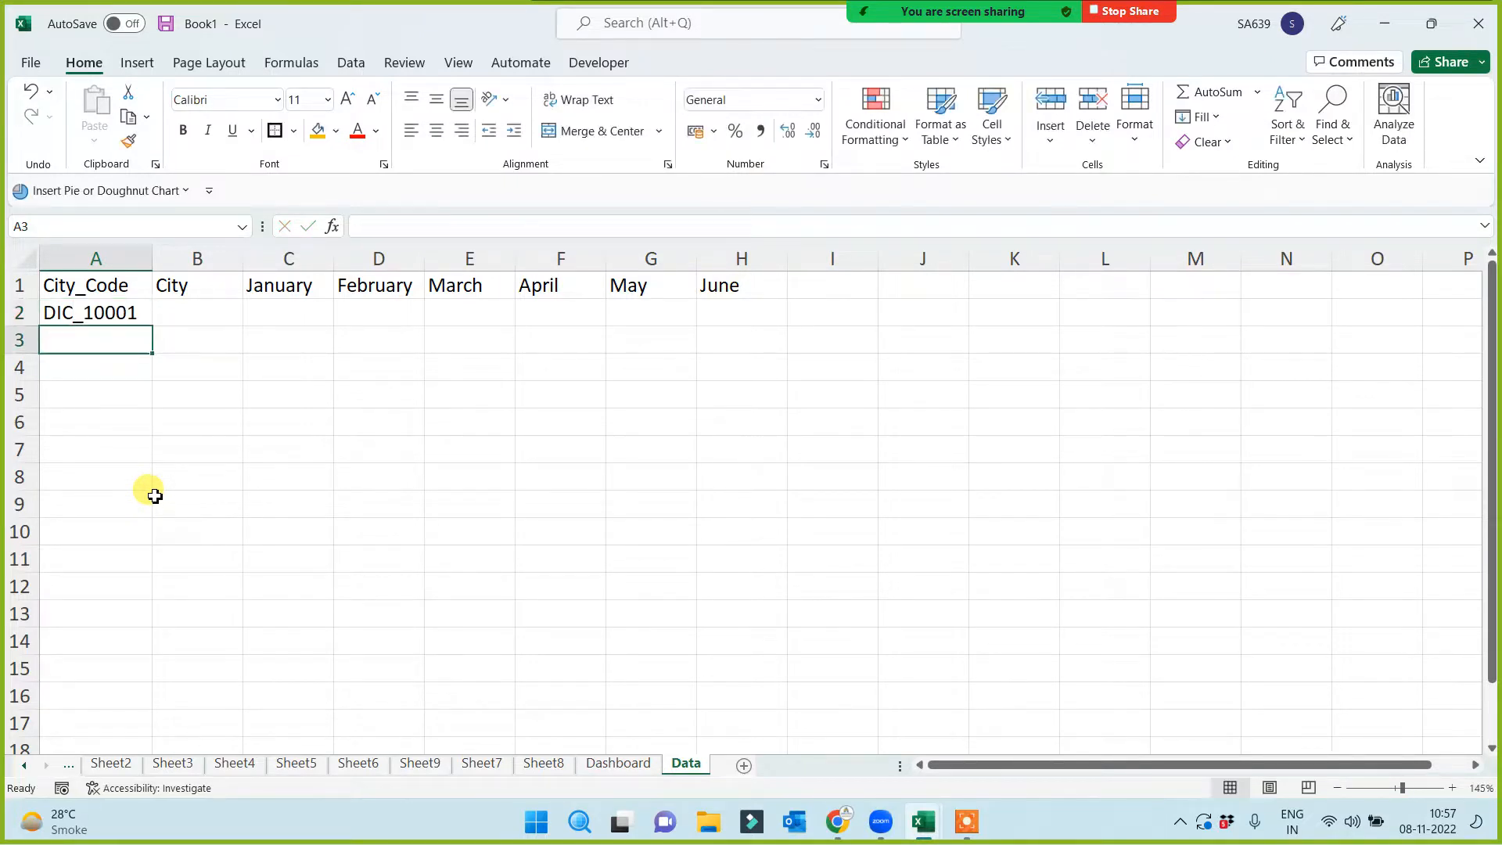
pyautogui.click(138, 313)
pyautogui.moveTo(153, 330); pyautogui.dragTo(117, 629)
pyautogui.moveTo(116, 591); pyautogui.dragTo(115, 591)
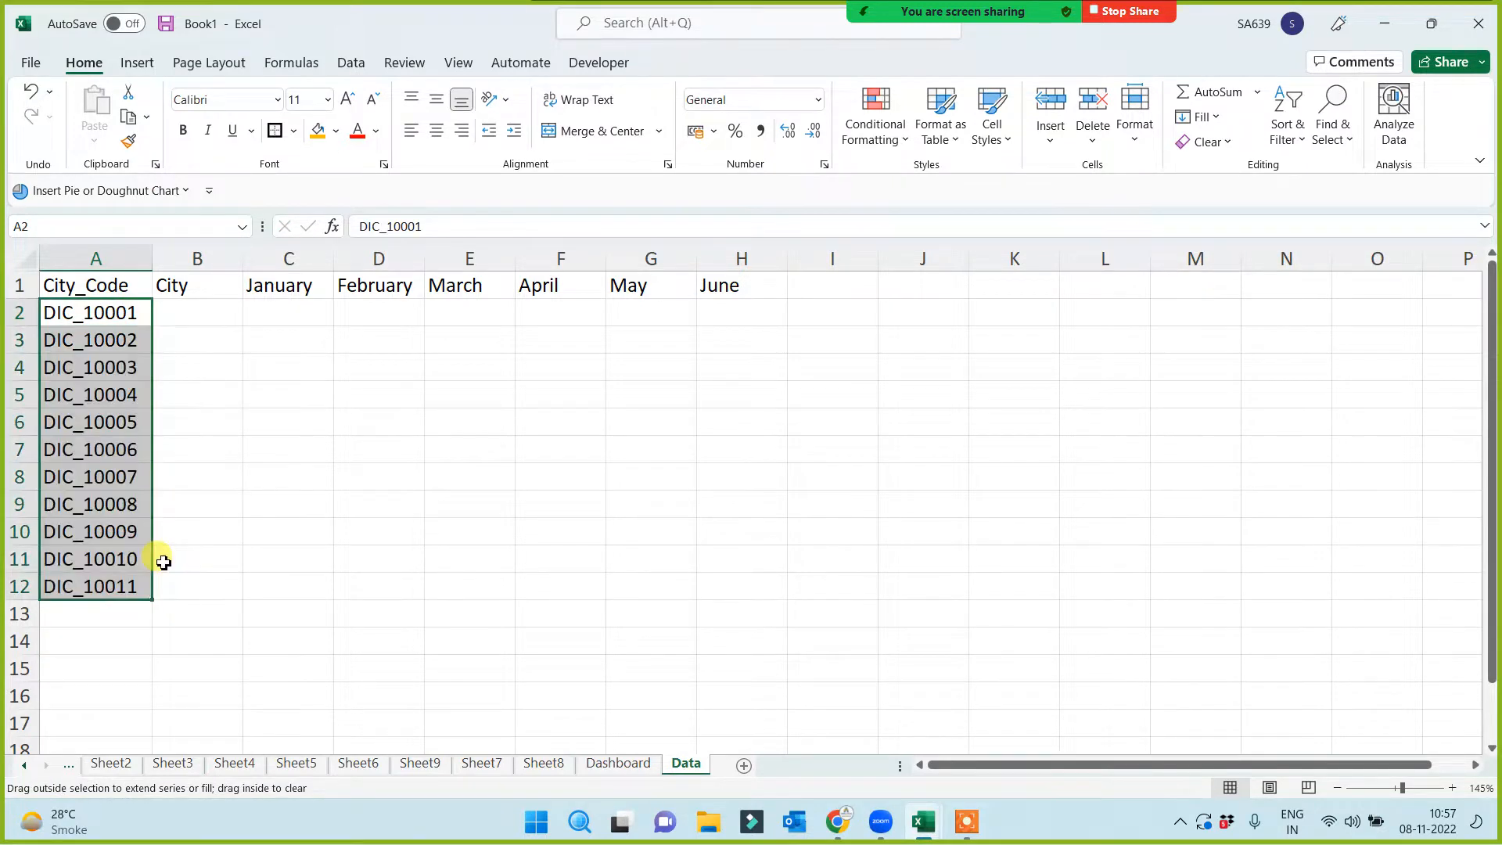
pyautogui.click(195, 306)
# Fill cities down from Patna in B2, then enter Faridabad and Gurgaon in rows 7–8
pyautogui.write('Patna')
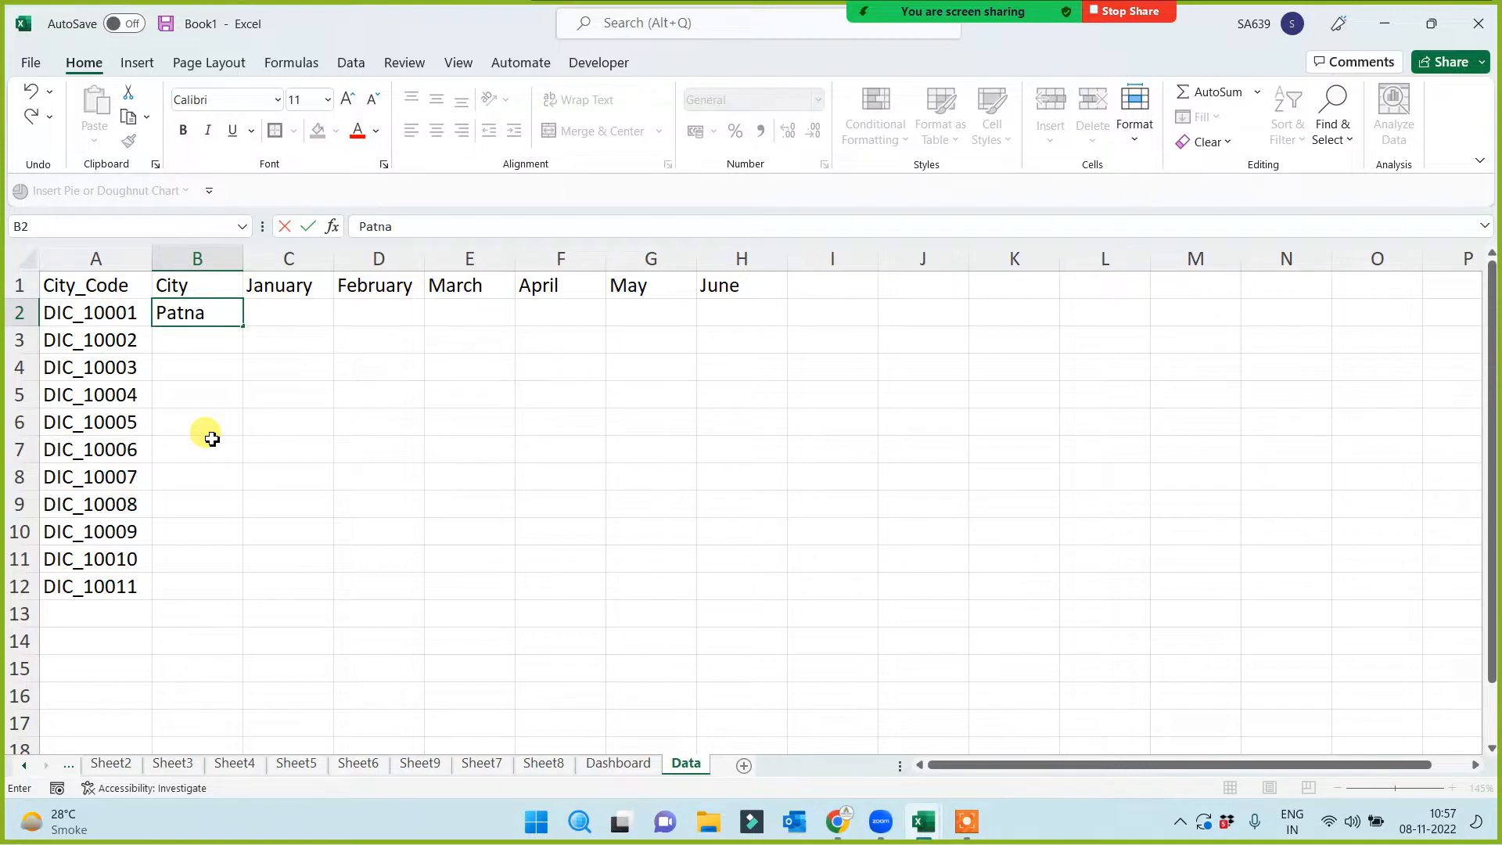
pyautogui.click(212, 439)
pyautogui.click(203, 308)
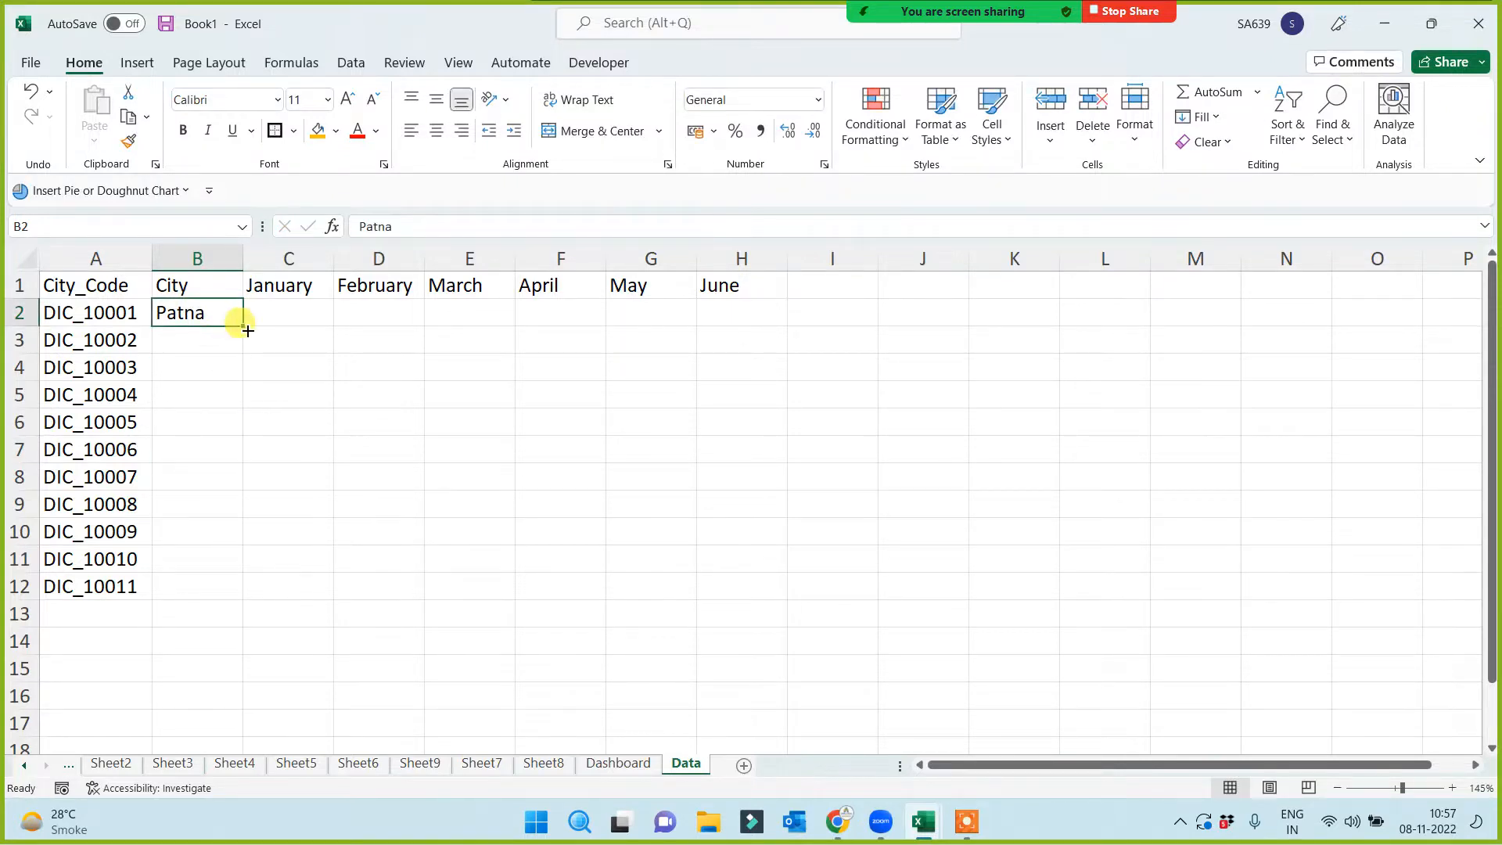
pyautogui.moveTo(243, 326); pyautogui.dragTo(210, 604)
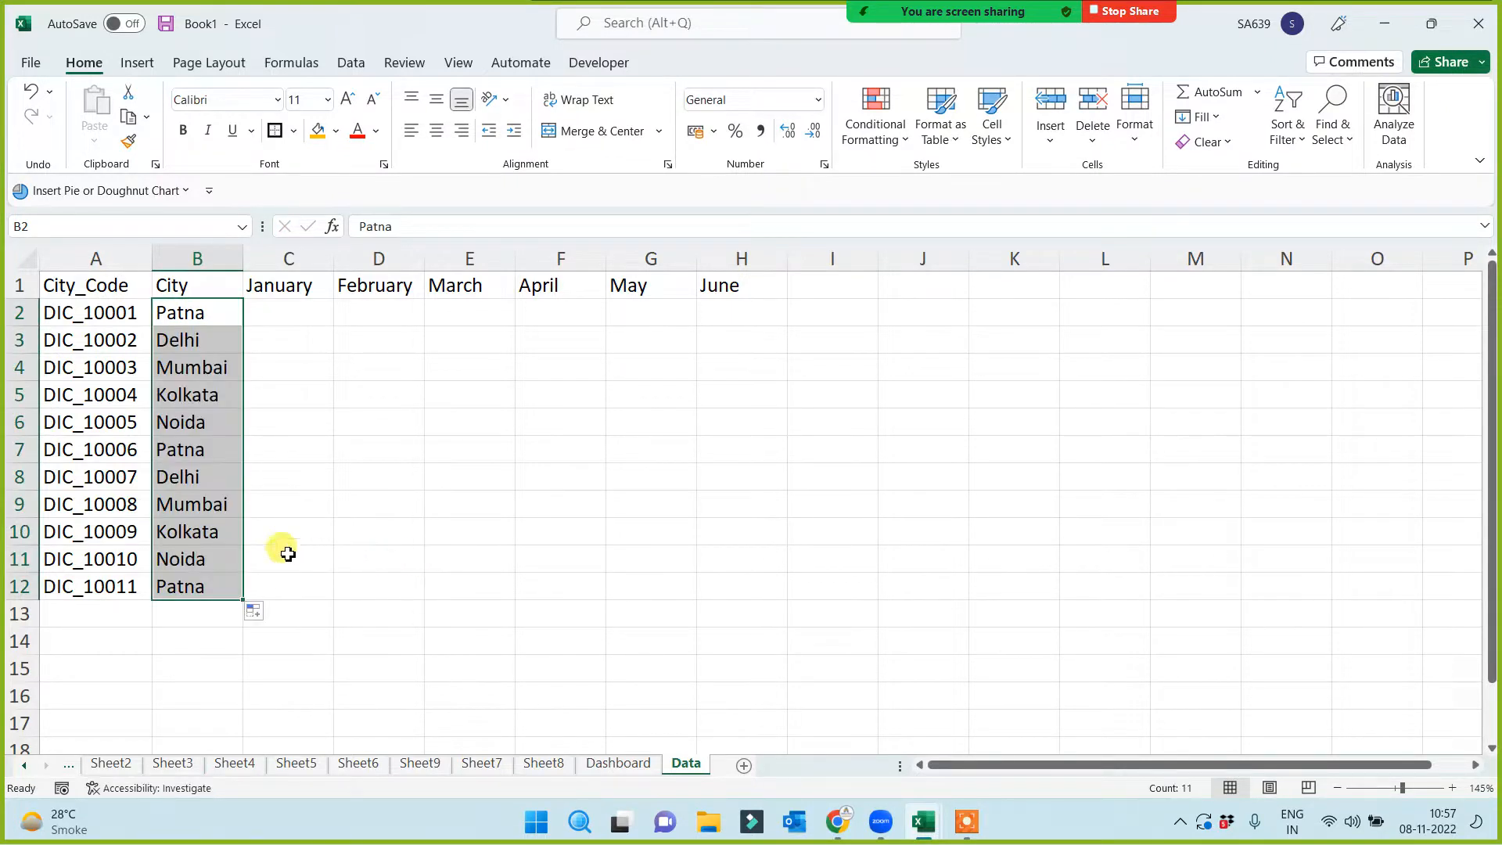
pyautogui.click(202, 446)
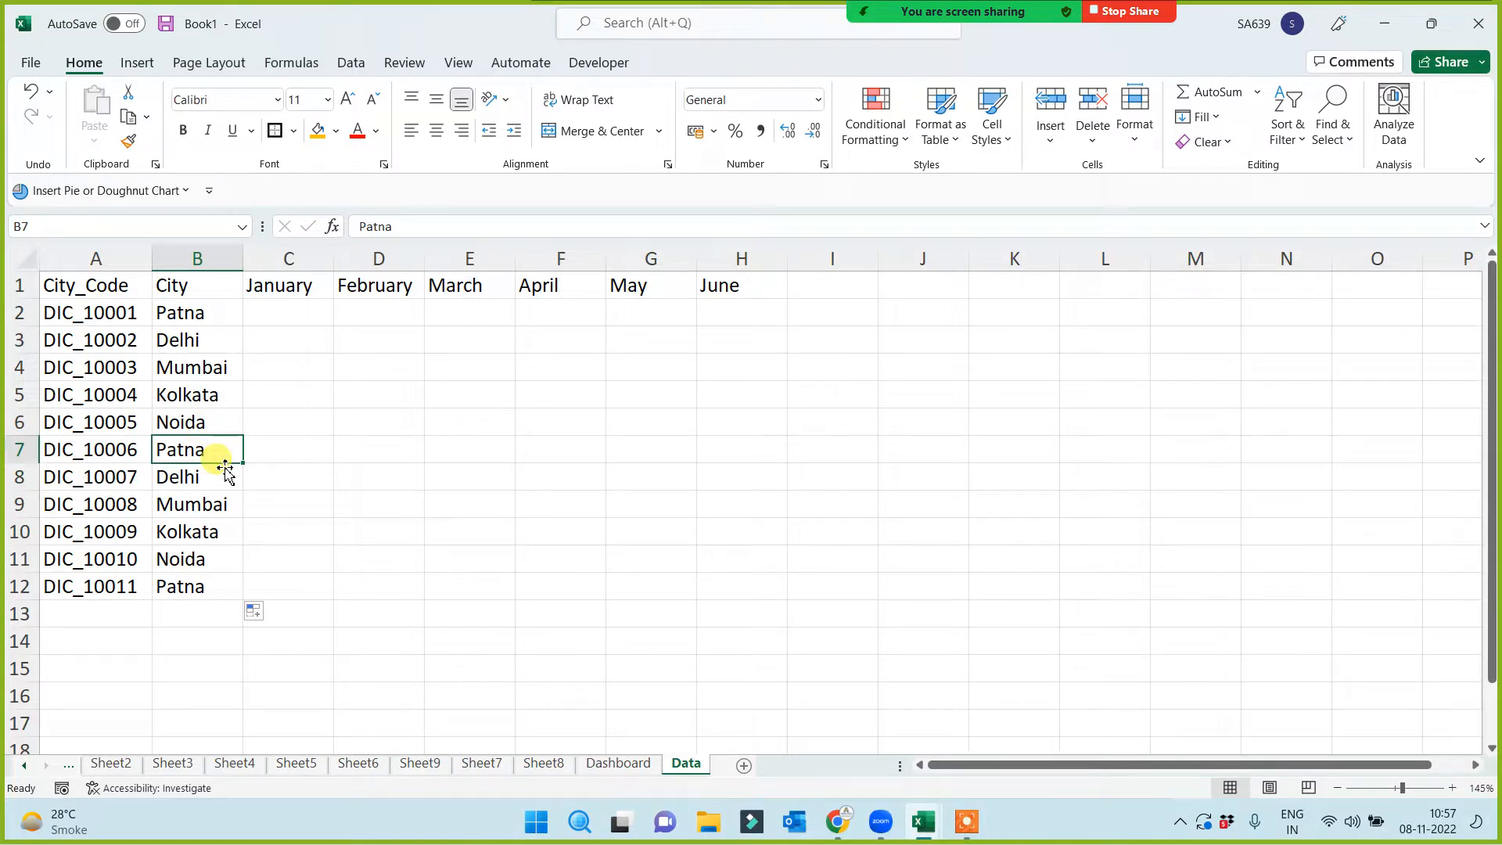
pyautogui.write('Faridabad')
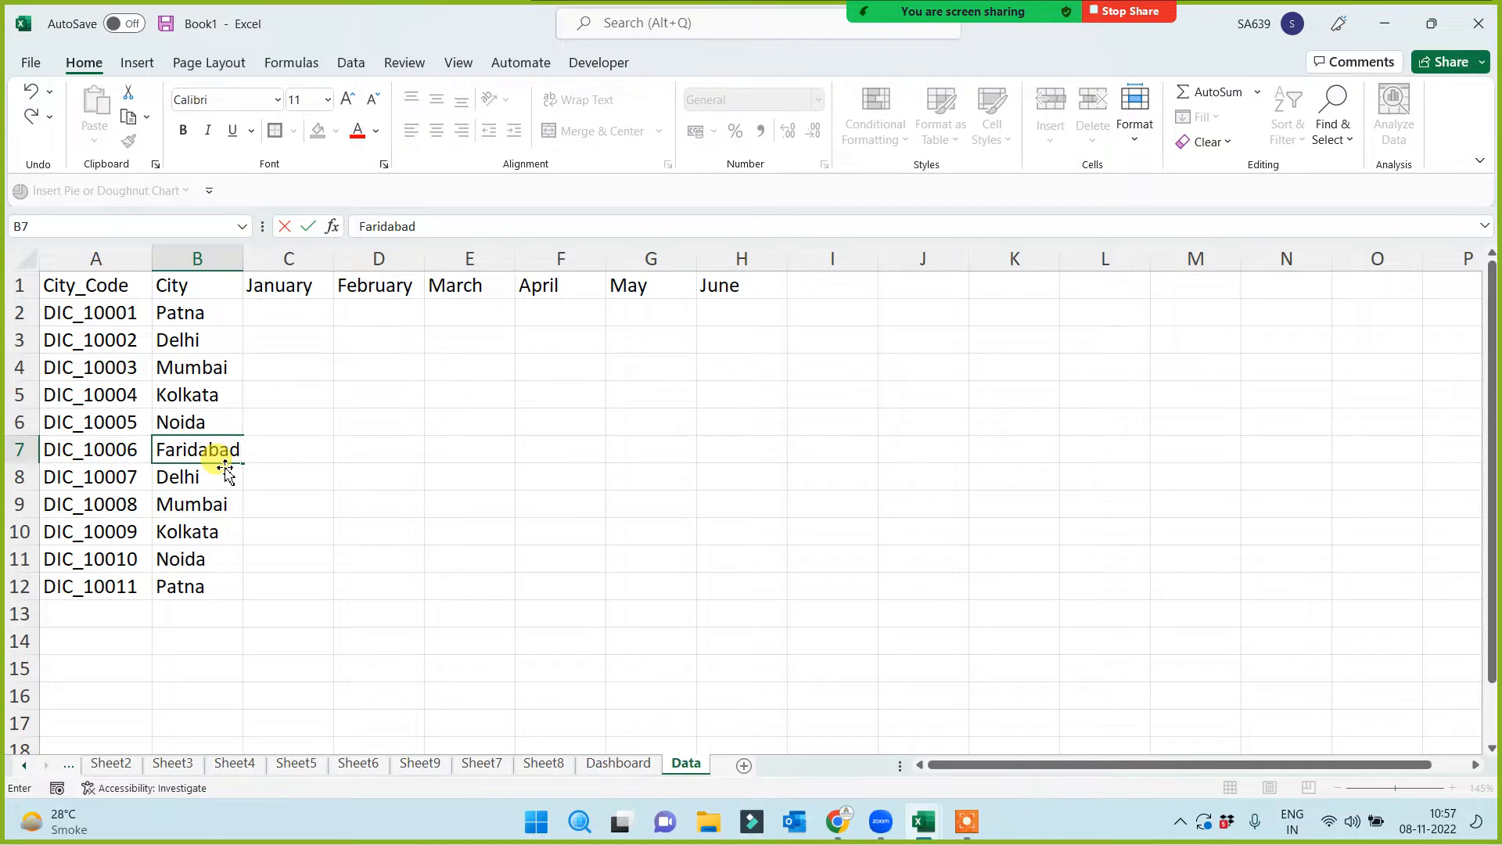
pyautogui.press('Return')
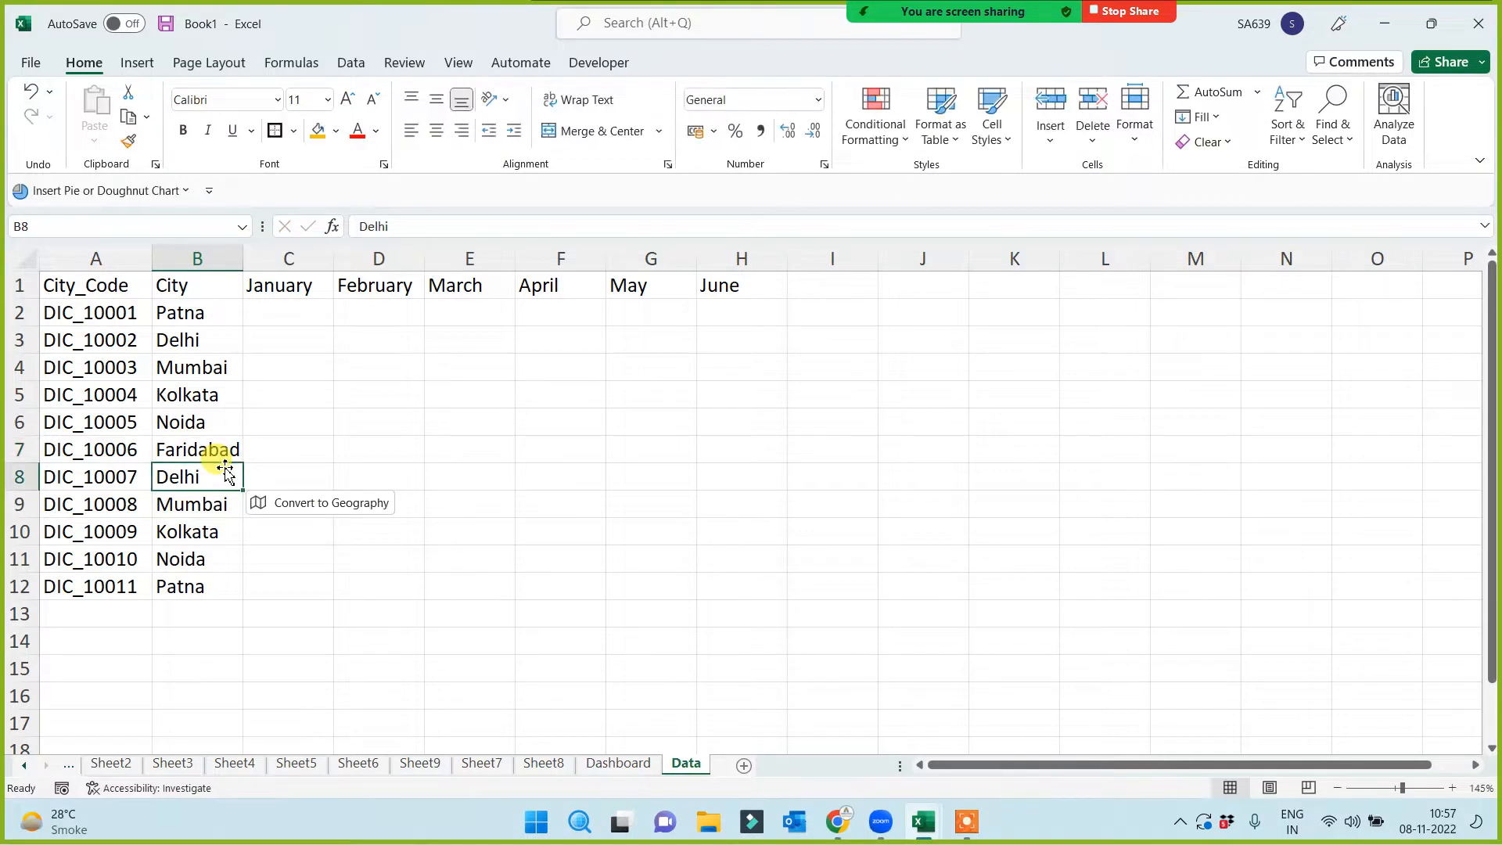
pyautogui.write('Gur')
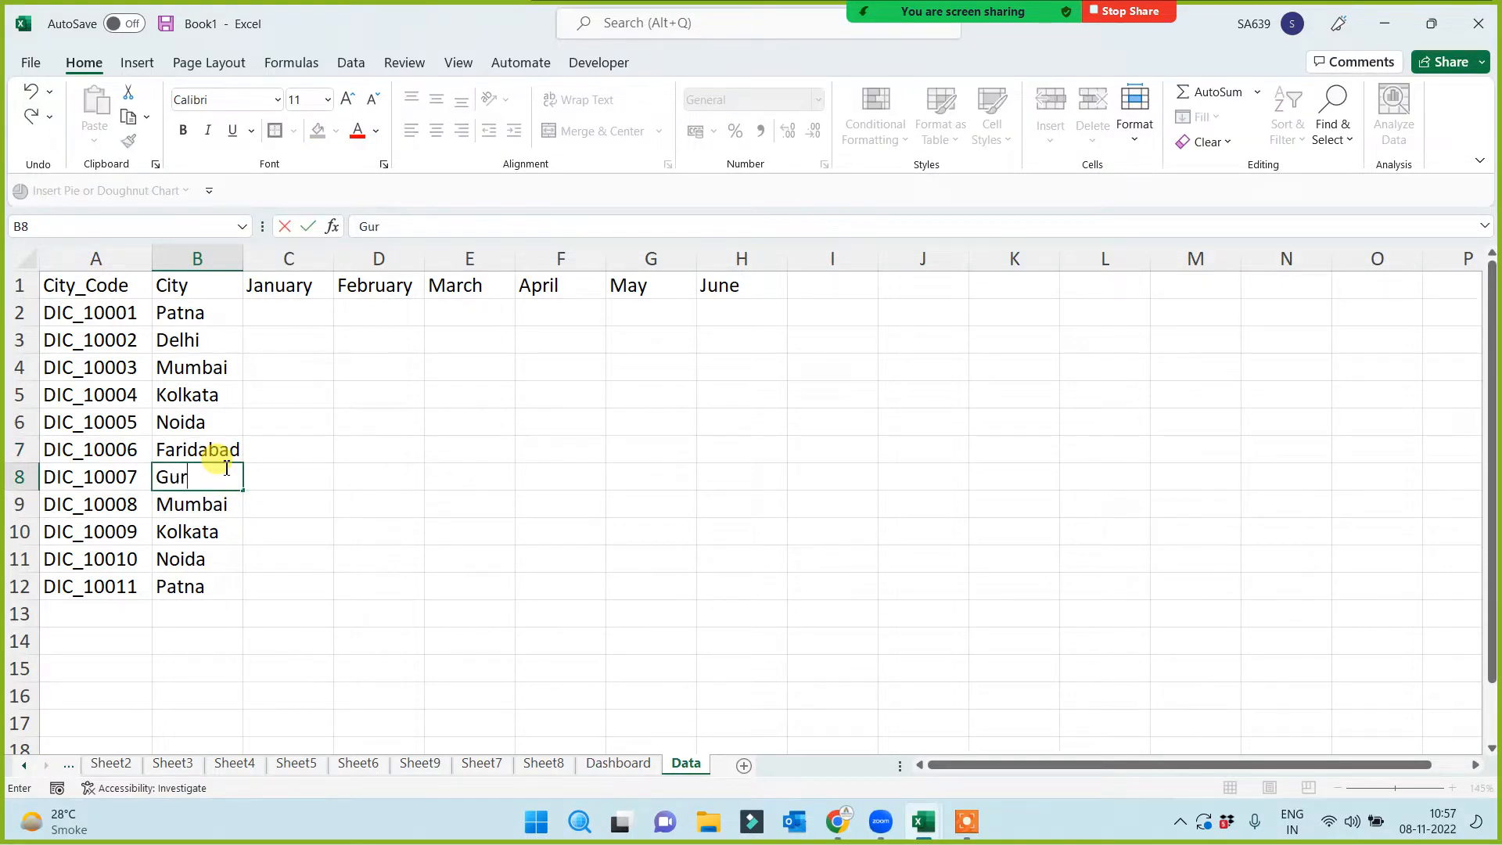
pyautogui.write('gaon')
pyautogui.press('Return')
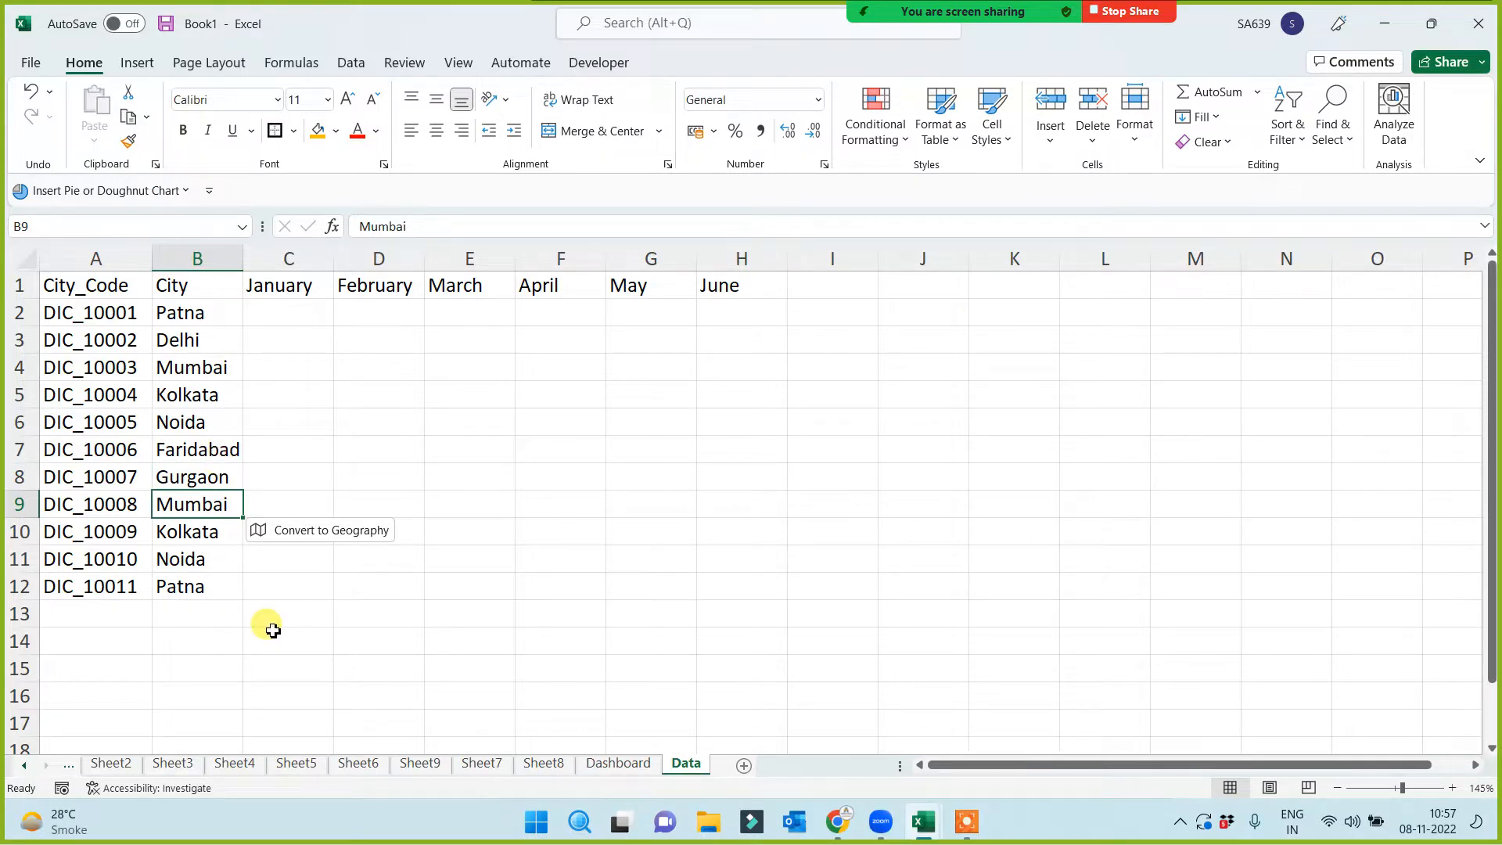
# Enter Jaipur, Lucknow, Ahmedabad and Pune in B9:B12, and widen column B
pyautogui.click(226, 479)
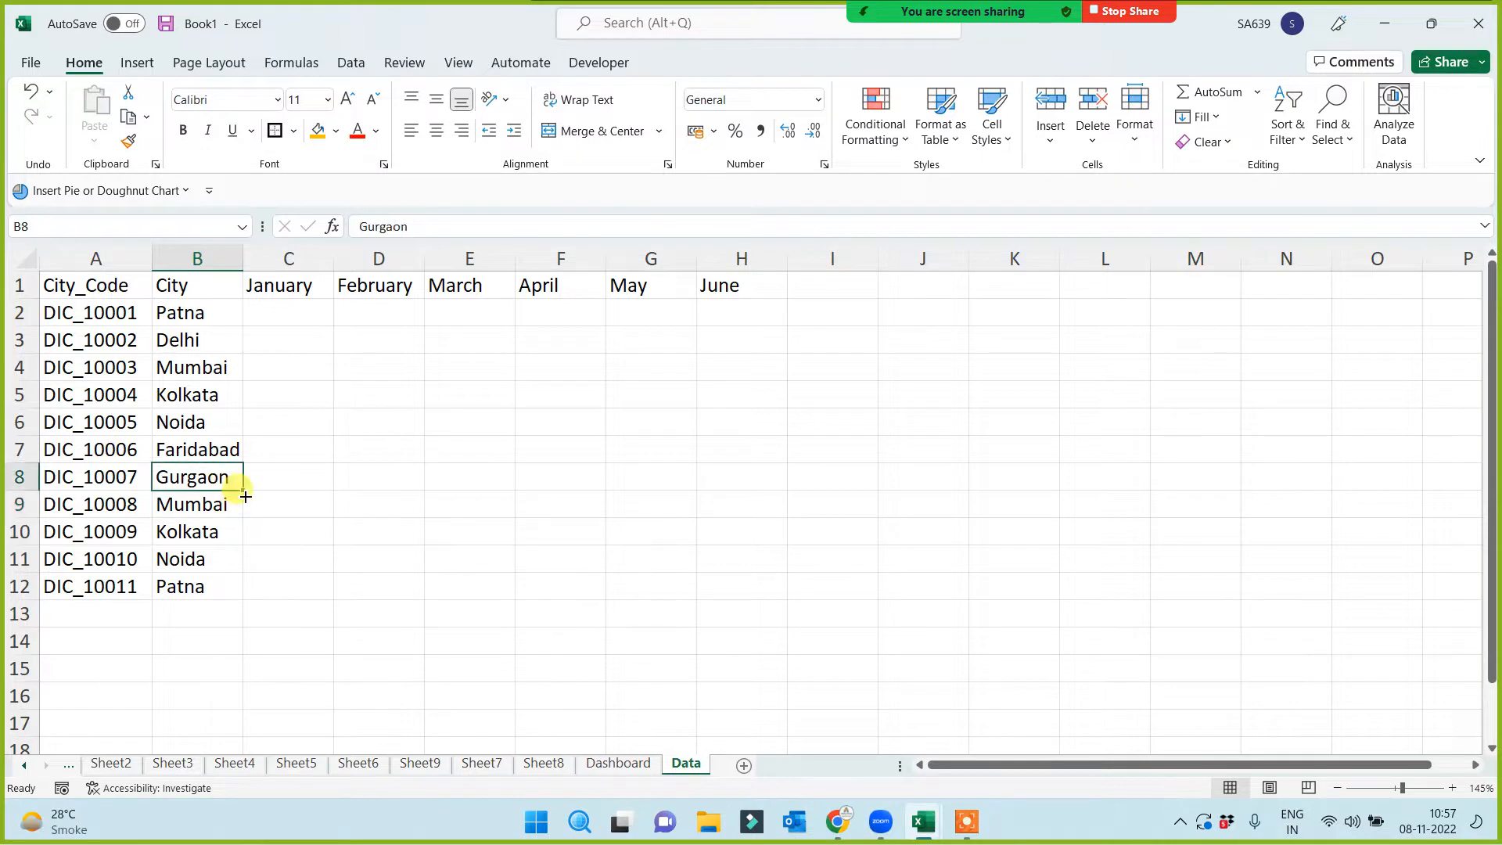
pyautogui.moveTo(243, 490); pyautogui.dragTo(239, 592)
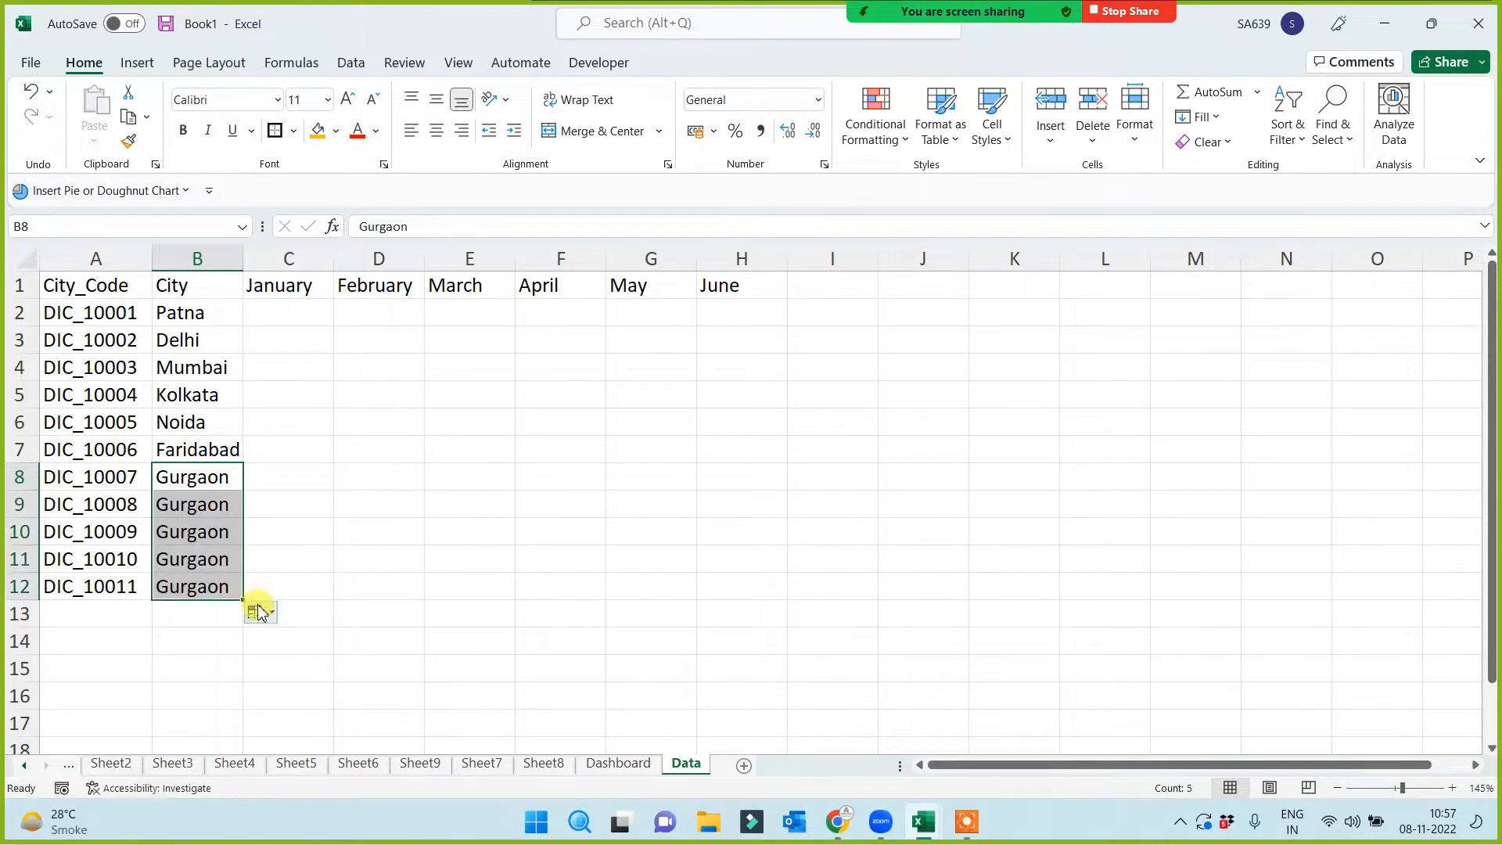
pyautogui.click(208, 502)
pyautogui.write('Jai')
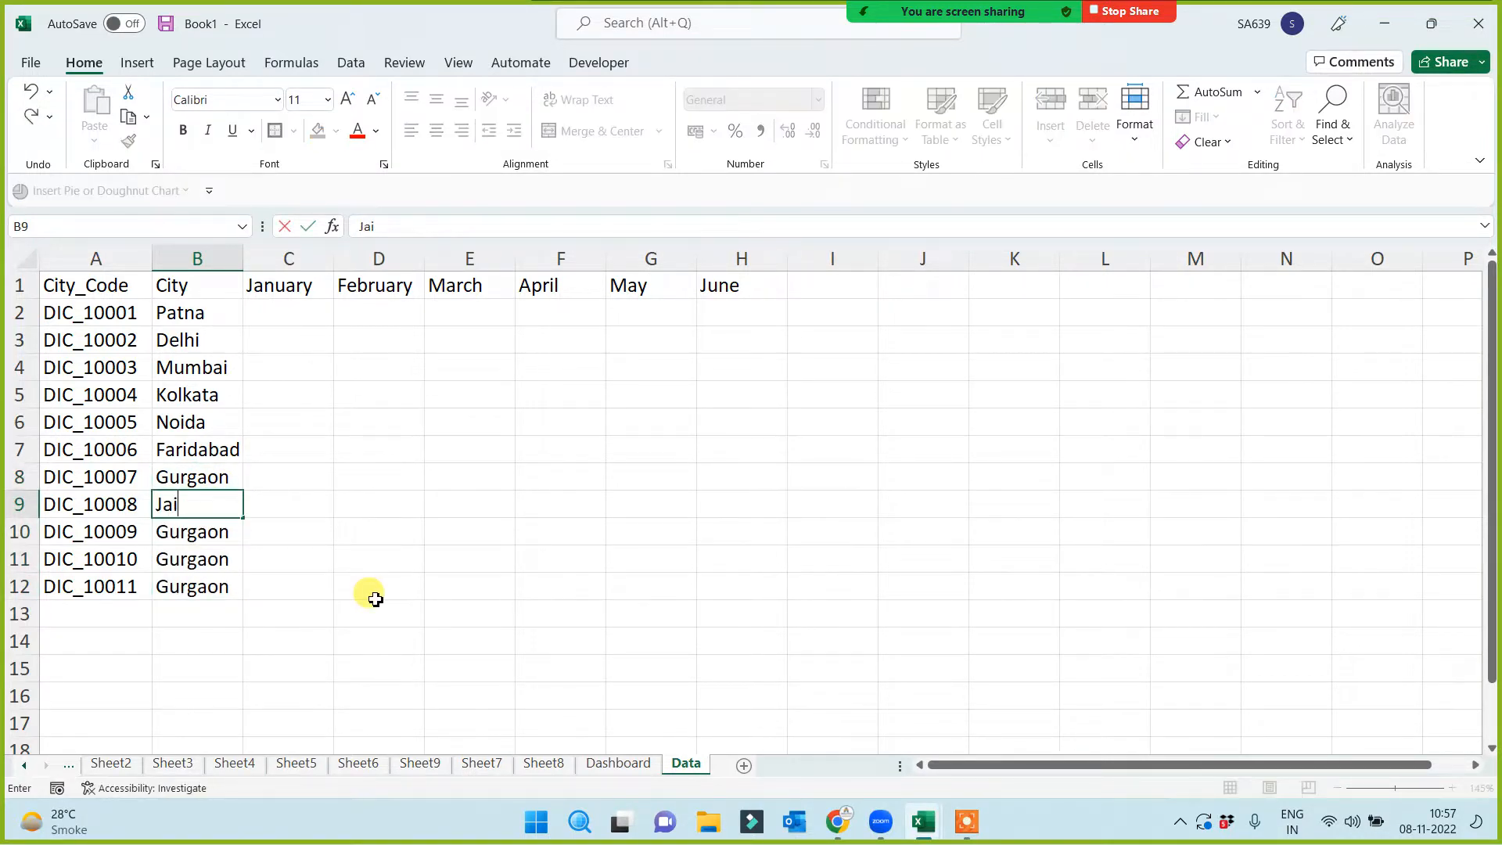
pyautogui.write('pur')
pyautogui.press('Return')
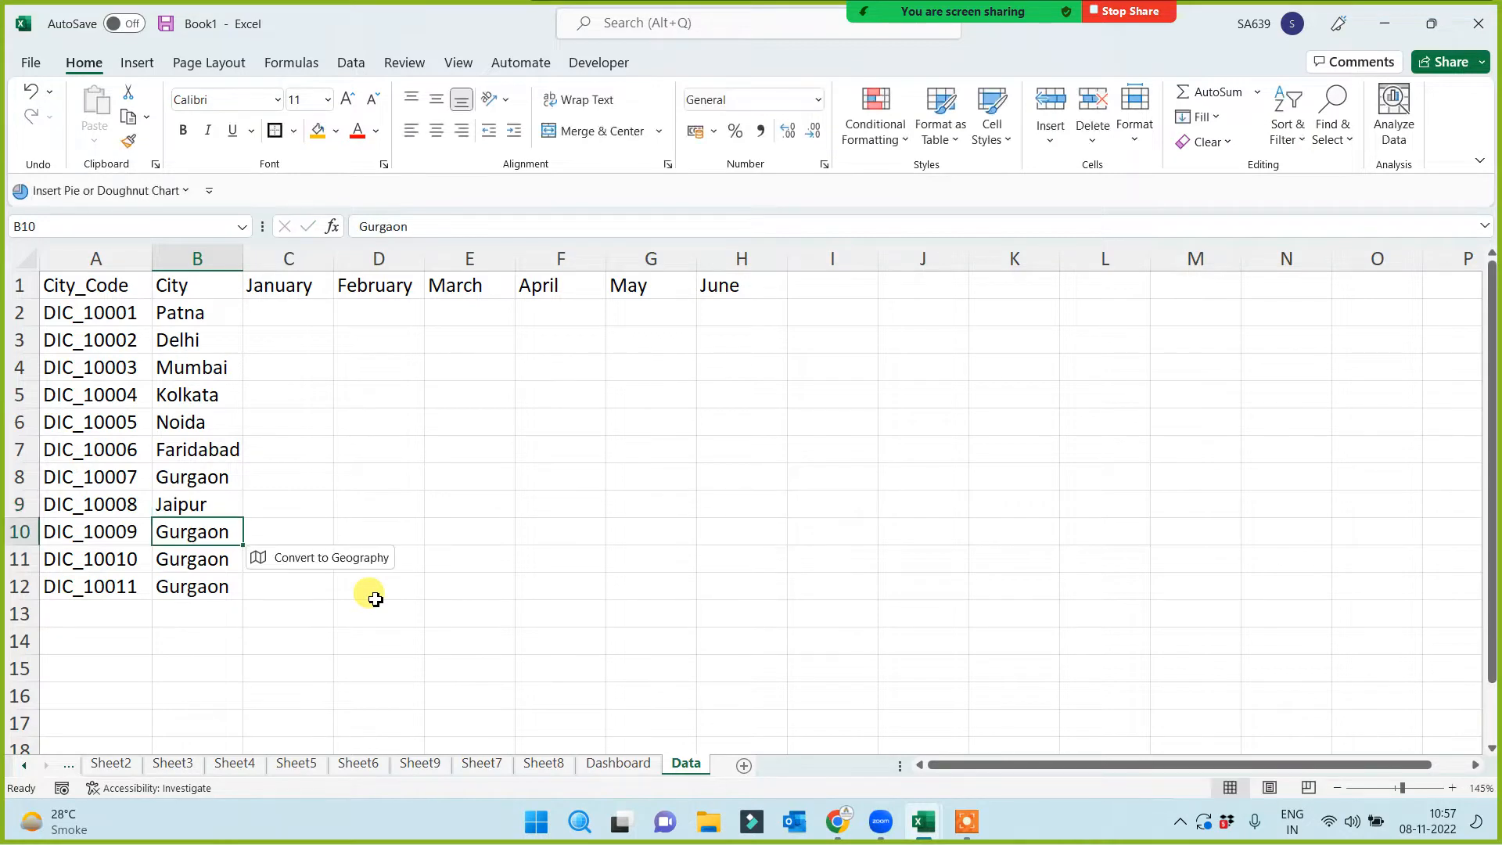
pyautogui.write('Luckno')
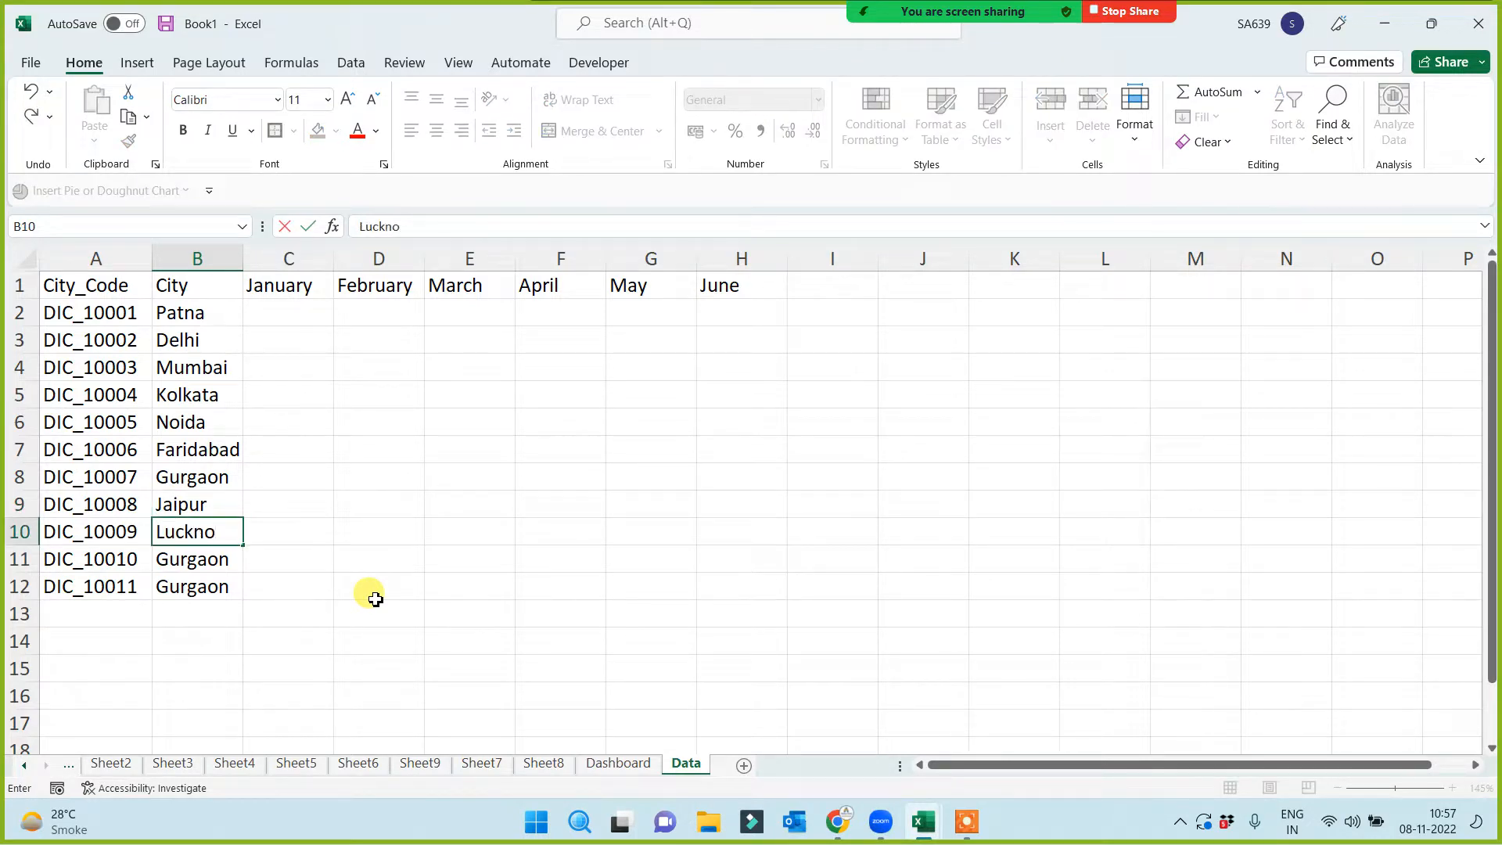
pyautogui.write('w')
pyautogui.press('Return')
pyautogui.write('Ah')
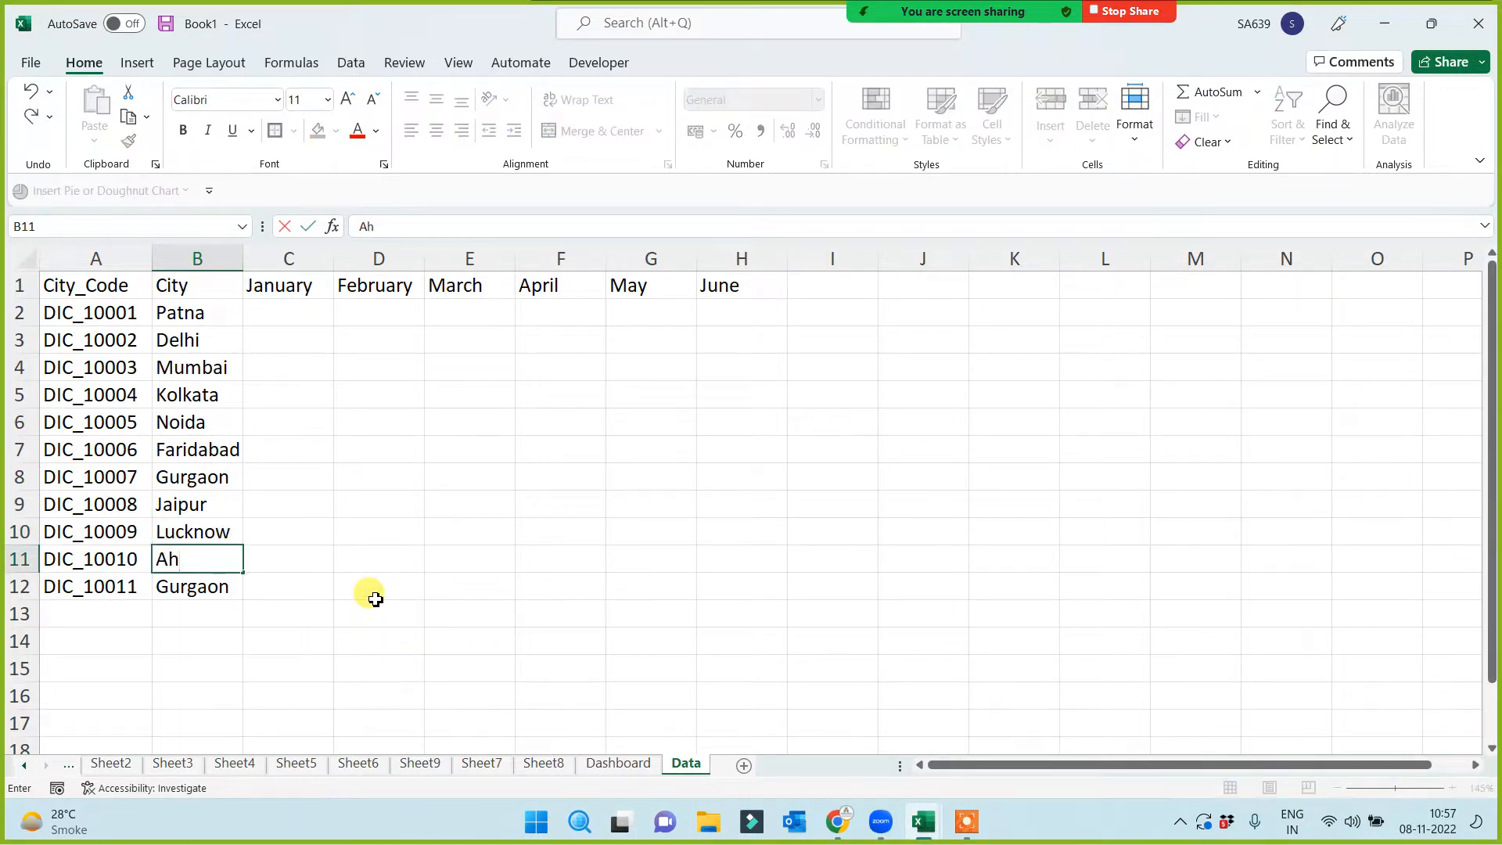
pyautogui.write('medabad')
pyautogui.press('Return')
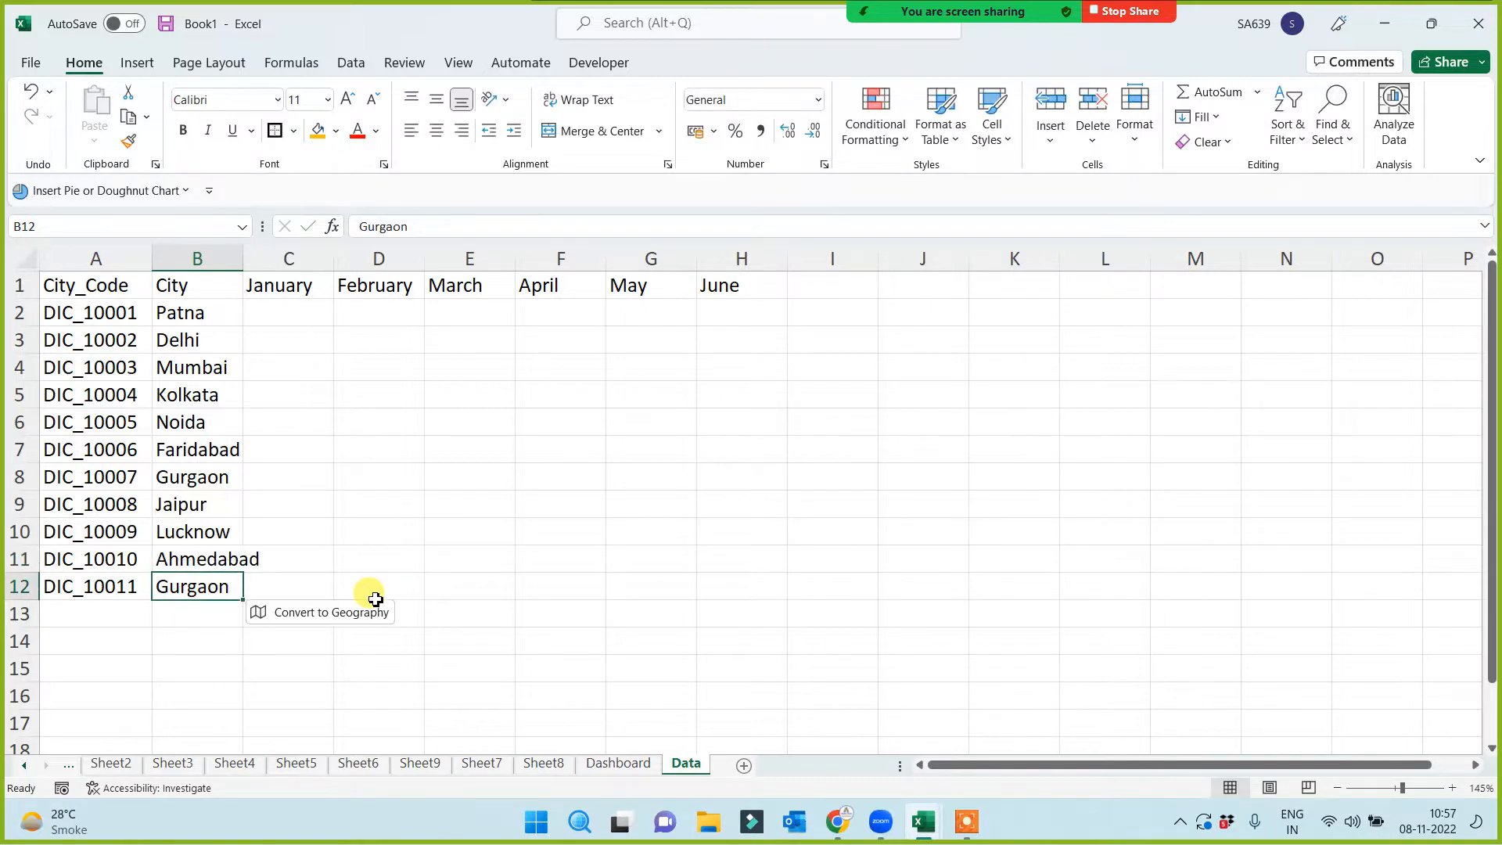
pyautogui.write('PUne')
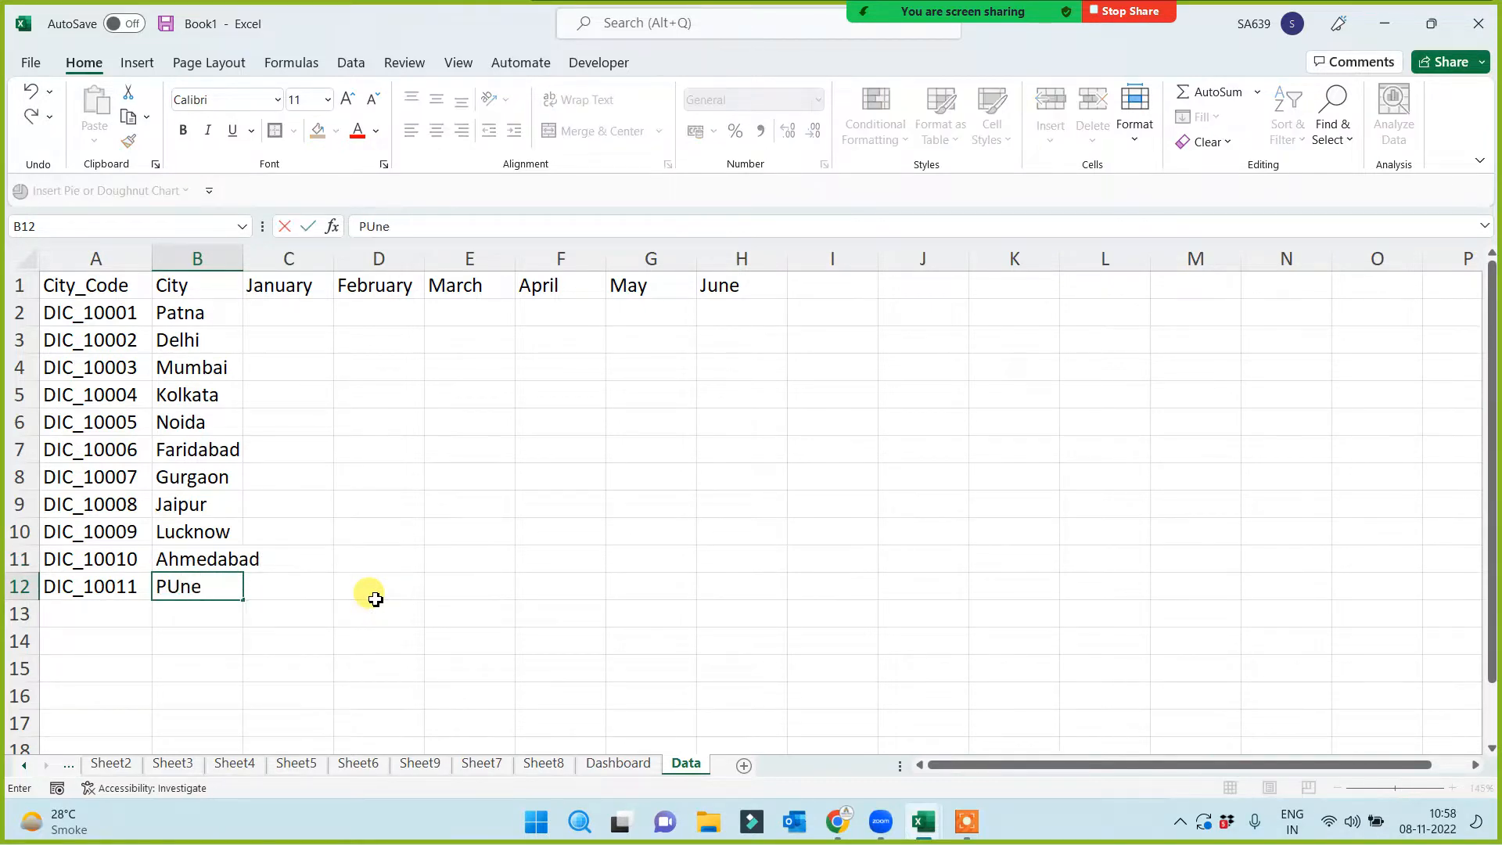
pyautogui.click(376, 599)
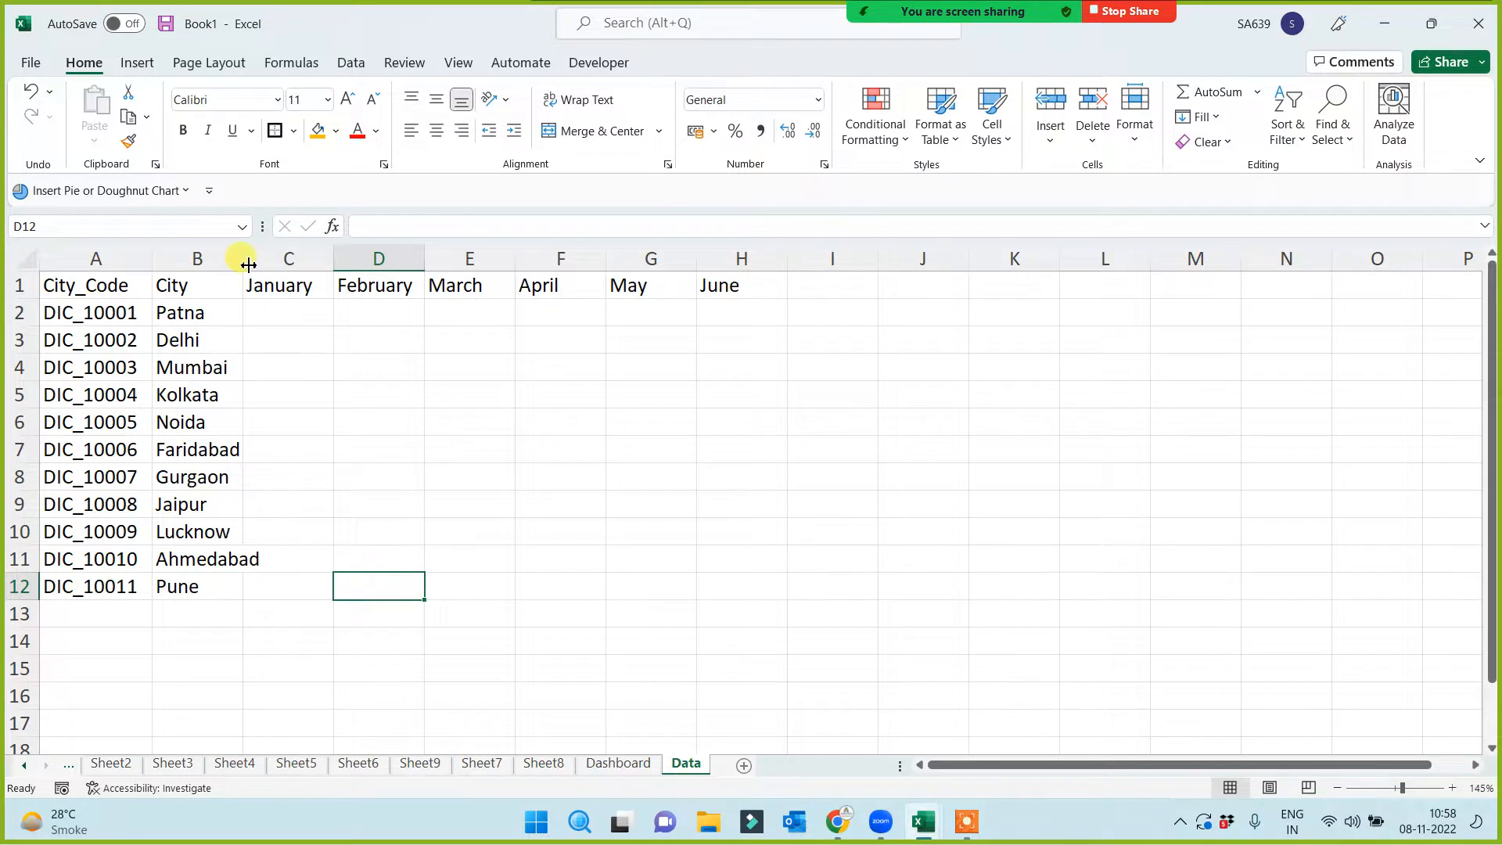
pyautogui.moveTo(243, 259); pyautogui.dragTo(268, 273)
# Enter the formula =RANDBETWEEN(10,100) in cell C2
pyautogui.click(98, 283)
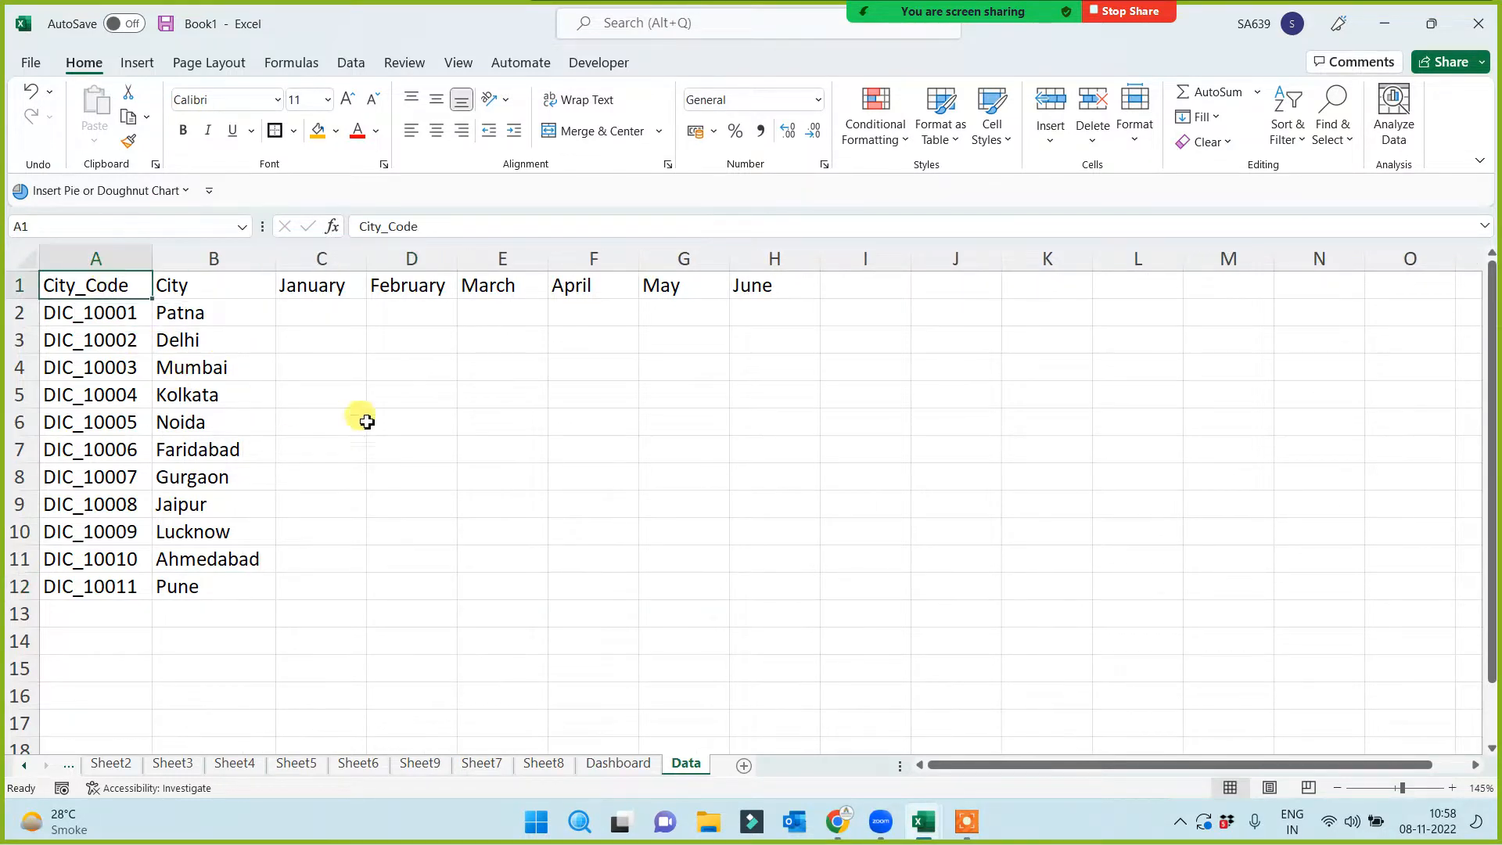
pyautogui.moveTo(318, 325); pyautogui.dragTo(744, 580)
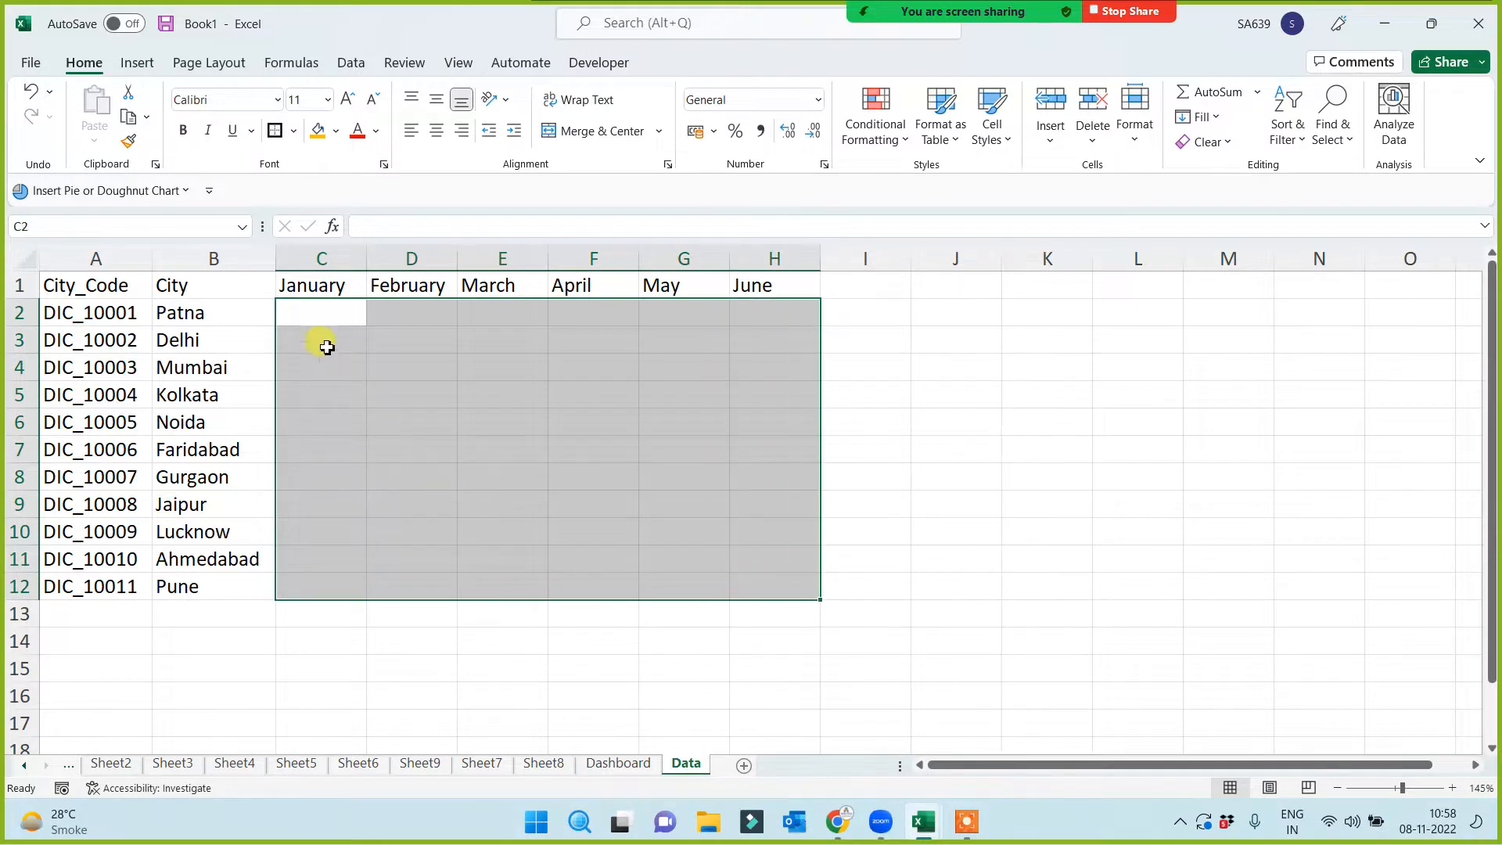
pyautogui.click(327, 336)
pyautogui.click(325, 321)
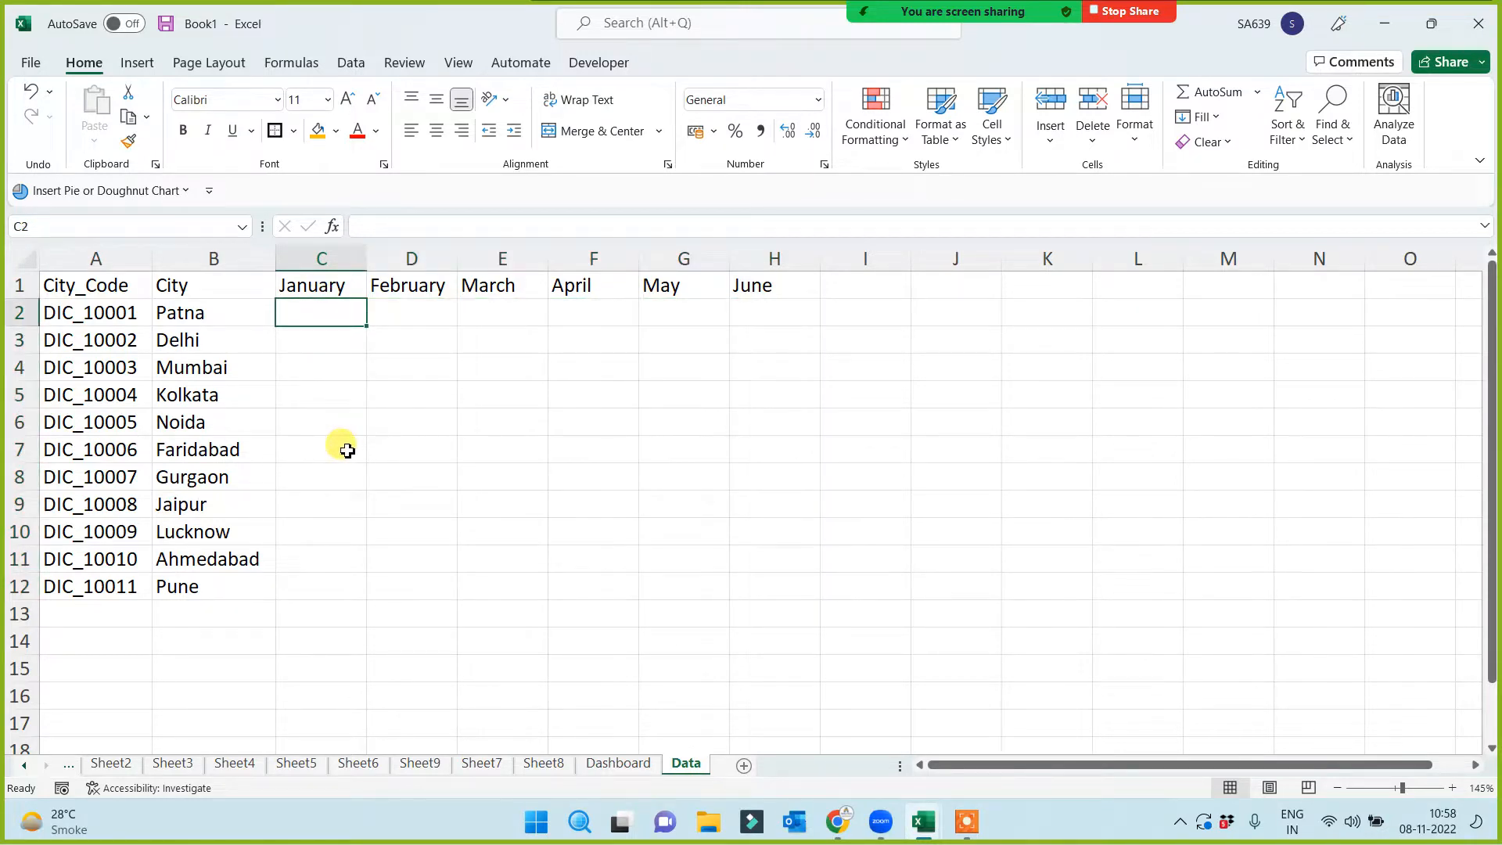
pyautogui.write('=')
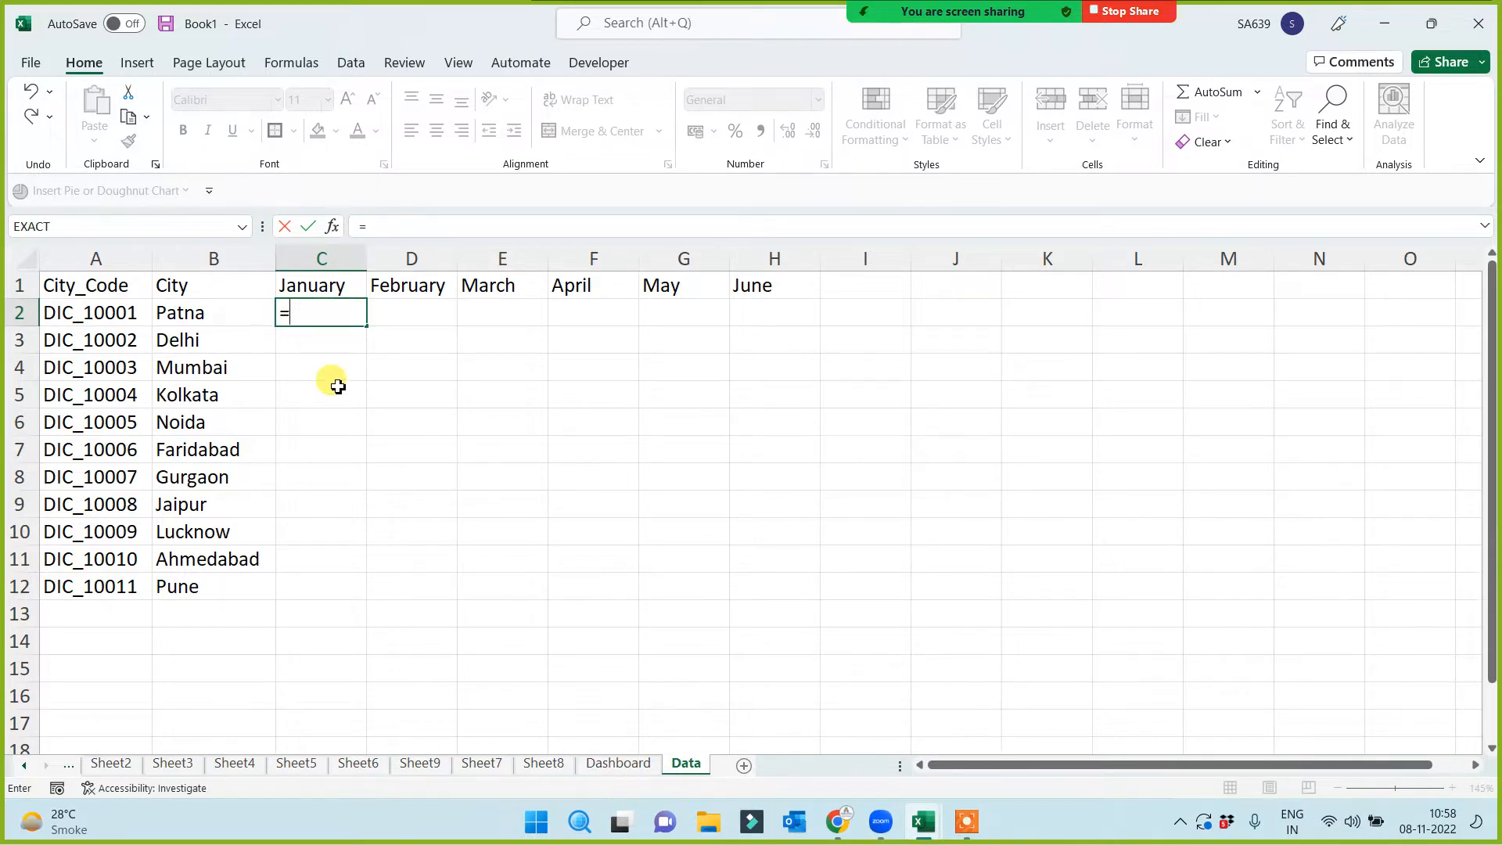
pyautogui.write('rand')
pyautogui.press('Down')
pyautogui.press('Down')
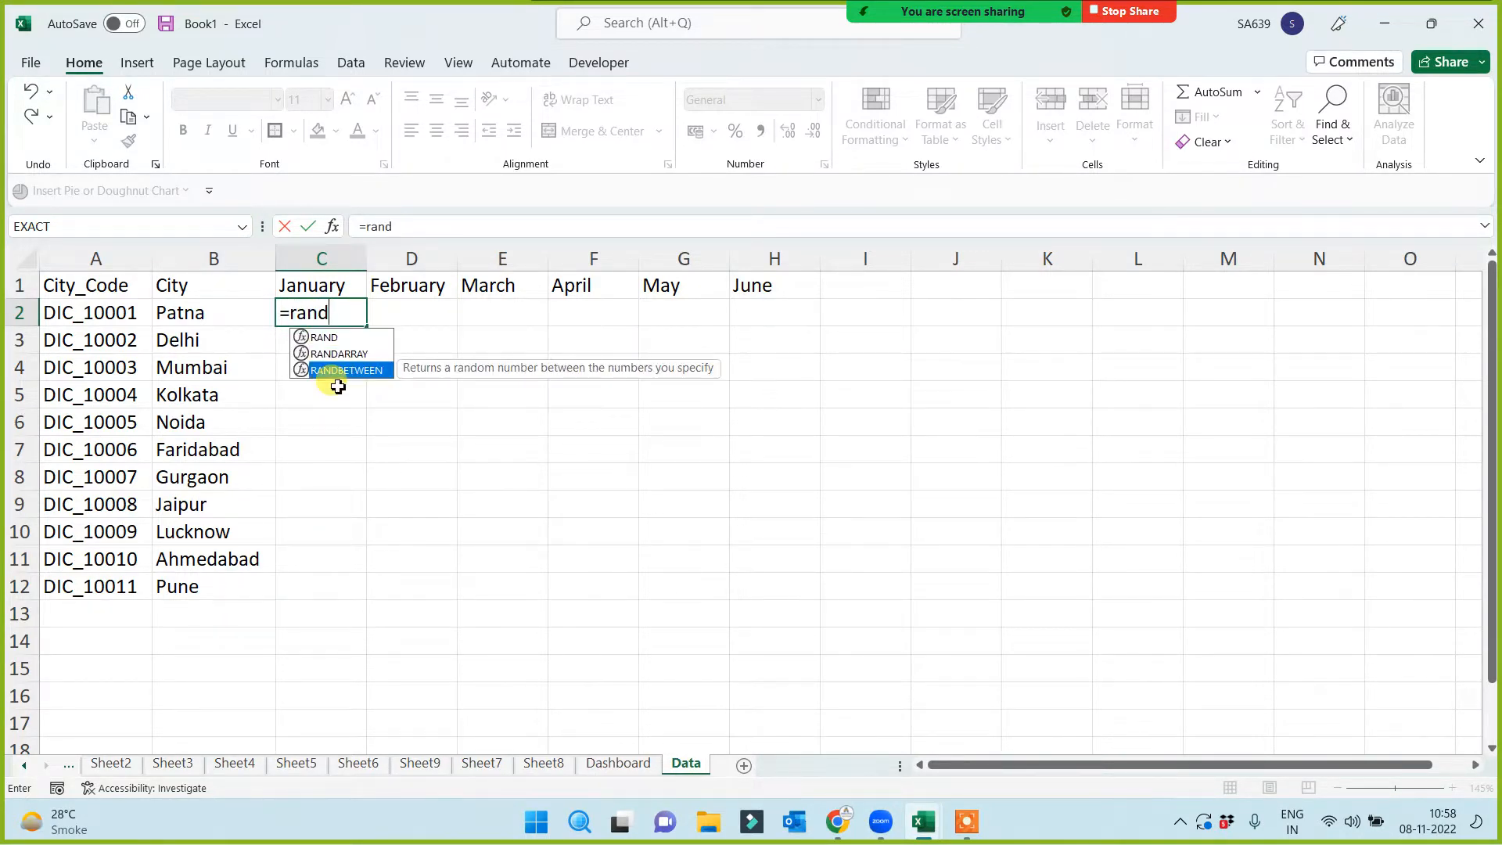
pyautogui.press('Tab')
pyautogui.write('1')
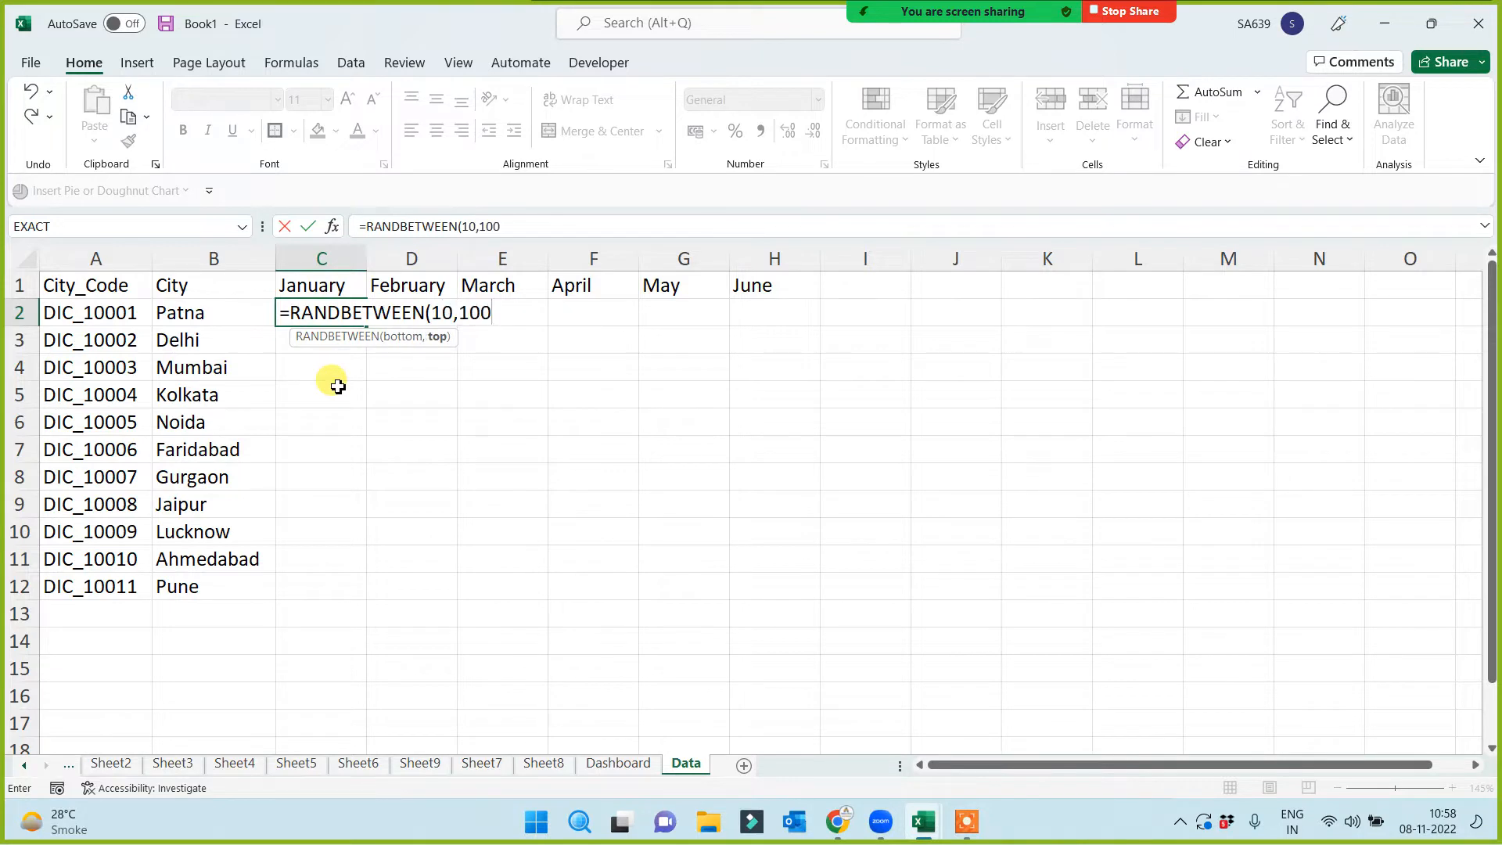
pyautogui.press('Return')
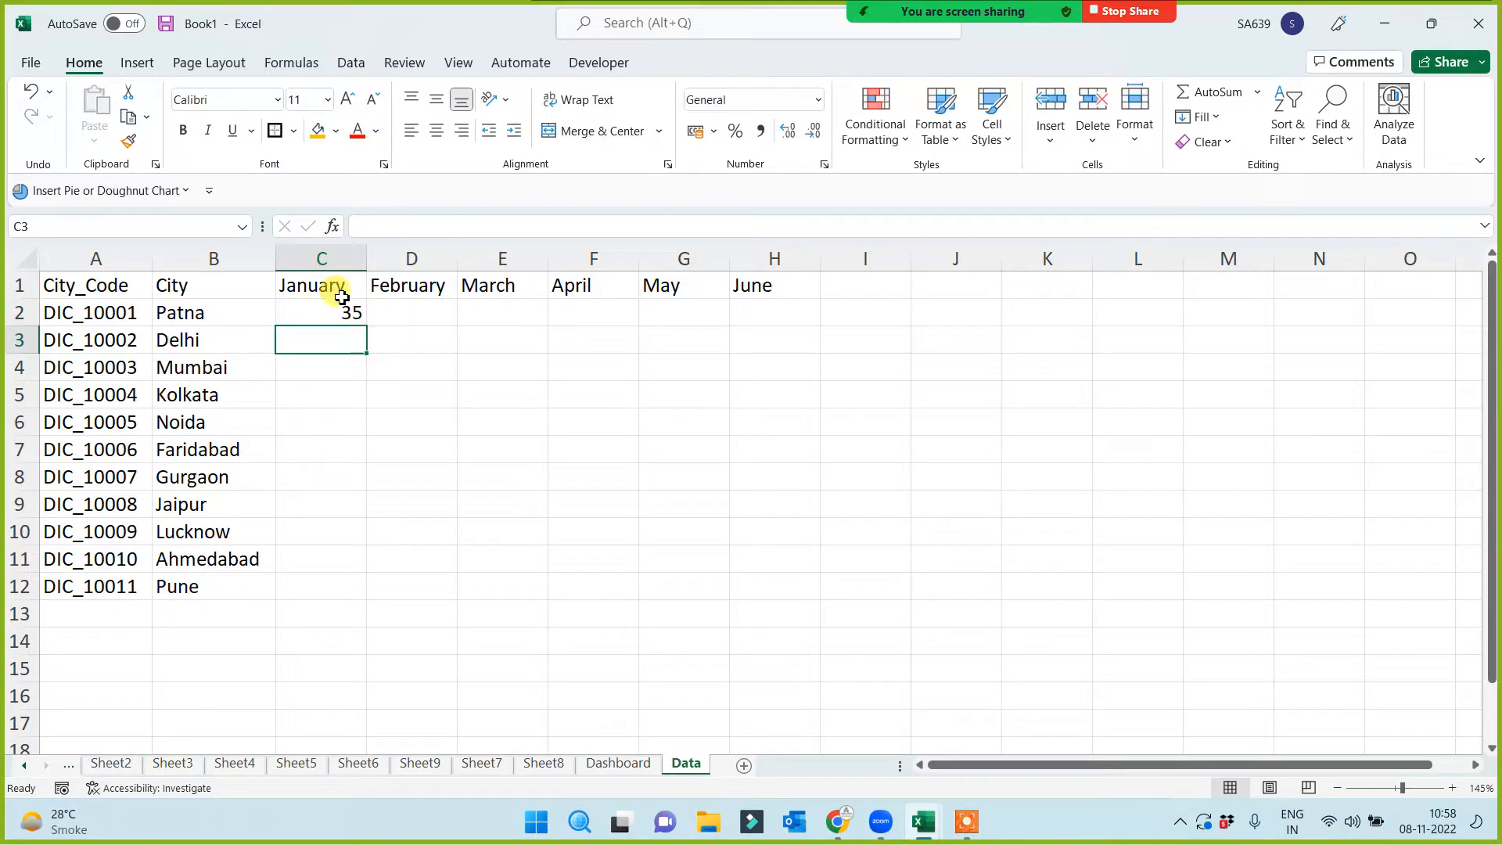
# Copy the C2 formula across C2:H12 for all eleven cities
pyautogui.click(338, 312)
pyautogui.moveTo(366, 324); pyautogui.dragTo(765, 590)
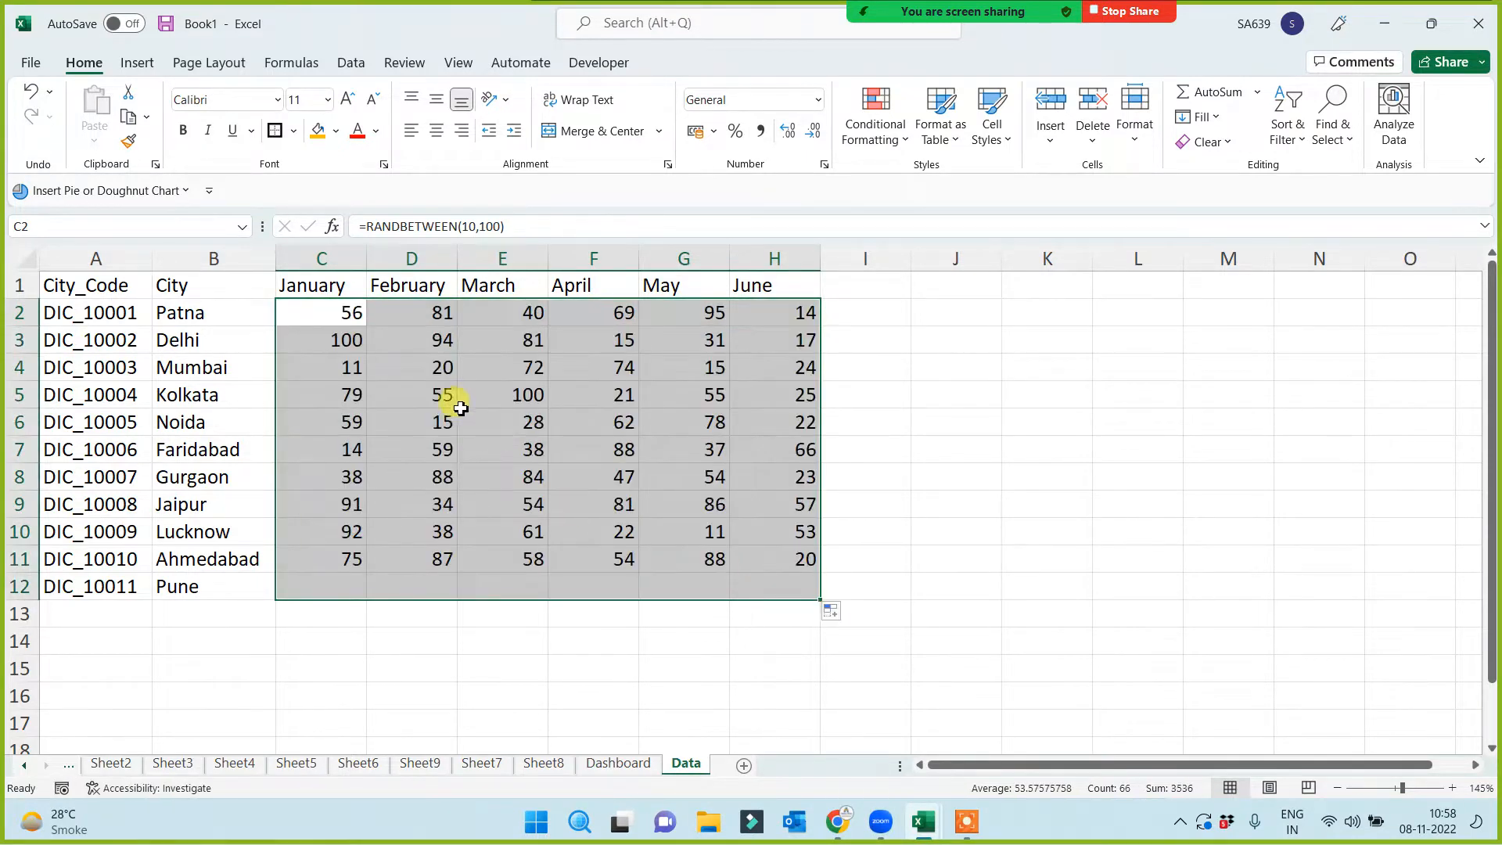
pyautogui.click(329, 313)
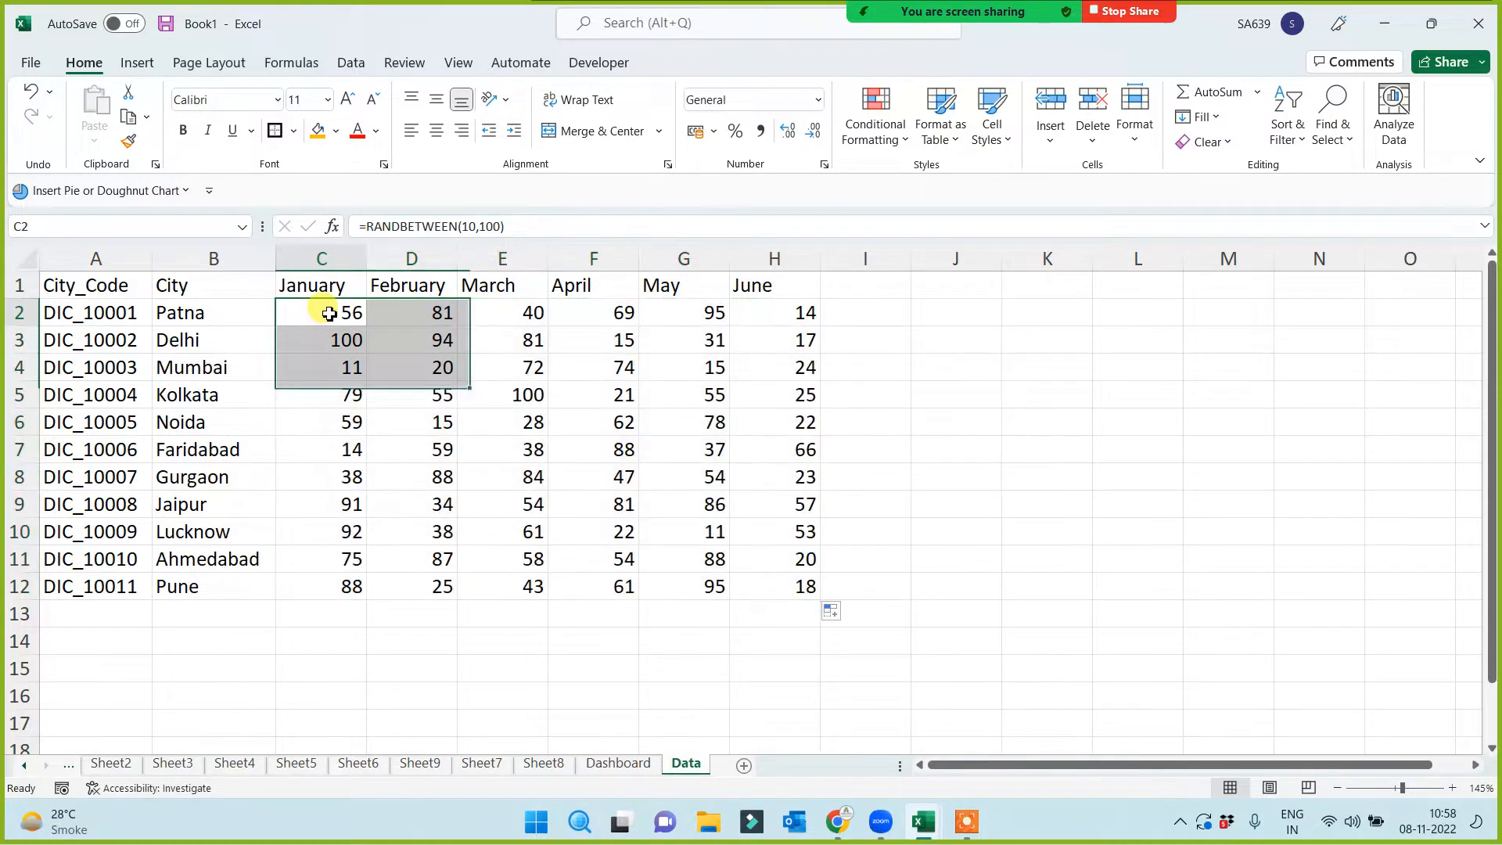
pyautogui.click(183, 315)
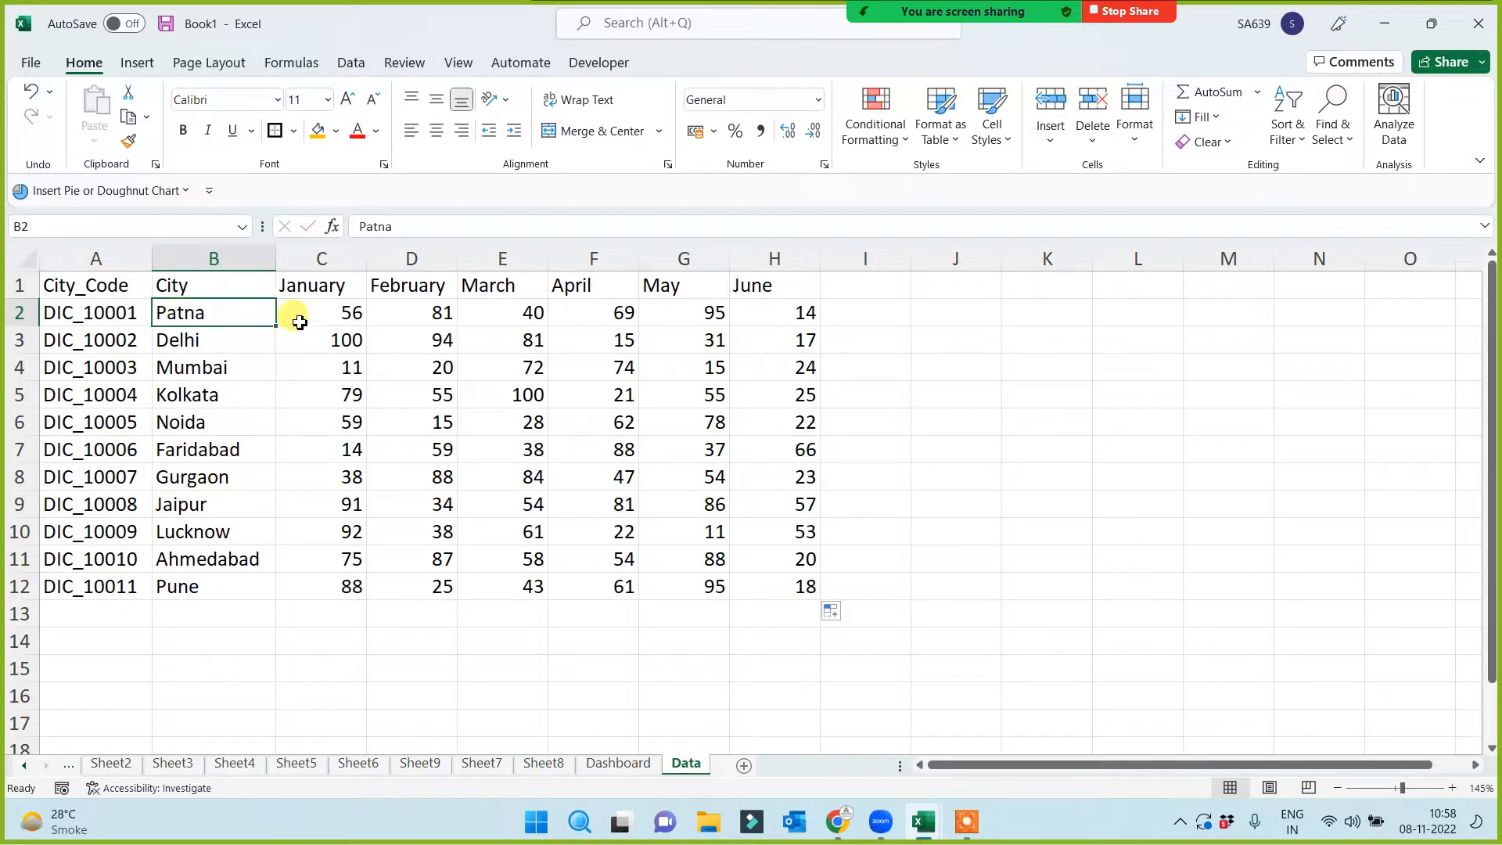
# Copy C2:H12 and Paste Special as Values so the figures stay fixed
pyautogui.moveTo(299, 322); pyautogui.dragTo(763, 583)
pyautogui.hotkey('ctrl', 'c')
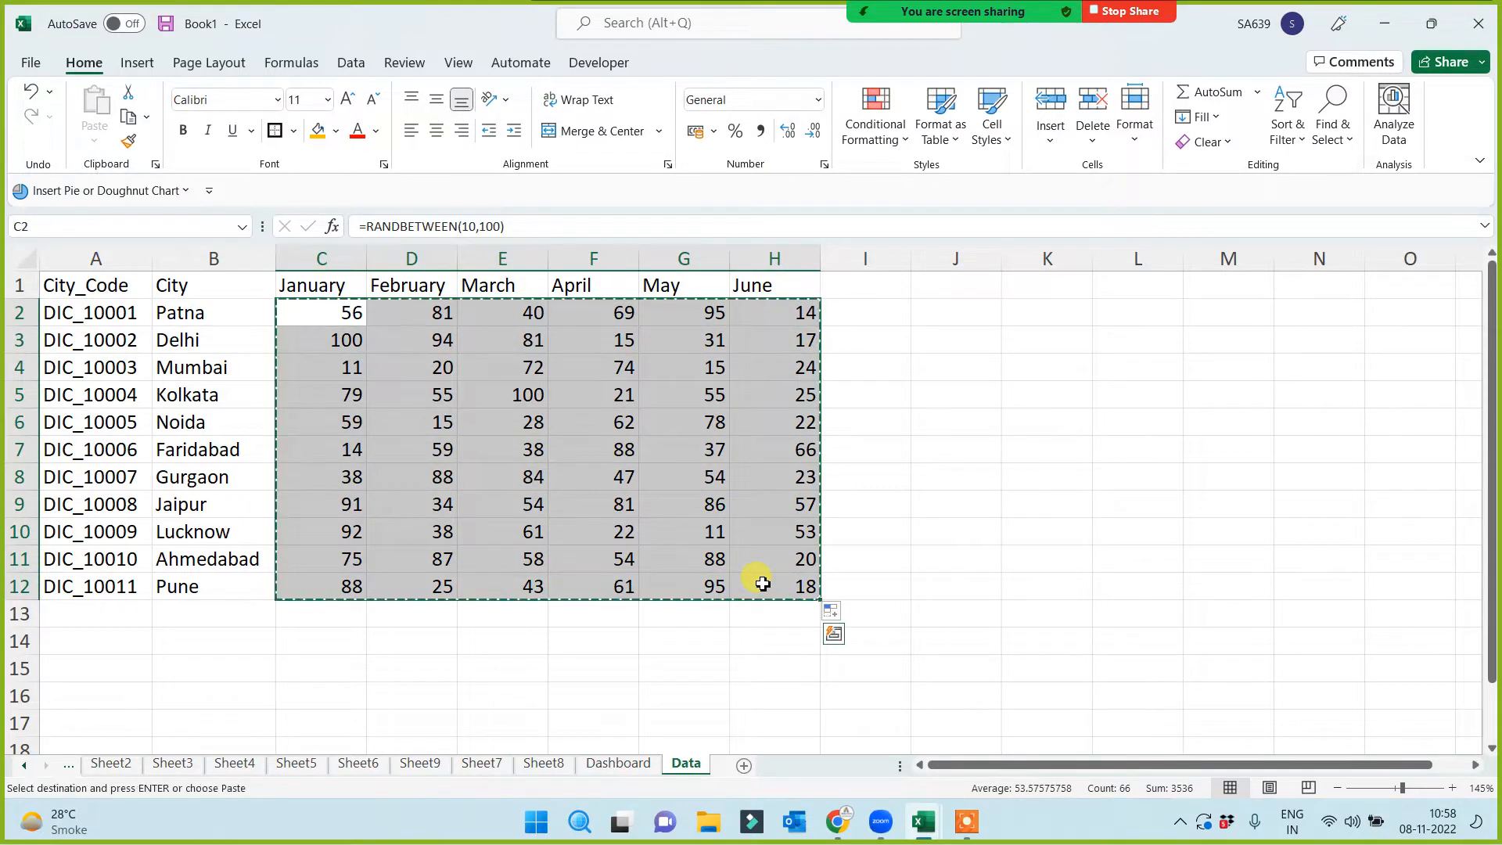
pyautogui.hotkey('ctrl', 'alt', 'v')
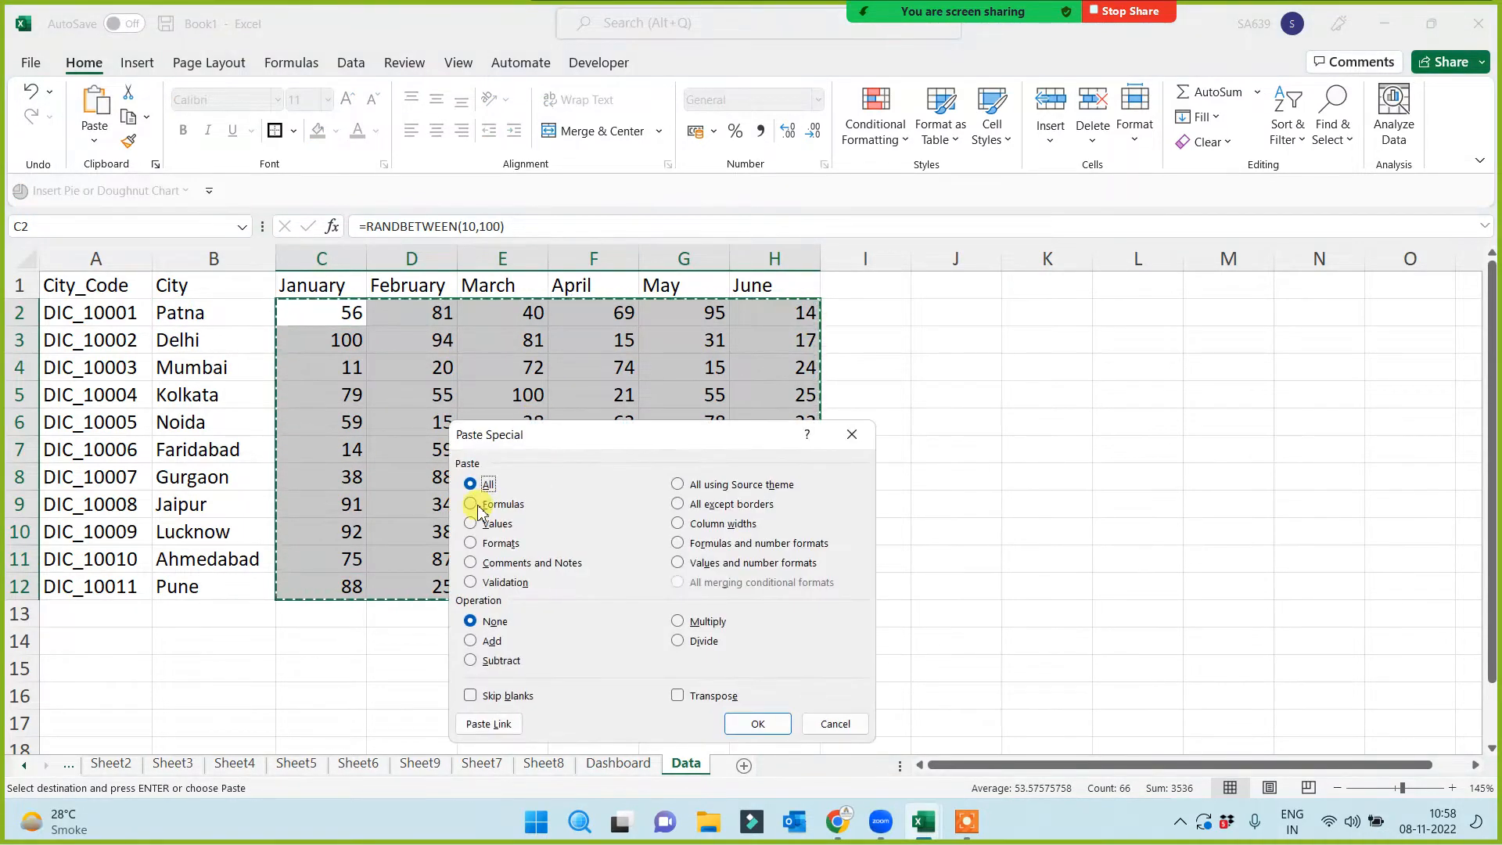
pyautogui.click(472, 523)
pyautogui.click(759, 724)
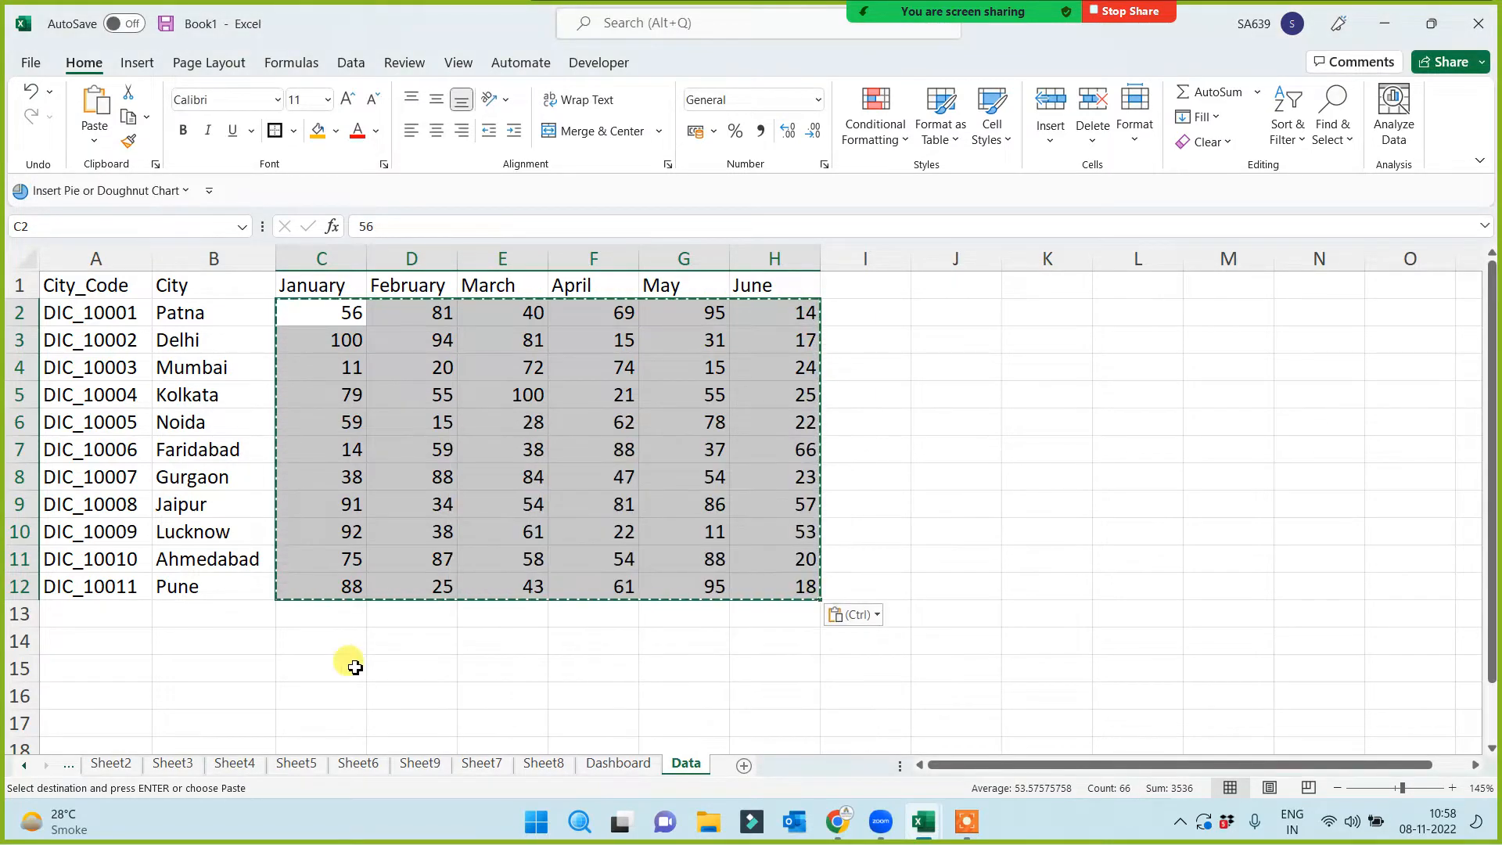
pyautogui.click(349, 660)
pyautogui.click(332, 286)
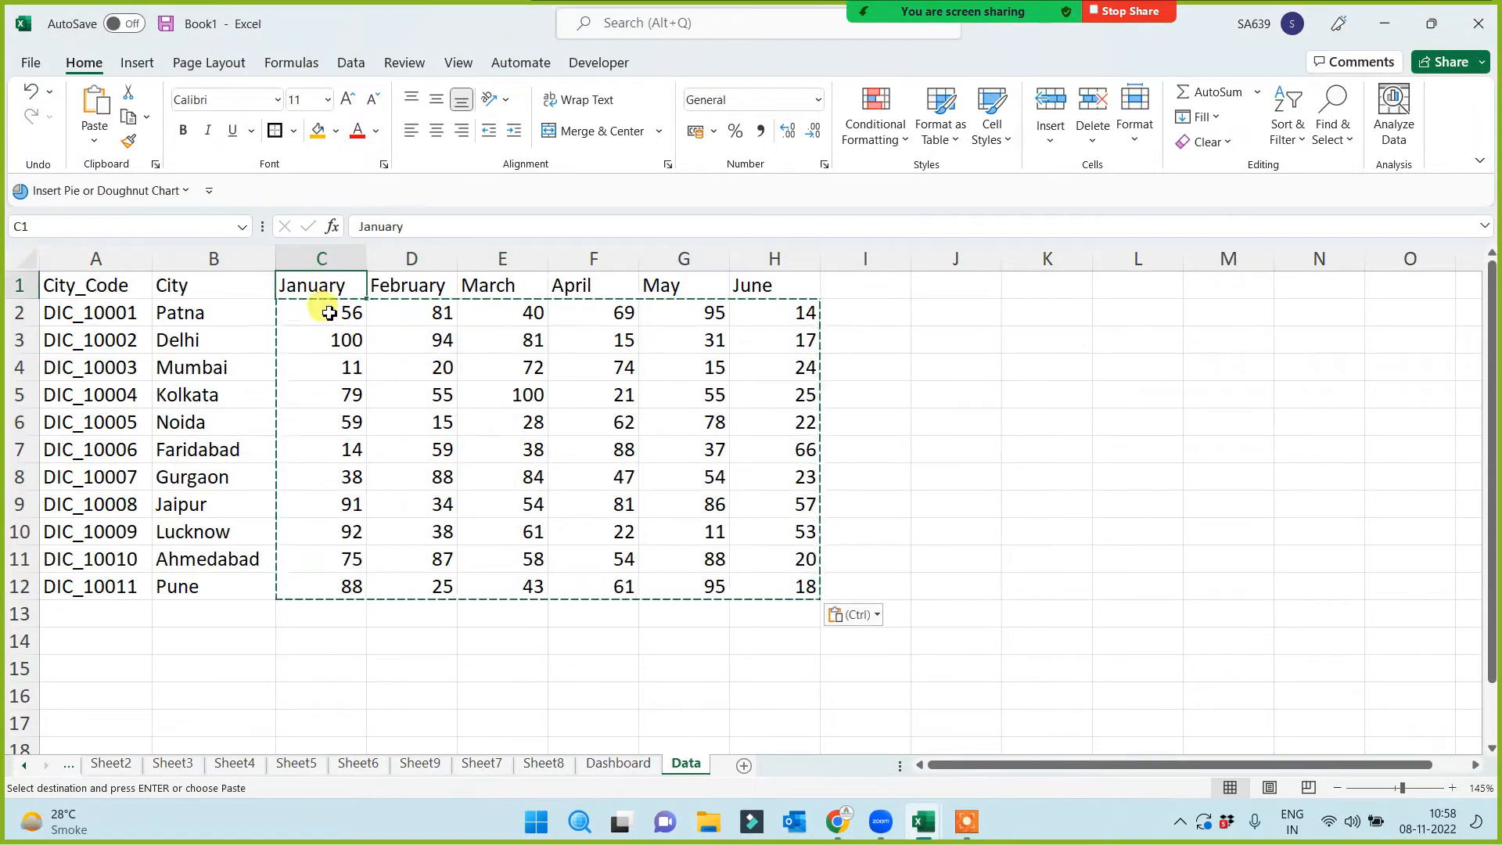
pyautogui.click(325, 317)
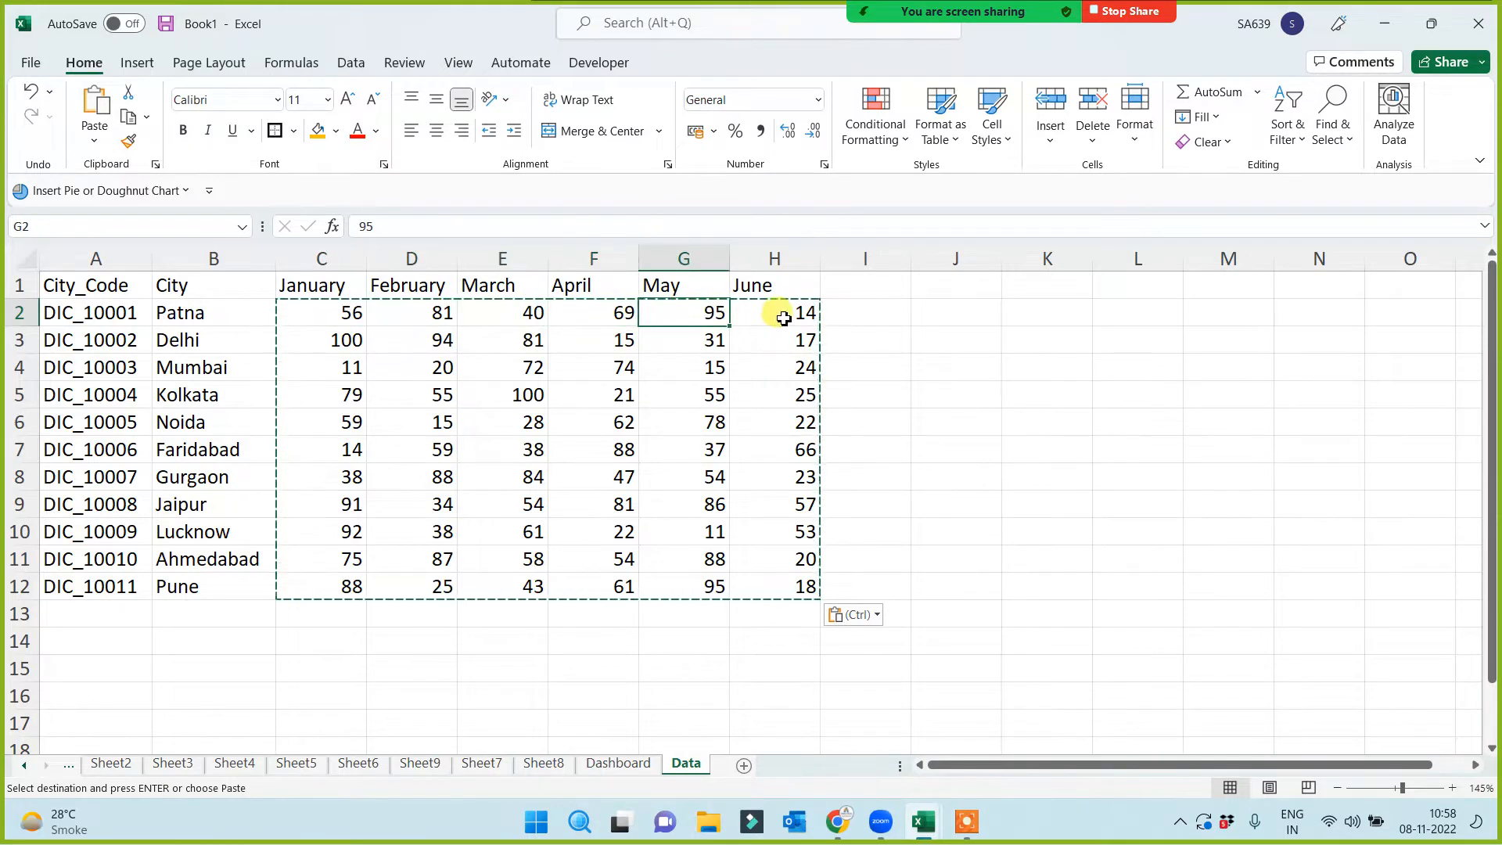
pyautogui.moveTo(83, 282); pyautogui.dragTo(758, 590)
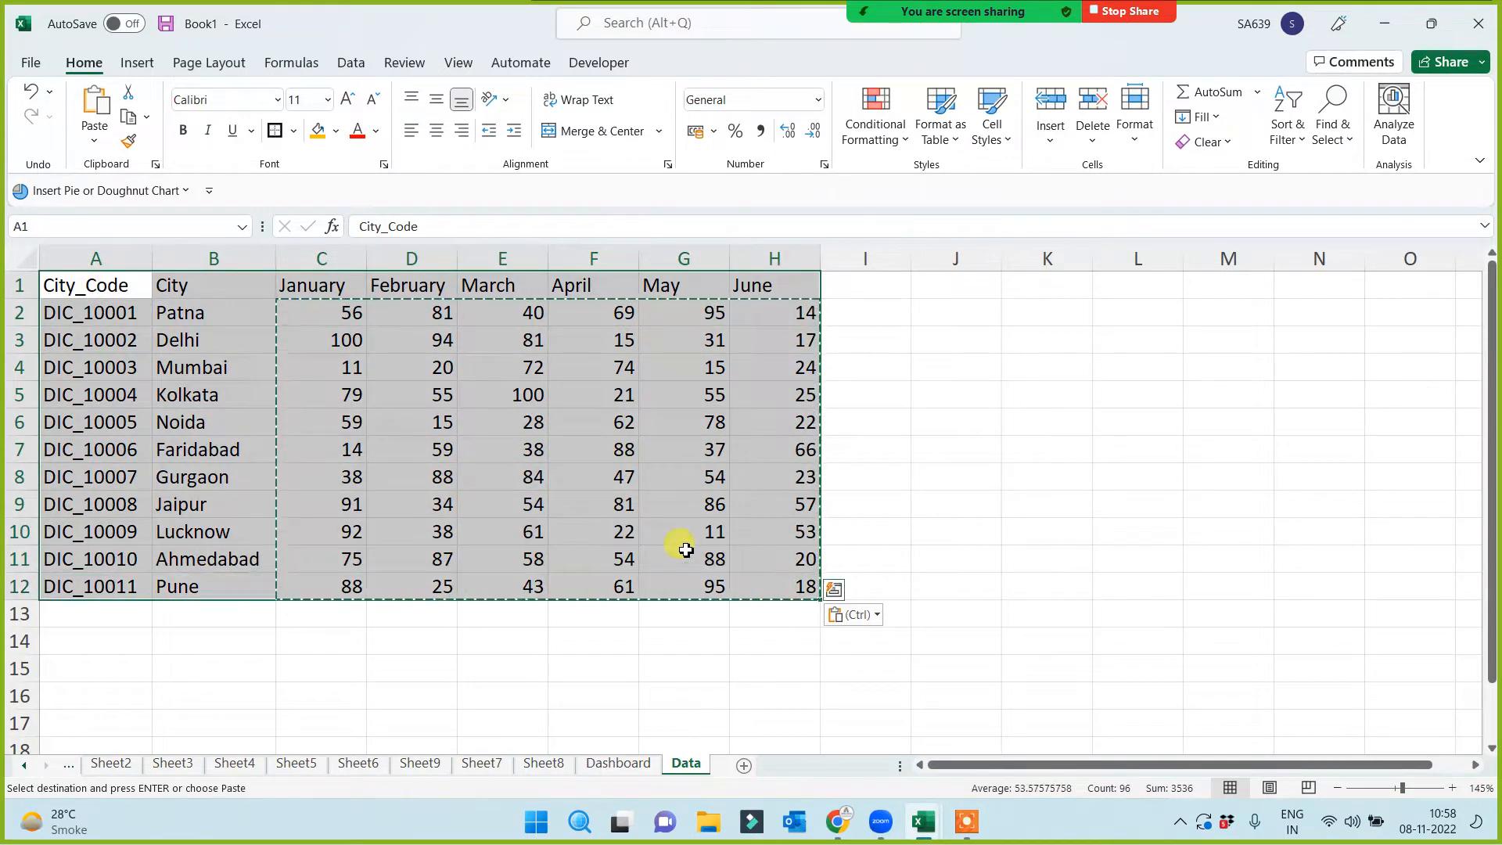
# Apply All Borders and centre alignment to the table A1:H12
pyautogui.click(293, 131)
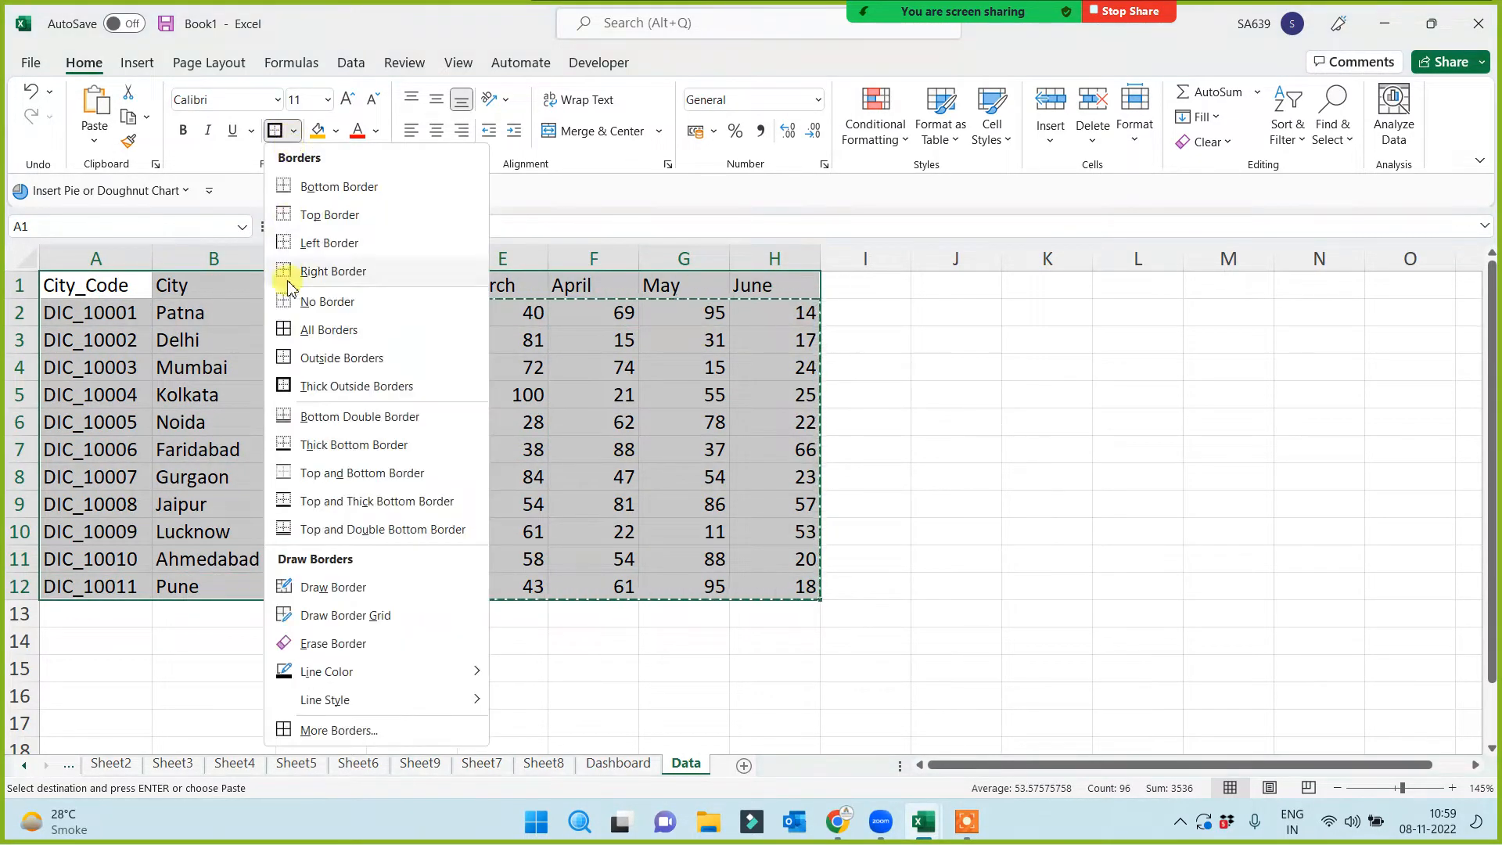
pyautogui.click(283, 333)
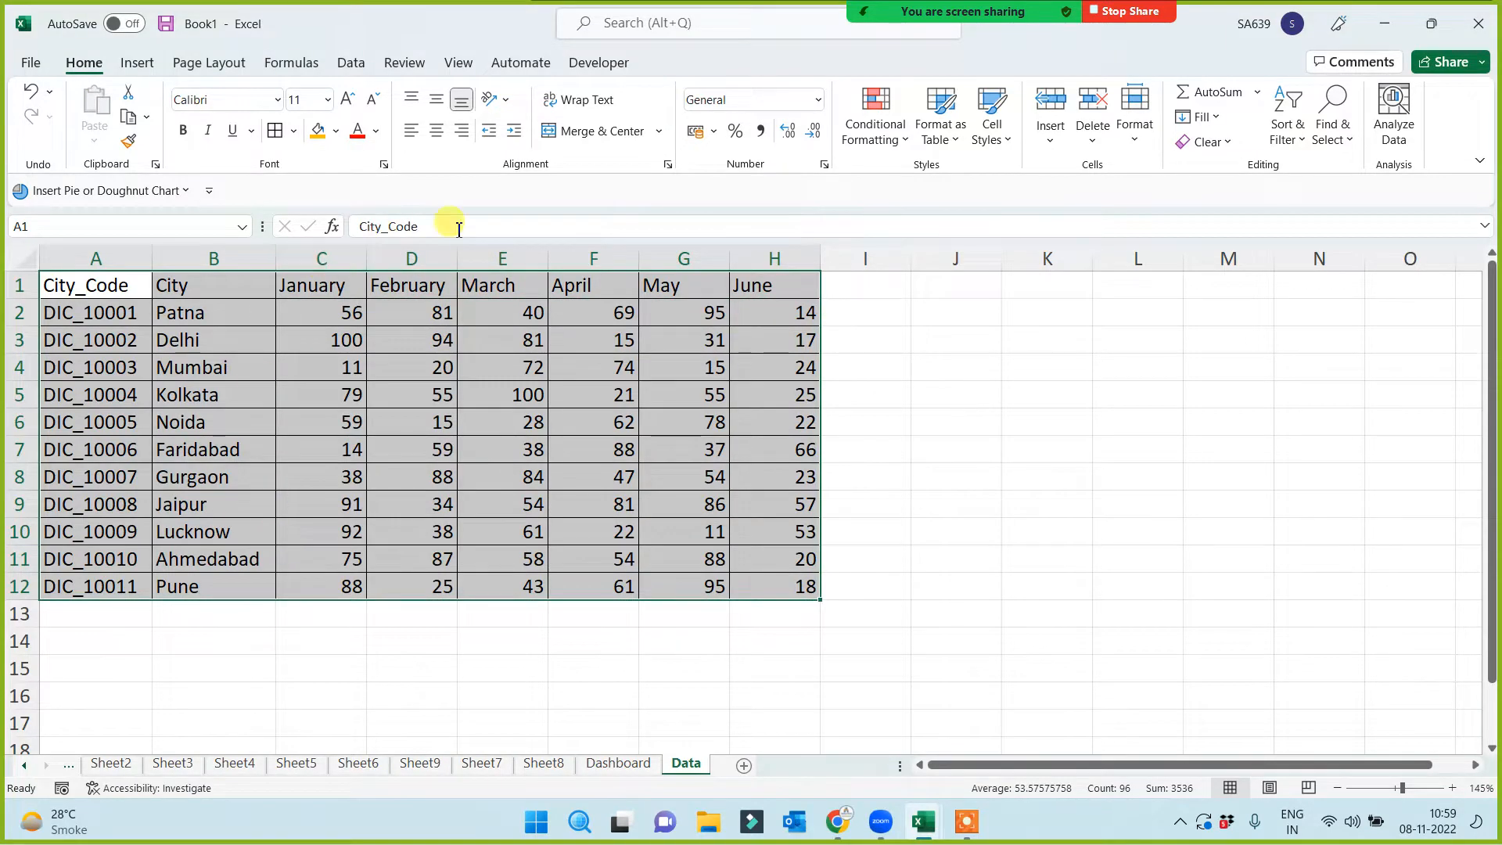
pyautogui.click(436, 130)
# Make the header row A1:H1 bold with a yellow fill
pyautogui.moveTo(118, 285); pyautogui.dragTo(804, 295)
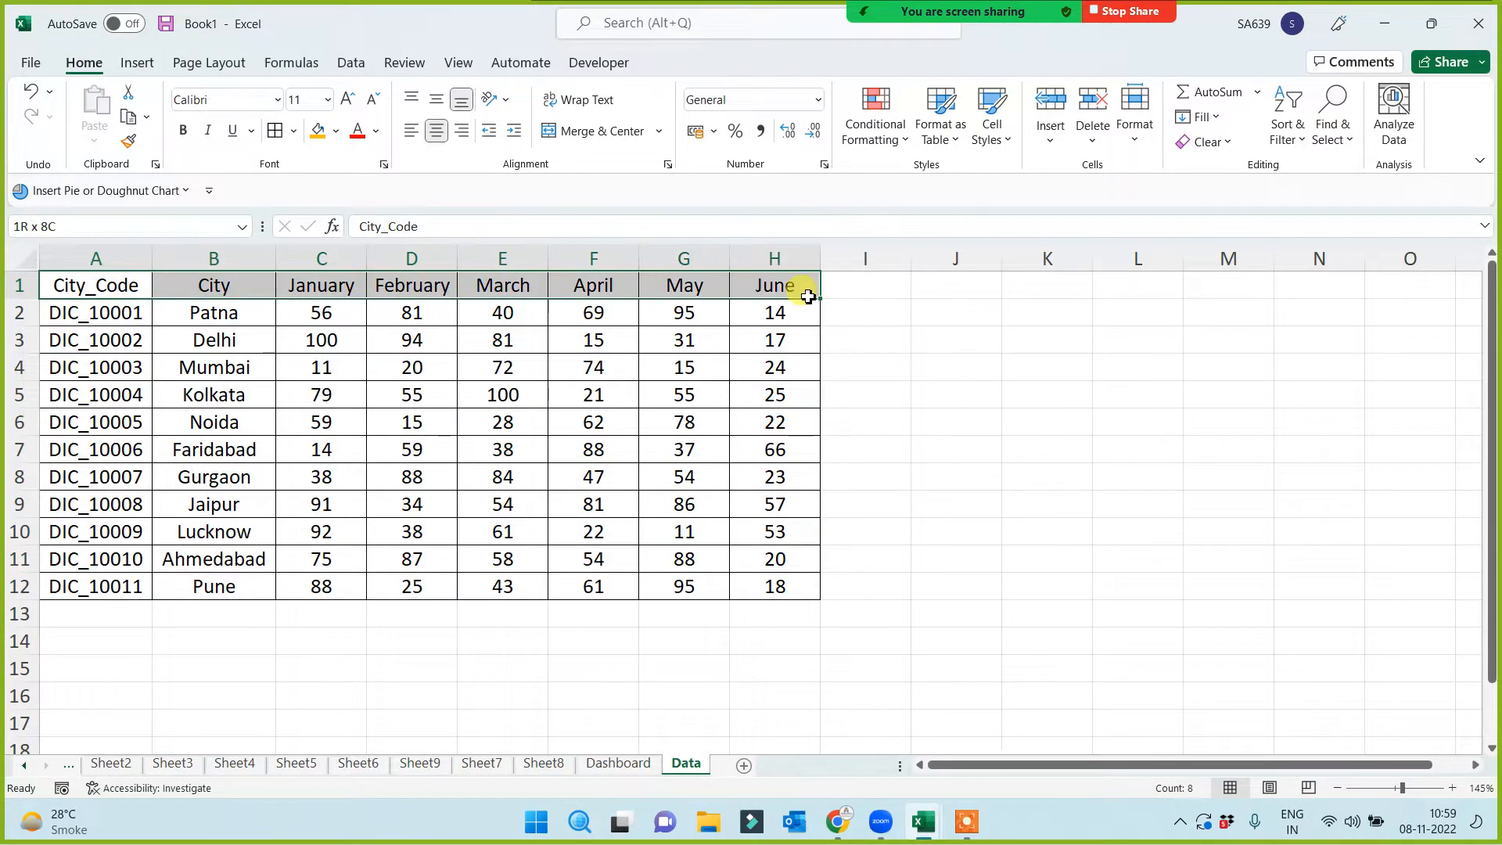
pyautogui.click(184, 131)
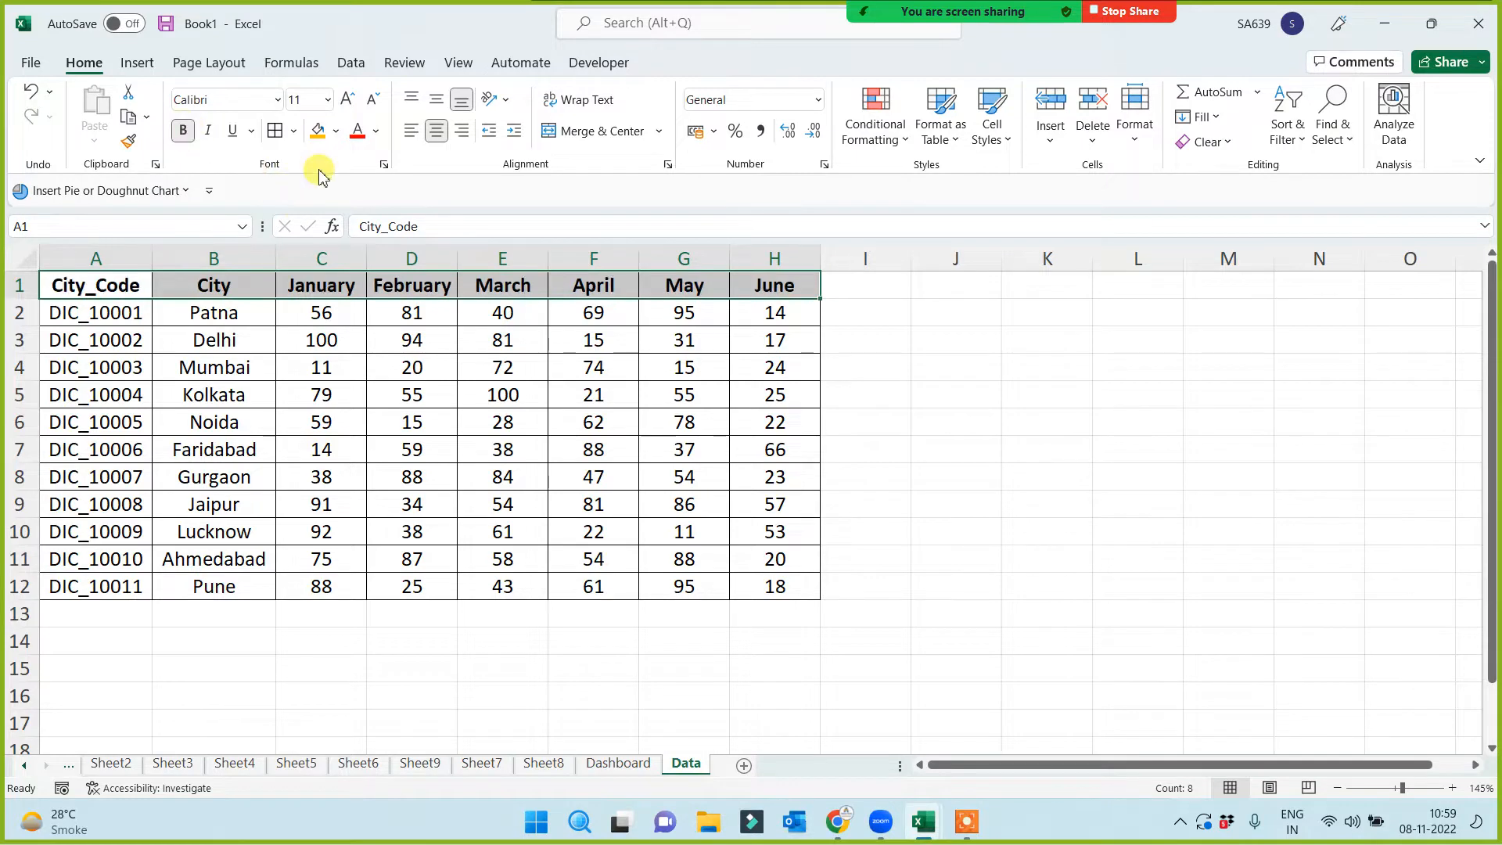
pyautogui.click(336, 130)
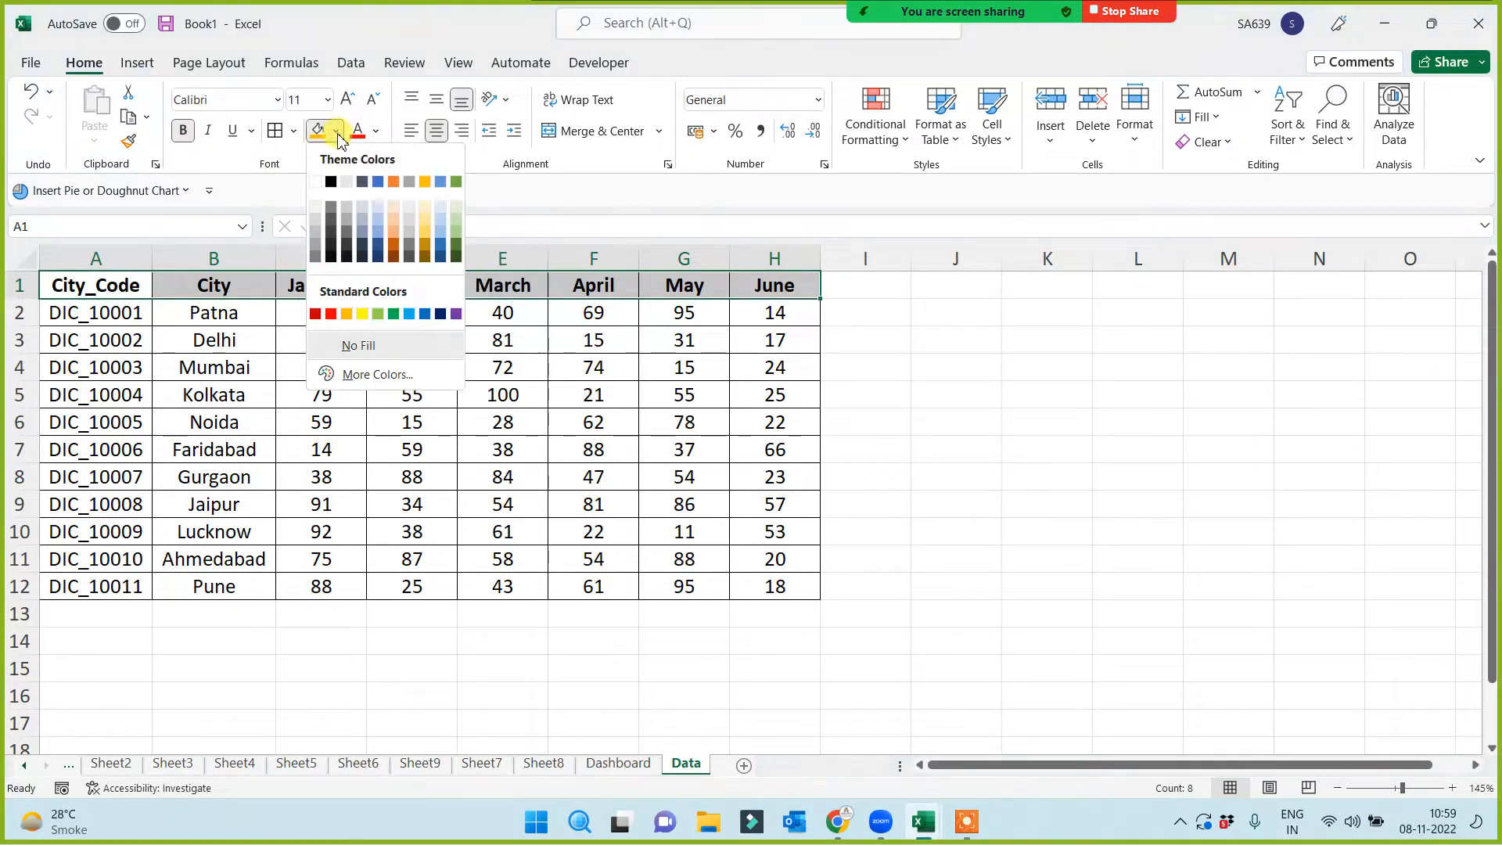
pyautogui.click(363, 314)
pyautogui.click(930, 501)
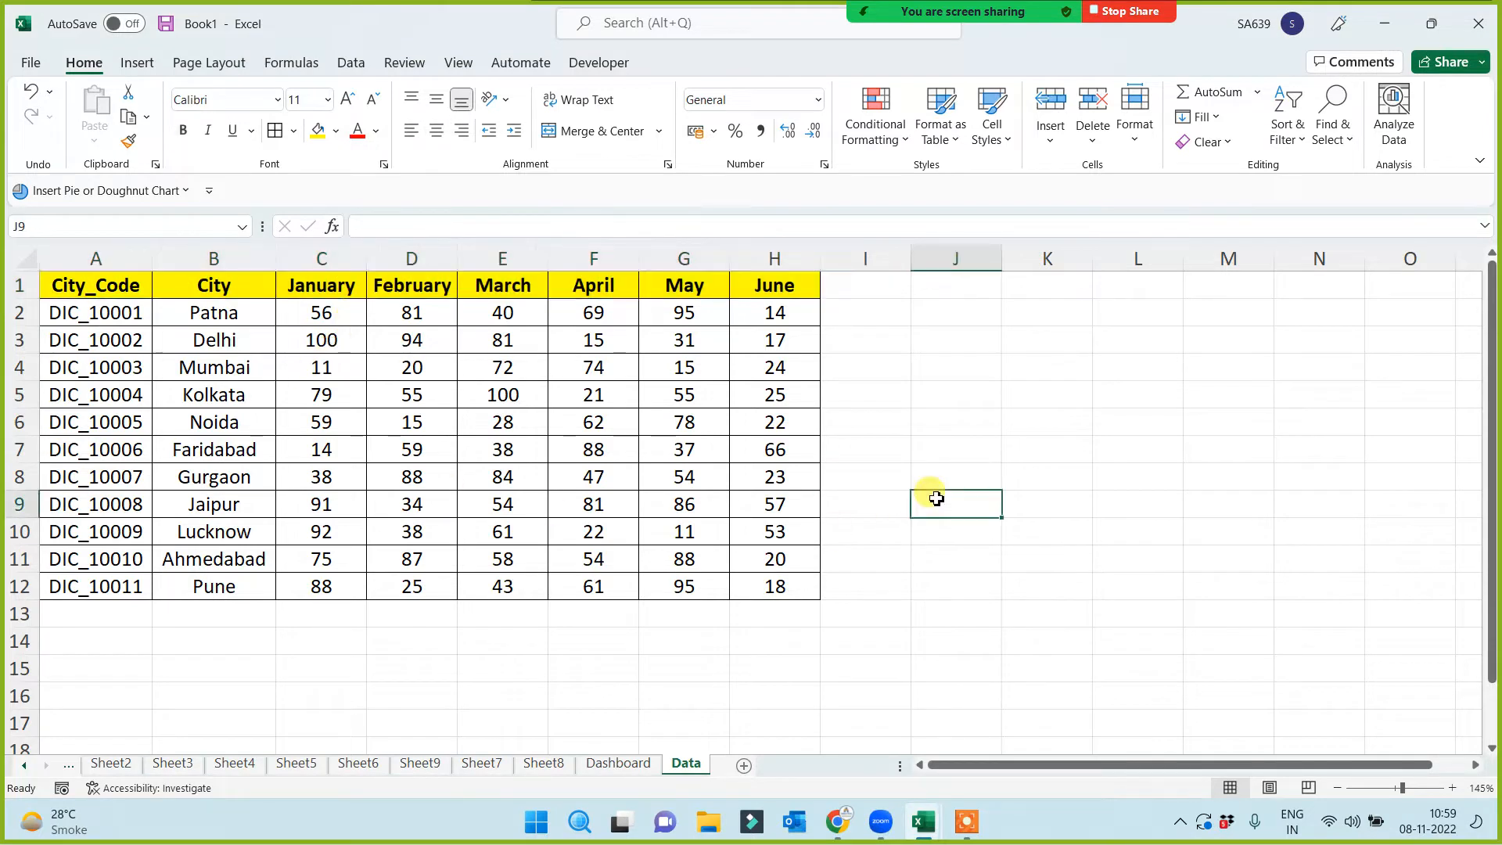
# Review the formatted city names and month headings, then go to the Dashboard sheet
pyautogui.moveTo(211, 288); pyautogui.dragTo(213, 588)
pyautogui.moveTo(332, 287); pyautogui.dragTo(775, 286)
pyautogui.click(906, 452)
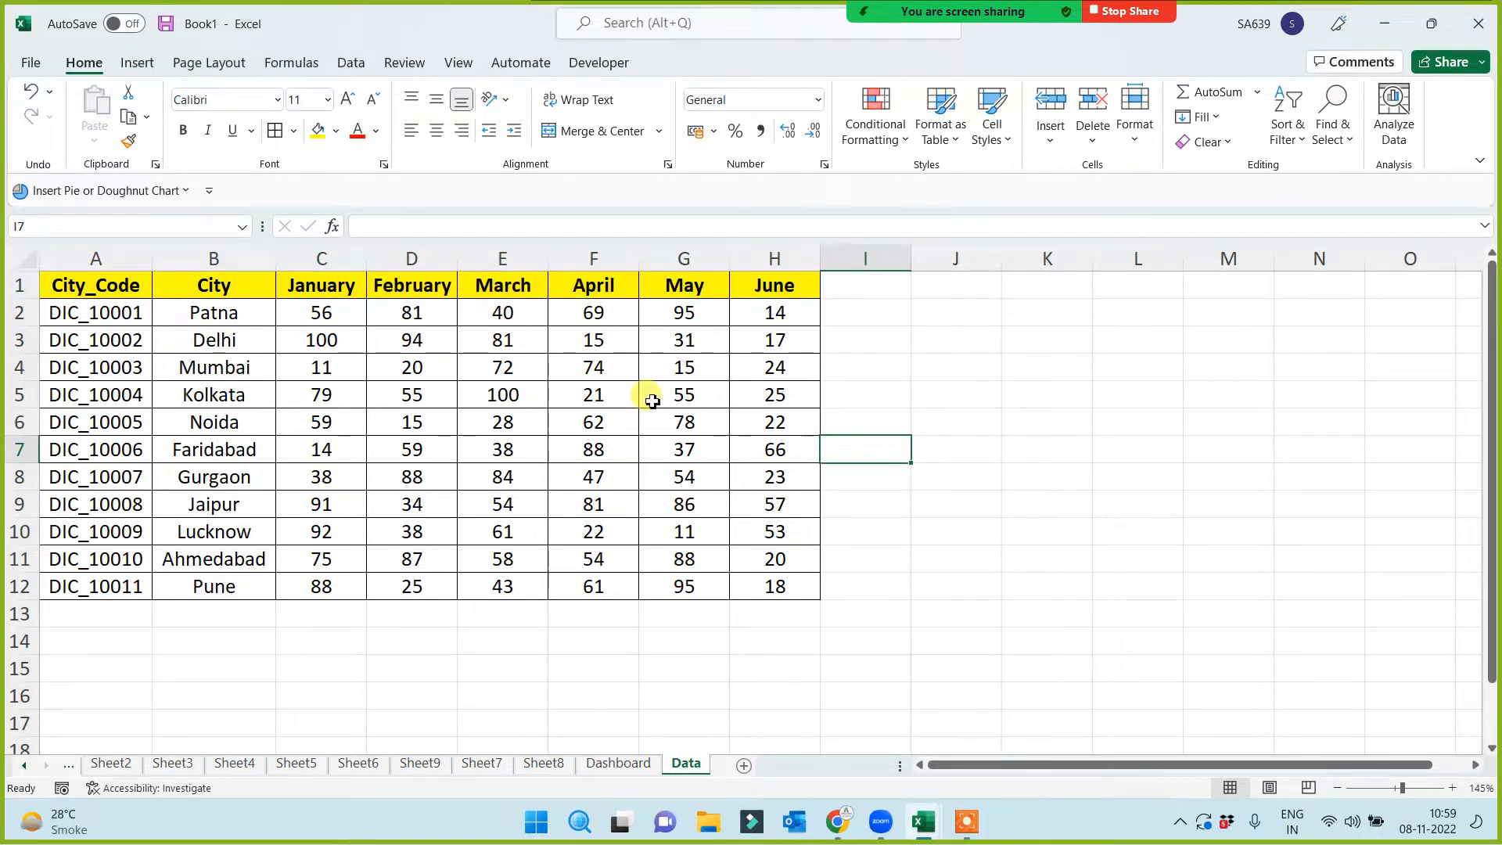
pyautogui.click(273, 607)
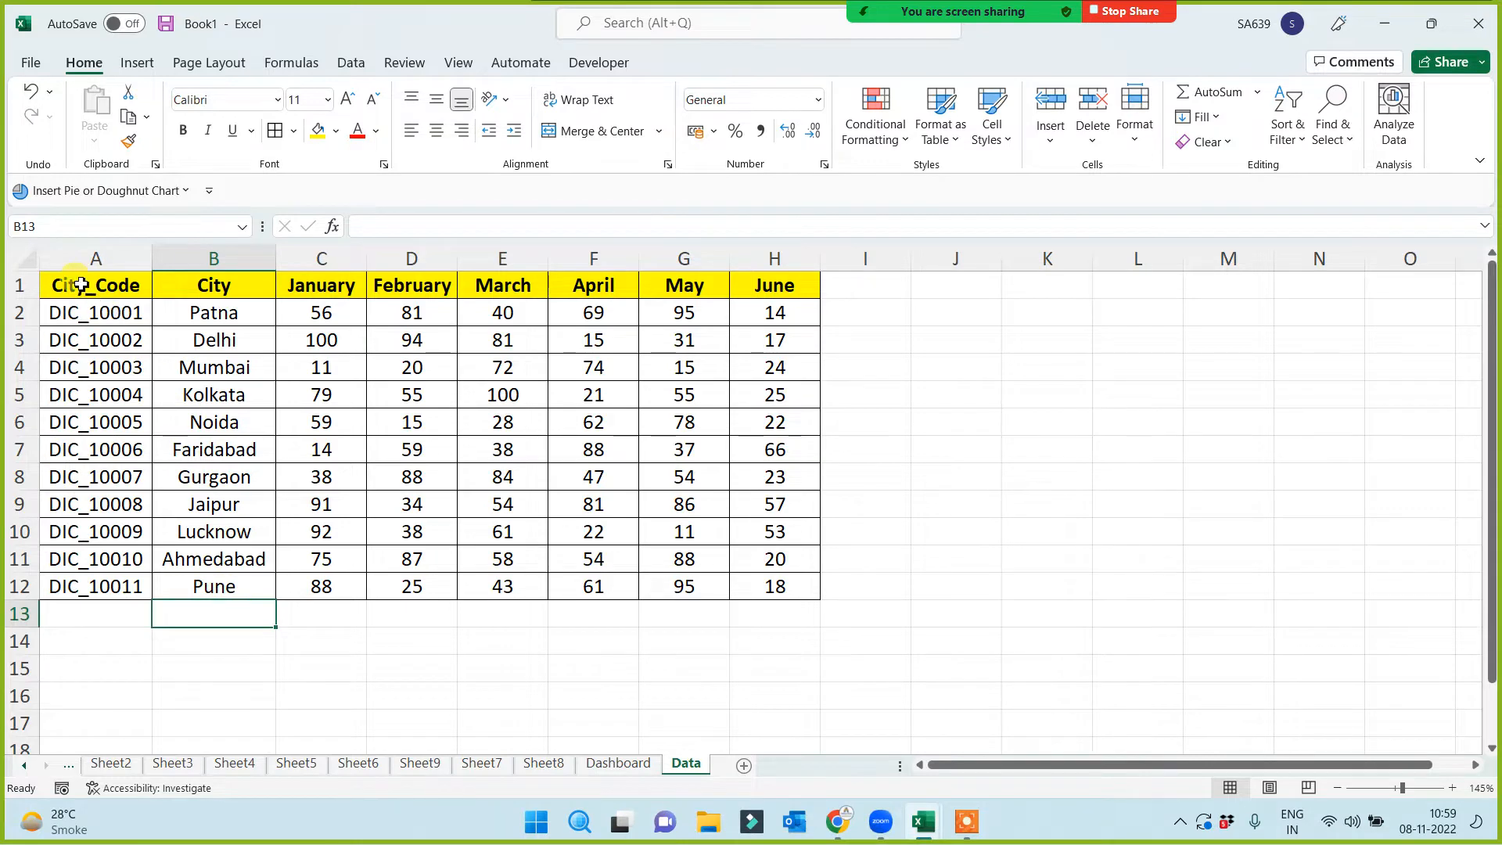
pyautogui.moveTo(73, 284); pyautogui.dragTo(772, 587)
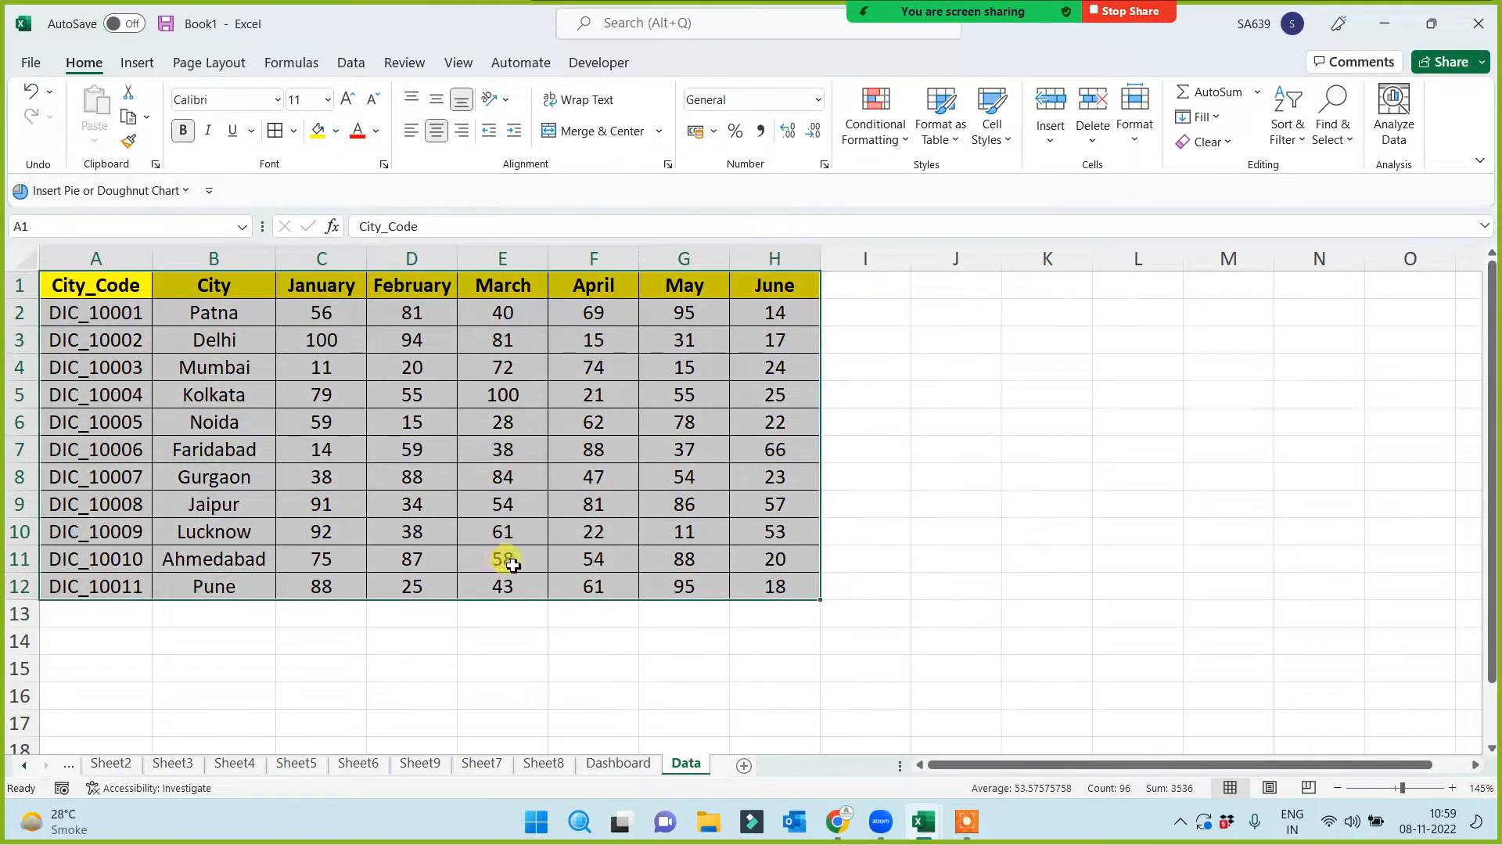
pyautogui.click(622, 763)
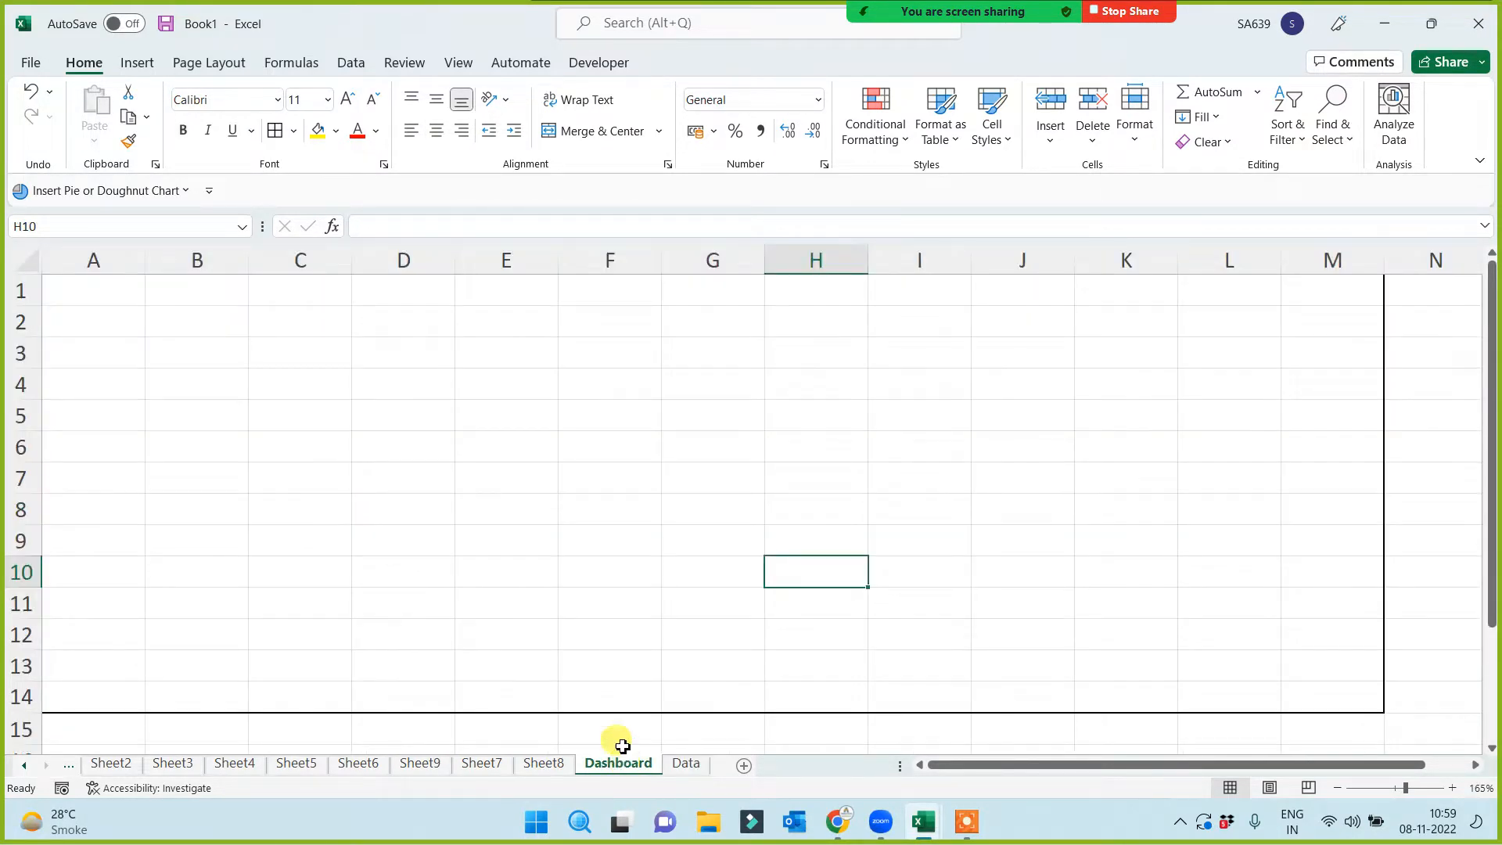
# Merge A1:M1 into one cell, make row 1 taller, and fill it dark red
pyautogui.click(358, 510)
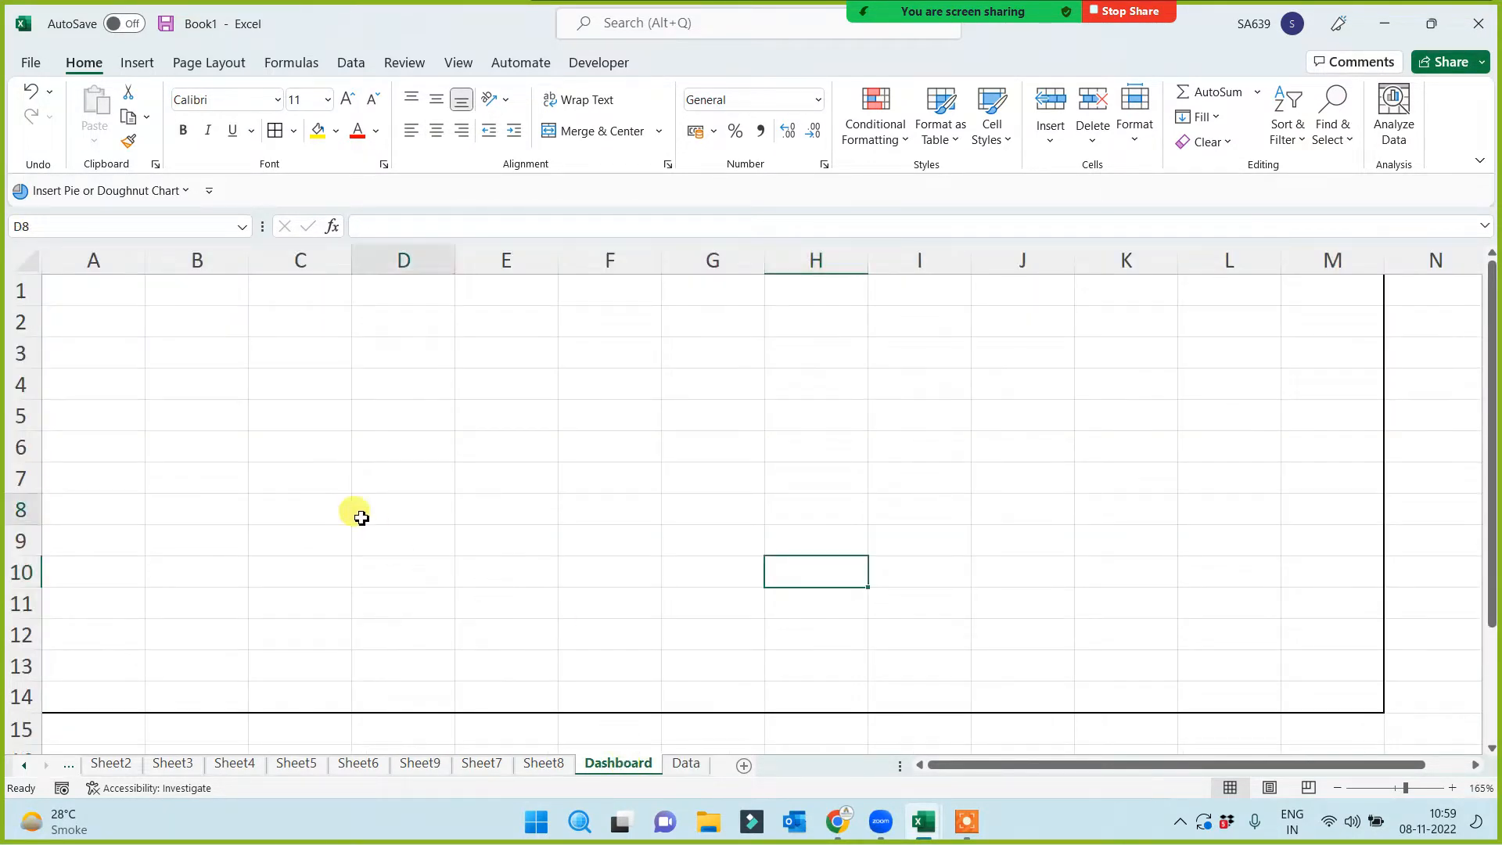
pyautogui.click(109, 291)
pyautogui.moveTo(118, 291); pyautogui.dragTo(1308, 285)
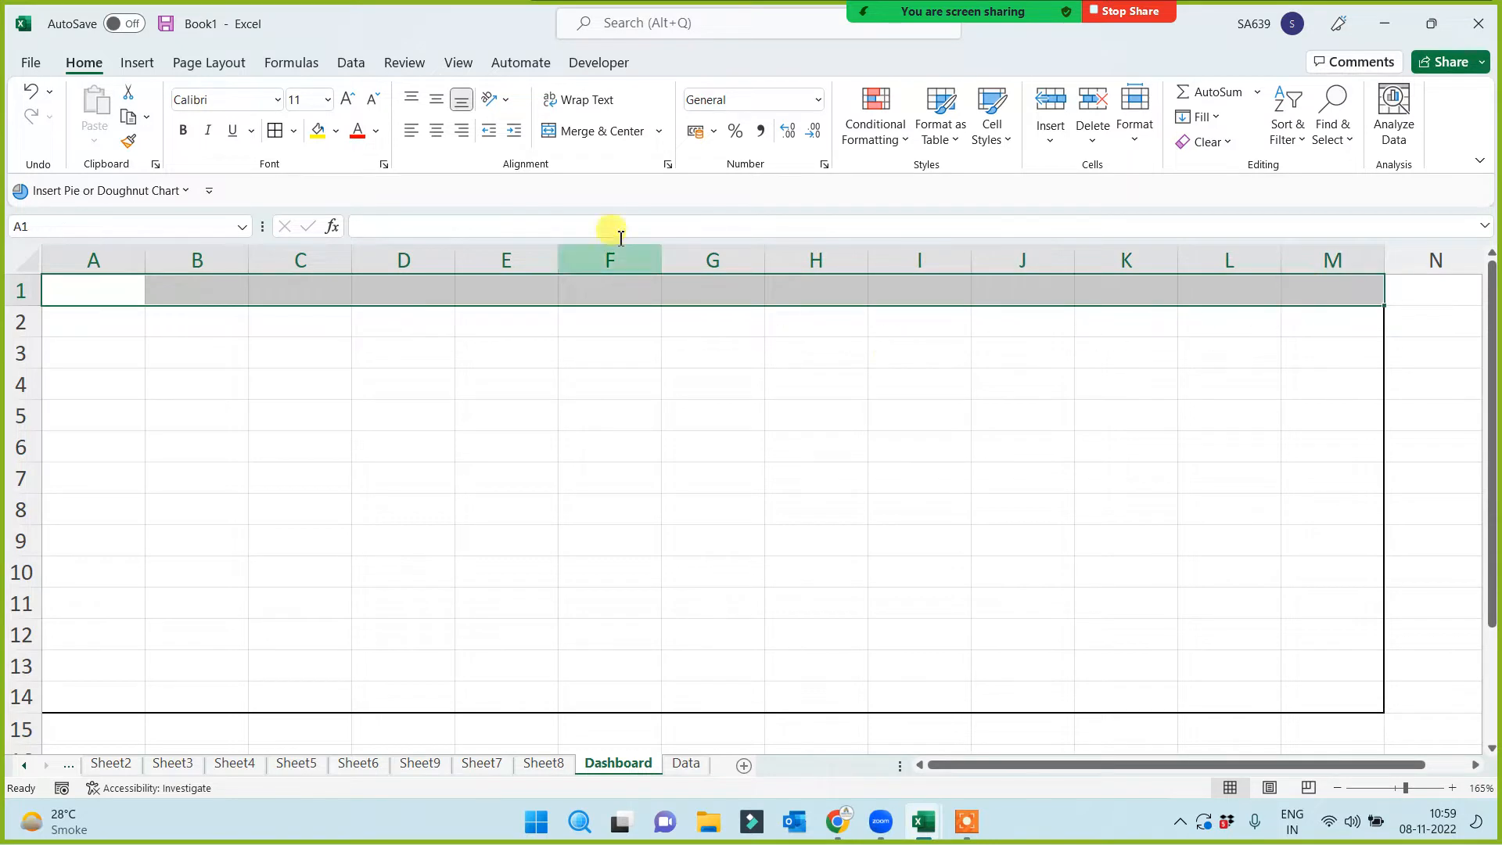
pyautogui.click(591, 131)
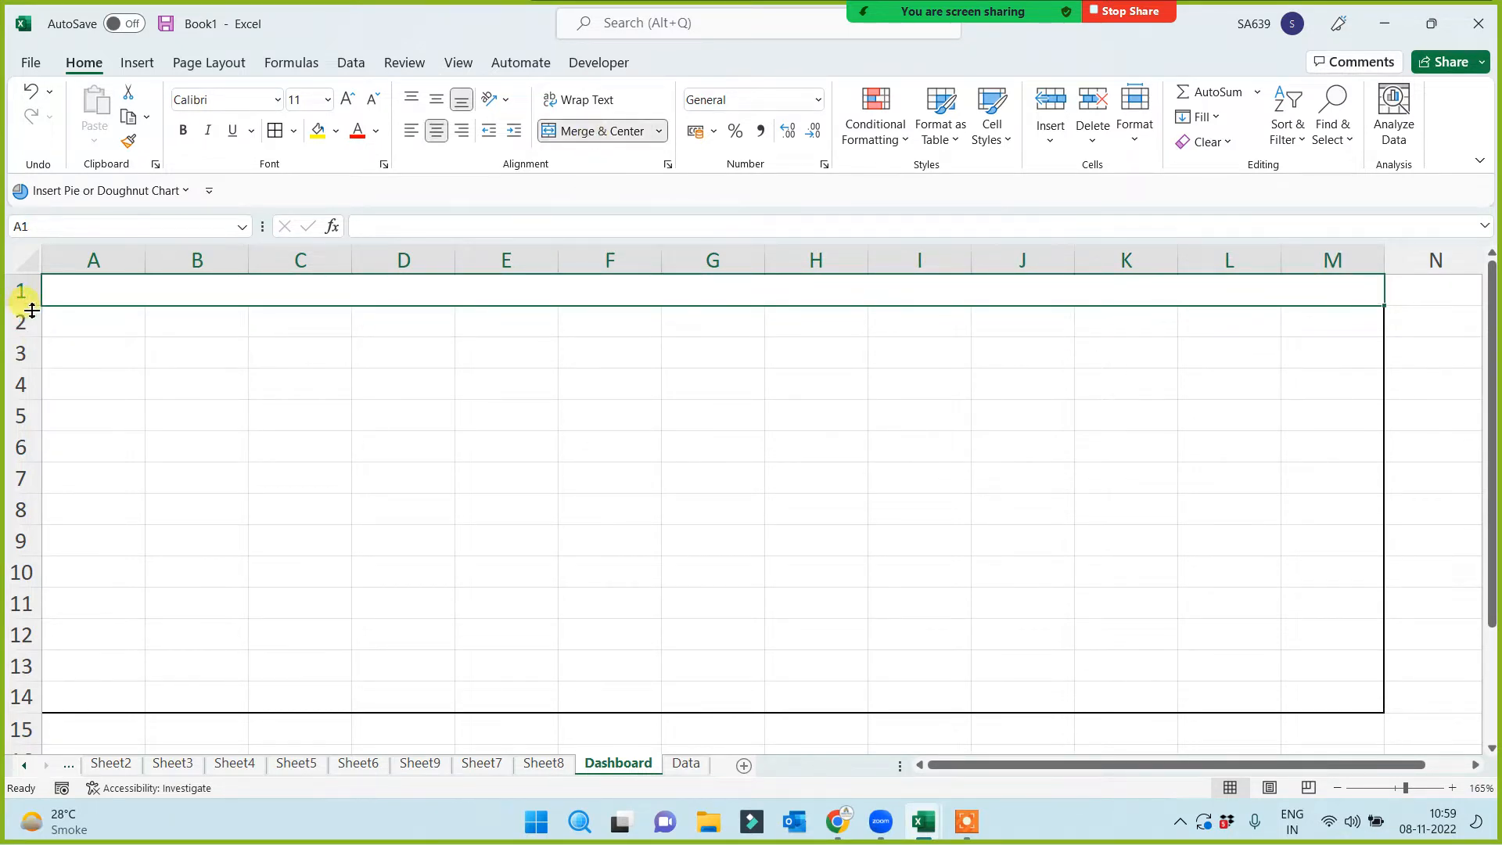
pyautogui.moveTo(22, 305); pyautogui.dragTo(32, 333)
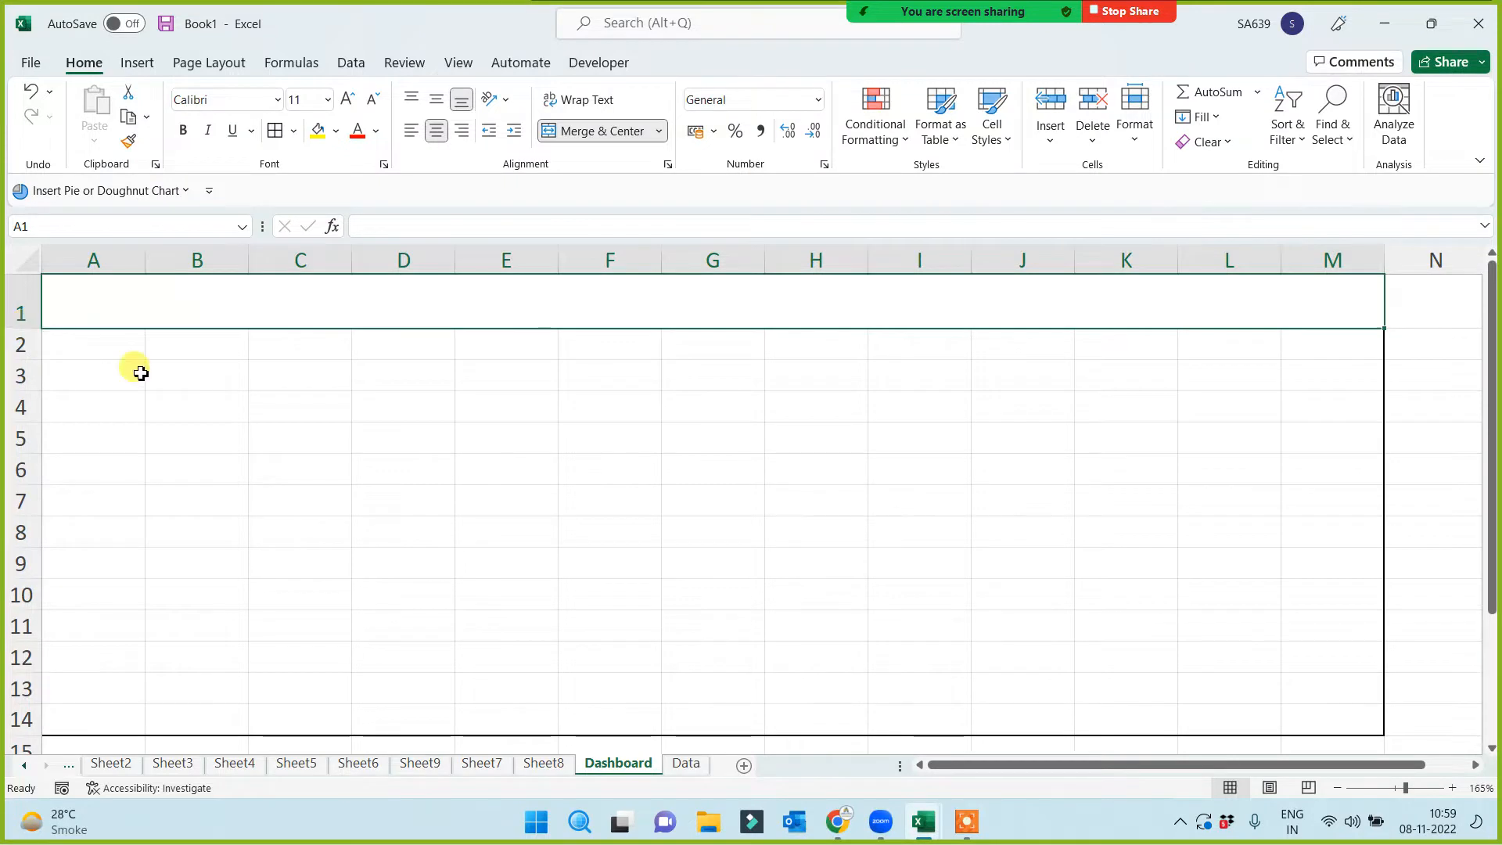
pyautogui.click(339, 132)
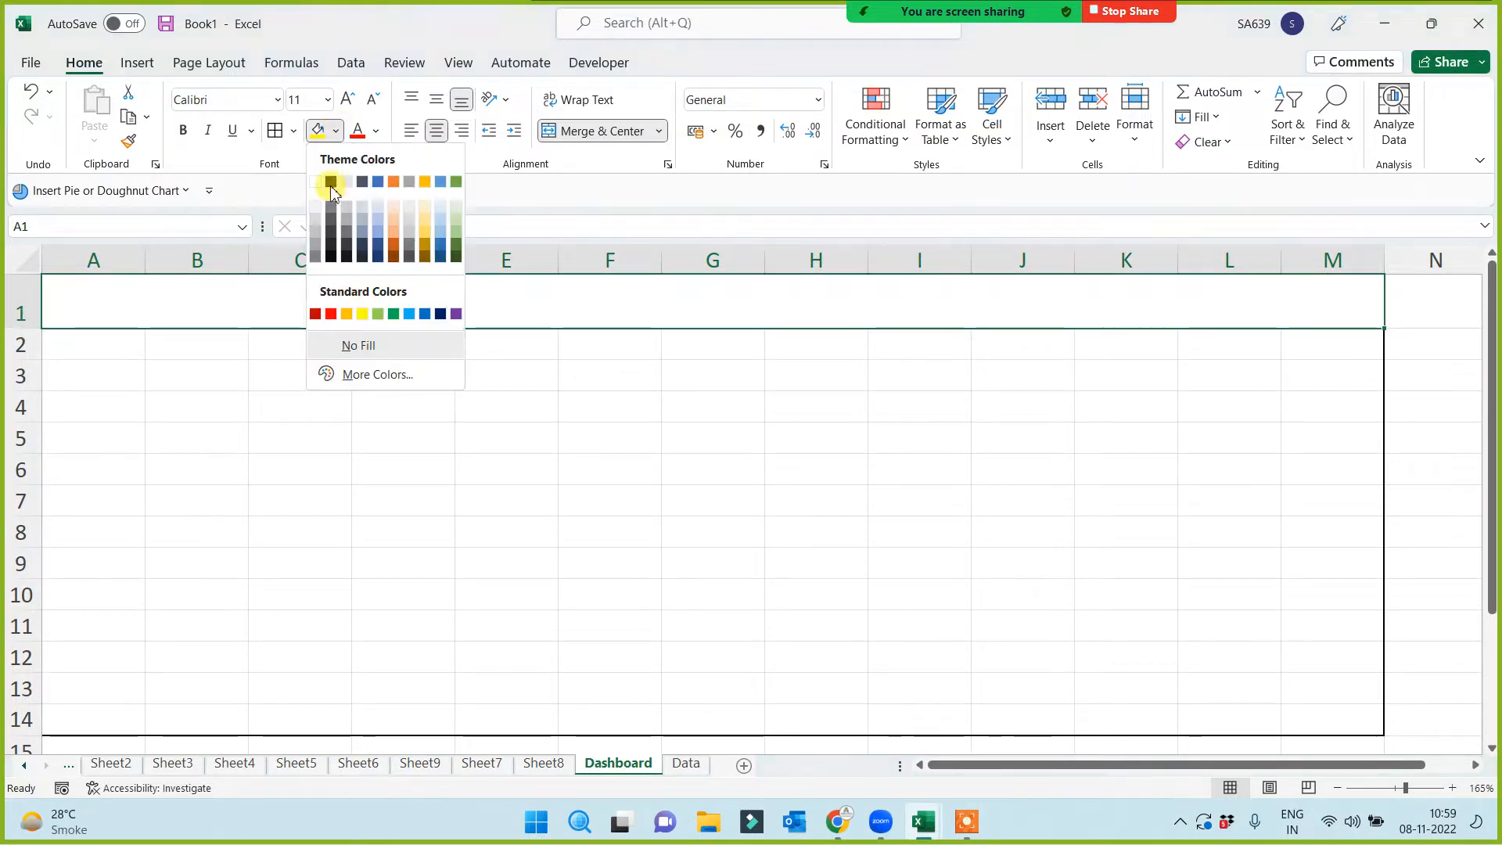
pyautogui.click(317, 315)
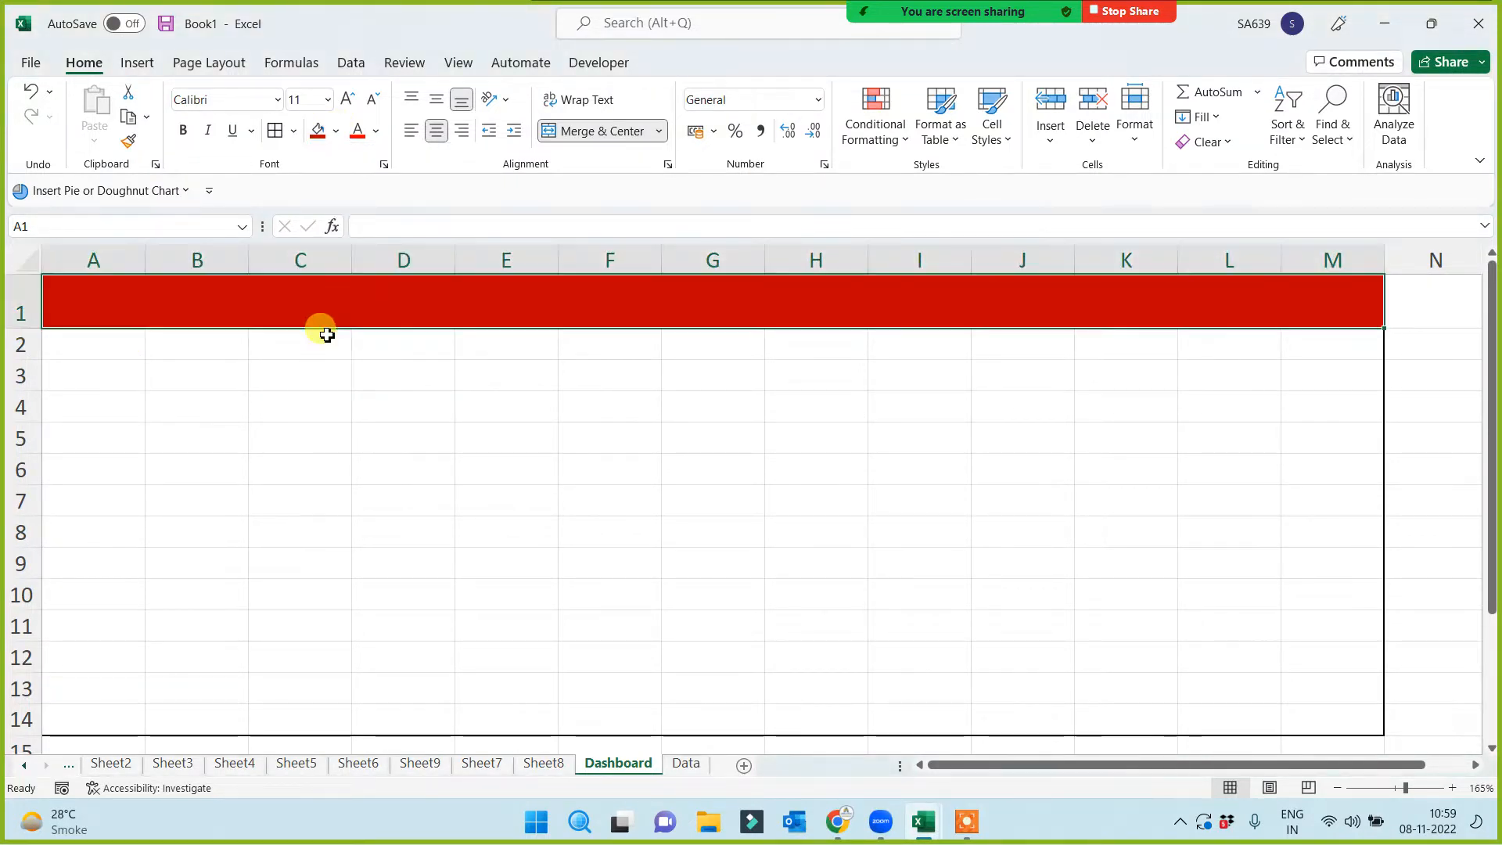
pyautogui.click(446, 492)
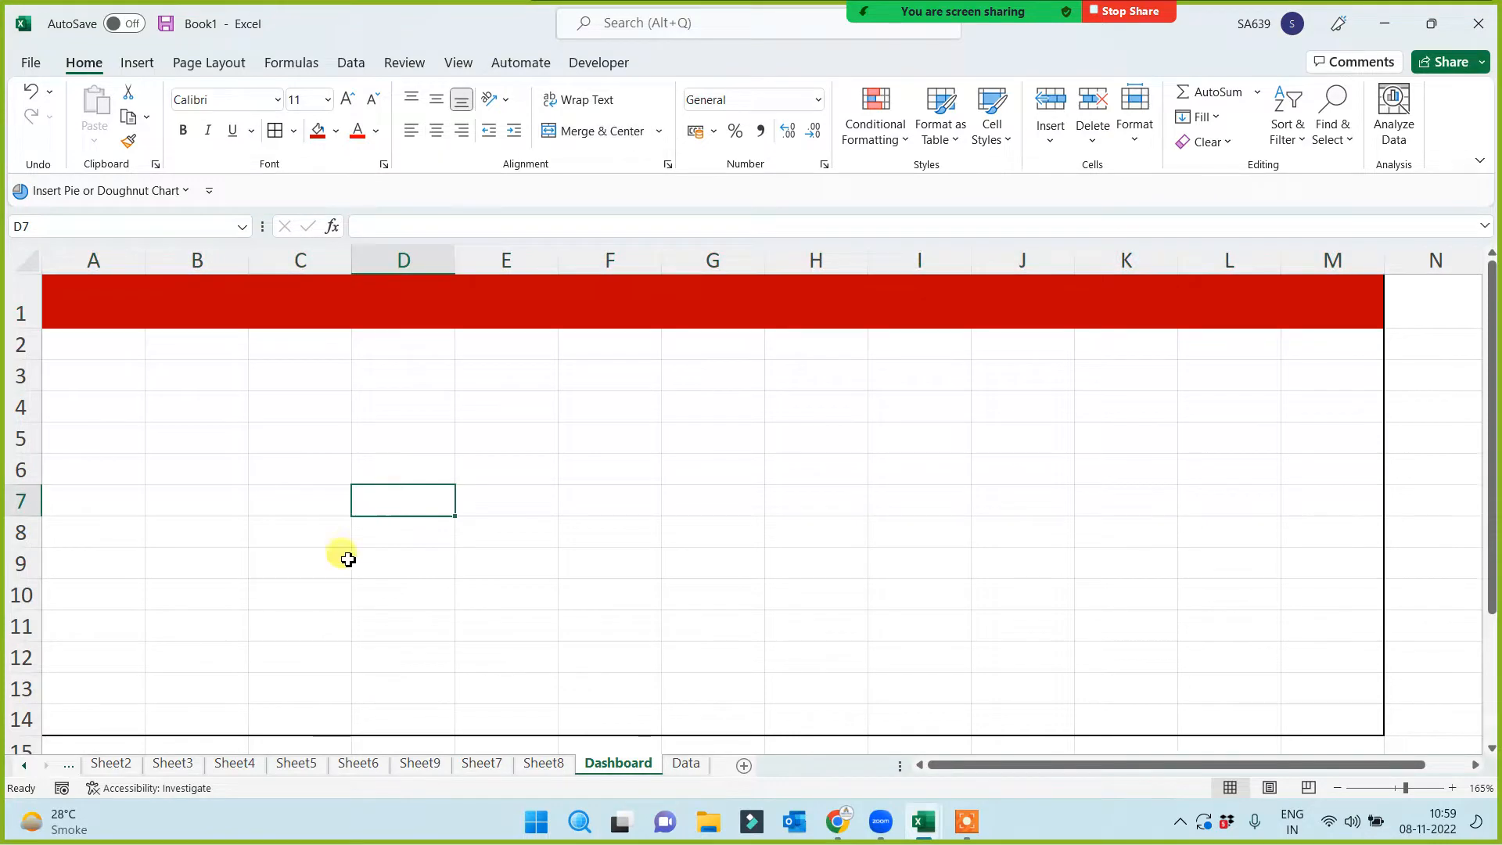
# Check the city table on the Data sheet, then return to Dashboard's merged header
pyautogui.click(547, 764)
pyautogui.click(685, 765)
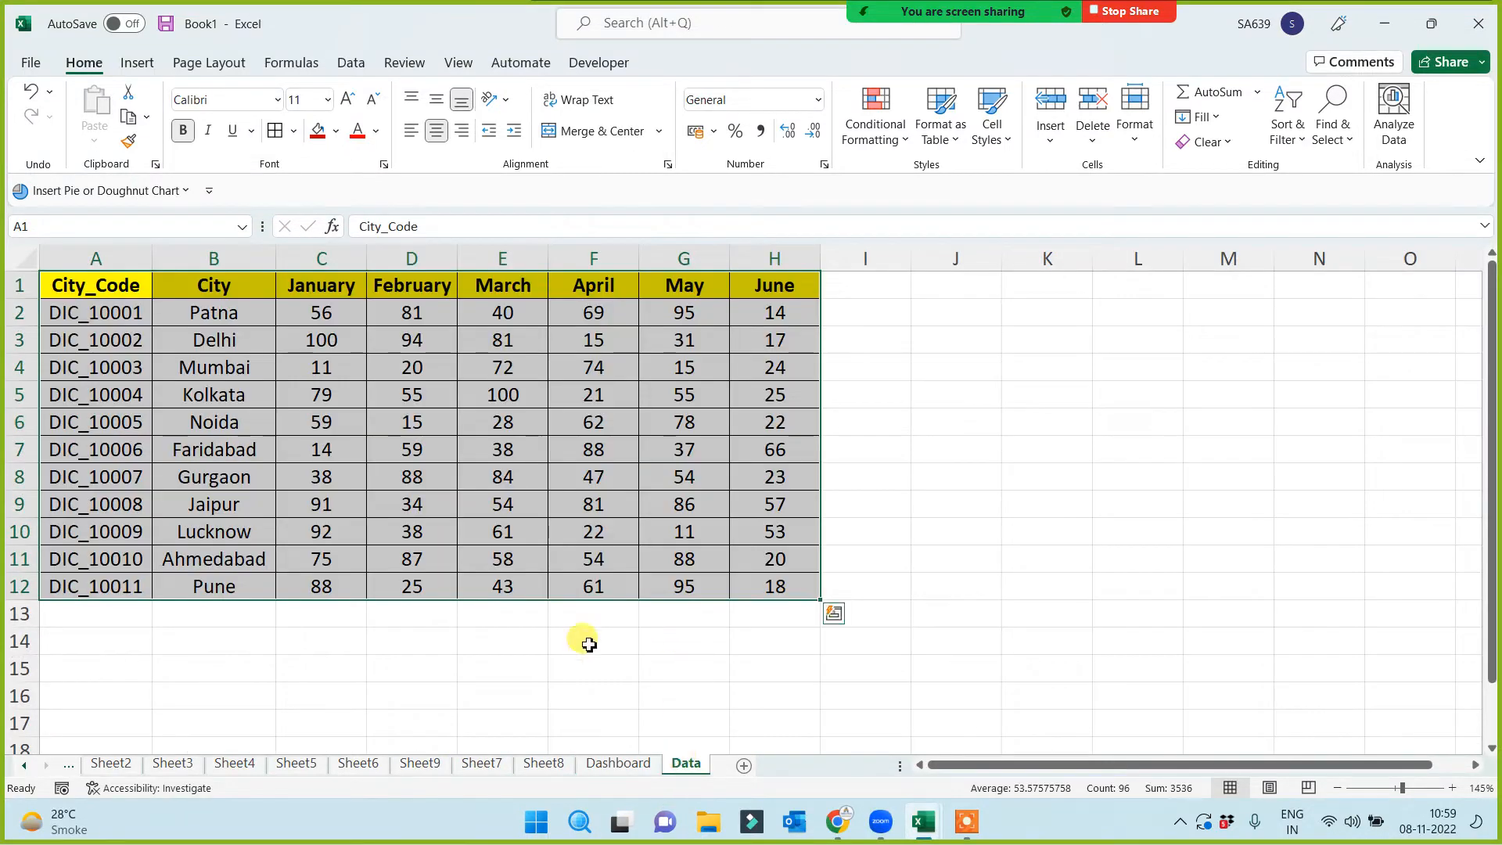
pyautogui.click(534, 664)
pyautogui.moveTo(109, 287); pyautogui.dragTo(763, 596)
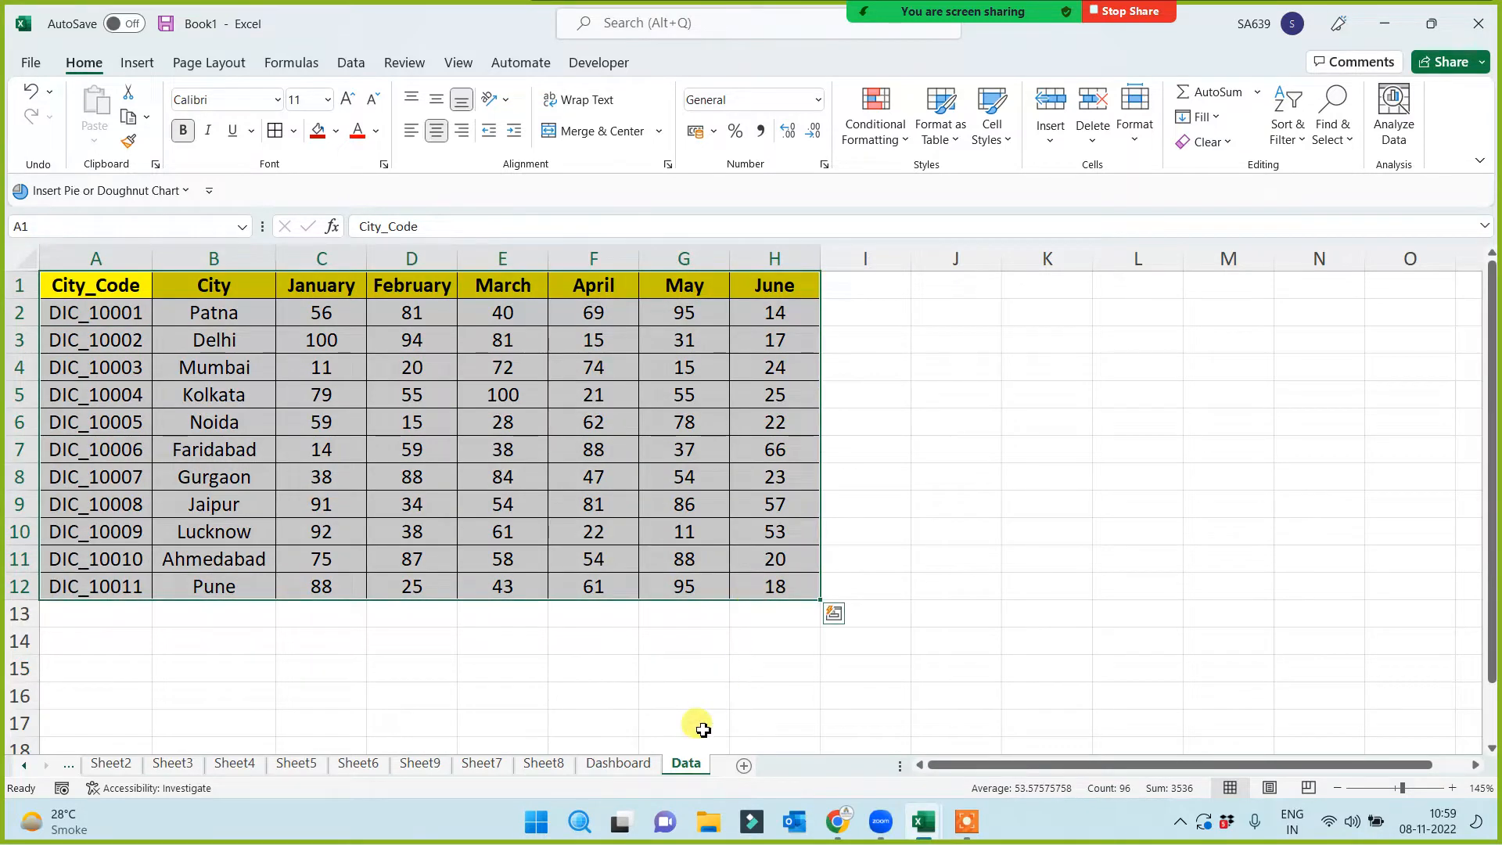
pyautogui.click(618, 763)
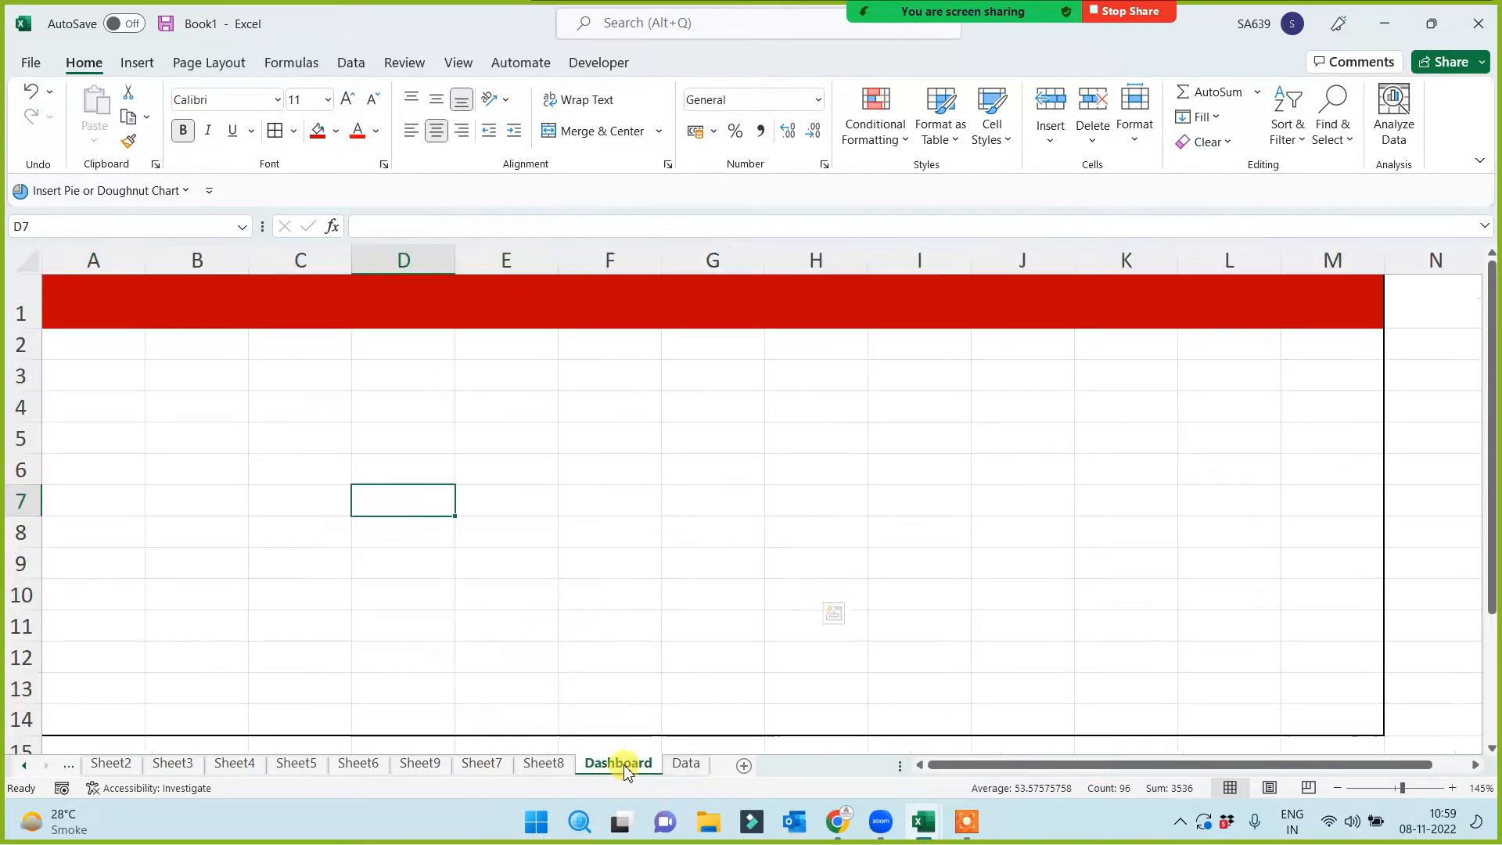
pyautogui.click(415, 302)
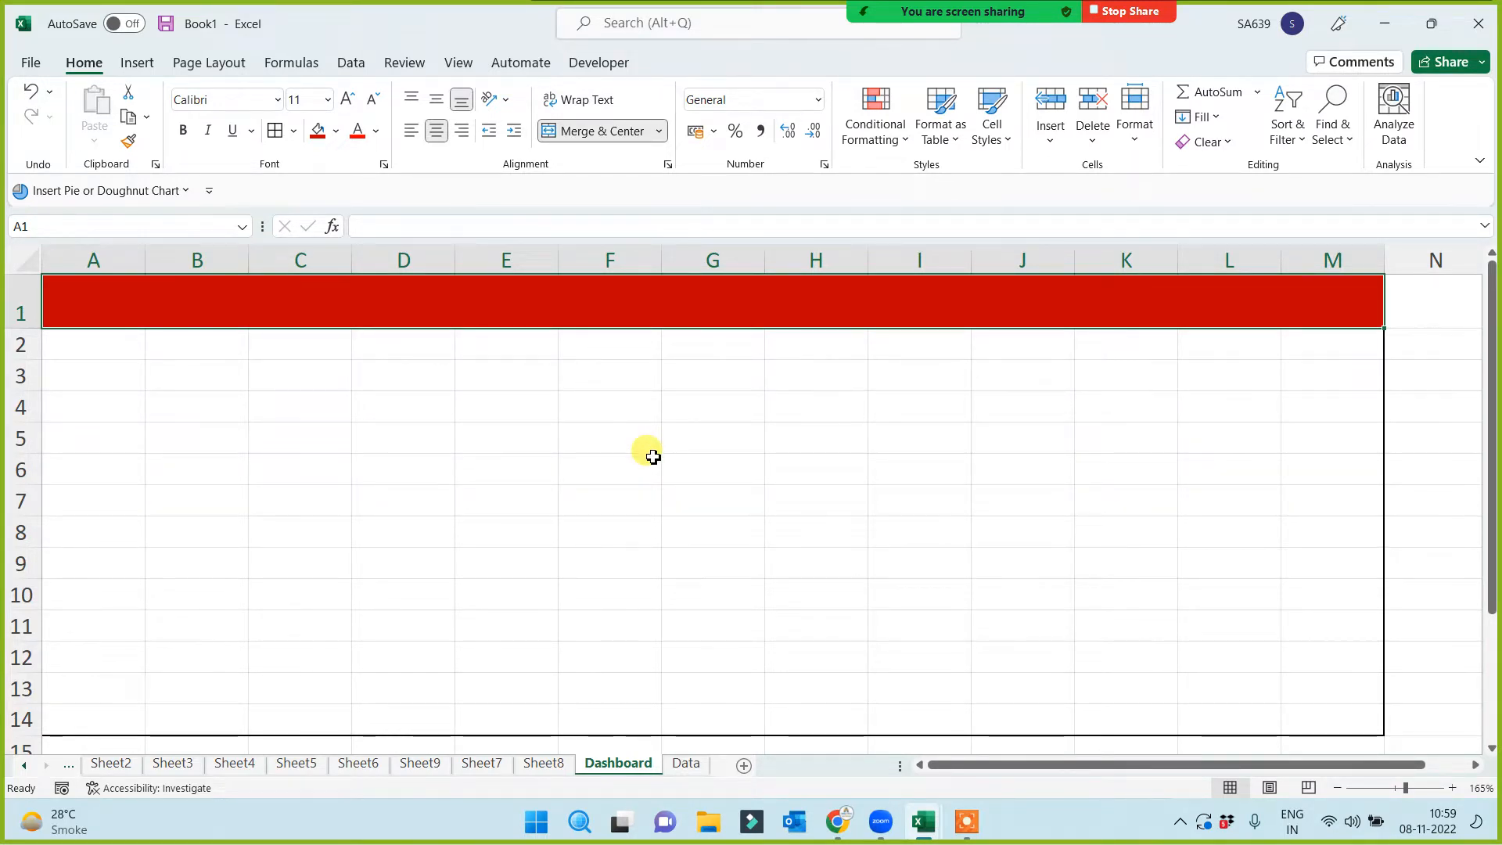
# Enter 'PERFORMANCE ANALYSIS FOR THE FIRST 6 MONTH FOR FIN YEAR 2021-2022' in the merged A1 title band
pyautogui.write('PER')
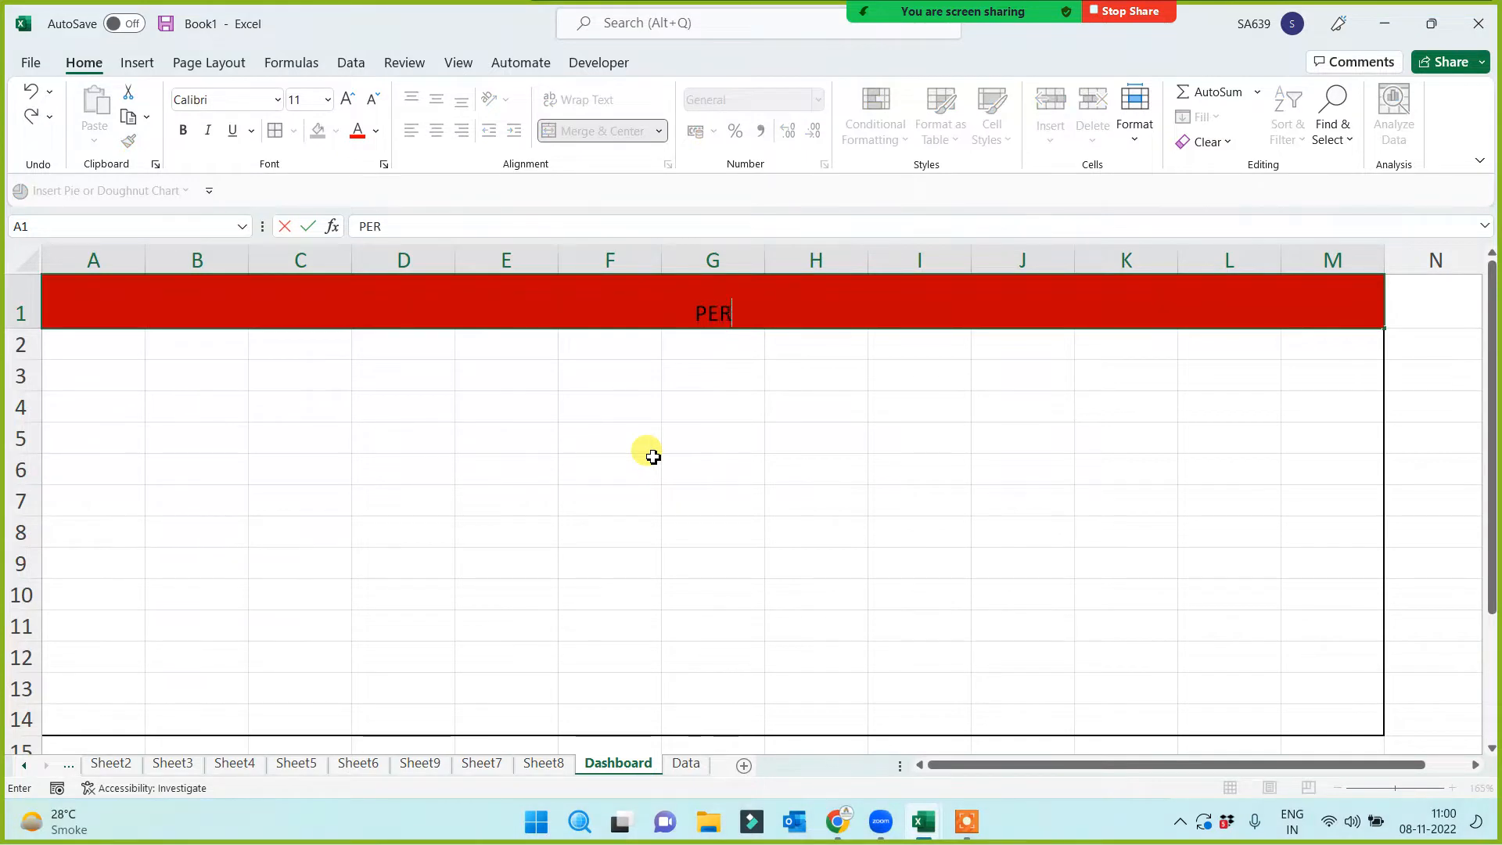
pyautogui.write('FORMANCE')
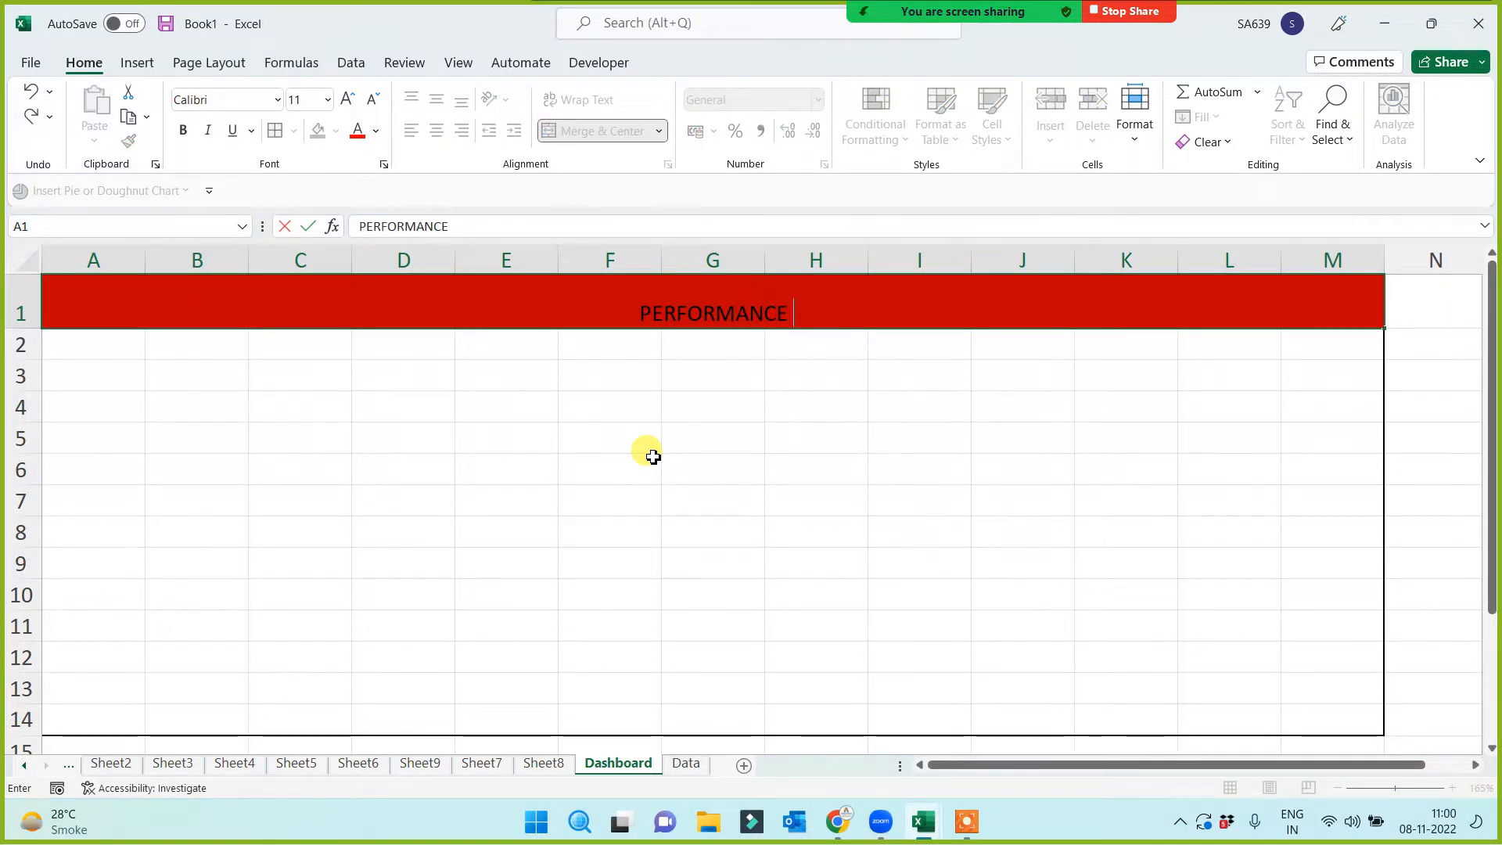
pyautogui.write(' ANALYS')
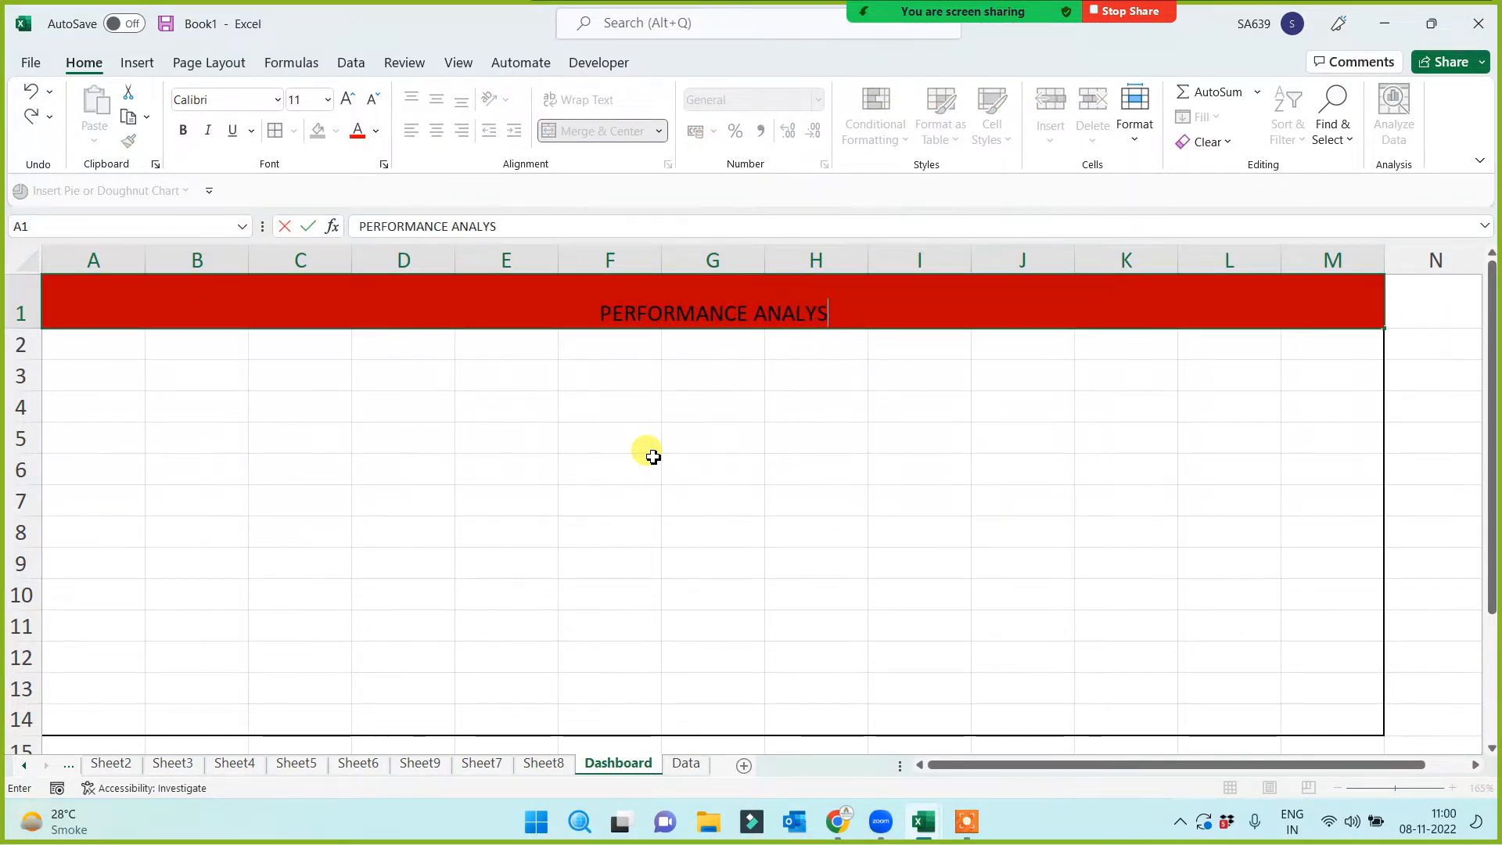
pyautogui.write('IS ')
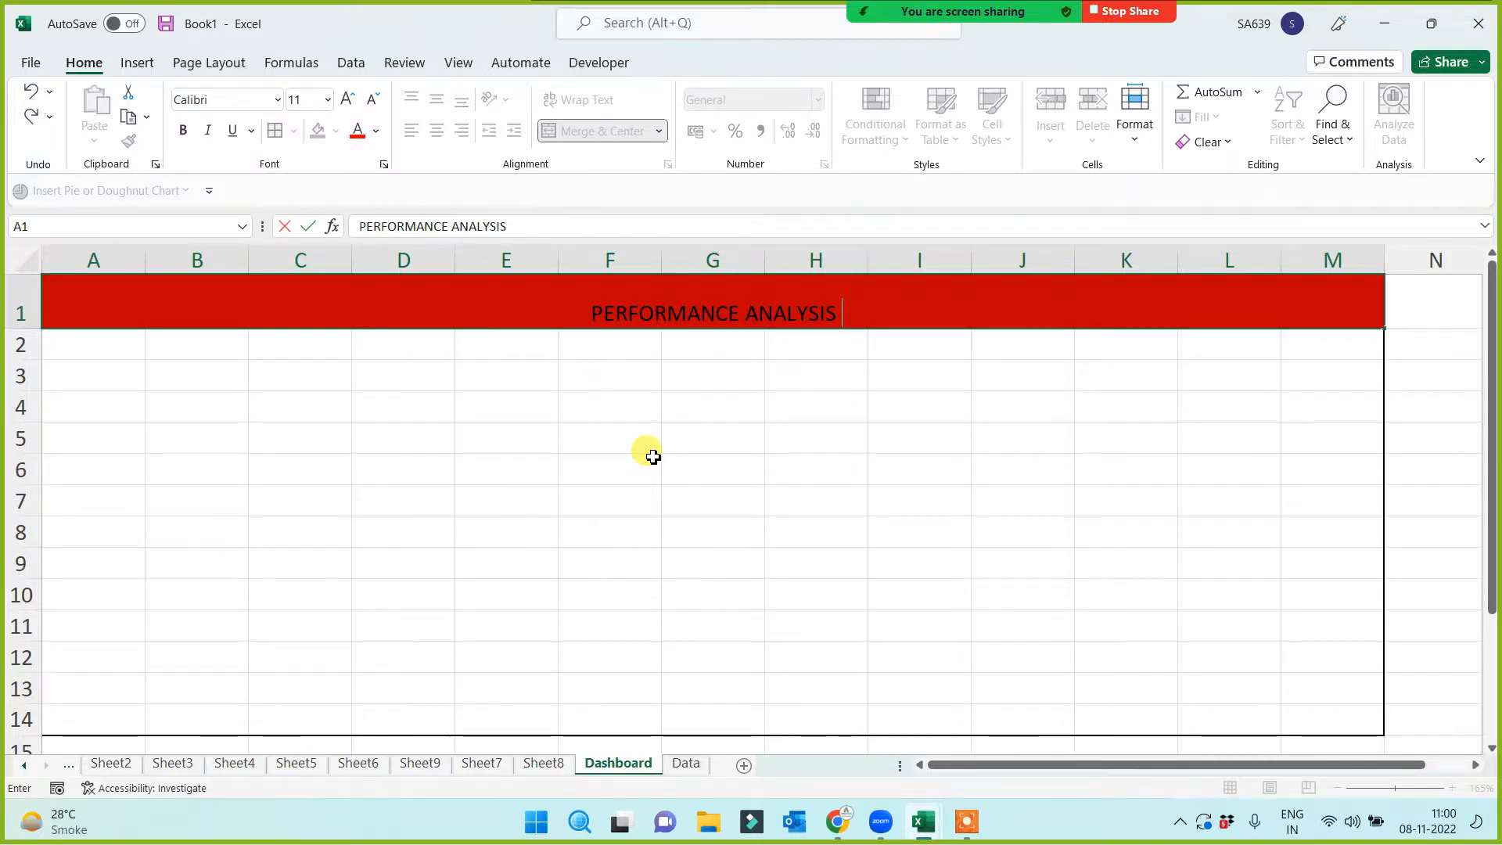
pyautogui.write('FOR THE ')
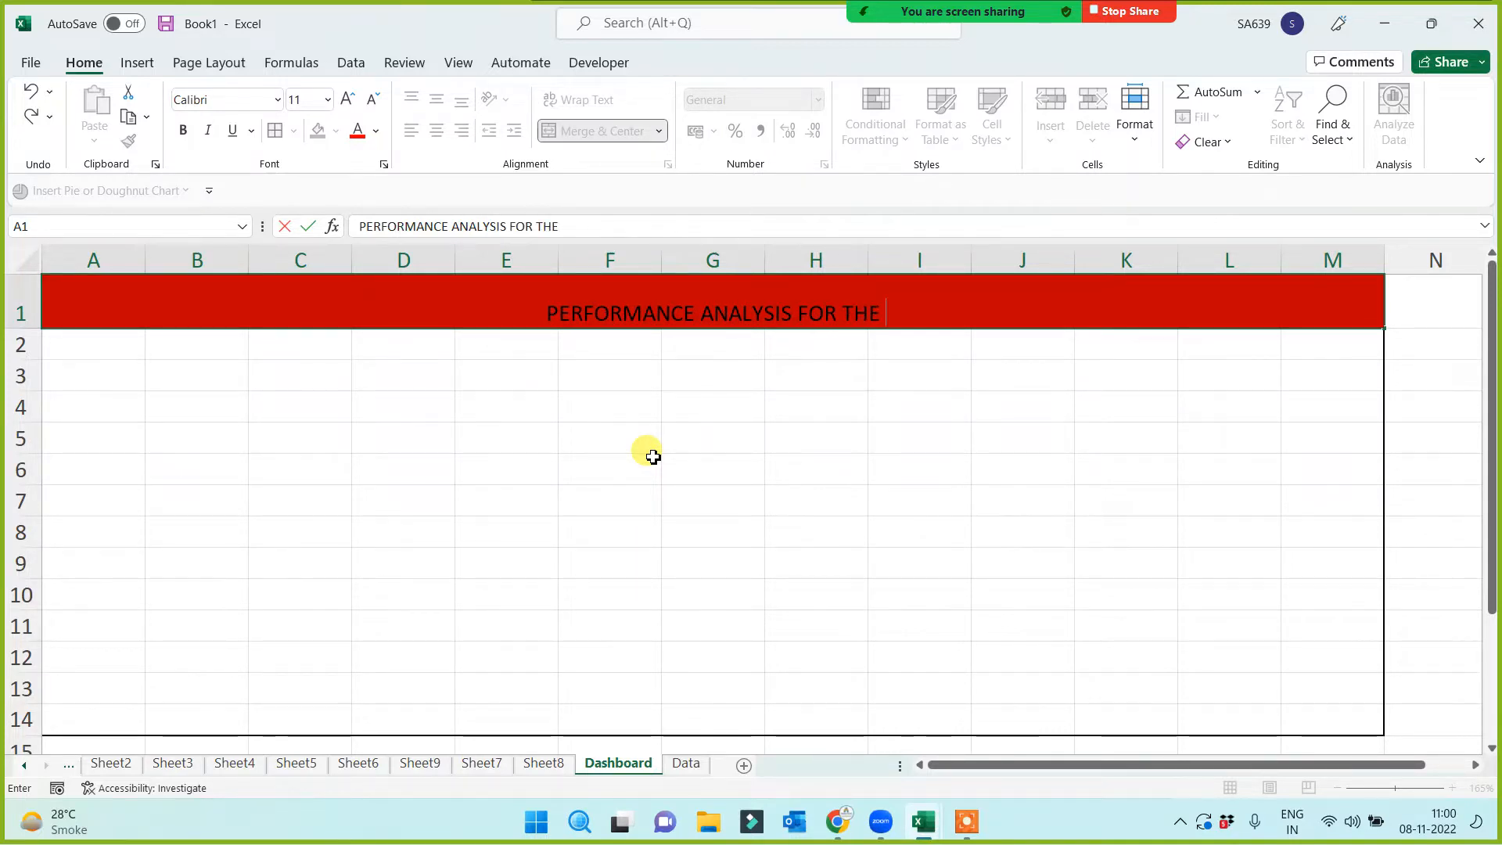
pyautogui.write('FIRST')
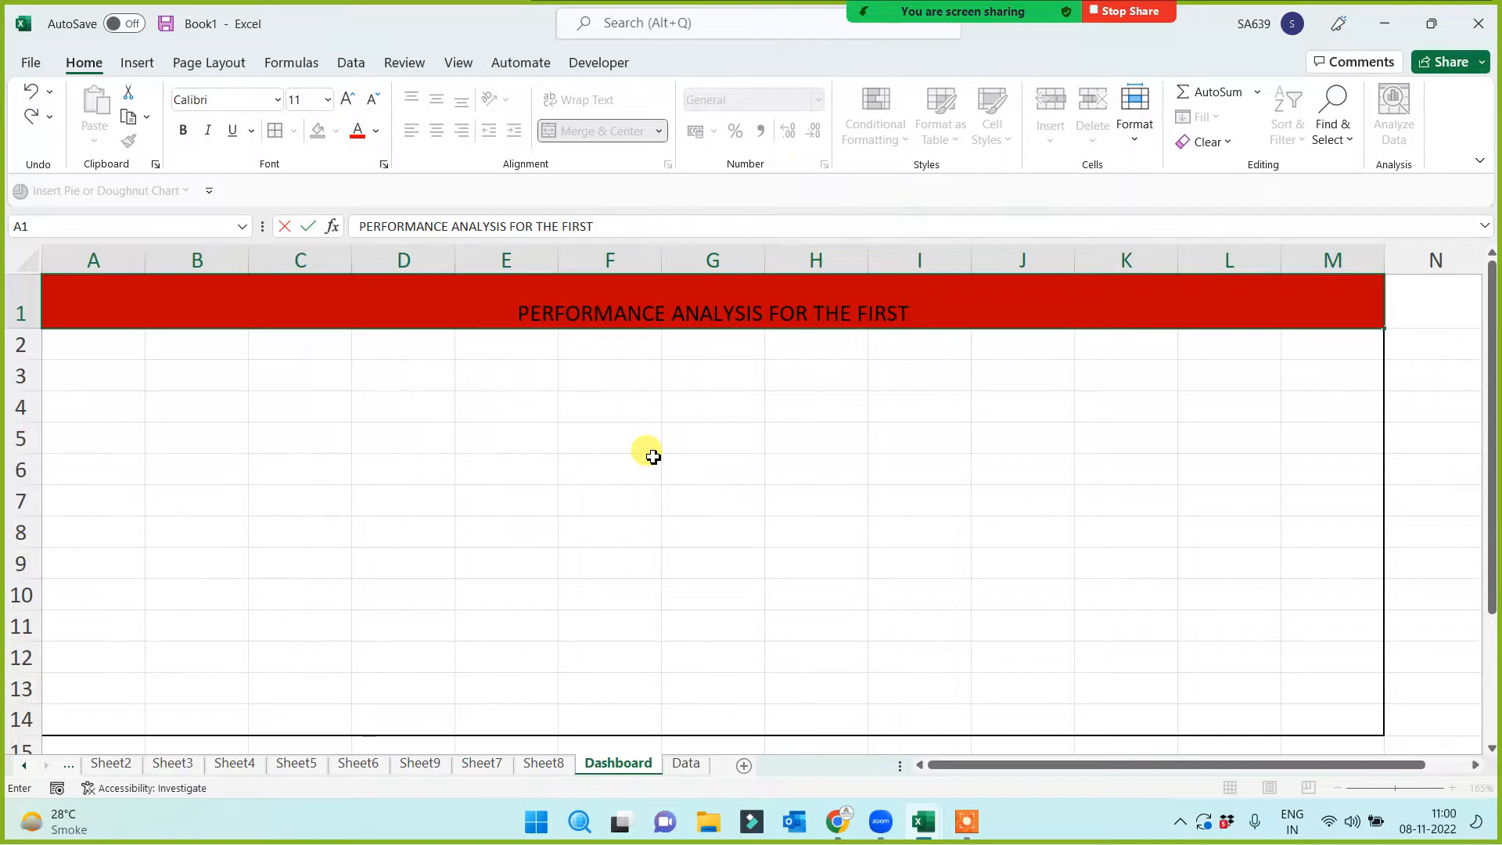
pyautogui.write(' 6 MONTH')
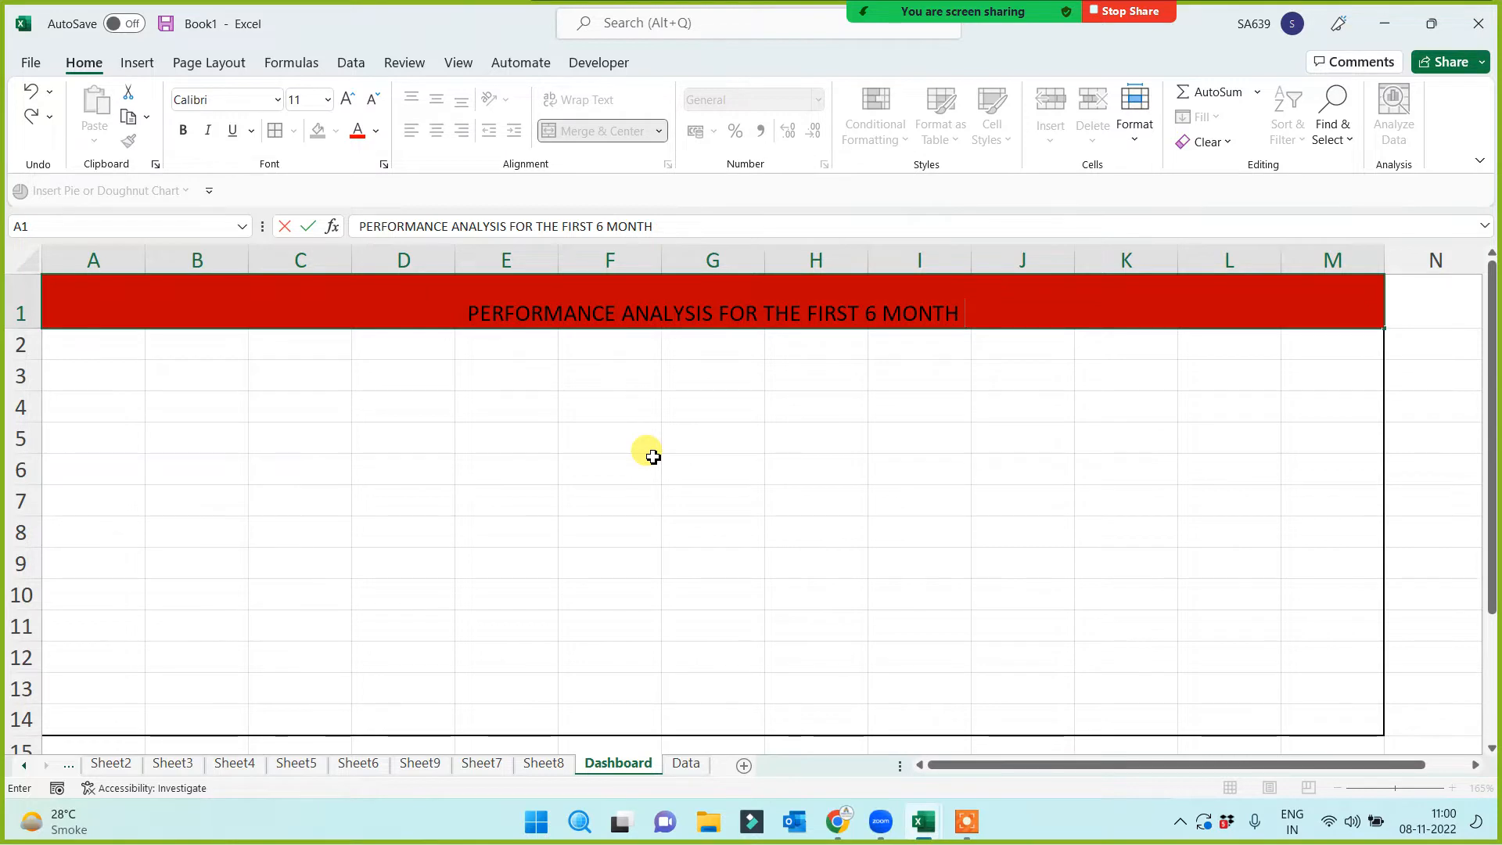
pyautogui.write(' FOR FIN')
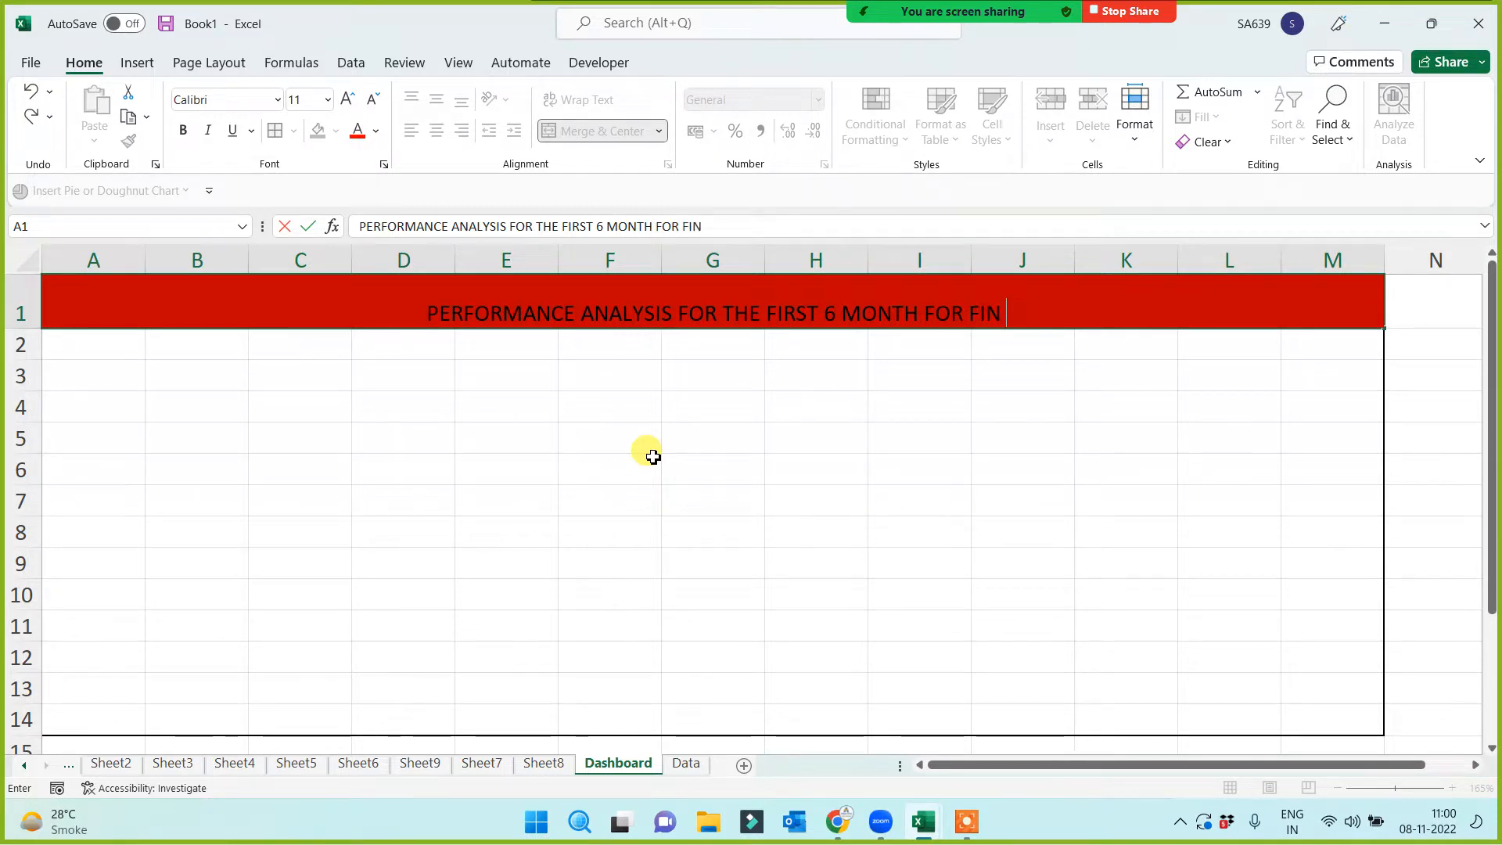
pyautogui.write(' YEAR 2')
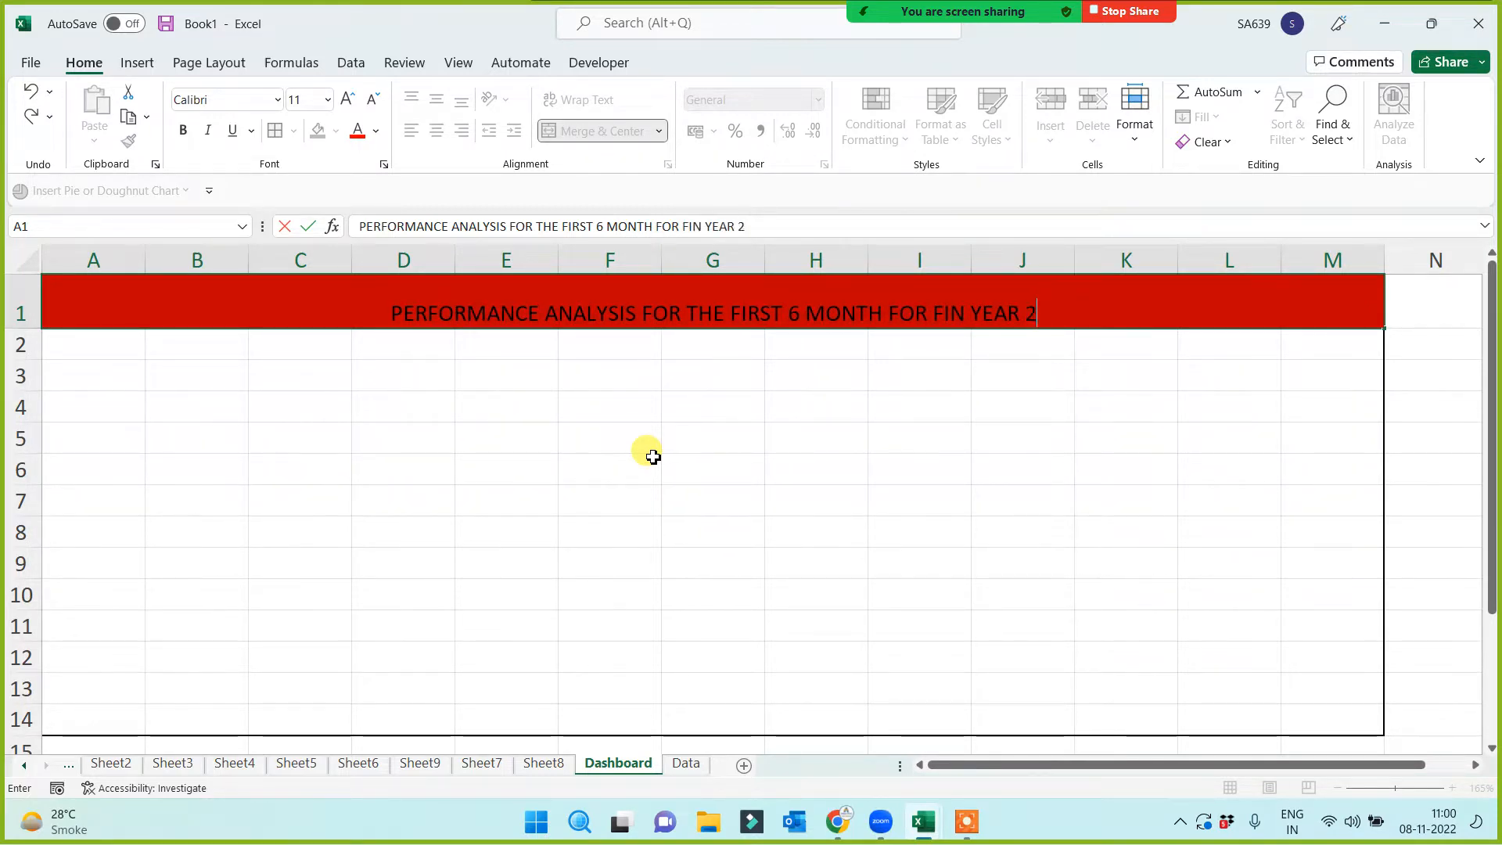
pyautogui.write('021')
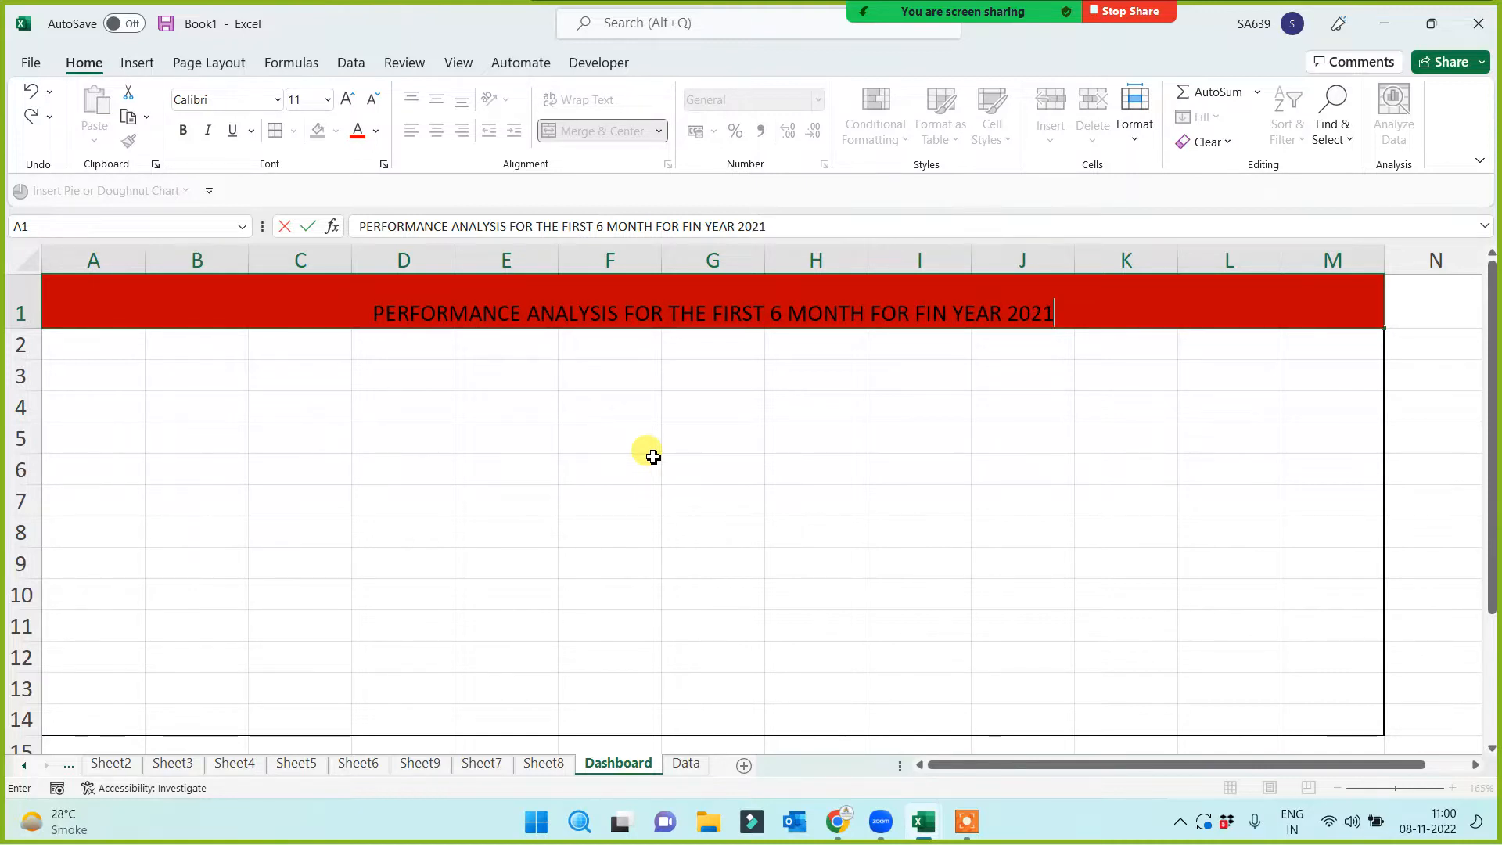
pyautogui.write('-')
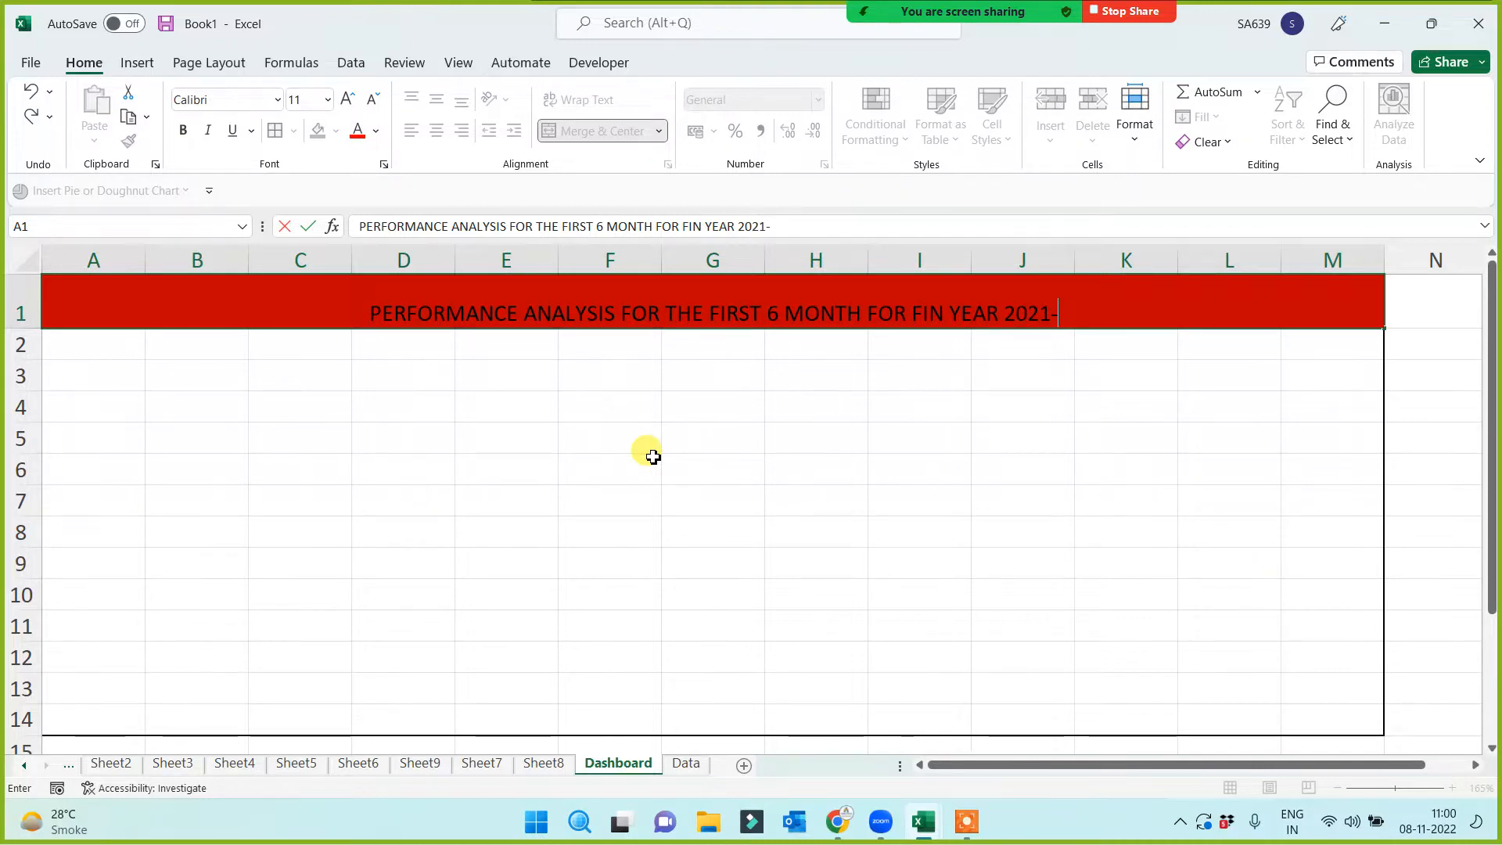
pyautogui.write('202')
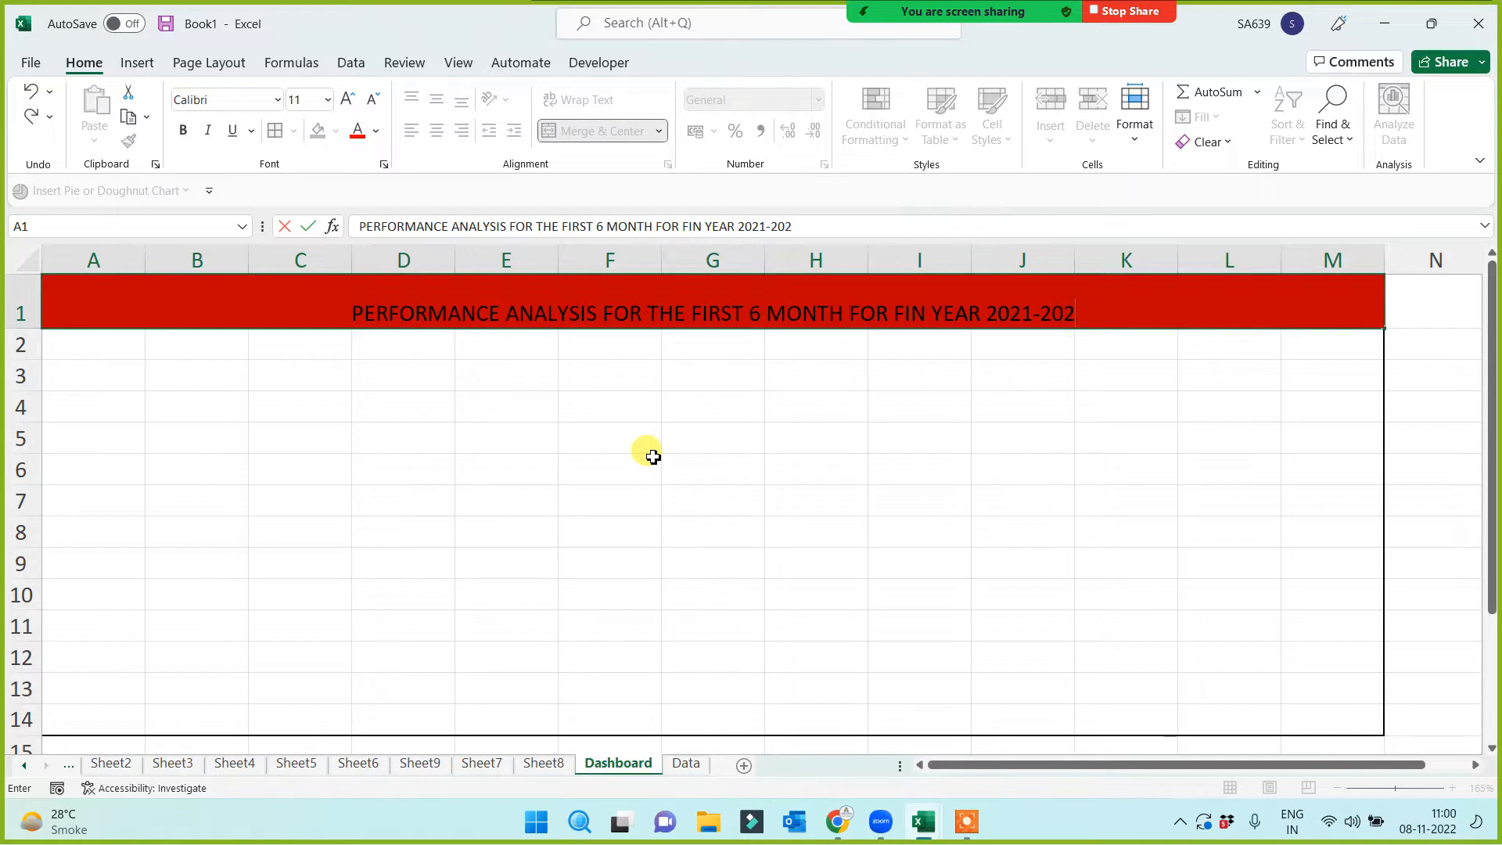
pyautogui.write('2')
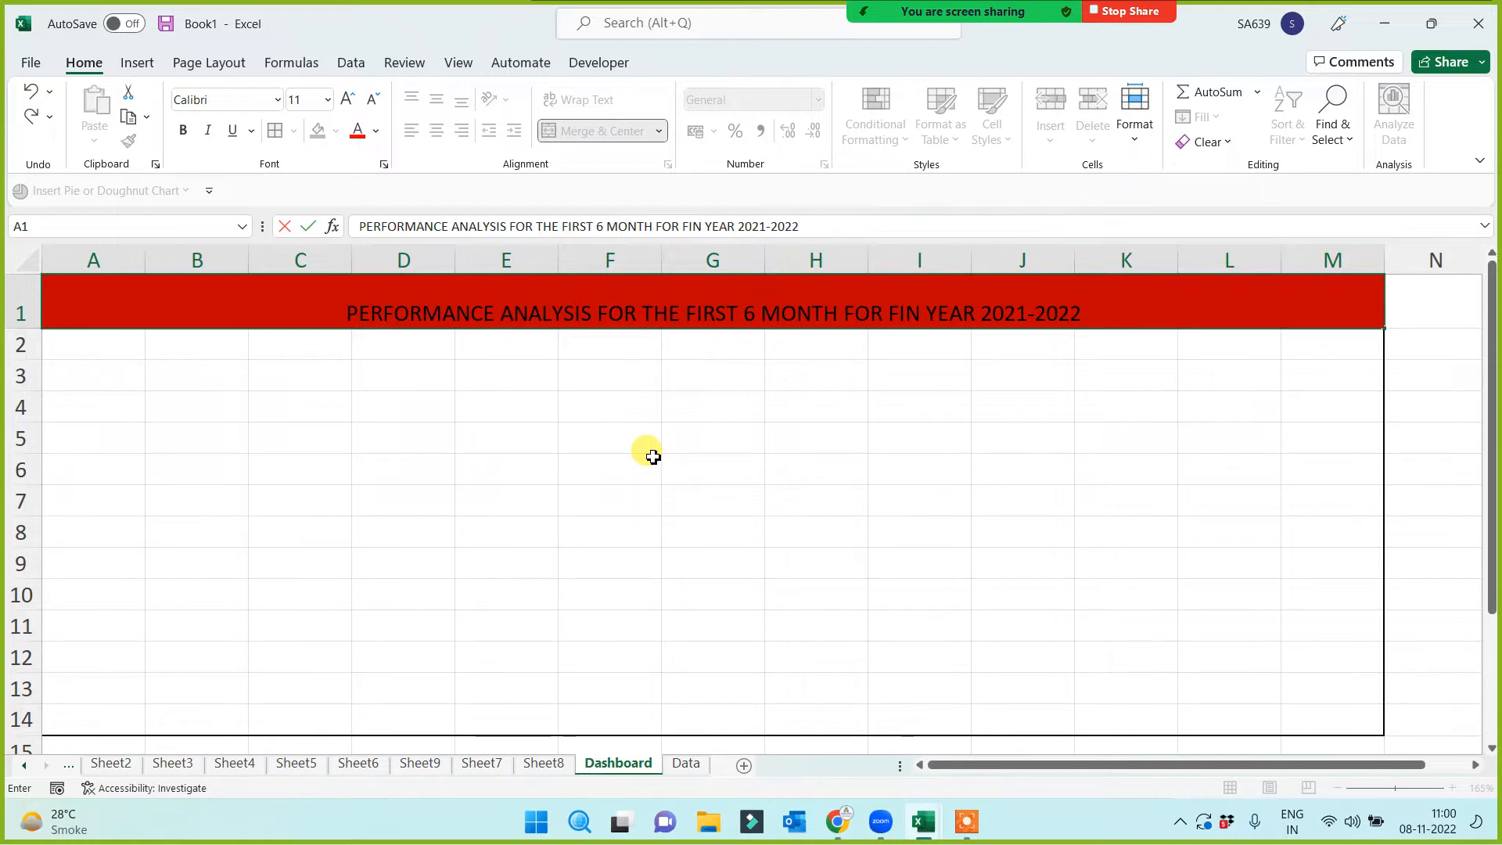
pyautogui.press('Return')
pyautogui.press('Up')
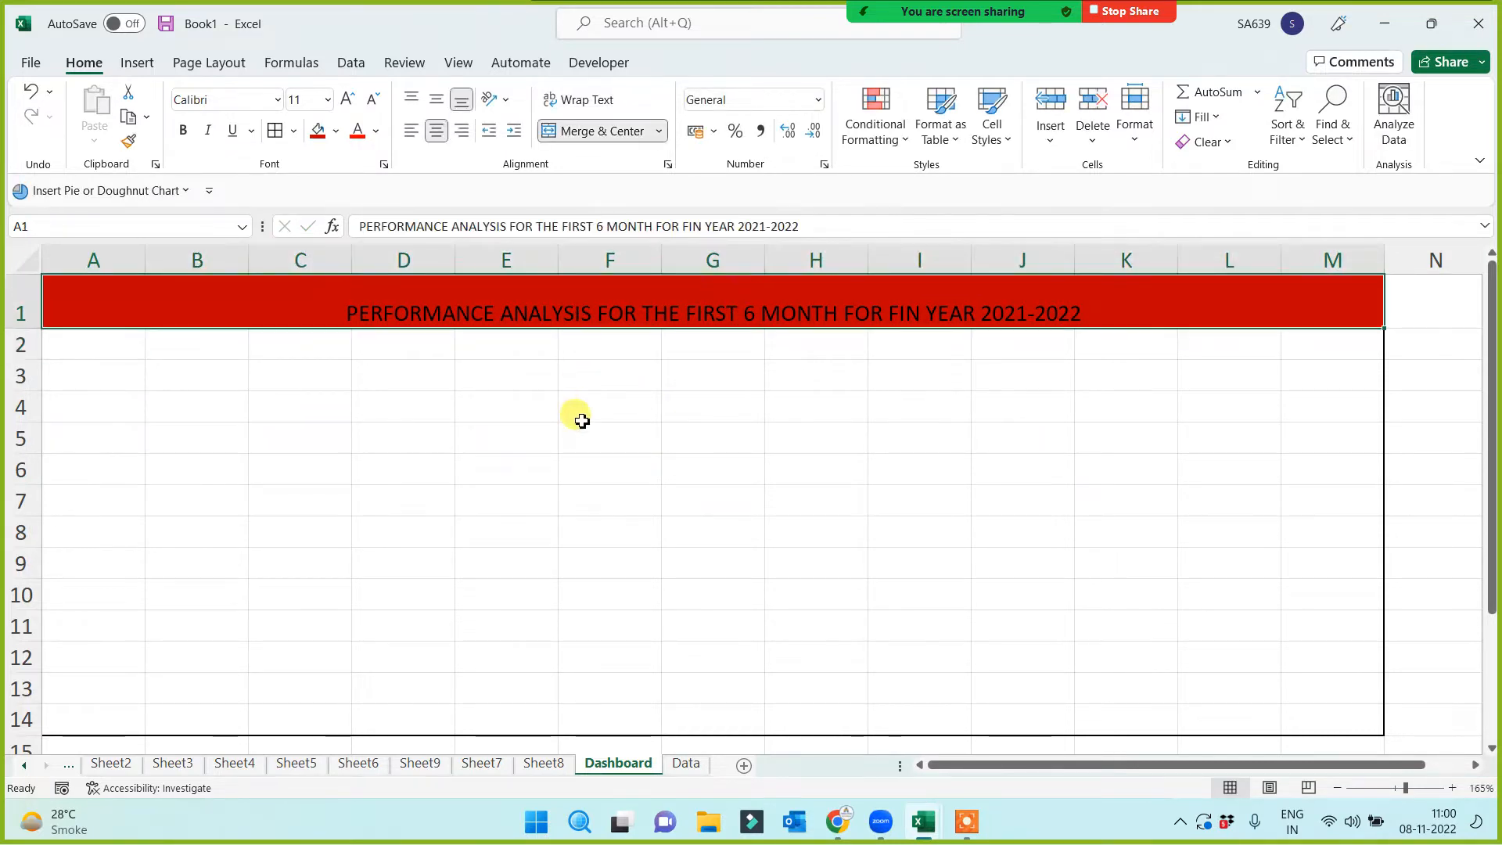
pyautogui.click(377, 132)
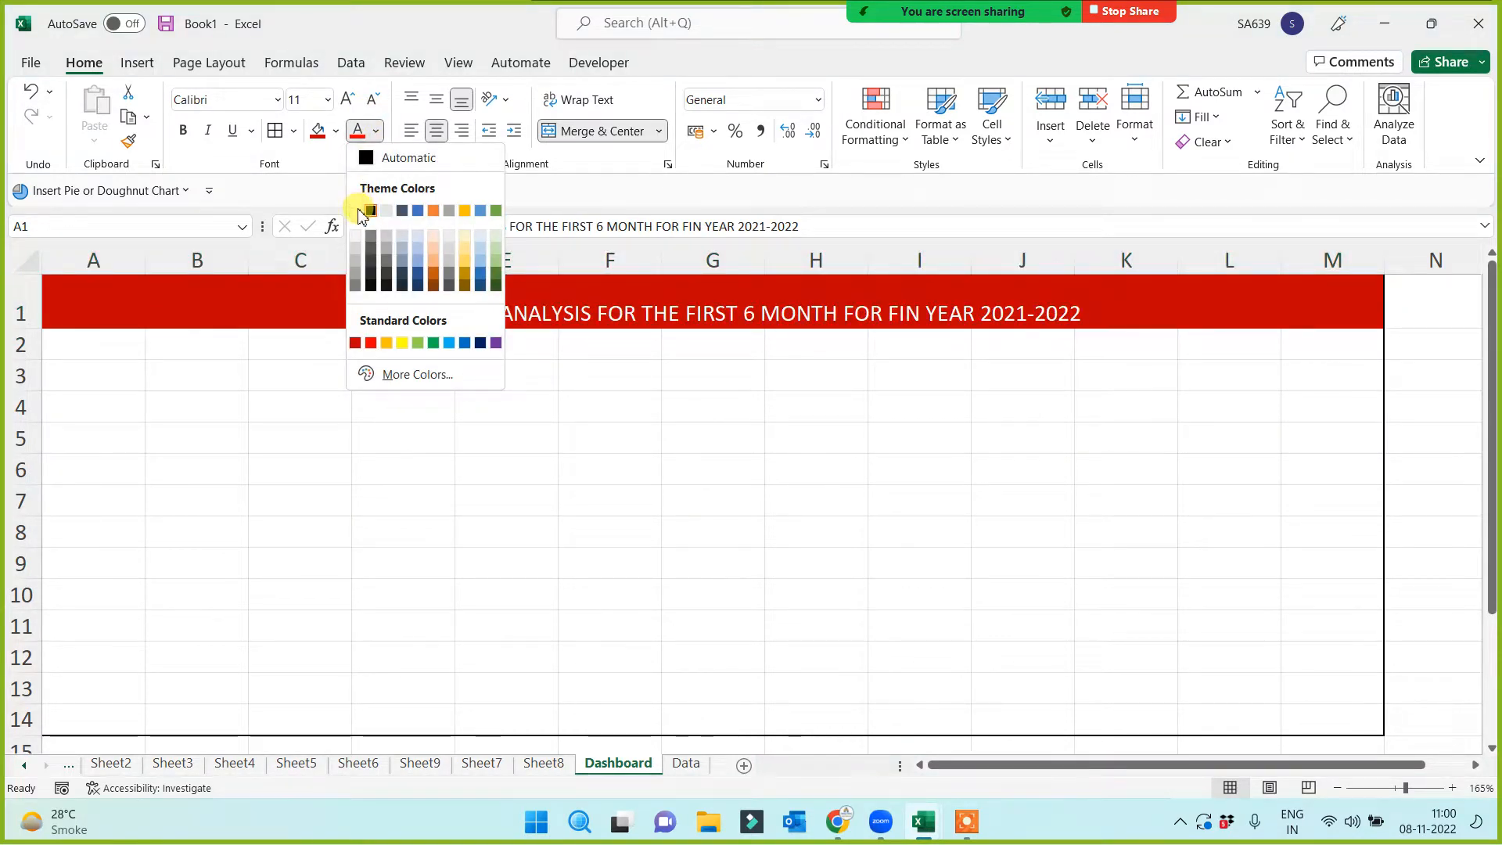
pyautogui.click(368, 211)
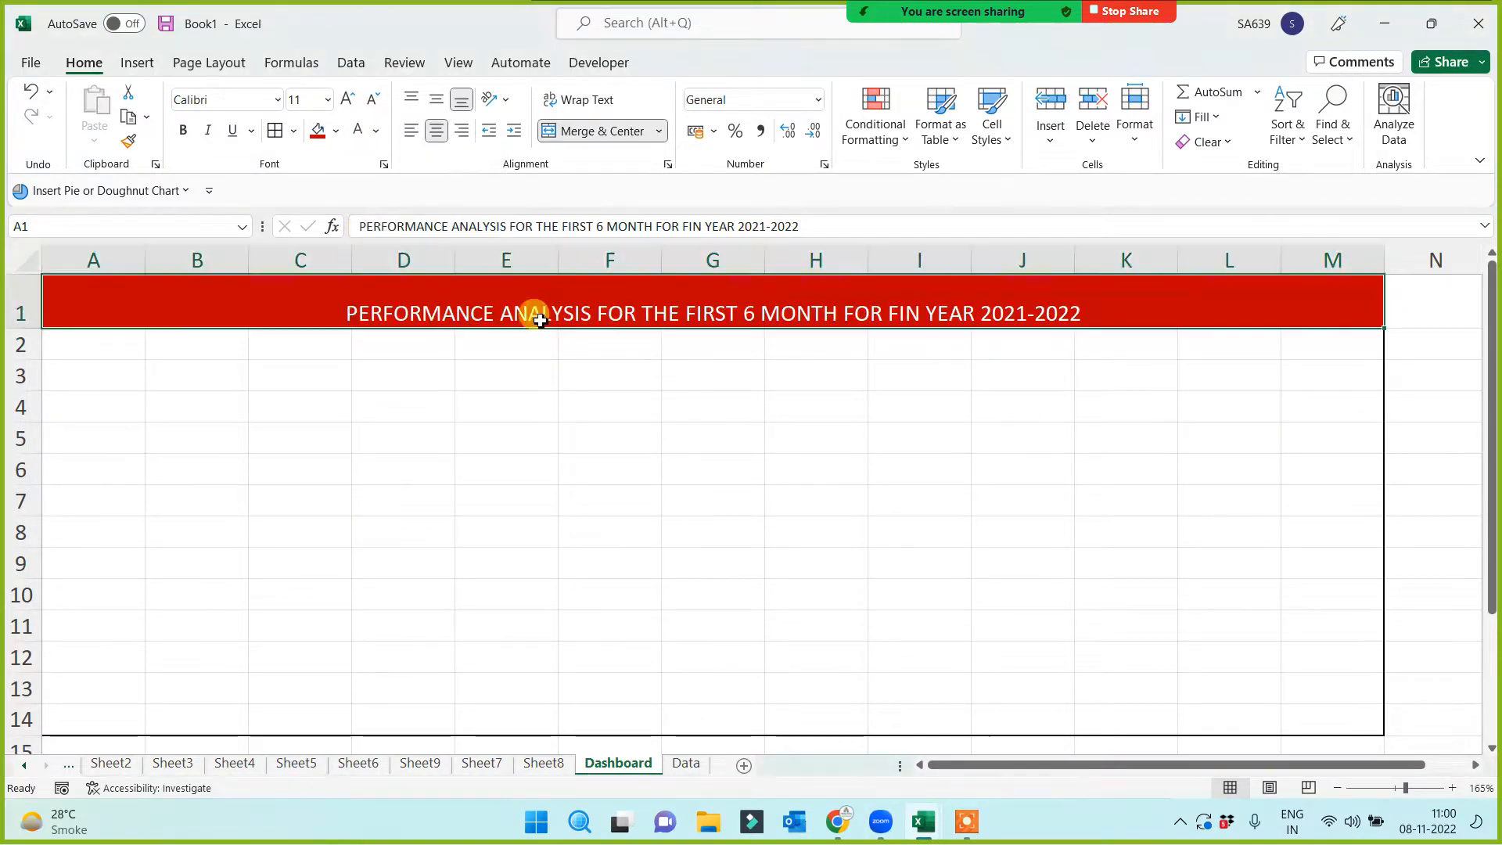
pyautogui.click(439, 107)
pyautogui.click(347, 99)
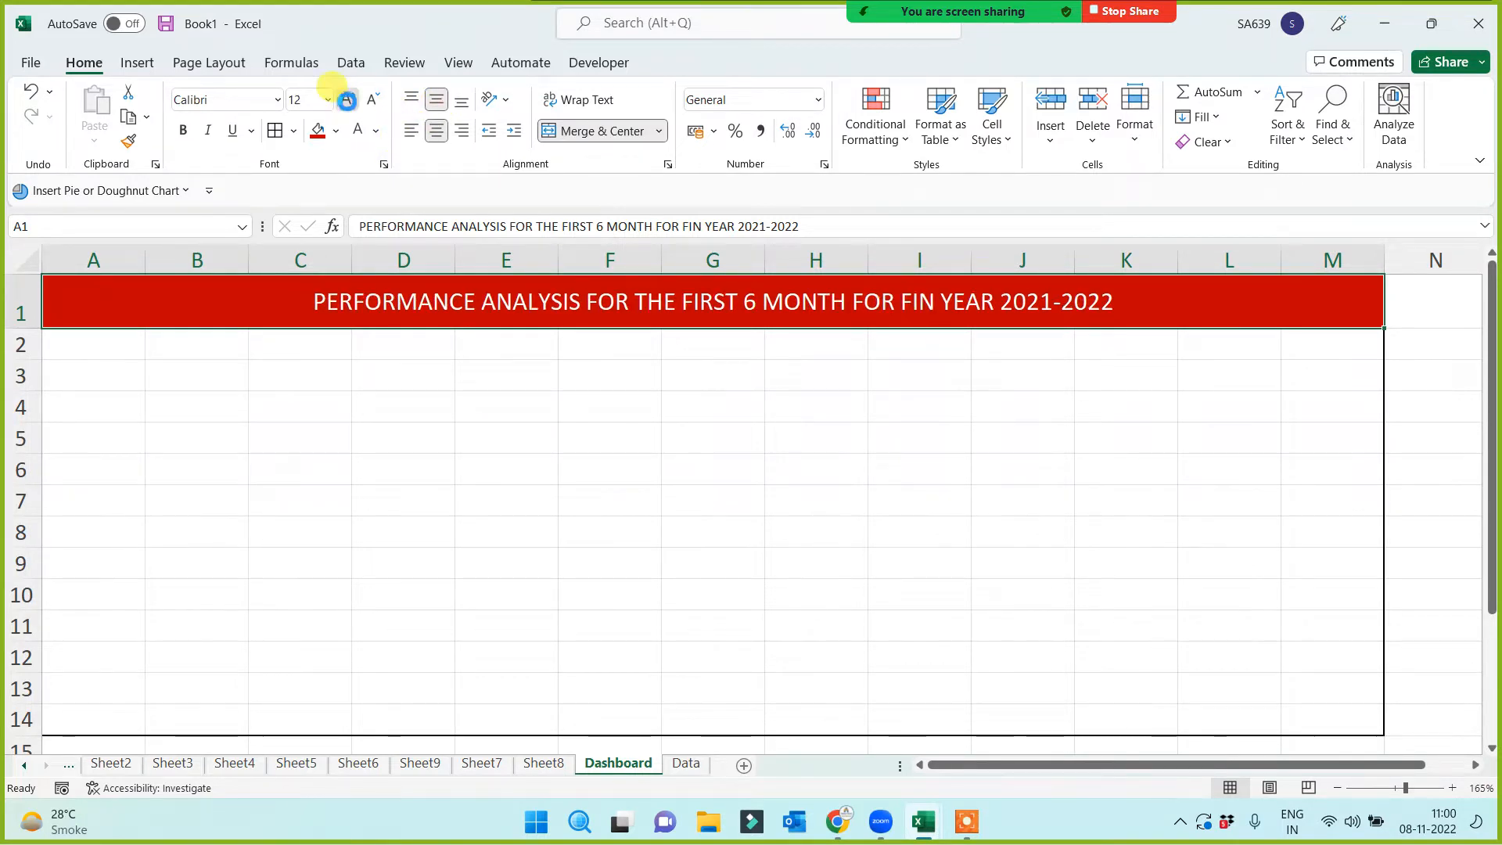
pyautogui.click(347, 99)
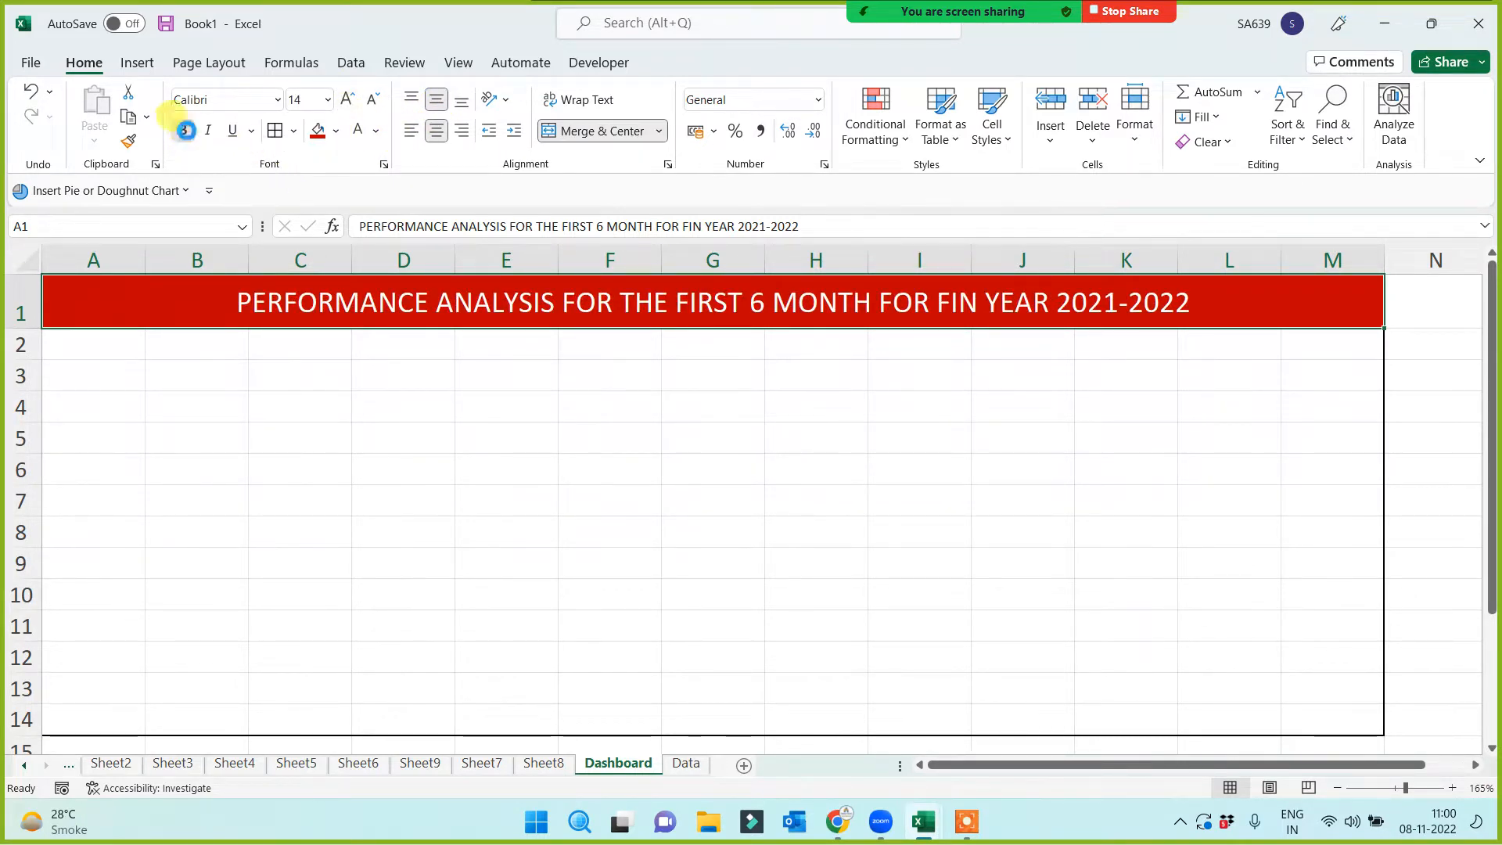
pyautogui.click(185, 130)
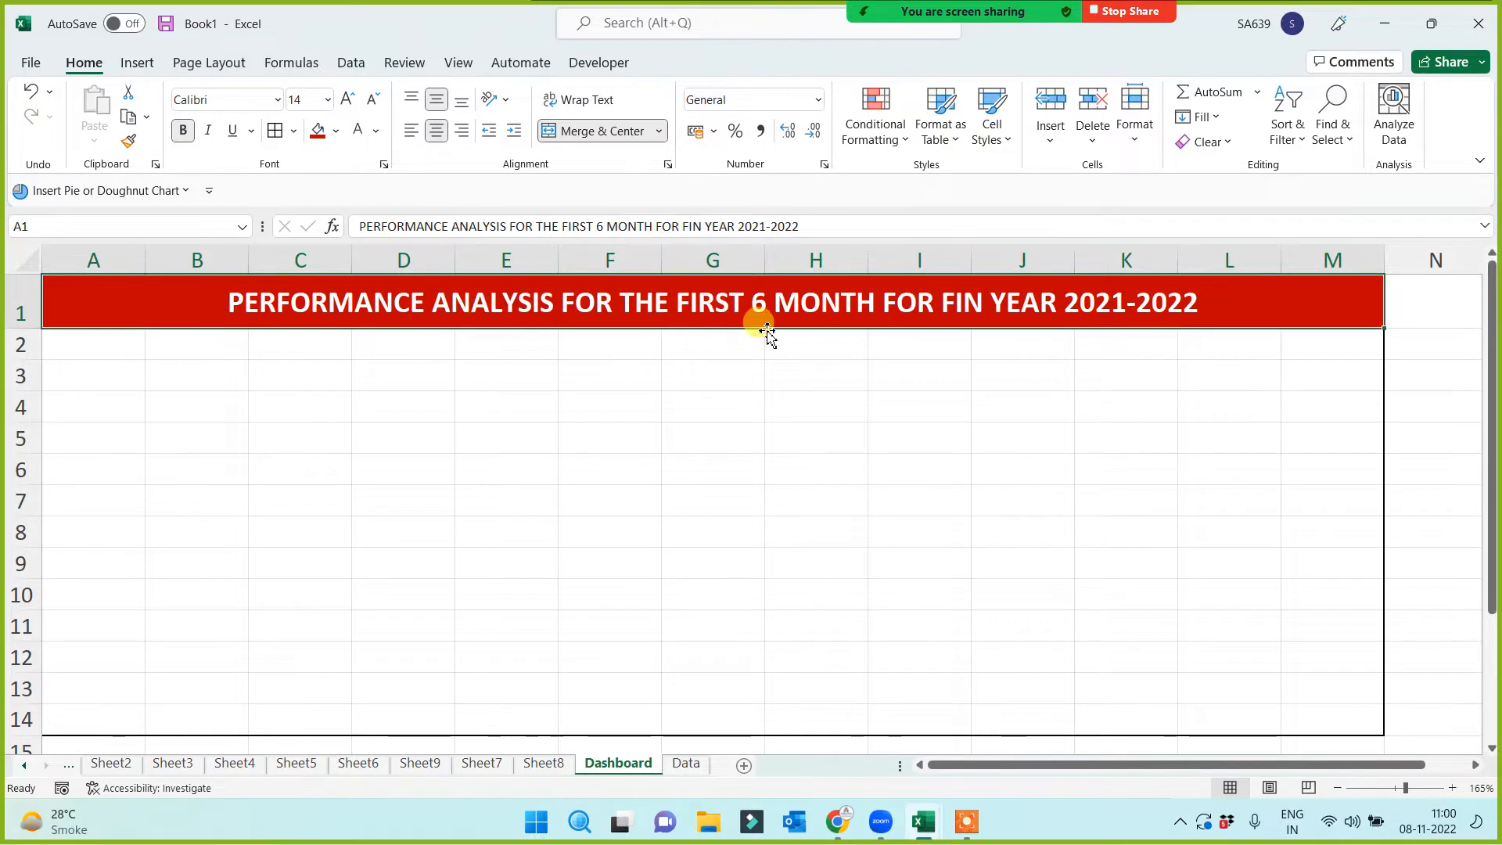
pyautogui.click(538, 434)
pyautogui.click(209, 306)
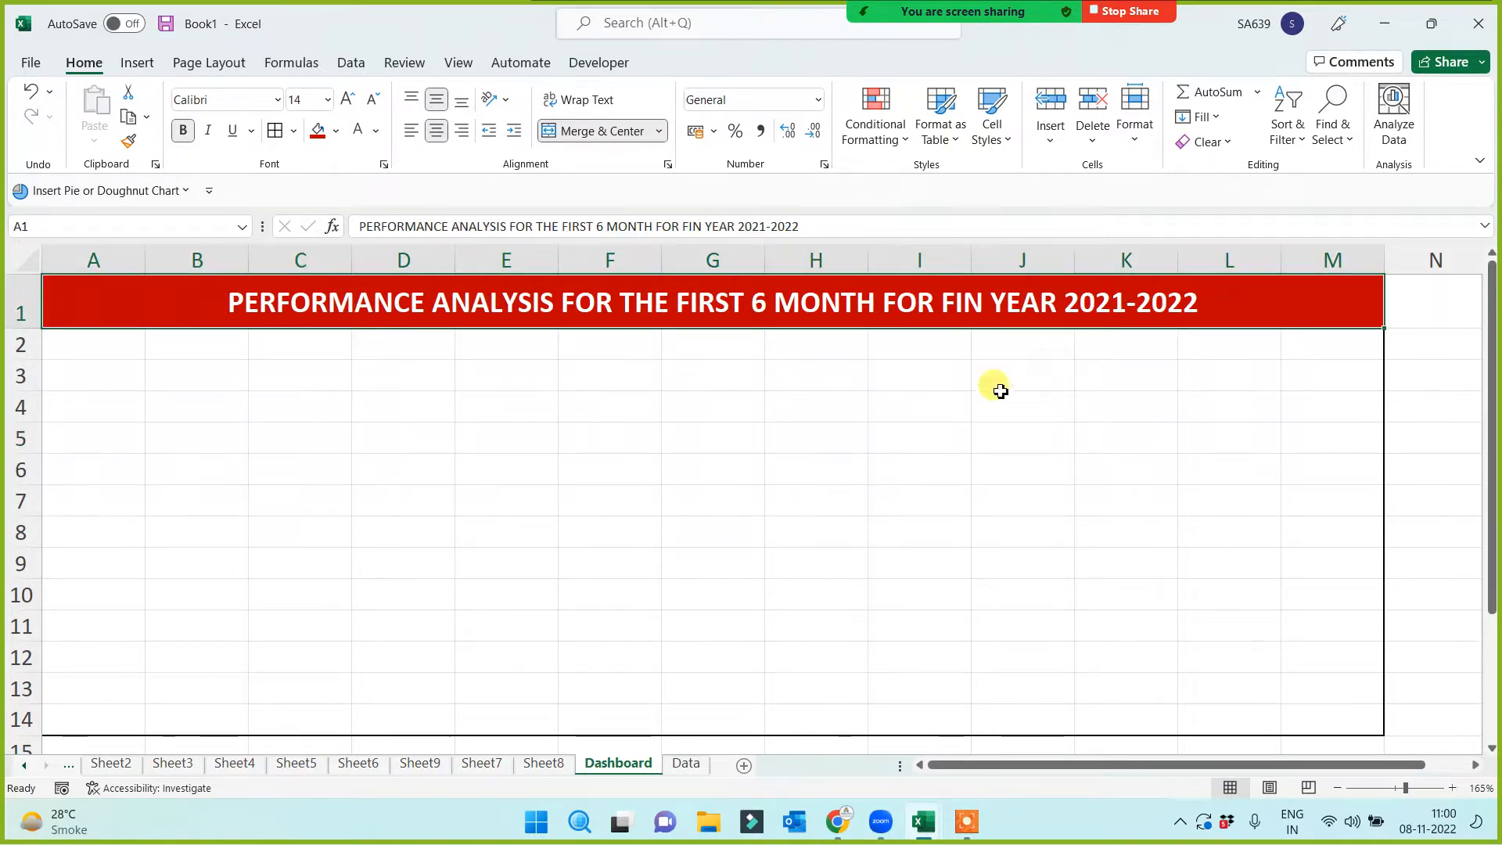
pyautogui.moveTo(121, 342); pyautogui.dragTo(1306, 715)
pyautogui.moveTo(721, 524); pyautogui.dragTo(709, 516)
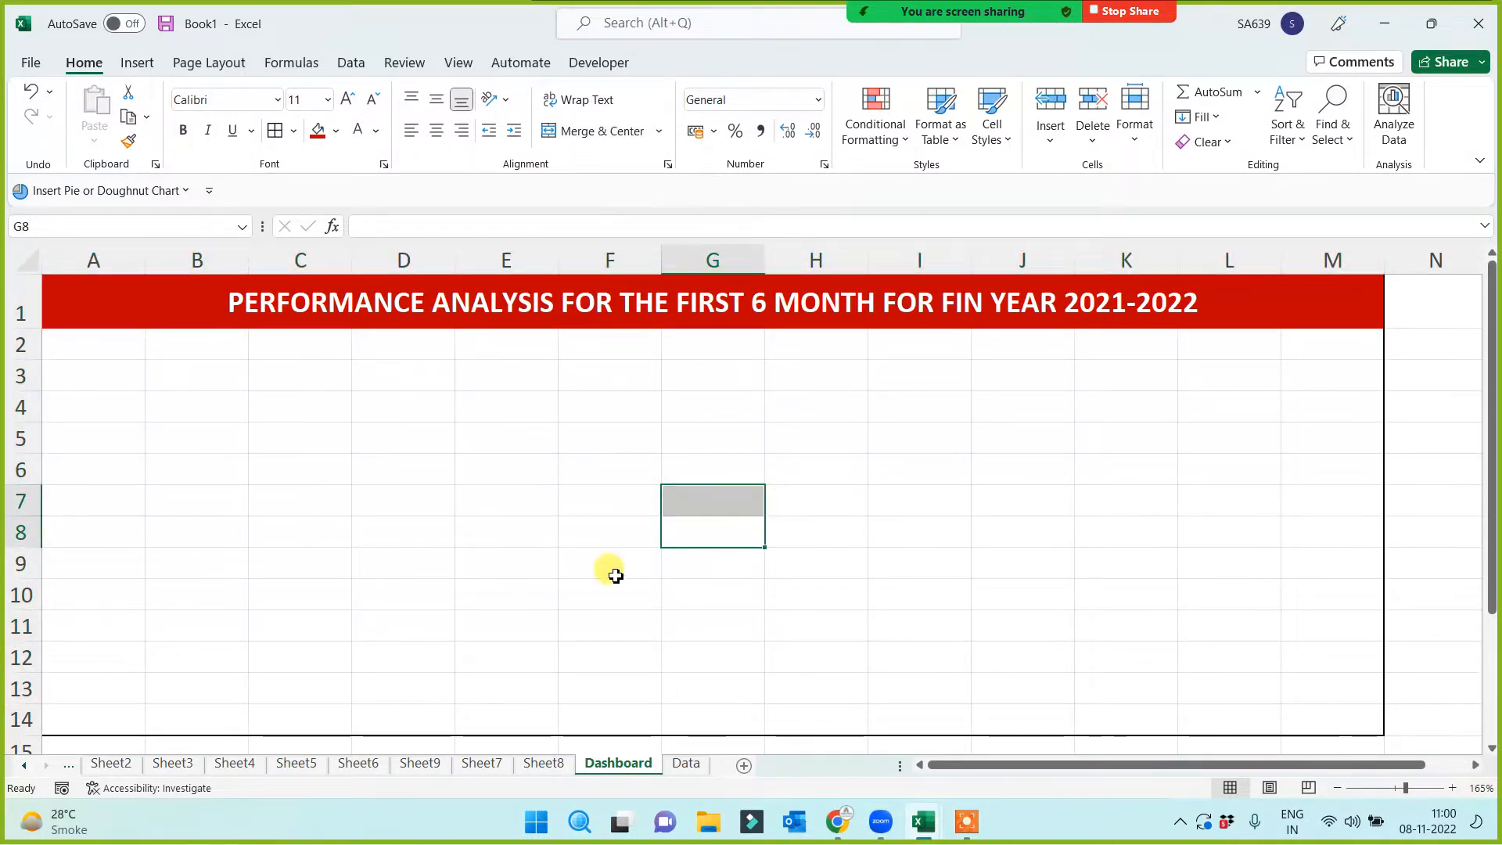
# Fill Dashboard cells B2:I2 yellow beneath the red title band
pyautogui.click(686, 763)
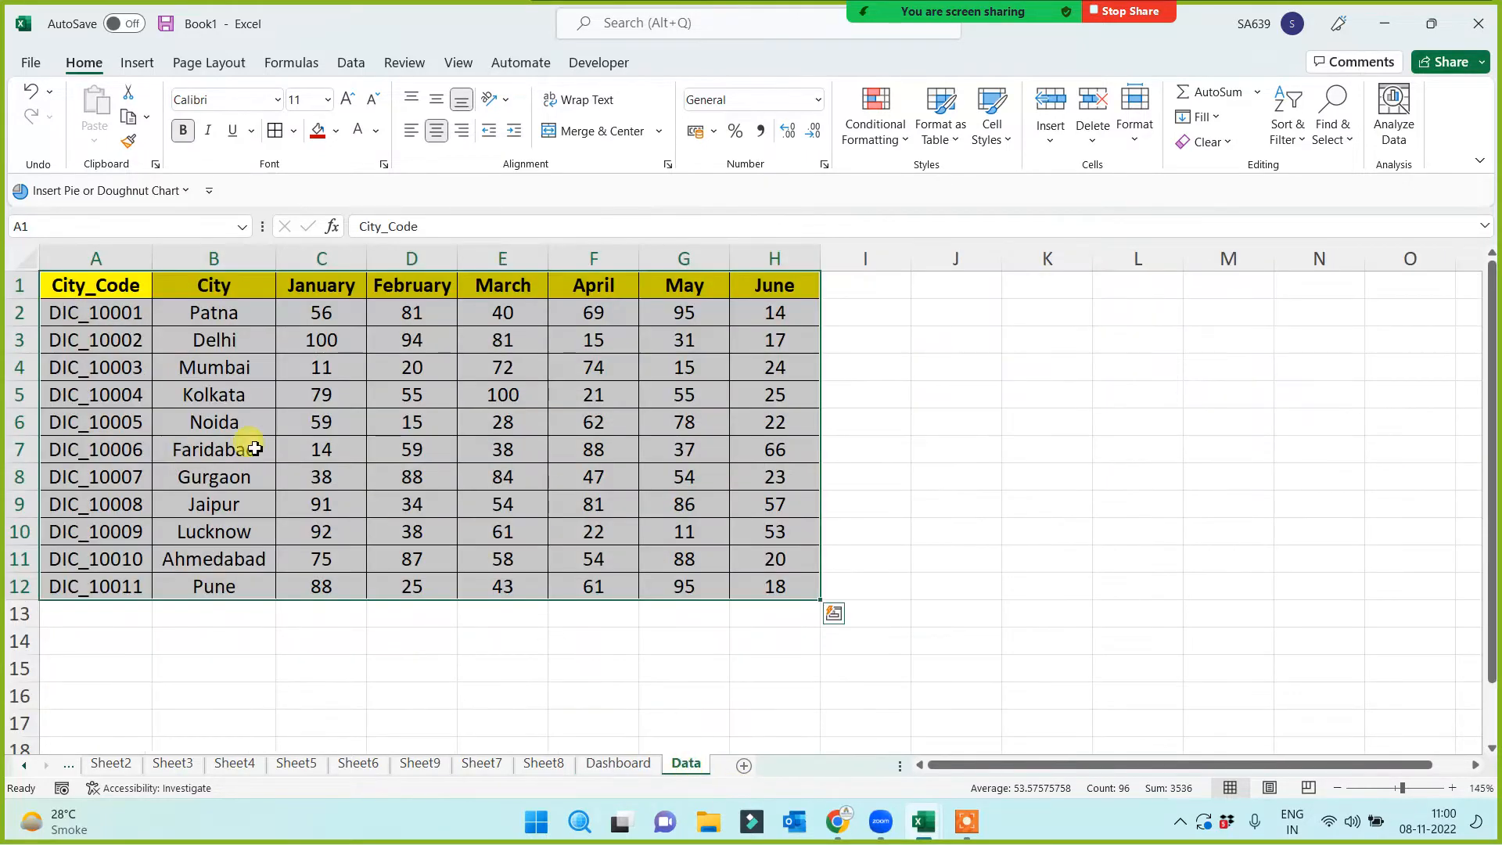
pyautogui.click(618, 764)
pyautogui.click(517, 565)
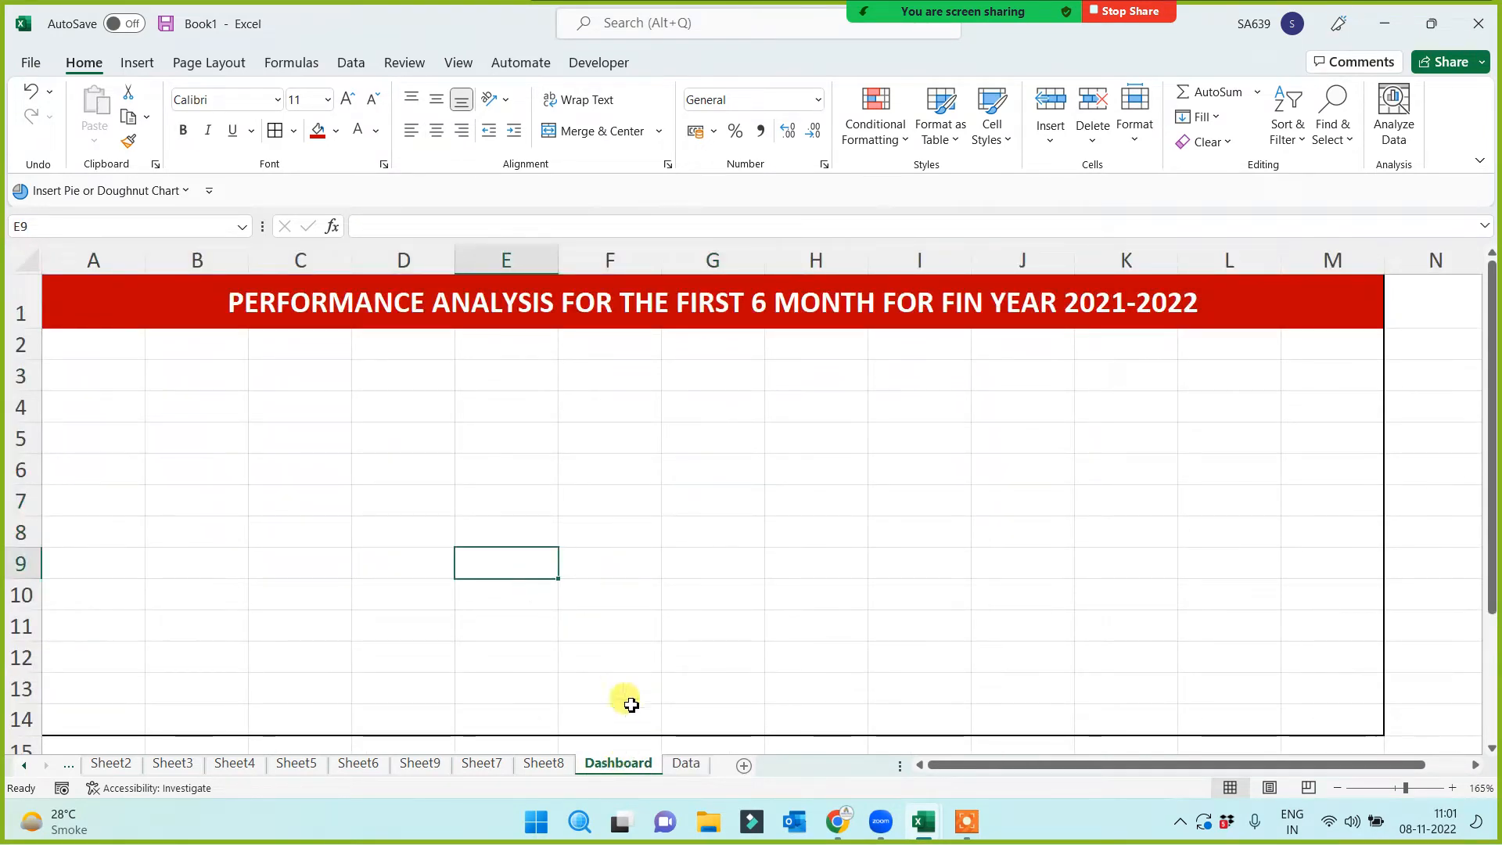
pyautogui.click(686, 763)
pyautogui.click(434, 633)
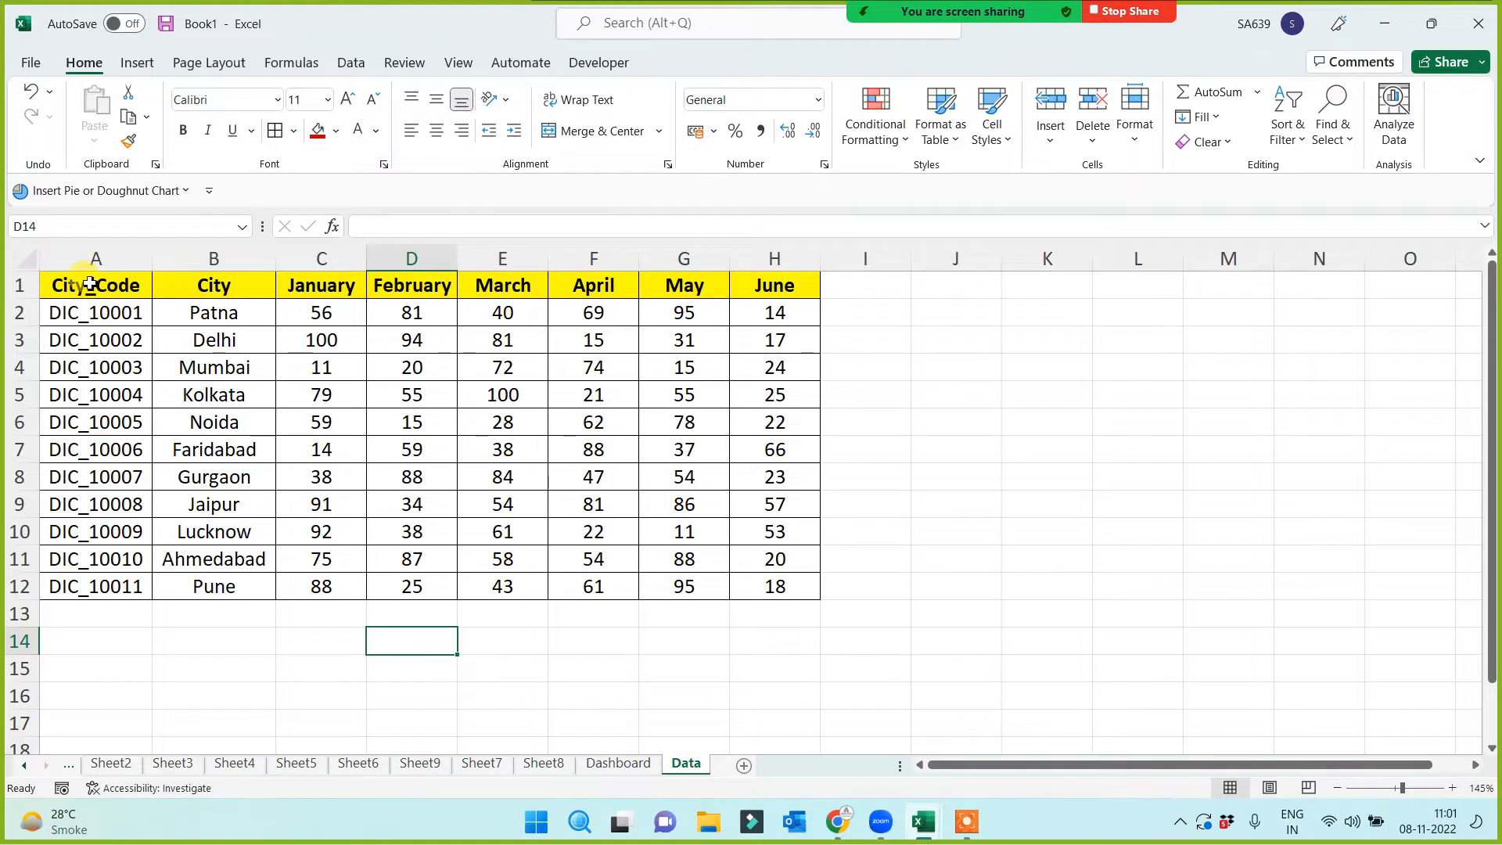
pyautogui.moveTo(90, 284); pyautogui.dragTo(773, 289)
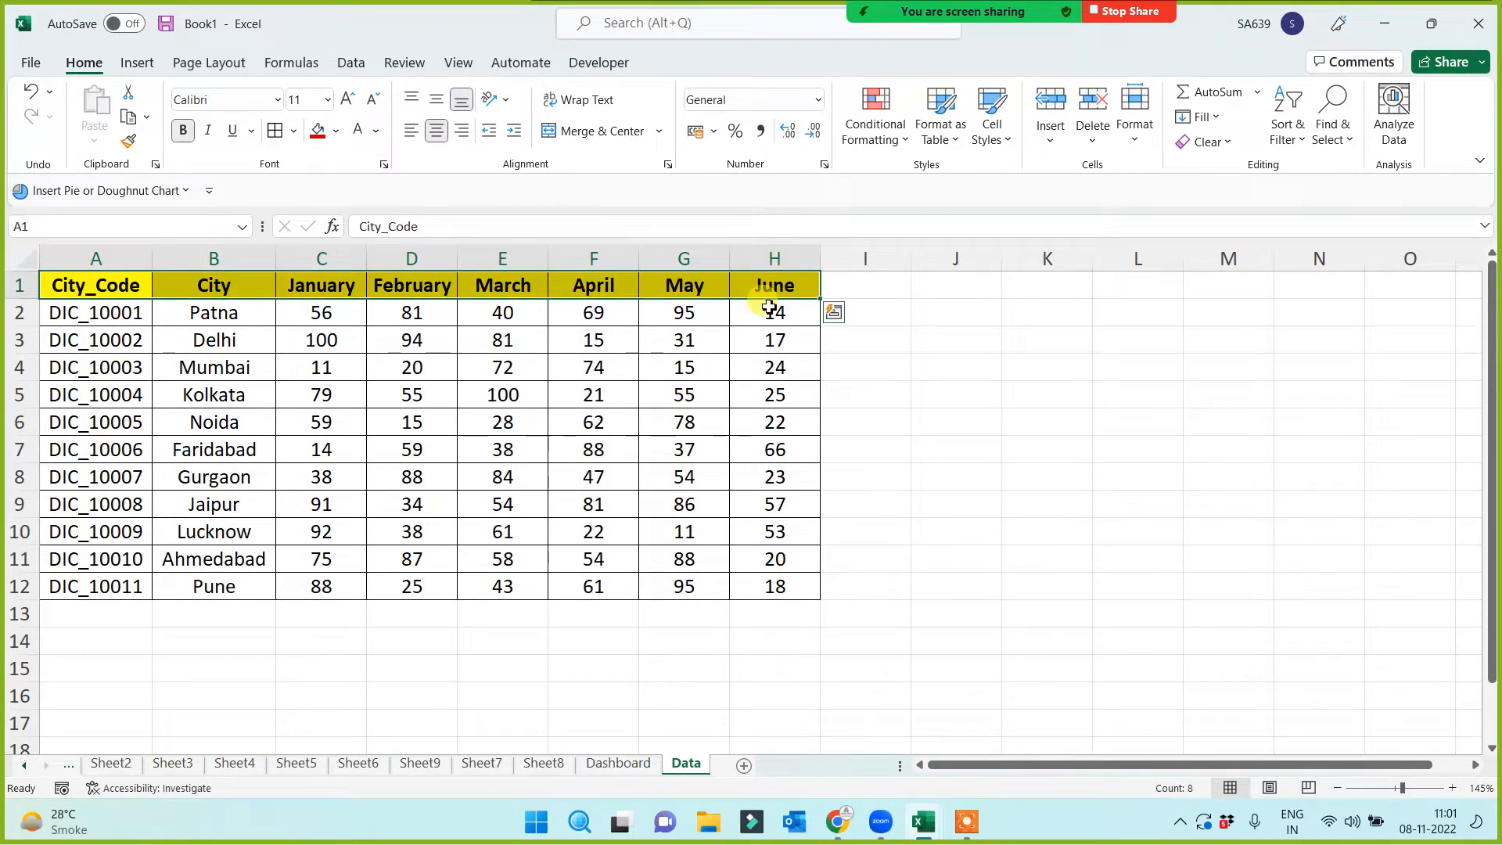
pyautogui.moveTo(105, 285); pyautogui.dragTo(771, 285)
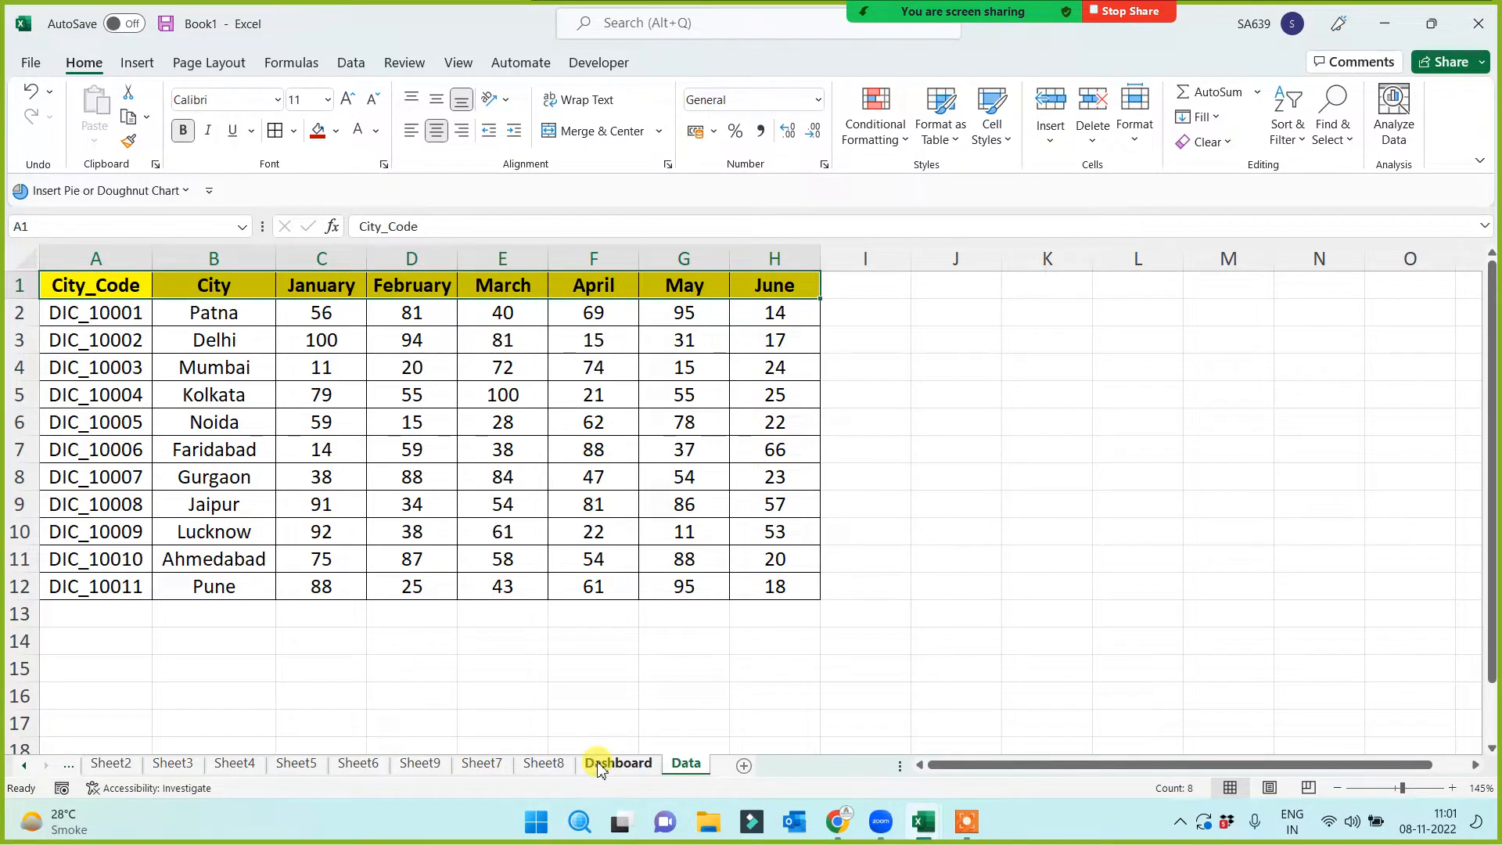
pyautogui.click(600, 769)
pyautogui.moveTo(211, 338); pyautogui.dragTo(899, 345)
pyautogui.click(337, 131)
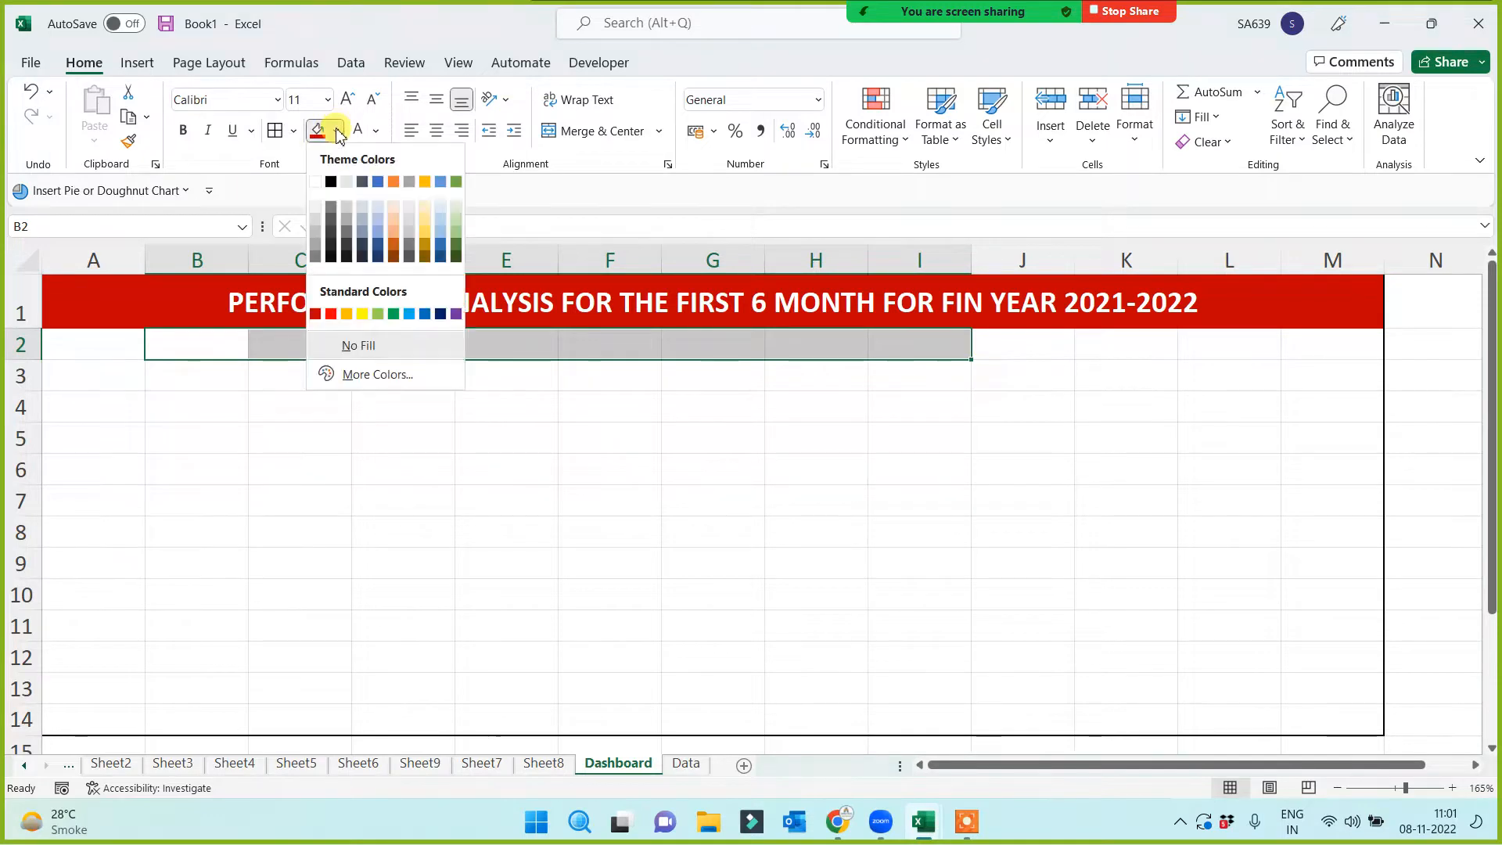
pyautogui.click(362, 314)
pyautogui.click(385, 441)
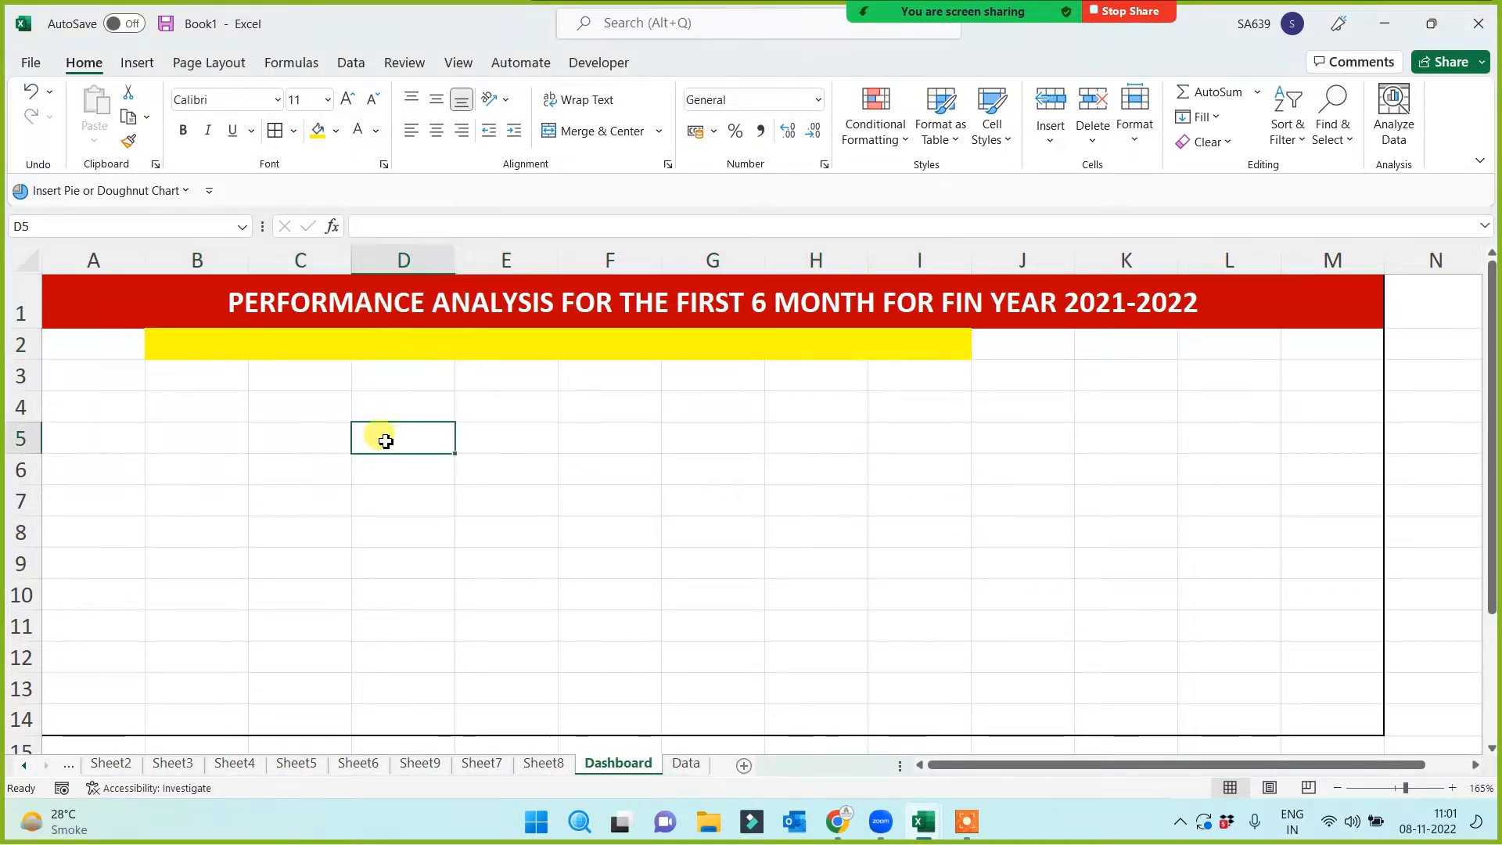
# Copy the Data sheet's header row A1:H1 into Dashboard B2 and widen column B for City_Code
pyautogui.click(687, 763)
pyautogui.hotkey('ctrl', 'c')
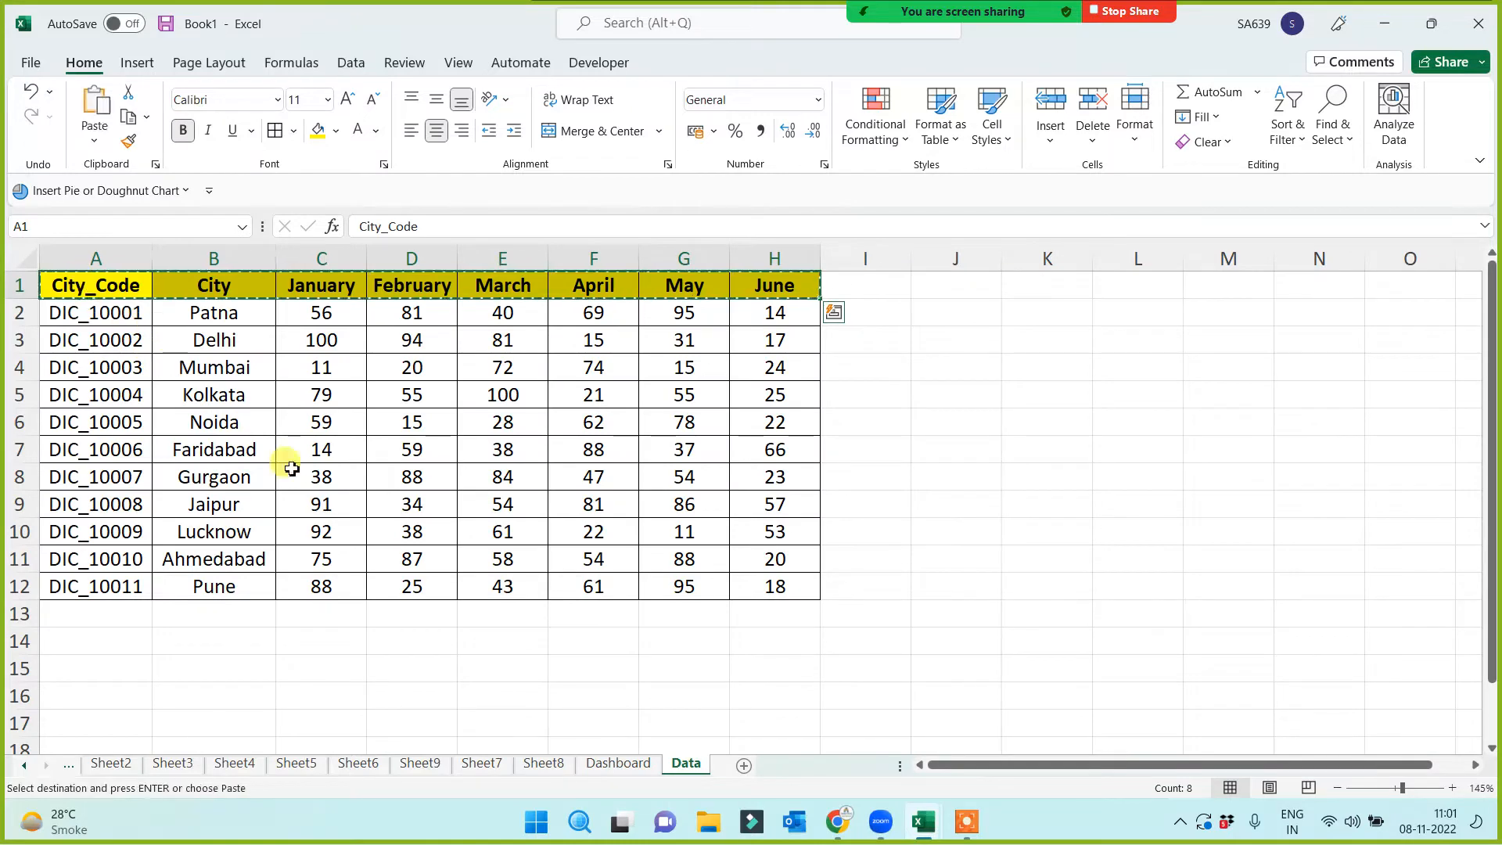
pyautogui.click(614, 763)
pyautogui.click(213, 353)
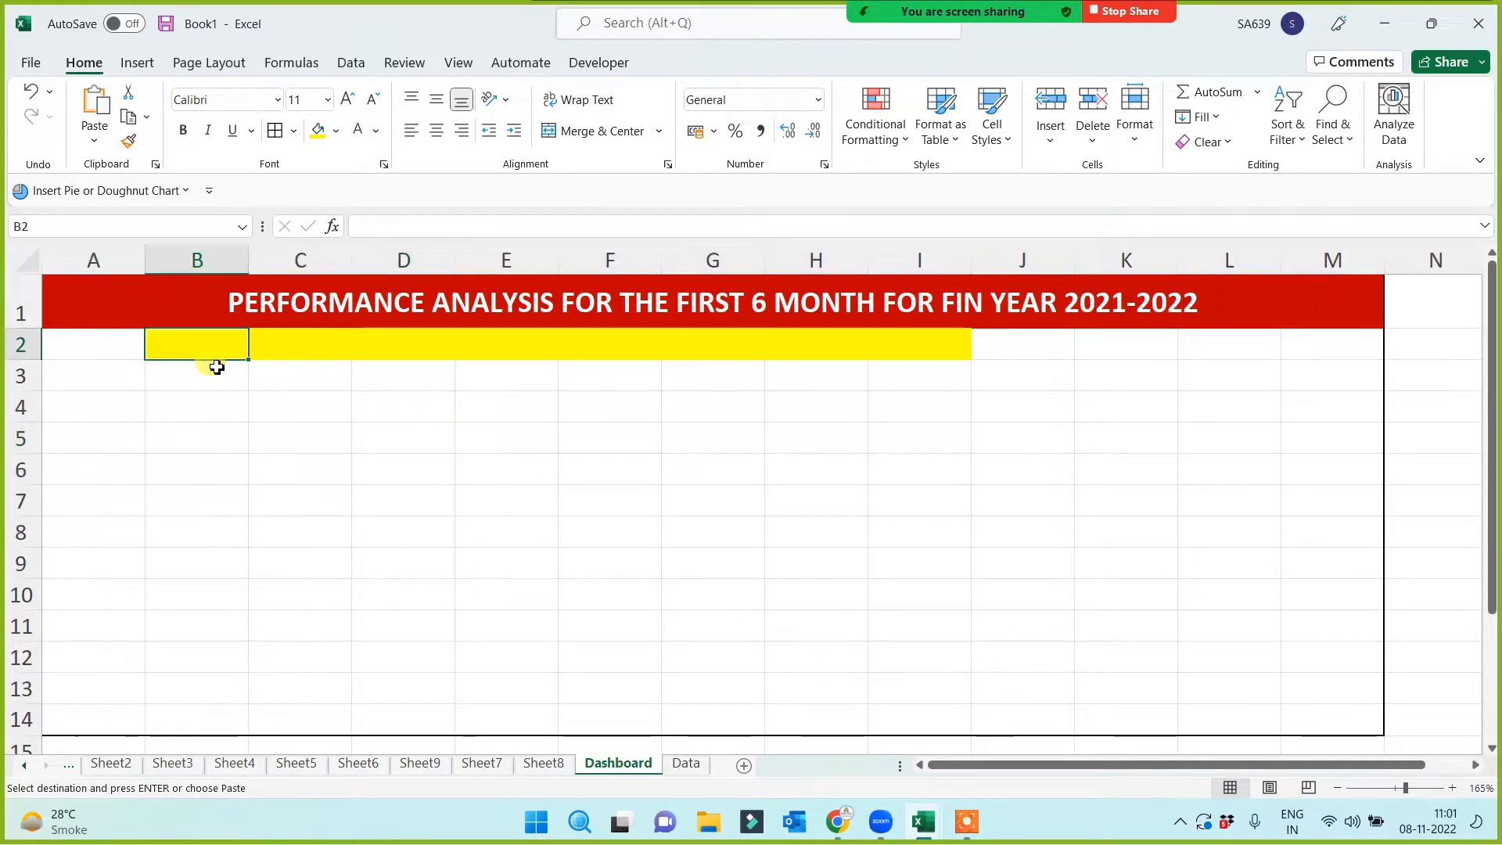
pyautogui.hotkey('ctrl', 'v')
pyautogui.click(365, 524)
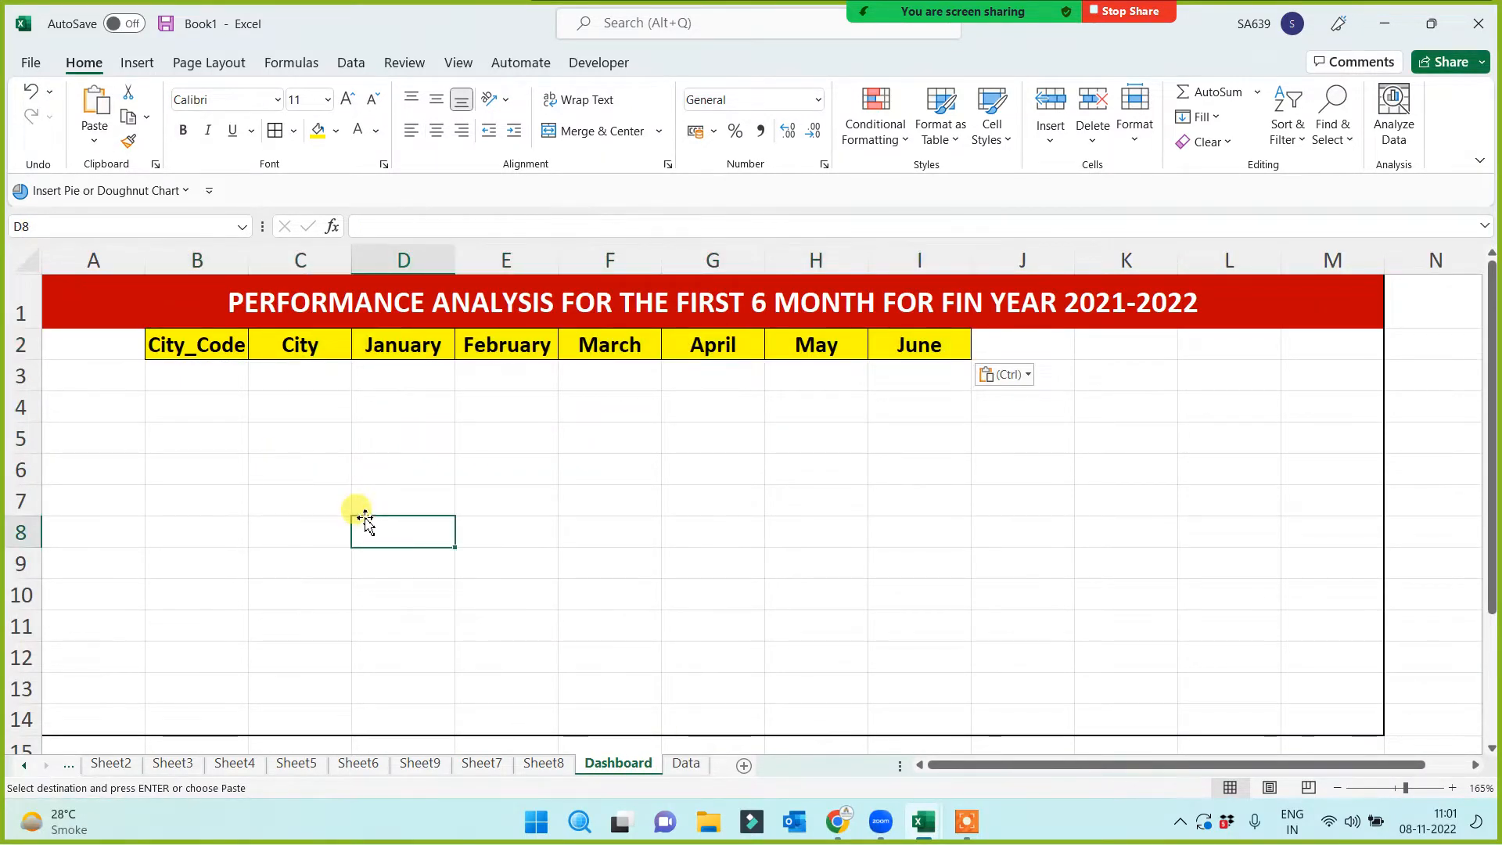
pyautogui.moveTo(247, 252); pyautogui.dragTo(265, 252)
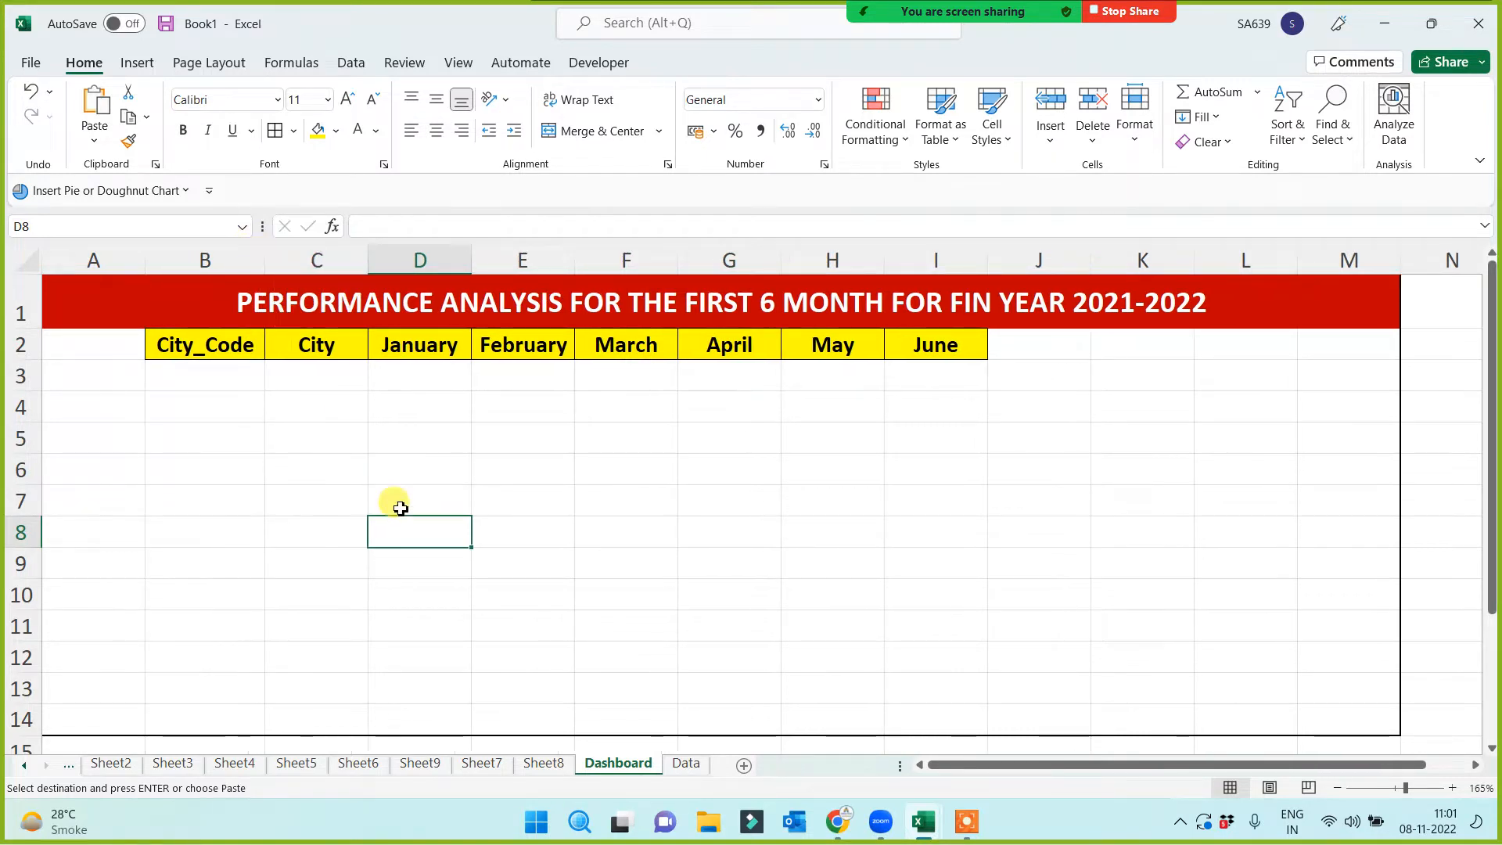
pyautogui.click(402, 510)
pyautogui.click(636, 511)
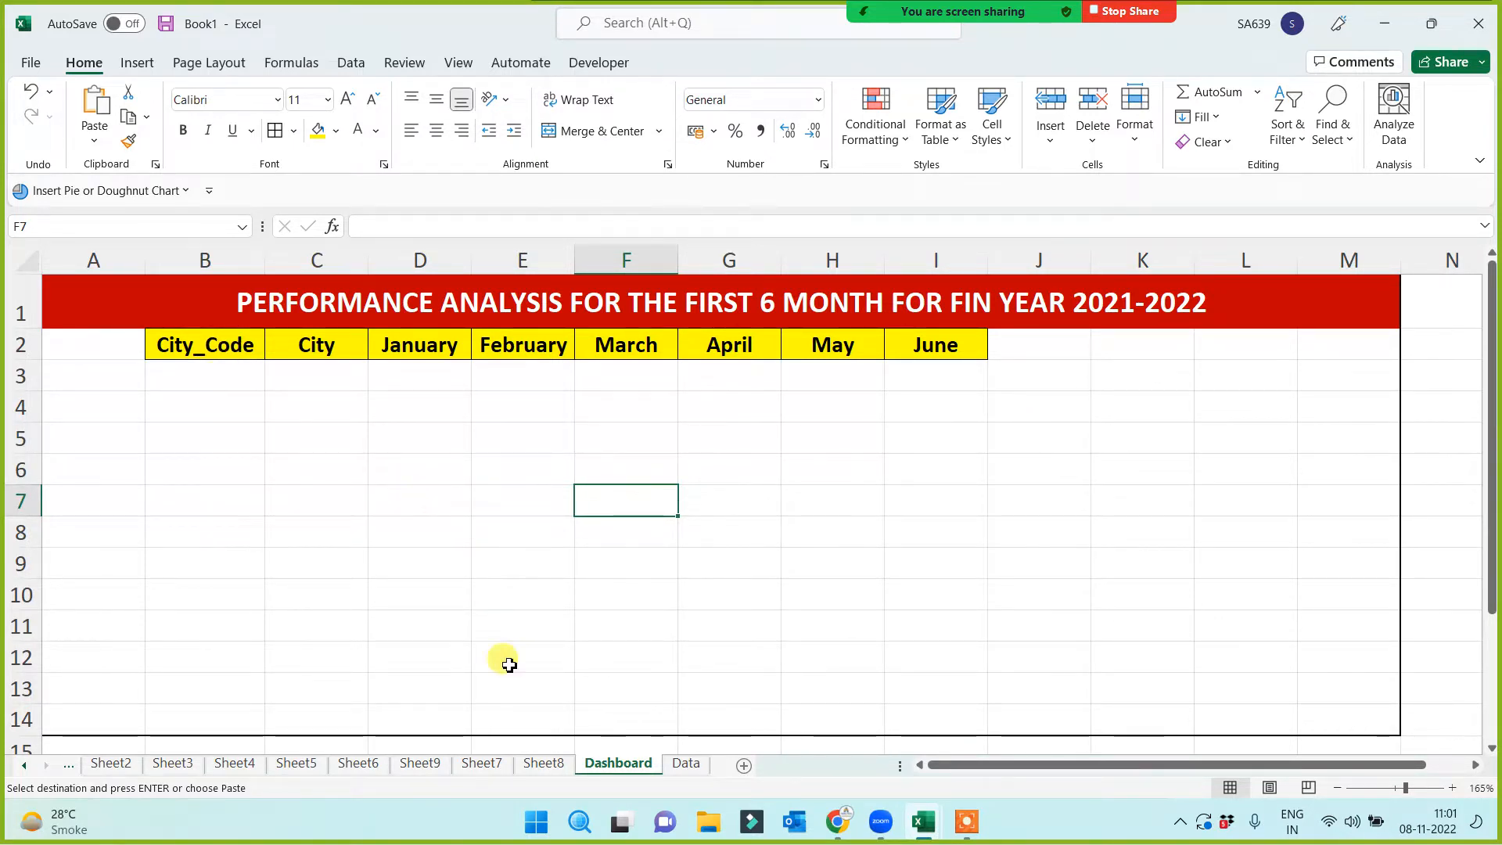
# Change the Data sheet's B1 header from City to City_Name, then return to the Dashboard
pyautogui.click(688, 765)
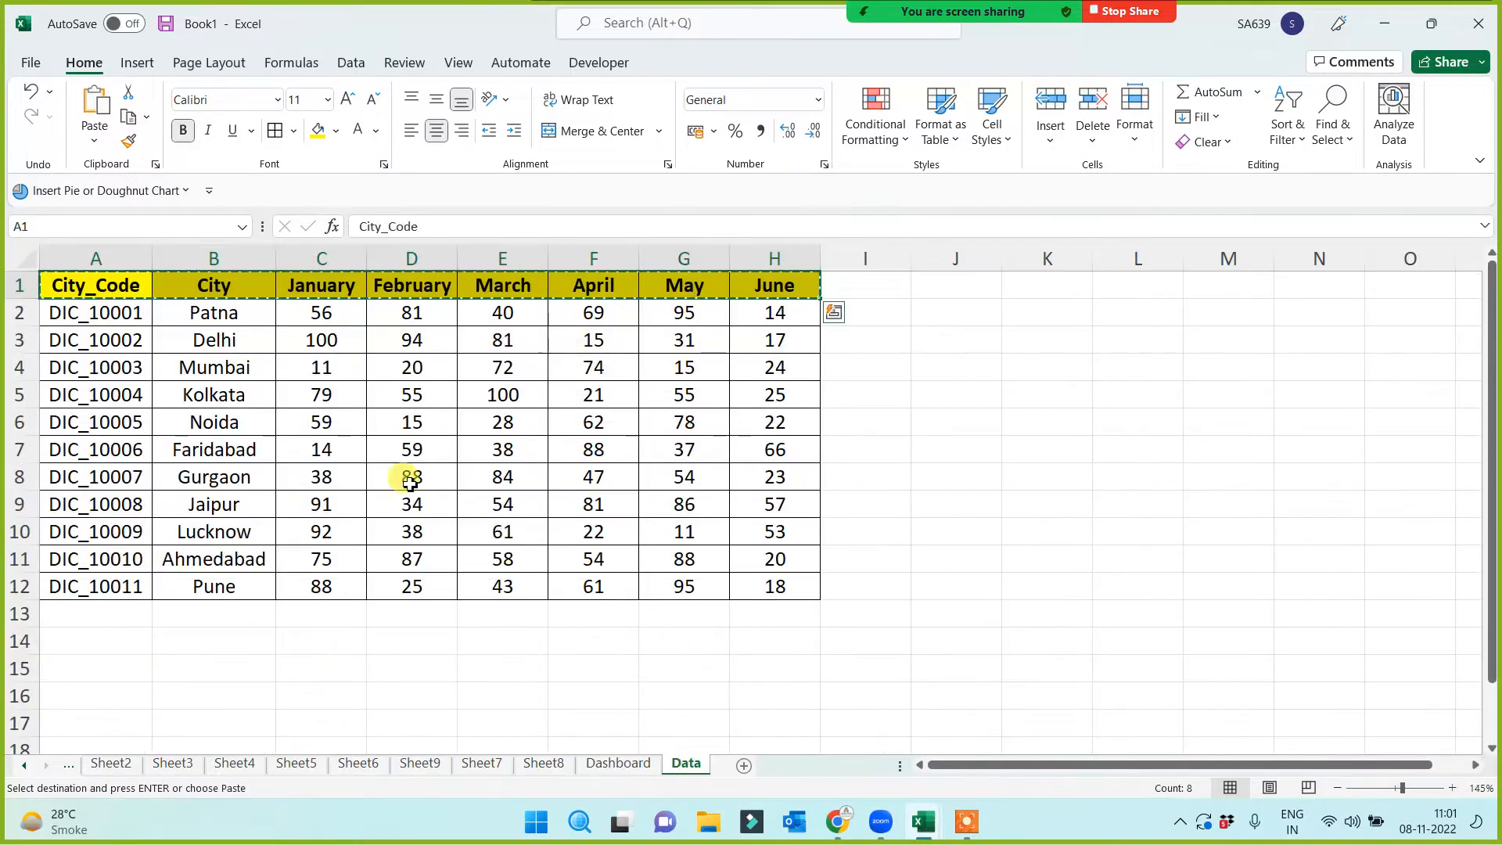
pyautogui.press('Escape')
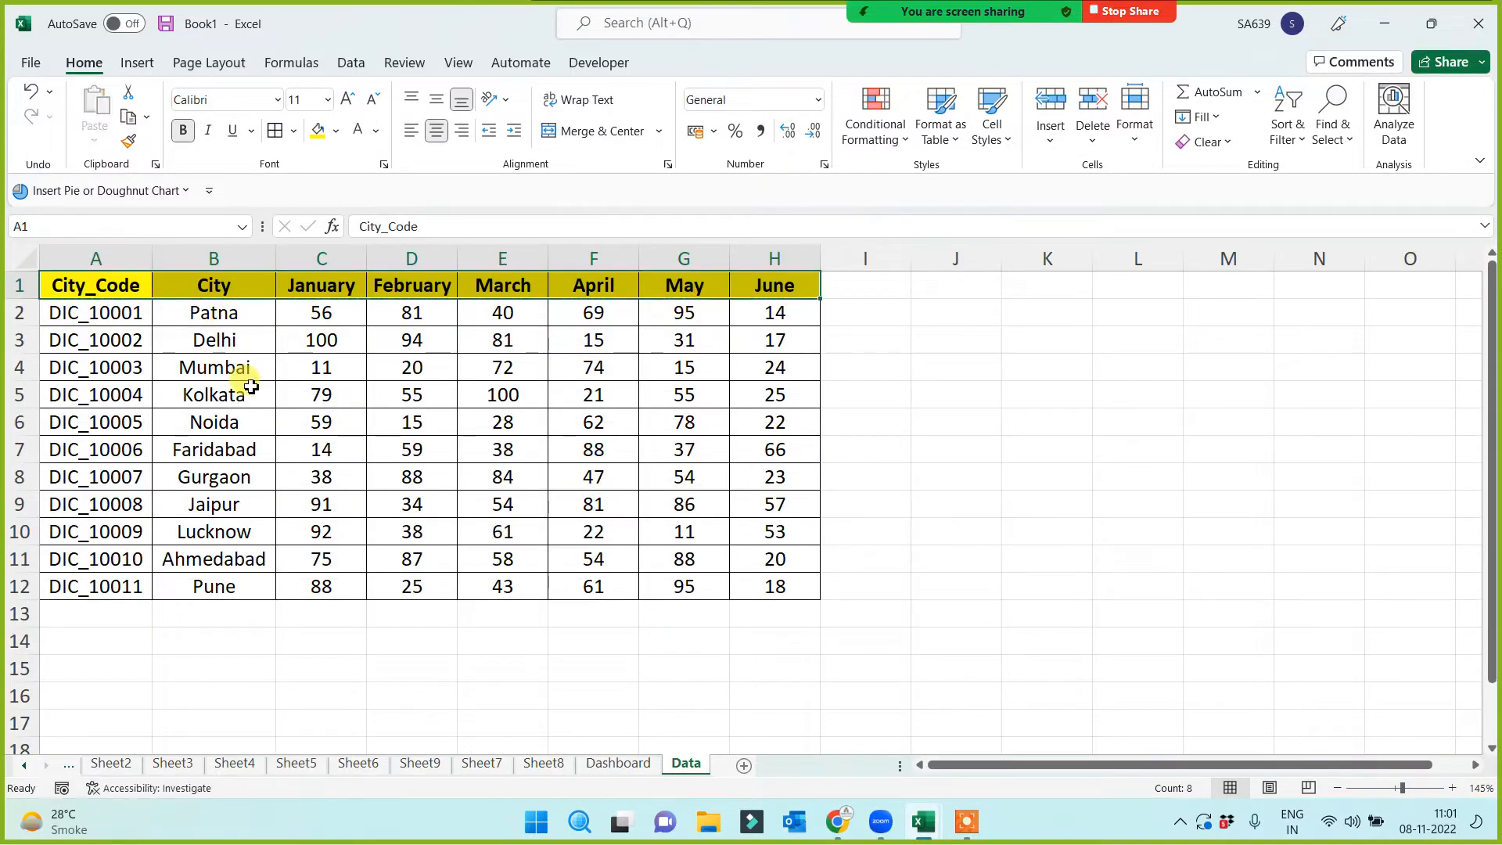
pyautogui.click(223, 289)
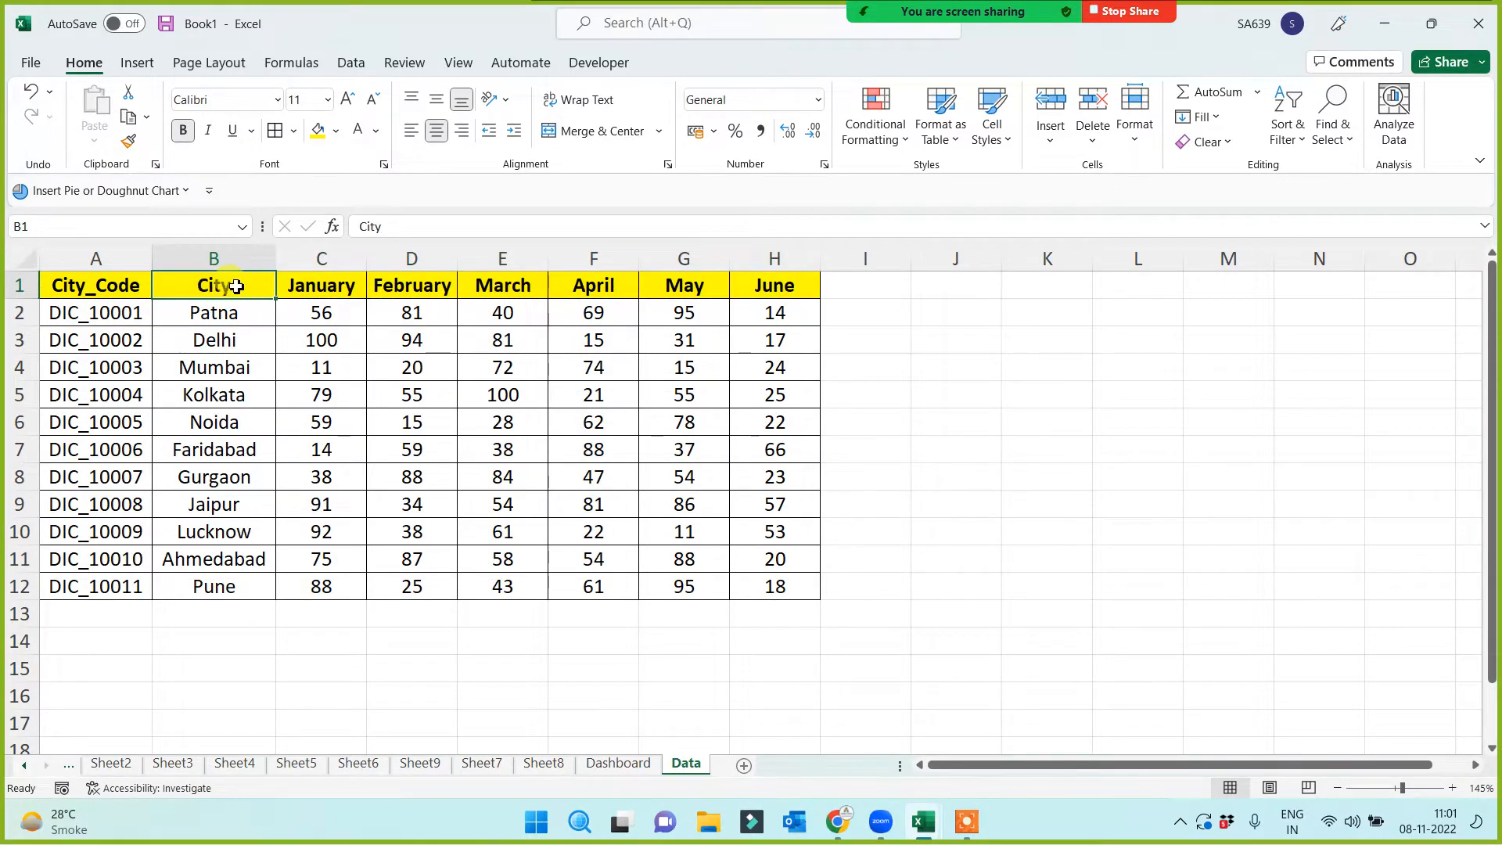
pyautogui.doubleClick(237, 286)
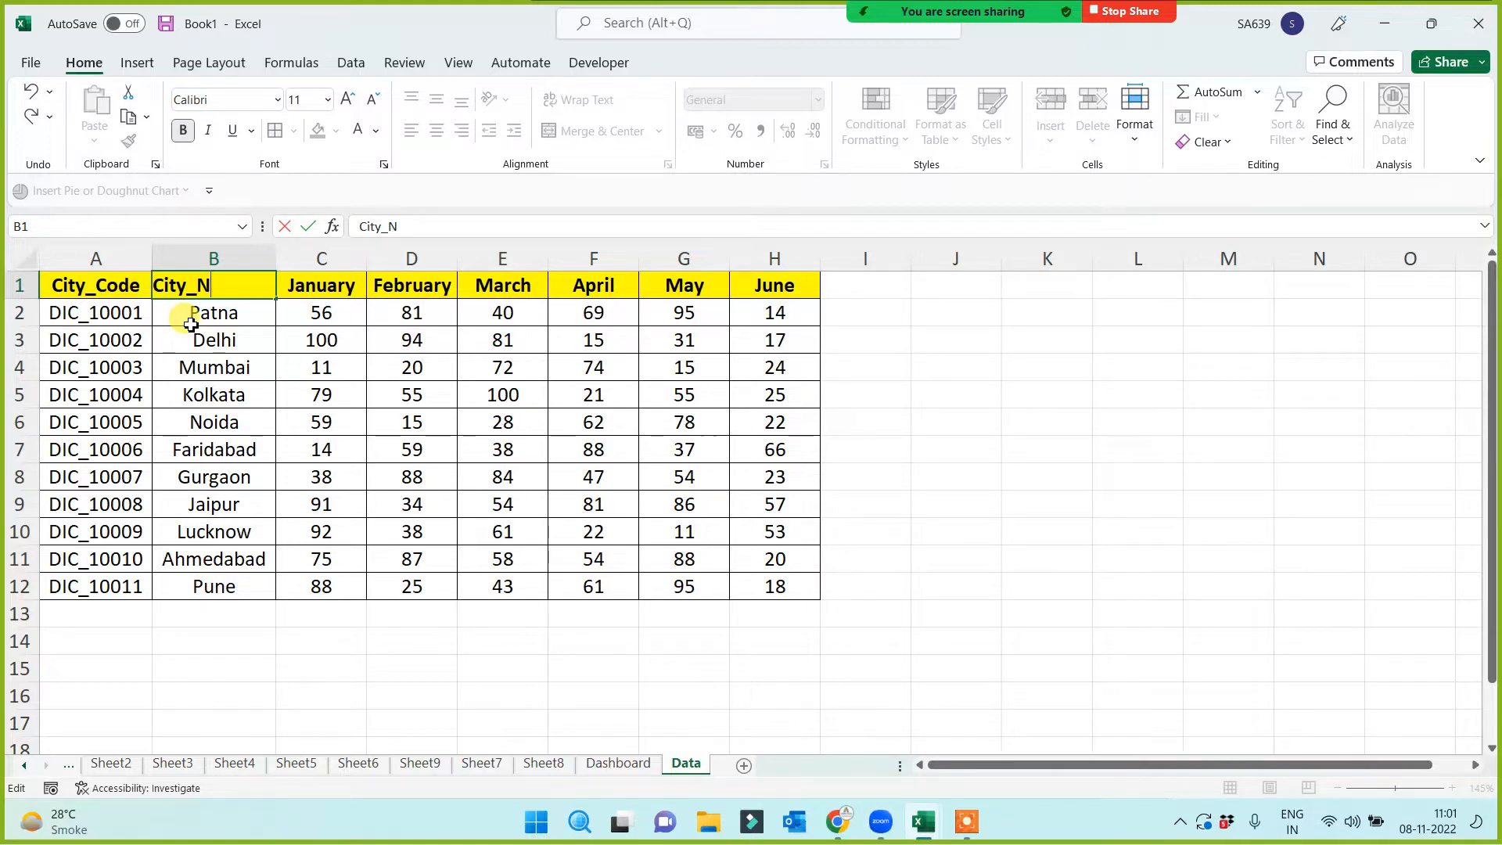
pyautogui.click(219, 442)
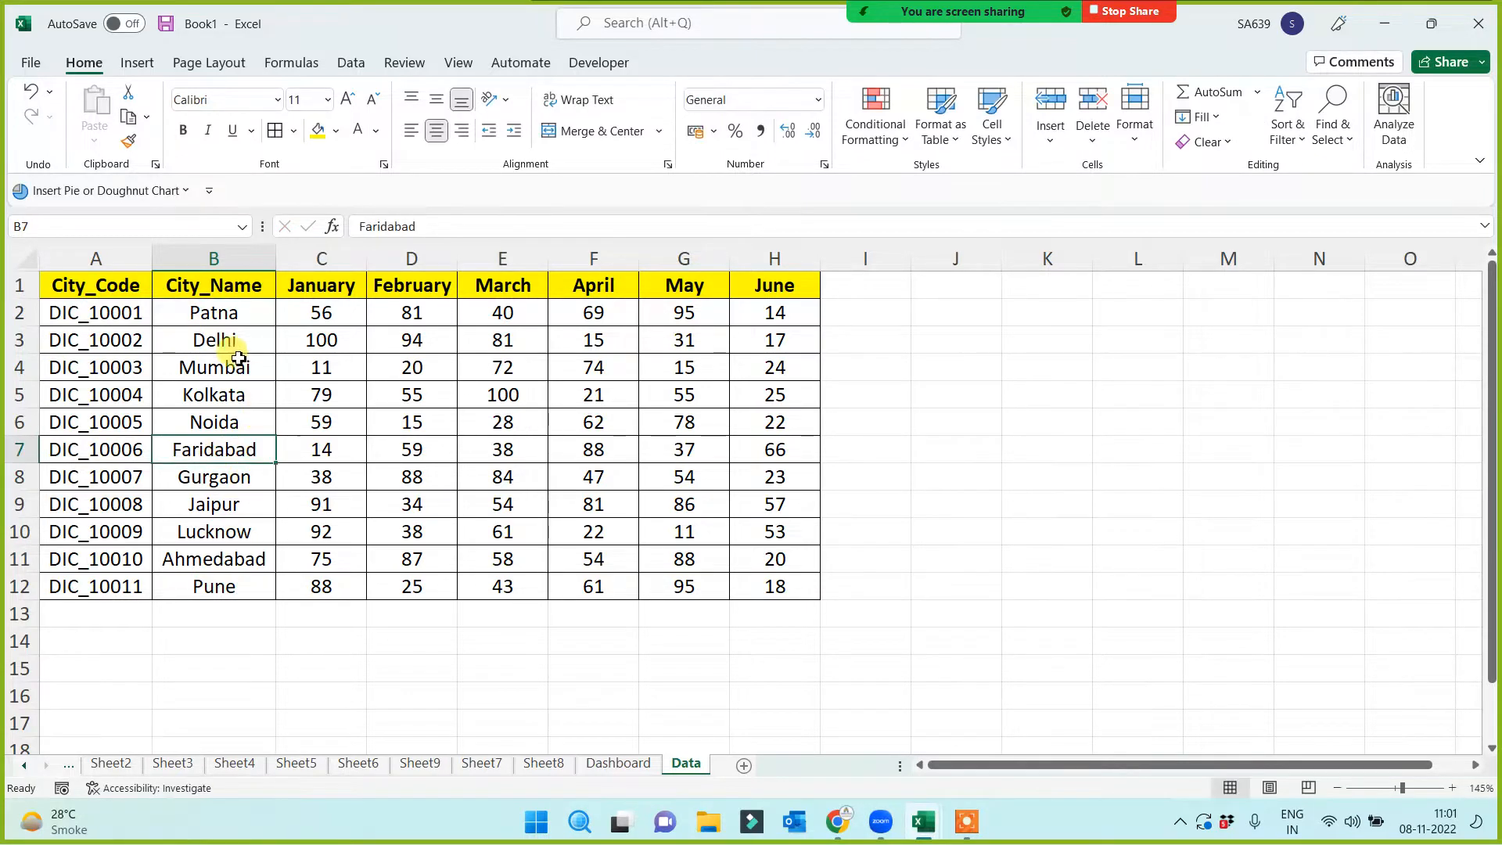
pyautogui.moveTo(235, 294); pyautogui.dragTo(210, 585)
pyautogui.click(209, 284)
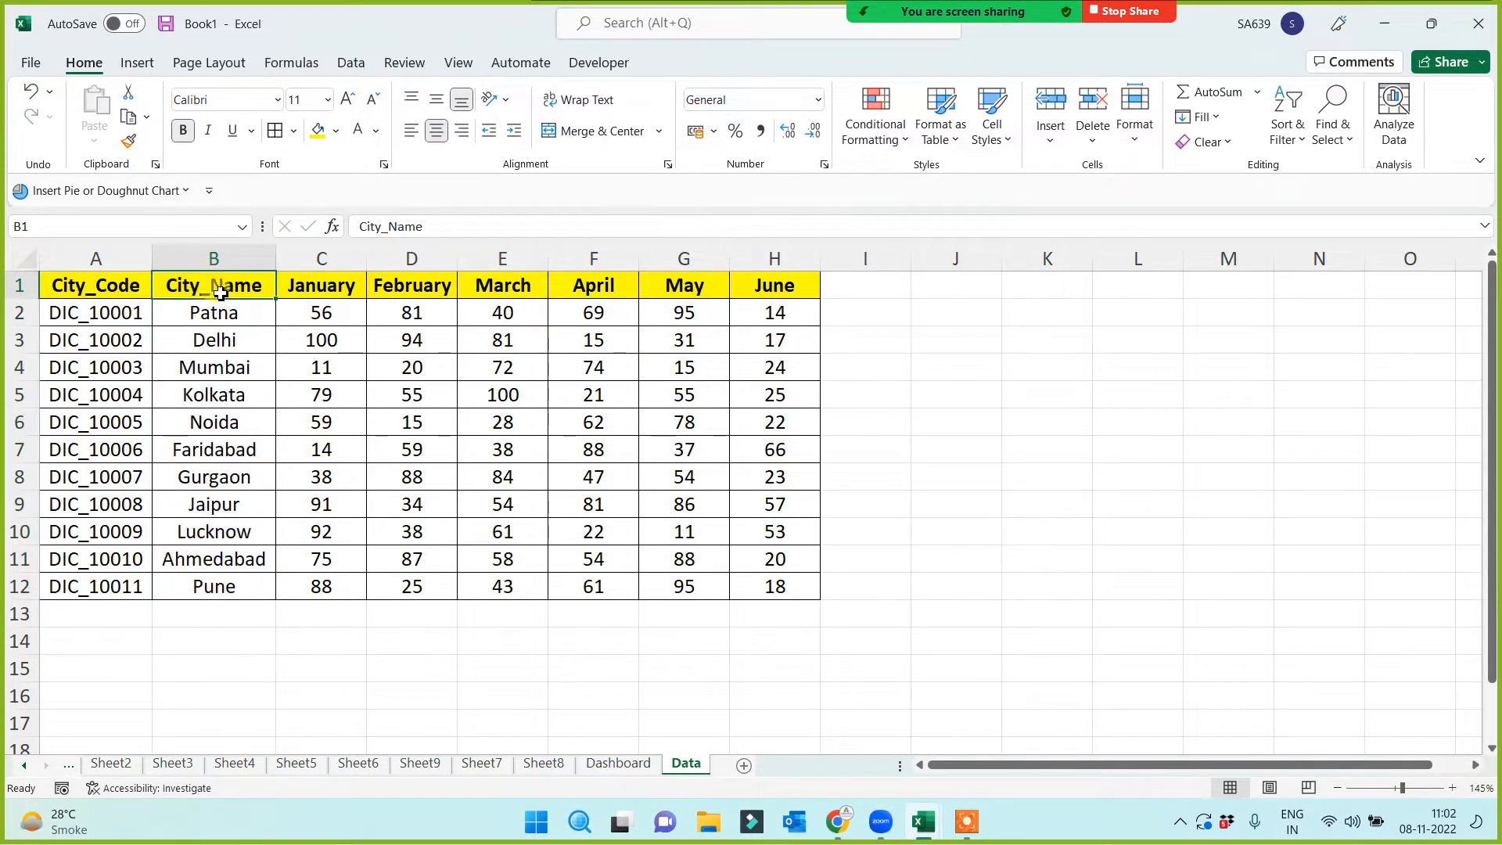
pyautogui.click(618, 764)
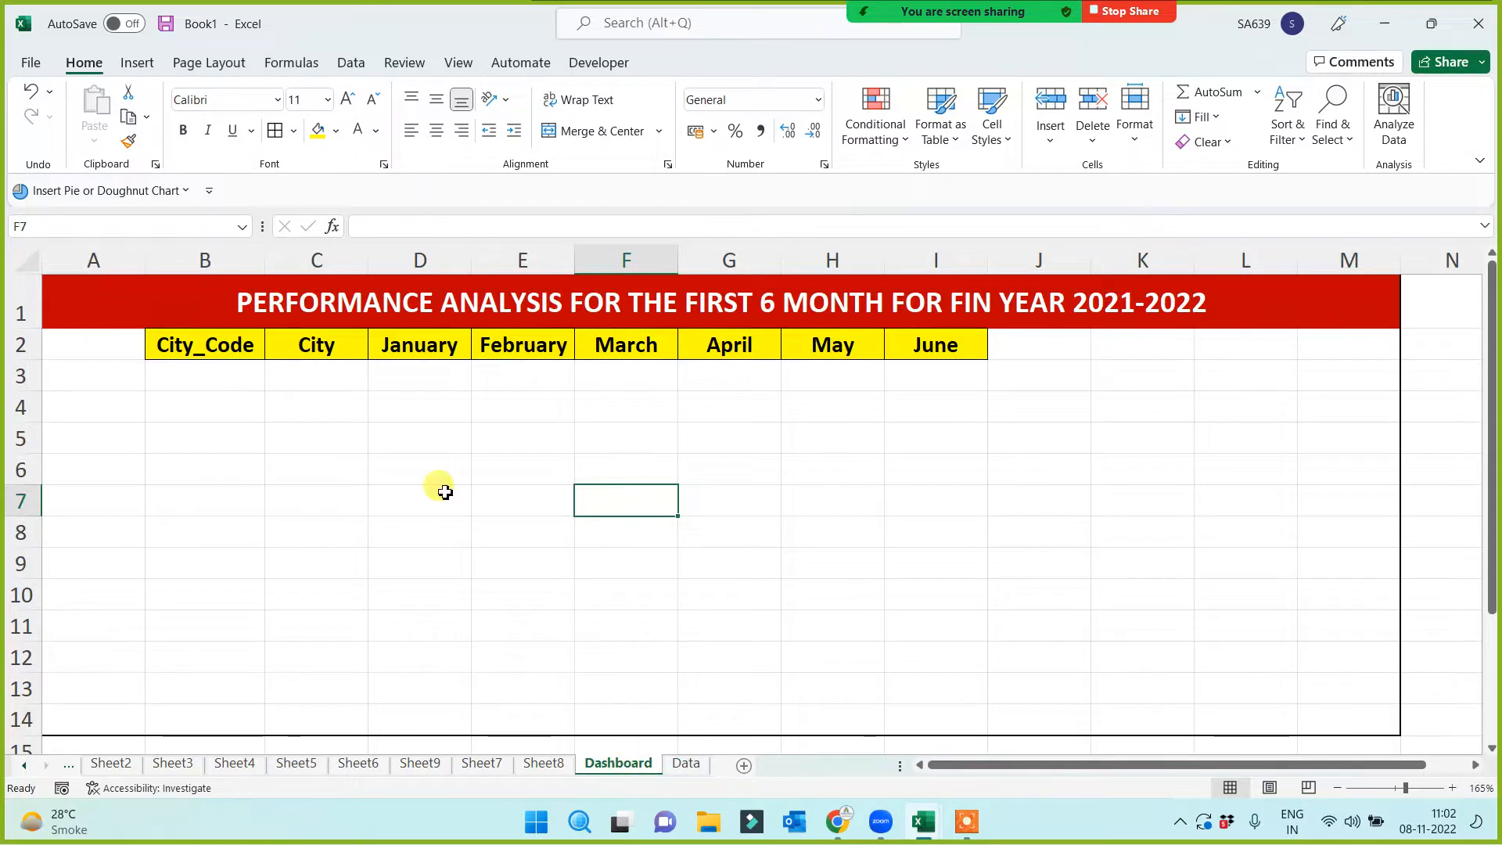
# Clear the pasted headers in B2:I2 and link B2 to Data!A1 with a formula
pyautogui.click(331, 349)
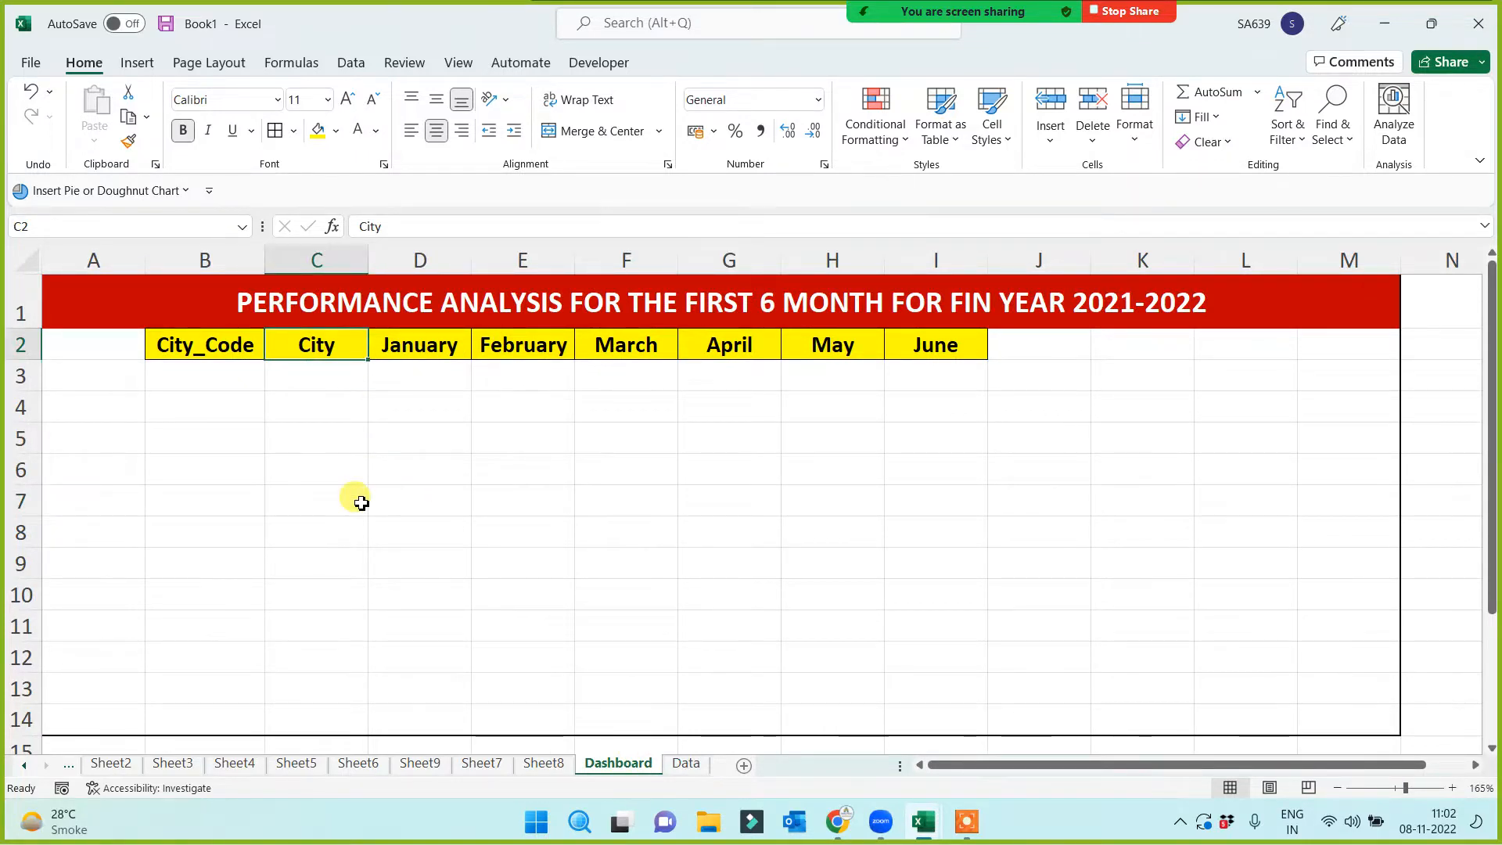
pyautogui.moveTo(191, 344); pyautogui.dragTo(900, 356)
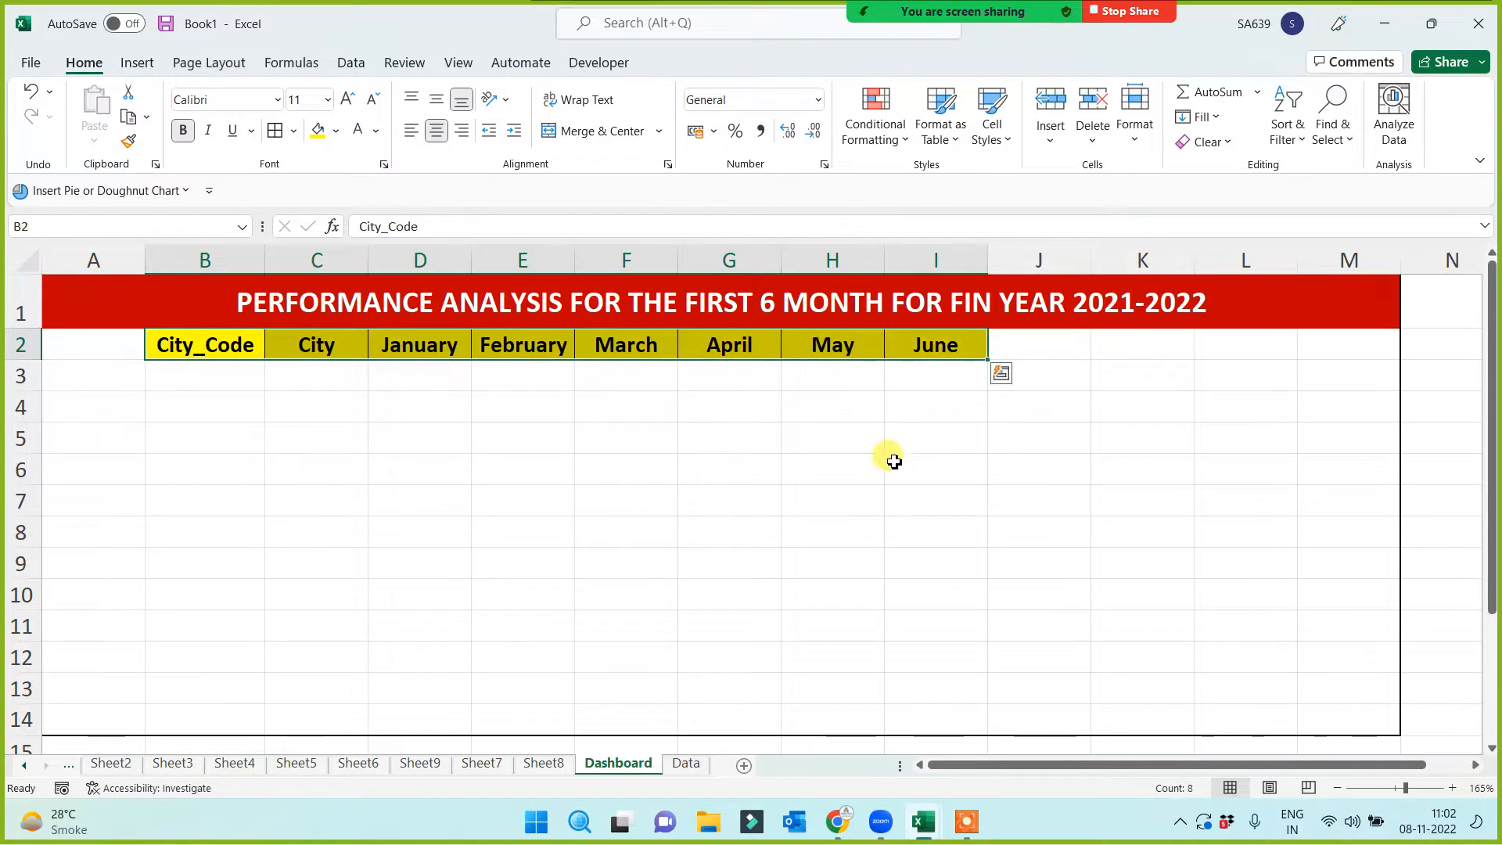
pyautogui.press('Delete')
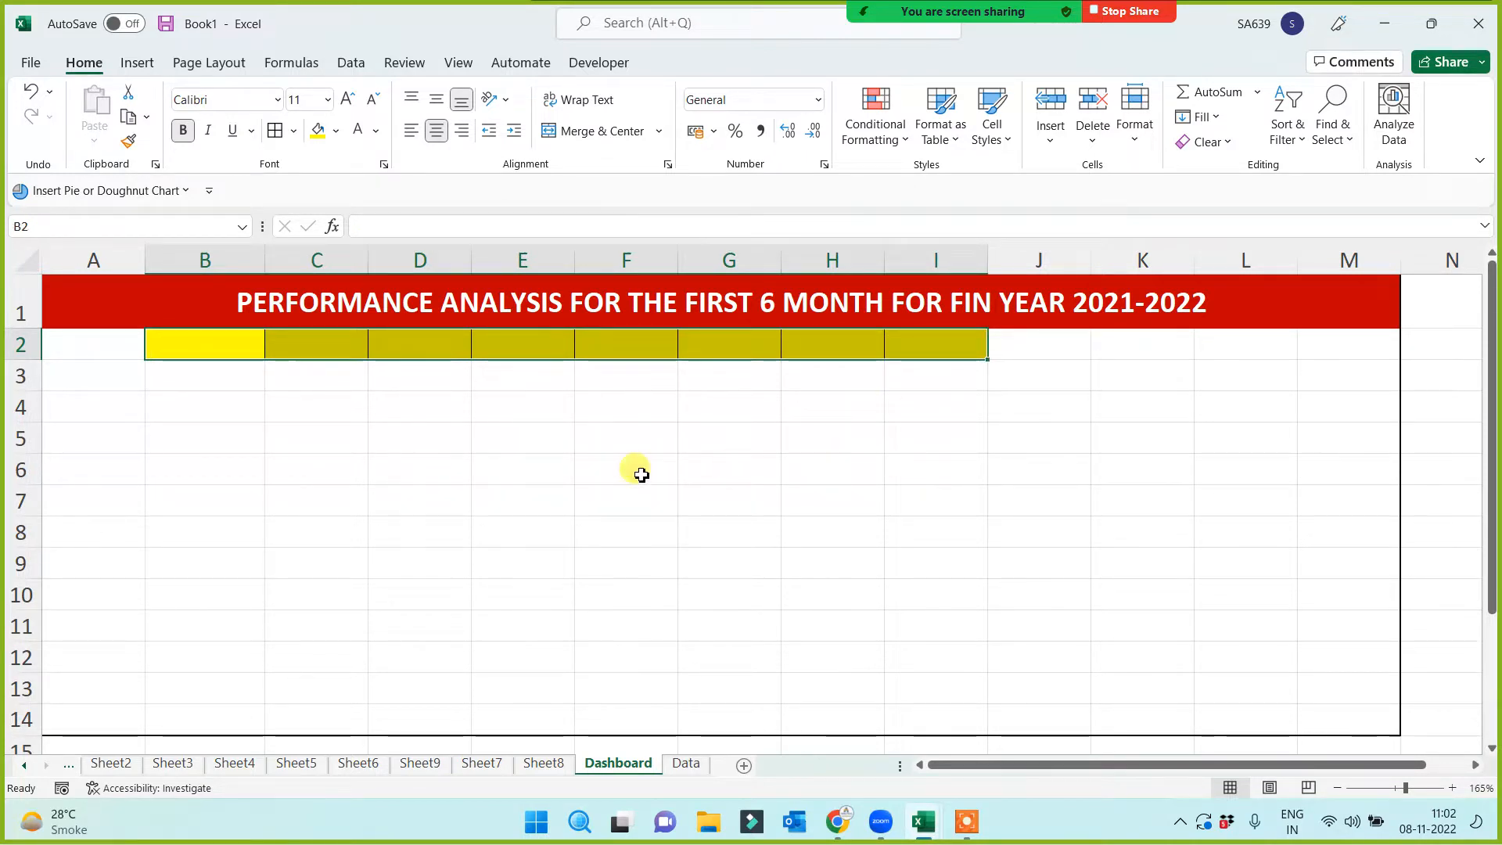
pyautogui.click(215, 346)
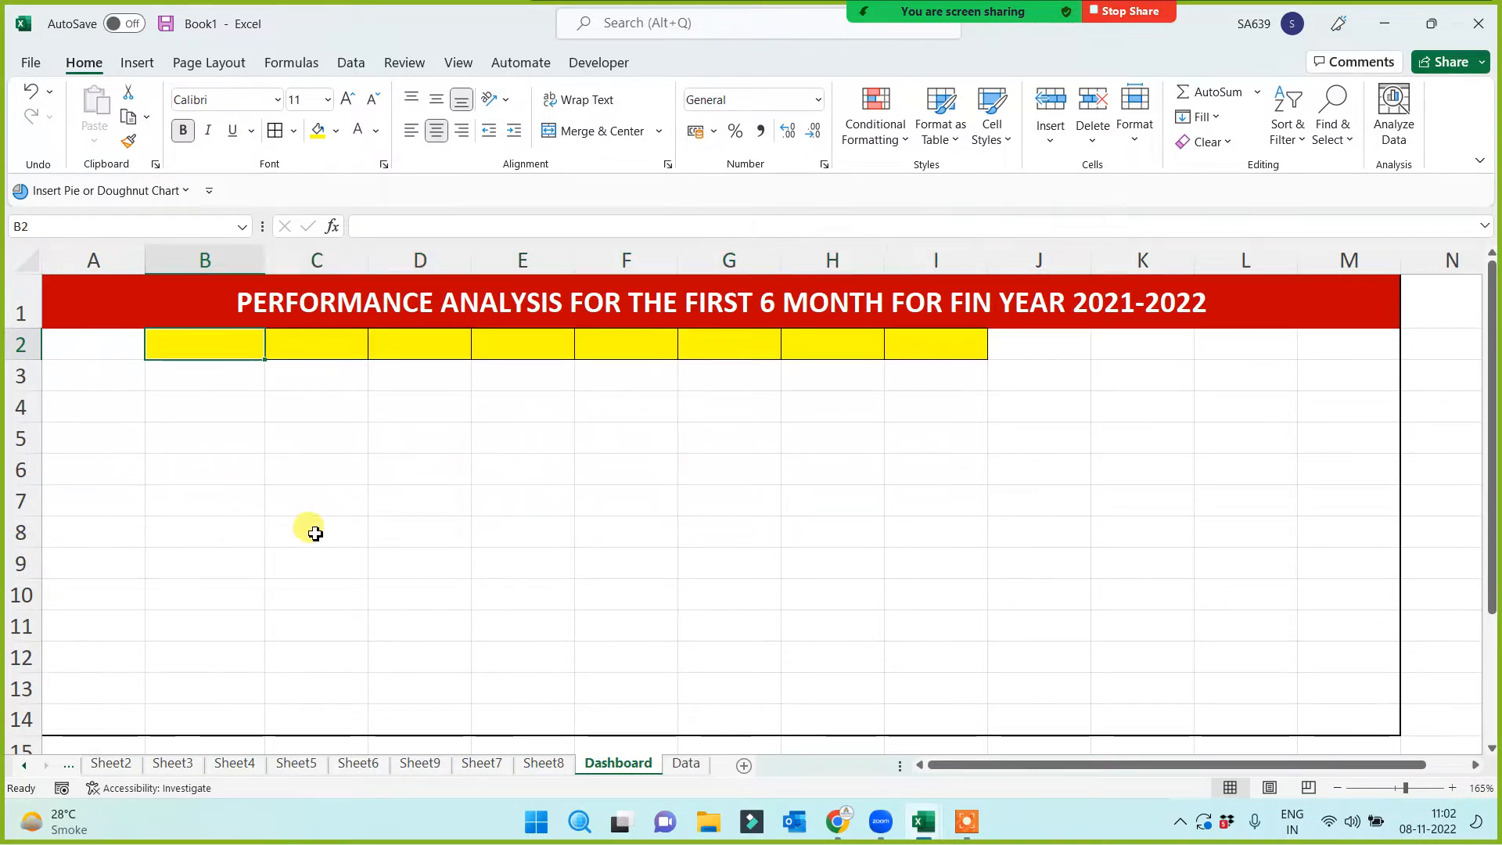
pyautogui.write('=')
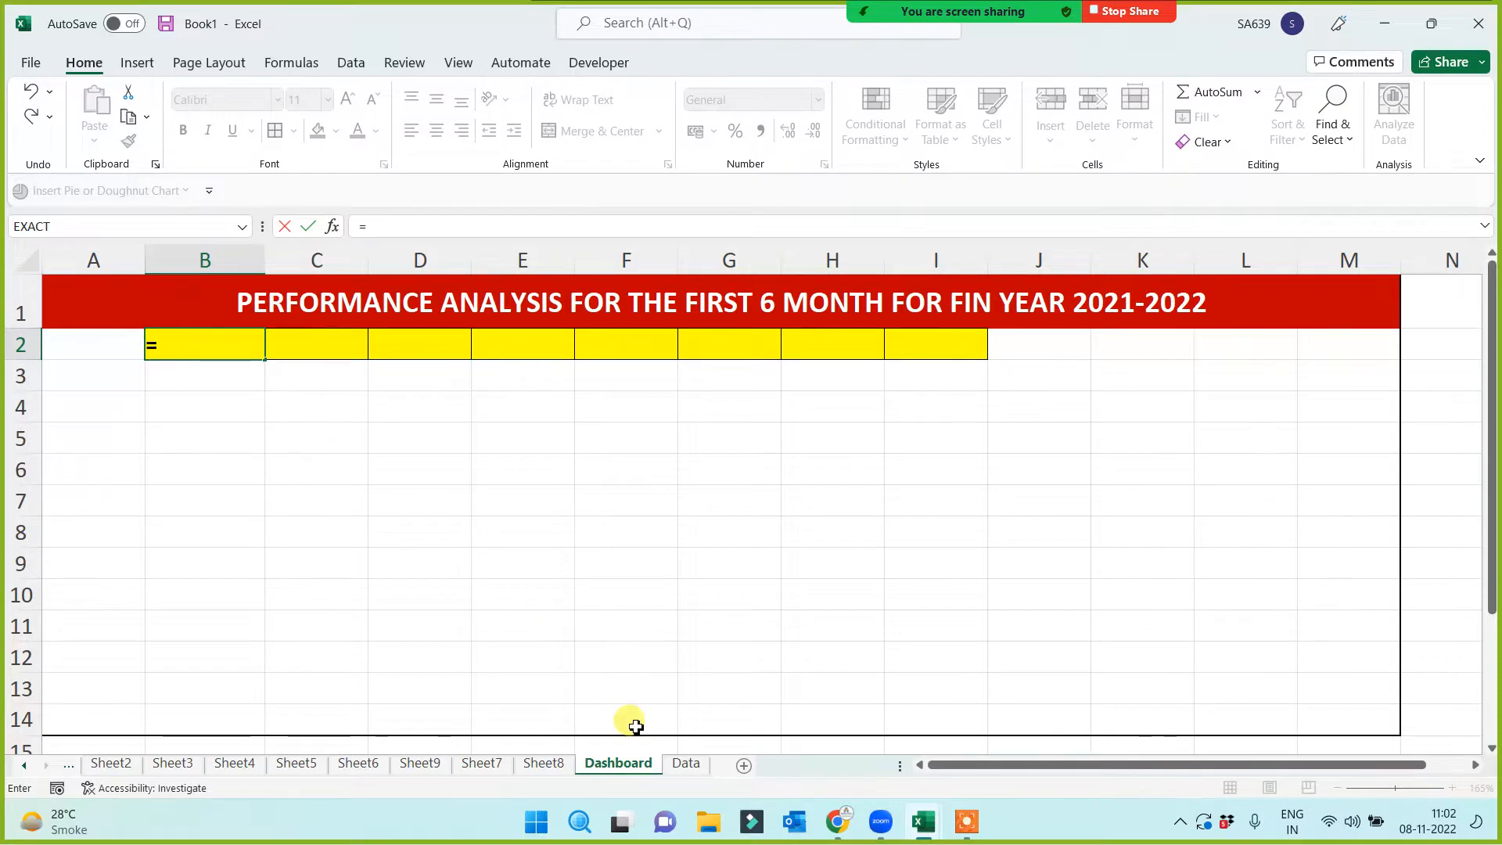
pyautogui.click(686, 764)
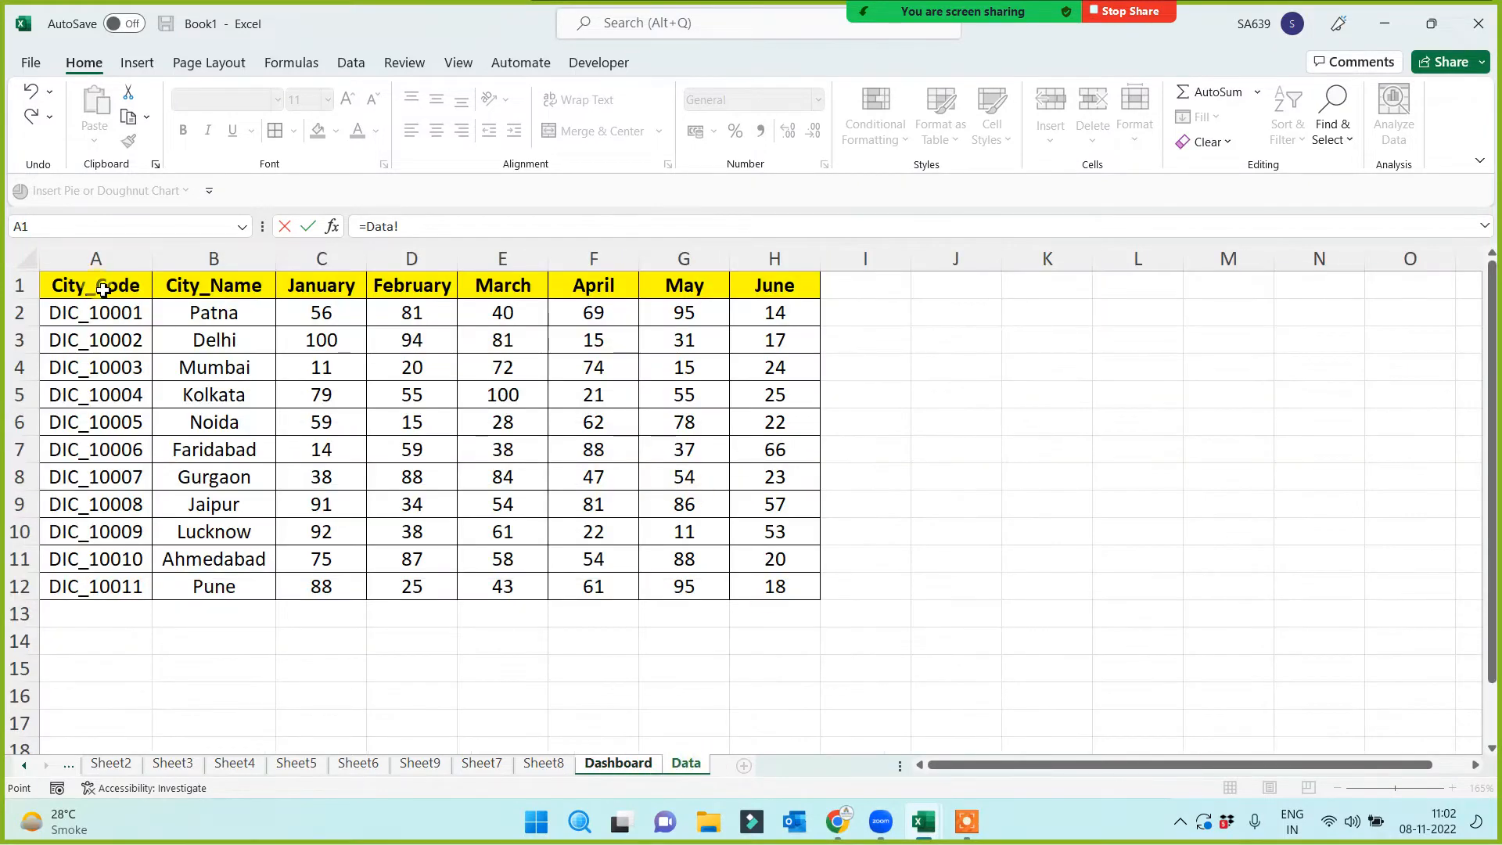
pyautogui.press('Return')
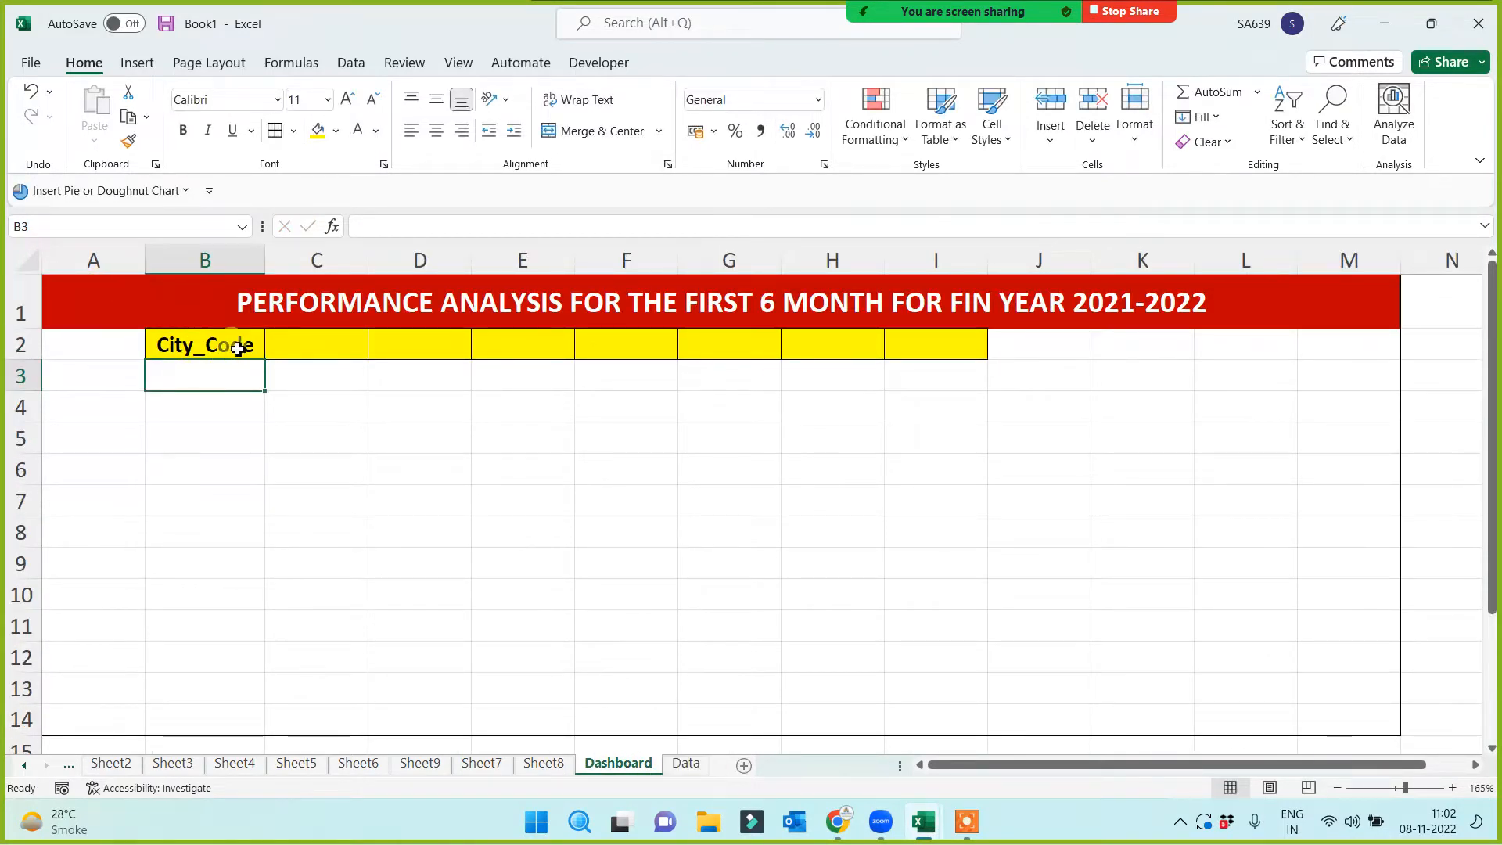
# Fill the =Data!A1 header link across to I2 and autofit column C for City_Name
pyautogui.click(243, 352)
pyautogui.moveTo(266, 362); pyautogui.dragTo(955, 376)
pyautogui.click(566, 538)
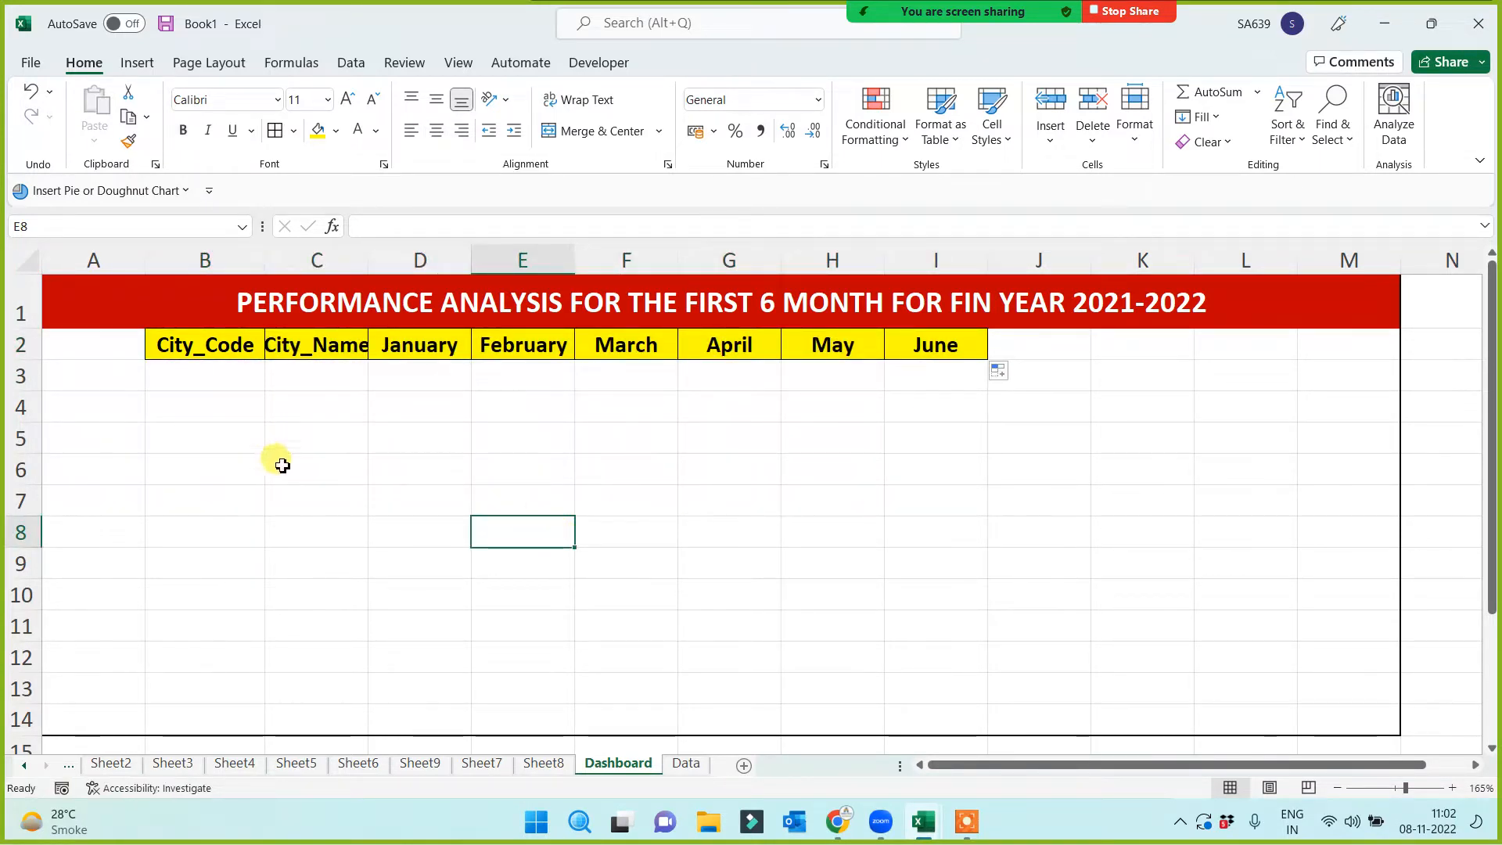
pyautogui.doubleClick(368, 258)
pyautogui.click(409, 494)
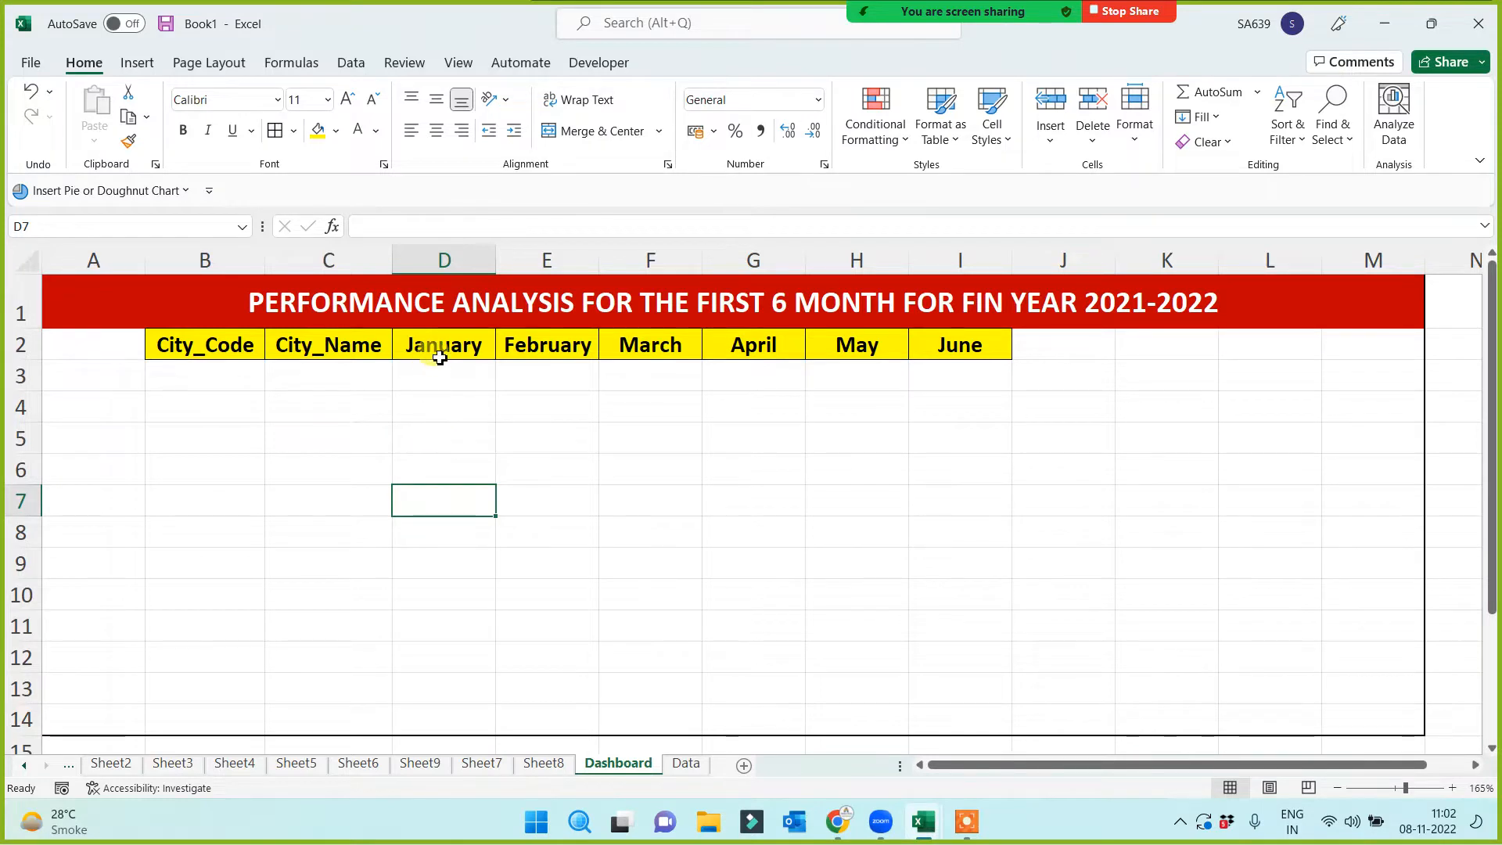
pyautogui.moveTo(435, 345); pyautogui.dragTo(1006, 345)
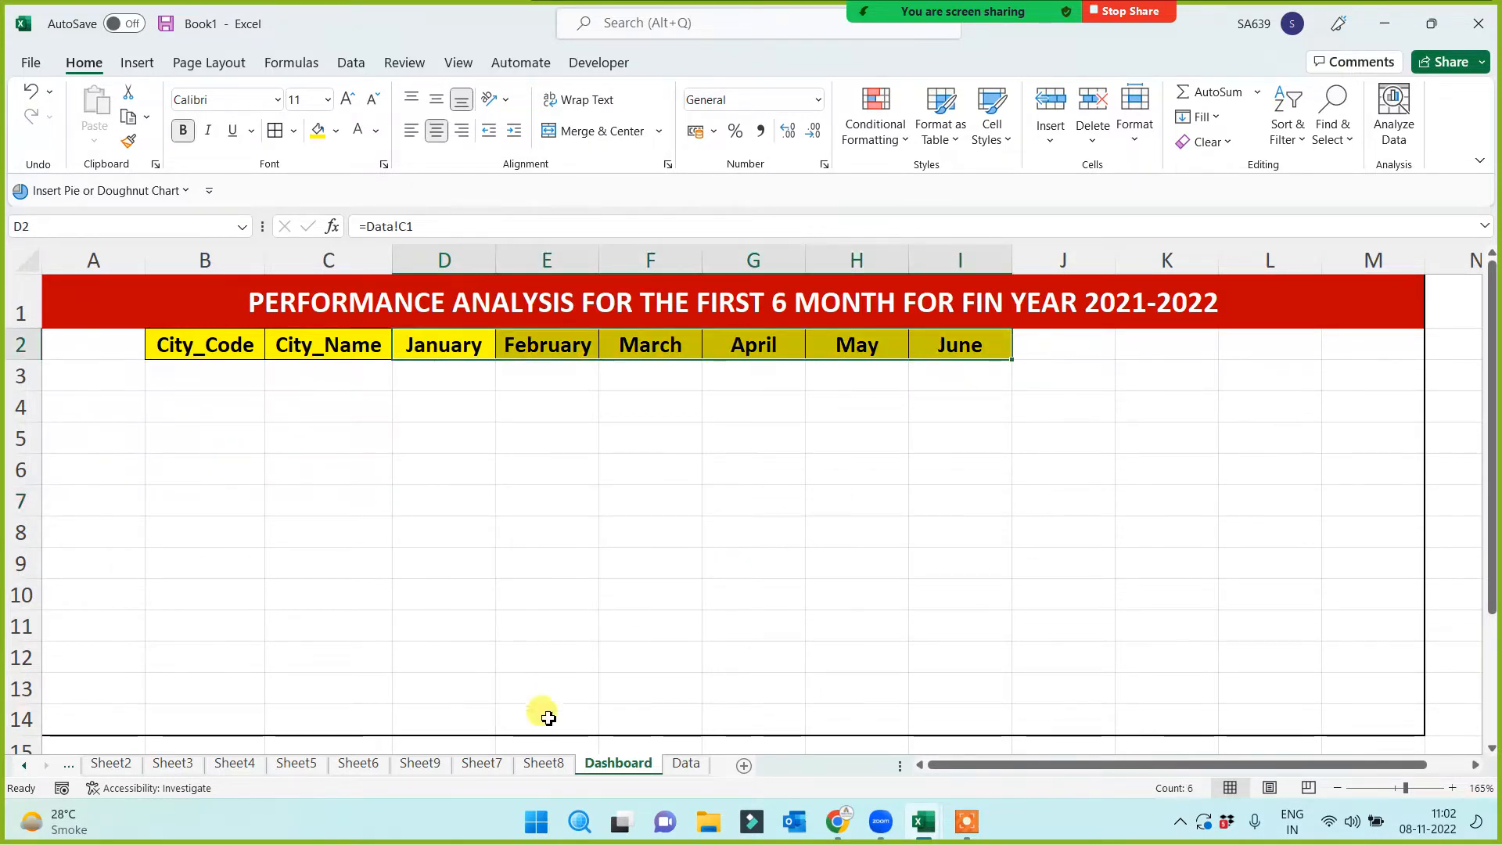
pyautogui.click(686, 763)
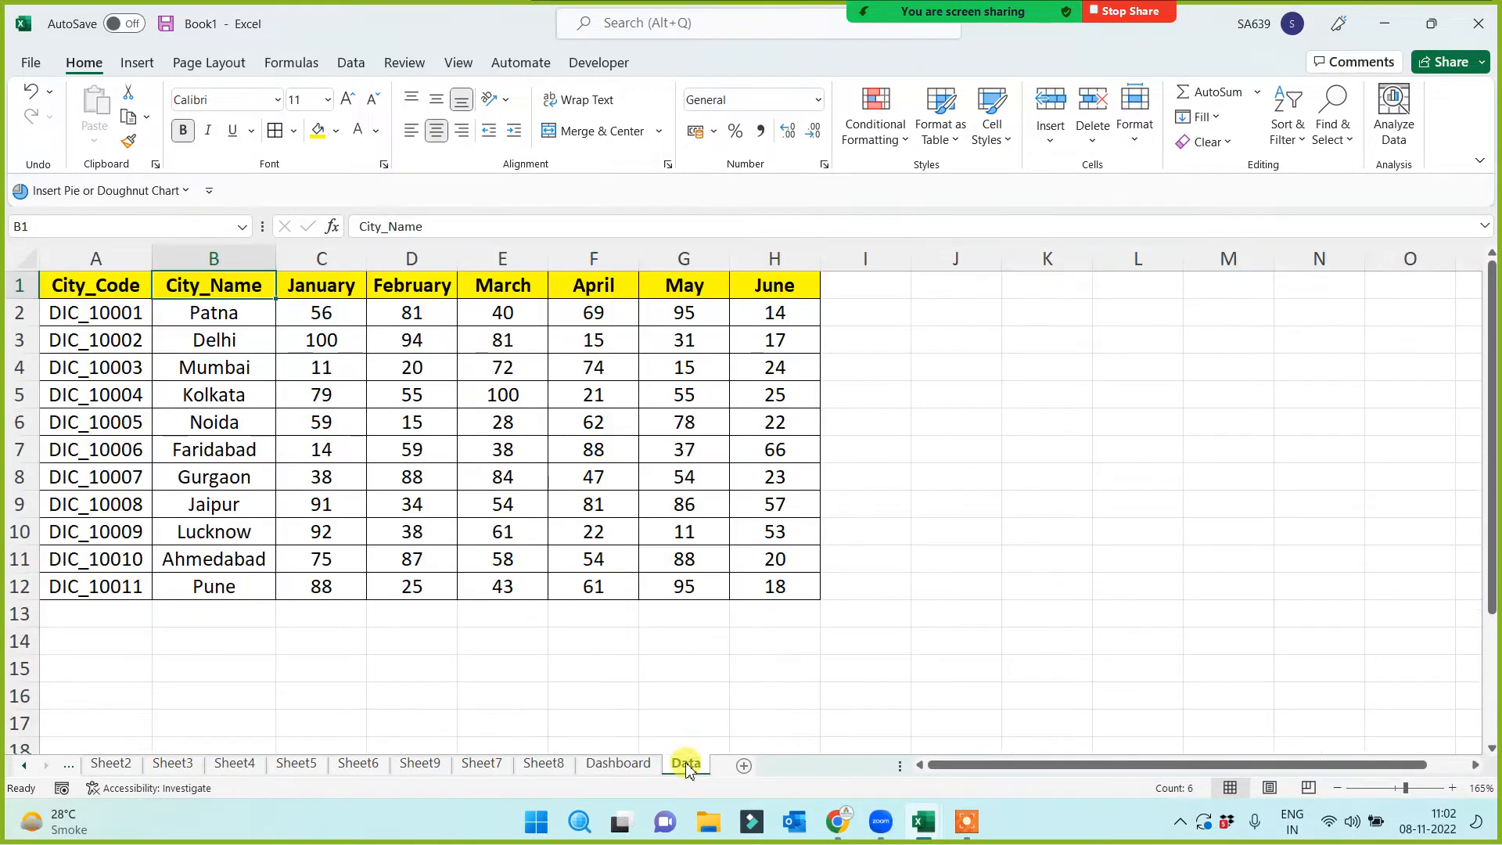
# Rename the Data sheet's month headers C1:H1 to april through september
pyautogui.click(329, 287)
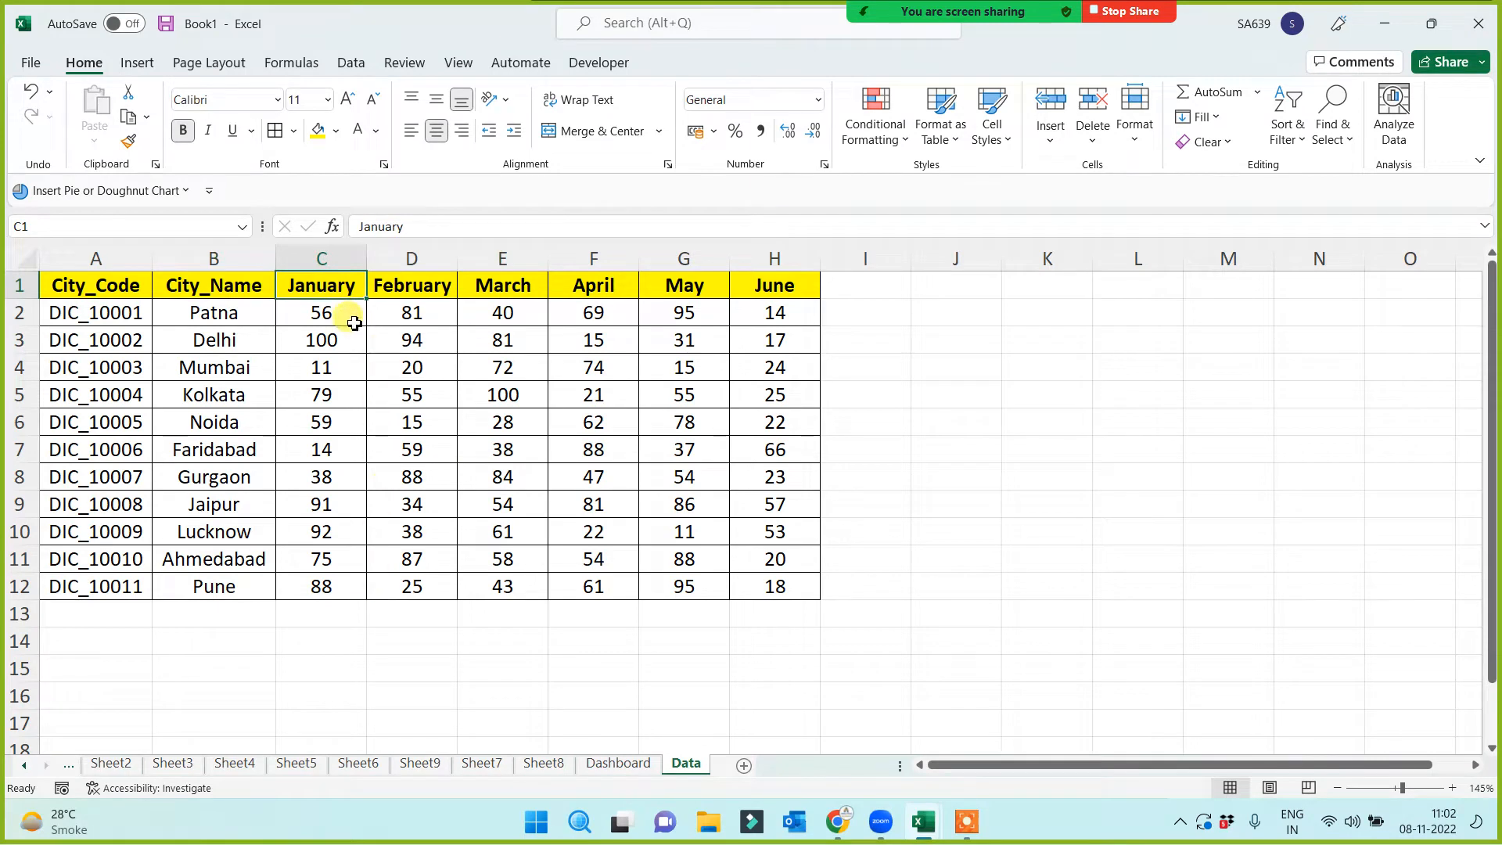
pyautogui.write('april')
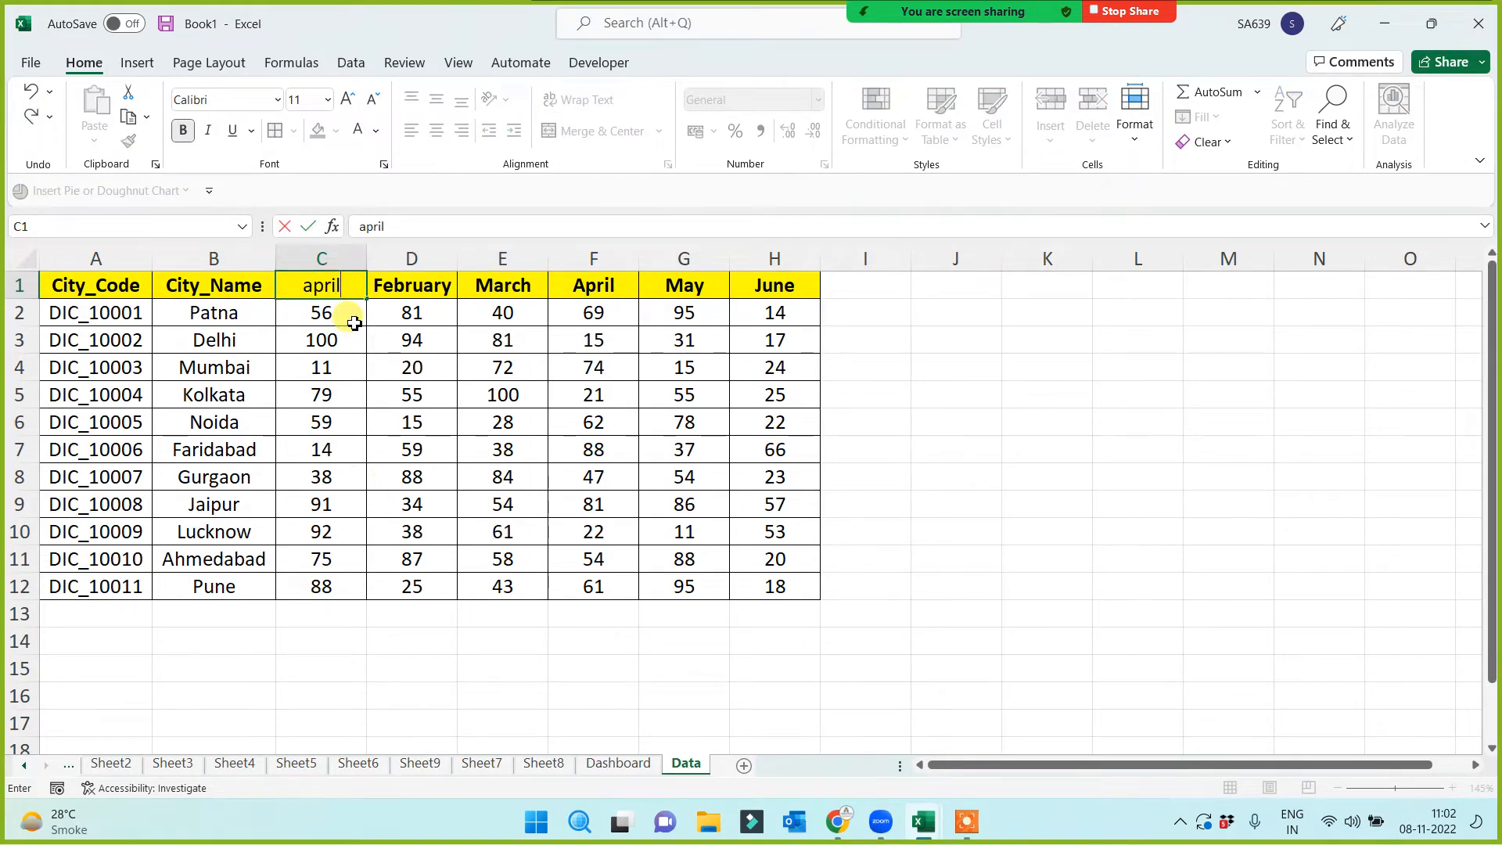
pyautogui.press('Return')
pyautogui.click(349, 283)
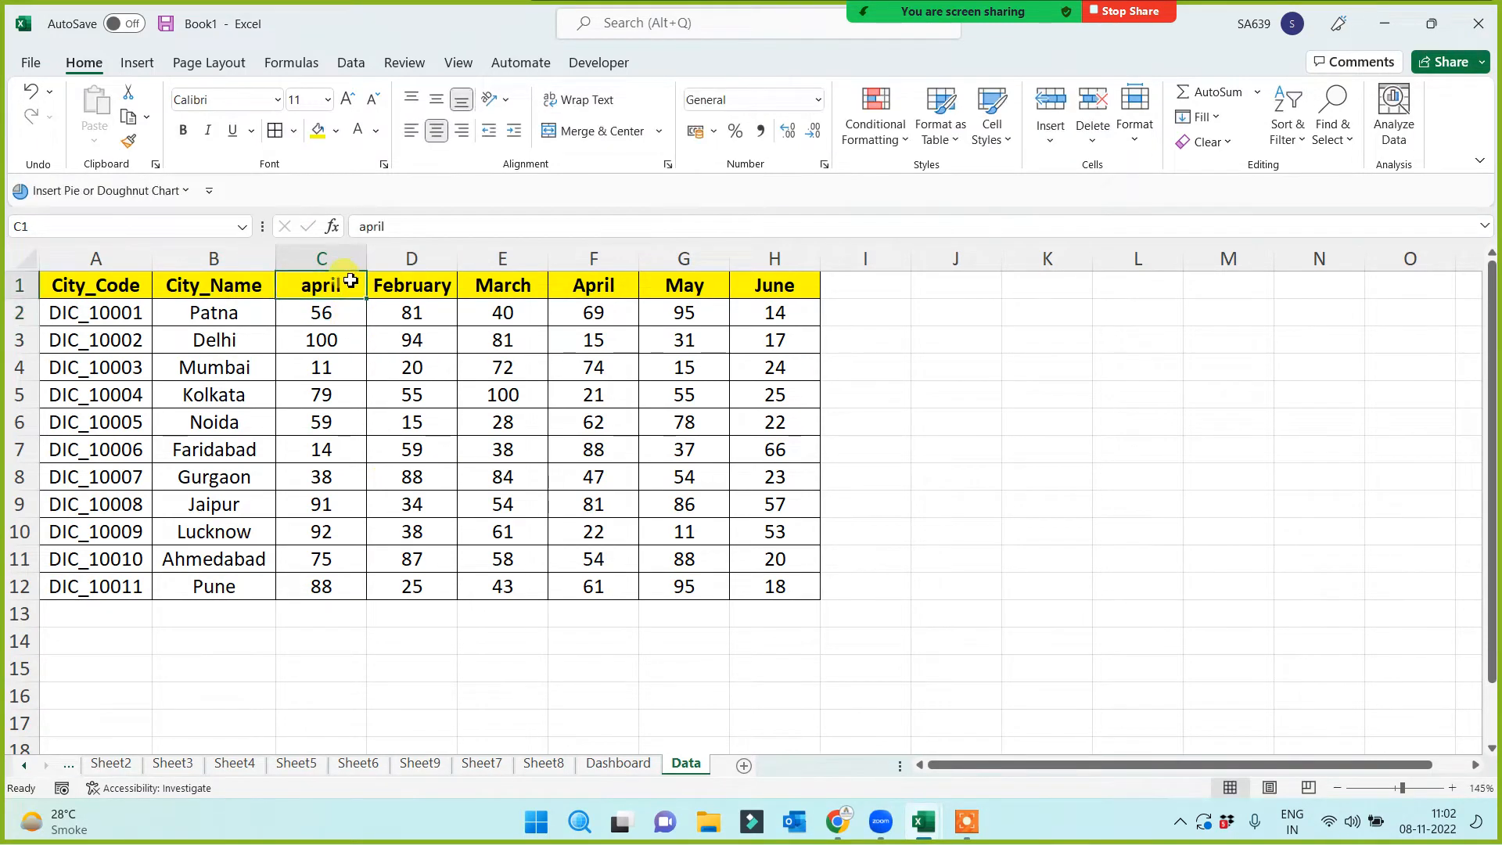
pyautogui.moveTo(368, 298); pyautogui.dragTo(849, 259)
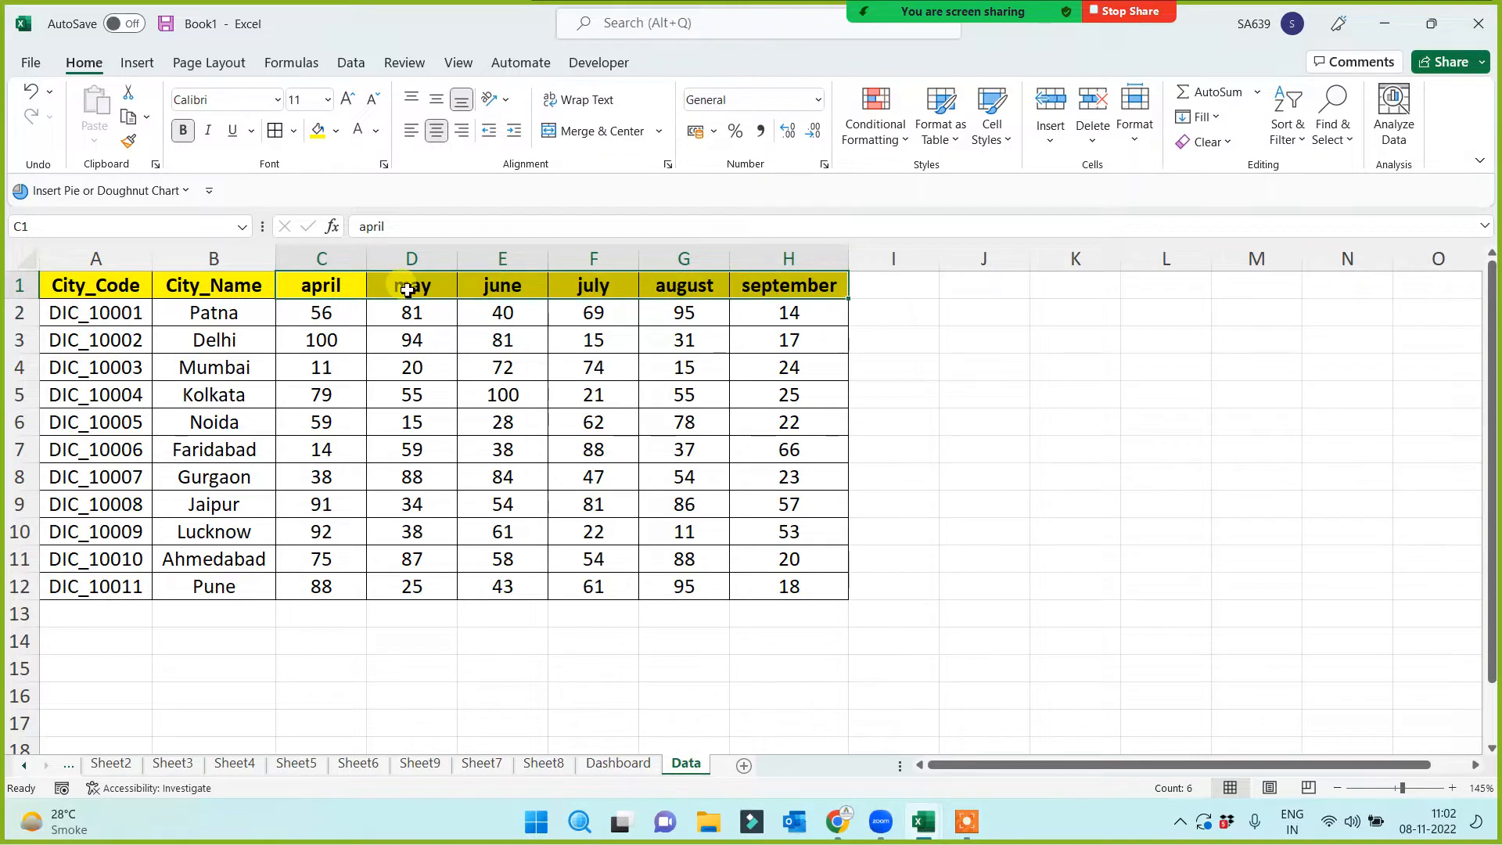
# Widen the Dashboard's column I so the september header fits
pyautogui.click(618, 762)
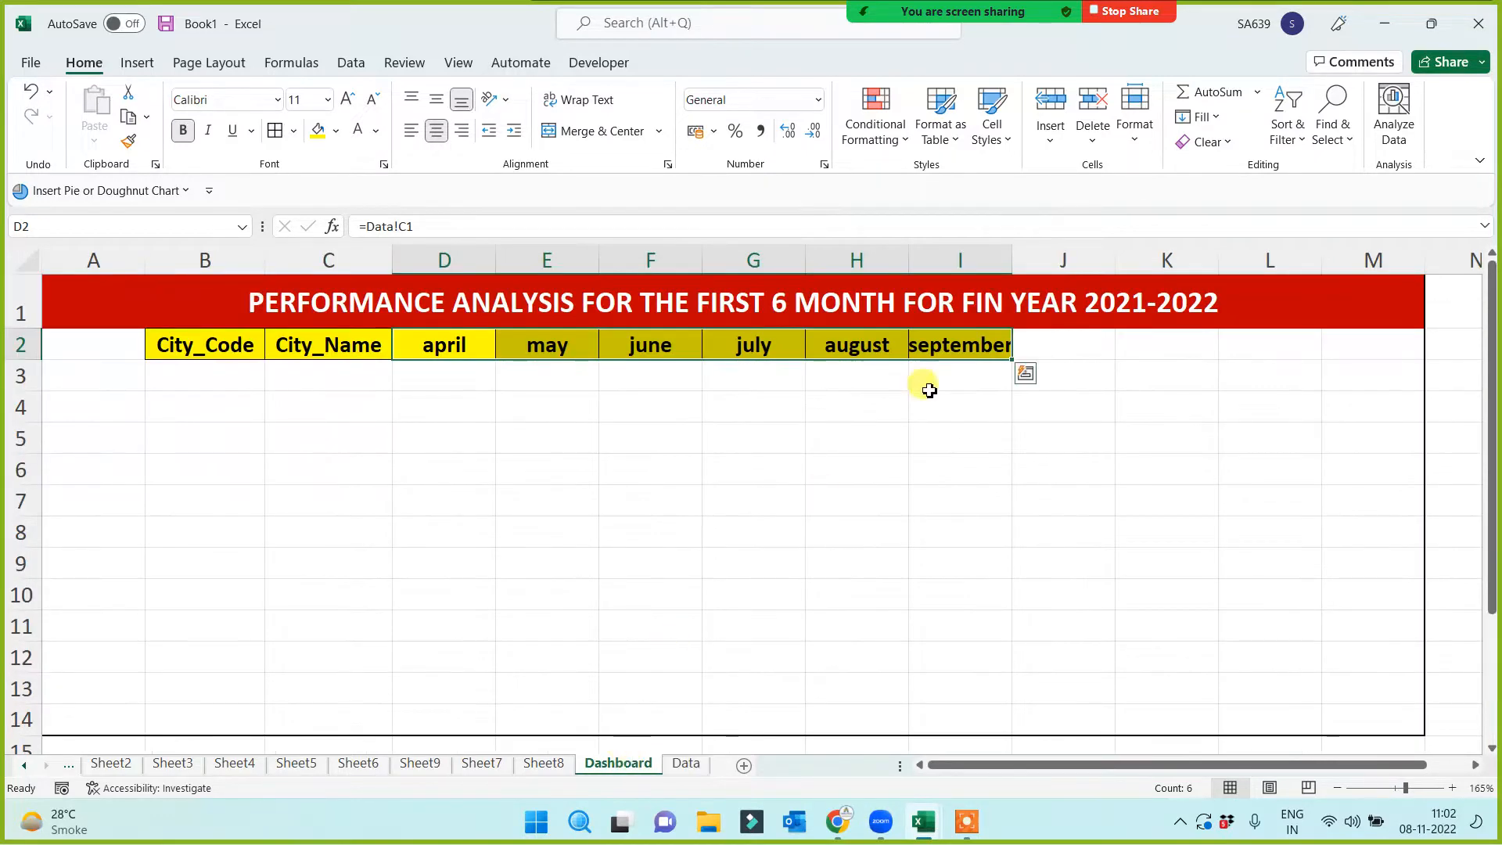
pyautogui.moveTo(1005, 252); pyautogui.dragTo(1030, 254)
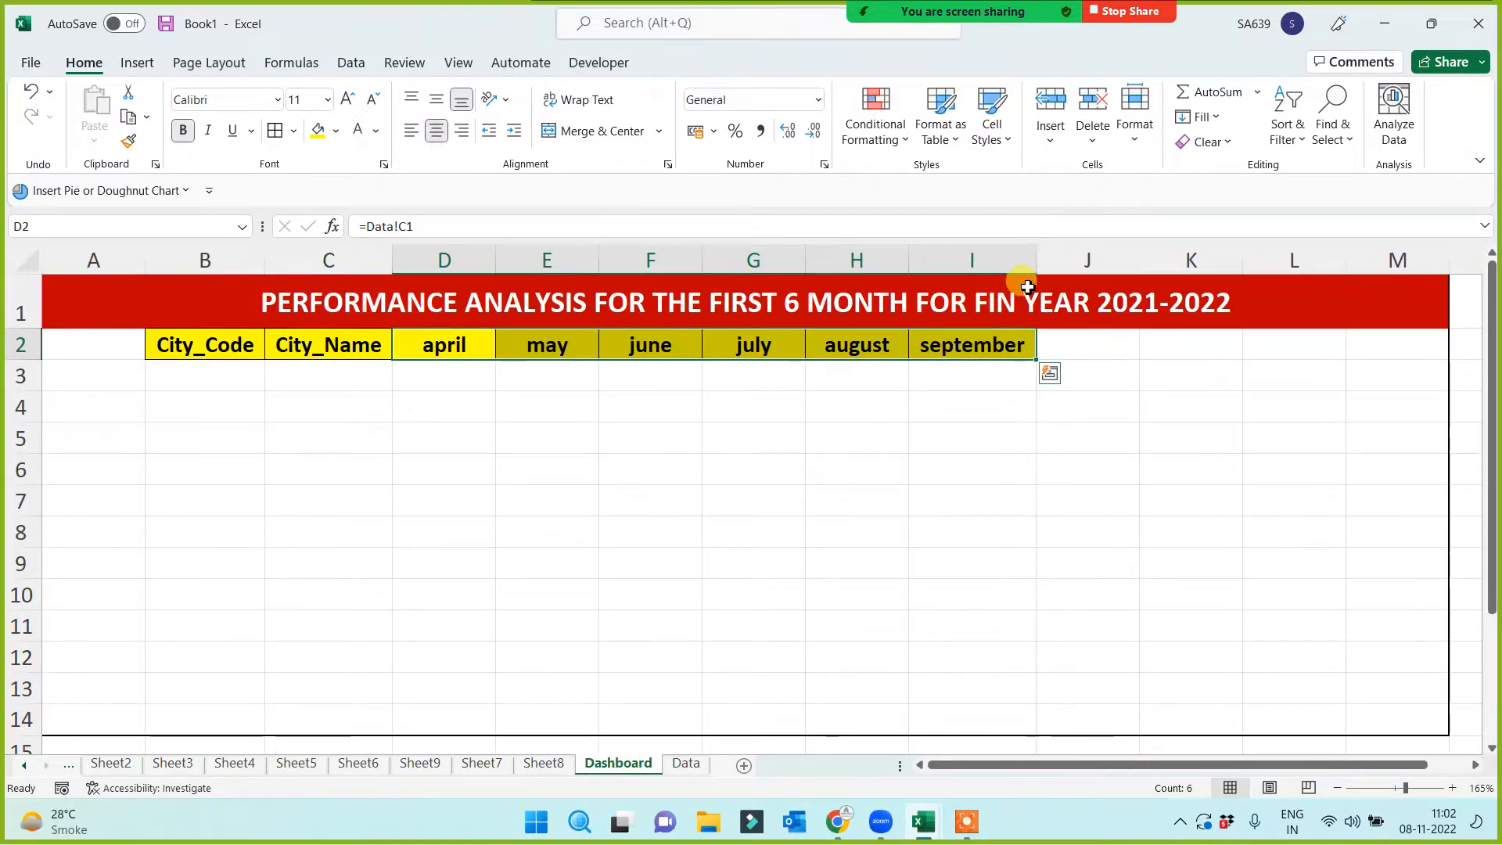
pyautogui.click(804, 513)
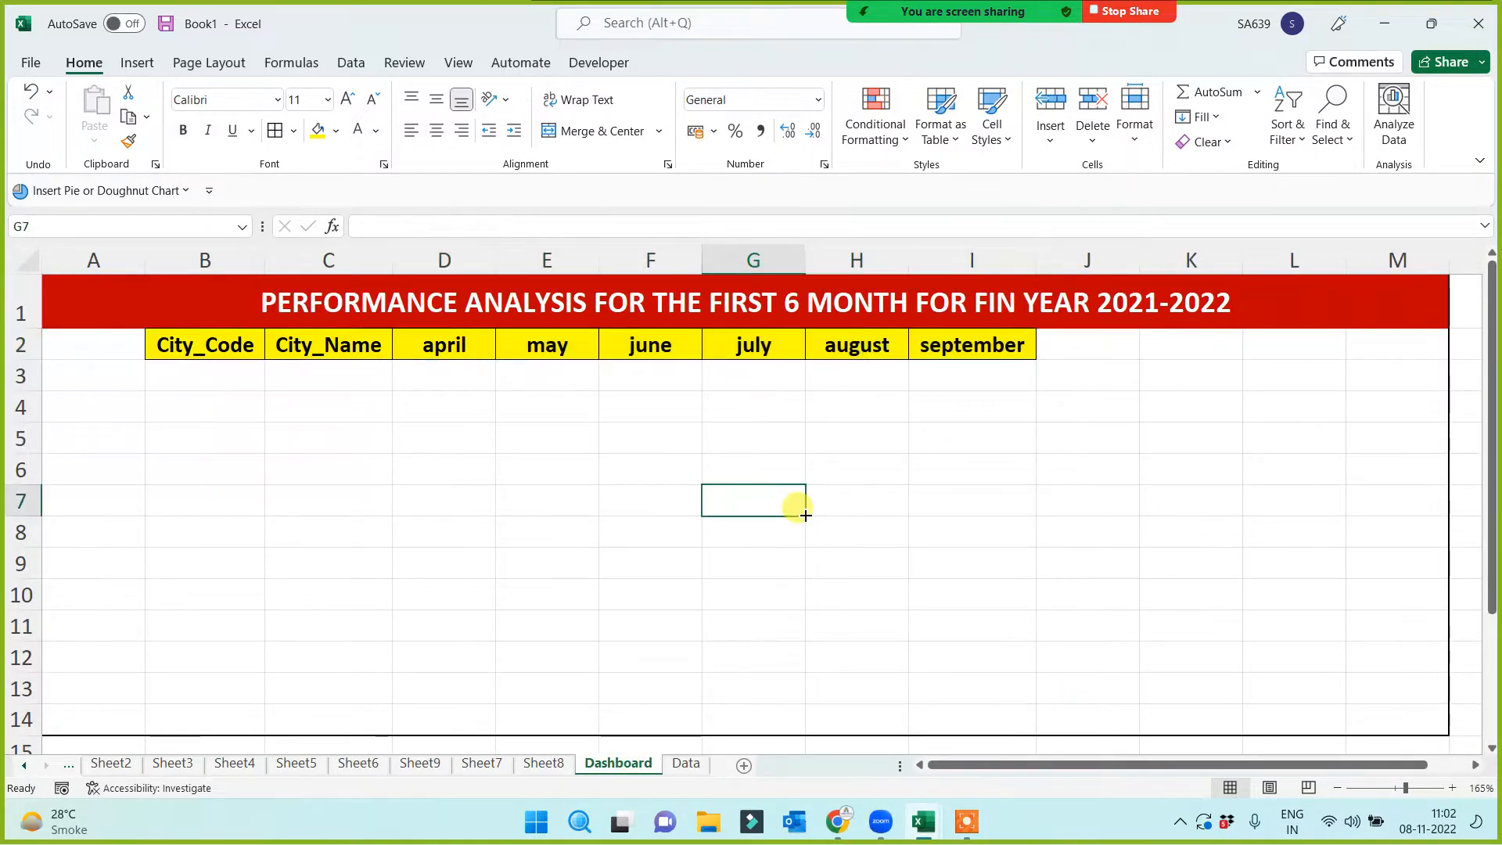
pyautogui.click(684, 765)
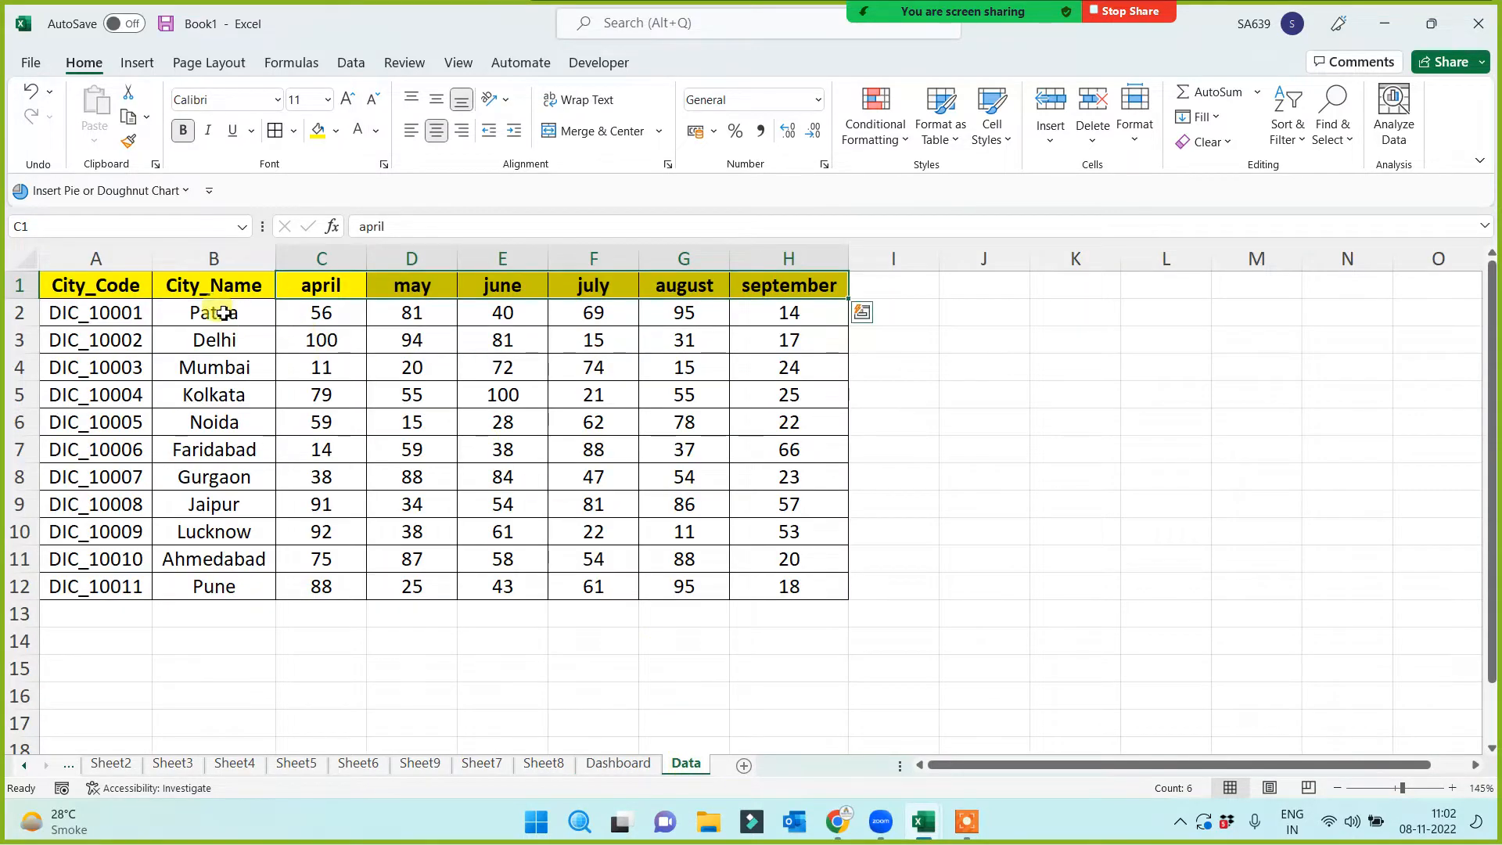
pyautogui.click(236, 283)
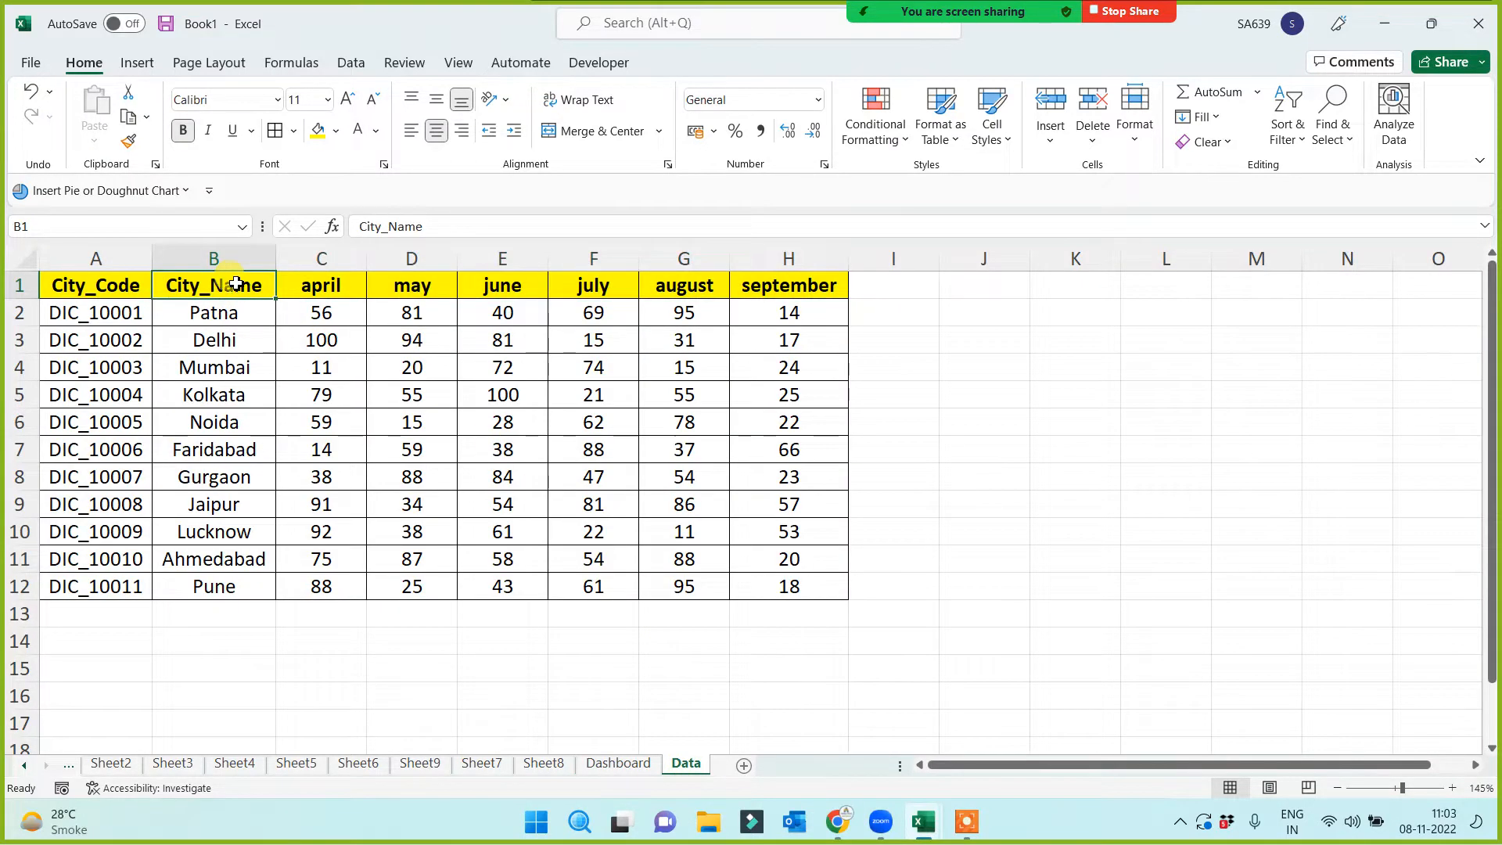
pyautogui.click(615, 768)
pyautogui.click(352, 469)
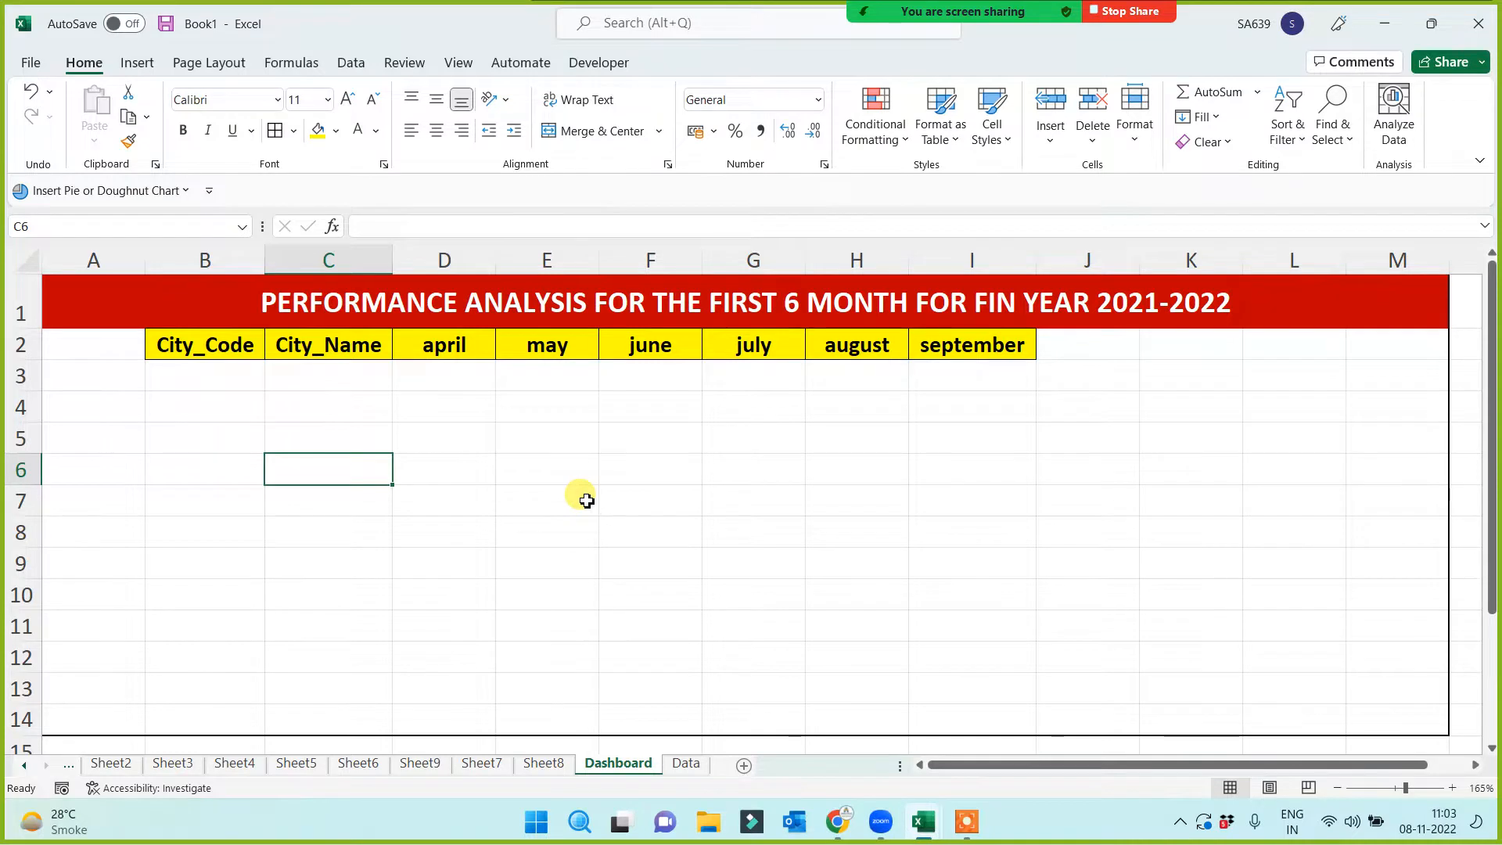
# Enter row number 1 in Dashboard cell A3 and centre it
pyautogui.click(849, 30)
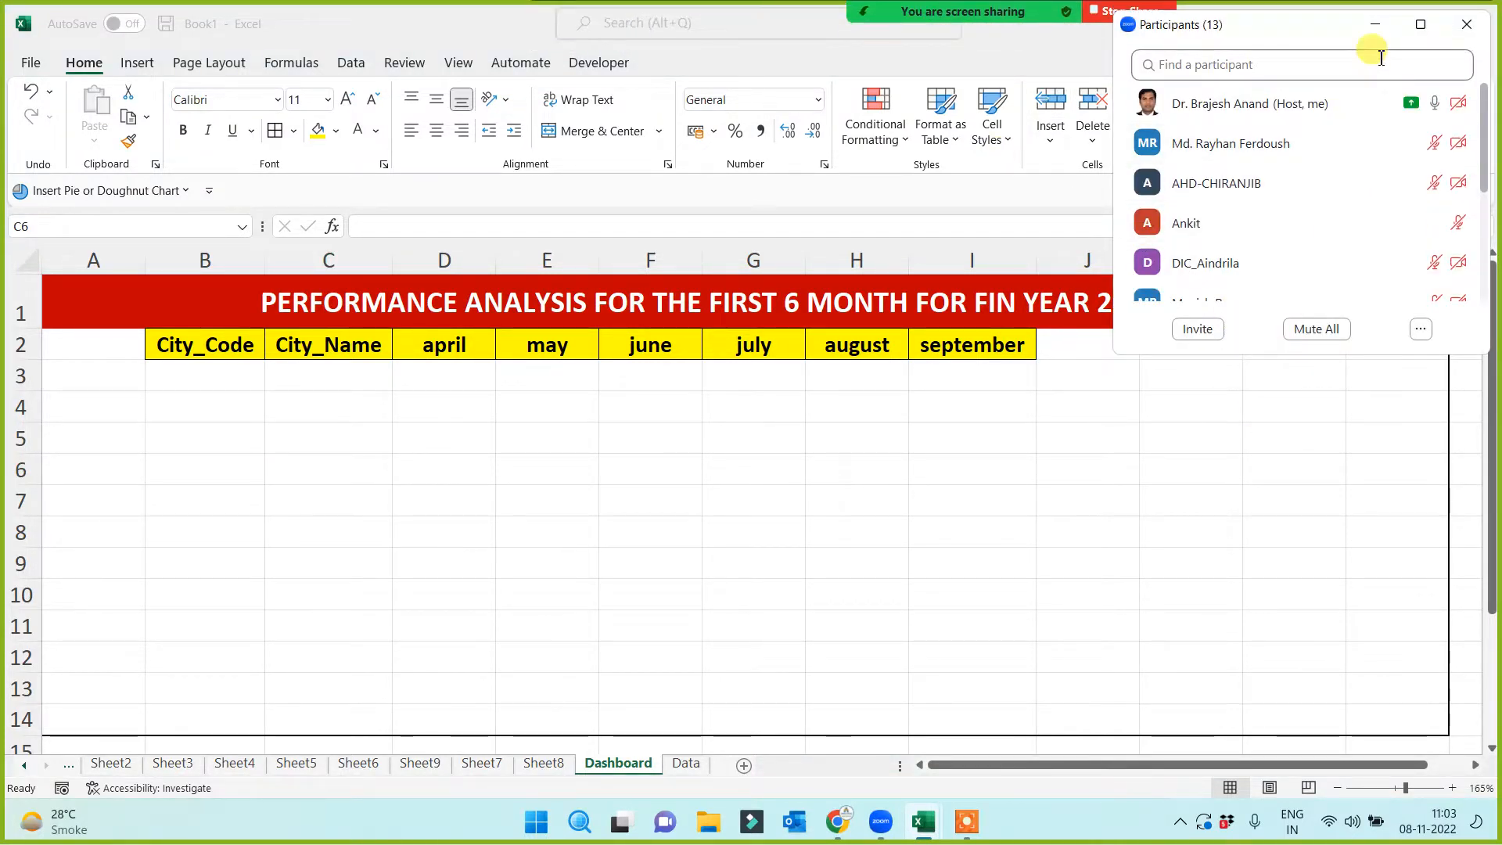
pyautogui.click(1376, 26)
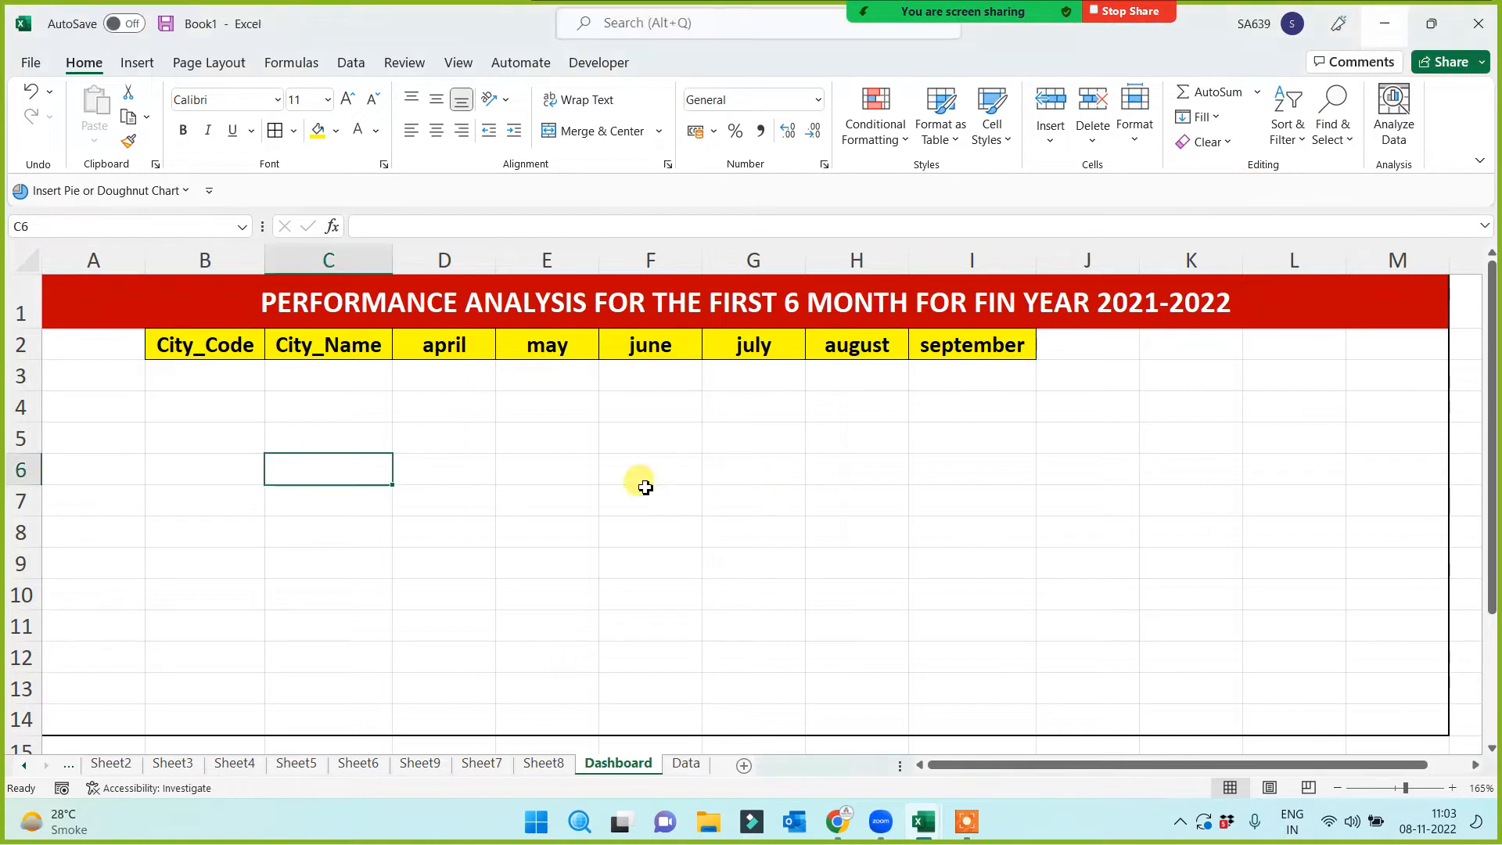
pyautogui.click(102, 378)
pyautogui.write('1')
pyautogui.click(118, 496)
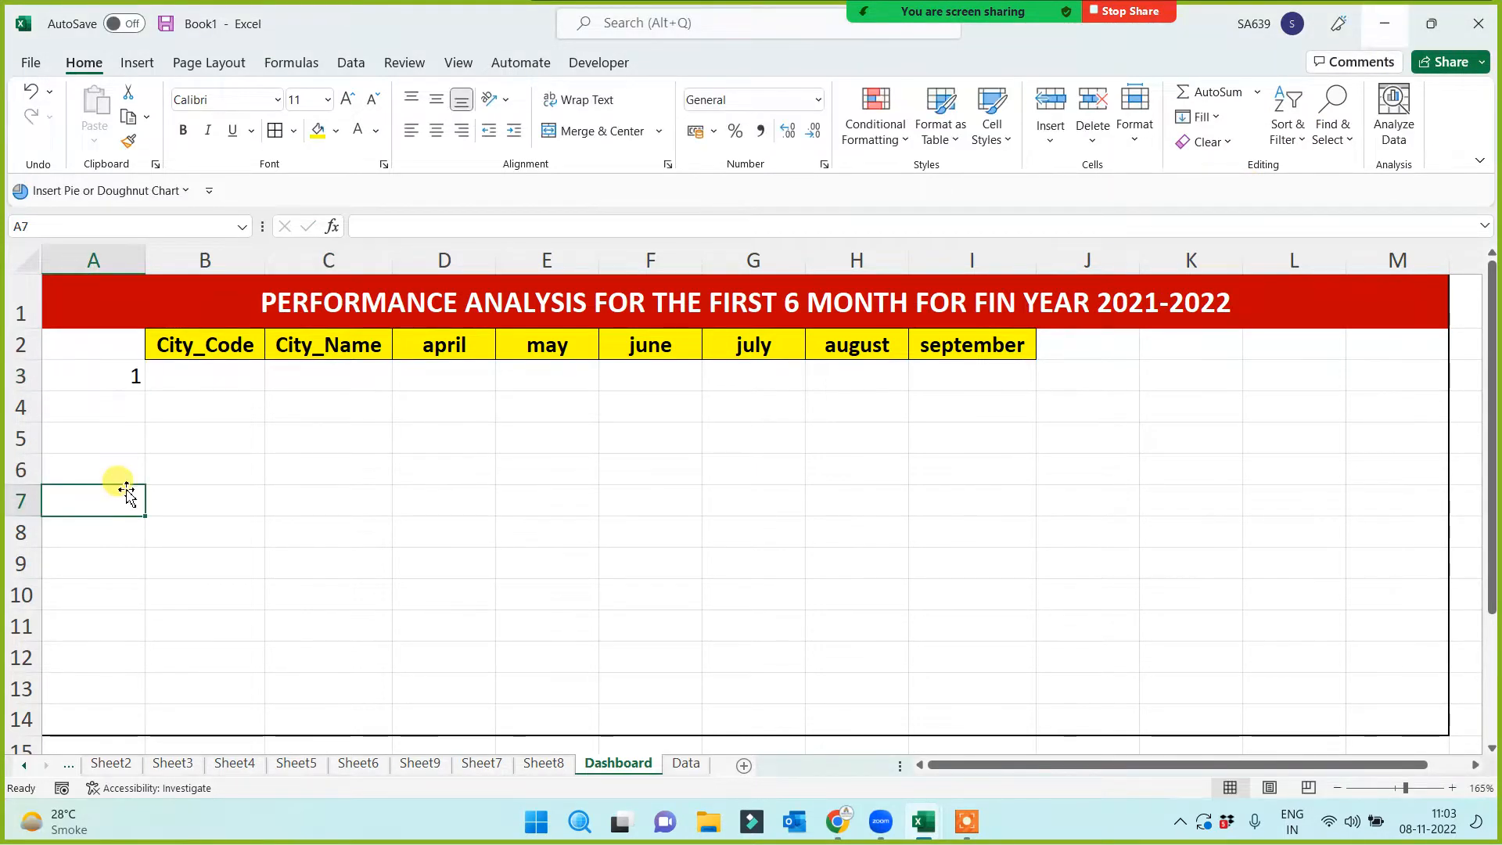
pyautogui.click(95, 374)
pyautogui.click(436, 131)
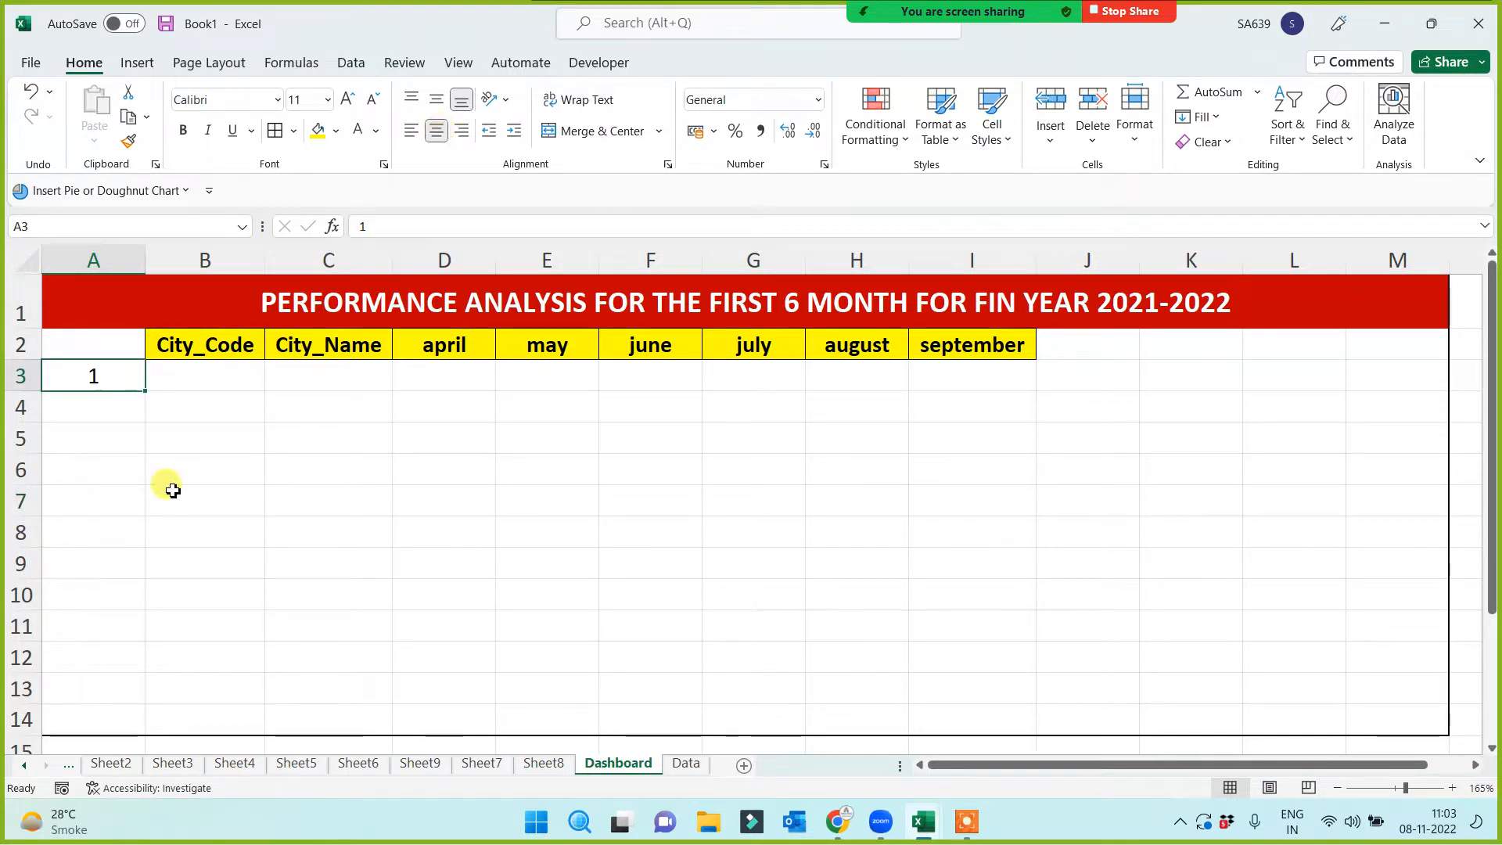
# Change A3 to 2 and then 7, and start an =INDEX( formula in B3
pyautogui.click(203, 382)
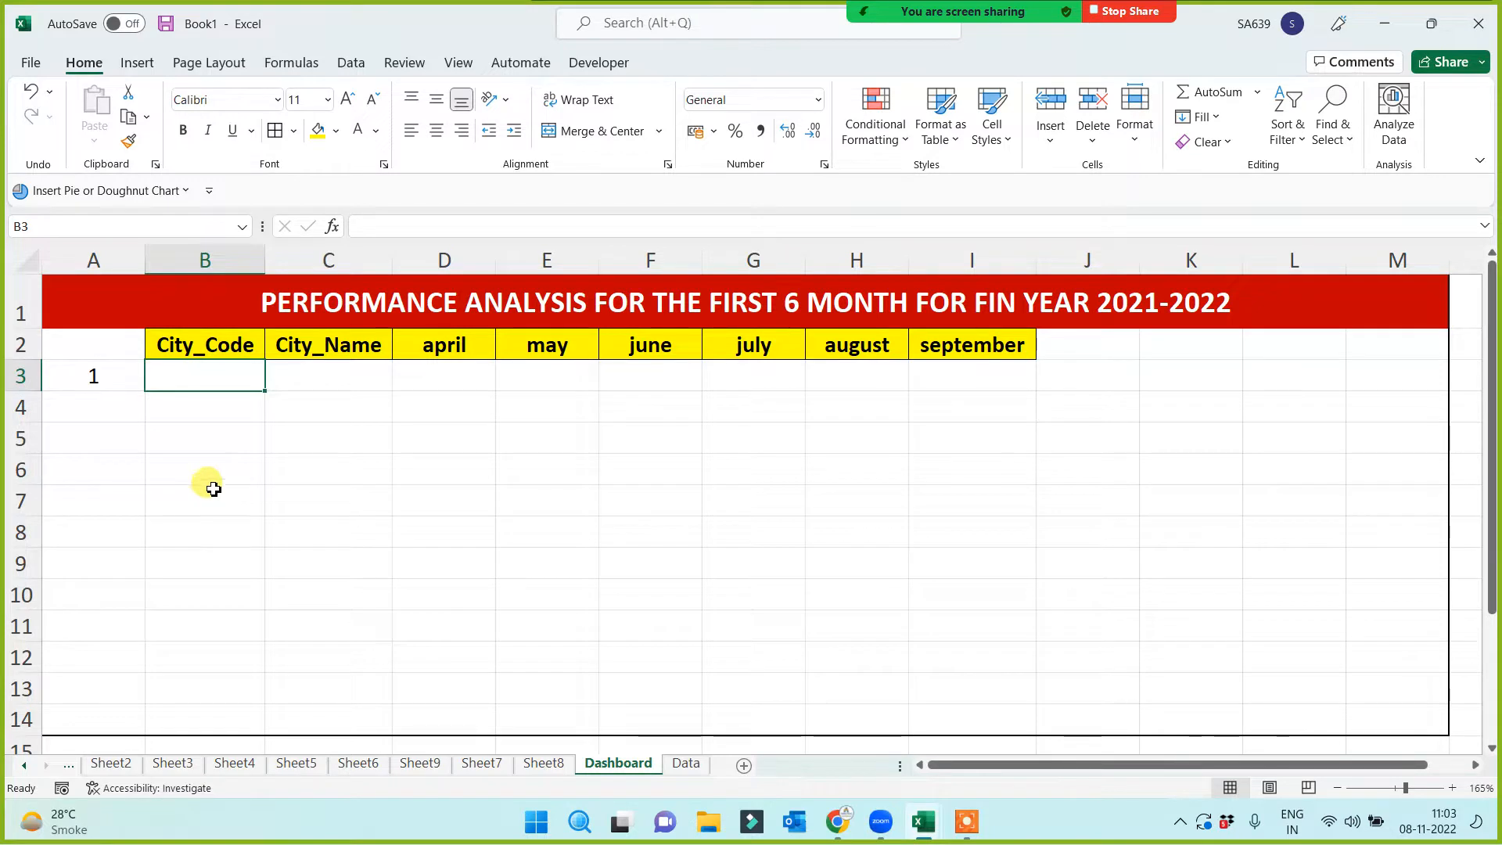
pyautogui.click(73, 374)
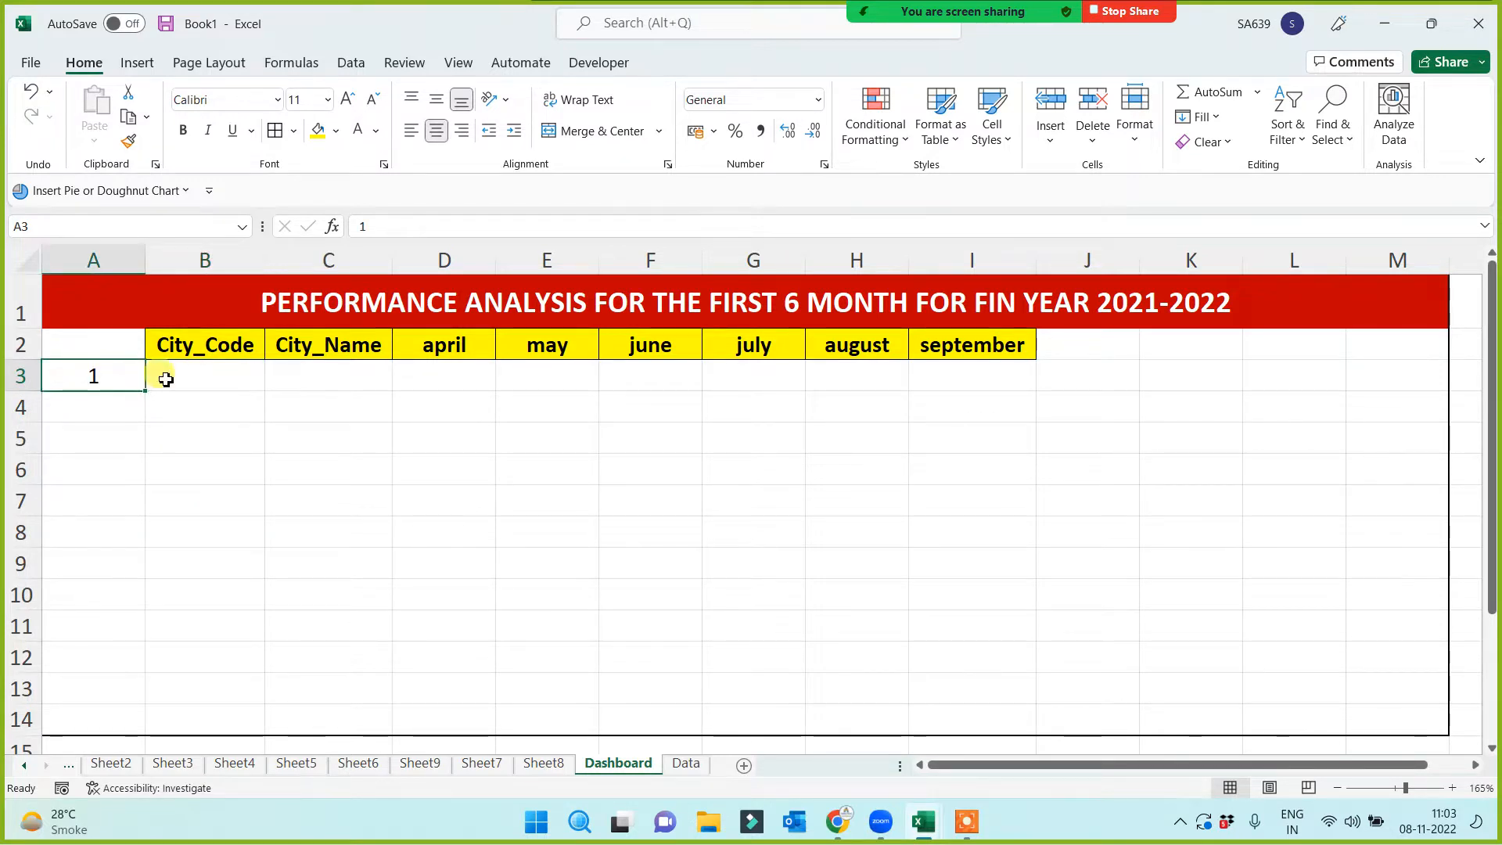
pyautogui.click(196, 385)
pyautogui.click(72, 373)
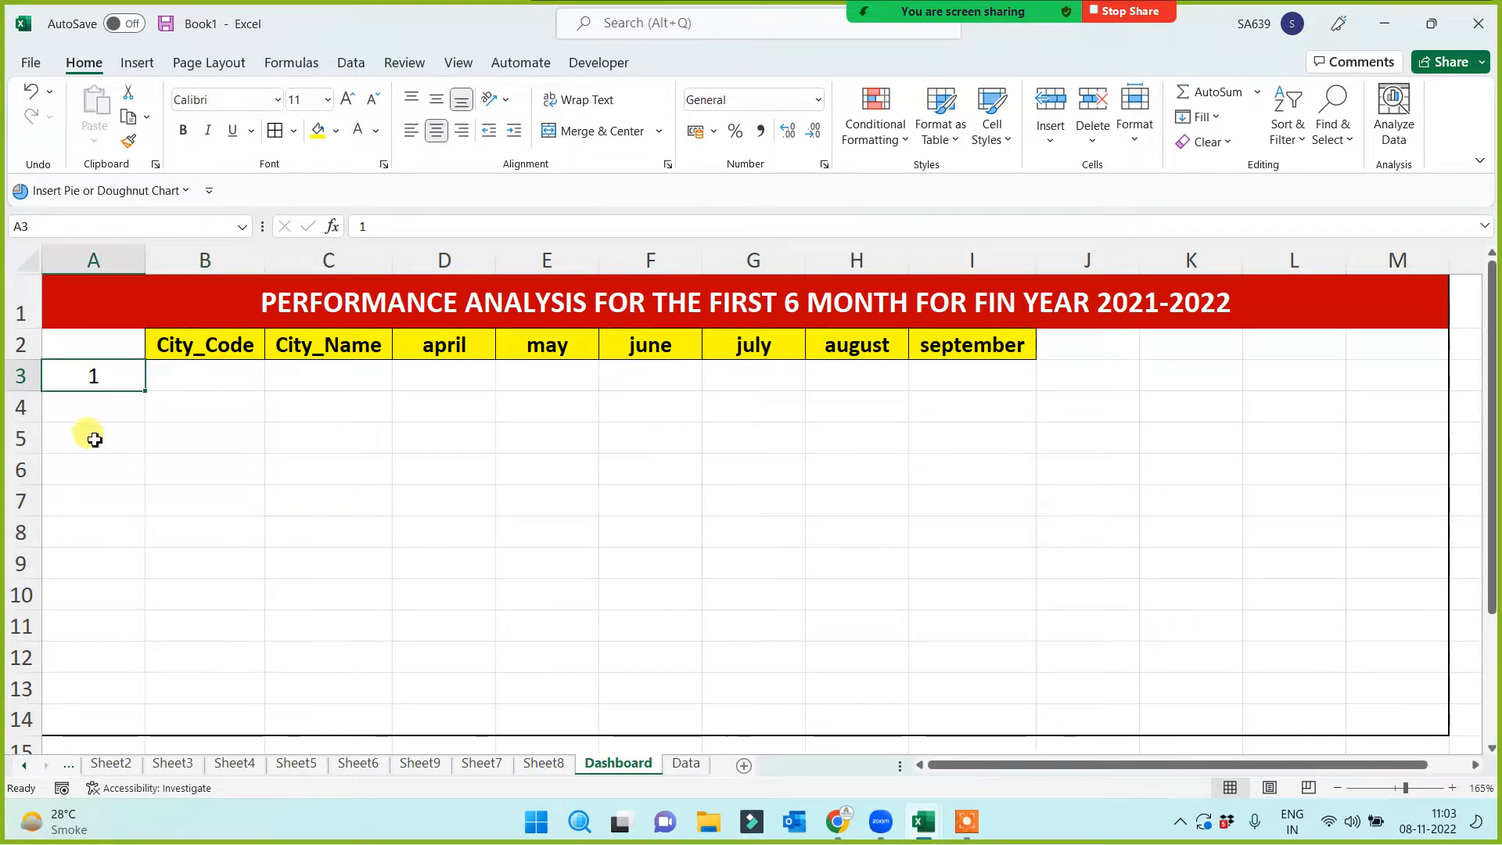
pyautogui.write('2')
pyautogui.click(94, 466)
pyautogui.click(182, 378)
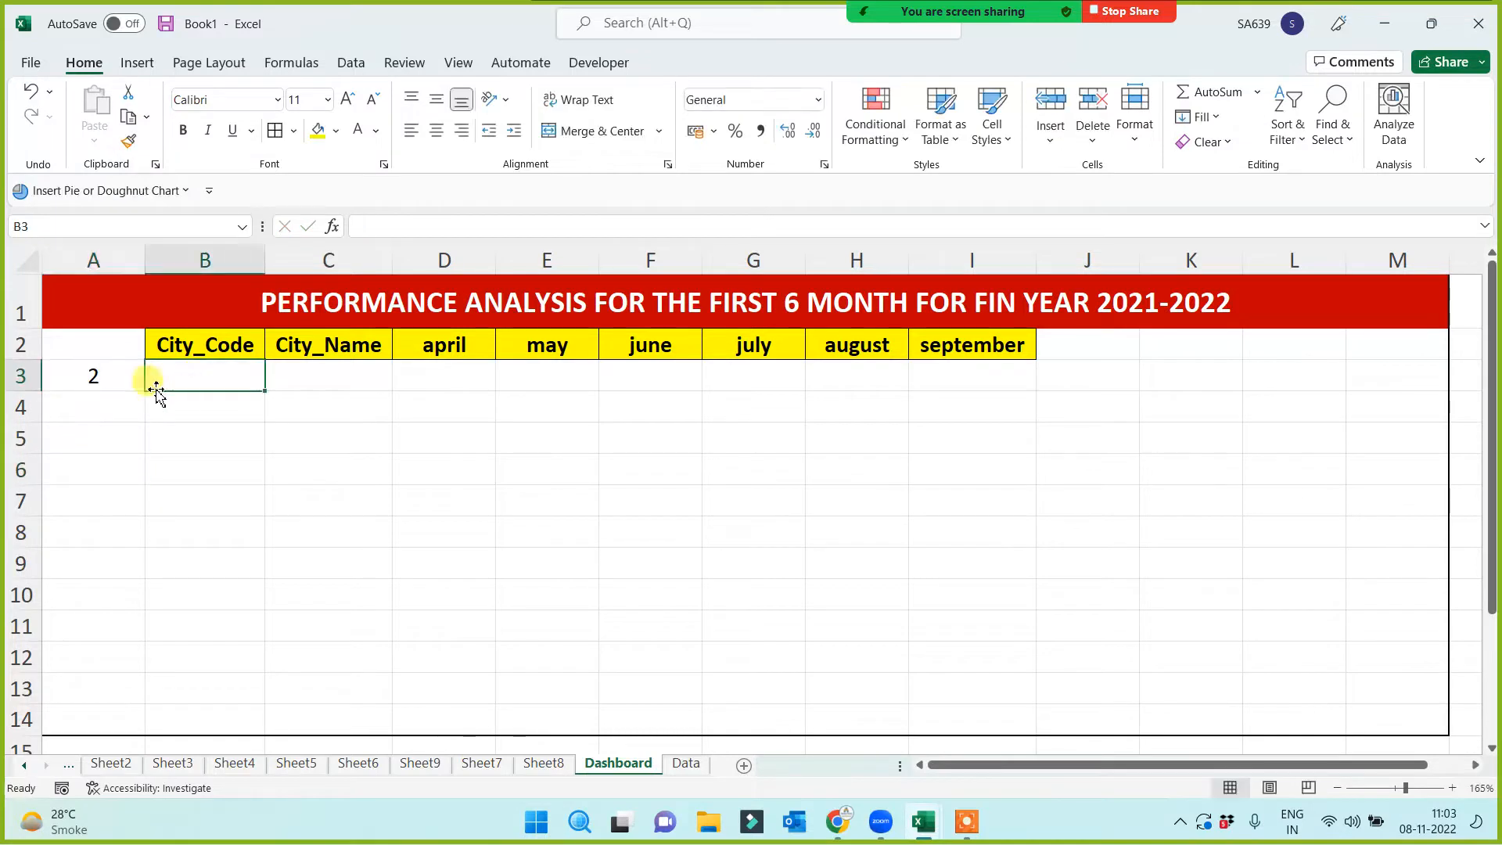
pyautogui.click(115, 378)
pyautogui.write('7')
pyautogui.click(102, 495)
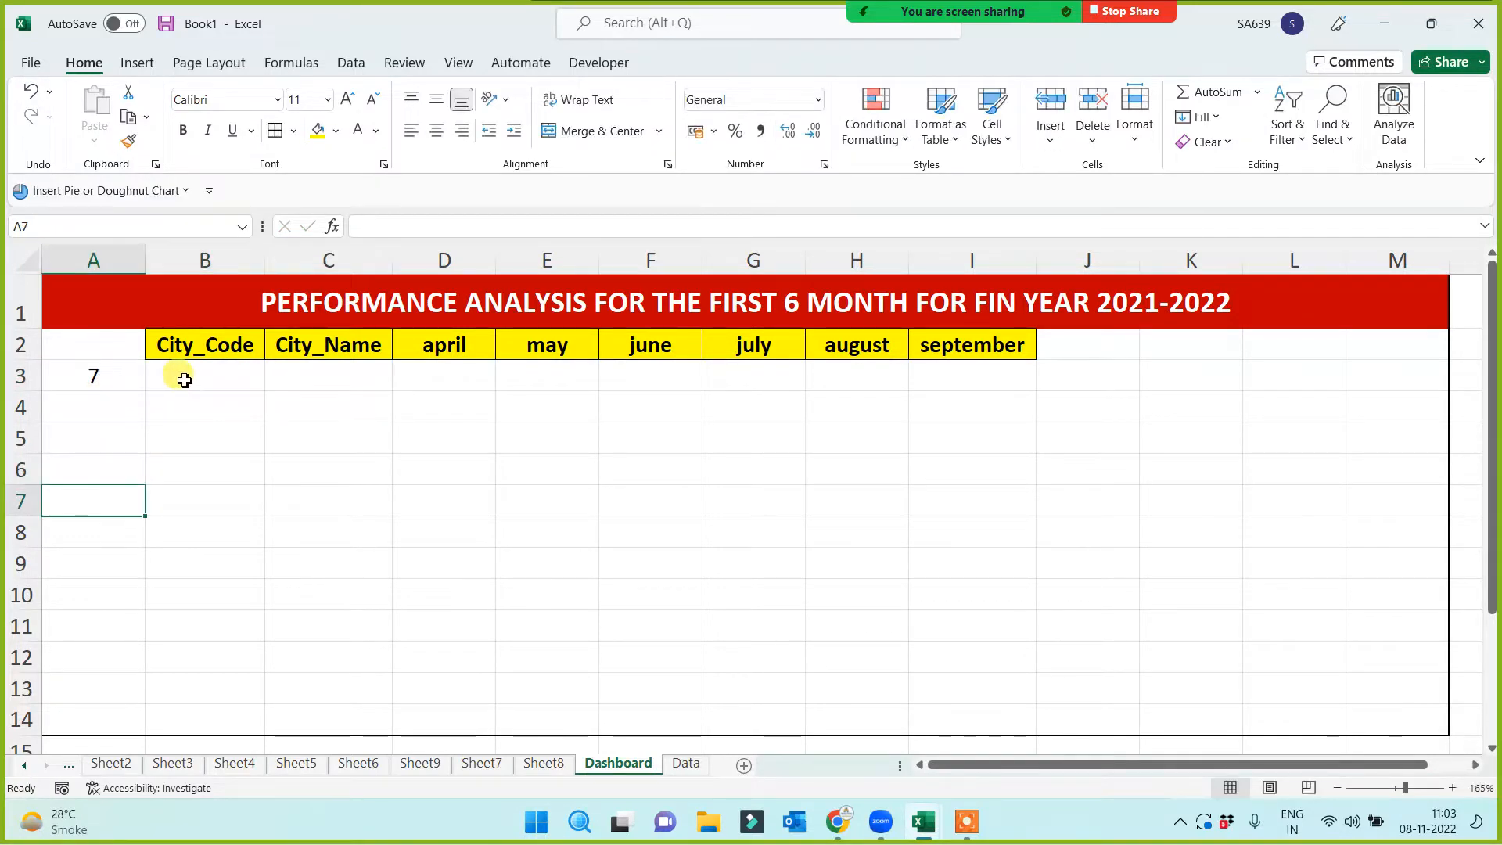
pyautogui.click(180, 379)
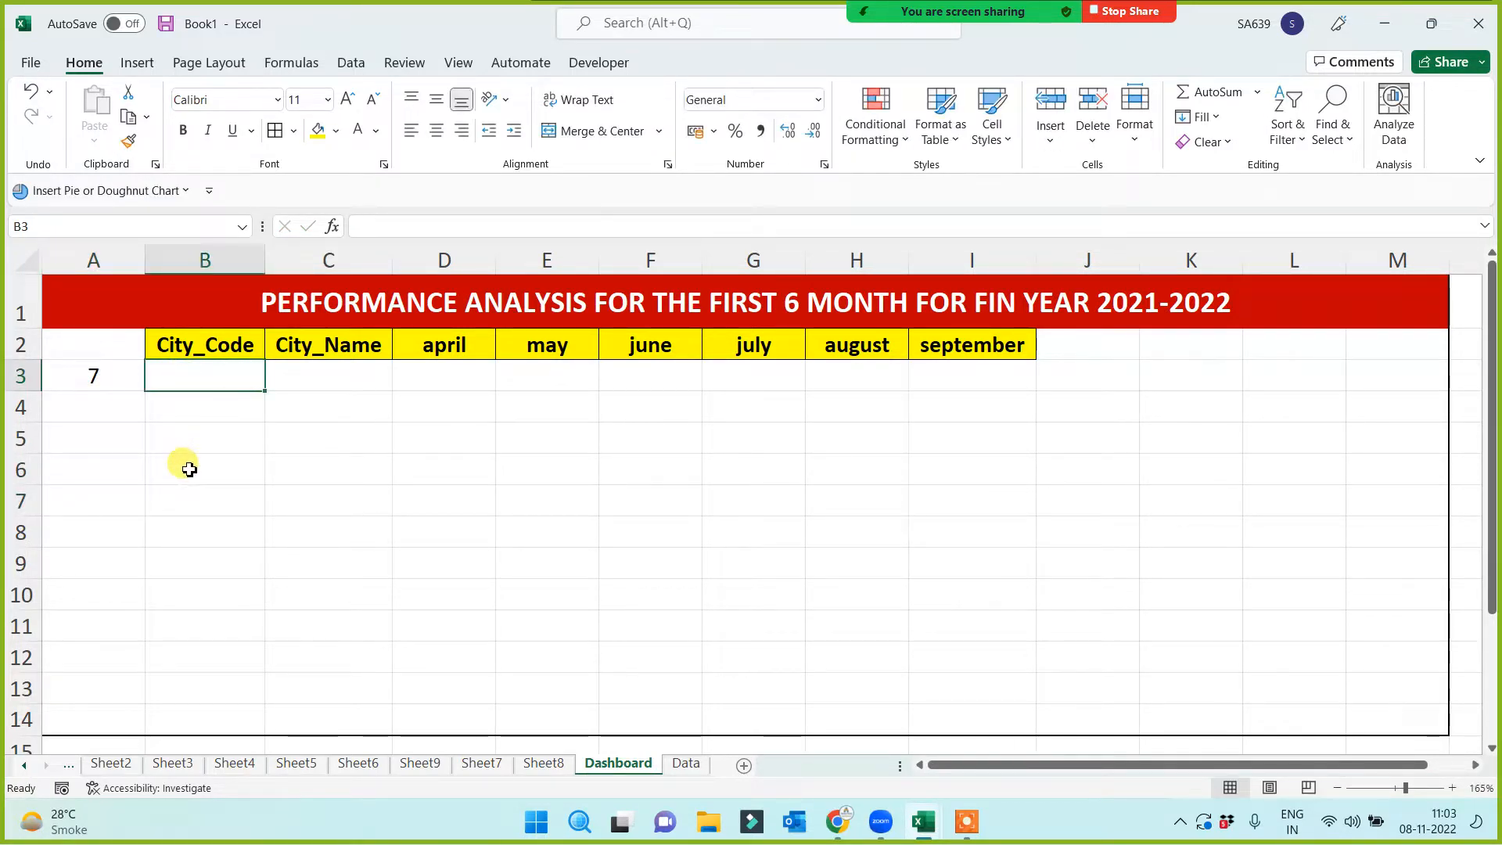
pyautogui.write('=')
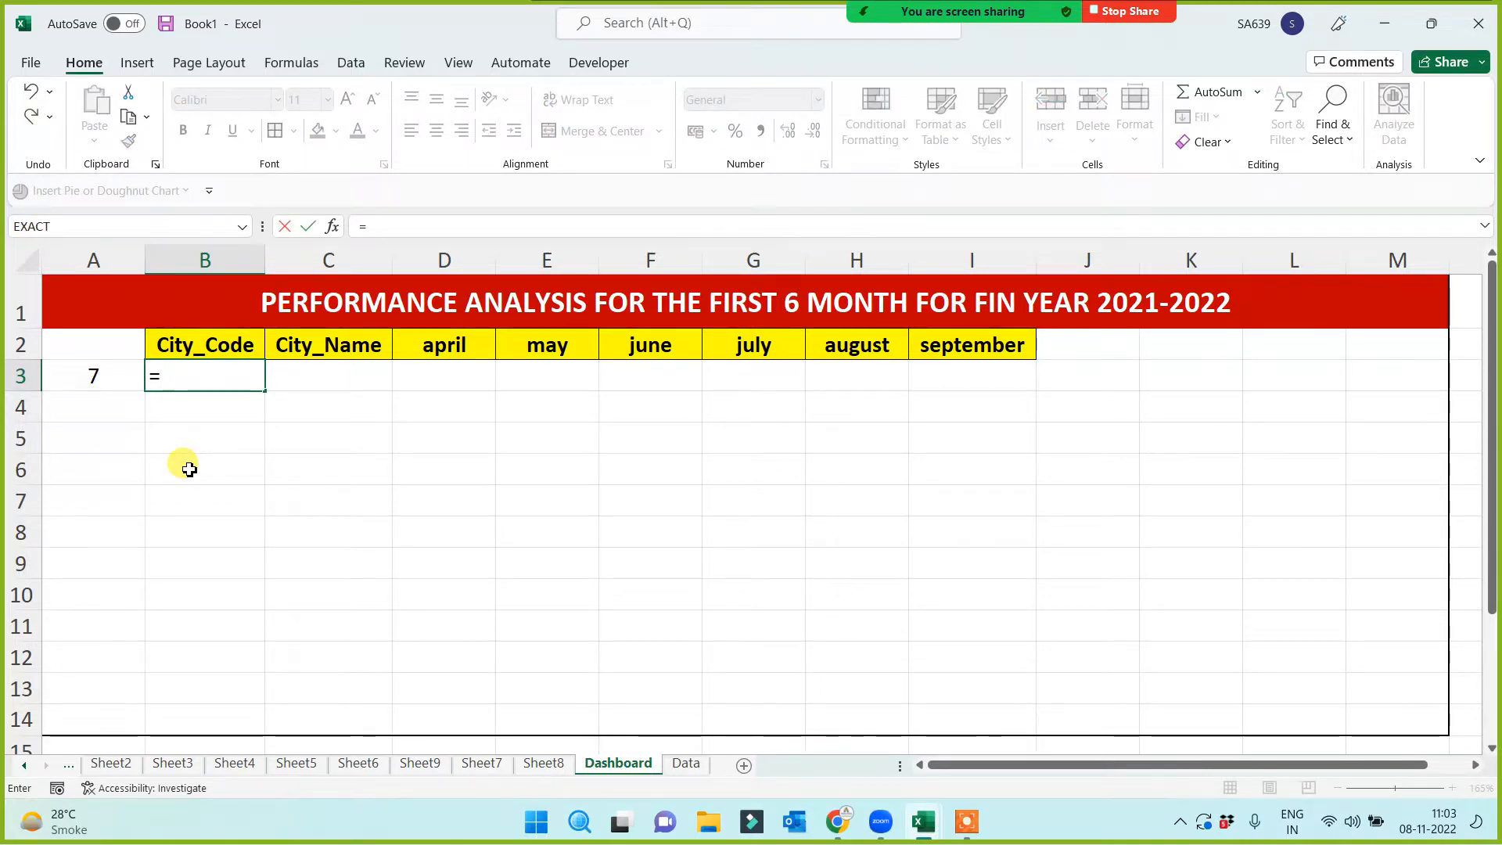
pyautogui.write('index')
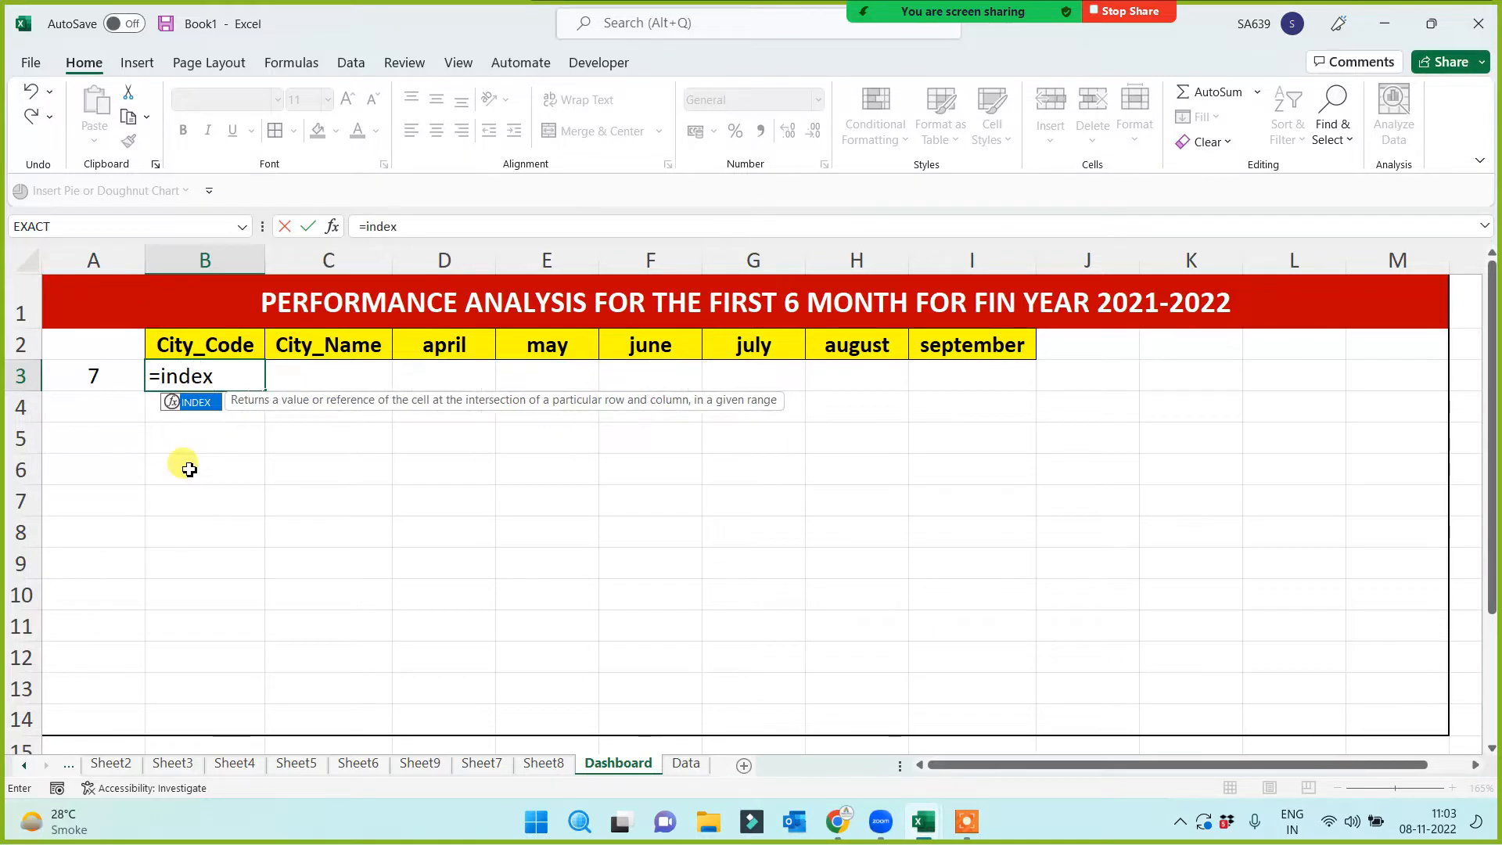
pyautogui.write('(')
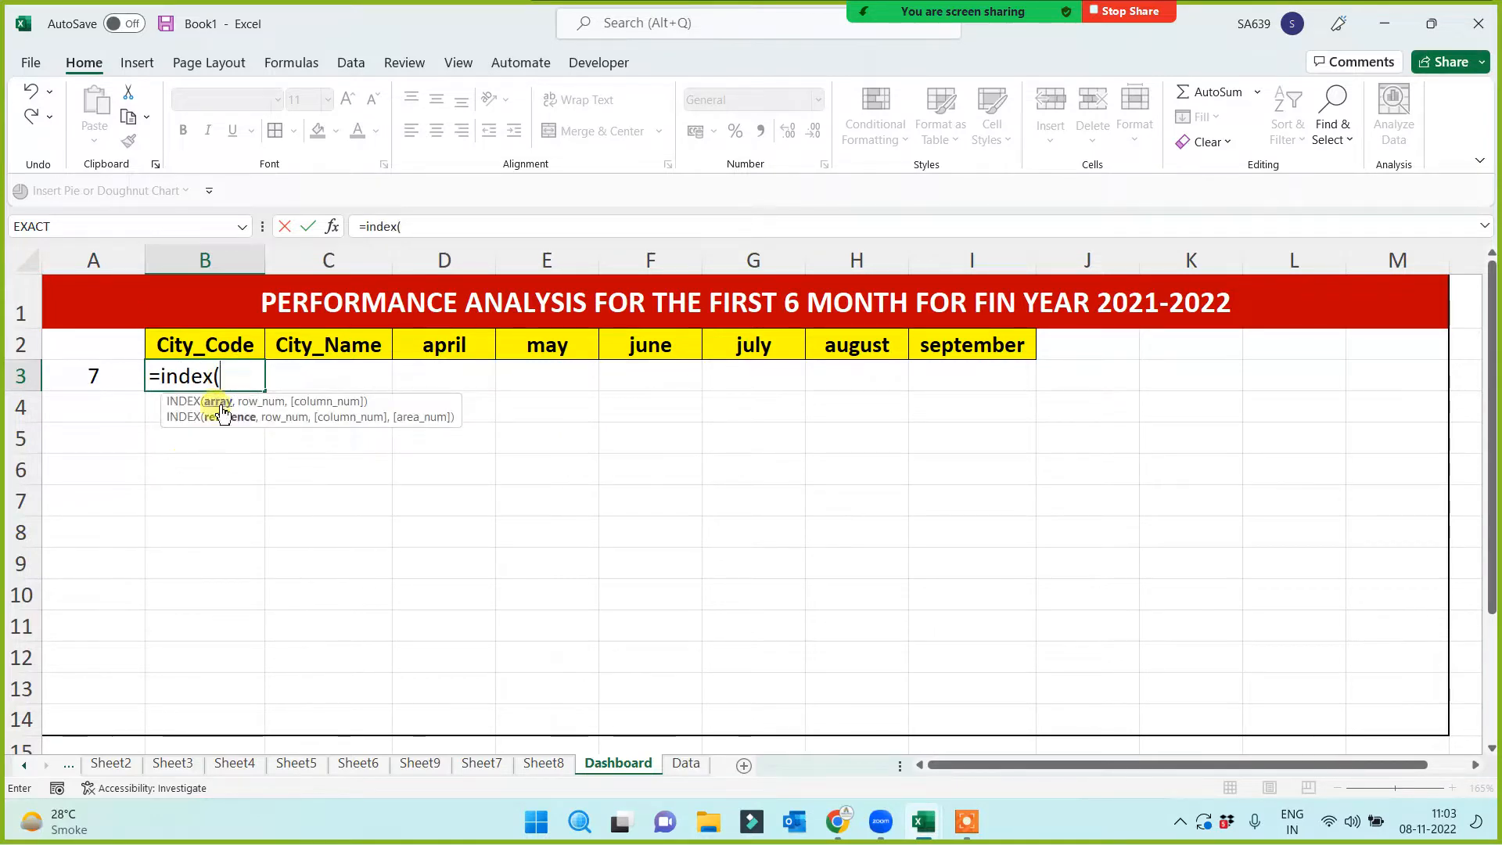
# Build B3's formula as INDEX over the Data sheet's City_Code values A2:A12 with row 1, column 1
pyautogui.click(686, 763)
pyautogui.moveTo(94, 313); pyautogui.dragTo(103, 585)
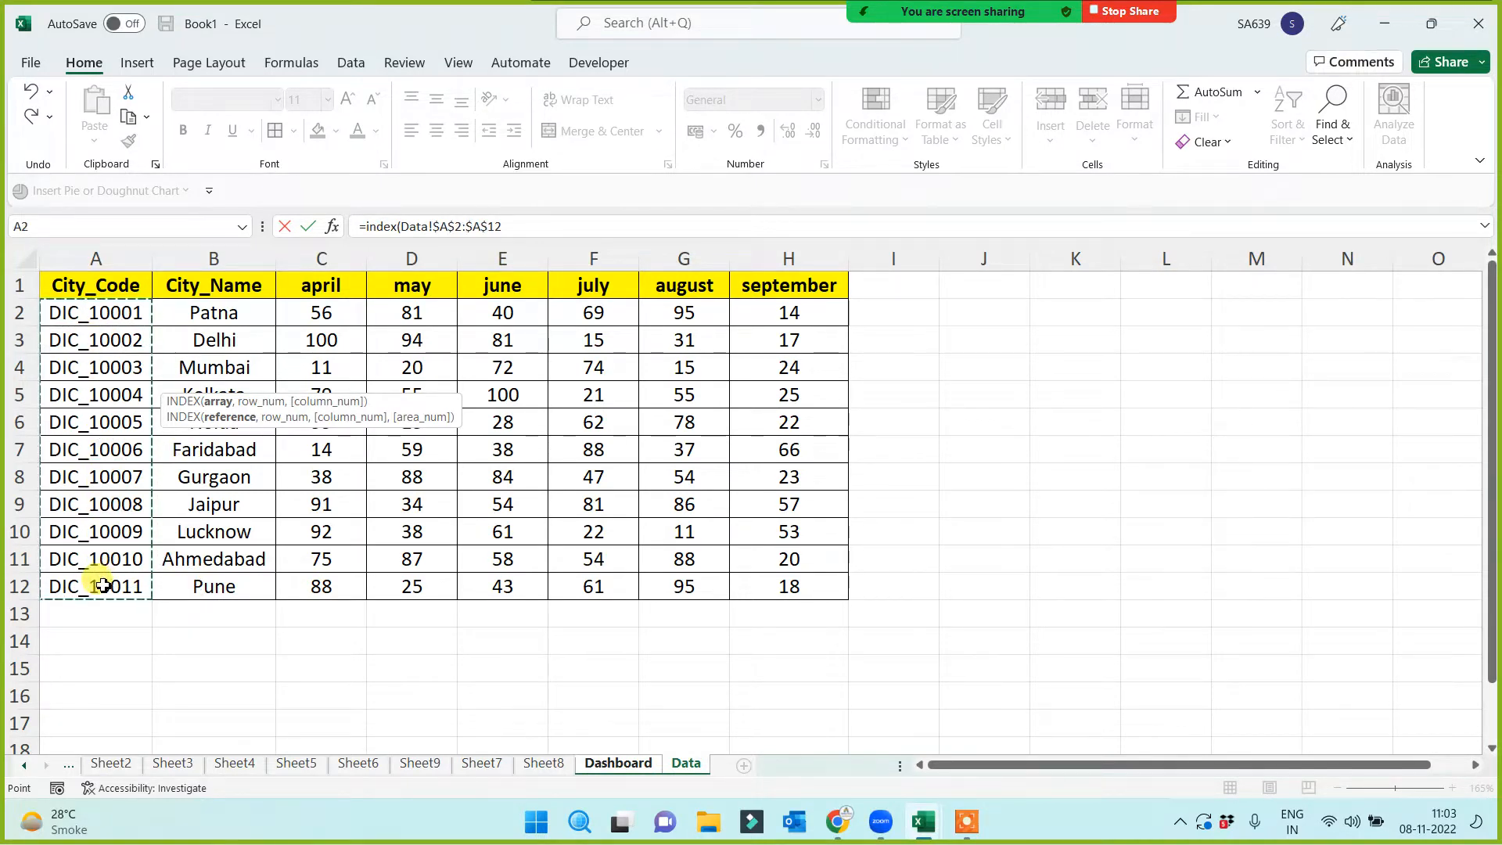
pyautogui.write(',')
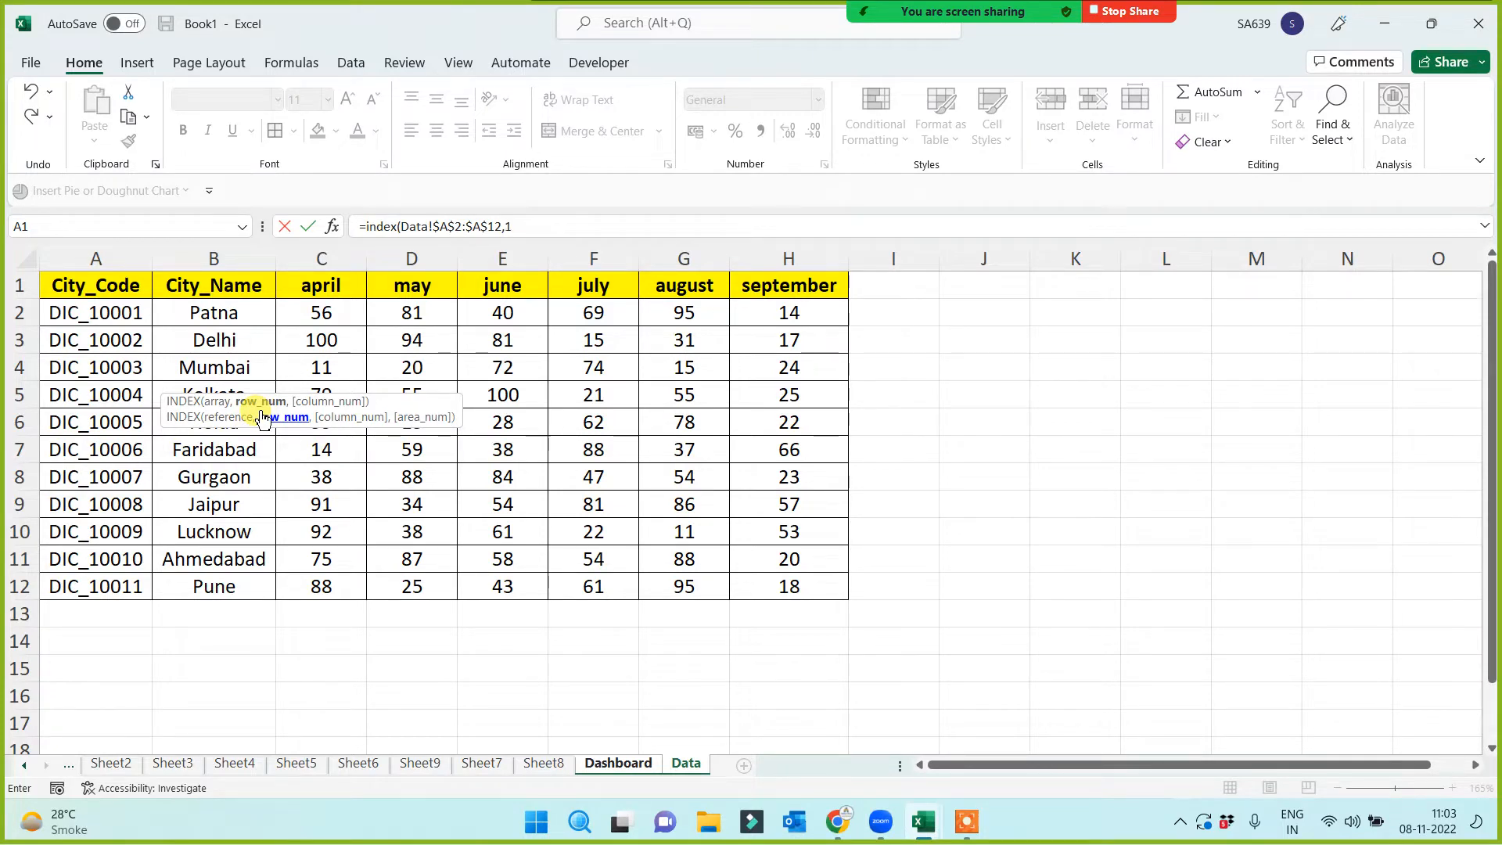
pyautogui.write('1,')
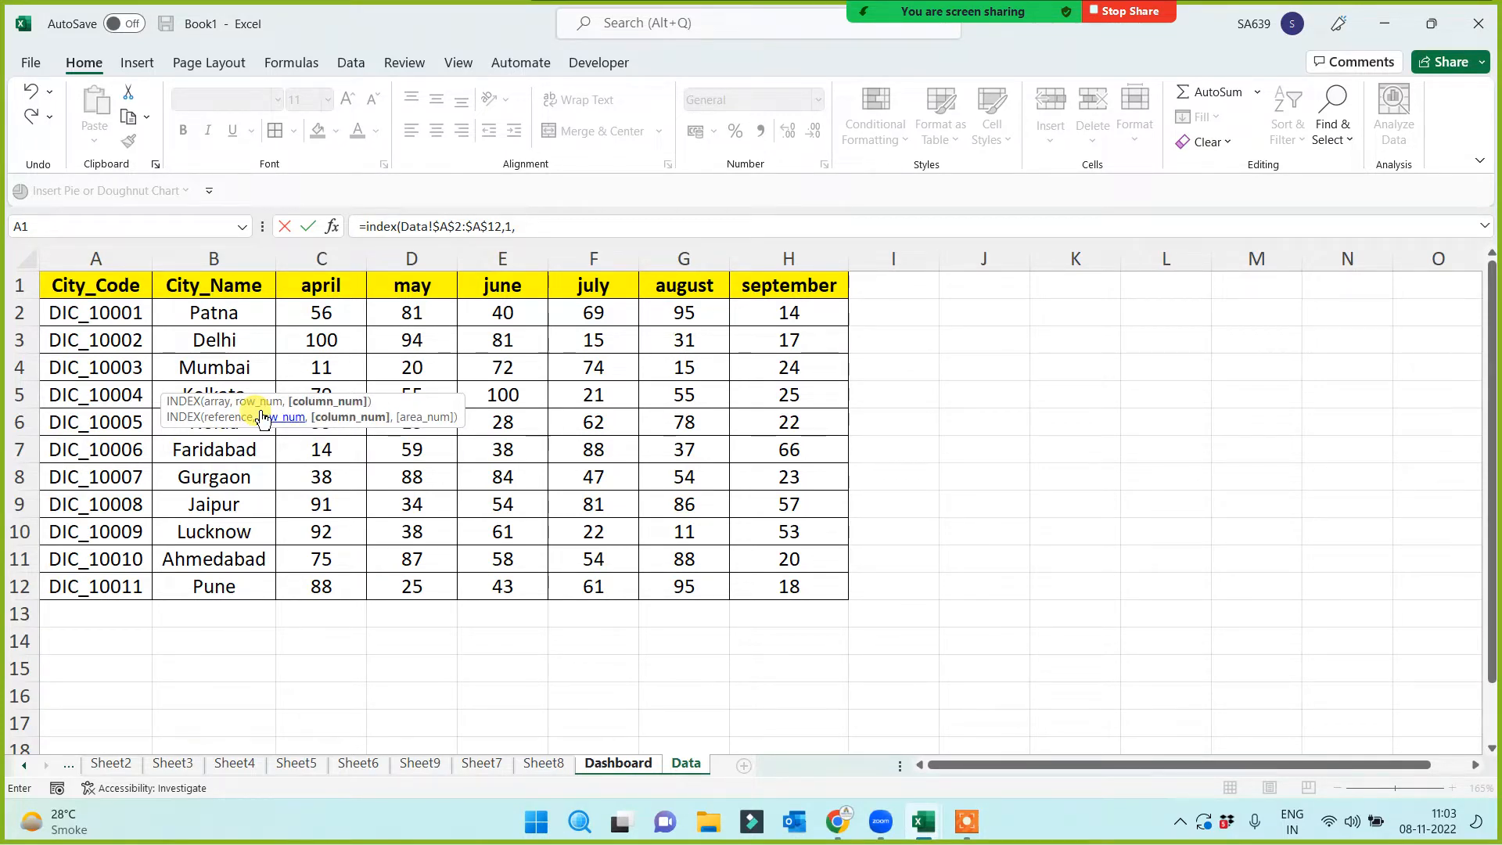
pyautogui.write('1')
pyautogui.press('Return')
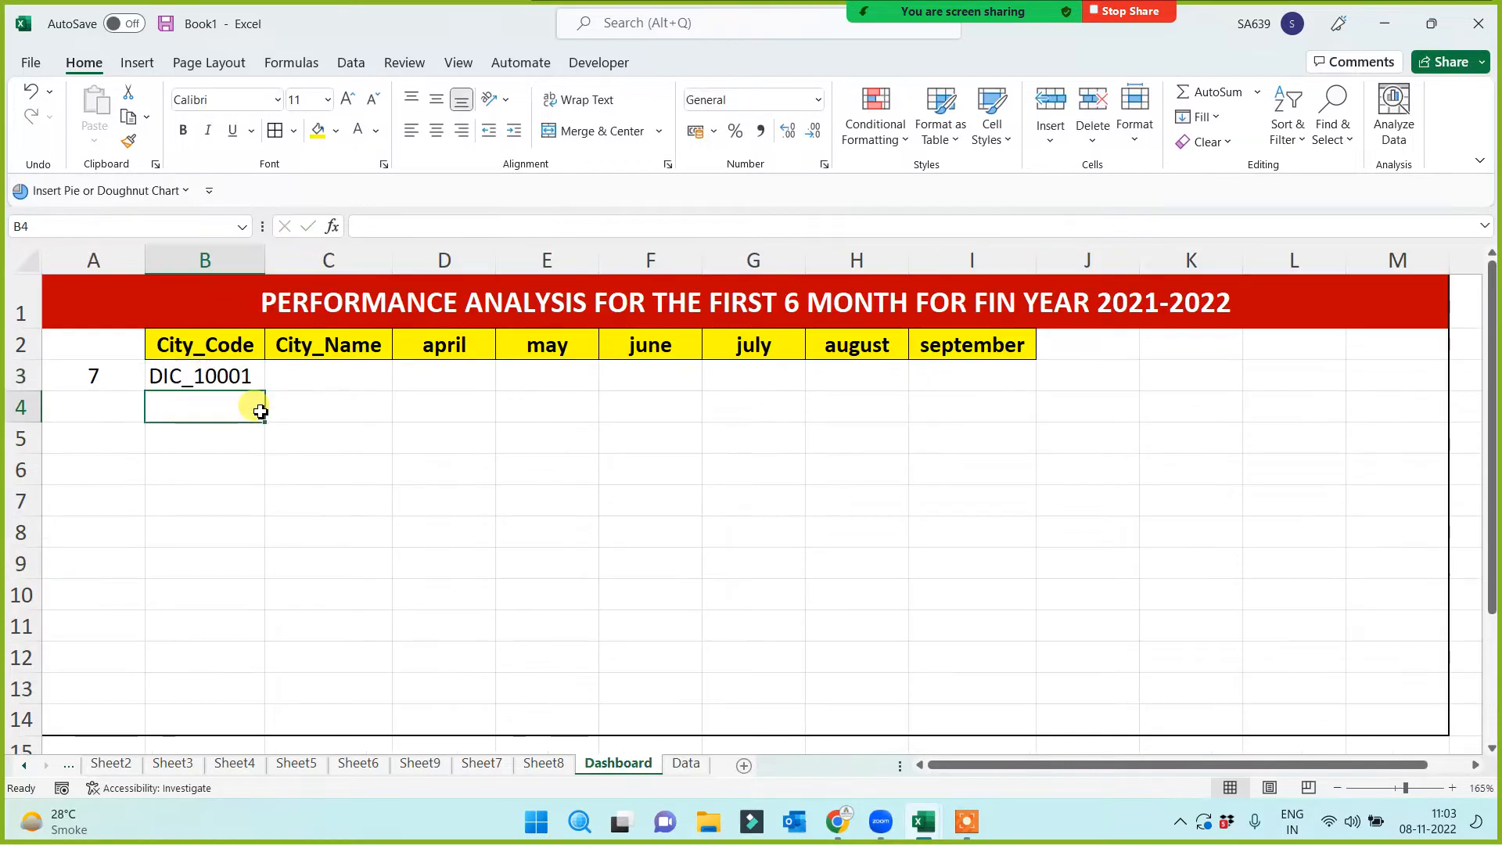
pyautogui.press('Up')
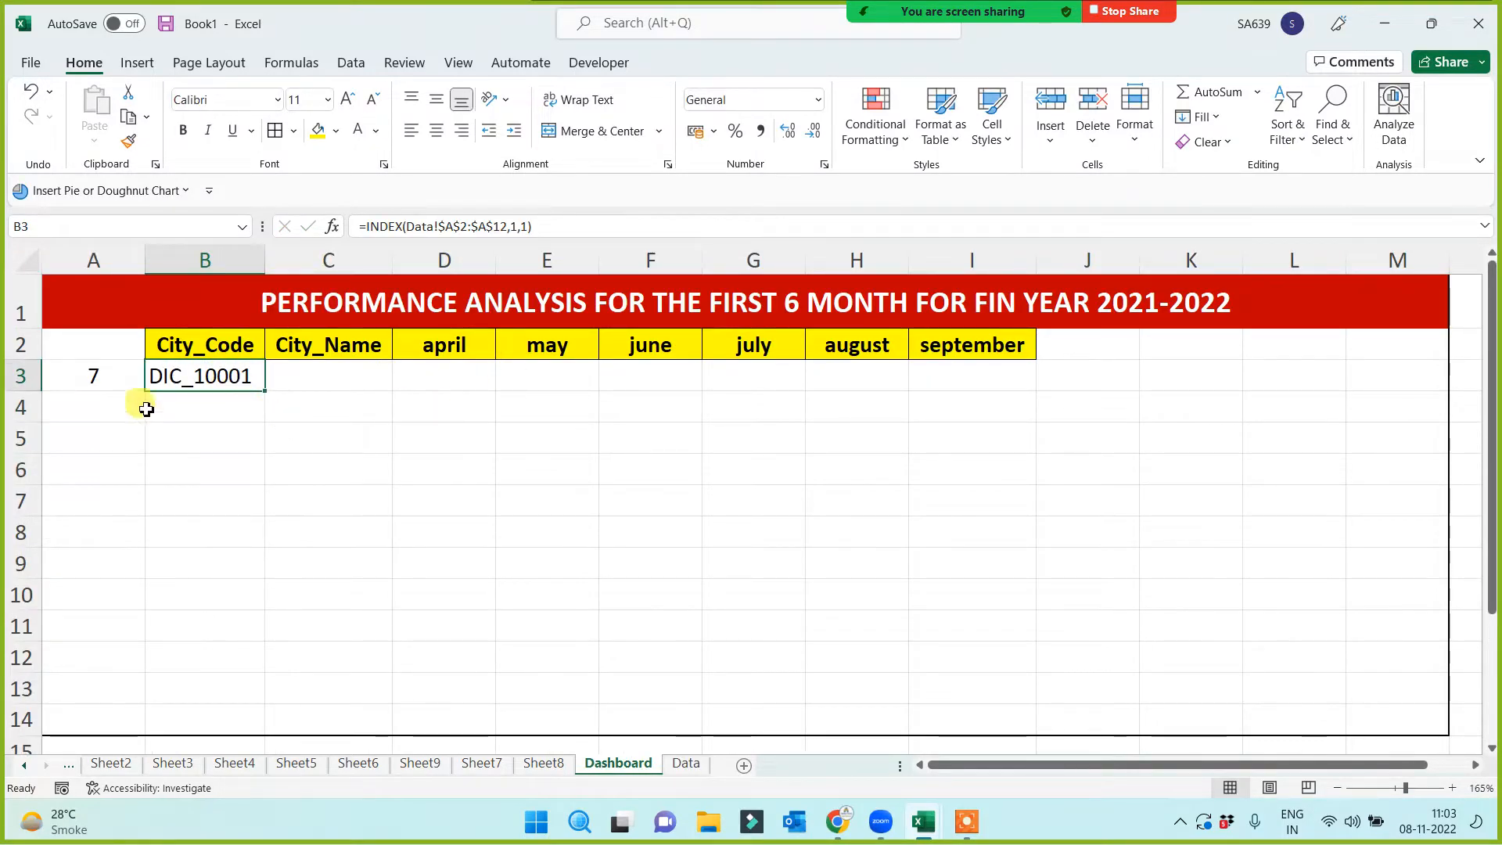
# Try row numbers 2 and 3 in the INDEX formula, then delete the fixed row number
pyautogui.click(518, 227)
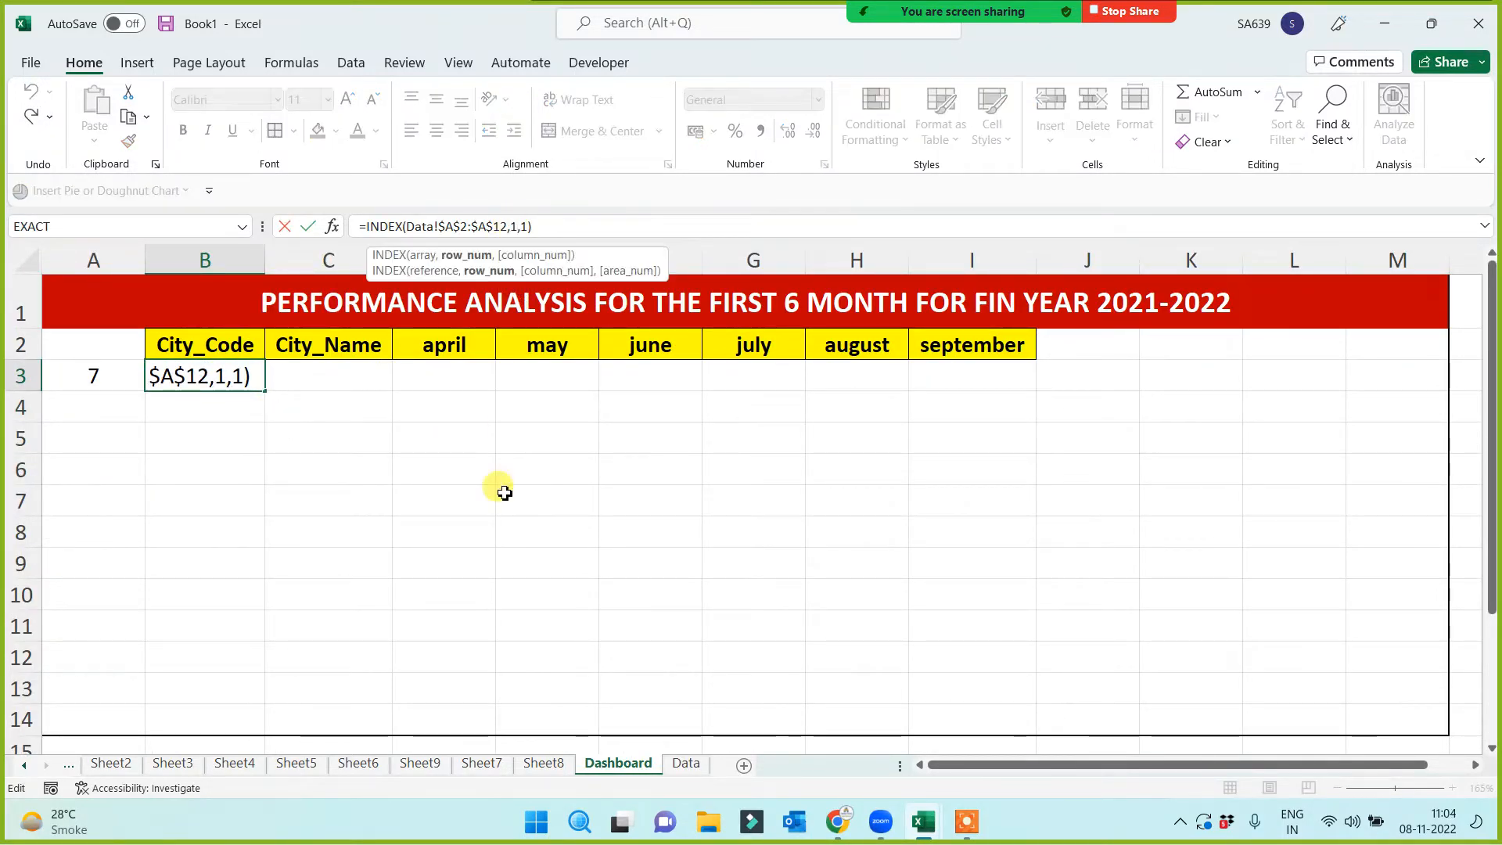
pyautogui.write('2')
pyautogui.press('Return')
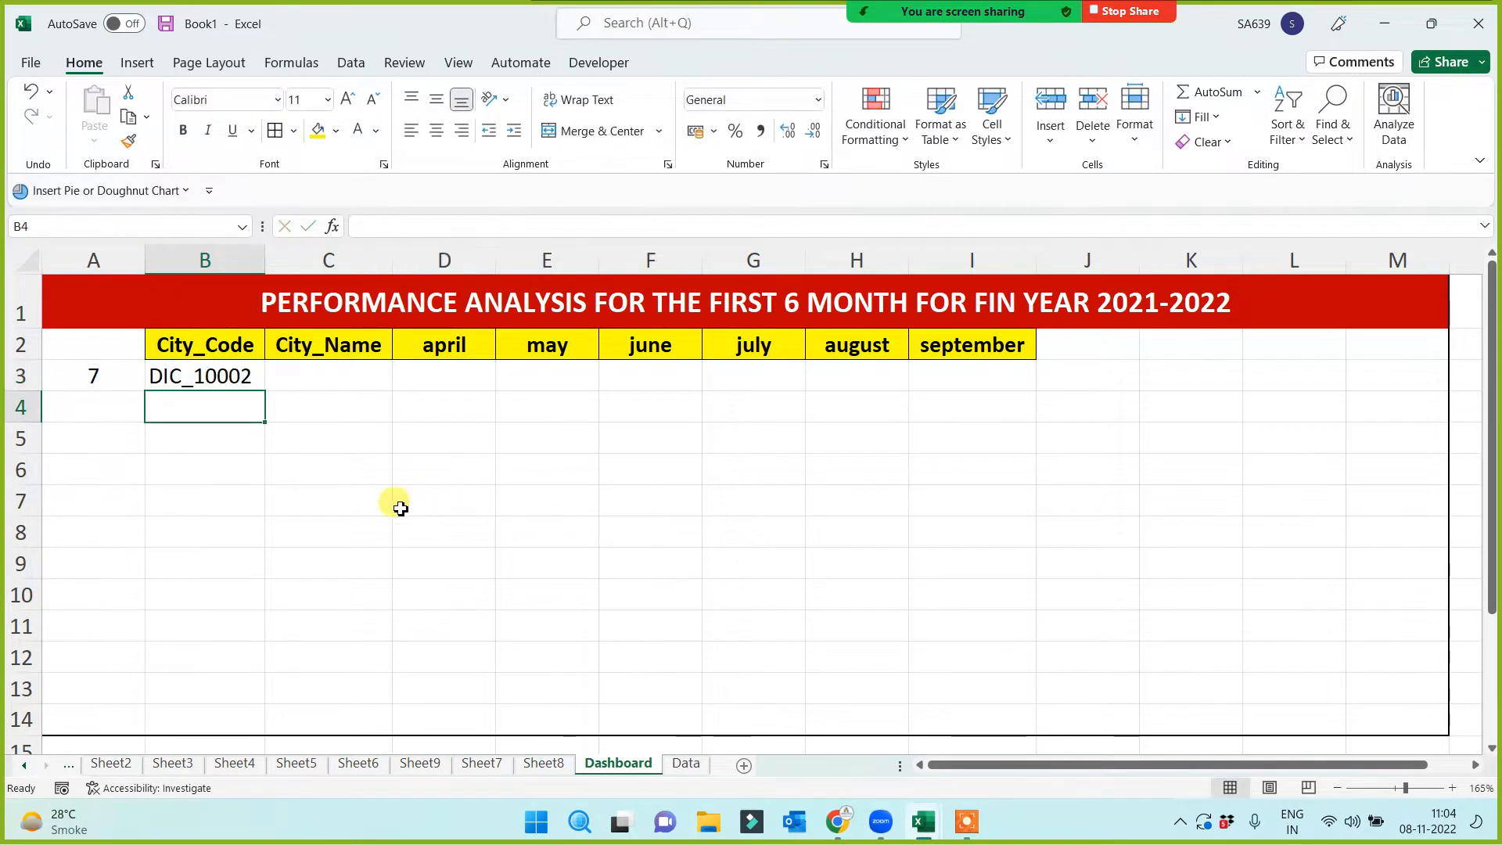
pyautogui.click(214, 381)
pyautogui.click(521, 226)
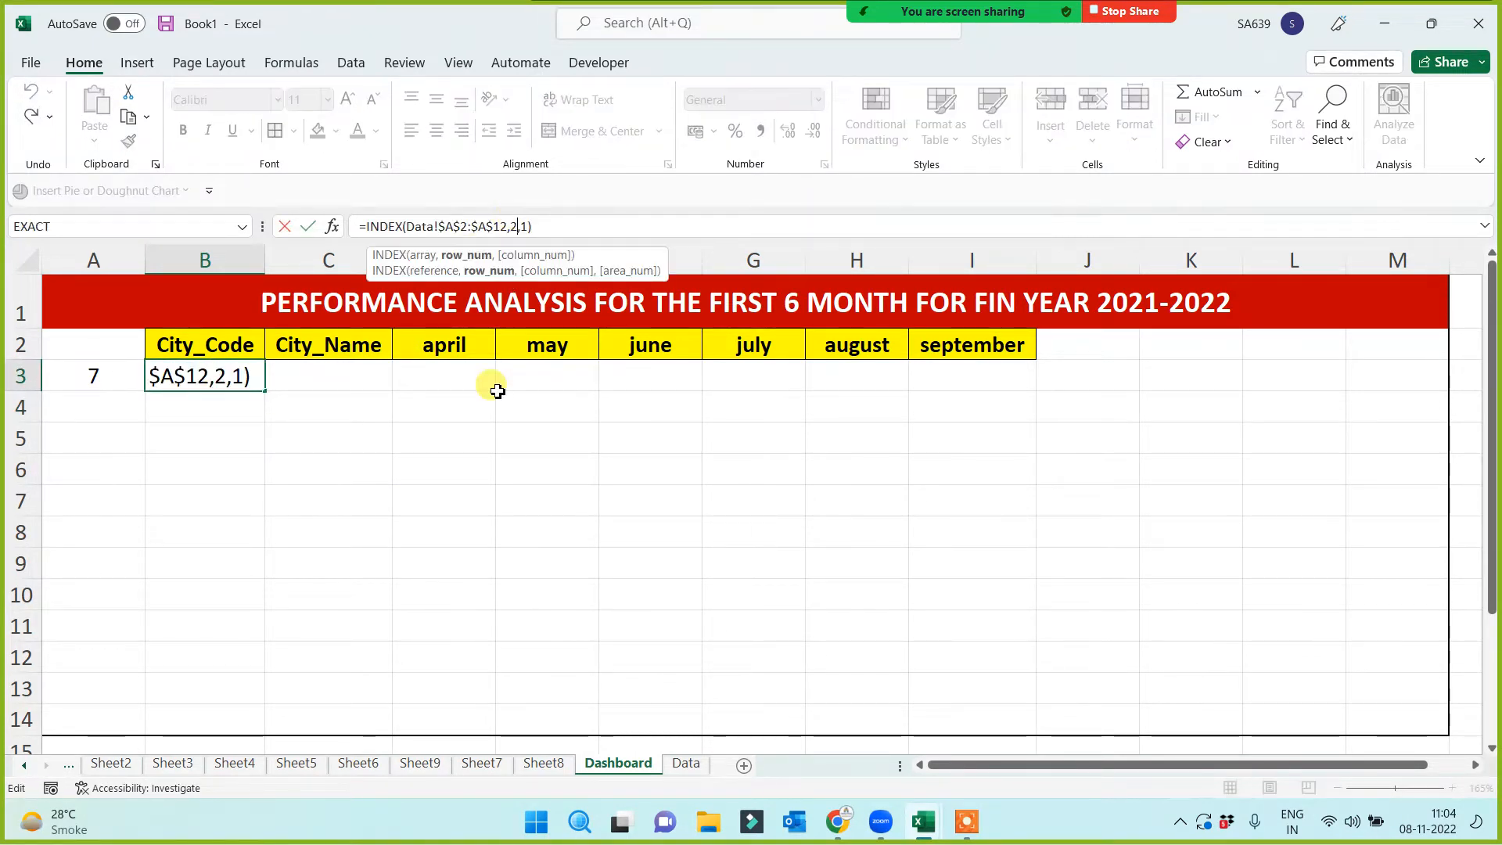
pyautogui.press('Return')
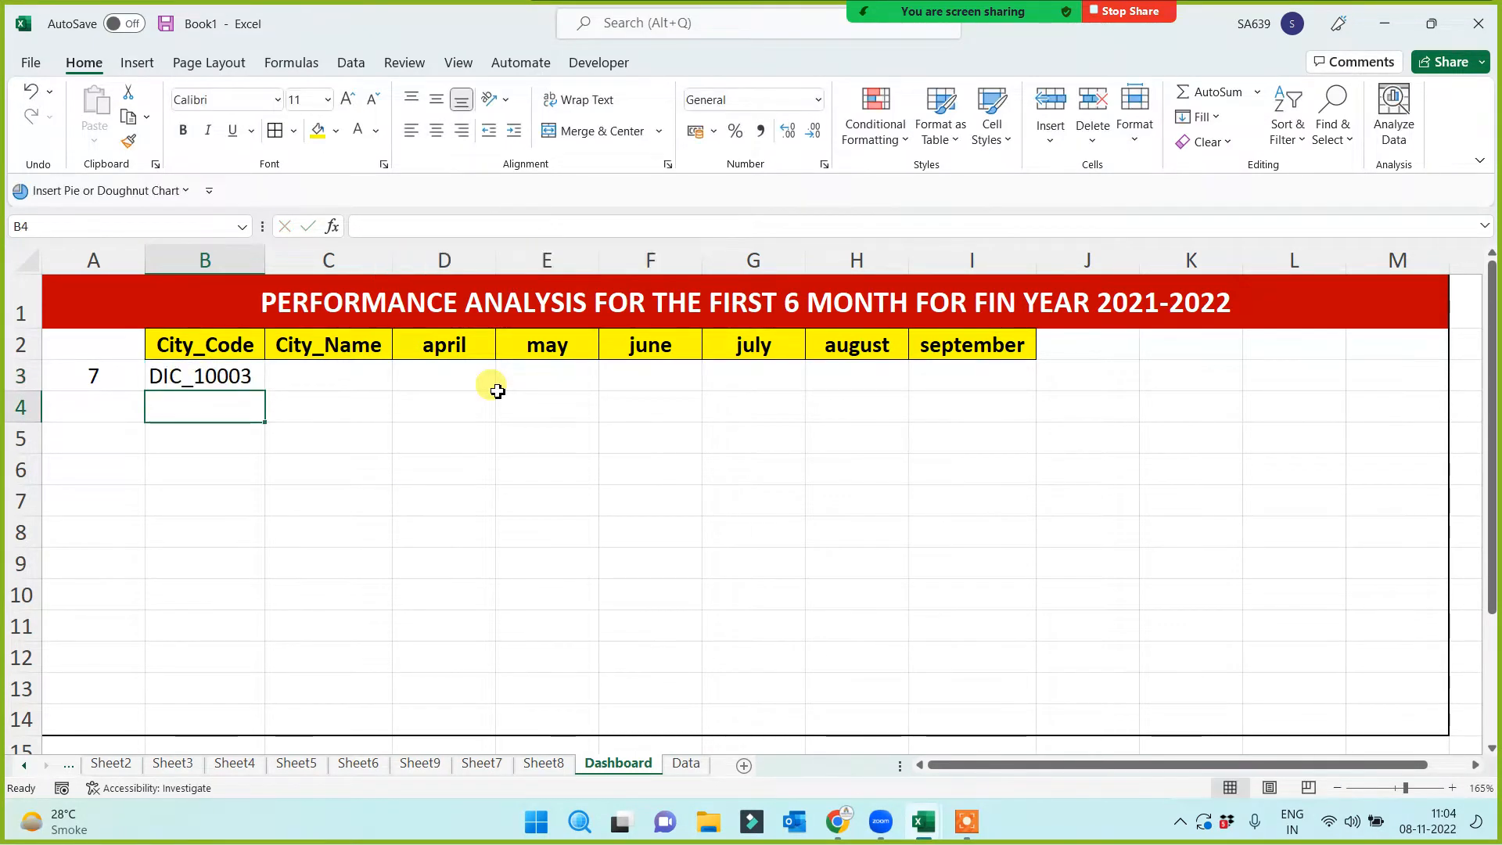
pyautogui.click(209, 376)
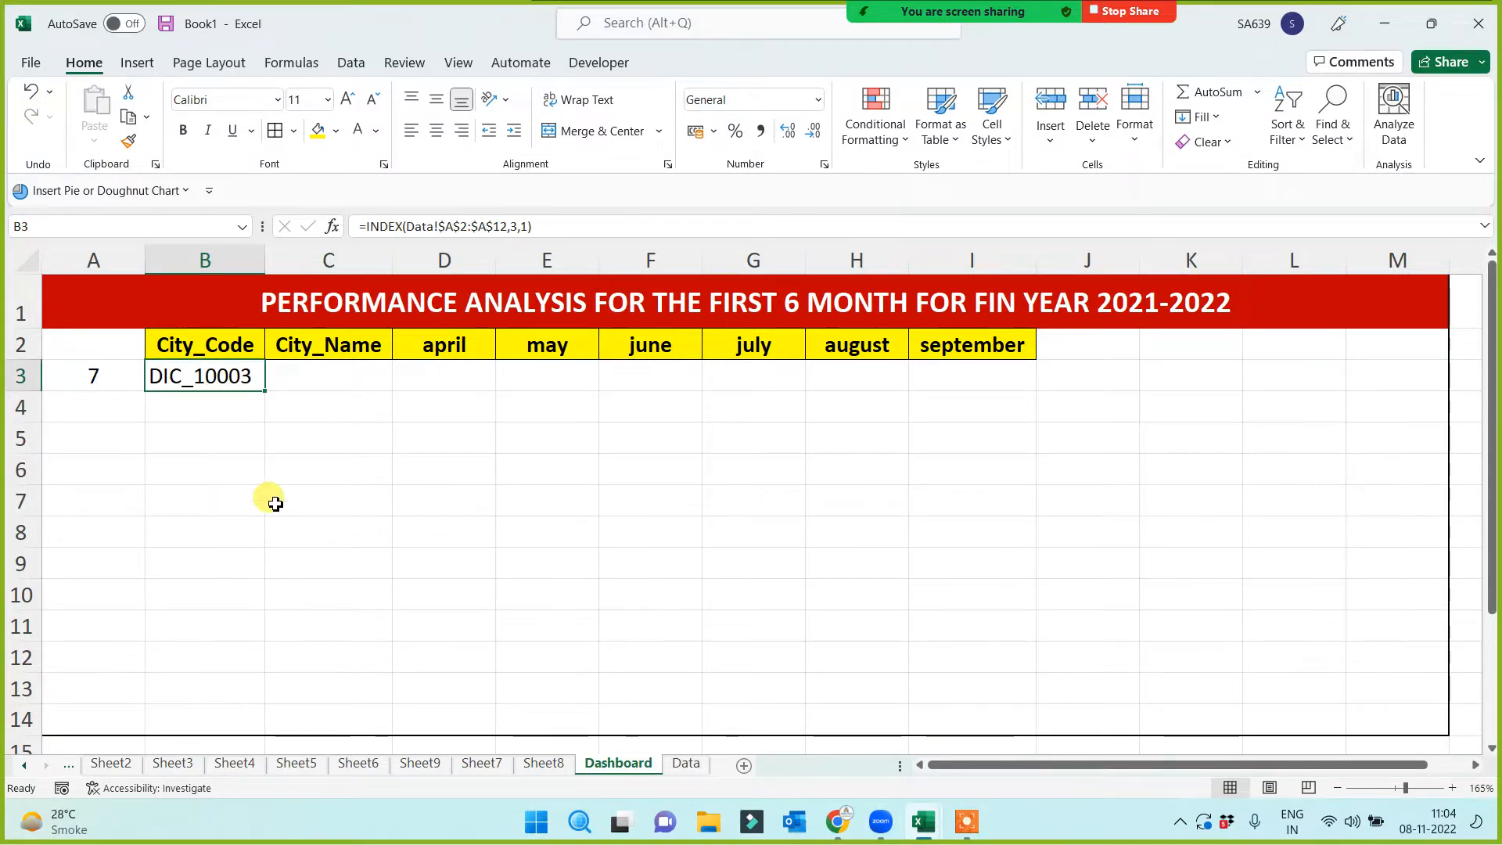
pyautogui.click(521, 225)
pyautogui.press('BackSpace')
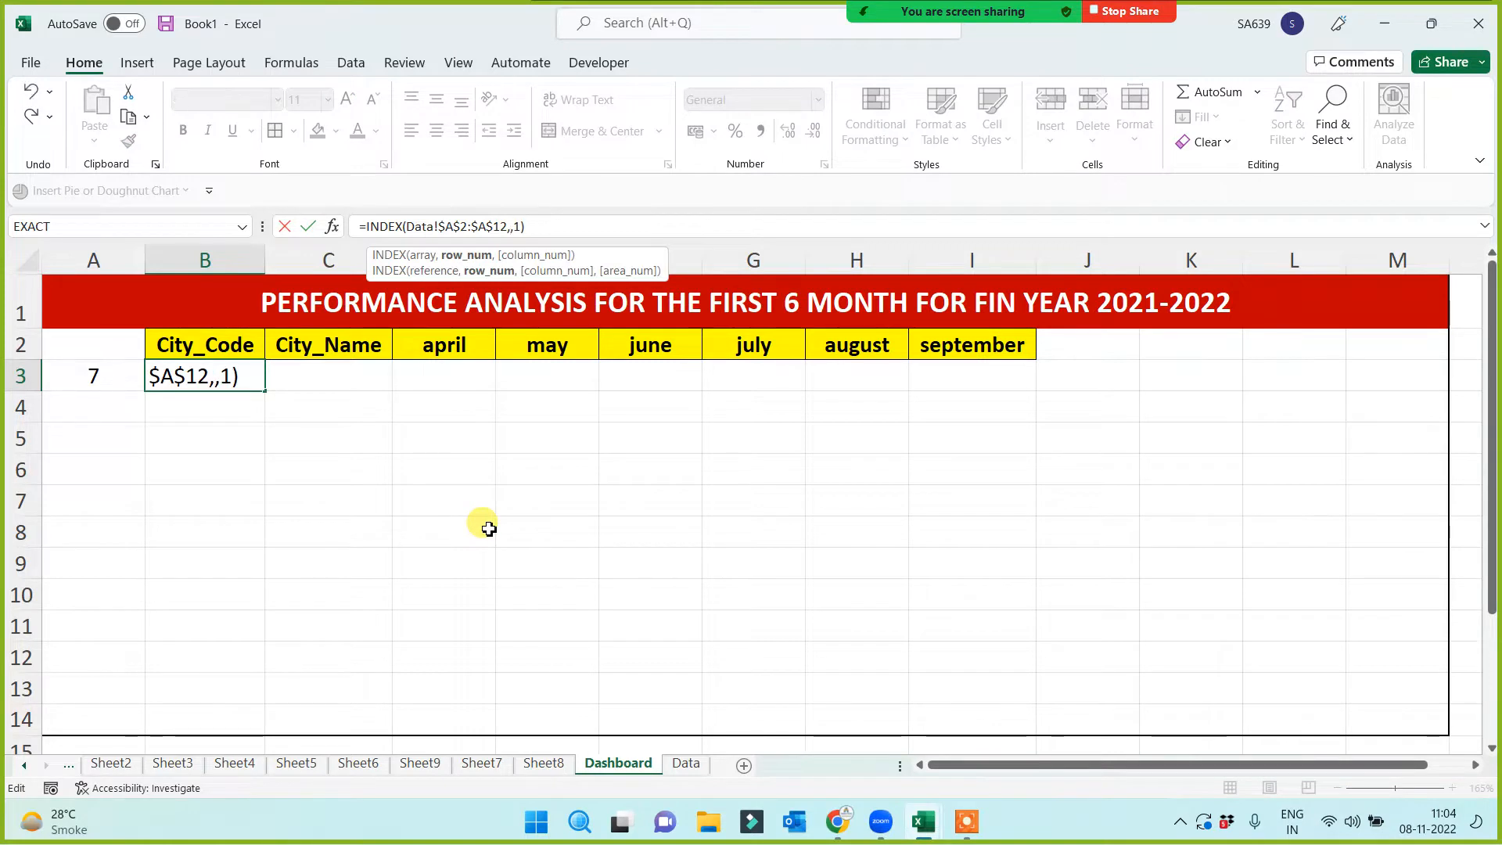
# Point the INDEX row argument at A3 and test it with row number 1
pyautogui.click(106, 370)
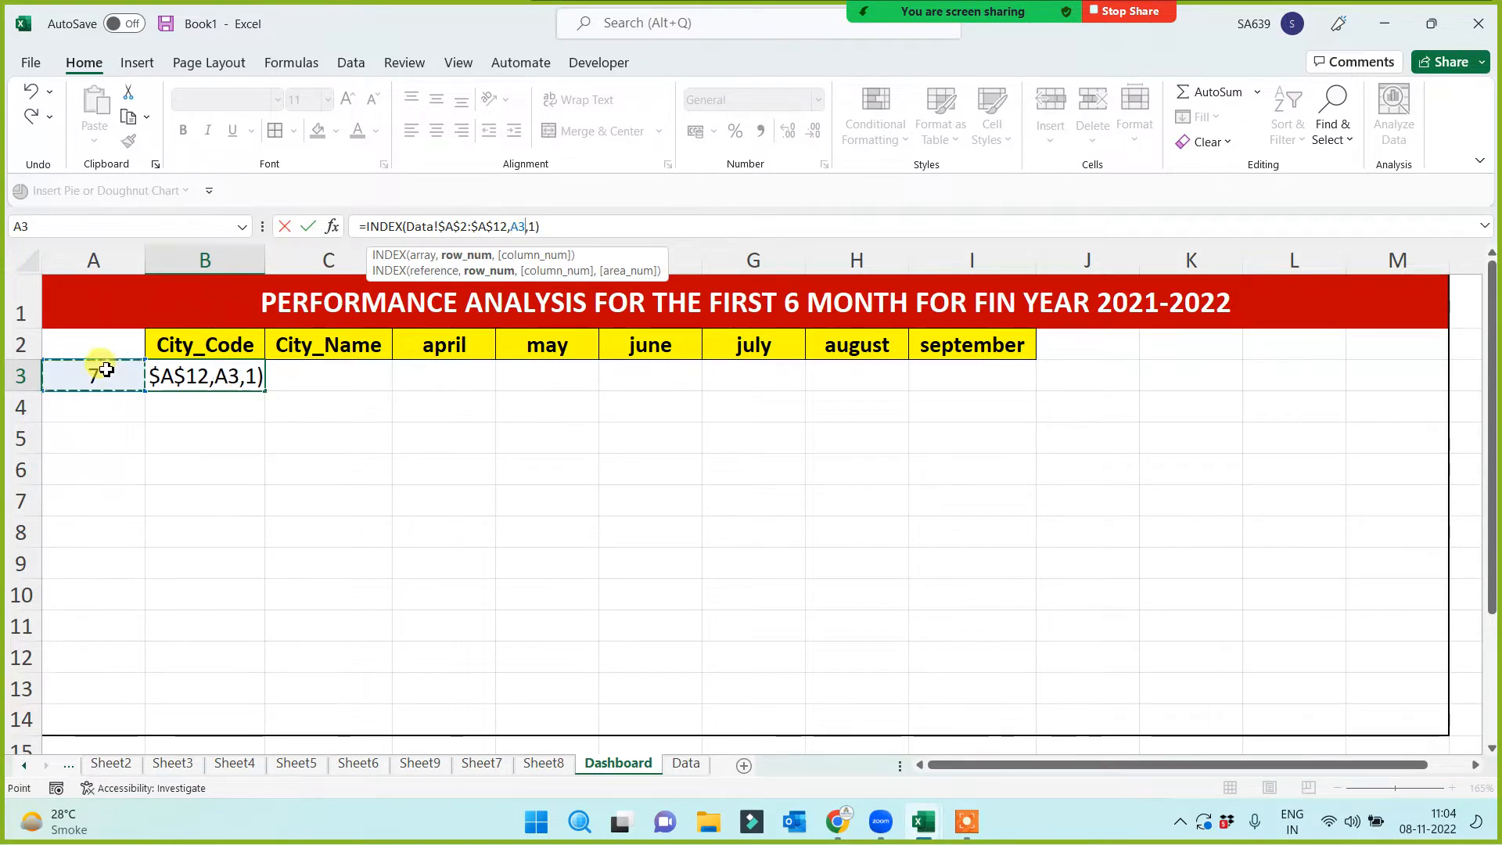
pyautogui.press('Return')
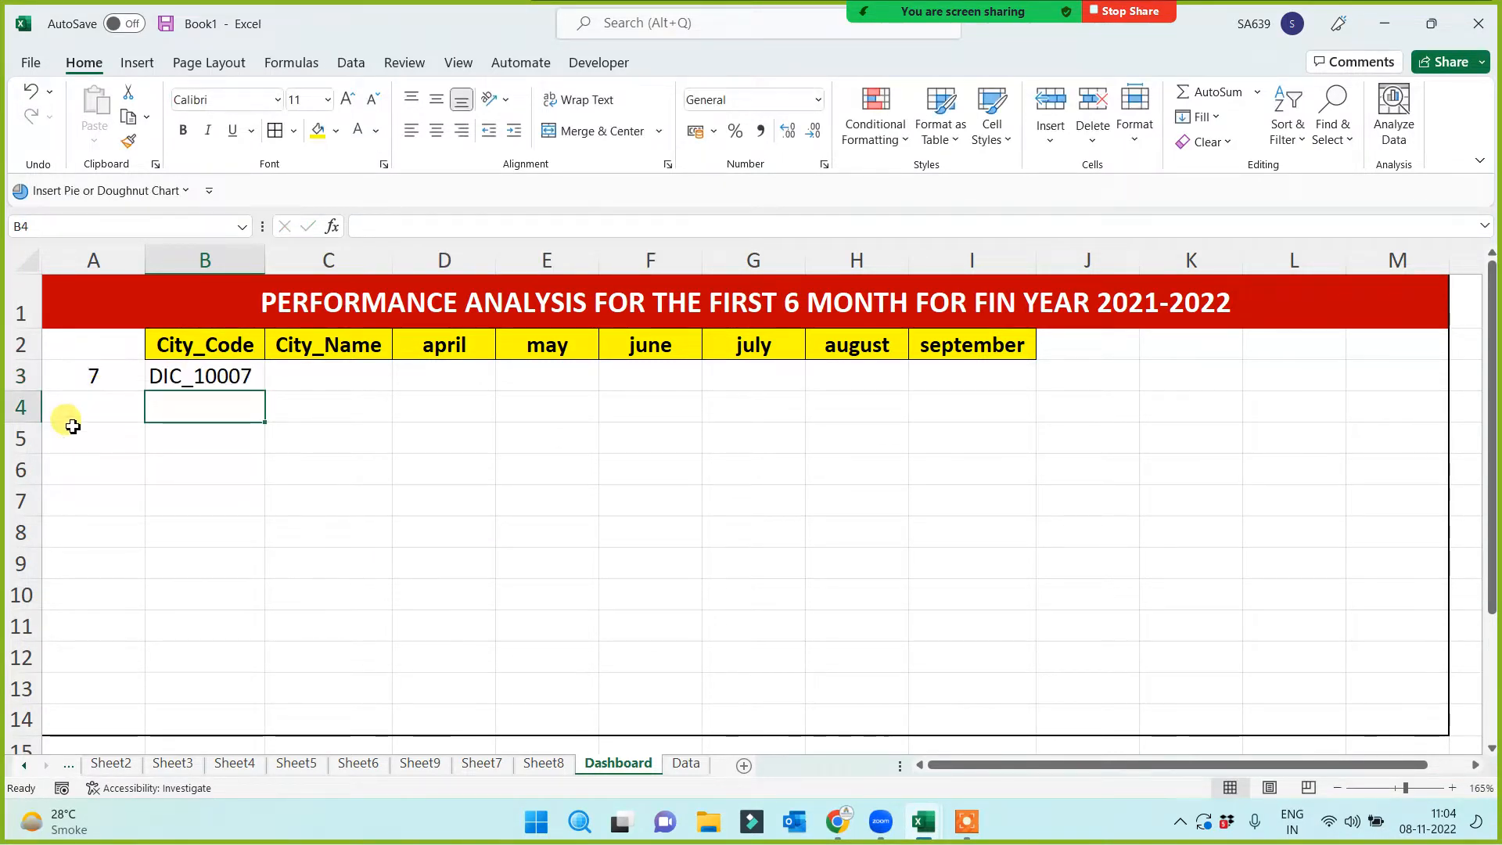
pyautogui.click(92, 366)
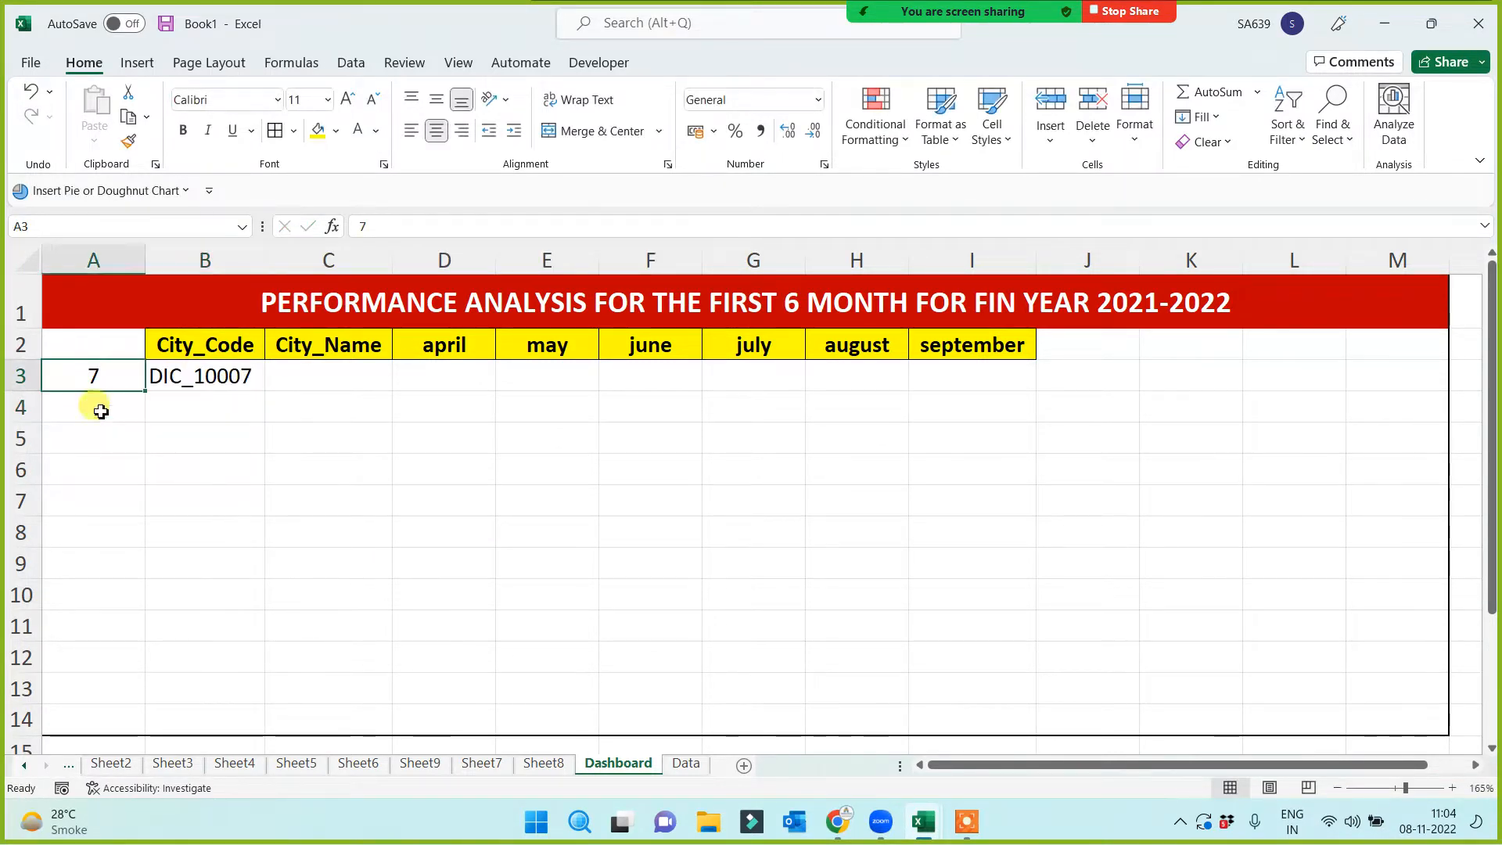
pyautogui.write('1')
pyautogui.click(94, 540)
pyautogui.click(220, 378)
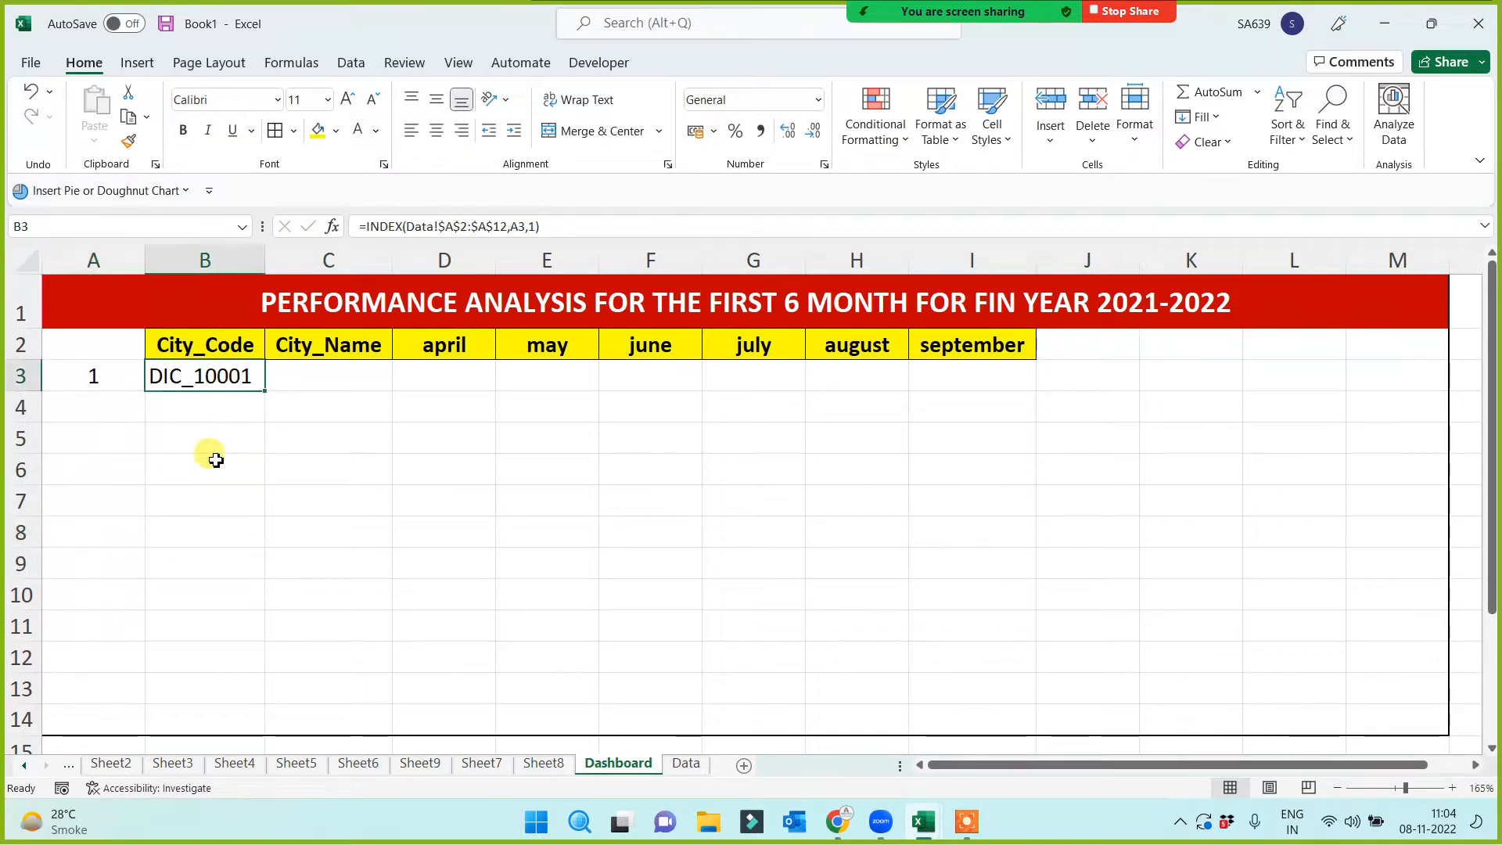
# Test the selector with row numbers 3 and 10, giving DIC_10010 in B3
pyautogui.click(100, 374)
pyautogui.write('3')
pyautogui.click(106, 500)
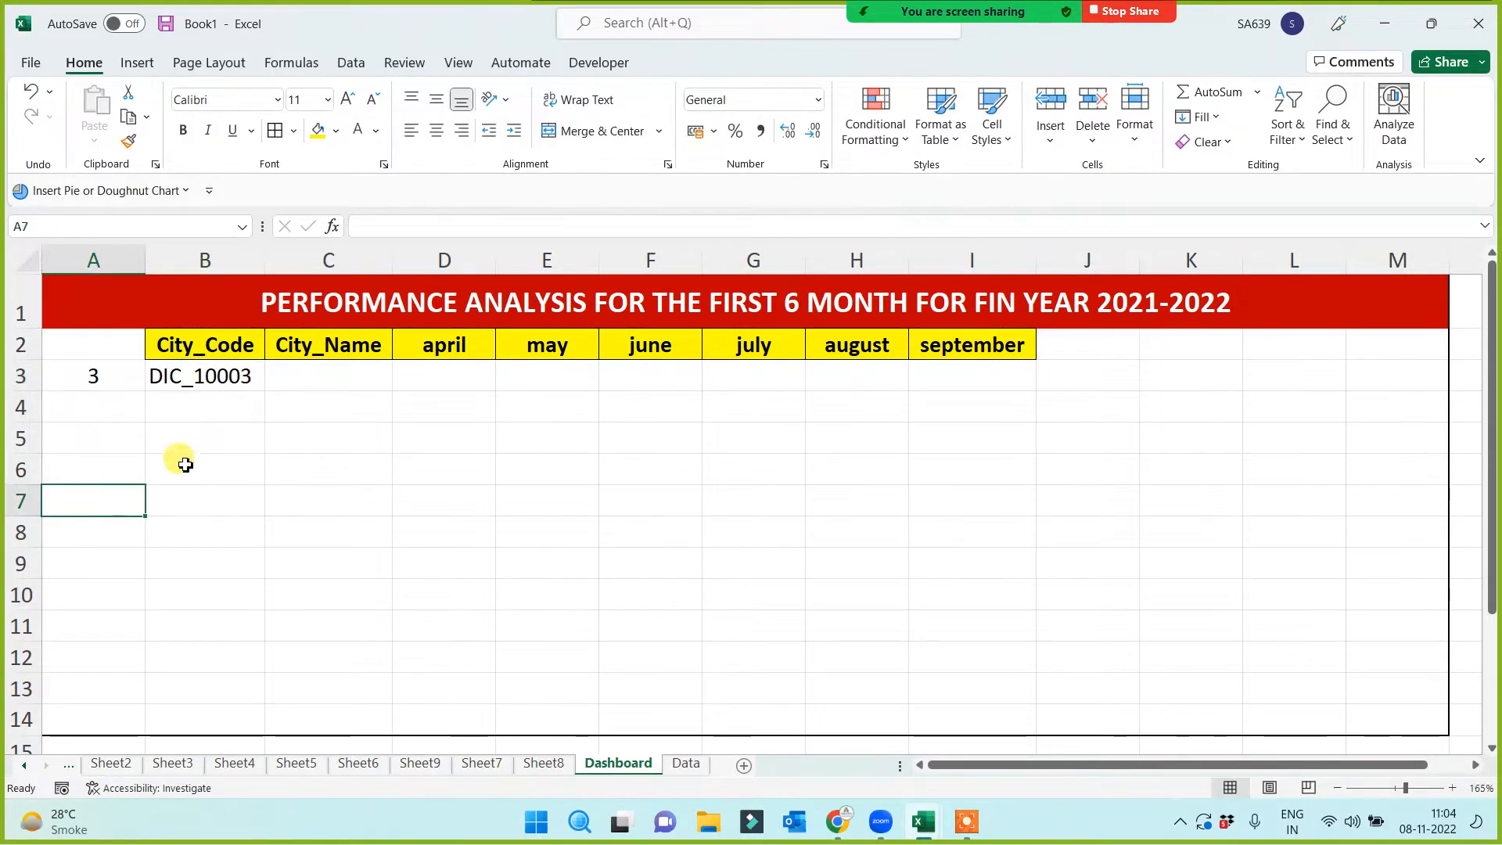
pyautogui.click(86, 377)
pyautogui.write('10')
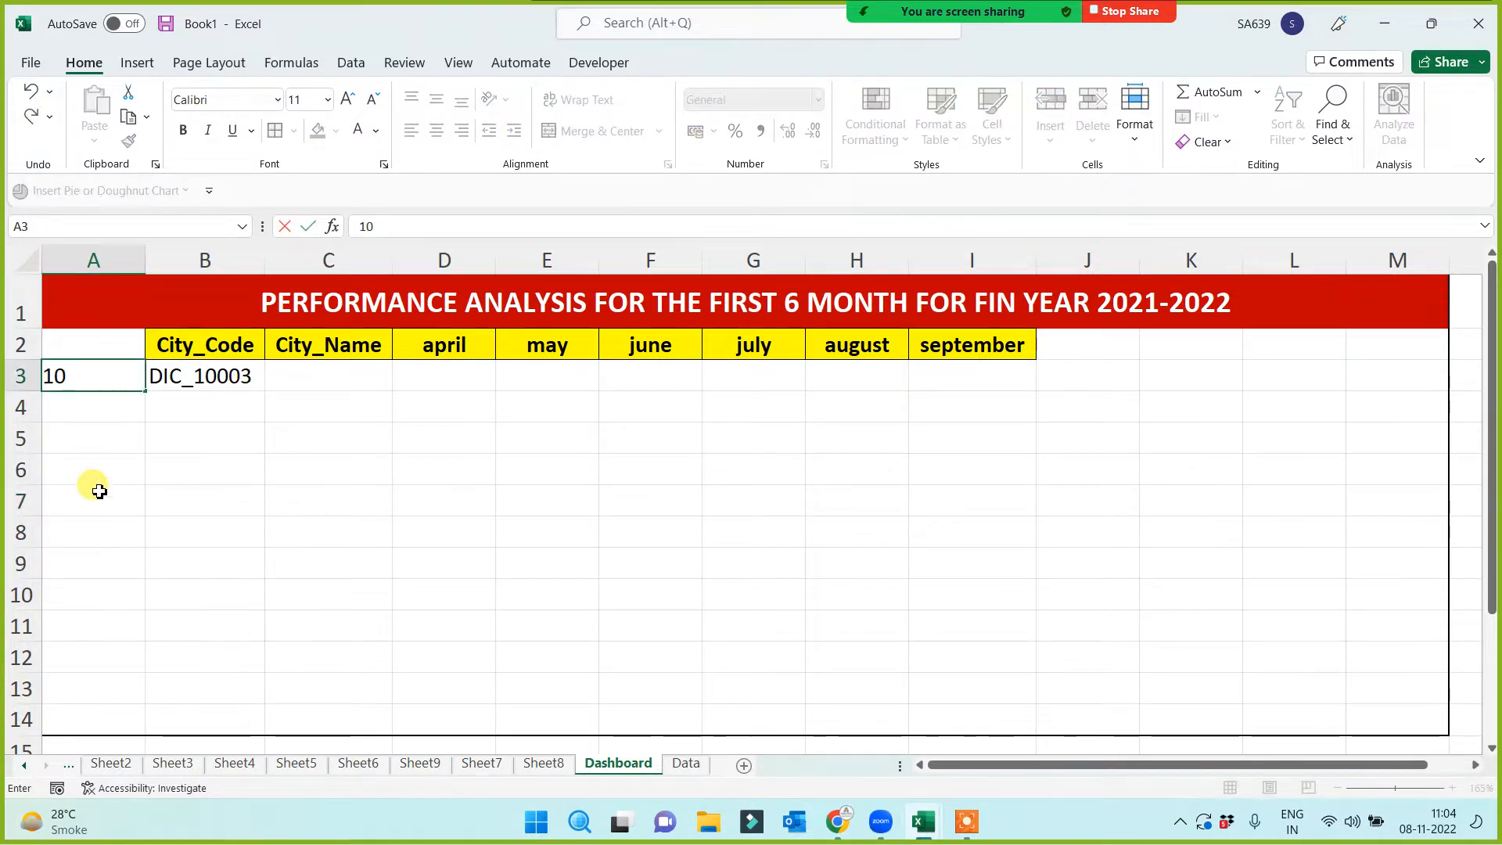
pyautogui.click(94, 493)
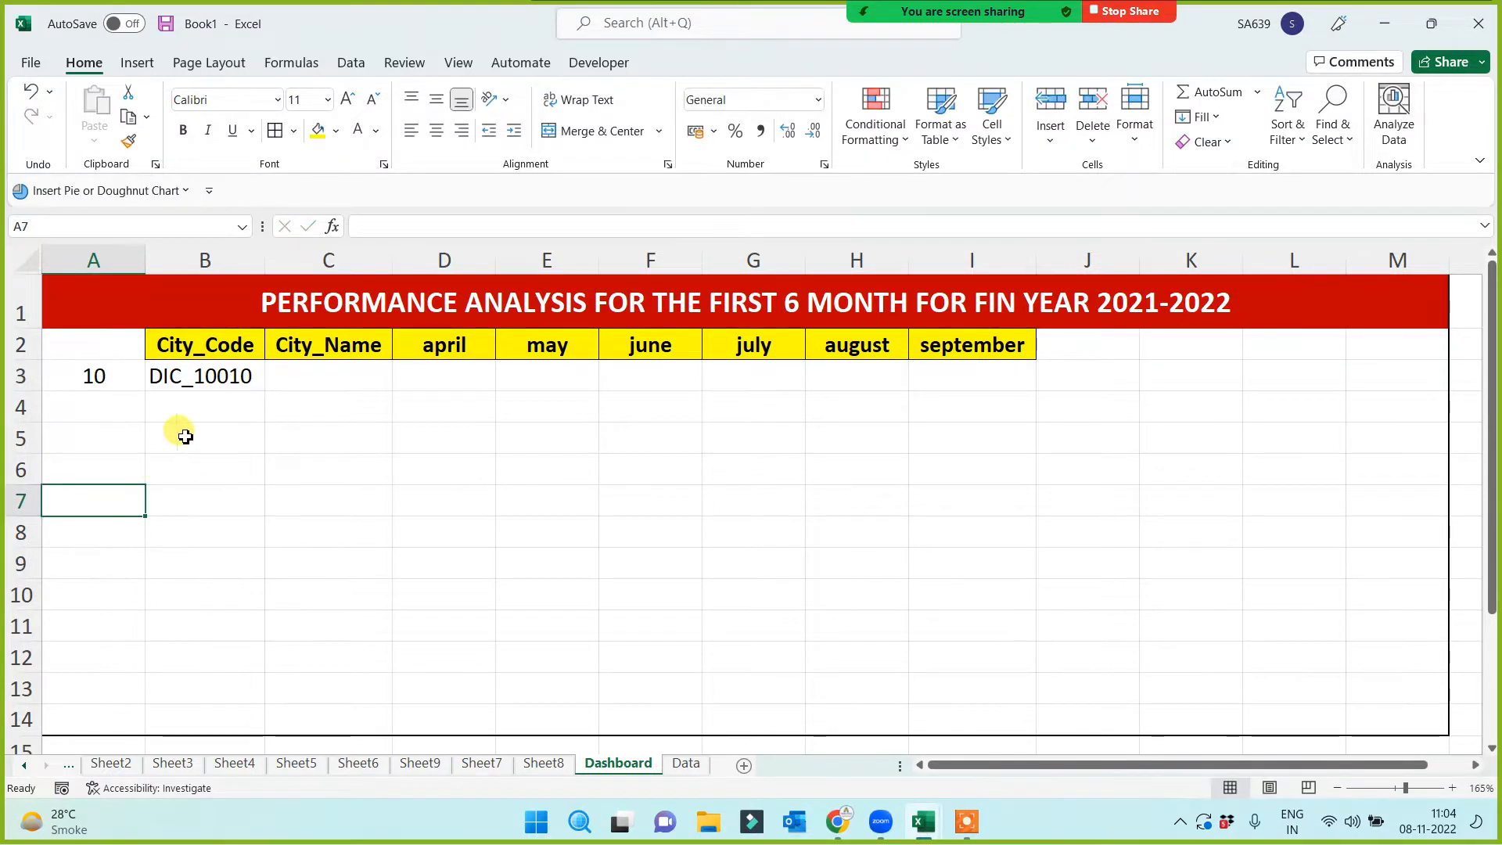
pyautogui.click(103, 377)
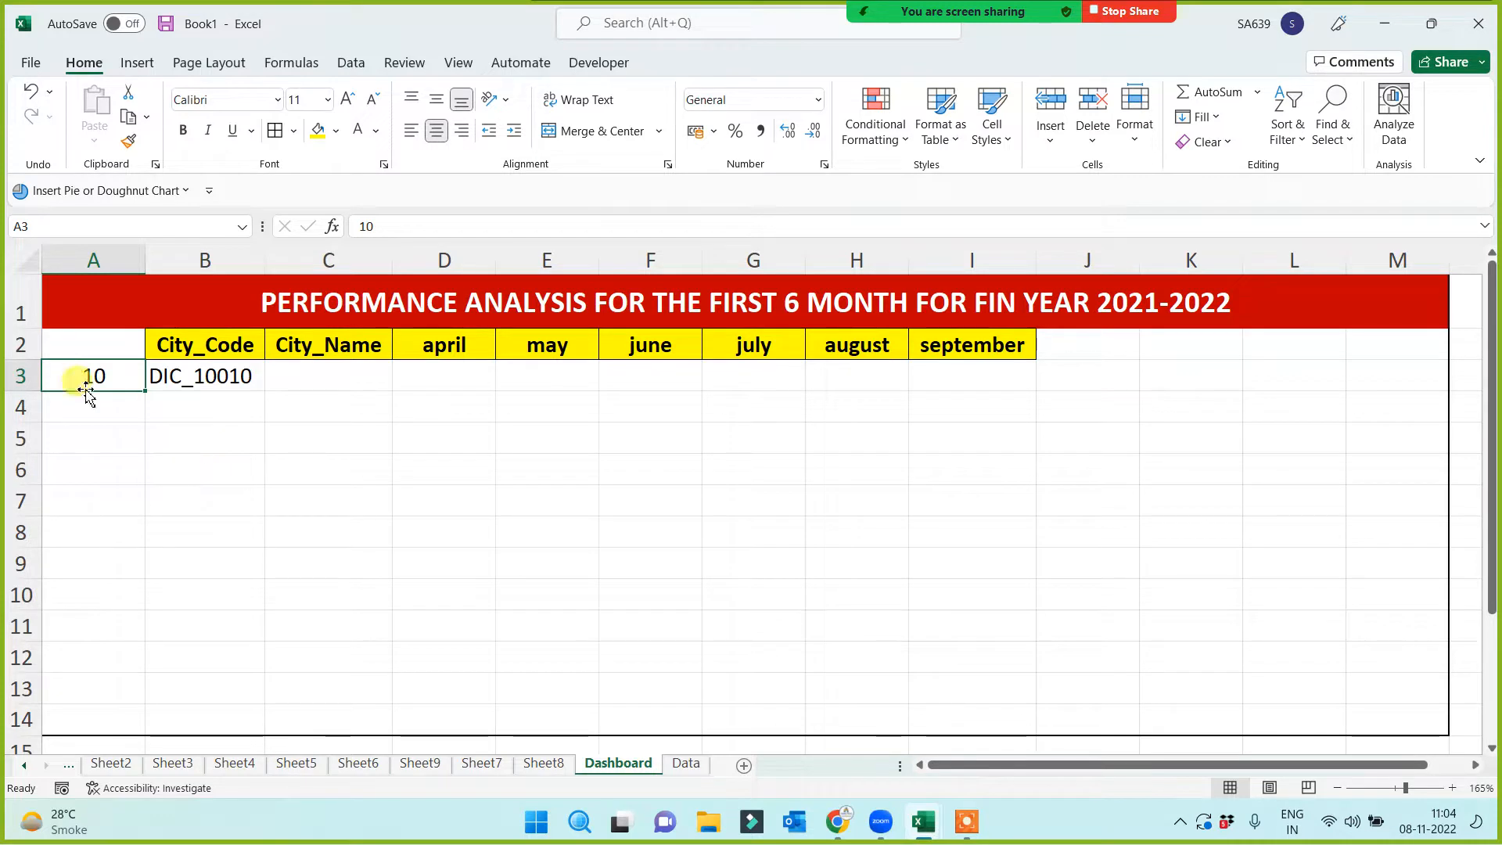
# Merge and centre A2:A3 with middle alignment and a larger 20-point font
pyautogui.moveTo(78, 344); pyautogui.dragTo(91, 376)
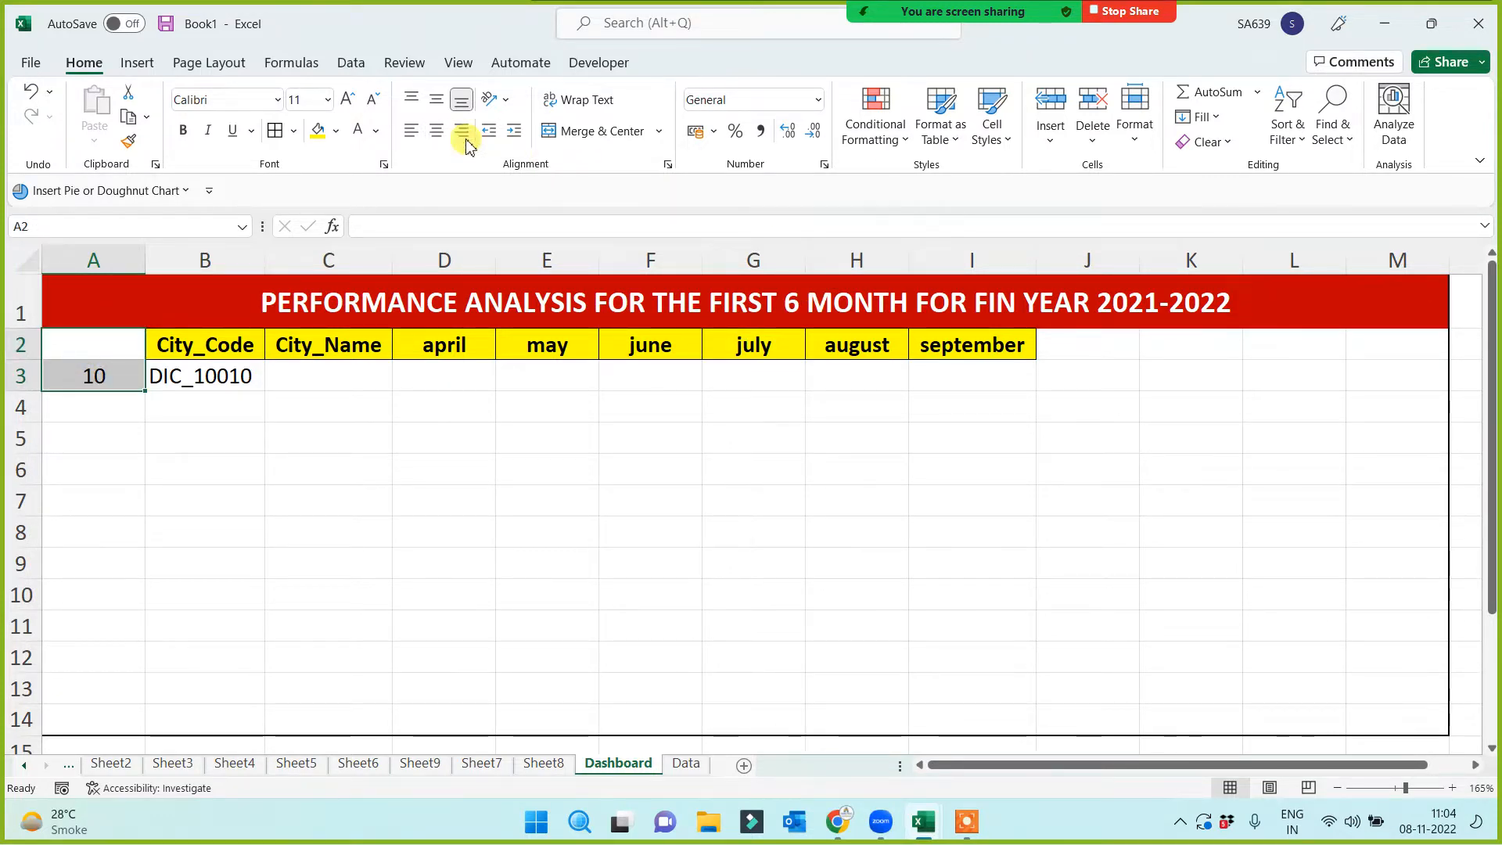
pyautogui.click(583, 133)
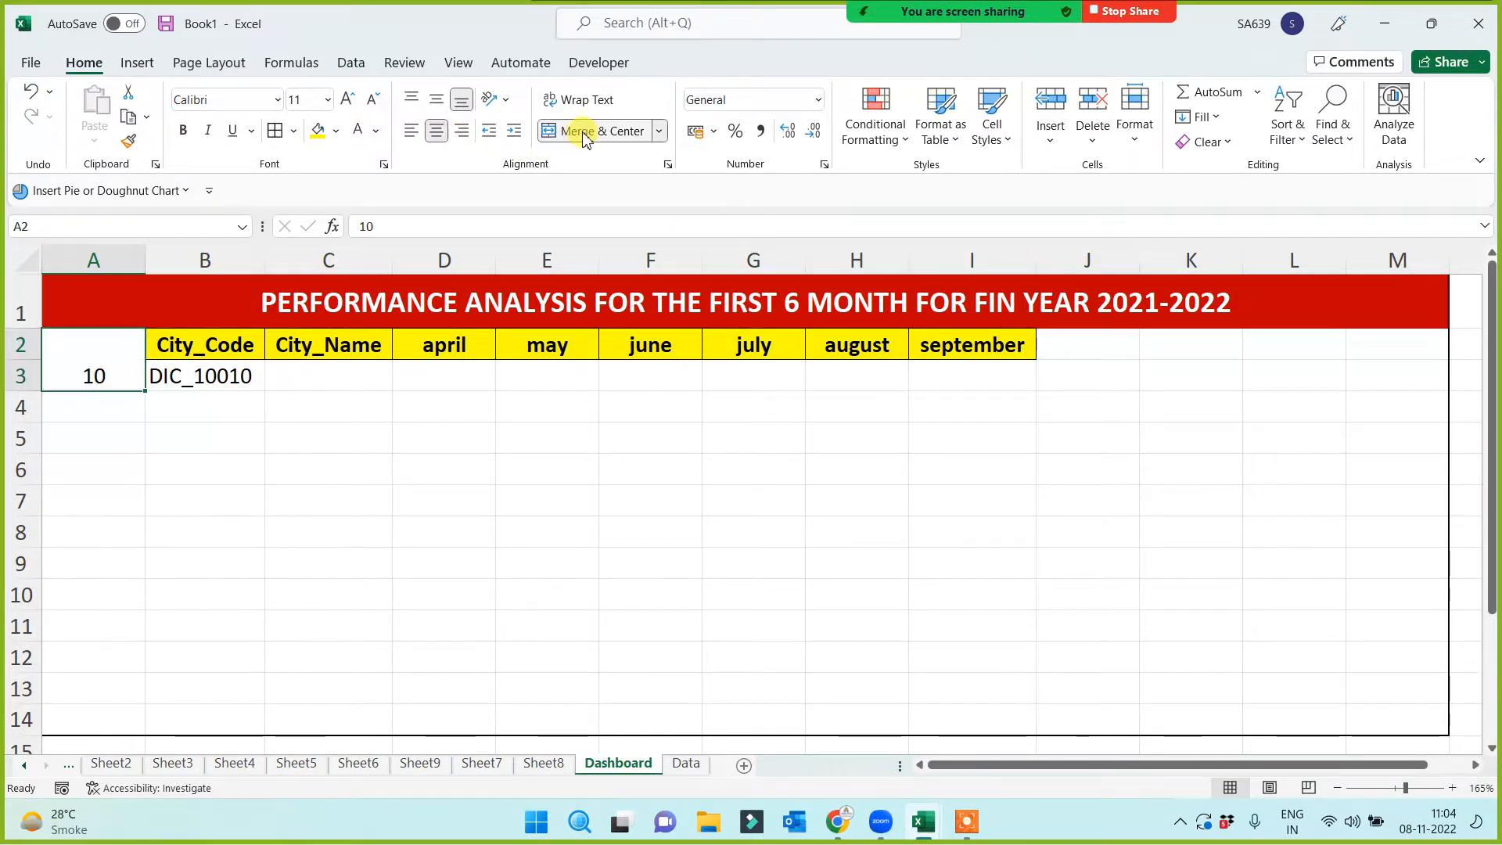
pyautogui.click(436, 99)
pyautogui.click(347, 101)
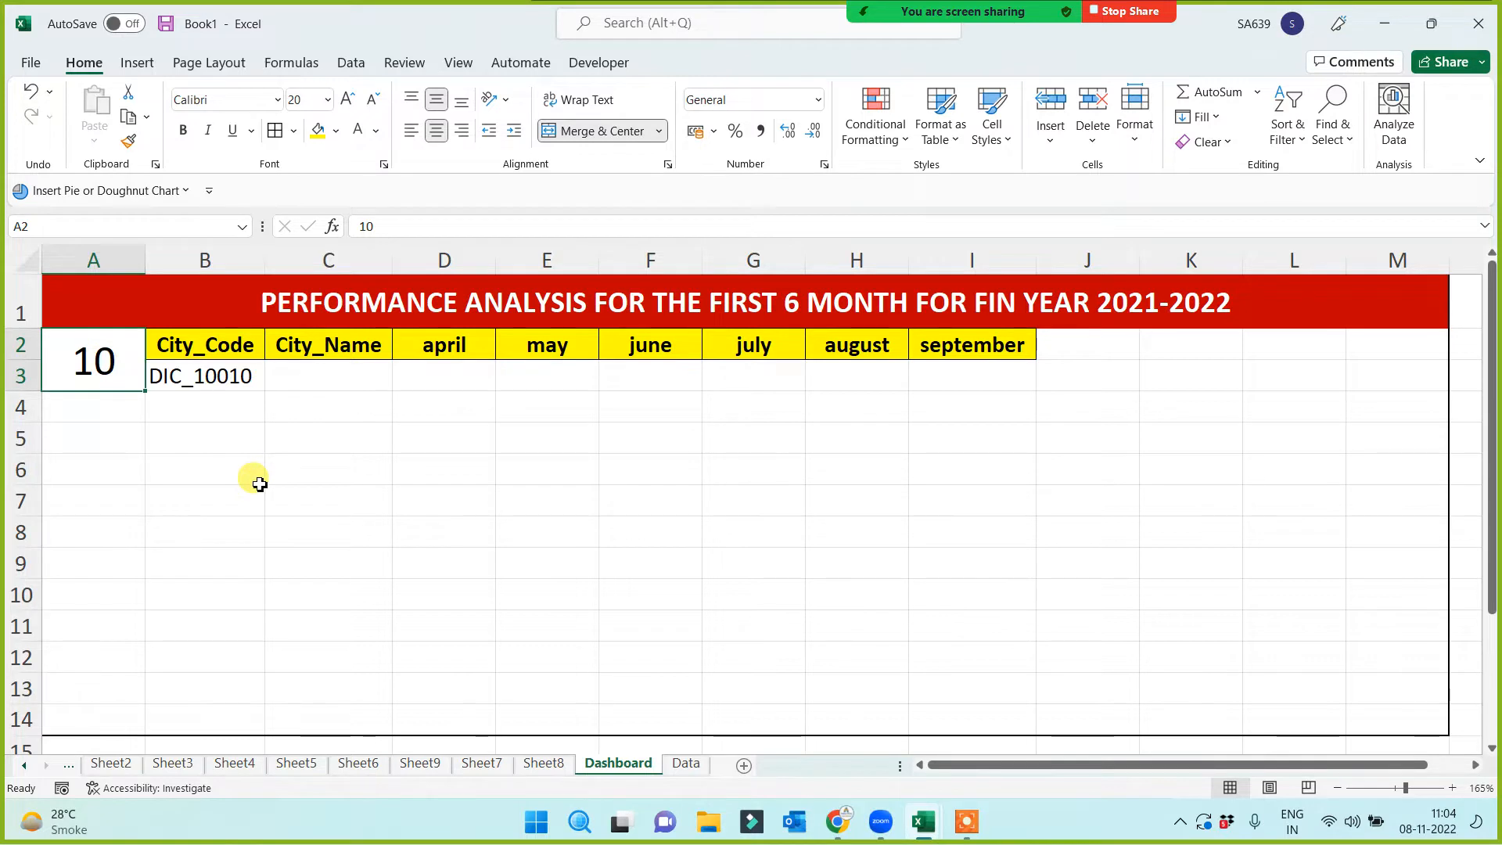
# Widen column B and set the selector to 1 so B3 shows DIC_10001
pyautogui.moveTo(266, 256); pyautogui.dragTo(282, 258)
pyautogui.click(235, 474)
pyautogui.click(228, 503)
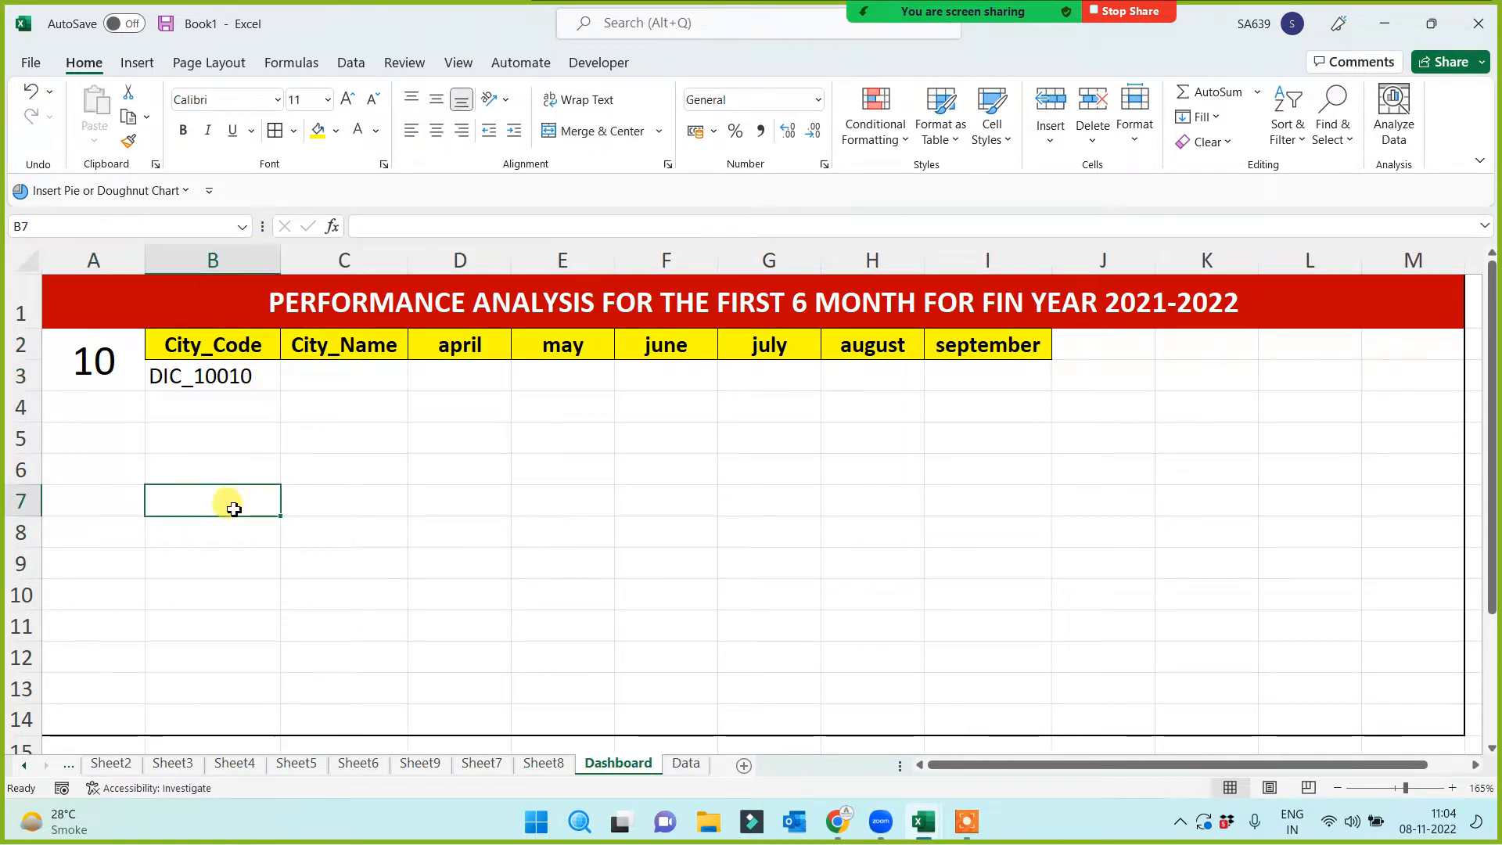
pyautogui.click(94, 356)
pyautogui.write('1')
pyautogui.click(151, 509)
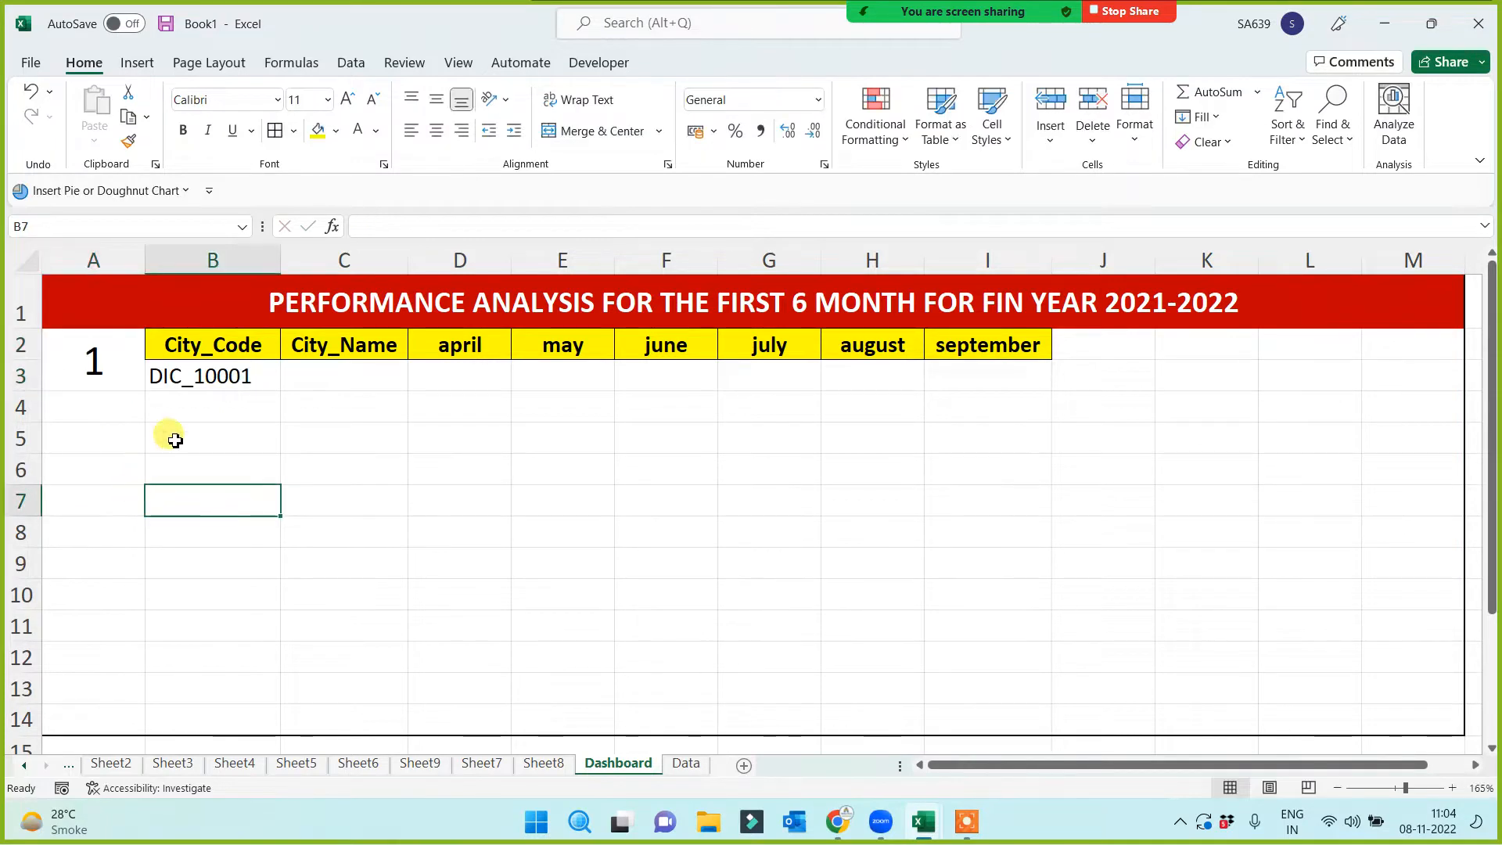
pyautogui.click(215, 377)
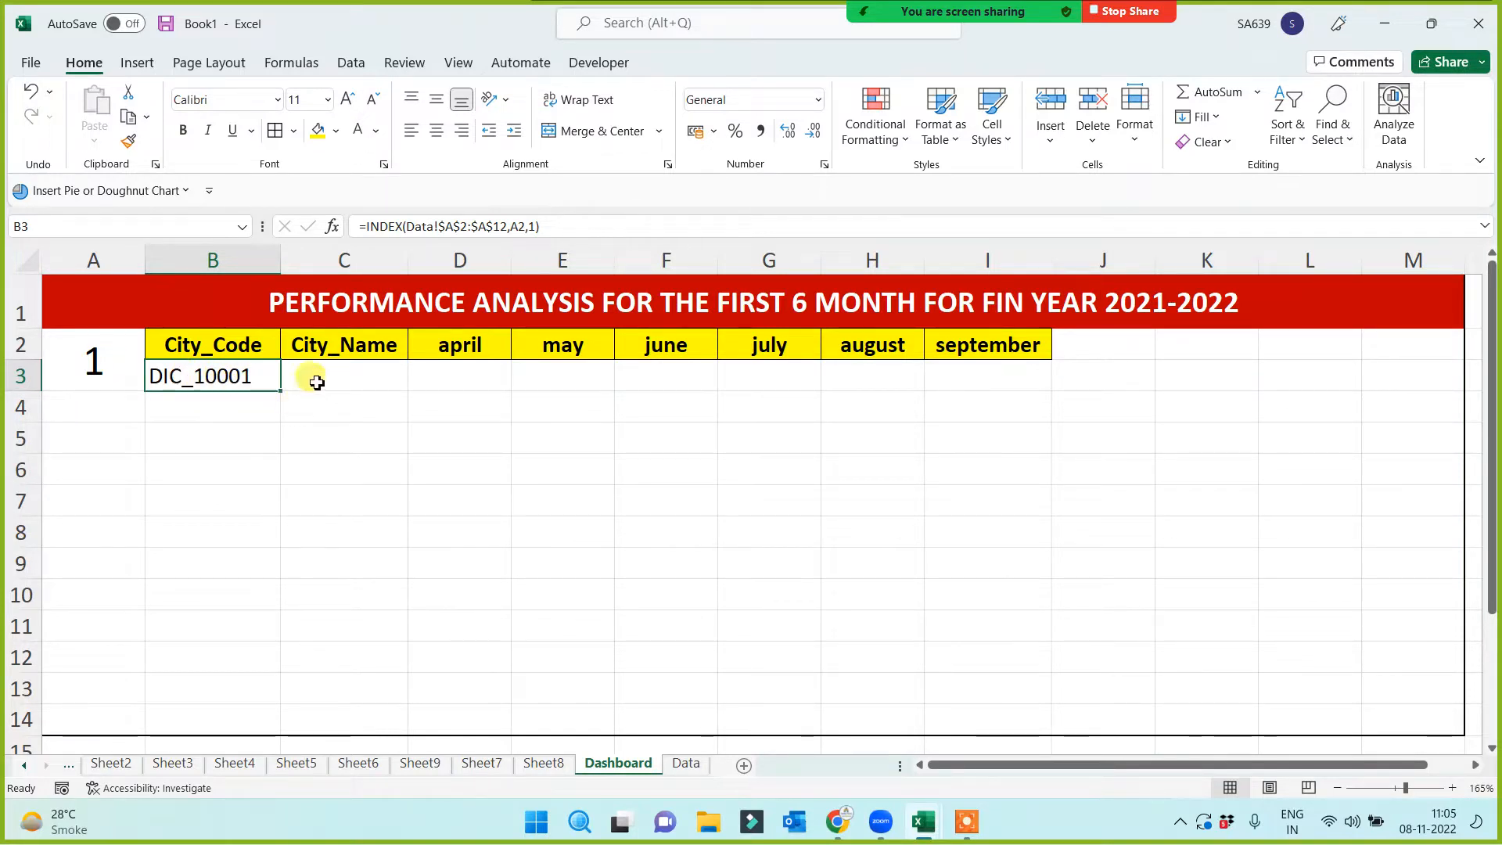
# Centre the city code returned in B3
pyautogui.moveTo(342, 375); pyautogui.dragTo(982, 374)
pyautogui.click(205, 377)
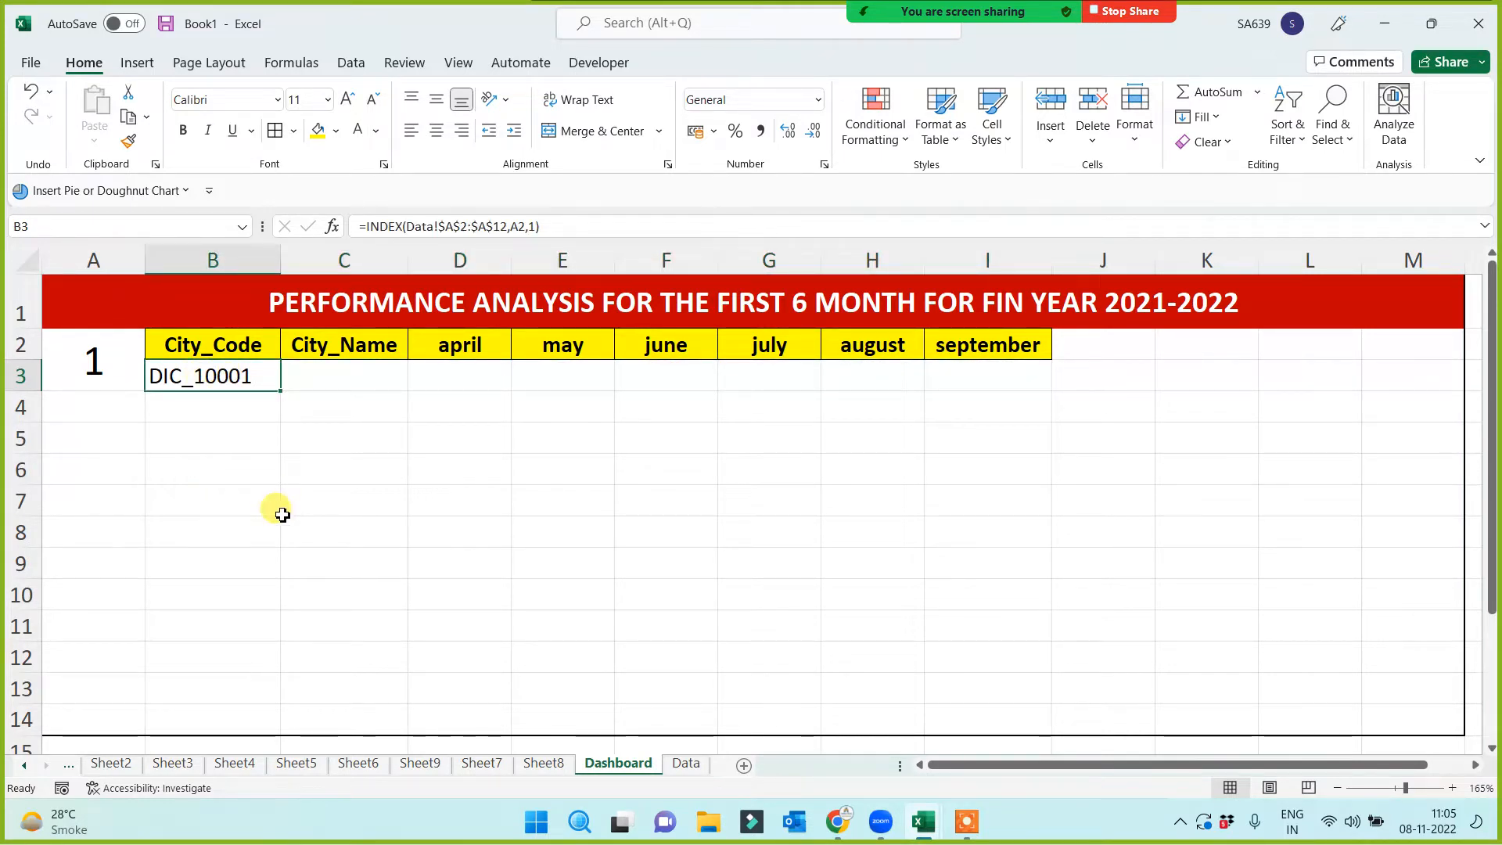
pyautogui.click(325, 376)
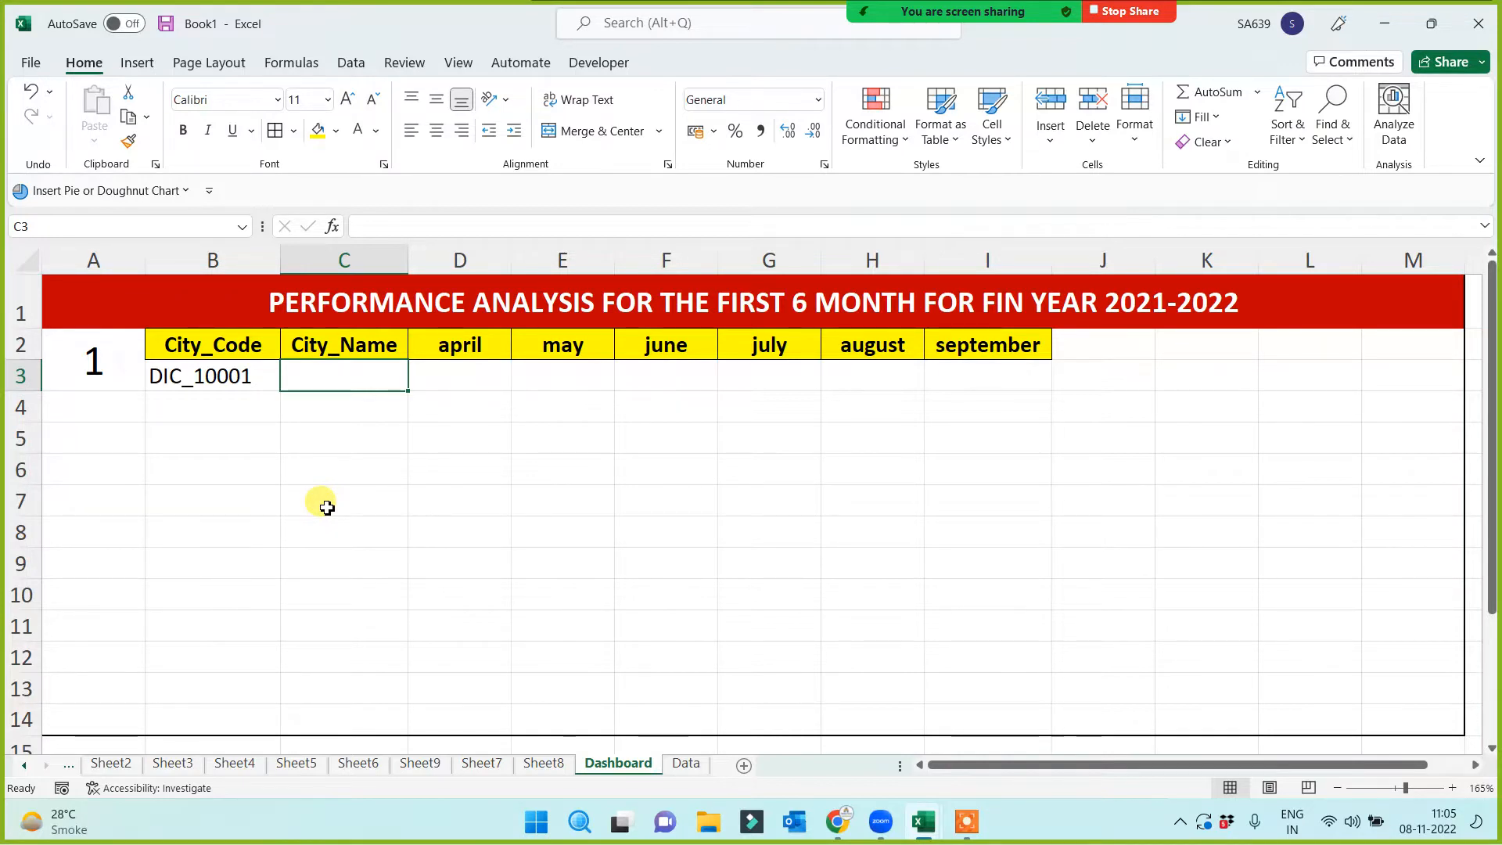
pyautogui.click(239, 383)
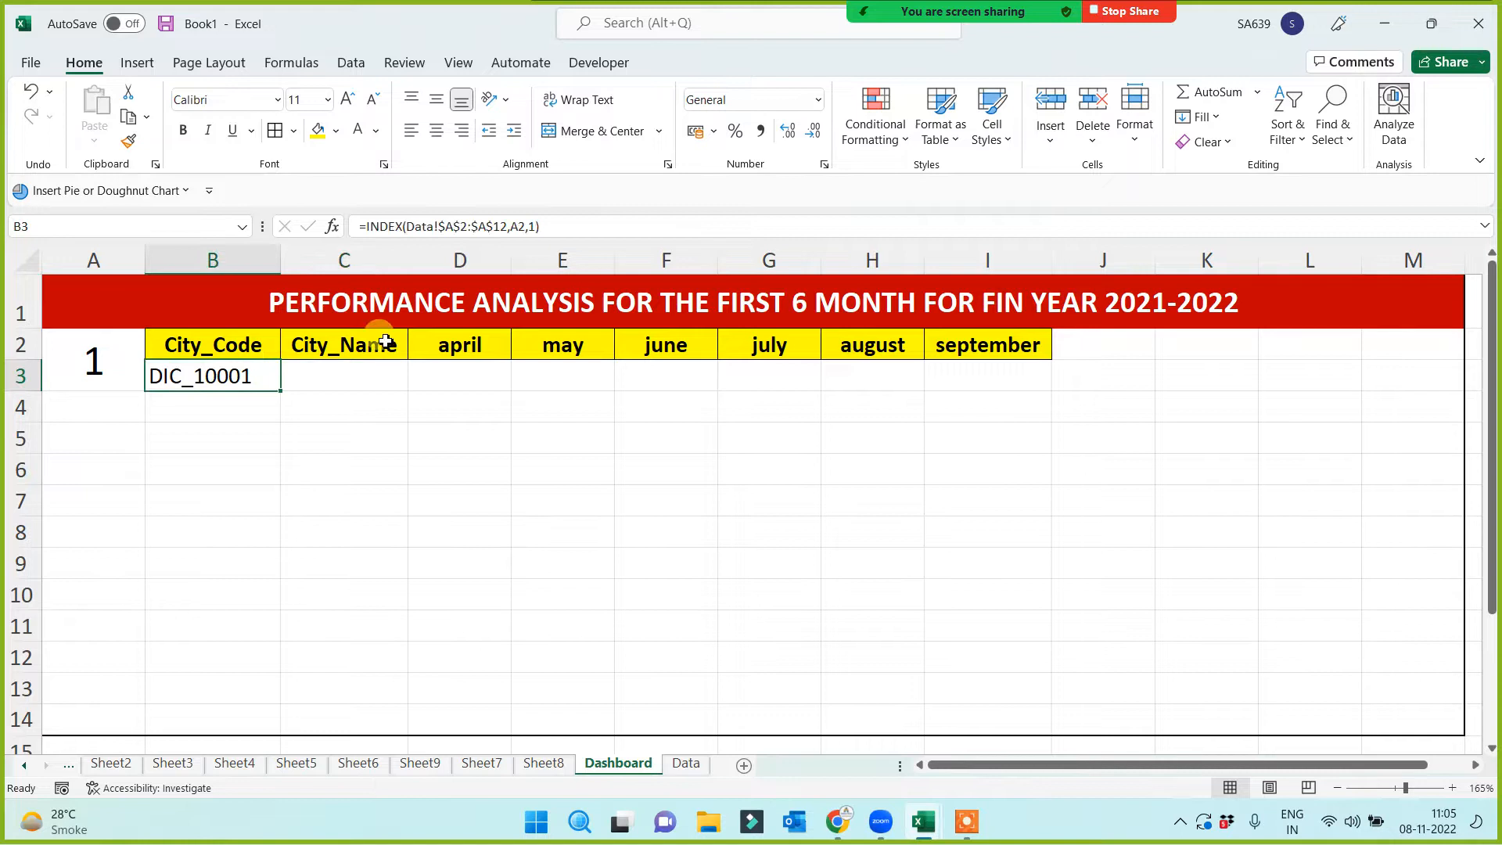
pyautogui.click(436, 131)
pyautogui.click(336, 382)
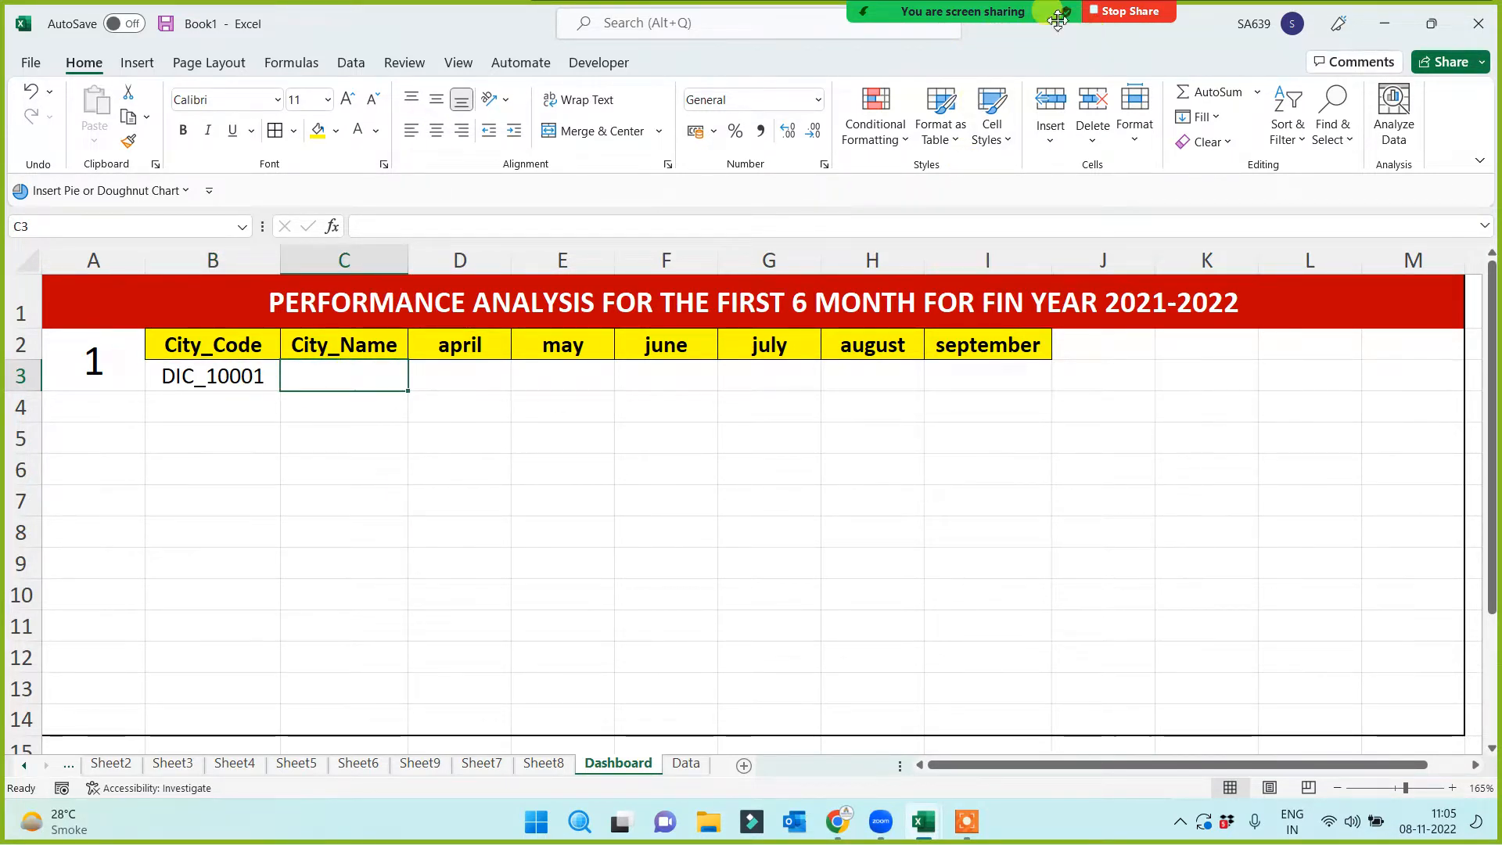
pyautogui.click(851, 36)
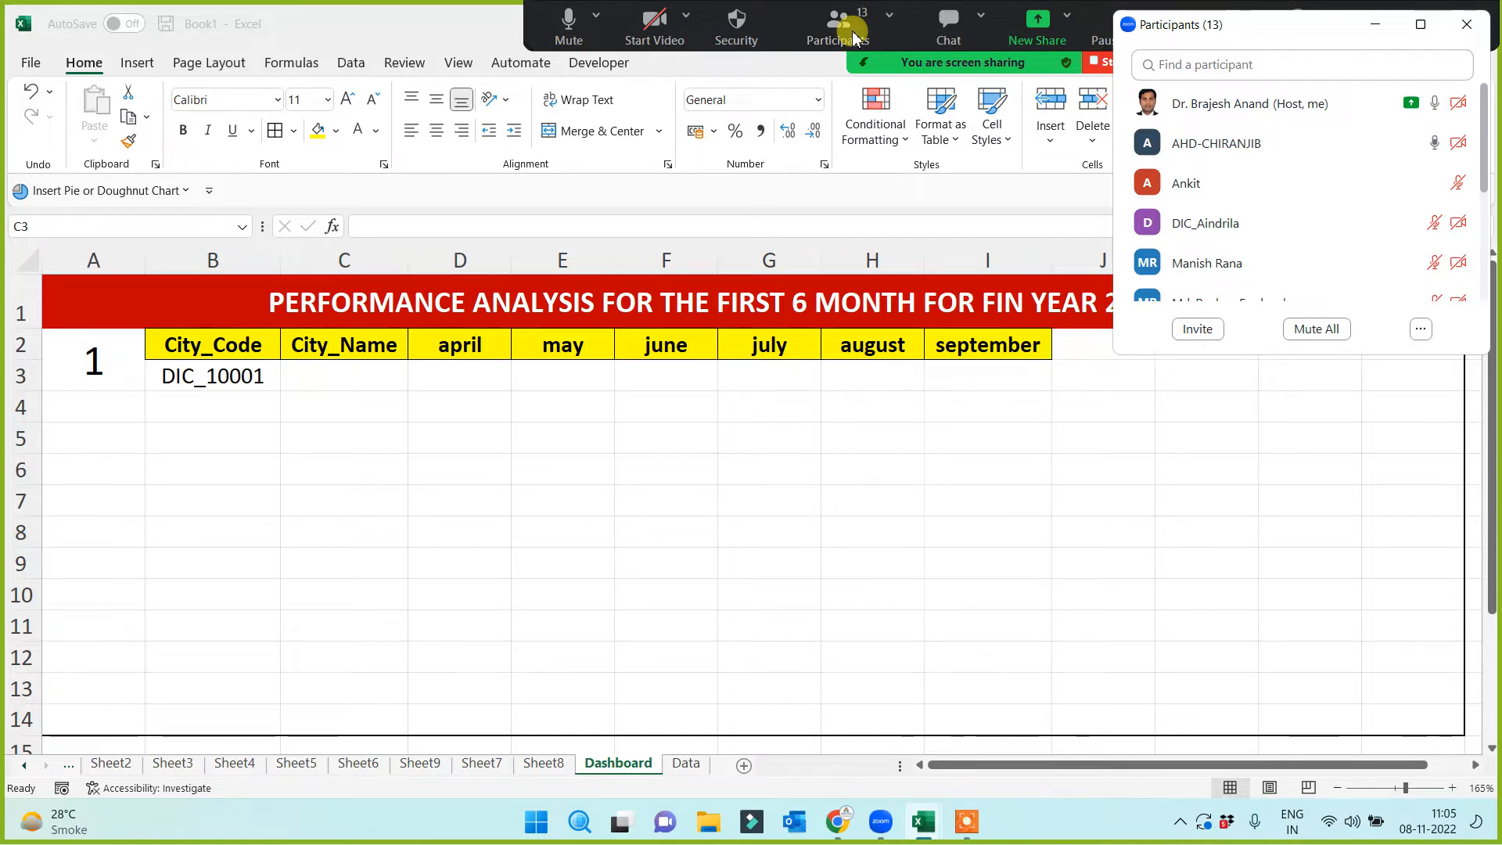
pyautogui.click(1377, 24)
pyautogui.click(235, 377)
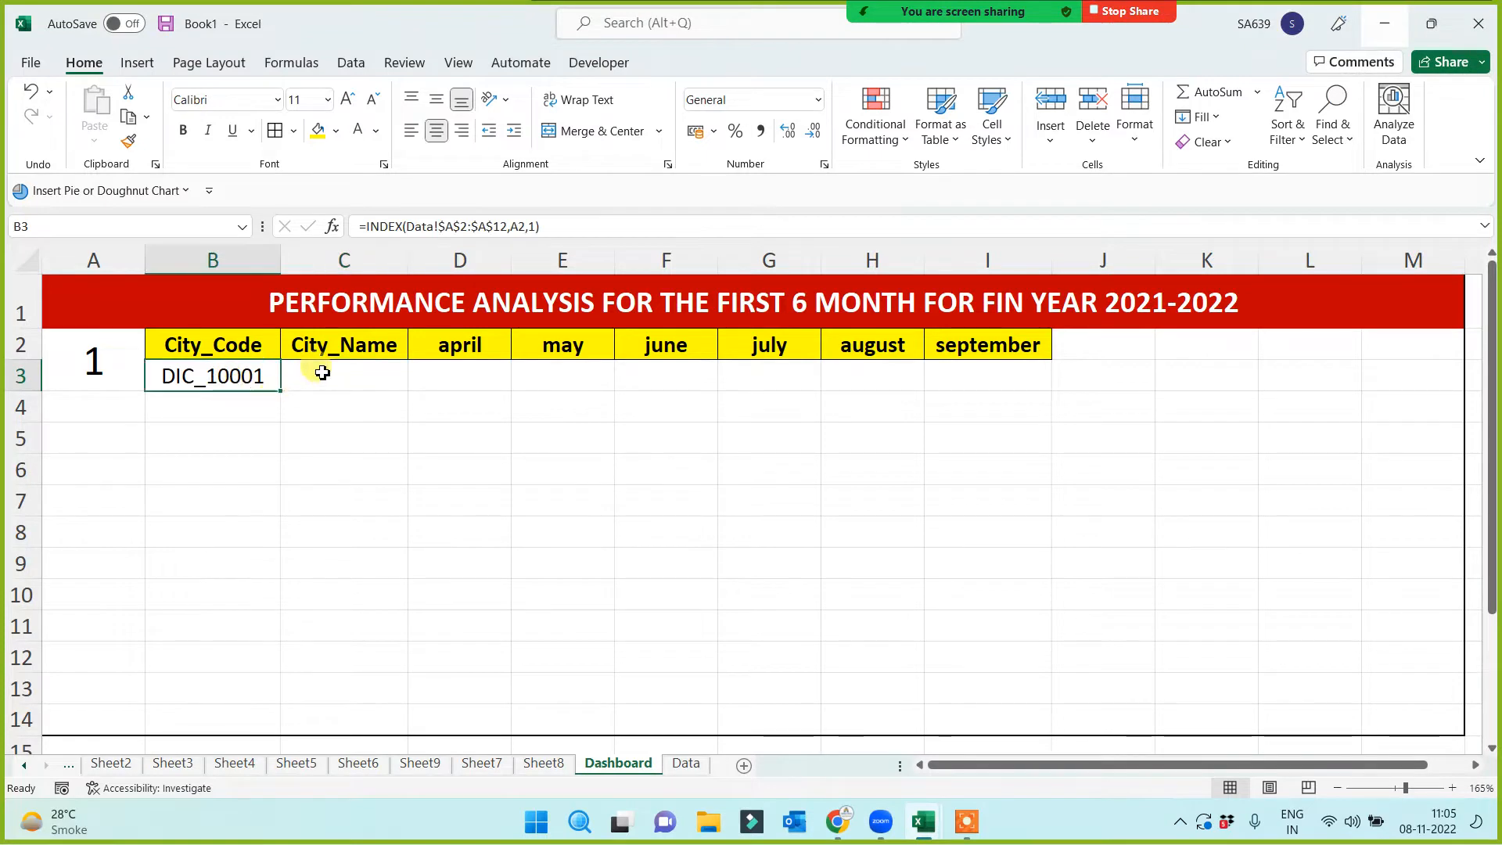
pyautogui.click(319, 374)
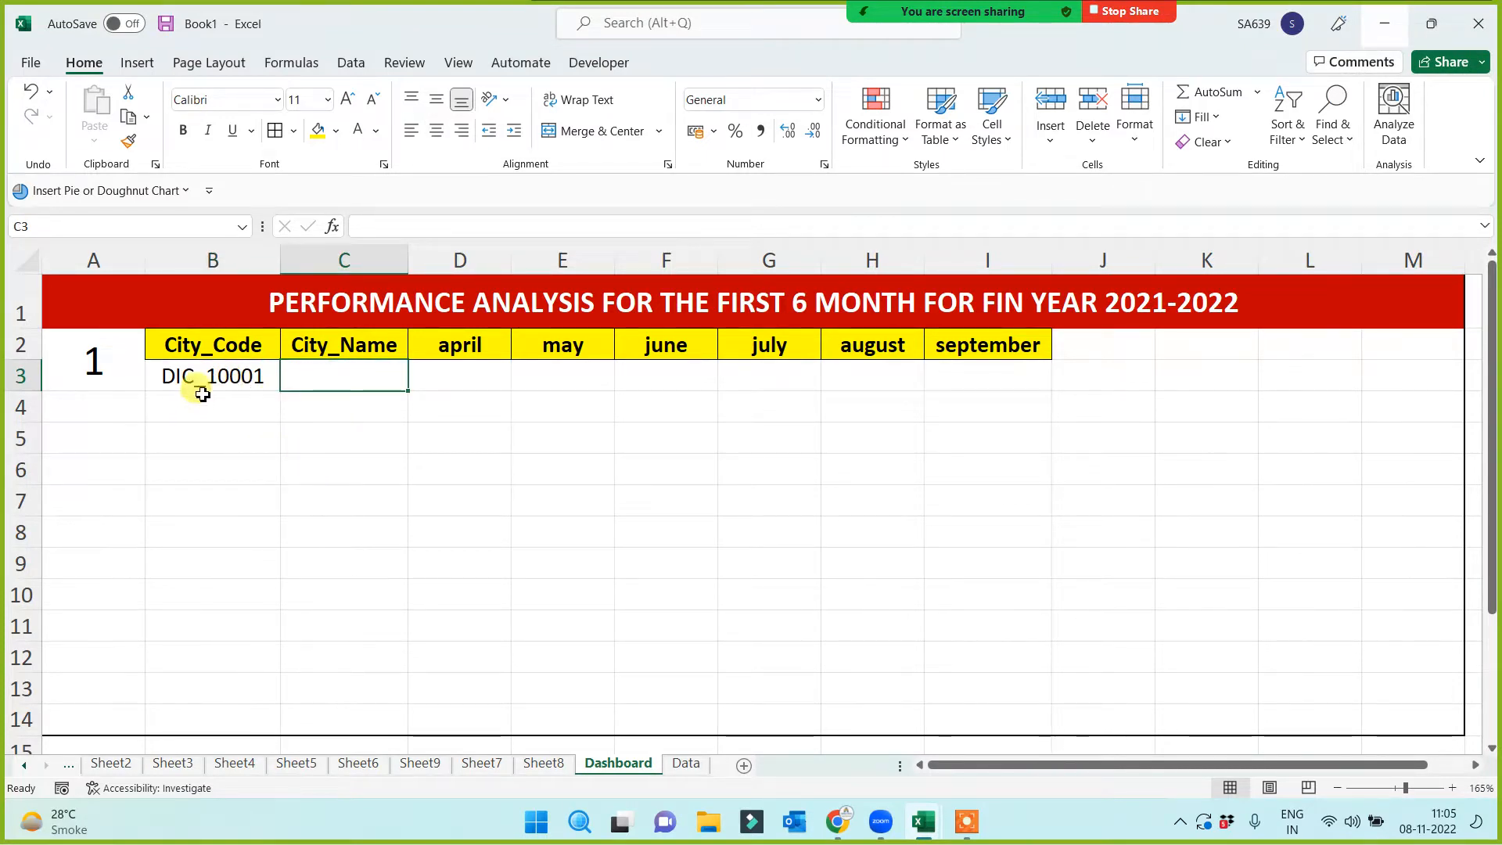
# Set the row selector to 2 and then 4, so B3 returns DIC_10004
pyautogui.click(95, 362)
pyautogui.click(211, 375)
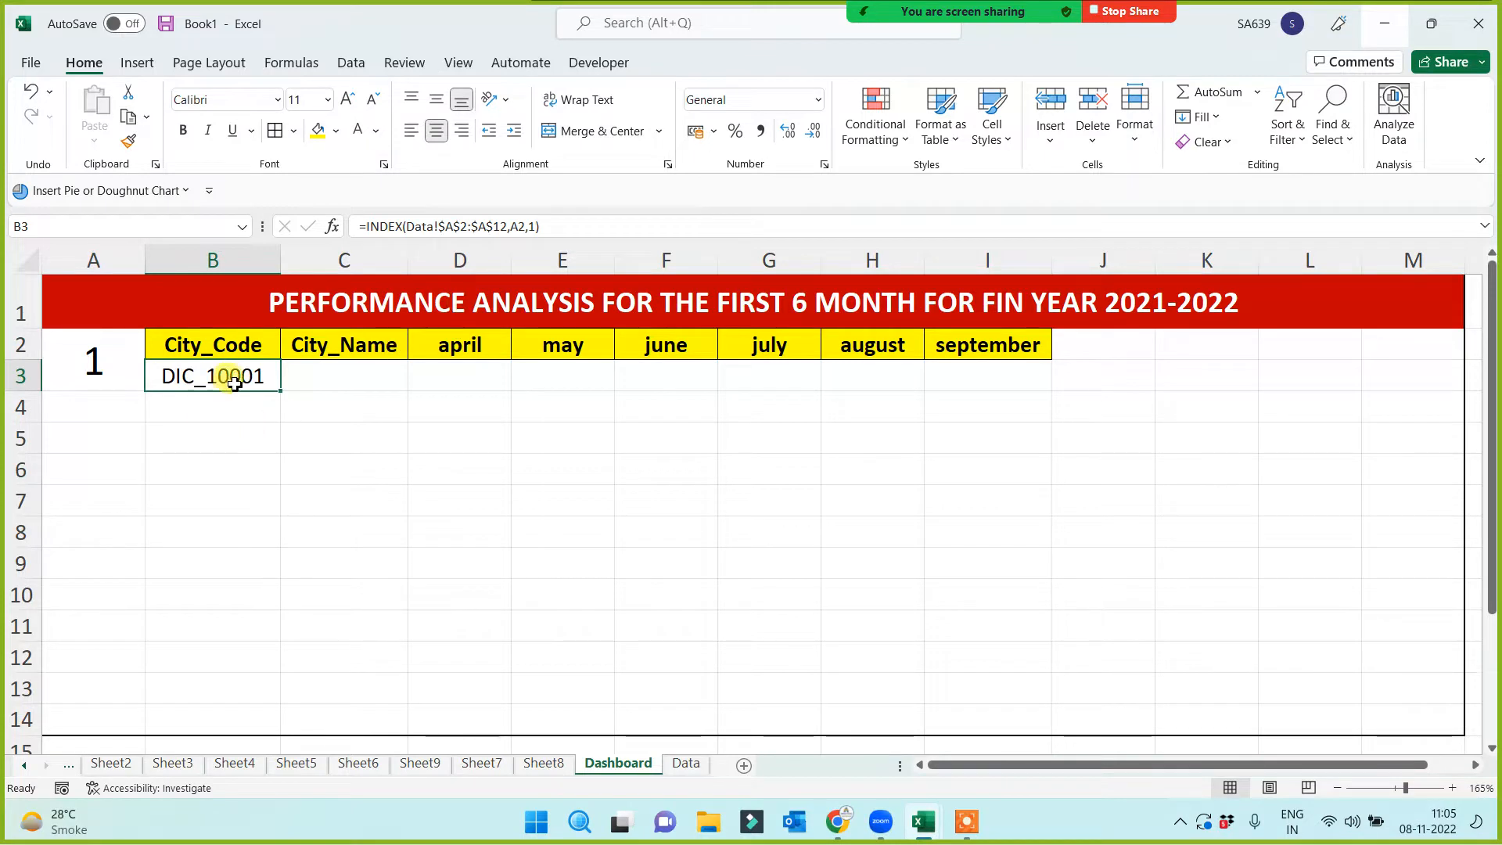
pyautogui.click(100, 358)
pyautogui.write('2')
pyautogui.click(161, 481)
pyautogui.click(94, 368)
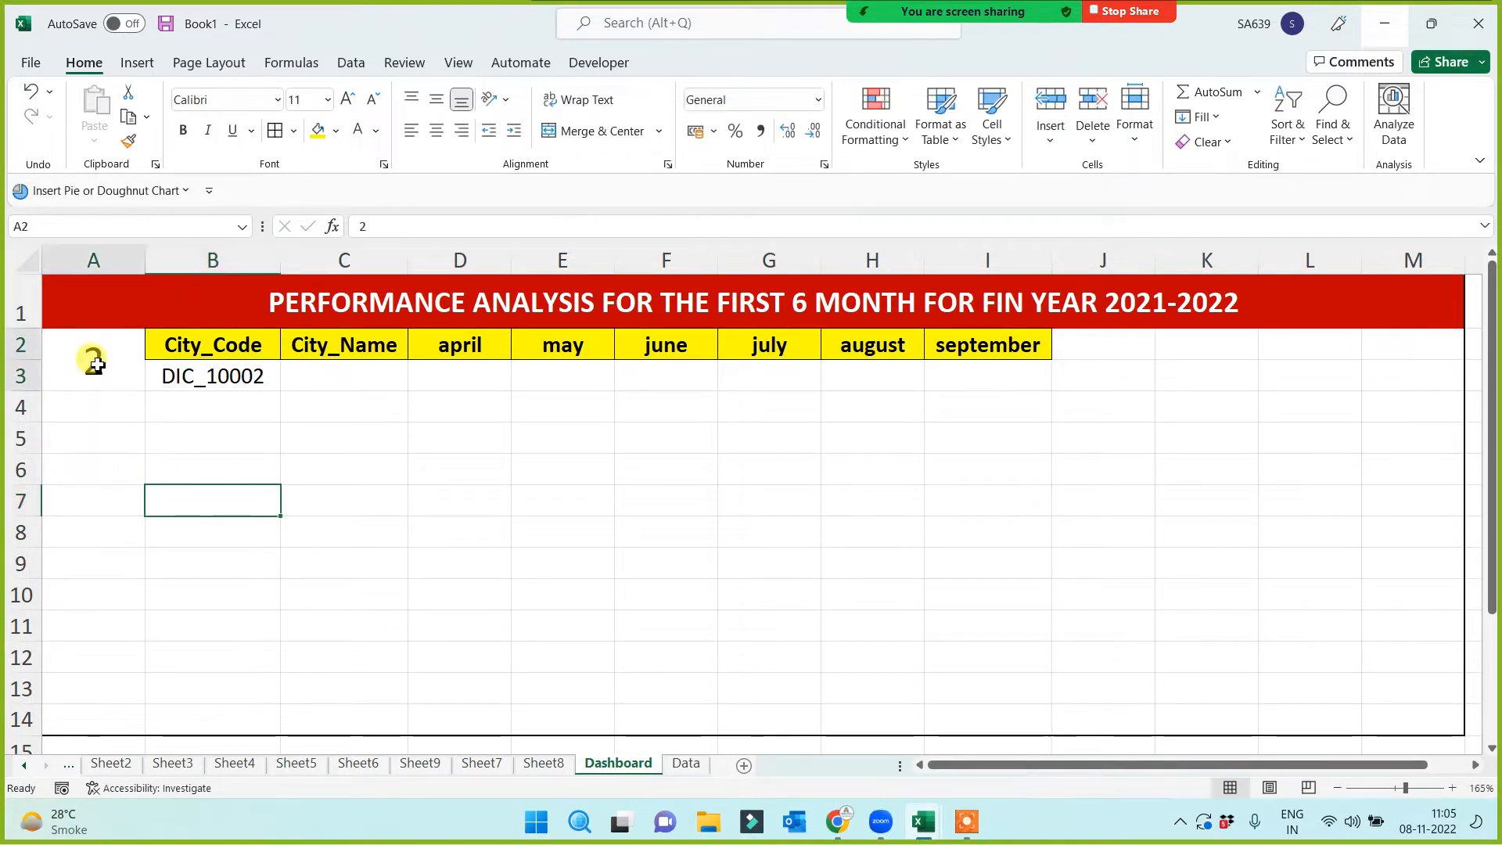
pyautogui.write('4')
pyautogui.click(118, 470)
pyautogui.click(223, 380)
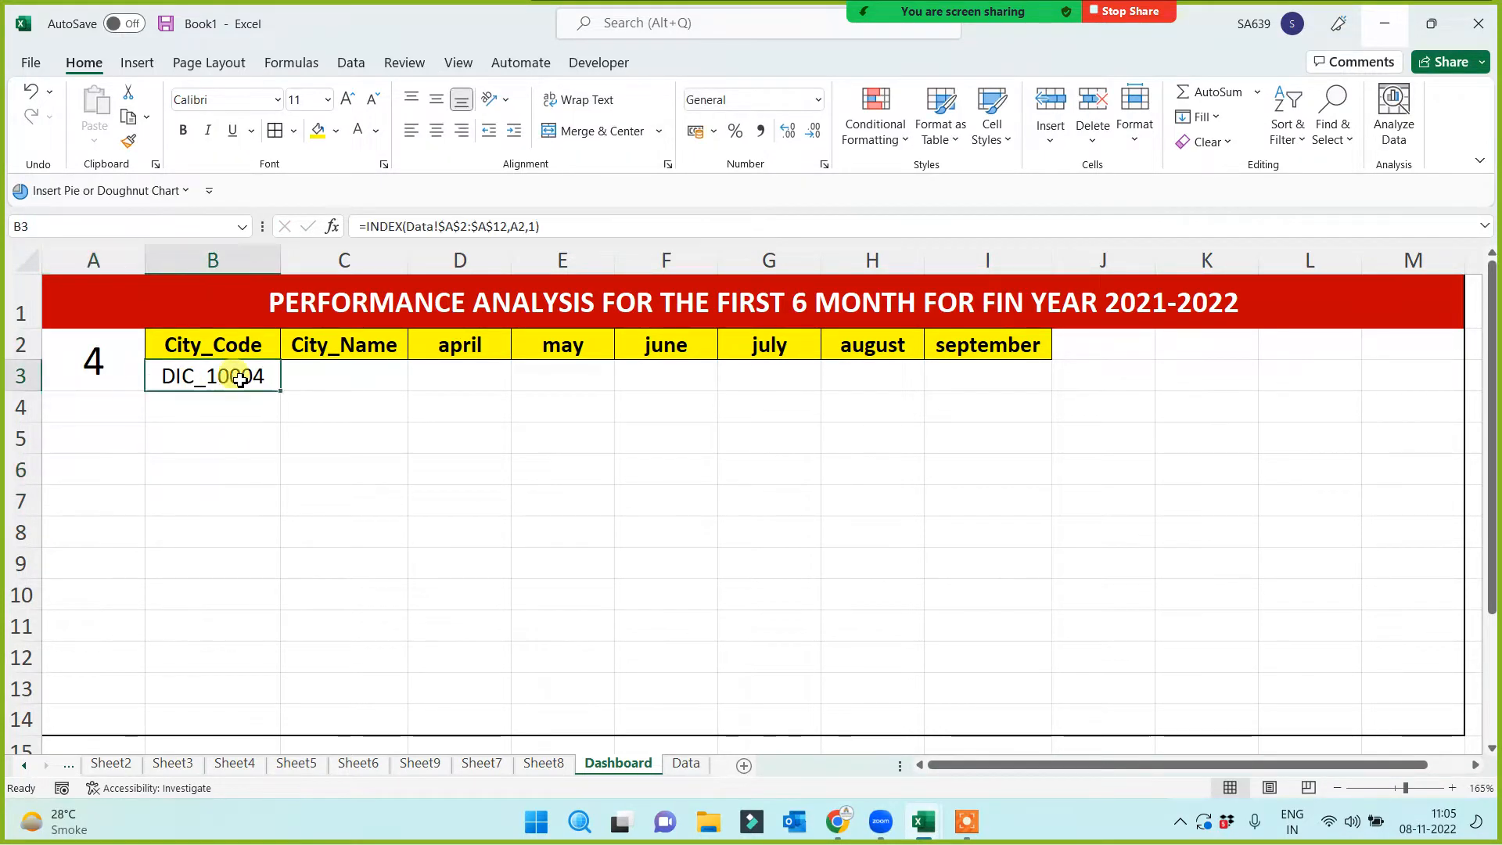
# Select the result cells C3:I3, then pick the empty City_Name cell C3
pyautogui.moveTo(332, 377); pyautogui.dragTo(990, 384)
pyautogui.click(548, 508)
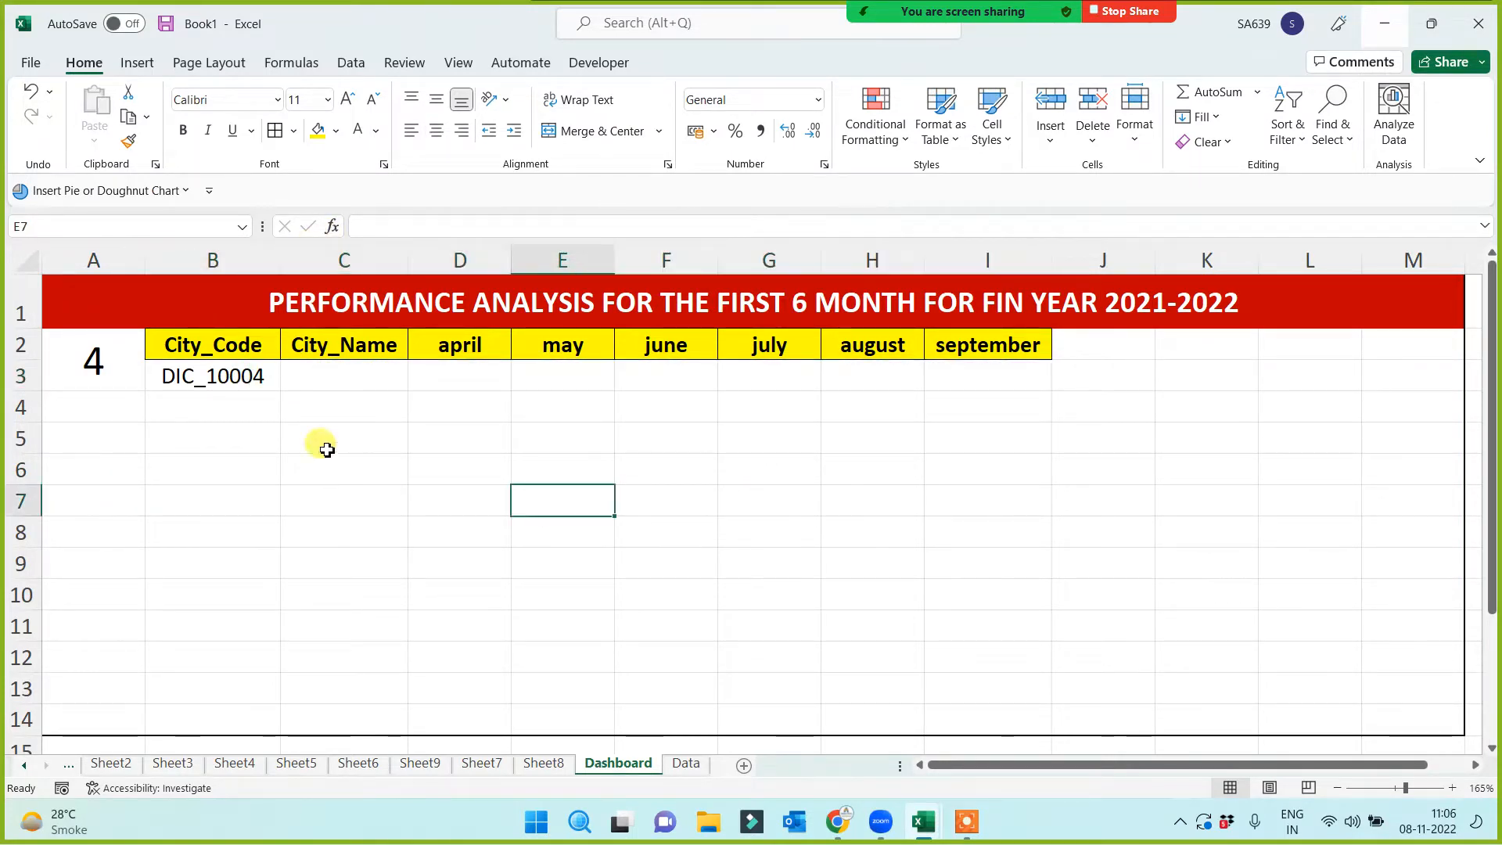
pyautogui.click(225, 382)
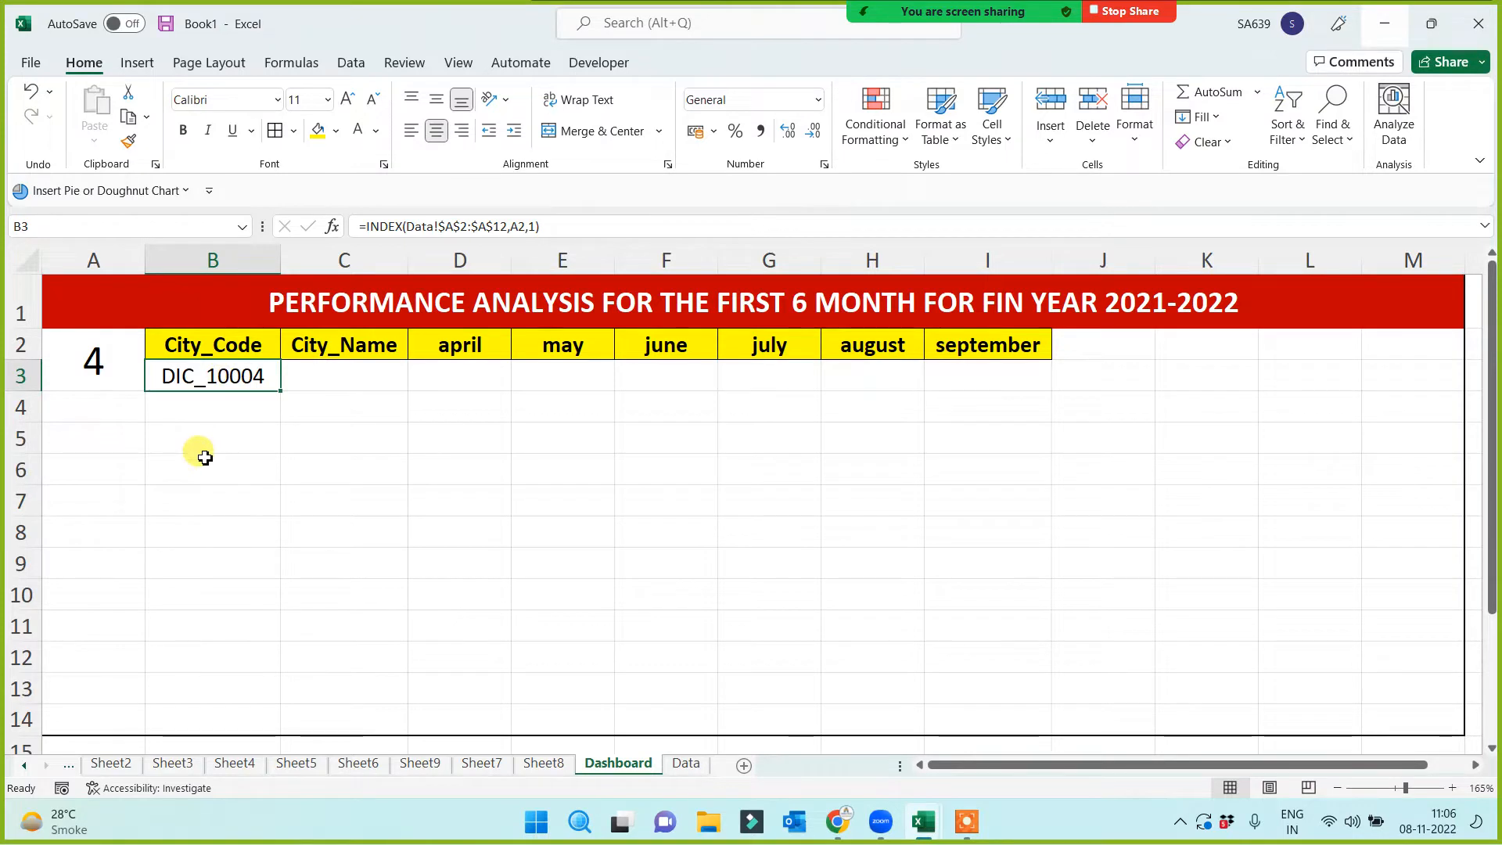
pyautogui.click(321, 373)
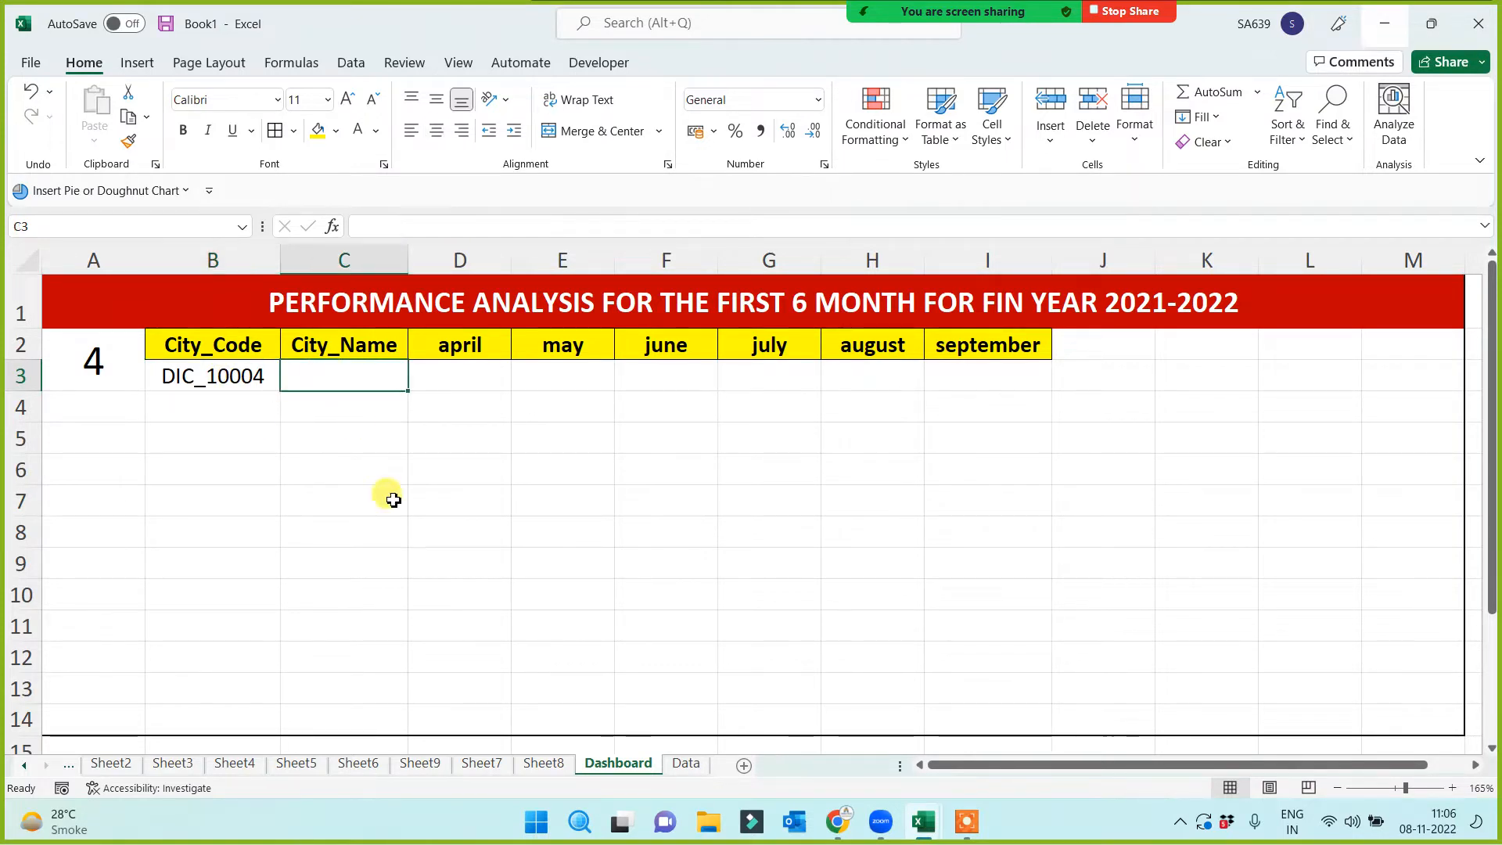
# In C3, enter =VLOOKUP($B$3,Data!$A$1:$H$12,COLUMN(B1),0) to return the city name
pyautogui.write('=vl')
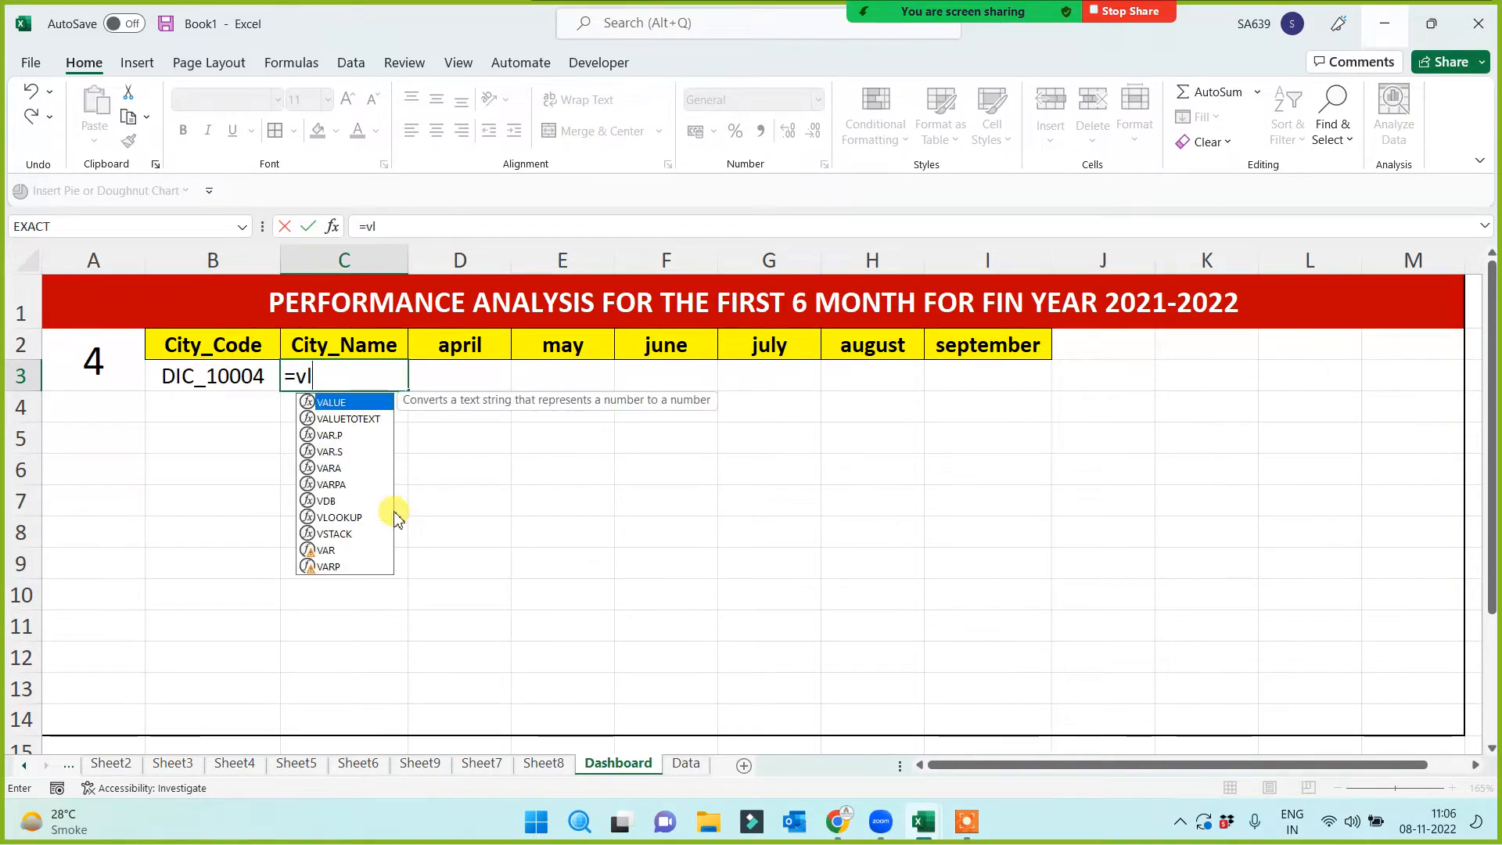
pyautogui.press('Tab')
pyautogui.click(244, 379)
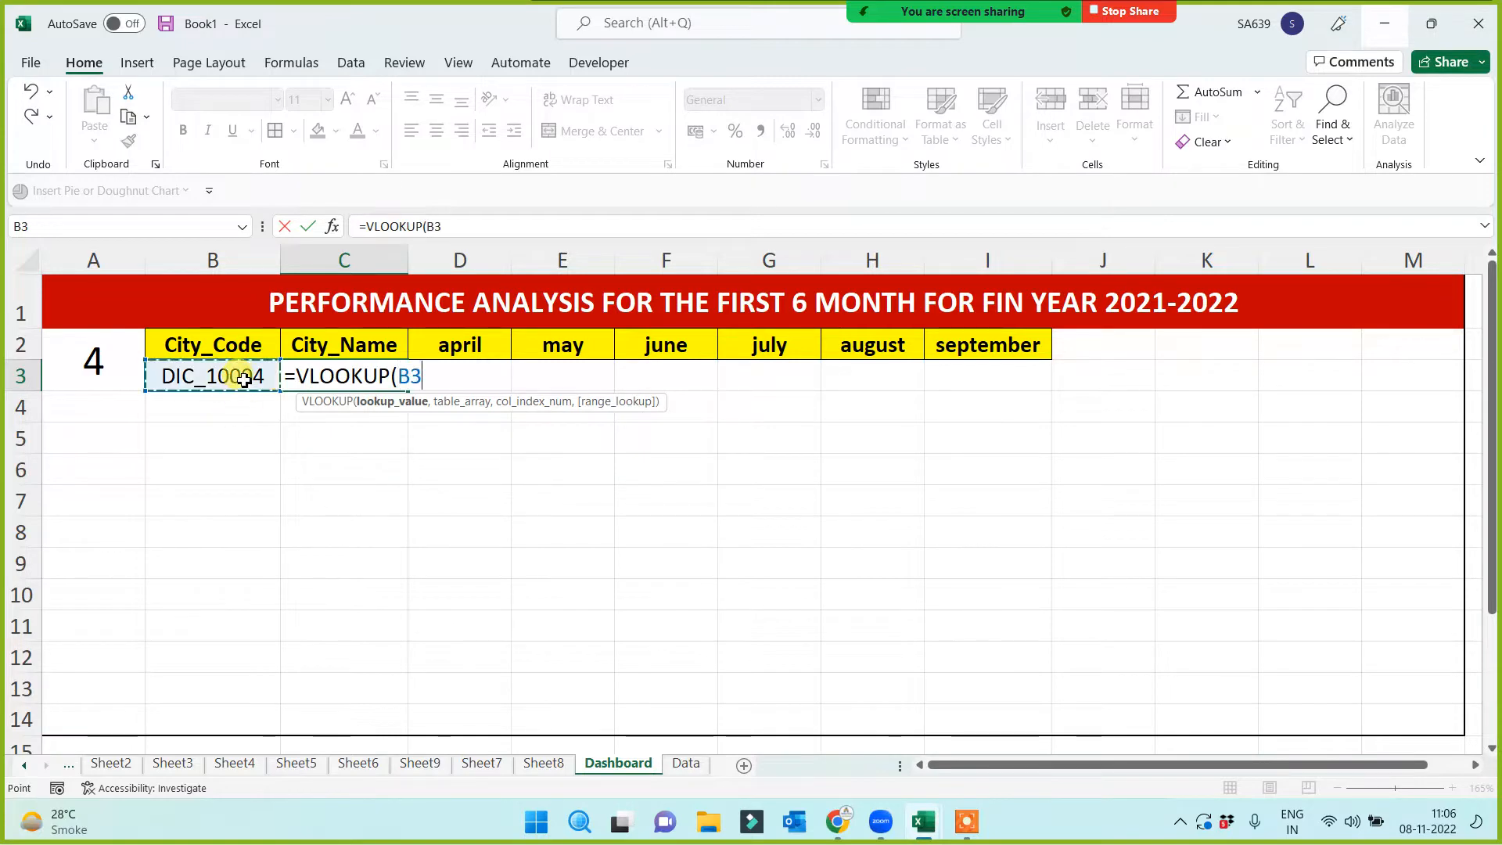
pyautogui.write(',')
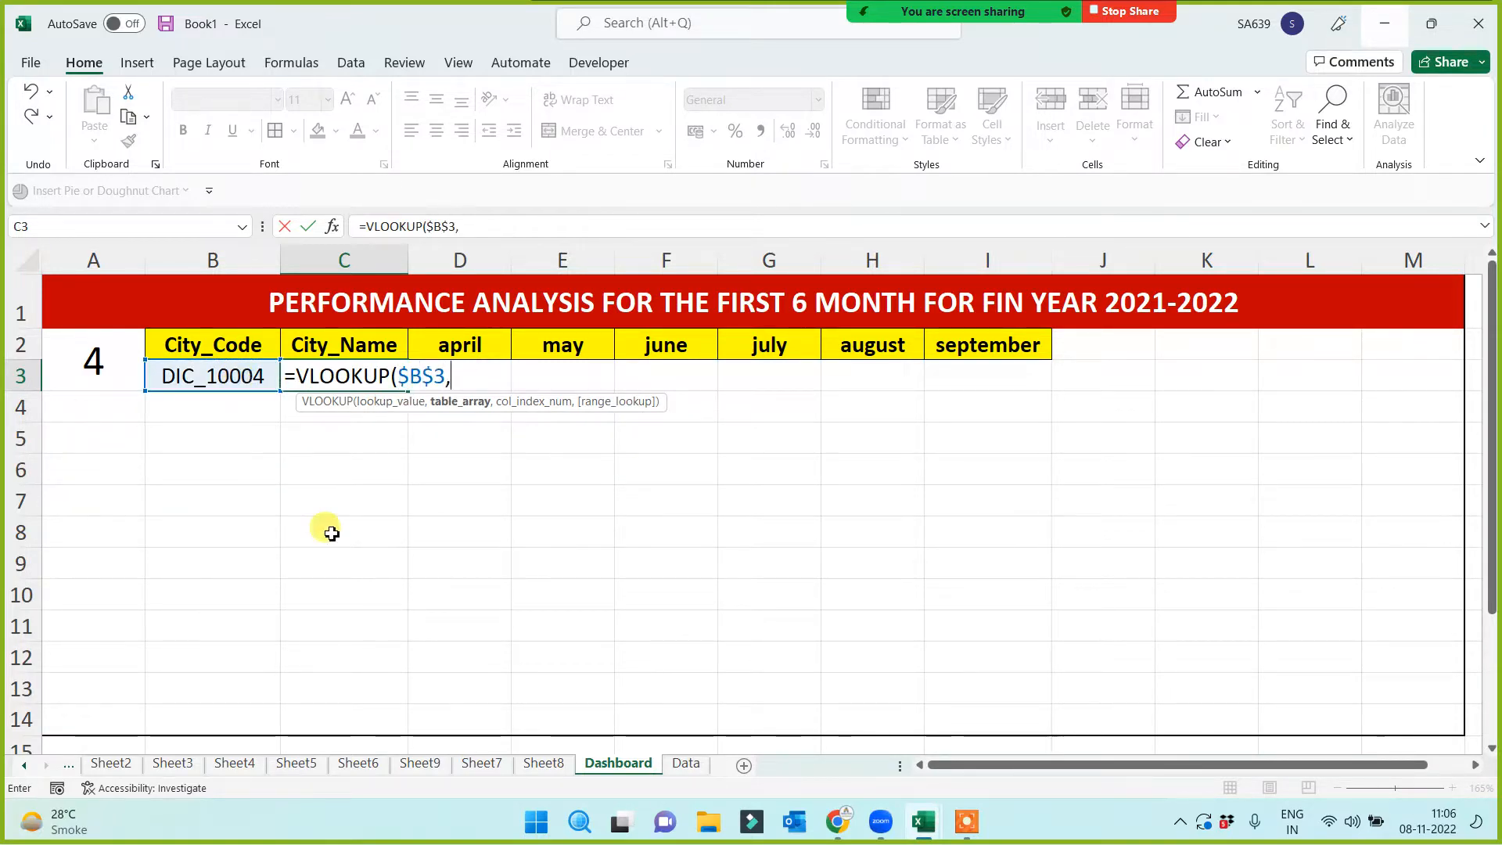
pyautogui.click(686, 764)
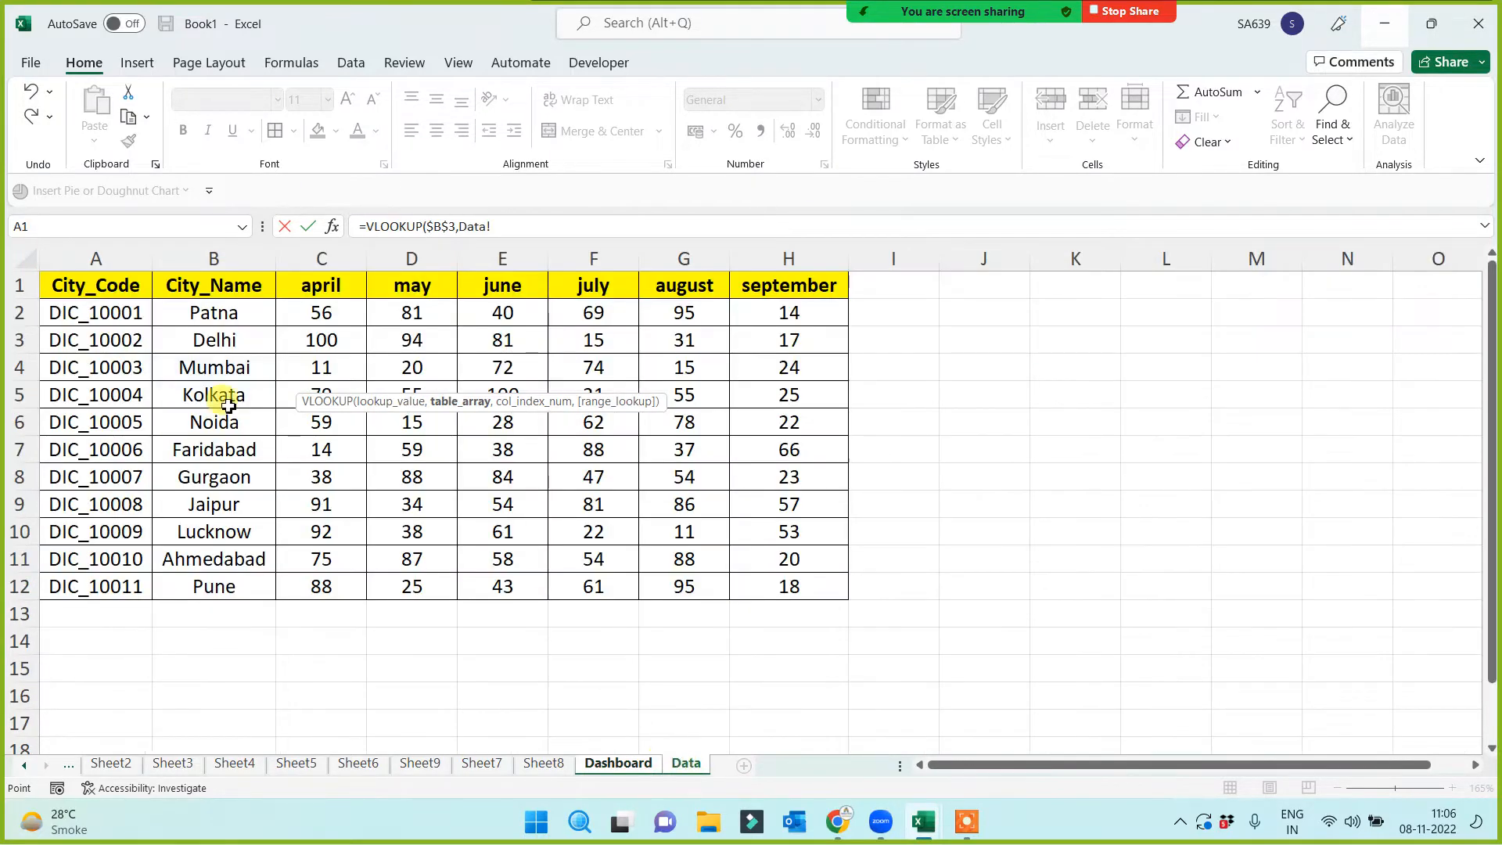
pyautogui.moveTo(110, 288); pyautogui.dragTo(813, 592)
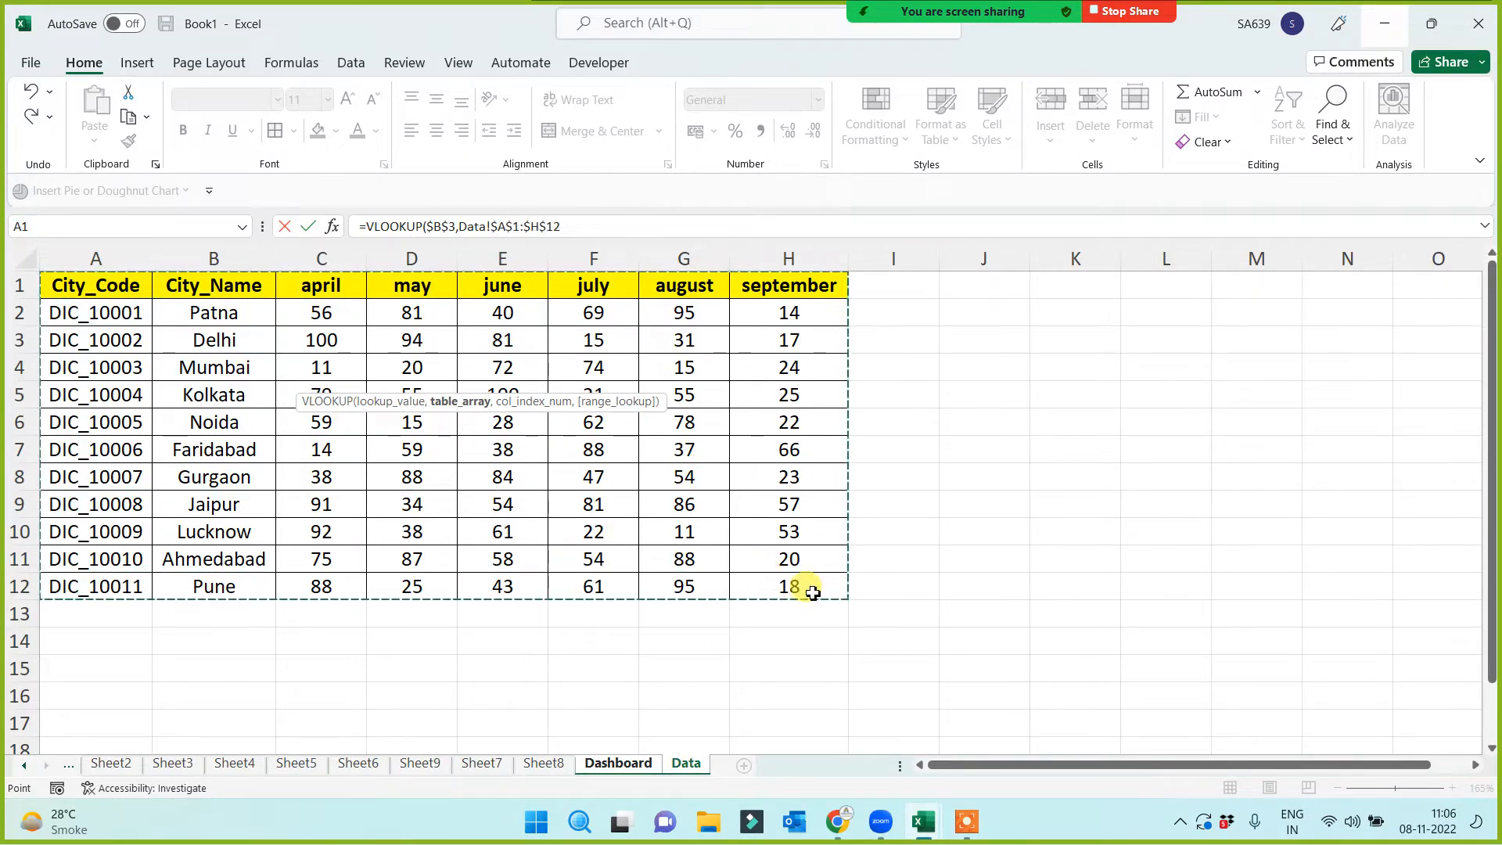
pyautogui.write(',')
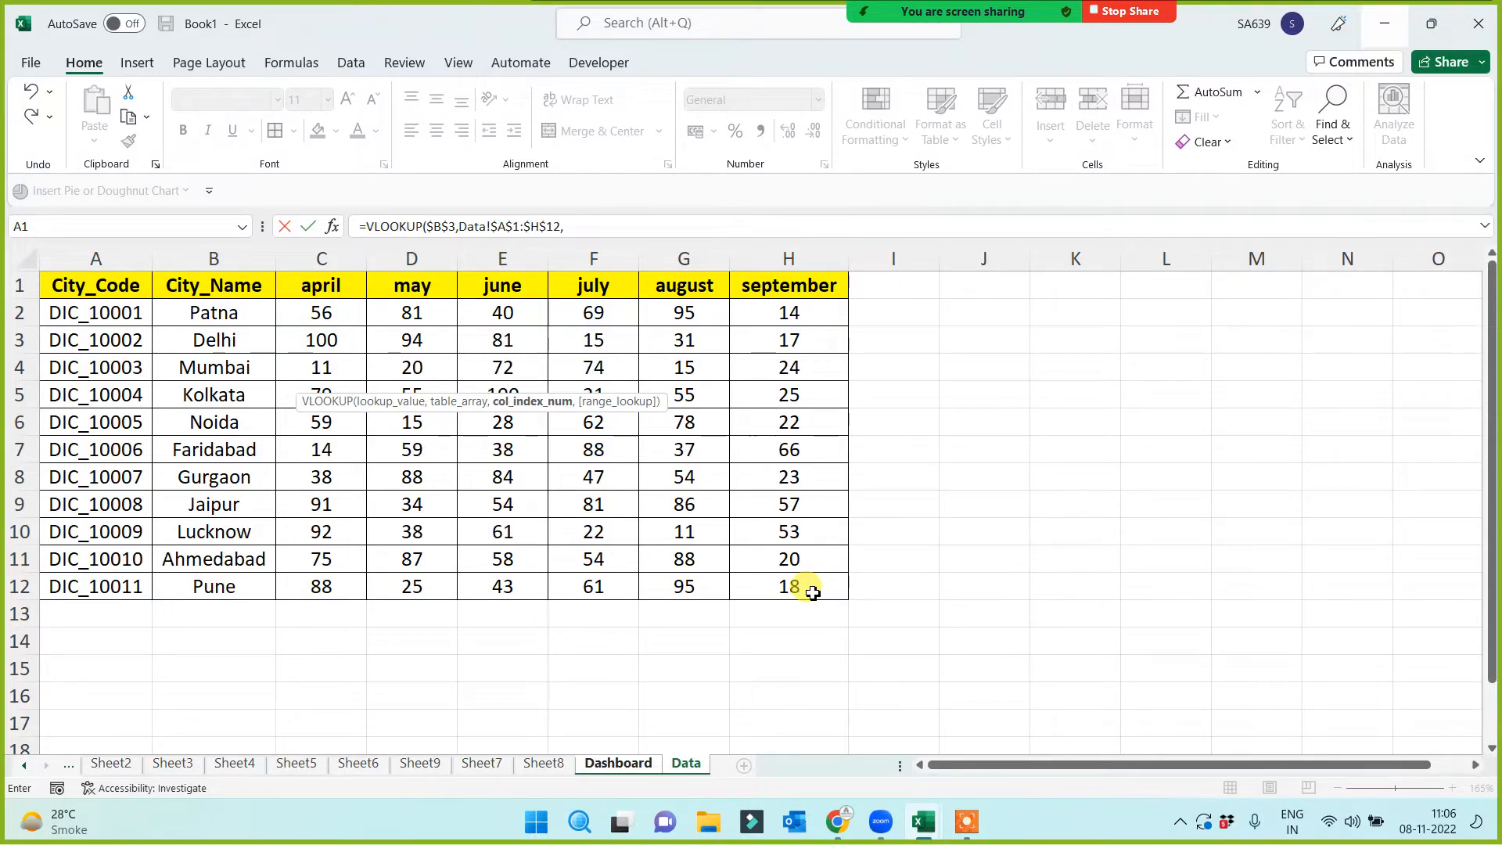
pyautogui.write('column')
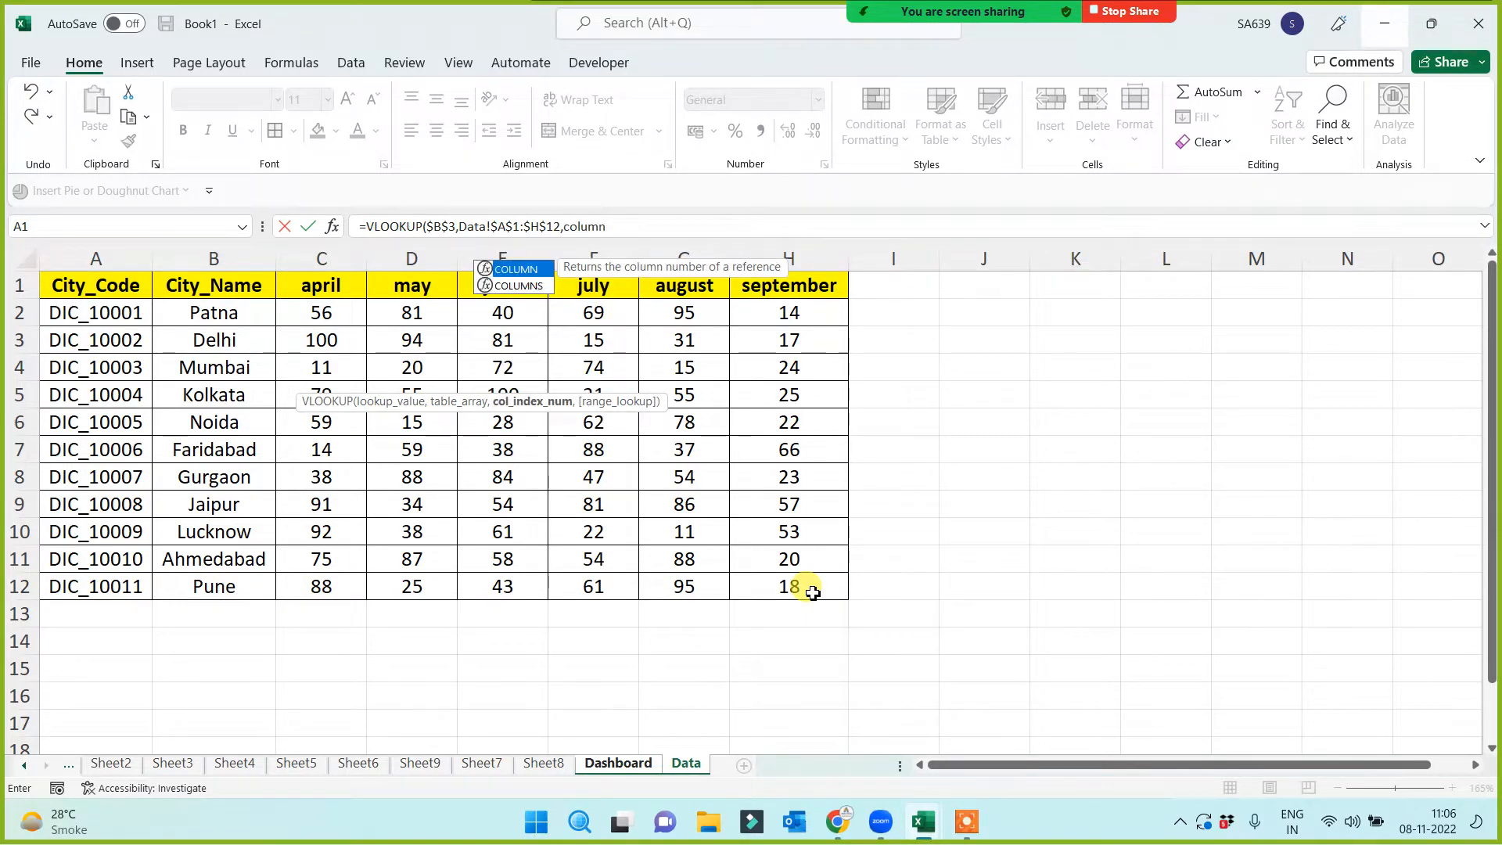
pyautogui.write('(b1')
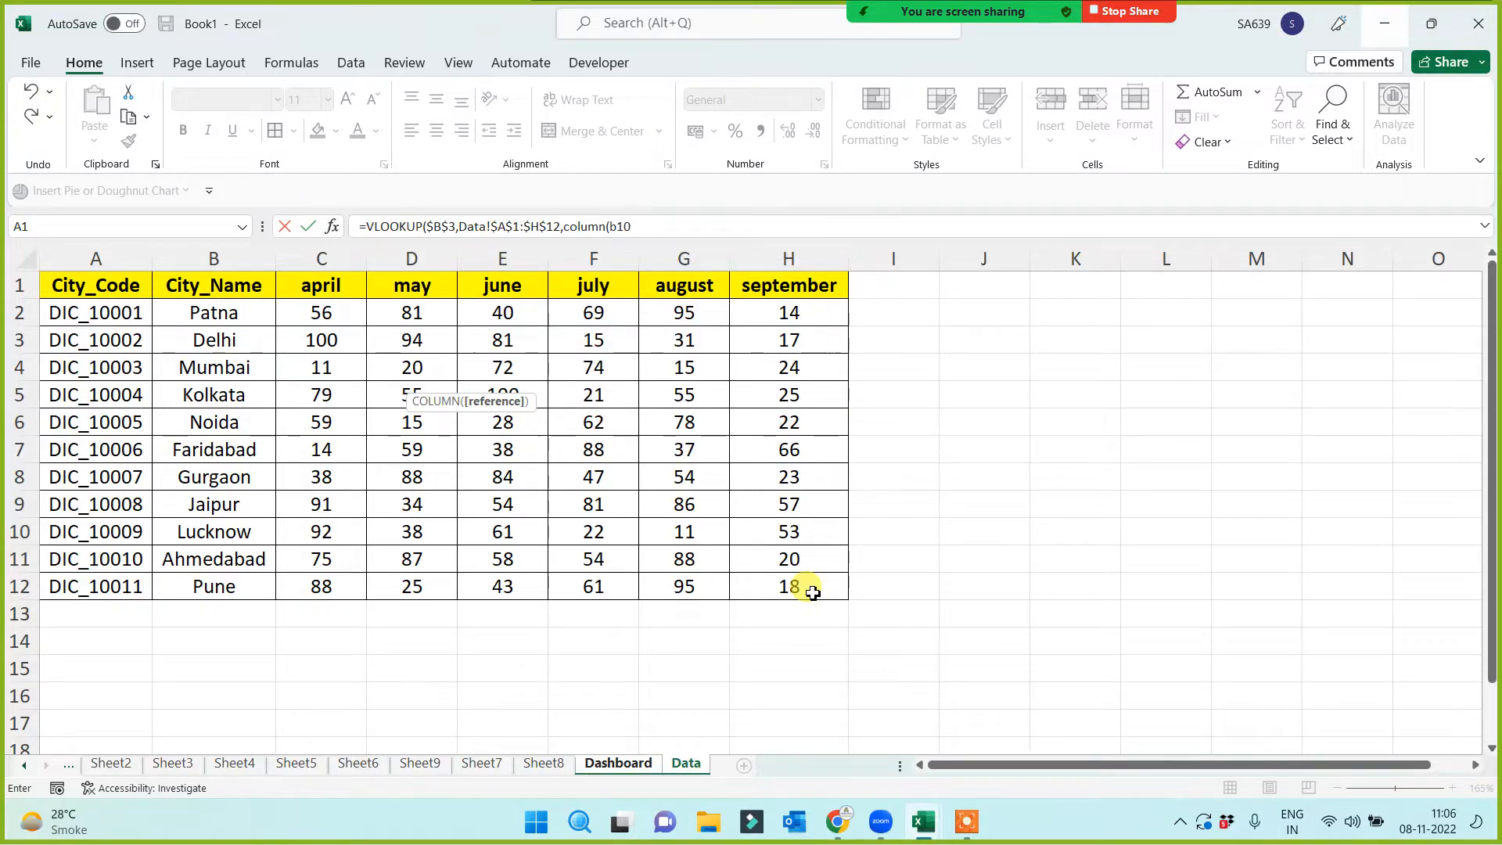
pyautogui.write(')')
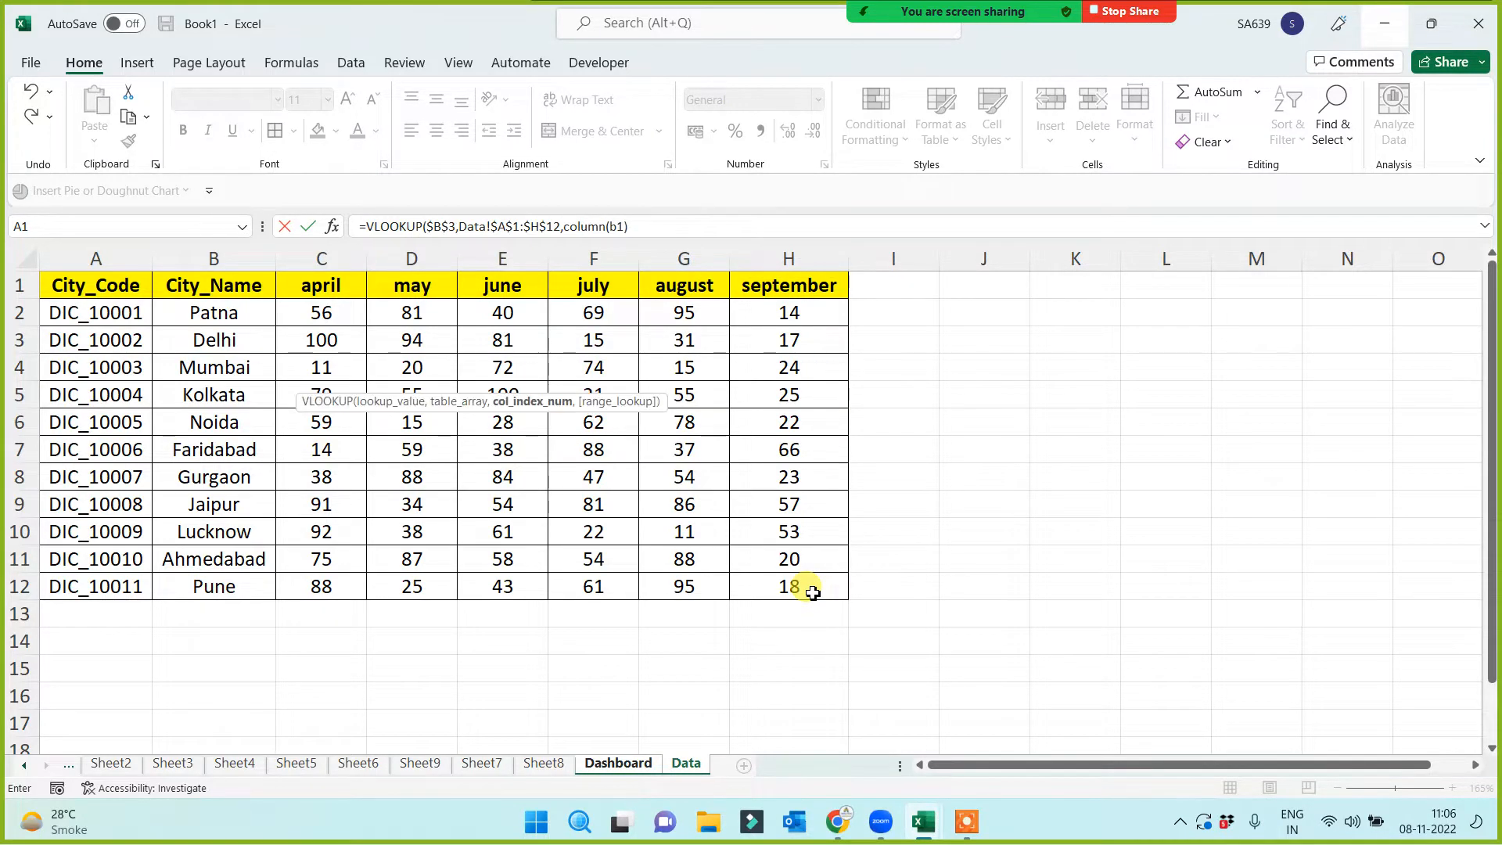
pyautogui.write(',0)')
pyautogui.press('Return')
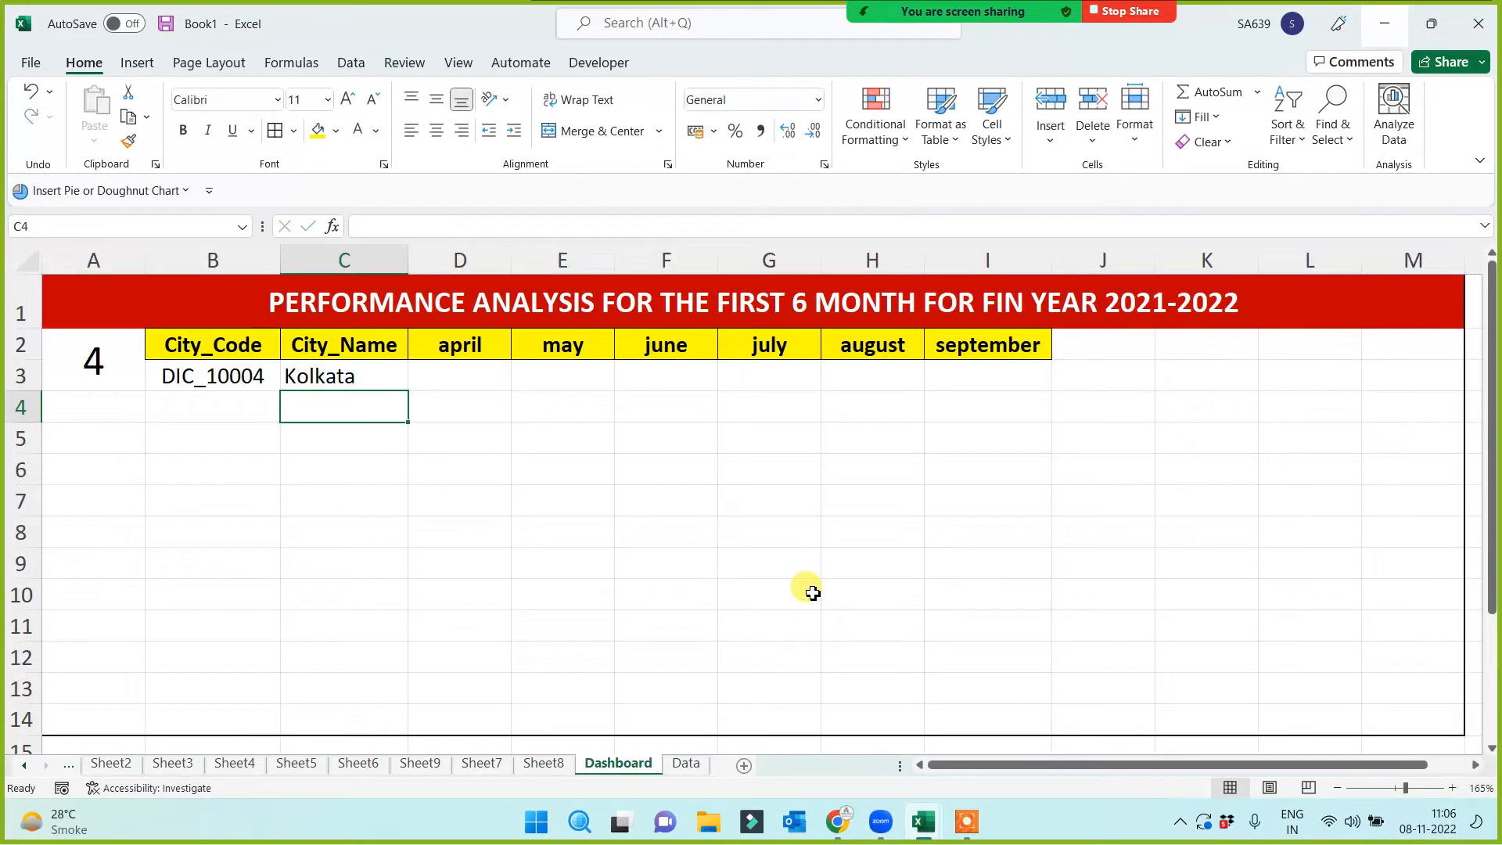
# Fill the lookup right to I3, then centre and add All Borders to B3:I3
pyautogui.click(369, 376)
pyautogui.moveTo(410, 392); pyautogui.dragTo(1017, 388)
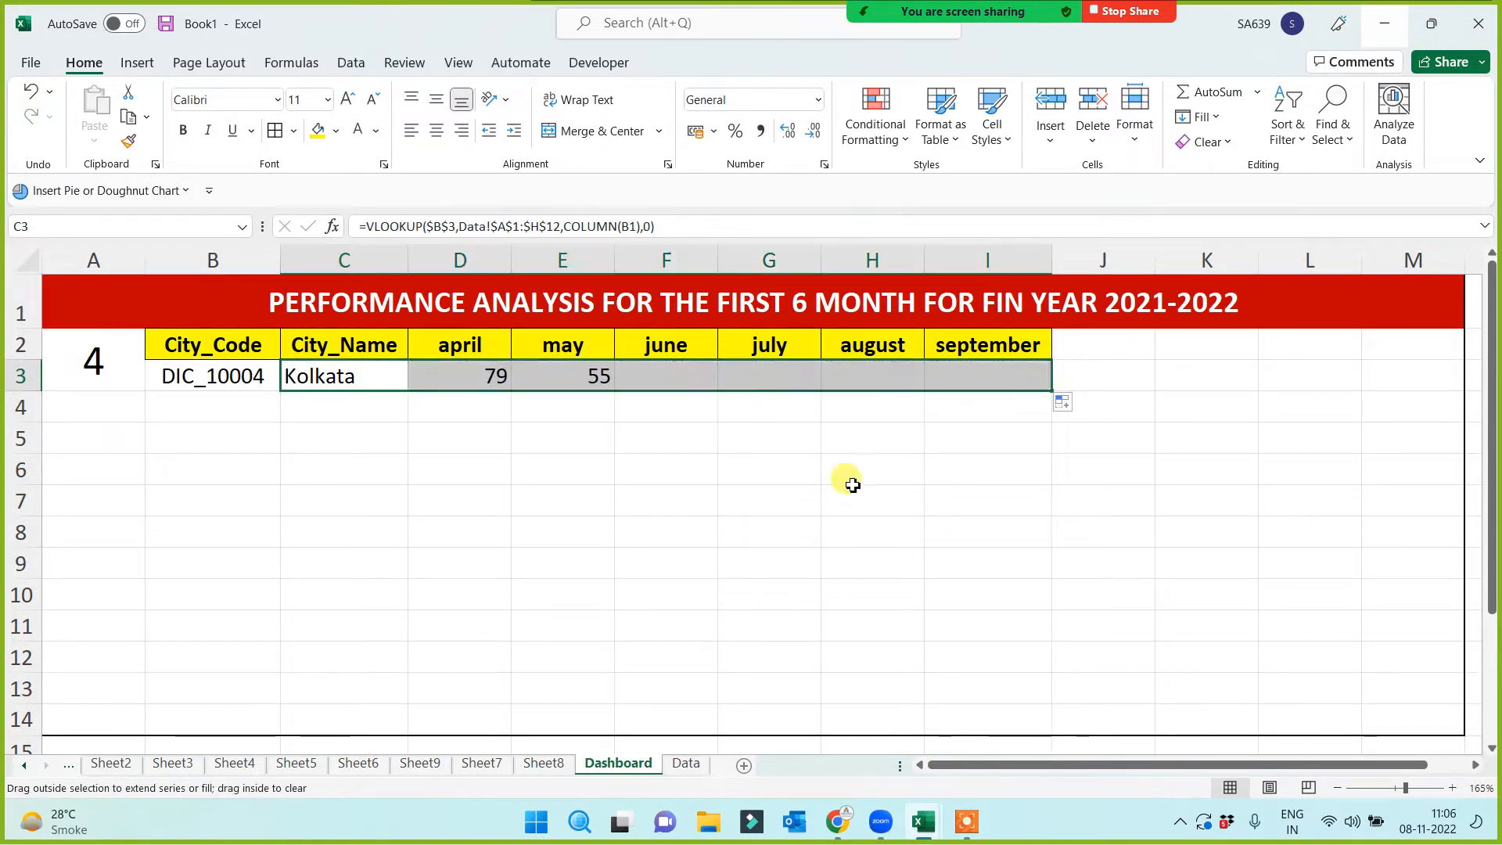
pyautogui.click(291, 377)
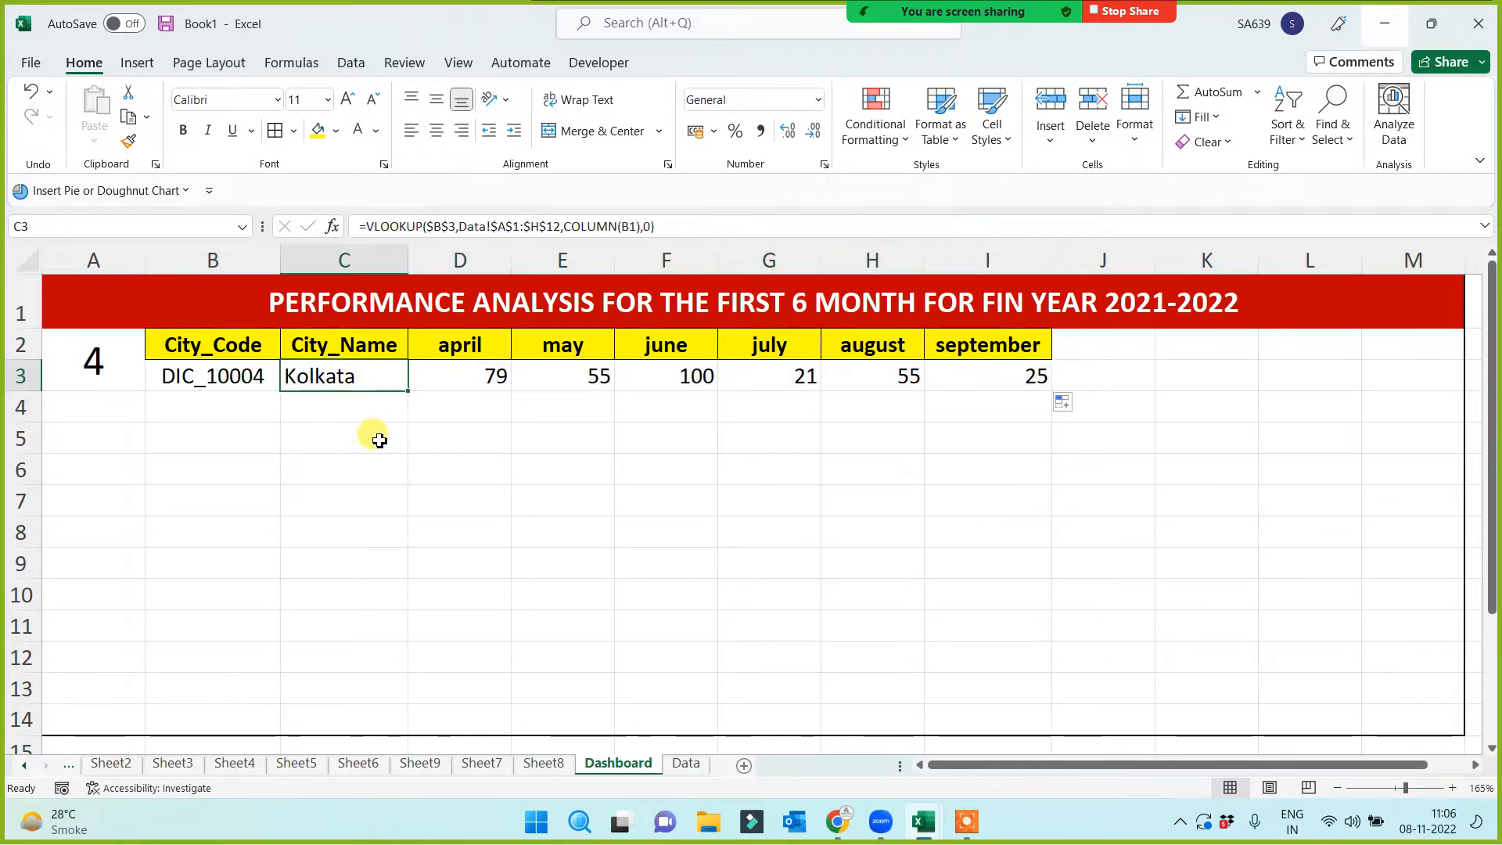
pyautogui.moveTo(221, 378); pyautogui.dragTo(983, 375)
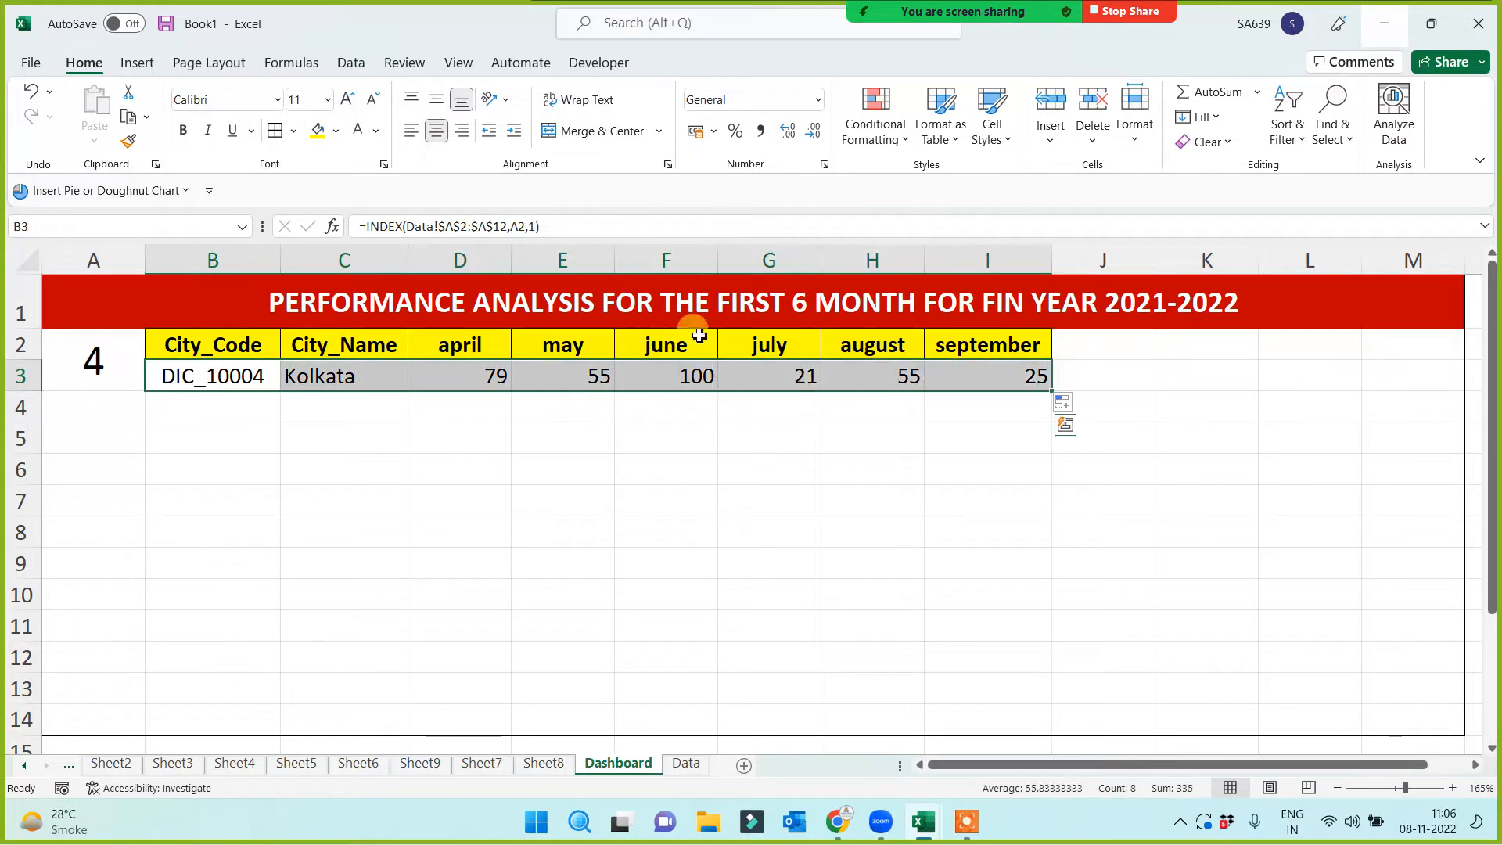
pyautogui.click(437, 130)
pyautogui.click(436, 131)
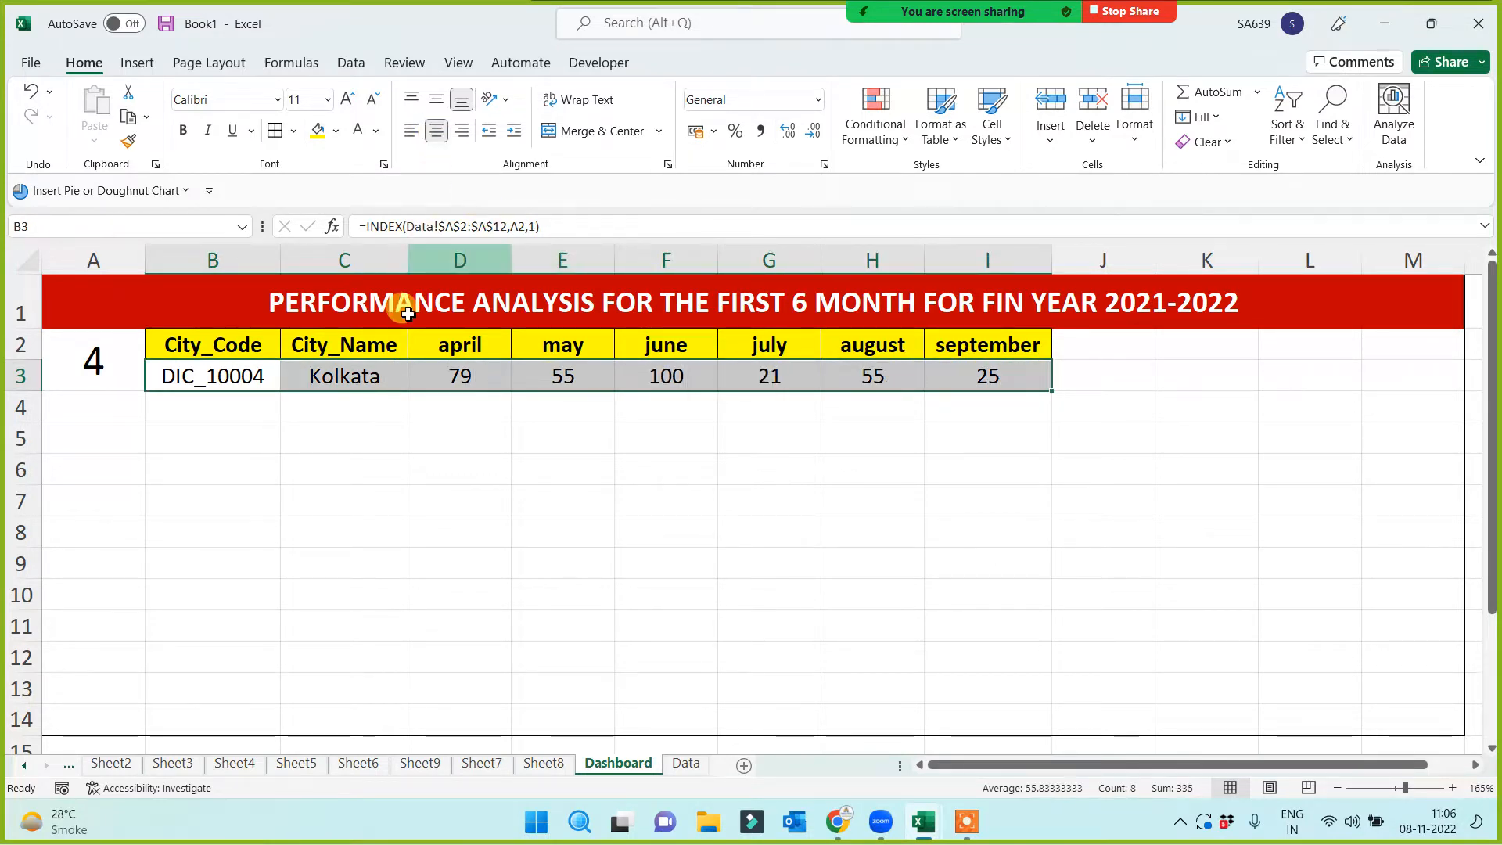
pyautogui.click(274, 131)
pyautogui.click(348, 470)
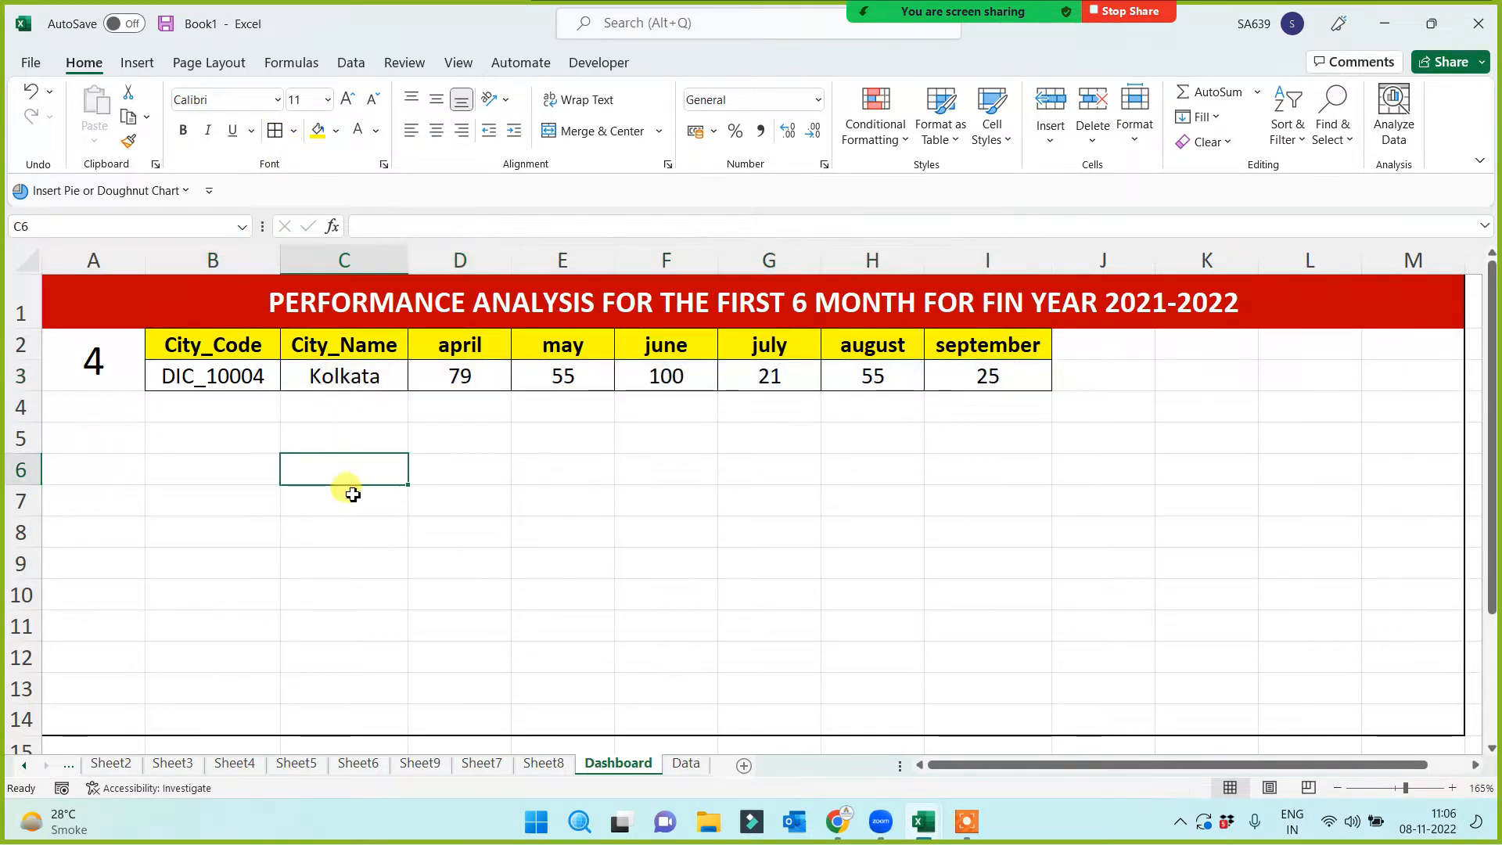
pyautogui.moveTo(970, 12)
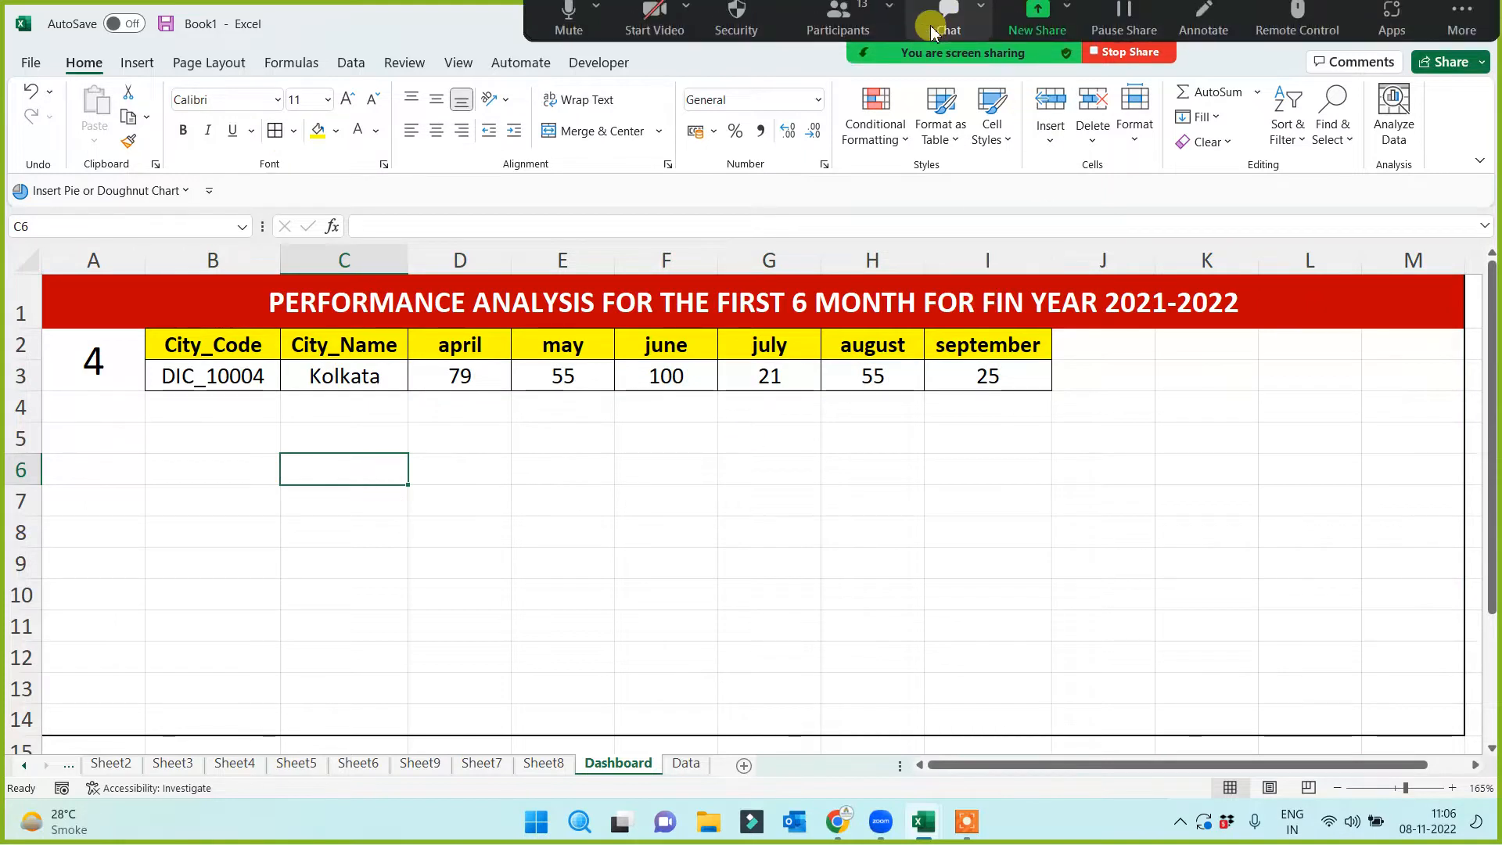
pyautogui.click(841, 27)
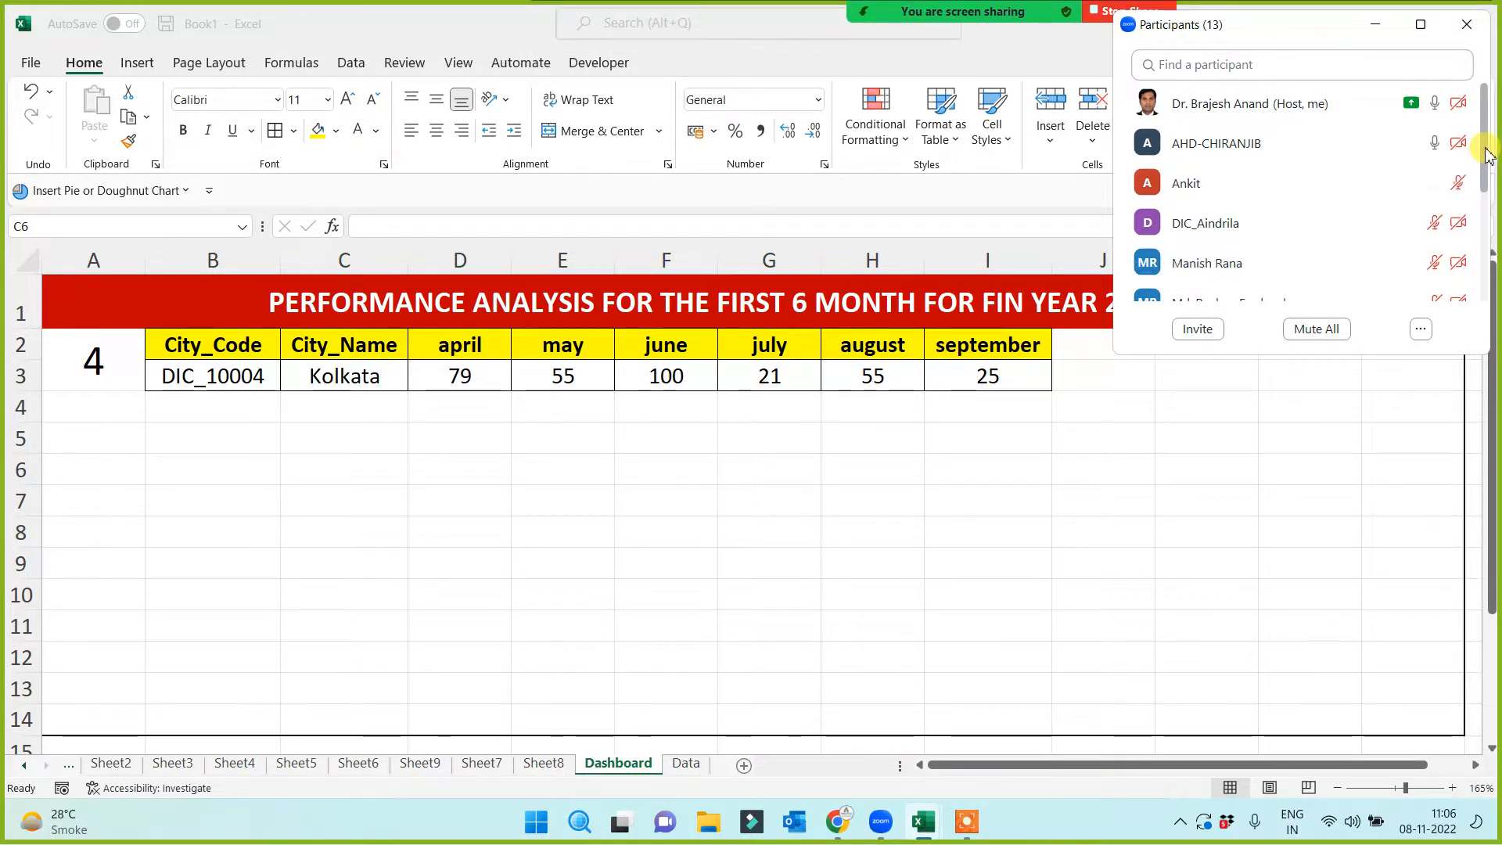
pyautogui.click(1375, 25)
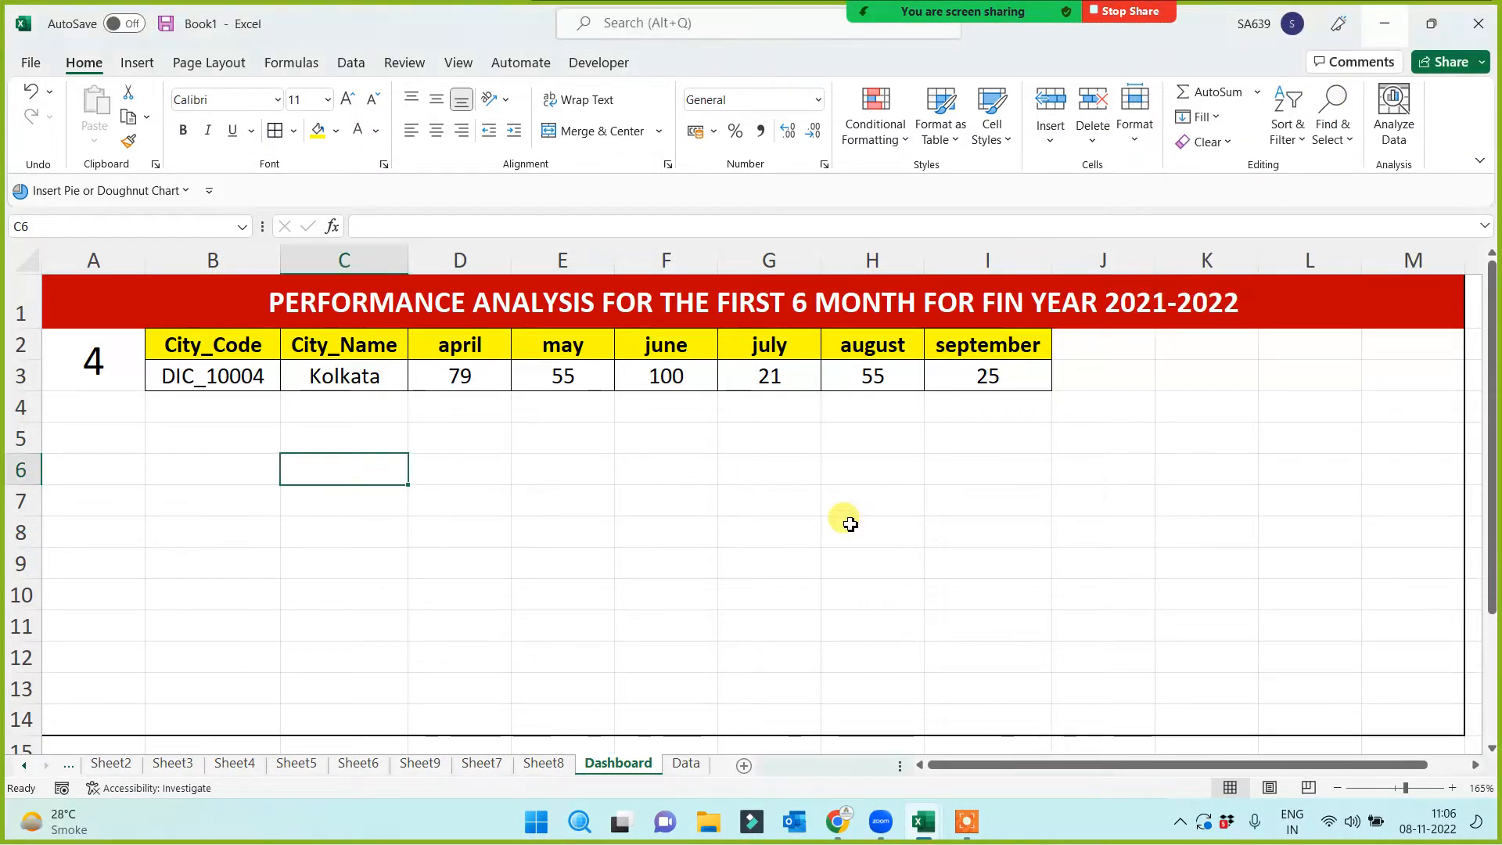
pyautogui.click(429, 298)
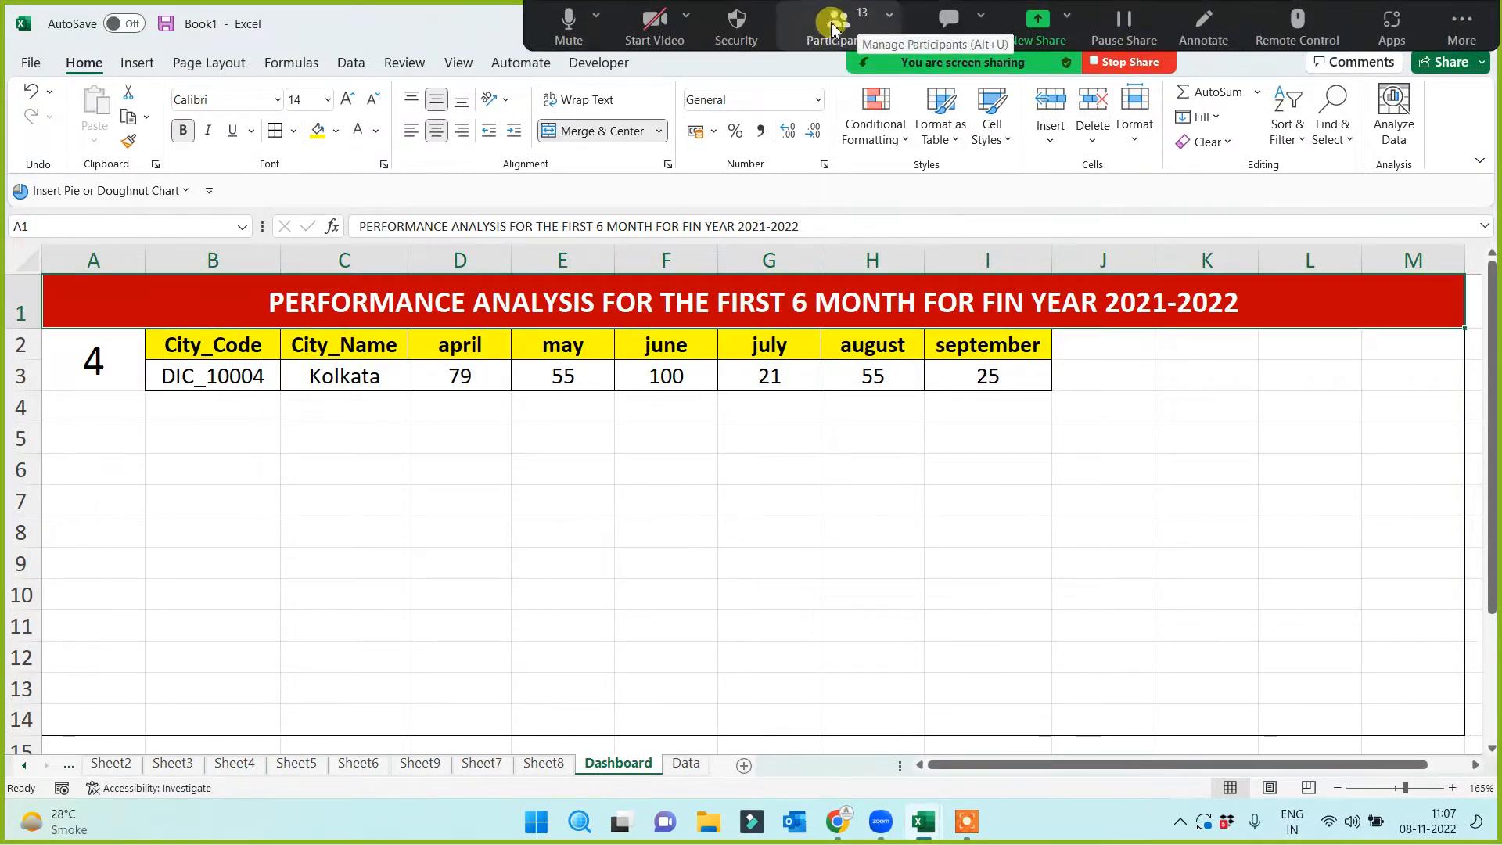
pyautogui.click(812, 30)
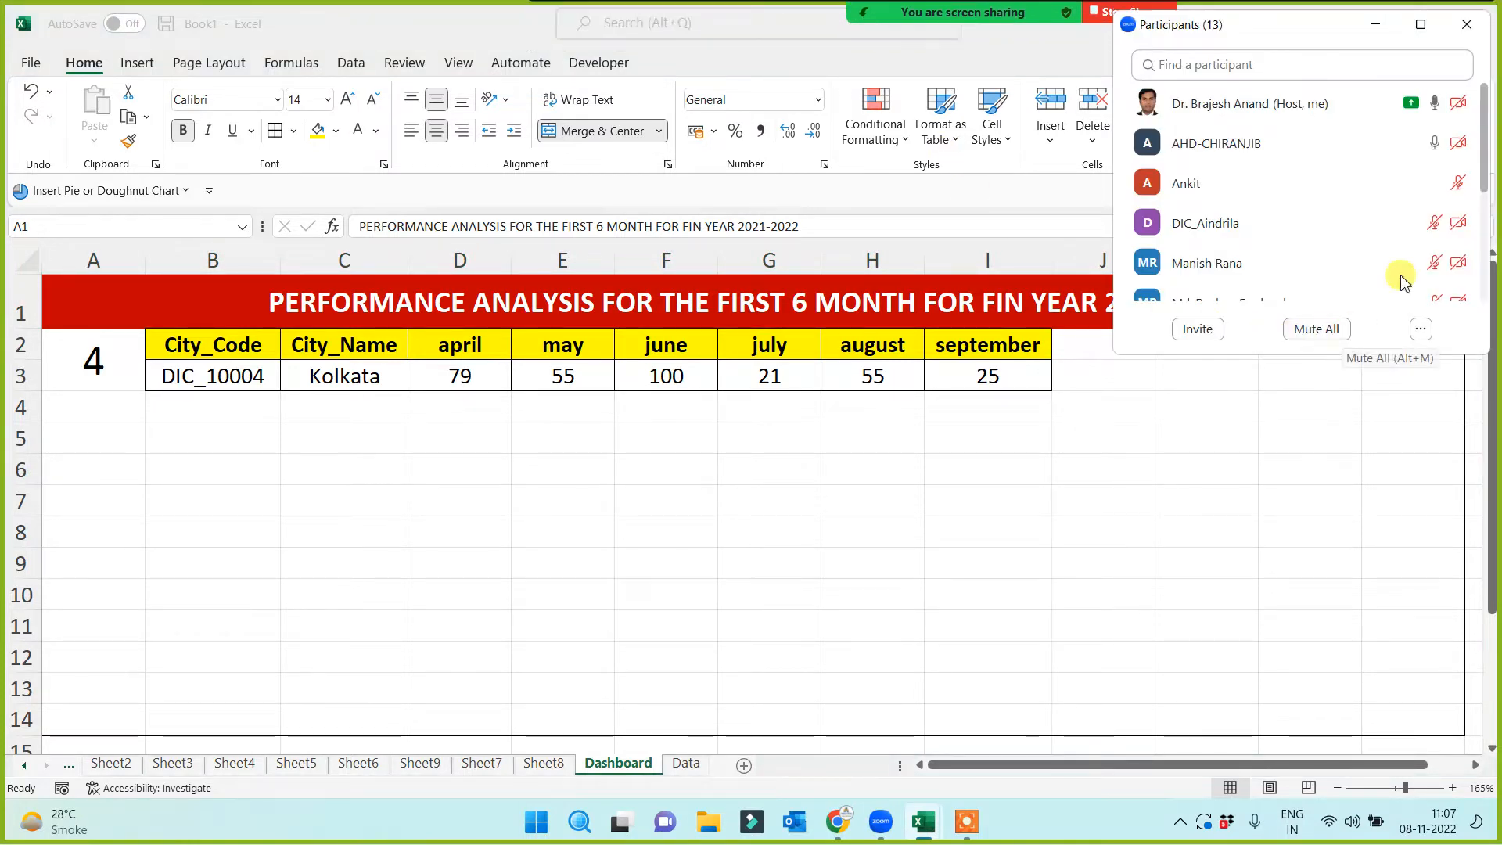
pyautogui.moveTo(1426, 145)
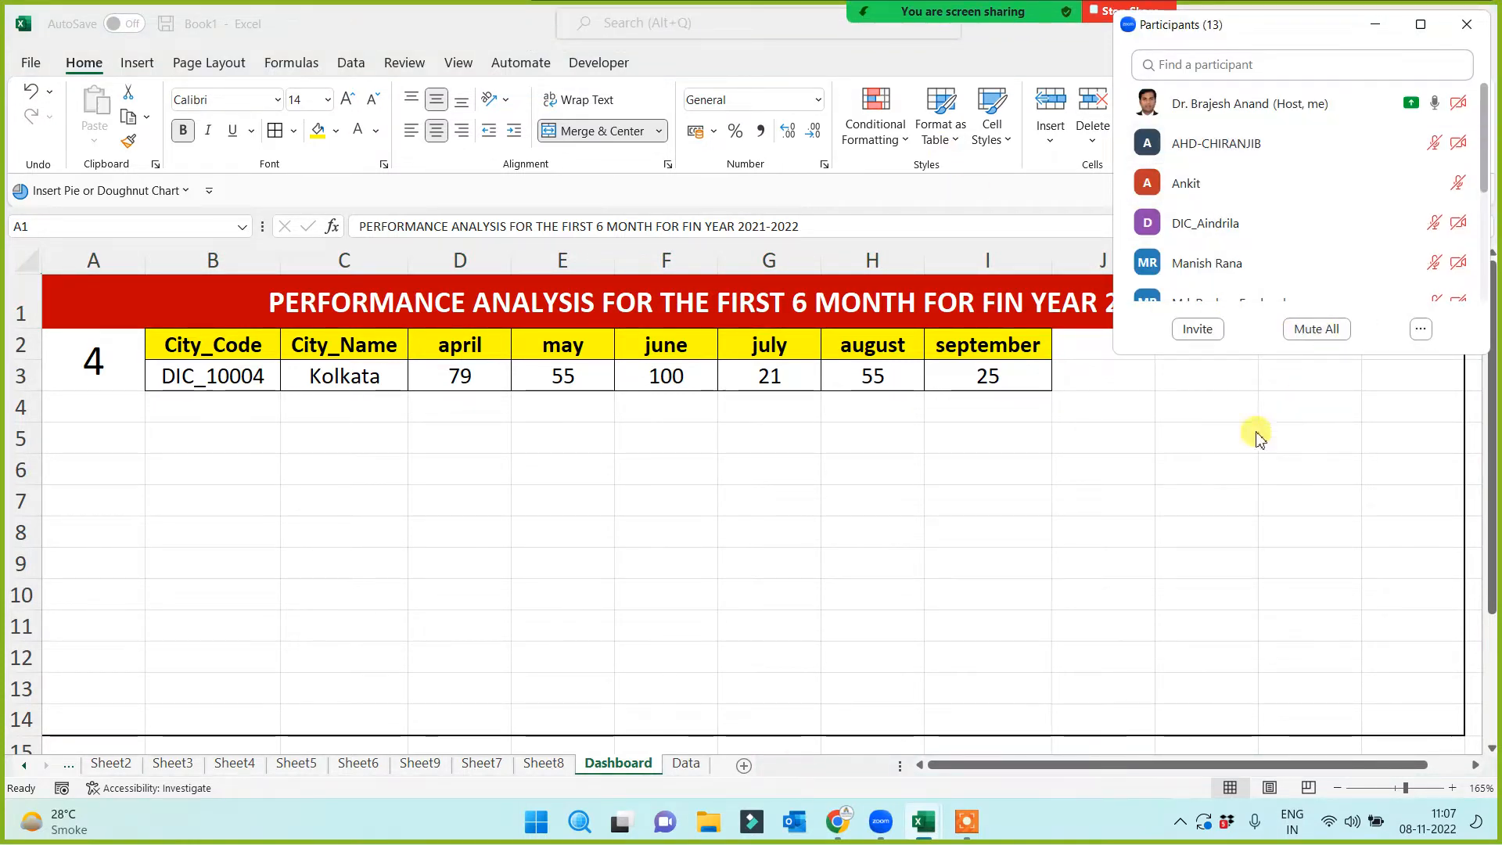
pyautogui.click(1376, 31)
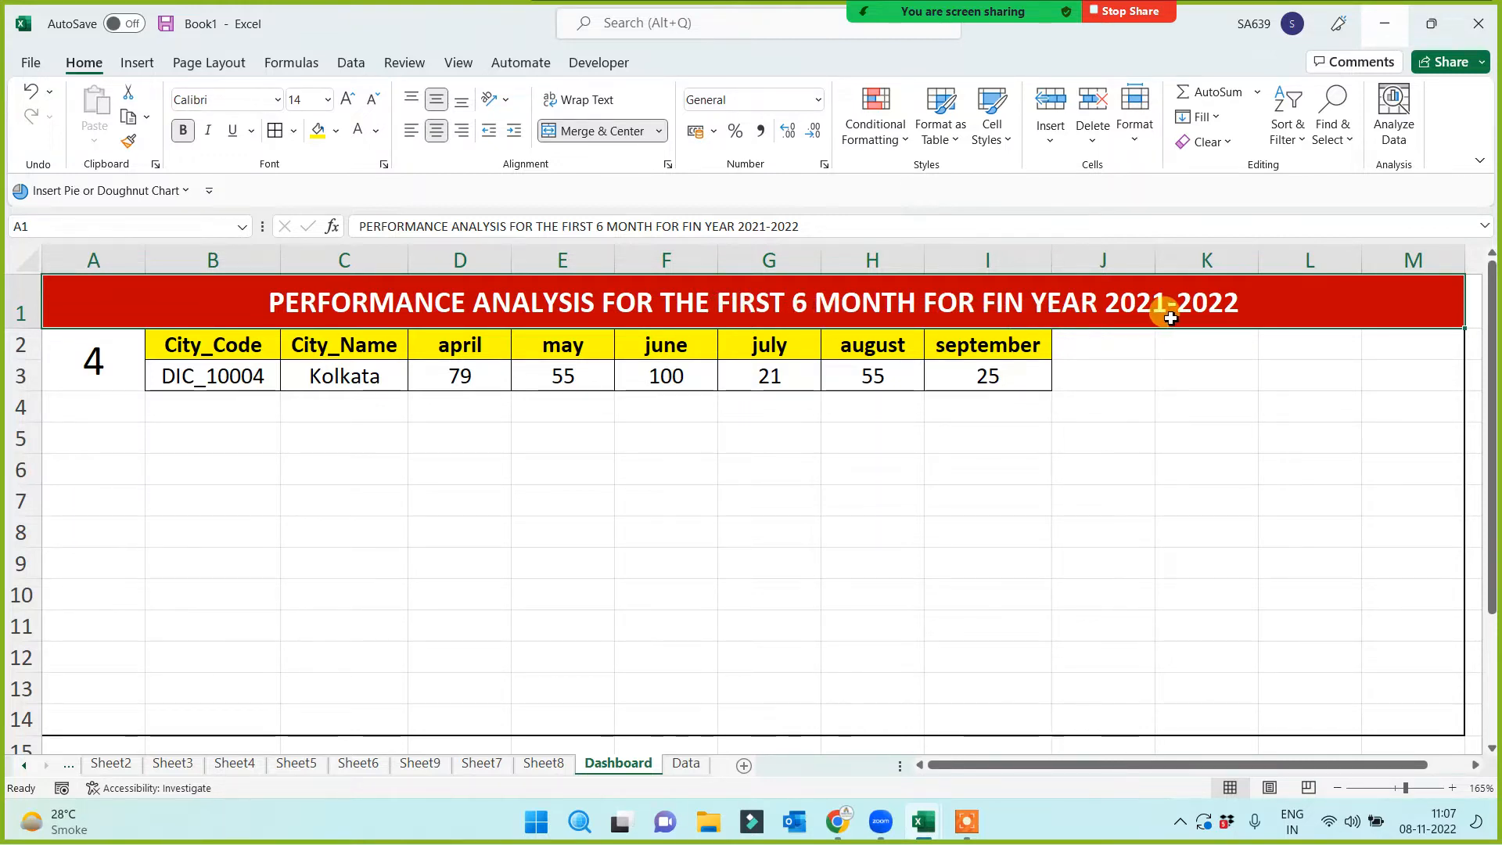
pyautogui.doubleClick(1251, 304)
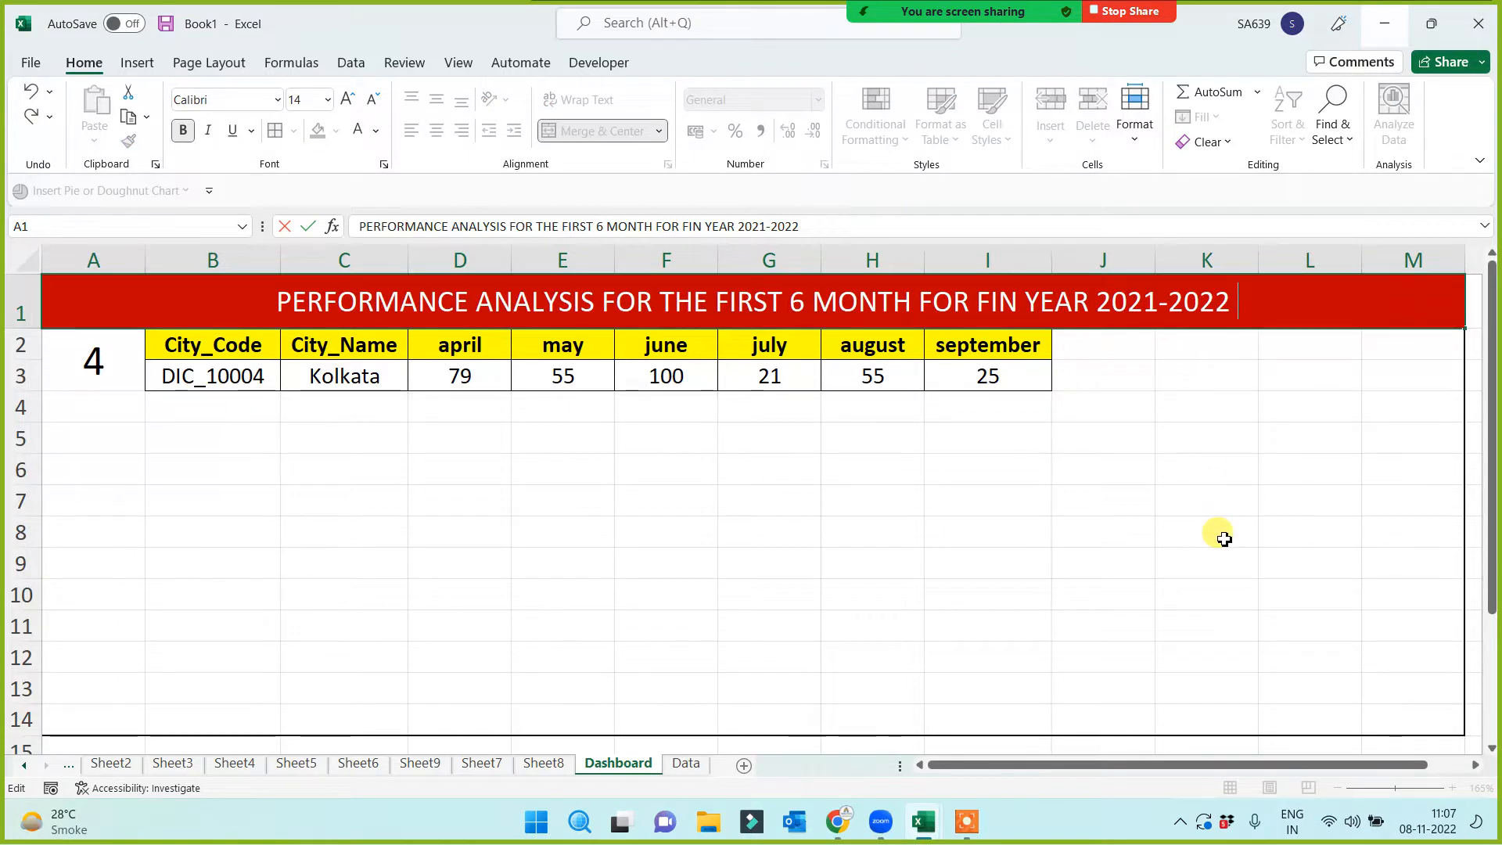
pyautogui.write('of')
pyautogui.press('BackSpace')
pyautogui.press('BackSpace')
pyautogui.write('FOR')
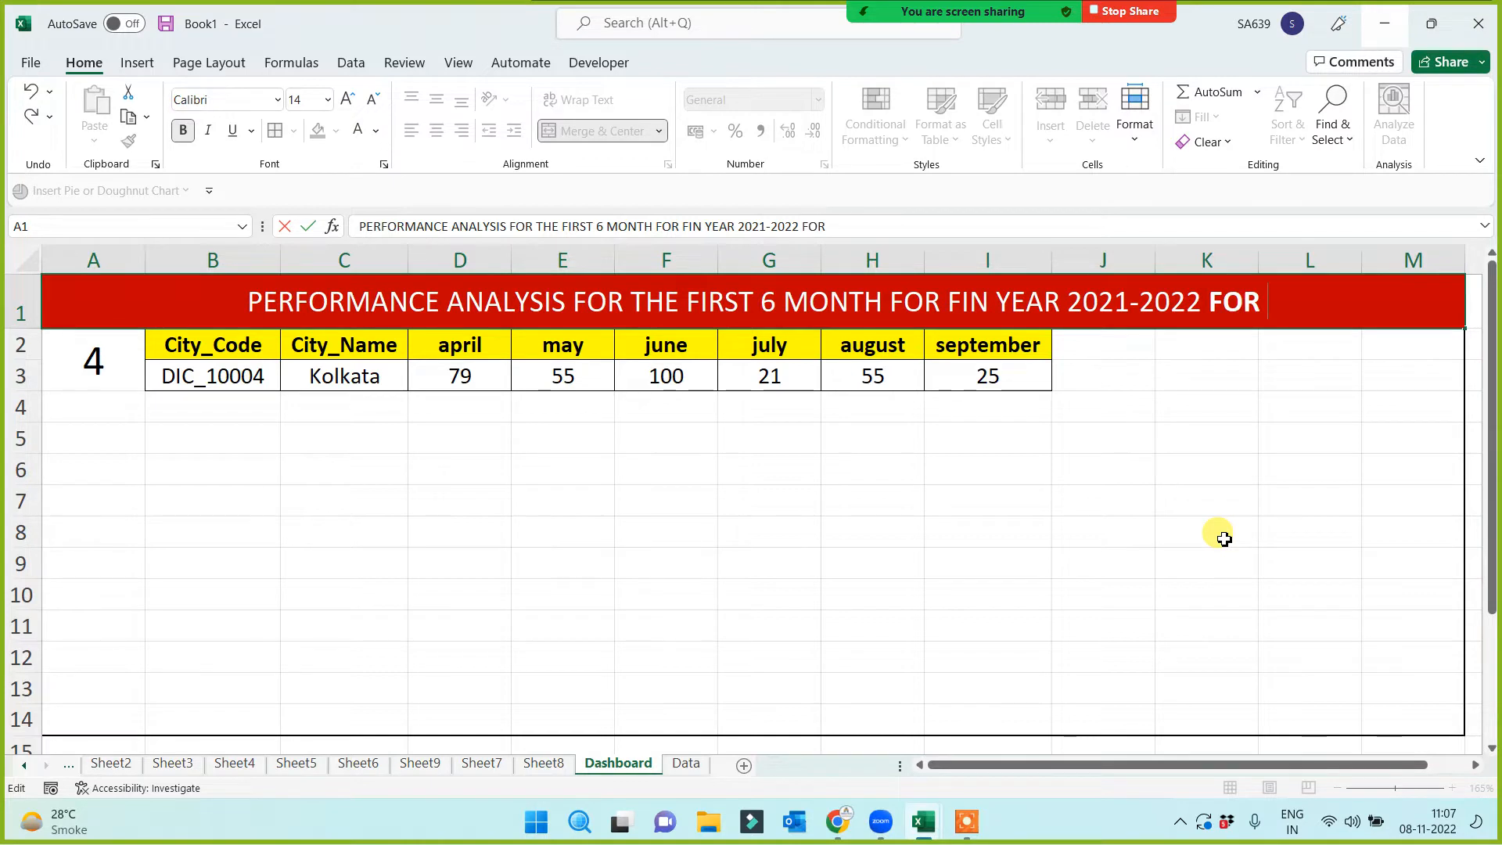
pyautogui.write('KOL')
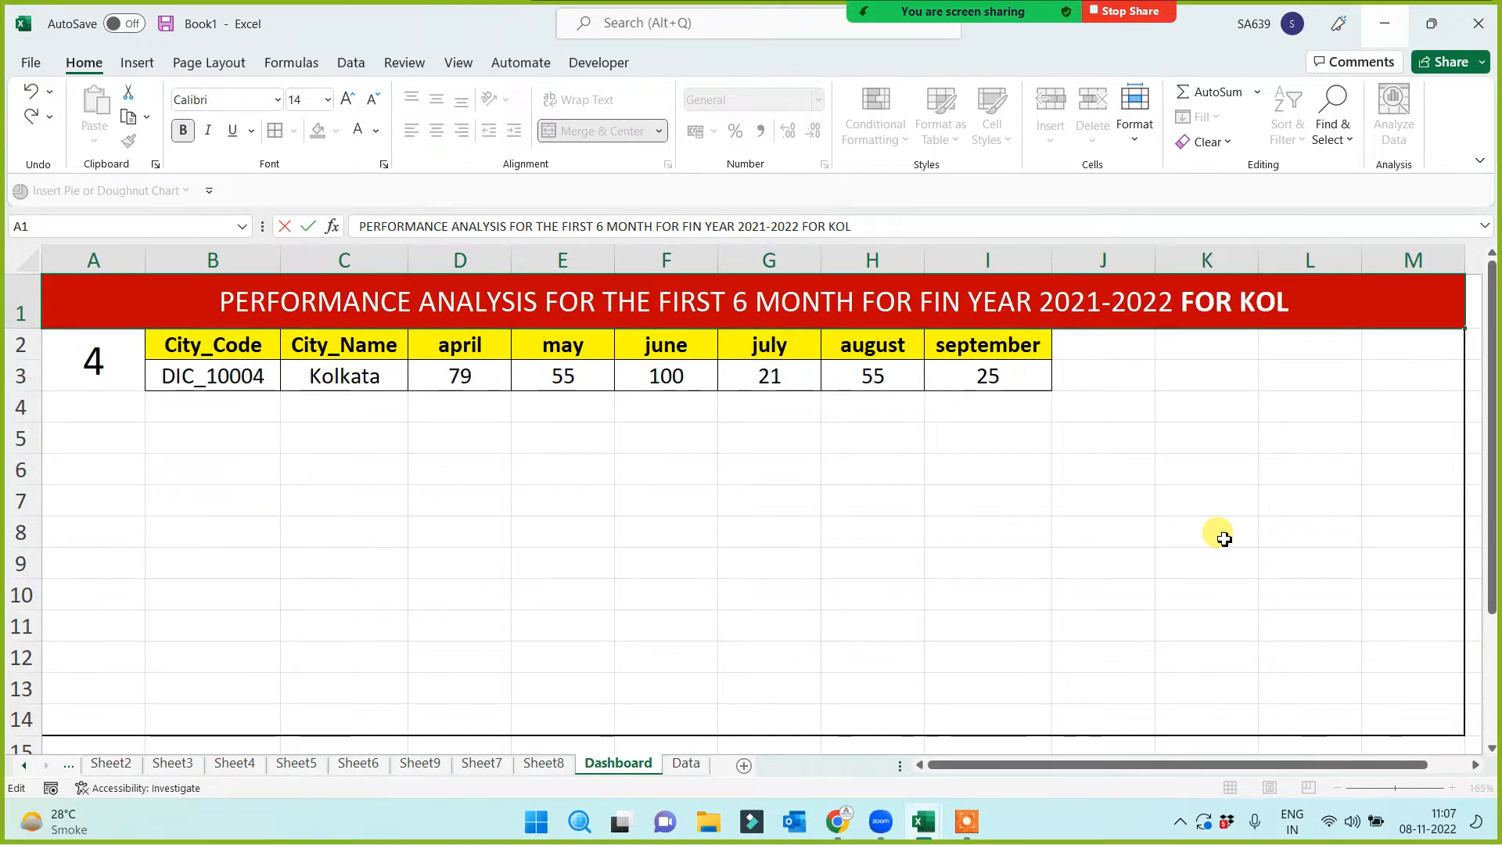
pyautogui.write('KATA')
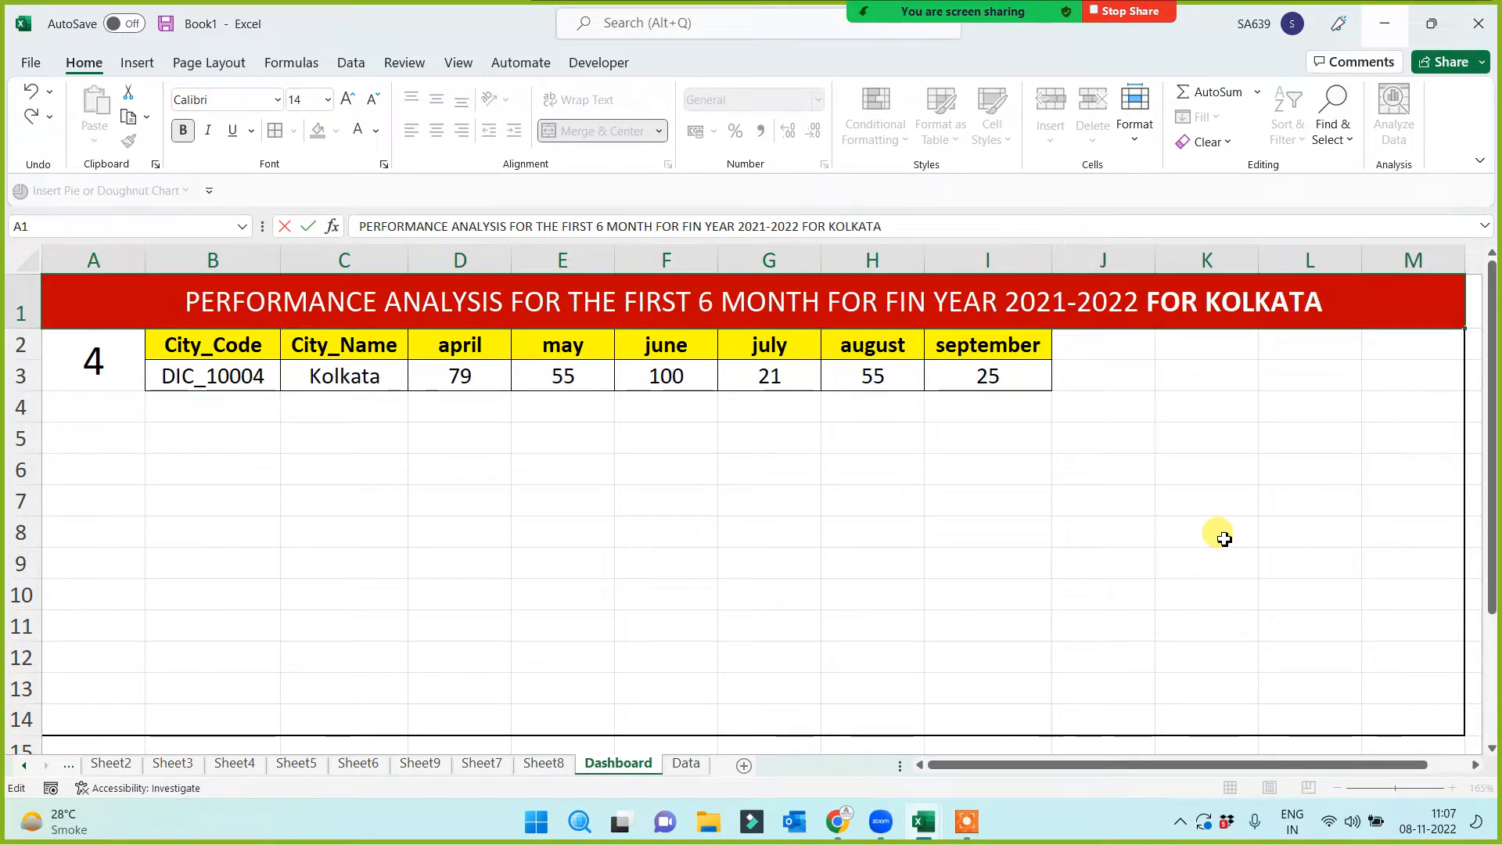
pyautogui.click(992, 618)
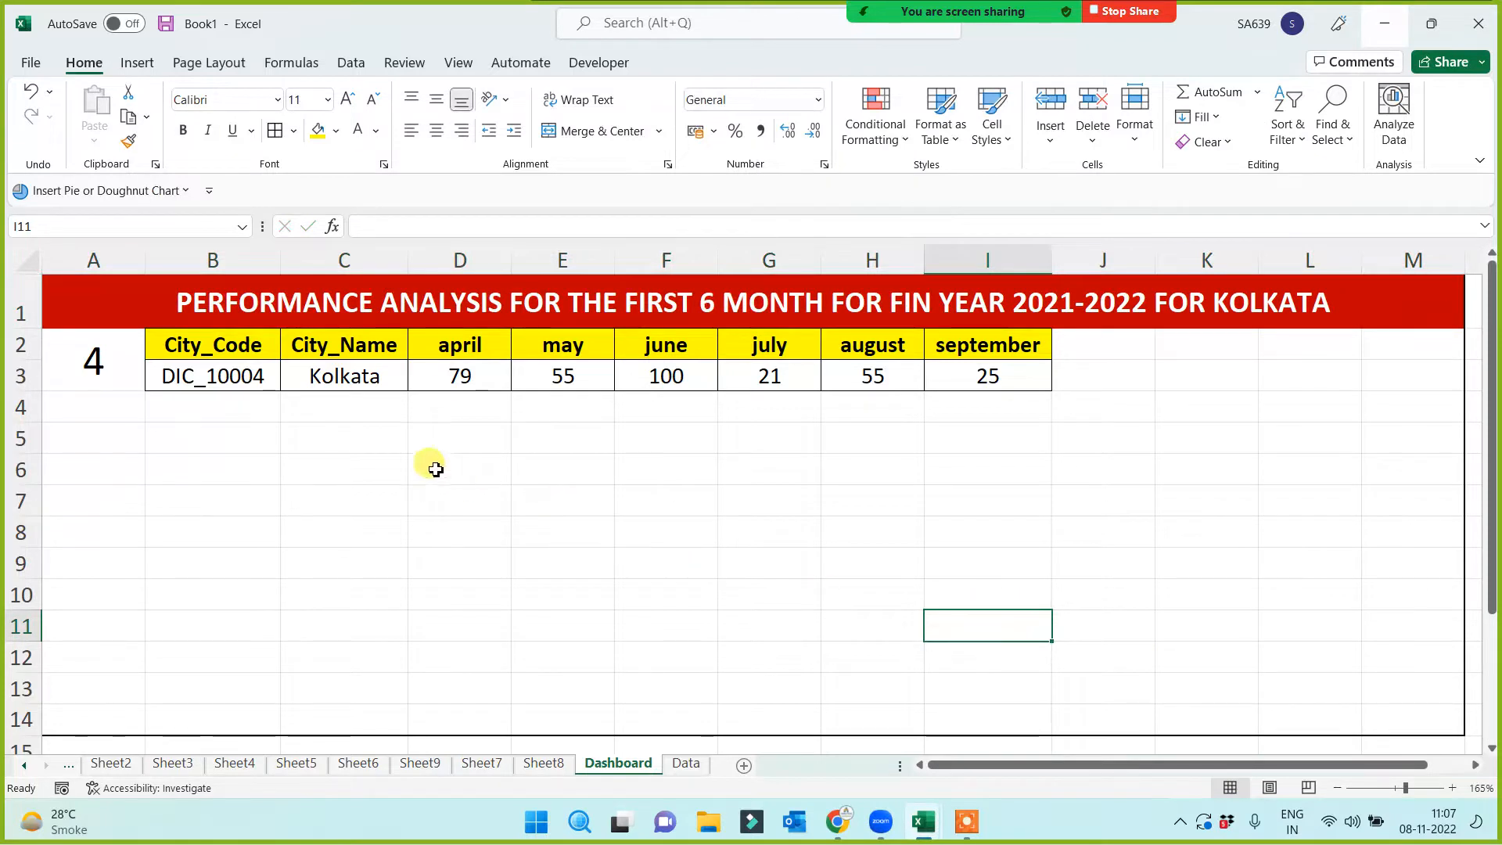
pyautogui.moveTo(209, 349); pyautogui.dragTo(208, 377)
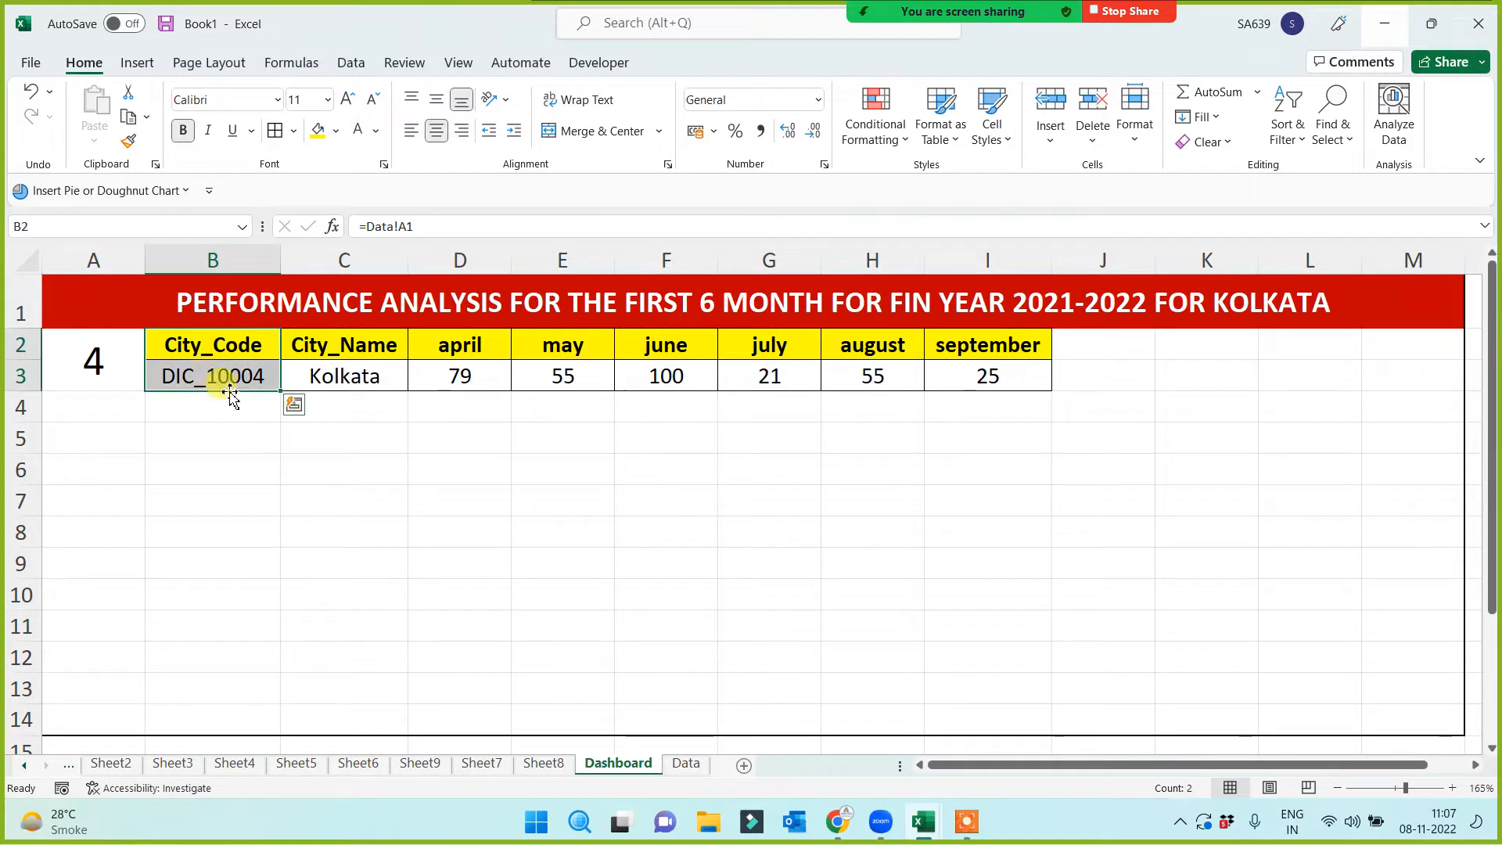
pyautogui.click(219, 377)
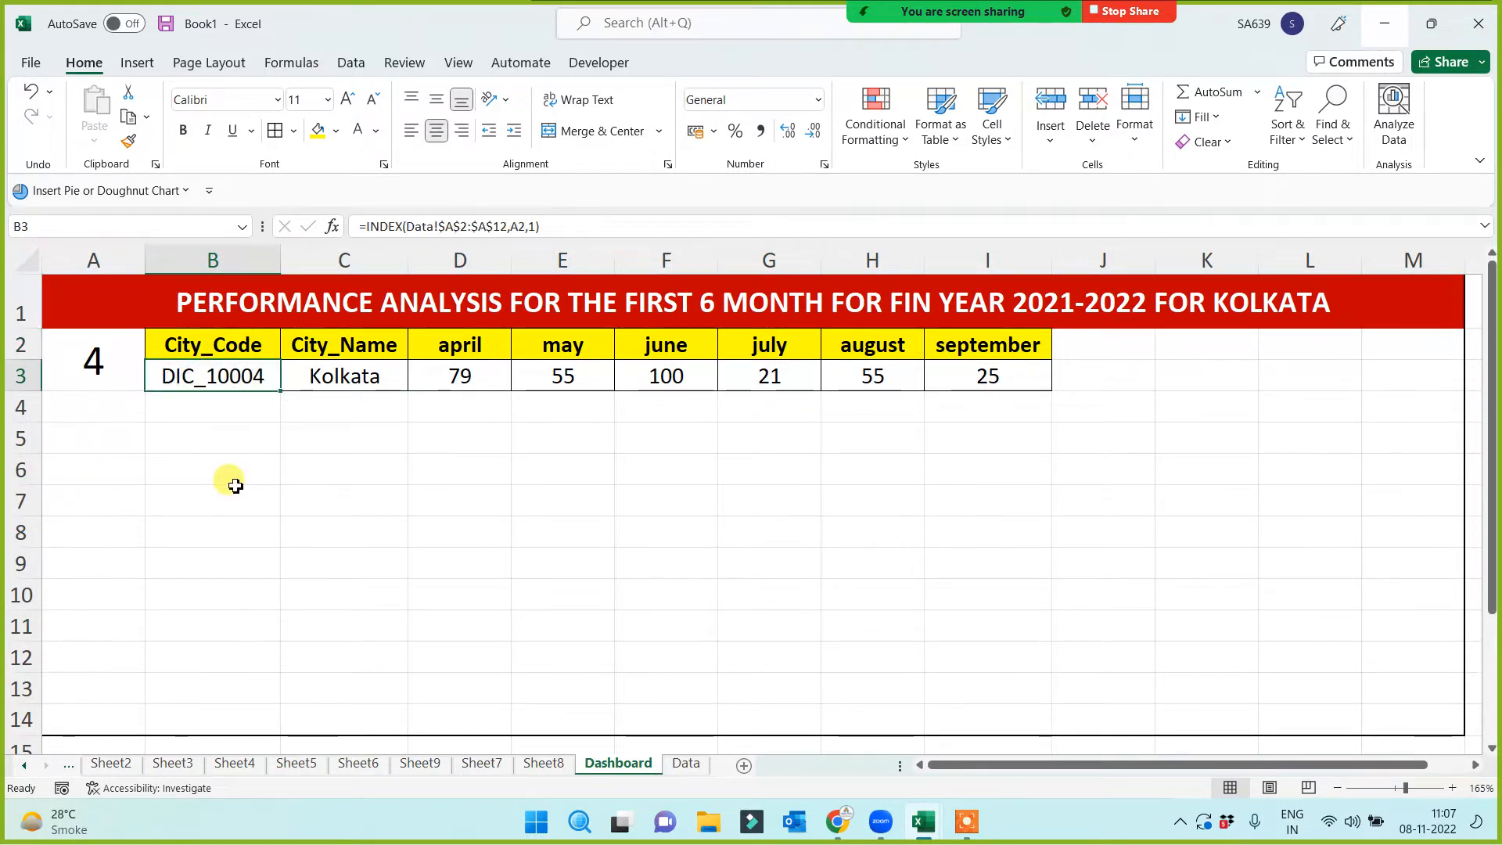
pyautogui.click(340, 377)
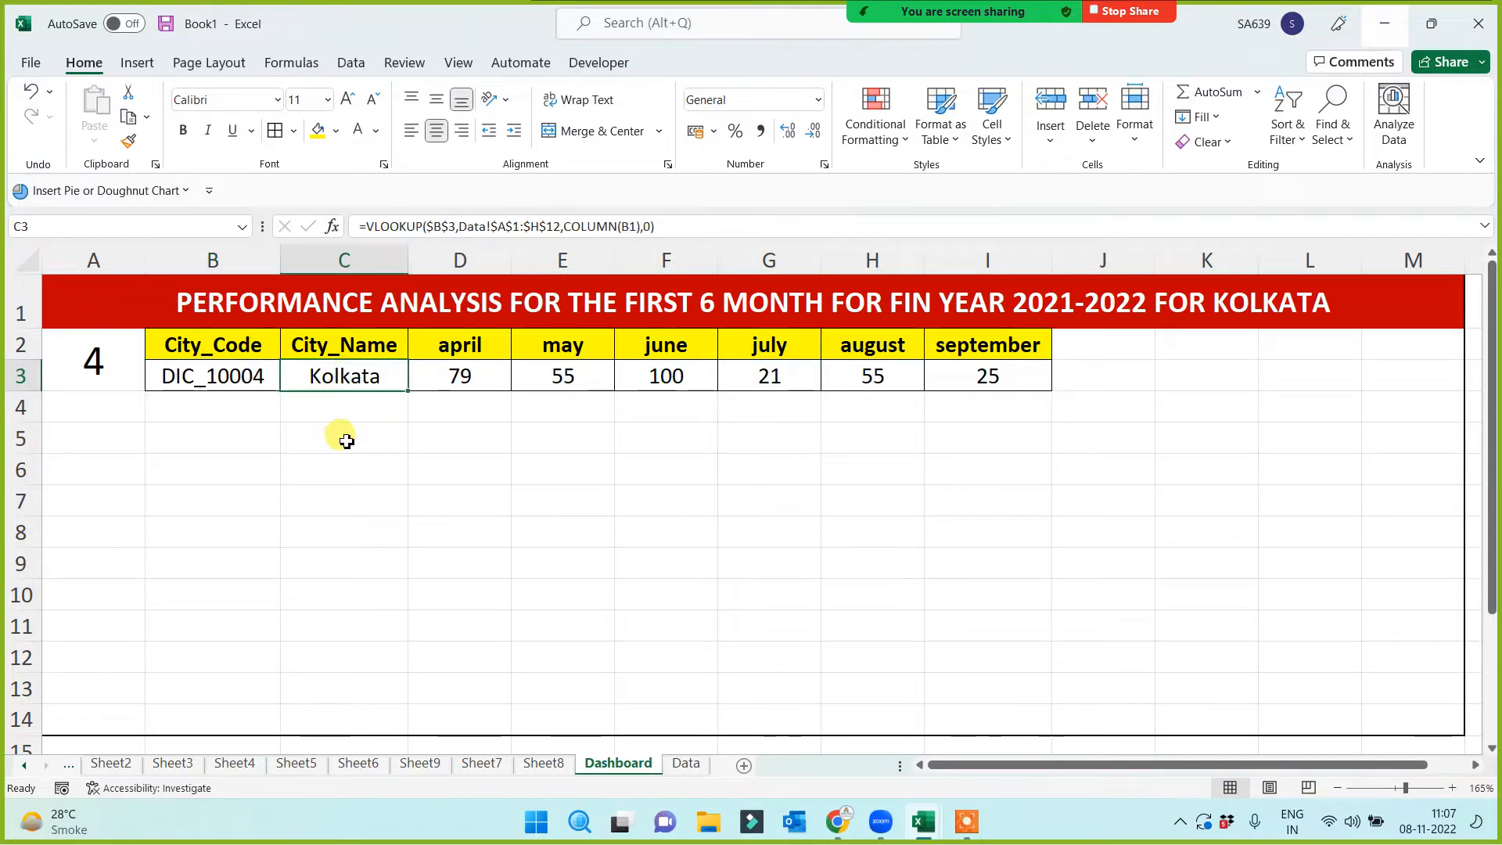
pyautogui.click(321, 311)
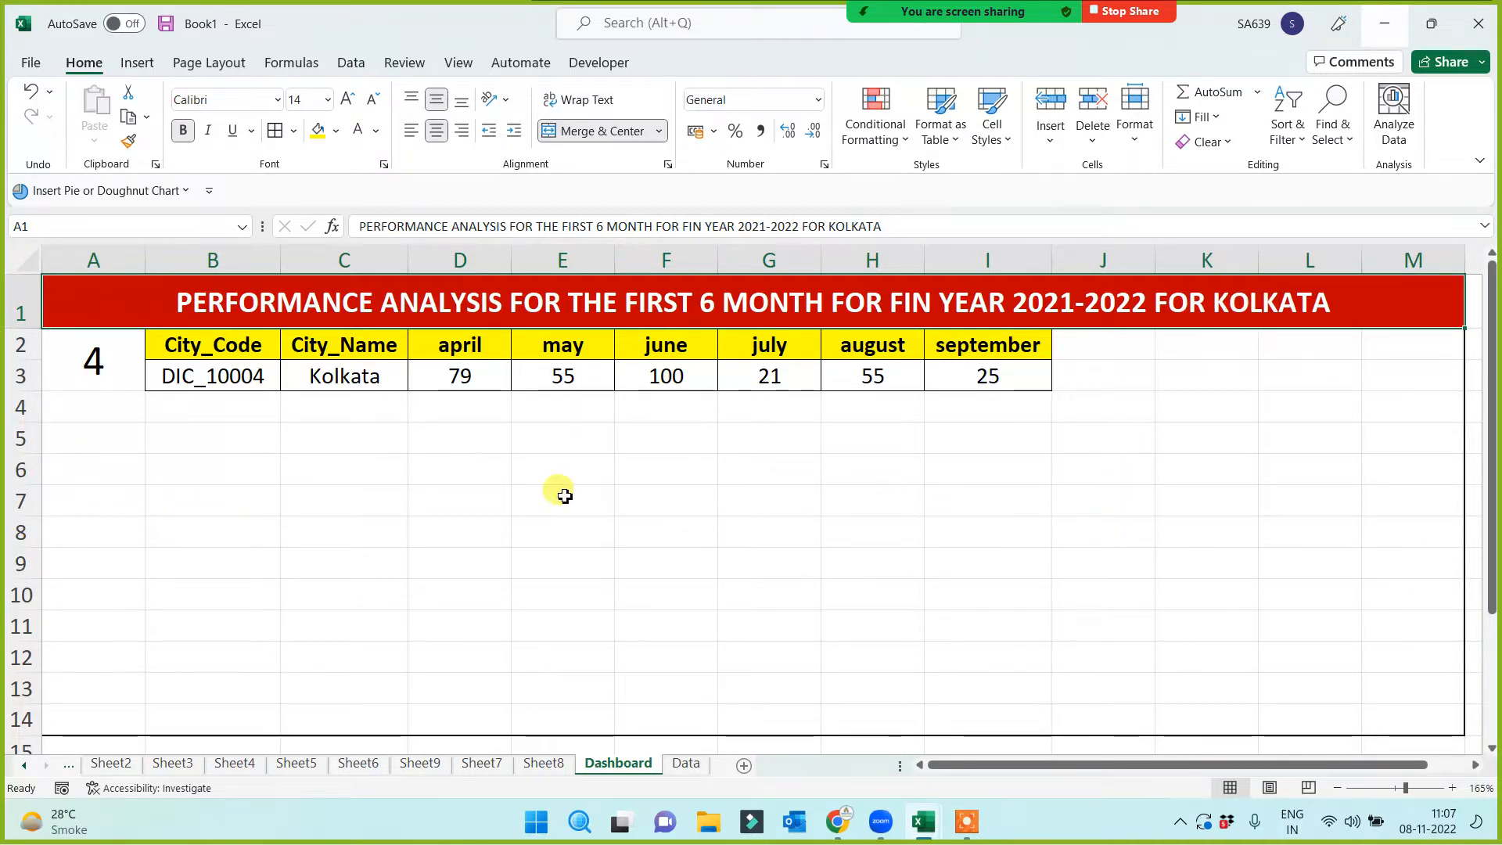
pyautogui.click(223, 460)
pyautogui.click(94, 361)
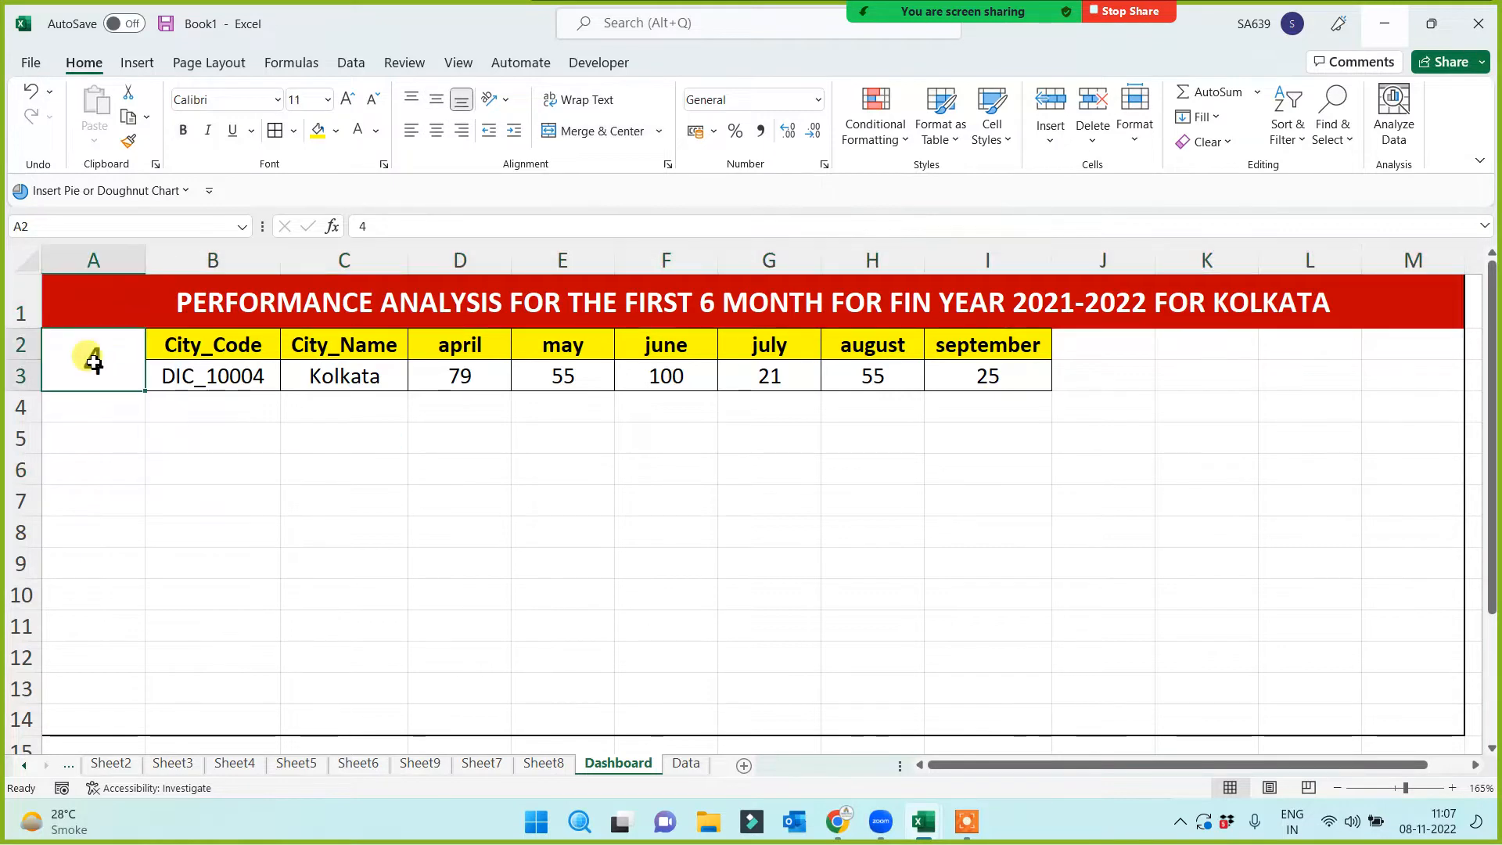
pyautogui.click(379, 378)
pyautogui.click(912, 298)
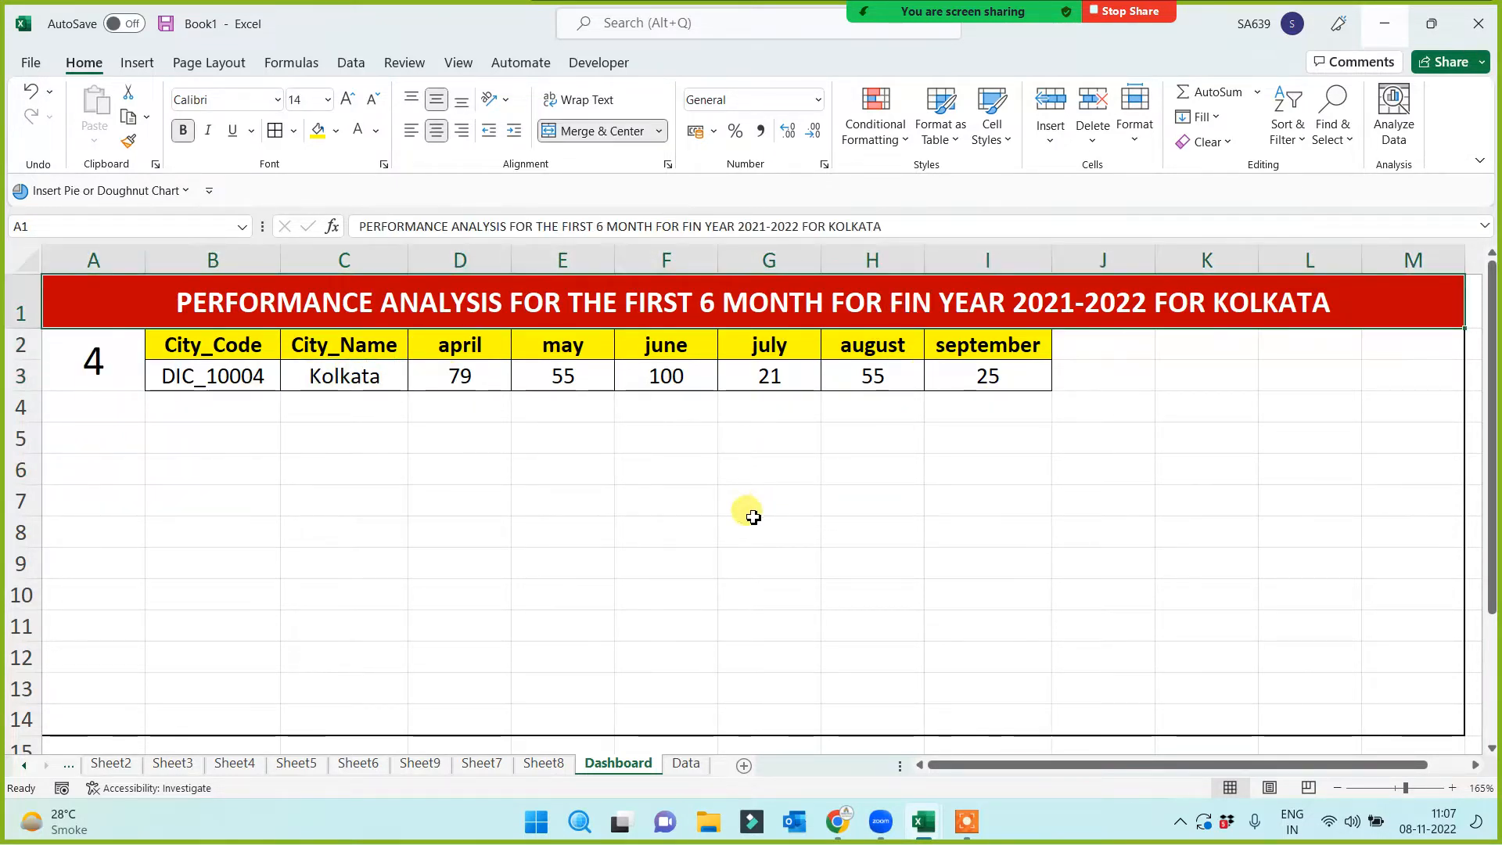
pyautogui.click(122, 367)
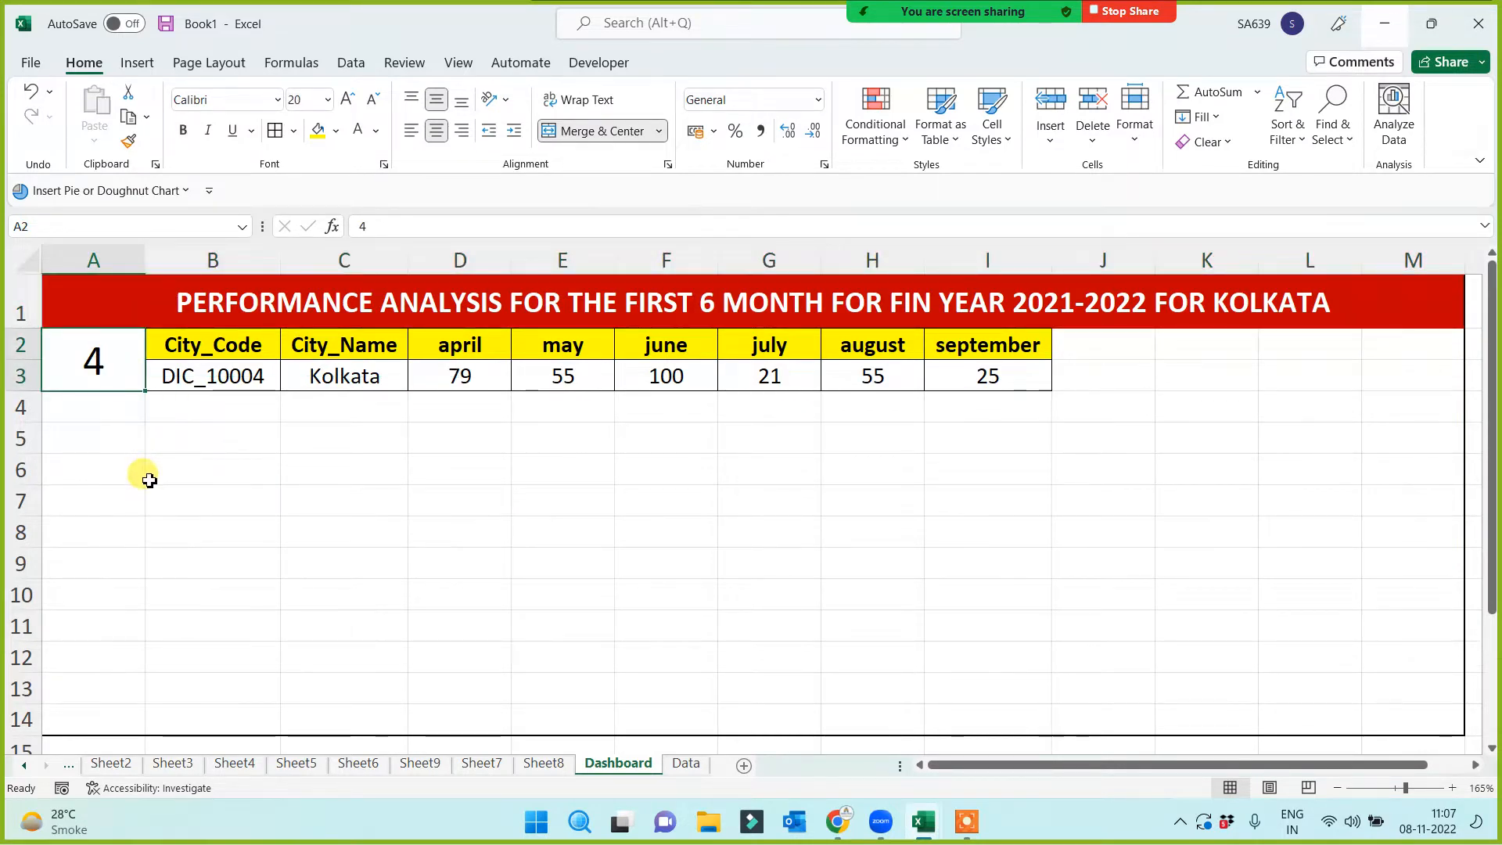
# Set the row selector to 1 and review the title and C3 City_Name formula
pyautogui.write('1')
pyautogui.click(150, 508)
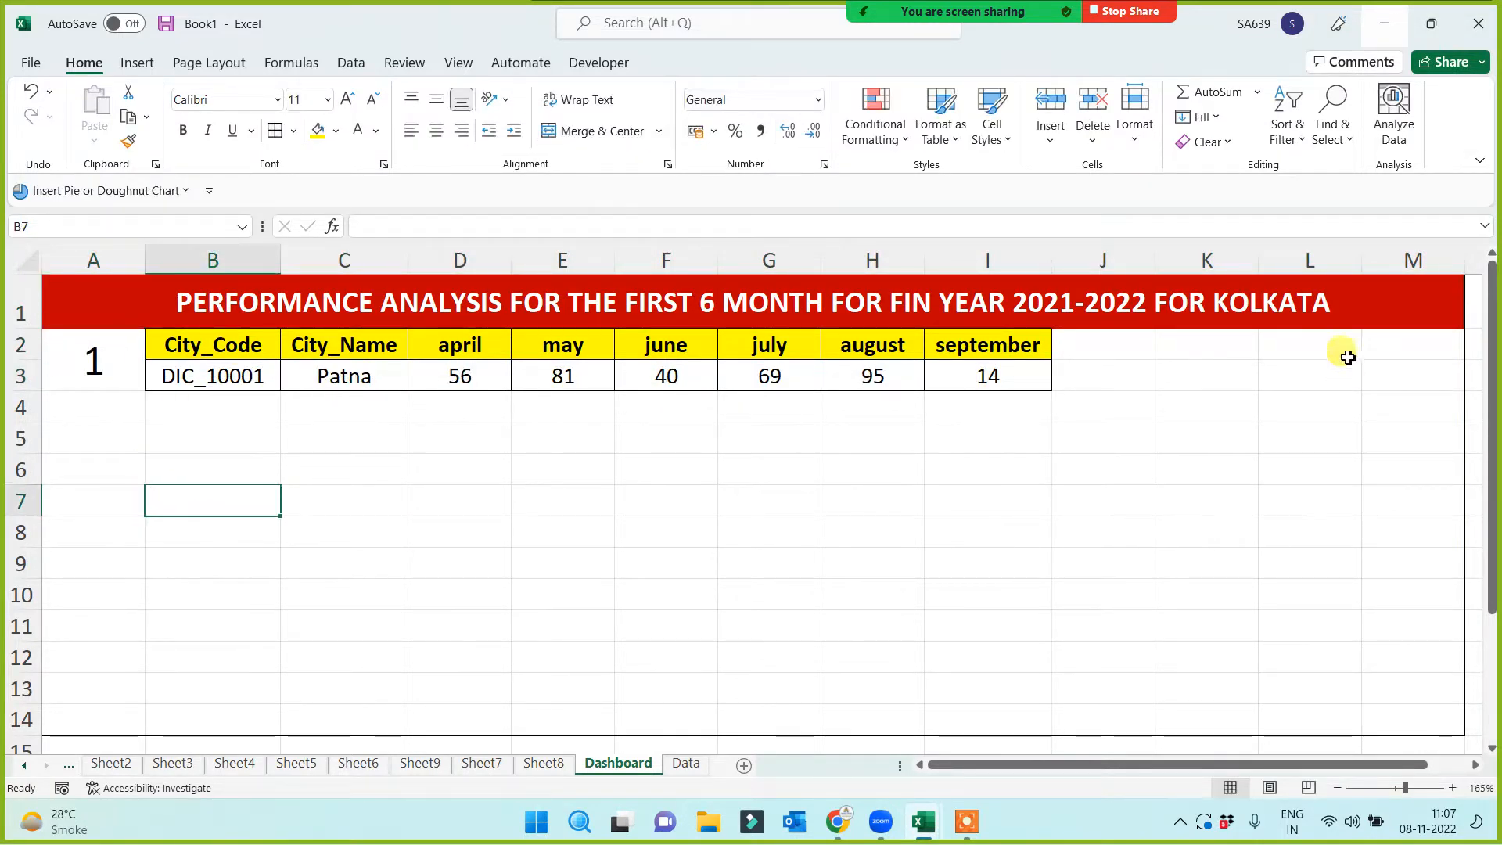
pyautogui.click(1267, 296)
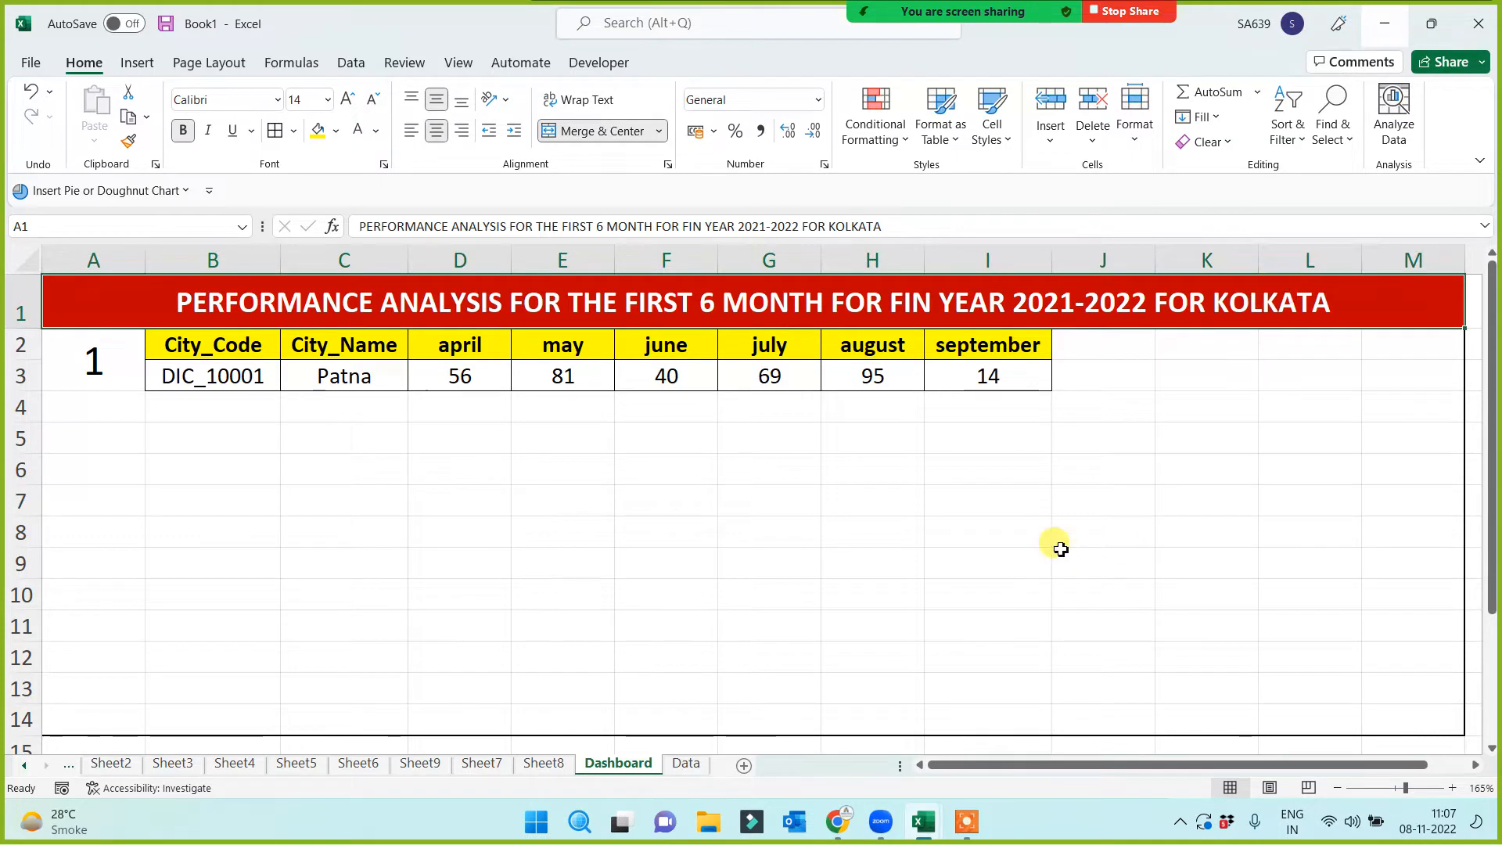
pyautogui.click(341, 381)
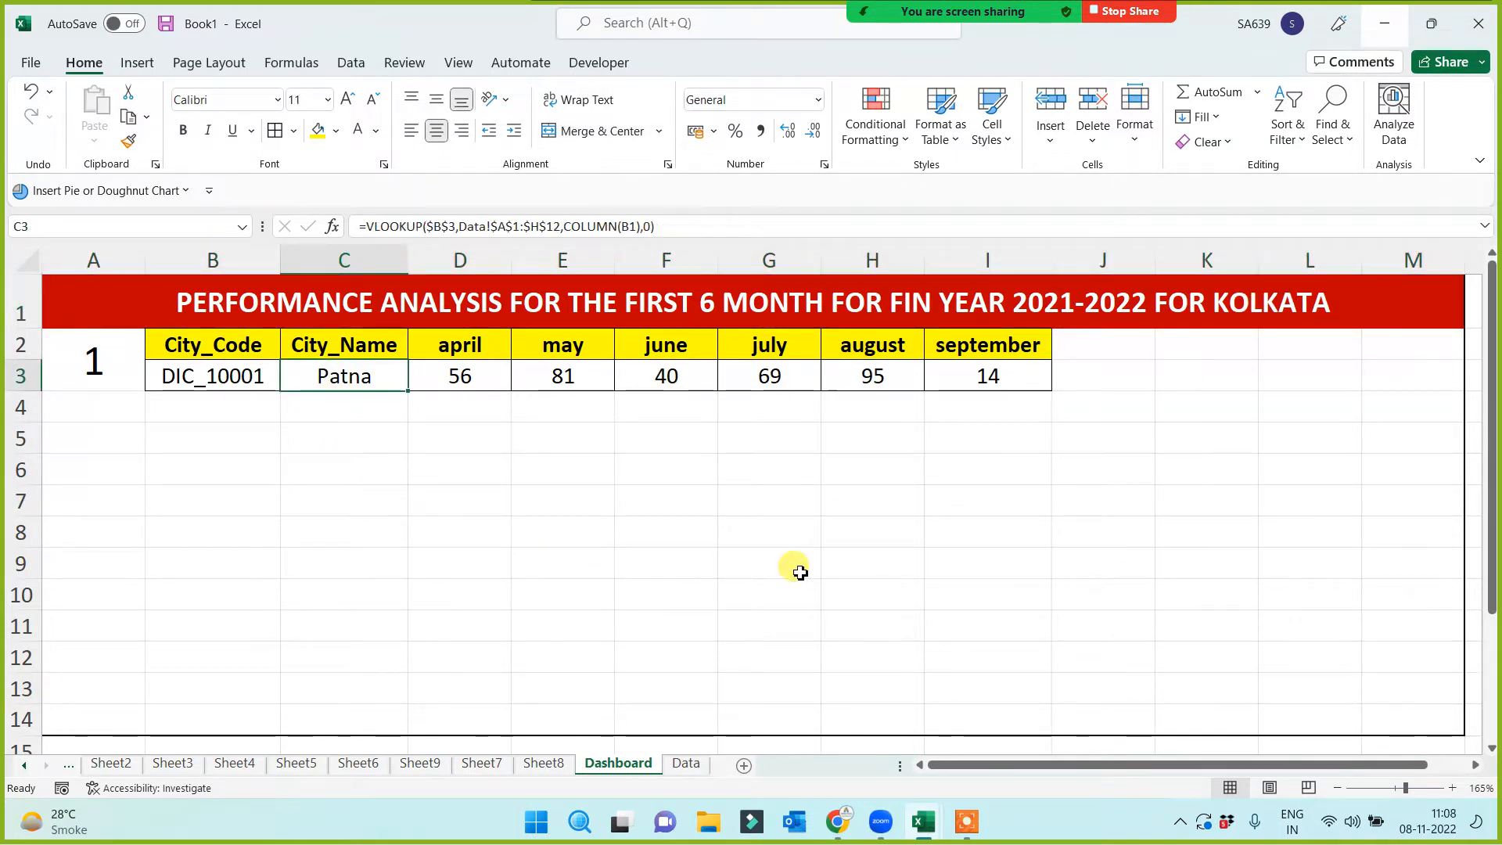
pyautogui.click(1269, 313)
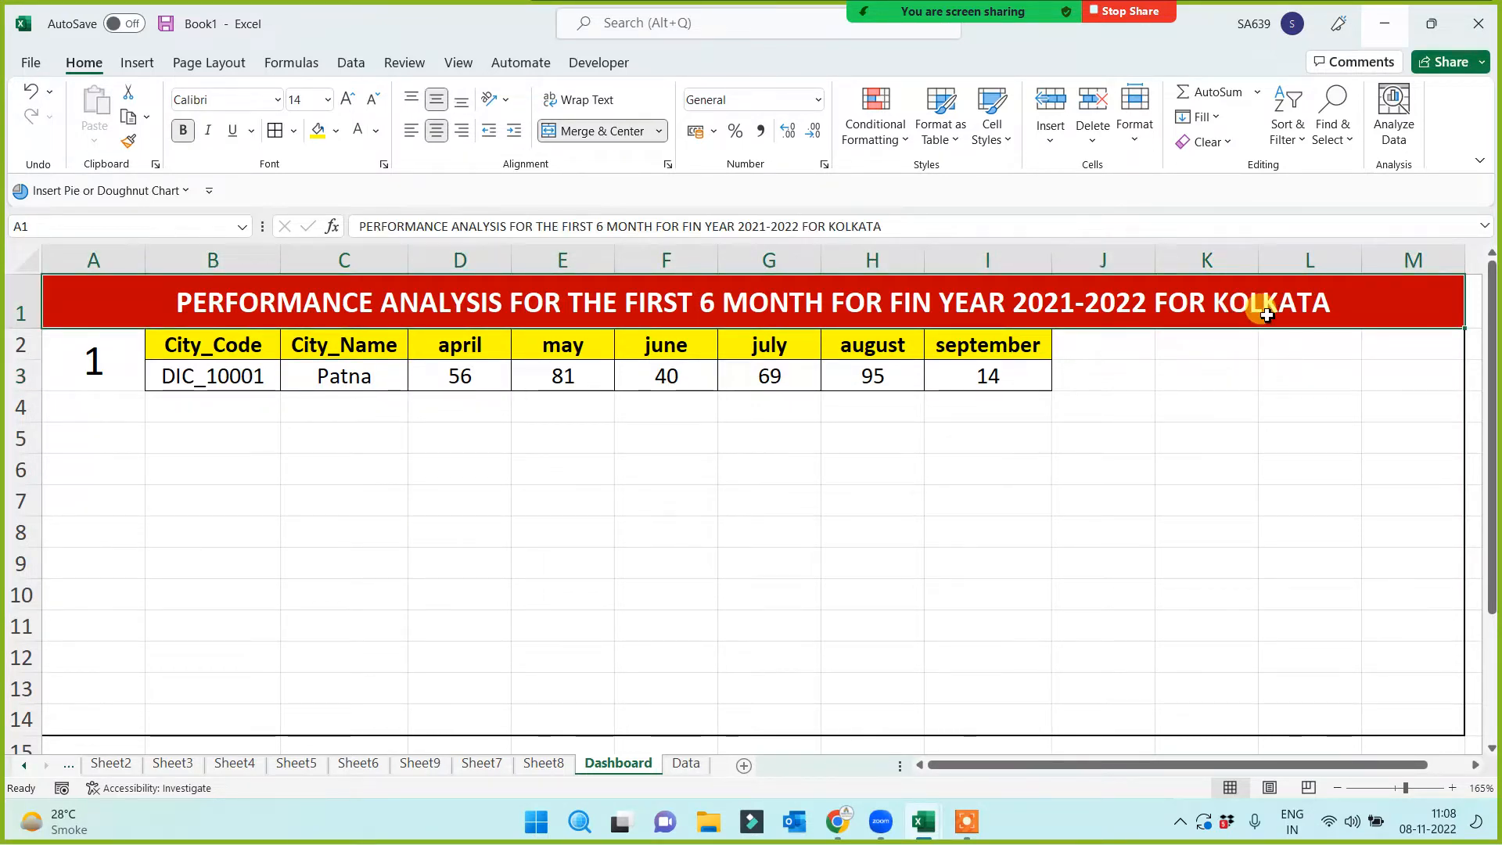
pyautogui.click(336, 377)
pyautogui.click(1207, 308)
pyautogui.click(336, 375)
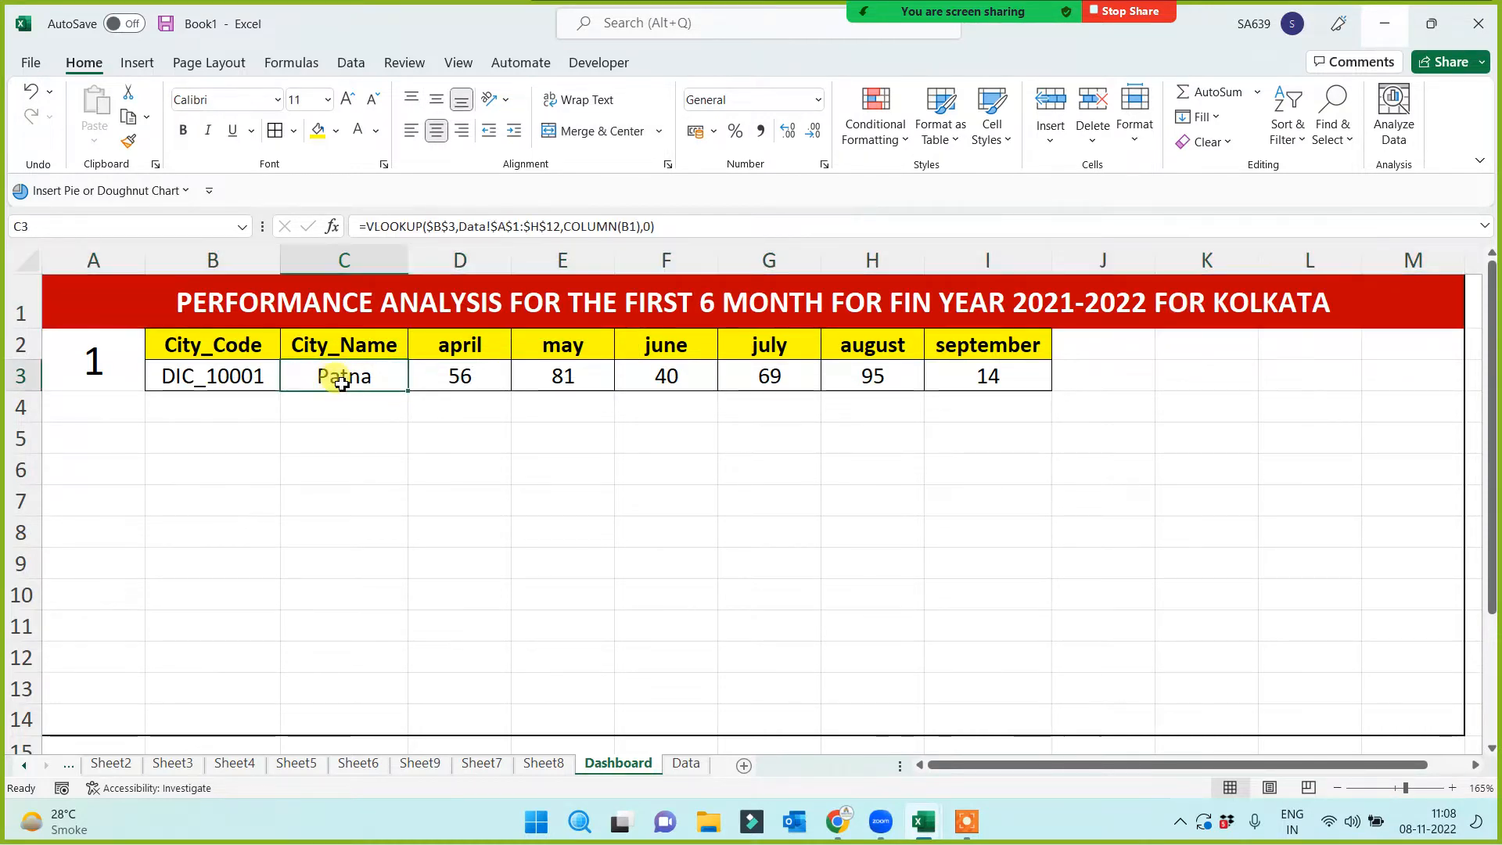
# Rewrite the red title as a formula replacing KOLKATA with "FOR "&C3
pyautogui.click(177, 304)
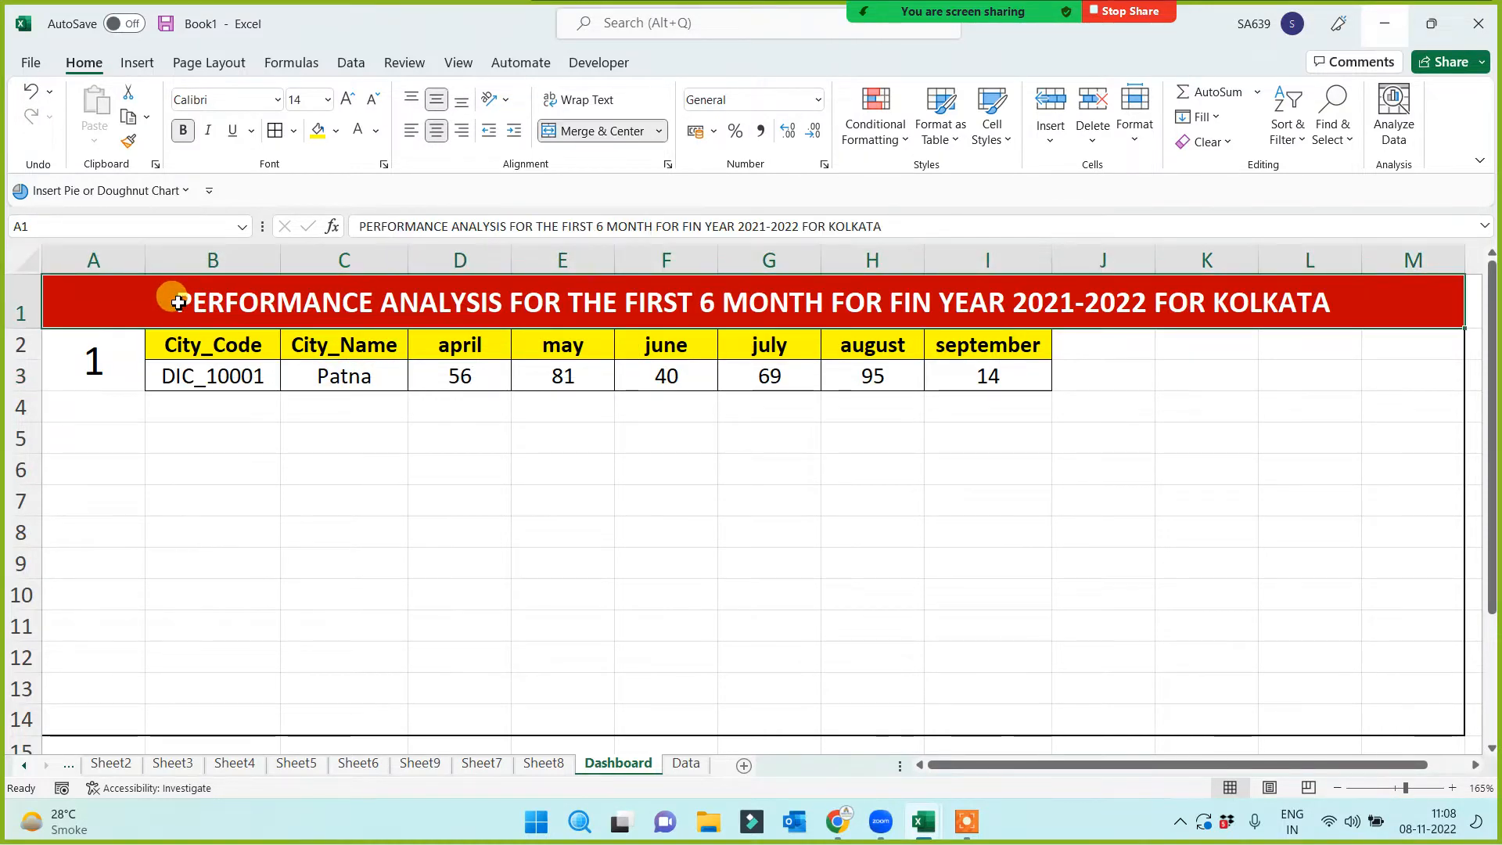
pyautogui.doubleClick(178, 304)
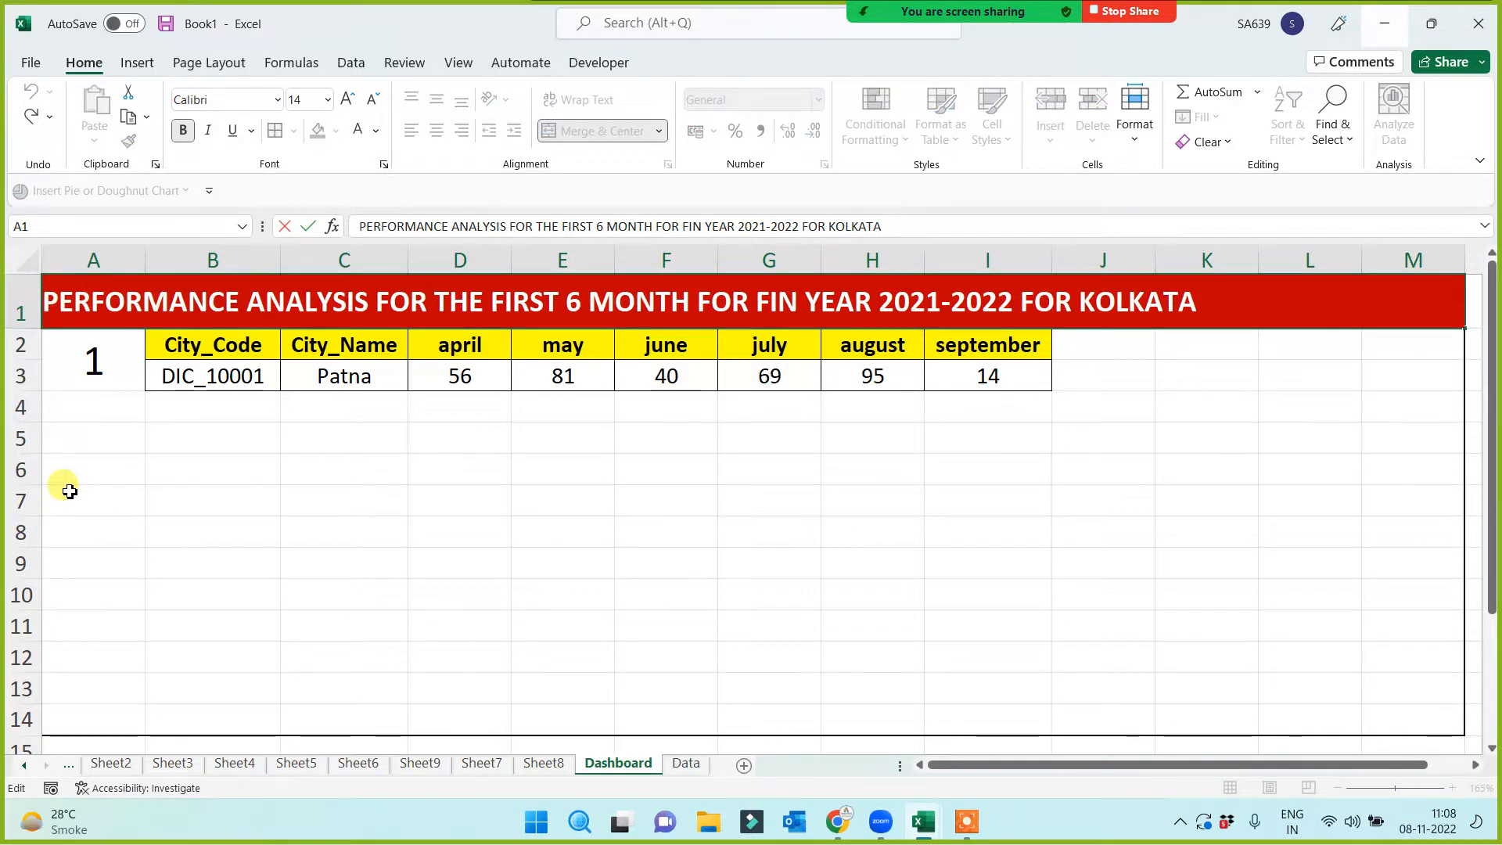
pyautogui.write('=')
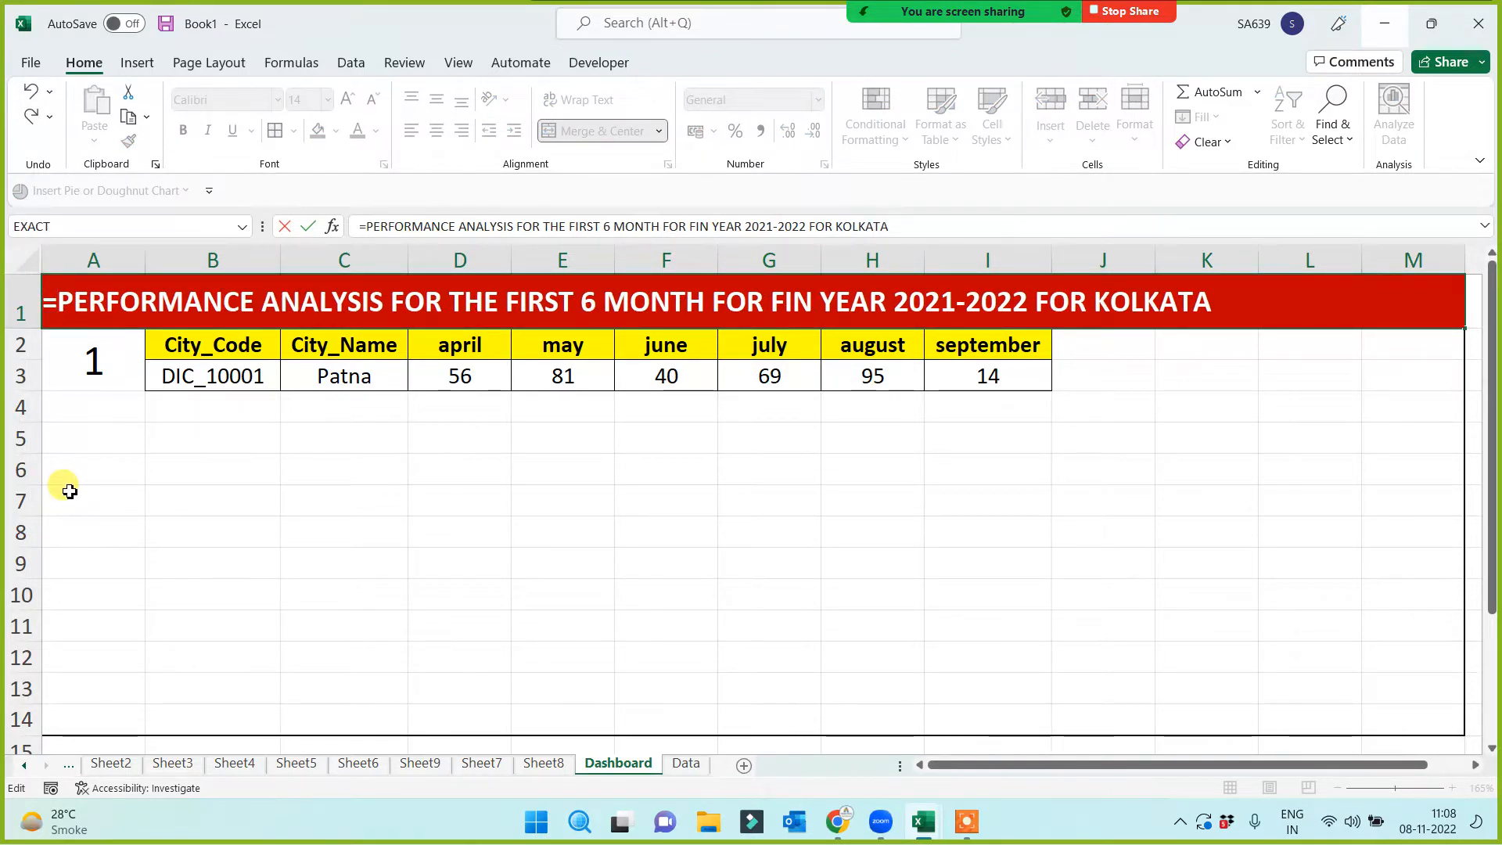
pyautogui.write('"')
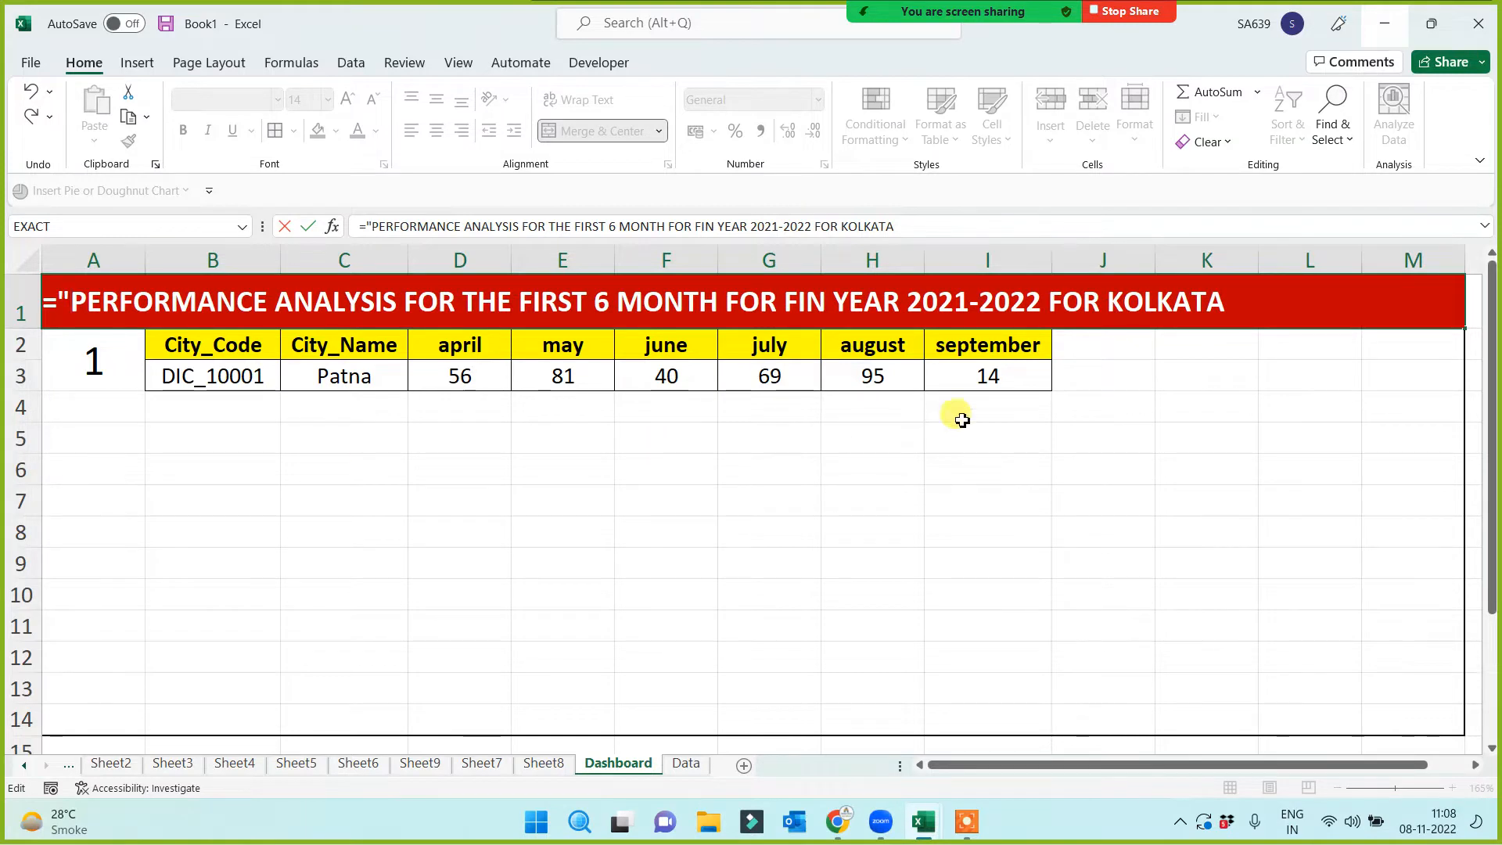
pyautogui.click(1102, 312)
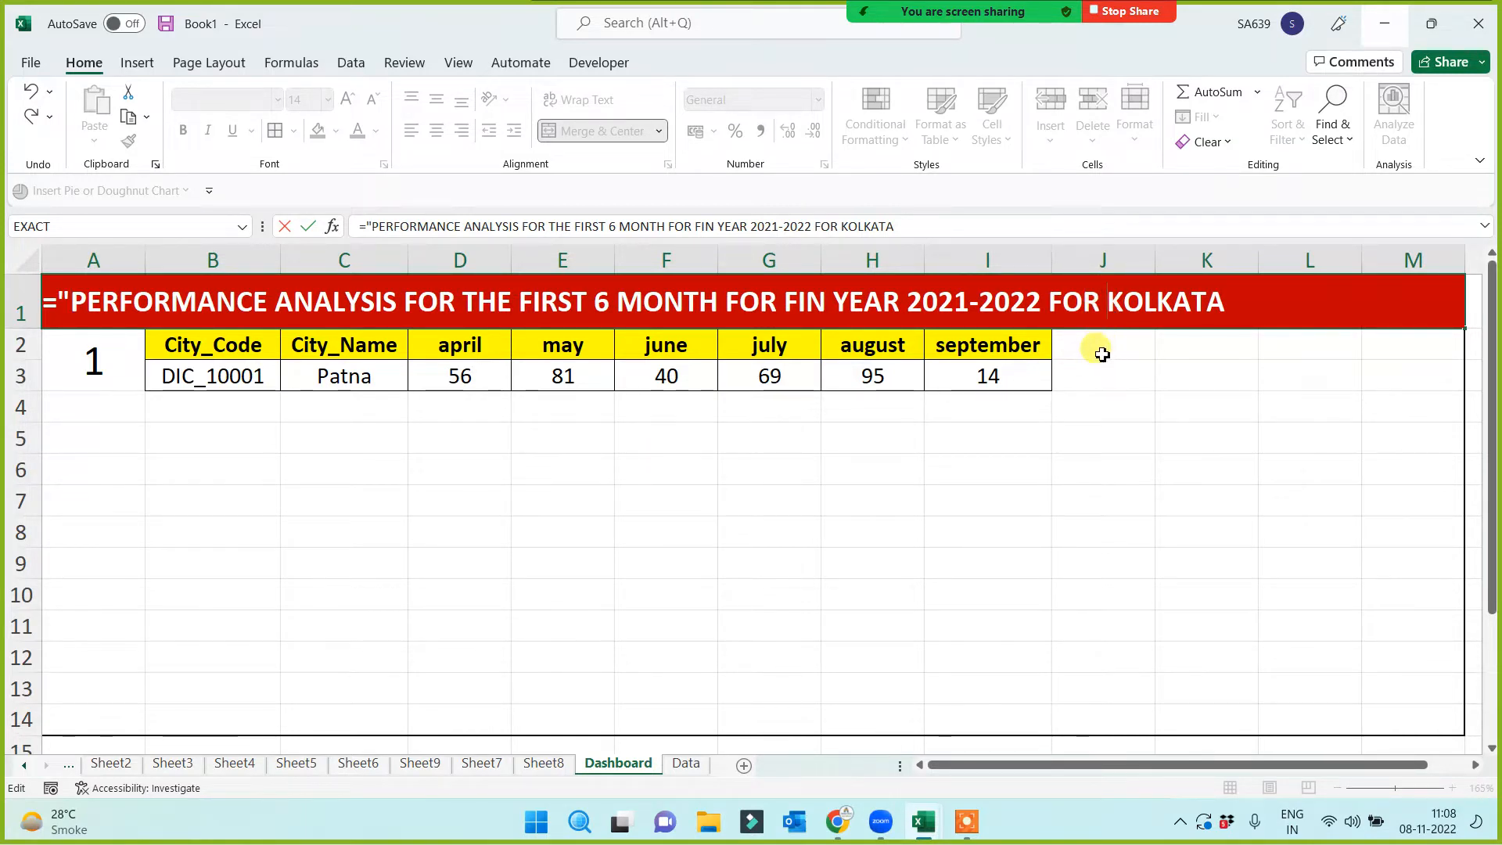
pyautogui.write('"')
pyautogui.press('Delete')
pyautogui.press('Delete')
pyautogui.press('Delete')
pyautogui.press('Delete')
pyautogui.press('Delete')
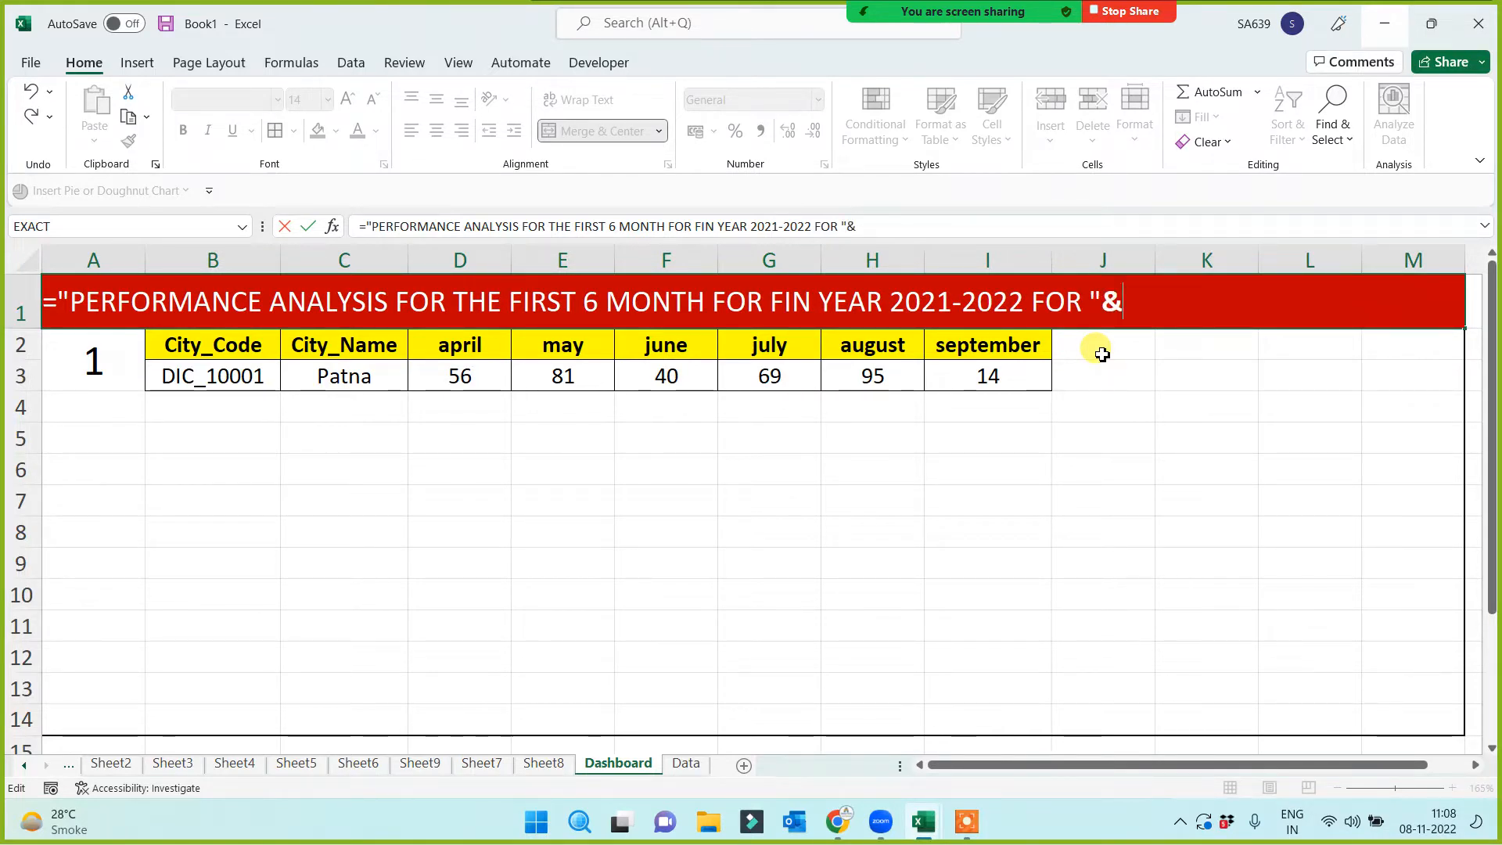
pyautogui.click(350, 379)
pyautogui.press('Return')
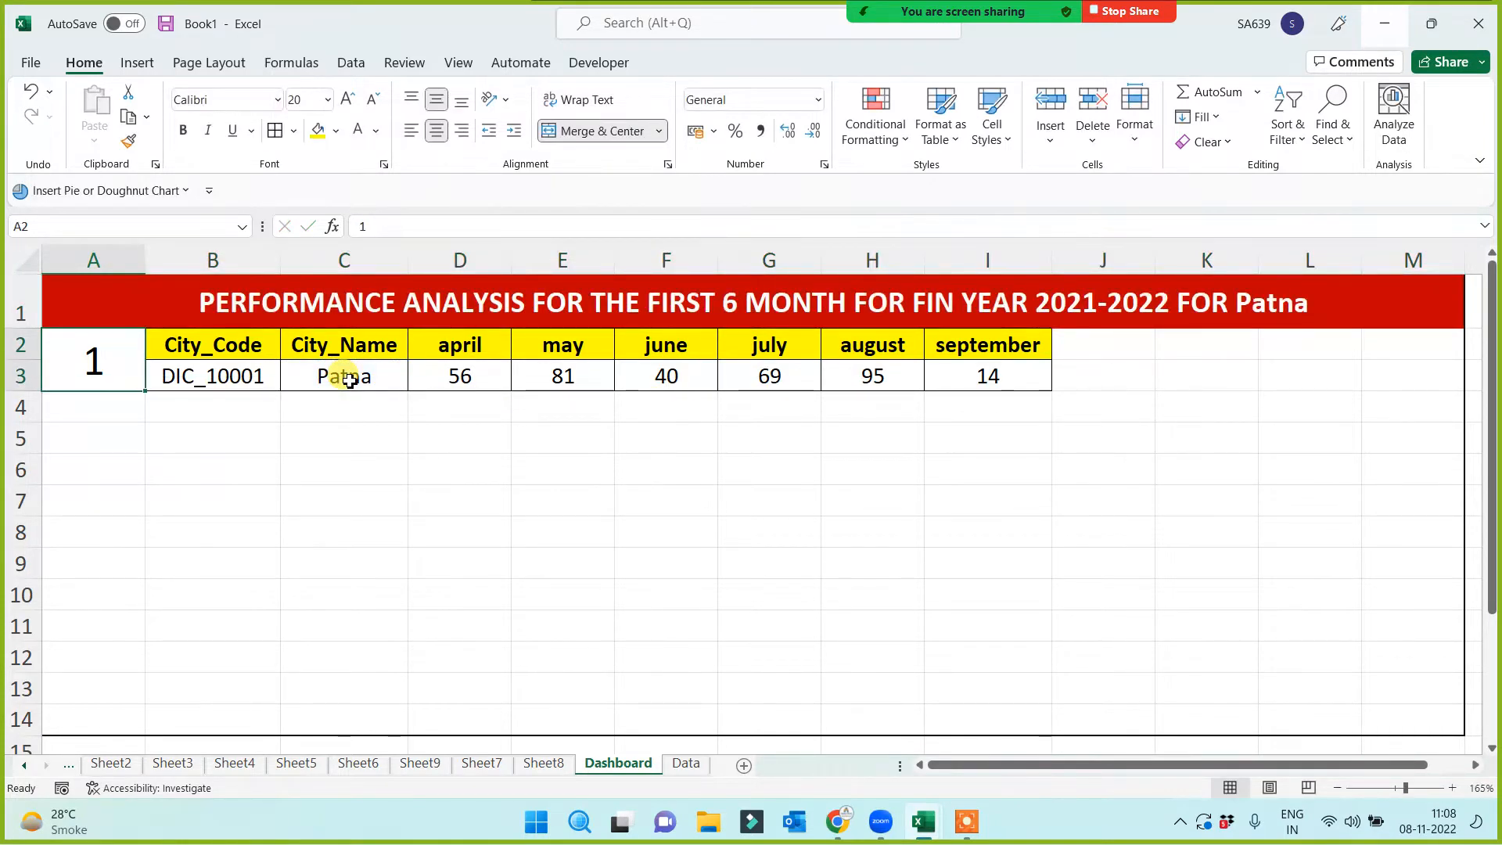
# Set the row selector to 2 and confirm the City_Name and title show Delhi
pyautogui.click(94, 542)
pyautogui.click(100, 378)
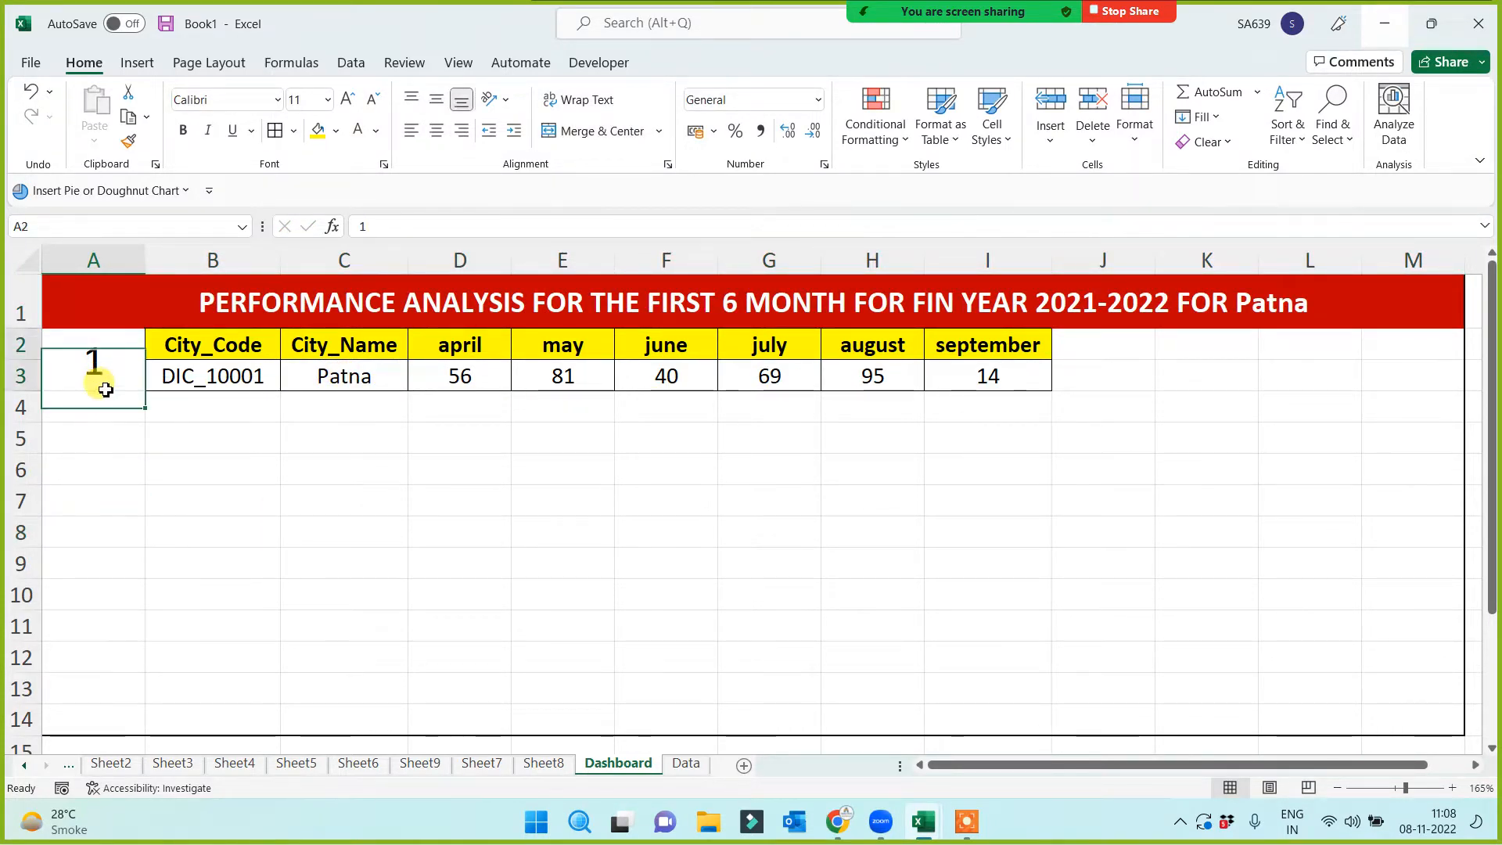
pyautogui.write('2')
pyautogui.click(125, 530)
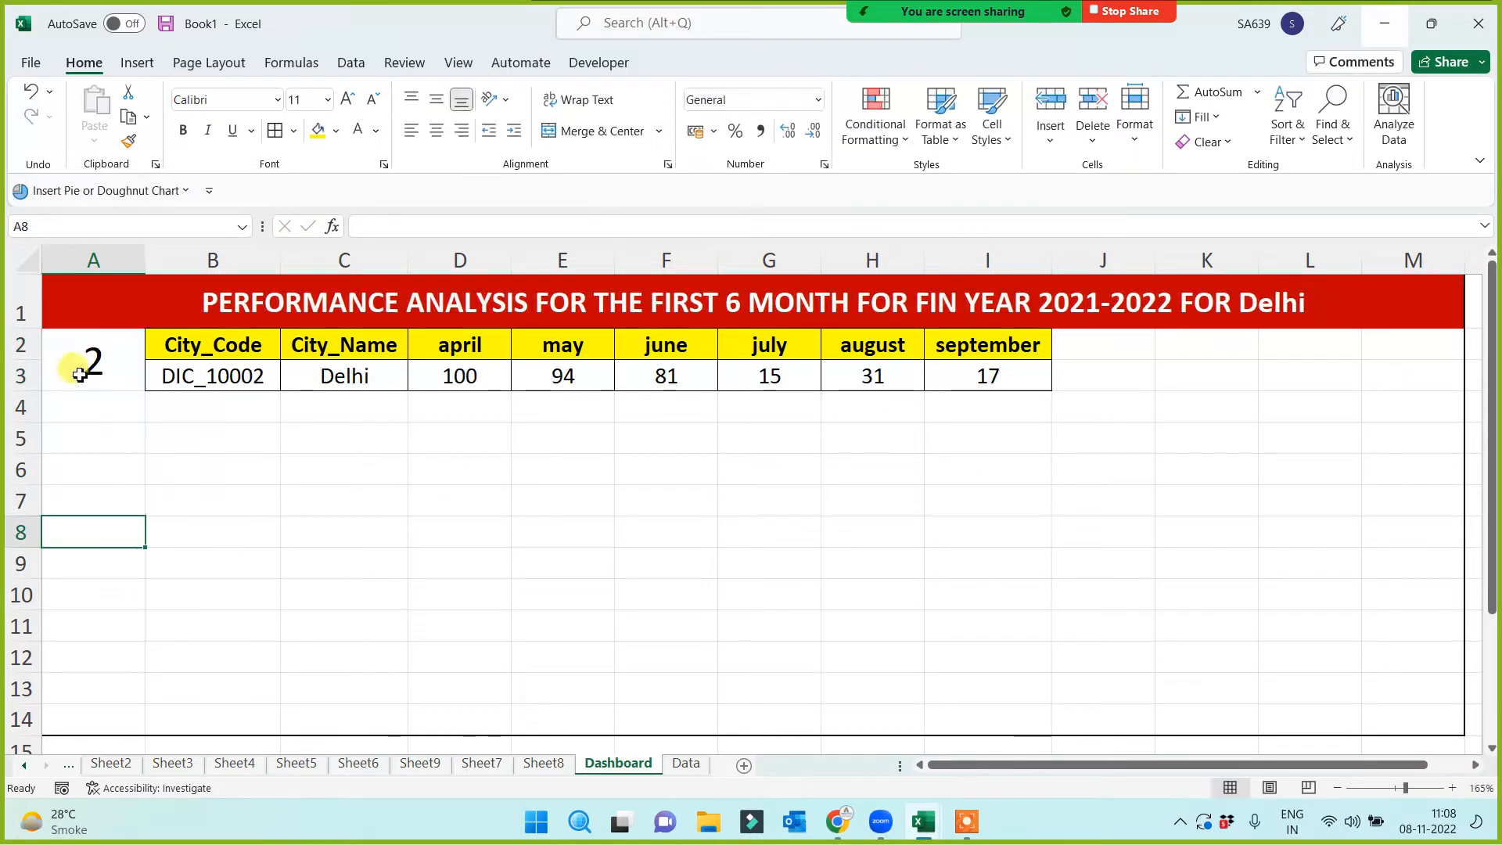
pyautogui.click(356, 385)
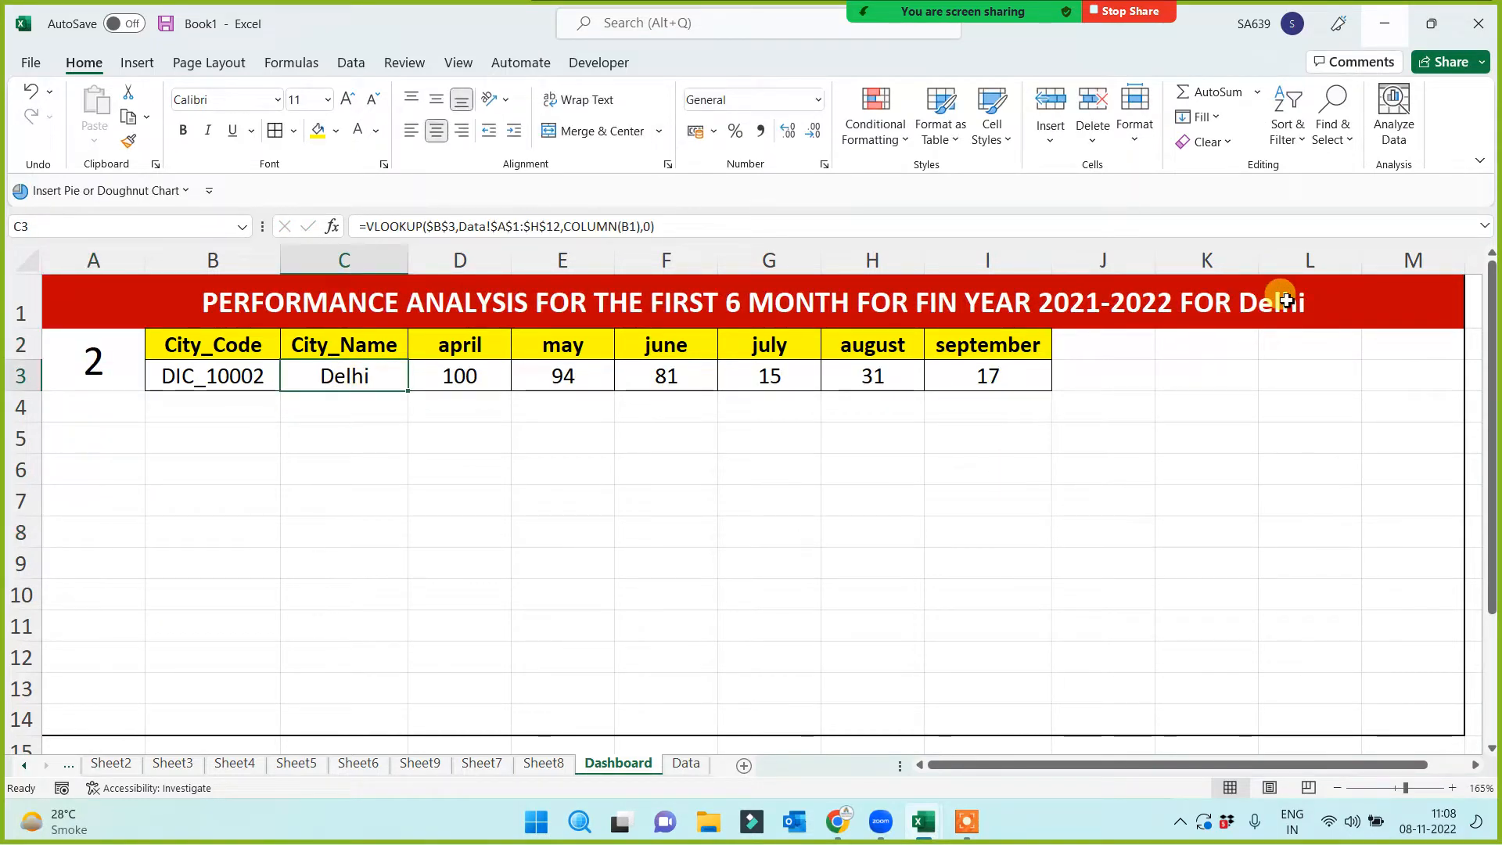
pyautogui.click(1275, 307)
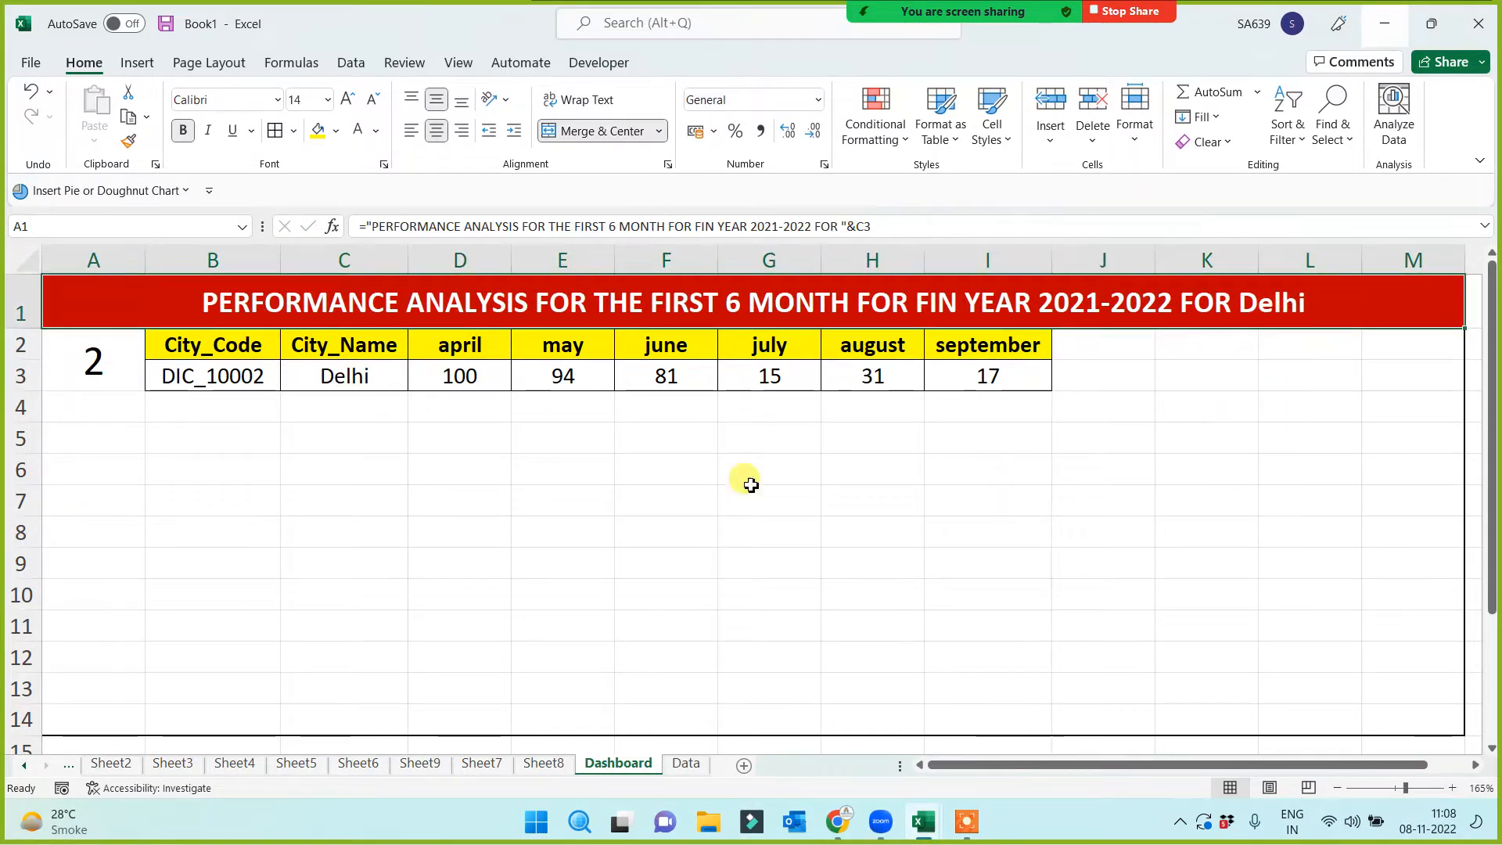
# Change the row selector to 5 so the dashboard displays Noida
pyautogui.click(129, 342)
pyautogui.write('5')
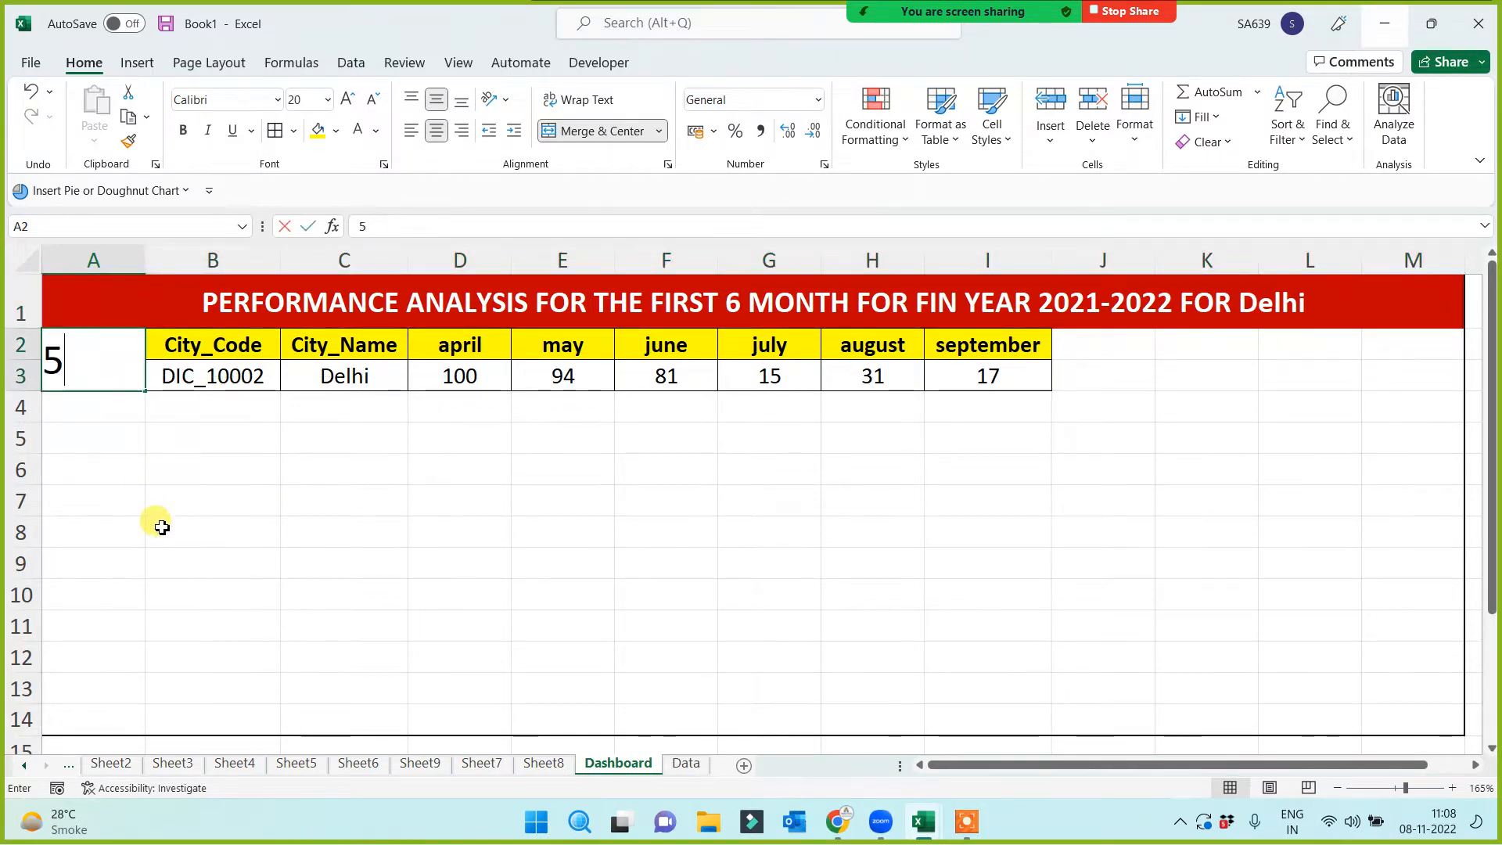
pyautogui.click(161, 525)
pyautogui.click(330, 386)
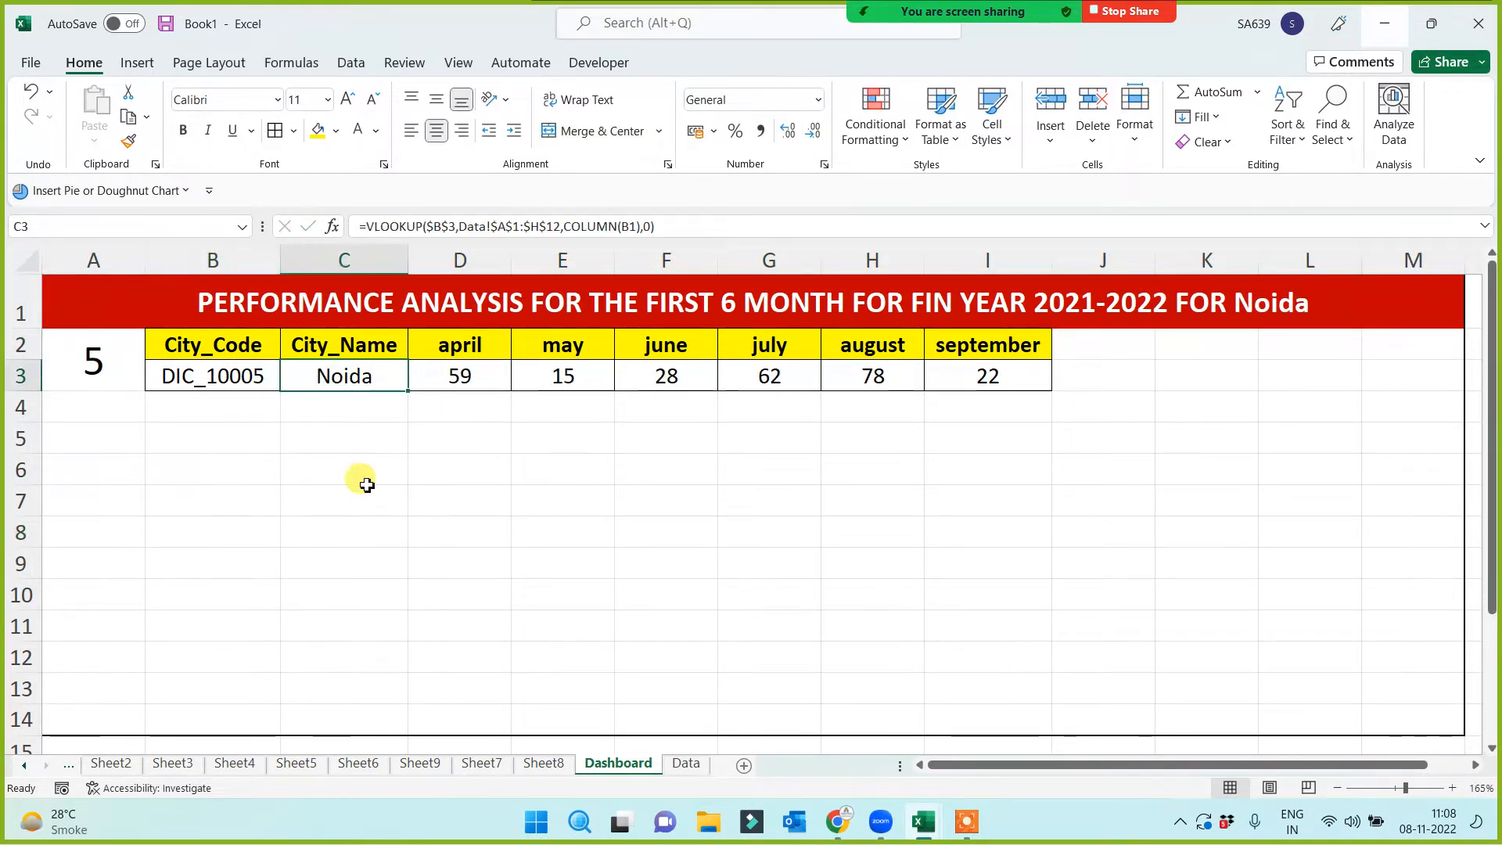
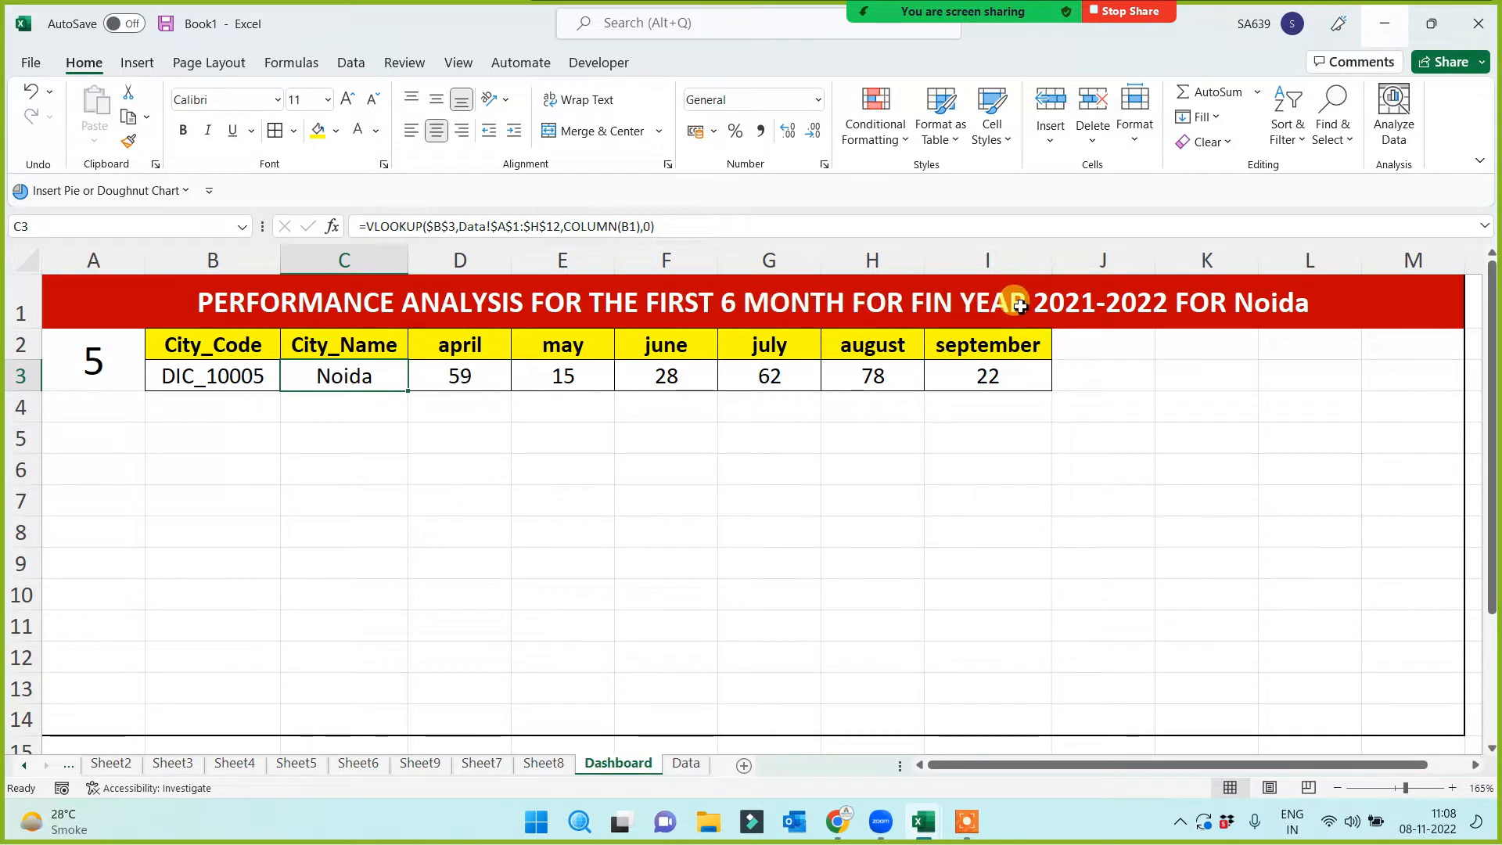
# Wrap C3 in UPPER() in A1's title formula so it ends with FOR NOIDA
pyautogui.click(1256, 305)
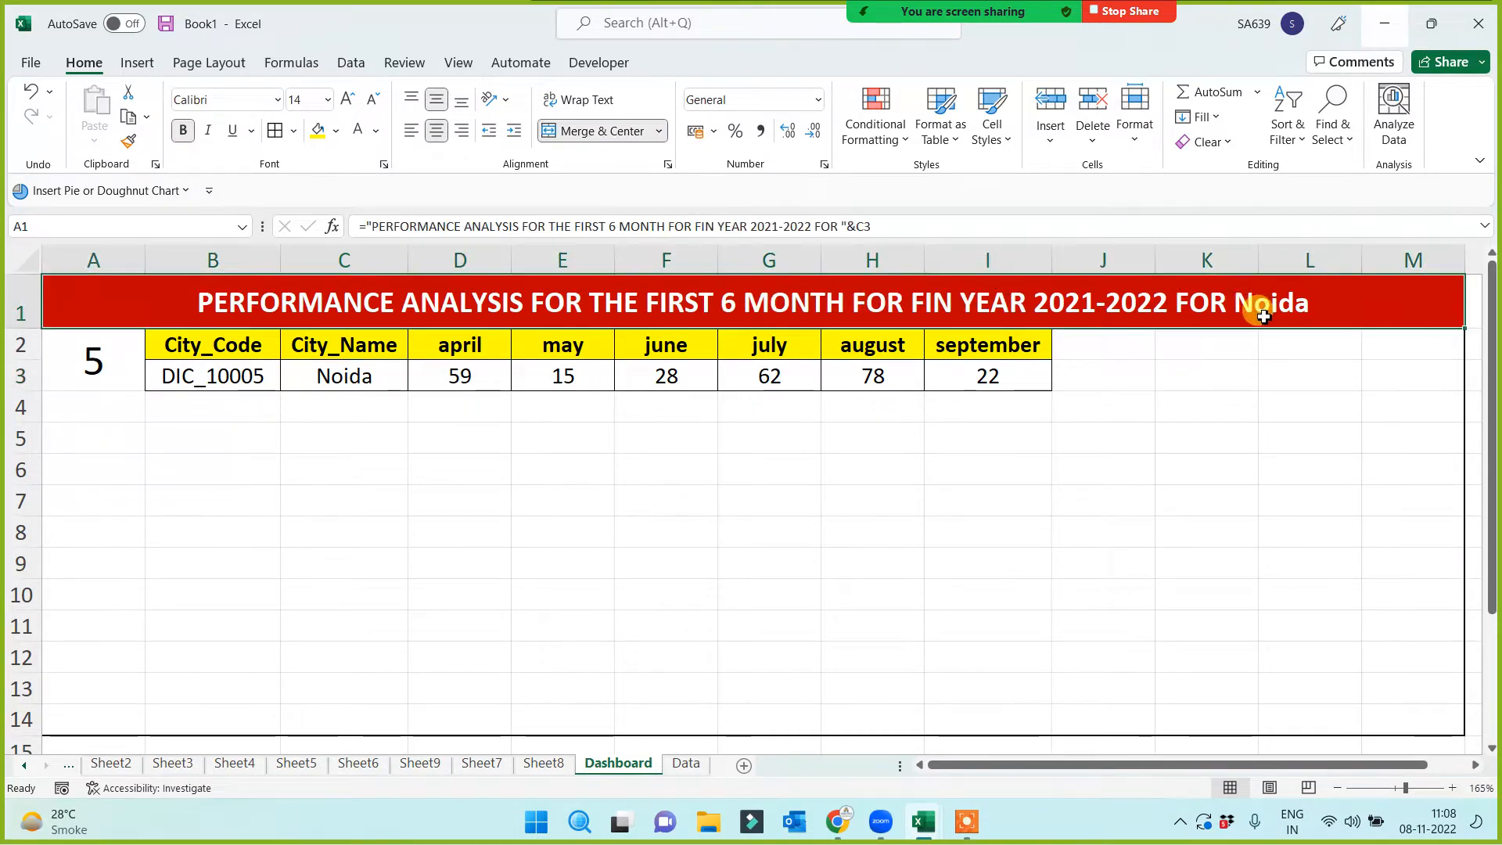
pyautogui.click(857, 227)
pyautogui.write('upper(C3')
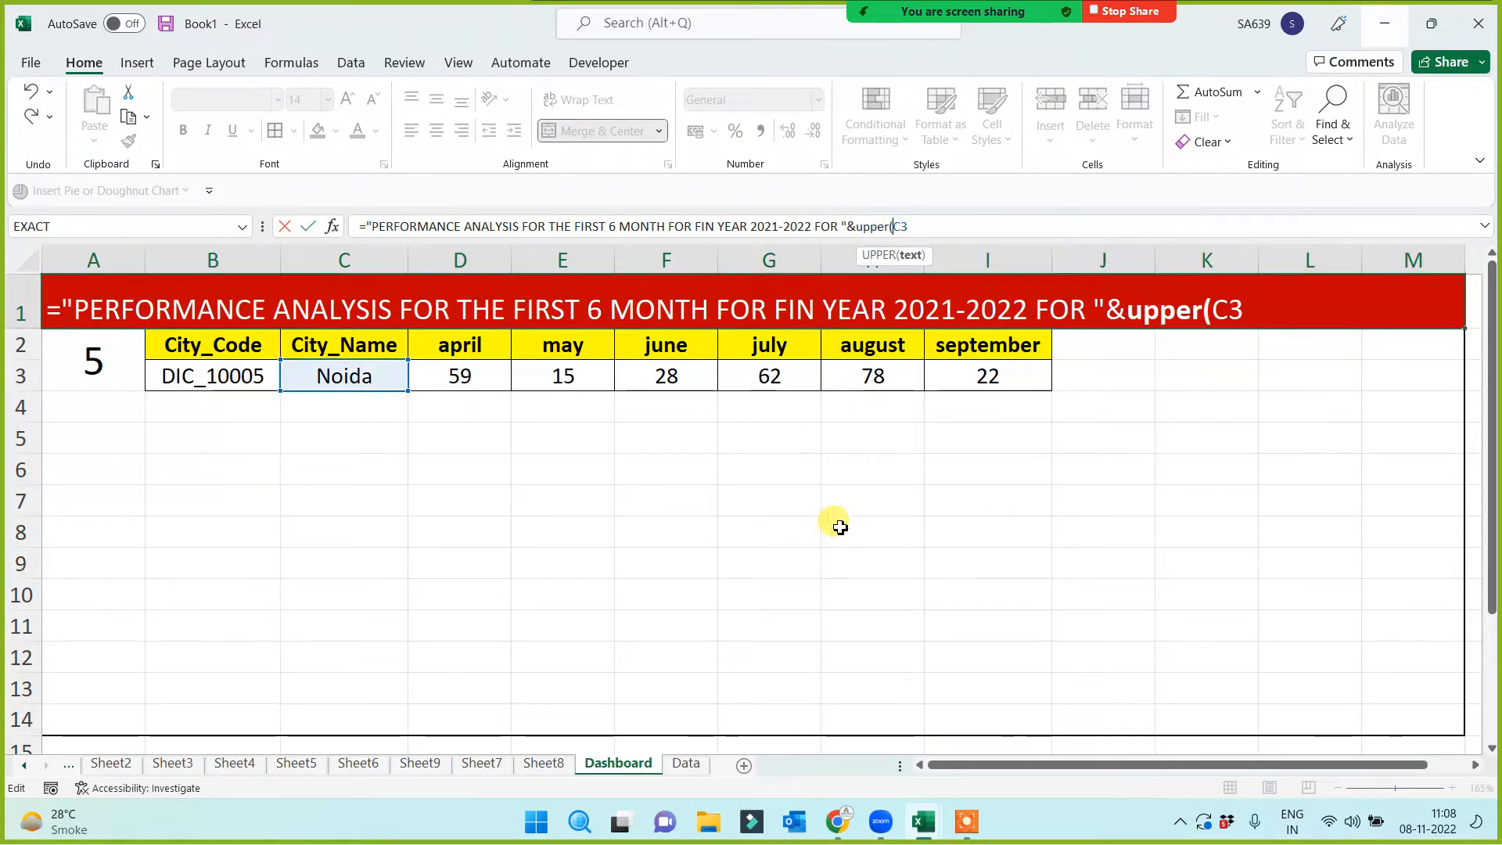
pyautogui.write(')')
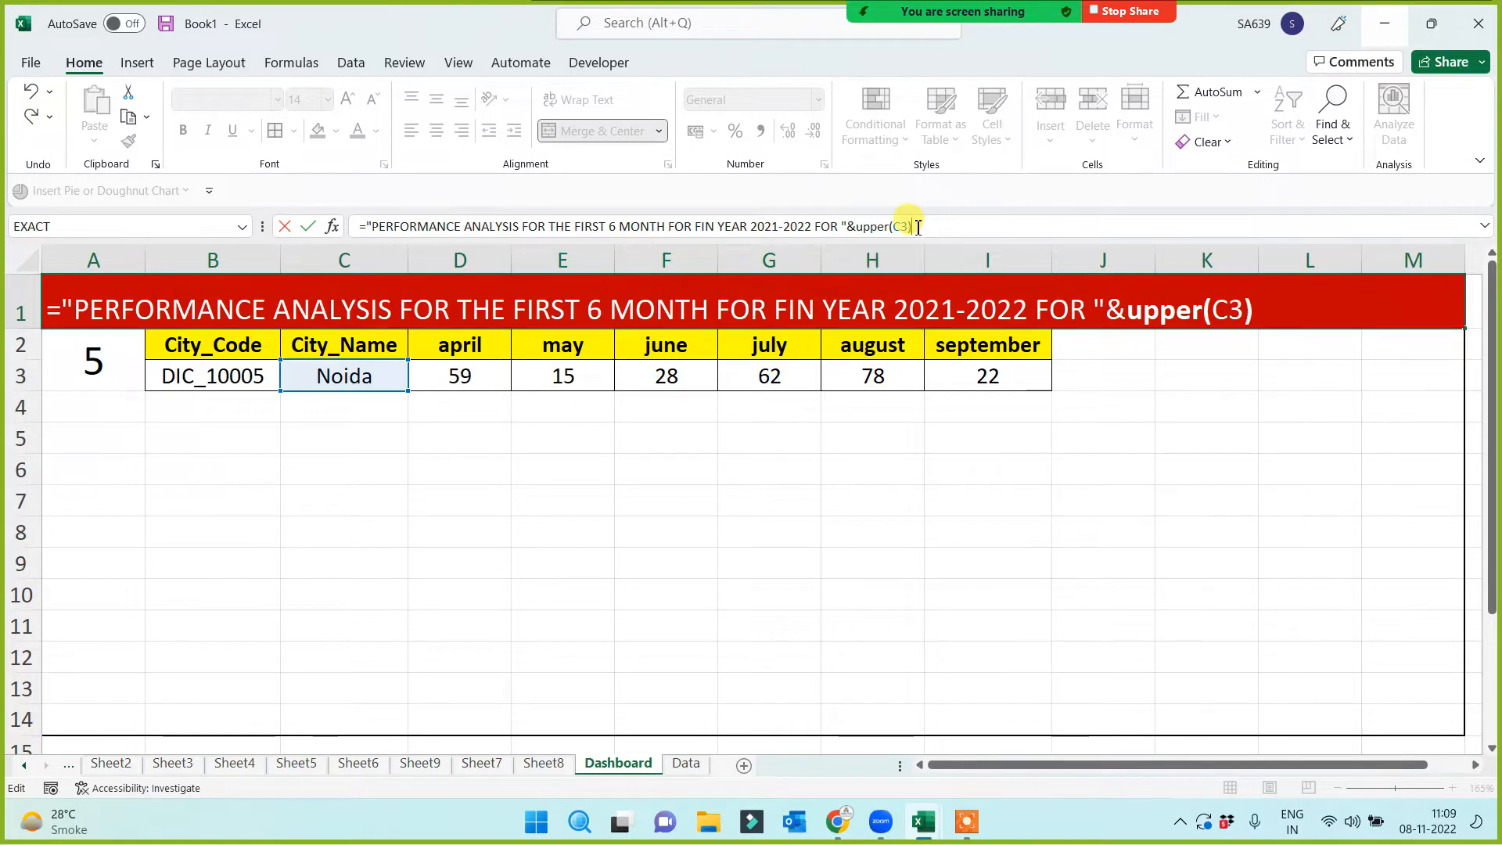
pyautogui.press('Return')
pyautogui.click(1315, 303)
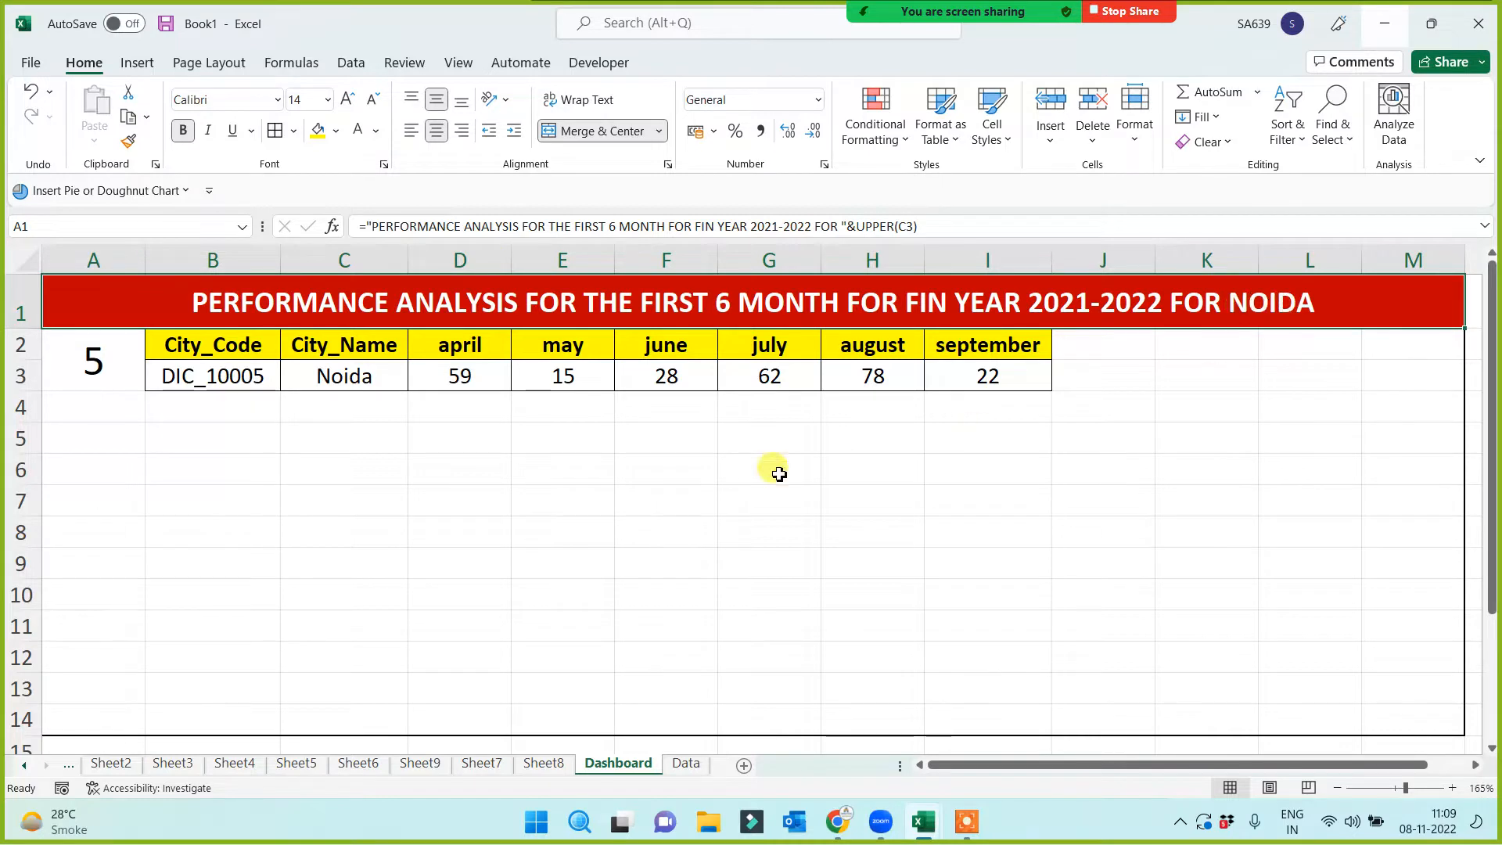
pyautogui.click(361, 376)
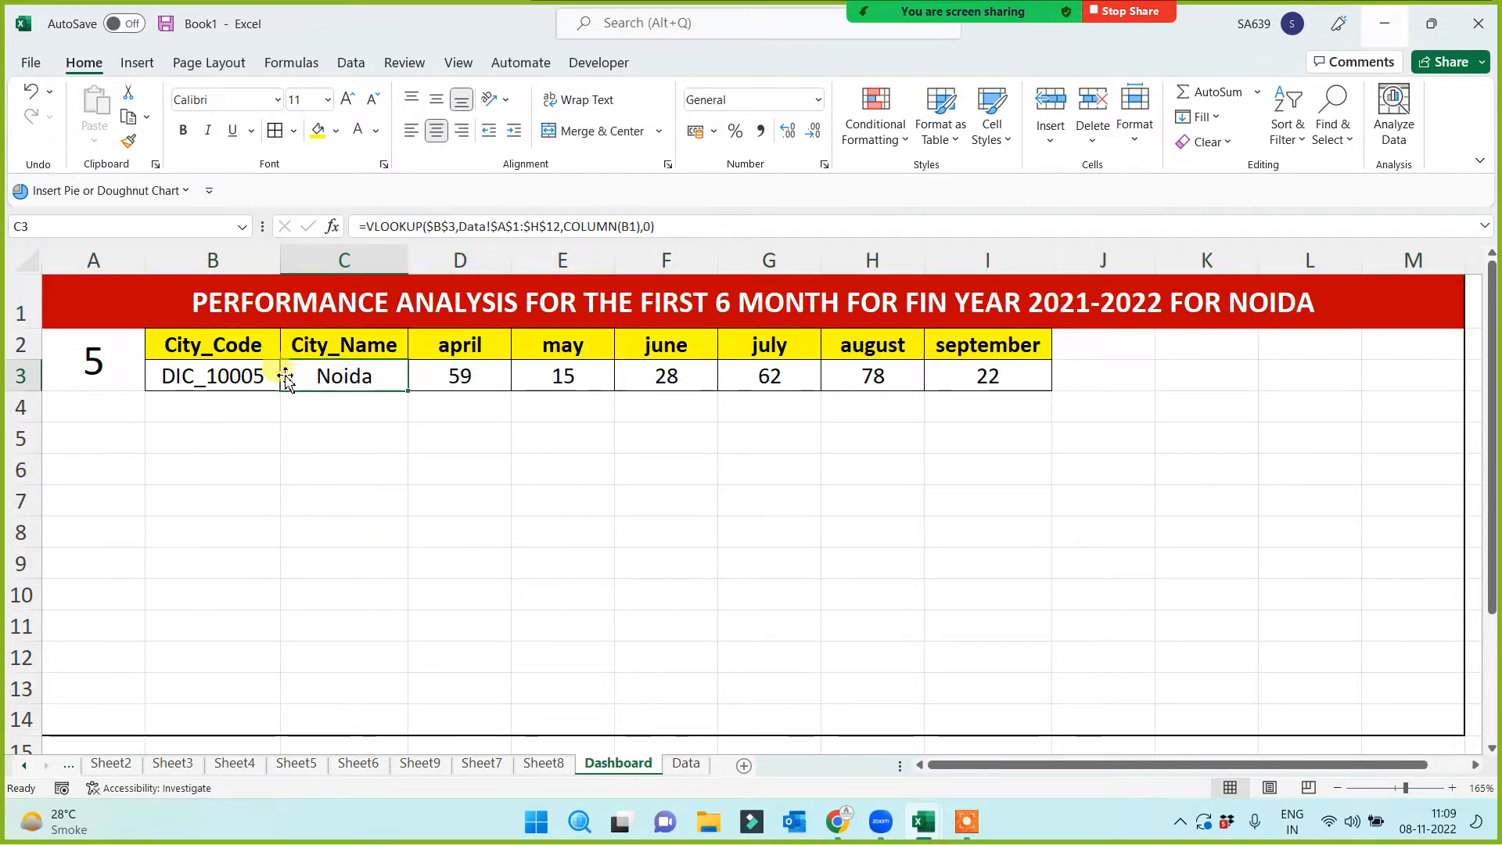
pyautogui.moveTo(238, 348); pyautogui.dragTo(999, 342)
pyautogui.click(805, 535)
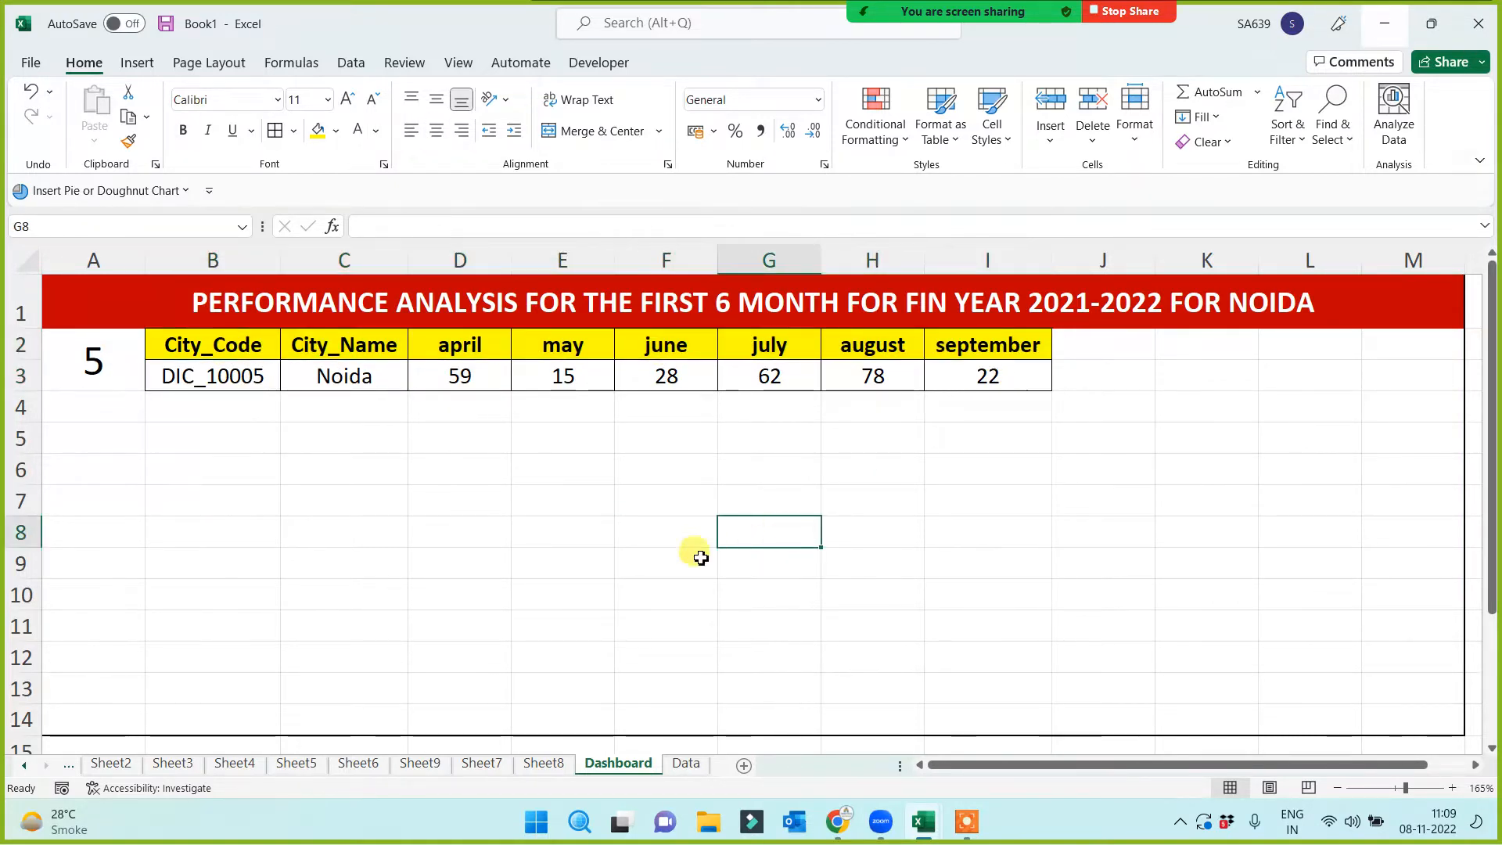
pyautogui.click(197, 341)
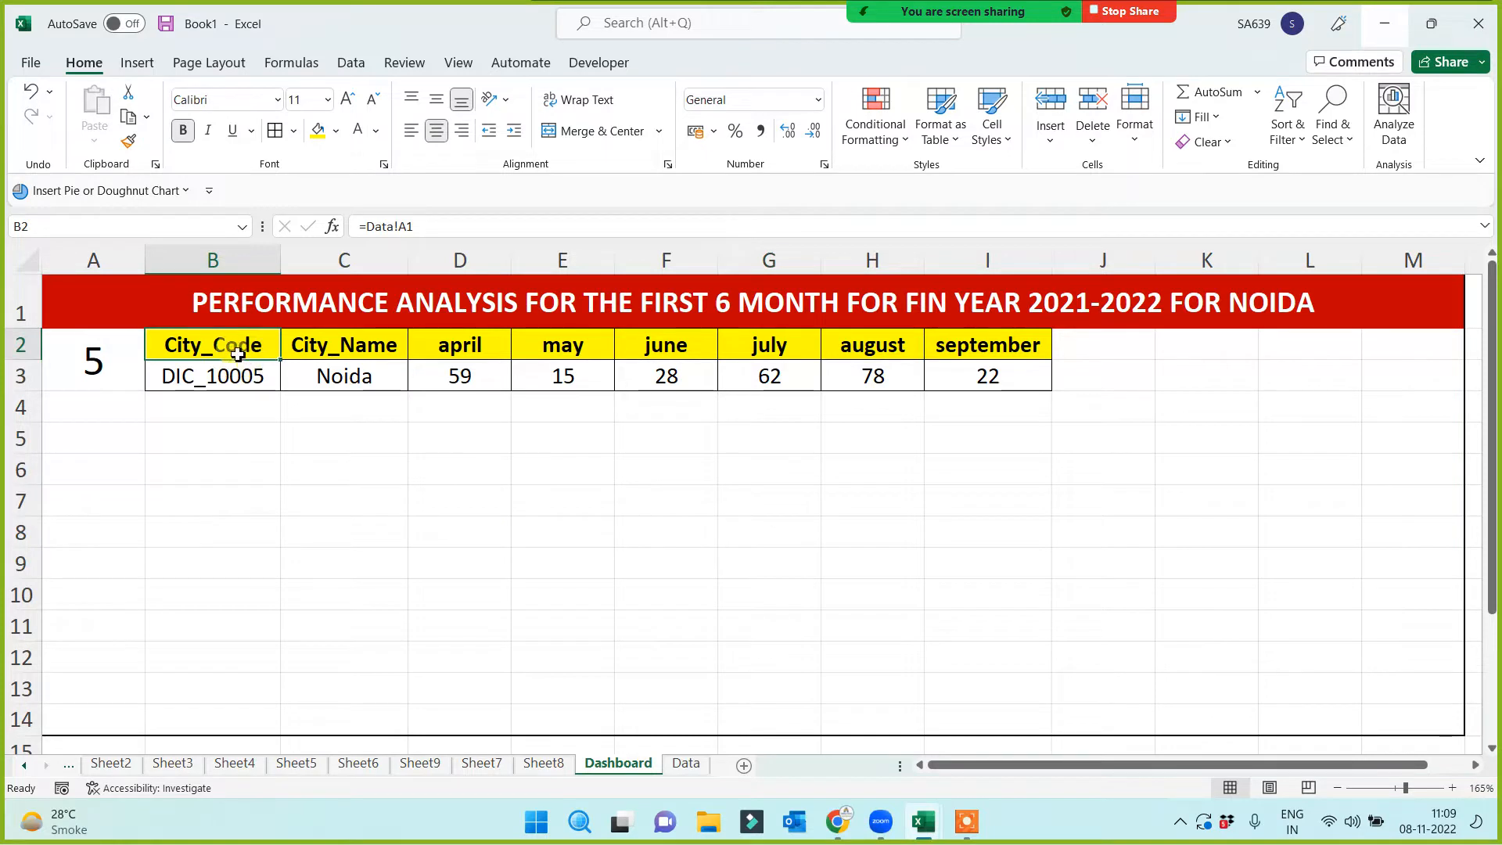
pyautogui.click(368, 345)
pyautogui.click(473, 345)
pyautogui.click(599, 352)
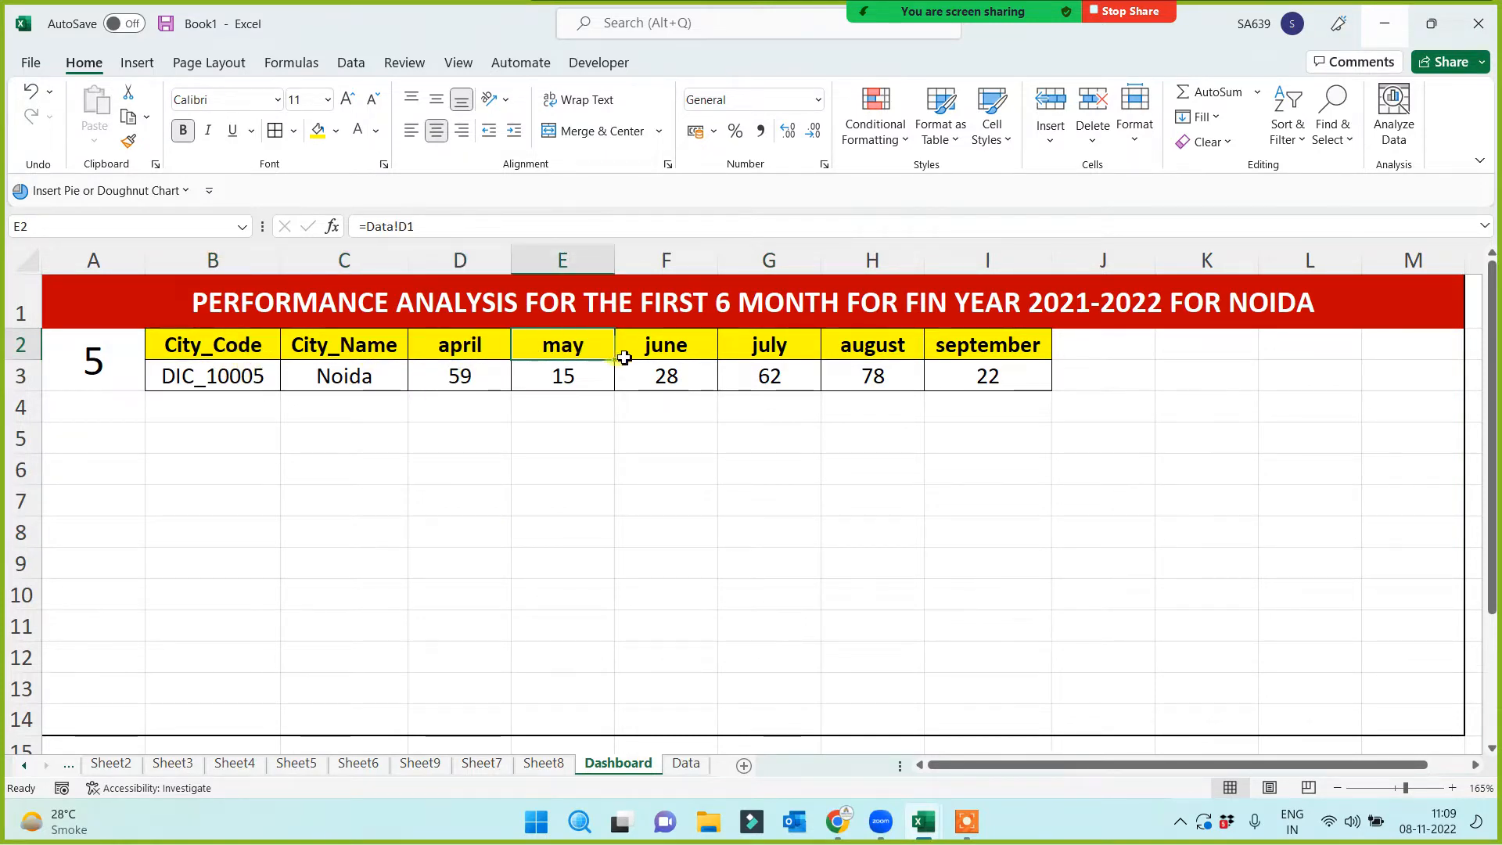
pyautogui.click(671, 352)
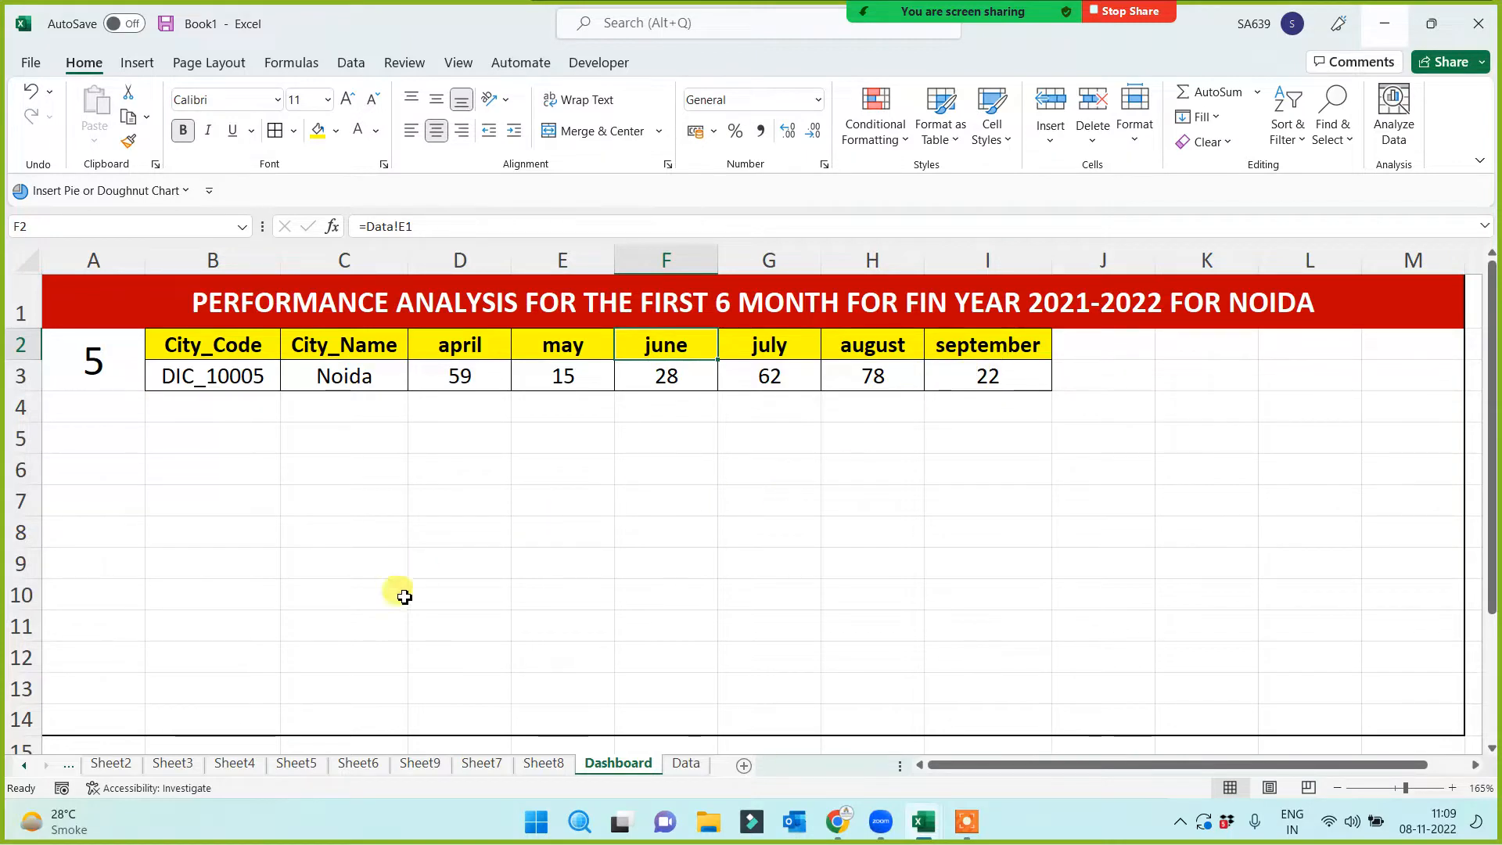
pyautogui.click(687, 764)
pyautogui.moveTo(105, 295); pyautogui.dragTo(814, 292)
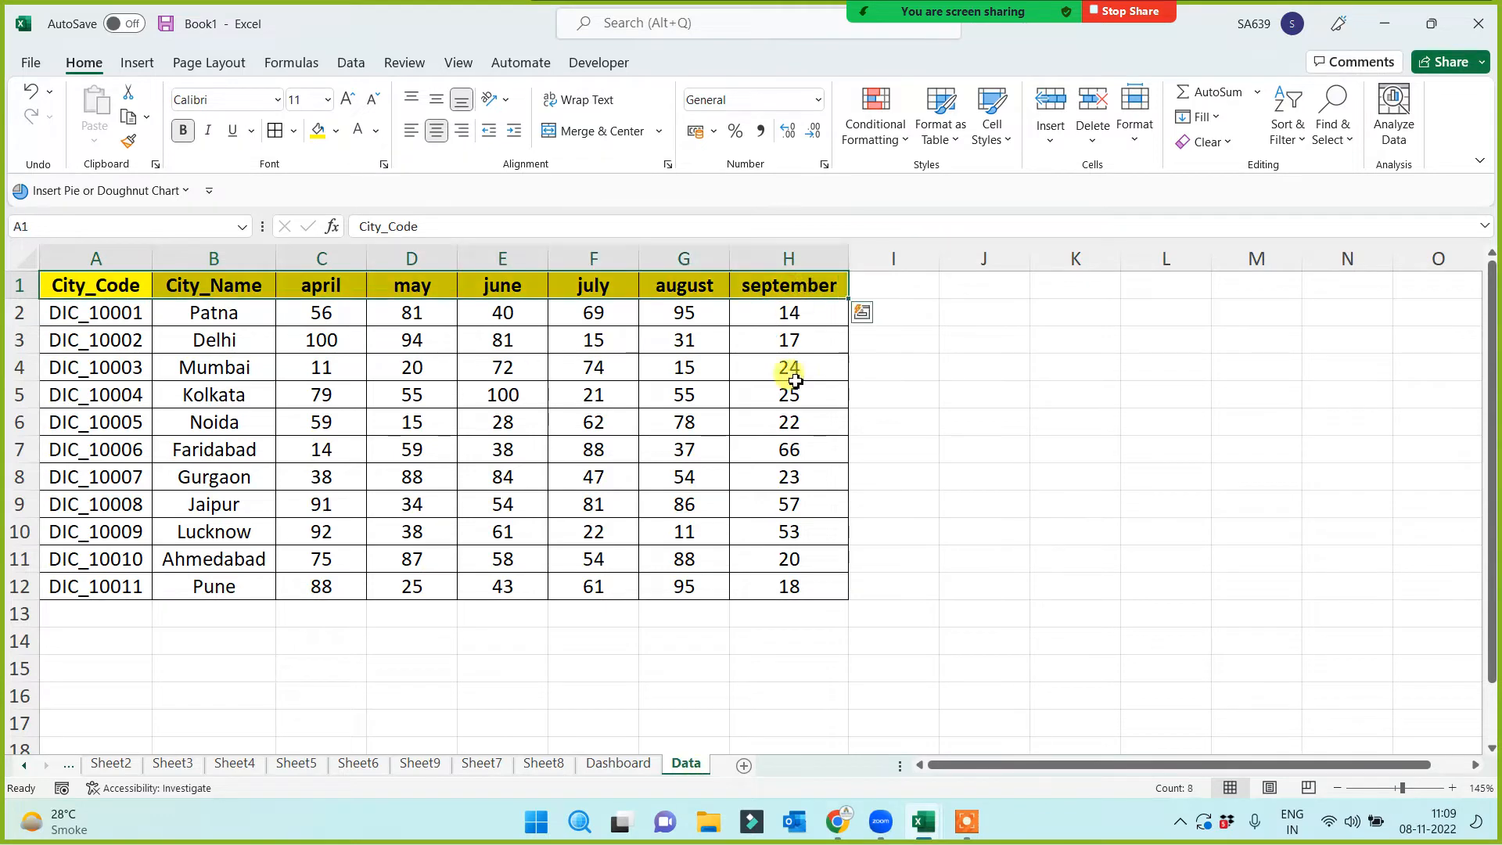
pyautogui.click(623, 773)
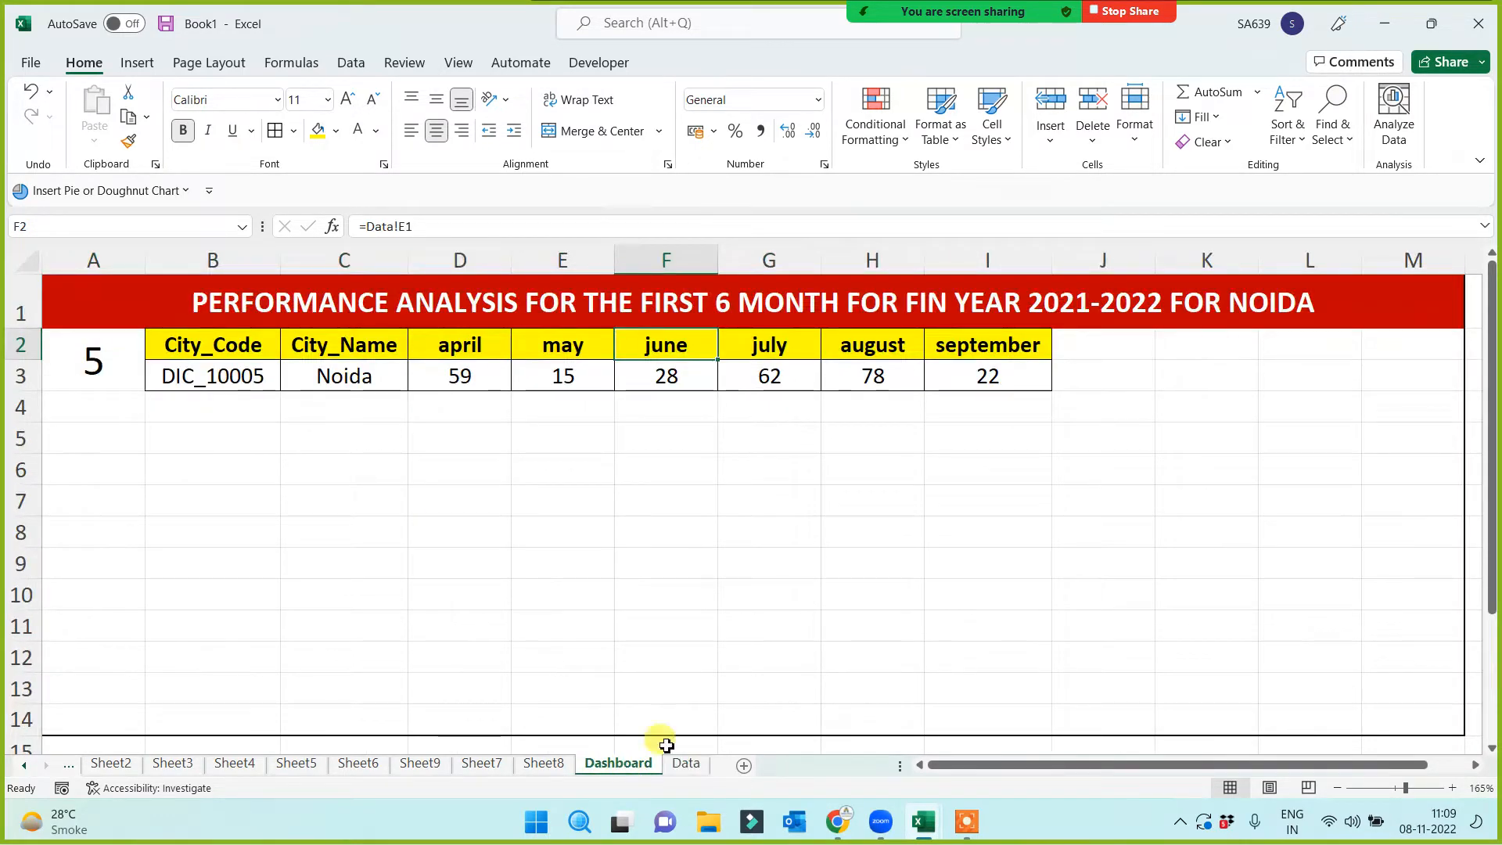
pyautogui.click(432, 354)
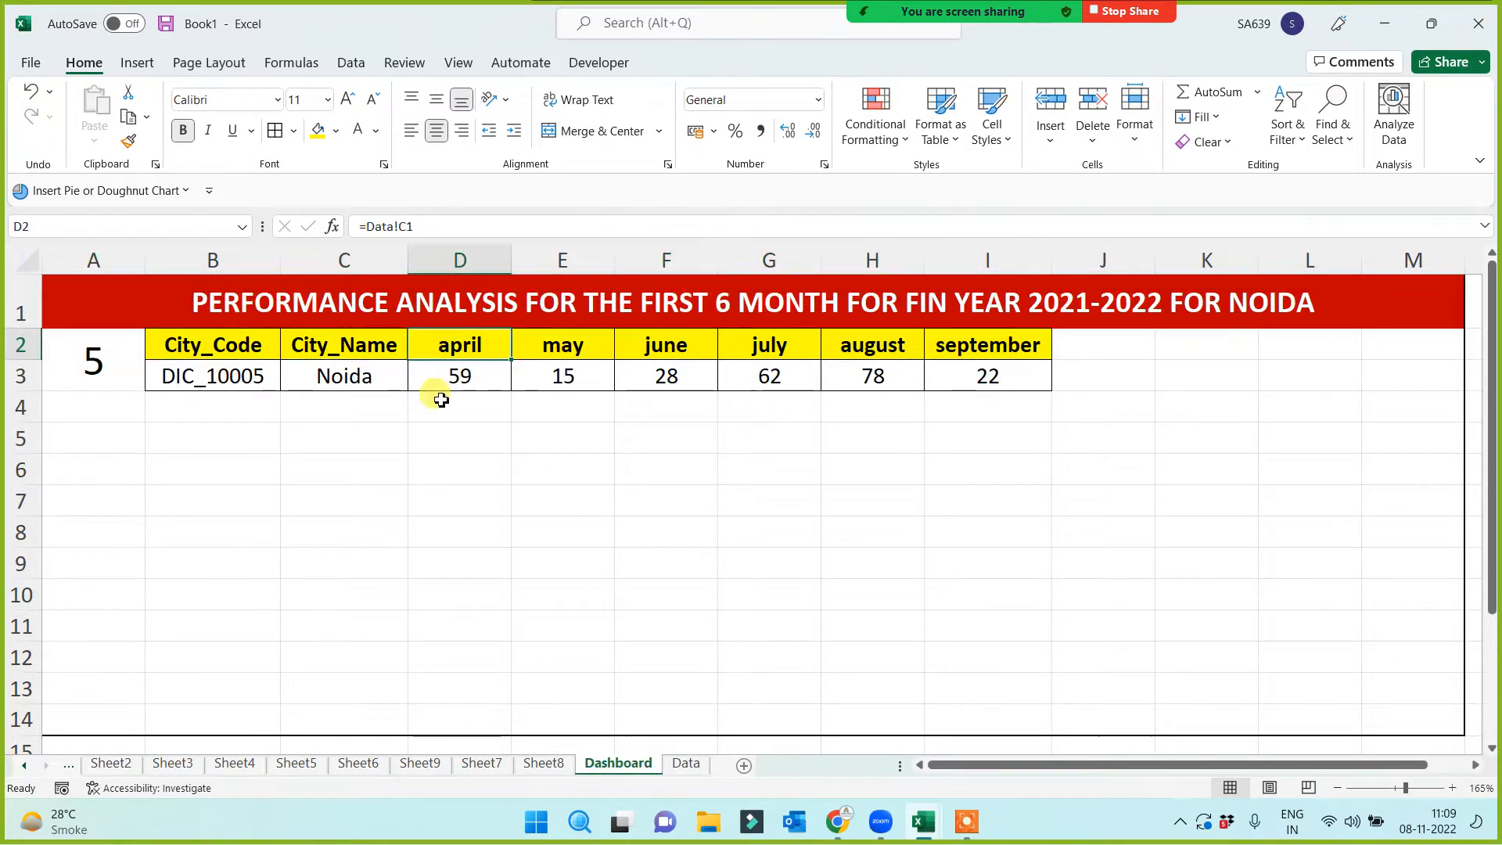
# Set D2 to =PROPER(Data!C1) and fill it right through I2
pyautogui.click(363, 226)
pyautogui.write('p')
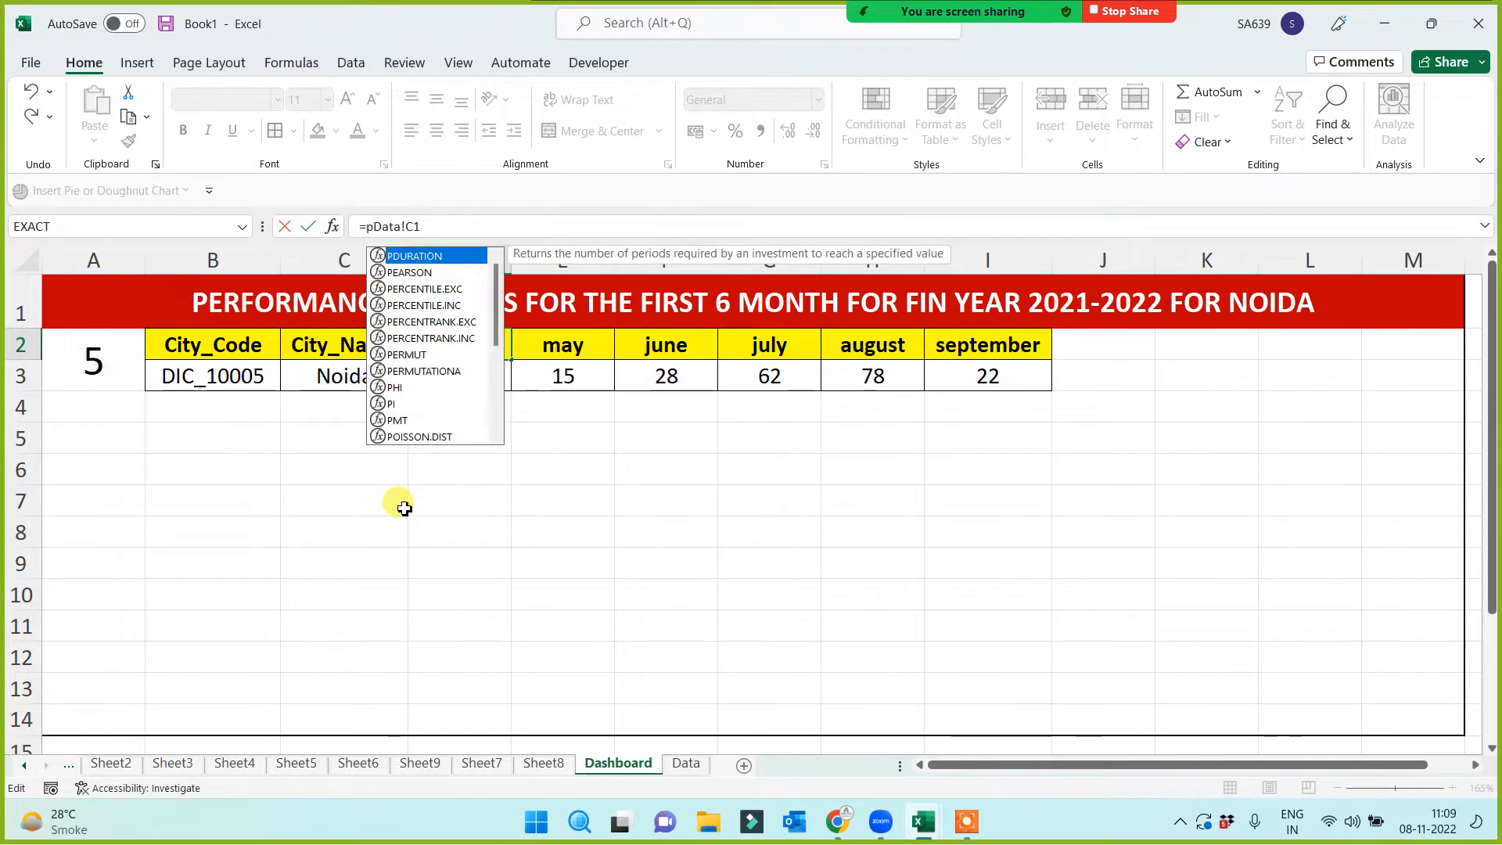
pyautogui.write('roper')
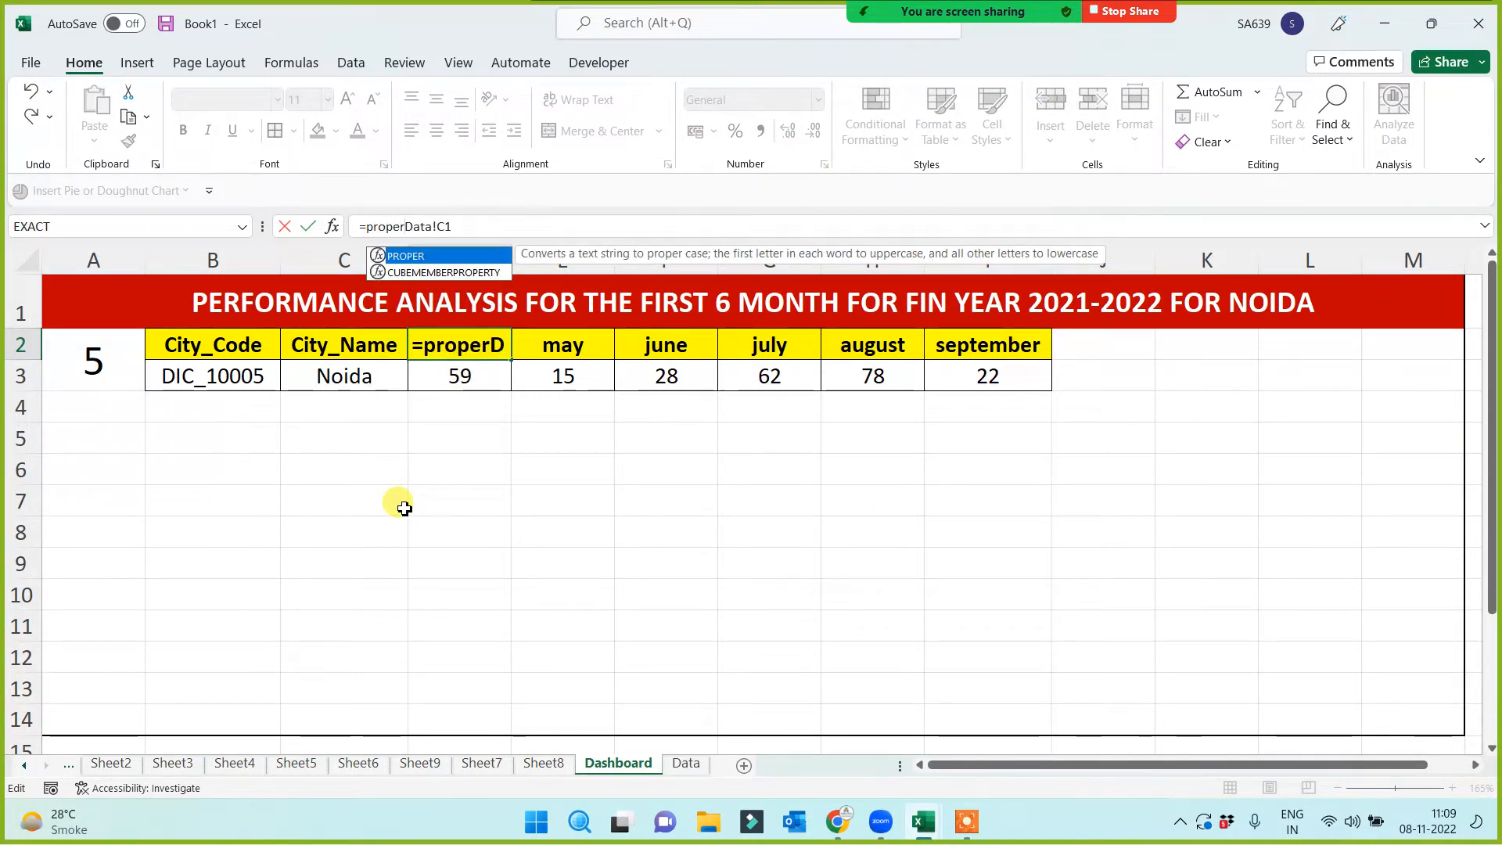
pyautogui.write('(')
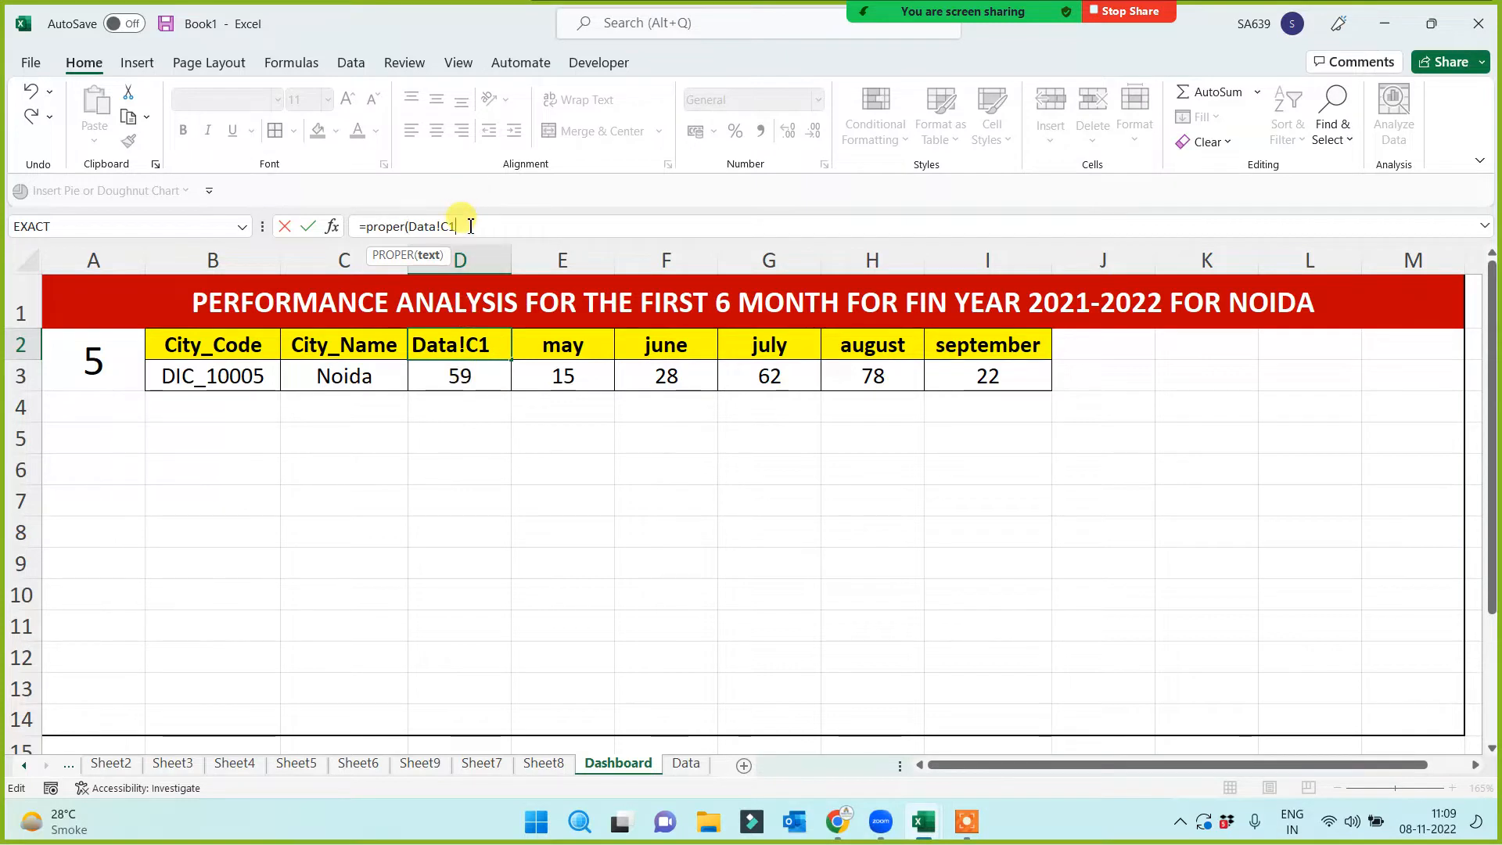
pyautogui.press('Return')
pyautogui.click(454, 344)
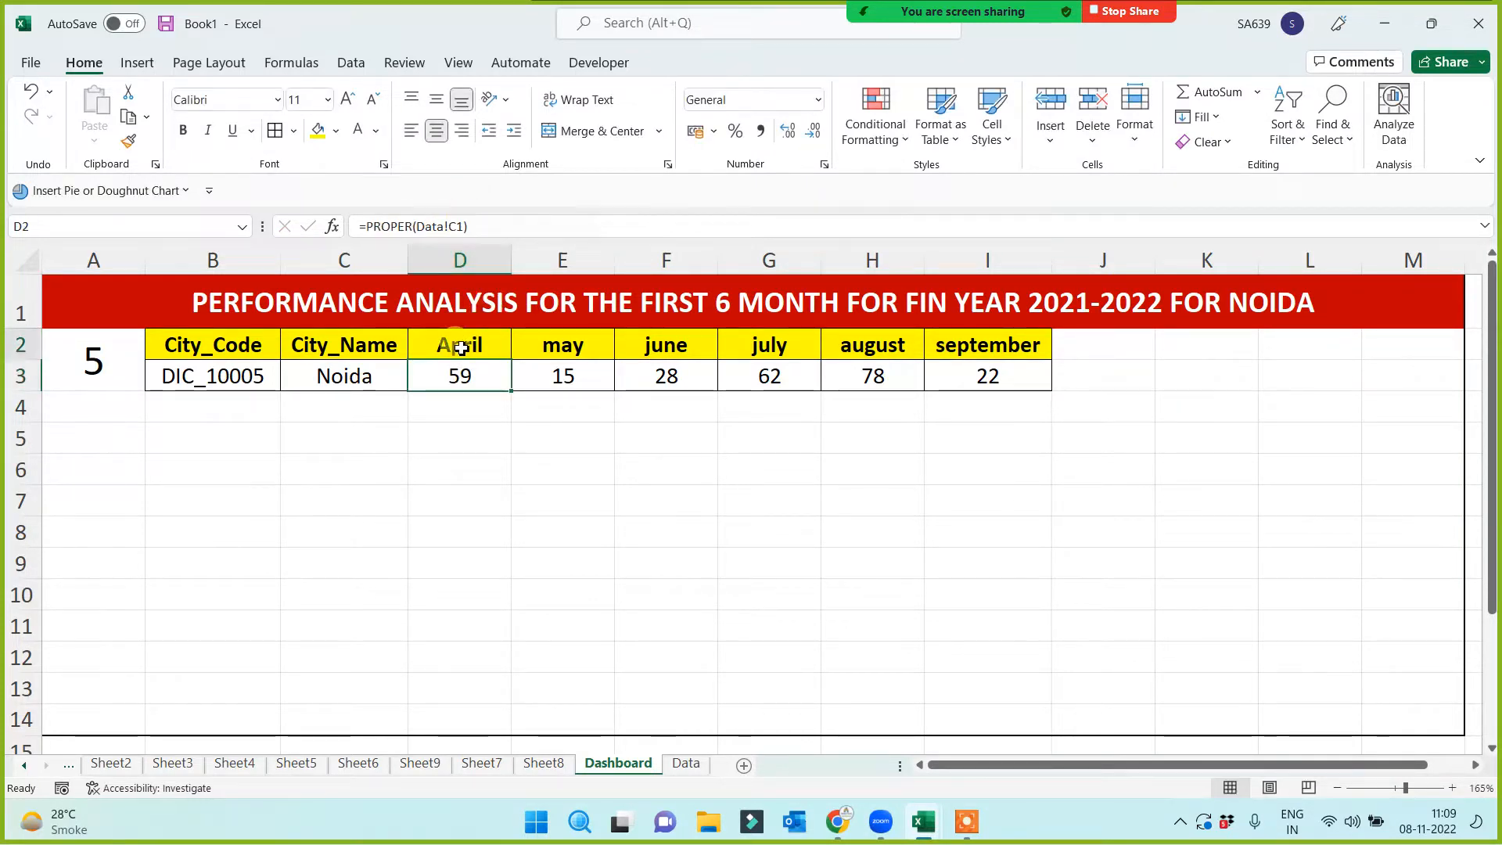
pyautogui.moveTo(512, 361); pyautogui.dragTo(1055, 344)
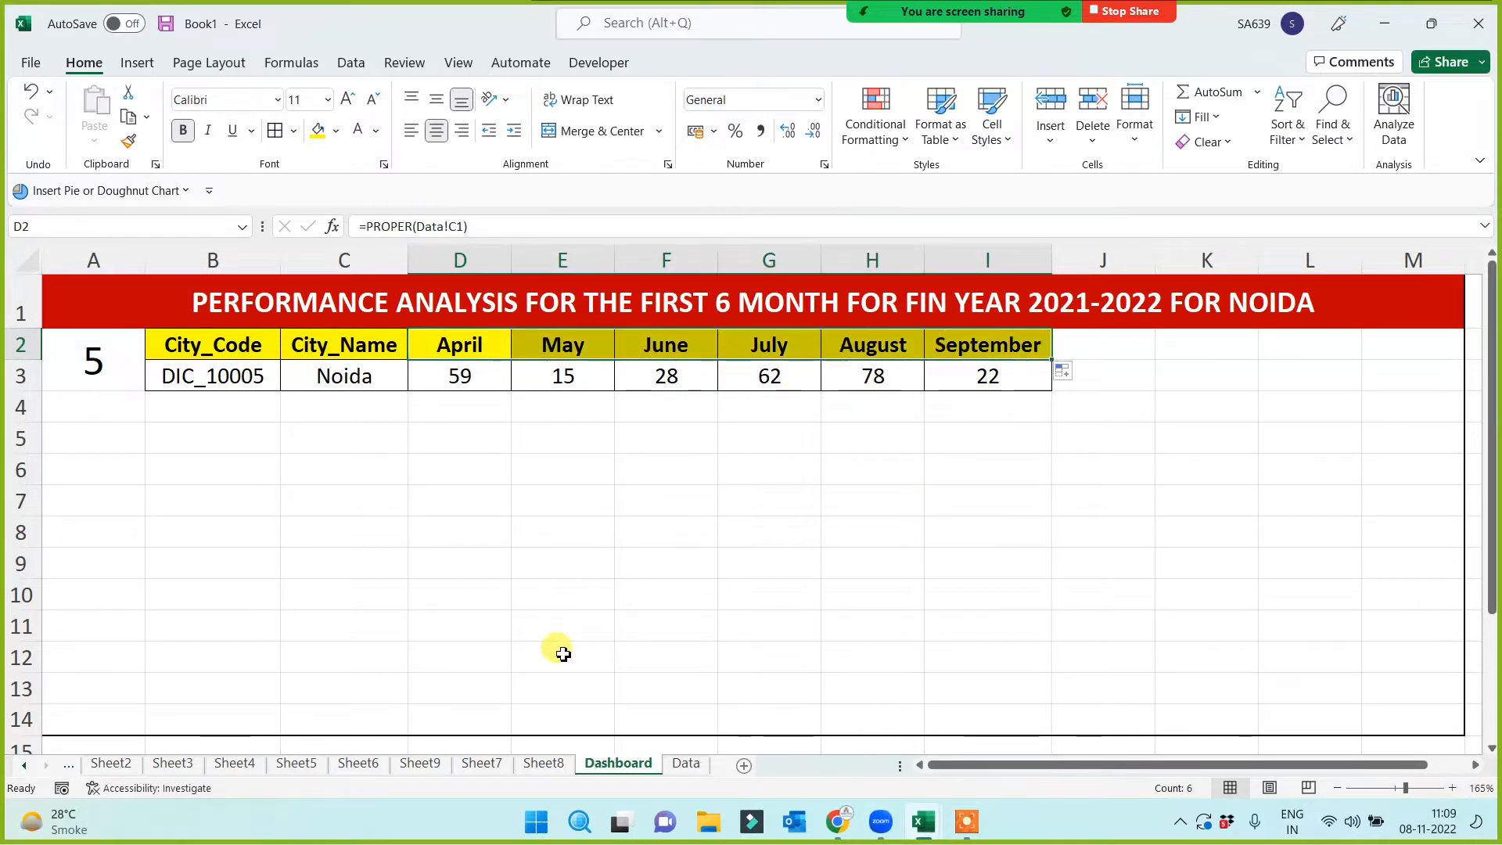
# Change the Data sheet's E1 header to JUNE and confirm the Dashboard still shows June
pyautogui.click(686, 762)
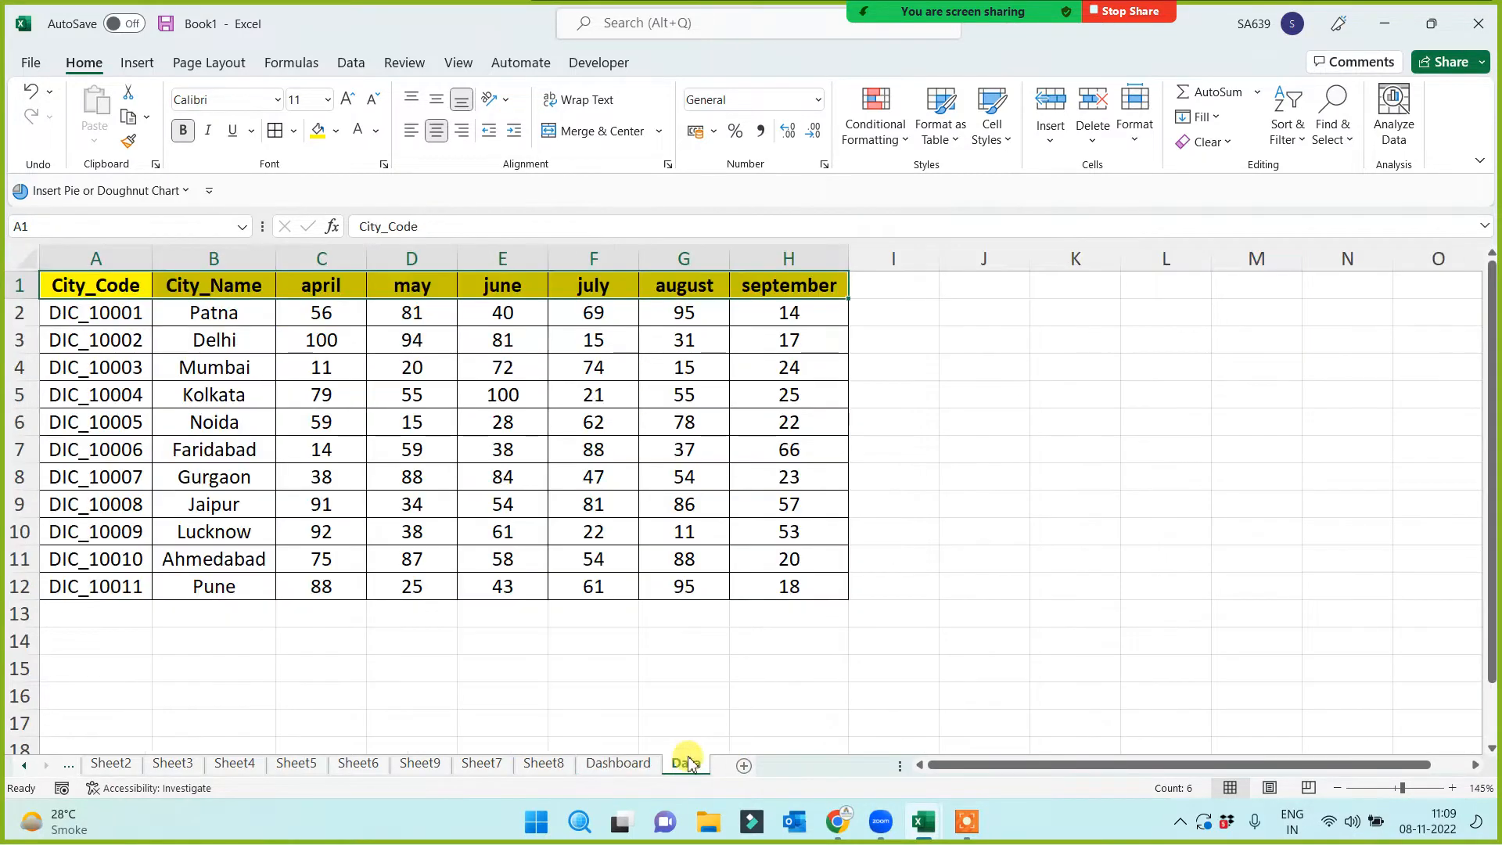
pyautogui.click(508, 291)
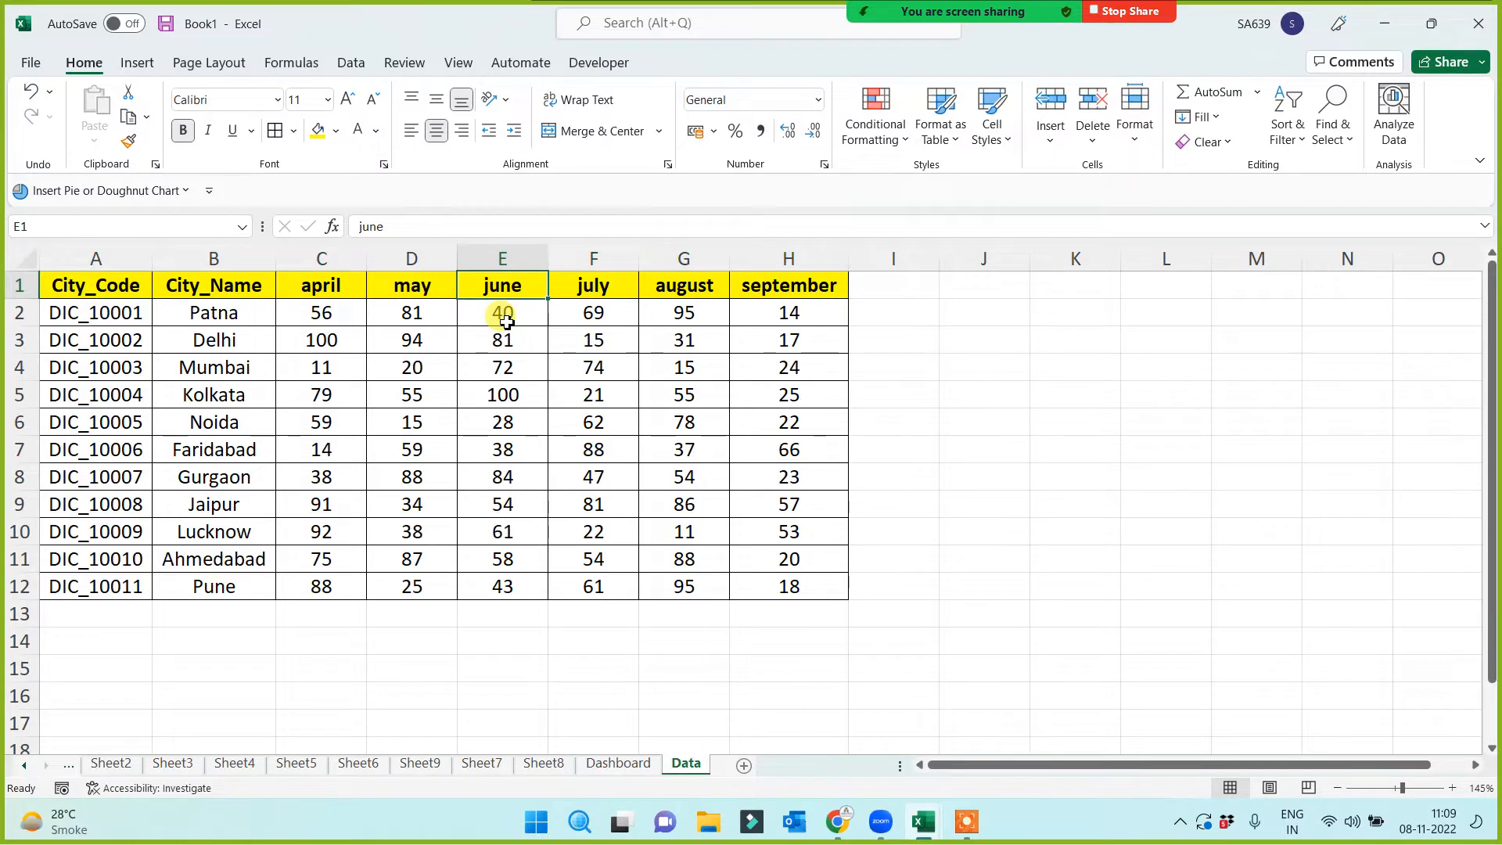
pyautogui.write('JUNE')
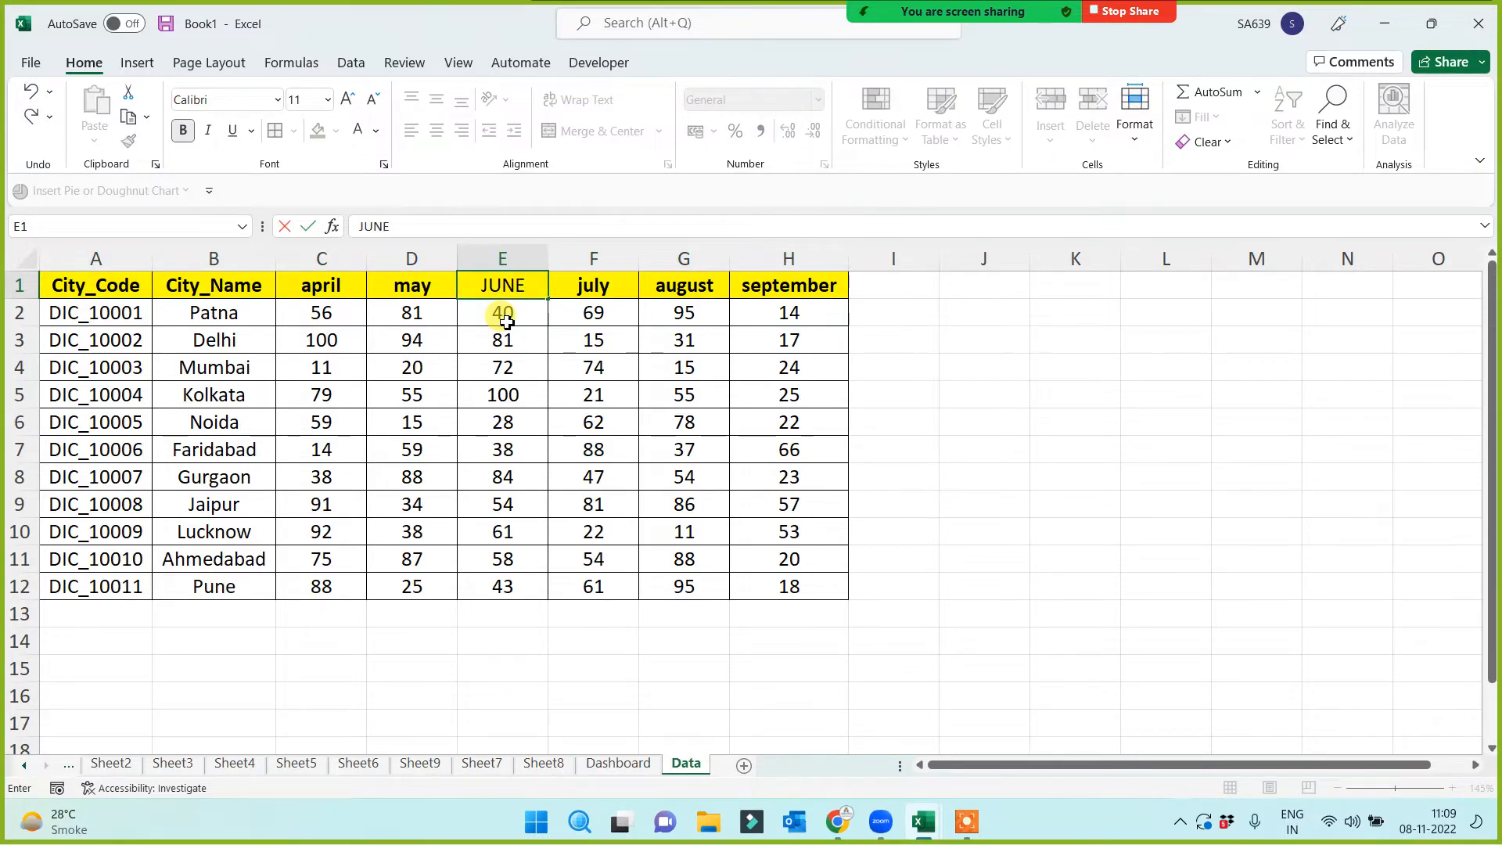
pyautogui.press('Return')
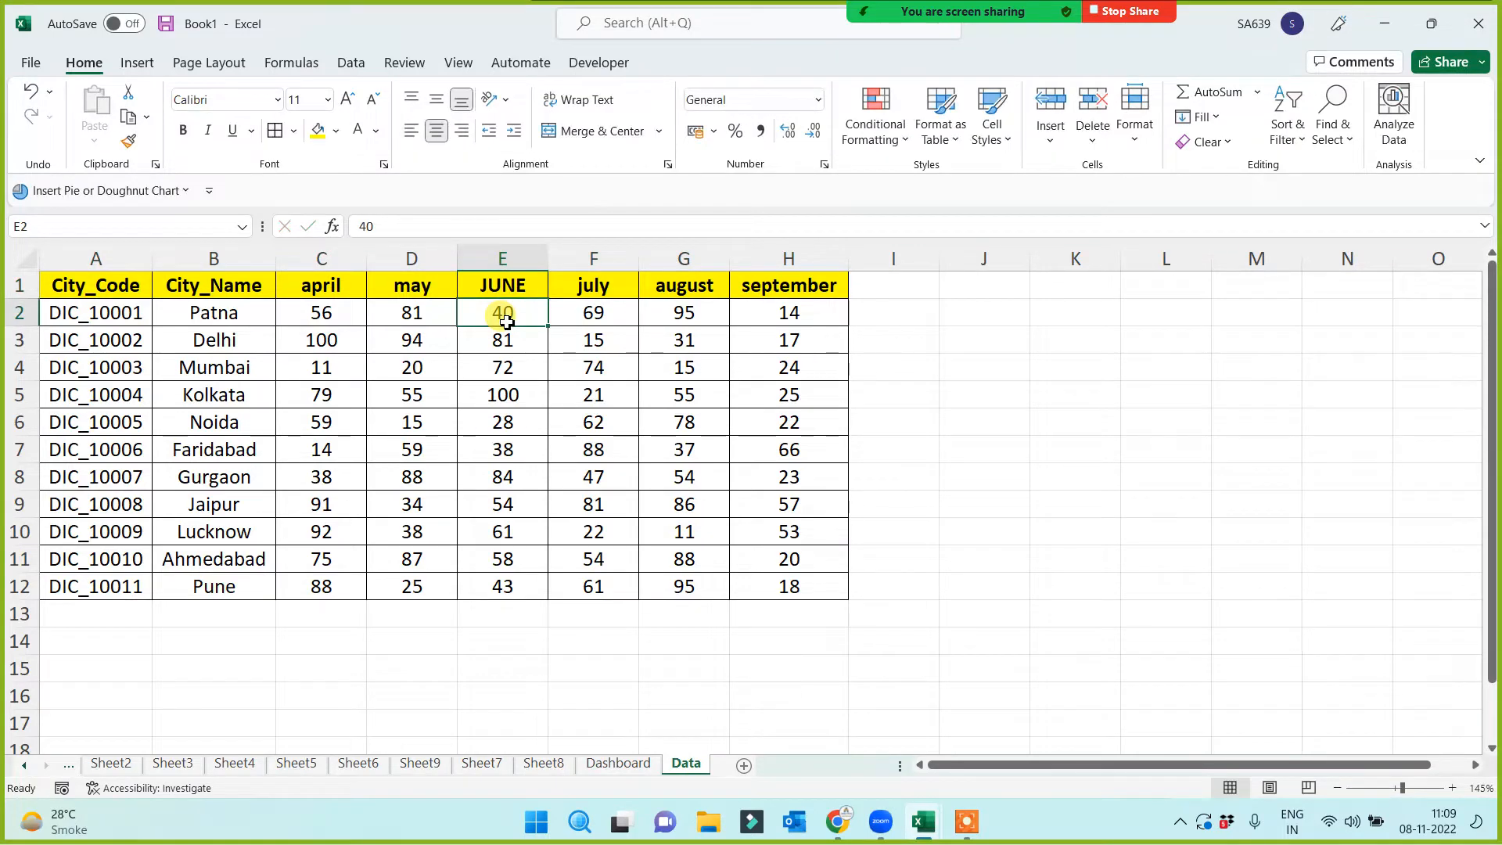
pyautogui.click(618, 764)
pyautogui.click(677, 519)
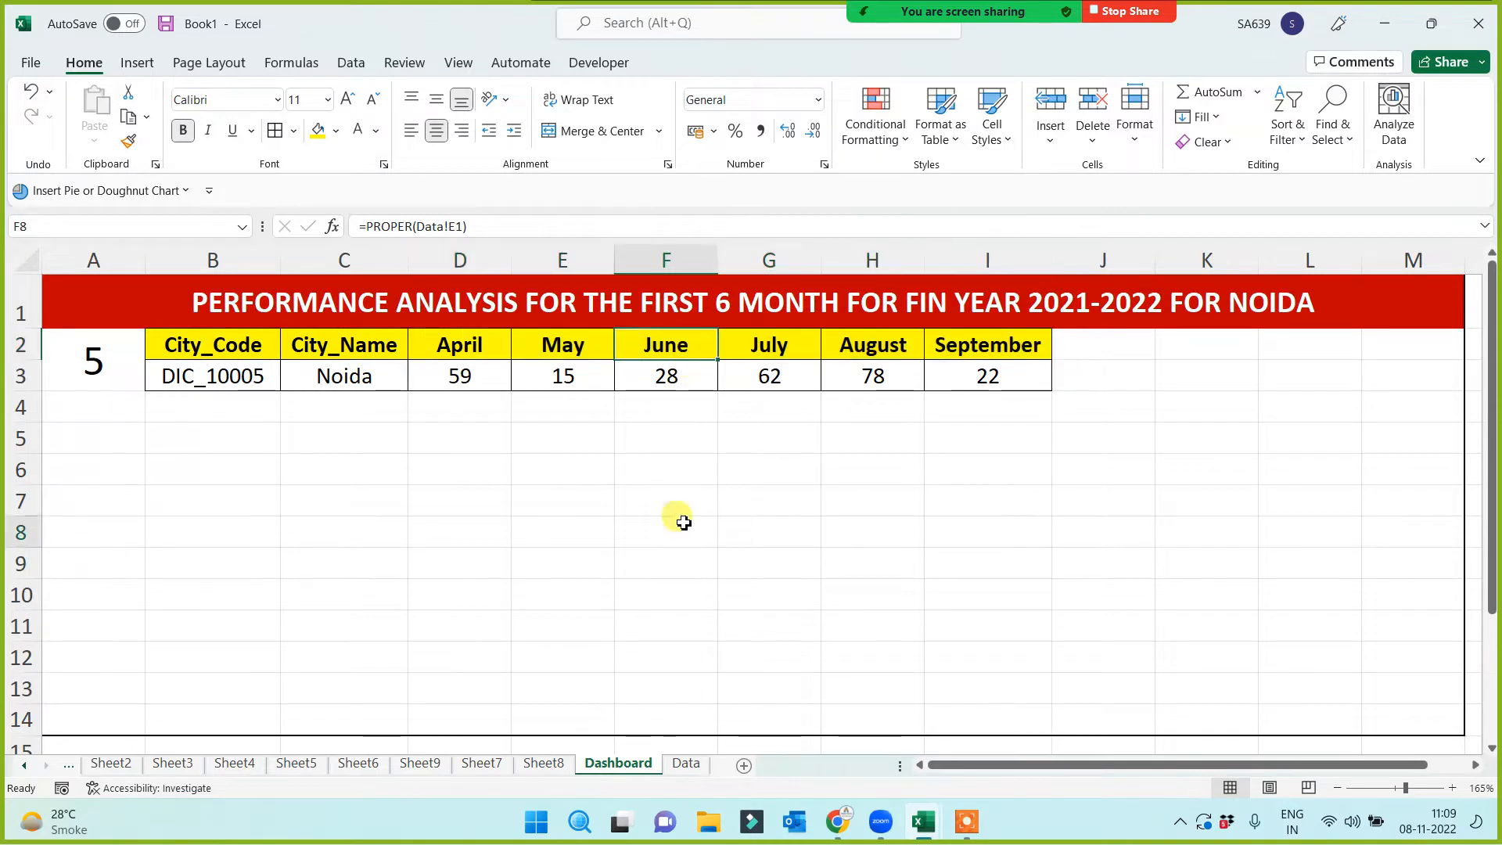
pyautogui.click(660, 345)
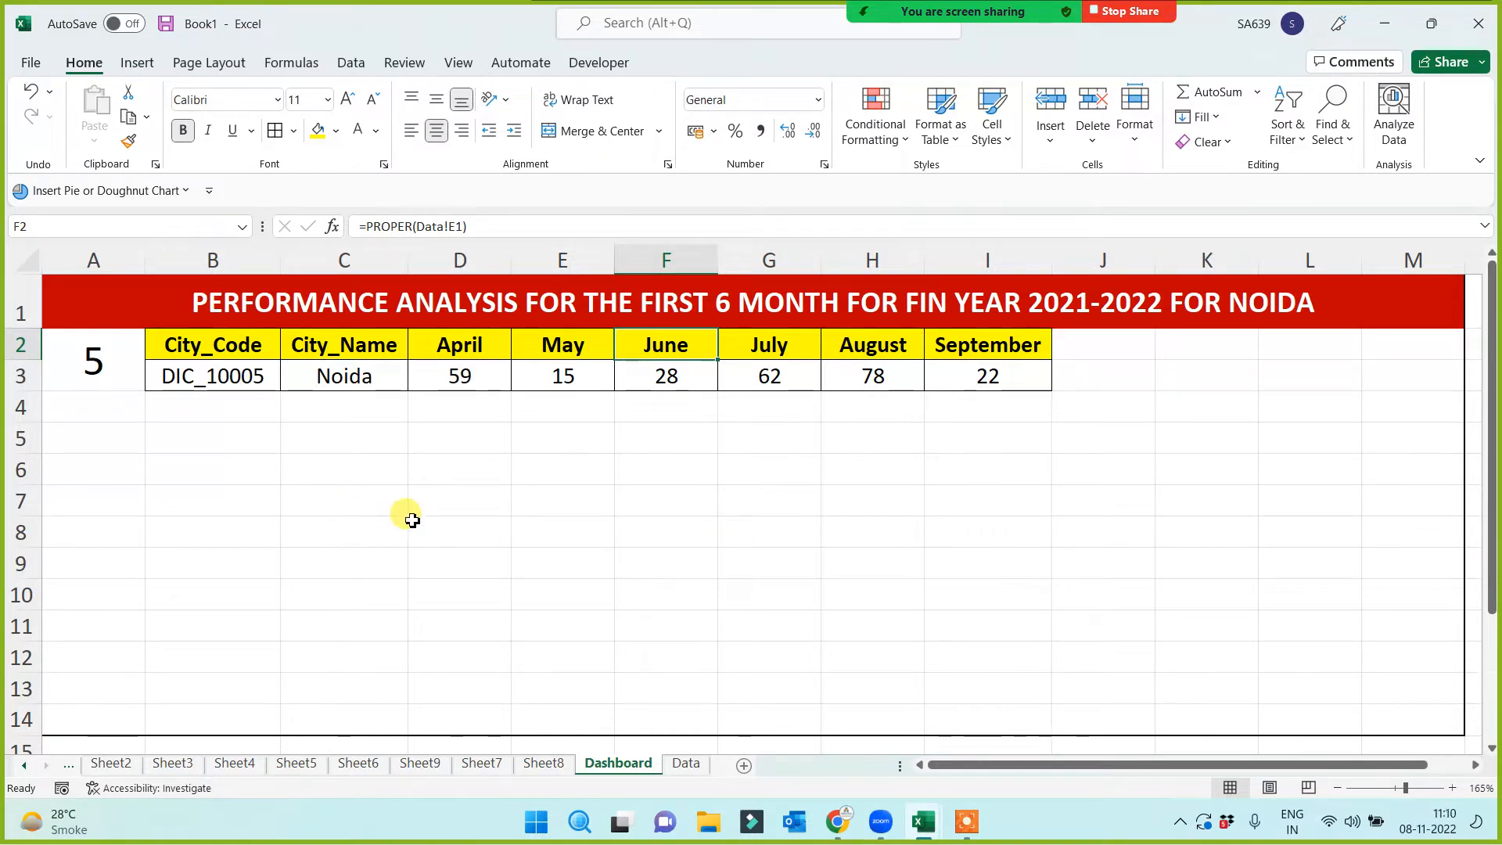
# Narrow column A next to the city number cell
pyautogui.click(120, 372)
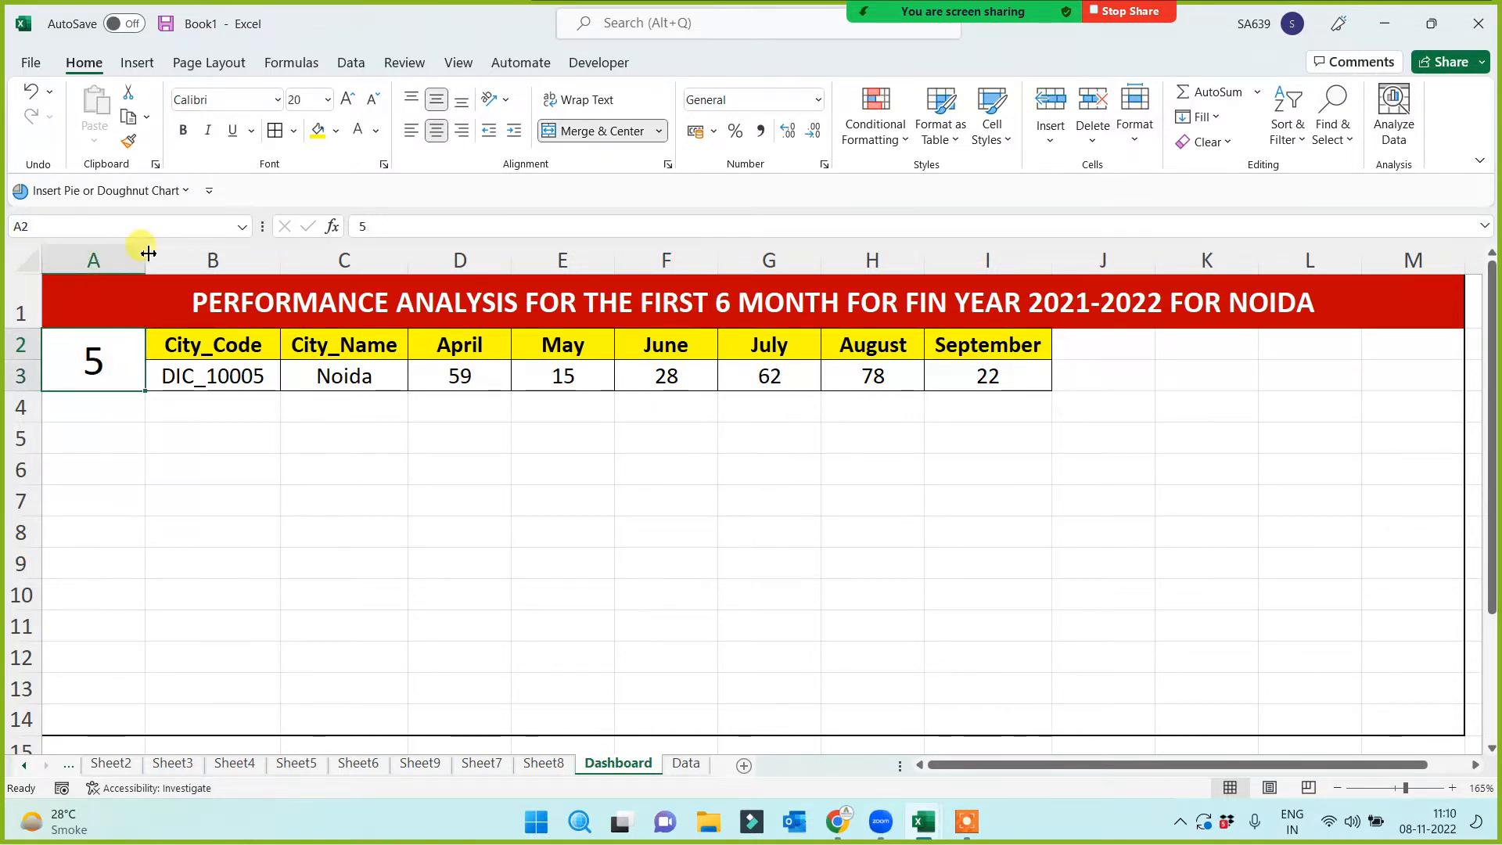
pyautogui.moveTo(149, 252); pyautogui.dragTo(123, 250)
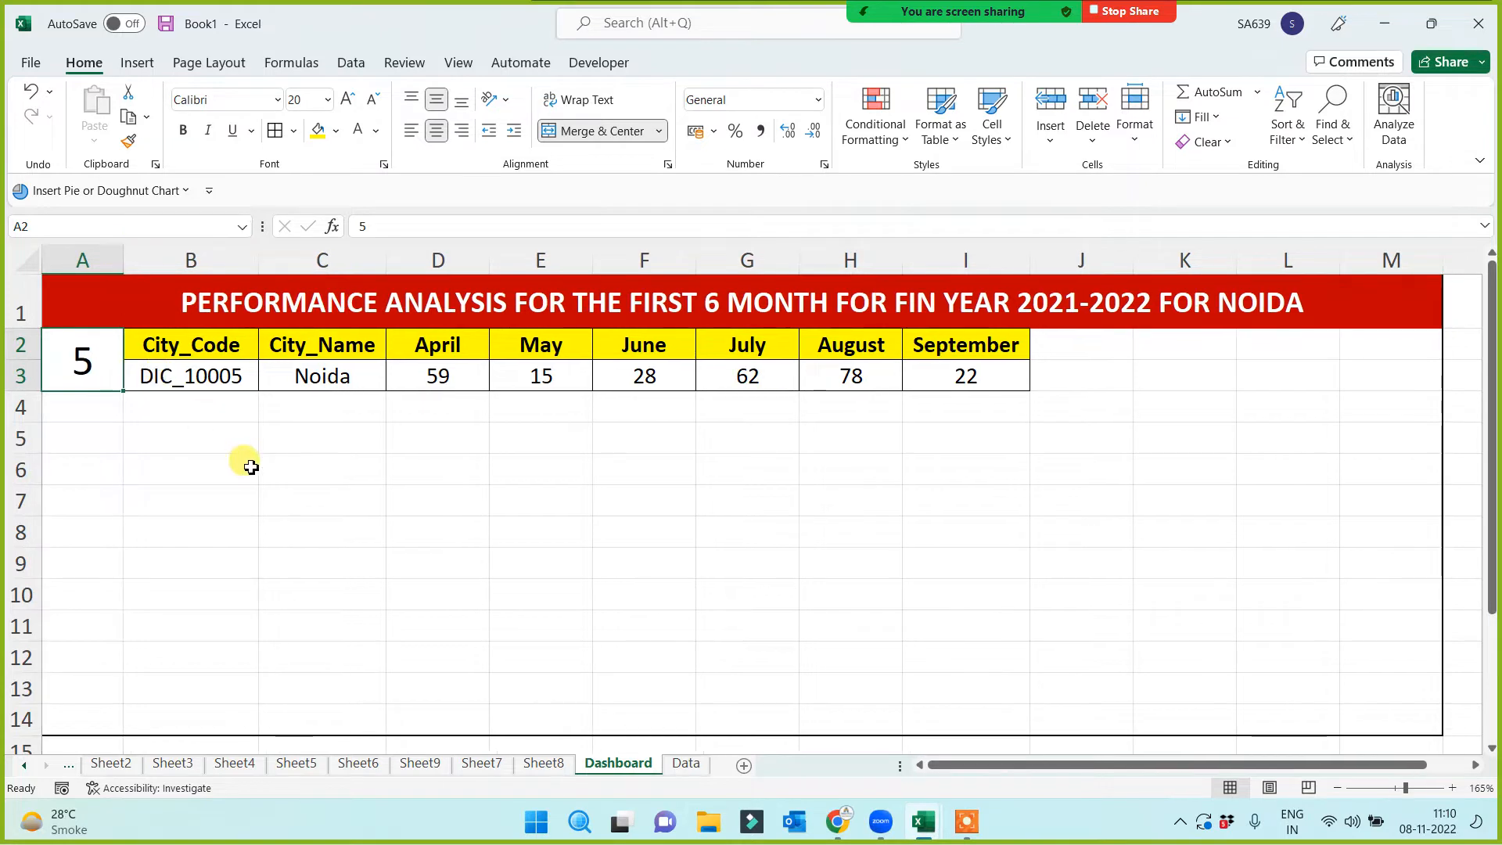
pyautogui.click(251, 467)
pyautogui.click(362, 504)
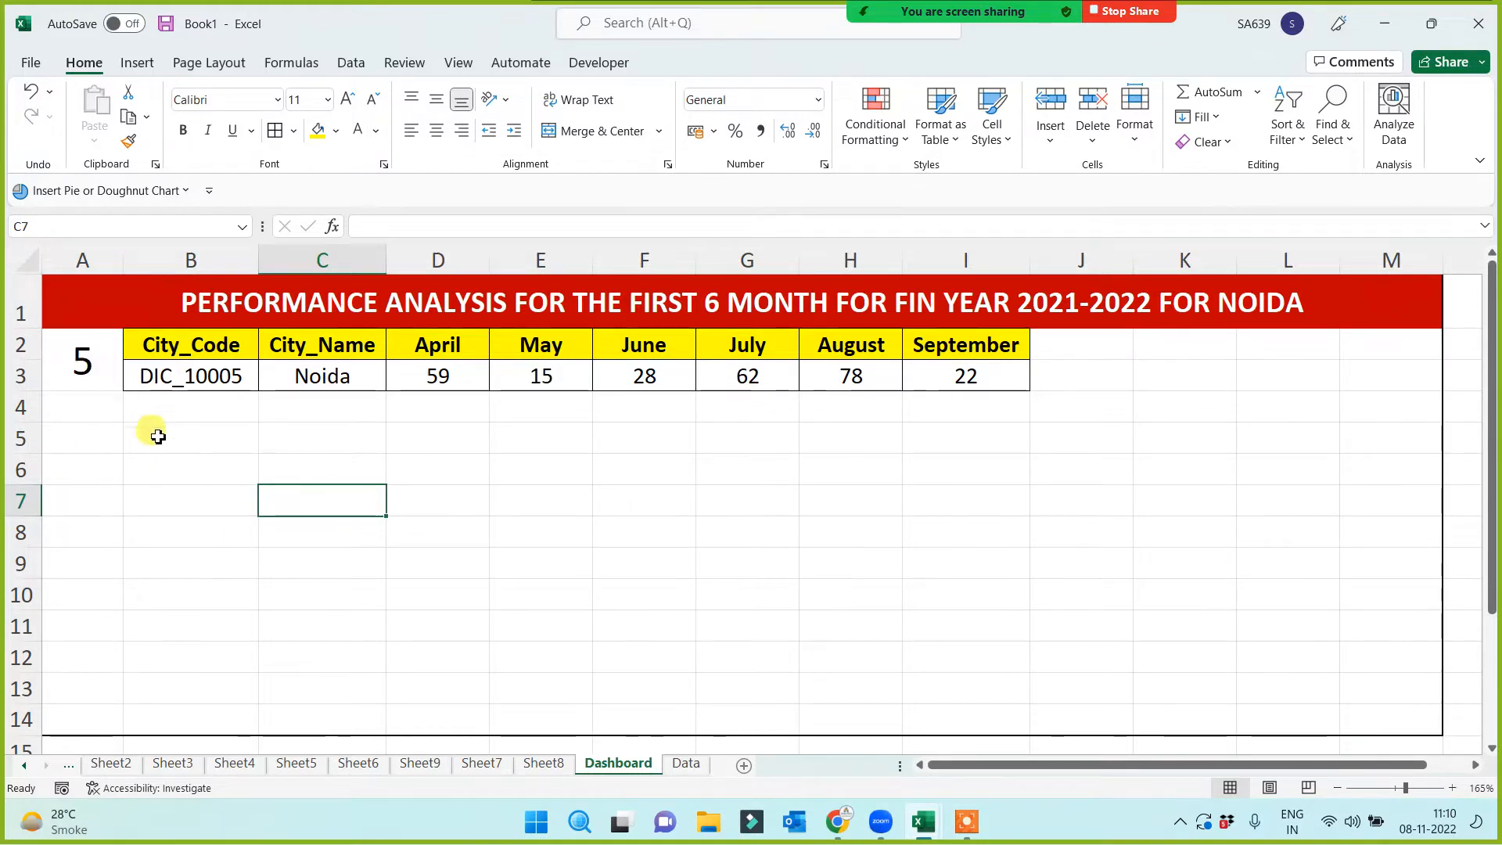
pyautogui.moveTo(109, 301); pyautogui.dragTo(106, 661)
pyautogui.click(237, 509)
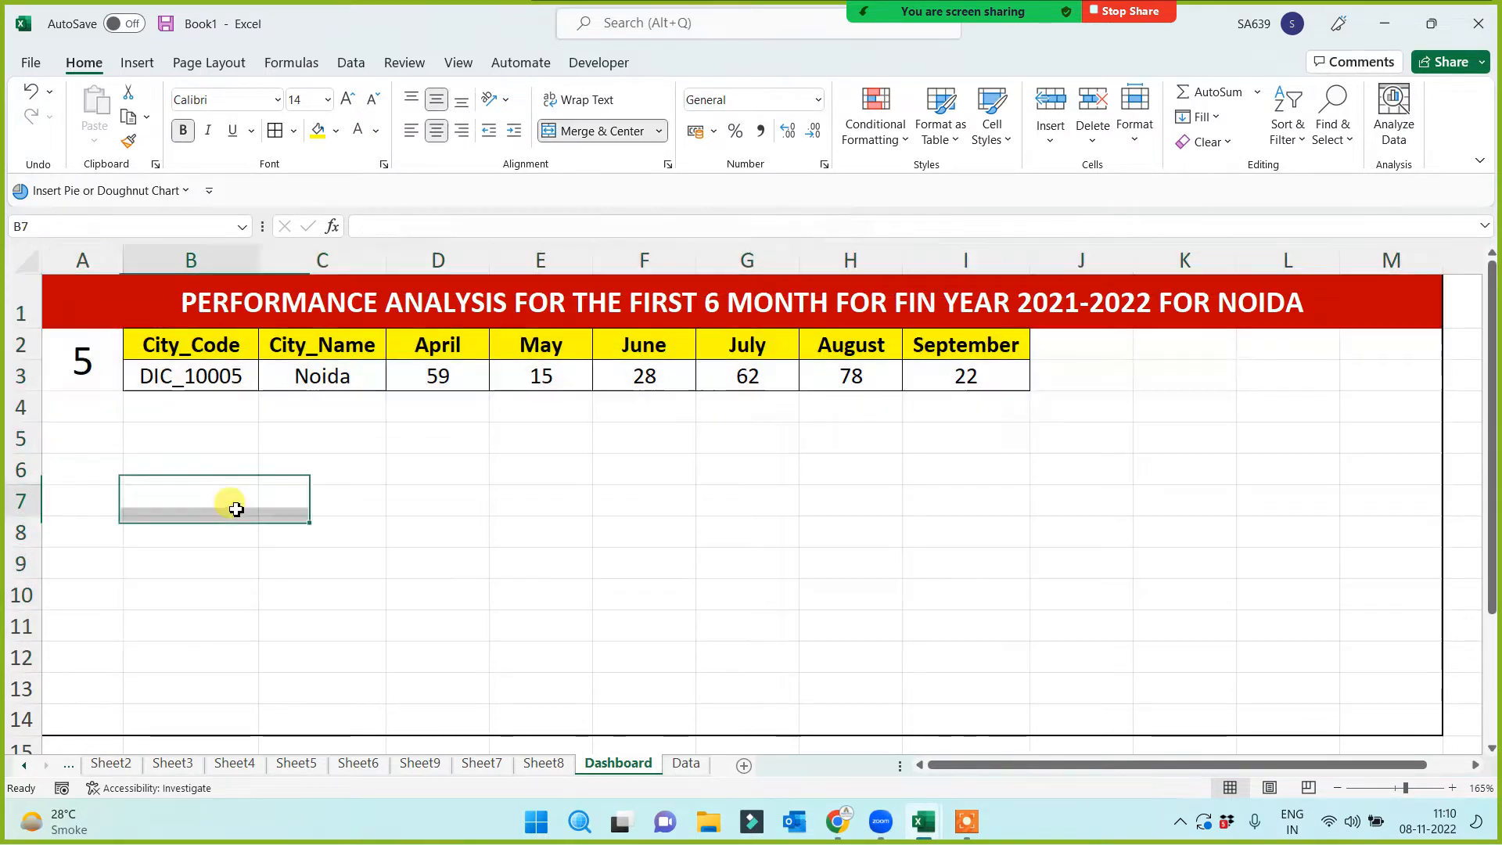
# Enter city number 1 in A2 and check the Patna lookup behind City_Code
pyautogui.click(79, 353)
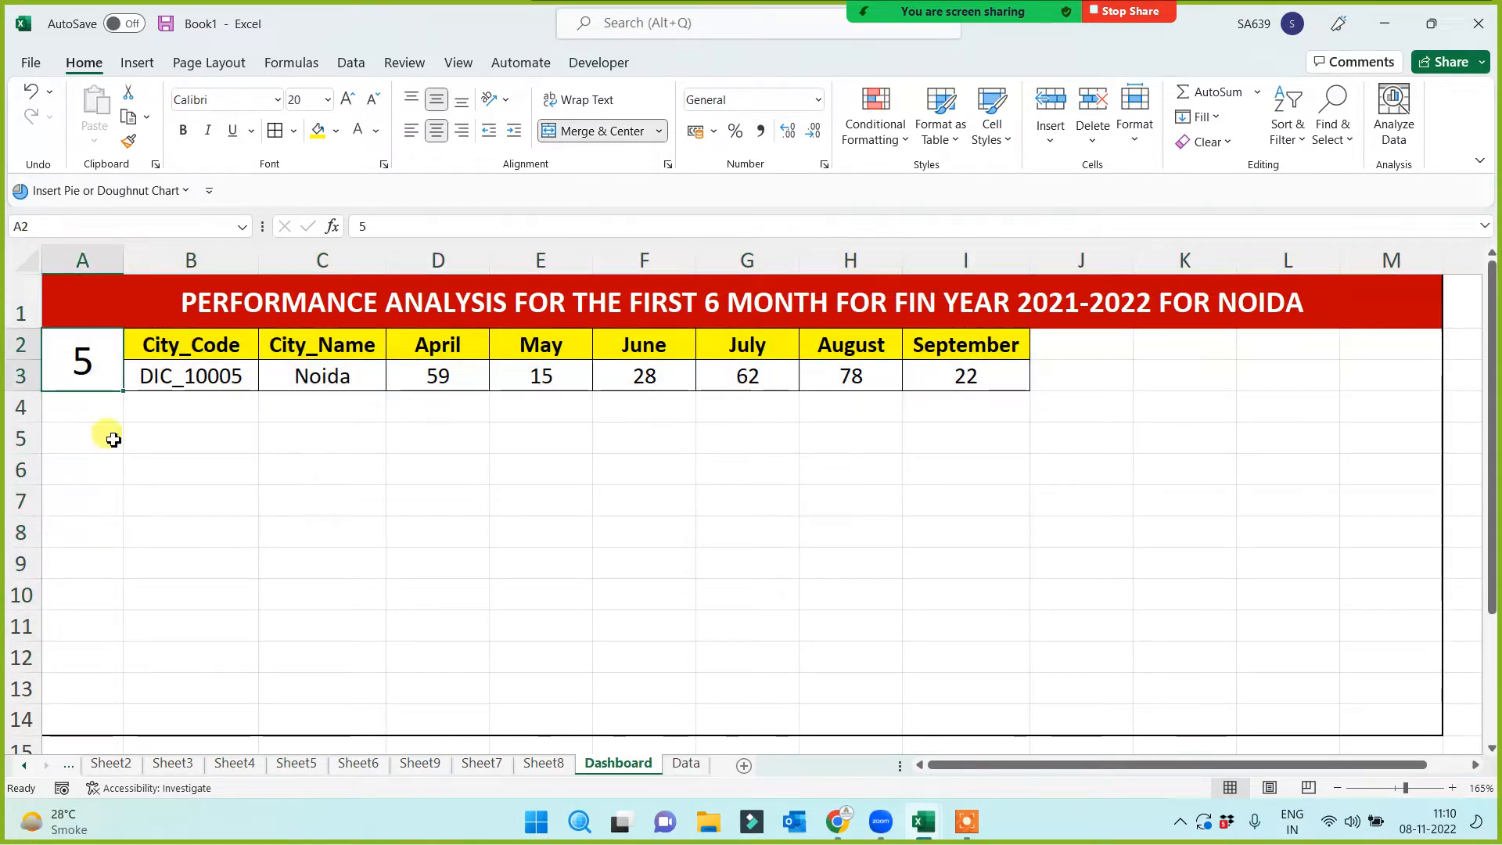
pyautogui.write('1')
pyautogui.click(201, 561)
pyautogui.click(74, 358)
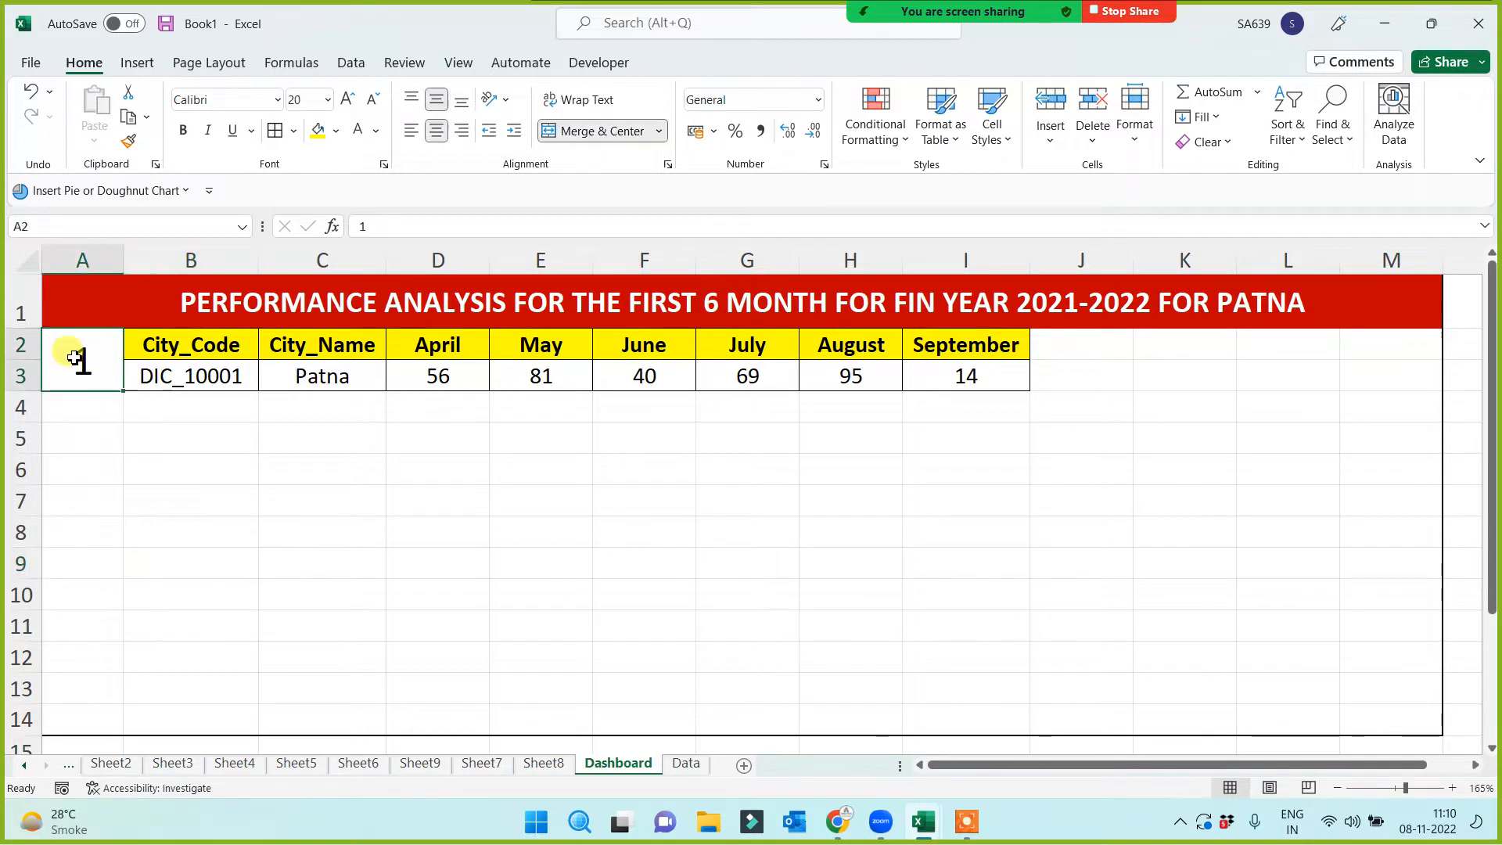
pyautogui.click(209, 377)
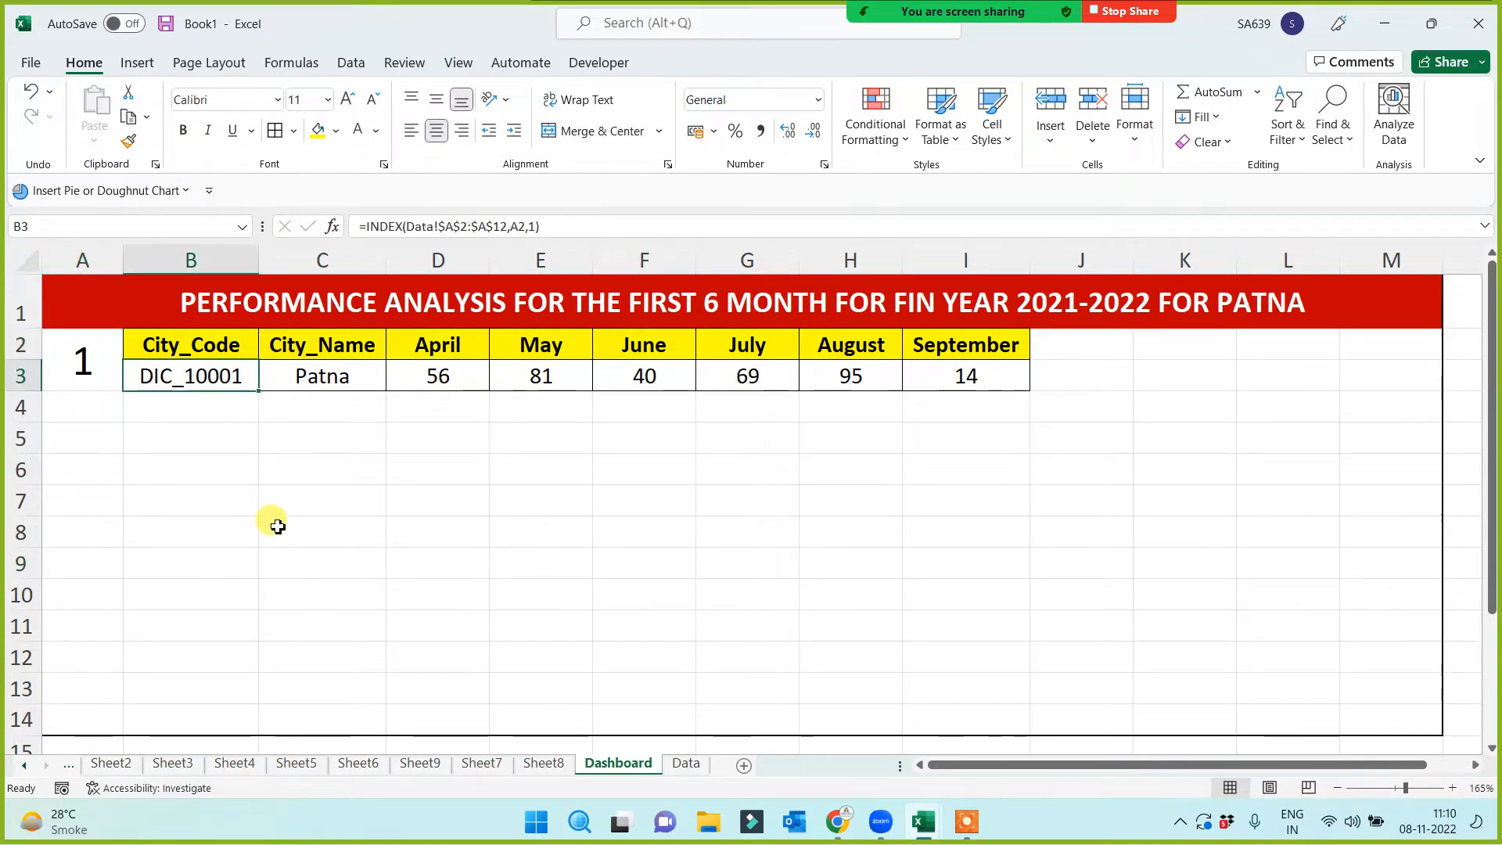
# Switch the city number to 2 (Delhi), then 5 (Noida), and select C2:I3
pyautogui.click(75, 352)
pyautogui.write('2')
pyautogui.click(150, 526)
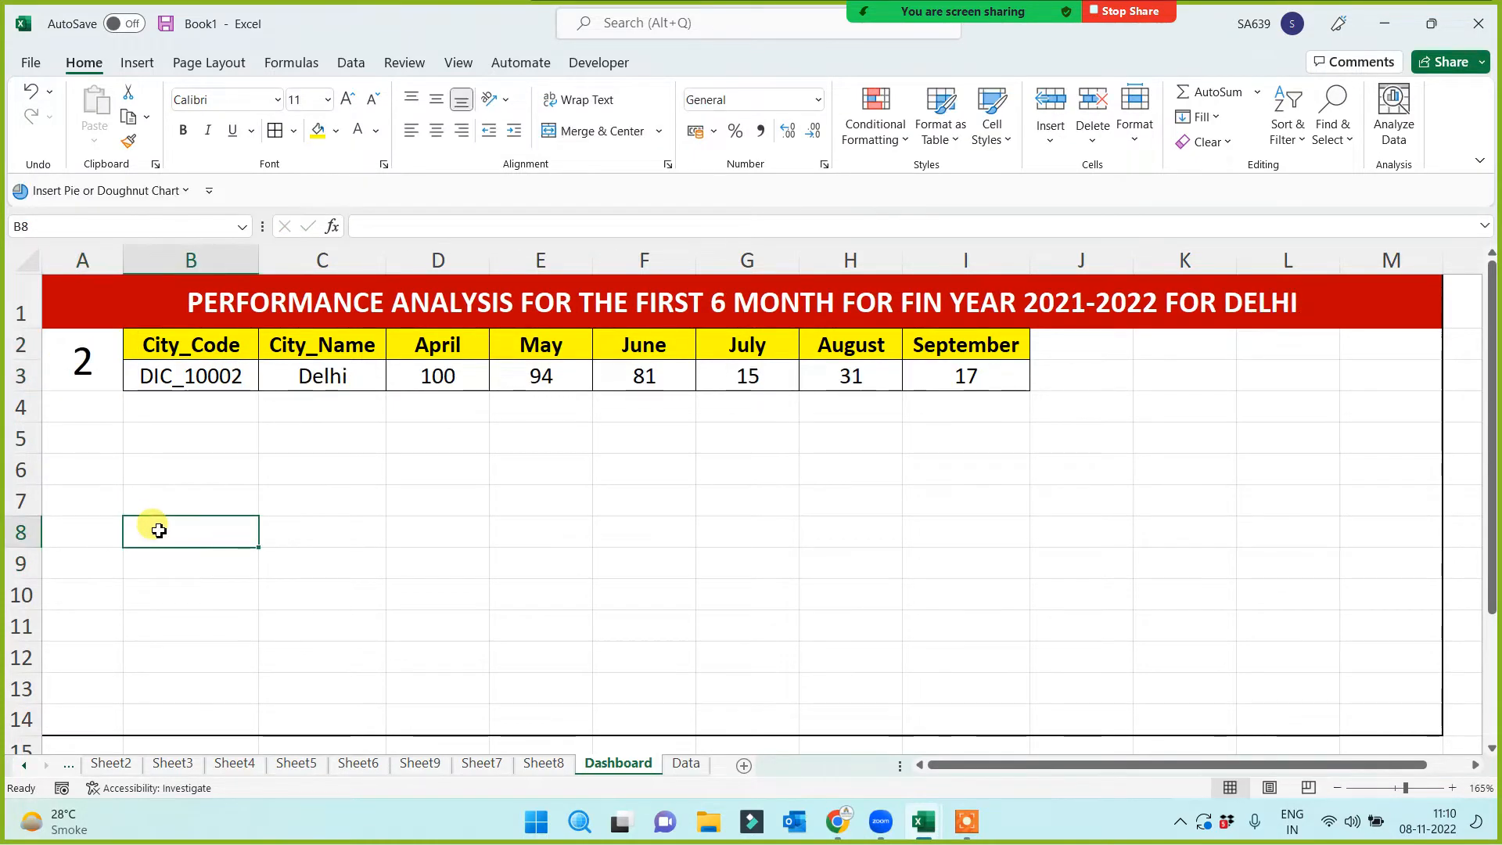
pyautogui.click(74, 352)
pyautogui.write('2')
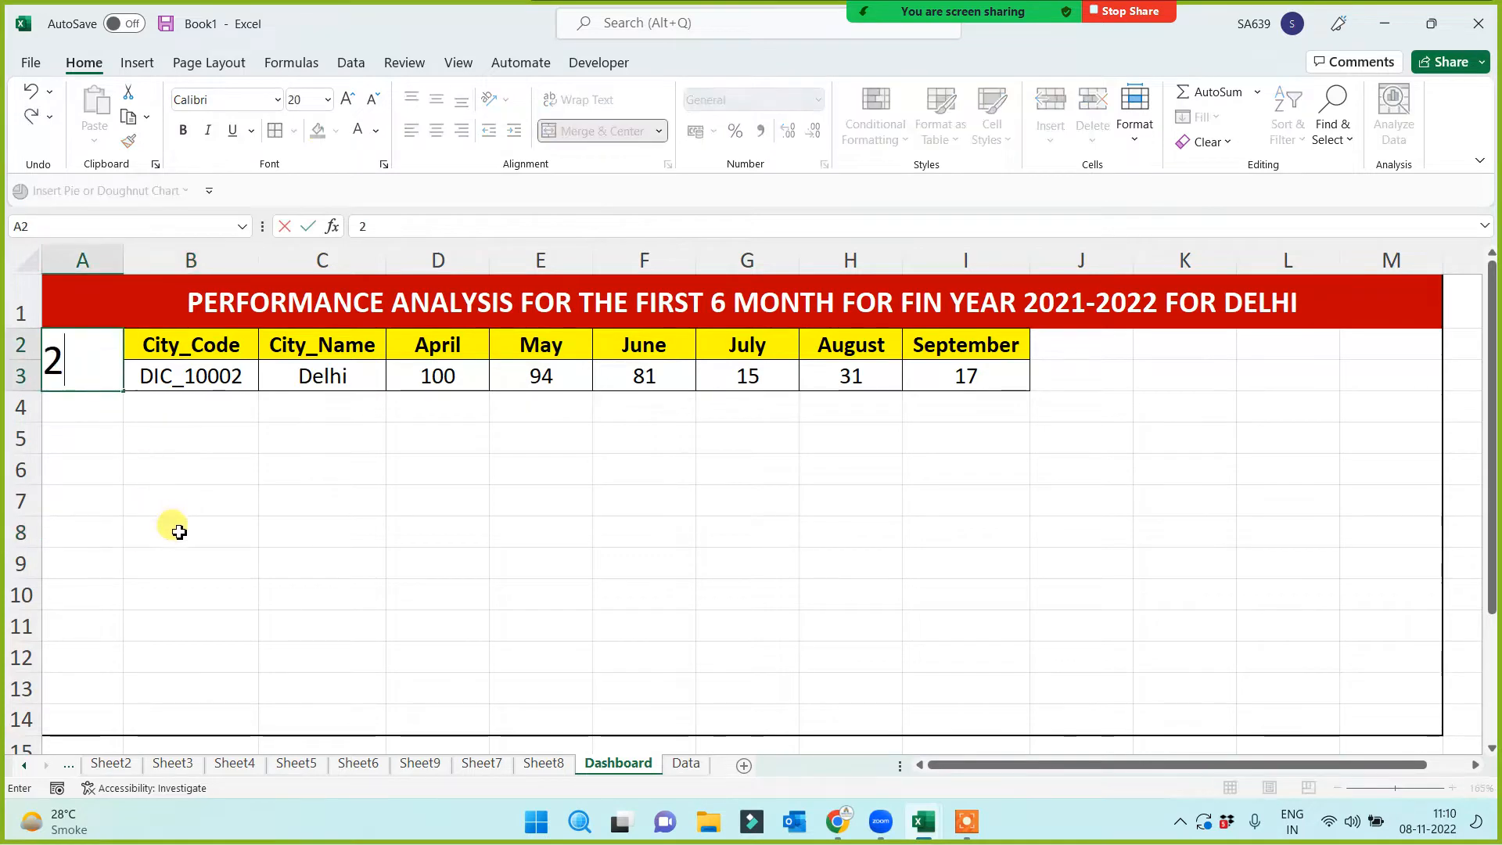
pyautogui.click(183, 527)
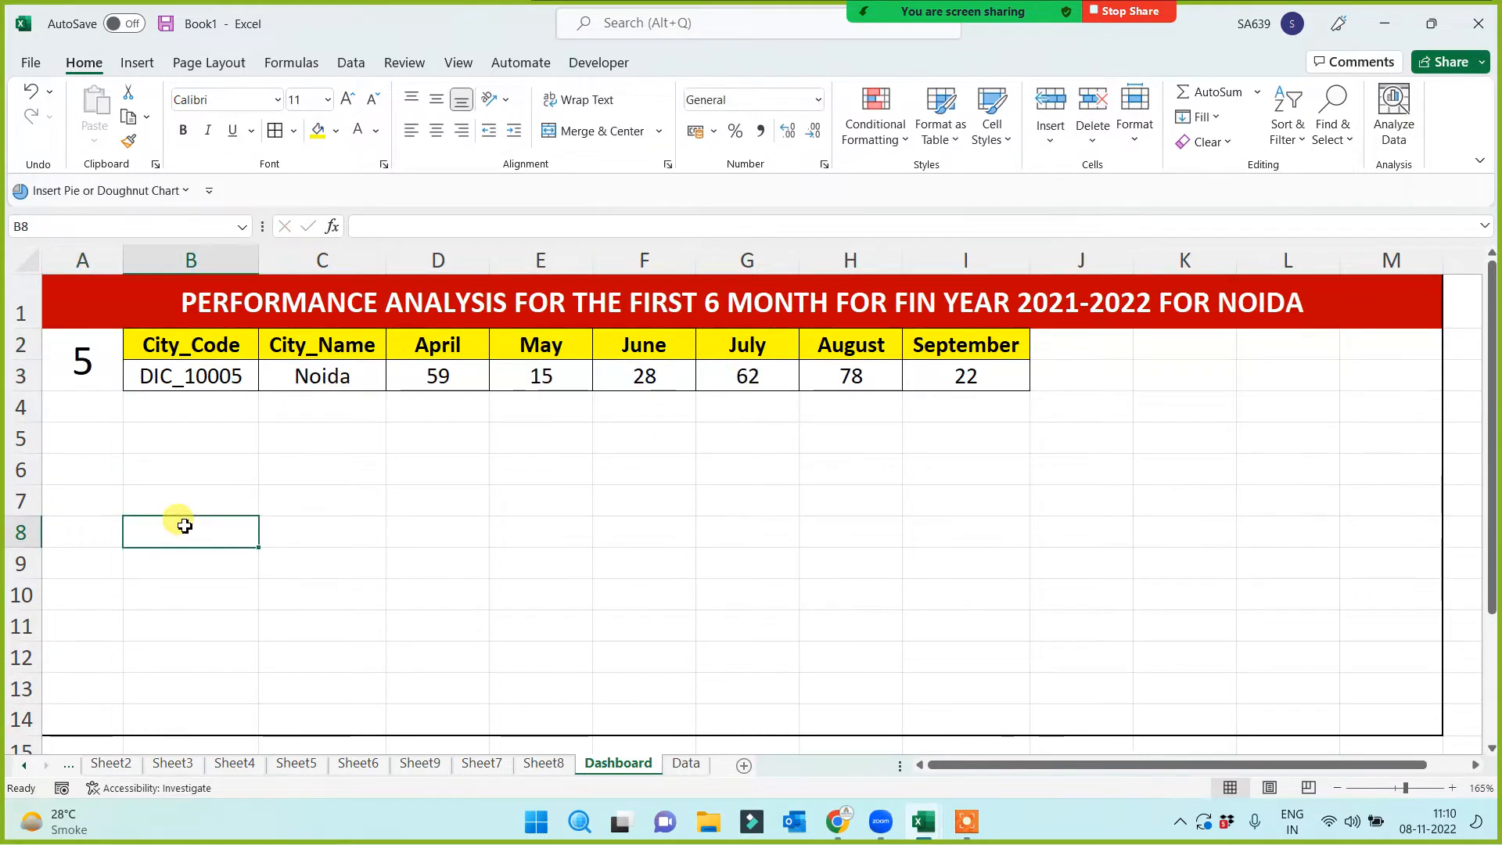
pyautogui.click(302, 298)
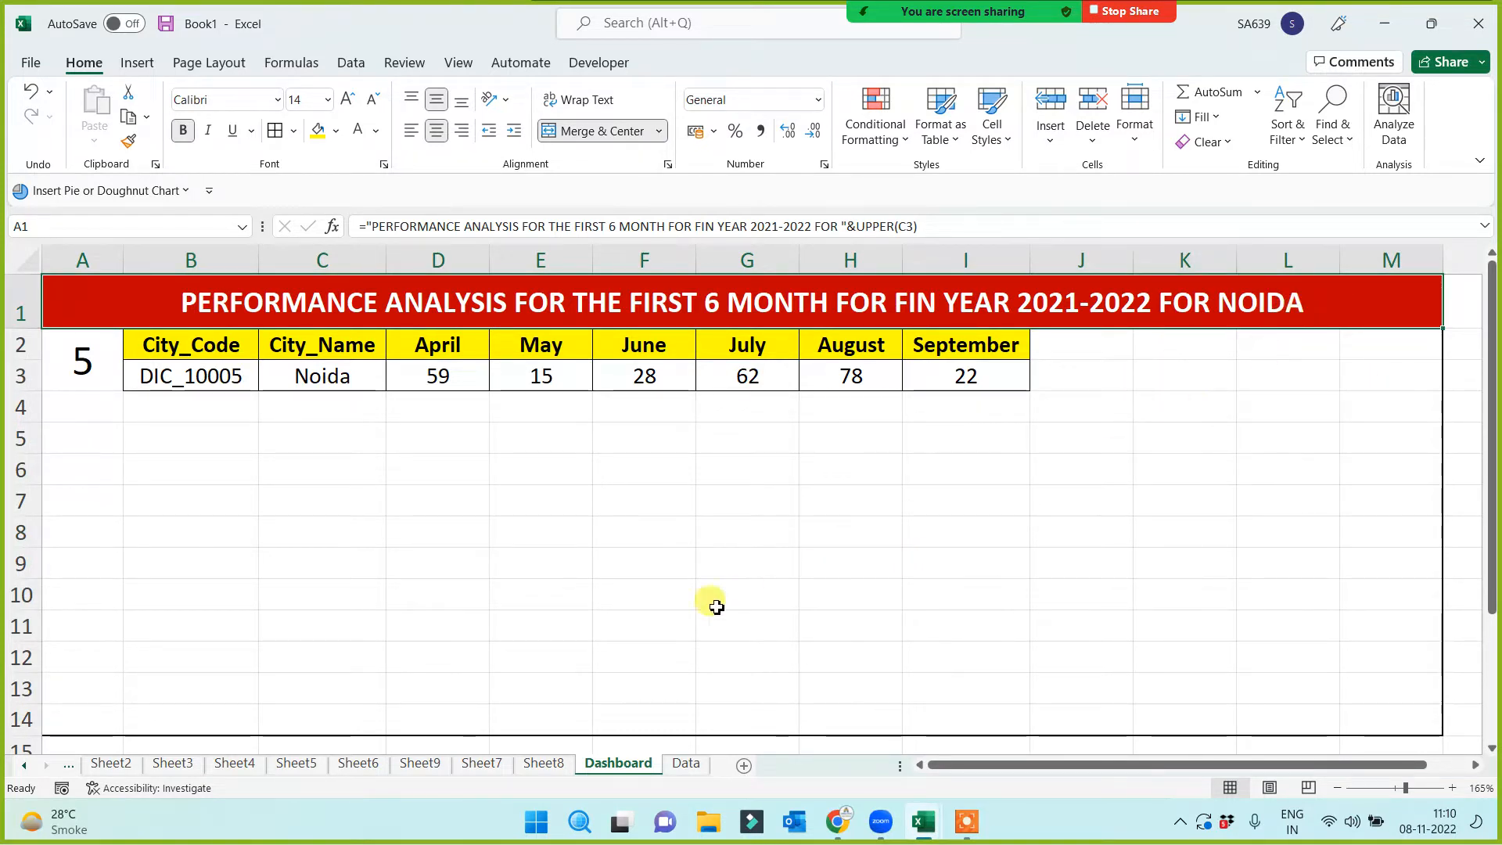
pyautogui.click(530, 578)
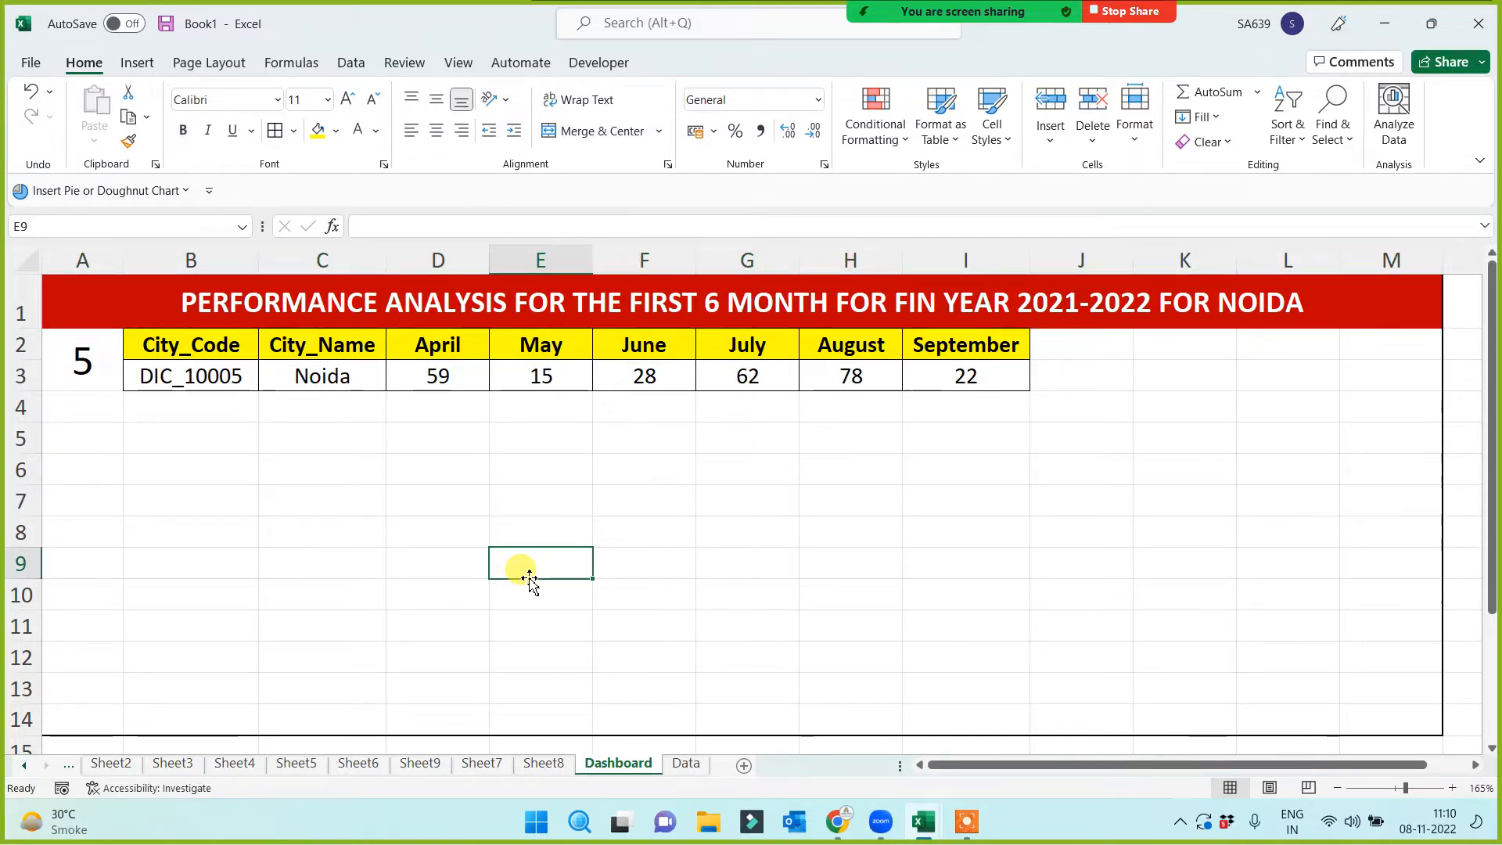
pyautogui.click(308, 535)
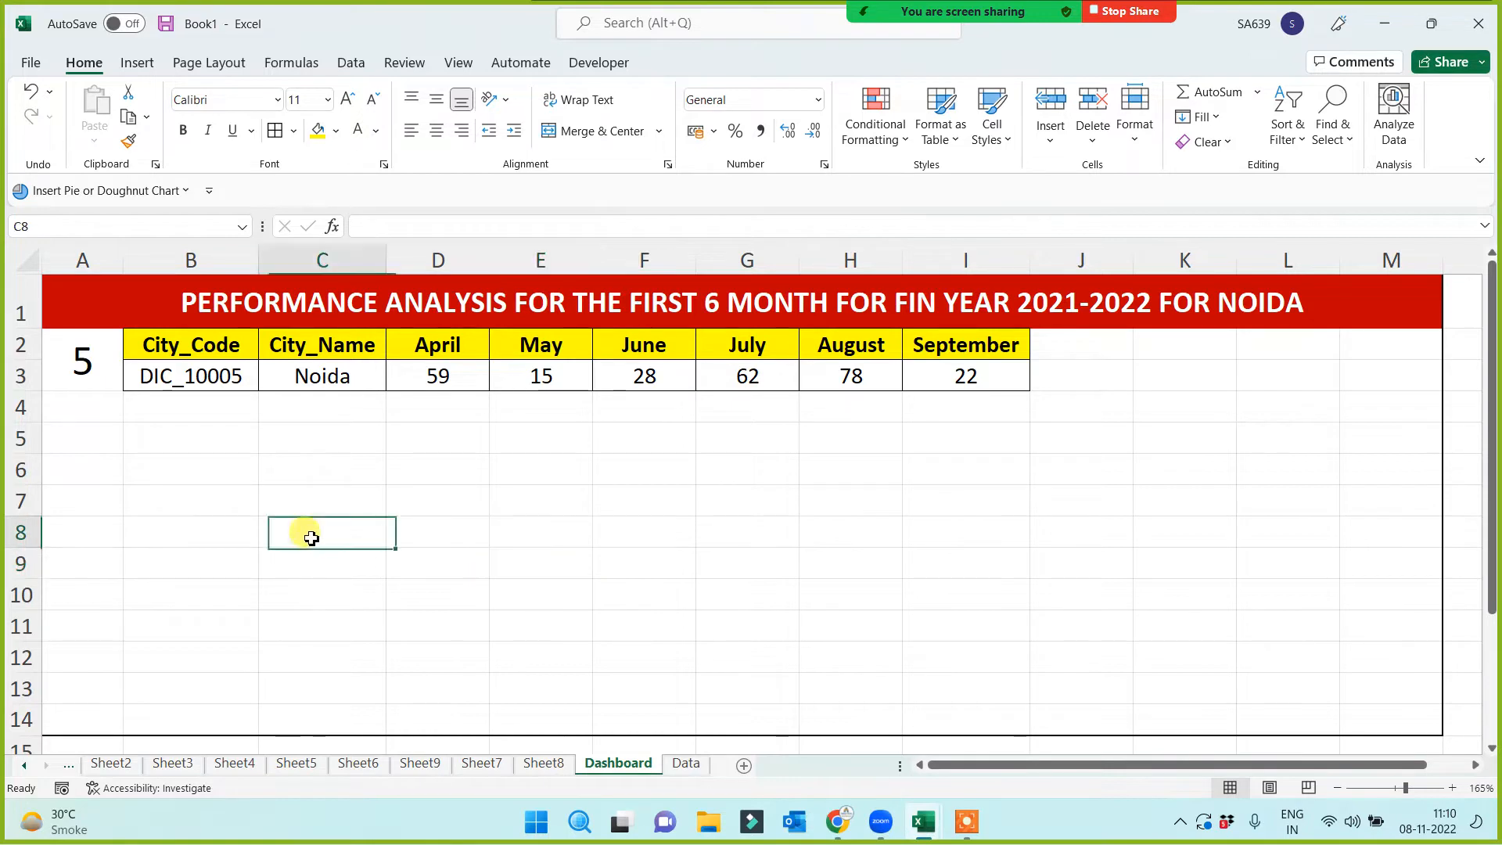
pyautogui.moveTo(374, 377); pyautogui.dragTo(943, 377)
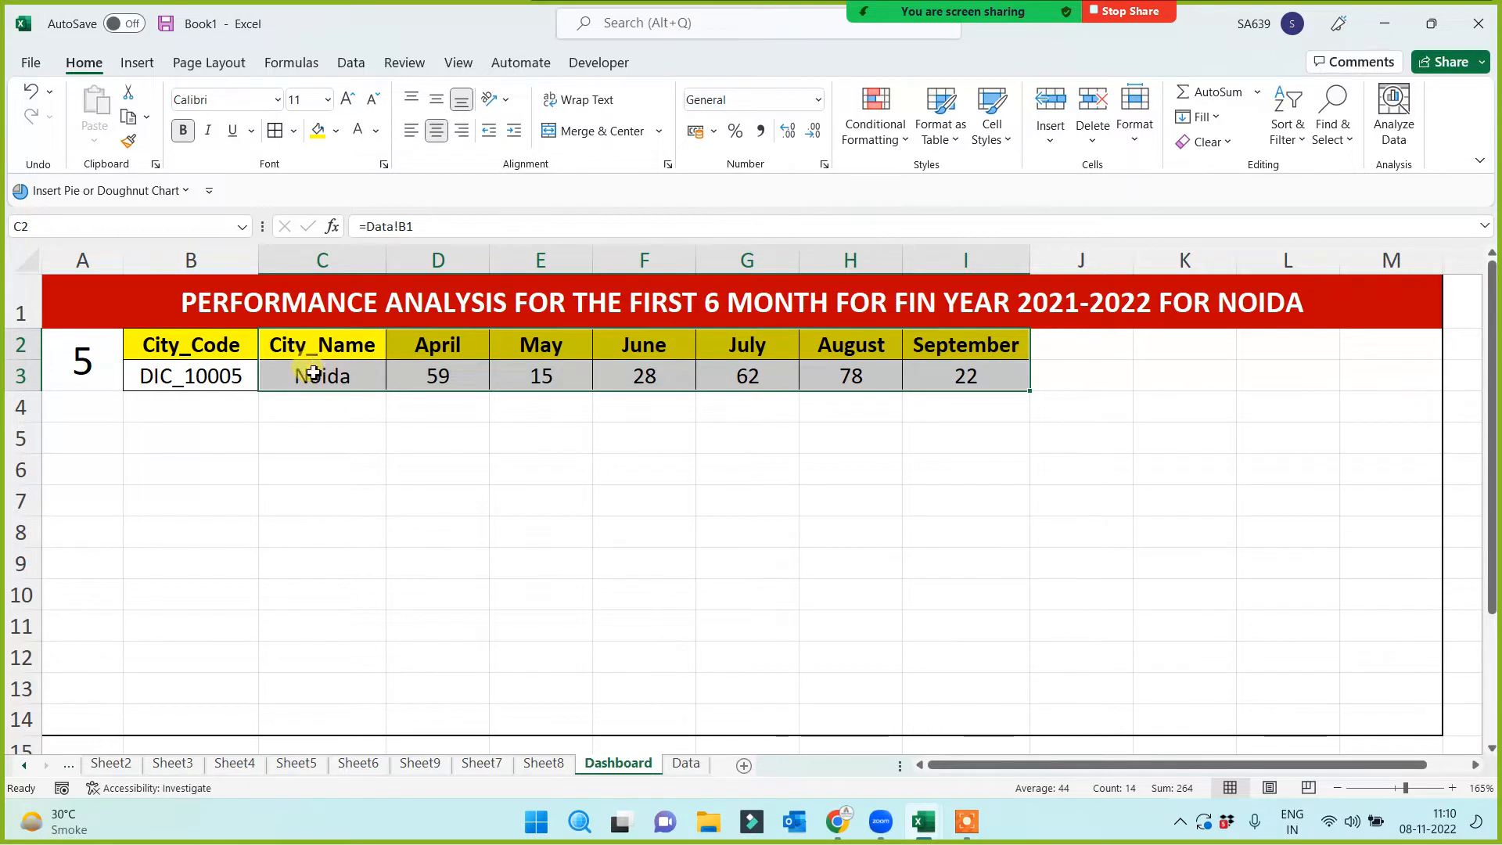
# Insert a 2-D Clustered Column chart from C2:I3, shrink it and place it under the table
pyautogui.click(139, 64)
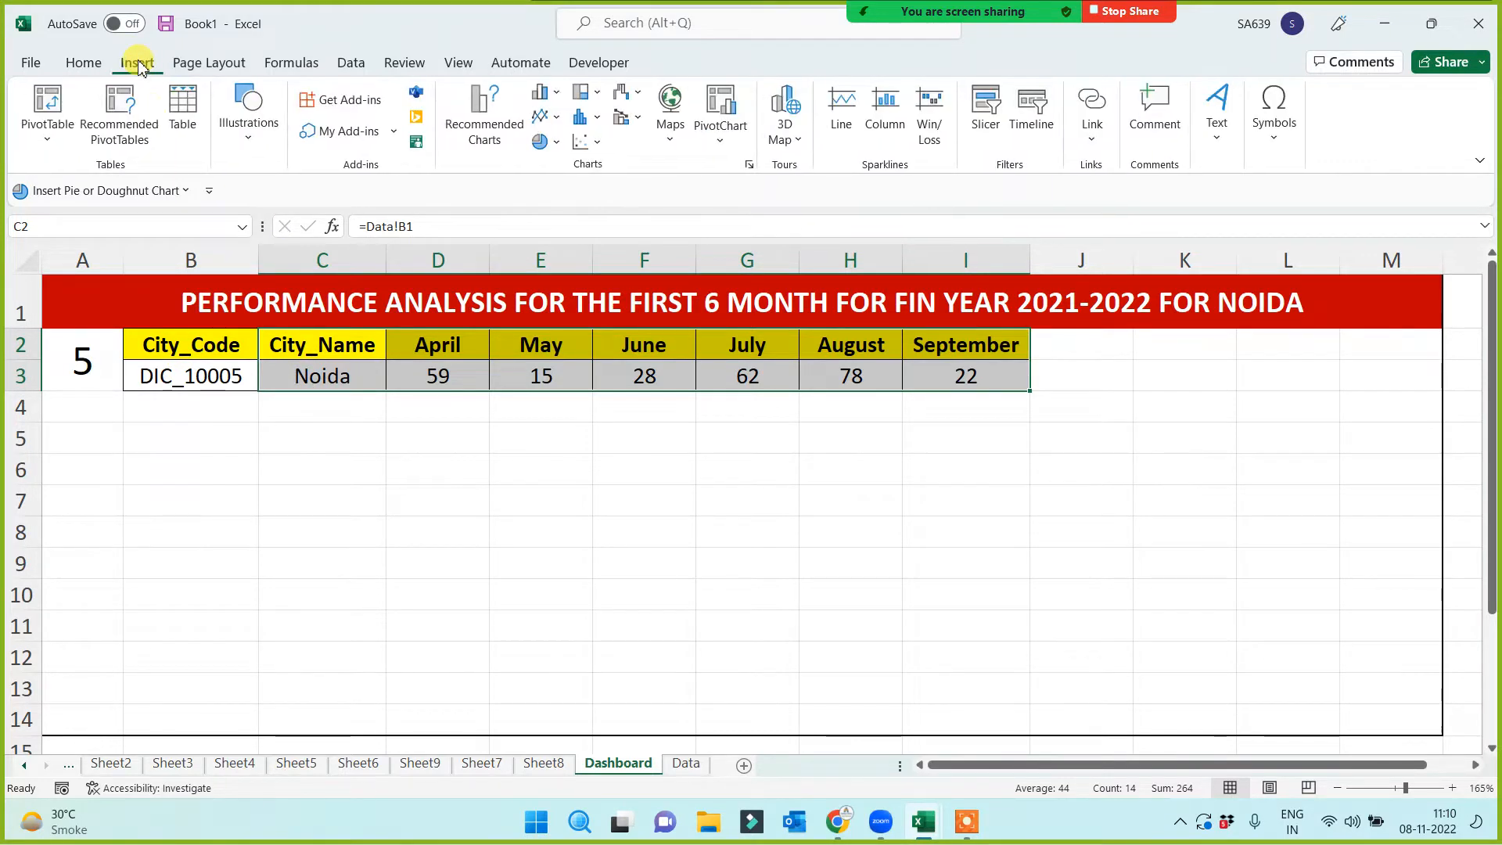
pyautogui.click(540, 92)
pyautogui.click(552, 167)
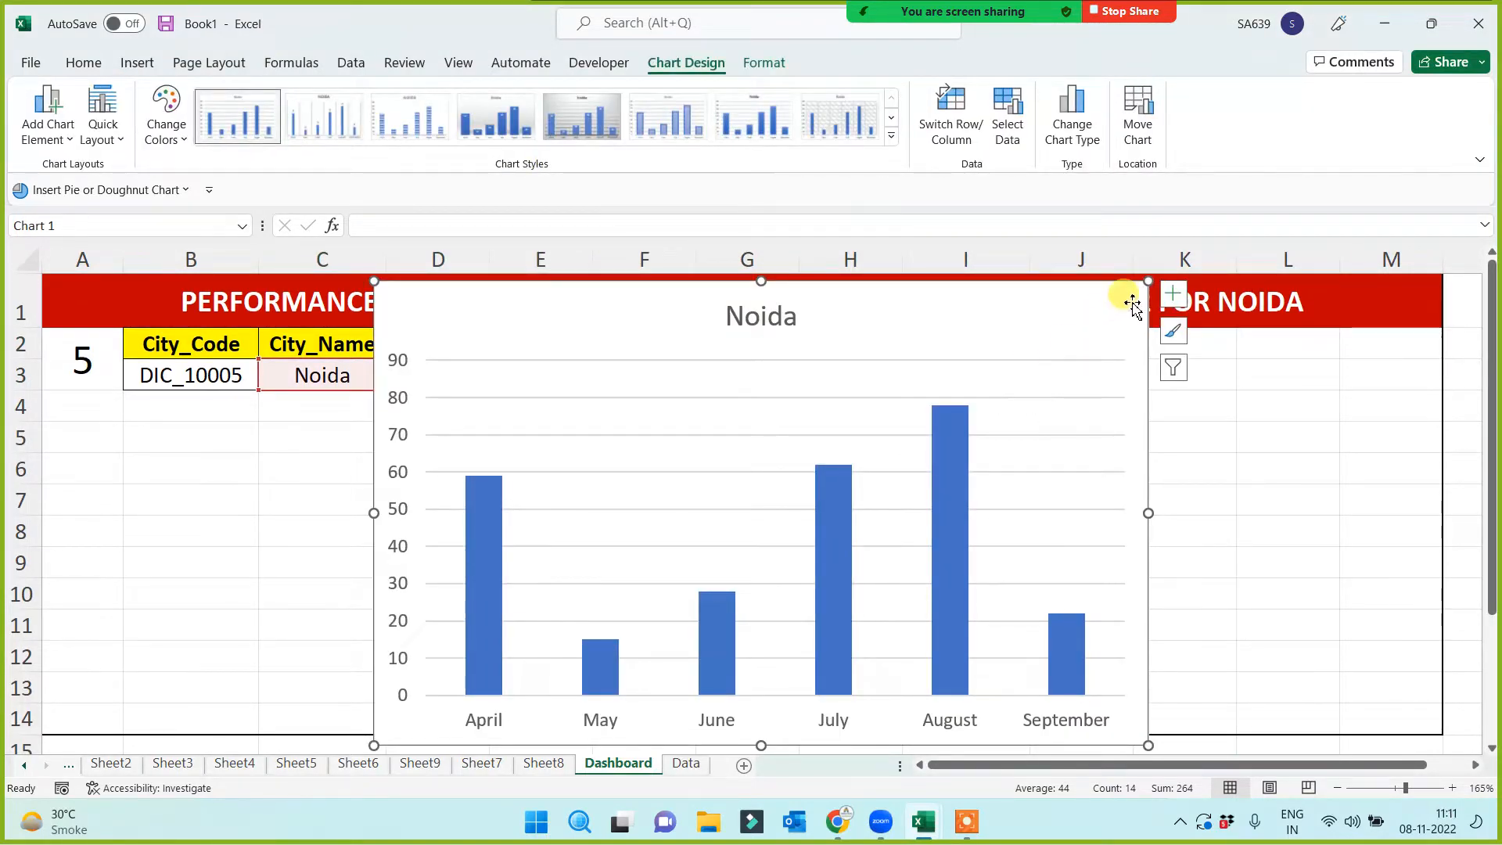
pyautogui.moveTo(1140, 289); pyautogui.dragTo(766, 463)
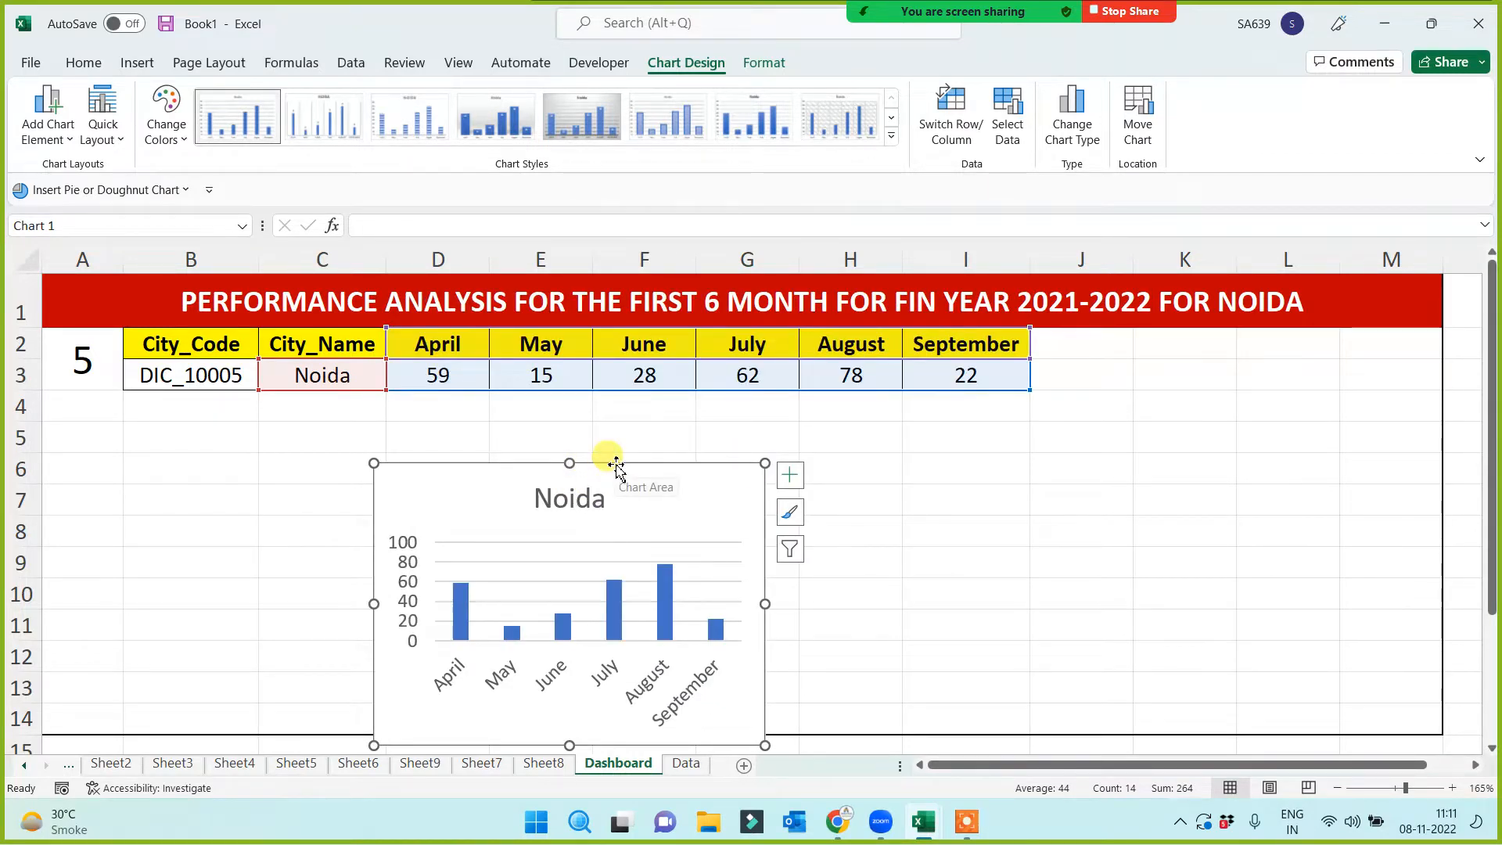
pyautogui.moveTo(616, 465); pyautogui.dragTo(368, 399)
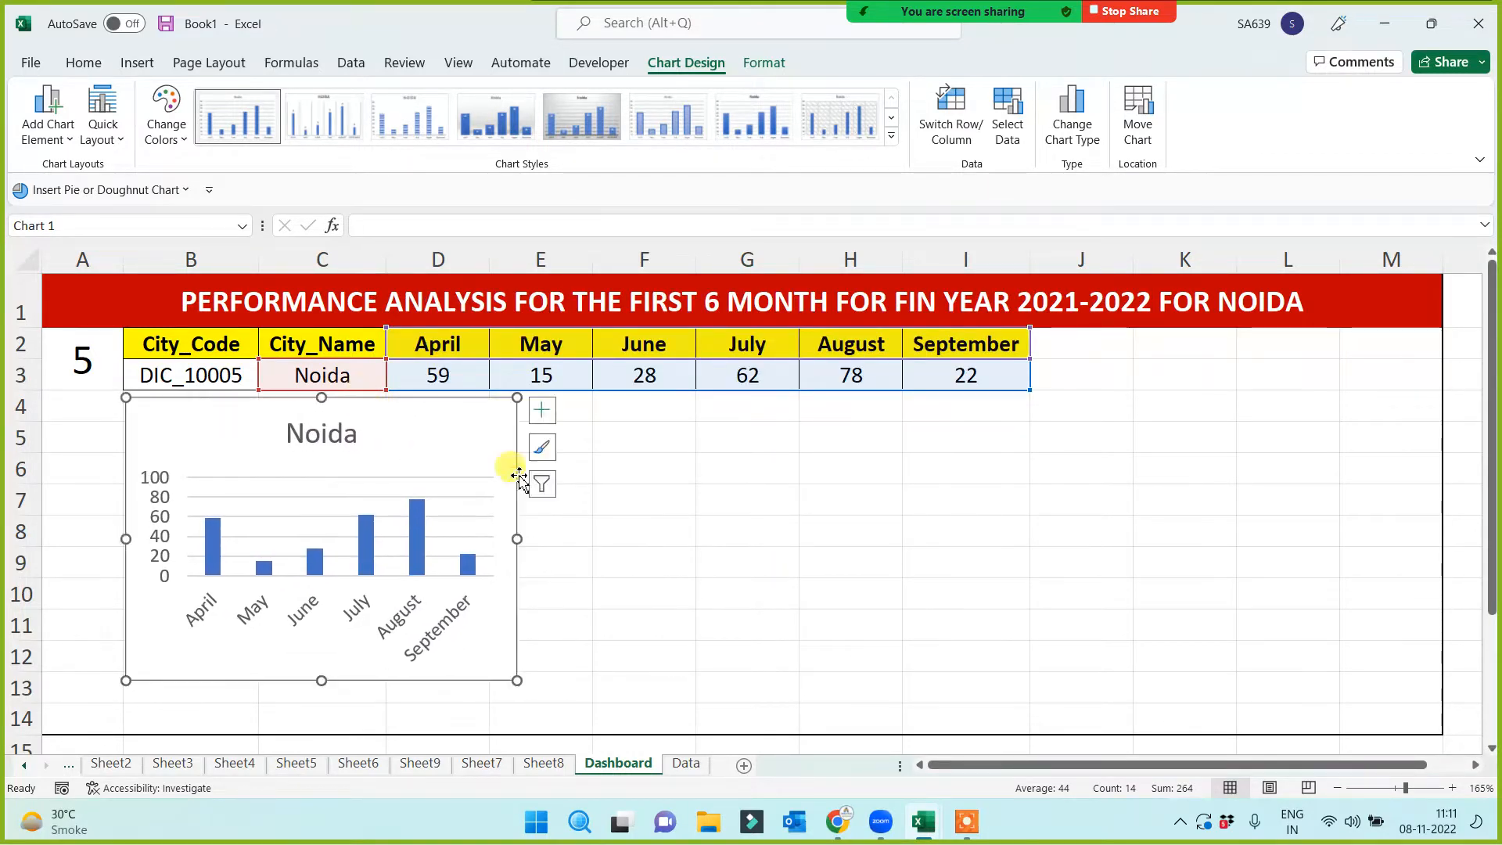
pyautogui.click(728, 504)
pyautogui.moveTo(316, 342); pyautogui.dragTo(932, 374)
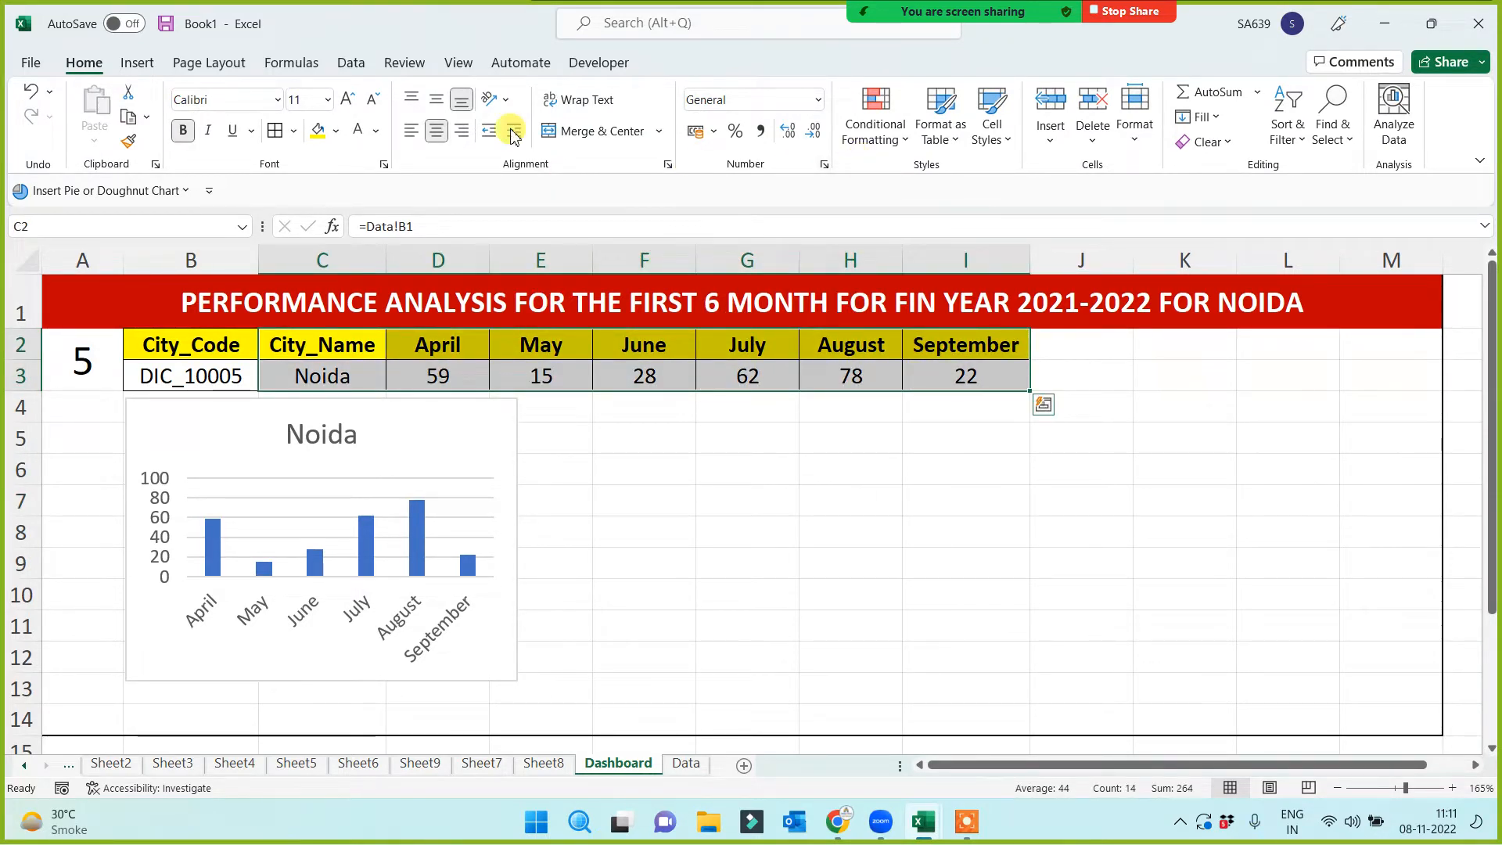
# Insert a 2-D Line chart of C2:I3 with the blue style, sized beside the column chart
pyautogui.click(135, 62)
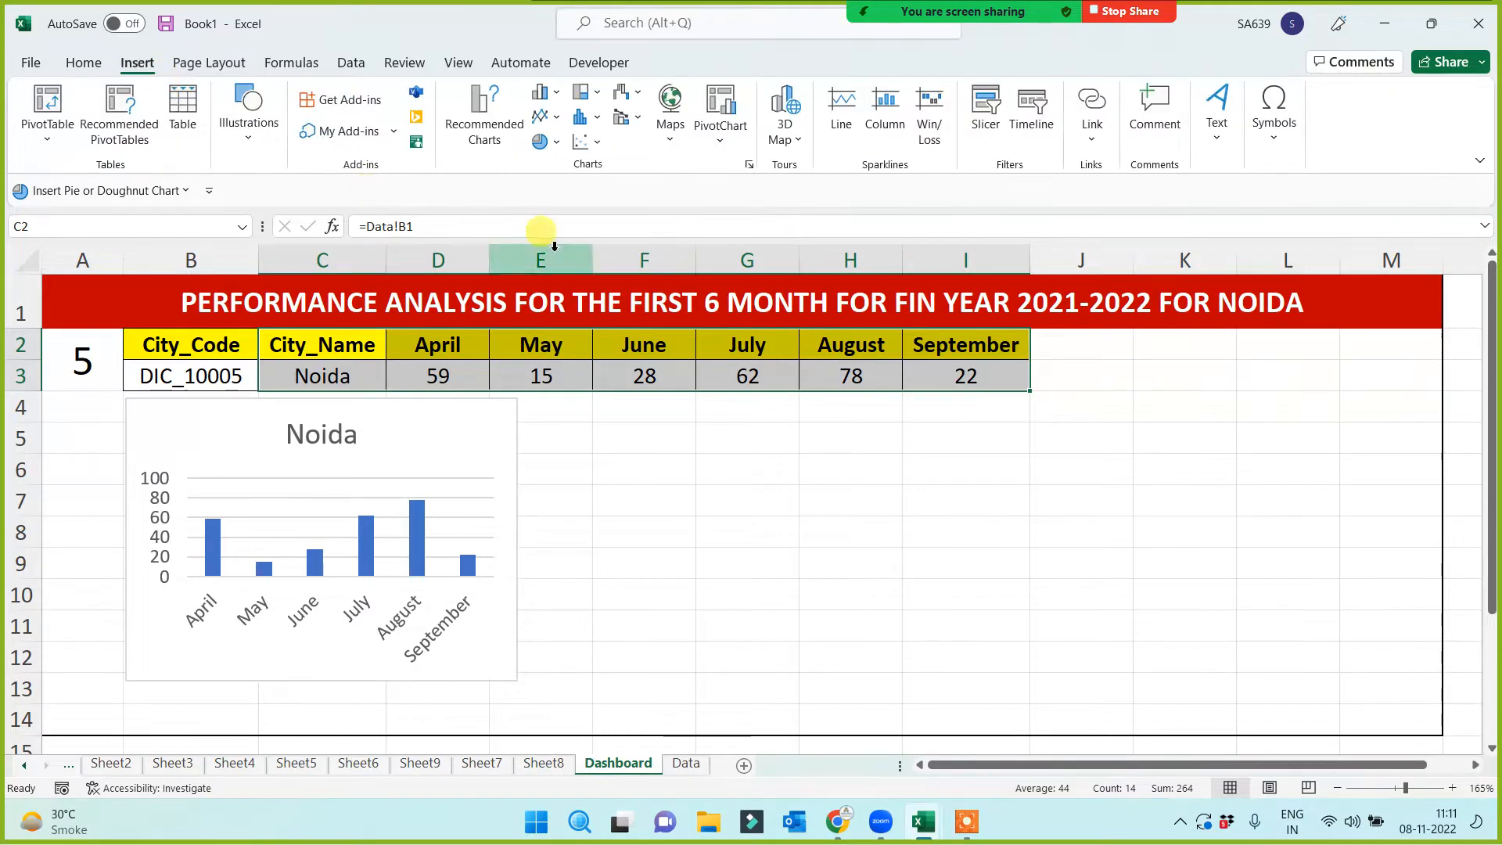
pyautogui.click(545, 119)
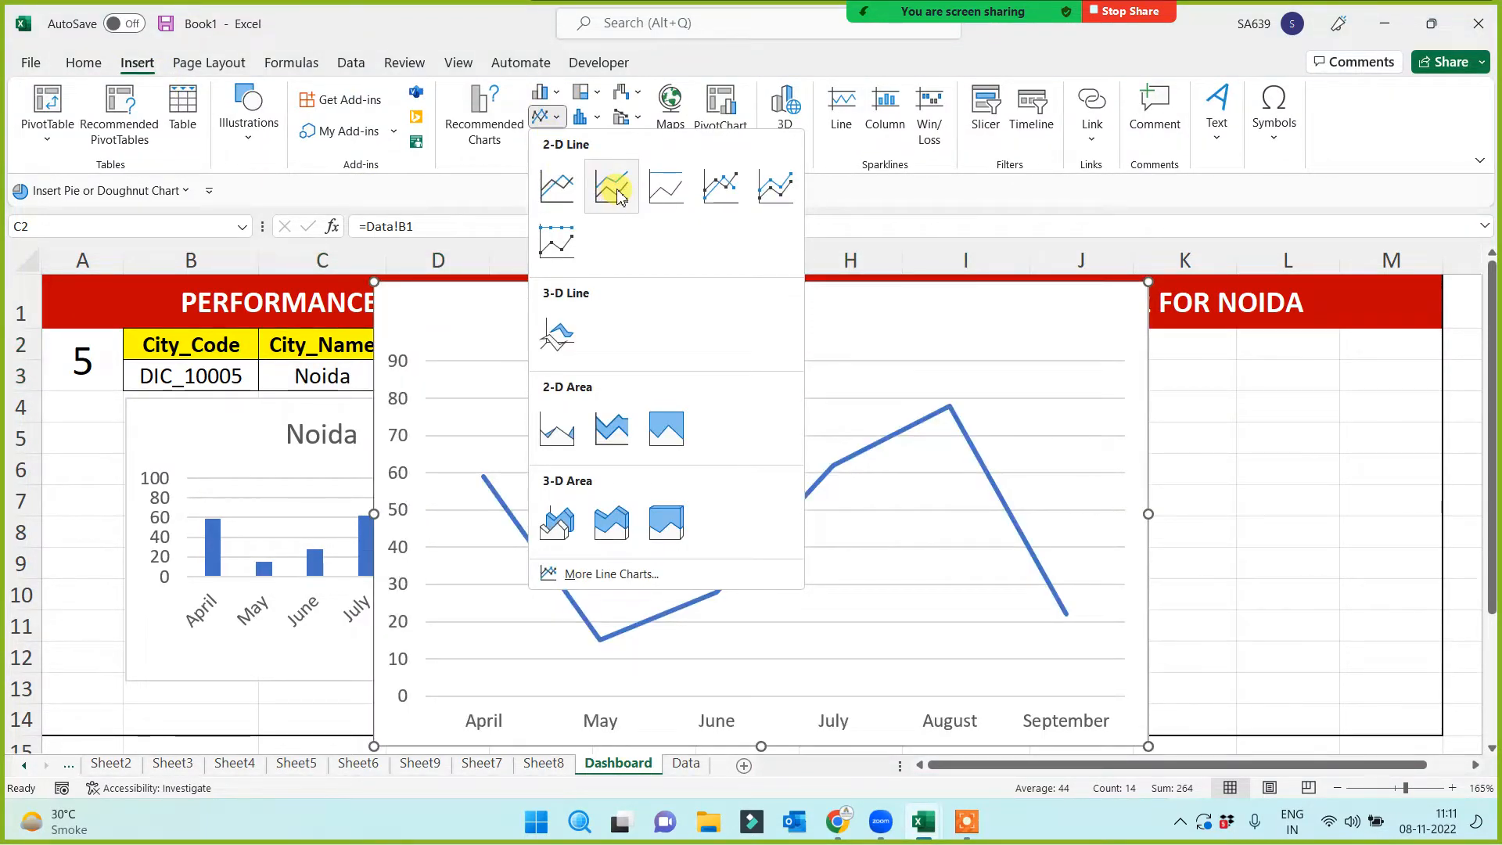
pyautogui.click(557, 187)
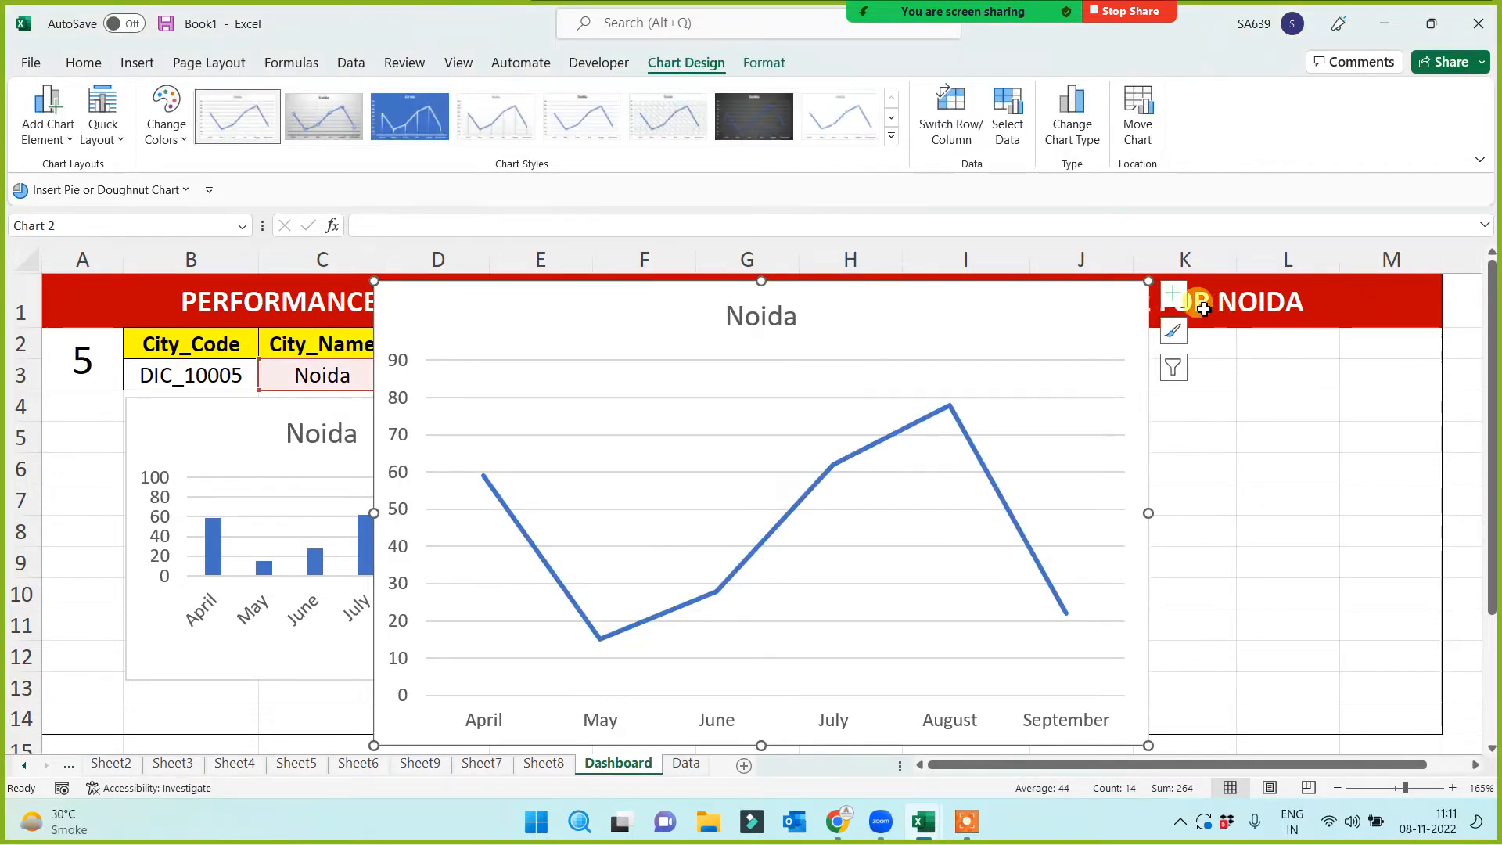
pyautogui.click(410, 117)
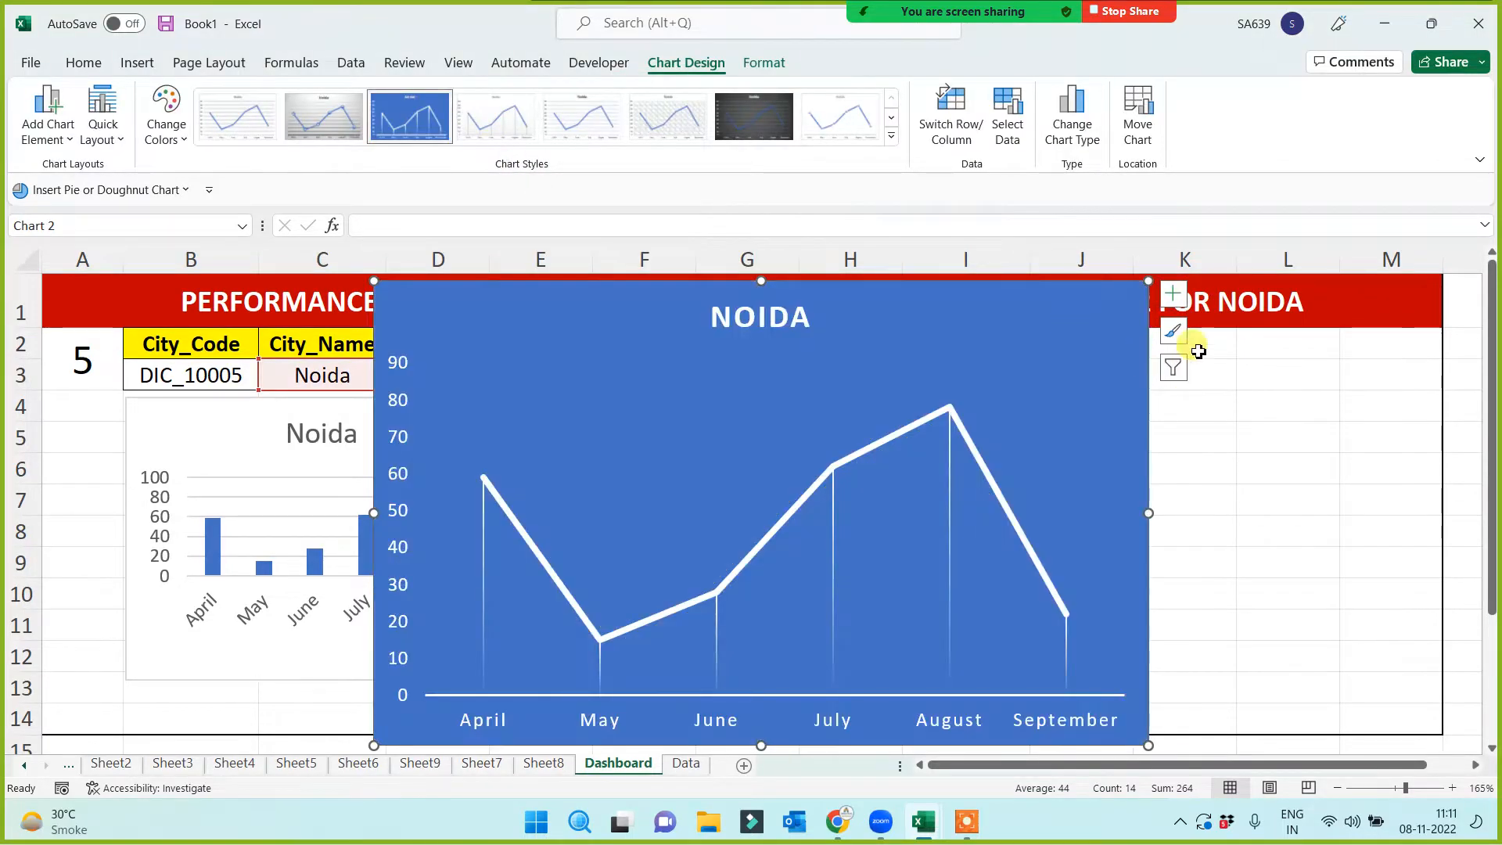
pyautogui.moveTo(1149, 280); pyautogui.dragTo(761, 460)
pyautogui.moveTo(663, 462); pyautogui.dragTo(822, 407)
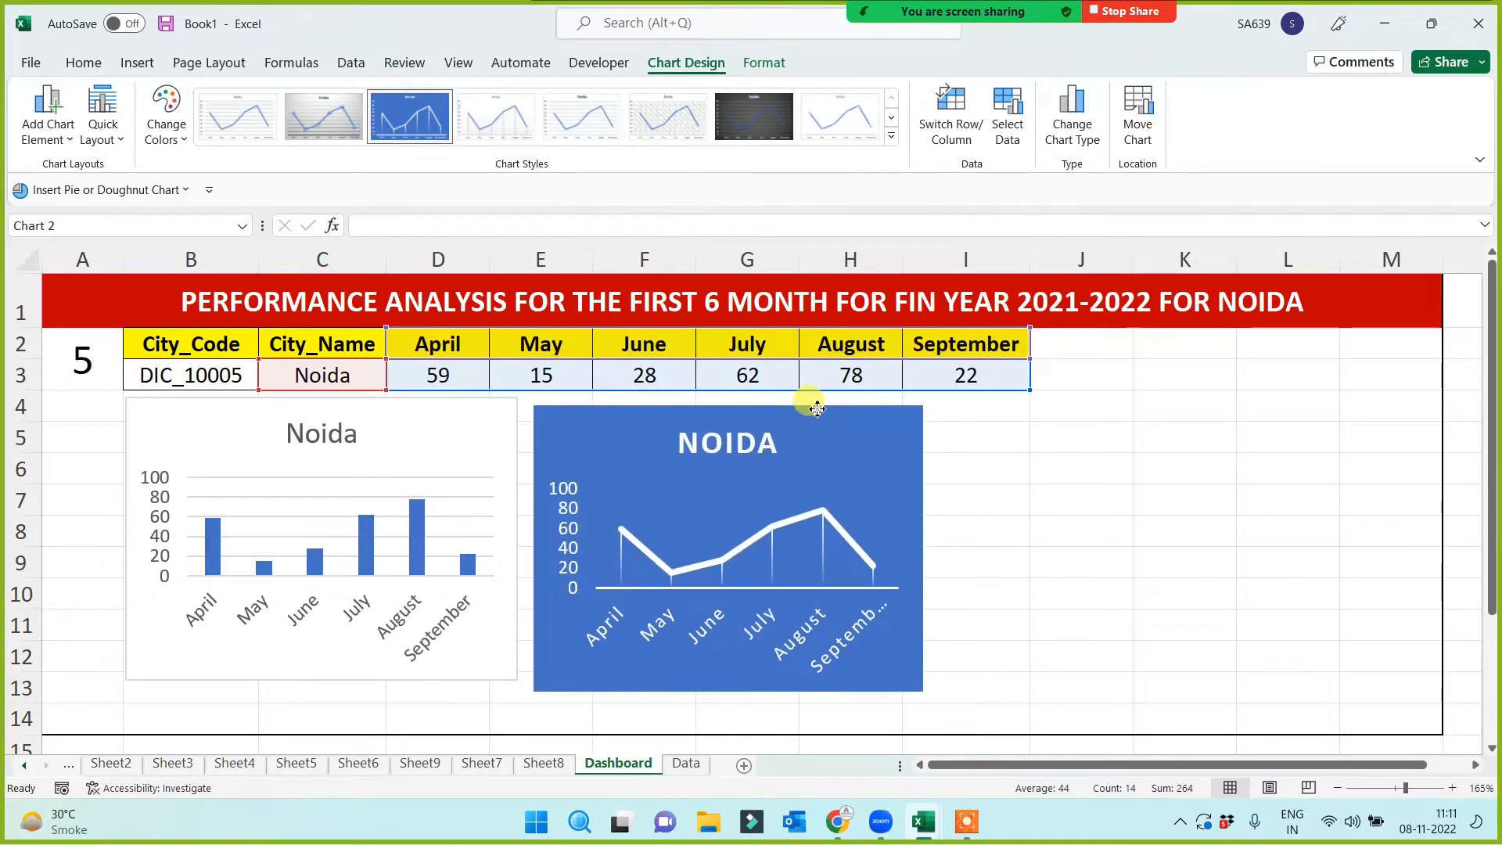
pyautogui.click(1081, 499)
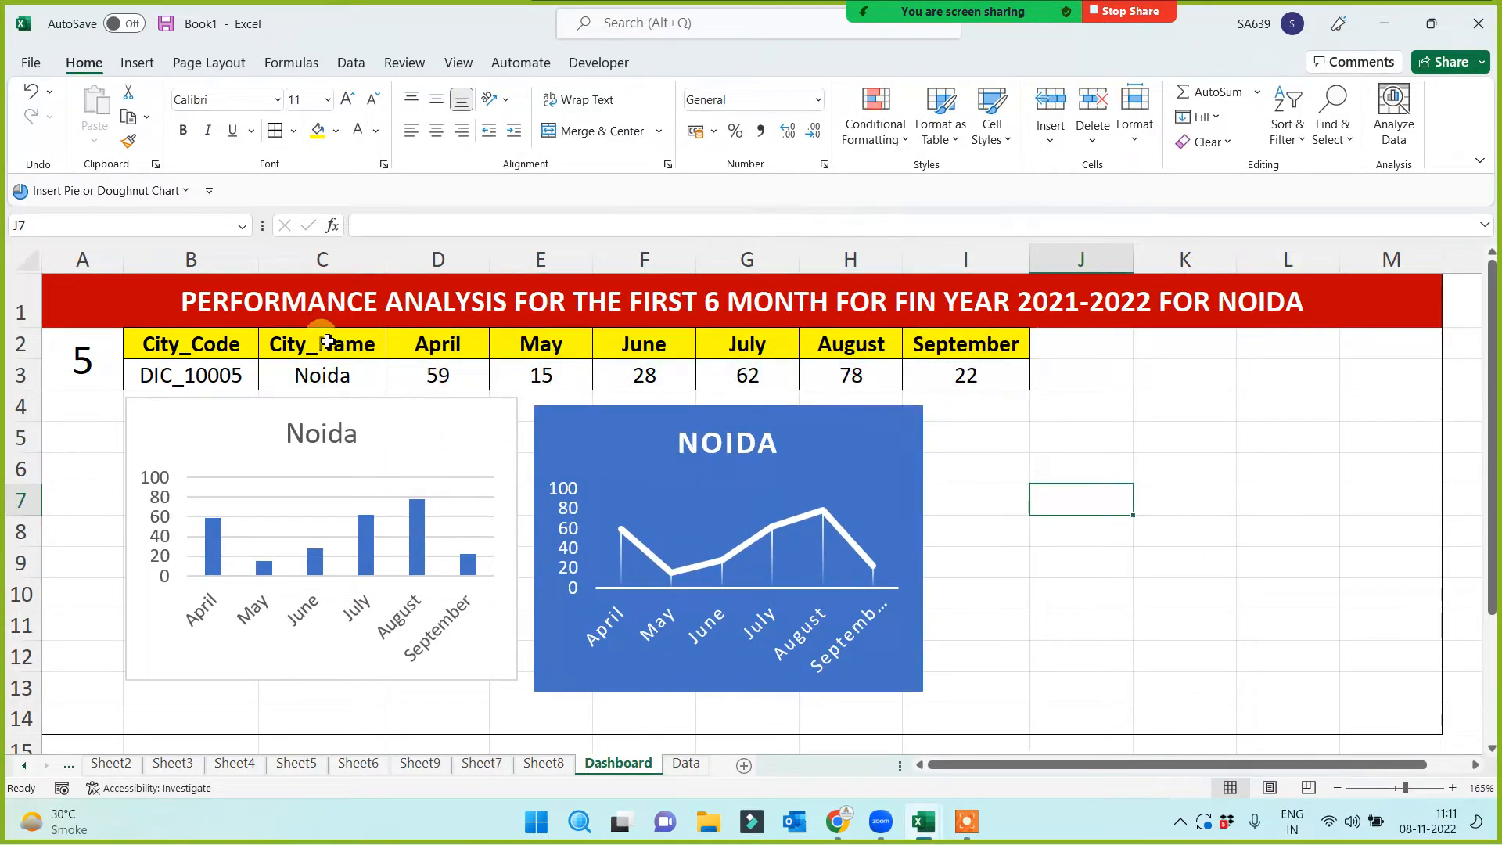
pyautogui.moveTo(327, 341); pyautogui.dragTo(950, 377)
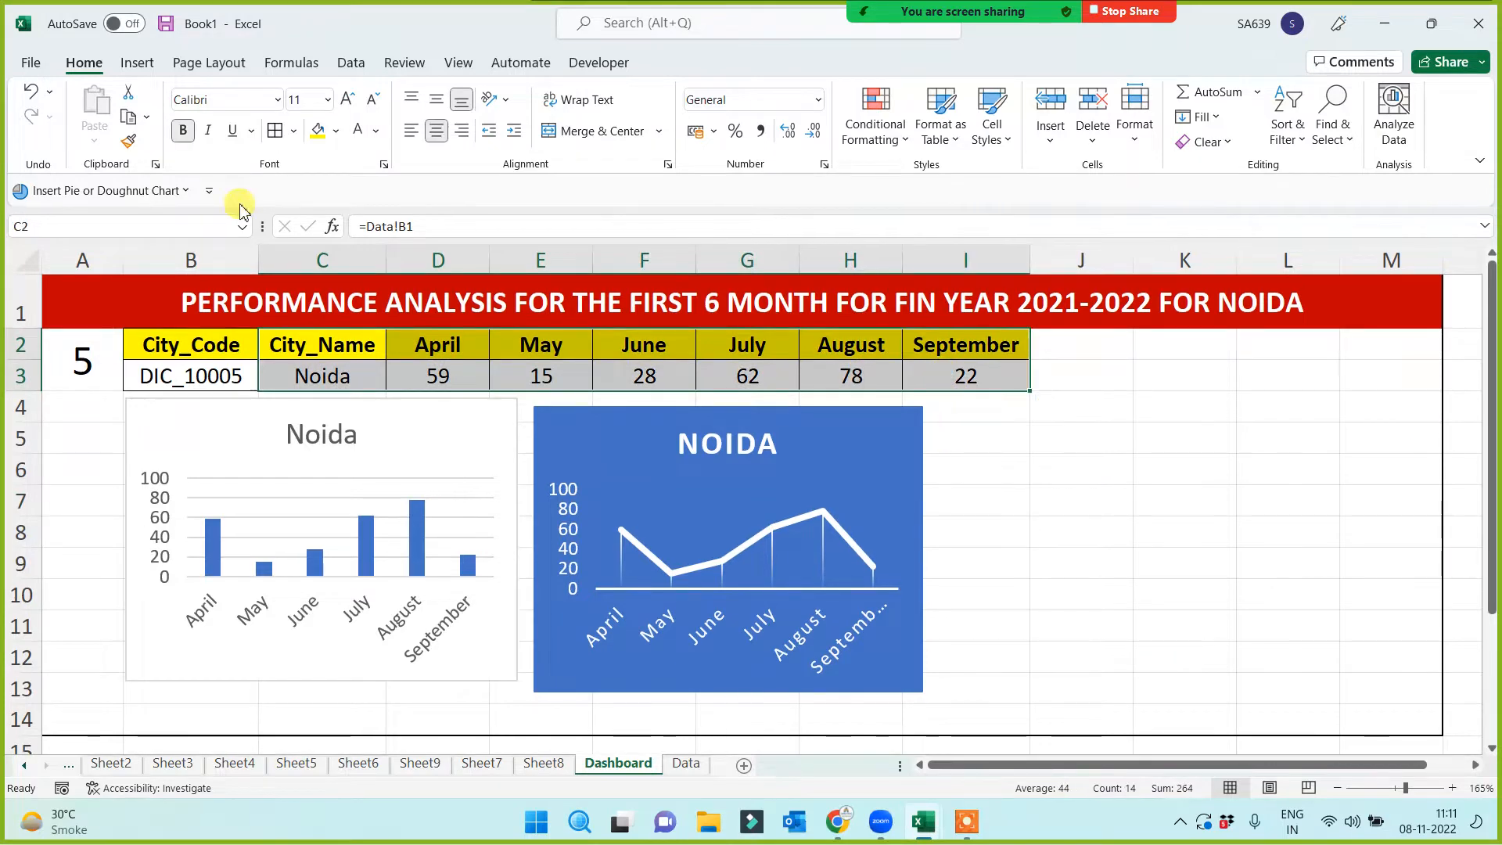
# Insert a 3-D Pie chart of C2:I3, shrink it and move it right of the line chart
pyautogui.click(134, 63)
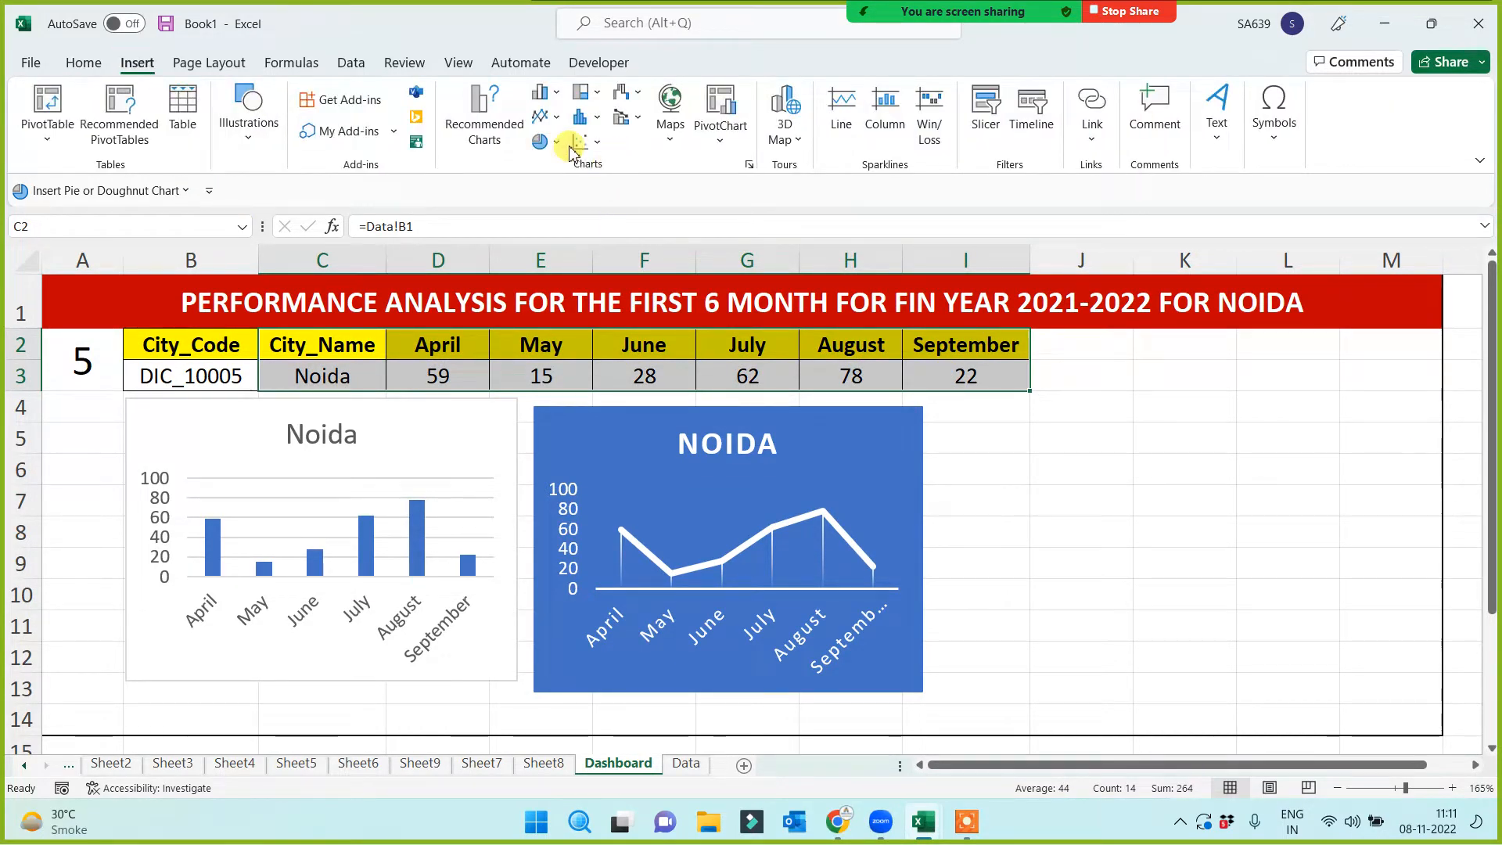
pyautogui.click(539, 142)
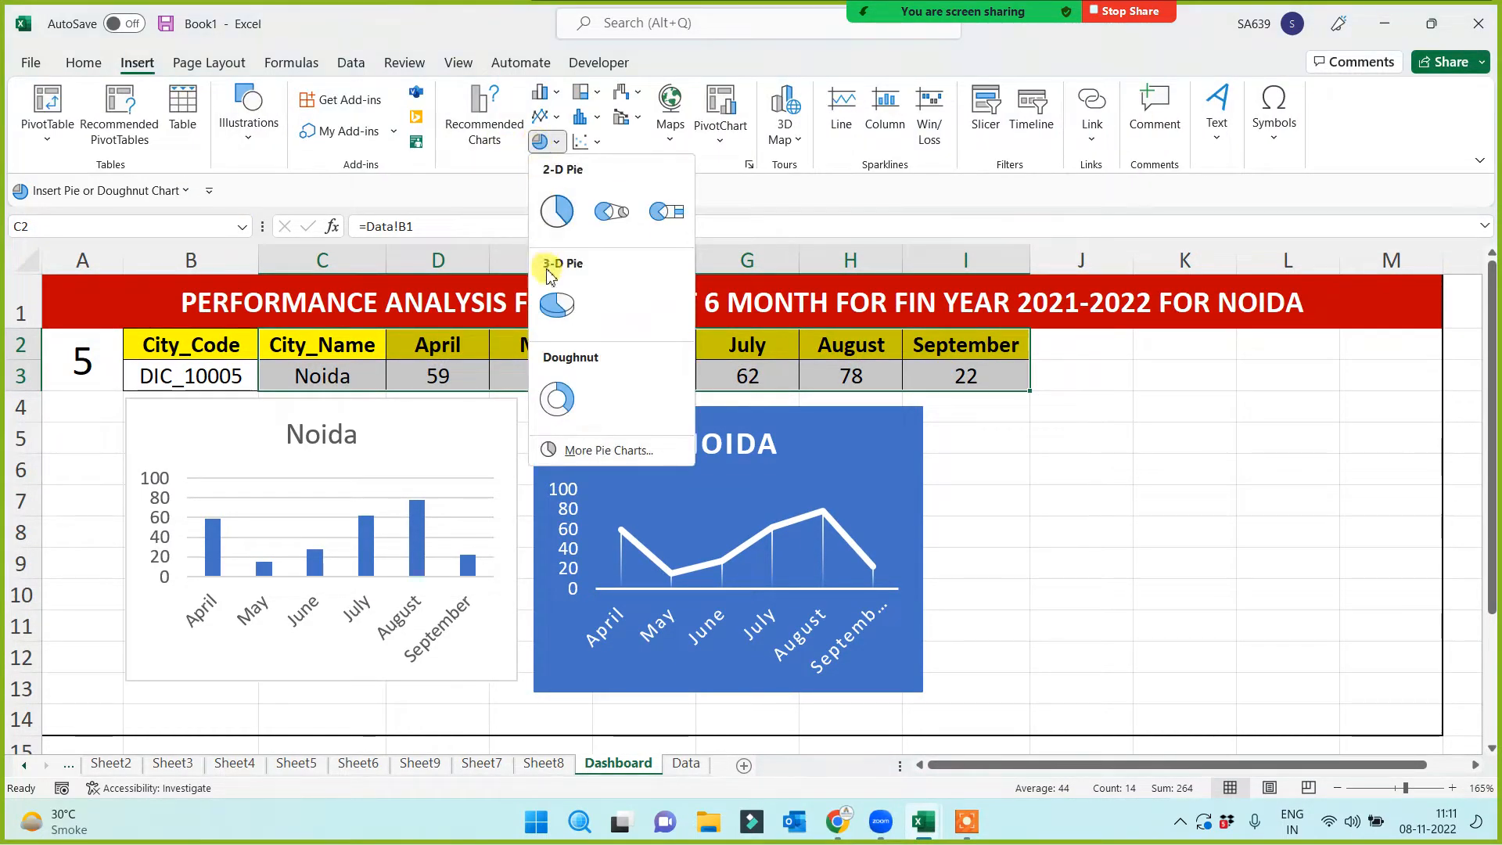
pyautogui.click(557, 304)
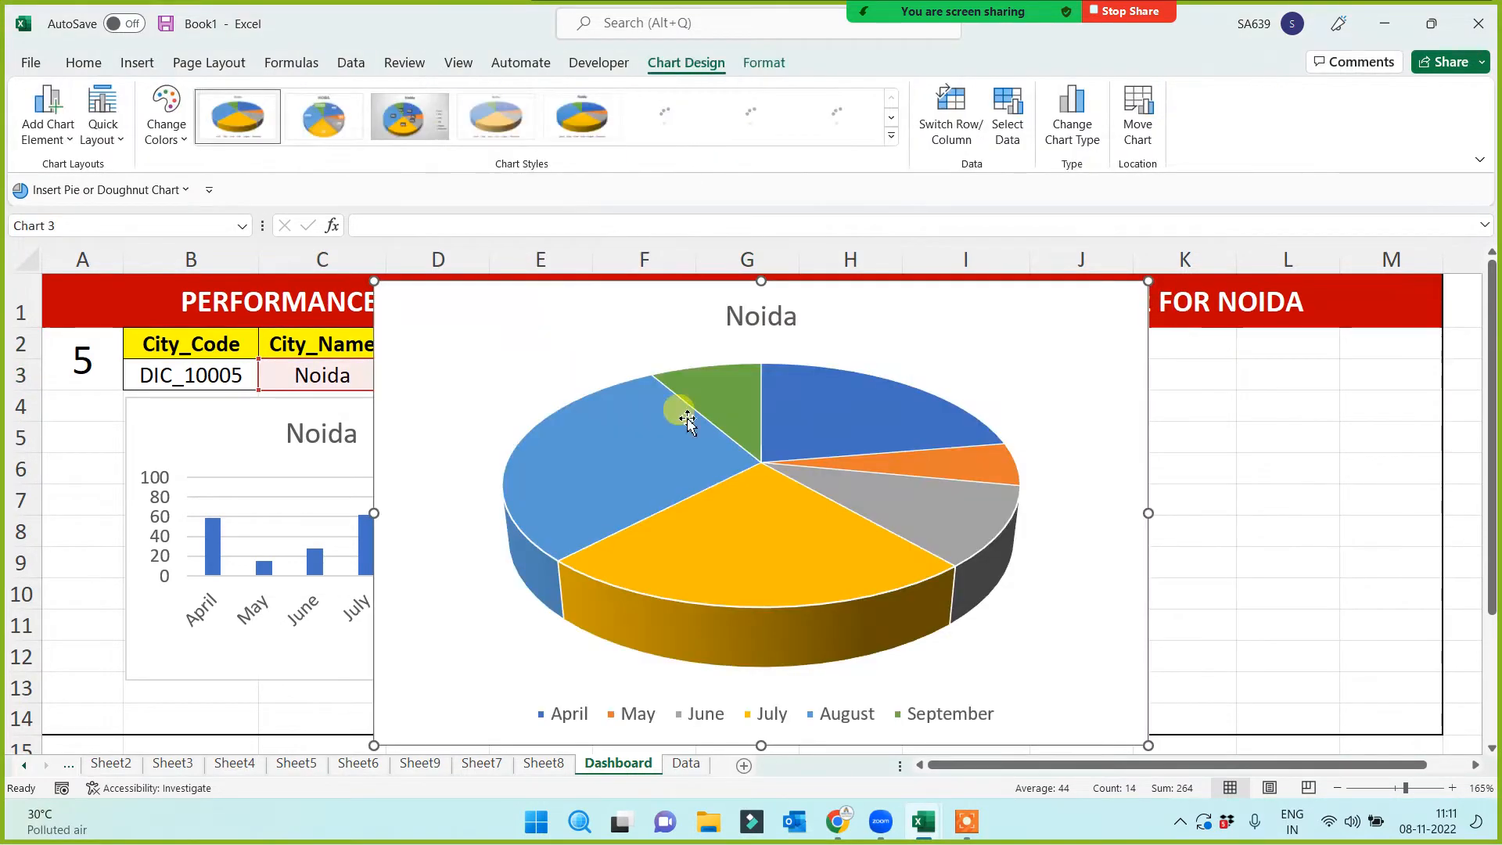
pyautogui.moveTo(1144, 290); pyautogui.dragTo(786, 498)
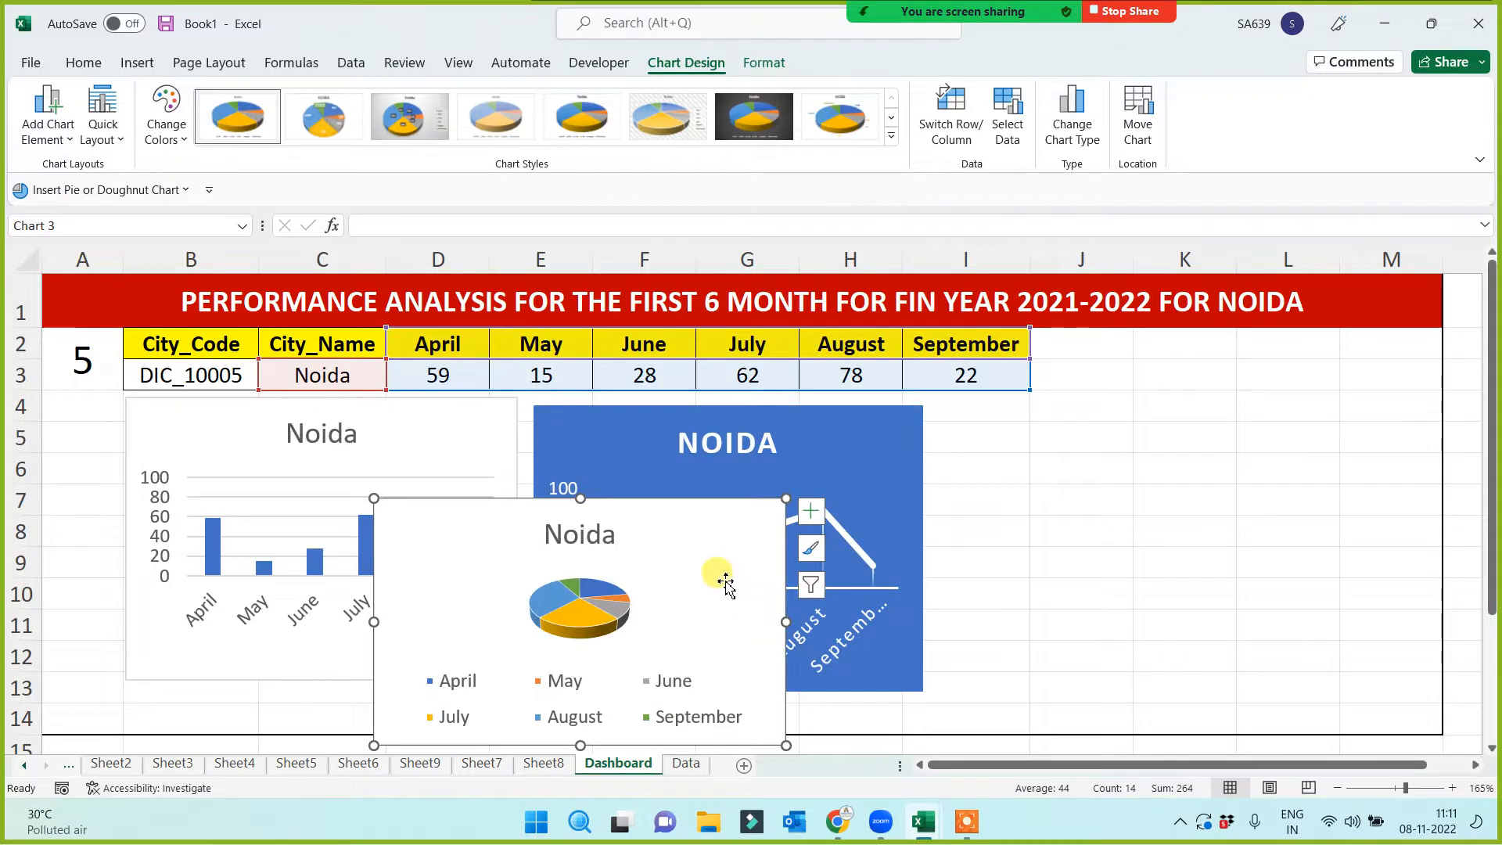
pyautogui.moveTo(679, 497); pyautogui.dragTo(1255, 416)
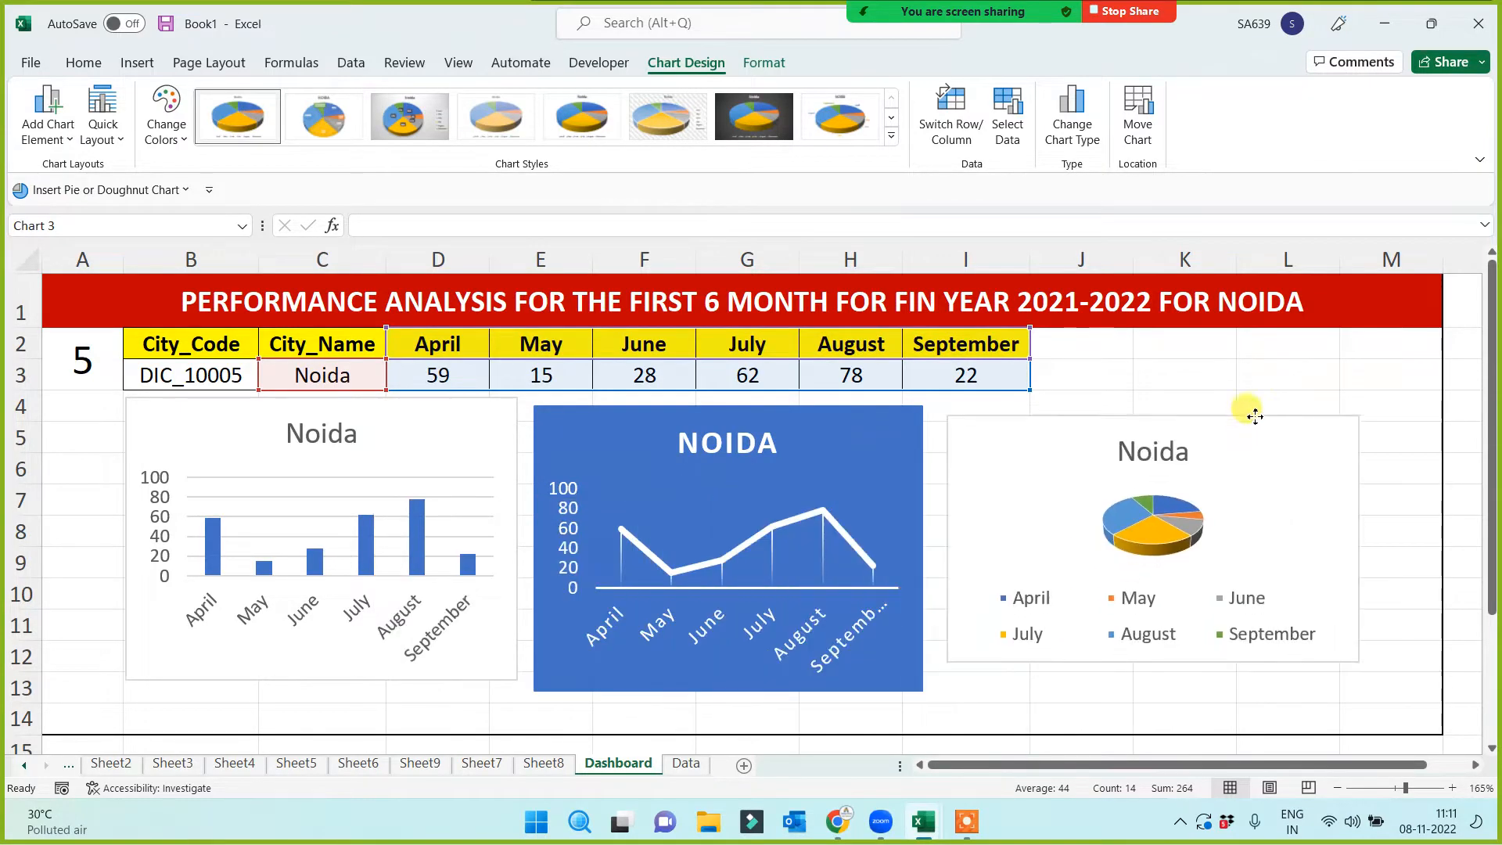
pyautogui.click(1006, 707)
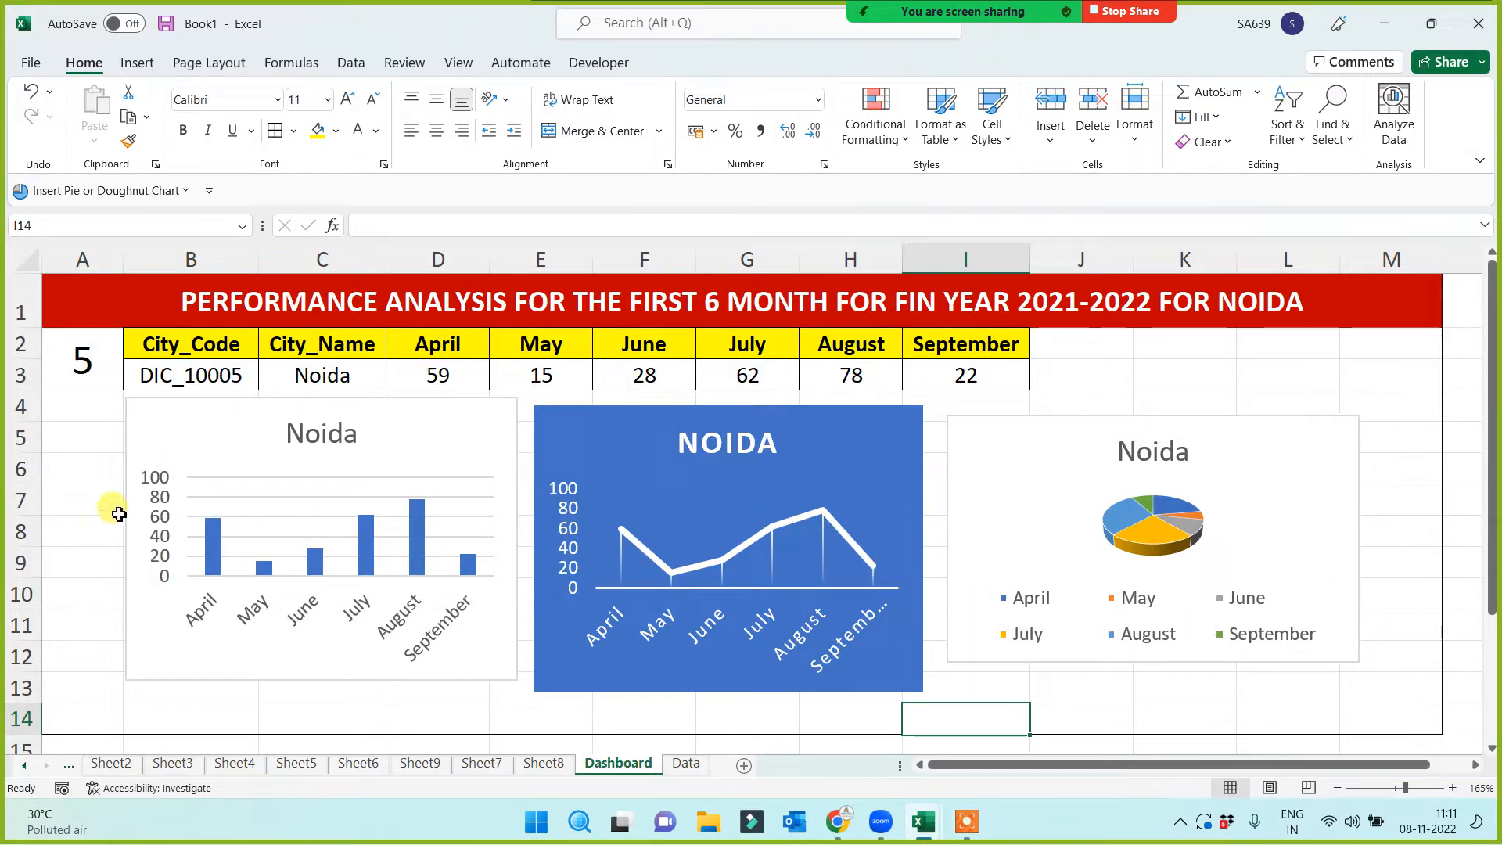
# Line up the column, line and pie charts side by side, each stretched down to row 14
pyautogui.moveTo(131, 507); pyautogui.dragTo(129, 496)
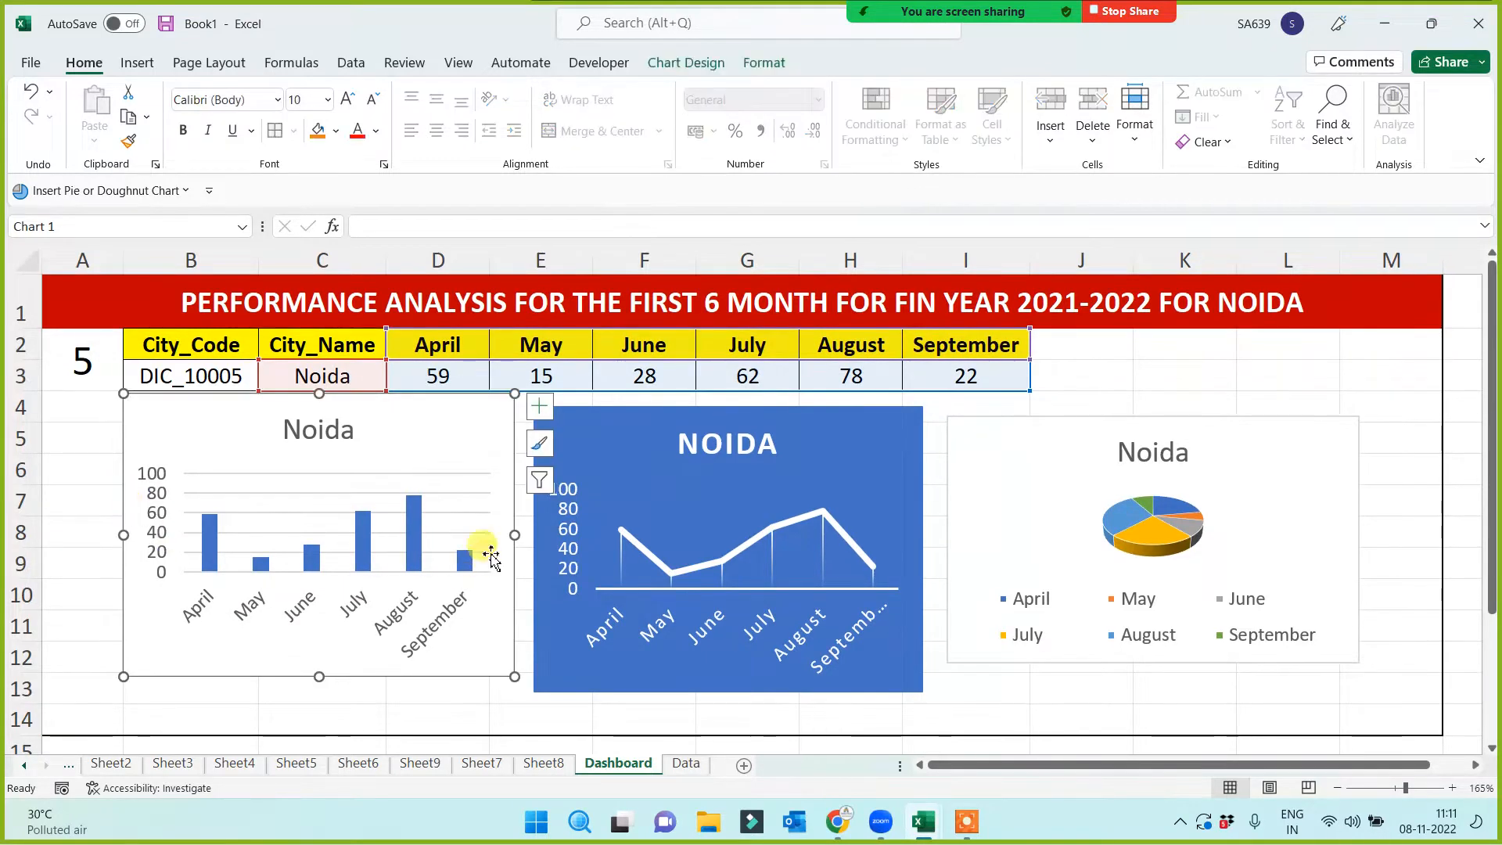
pyautogui.moveTo(514, 535); pyautogui.dragTo(490, 535)
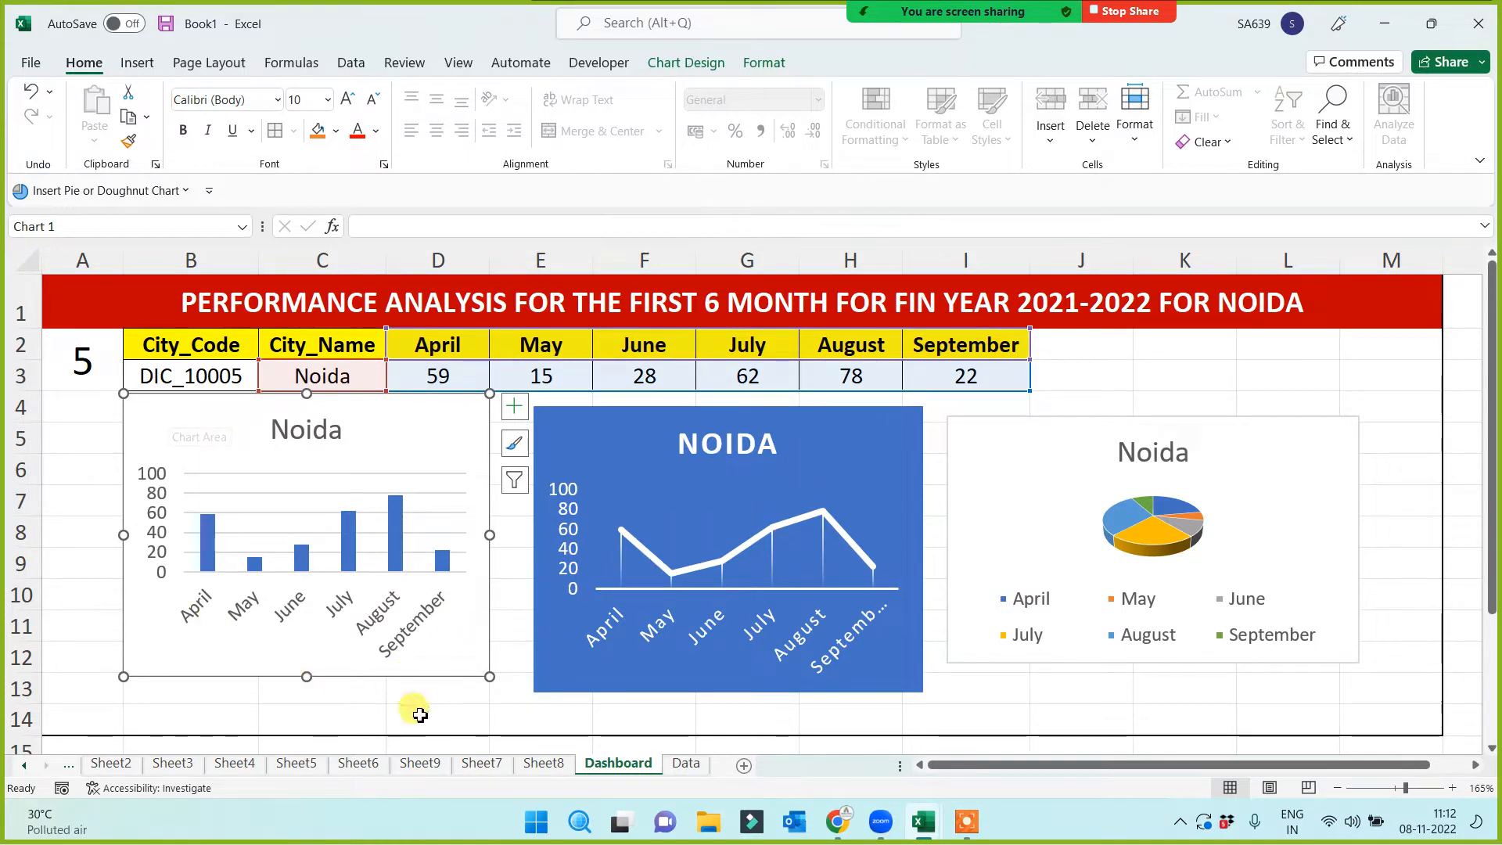
pyautogui.moveTo(307, 677); pyautogui.dragTo(306, 734)
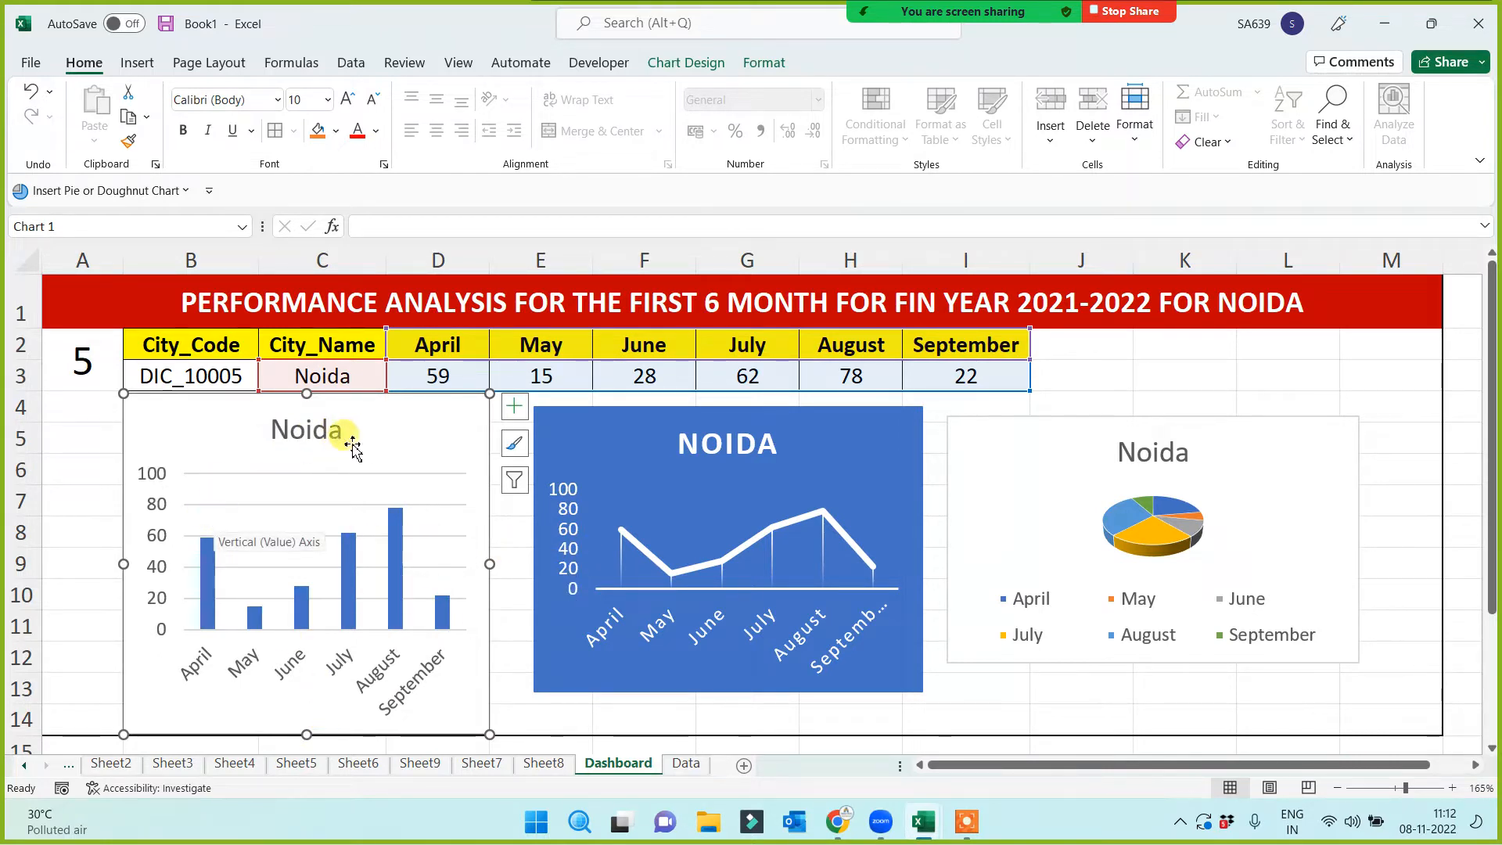
pyautogui.moveTo(536, 531); pyautogui.dragTo(498, 519)
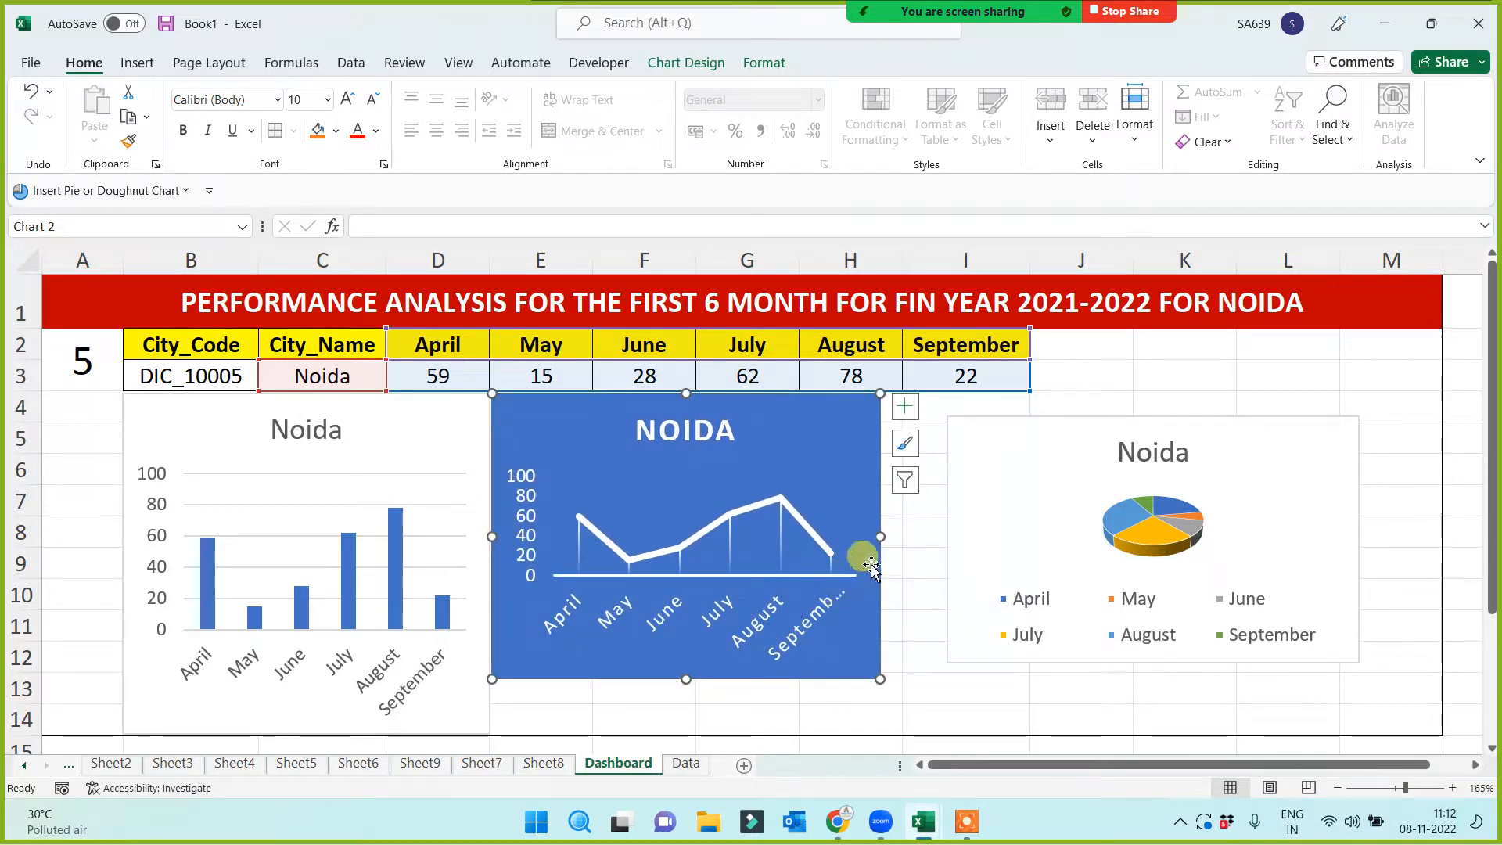
pyautogui.moveTo(881, 537)
pyautogui.mouseDown()
pyautogui.moveTo(868, 524)
pyautogui.moveTo(874, 536)
pyautogui.mouseUp()
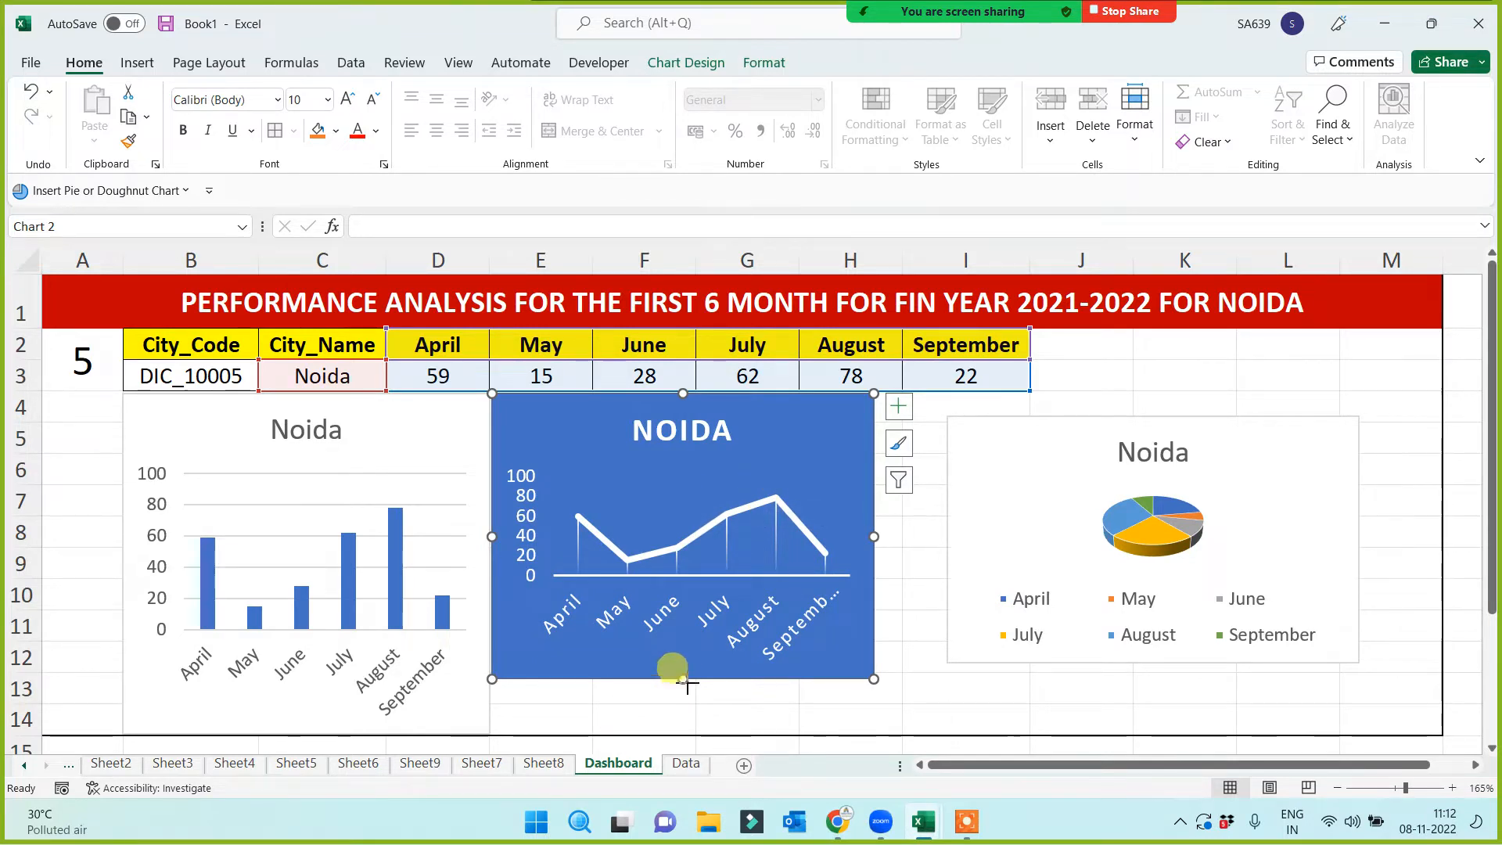
pyautogui.moveTo(685, 680); pyautogui.dragTo(682, 734)
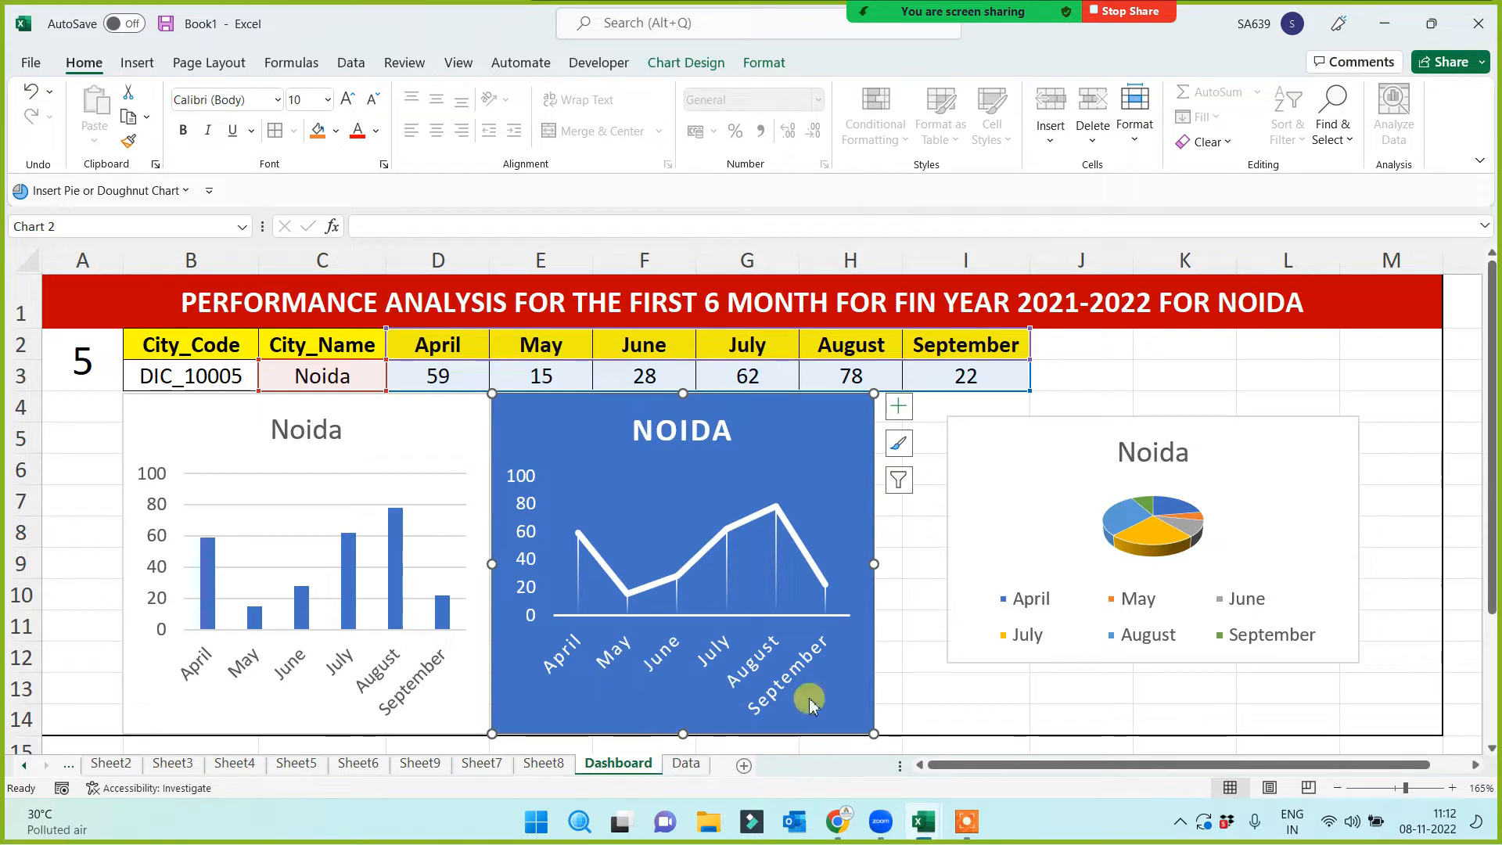
pyautogui.moveTo(1057, 425); pyautogui.dragTo(987, 394)
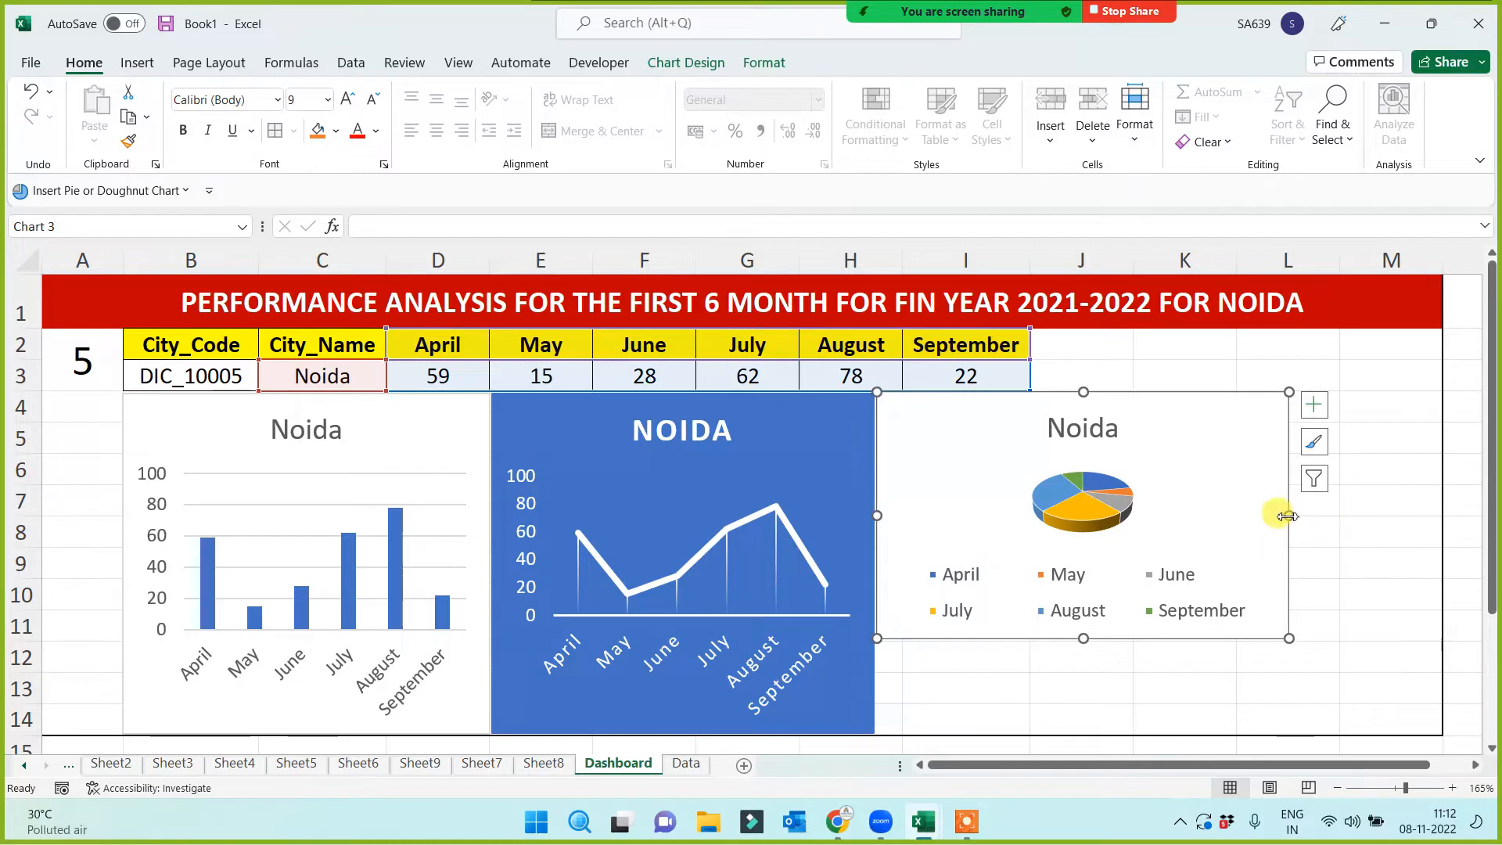
pyautogui.moveTo(1288, 515); pyautogui.dragTo(1281, 514)
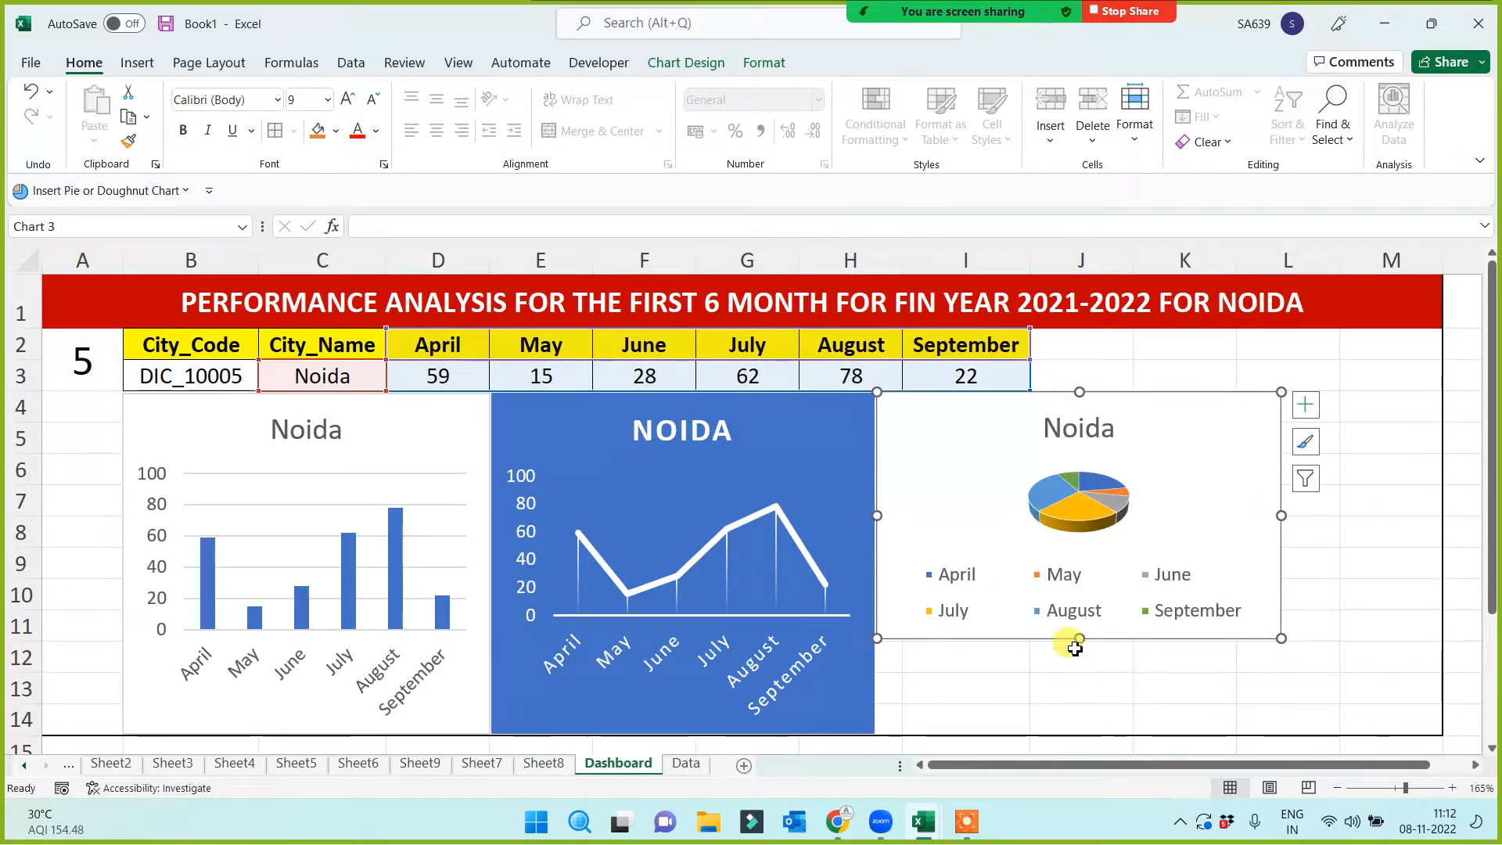
pyautogui.moveTo(1080, 639); pyautogui.dragTo(1084, 732)
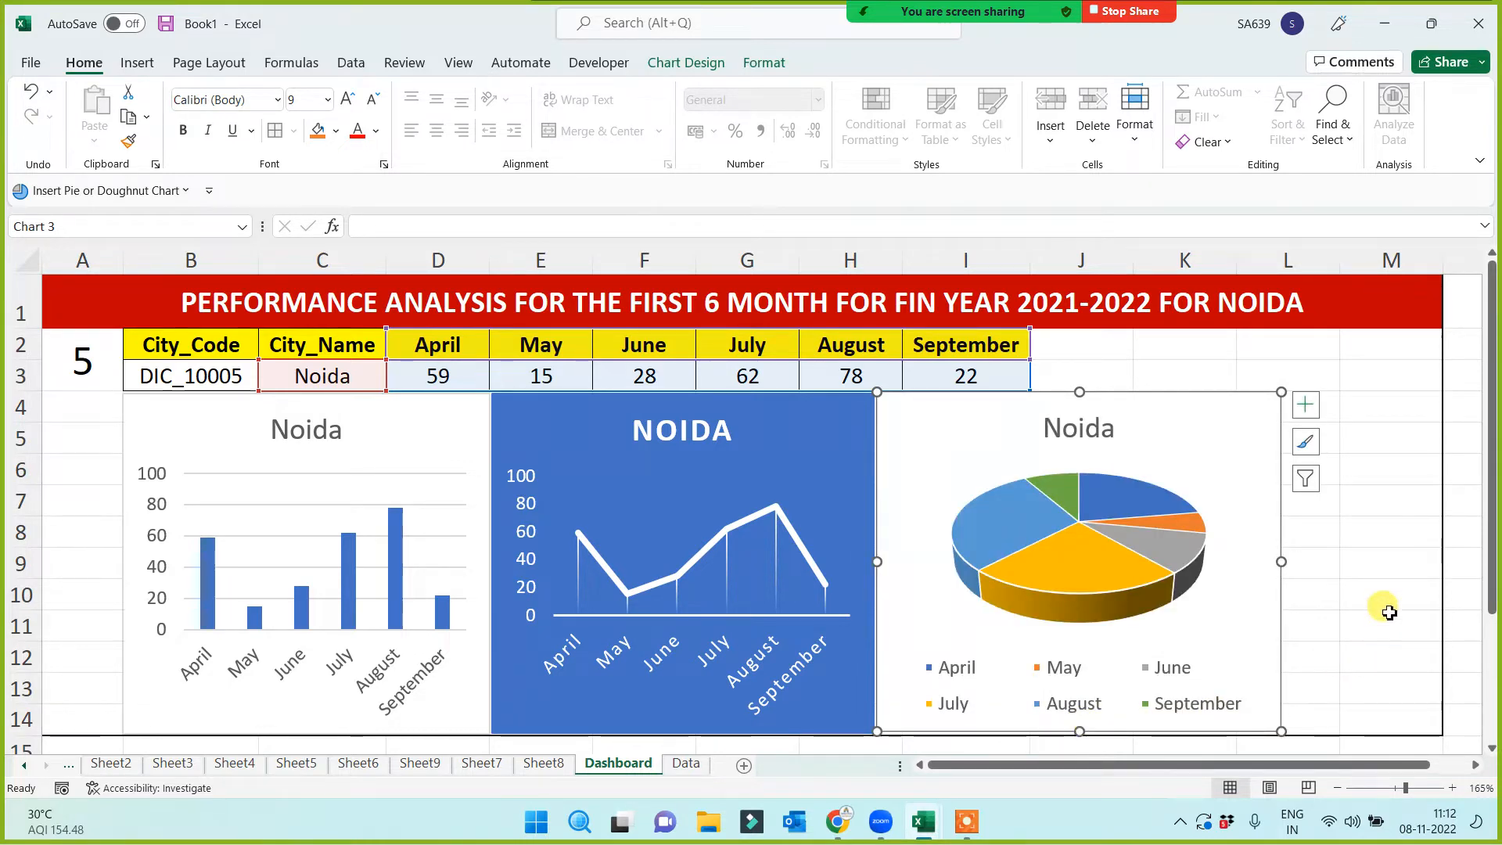
pyautogui.click(1362, 602)
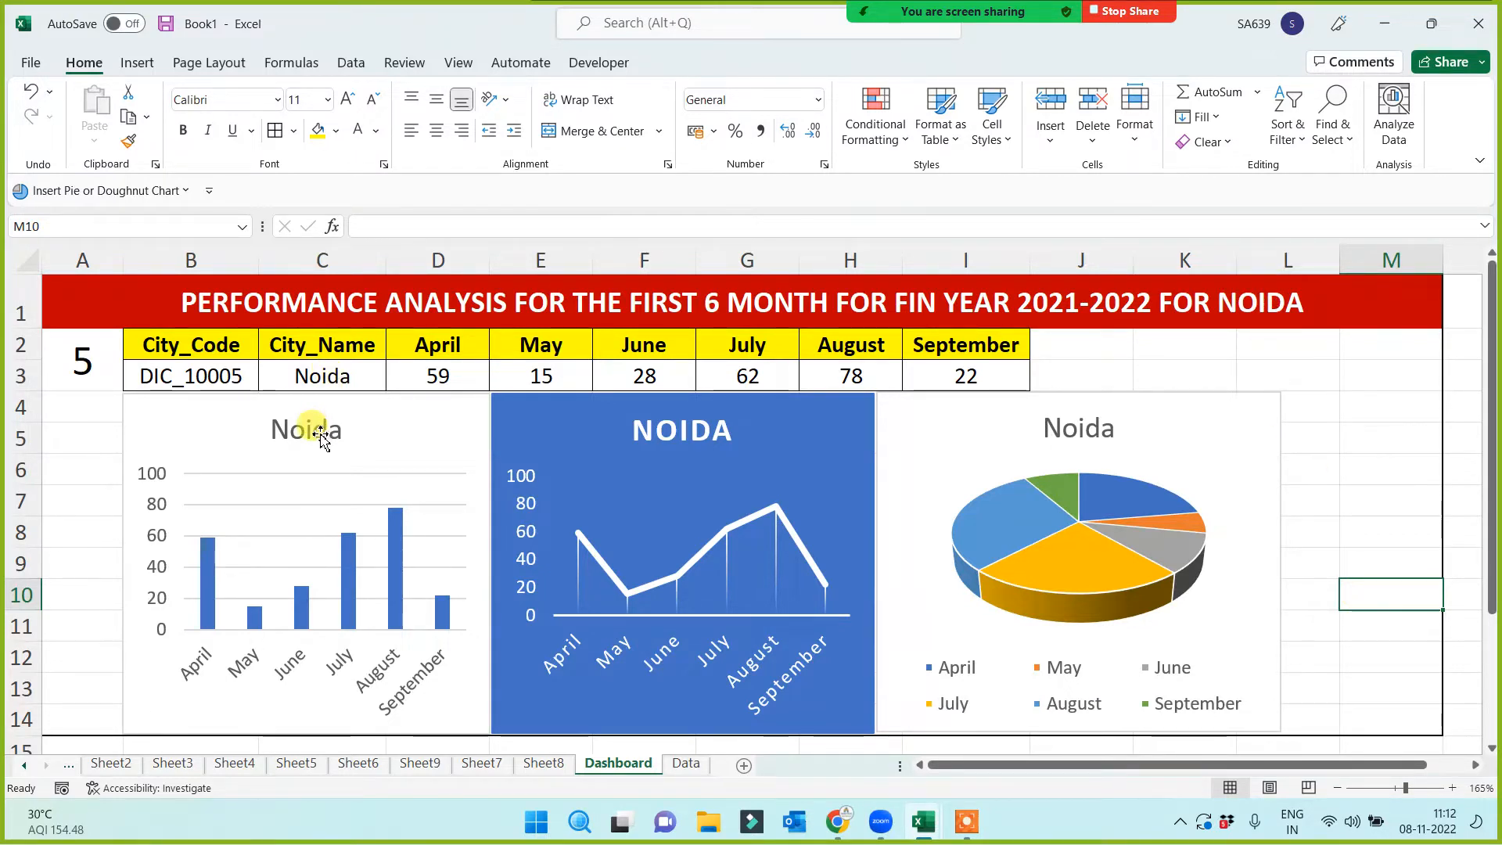
# Delete the pie chart's Noida title and mute a participant in the Zoom meeting
pyautogui.click(1111, 423)
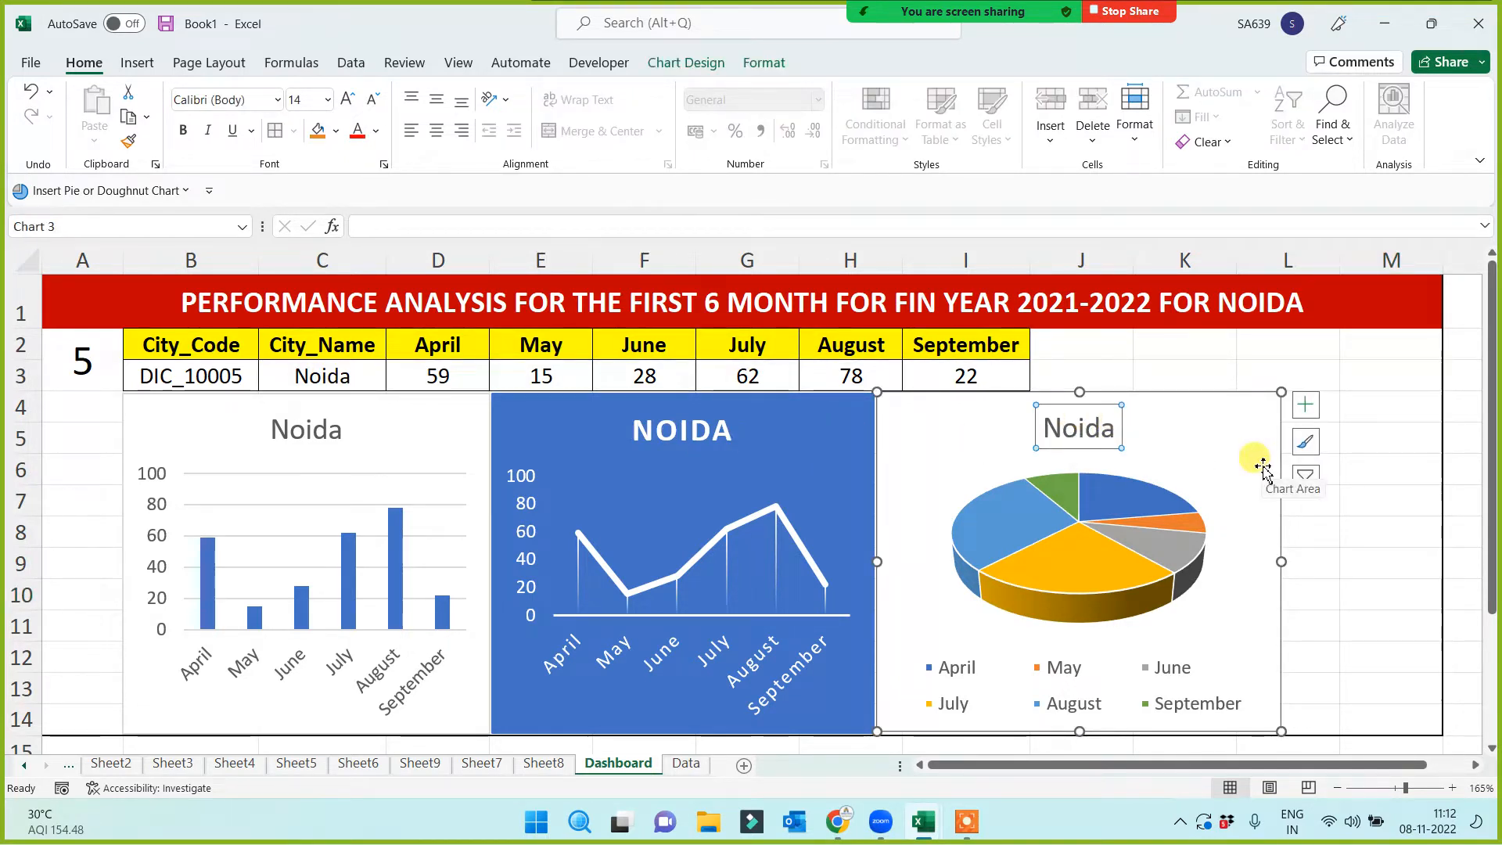
pyautogui.press('Delete')
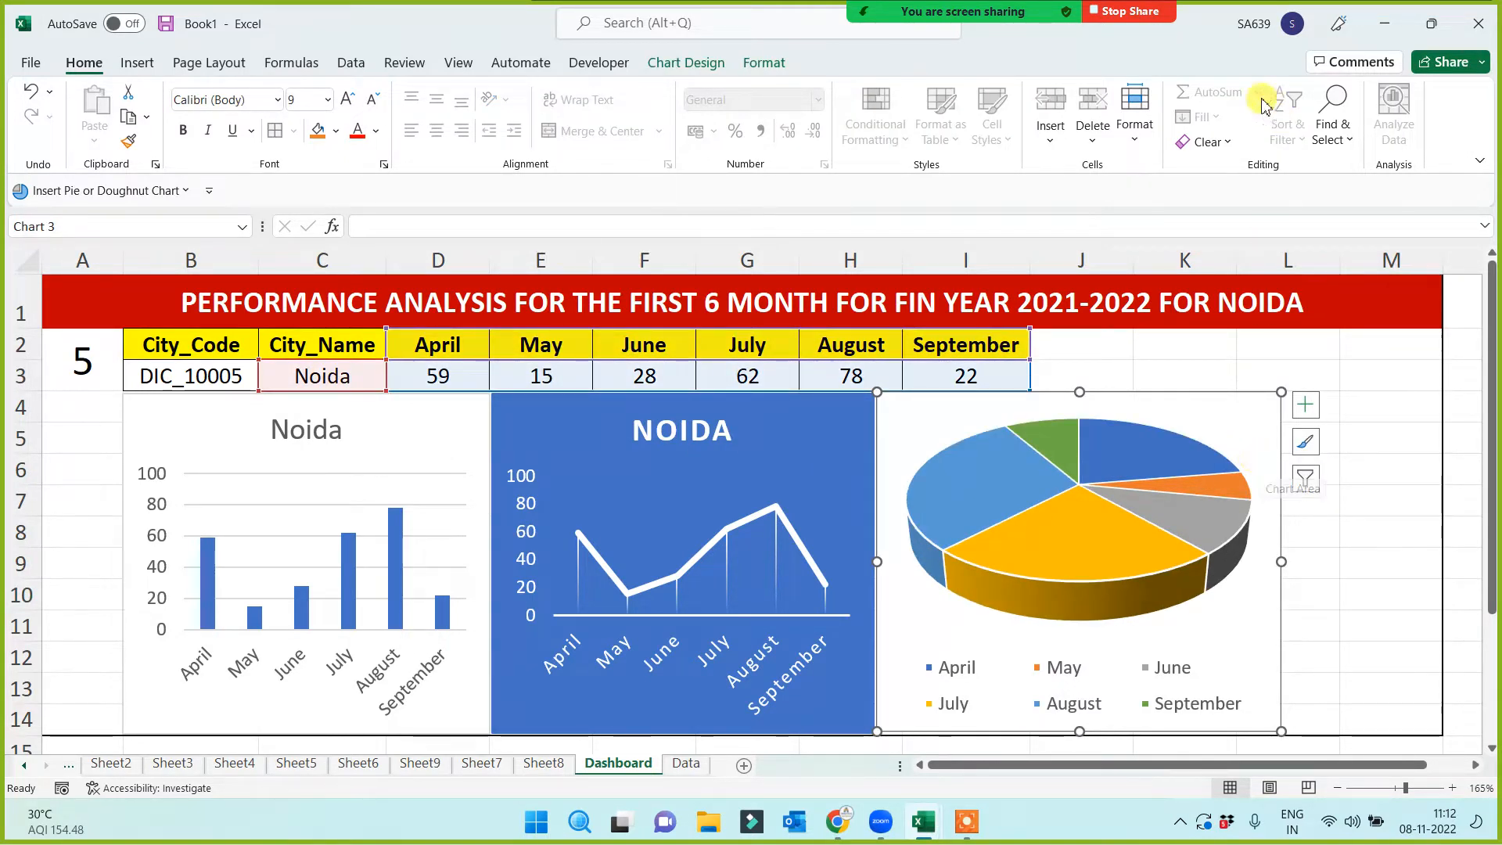
pyautogui.moveTo(969, 40)
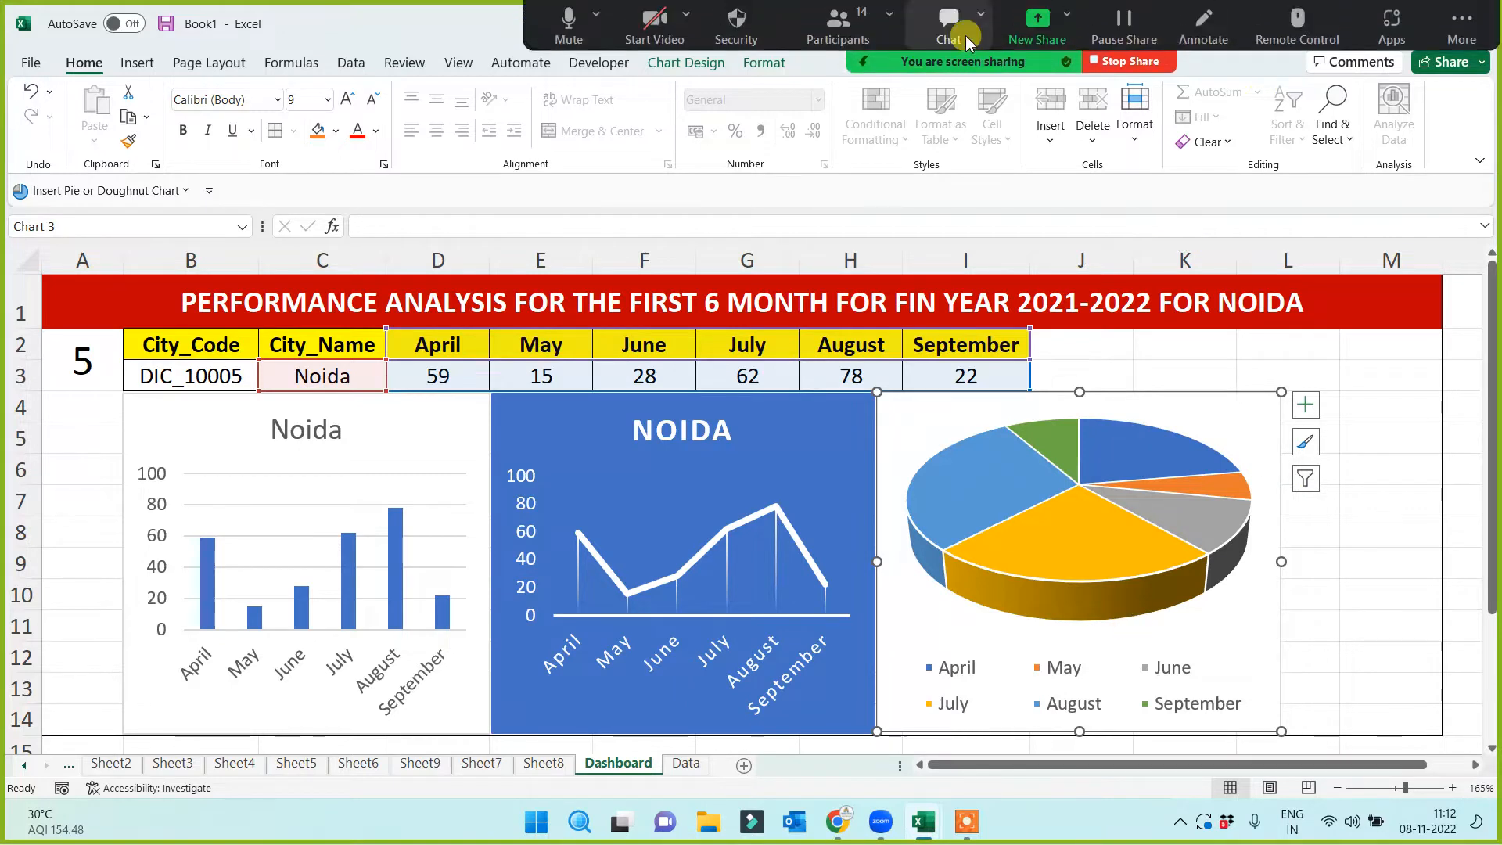
pyautogui.click(838, 28)
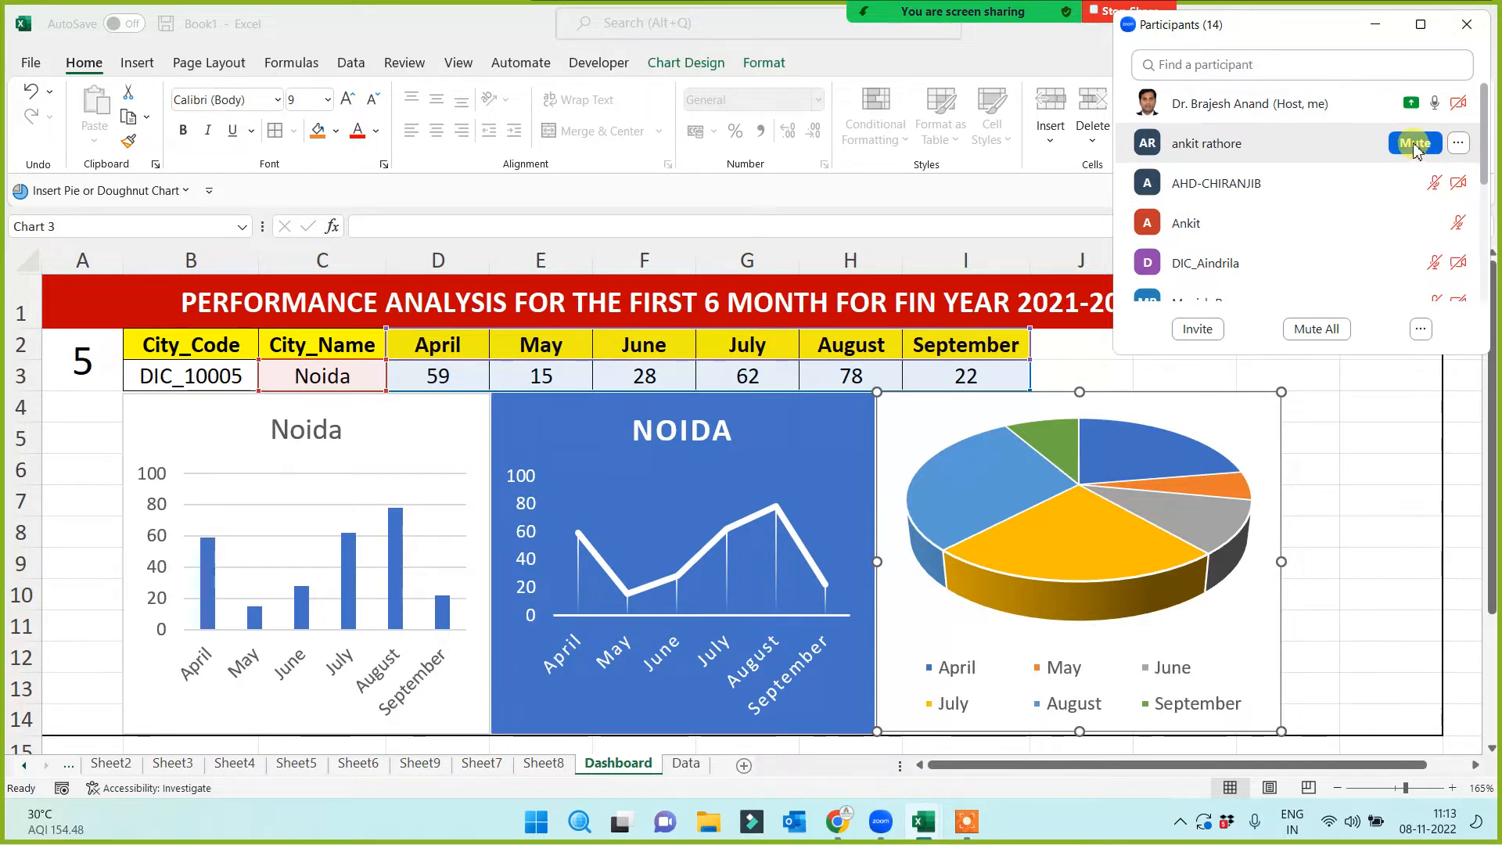
pyautogui.click(1414, 143)
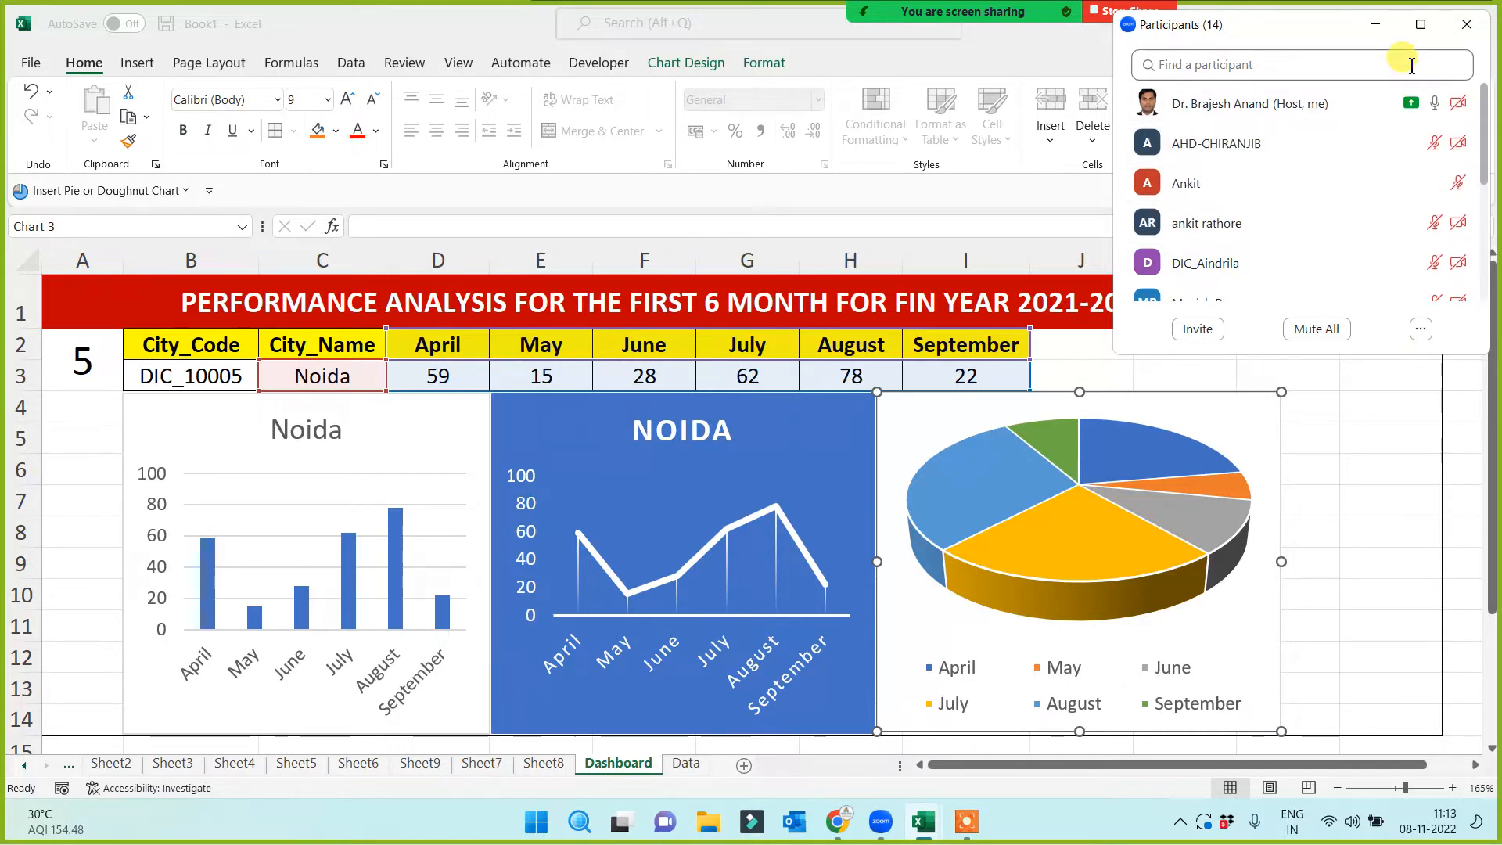
pyautogui.click(1377, 26)
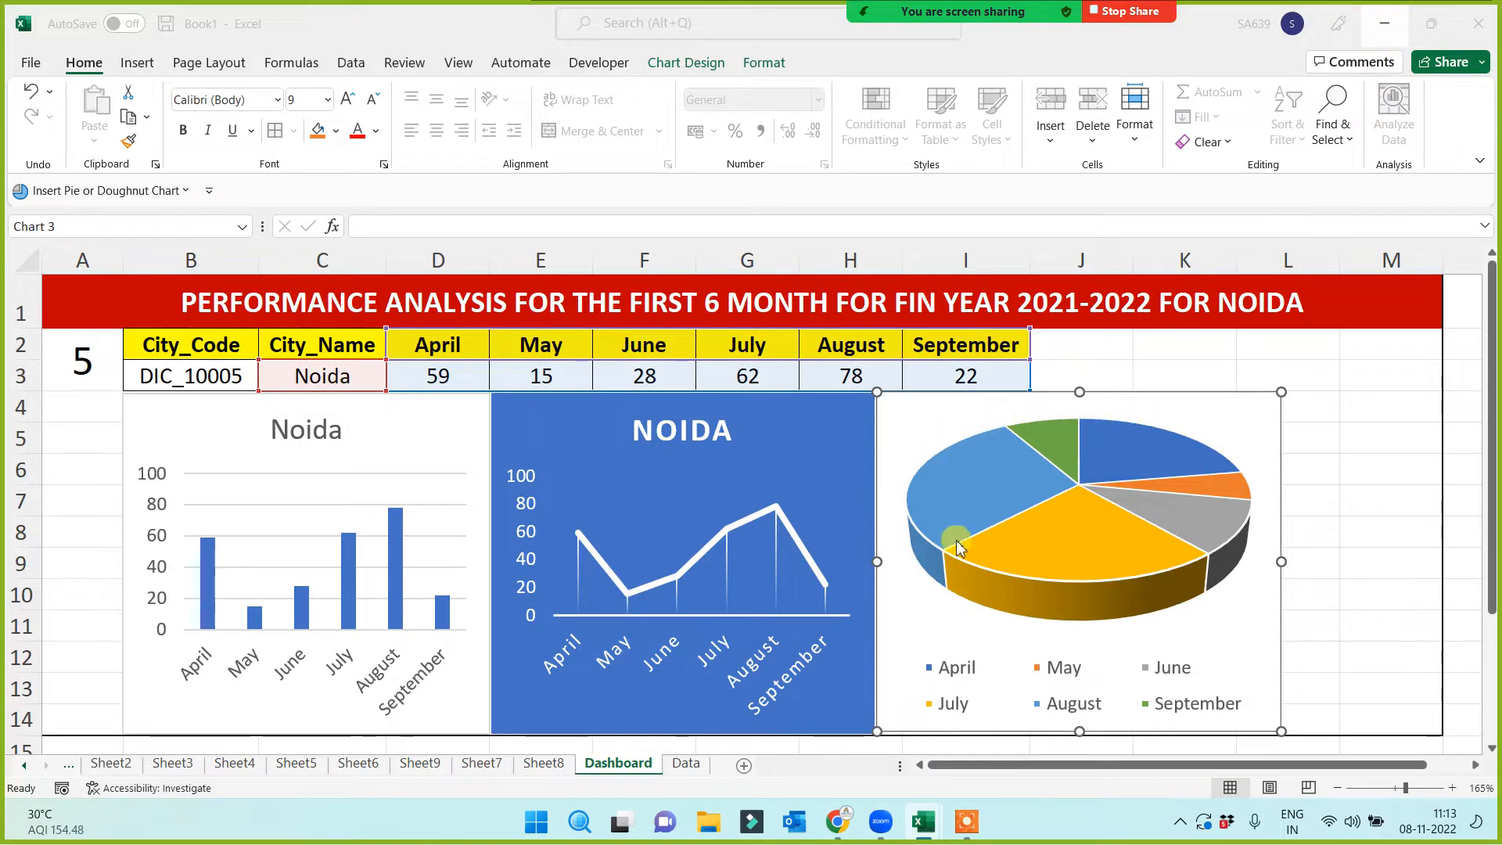
# Delete the line and column charts' Noida titles
pyautogui.click(741, 439)
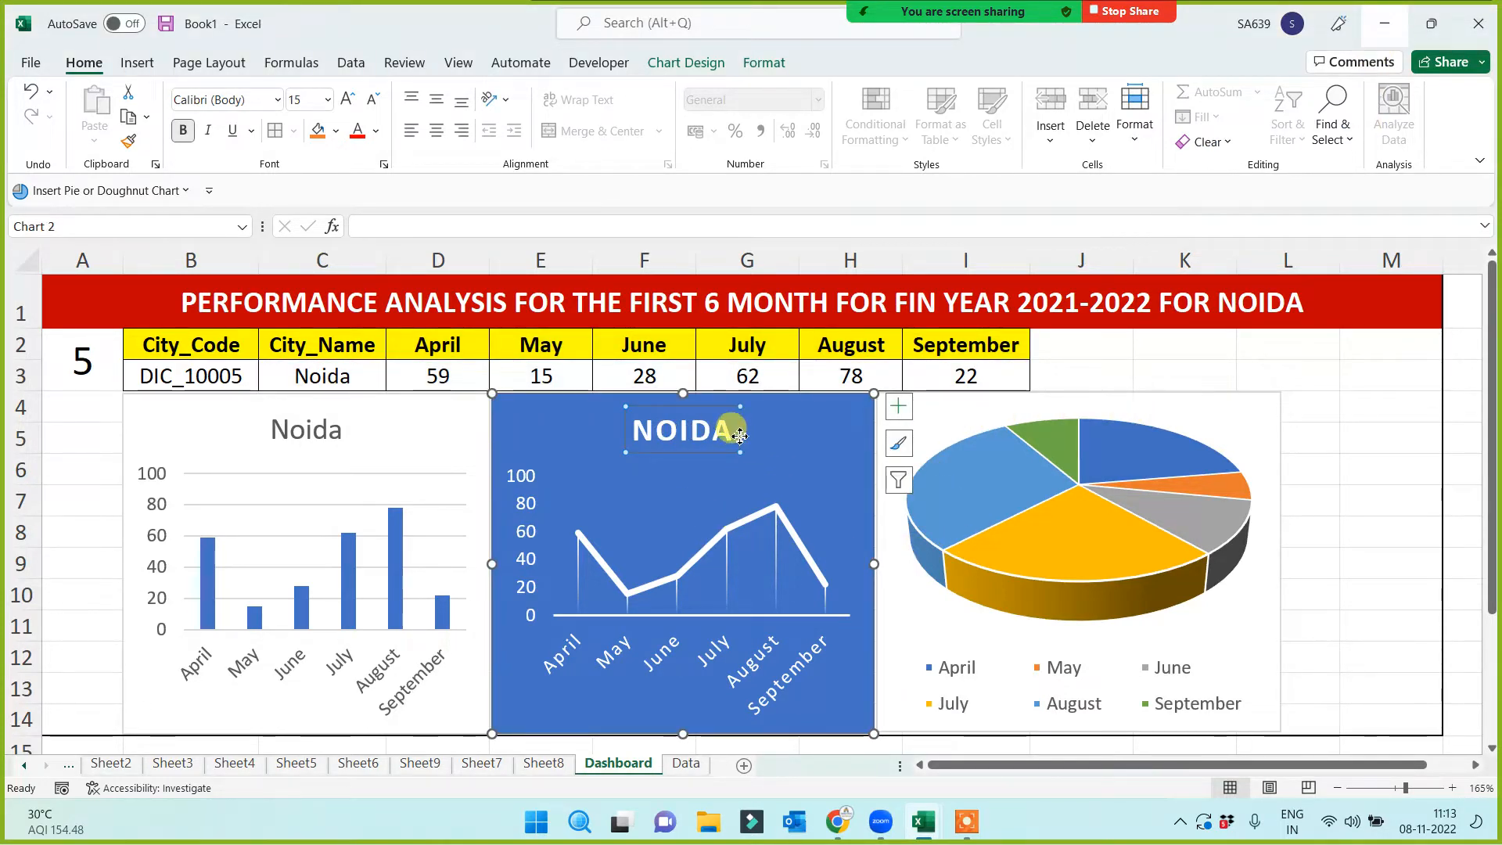
pyautogui.press('Delete')
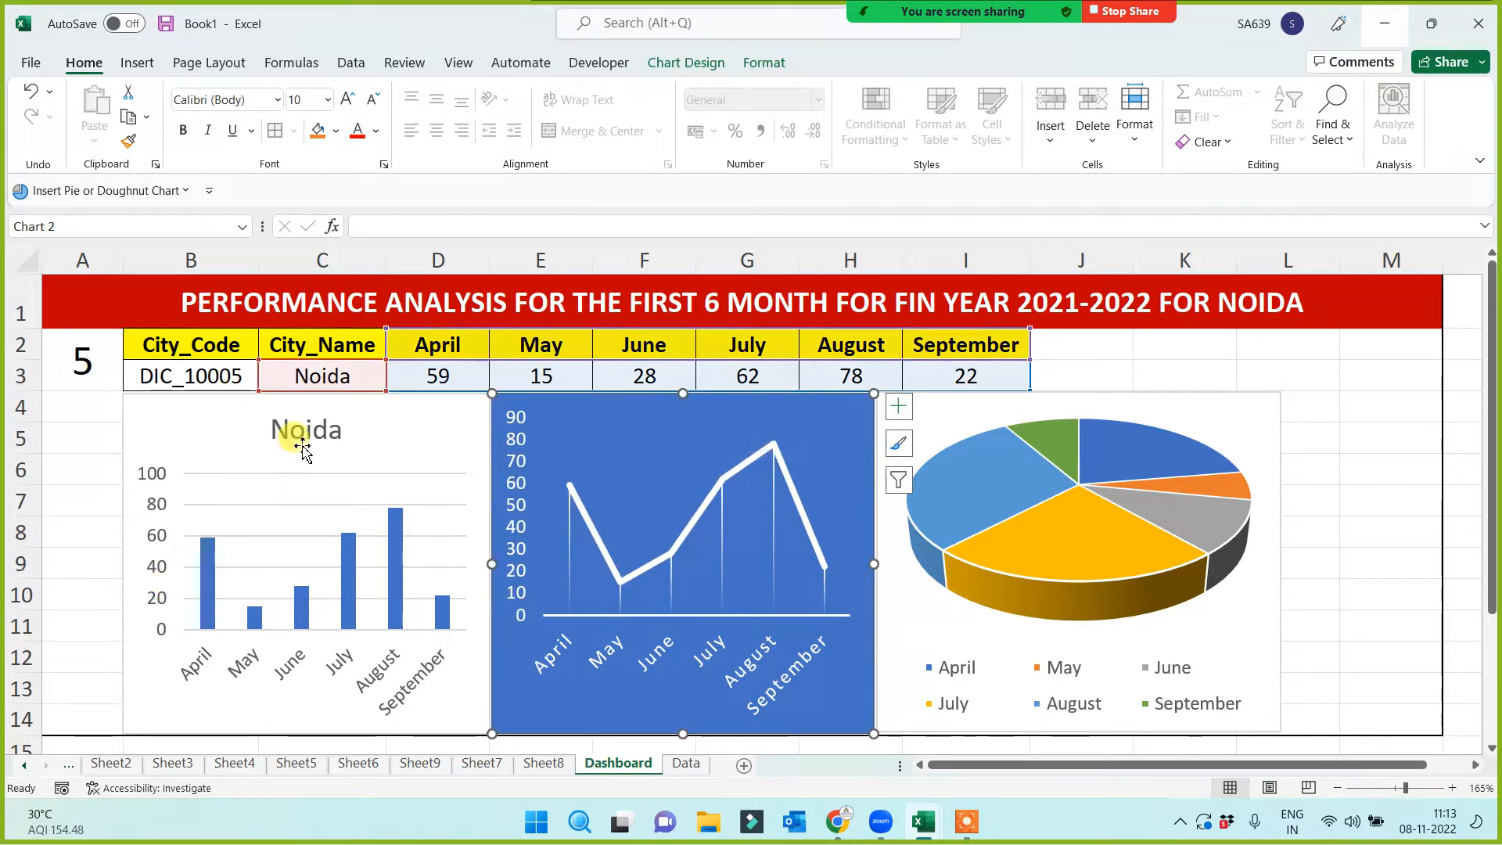
pyautogui.click(332, 440)
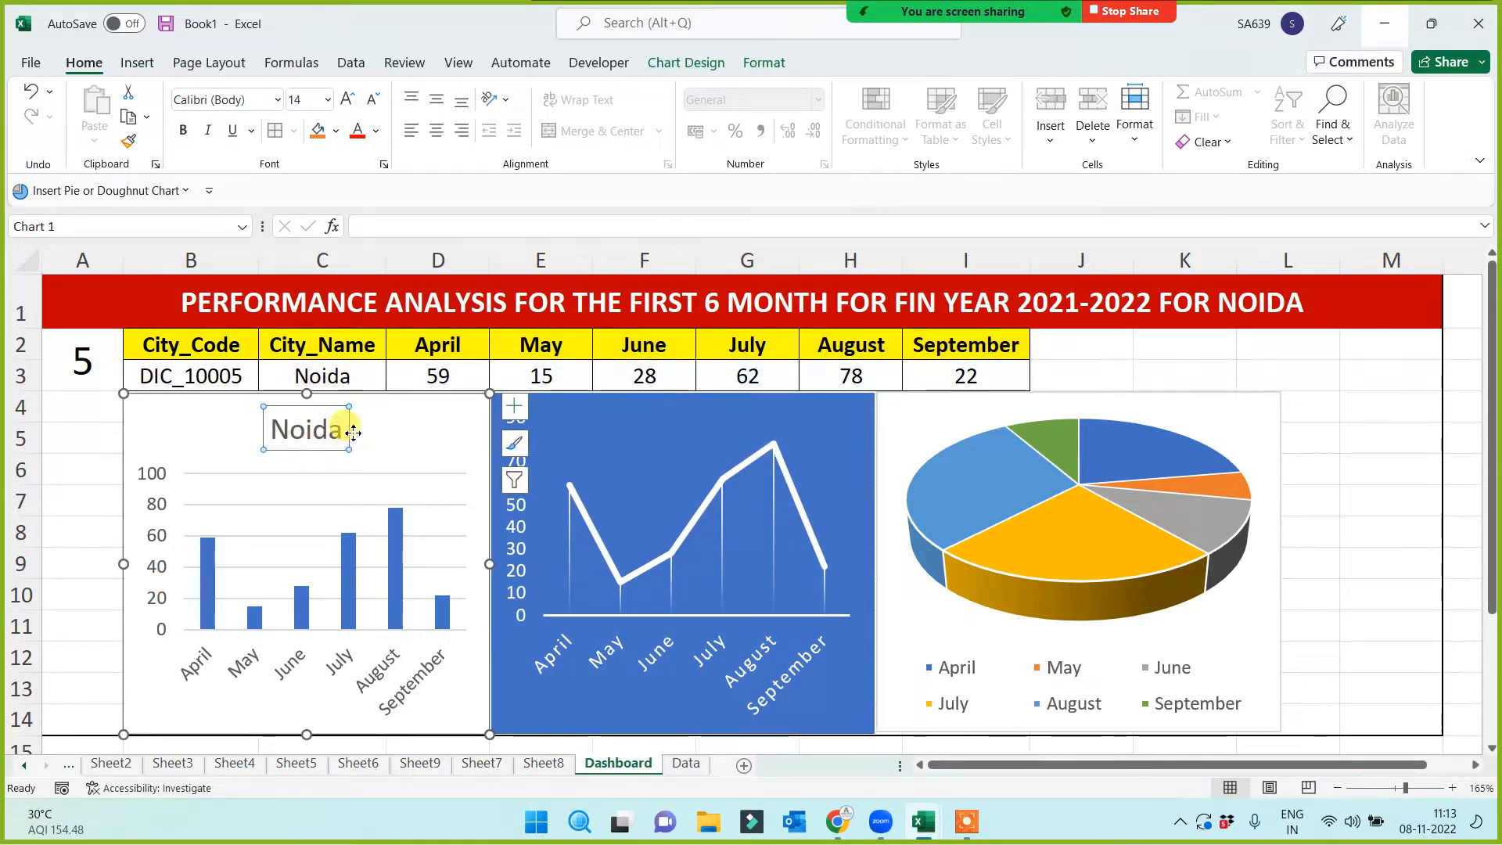
pyautogui.press('Delete')
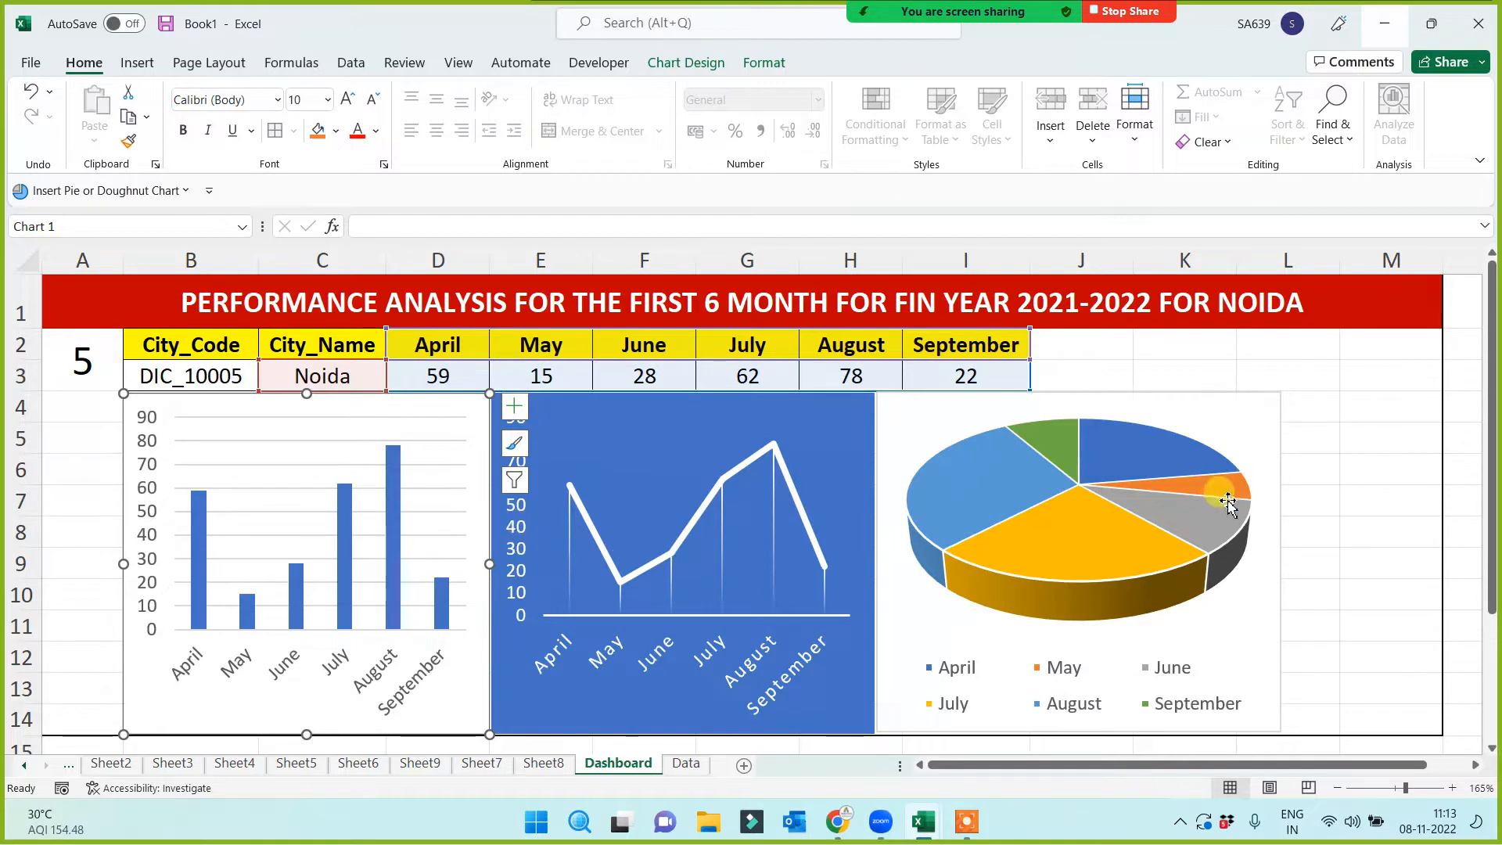
pyautogui.click(1337, 500)
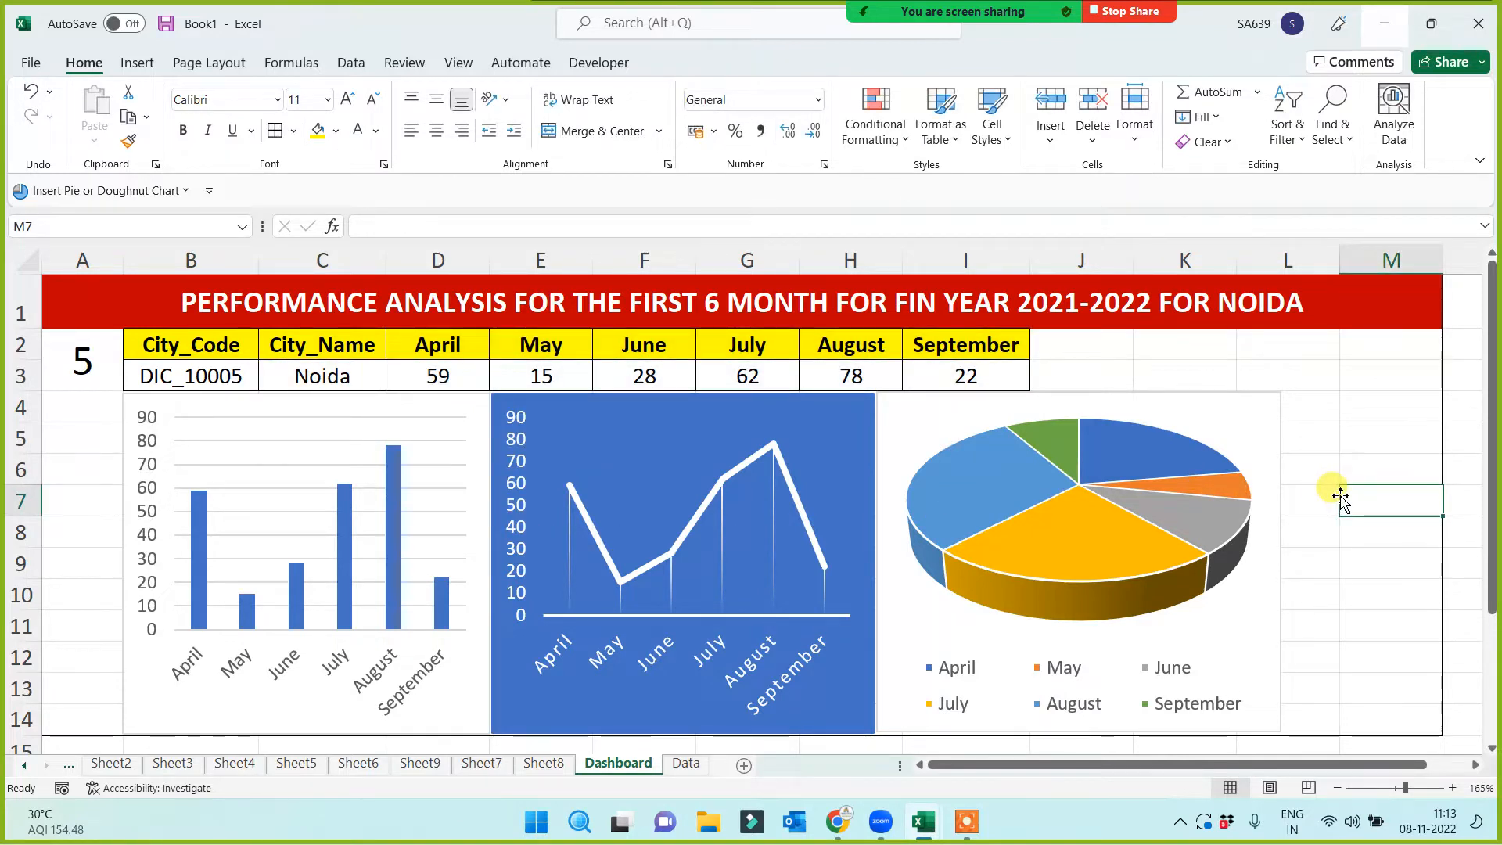
# Enter city number 1 in A2 to show Patna and verify its row on the Data sheet
pyautogui.click(79, 361)
pyautogui.write('1')
pyautogui.click(81, 471)
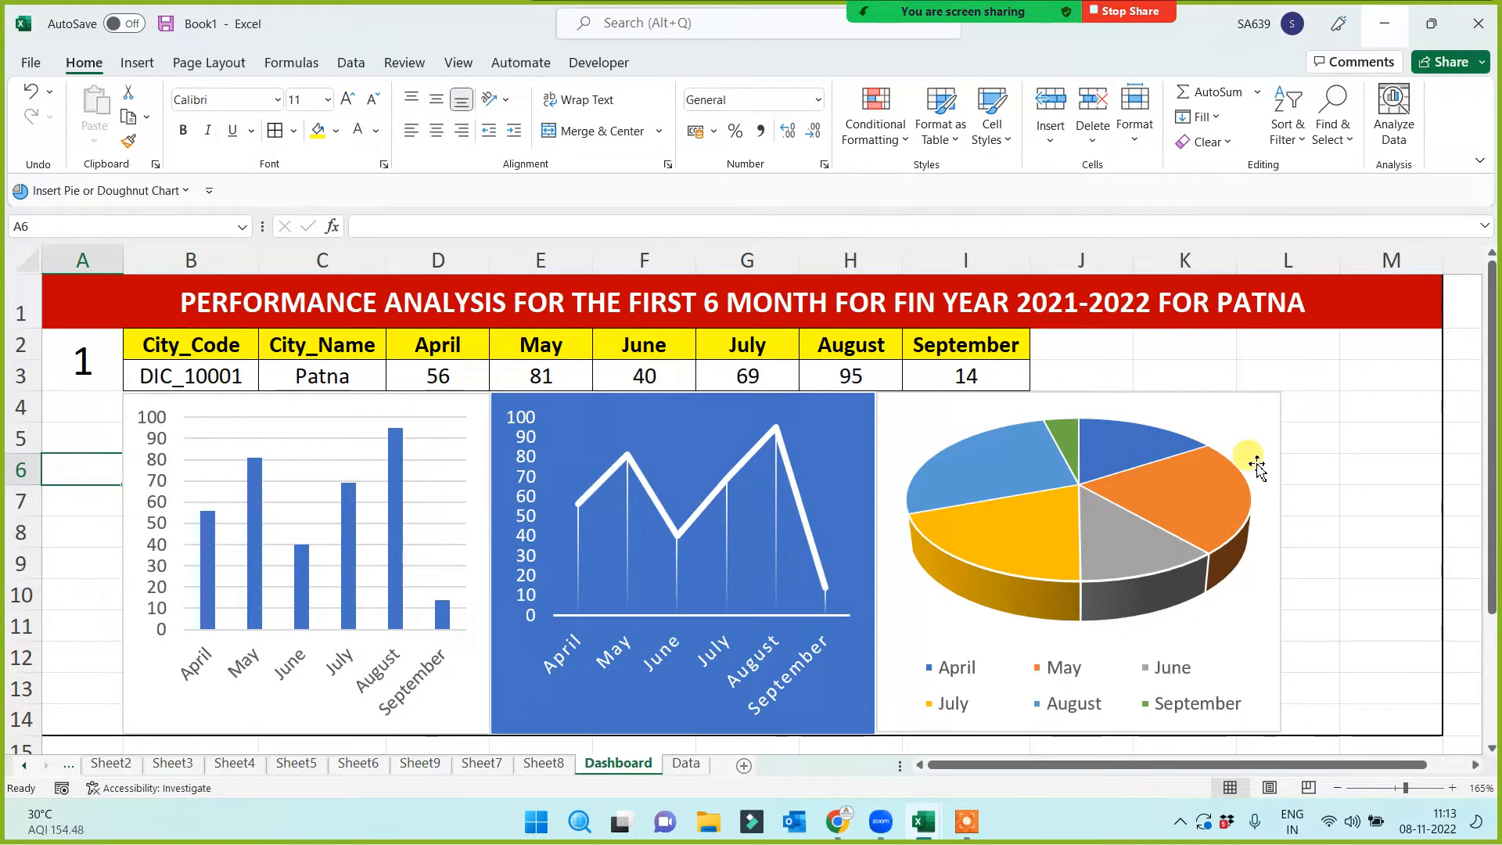
pyautogui.click(686, 763)
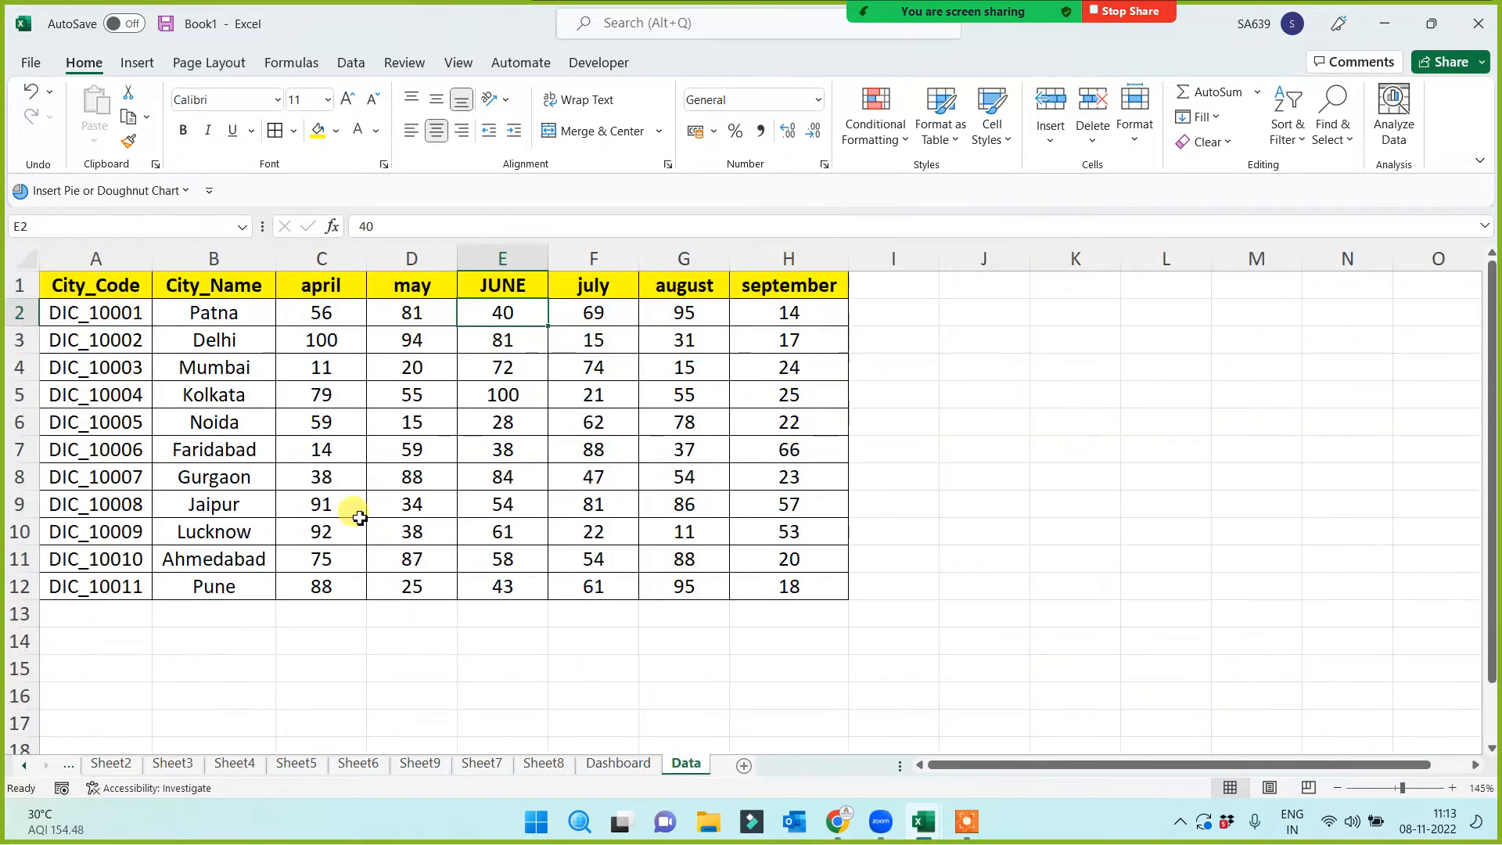
pyautogui.moveTo(102, 283); pyautogui.dragTo(802, 316)
pyautogui.click(618, 763)
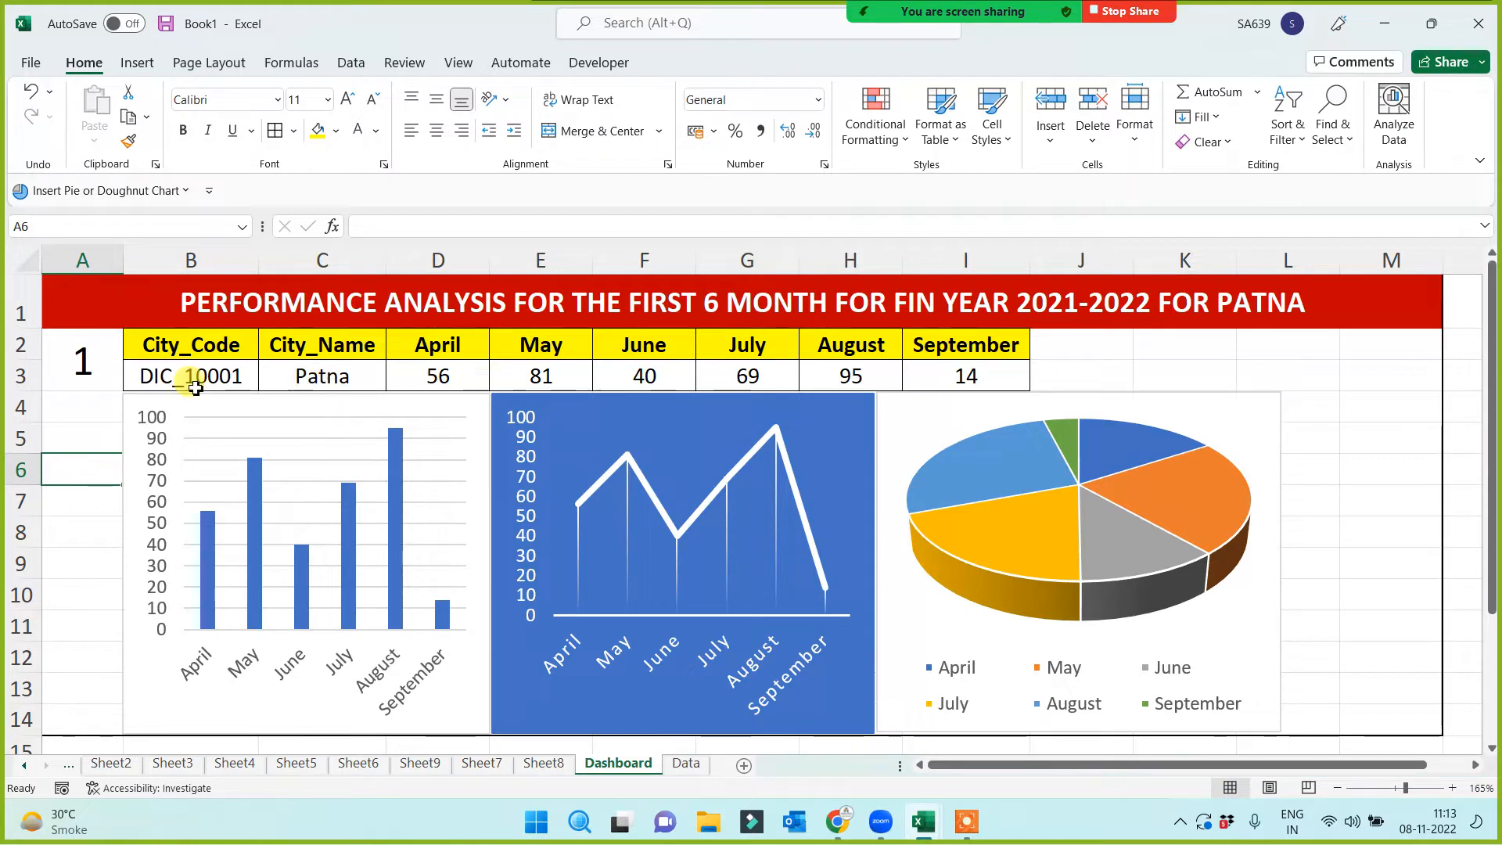
# Enter city number 2 (Delhi), then 3 (Mumbai), in A2
pyautogui.click(75, 367)
pyautogui.write('2')
pyautogui.click(60, 509)
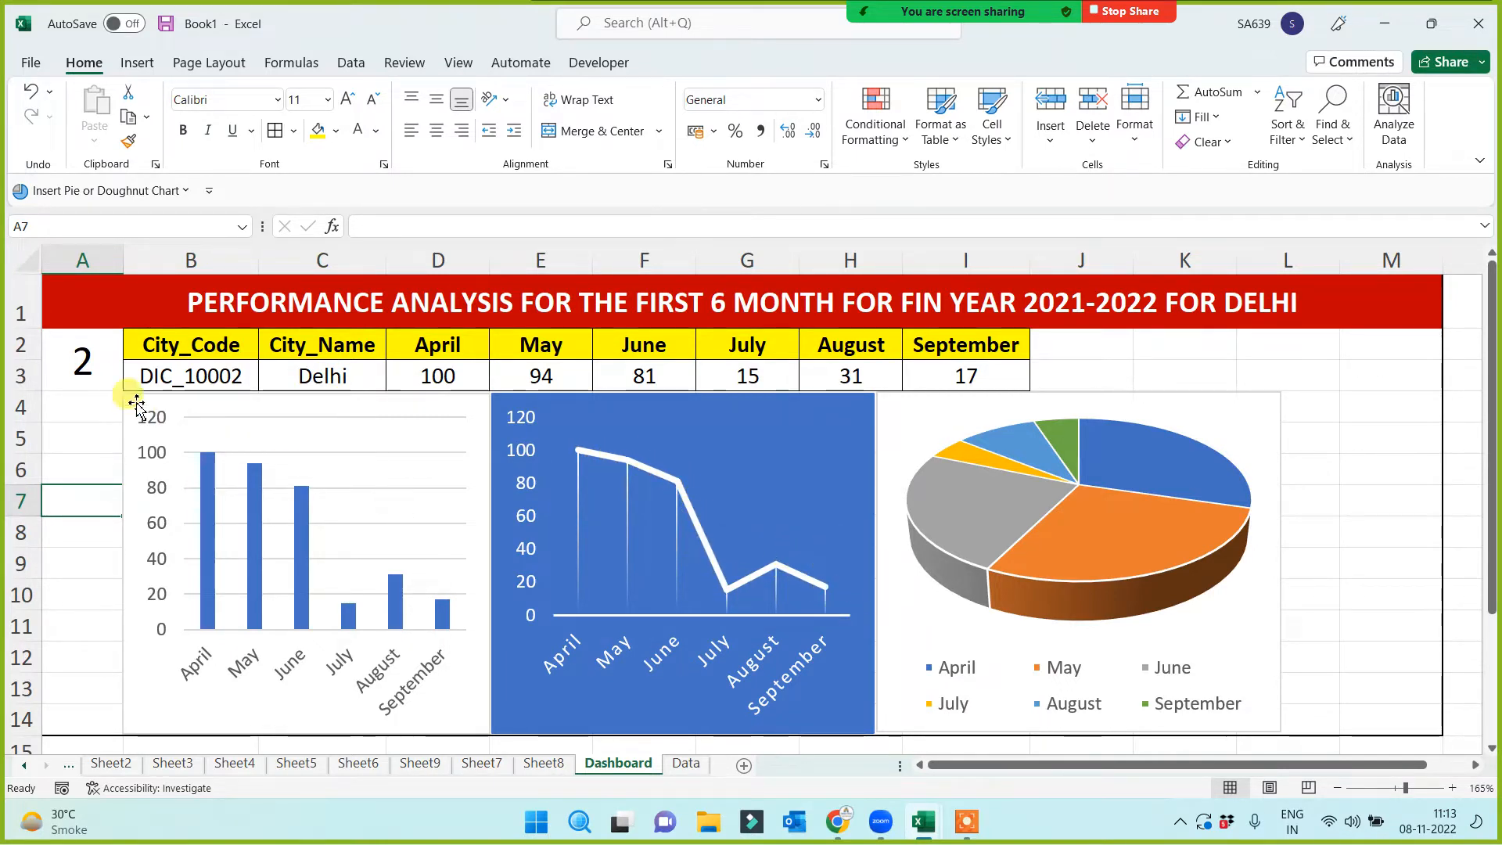
pyautogui.click(90, 365)
pyautogui.write('3')
pyautogui.click(80, 495)
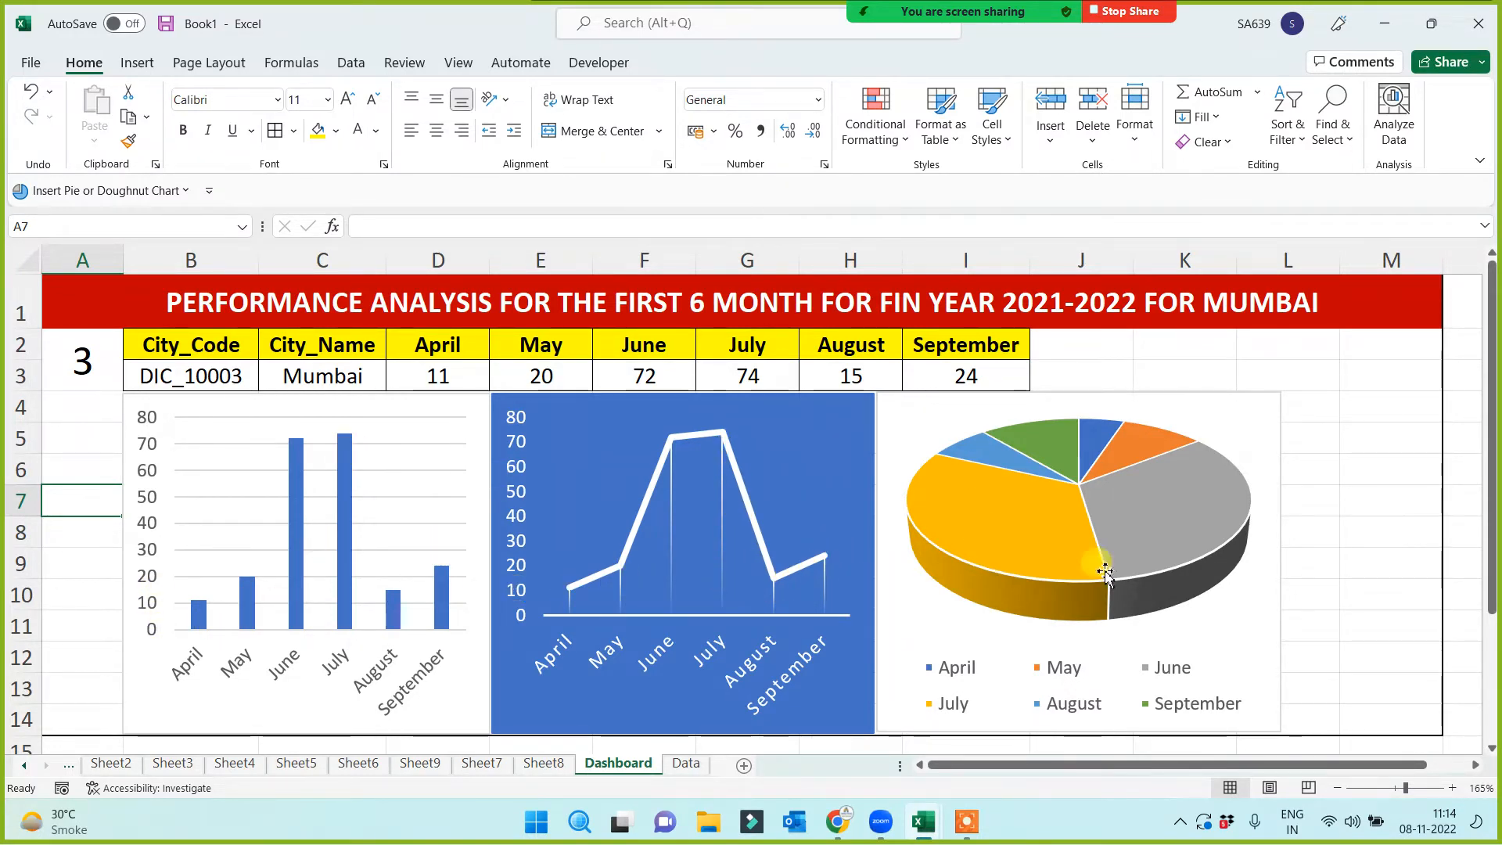
pyautogui.click(1373, 476)
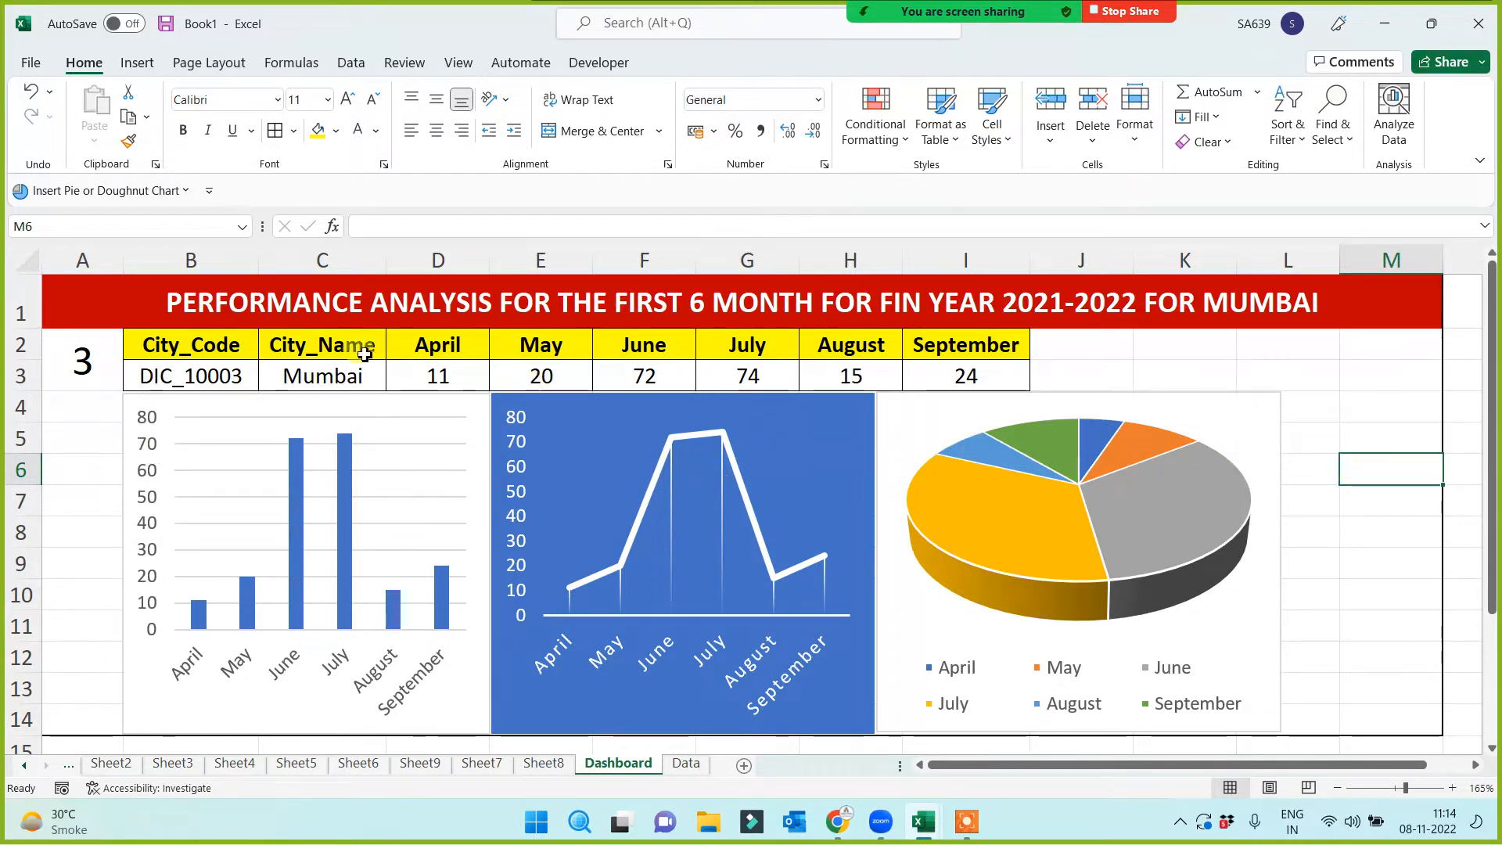
# Select the column chart's plot area and bring up its Format options
pyautogui.click(1359, 433)
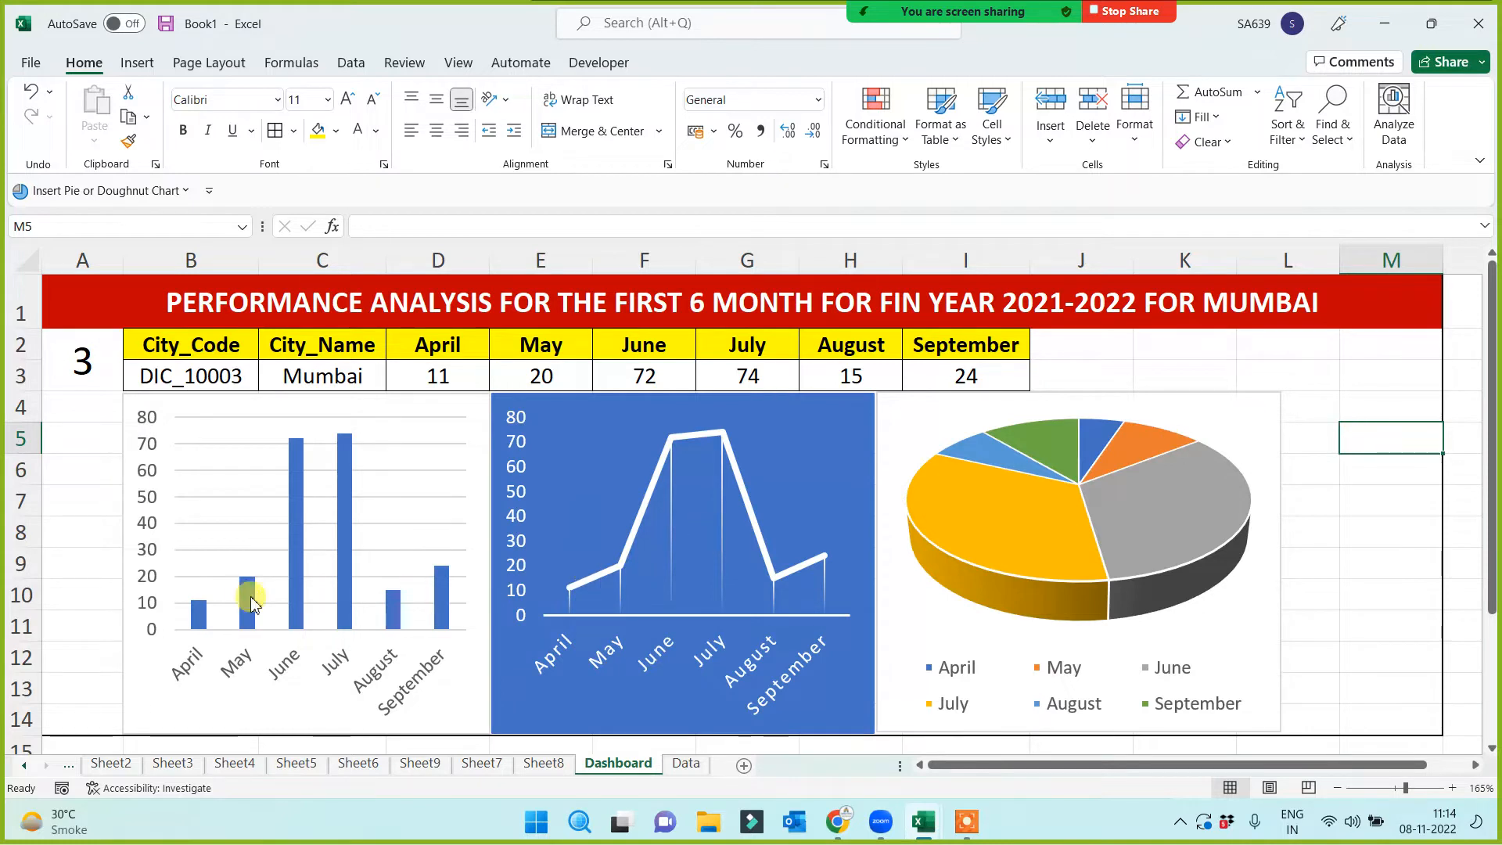
pyautogui.click(130, 710)
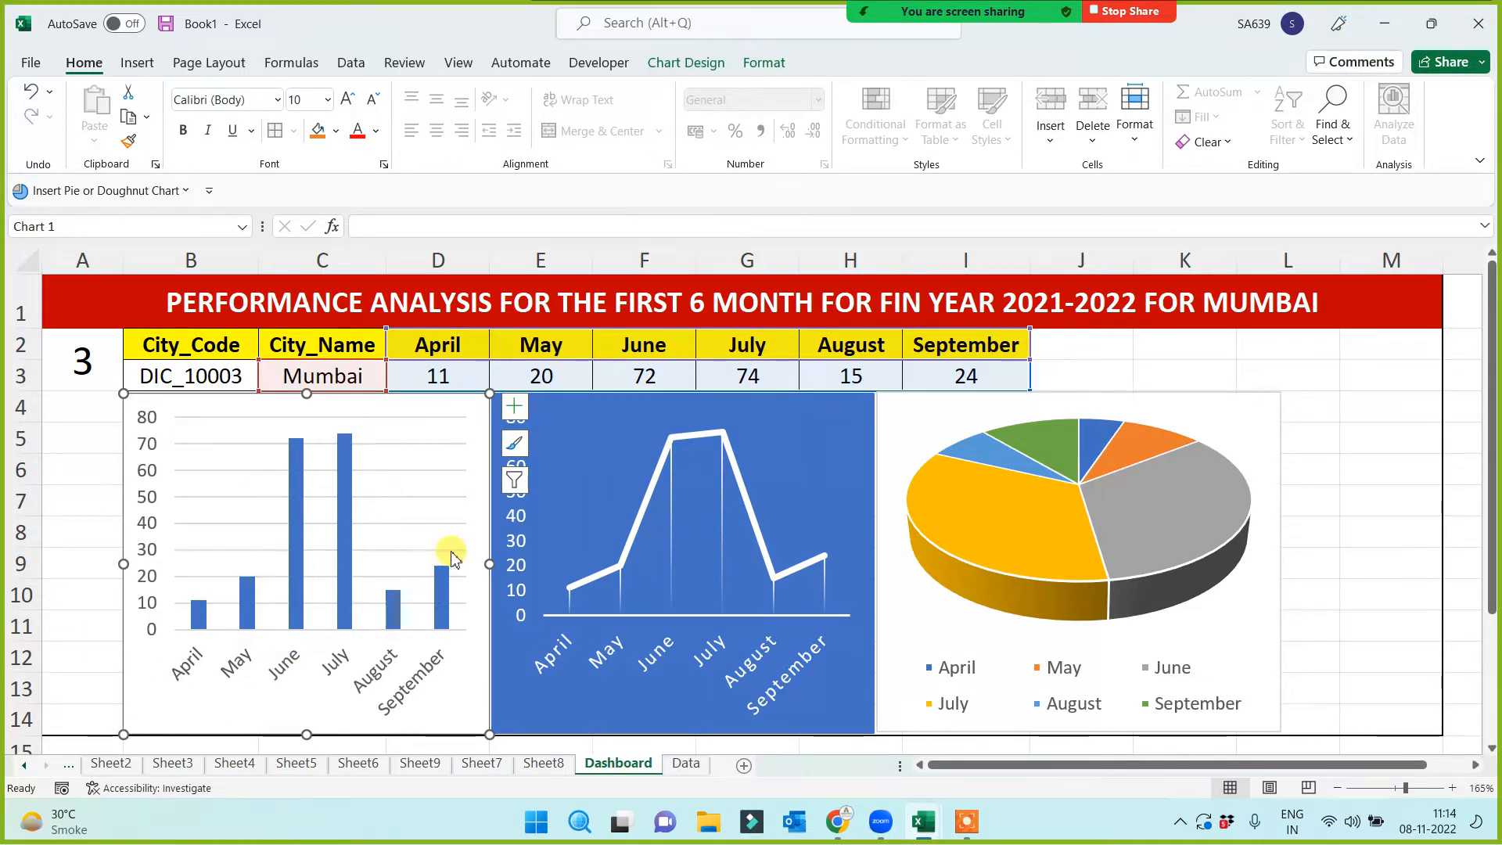
pyautogui.click(229, 527)
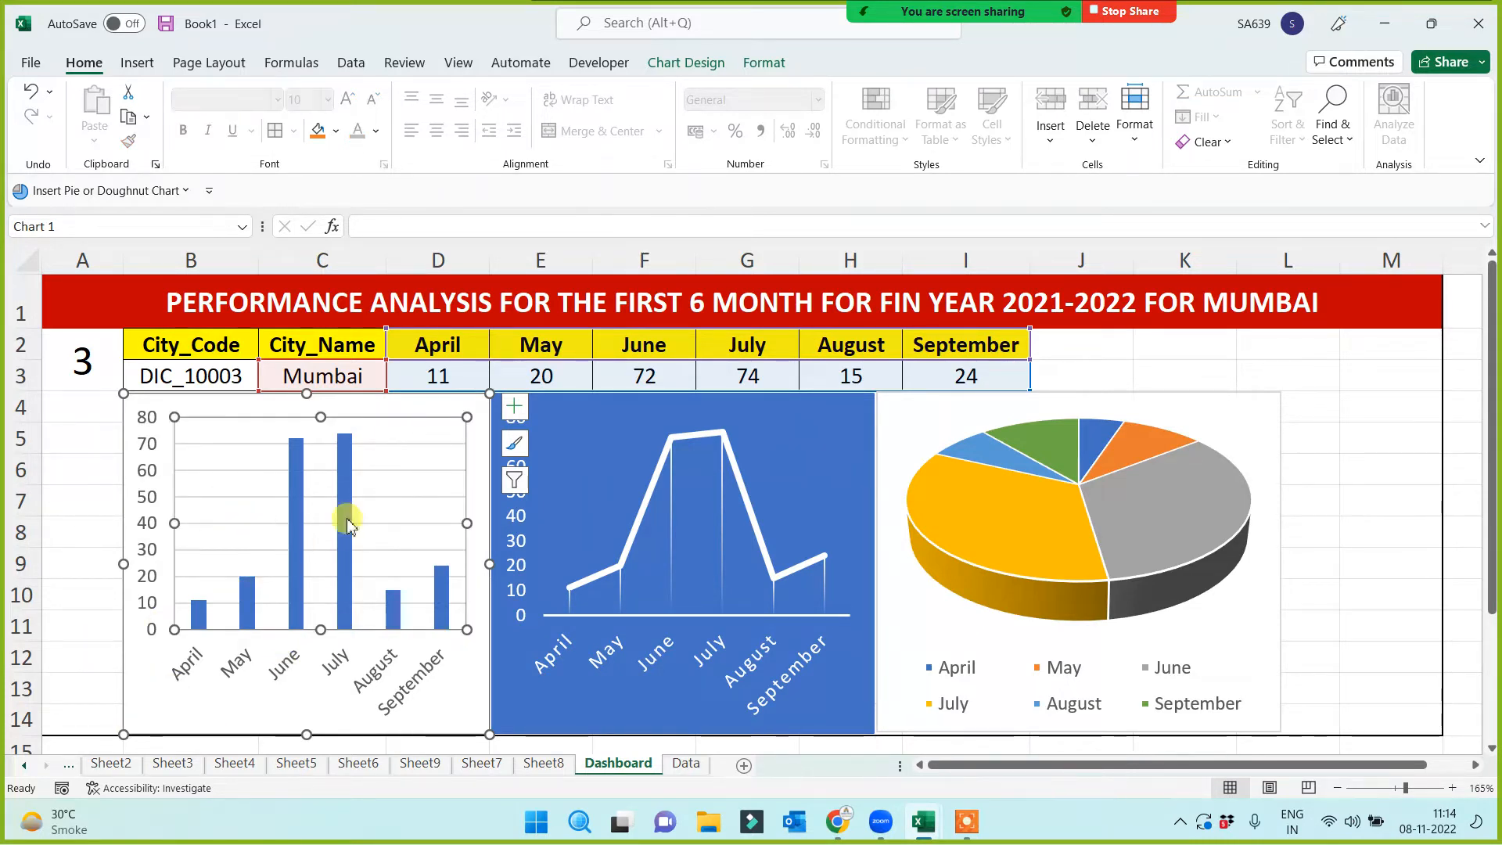
pyautogui.click(766, 63)
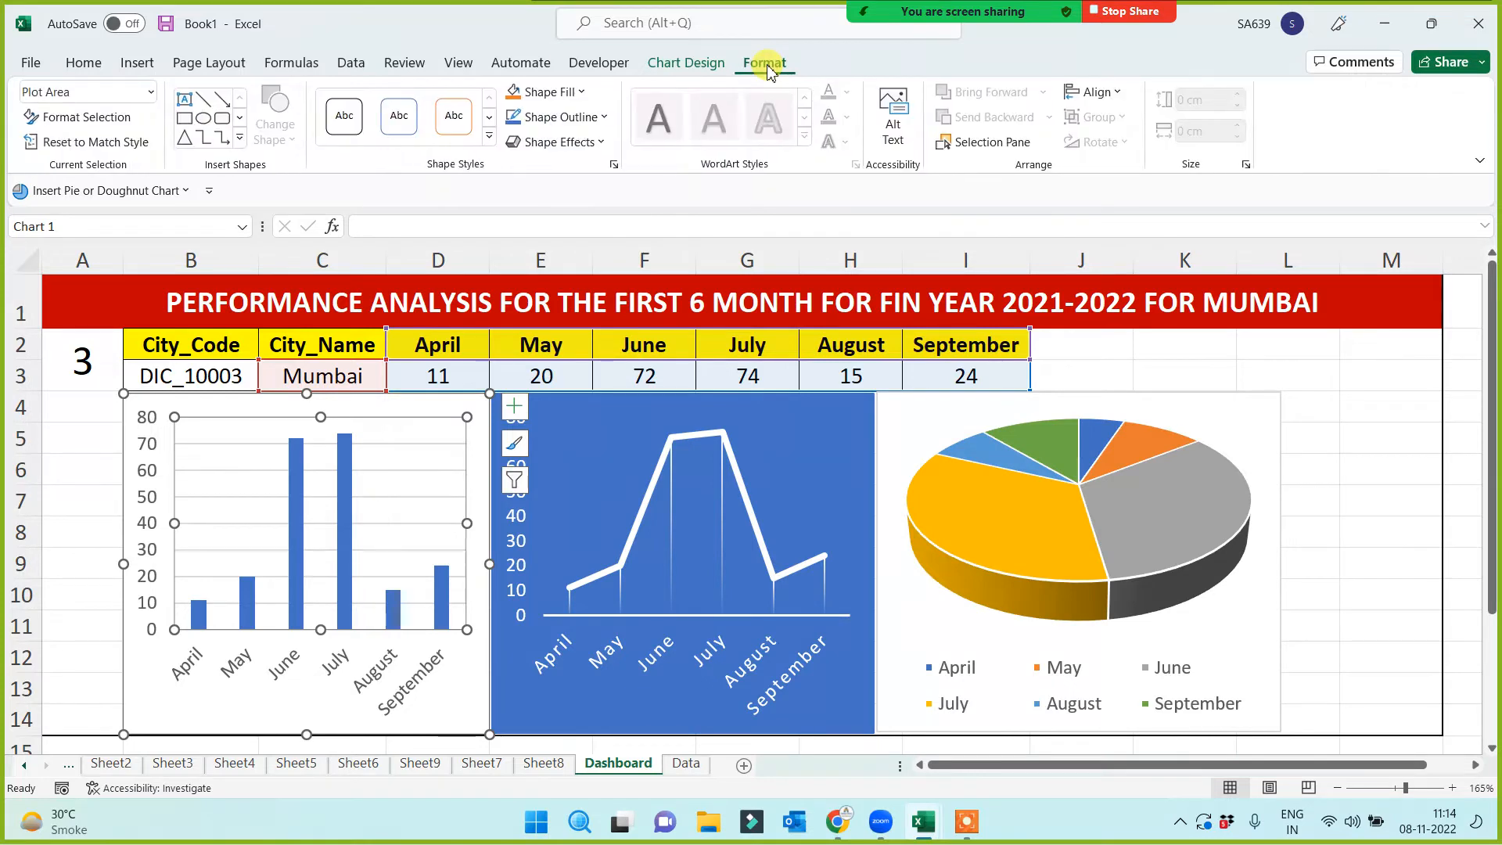
# Fill the bar chart's plot area yellow with a light gradient variation
pyautogui.click(585, 93)
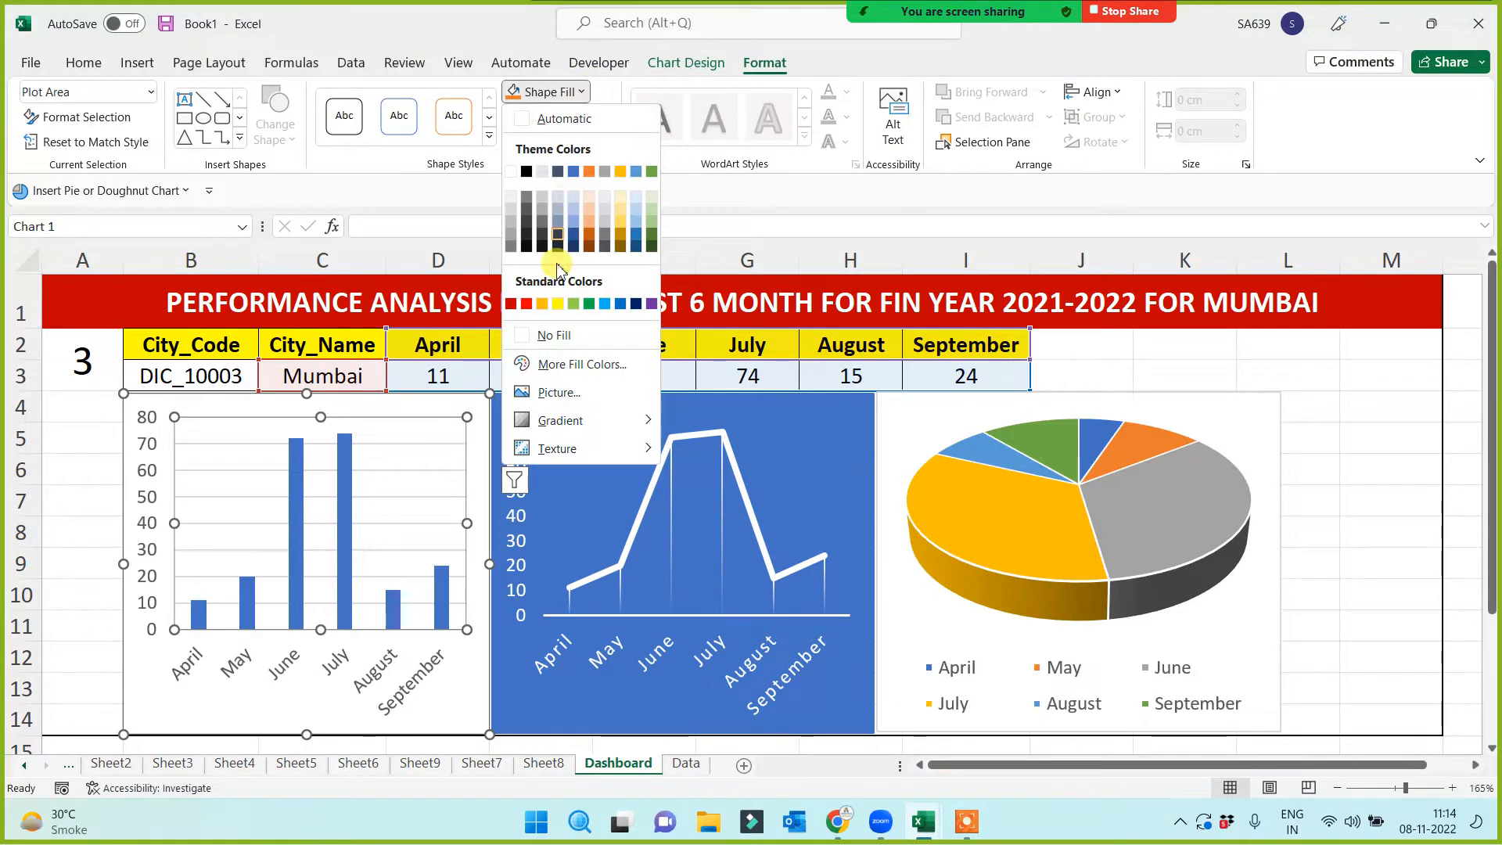
pyautogui.click(556, 304)
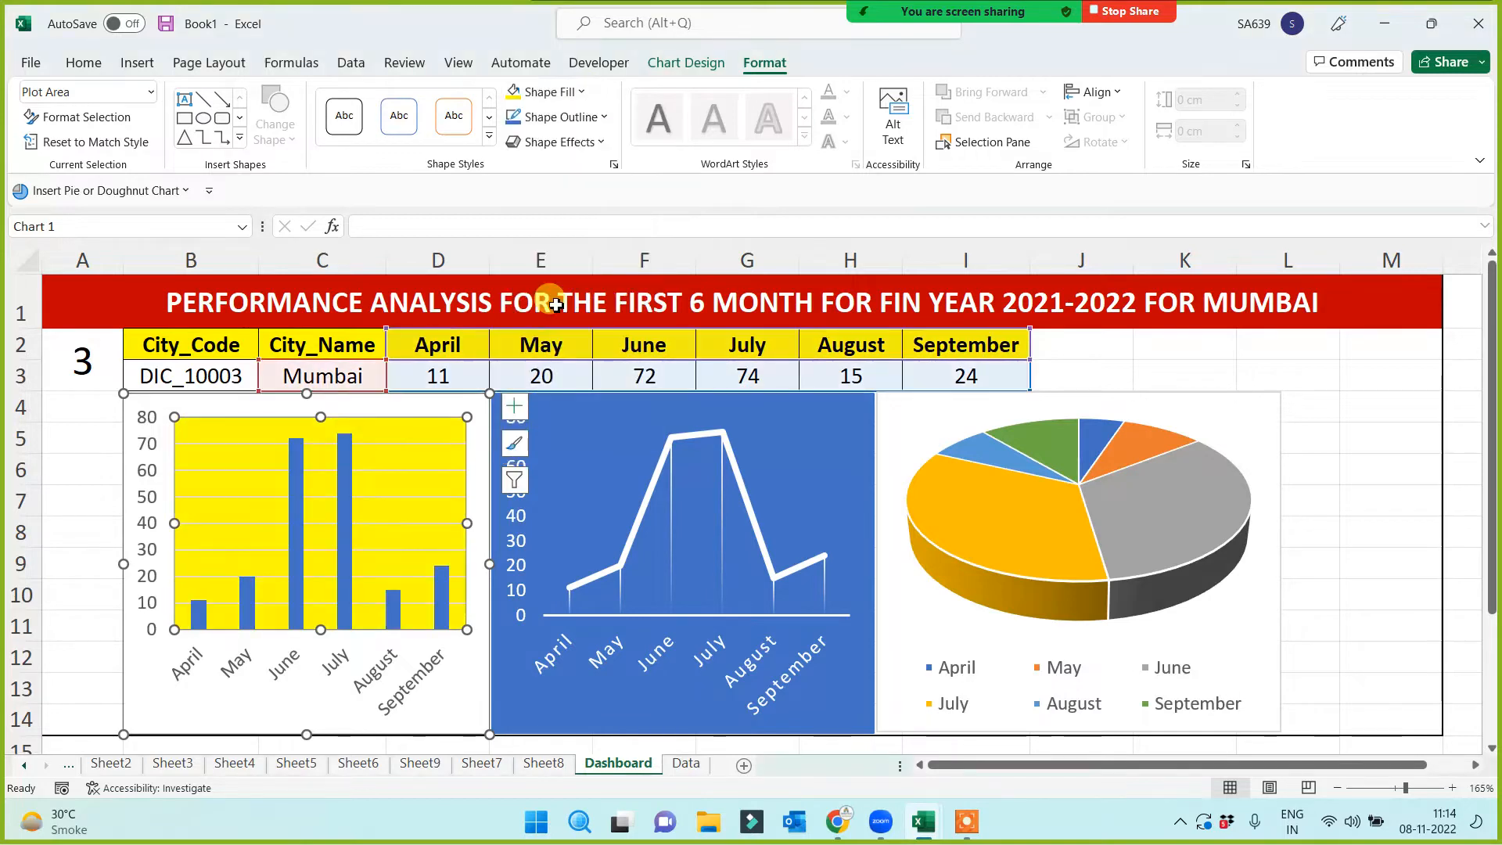
pyautogui.click(584, 93)
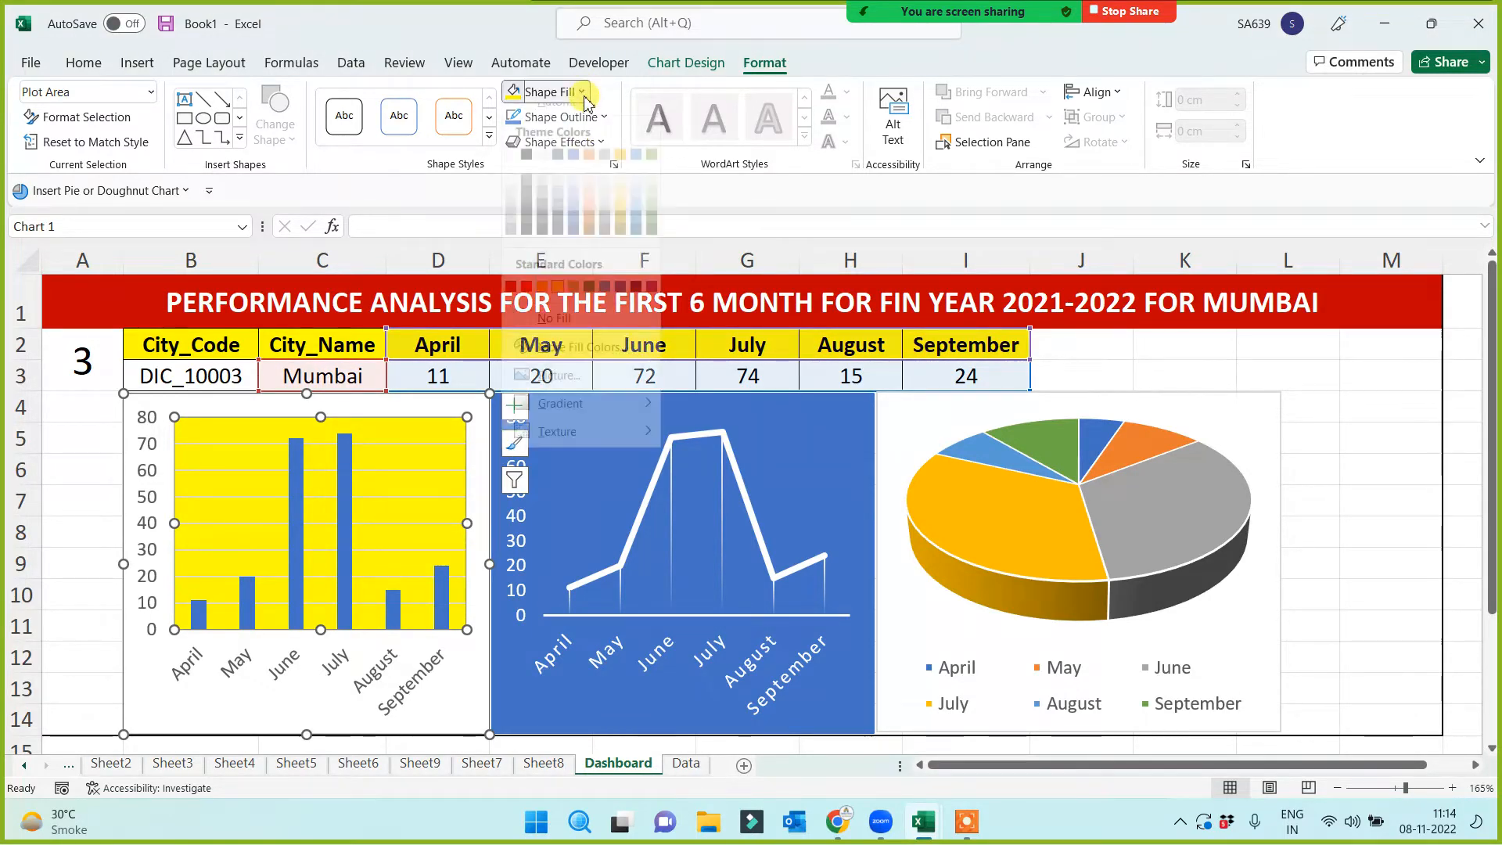
pyautogui.moveTo(571, 423)
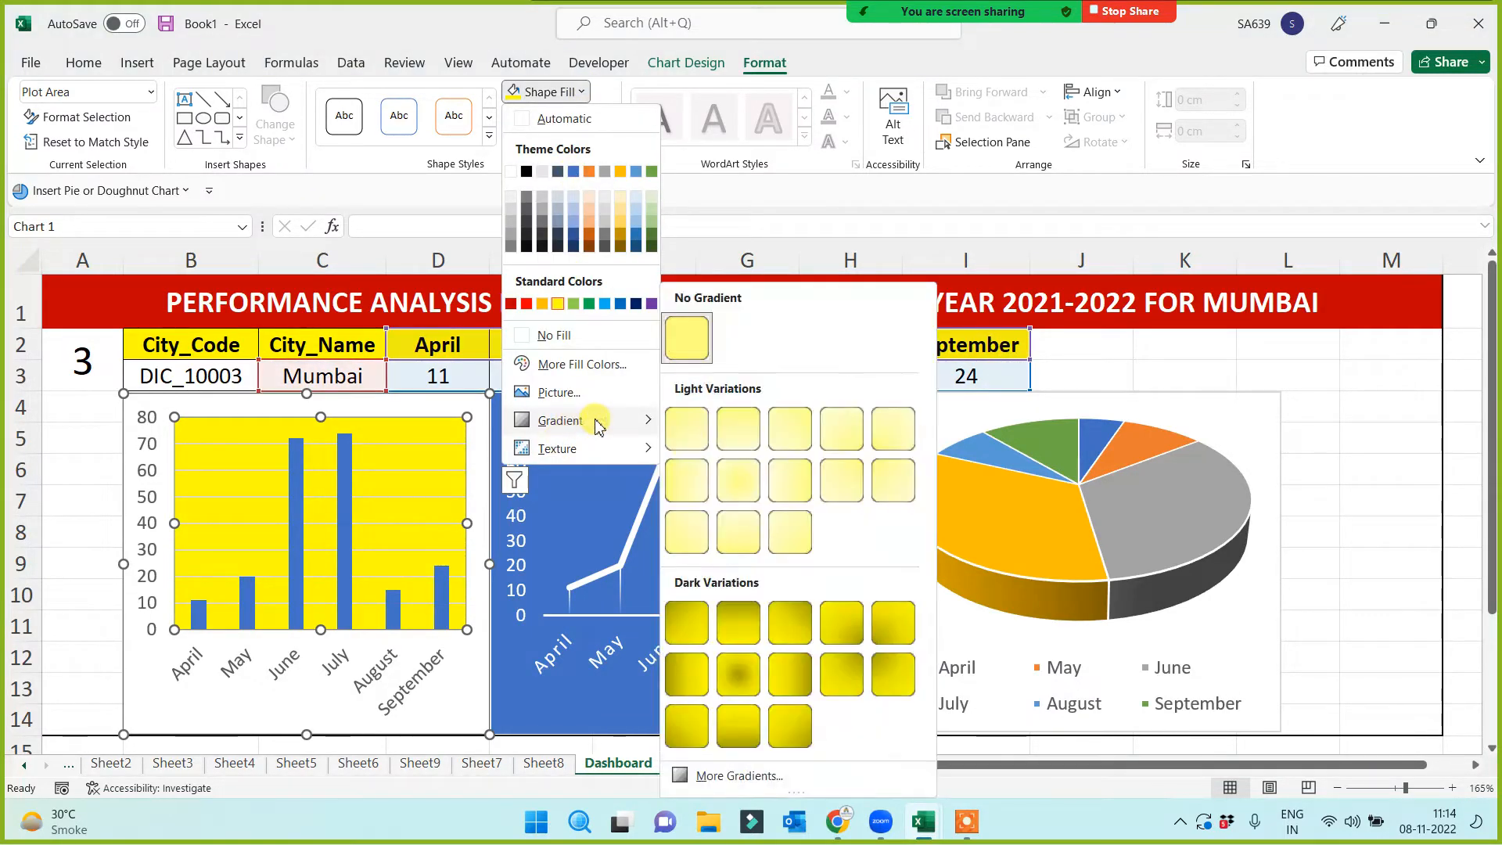
pyautogui.click(793, 476)
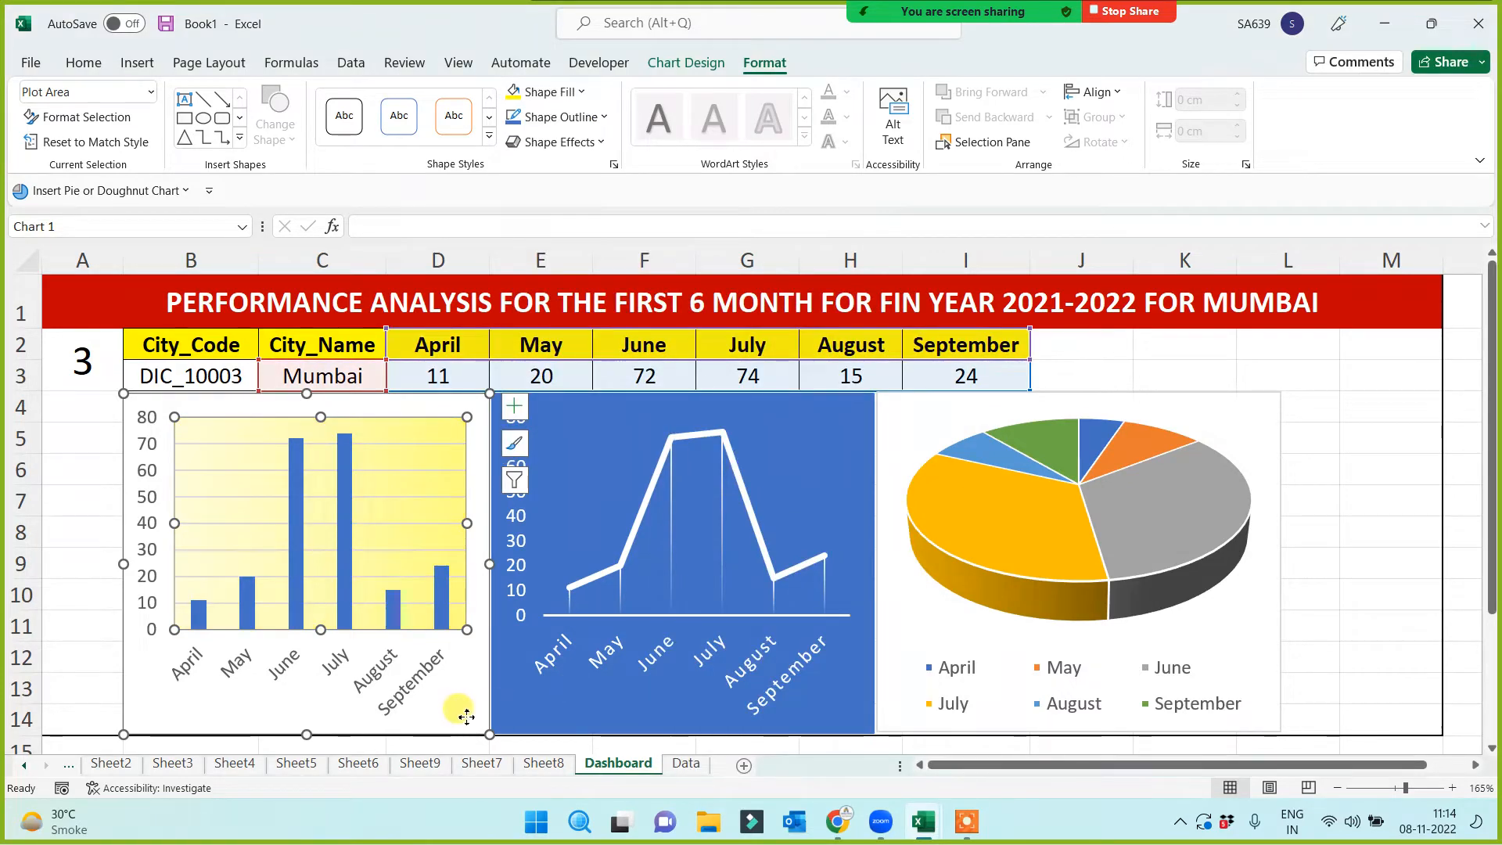
# Fill the bar chart's chart area light blue with a dark gradient variation
pyautogui.click(476, 605)
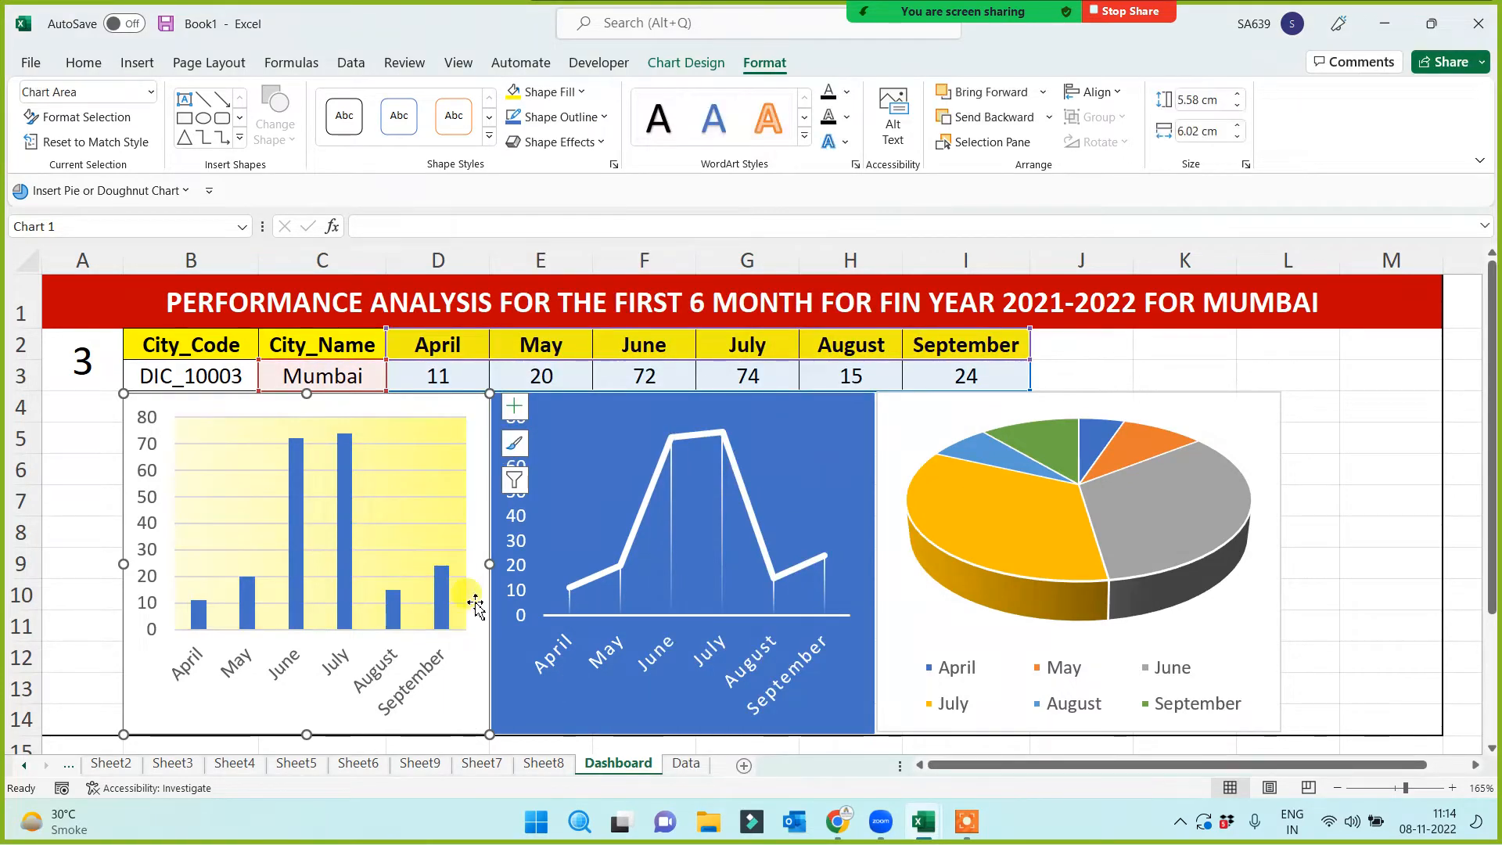
pyautogui.click(581, 93)
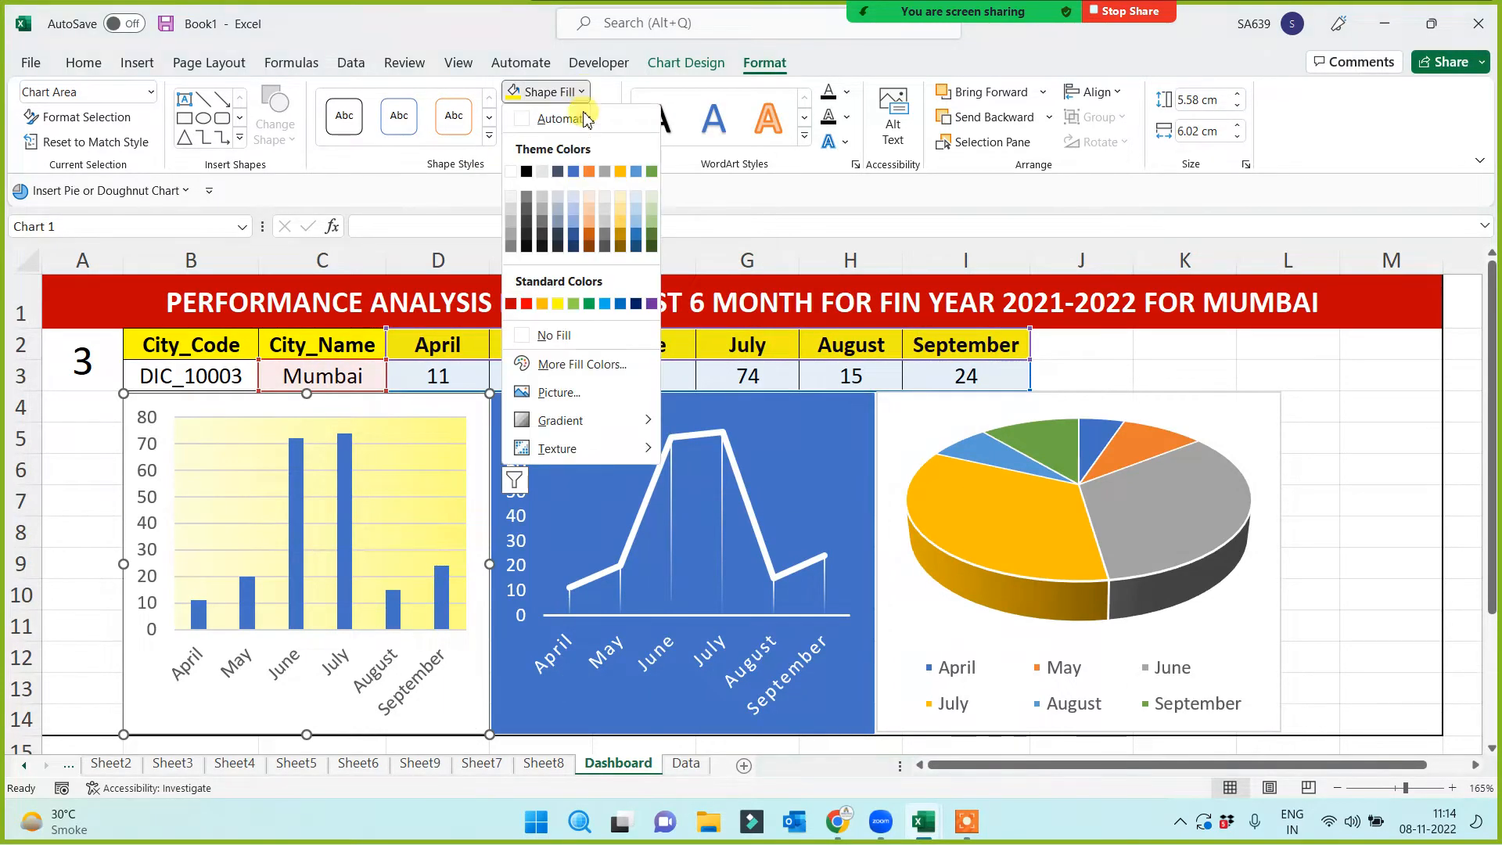
pyautogui.click(604, 304)
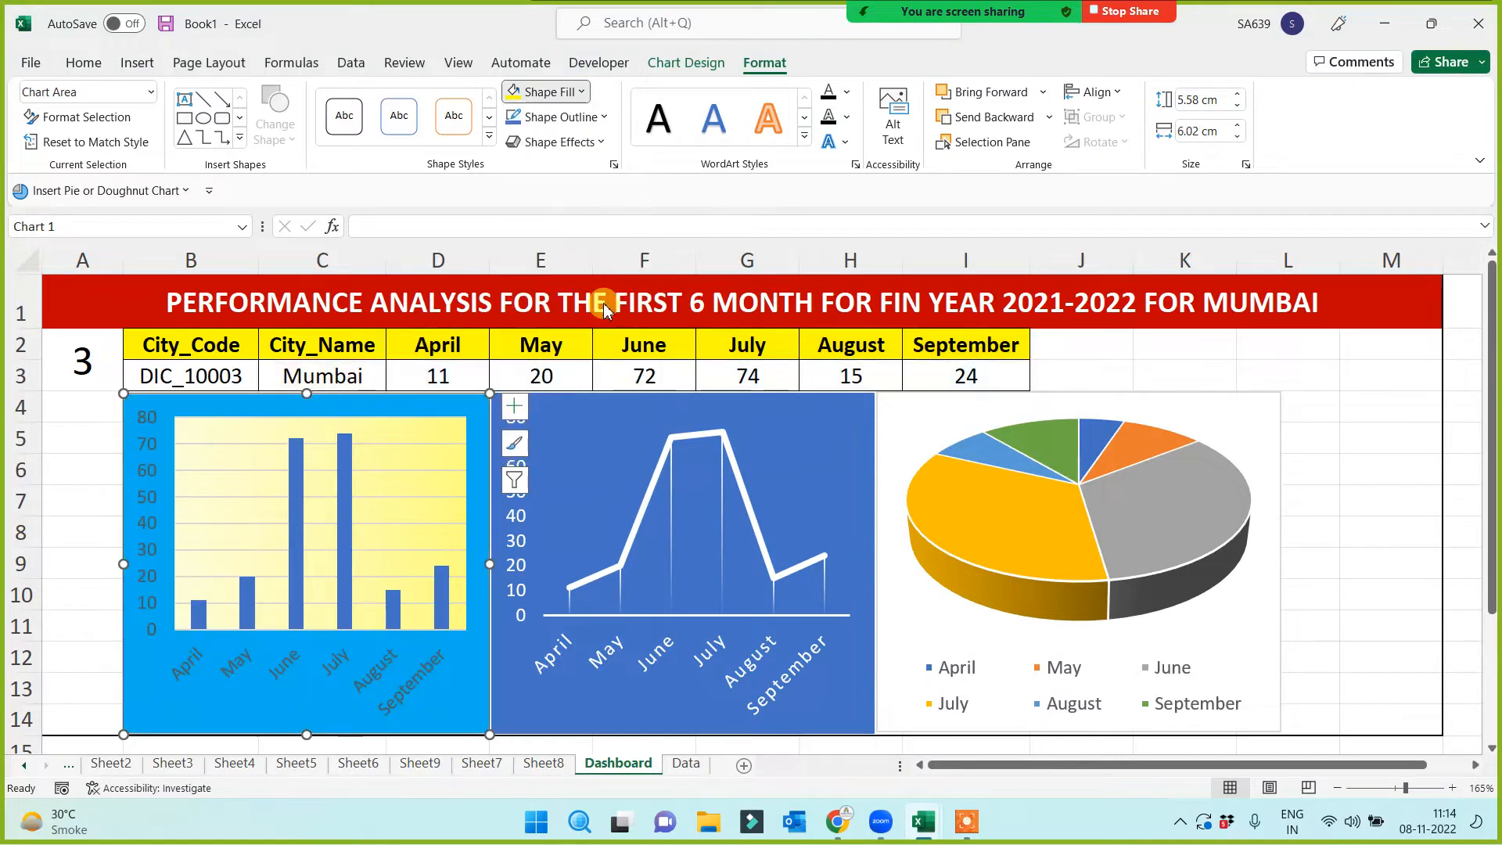
pyautogui.click(585, 92)
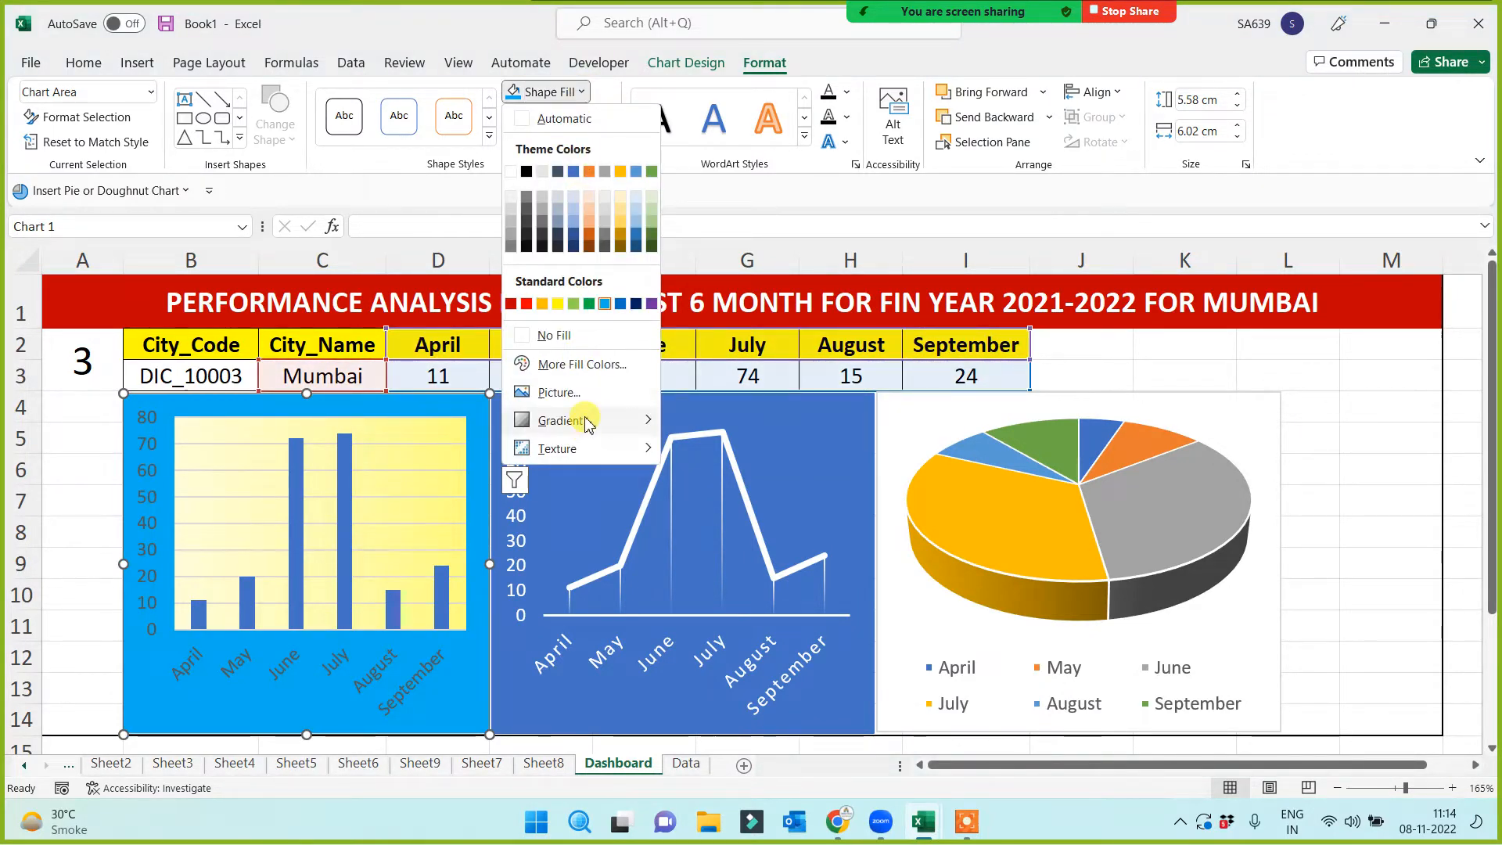
pyautogui.moveTo(588, 423)
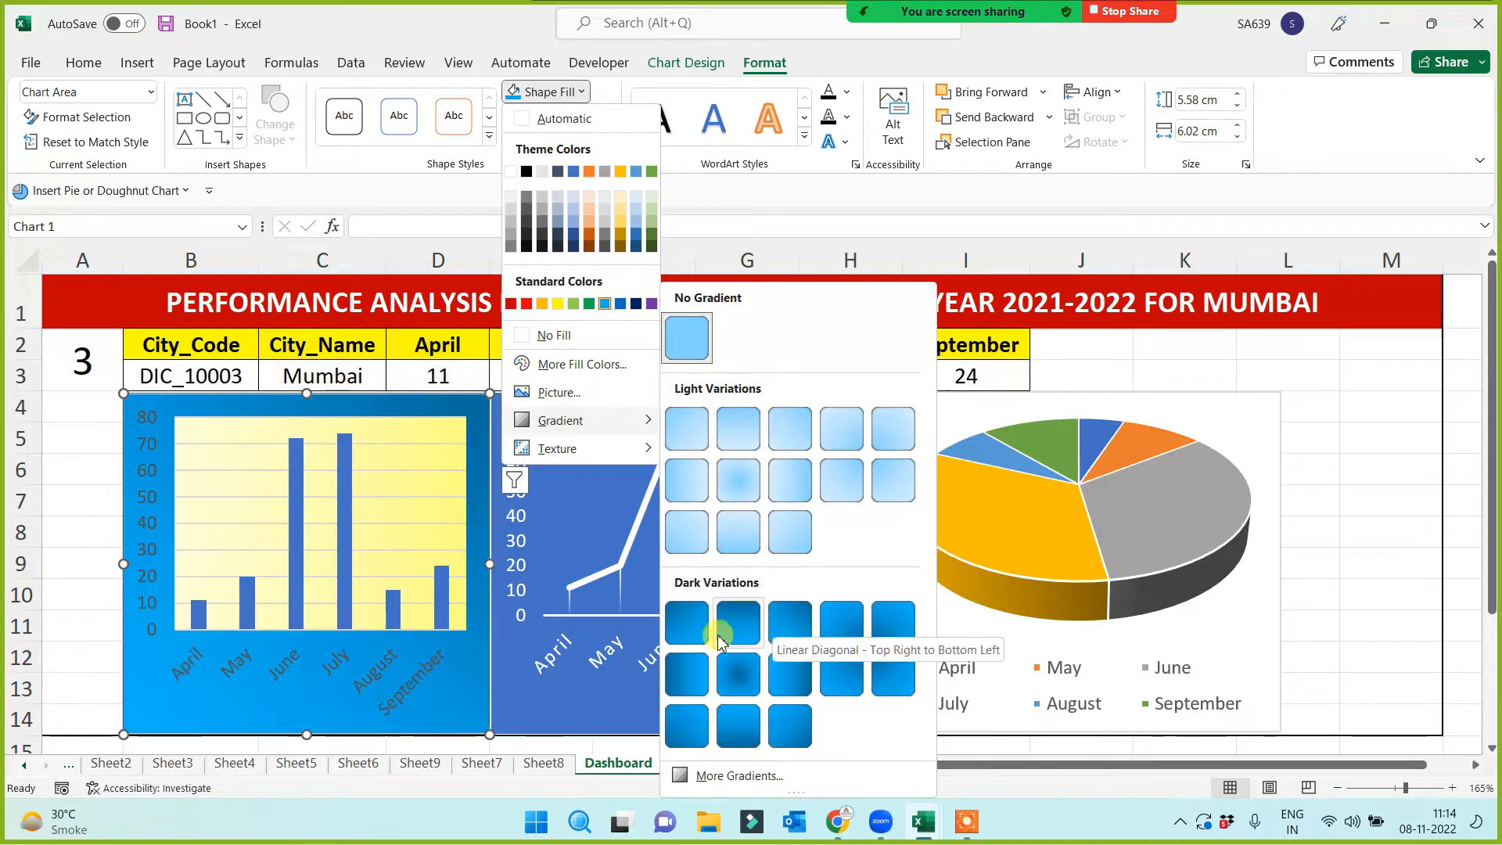
pyautogui.click(672, 667)
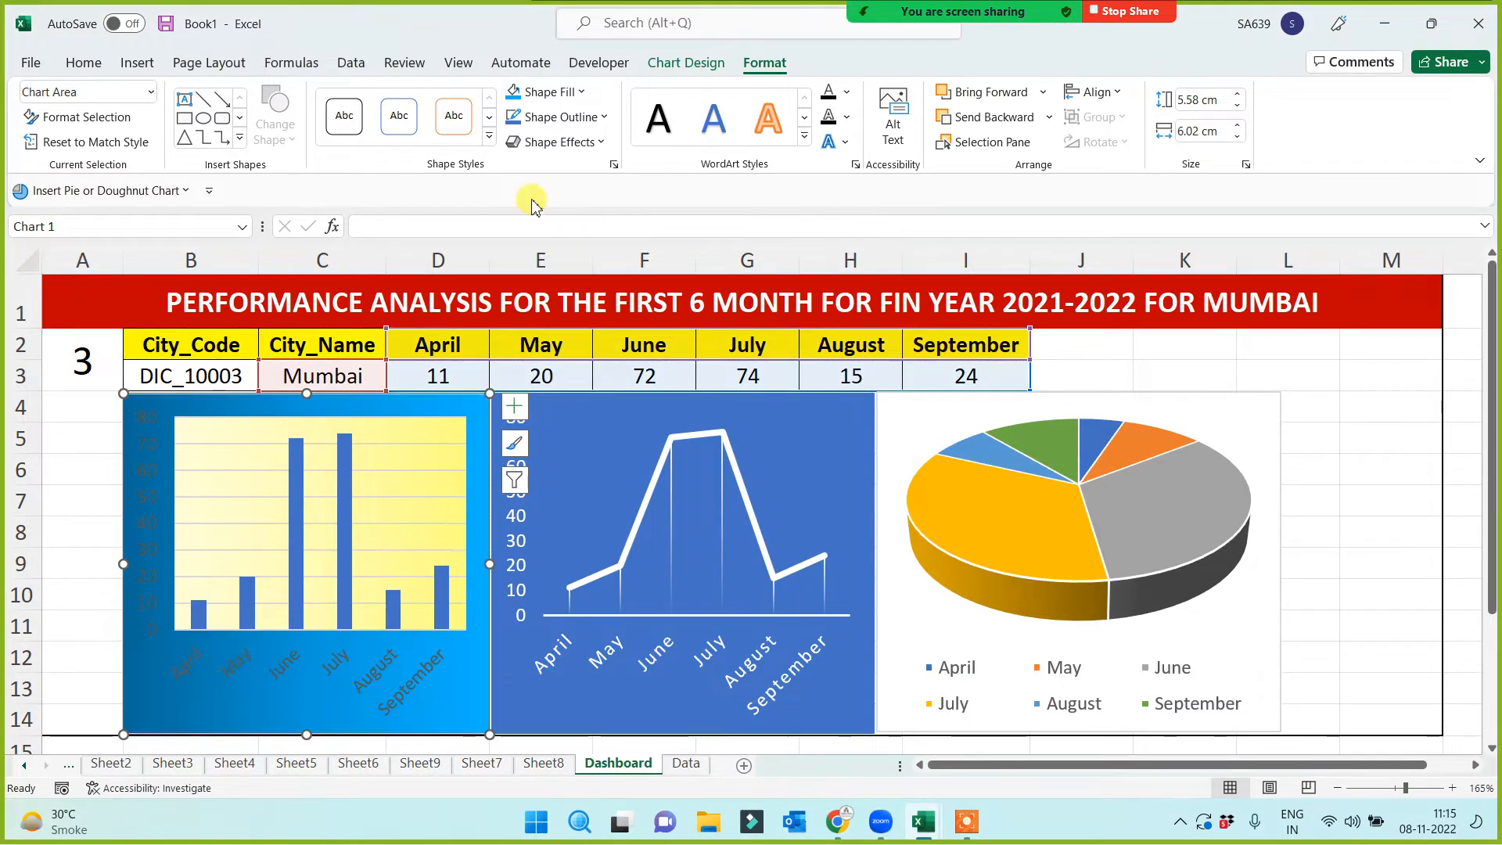
# Apply 3-D shape effect Preset 3 to give the bar chart a bevelled frame
pyautogui.click(602, 143)
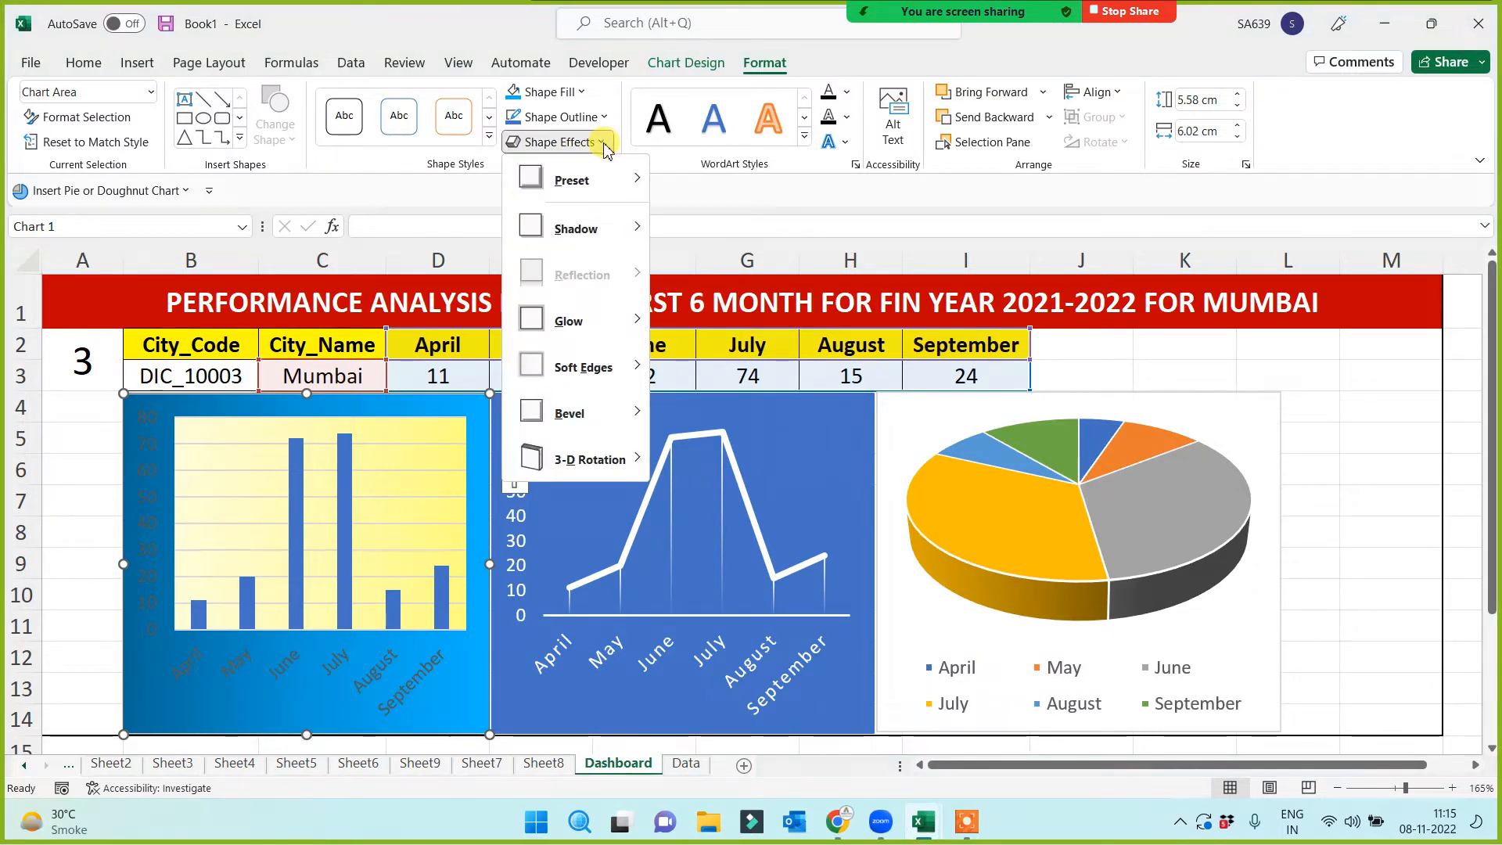
pyautogui.click(583, 181)
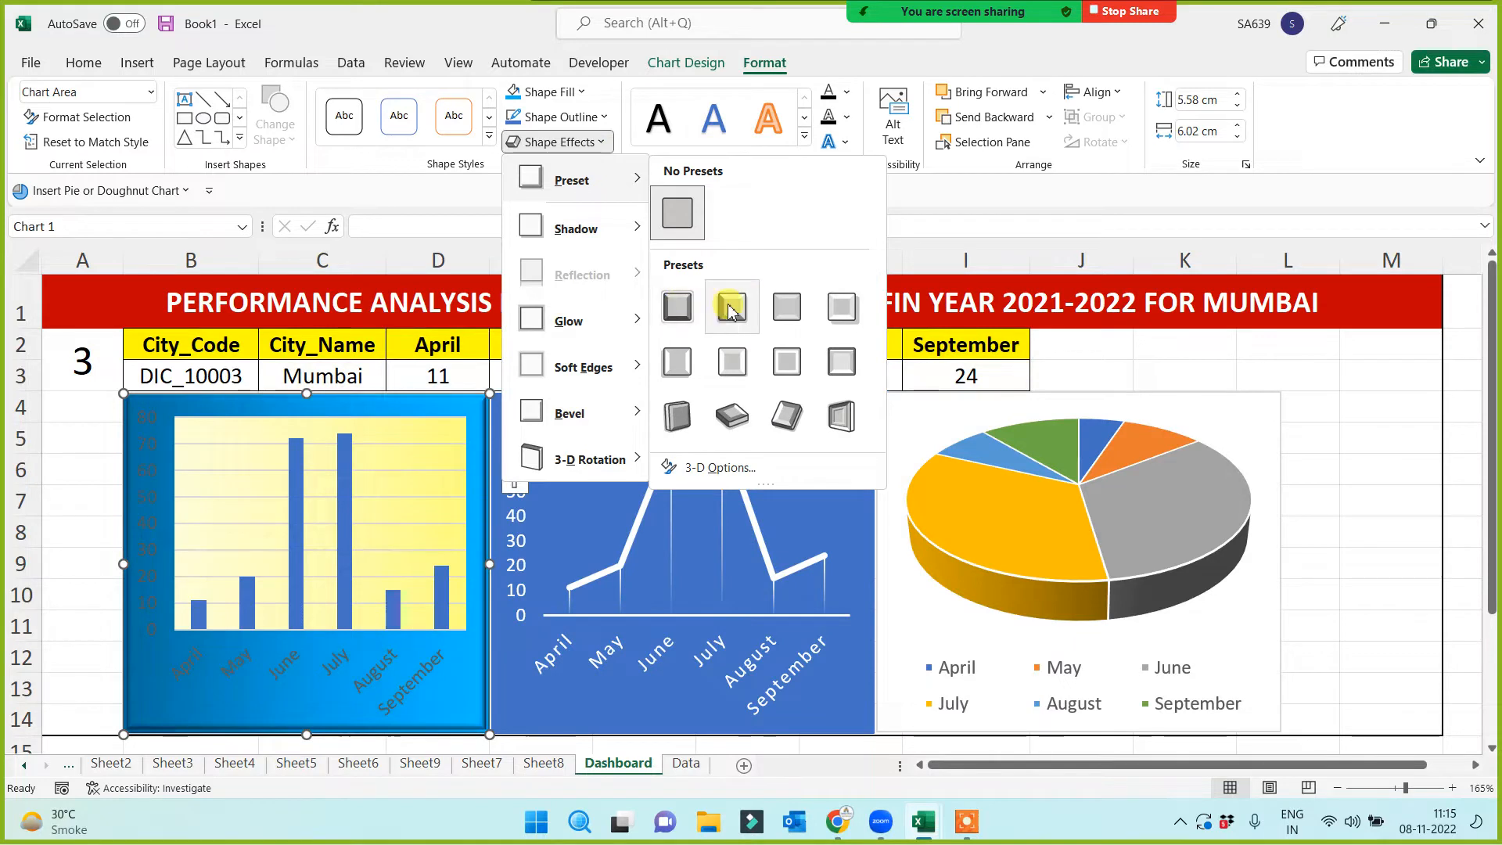
pyautogui.click(786, 313)
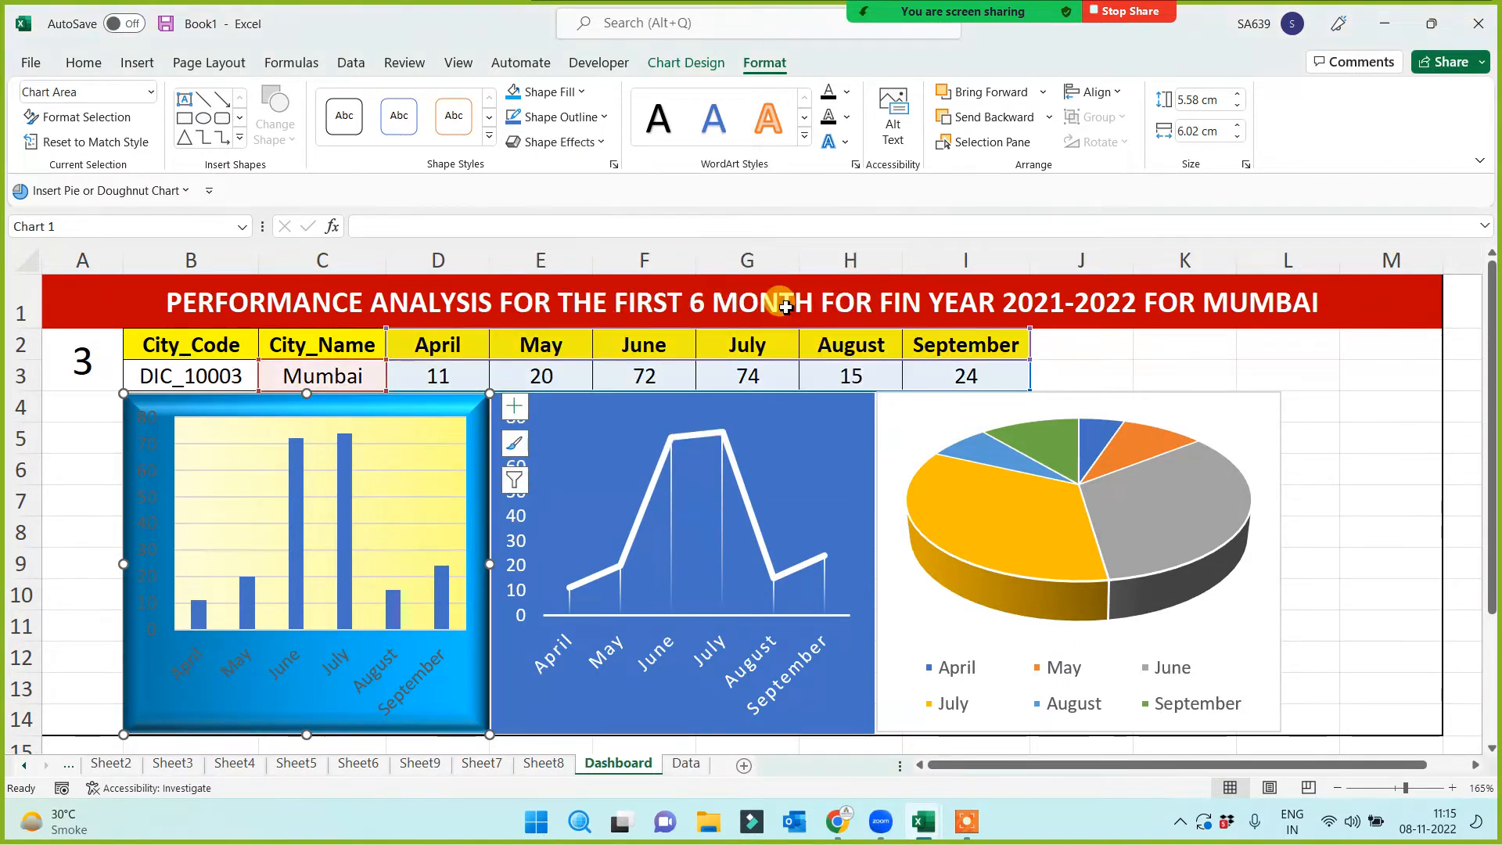
pyautogui.click(78, 508)
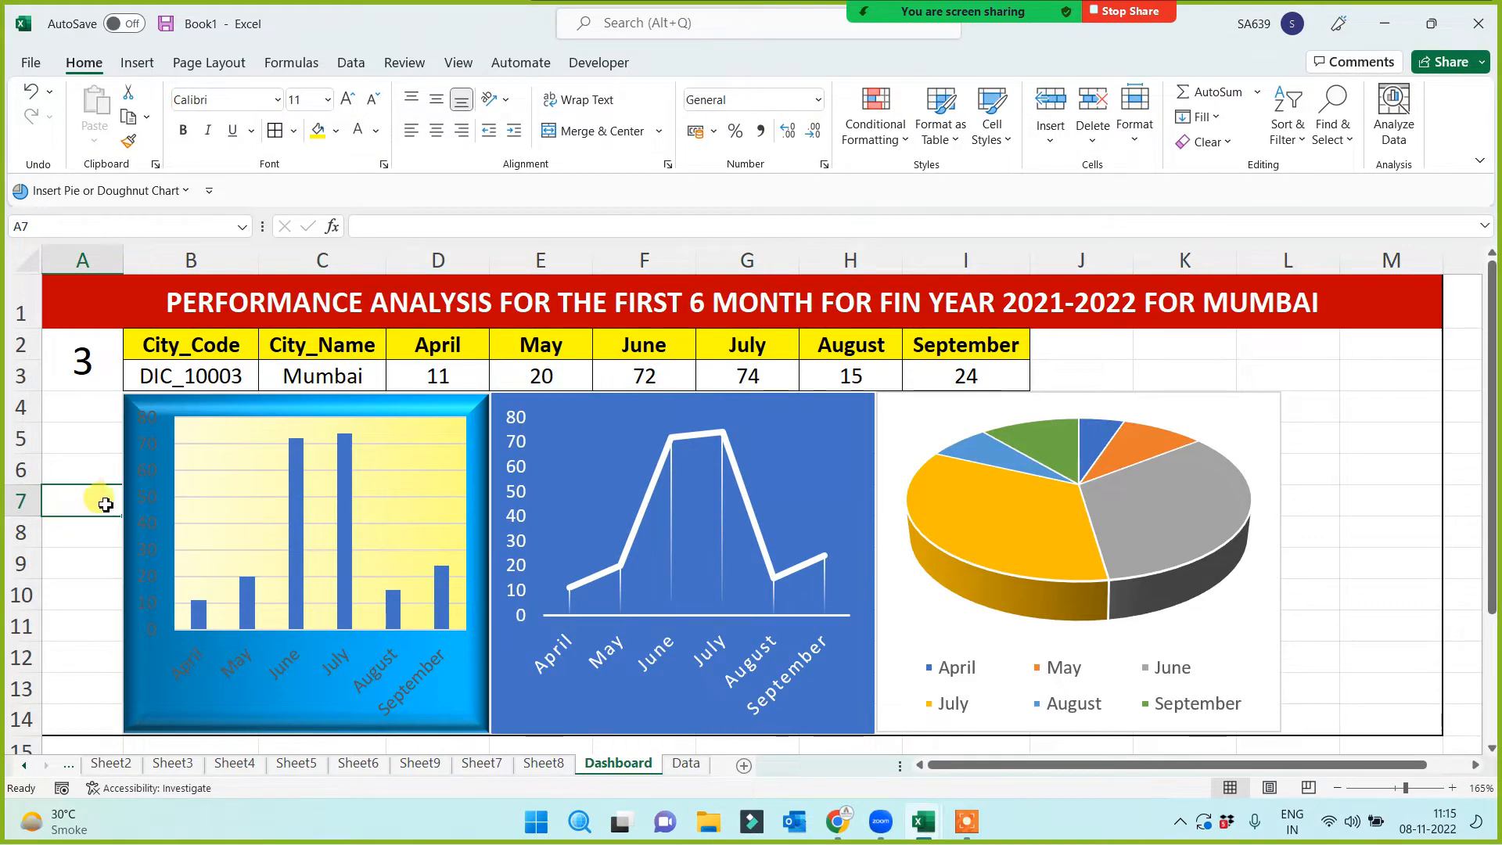
# Set the font colour of the value axis and month axis labels to white
pyautogui.click(149, 468)
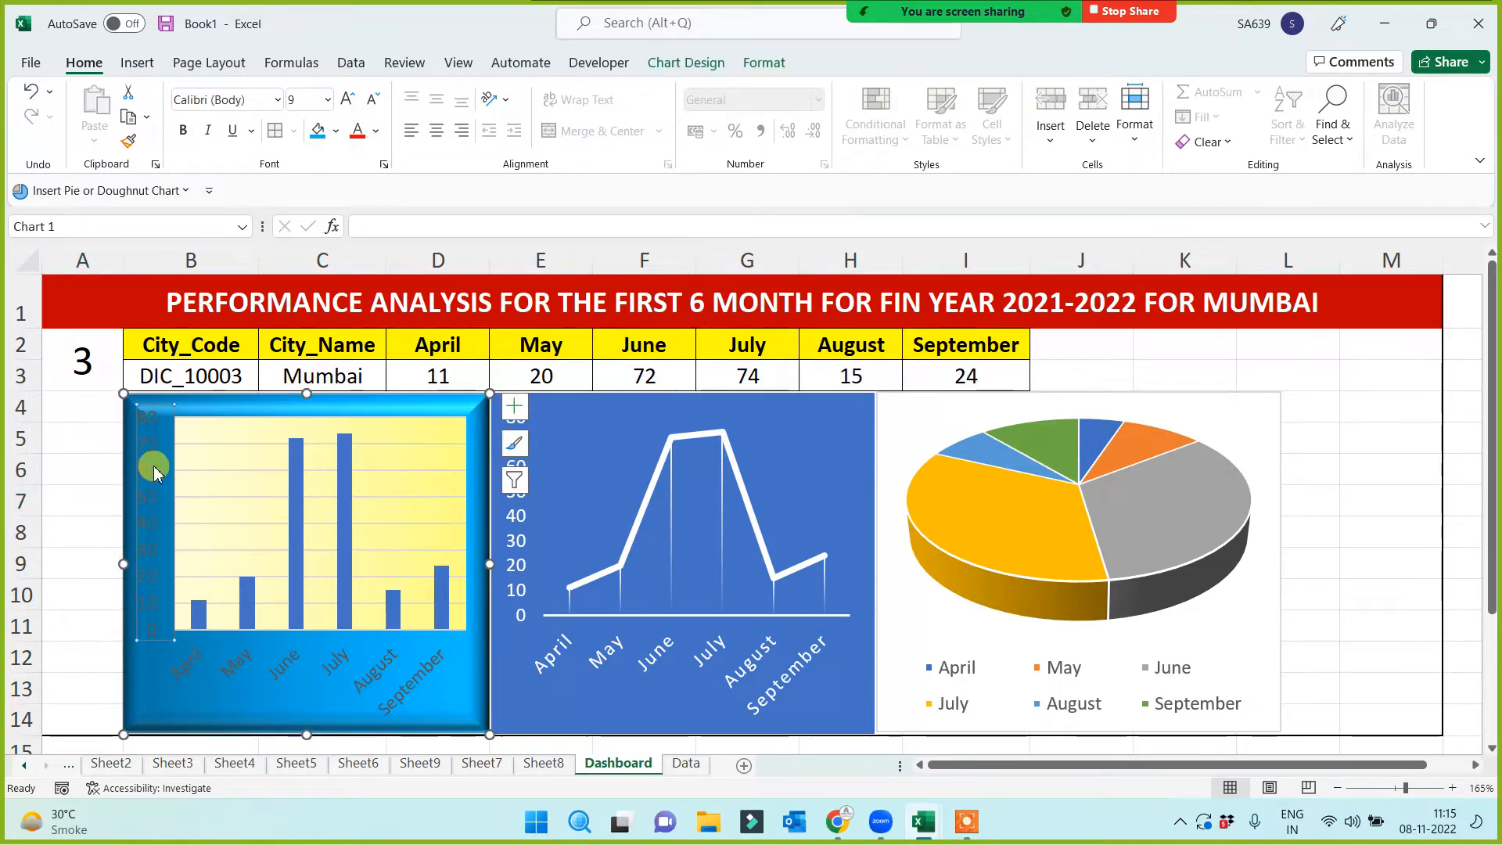
pyautogui.click(377, 131)
pyautogui.click(355, 210)
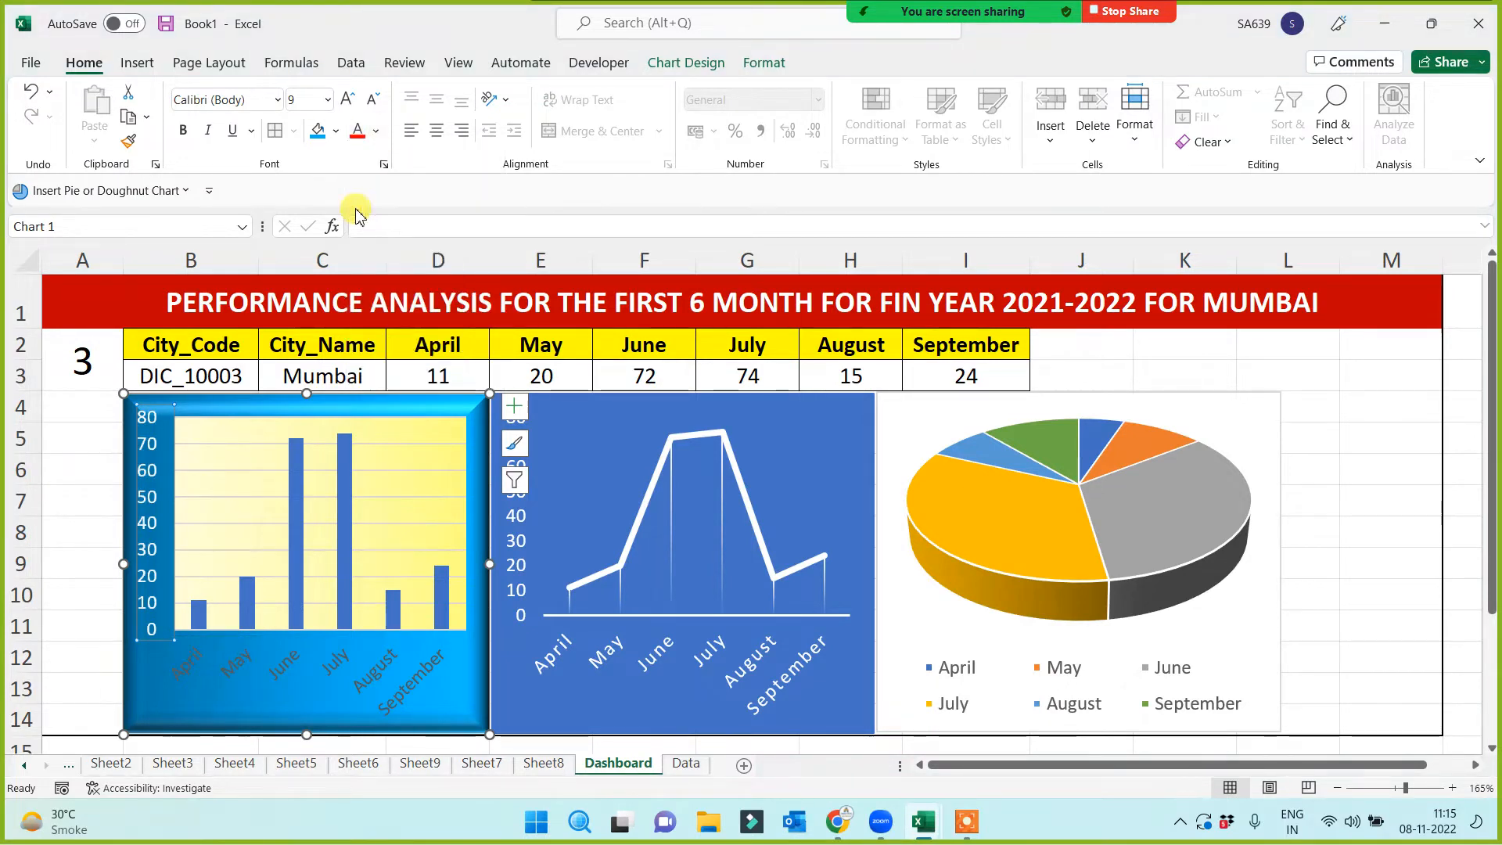
pyautogui.click(191, 657)
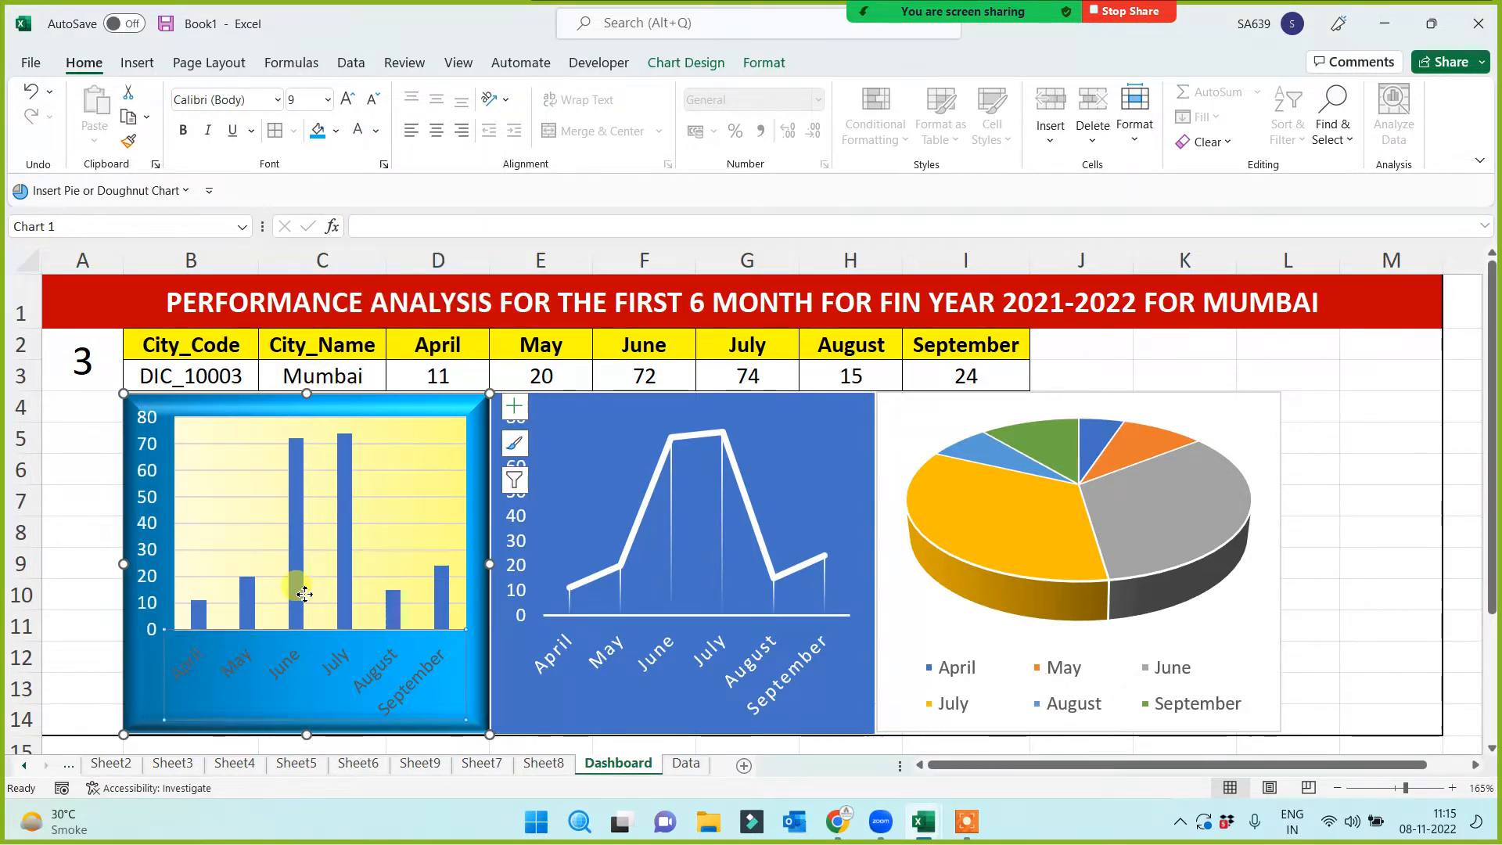
pyautogui.click(356, 133)
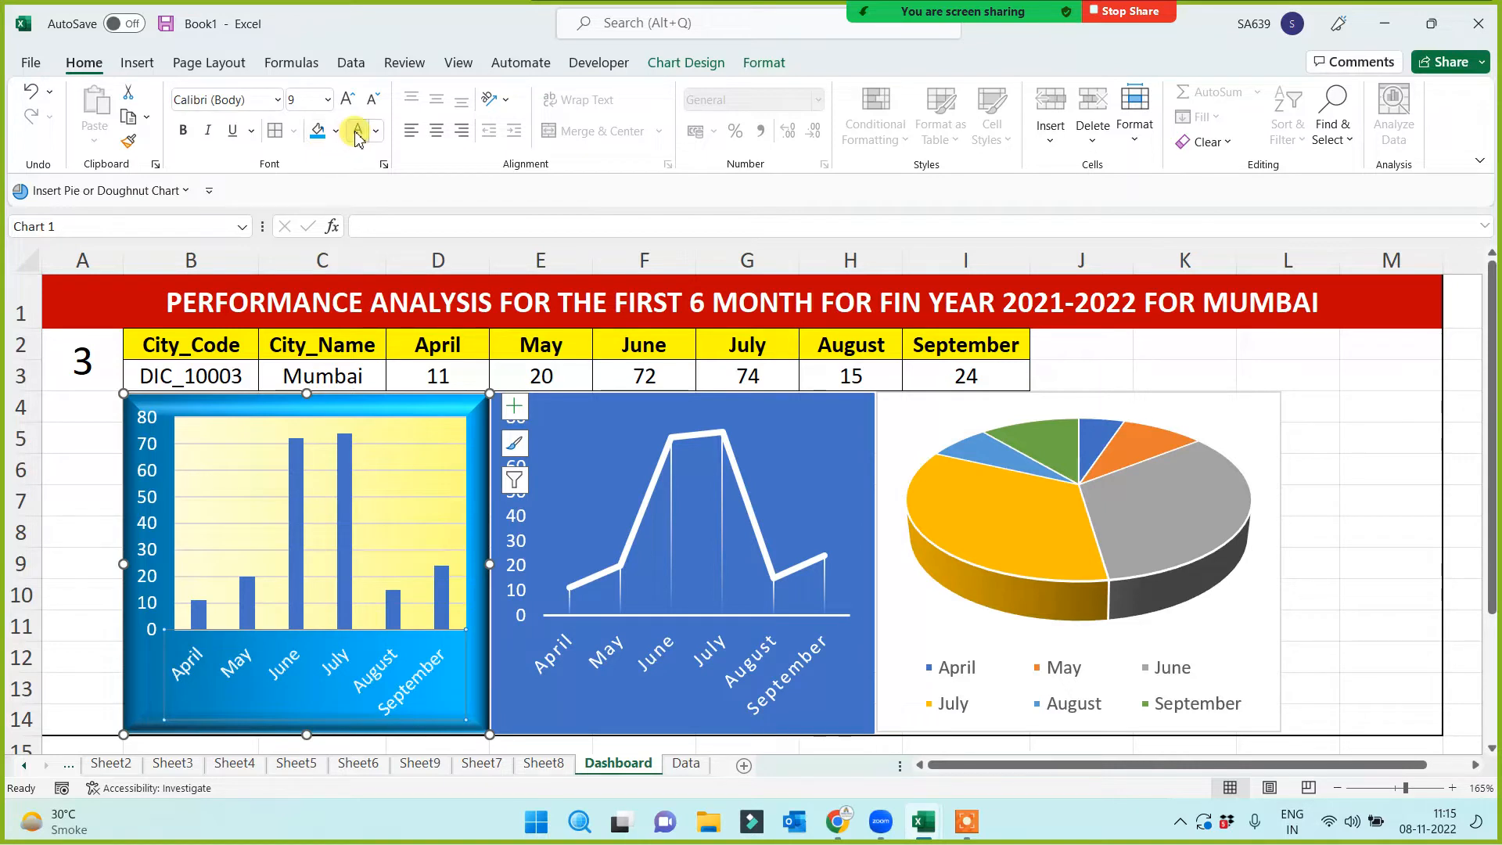
pyautogui.click(75, 525)
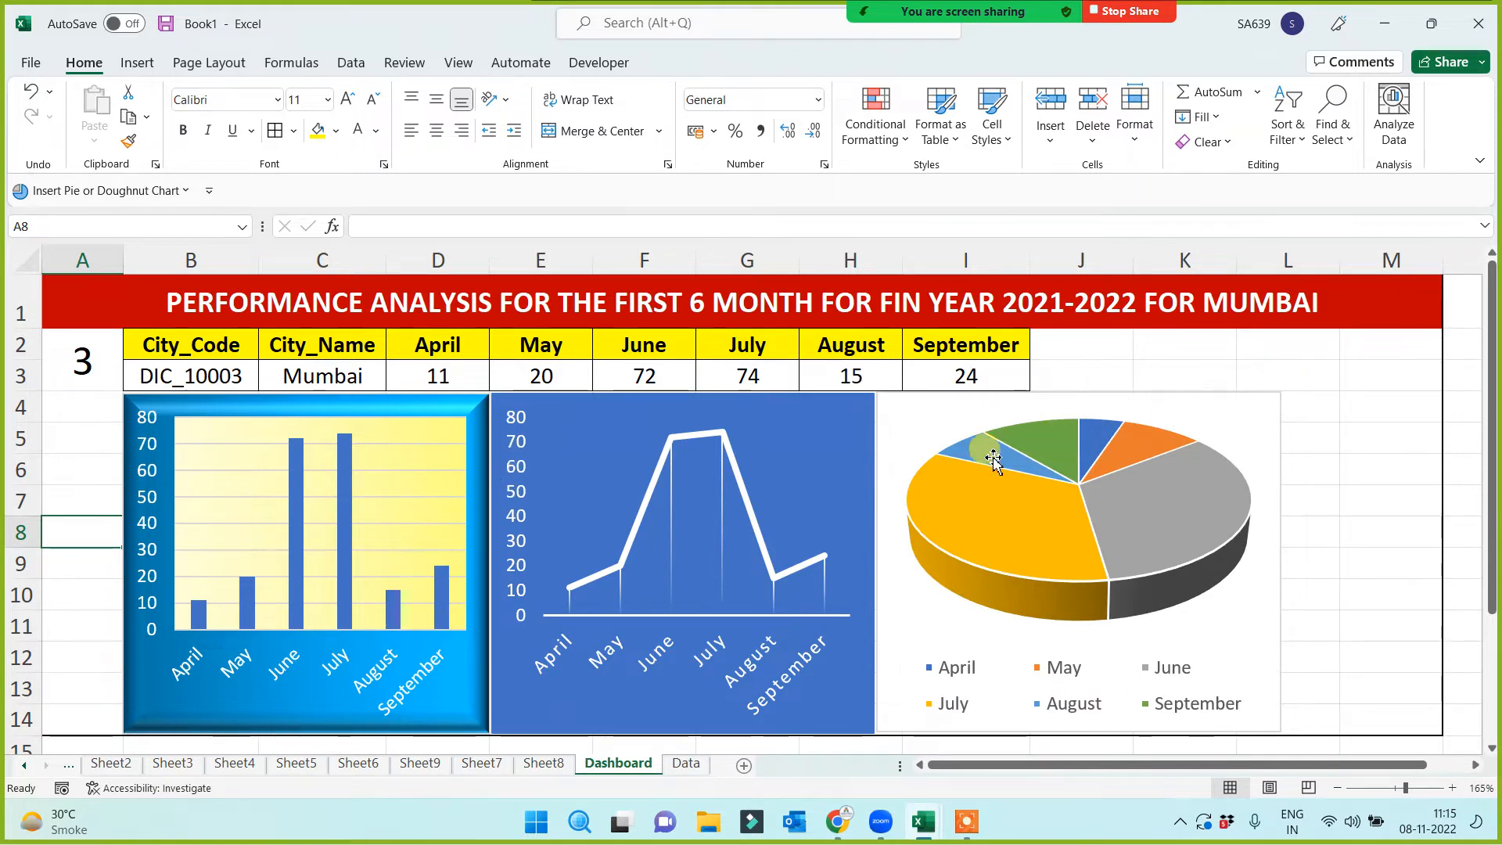
# Give the line chart a bevelled 3-D preset frame
pyautogui.click(857, 458)
pyautogui.click(875, 447)
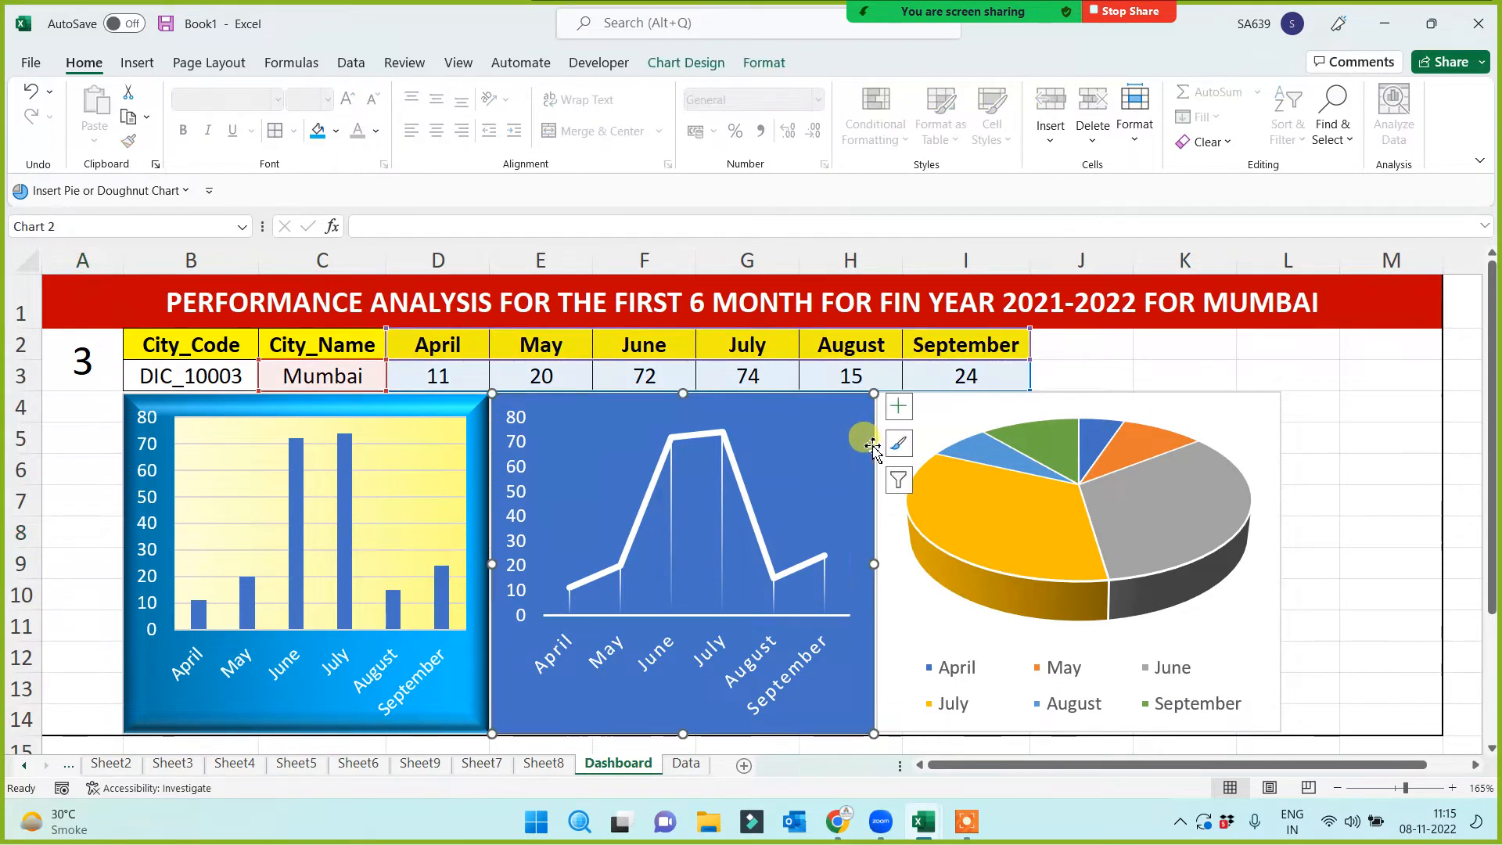
pyautogui.click(766, 67)
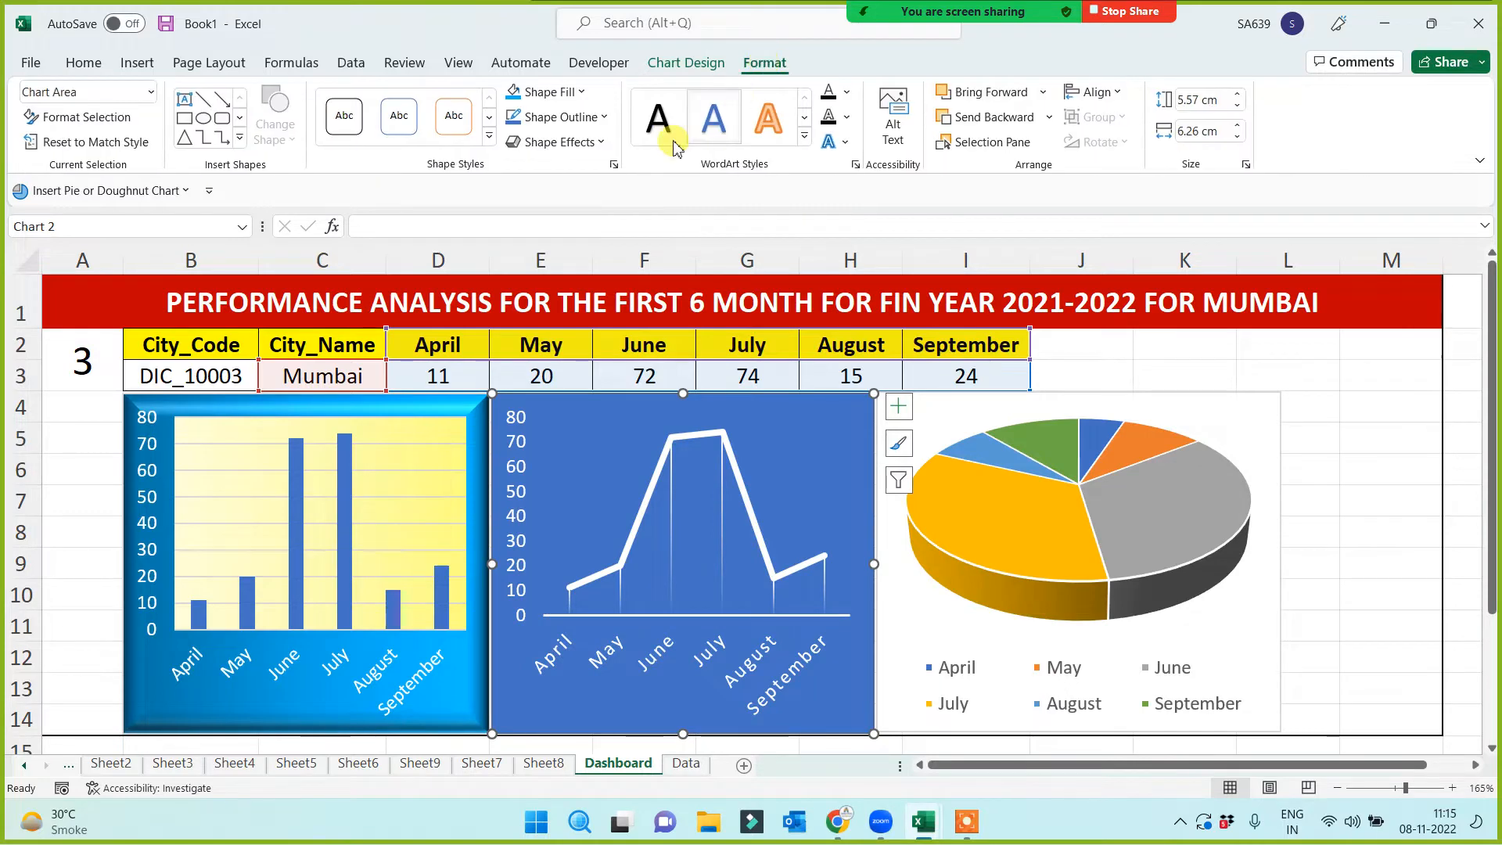
pyautogui.click(601, 142)
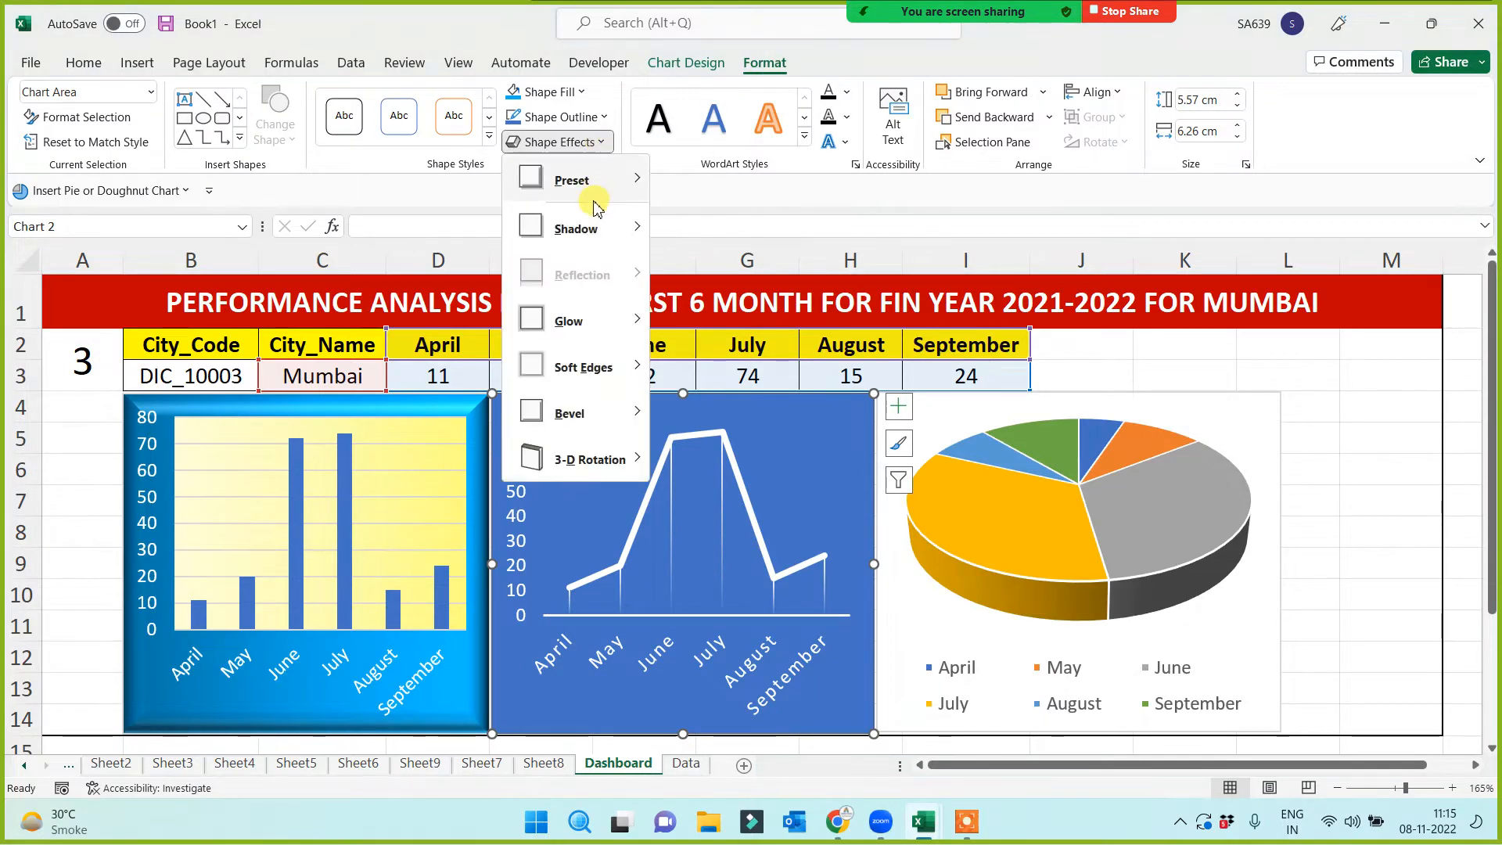
pyautogui.moveTo(599, 178)
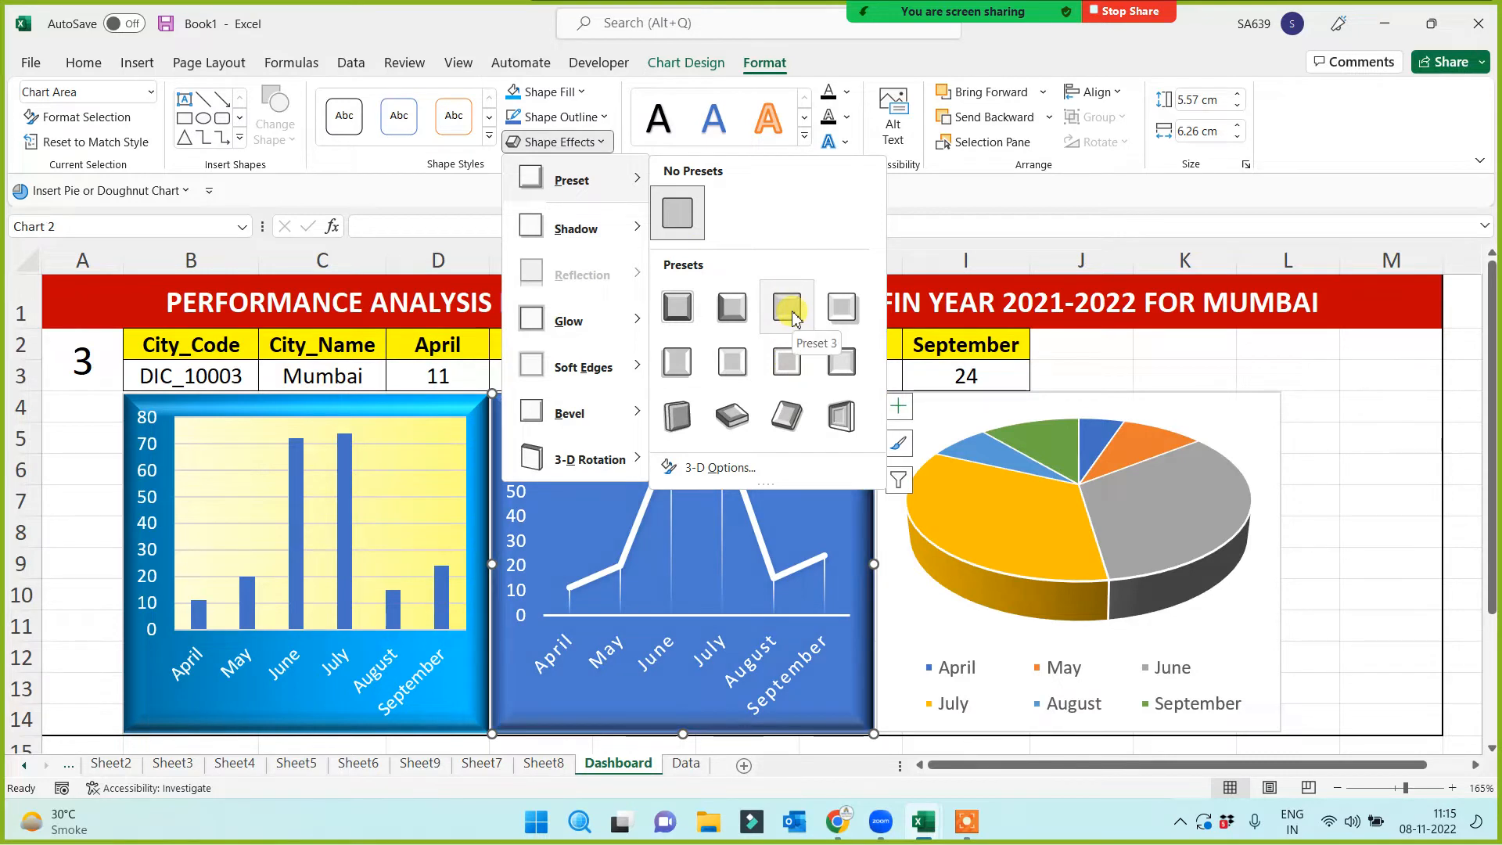
pyautogui.click(789, 364)
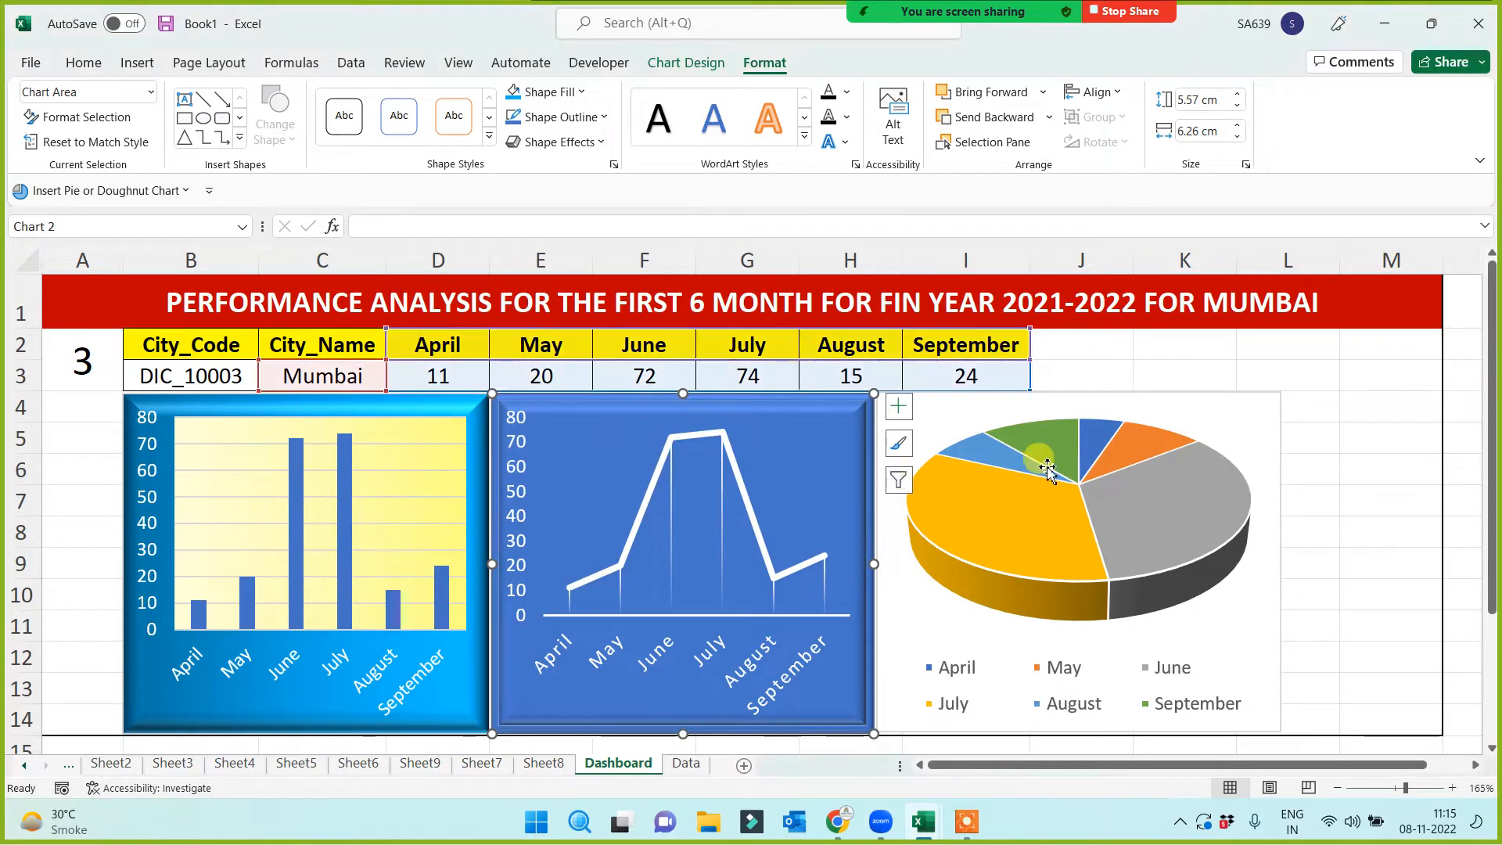
# Fill the pie chart's background light orange (peach)
pyautogui.click(1216, 408)
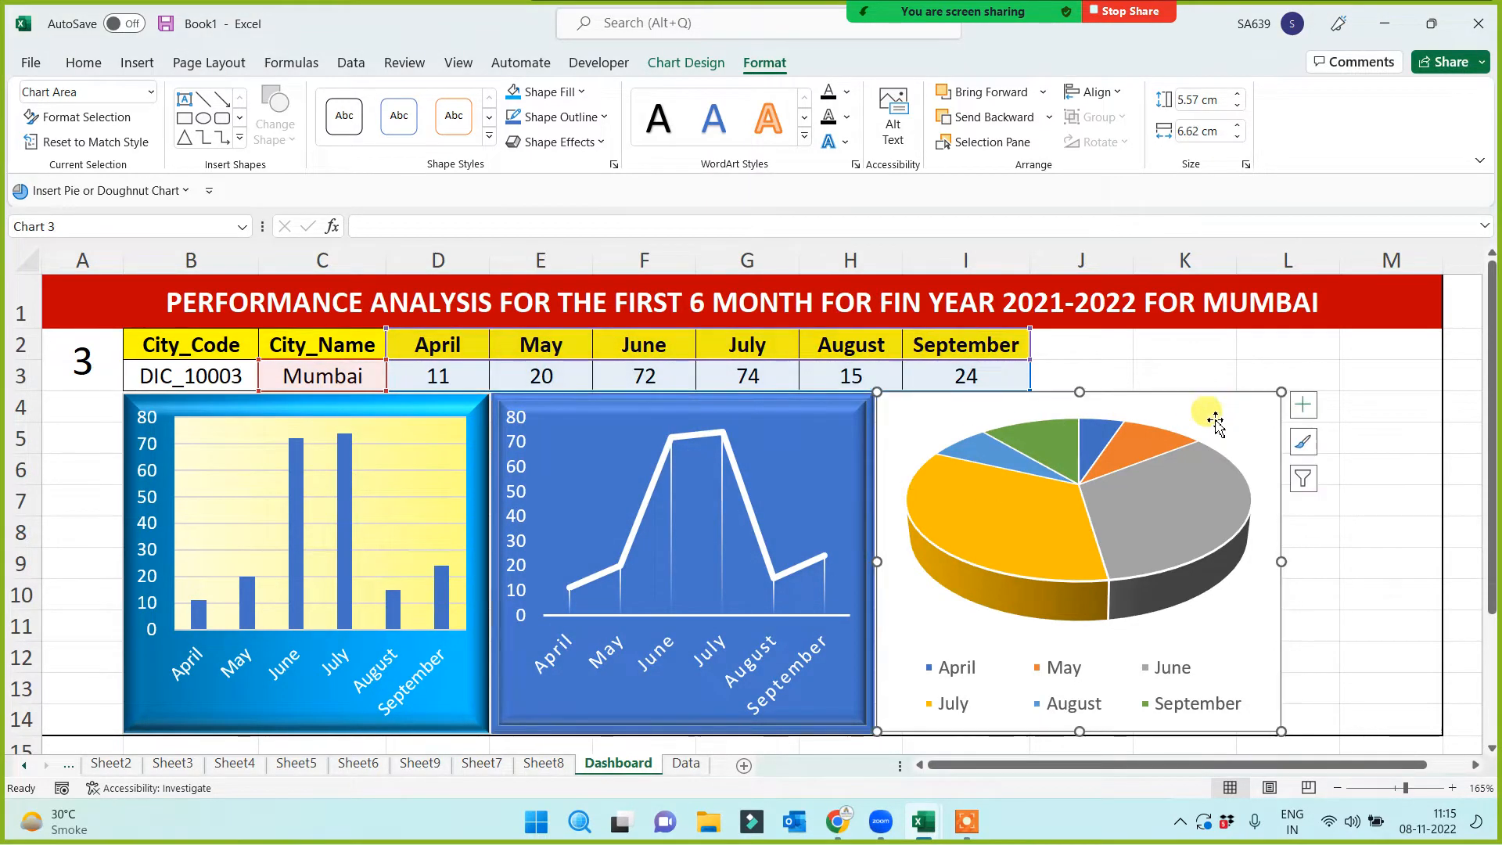
pyautogui.click(581, 92)
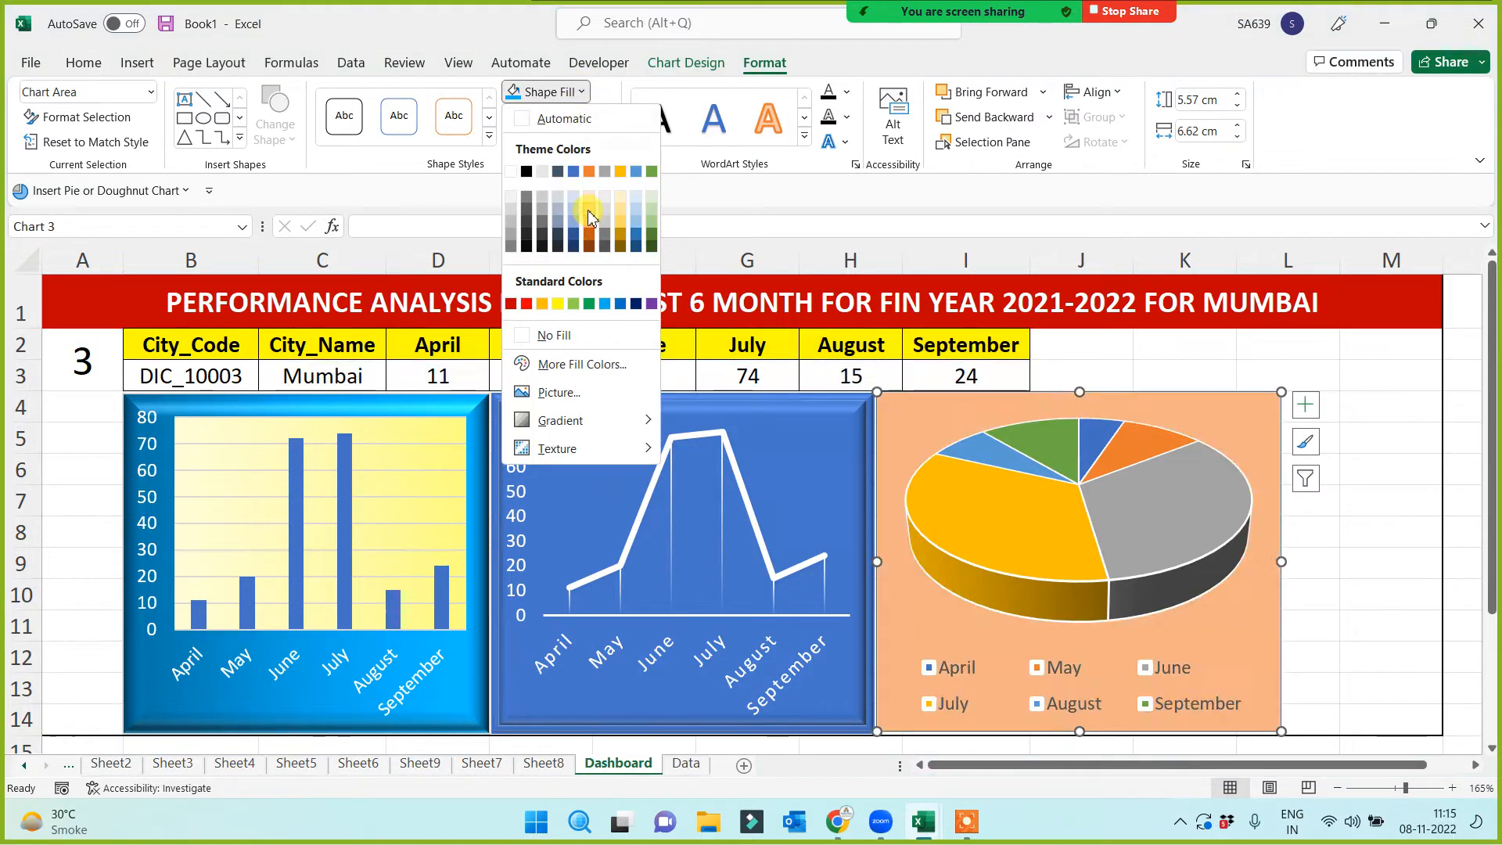
pyautogui.click(588, 210)
pyautogui.click(583, 93)
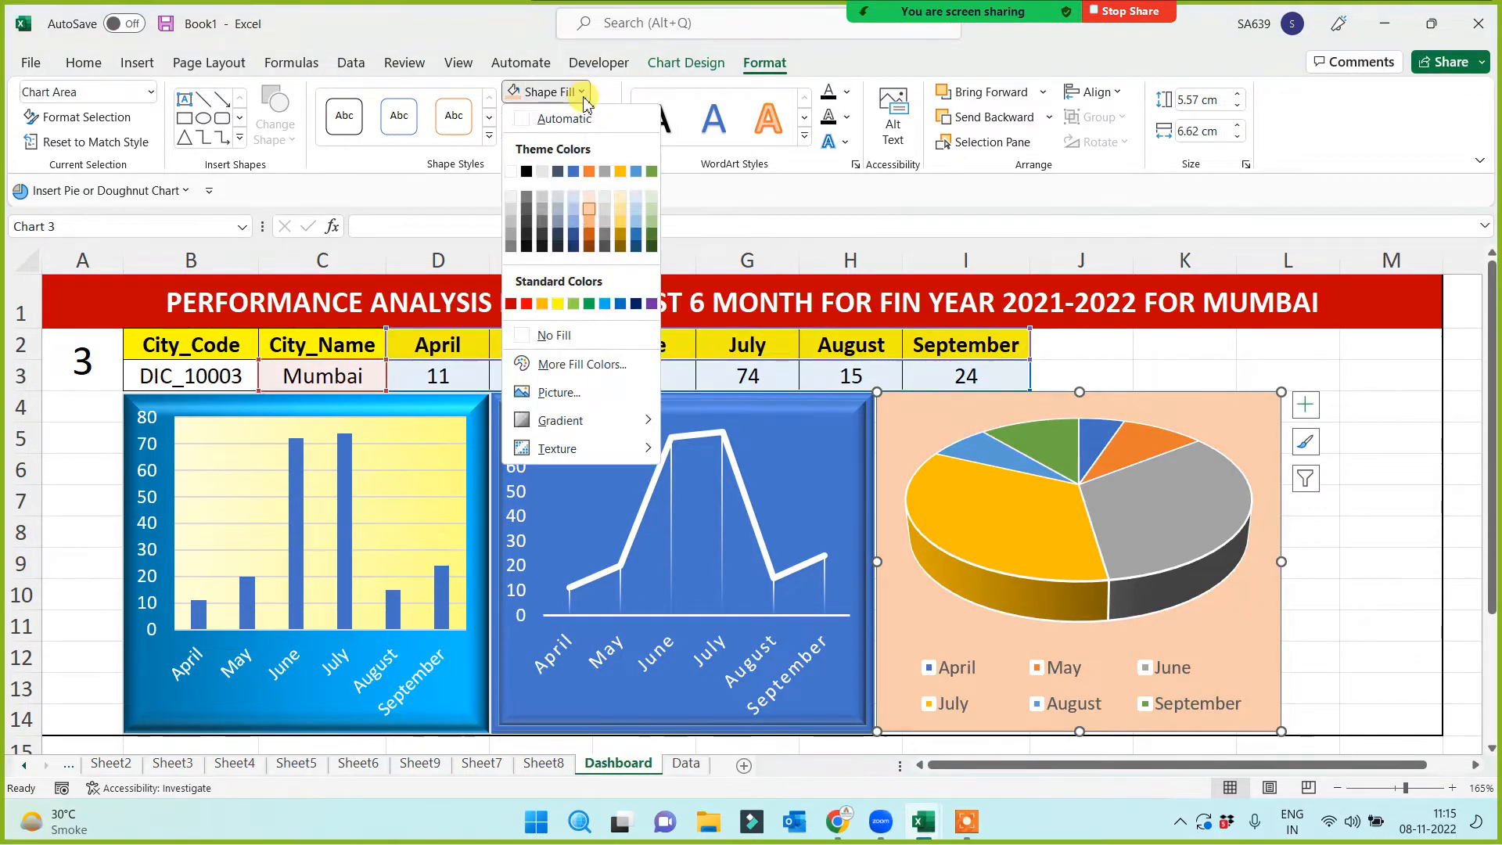
pyautogui.click(584, 94)
# Try a 3-D preset effect on the pie chart, then undo it
pyautogui.click(598, 144)
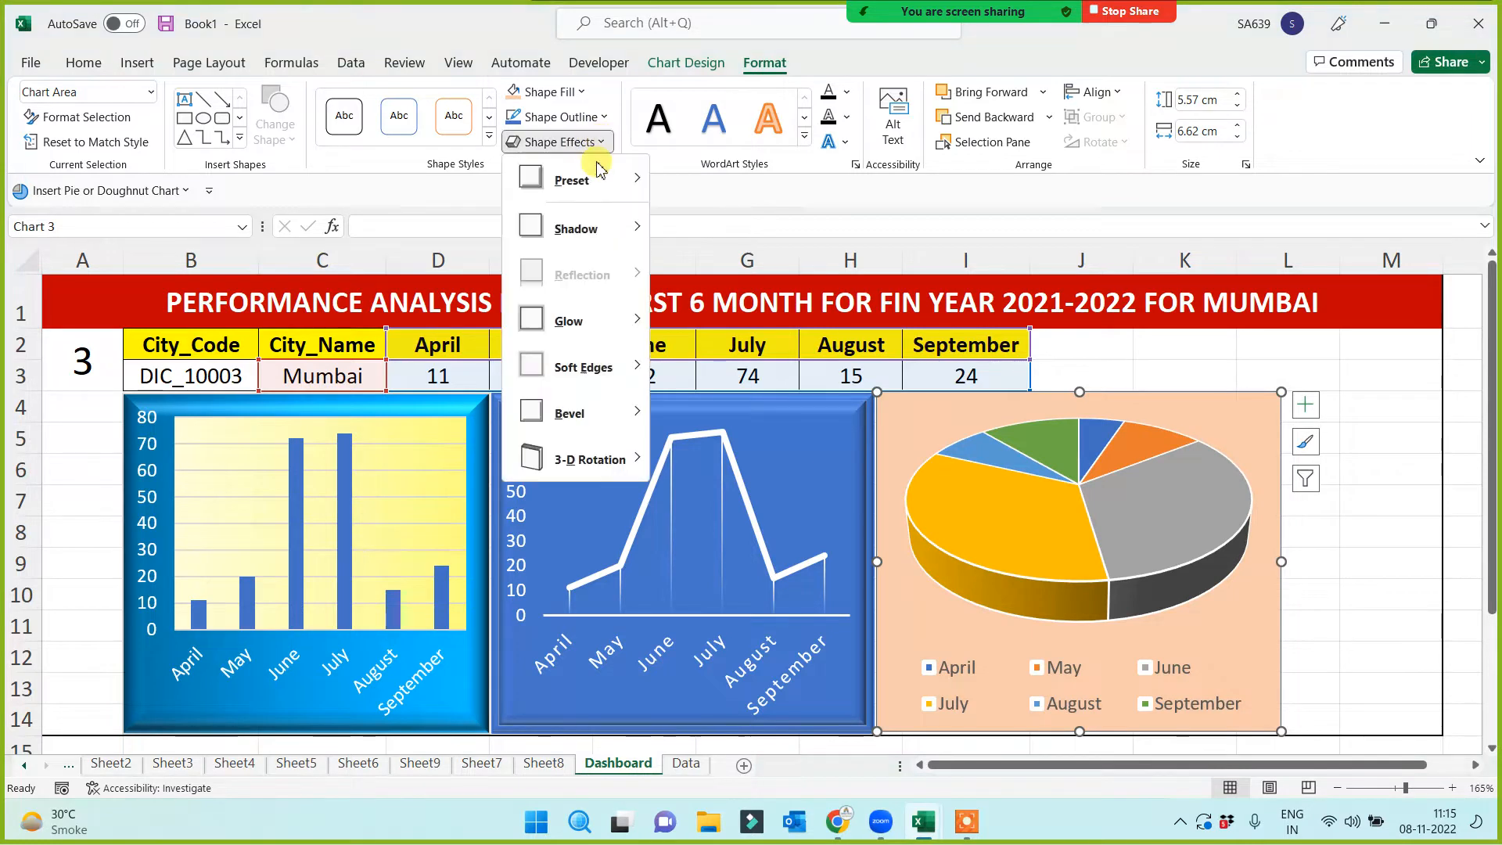
pyautogui.moveTo(583, 178)
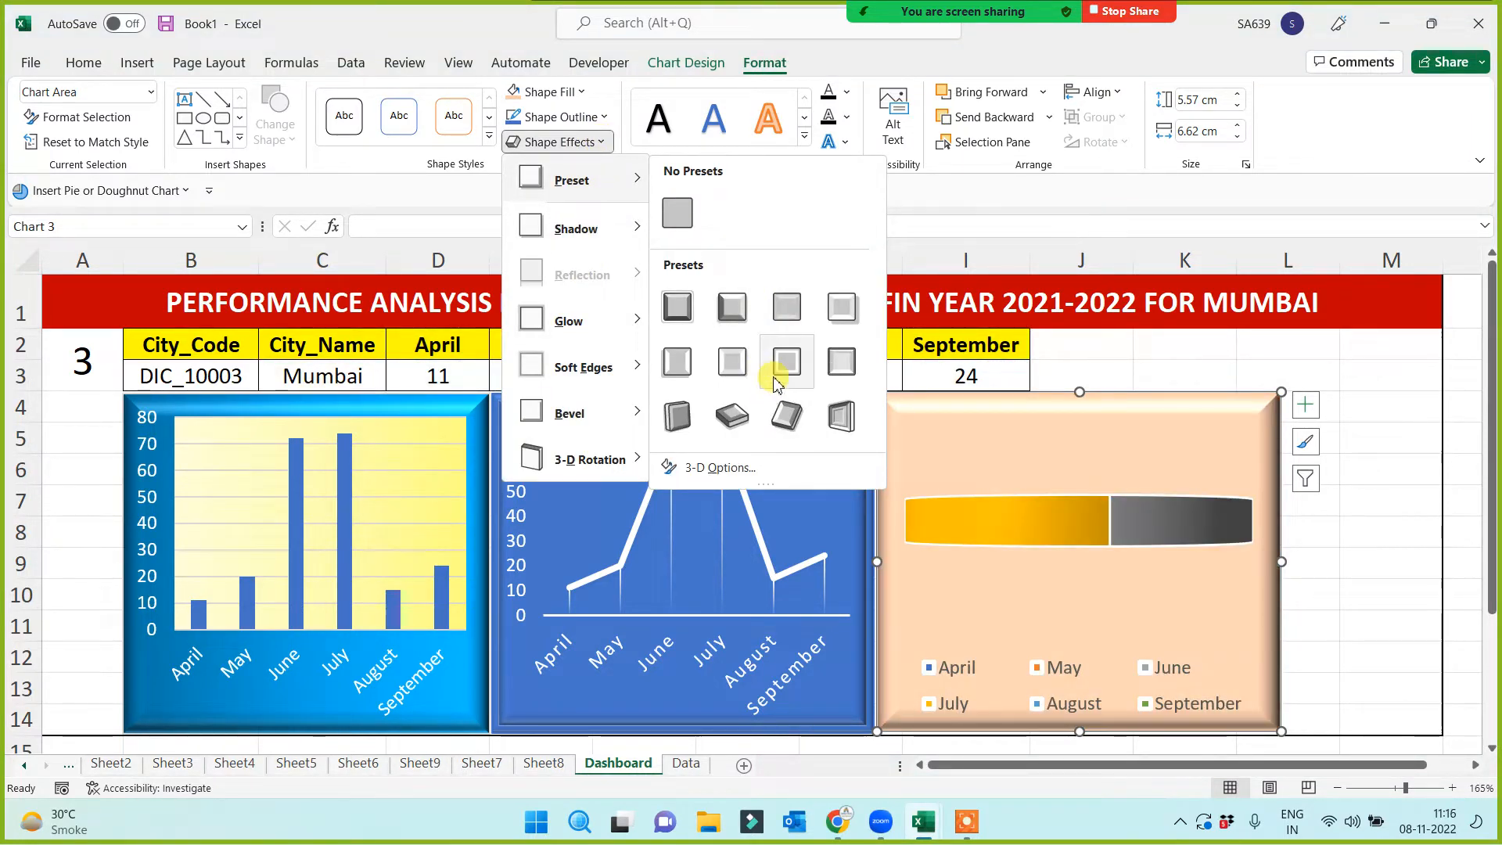
pyautogui.click(732, 417)
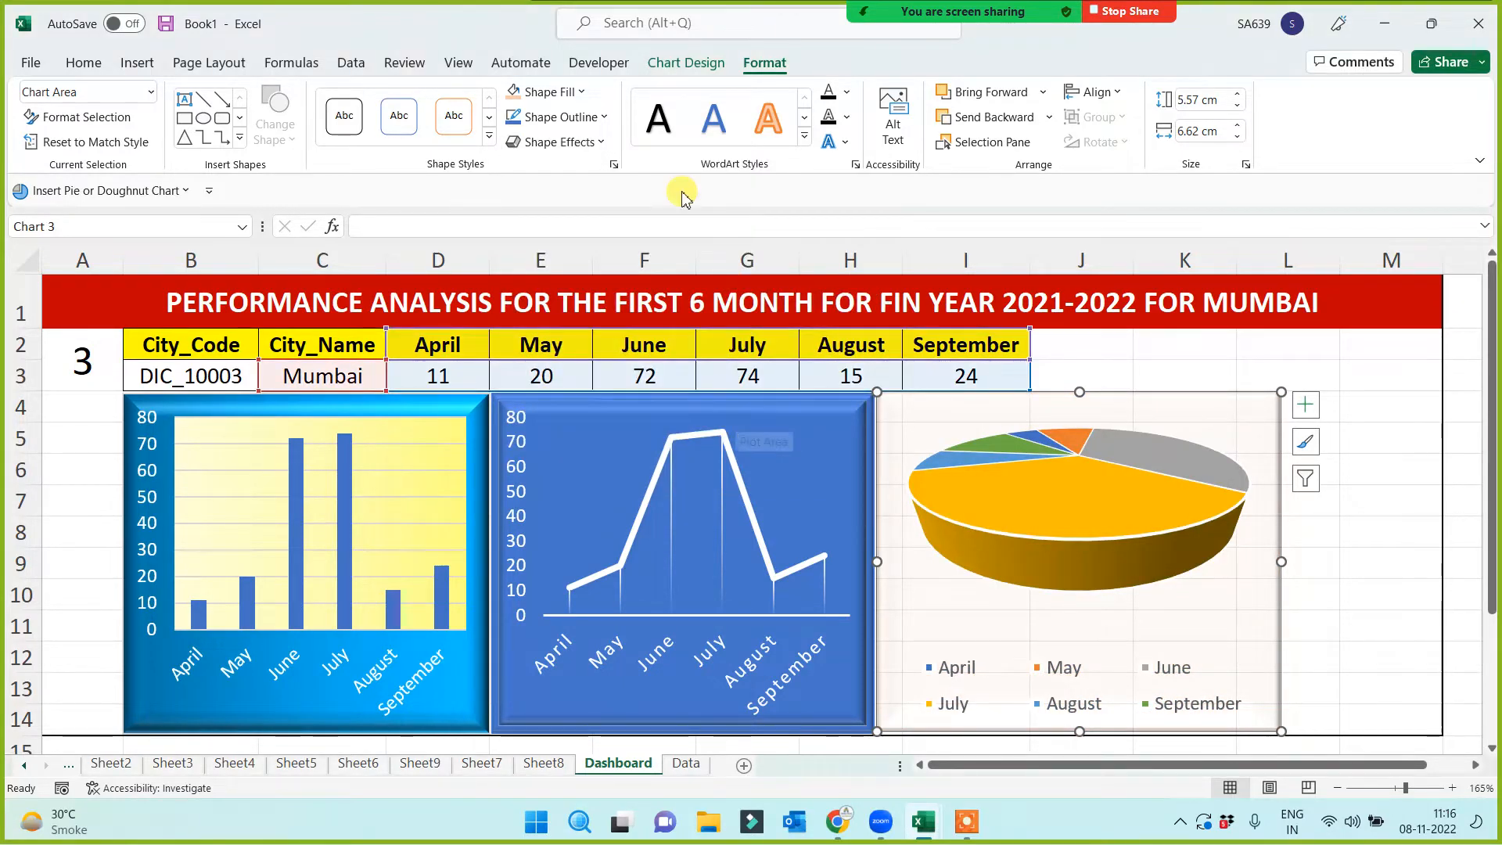
pyautogui.click(603, 143)
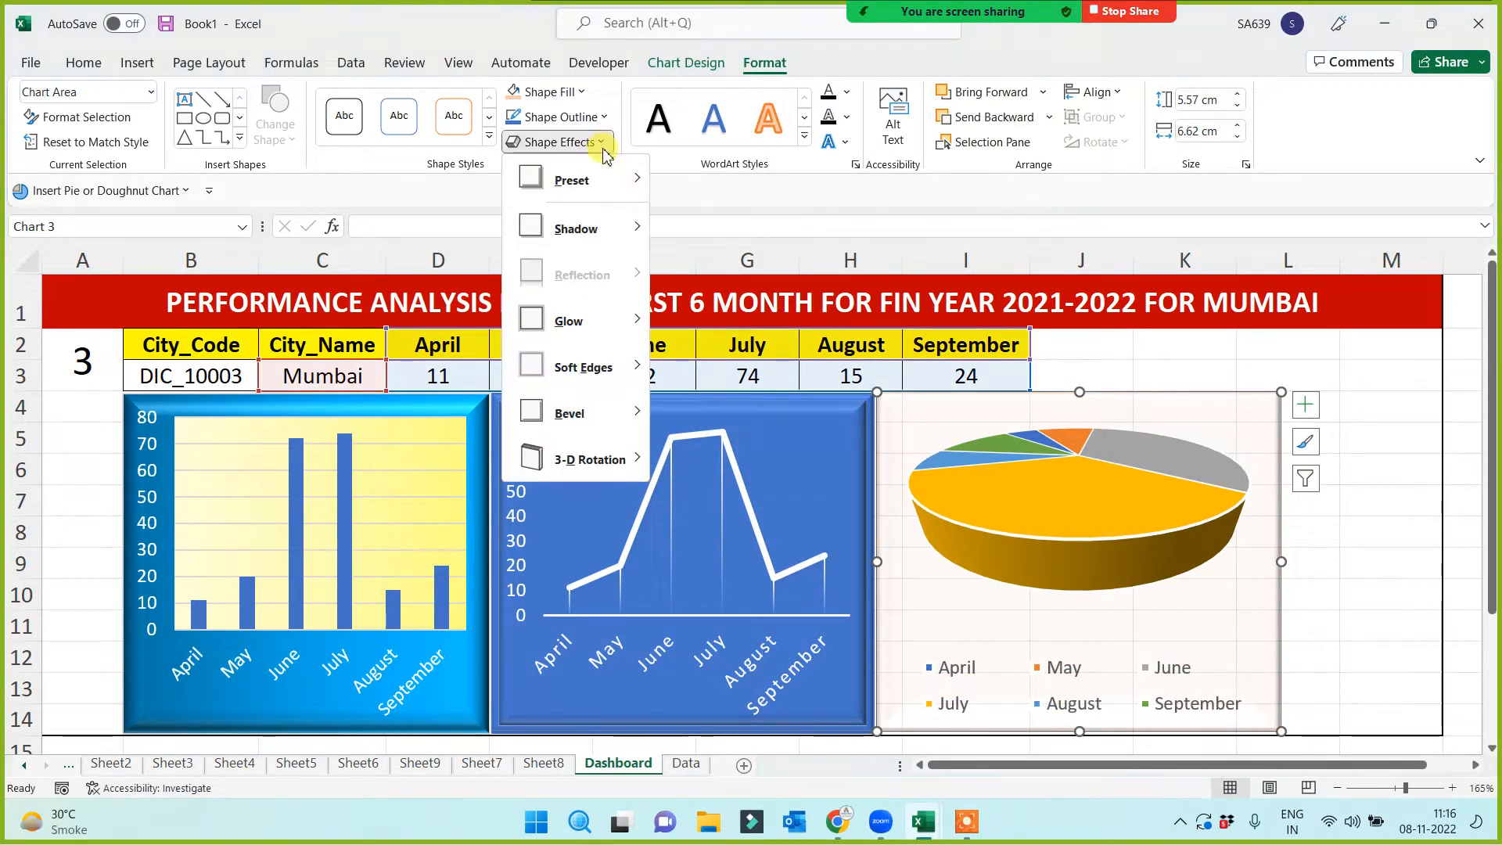
pyautogui.moveTo(580, 411)
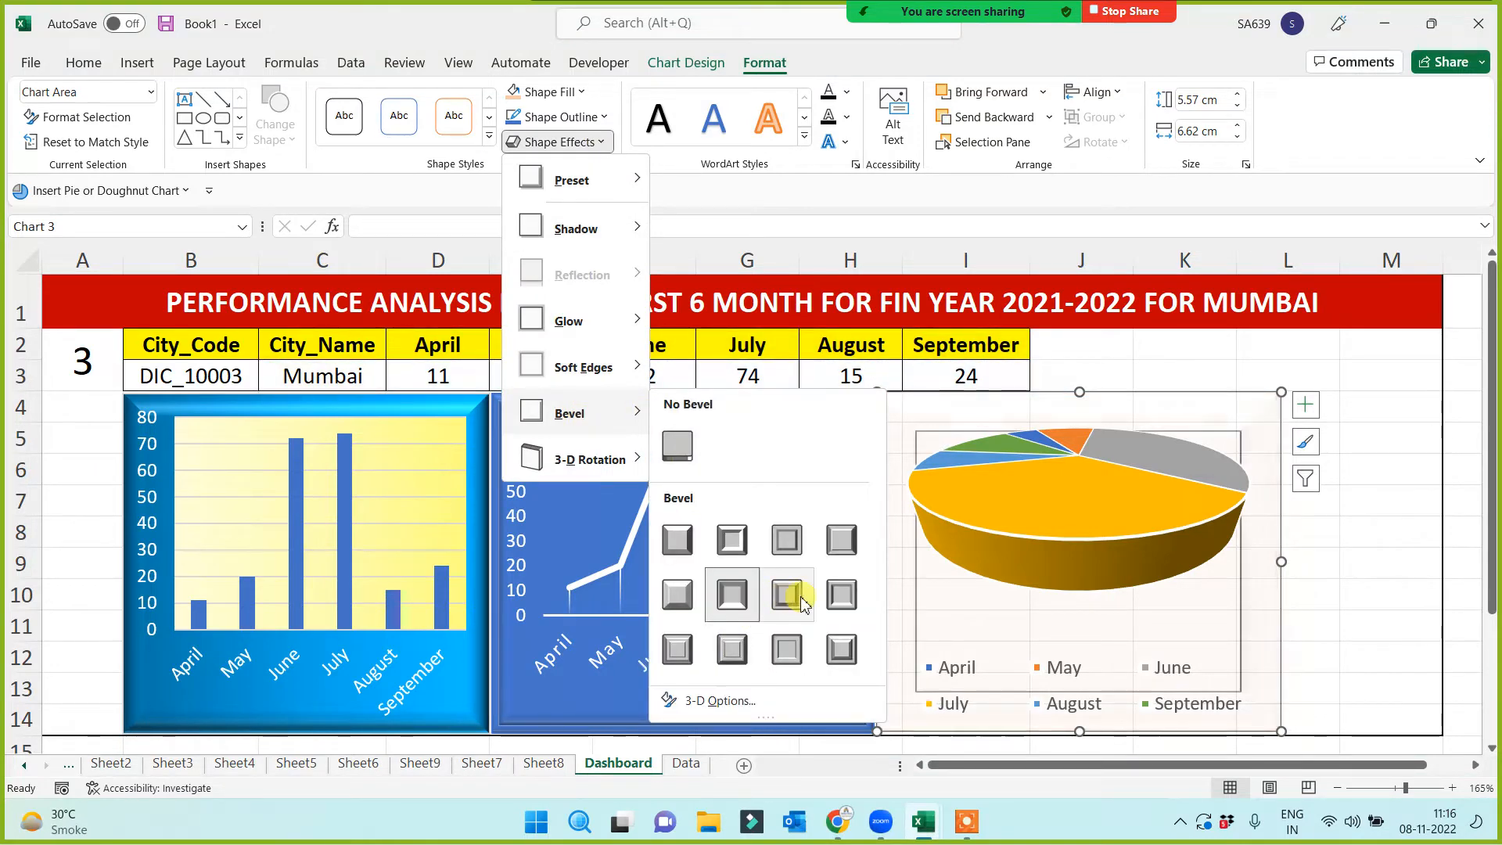
pyautogui.click(1343, 534)
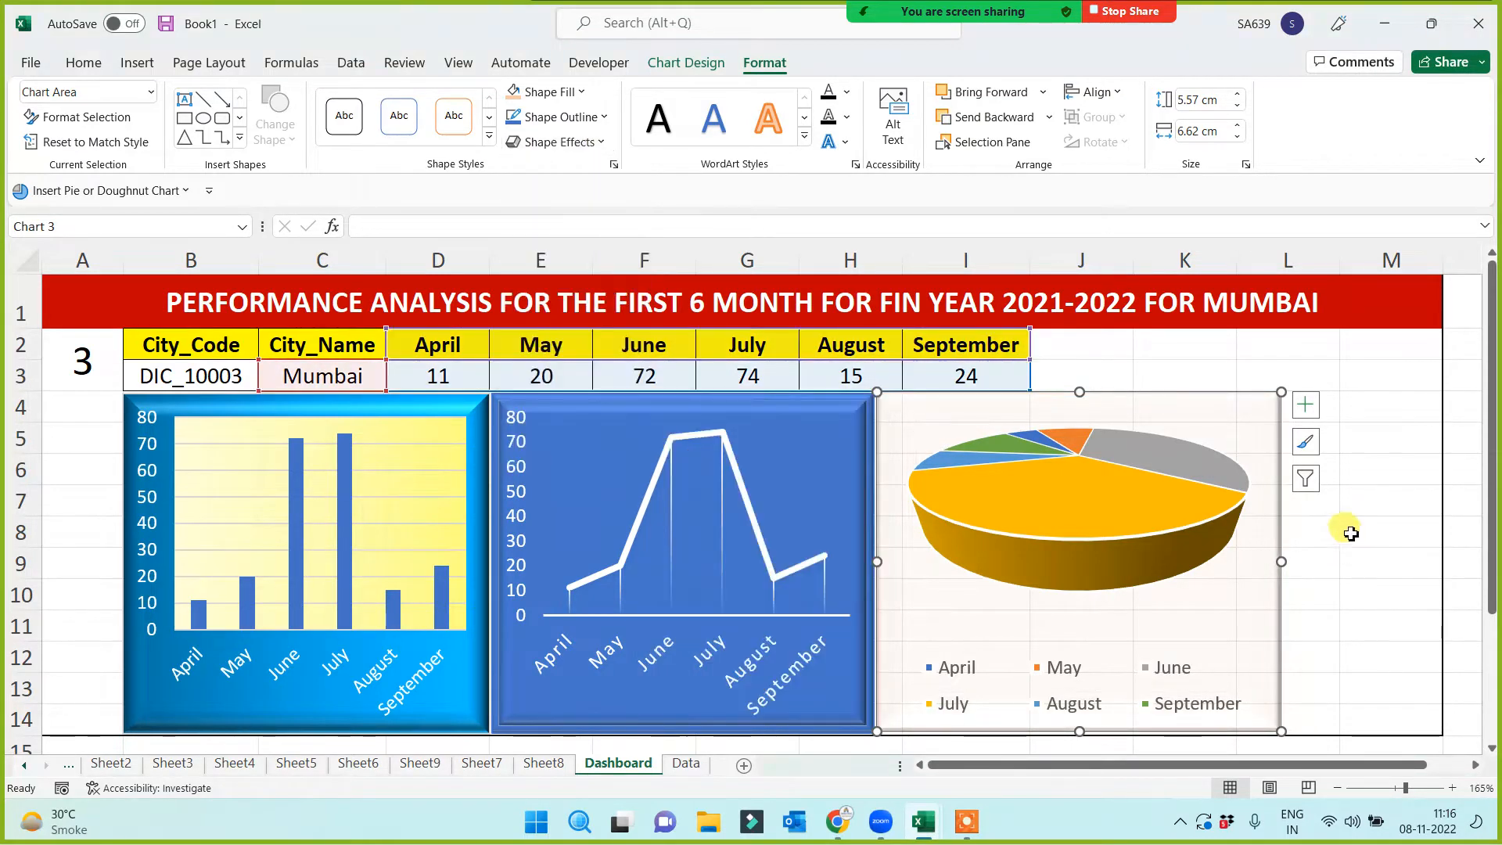
pyautogui.click(1337, 570)
pyautogui.click(1367, 628)
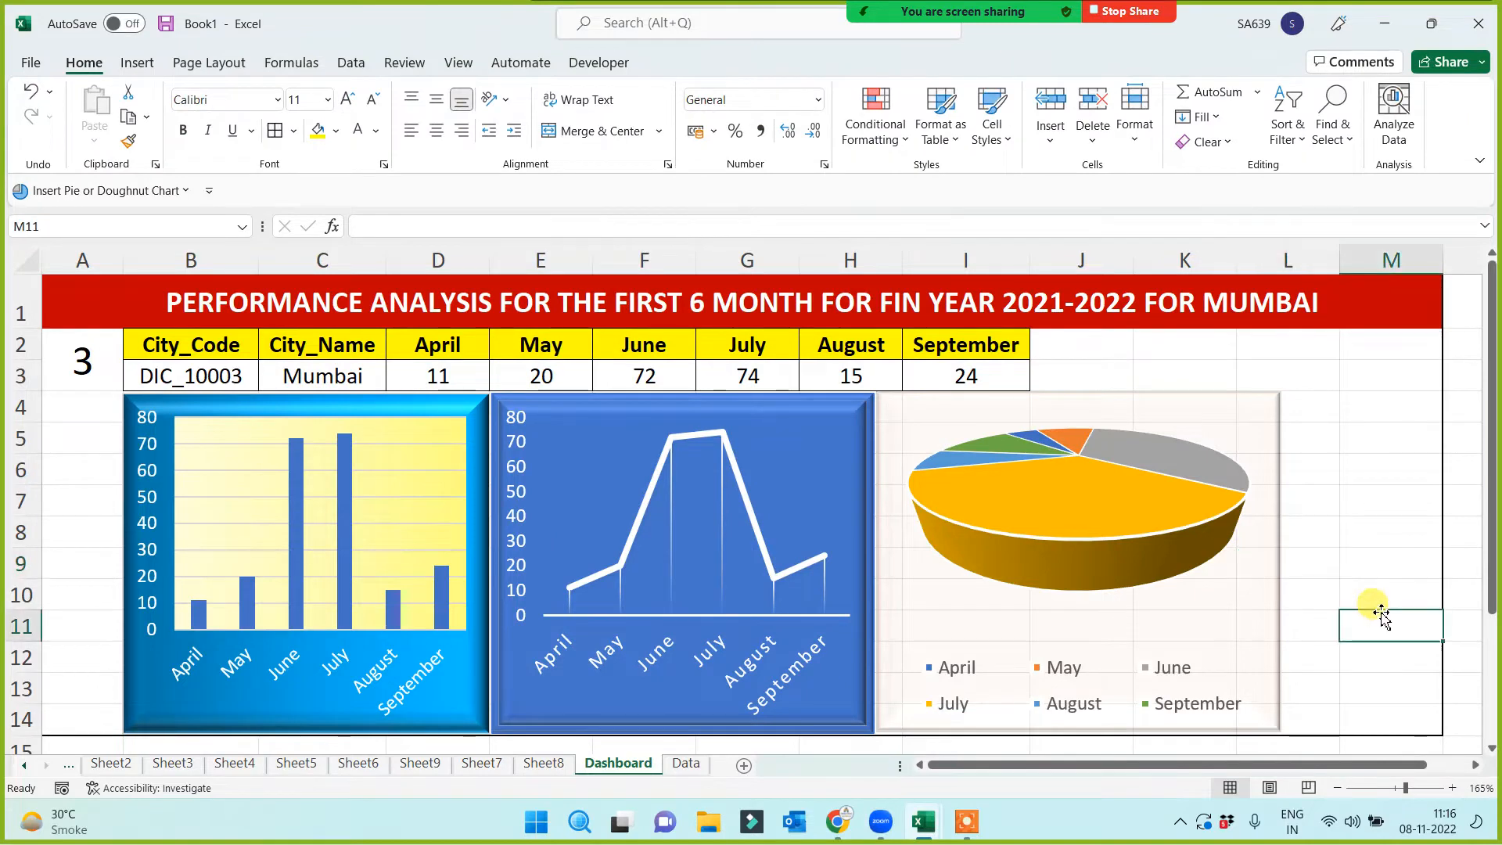
pyautogui.hotkey('ctrl', 'z')
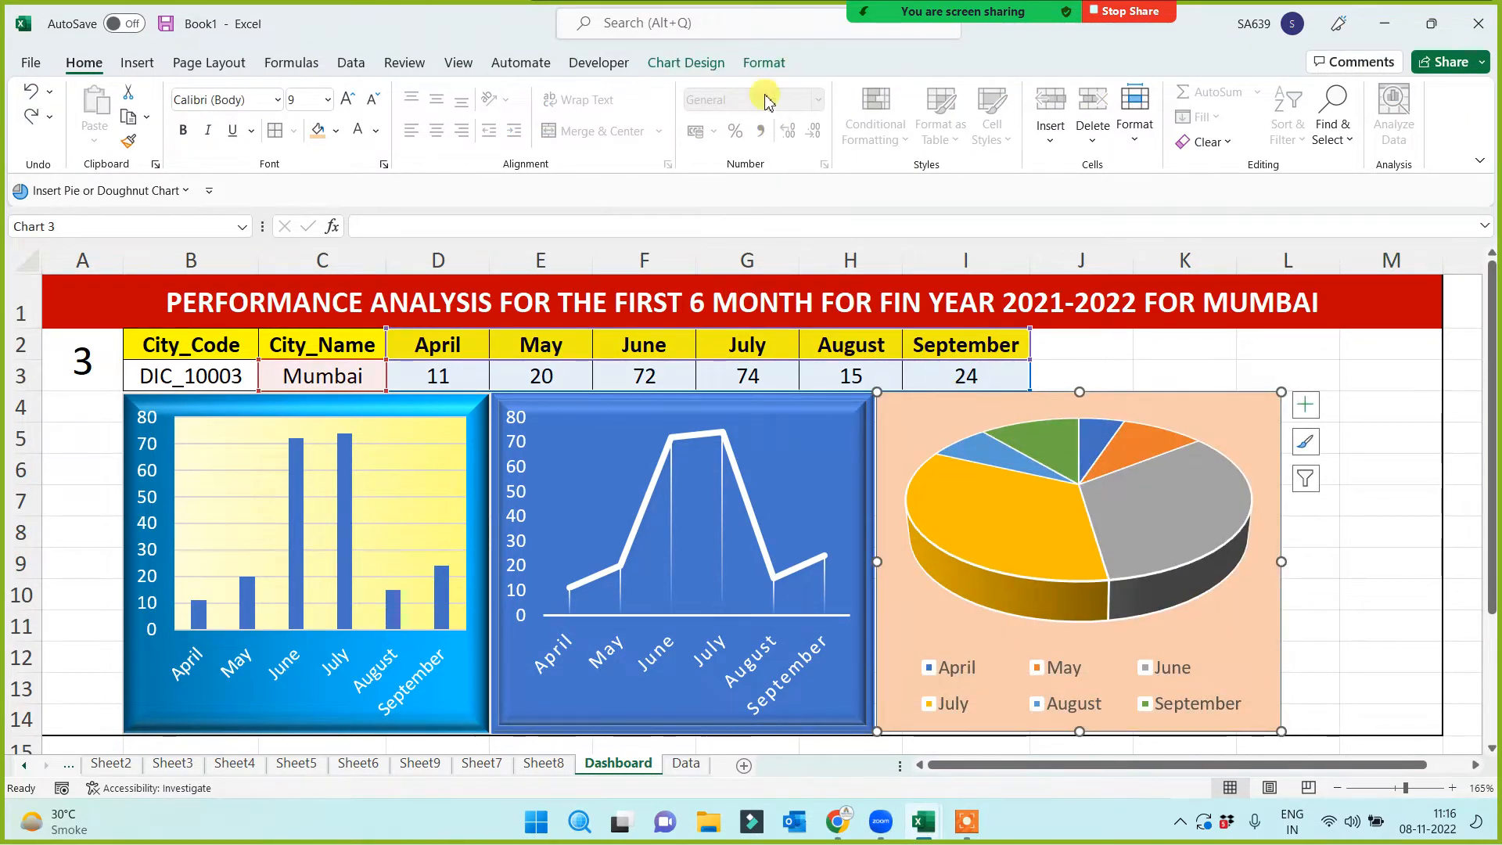
# Apply a bevel shape effect to the pie chart's frame
pyautogui.click(770, 69)
pyautogui.click(581, 143)
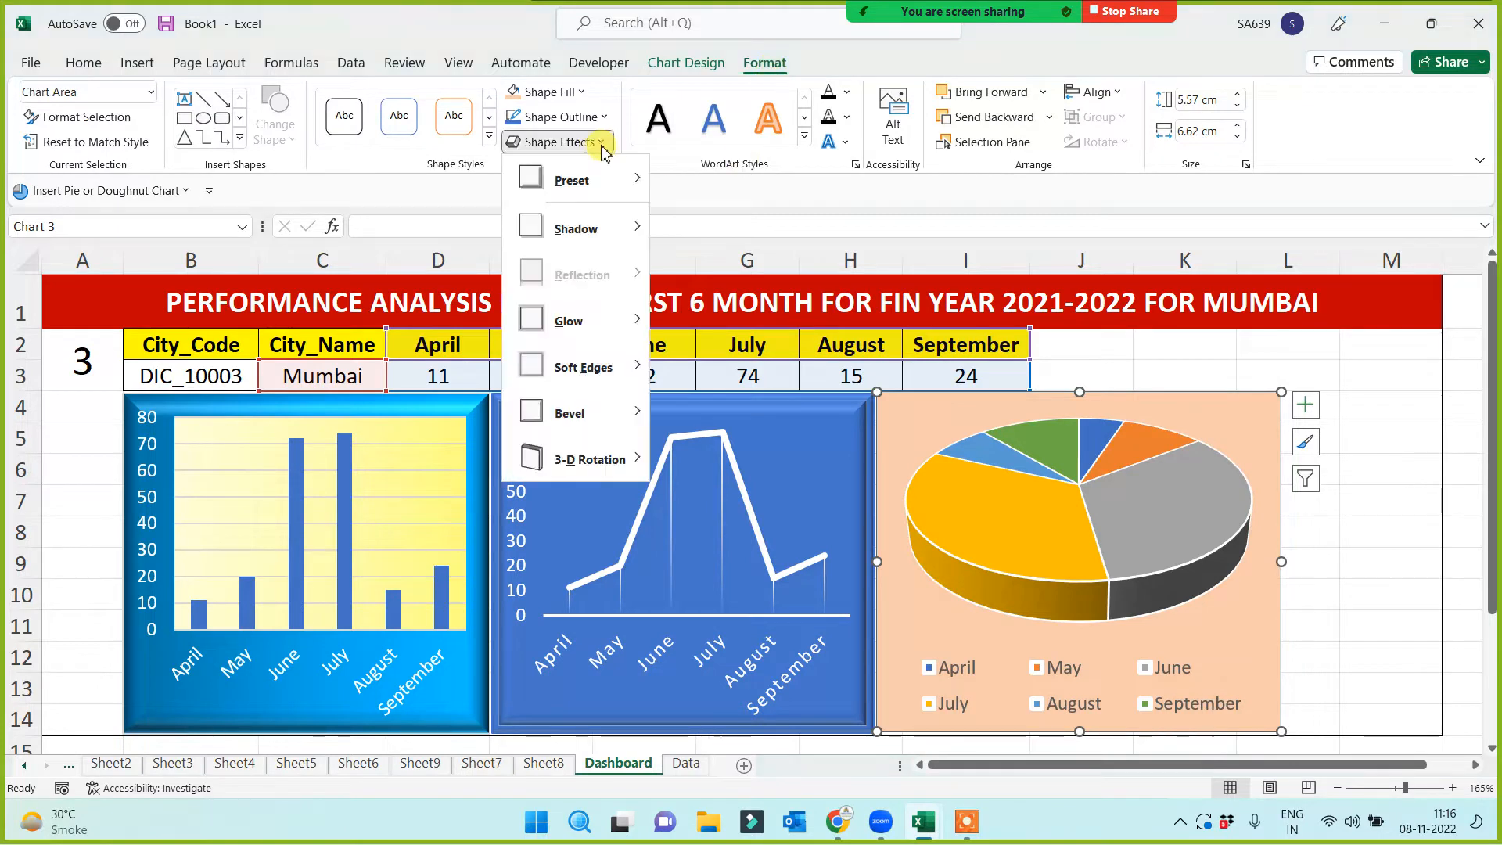
pyautogui.moveTo(577, 413)
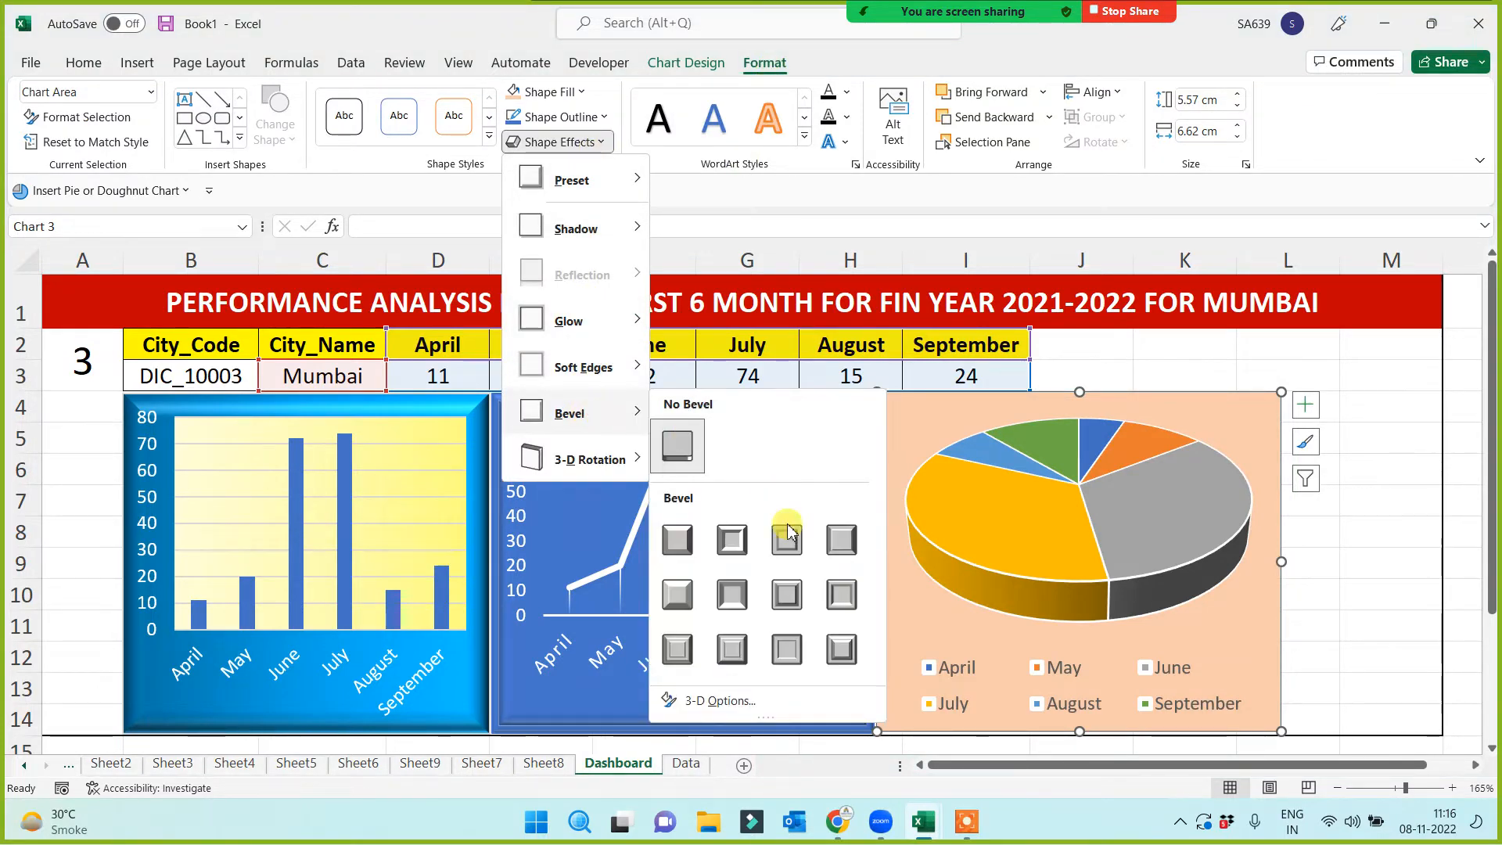
pyautogui.click(840, 539)
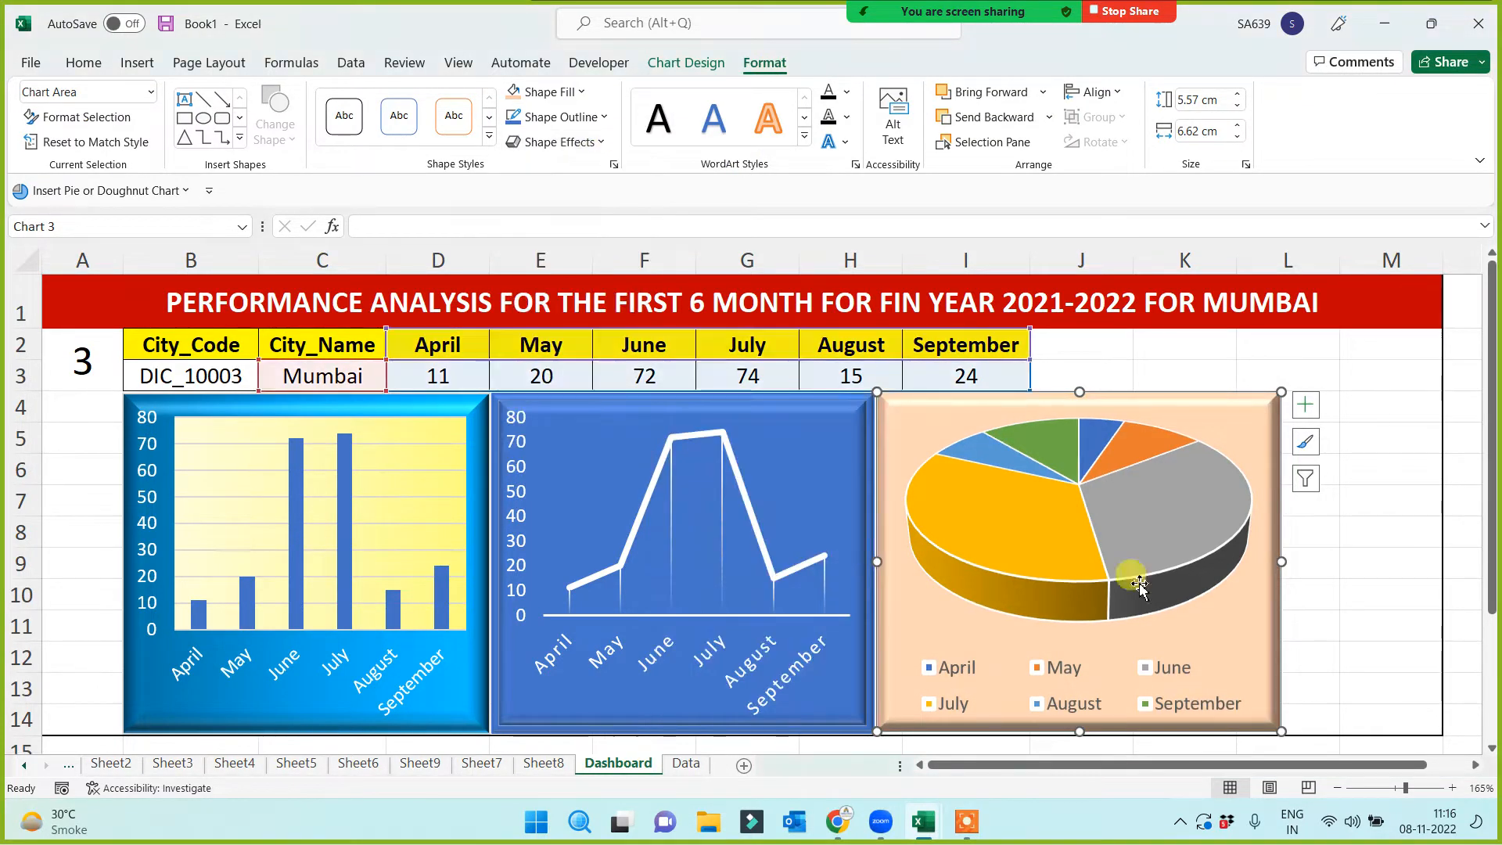
pyautogui.click(1401, 556)
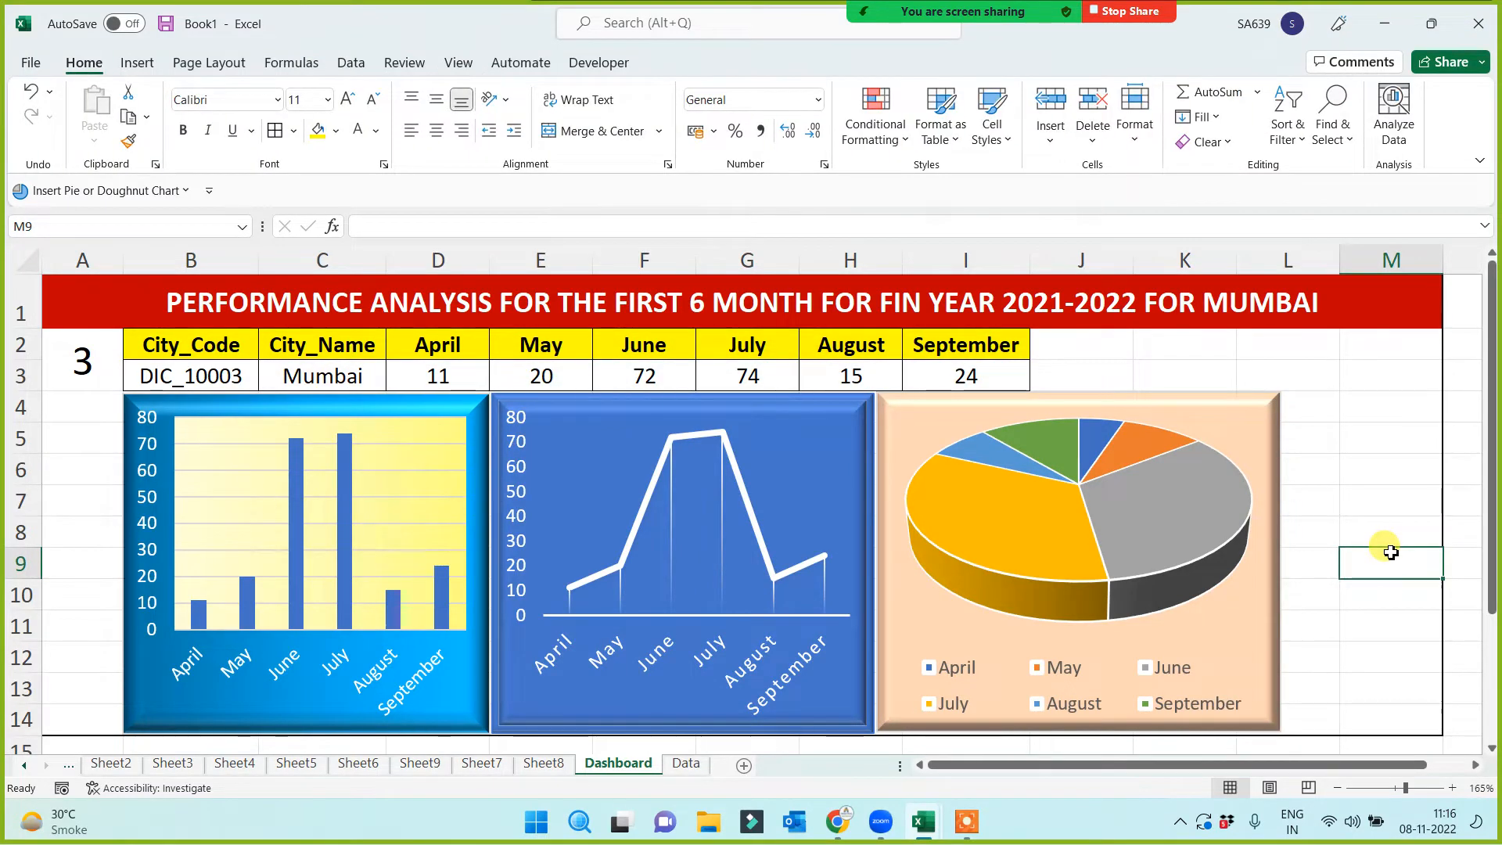
pyautogui.click(55, 368)
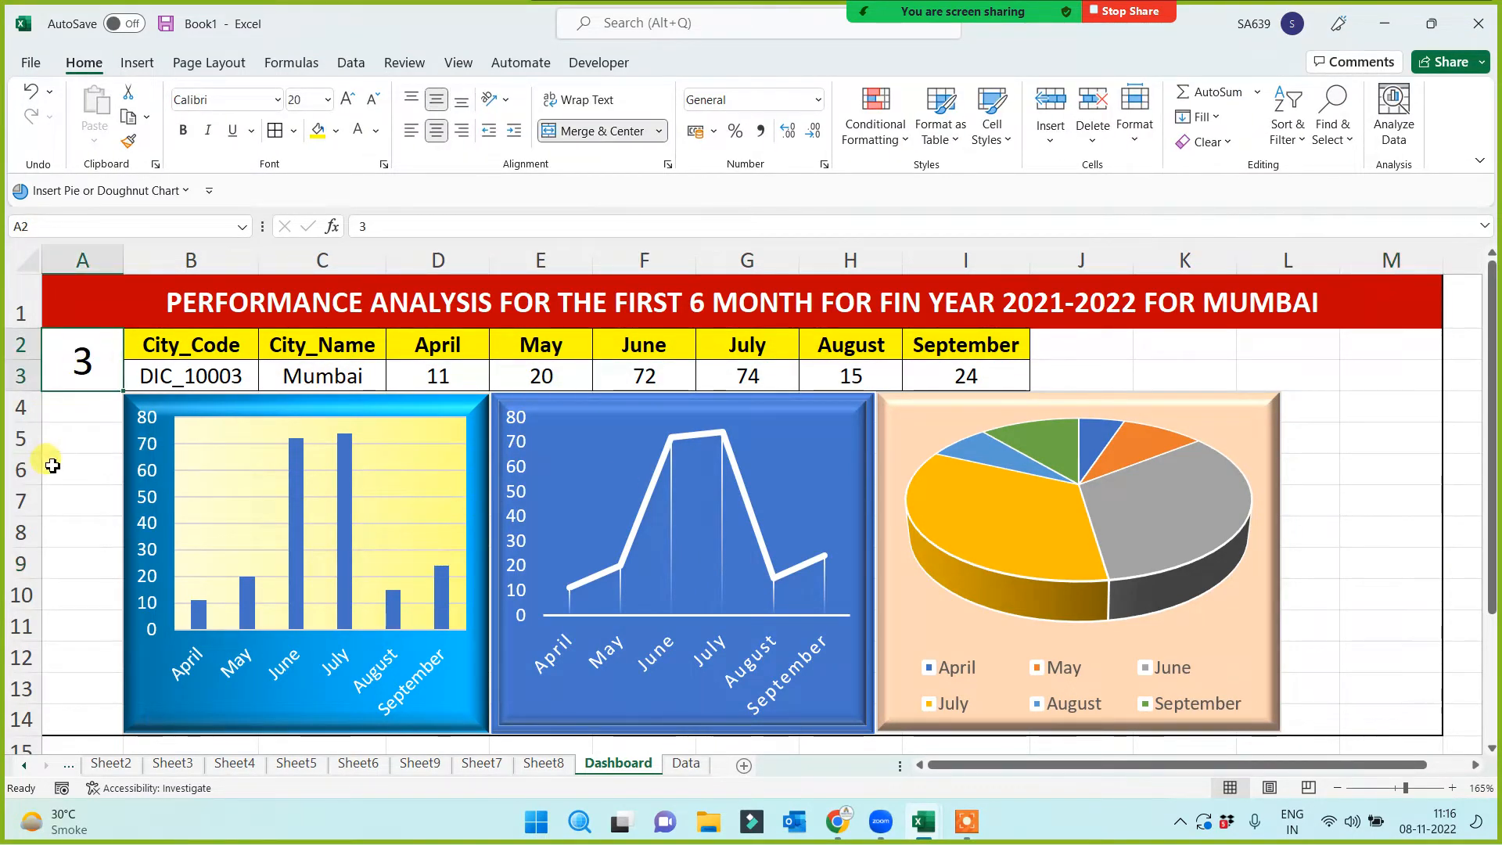
# Enter 1, 2, then 3 in A2 to show Patna, Delhi and Mumbai
pyautogui.write('1')
pyautogui.click(60, 471)
pyautogui.click(84, 364)
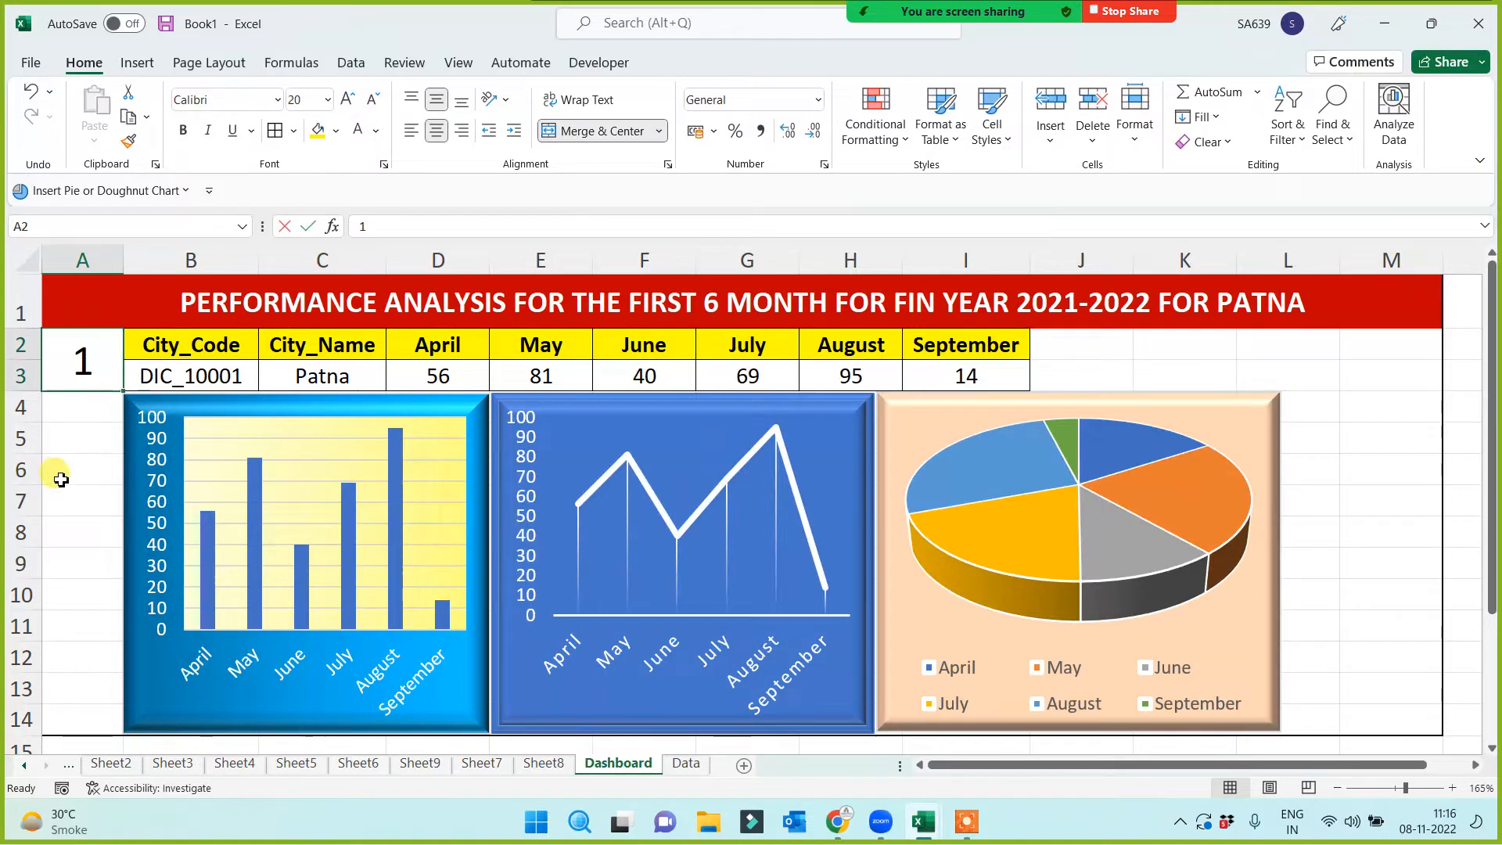
pyautogui.write('1')
pyautogui.click(65, 478)
pyautogui.click(75, 374)
pyautogui.write('2')
pyautogui.click(61, 499)
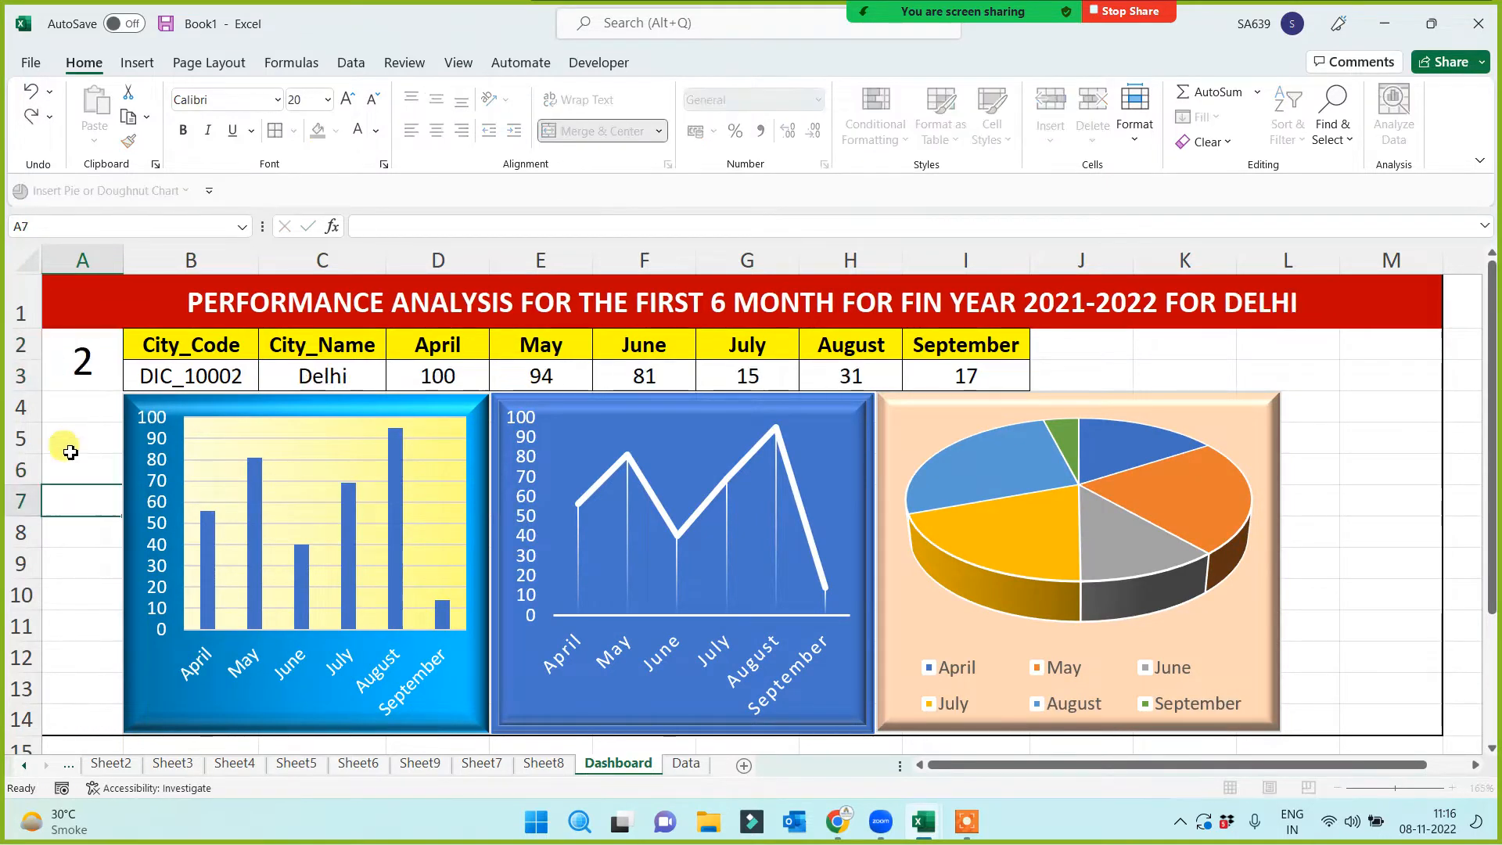
pyautogui.click(81, 371)
pyautogui.write('3')
pyautogui.click(69, 491)
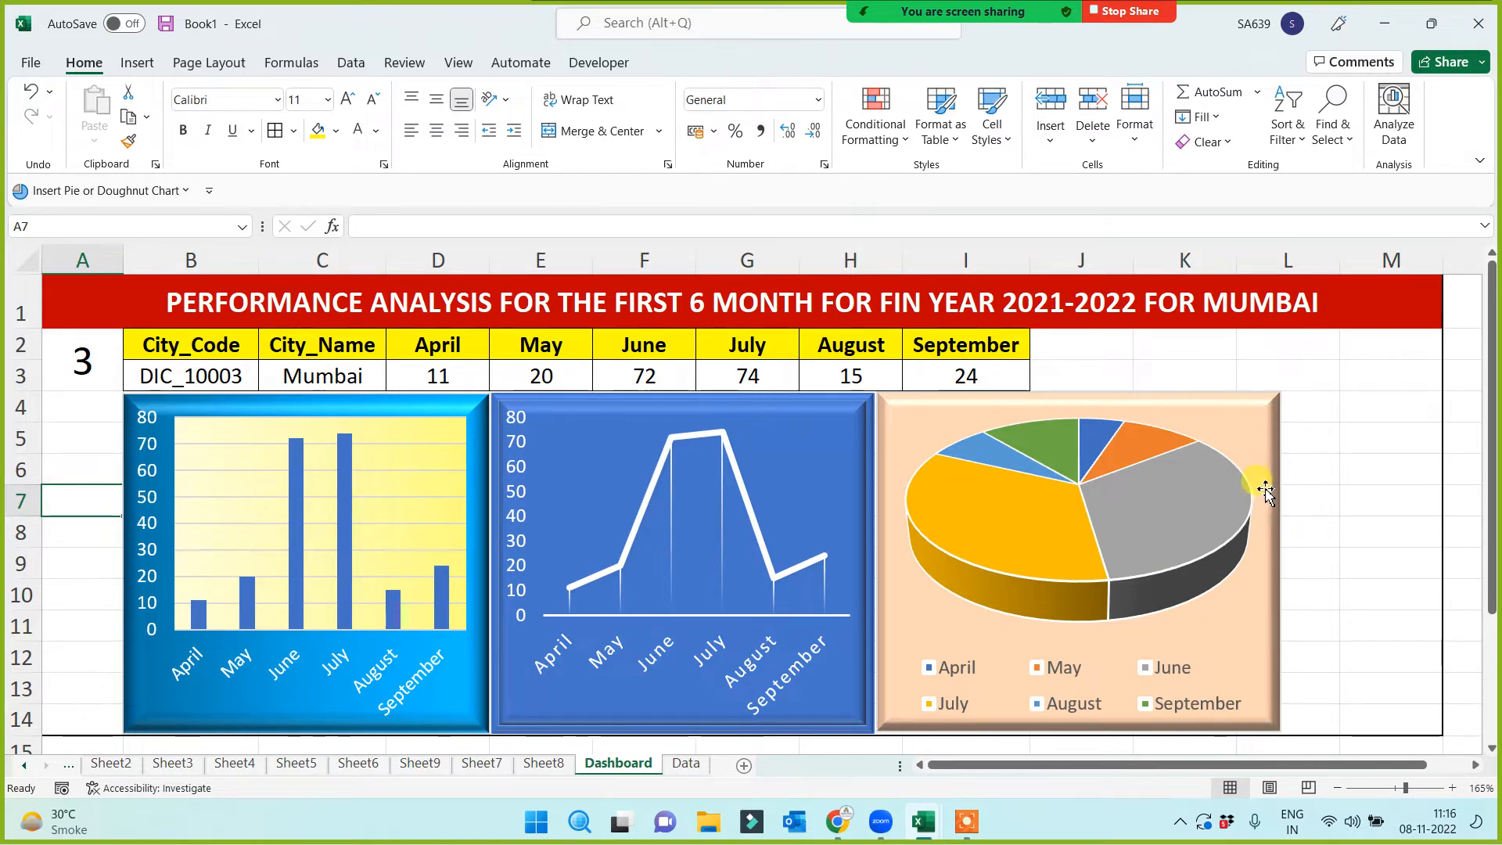
# Drag the pie chart's right edge left to make it slightly narrower
pyautogui.click(1268, 512)
pyautogui.moveTo(1279, 561); pyautogui.dragTo(1263, 562)
pyautogui.click(1344, 493)
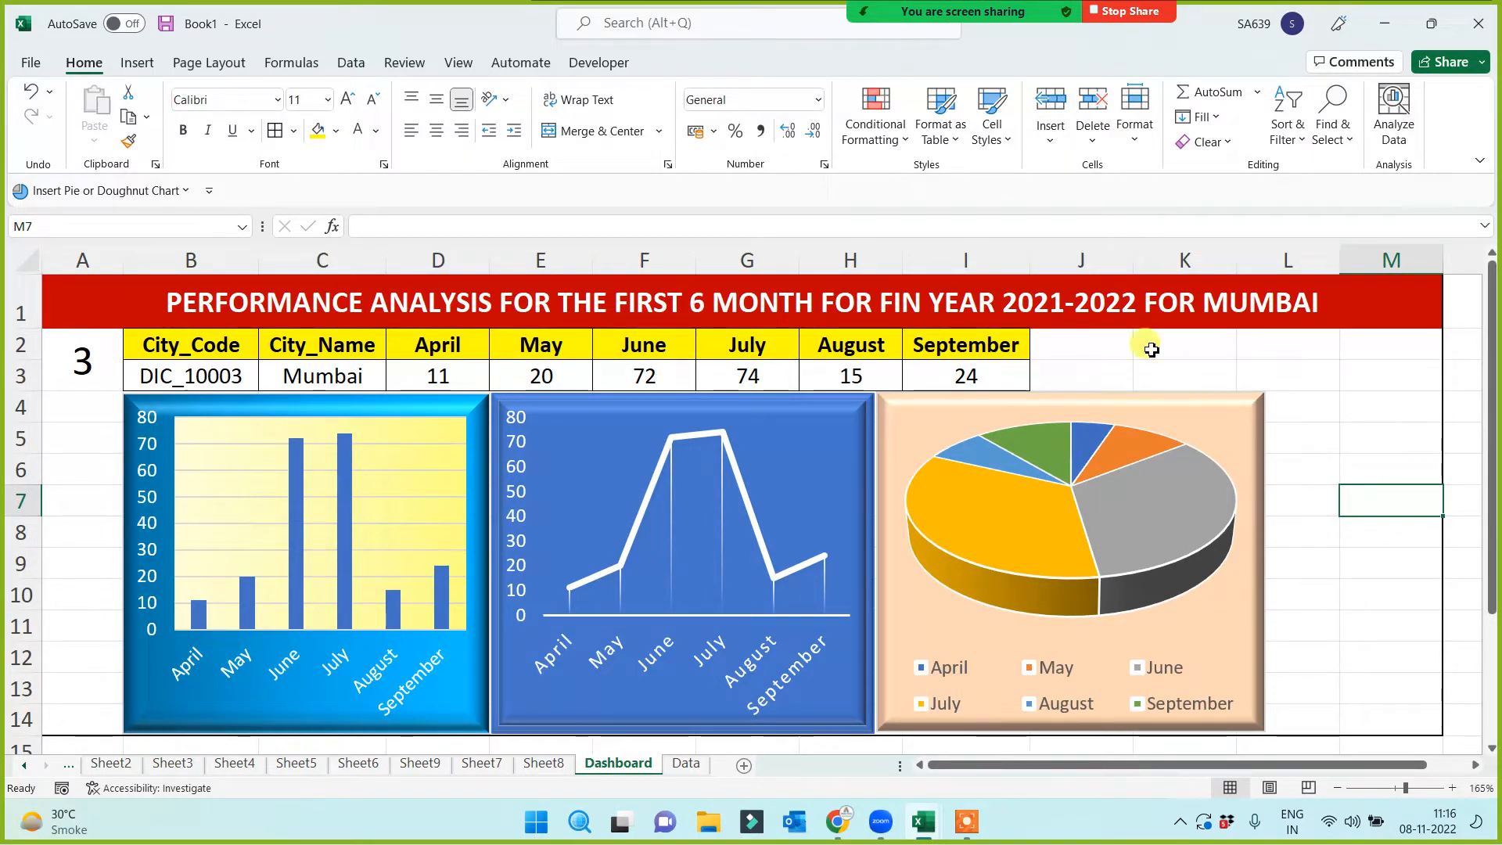
pyautogui.click(1142, 309)
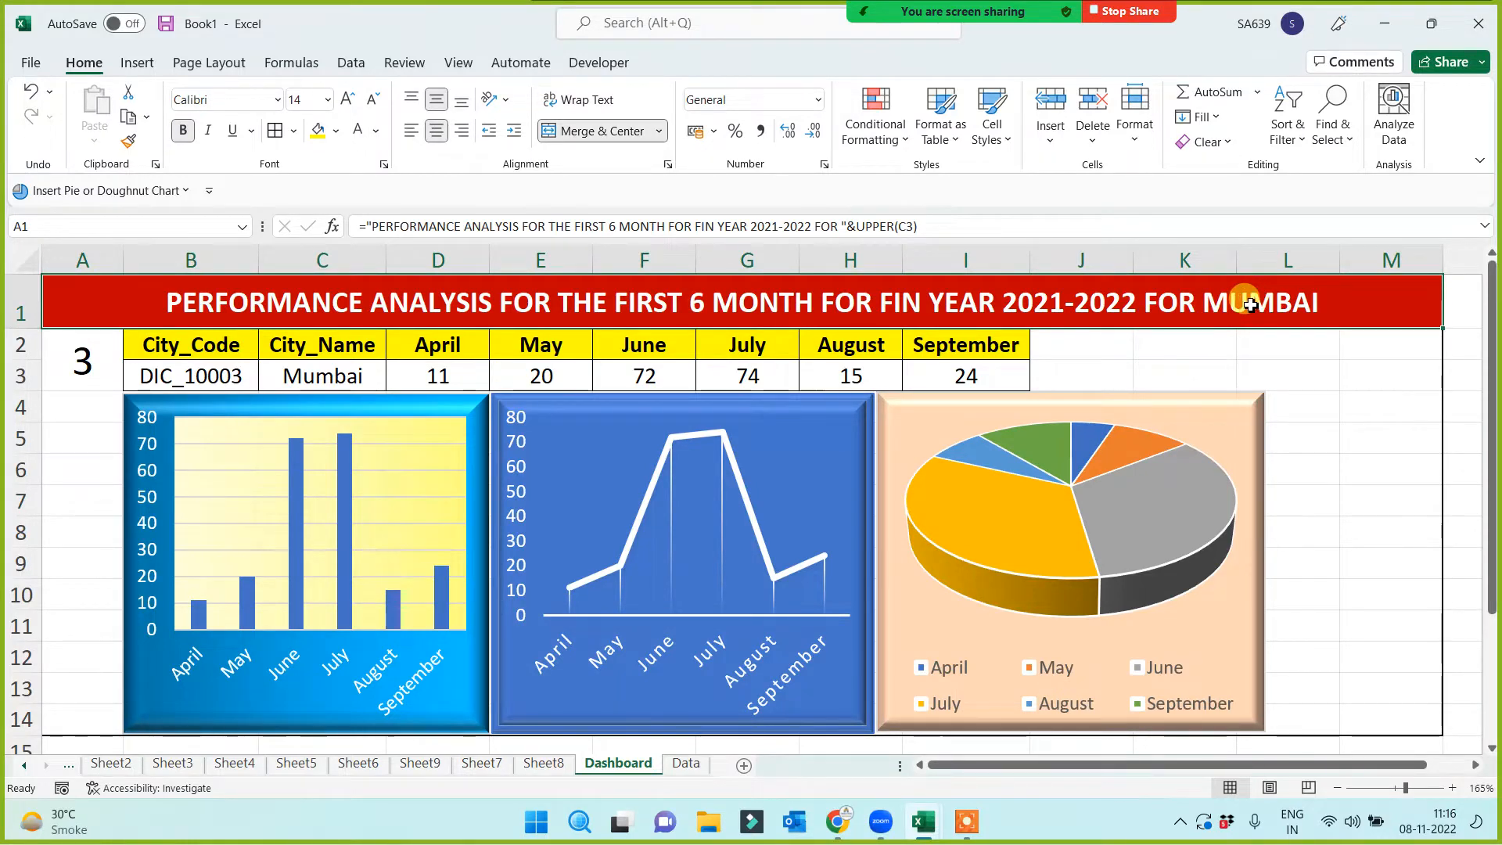
# Review the fixed text portion of the title formula in A1
pyautogui.click(858, 227)
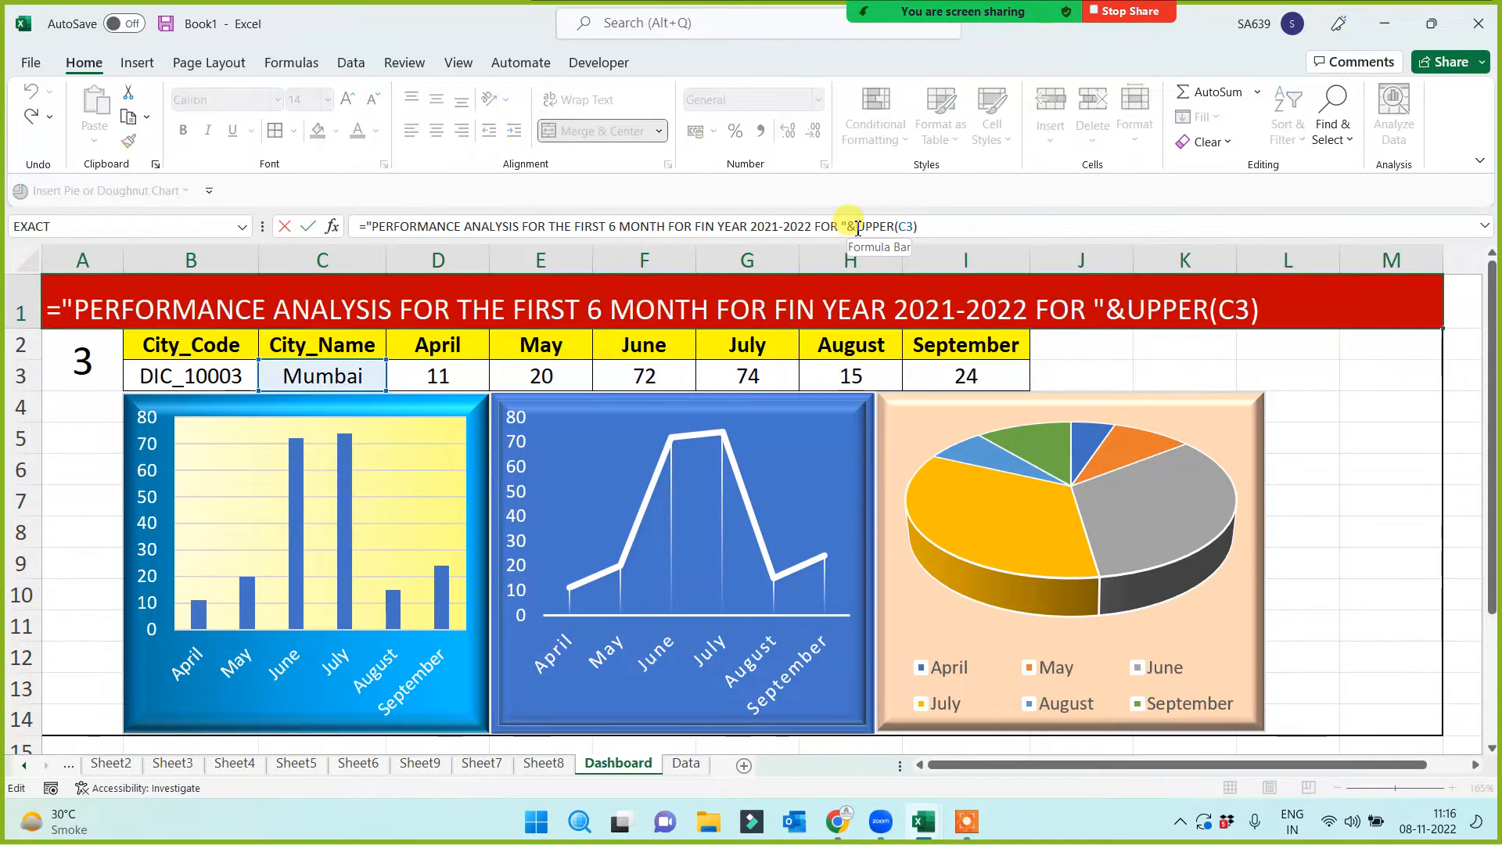
pyautogui.moveTo(858, 227); pyautogui.dragTo(319, 221)
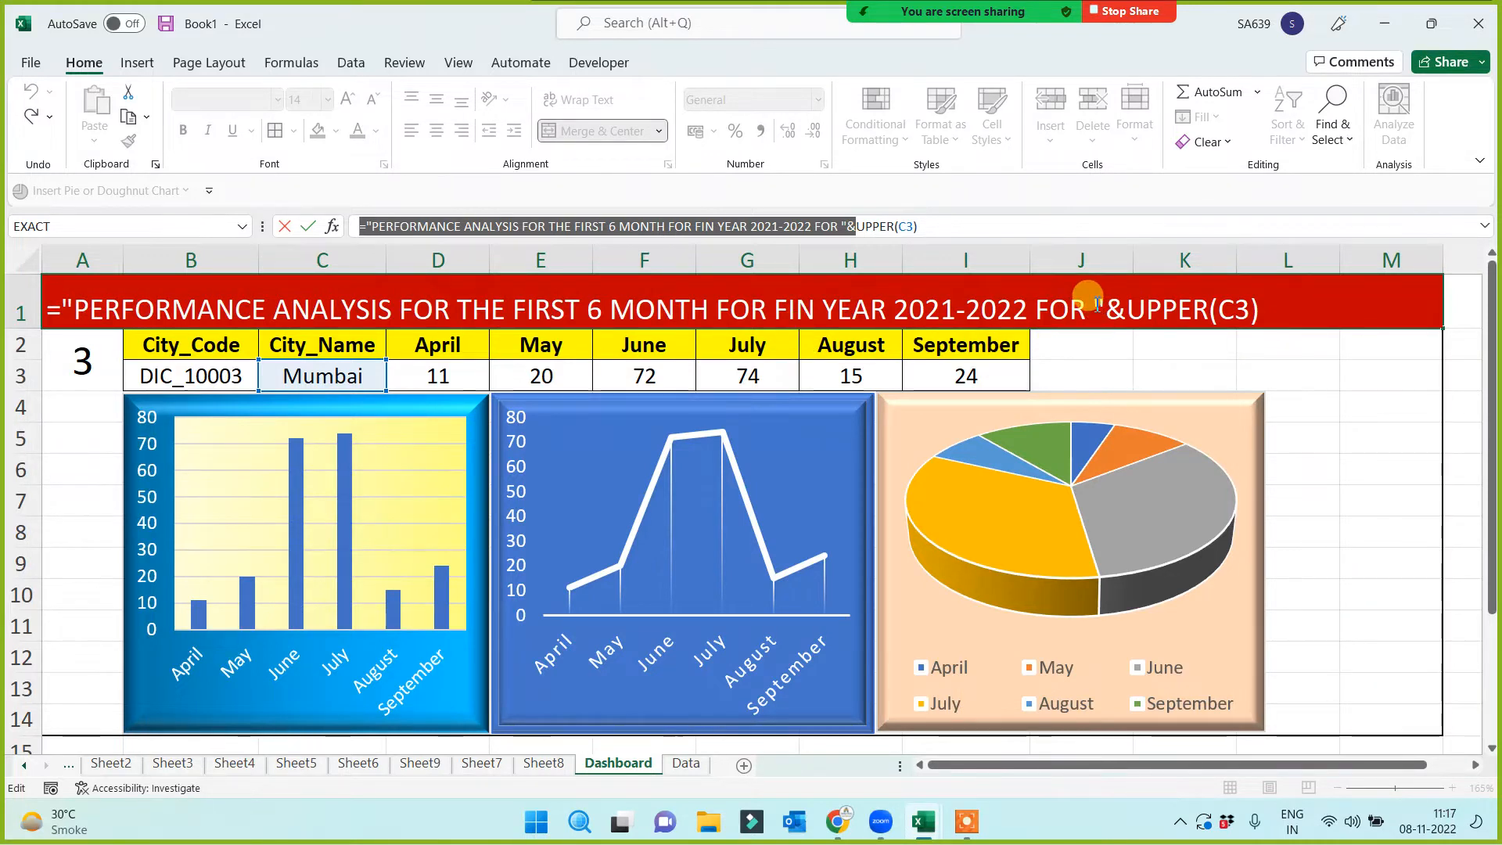
pyautogui.moveTo(1097, 303); pyautogui.dragTo(84, 313)
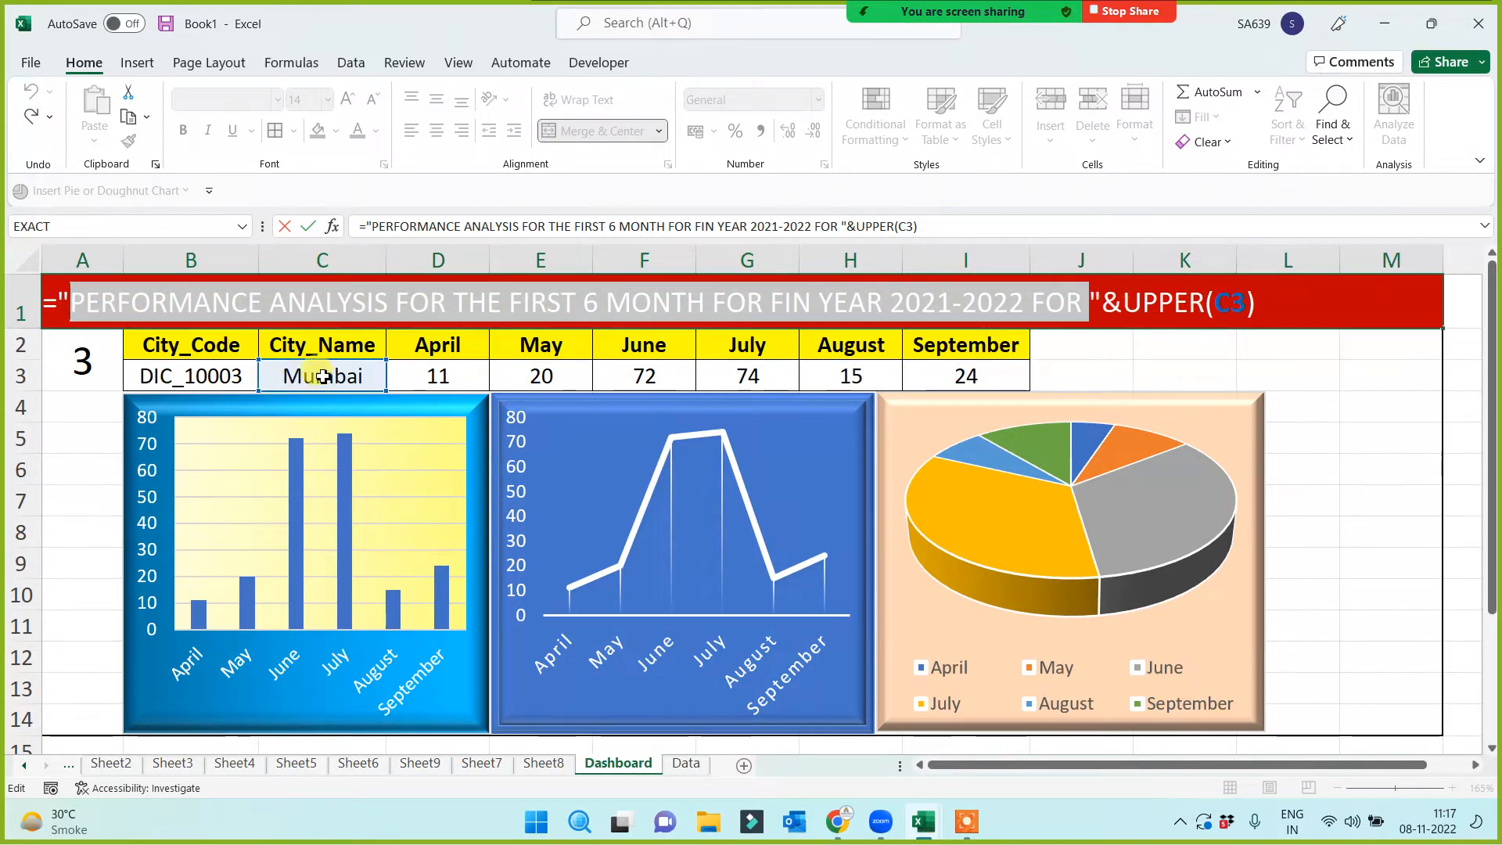
pyautogui.press('Return')
# Enter 1 in A2 to show Patna, then recheck the A1 title formula
pyautogui.click(80, 369)
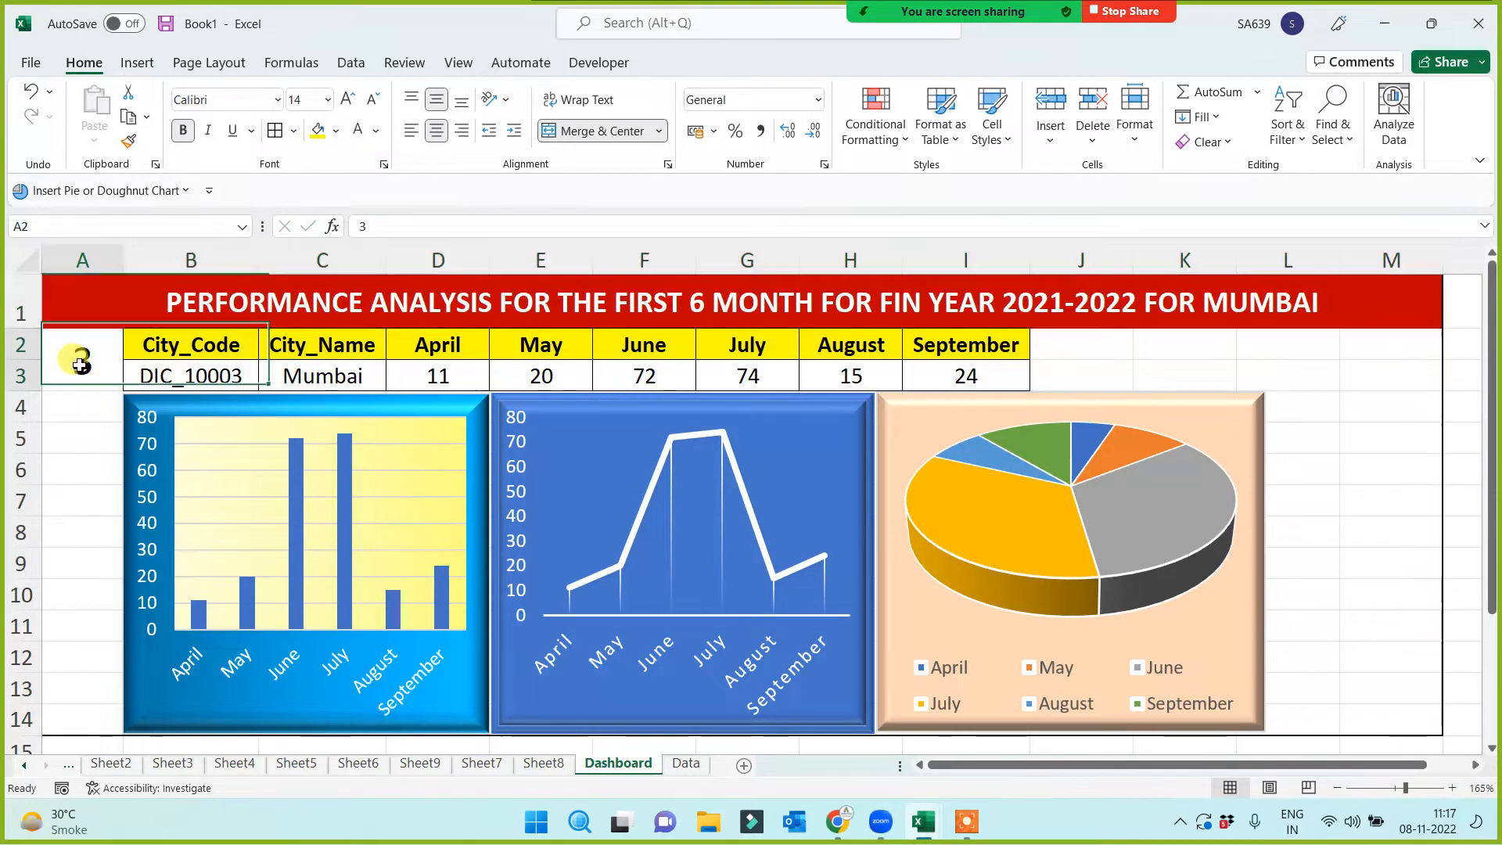
pyautogui.press('Return')
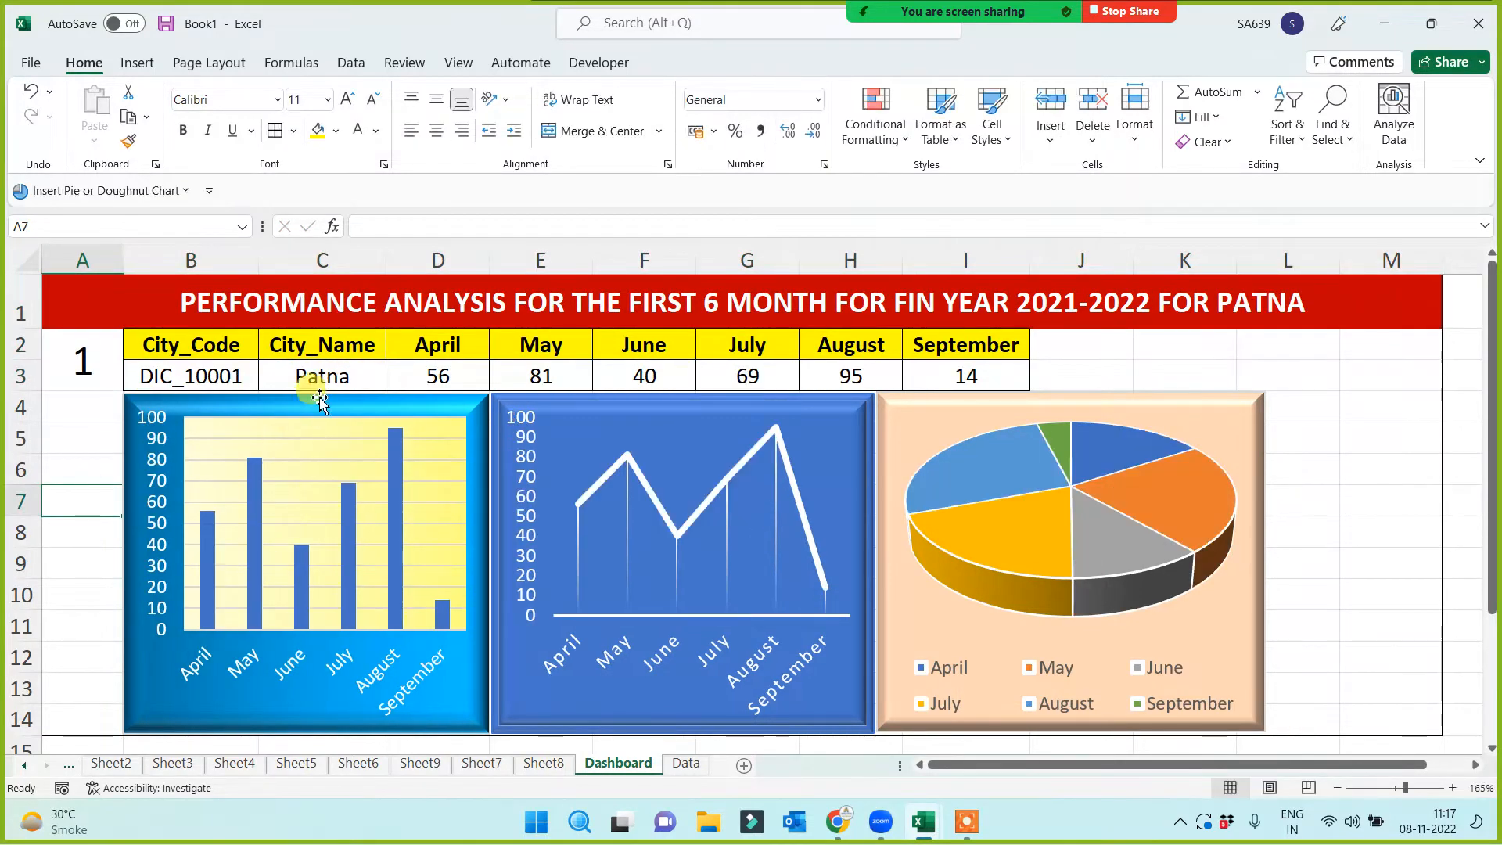
pyautogui.click(327, 381)
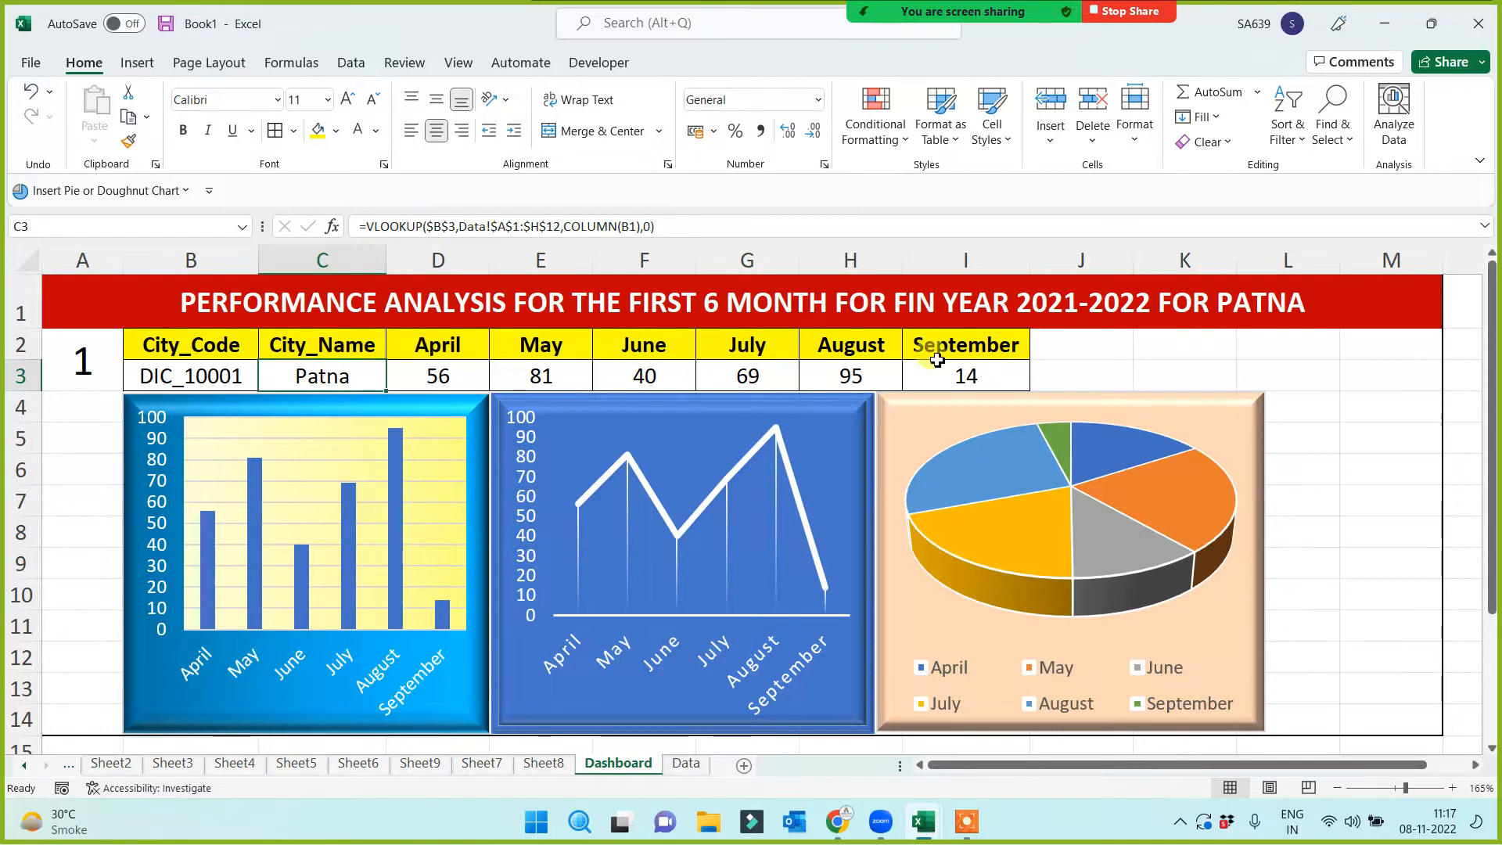
pyautogui.click(1272, 300)
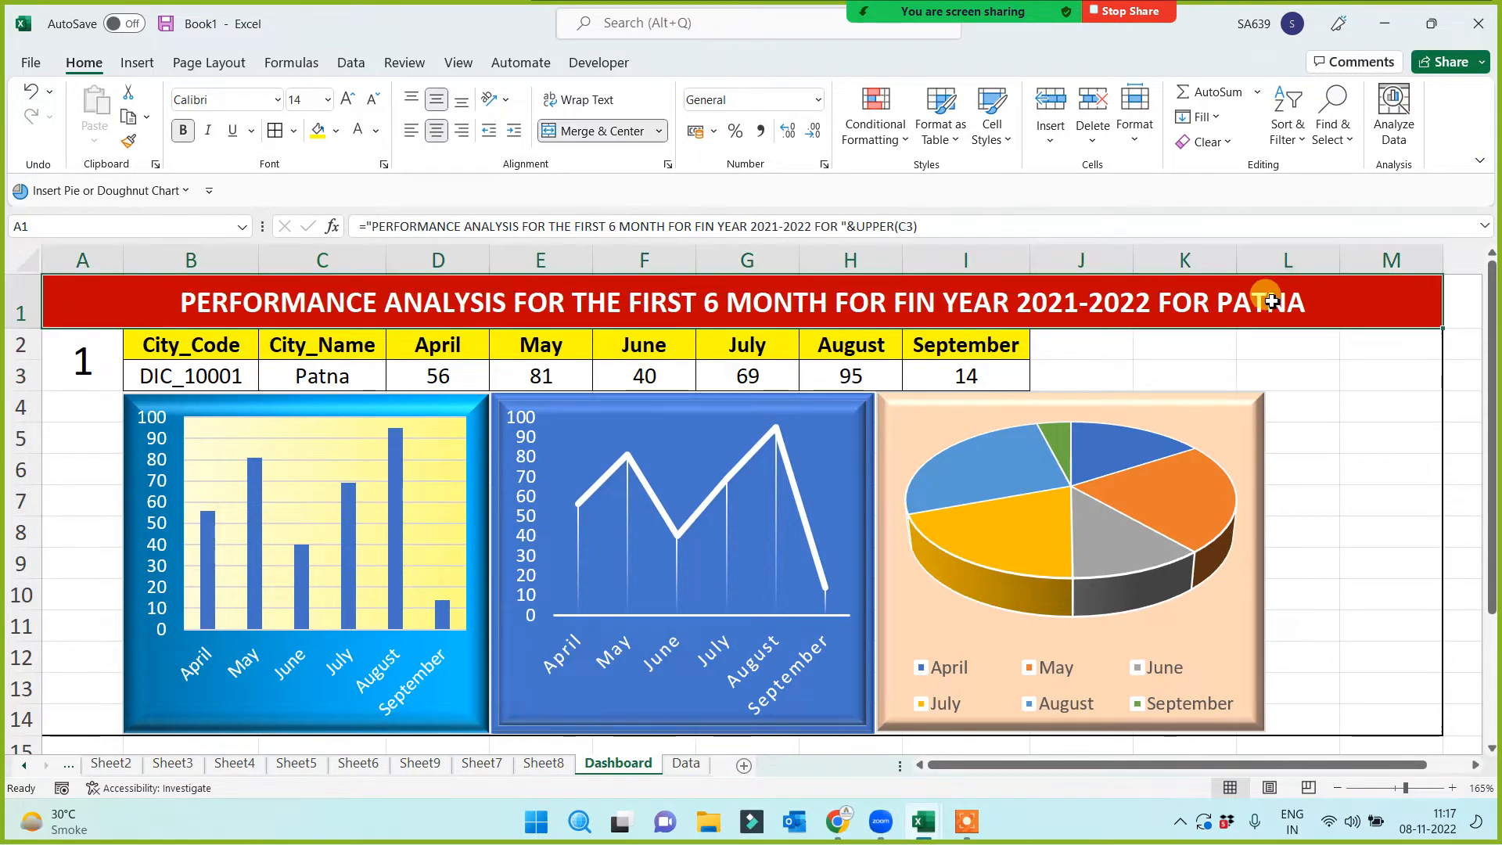
pyautogui.click(907, 226)
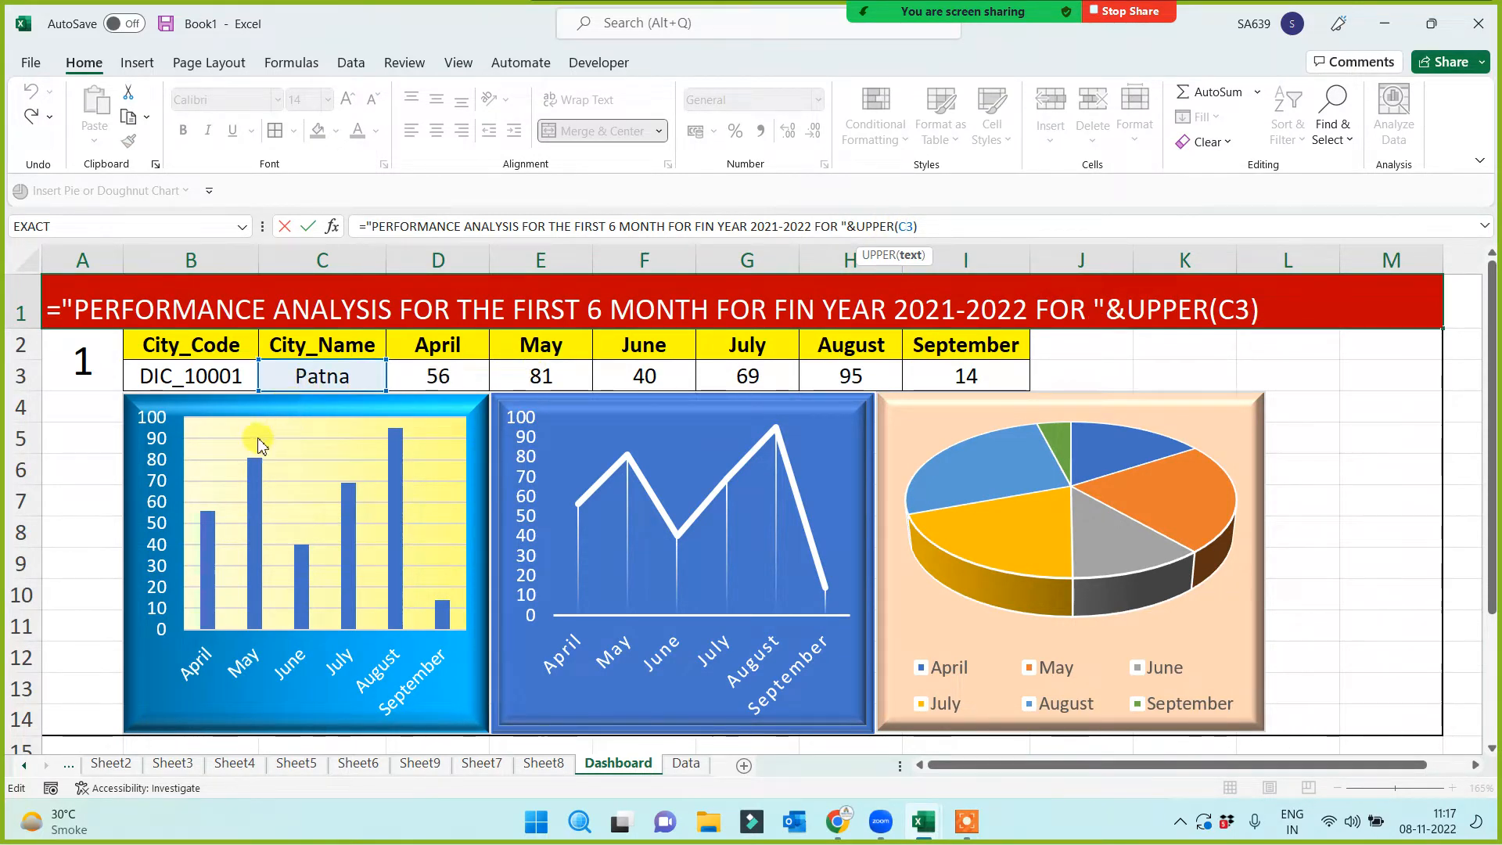
pyautogui.press('Return')
pyautogui.click(105, 468)
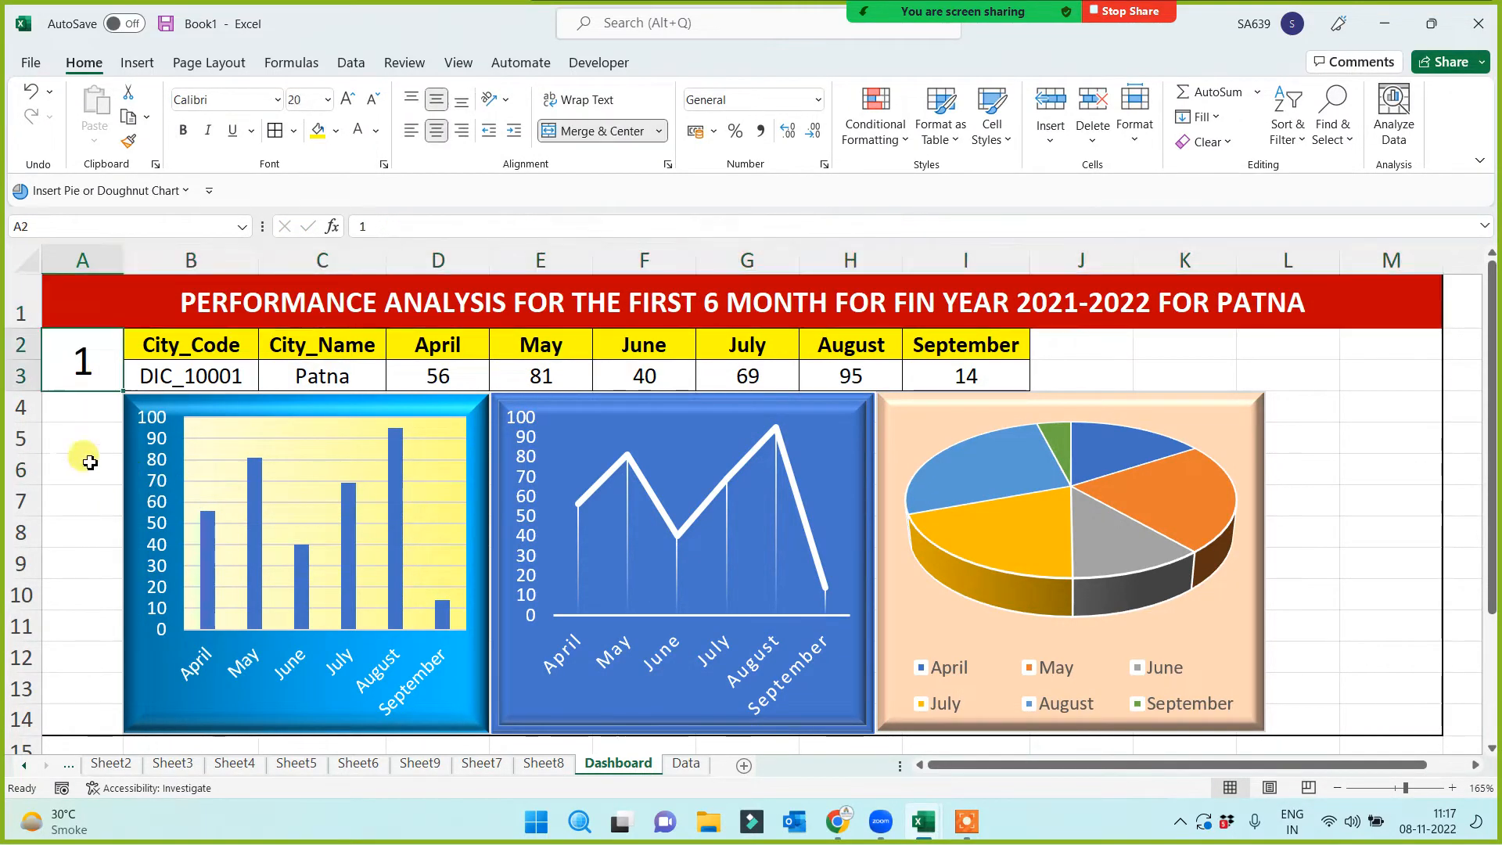
# Commit index 2 in A2 so the dashboard shows Delhi (100, 94, 81, 15, 31, 17)
pyautogui.click(86, 500)
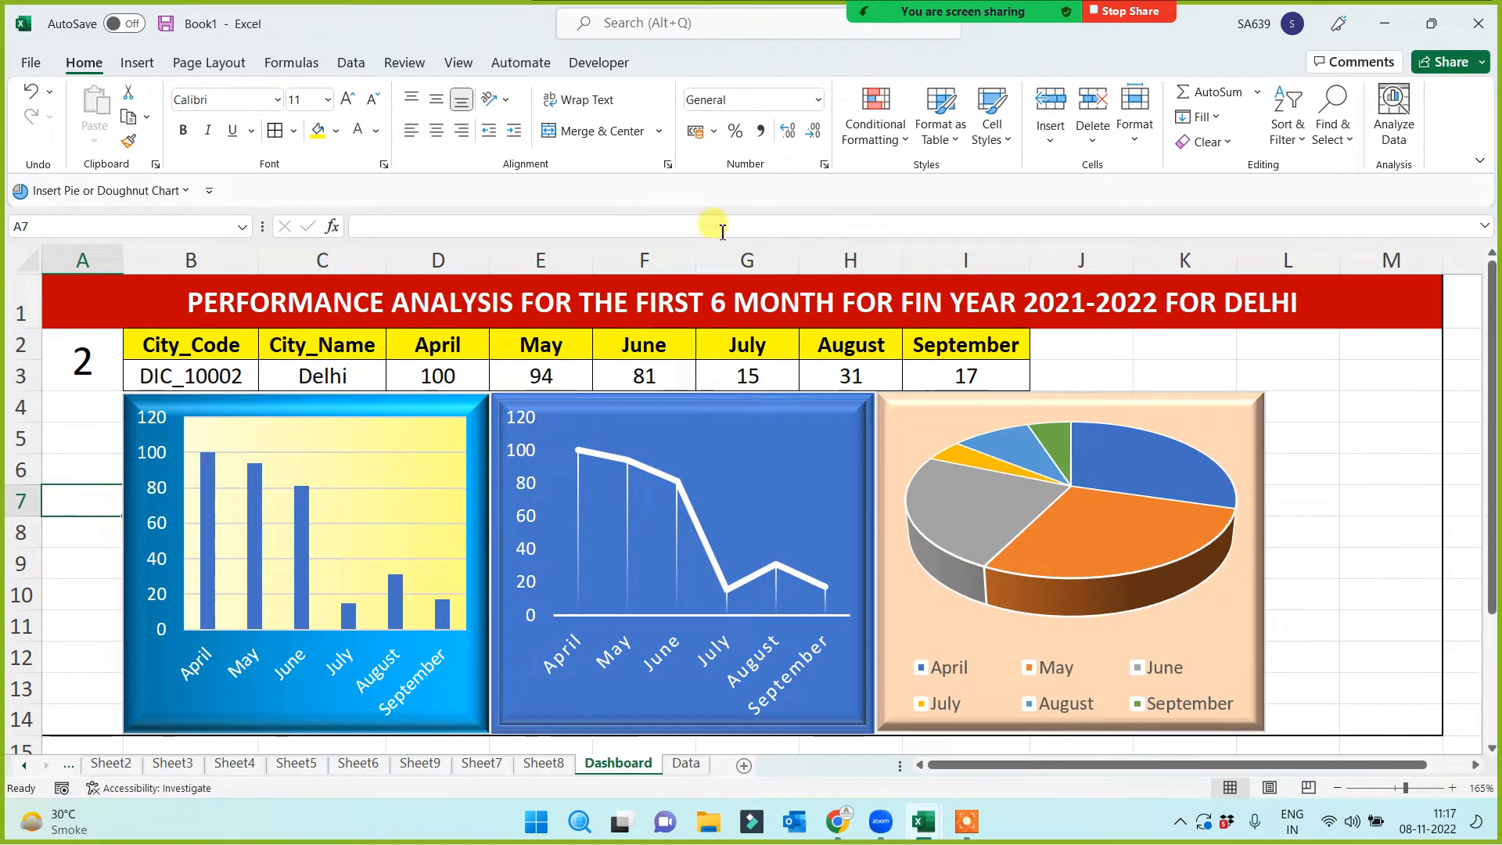
pyautogui.moveTo(864, 34)
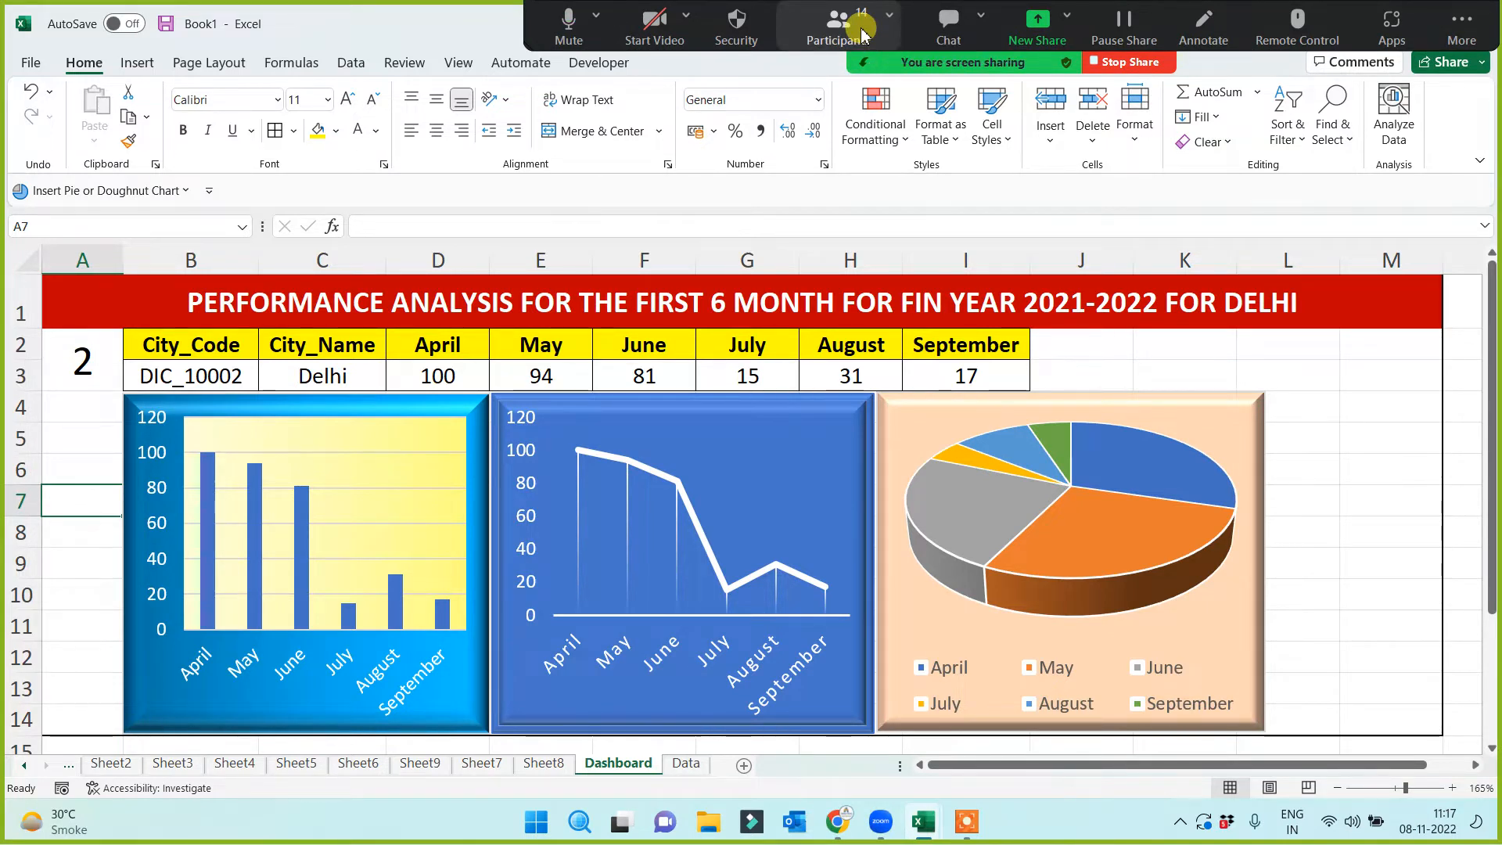
pyautogui.click(1311, 437)
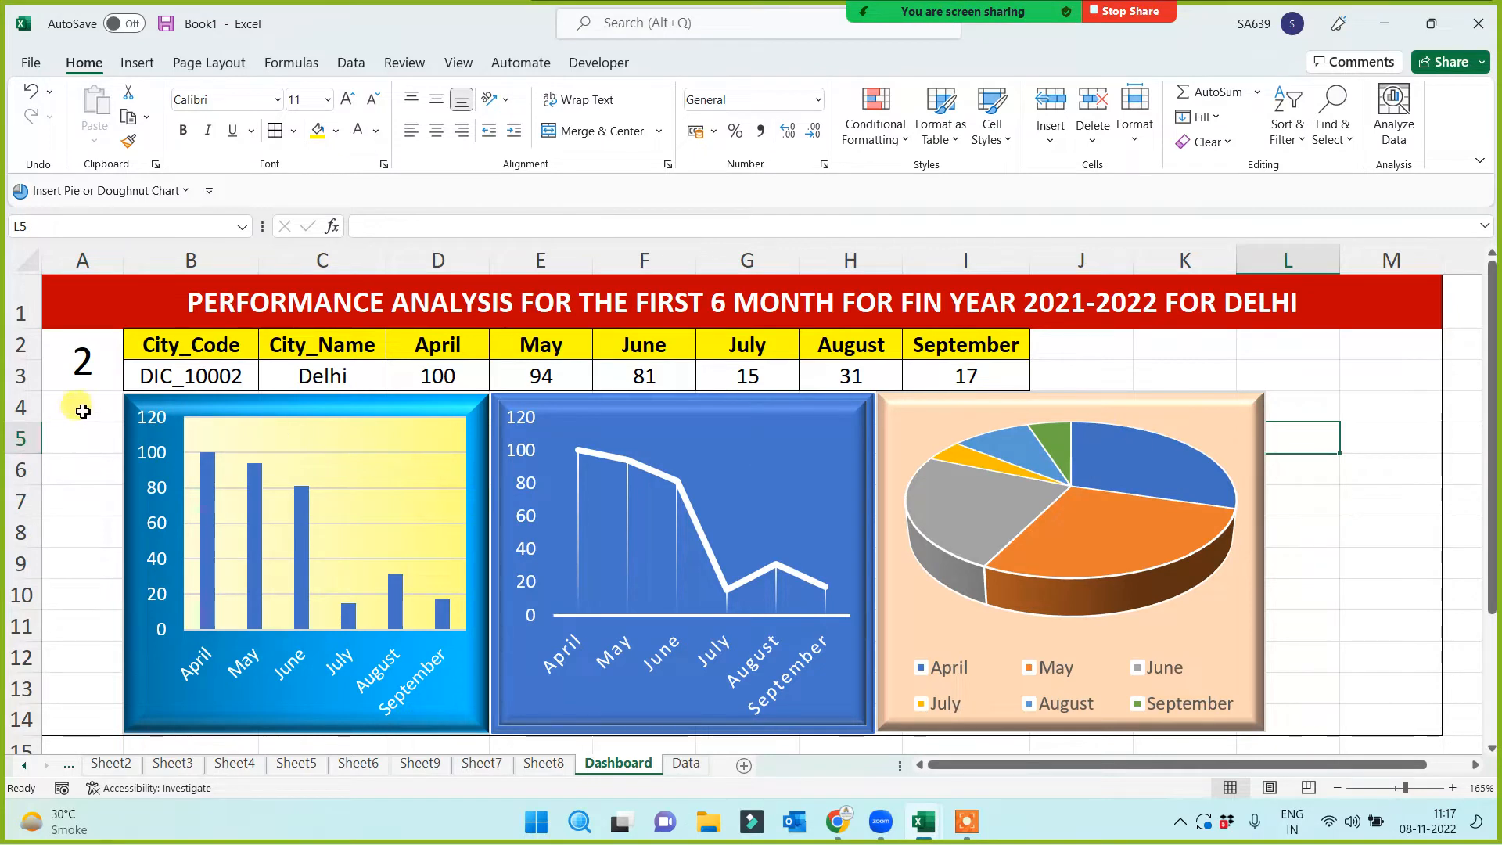
pyautogui.click(74, 372)
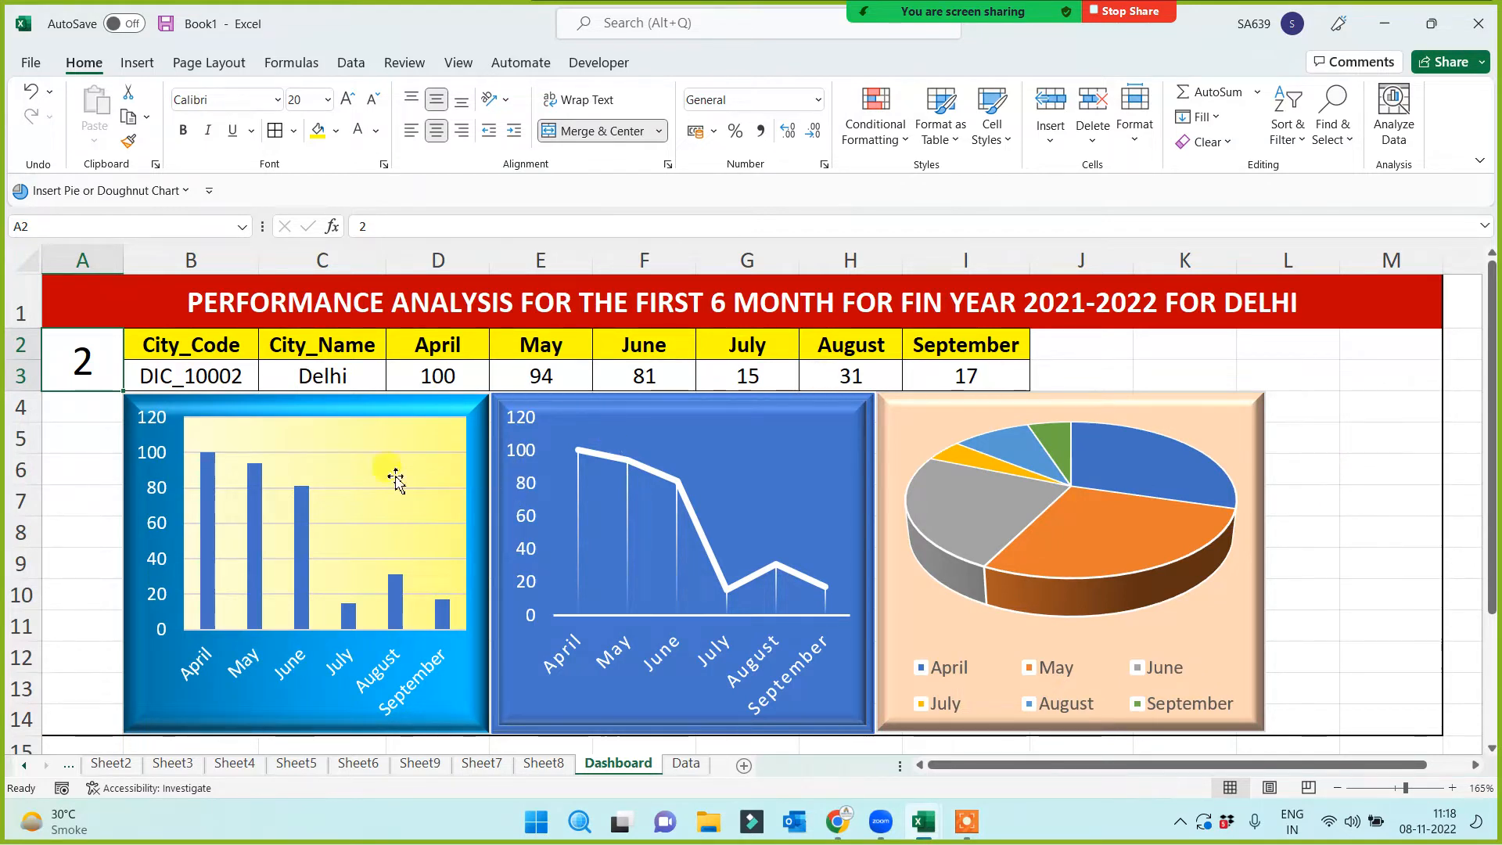
# Uncheck Developer in Customize the Ribbon to remove its tab
pyautogui.click(70, 541)
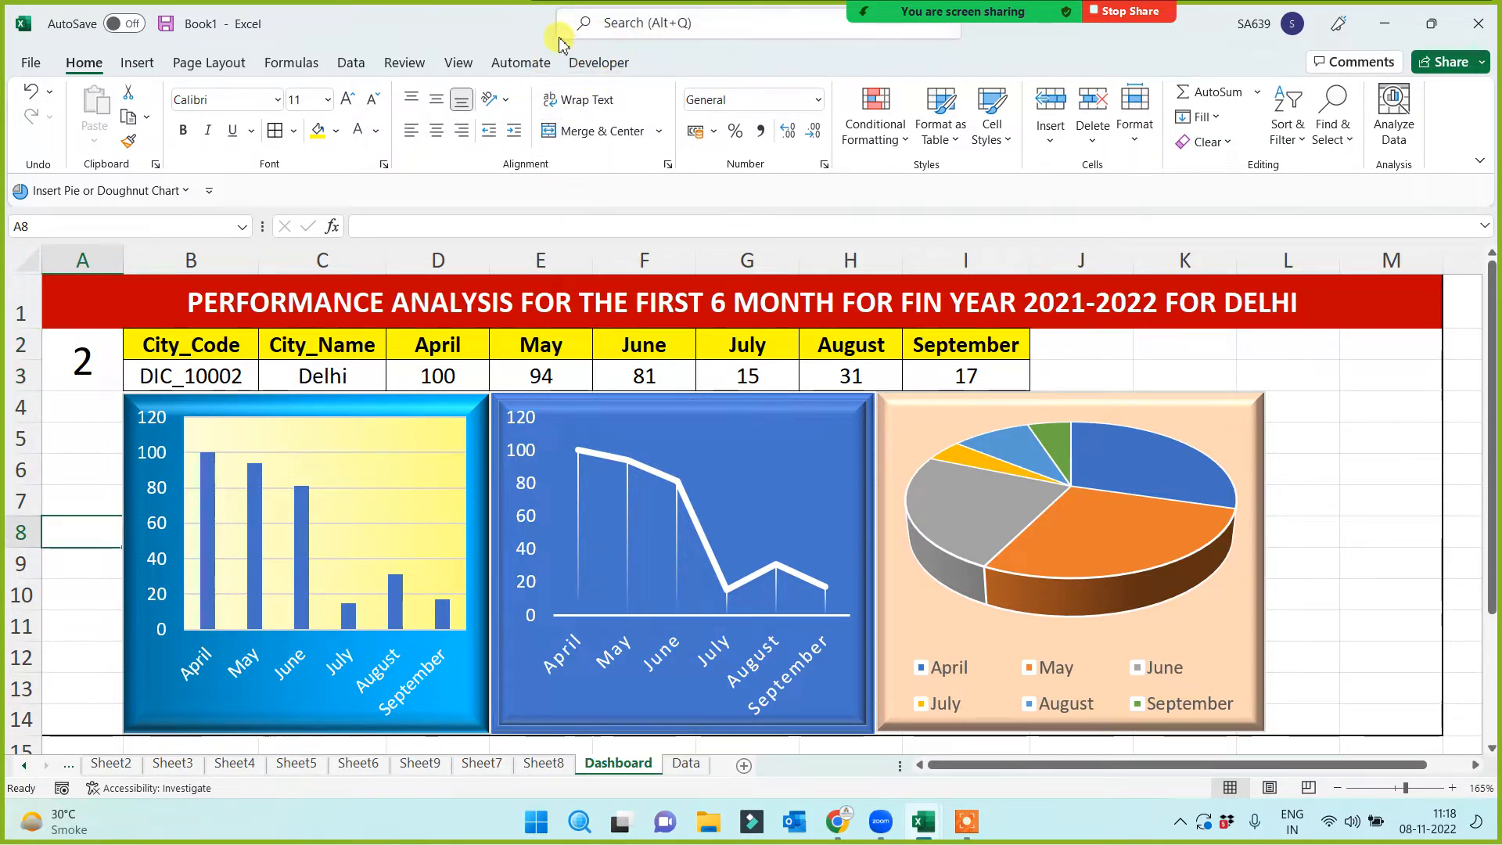
pyautogui.click(601, 67)
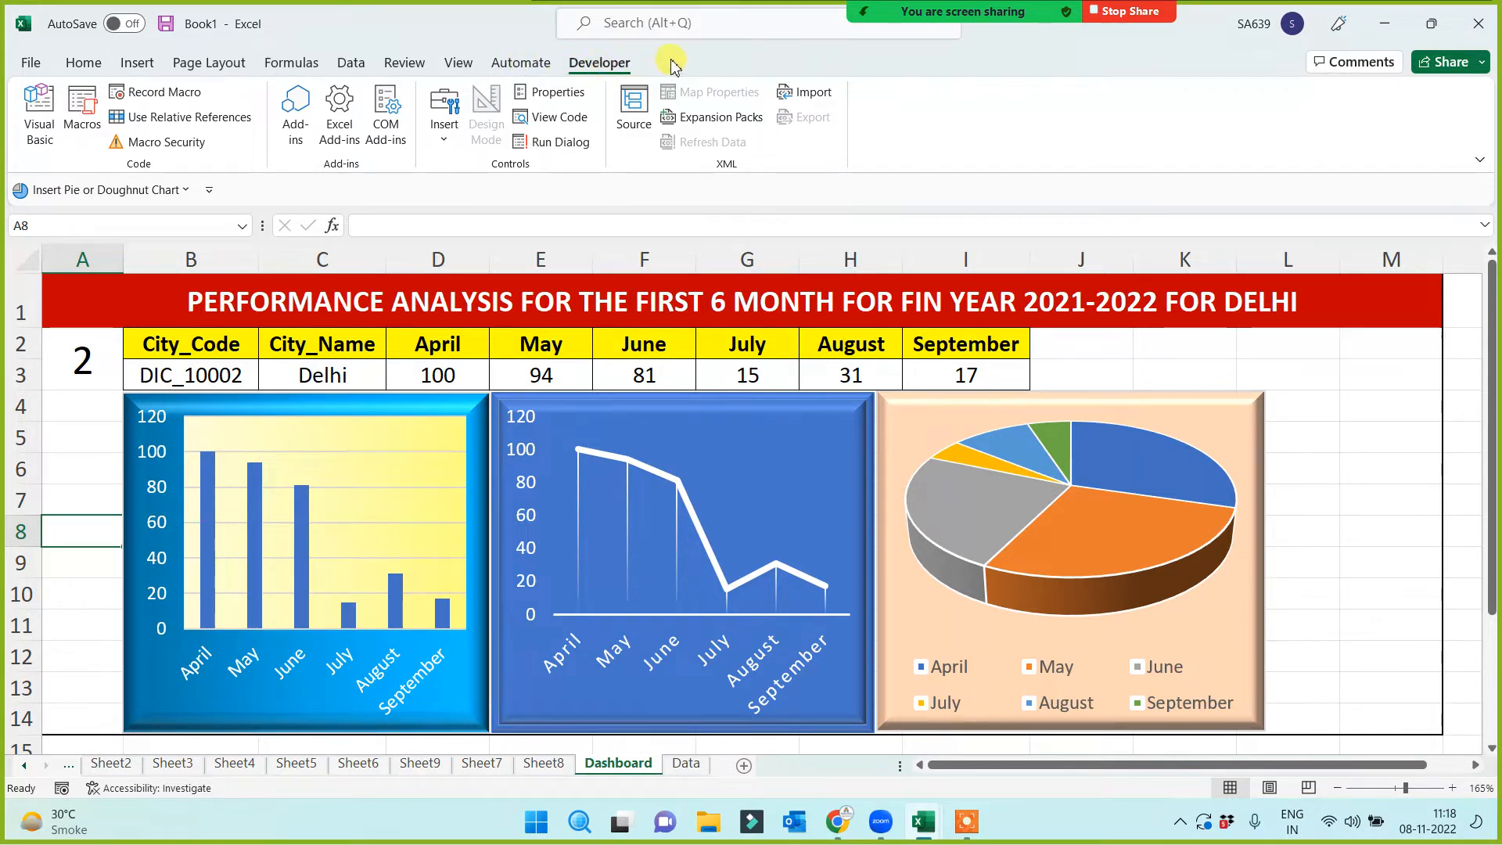
pyautogui.rightClick(463, 67)
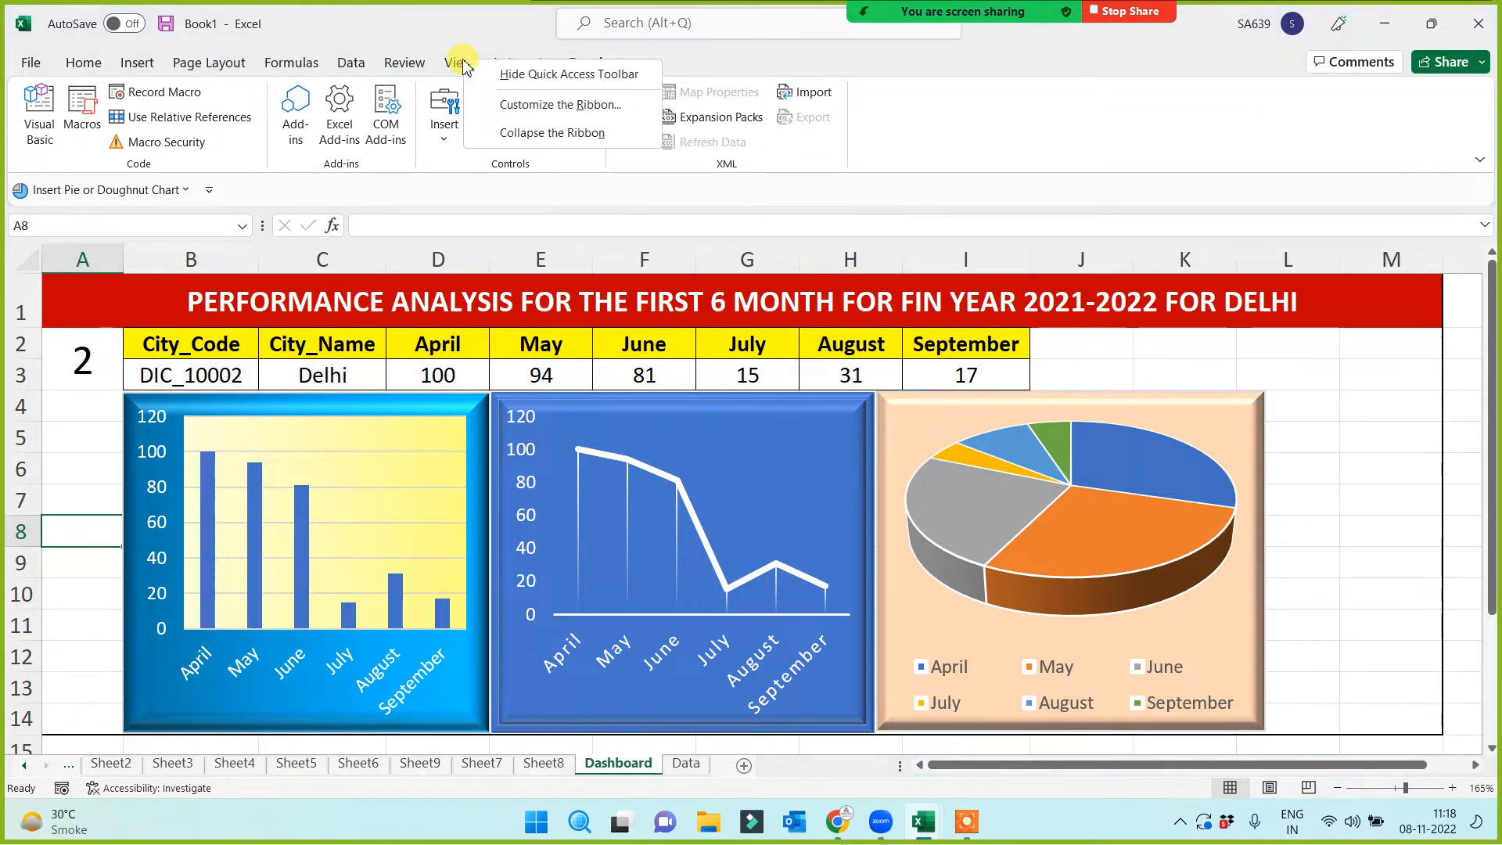
pyautogui.click(508, 100)
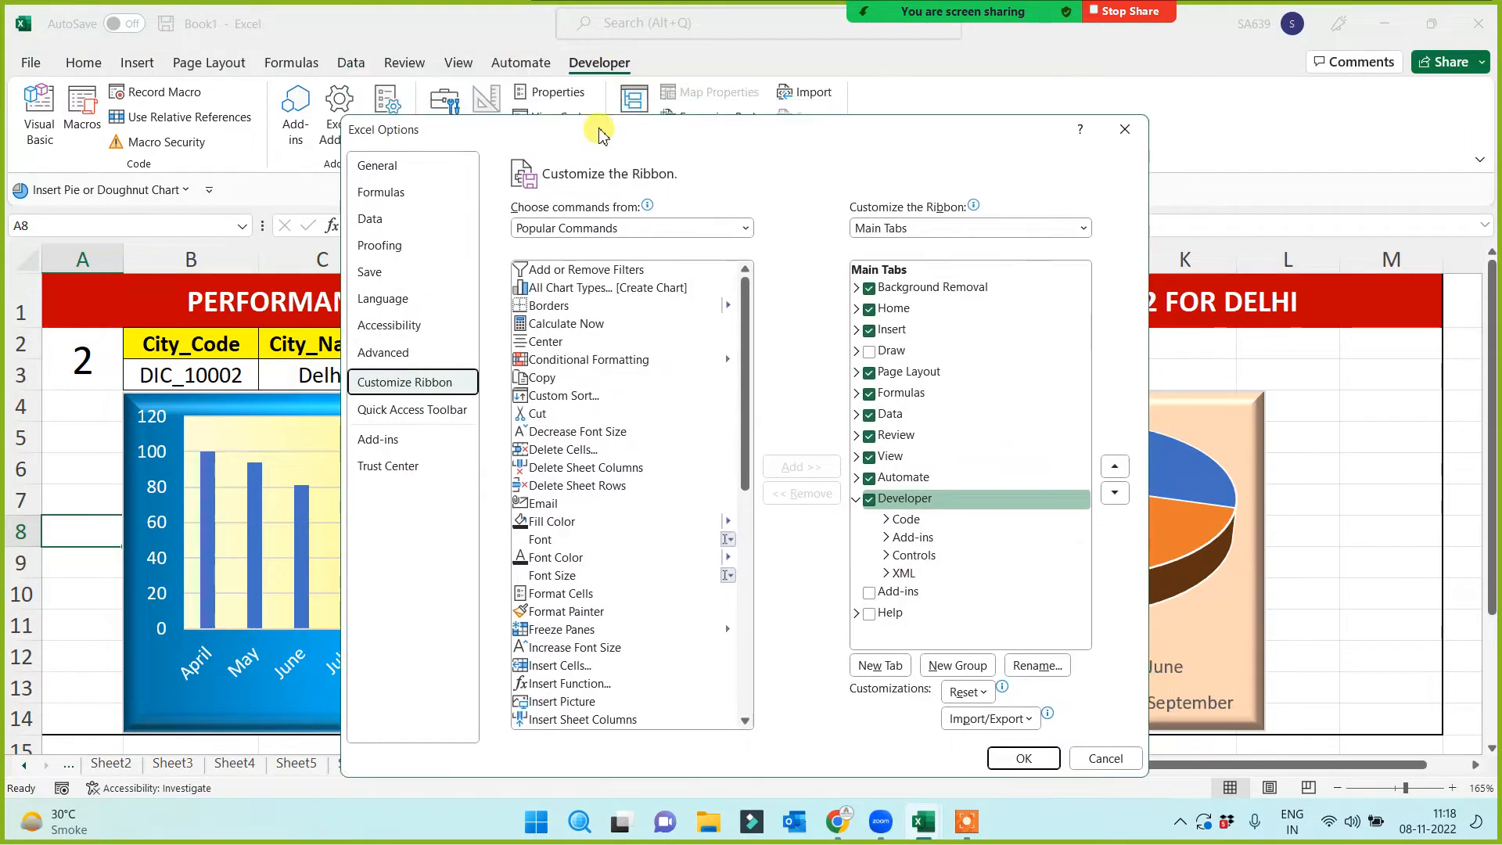
pyautogui.click(869, 499)
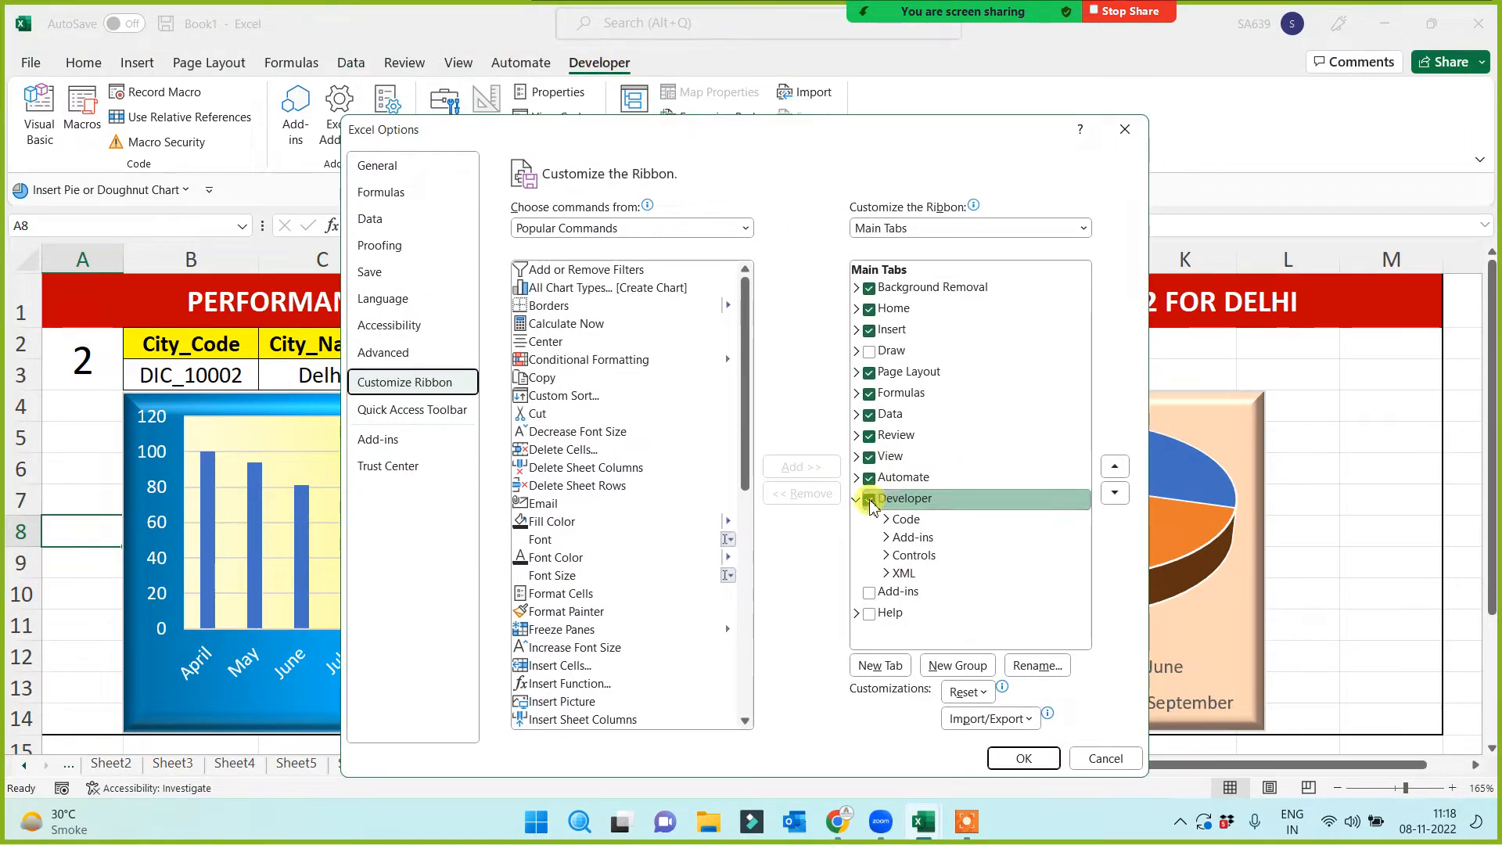
pyautogui.click(1024, 759)
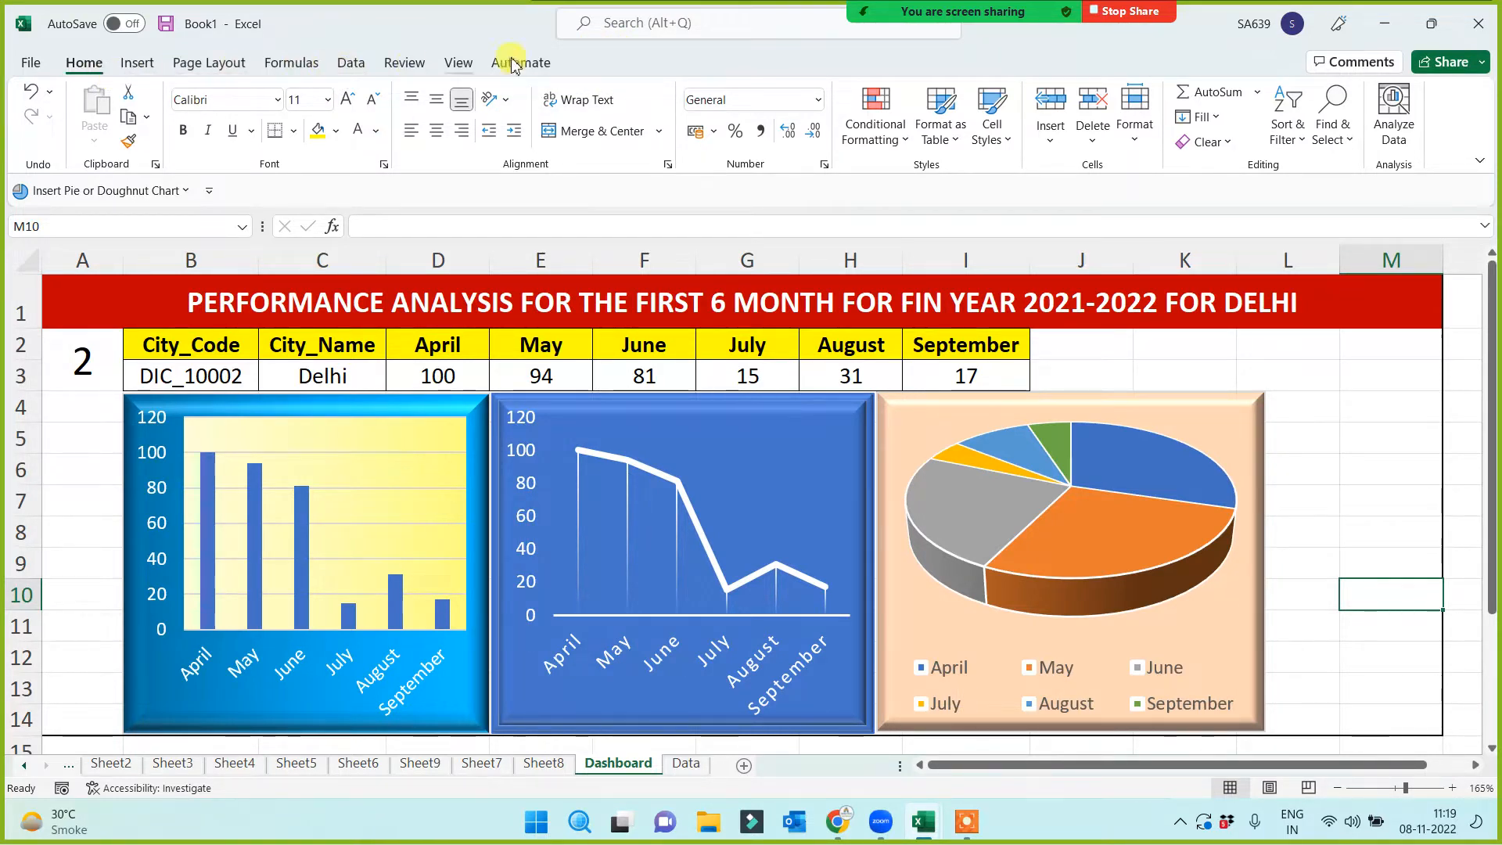
# In Customize the Ribbon, uncheck Automate and recheck Developer
pyautogui.rightClick(402, 71)
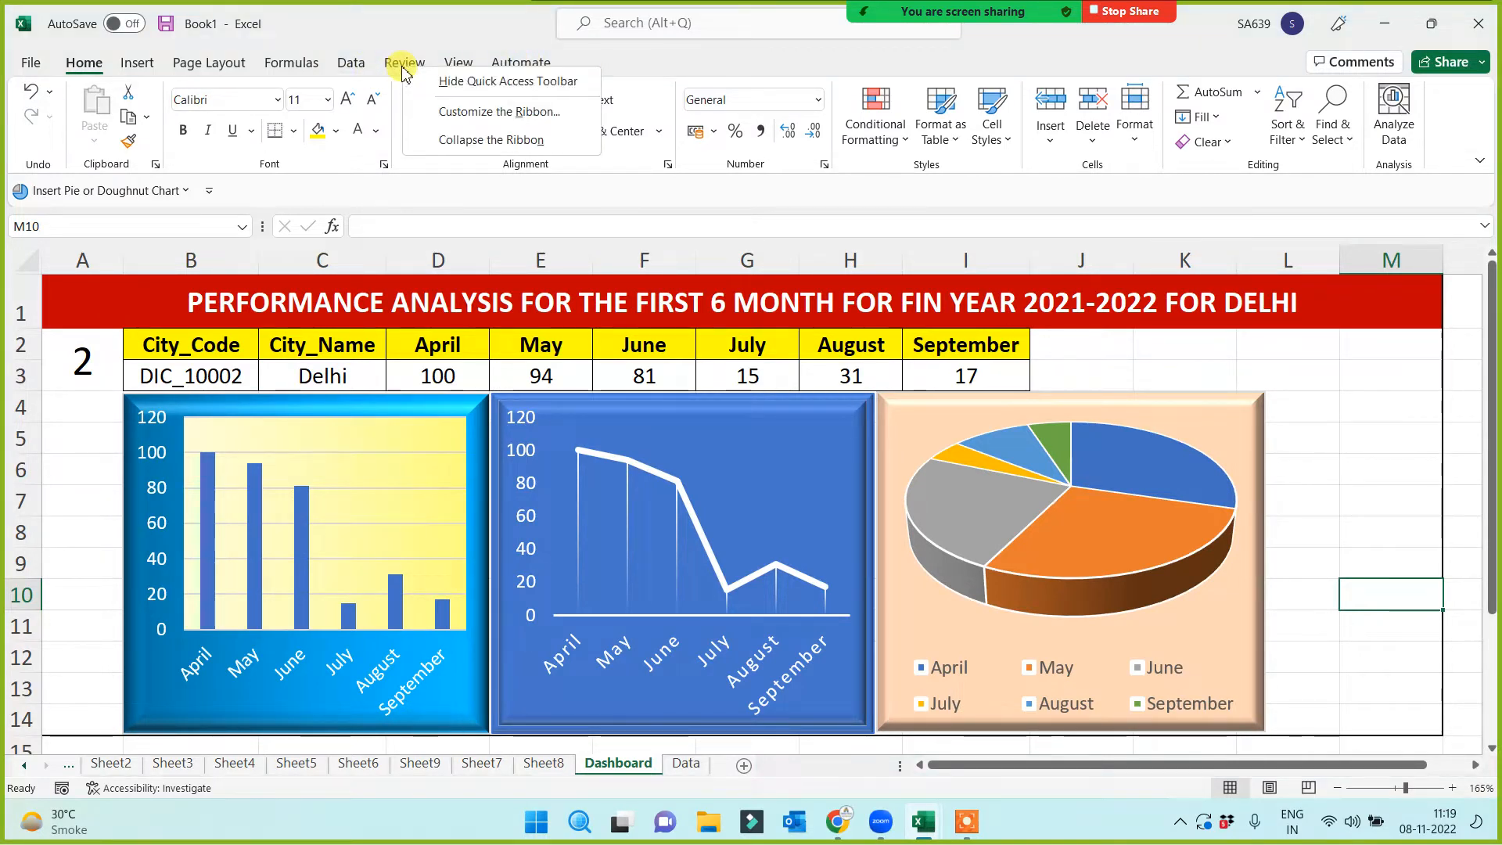
pyautogui.click(484, 118)
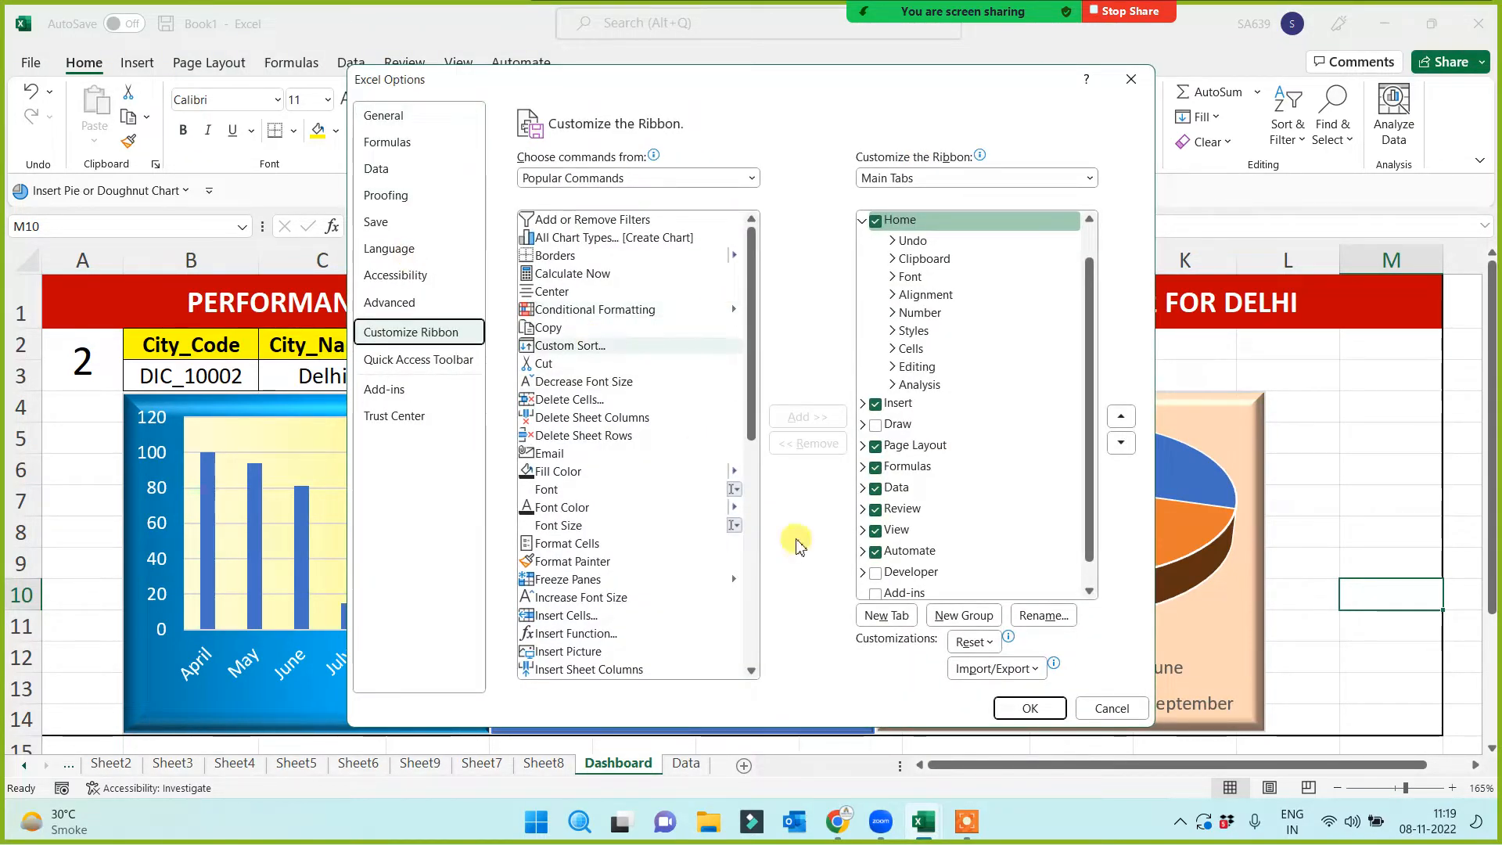
pyautogui.click(908, 552)
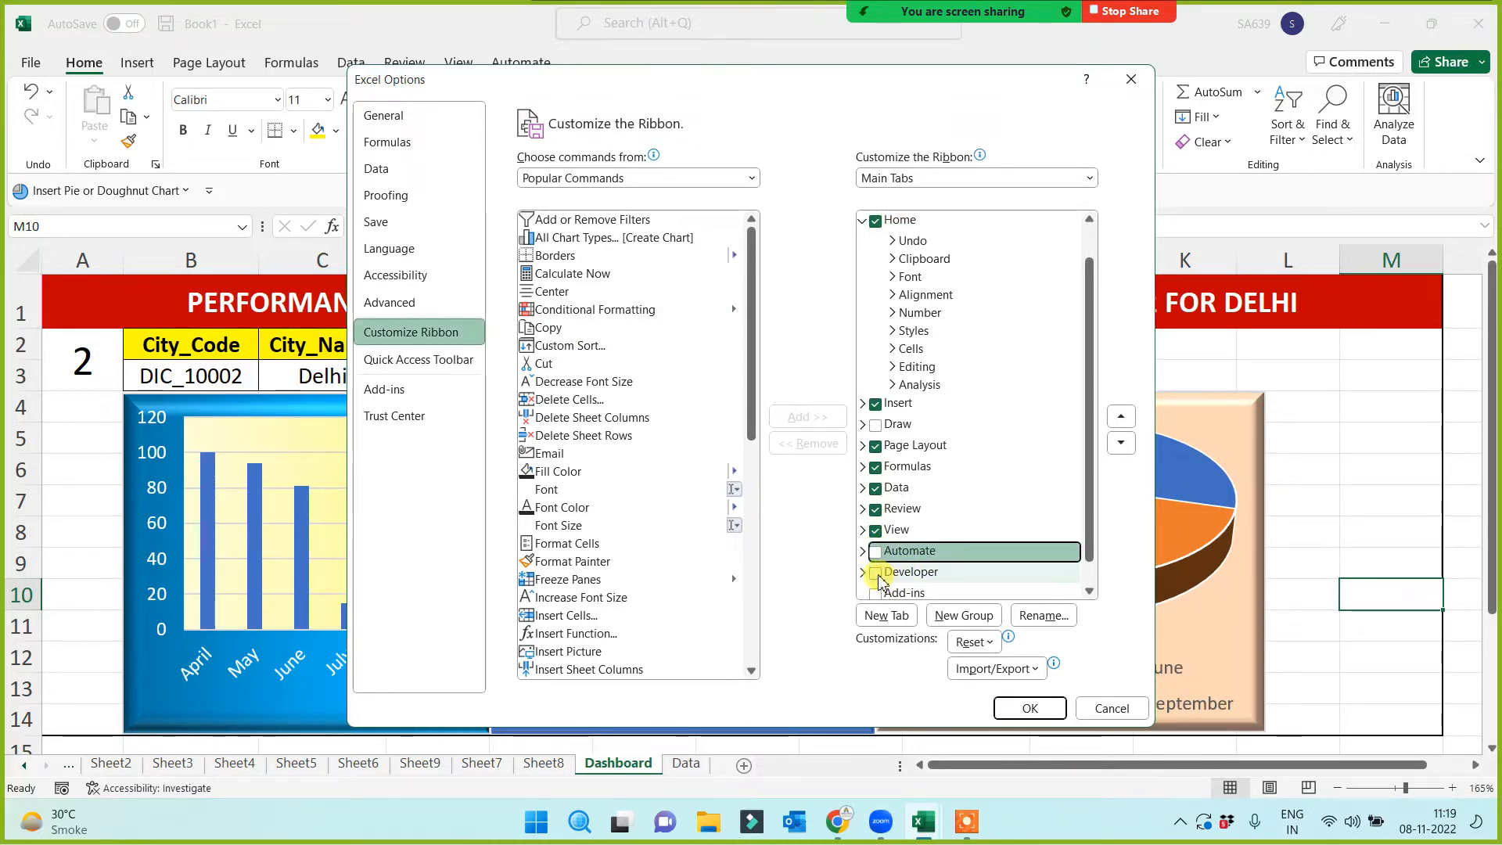
pyautogui.click(876, 573)
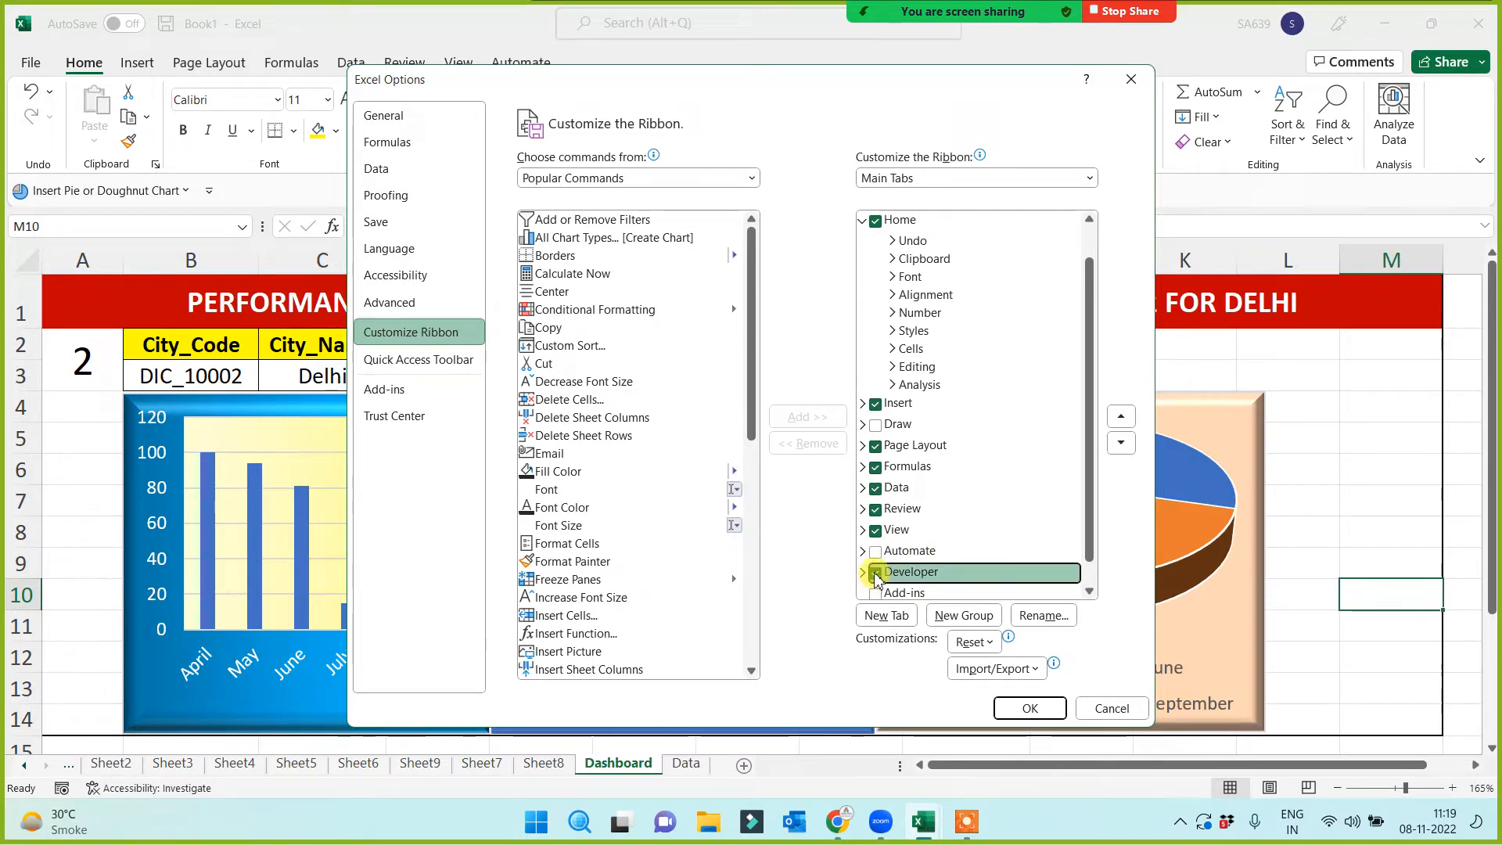
pyautogui.click(1029, 708)
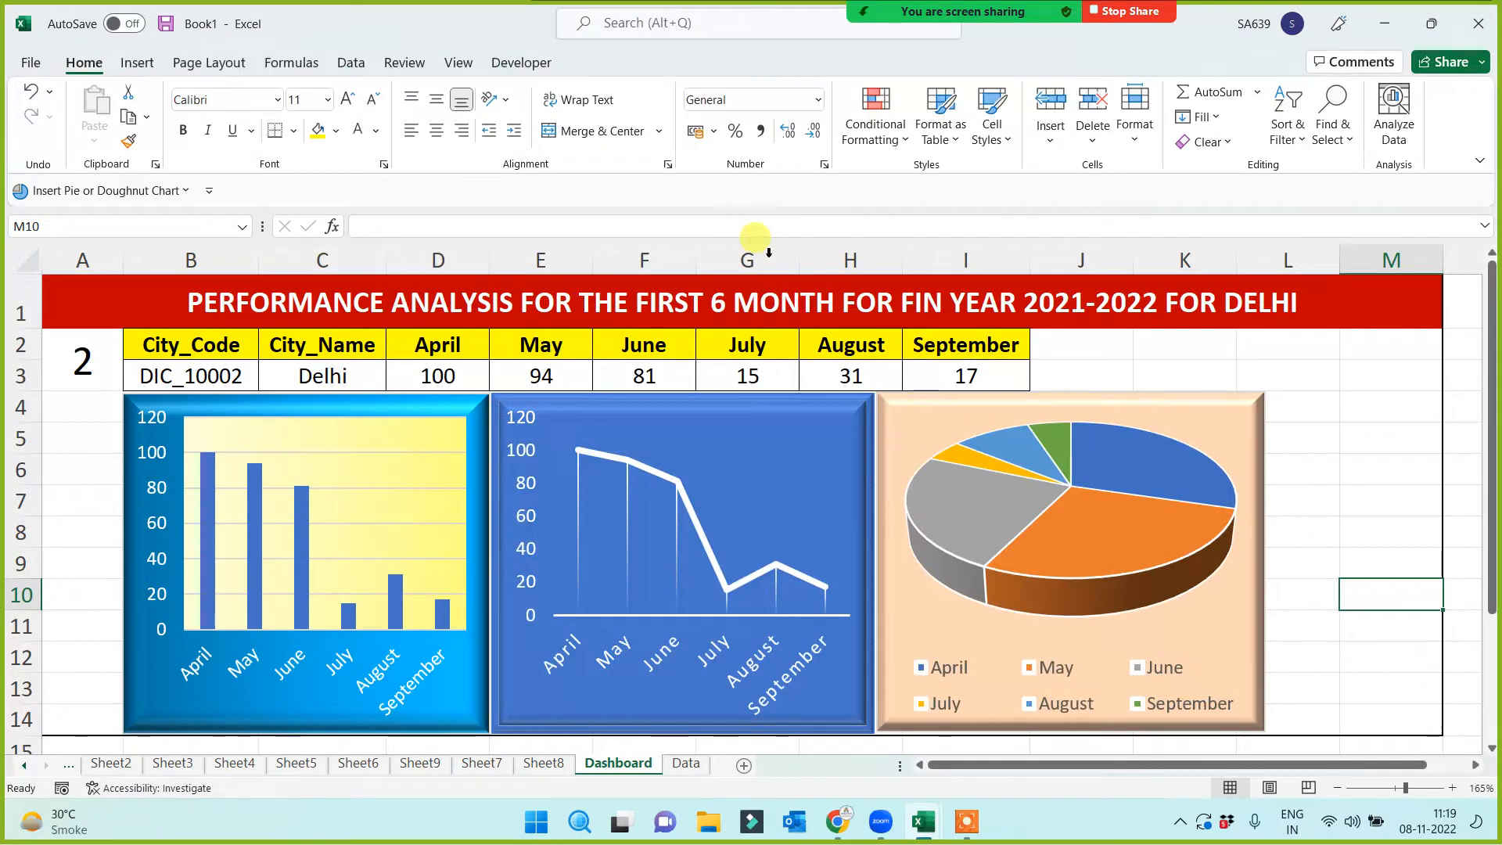
pyautogui.rightClick(522, 66)
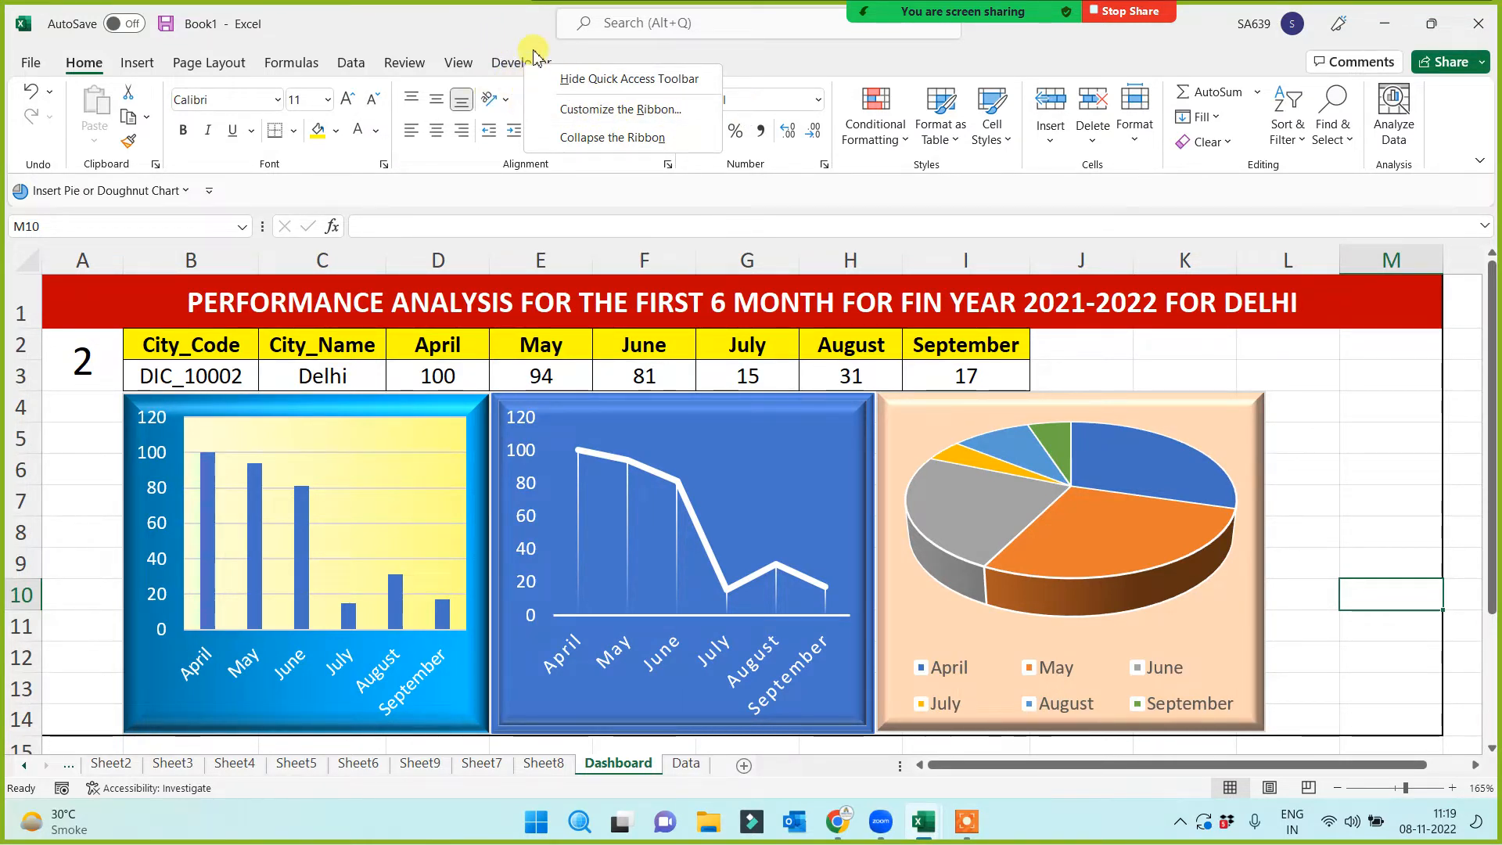
pyautogui.click(767, 58)
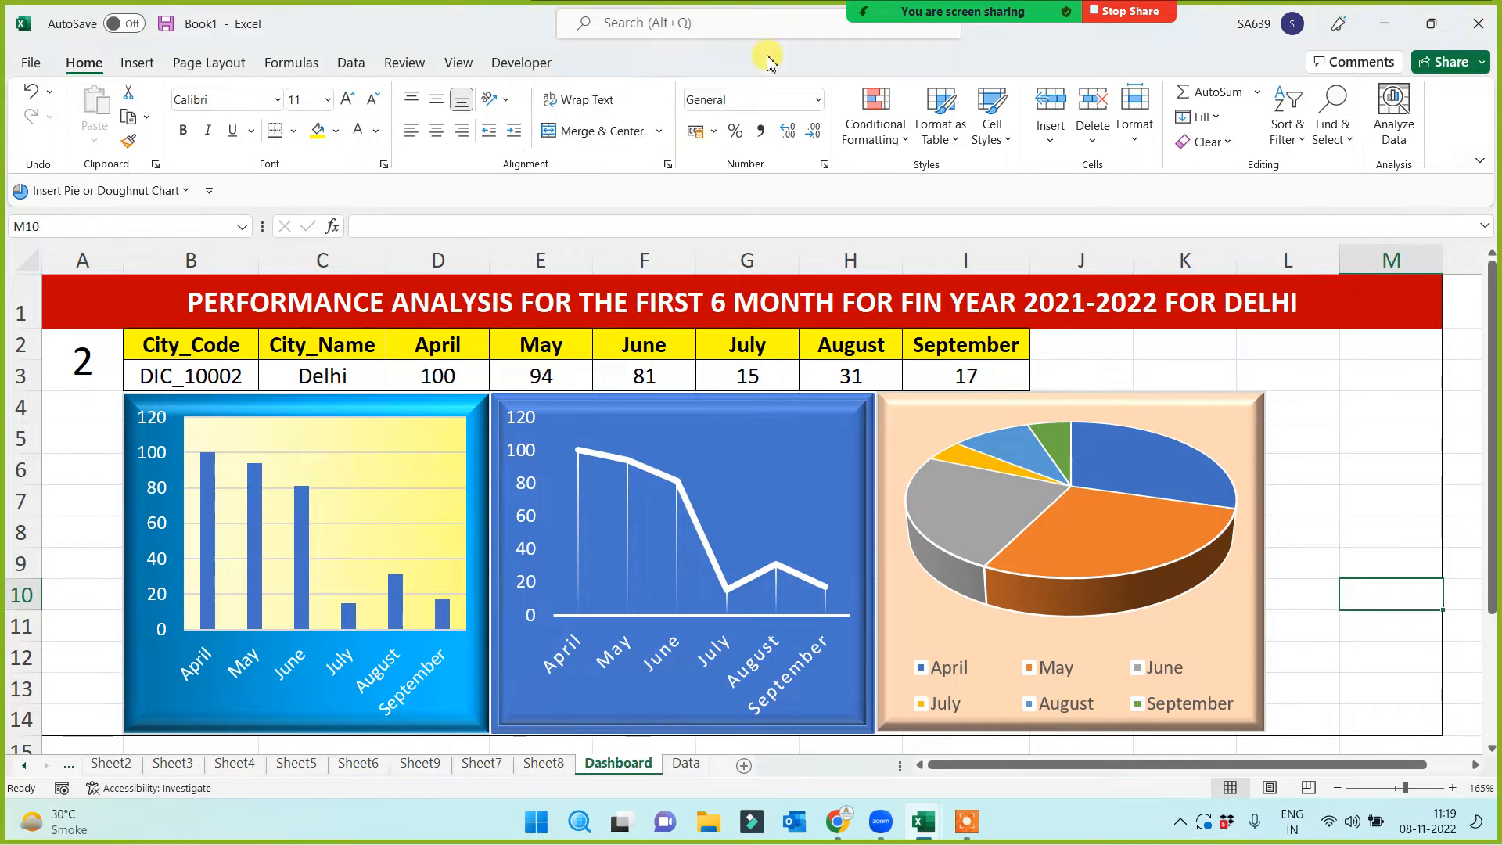
pyautogui.rightClick(504, 59)
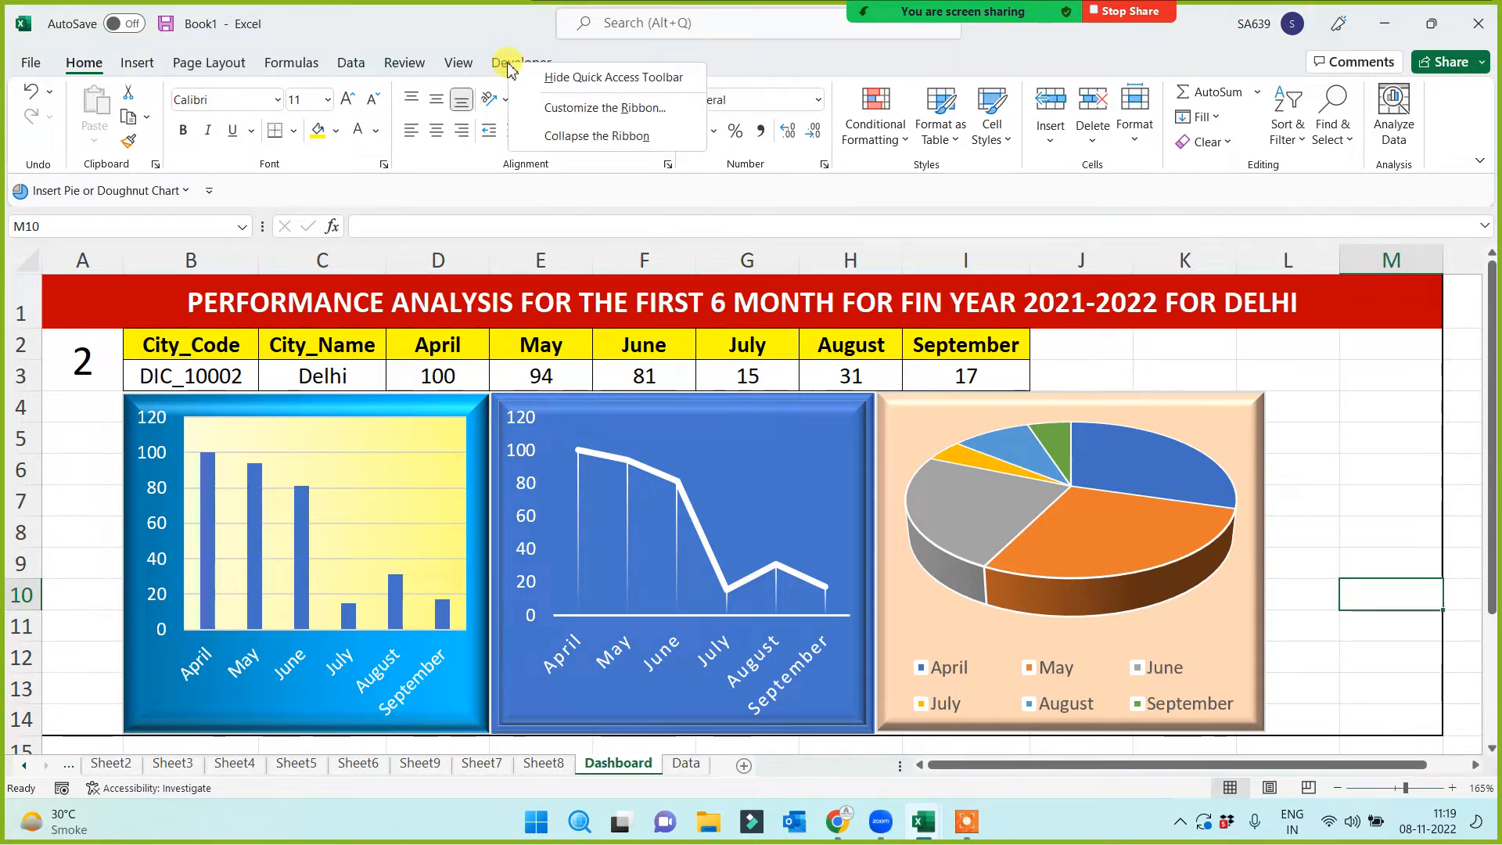
pyautogui.click(581, 110)
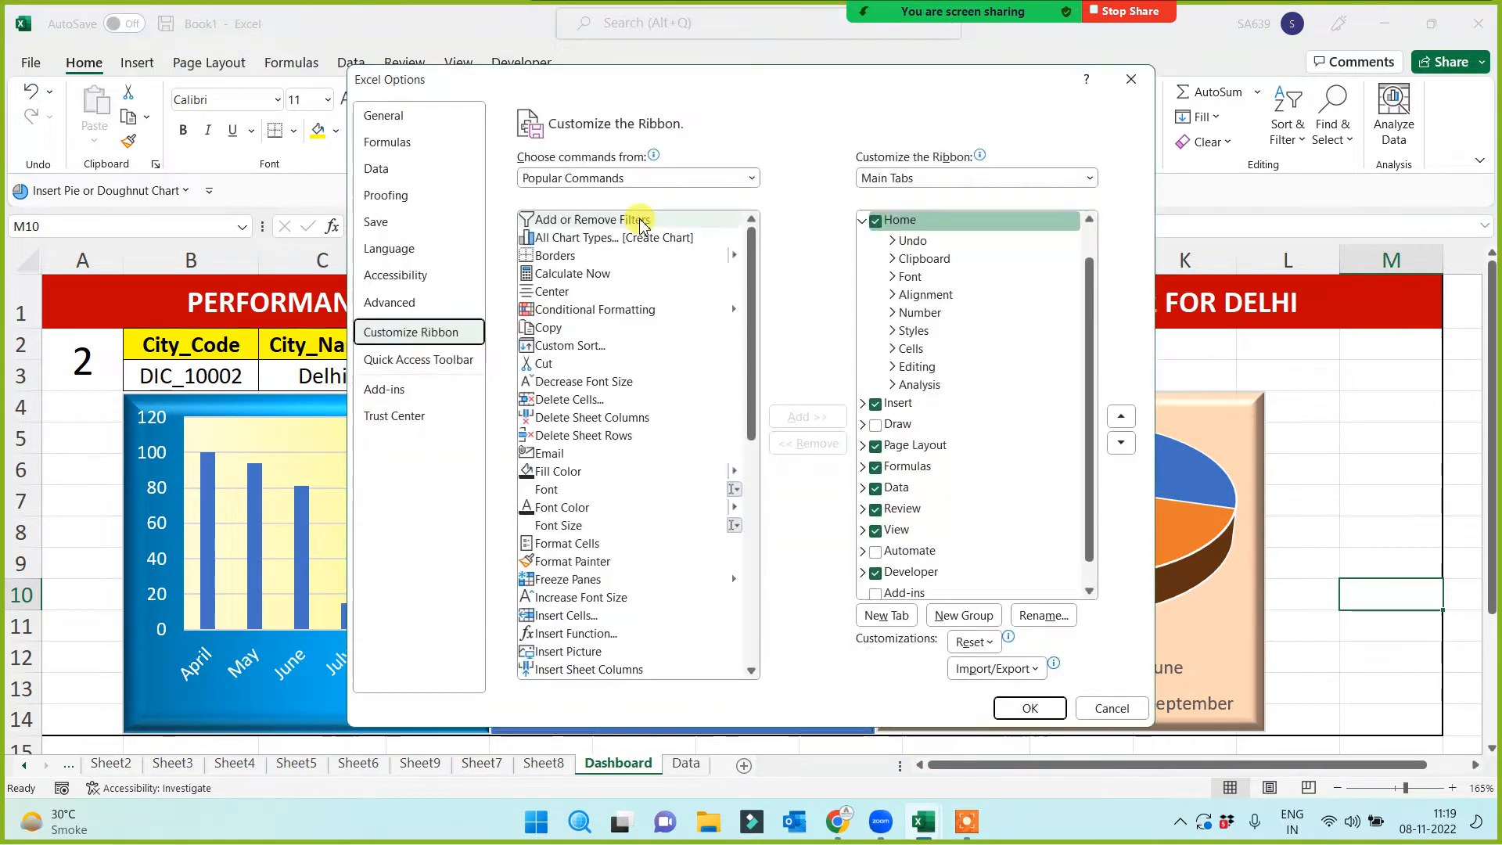
pyautogui.click(876, 571)
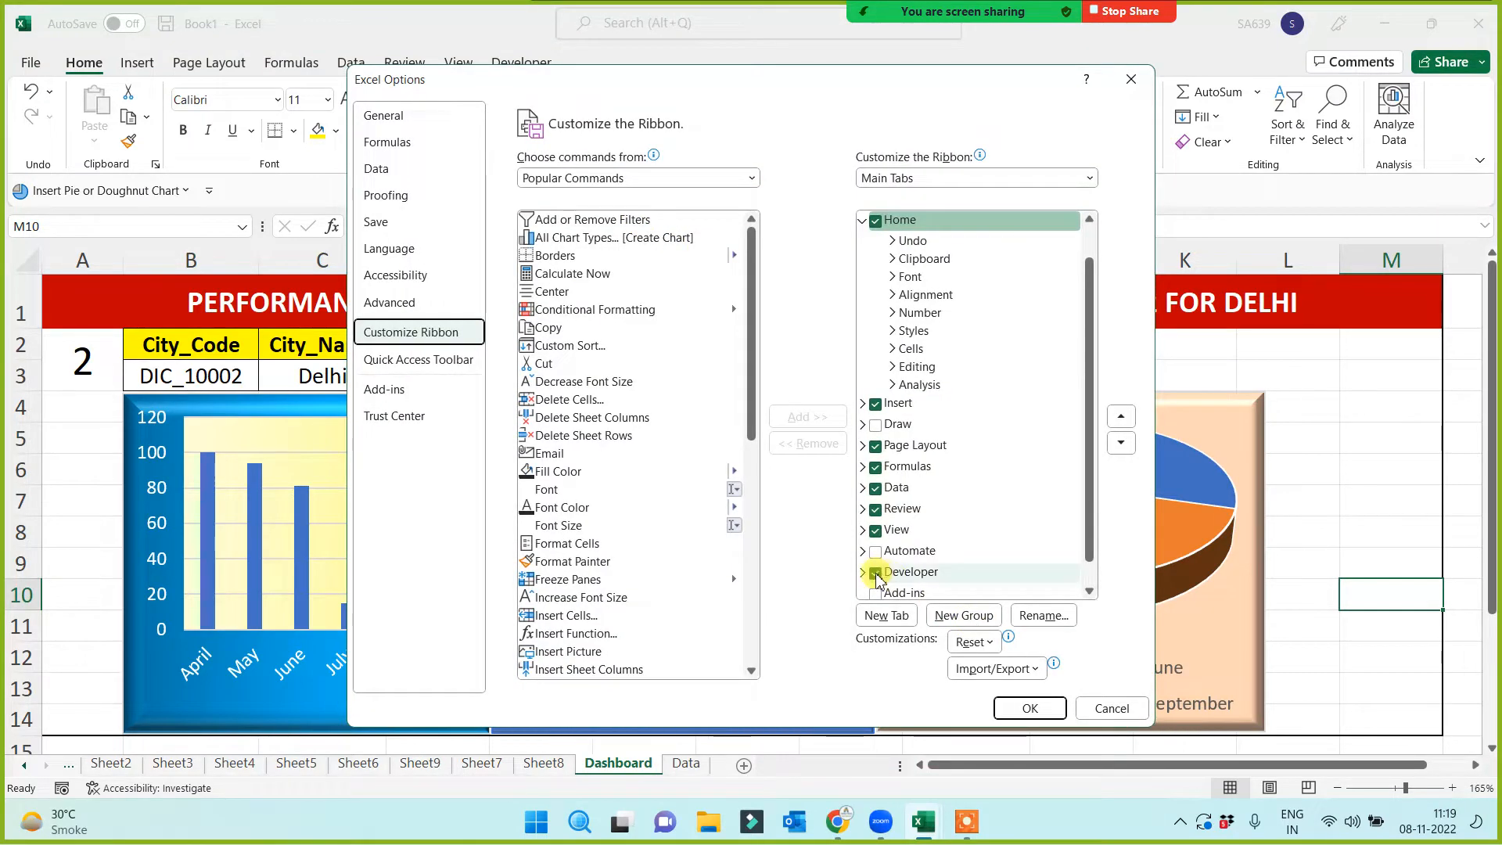
pyautogui.click(1003, 705)
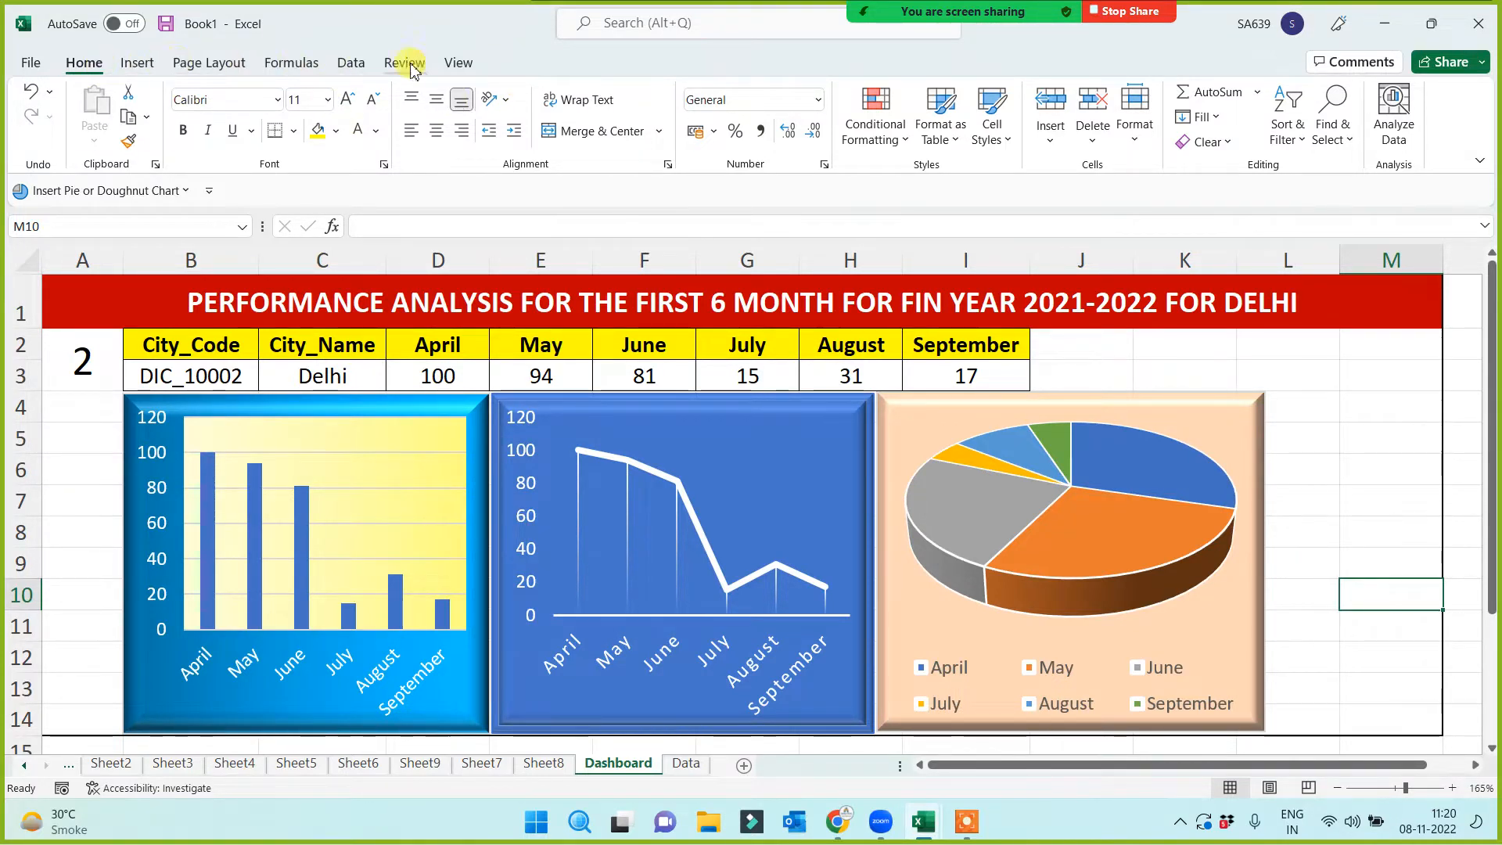
pyautogui.rightClick(353, 71)
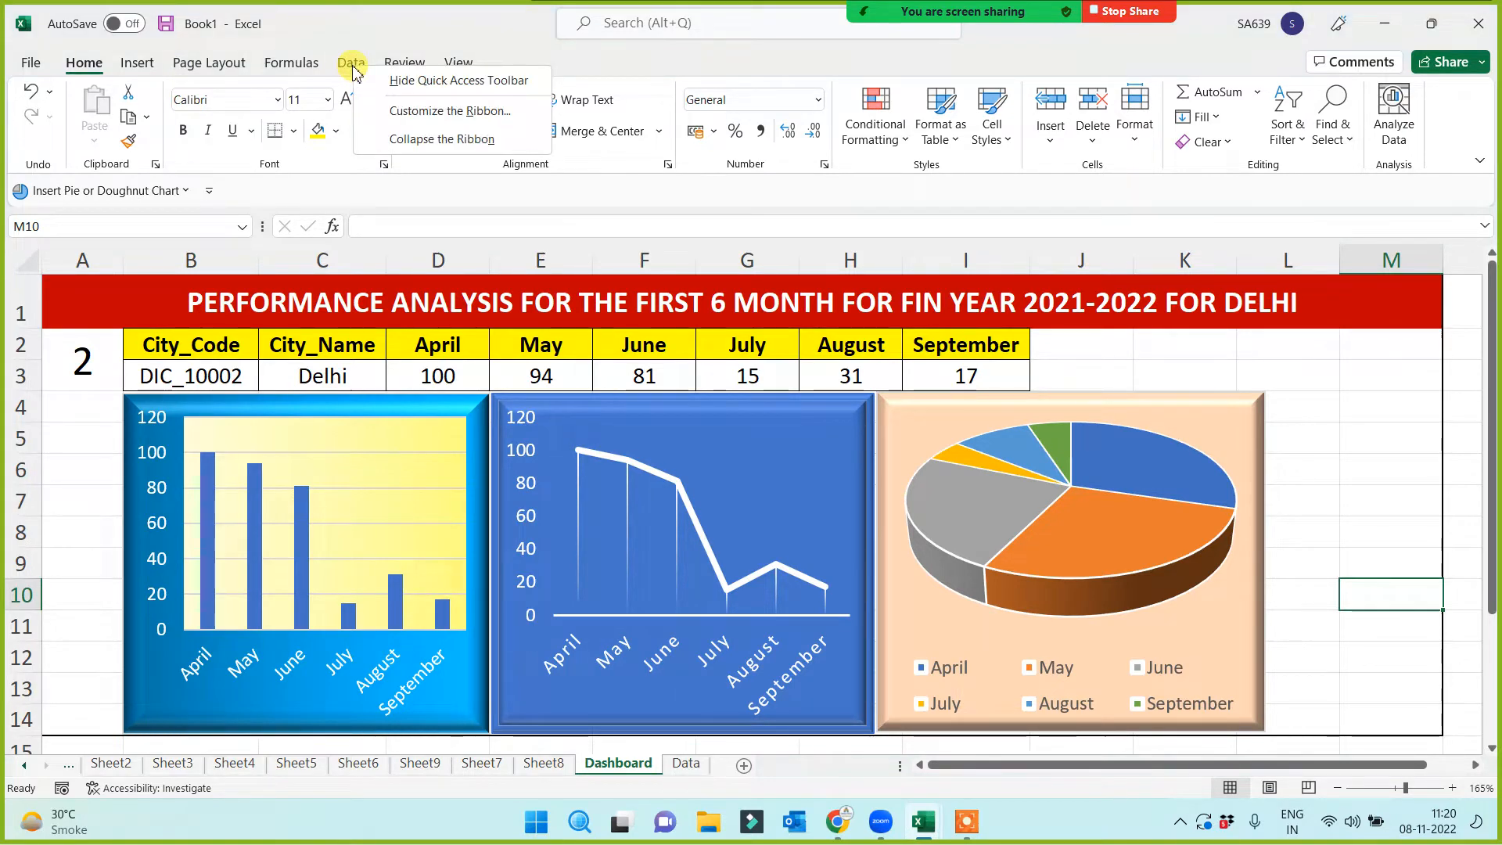
pyautogui.click(444, 116)
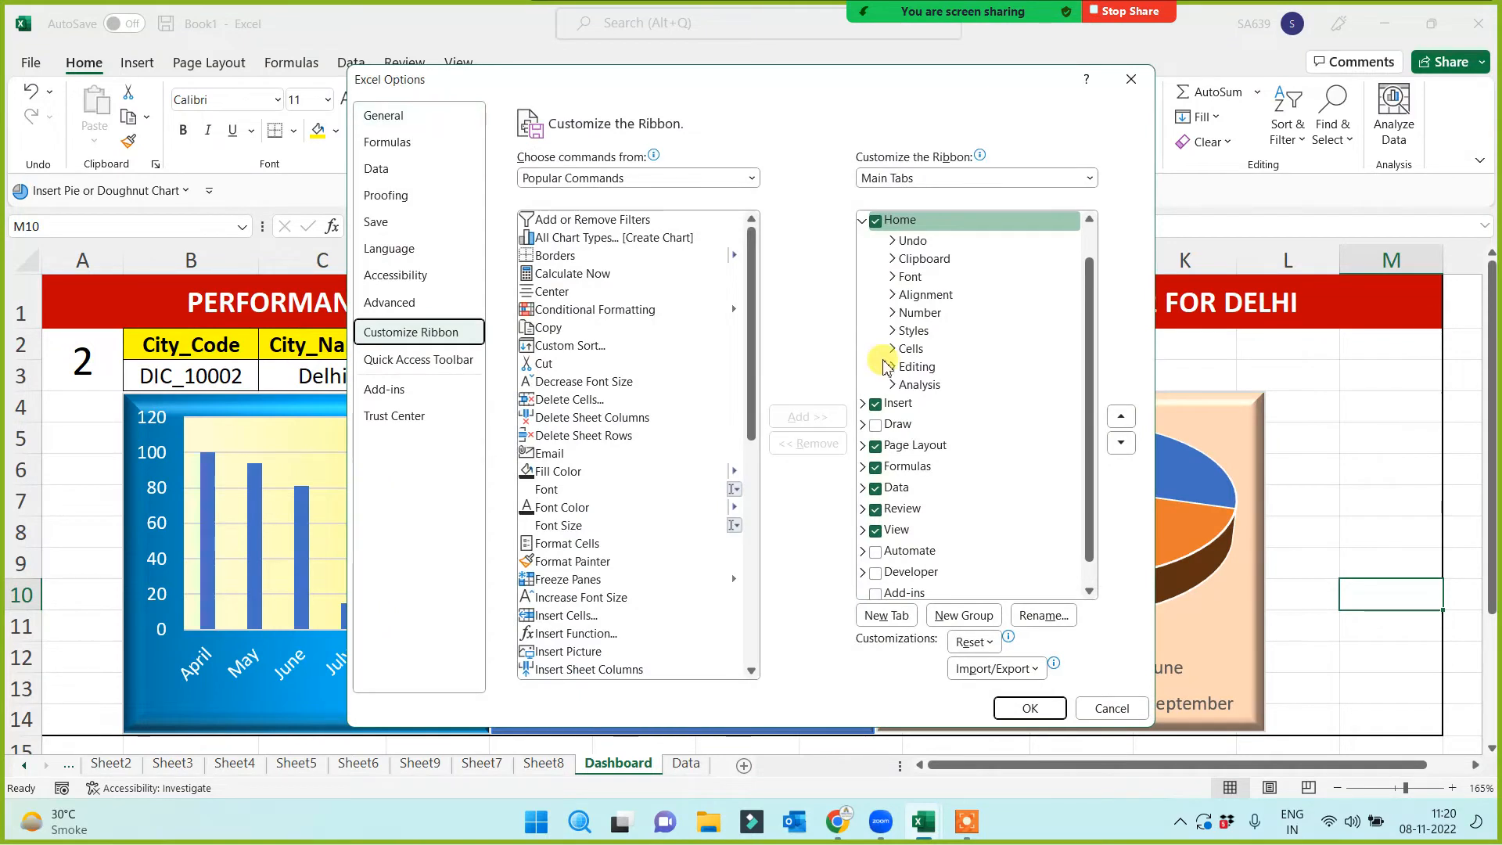
pyautogui.click(877, 574)
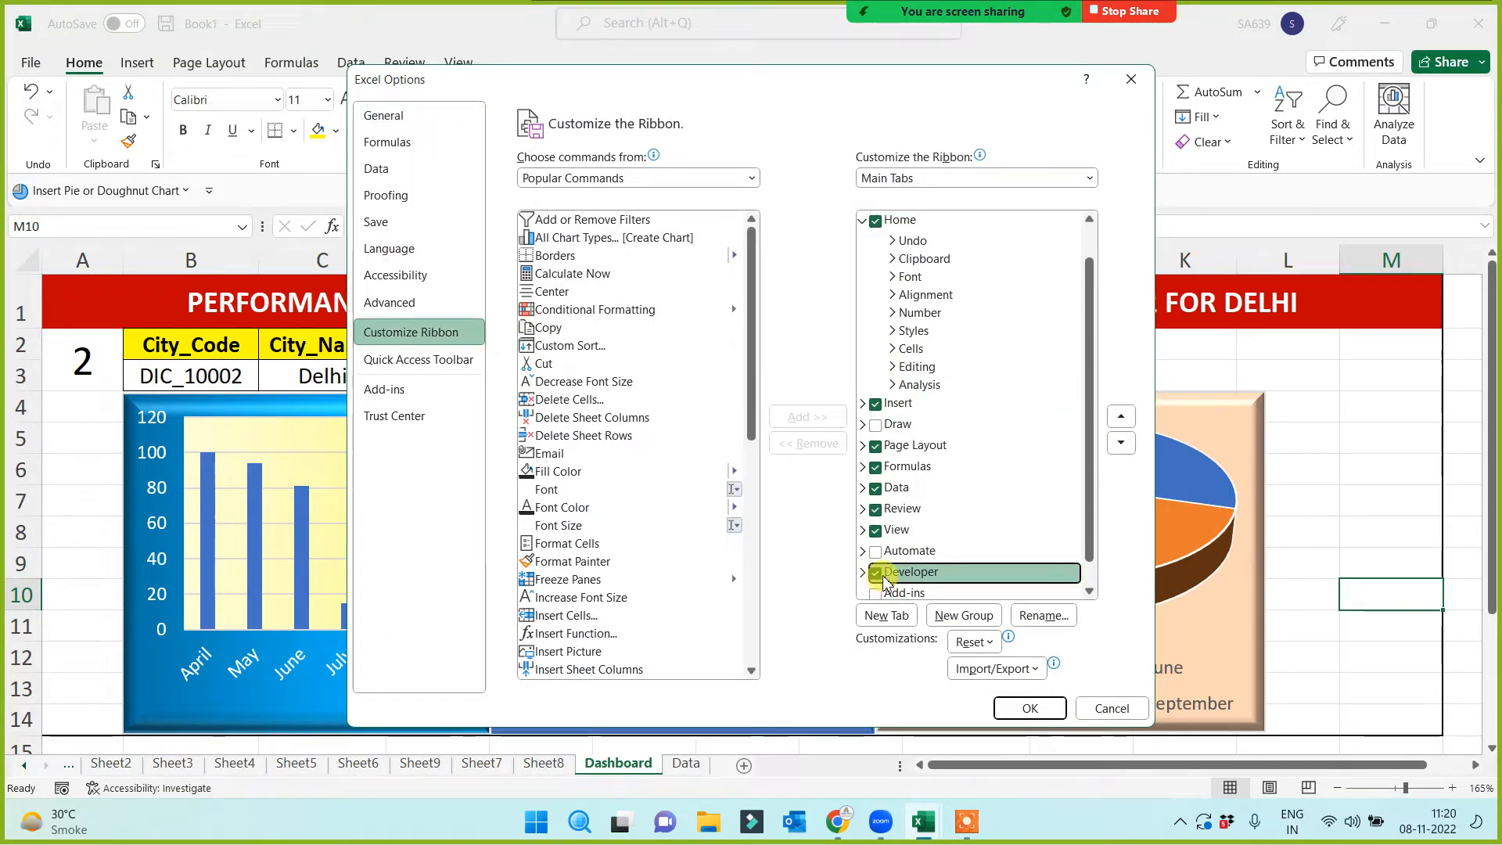
pyautogui.click(1038, 715)
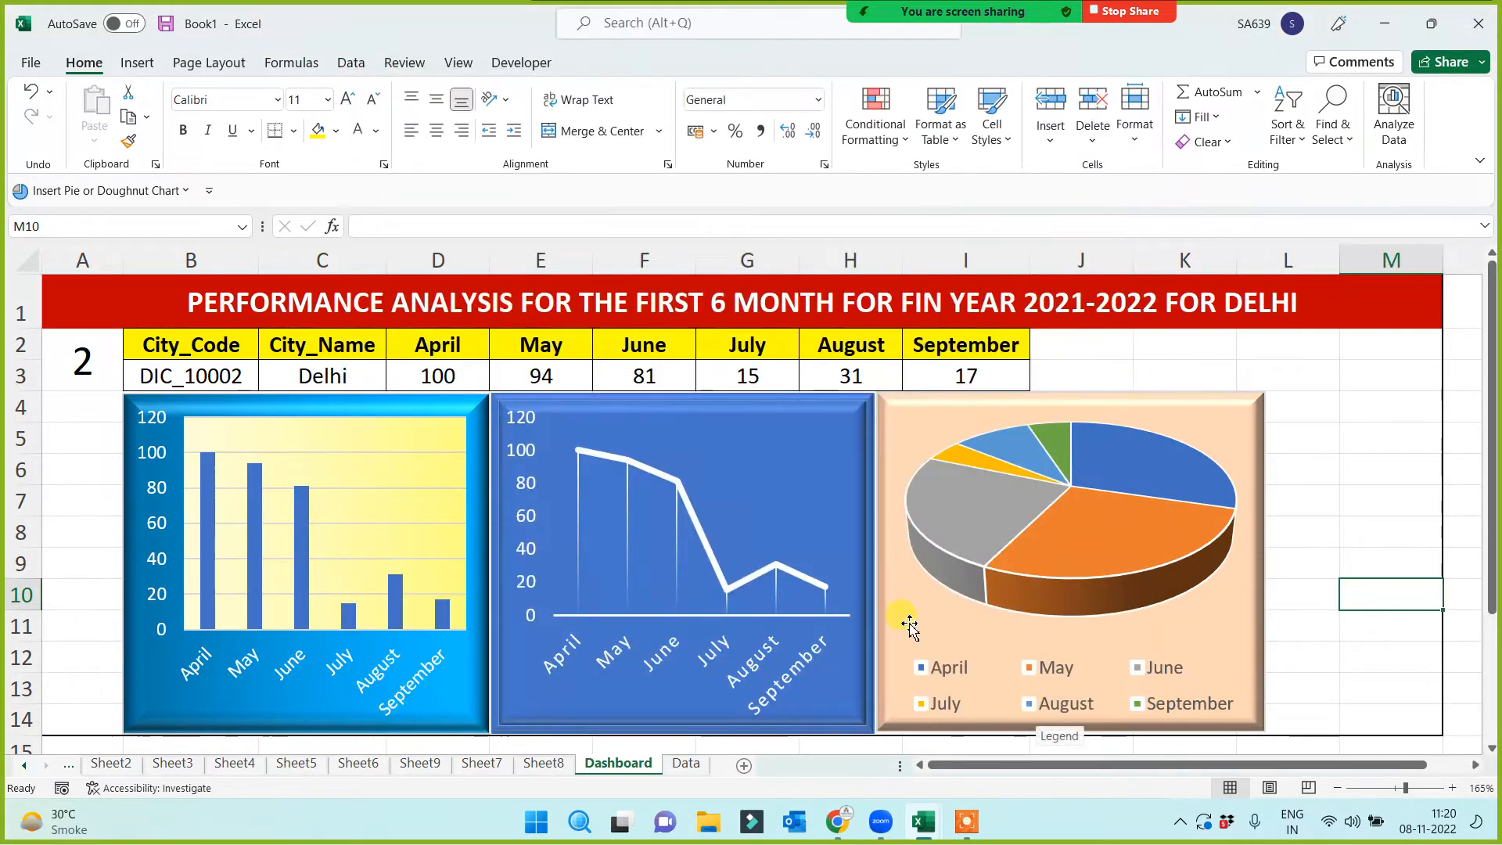
pyautogui.click(519, 63)
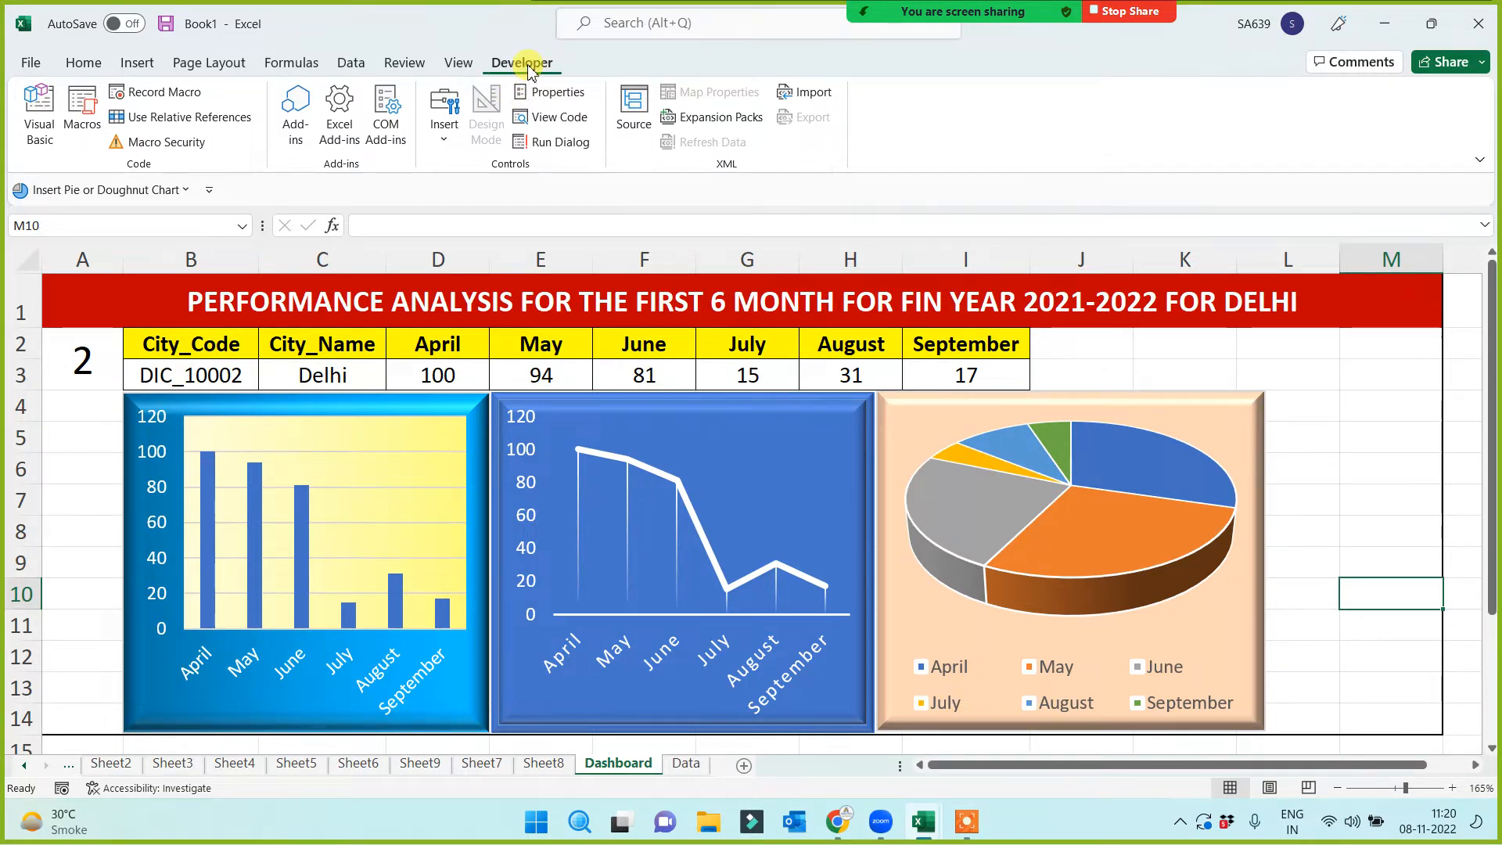
pyautogui.click(443, 141)
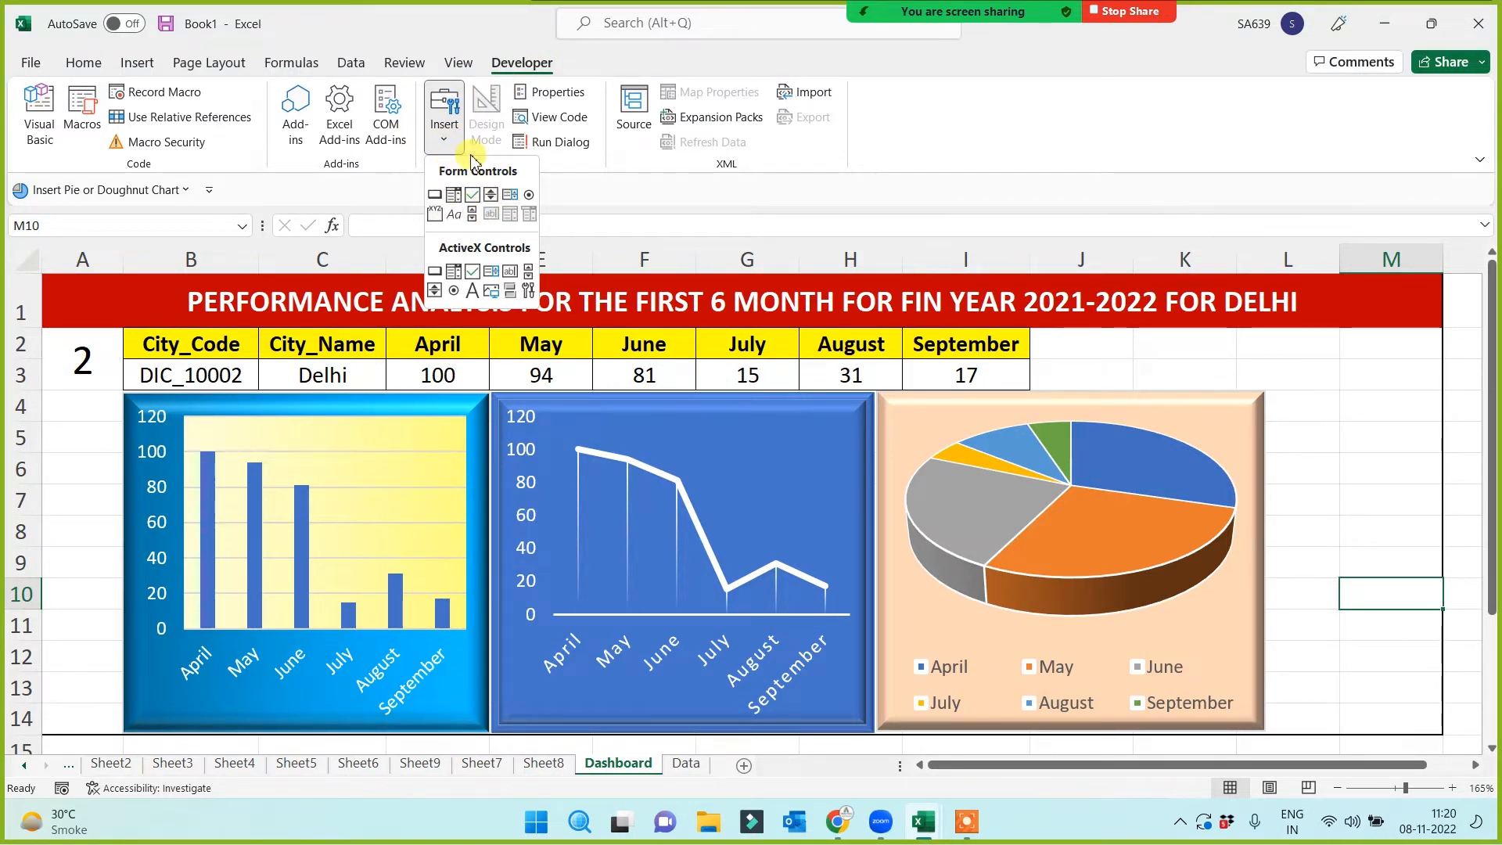
pyautogui.click(491, 197)
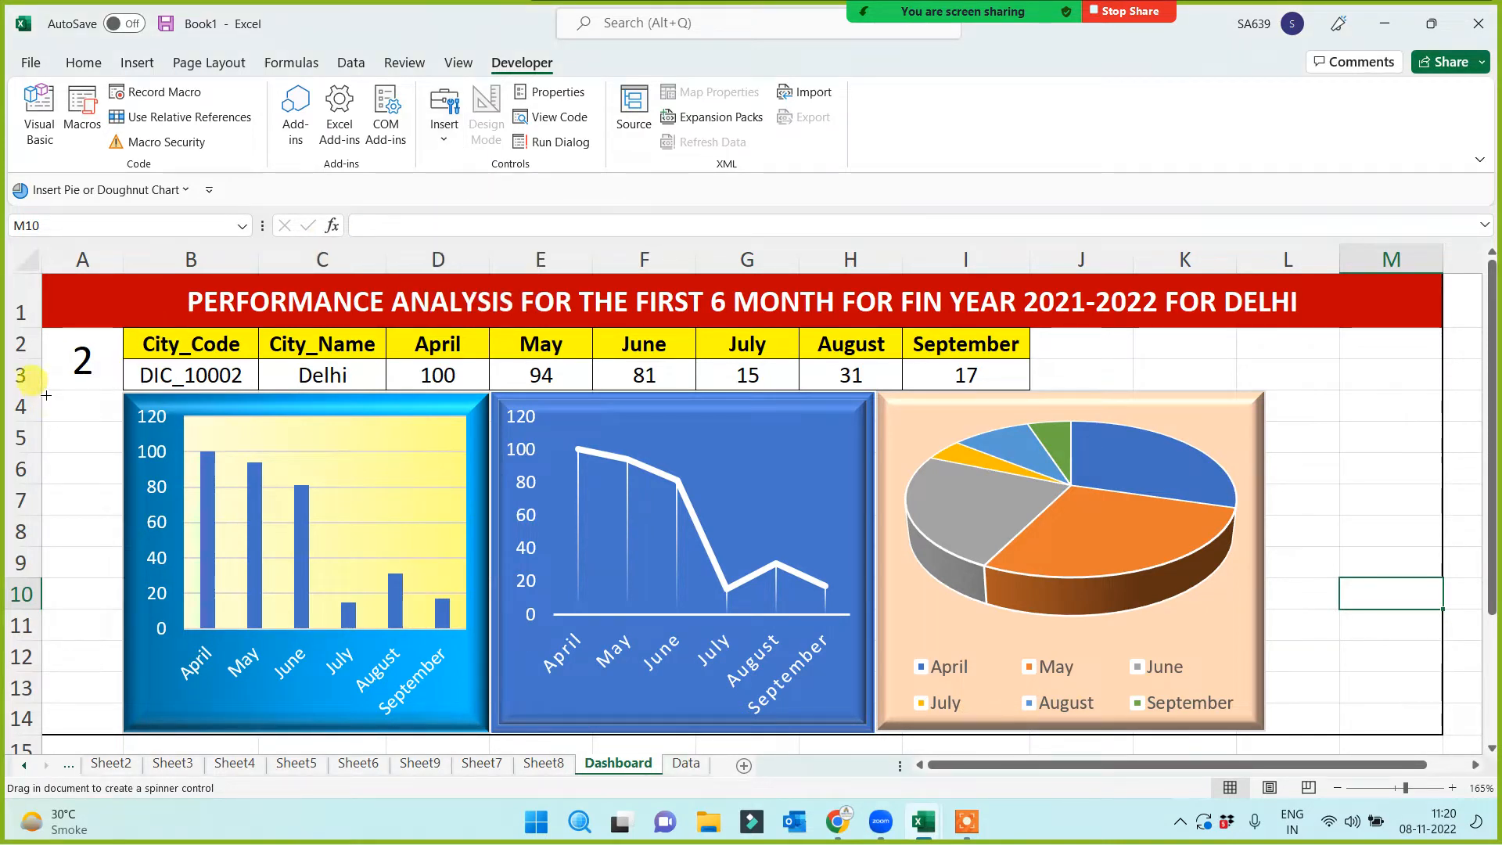
pyautogui.moveTo(46, 395); pyautogui.dragTo(118, 497)
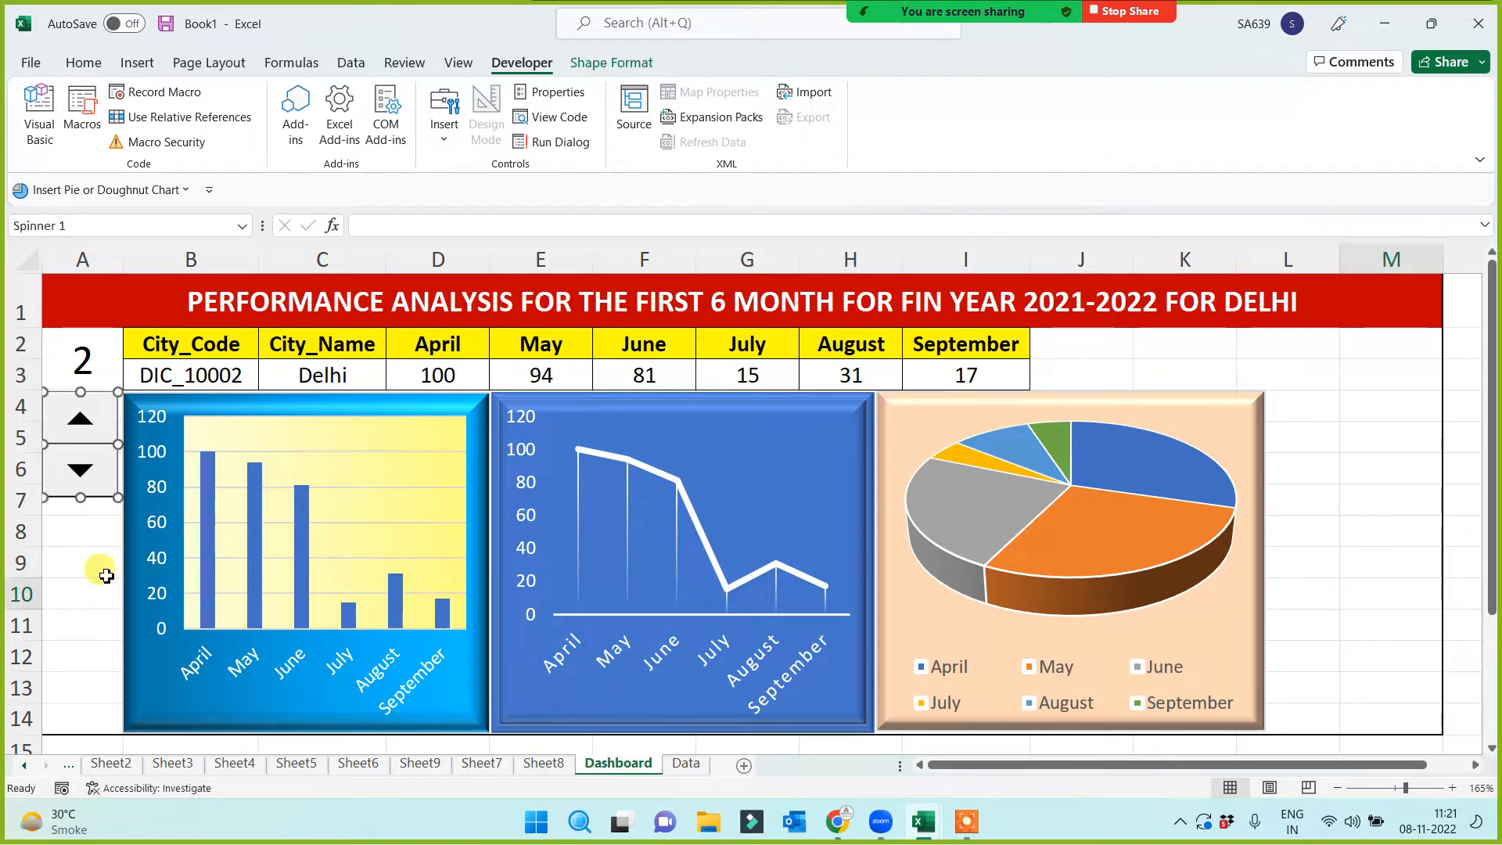
pyautogui.click(104, 576)
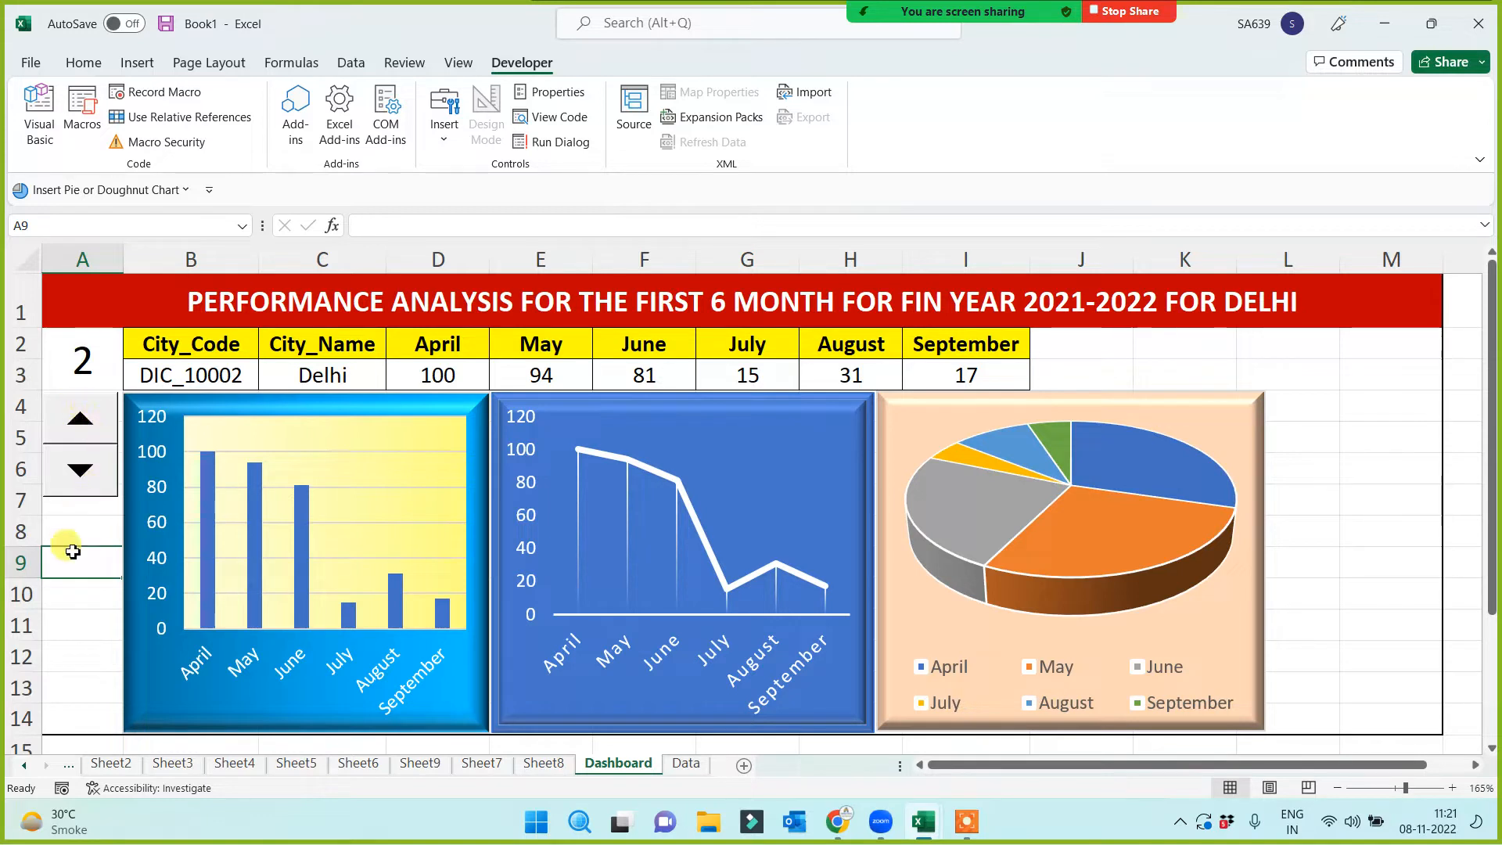
pyautogui.rightClick(106, 461)
pyautogui.press('Escape')
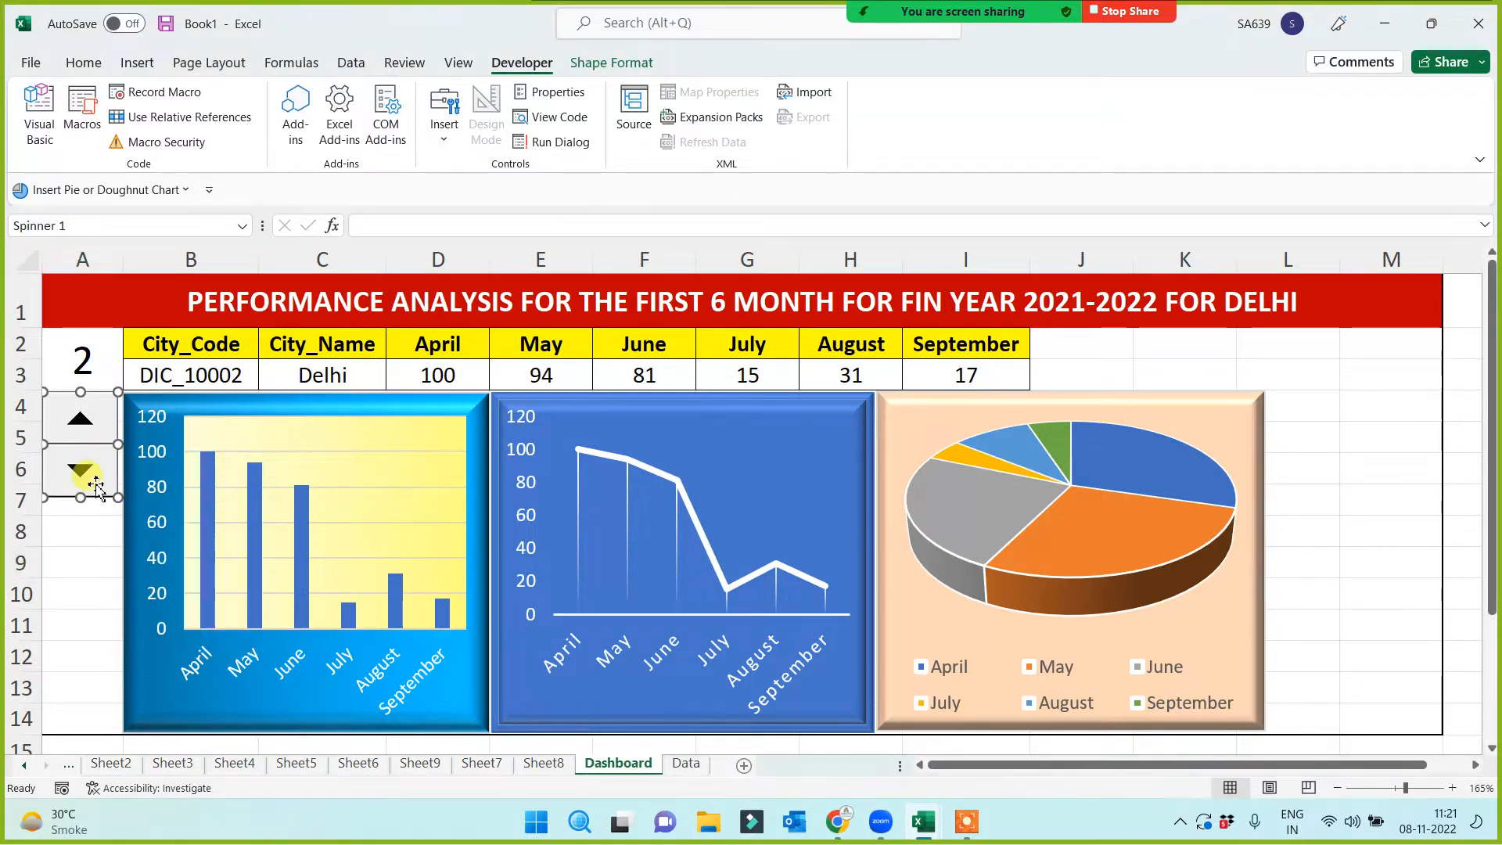
pyautogui.moveTo(118, 446); pyautogui.dragTo(124, 449)
pyautogui.moveTo(82, 498); pyautogui.dragTo(71, 733)
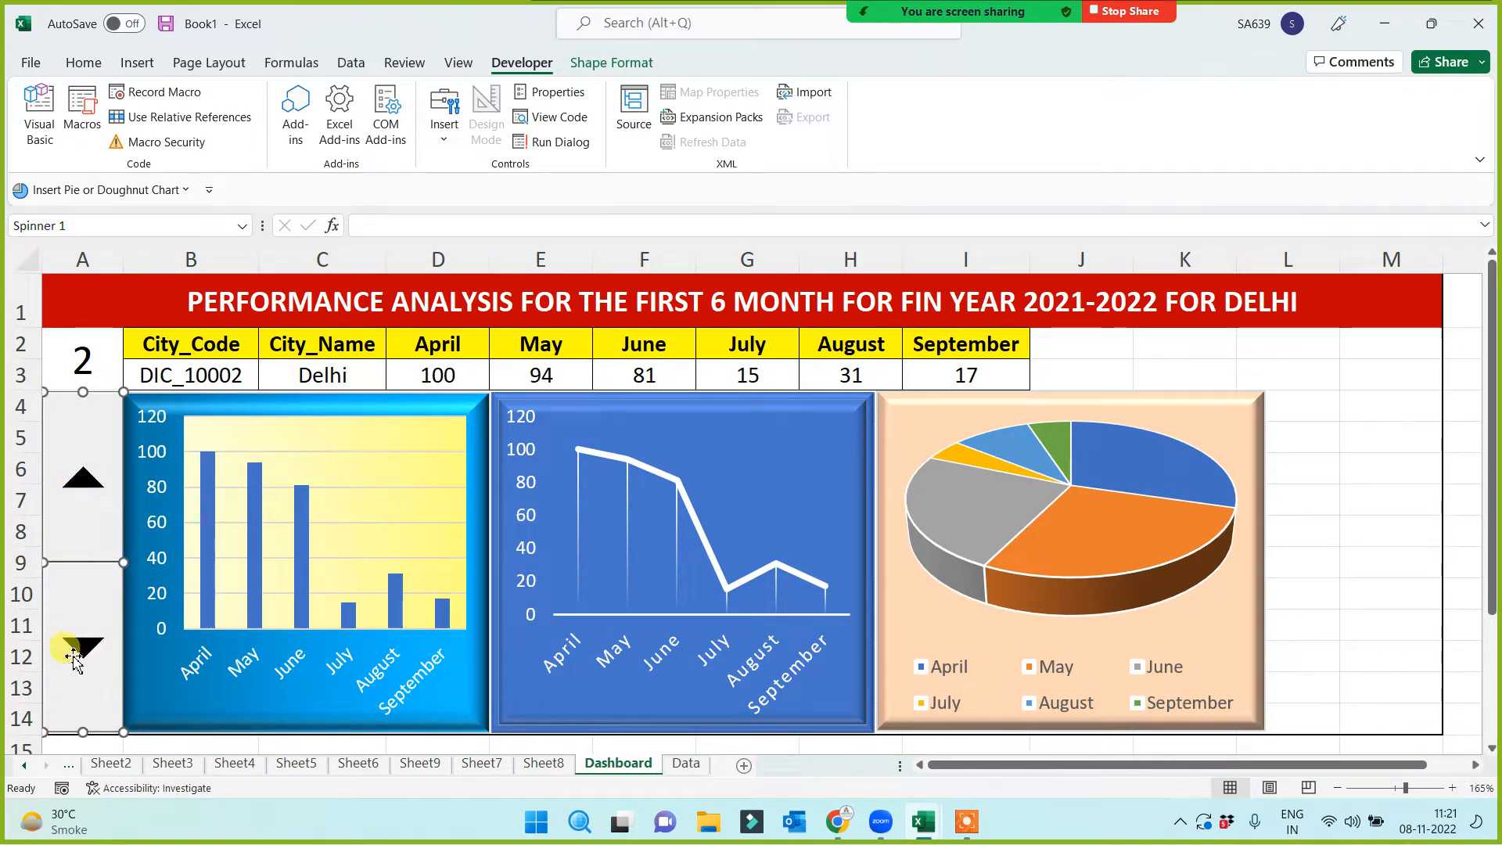
pyautogui.click(1320, 403)
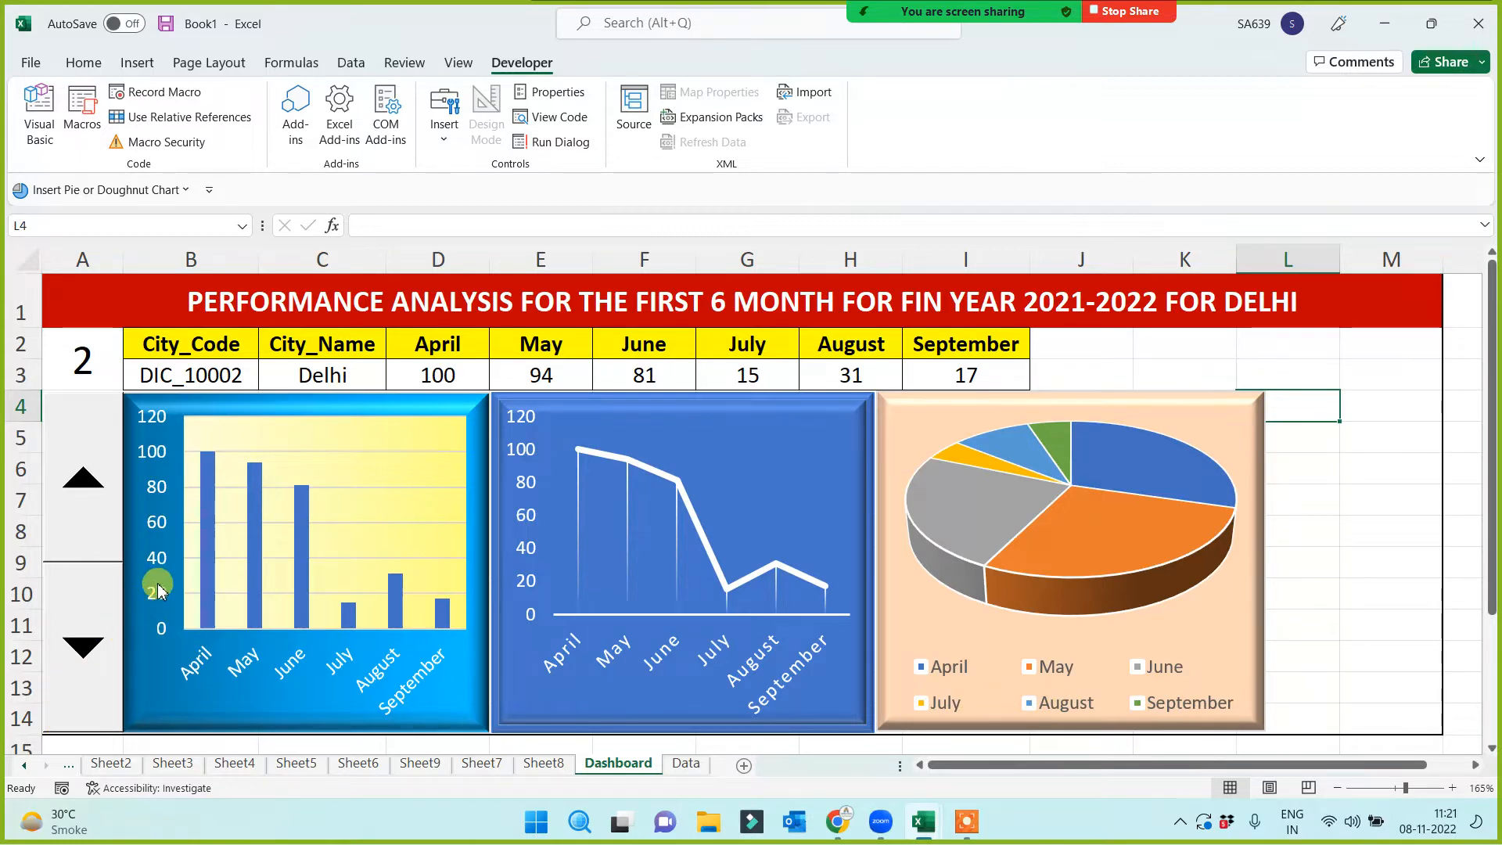
pyautogui.click(94, 368)
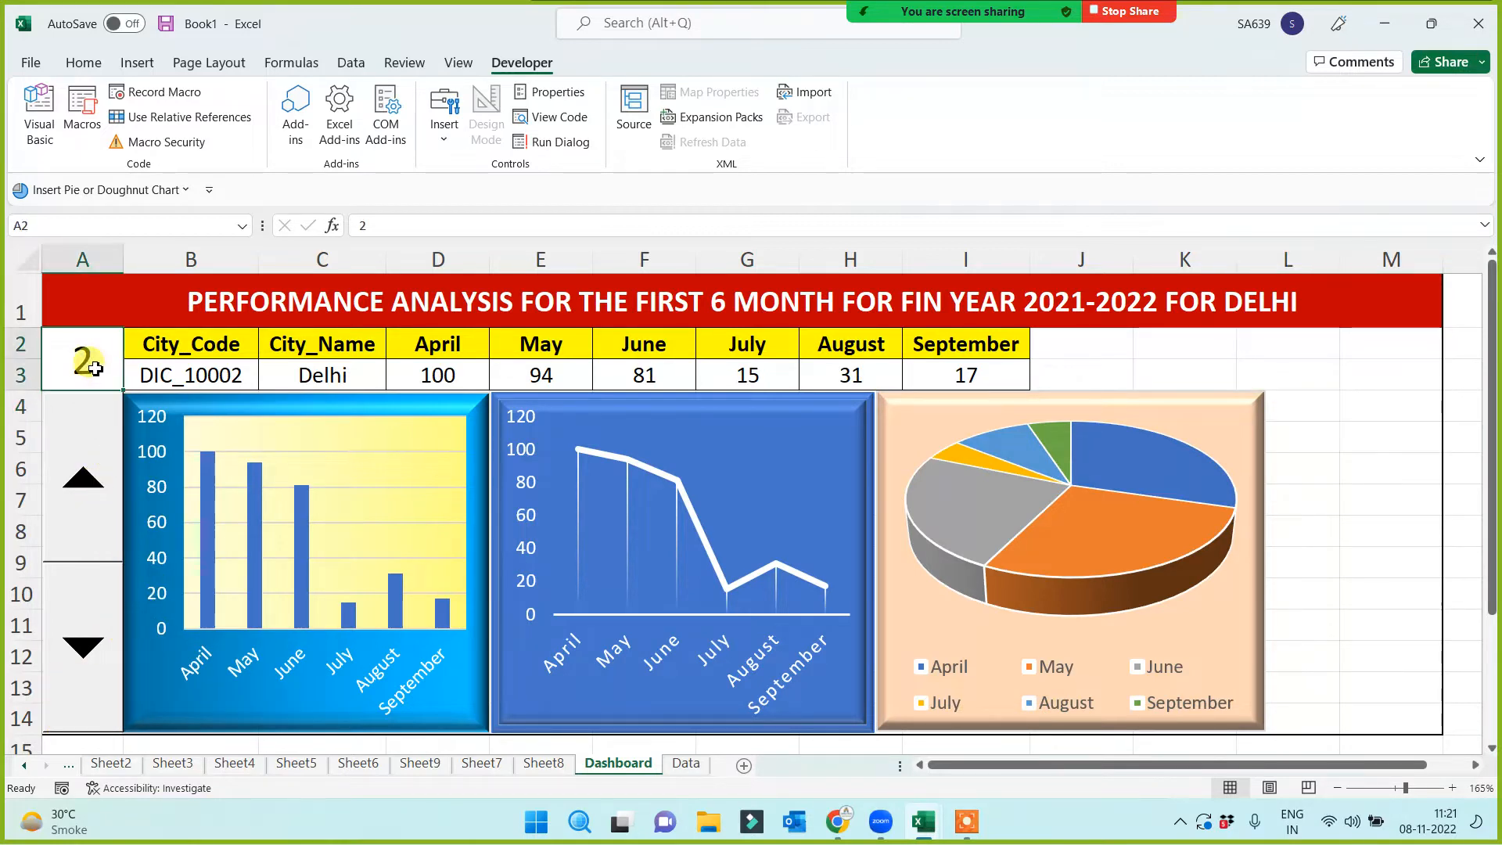
pyautogui.write('1')
pyautogui.click(110, 307)
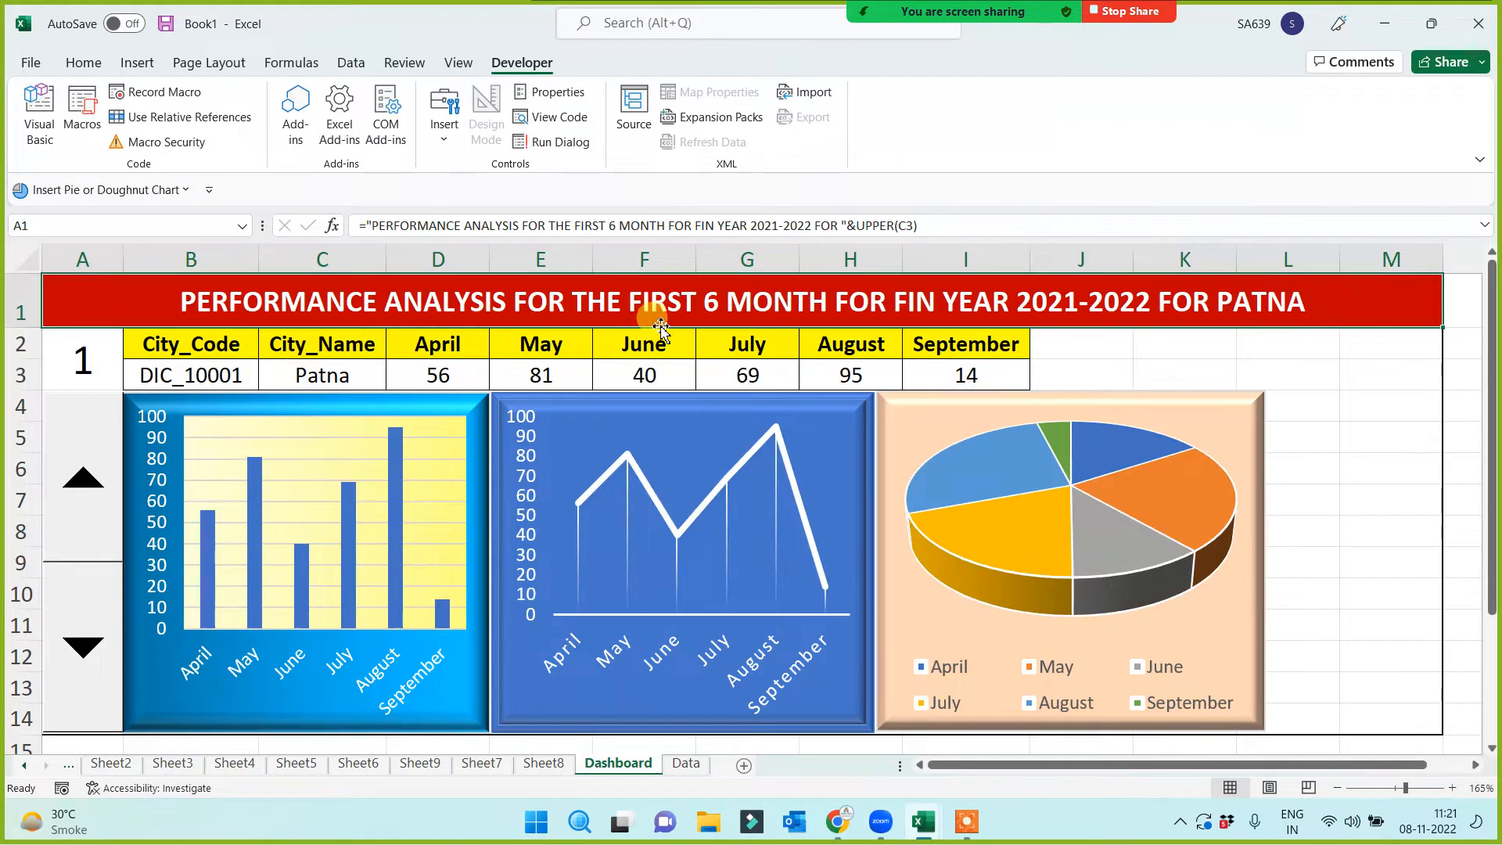
pyautogui.click(59, 341)
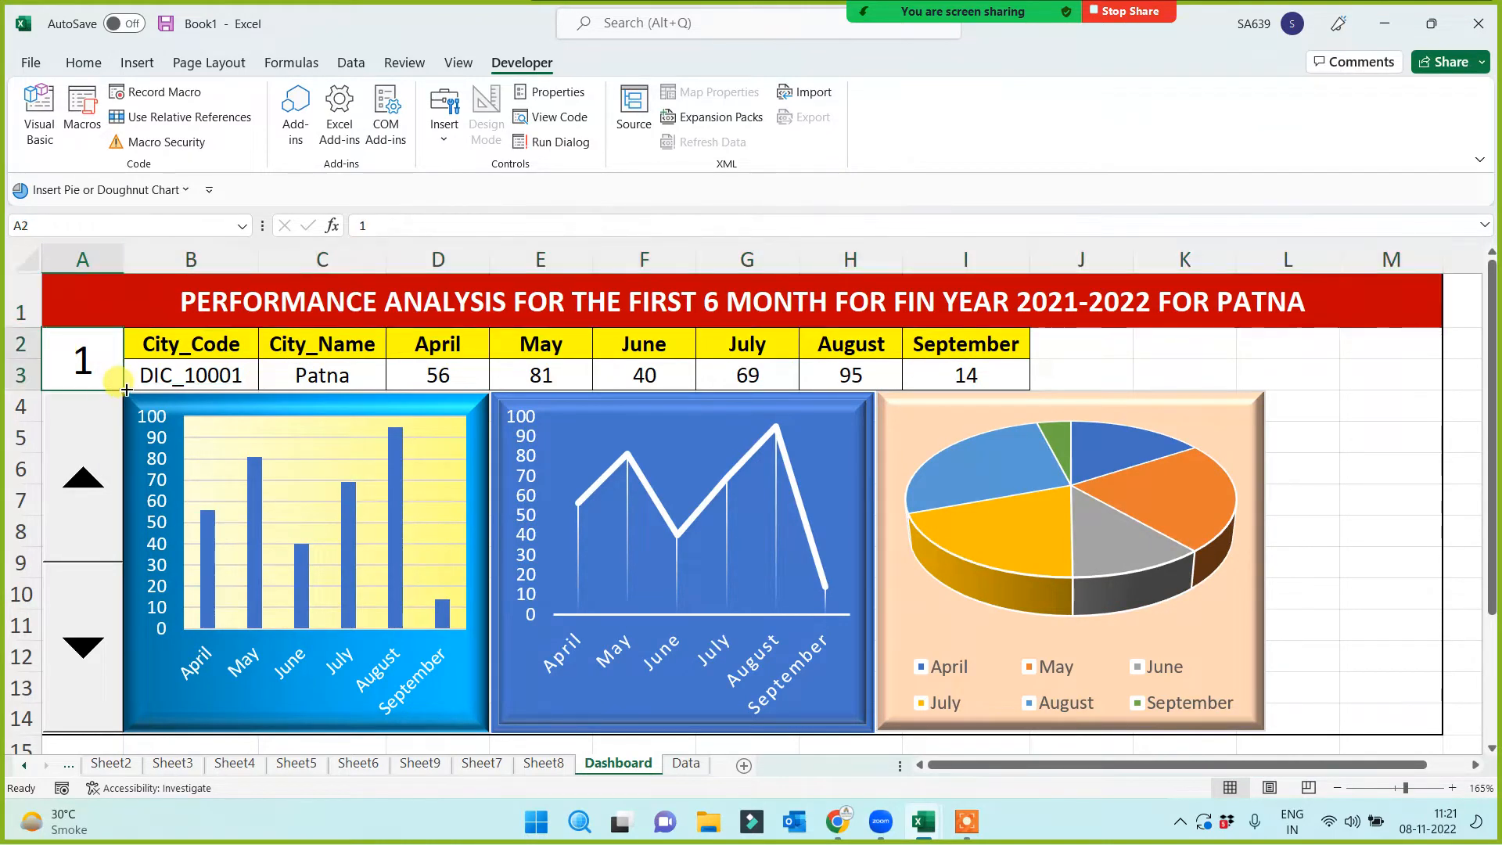
pyautogui.write('2')
pyautogui.click(469, 290)
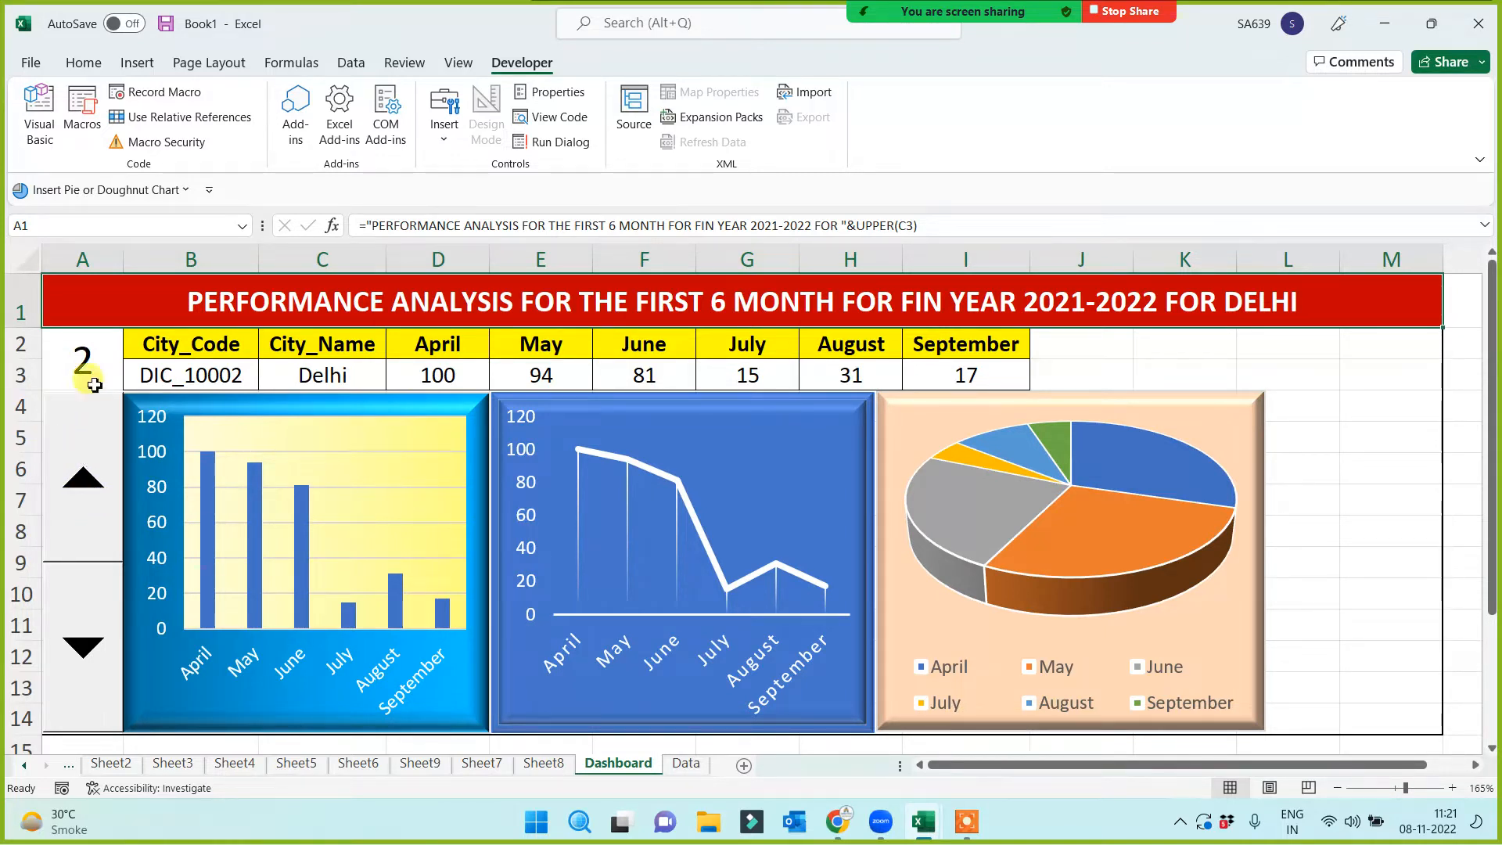
pyautogui.click(686, 763)
pyautogui.moveTo(110, 313); pyautogui.dragTo(91, 585)
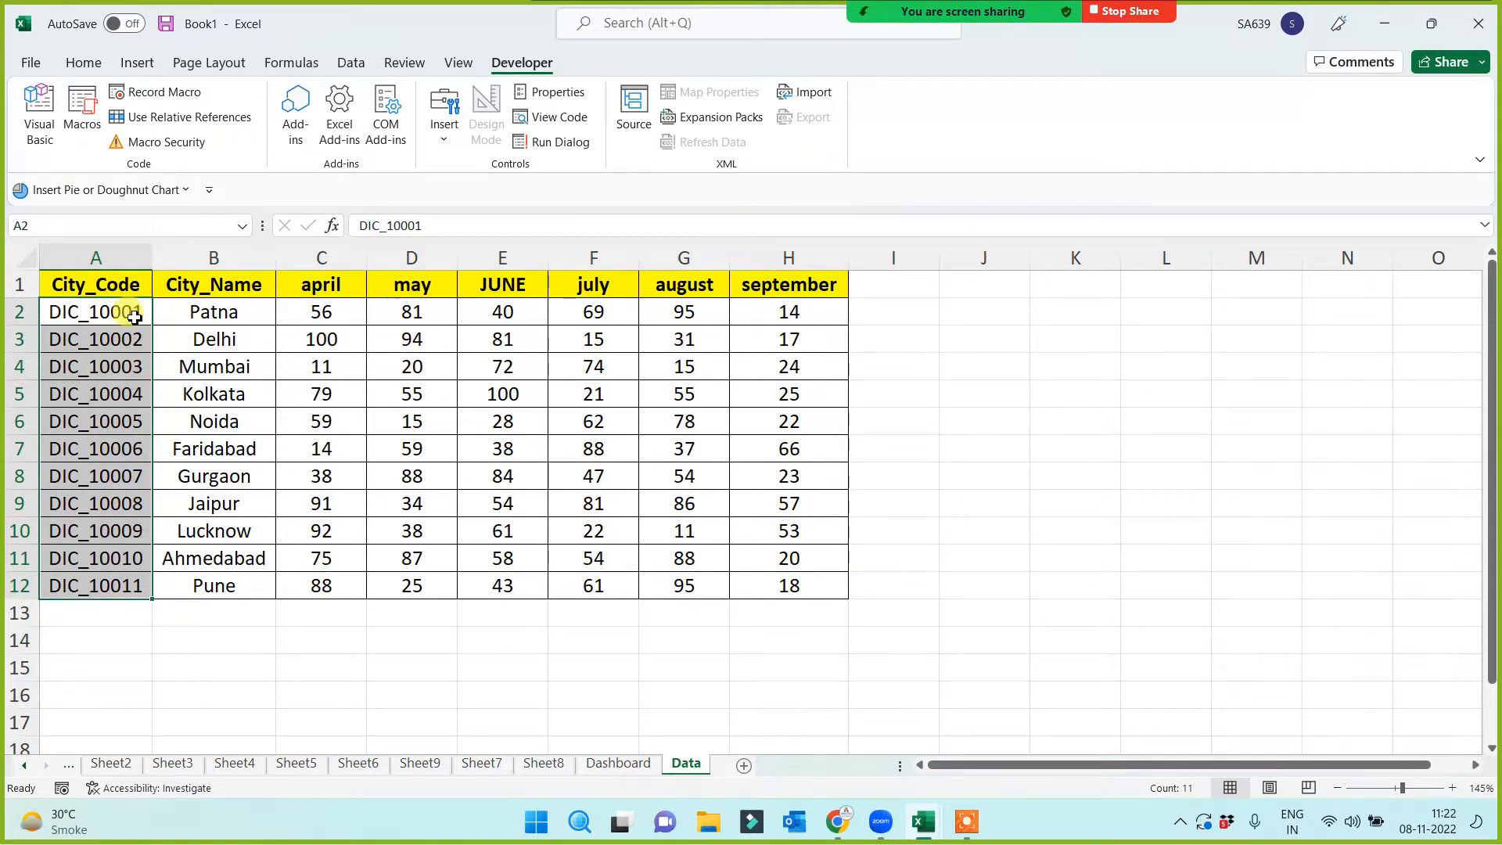
pyautogui.moveTo(127, 312); pyautogui.dragTo(123, 579)
pyautogui.click(117, 651)
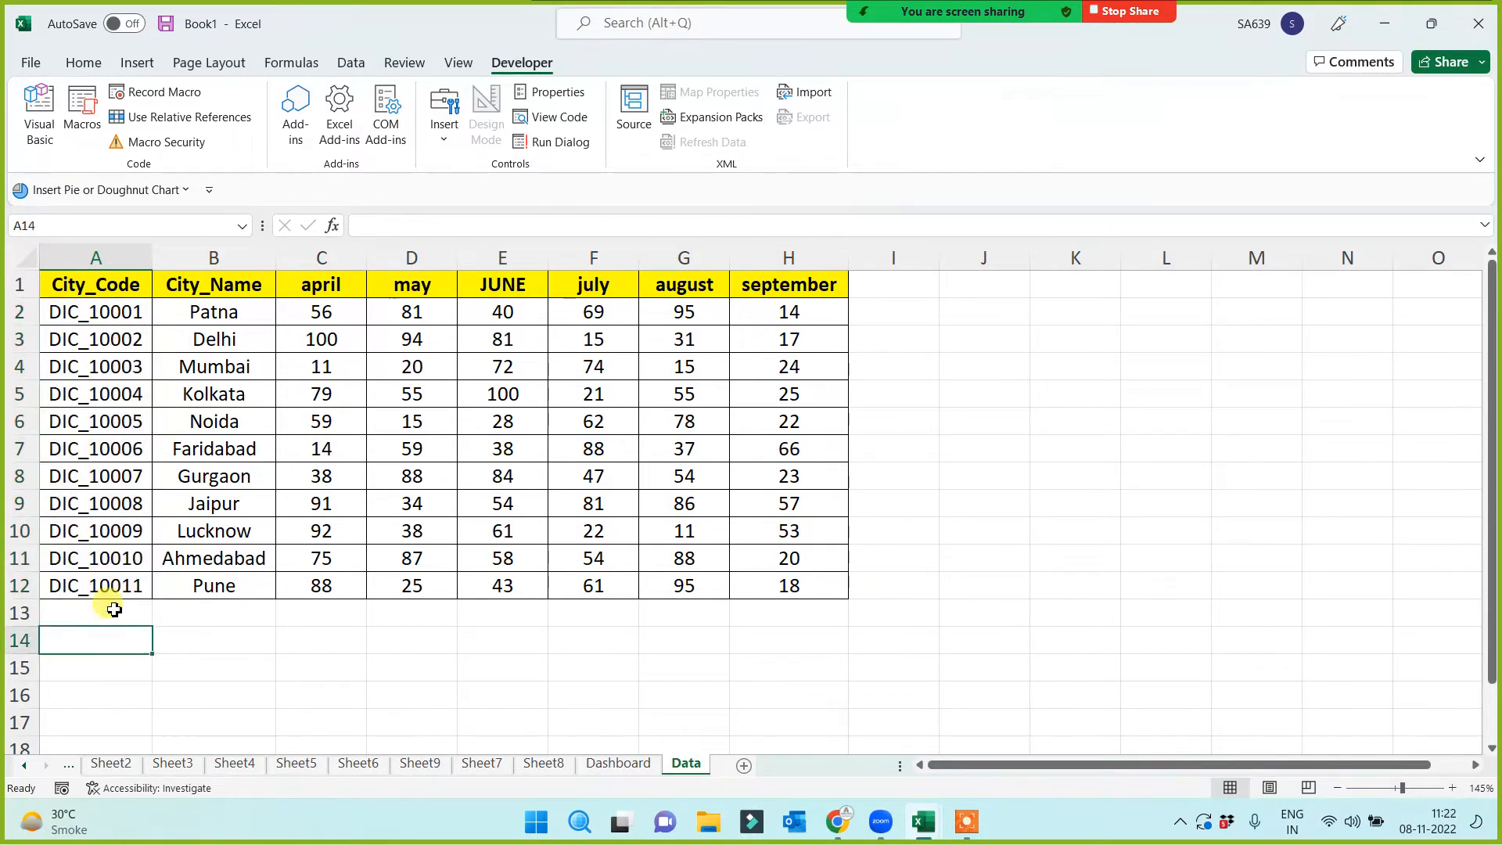
pyautogui.click(114, 588)
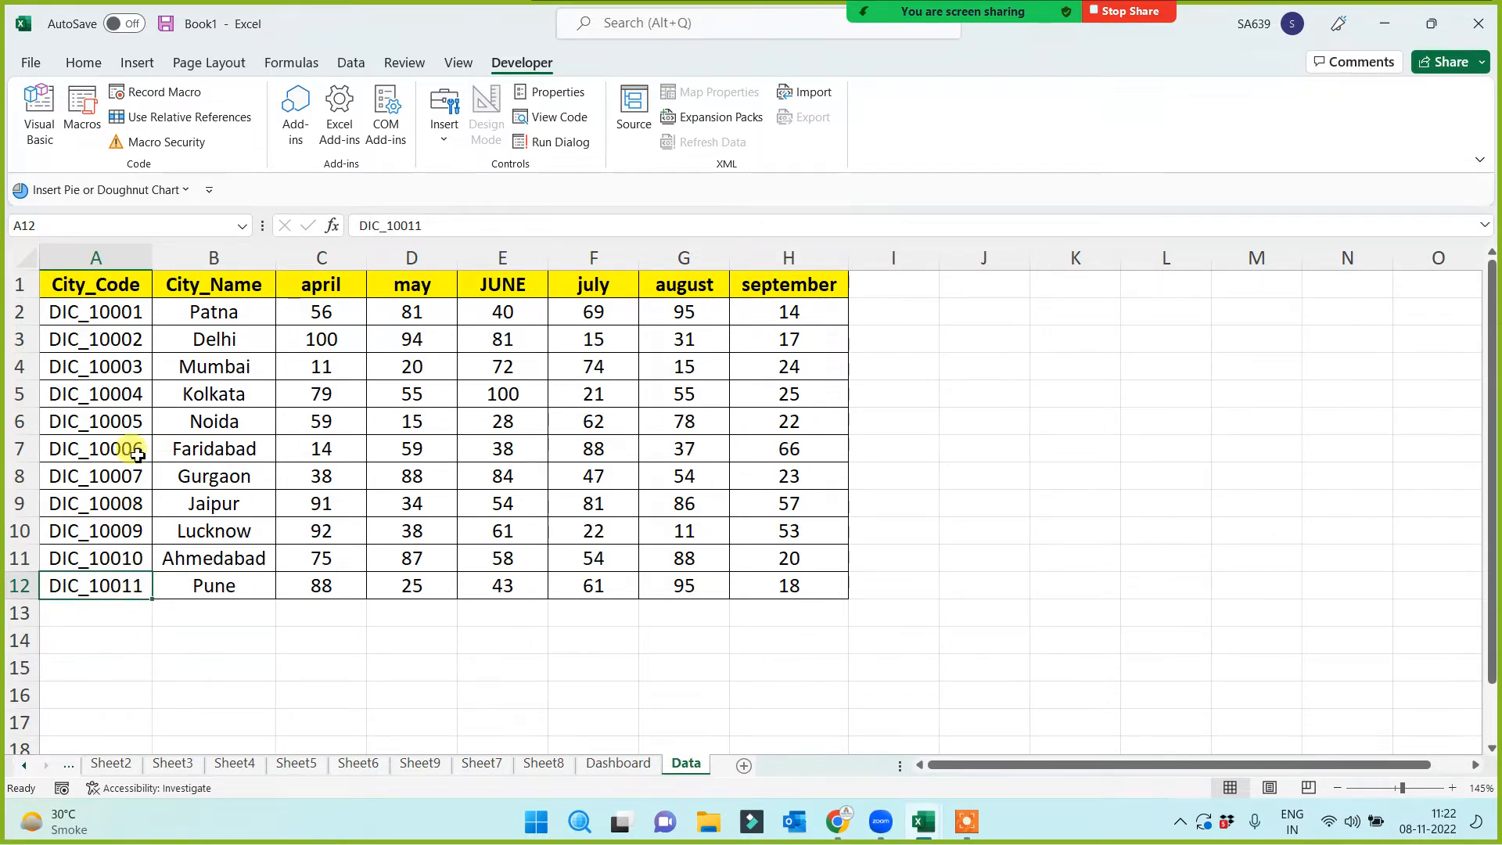
pyautogui.moveTo(118, 313); pyautogui.dragTo(115, 582)
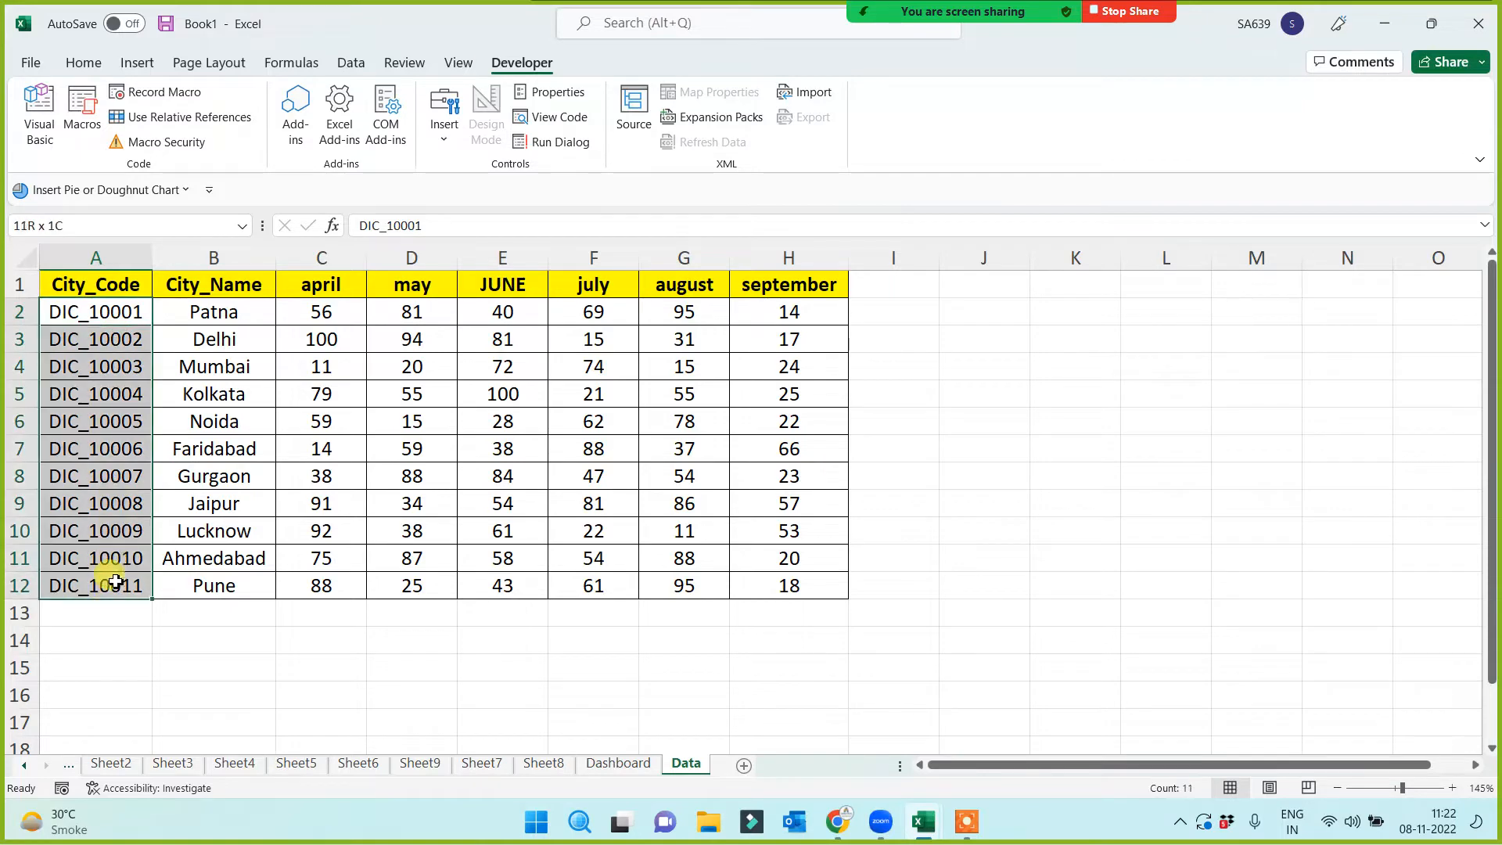
pyautogui.click(435, 642)
pyautogui.click(630, 764)
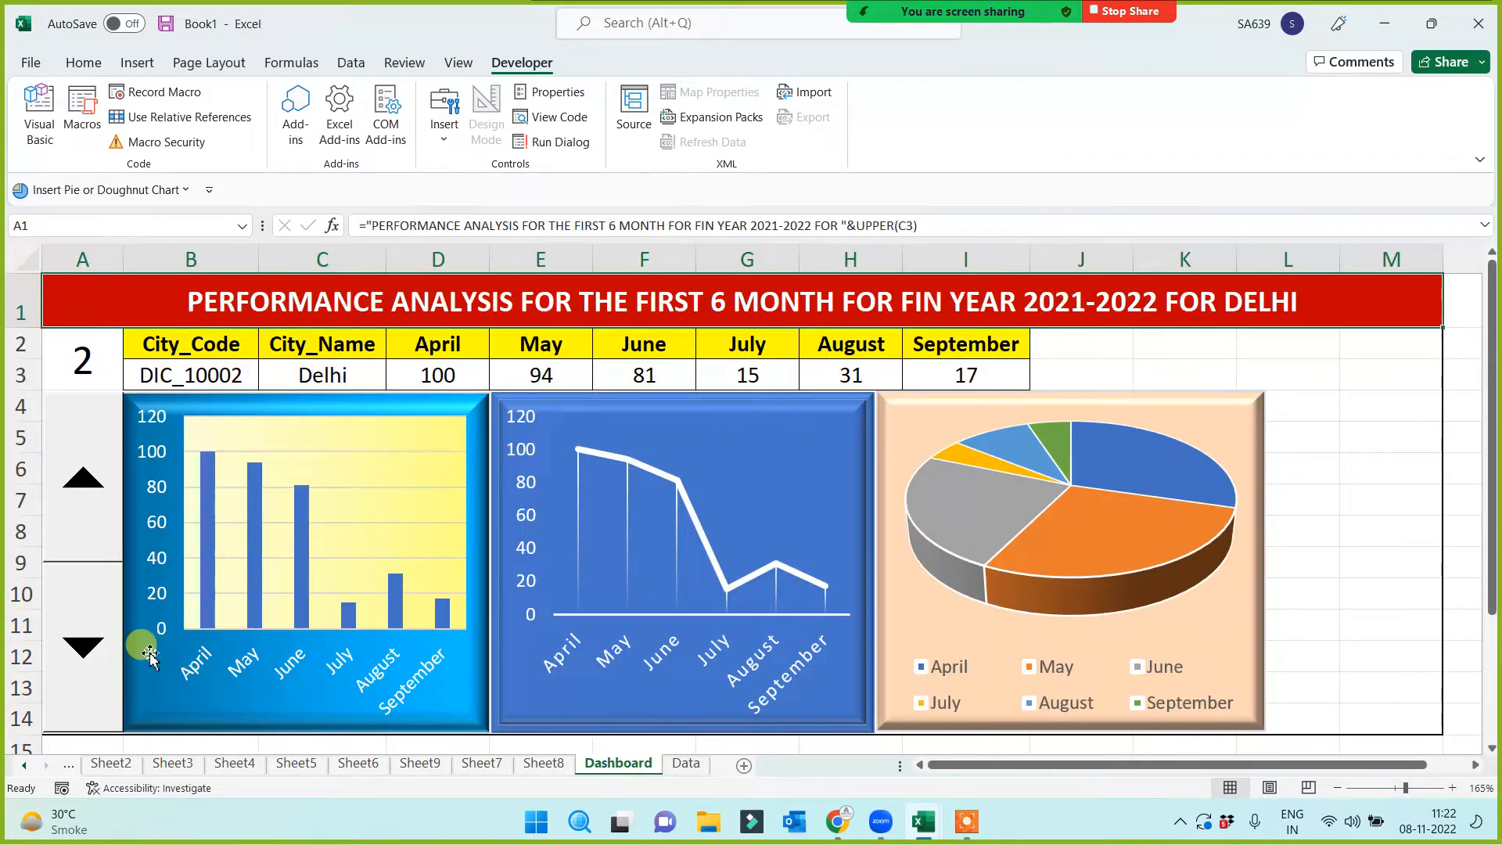
# Set the spin button's Format Control to minimum 1, maximum 11, cell link $A$2
pyautogui.rightClick(84, 532)
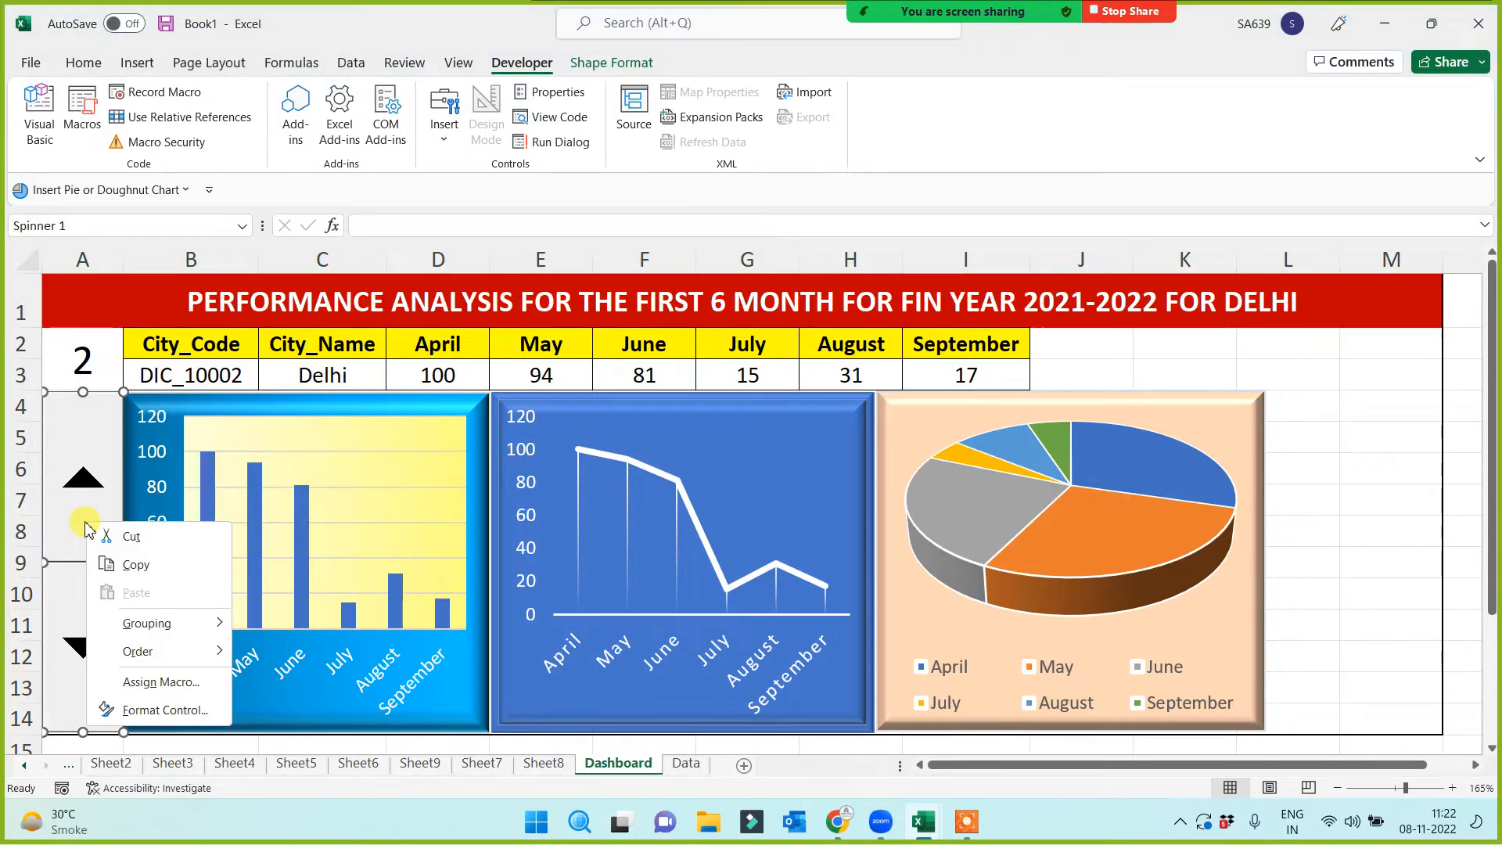
pyautogui.click(162, 710)
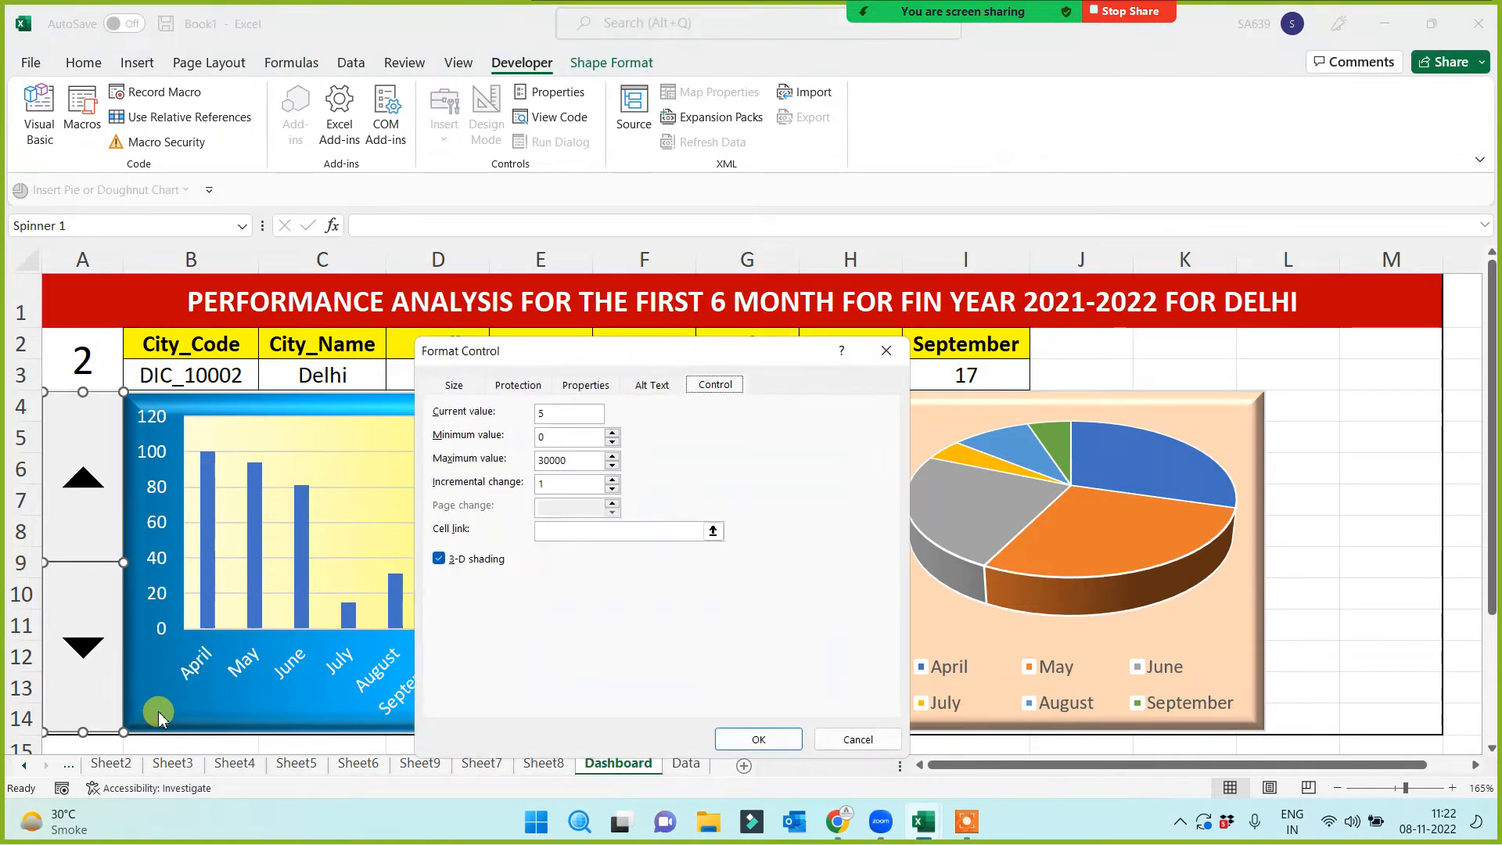
pyautogui.moveTo(681, 349); pyautogui.dragTo(913, 307)
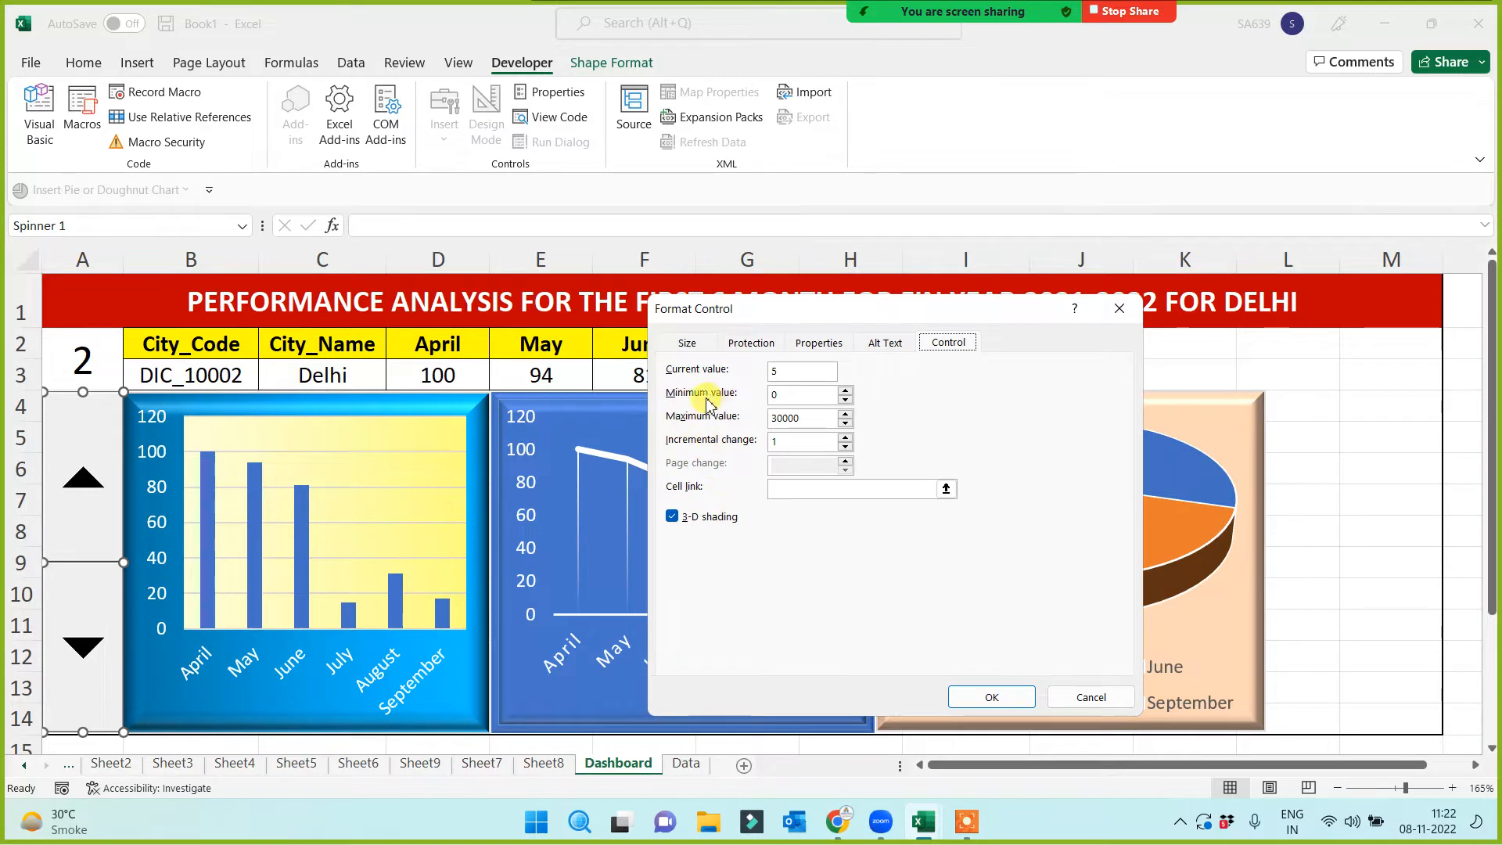
pyautogui.doubleClick(788, 396)
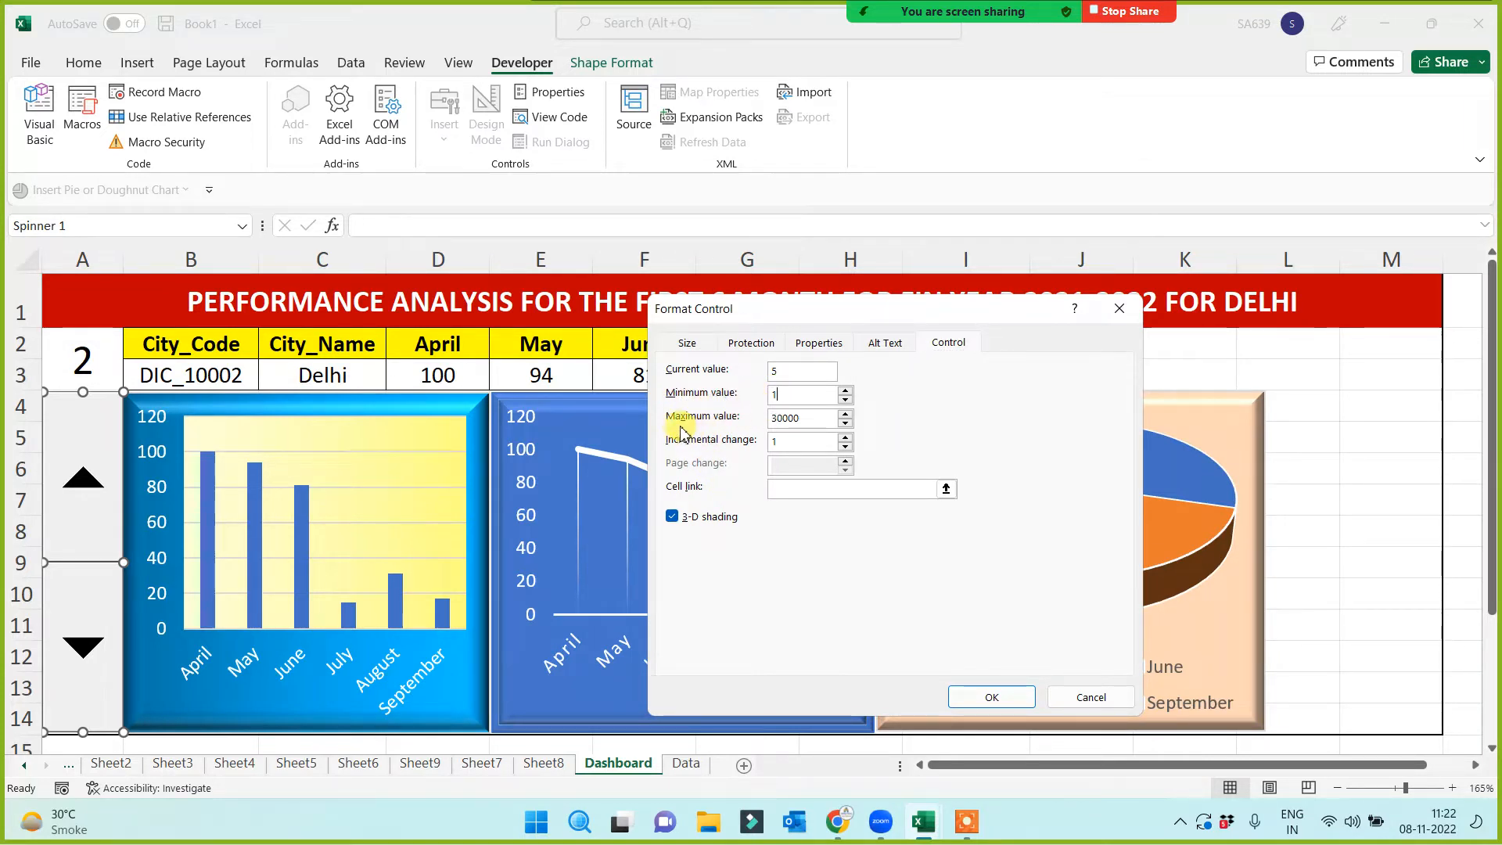
pyautogui.doubleClick(810, 420)
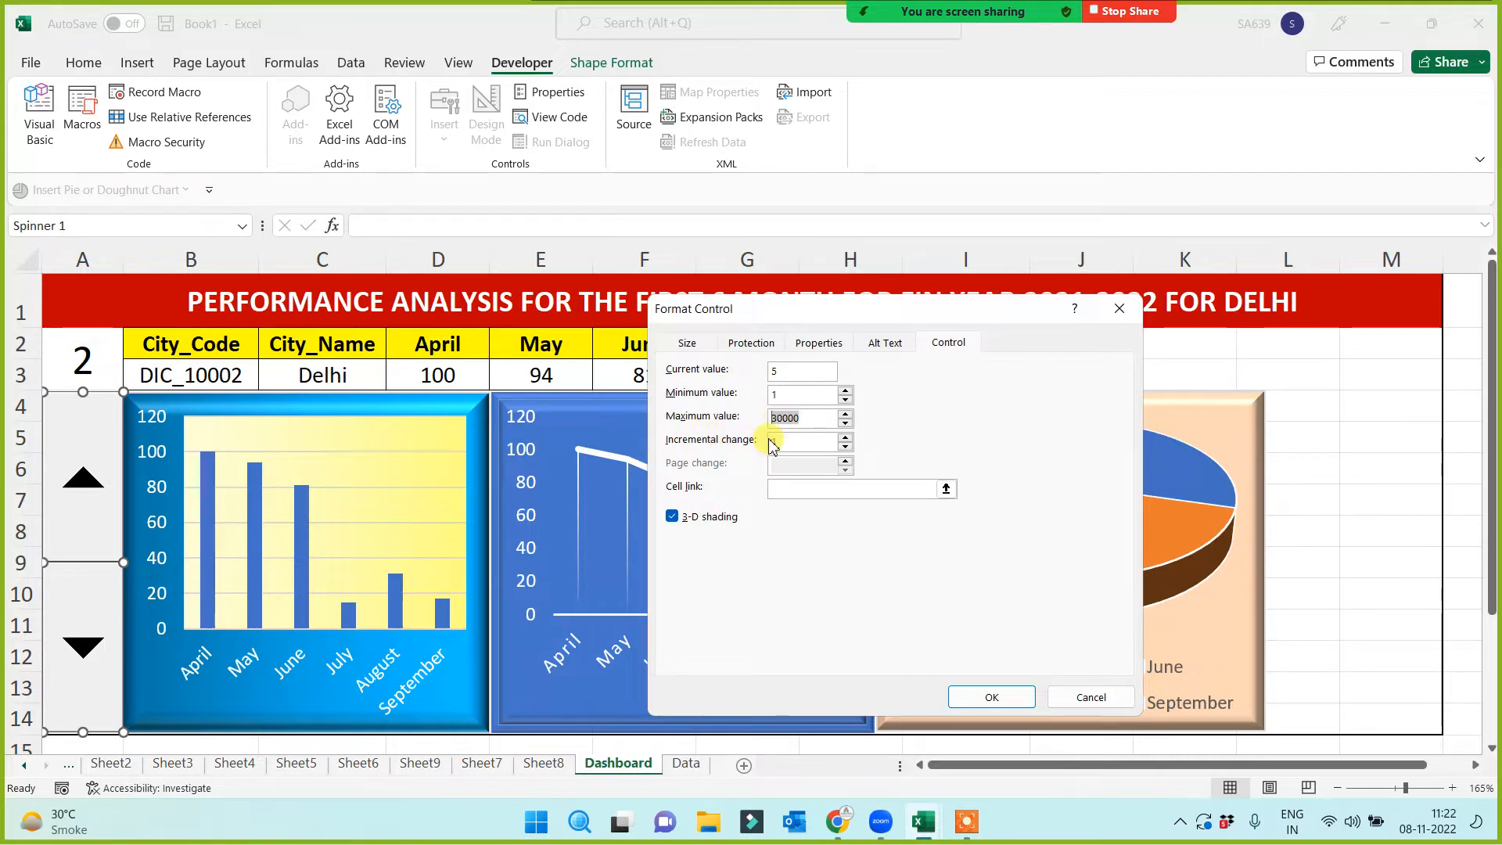
pyautogui.write('11')
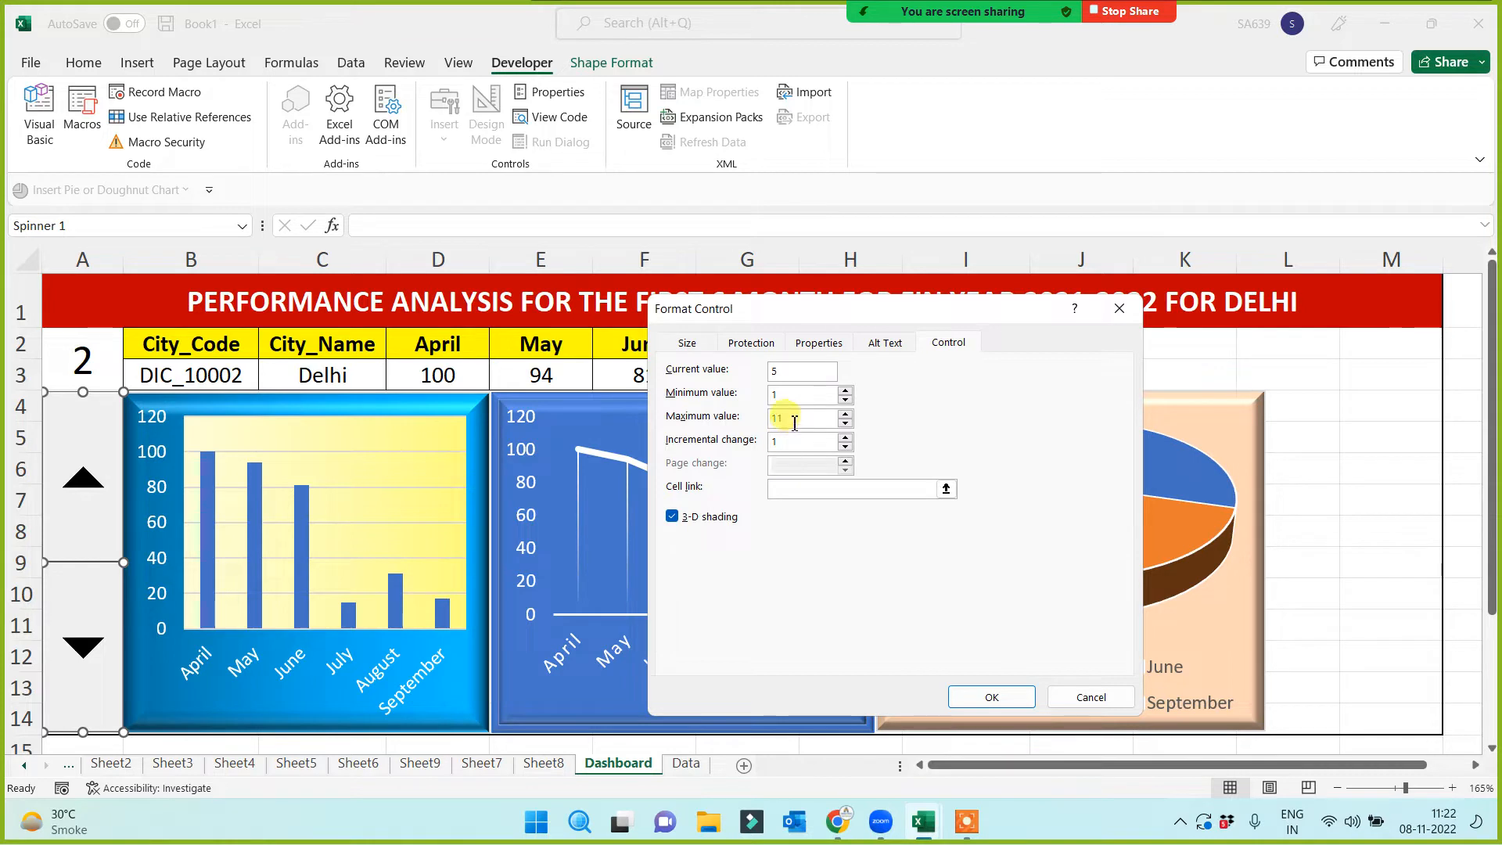
pyautogui.click(783, 490)
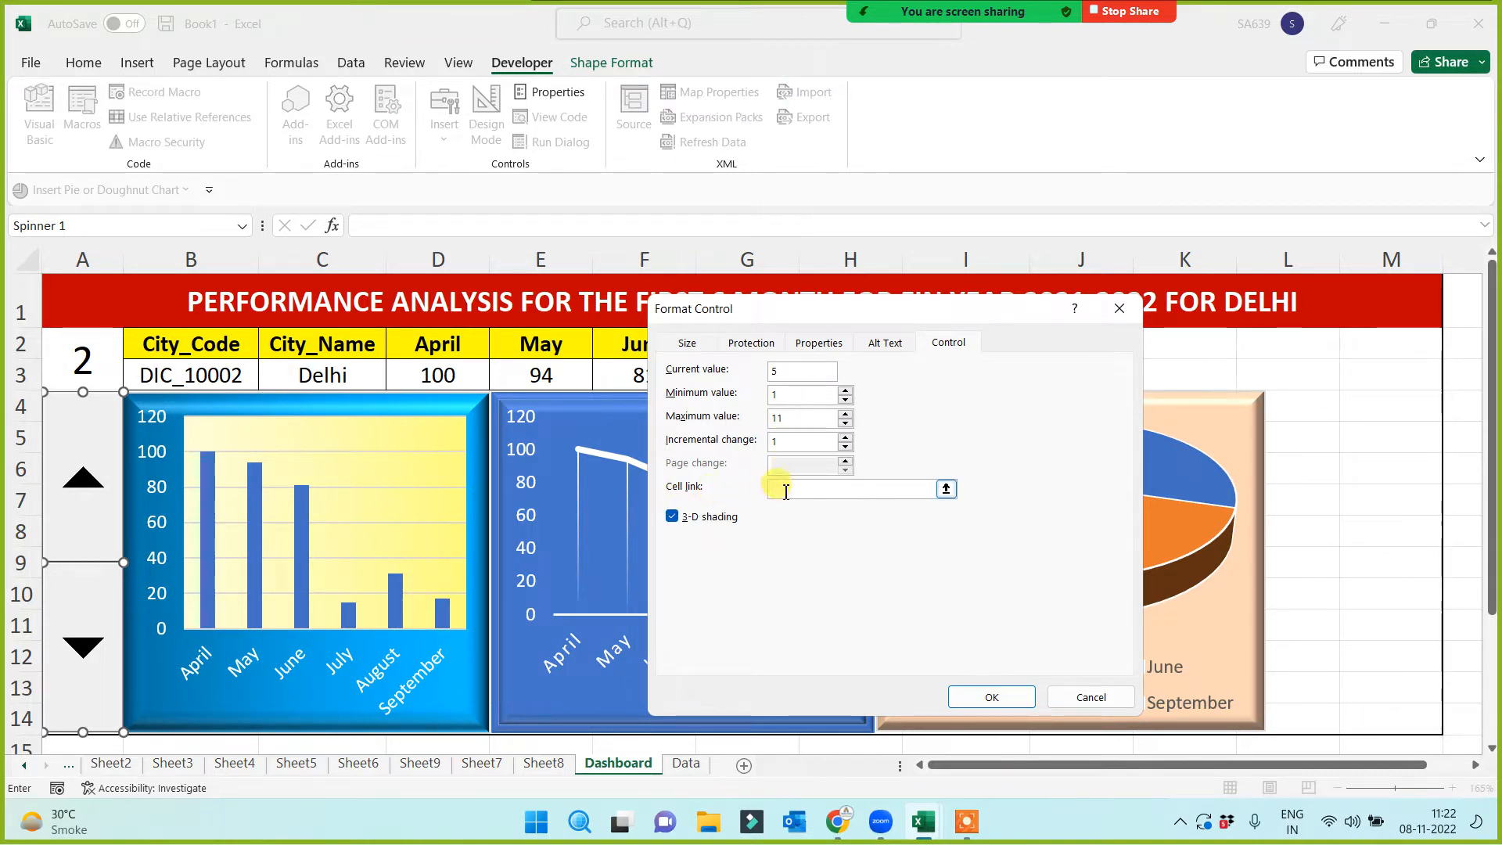
pyautogui.click(81, 362)
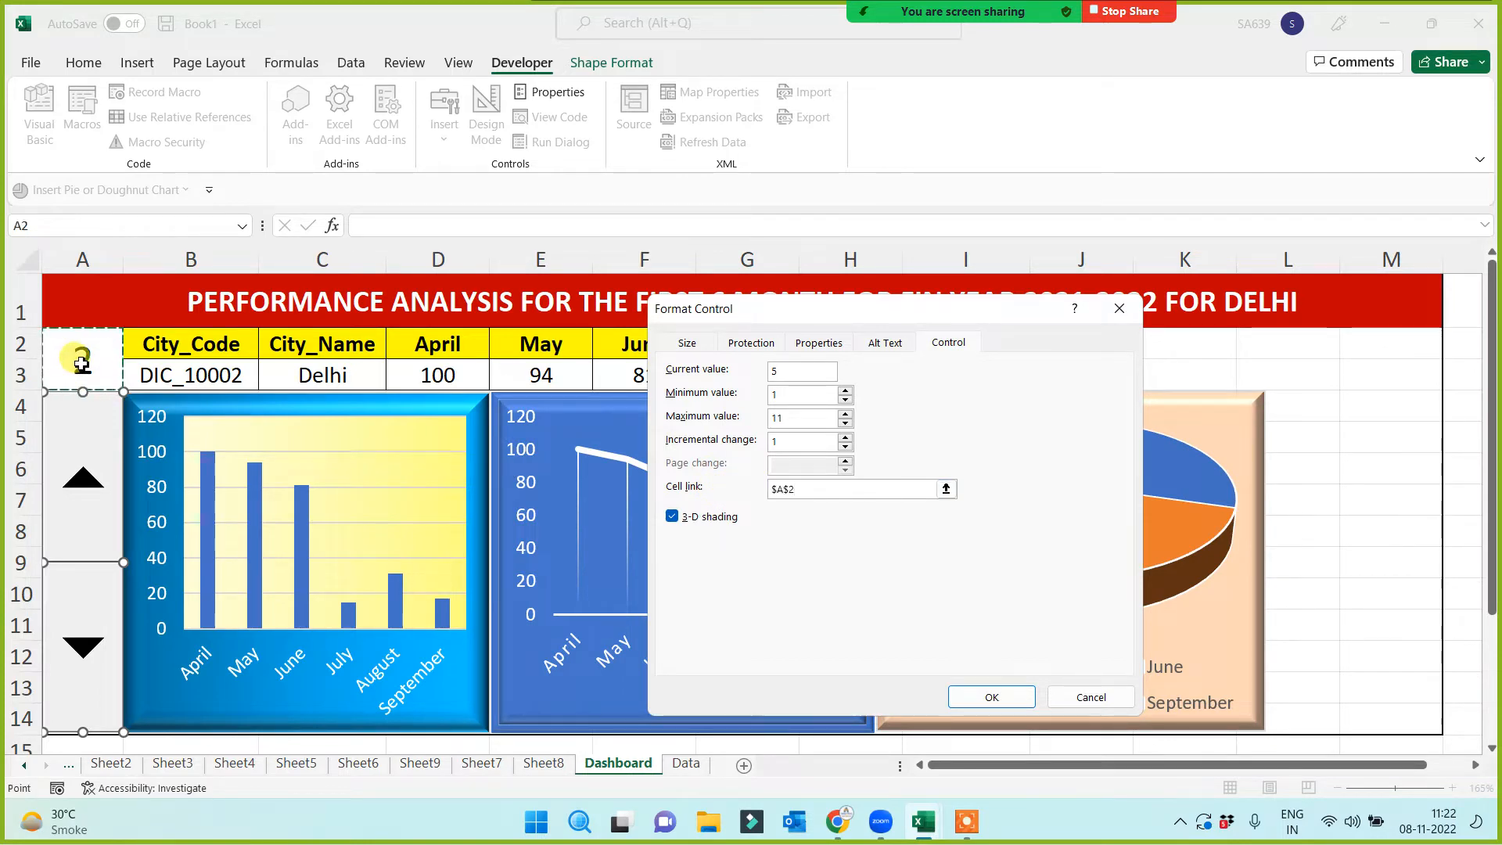
pyautogui.click(982, 696)
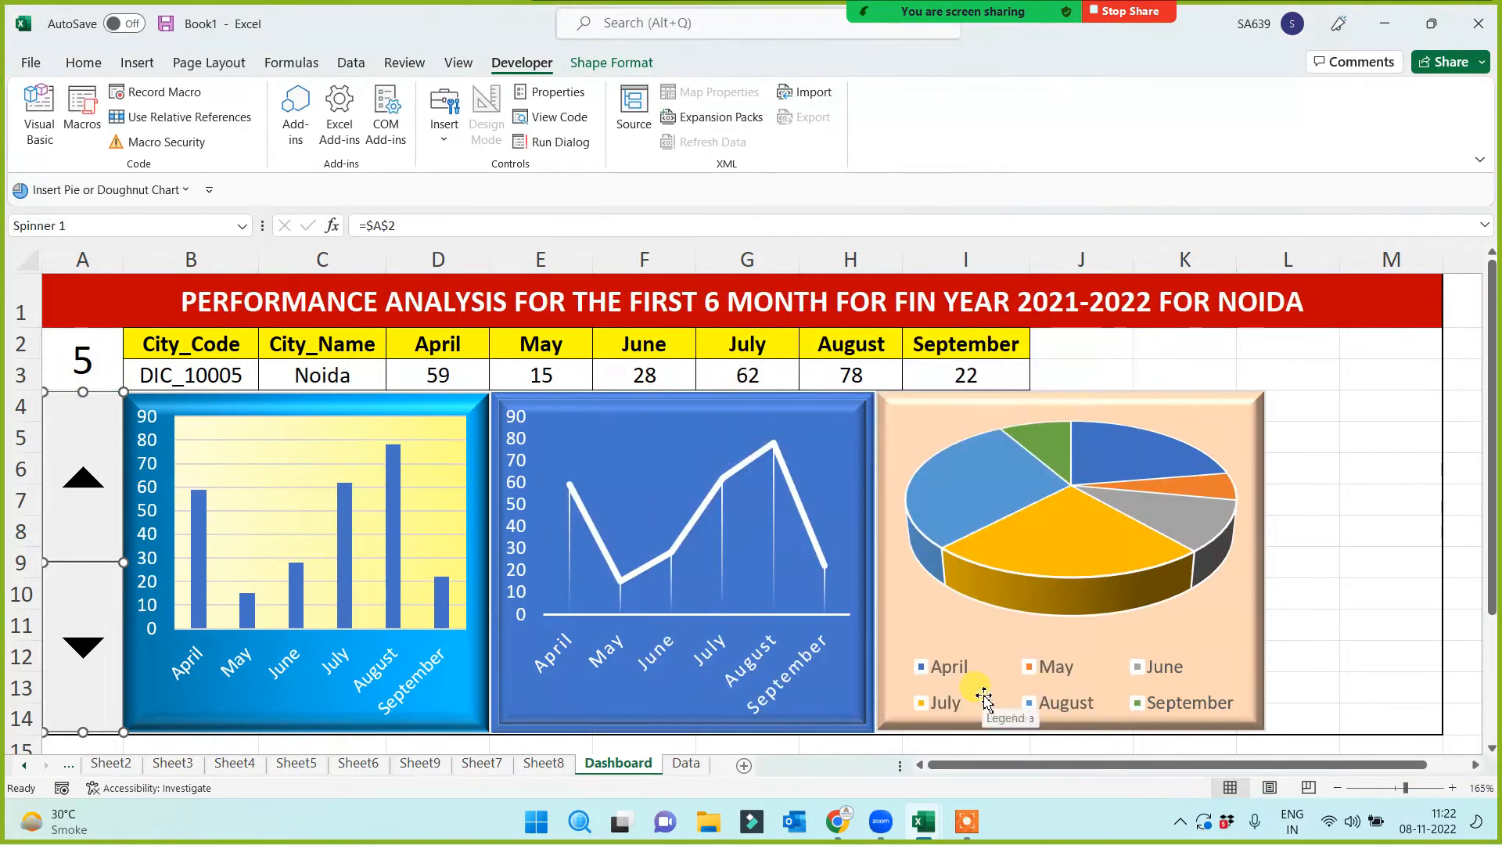
pyautogui.click(1326, 522)
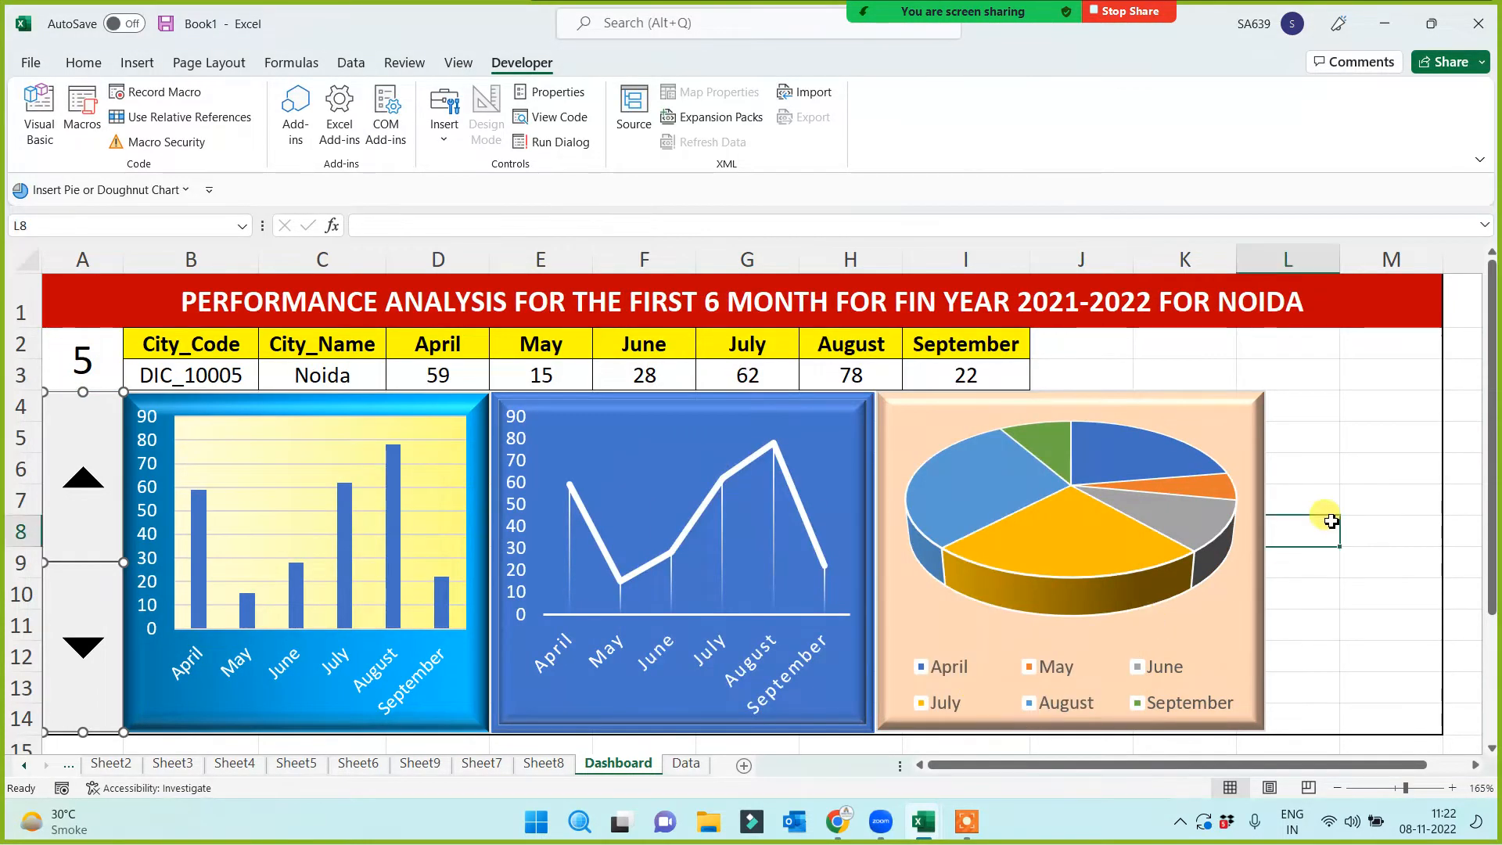
pyautogui.click(85, 360)
pyautogui.click(1308, 454)
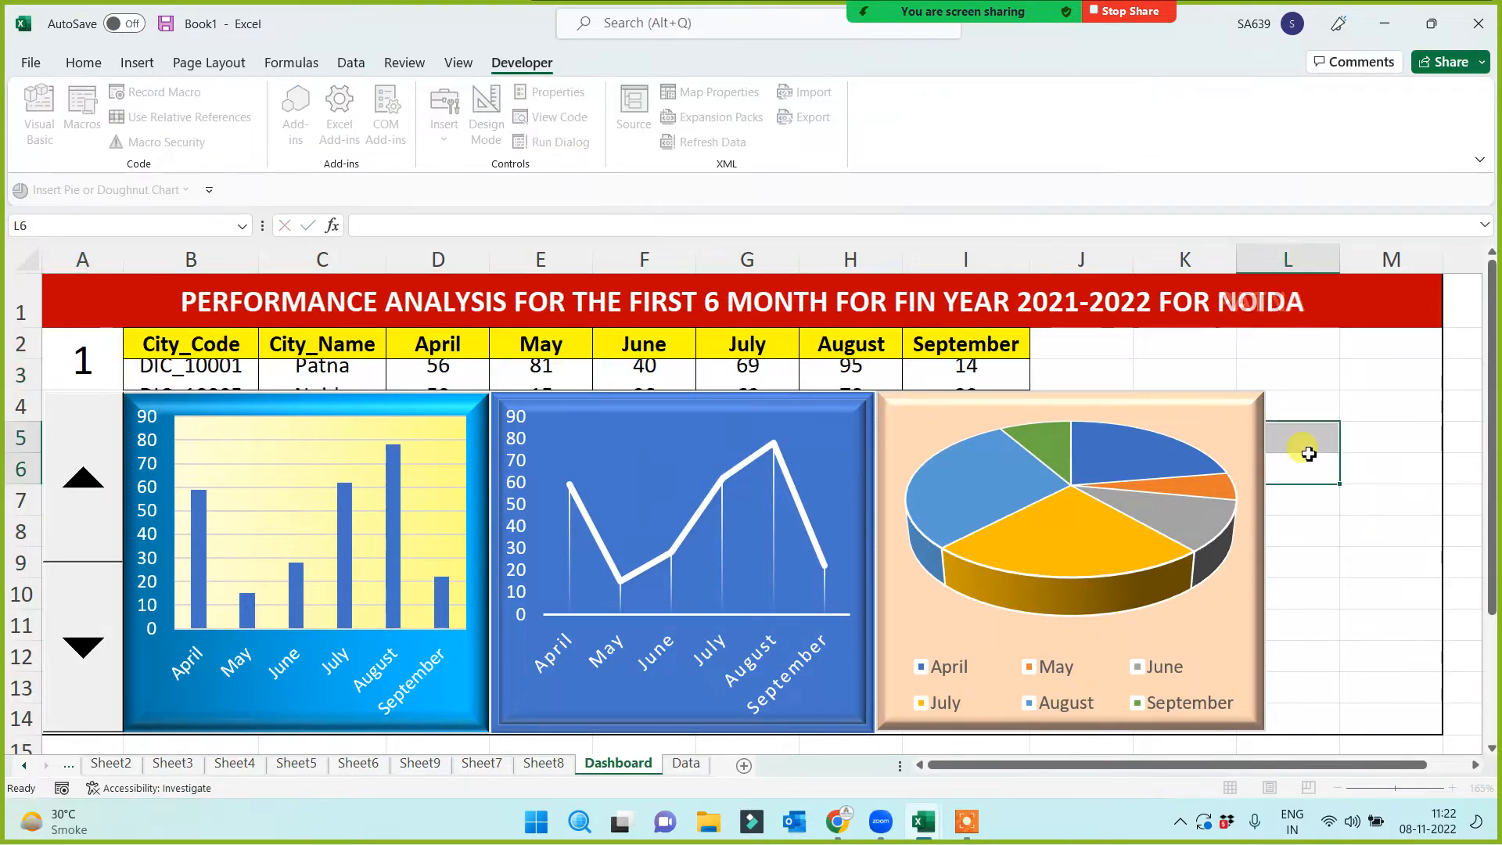
pyautogui.click(72, 370)
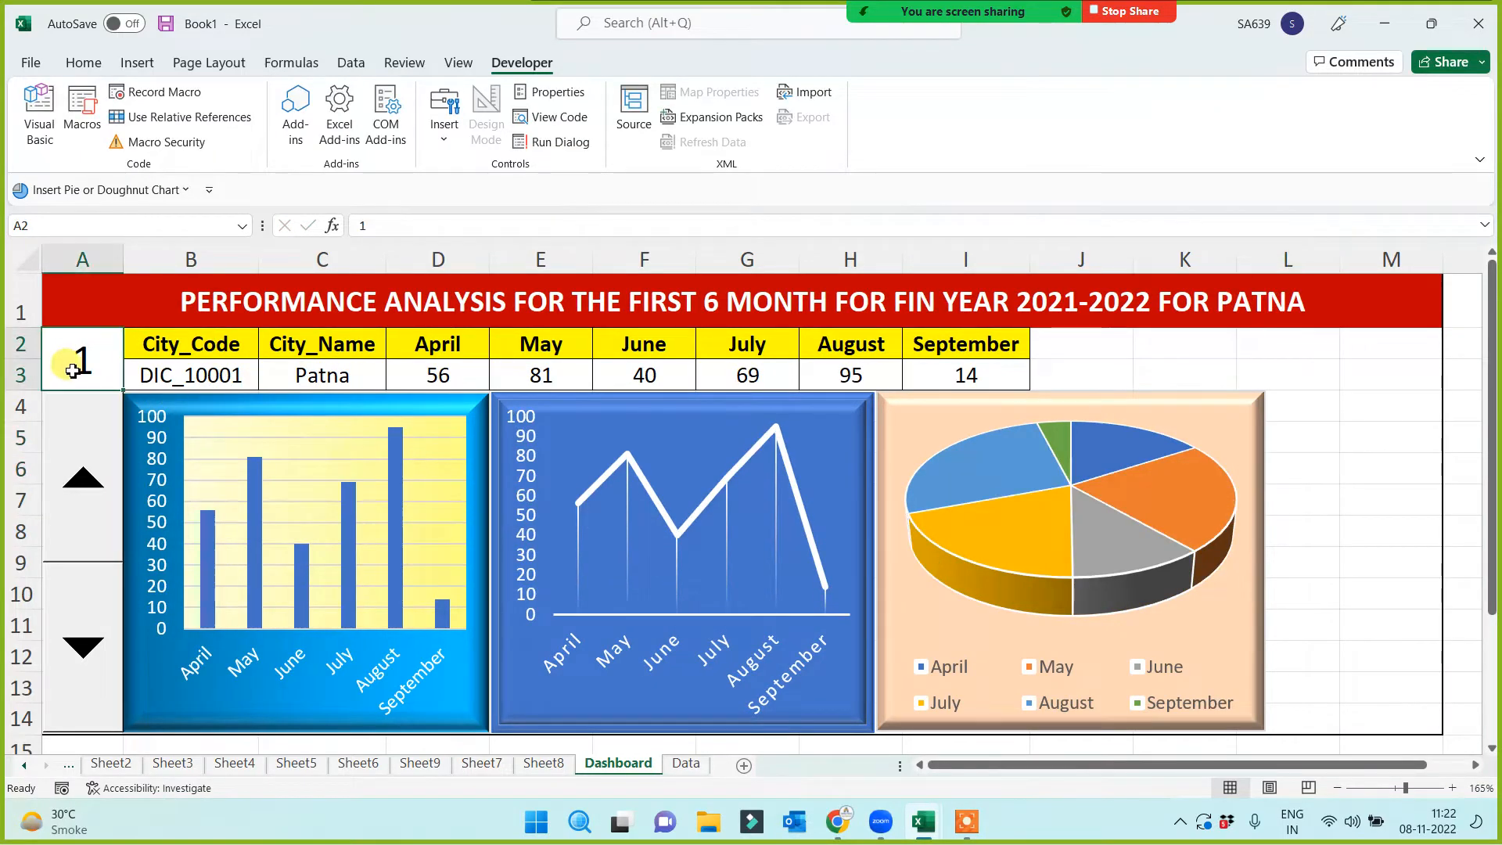
pyautogui.write('2')
pyautogui.click(1356, 470)
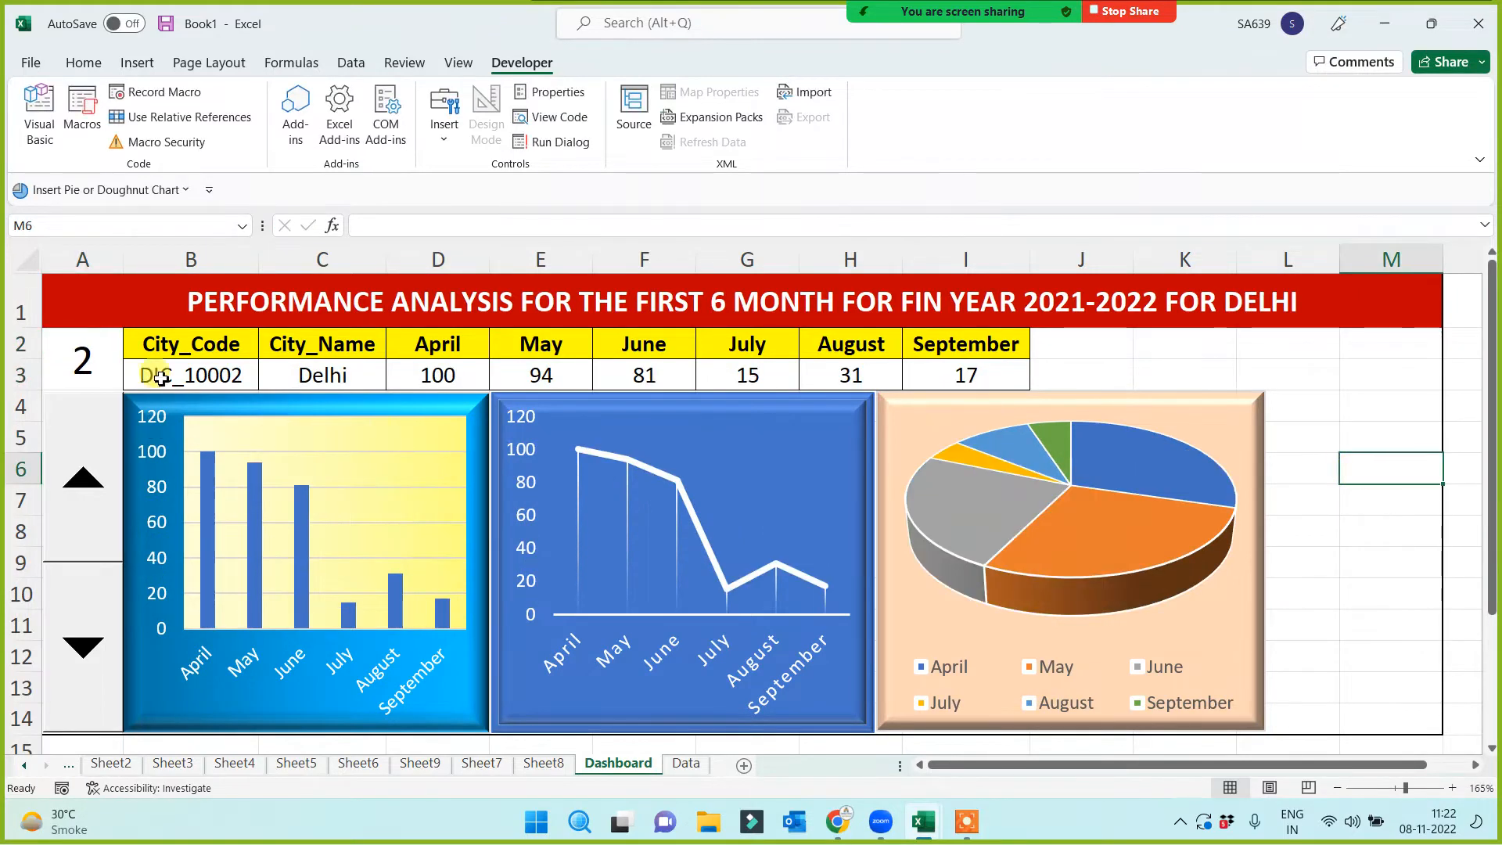
pyautogui.click(76, 361)
pyautogui.write('4')
pyautogui.click(1300, 420)
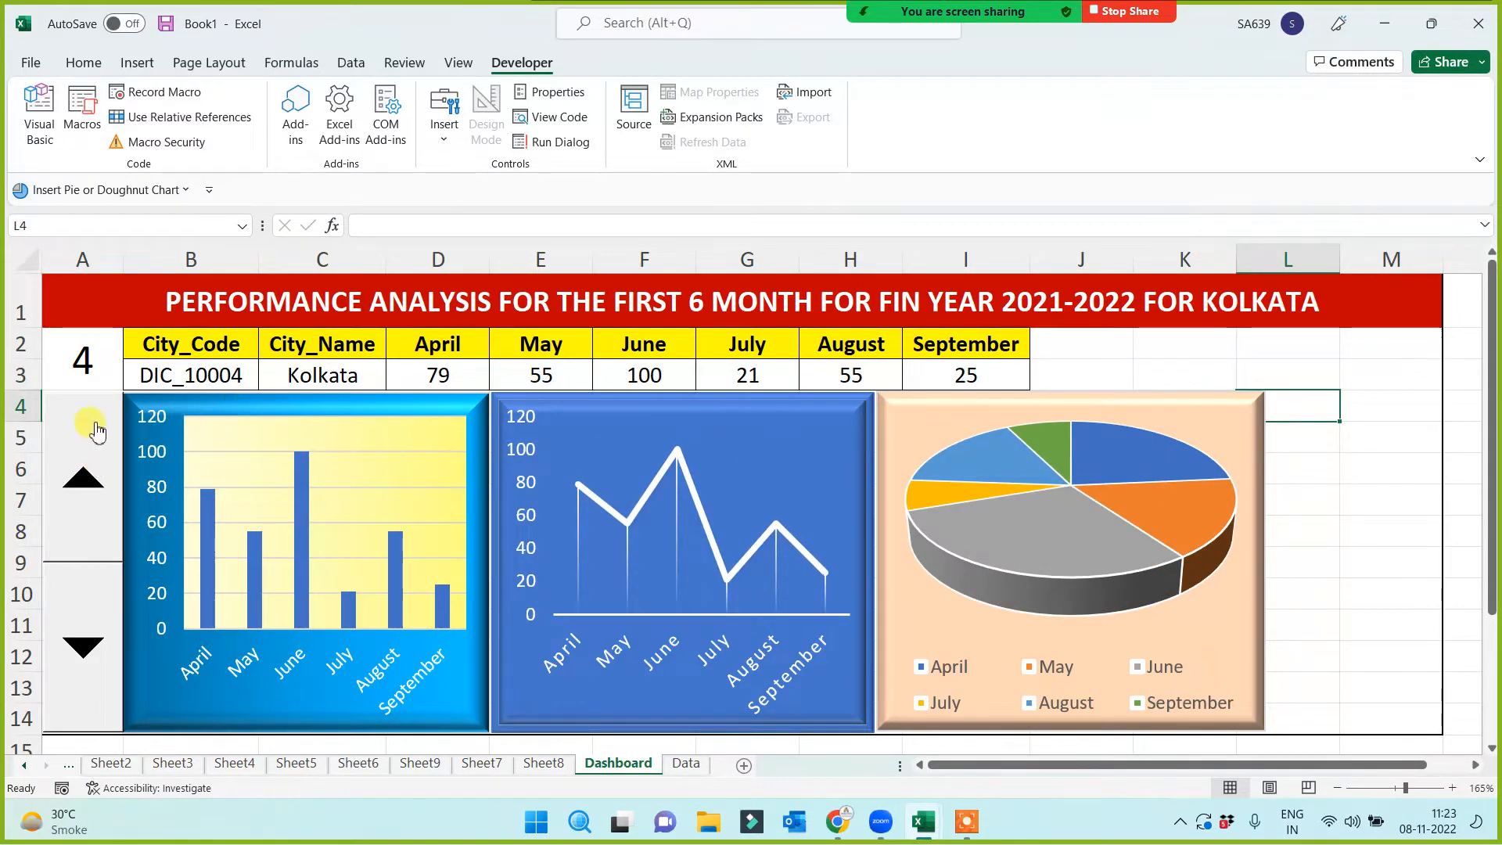
pyautogui.click(84, 509)
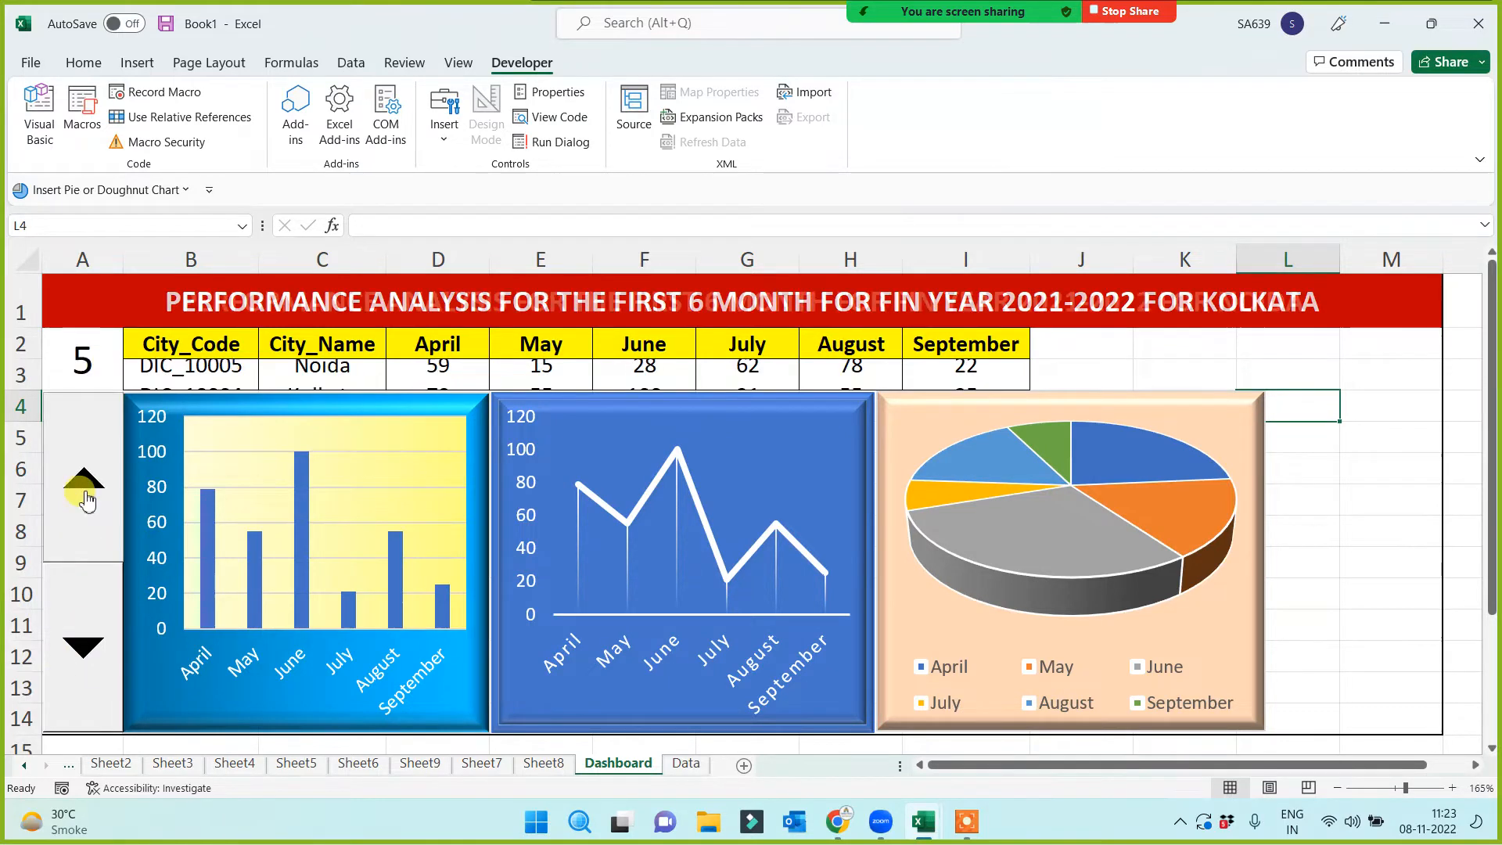
pyautogui.click(82, 489)
pyautogui.click(86, 499)
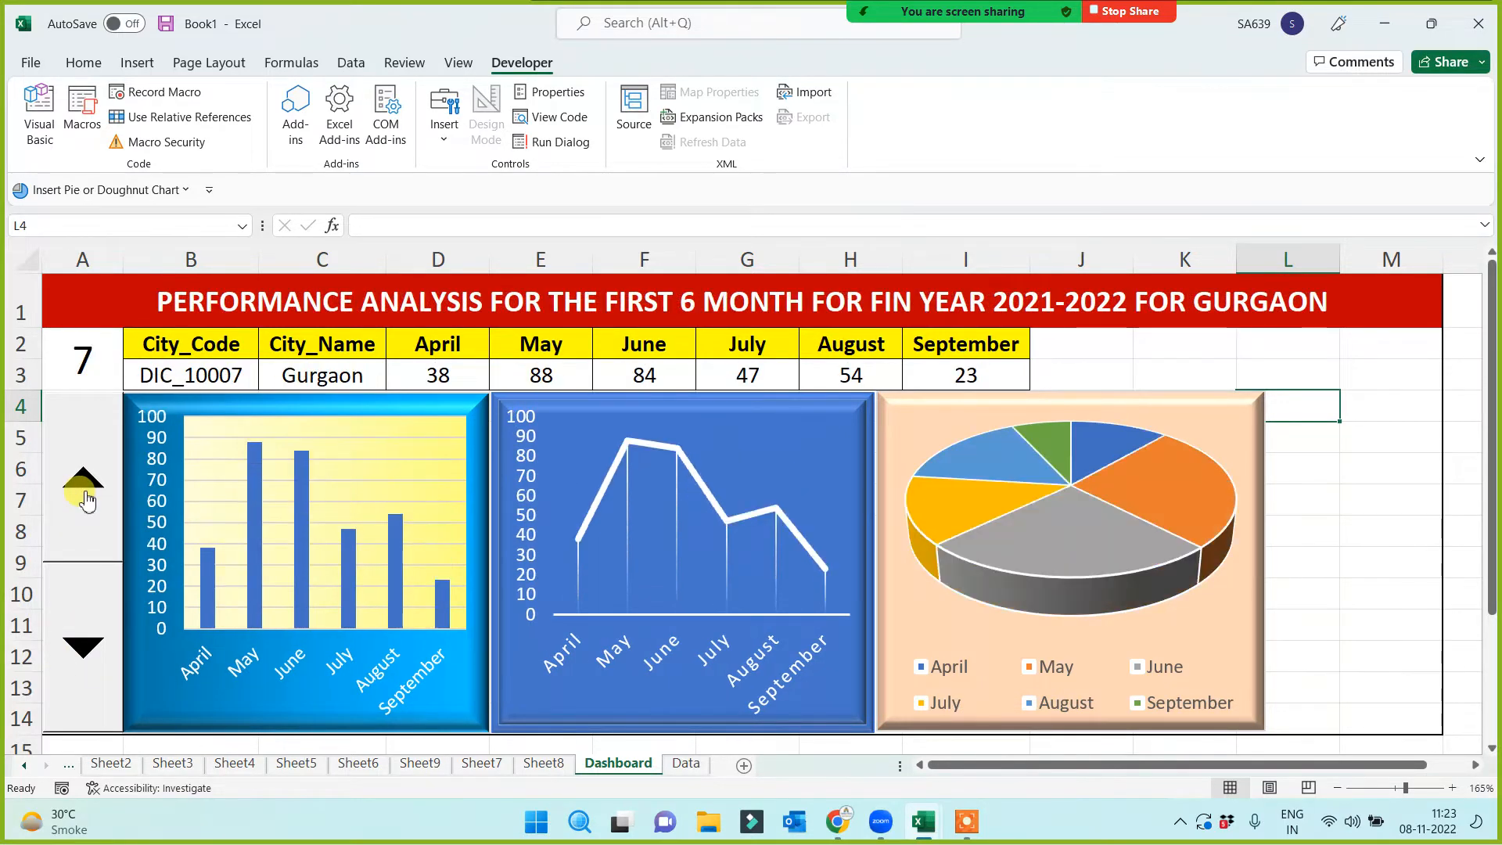
pyautogui.click(86, 614)
pyautogui.click(86, 614)
pyautogui.click(86, 614)
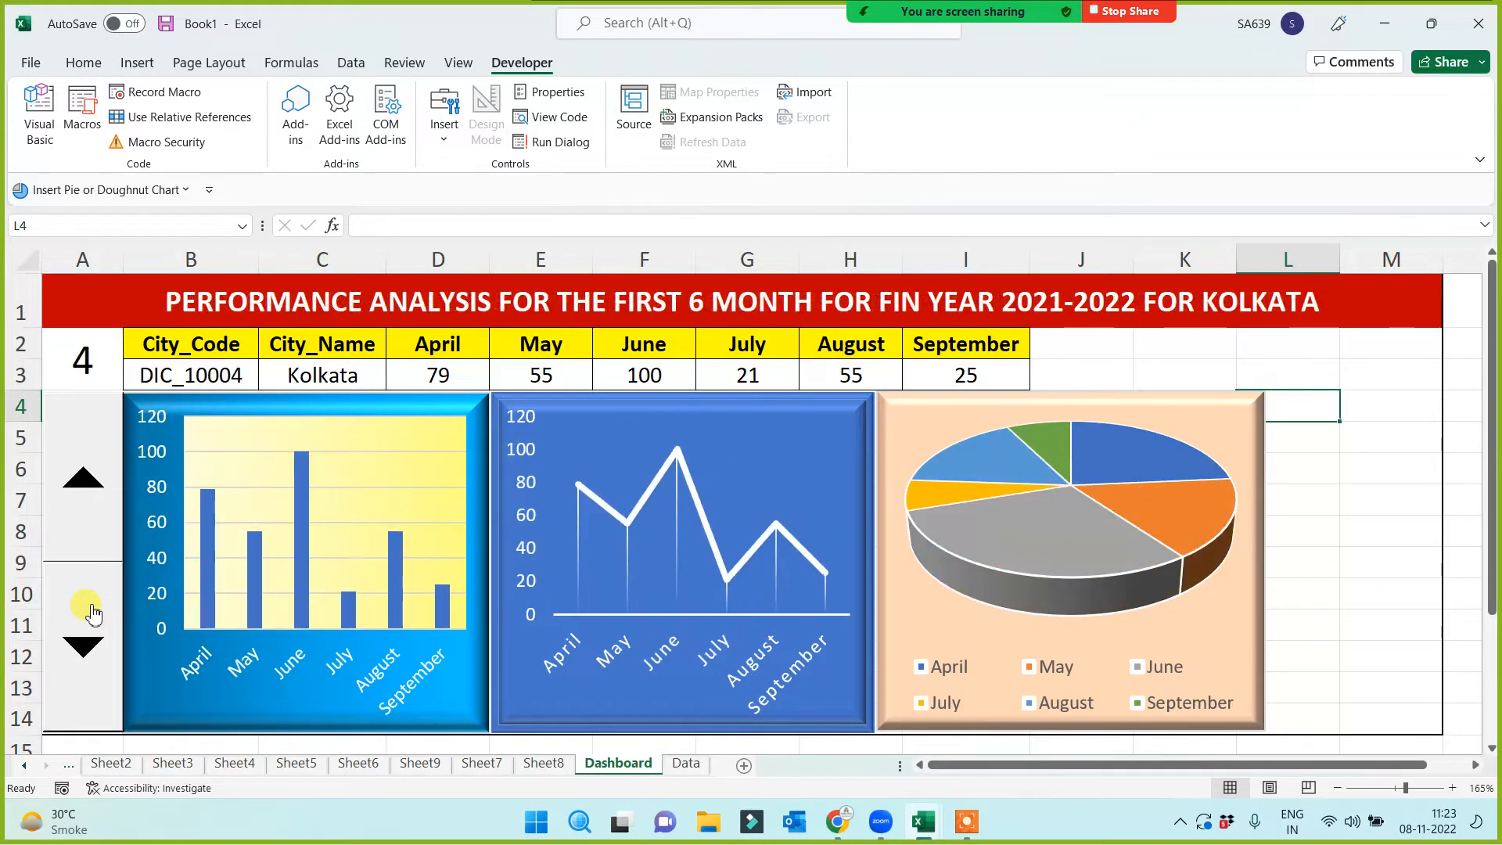
pyautogui.click(86, 614)
pyautogui.click(86, 501)
pyautogui.click(88, 504)
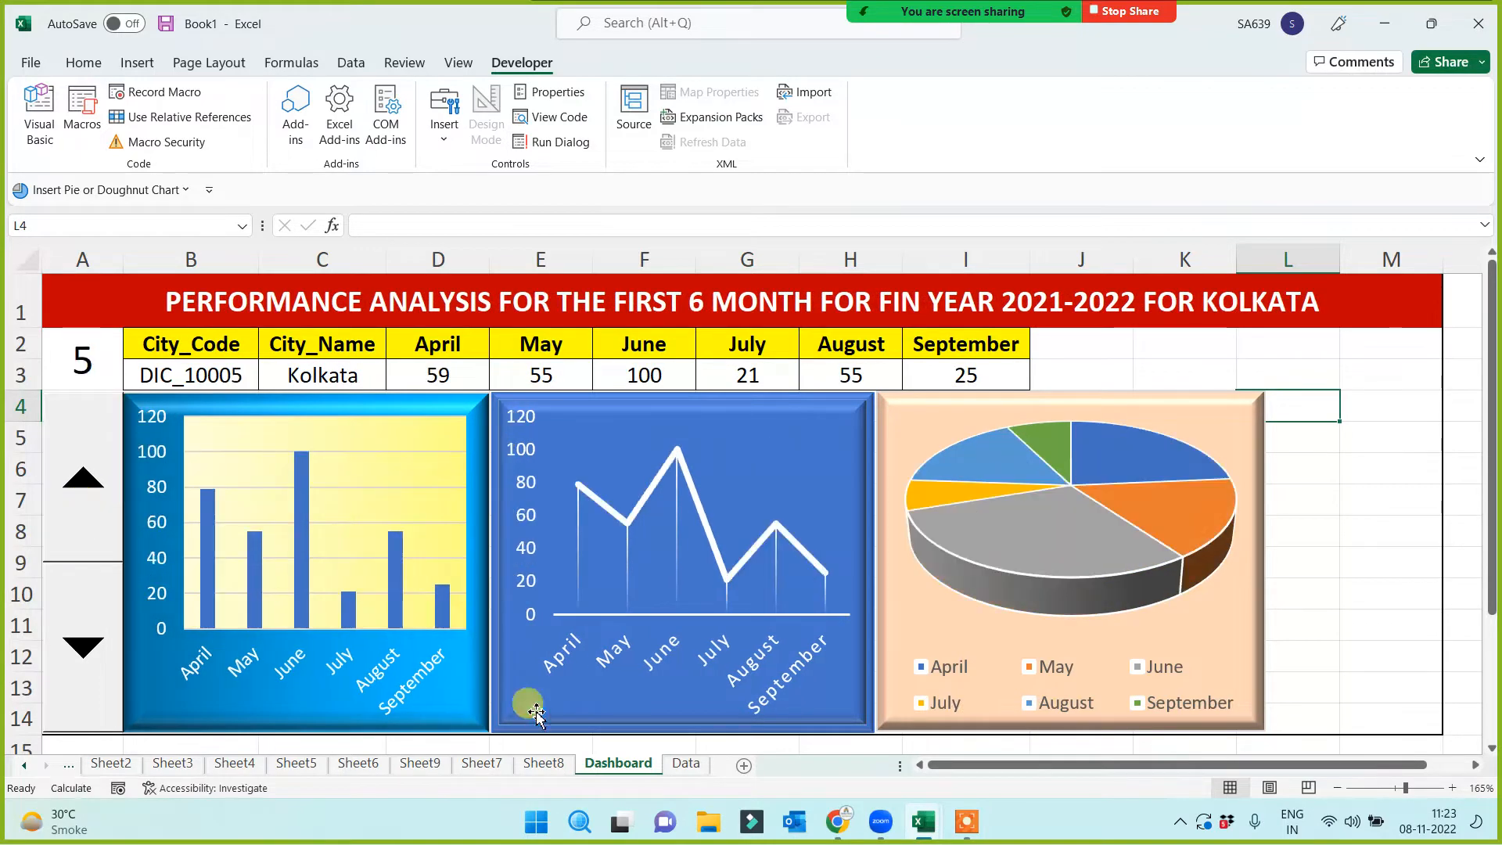
# Check the Data table A1:E9, then enter 1 and 2 in Dashboard A2
pyautogui.click(686, 763)
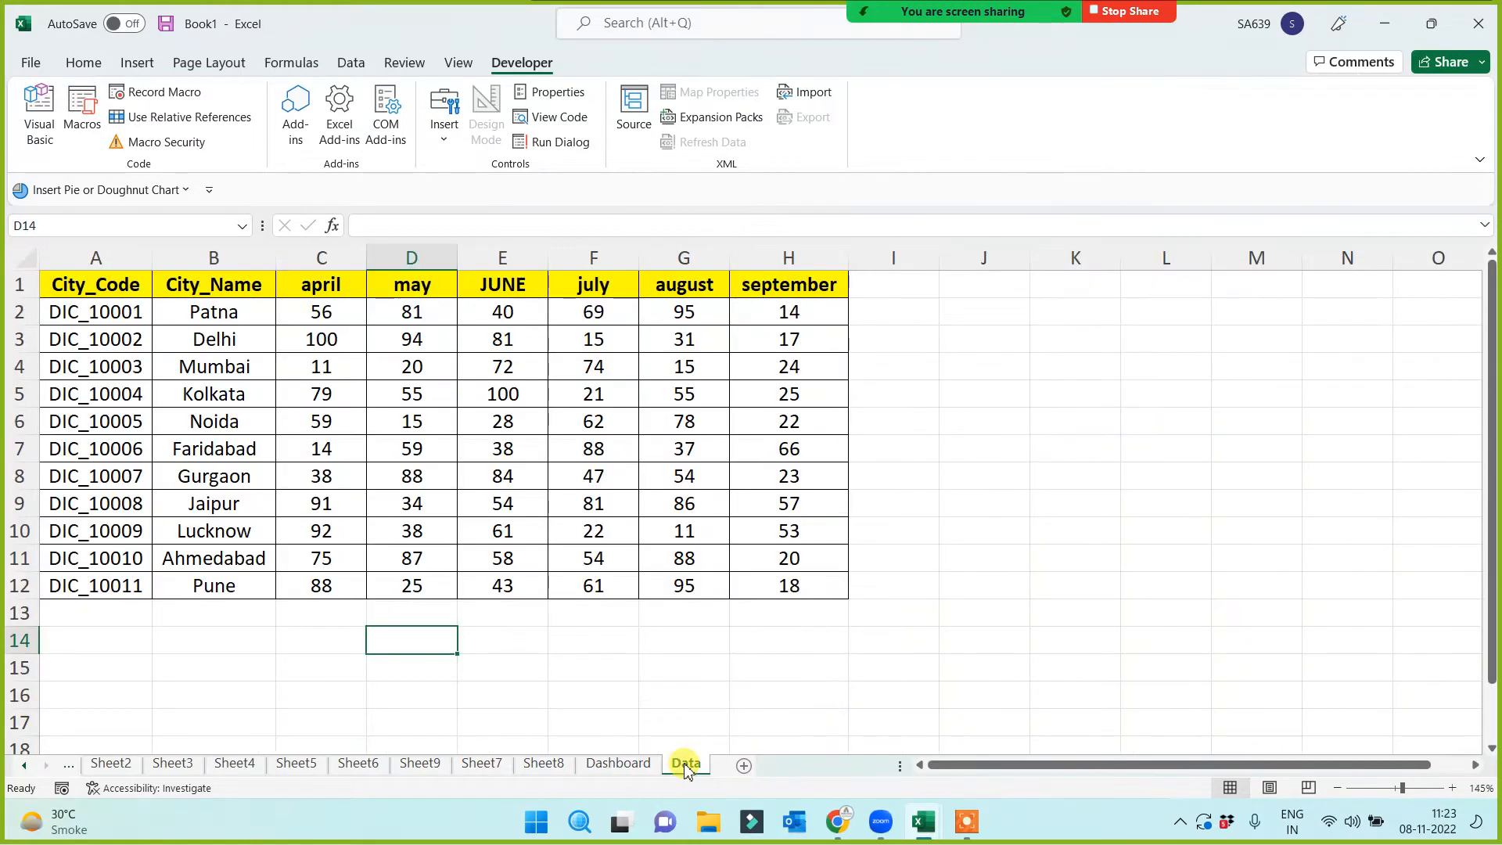
pyautogui.moveTo(64, 280); pyautogui.dragTo(810, 595)
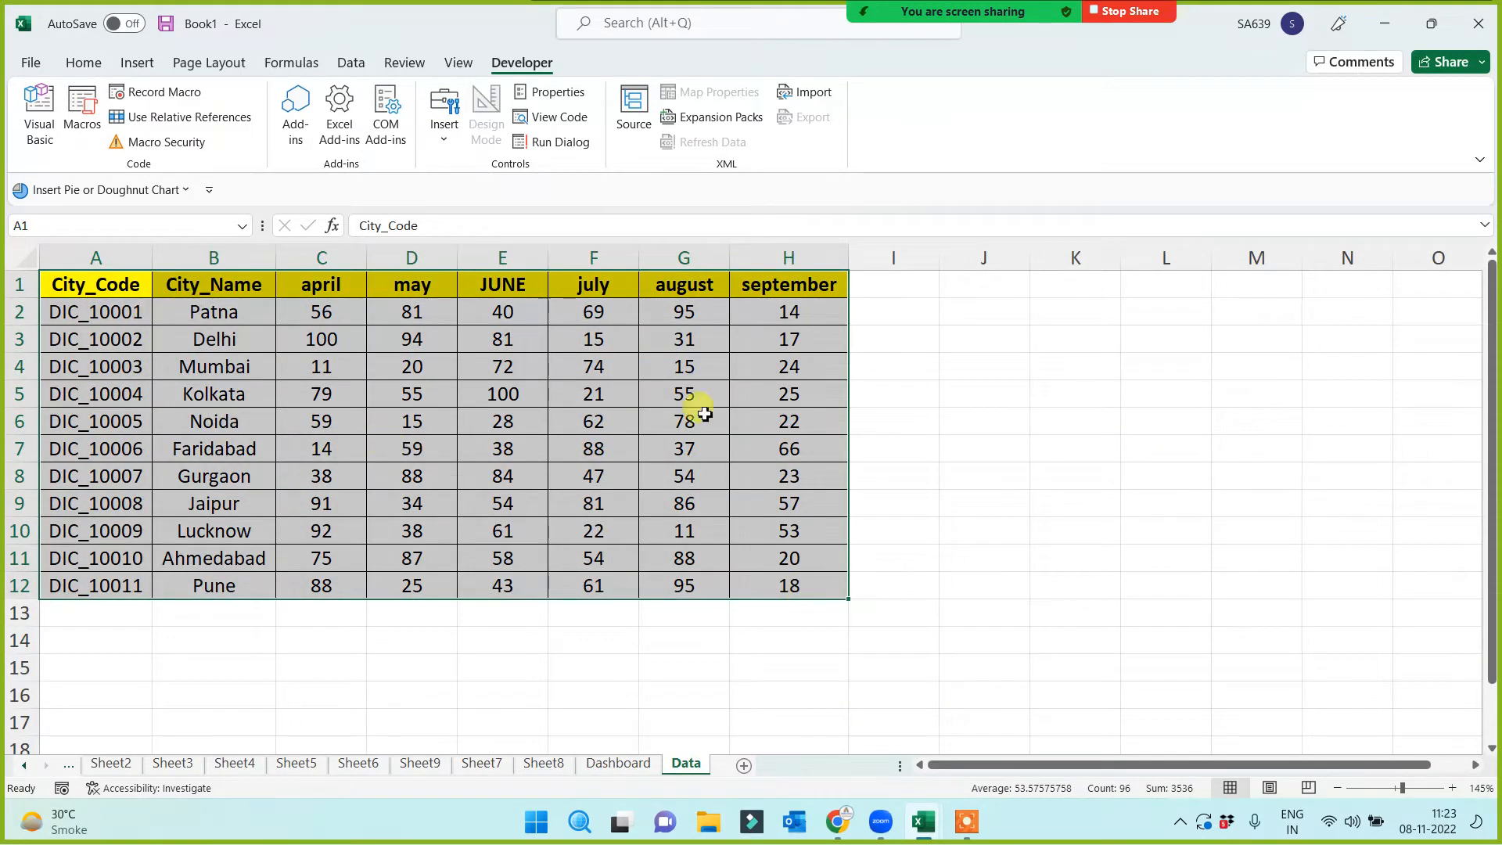
pyautogui.click(607, 768)
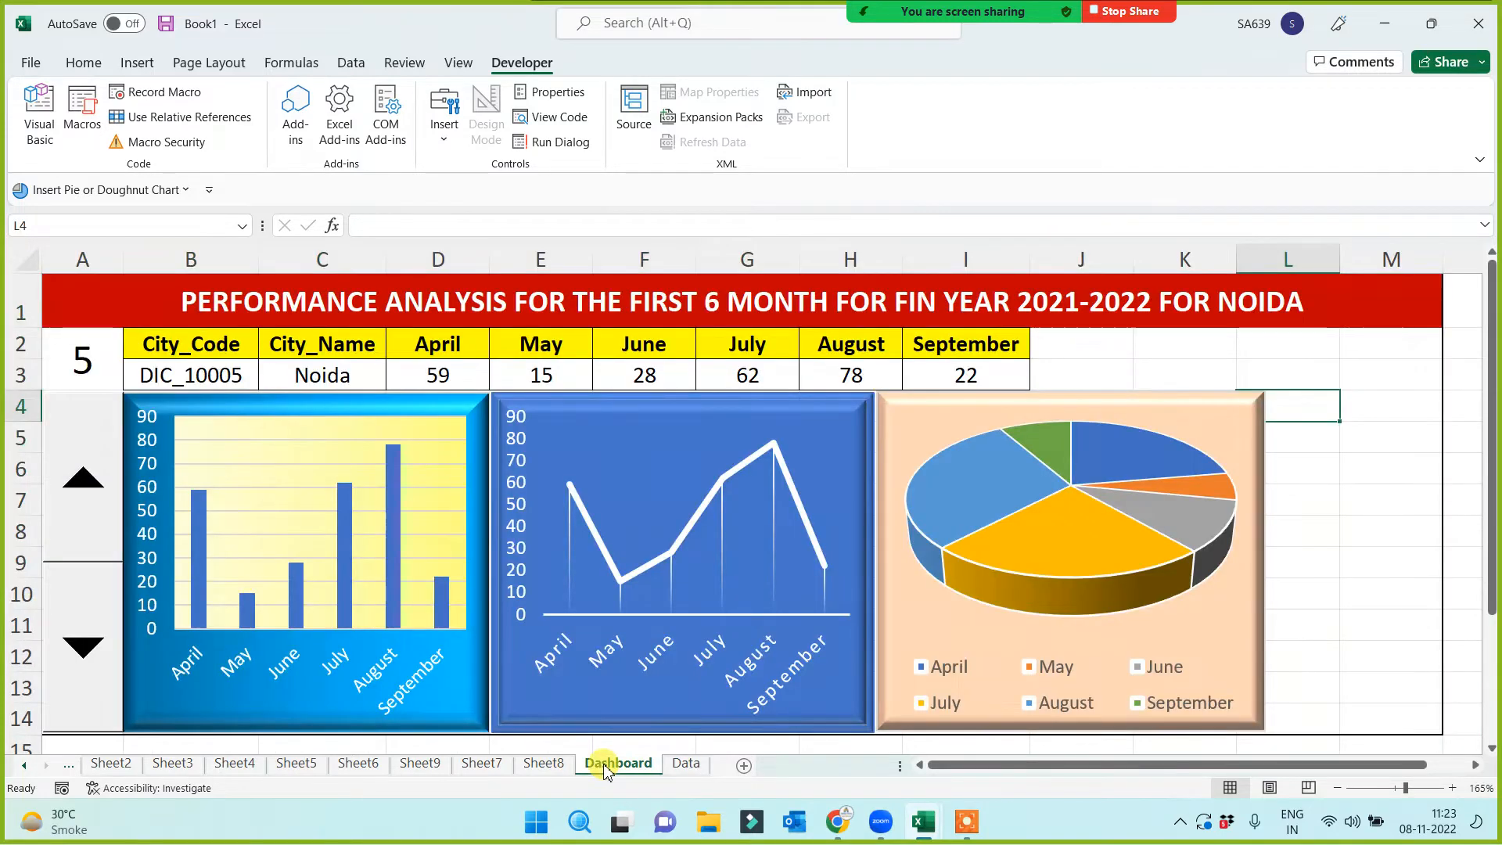
pyautogui.click(94, 385)
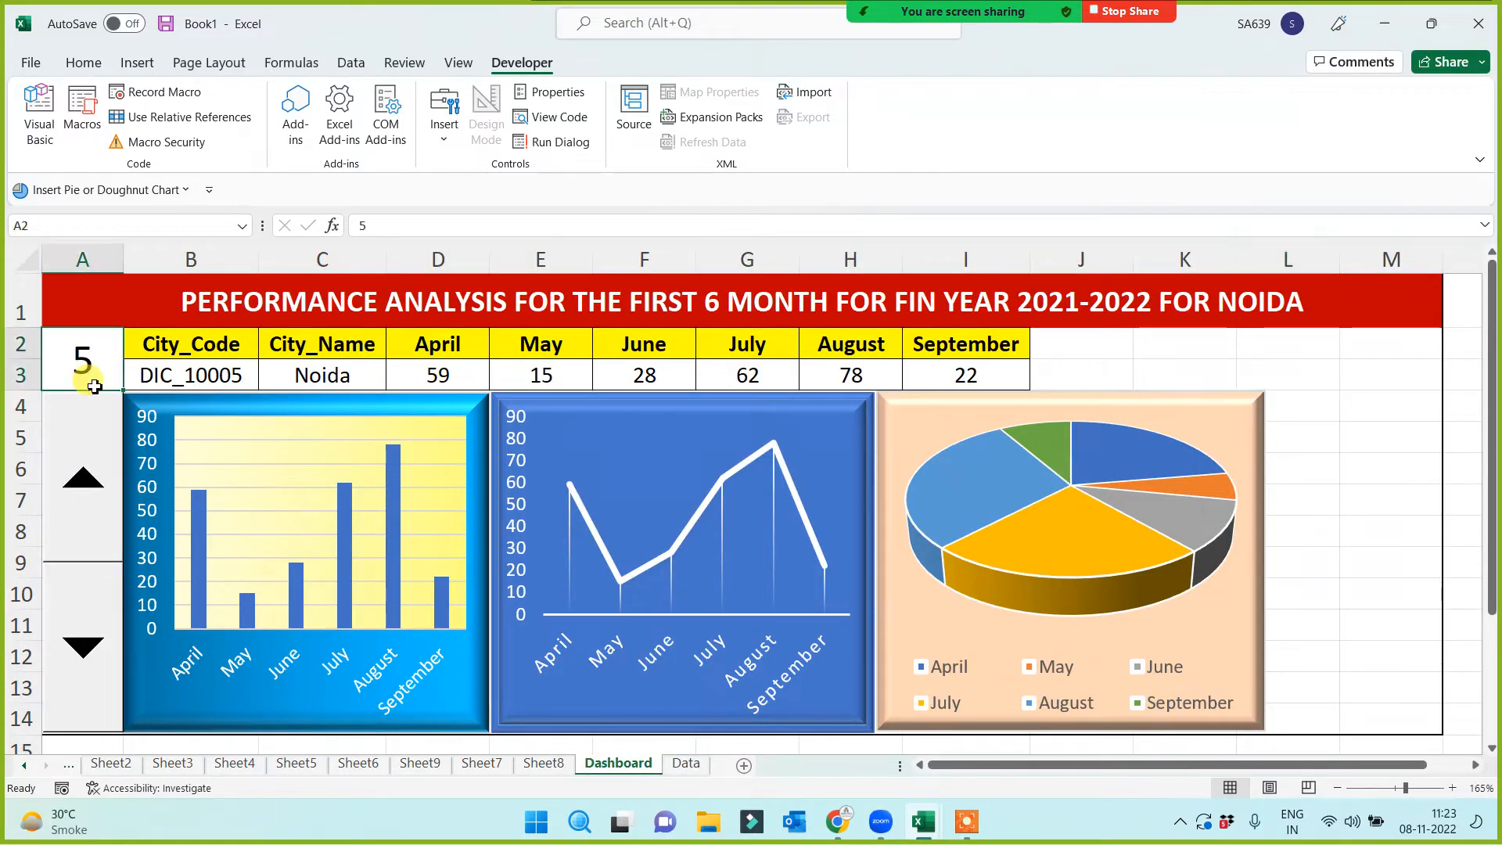
pyautogui.write('1')
pyautogui.click(128, 297)
pyautogui.click(91, 356)
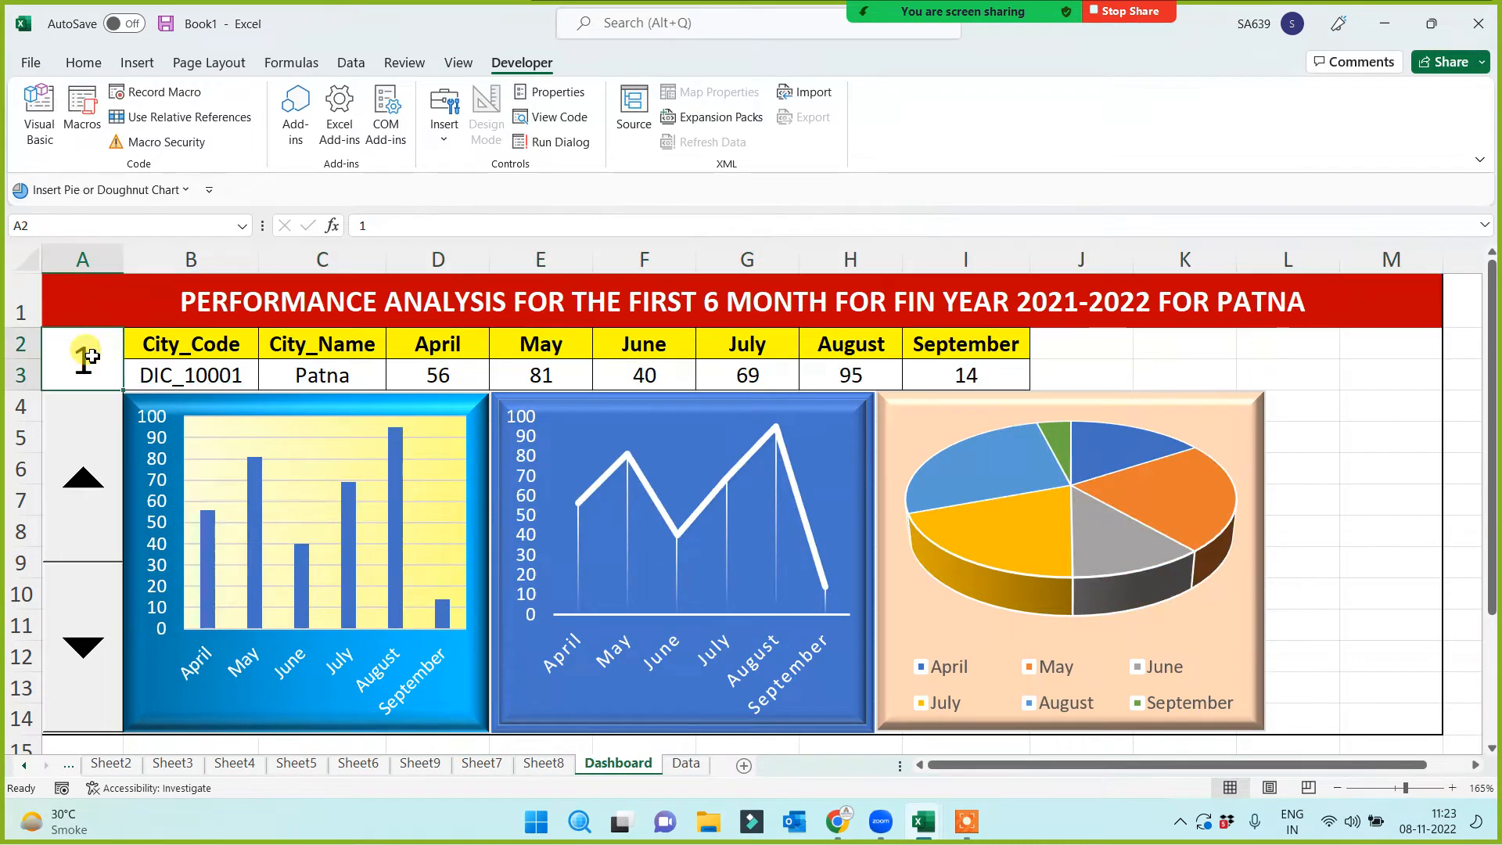
pyautogui.write('2')
pyautogui.click(131, 304)
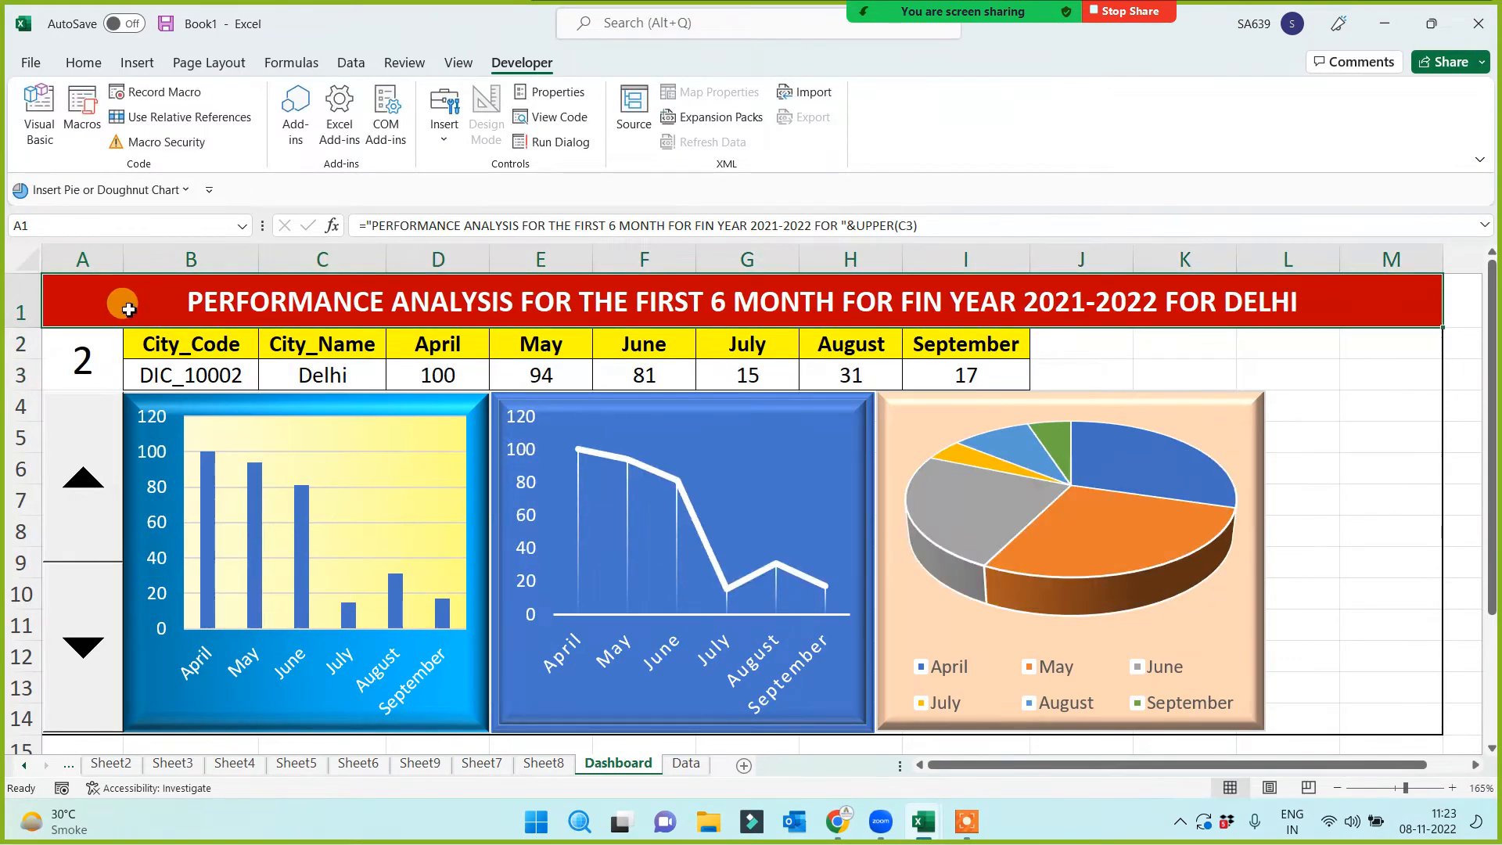
# Step the spin button up to Lucknow, then back down to Noida
pyautogui.click(81, 469)
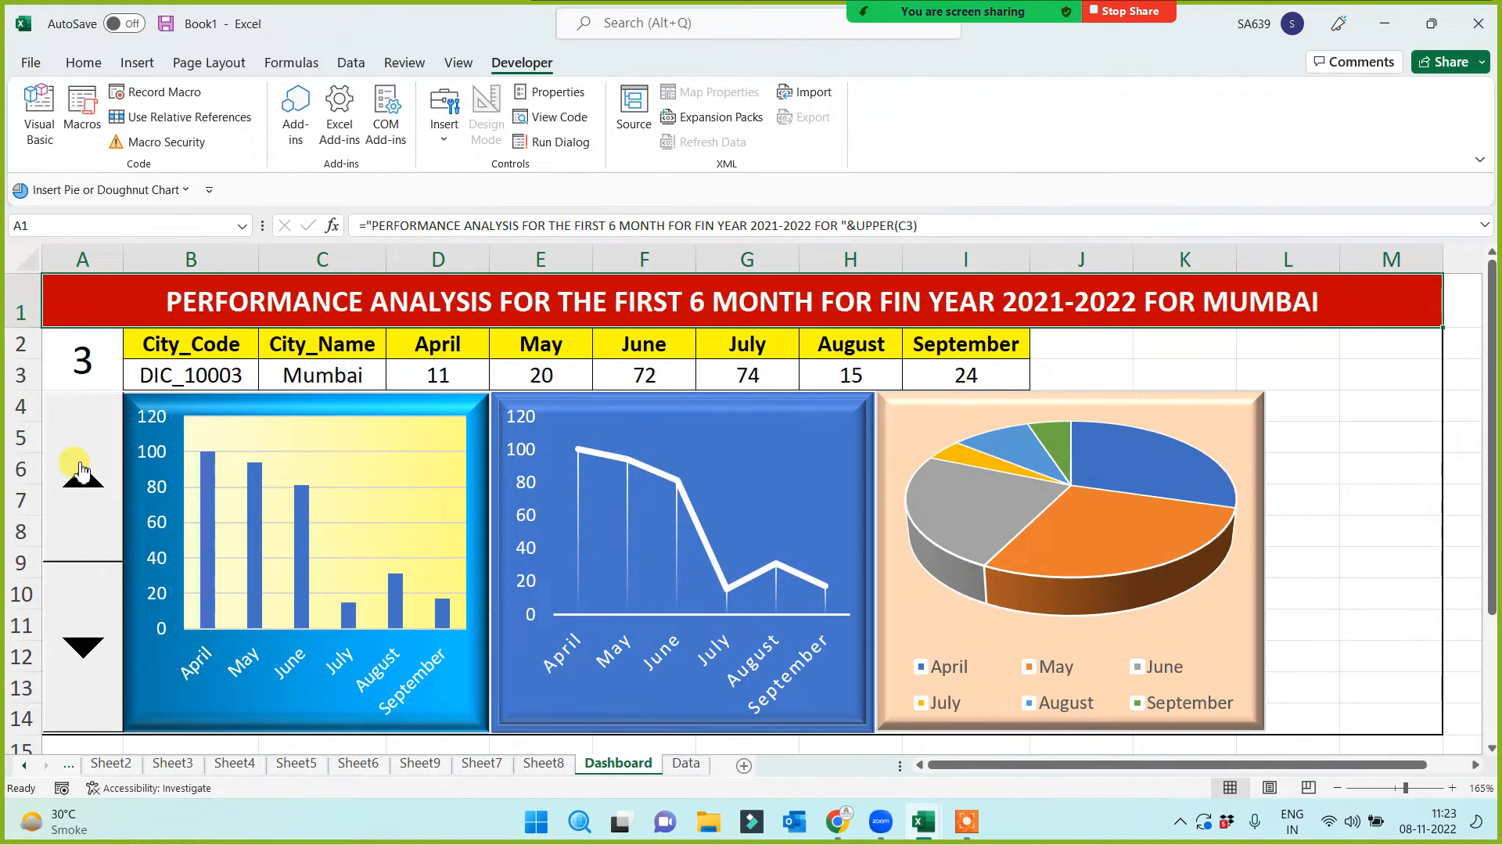
pyautogui.click(82, 470)
pyautogui.click(81, 469)
pyautogui.click(81, 469)
pyautogui.click(81, 470)
pyautogui.click(82, 469)
pyautogui.click(82, 469)
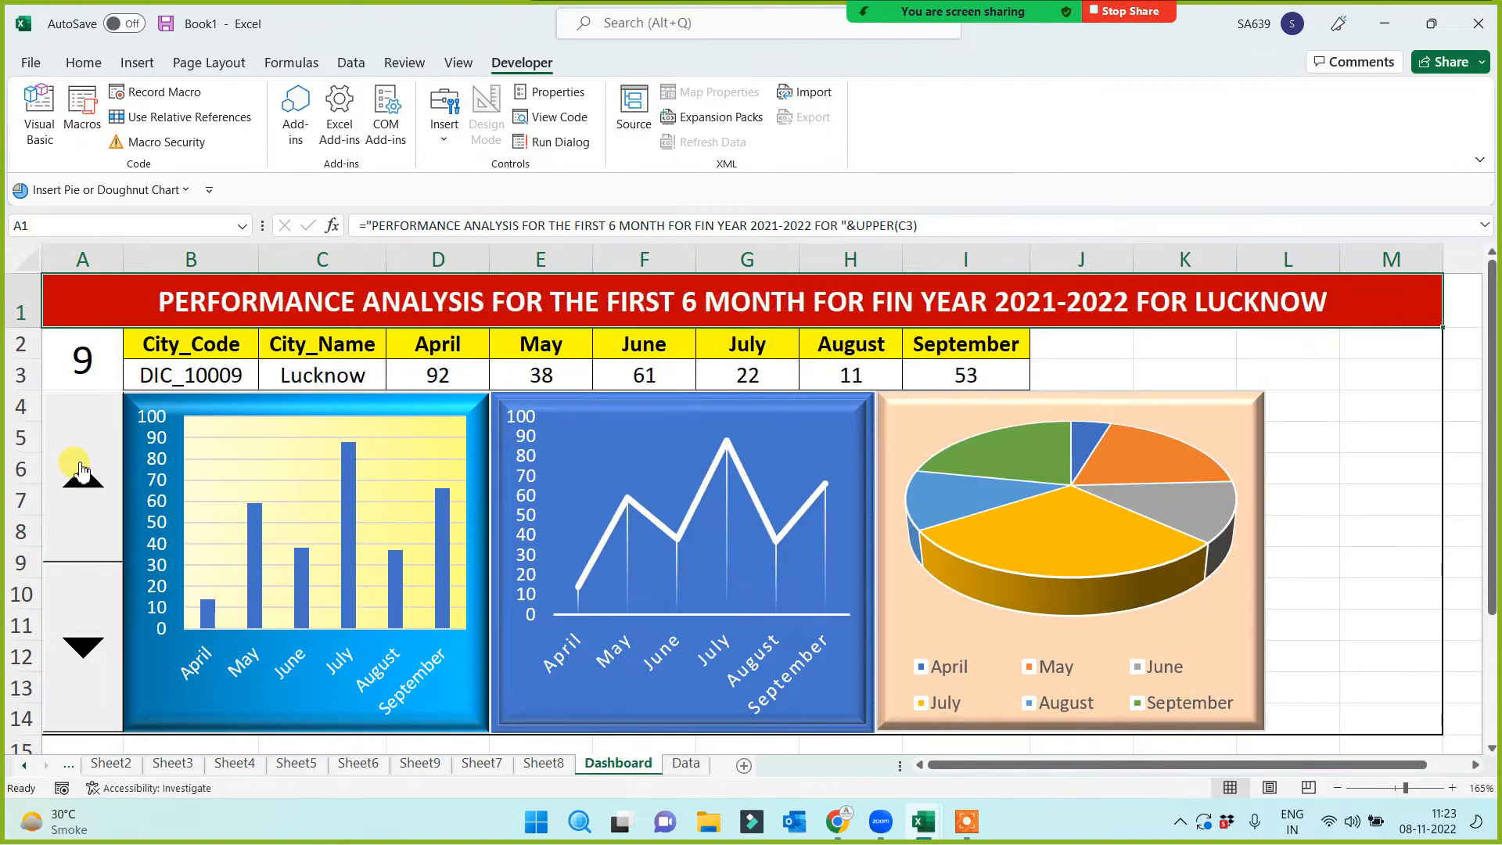
pyautogui.click(82, 470)
pyautogui.click(81, 470)
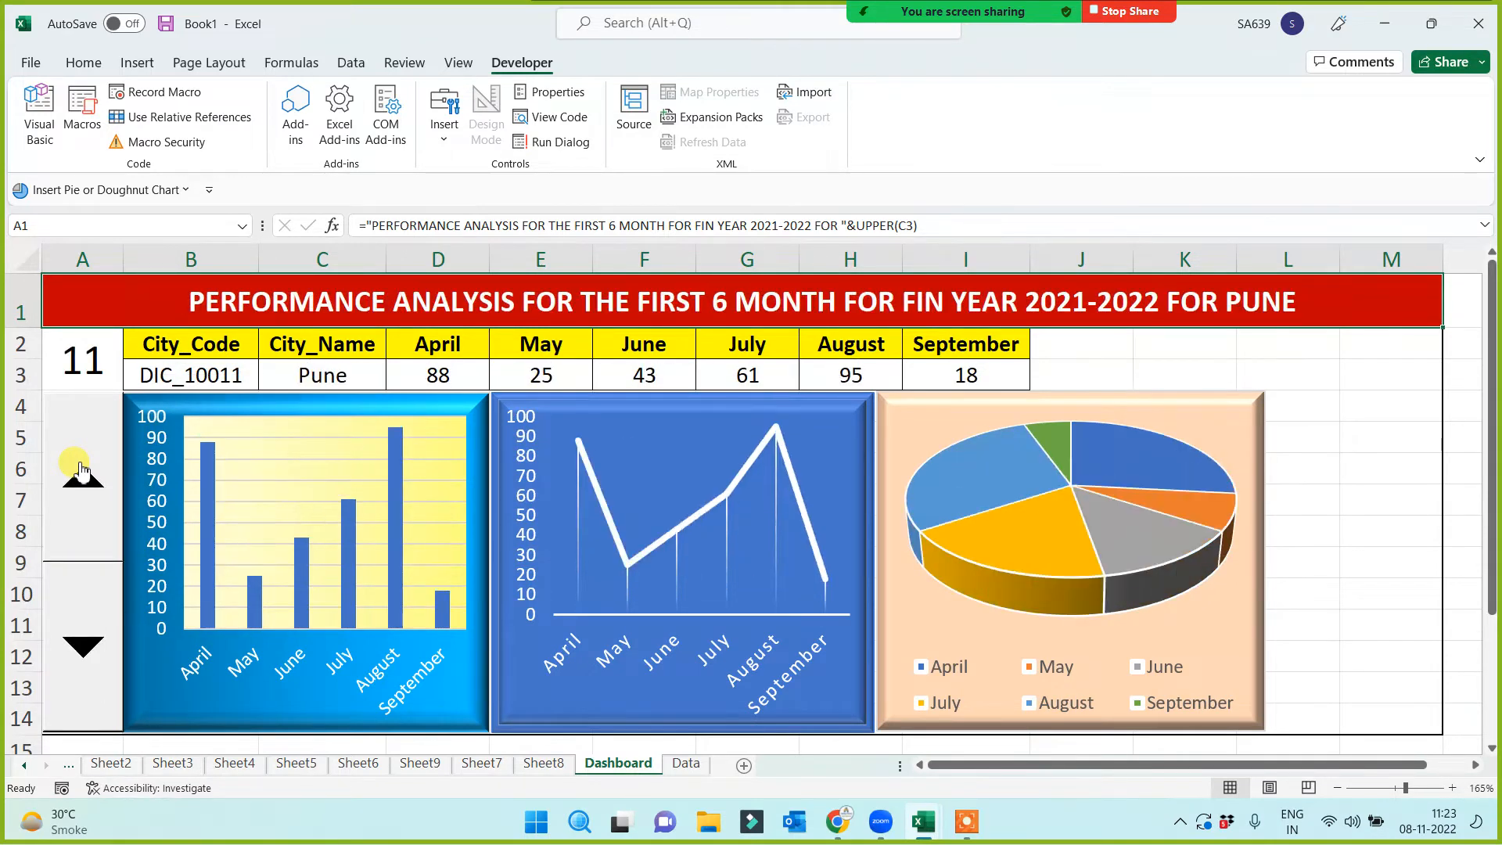
pyautogui.click(81, 646)
pyautogui.click(82, 646)
pyautogui.click(81, 646)
pyautogui.click(81, 645)
pyautogui.click(82, 645)
pyautogui.click(81, 645)
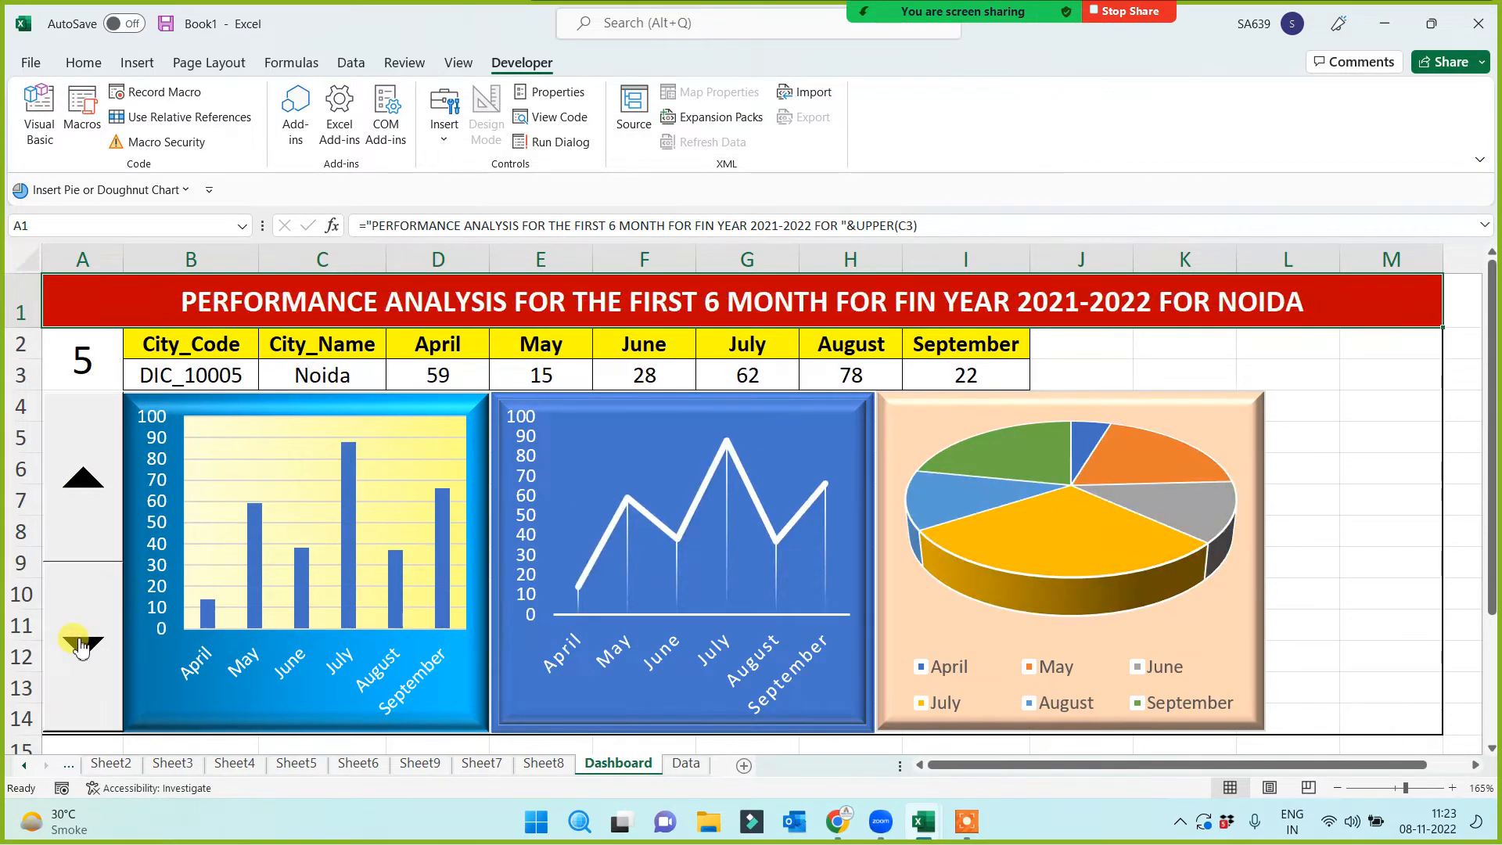
pyautogui.click(82, 646)
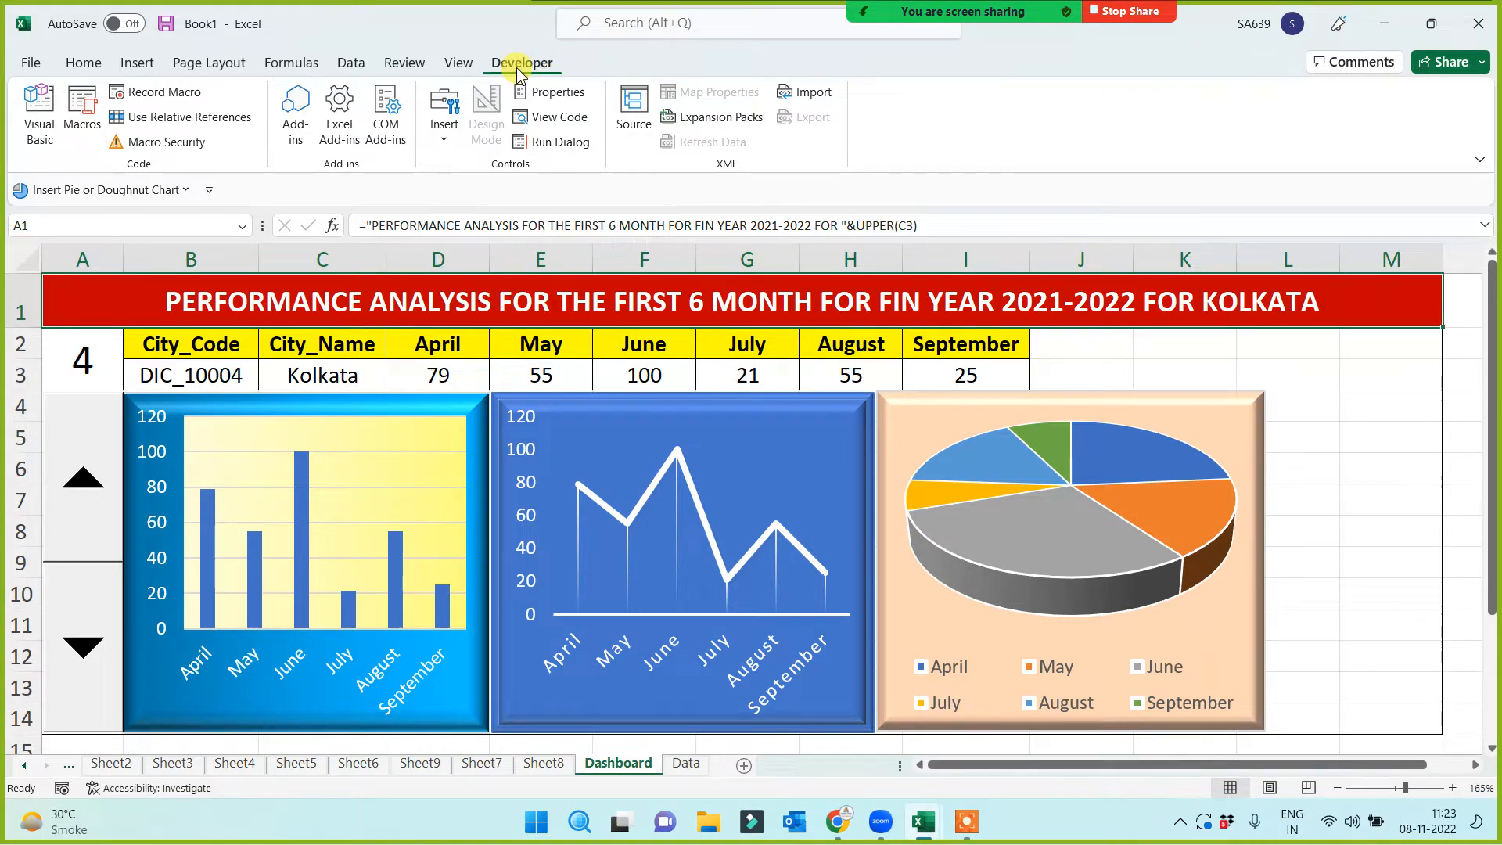
# Draw a Form Controls list box right of the pie chart, sized to reach row 14
pyautogui.click(449, 143)
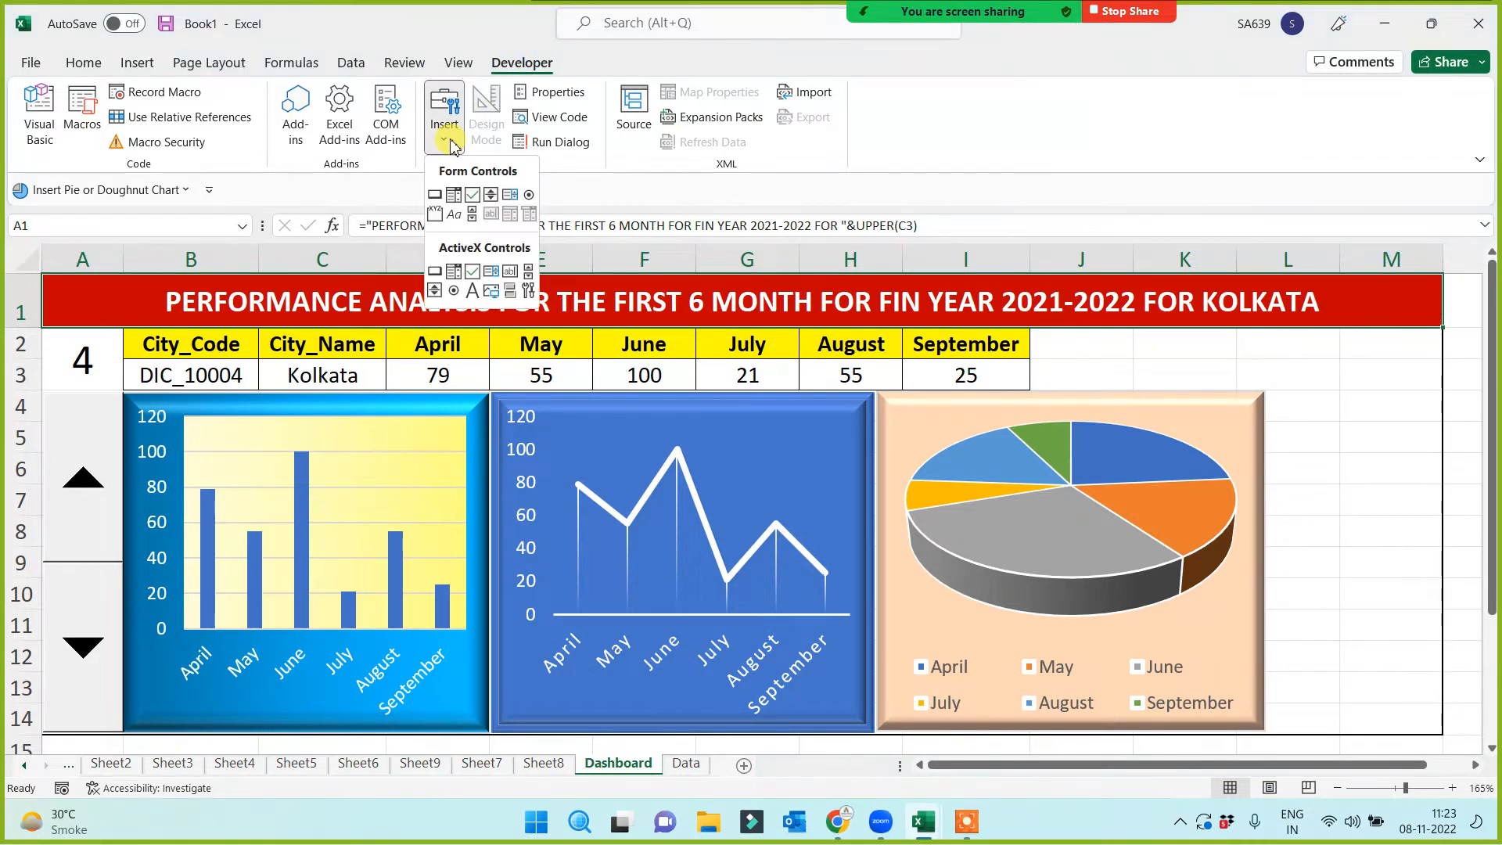
pyautogui.click(510, 197)
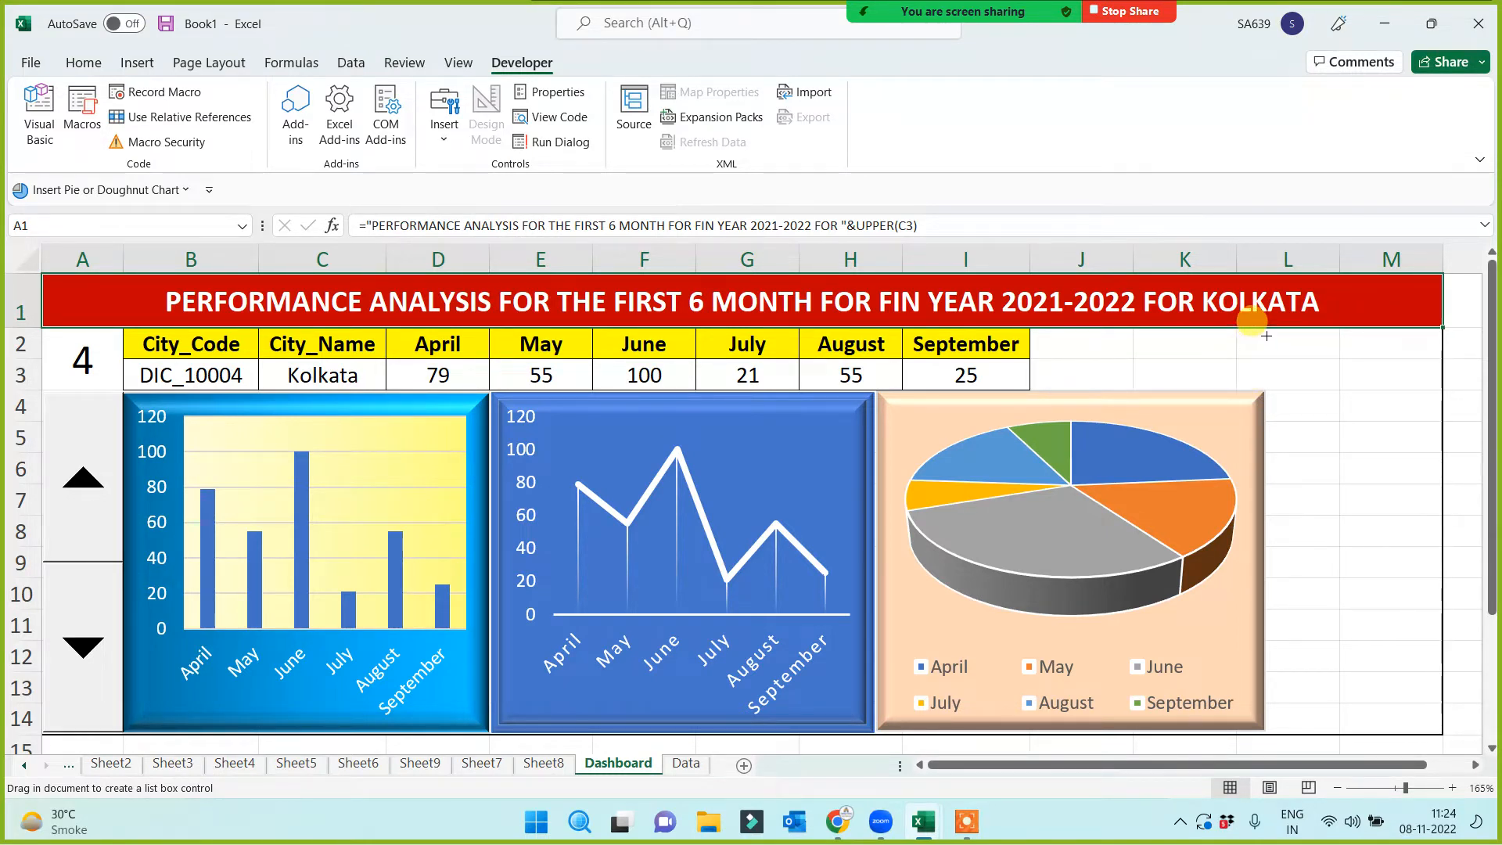
pyautogui.moveTo(1272, 393); pyautogui.dragTo(1437, 722)
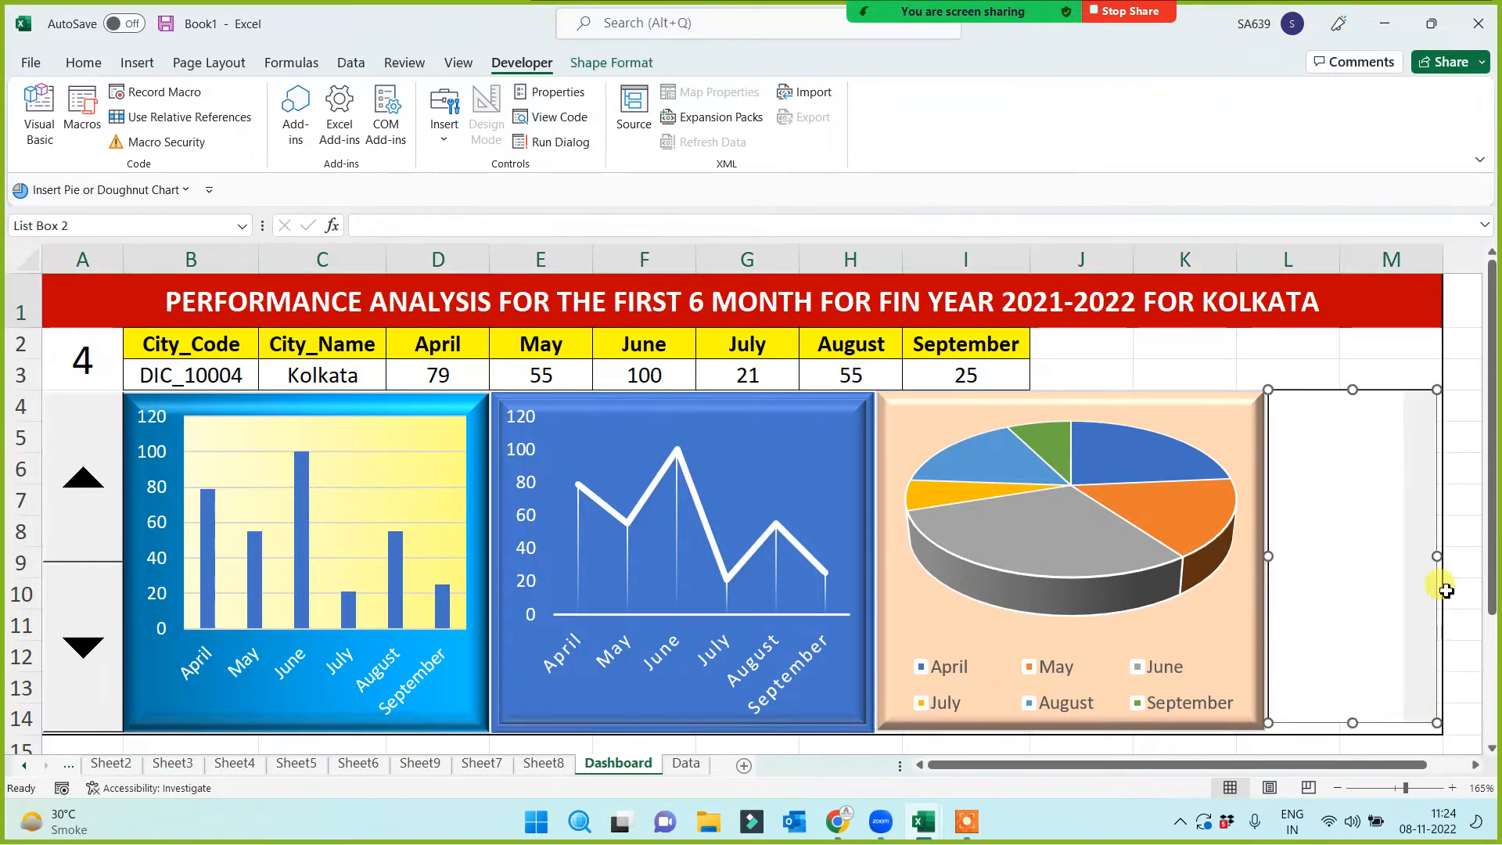
pyautogui.moveTo(1438, 558); pyautogui.dragTo(1442, 557)
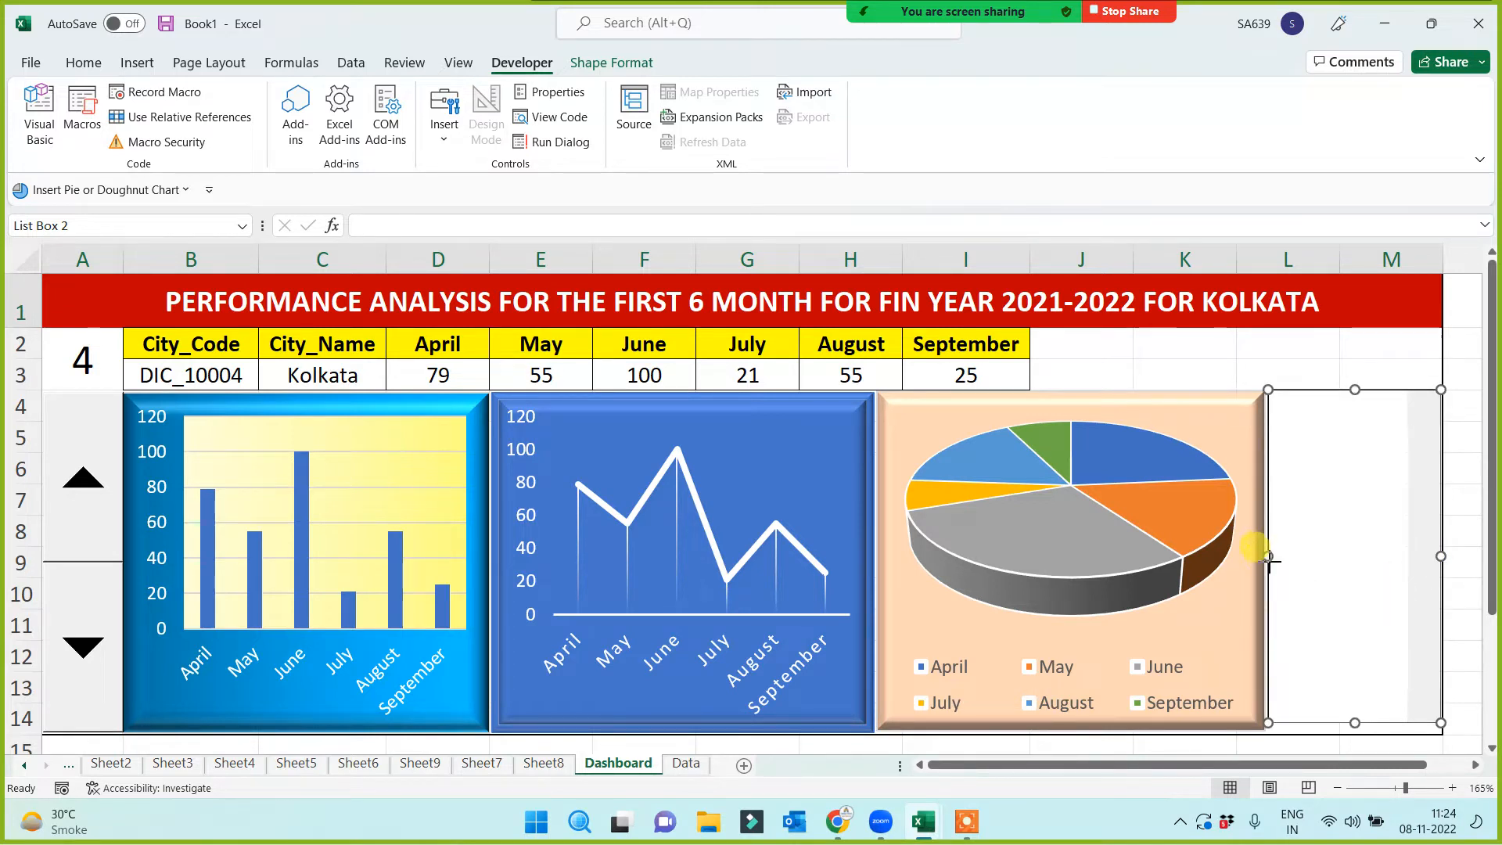
pyautogui.moveTo(1268, 557); pyautogui.dragTo(1269, 562)
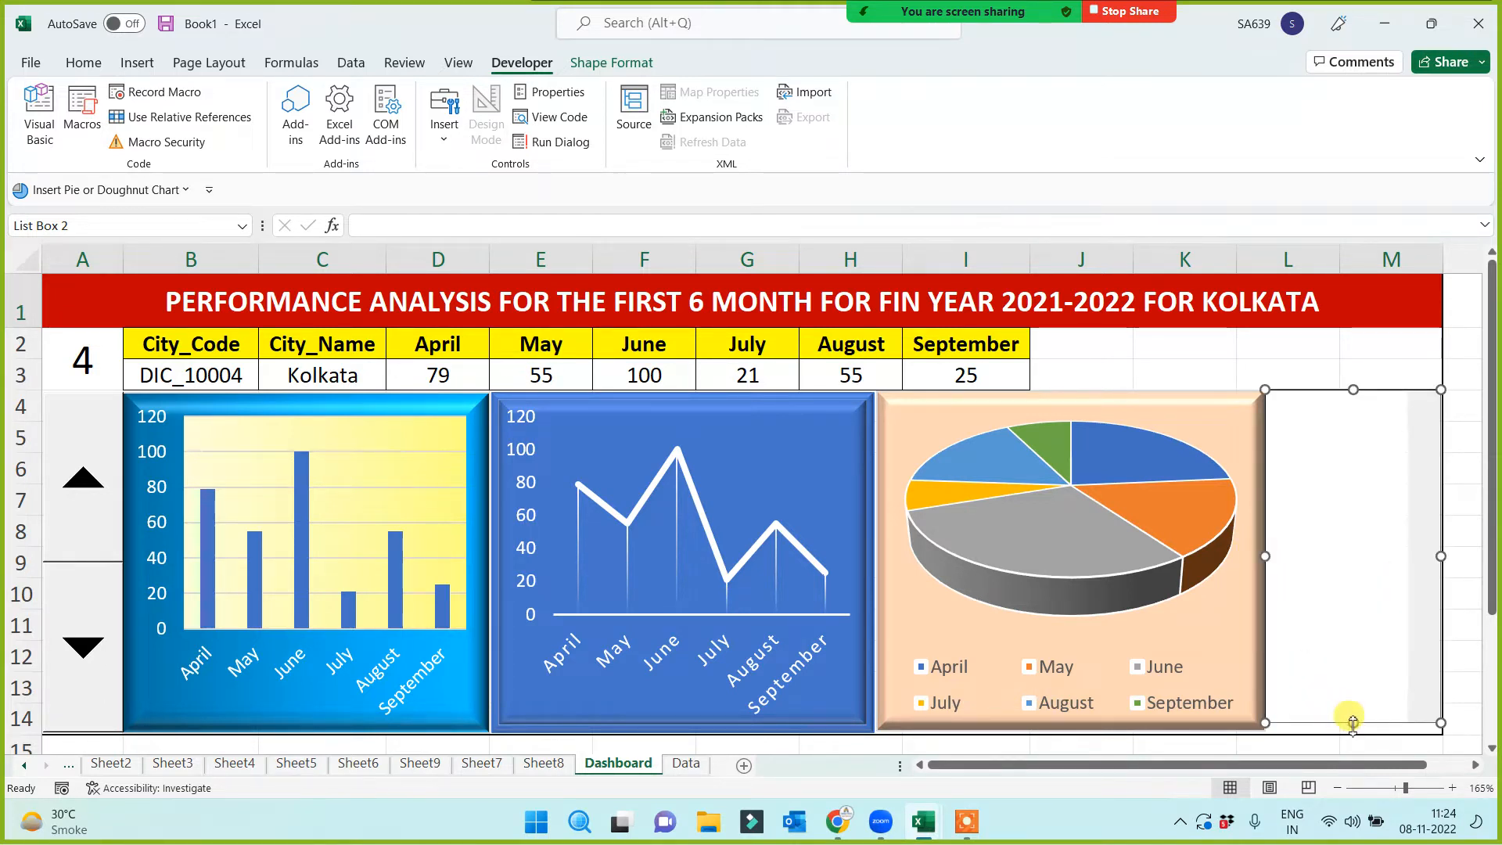
pyautogui.moveTo(1353, 722); pyautogui.dragTo(1353, 731)
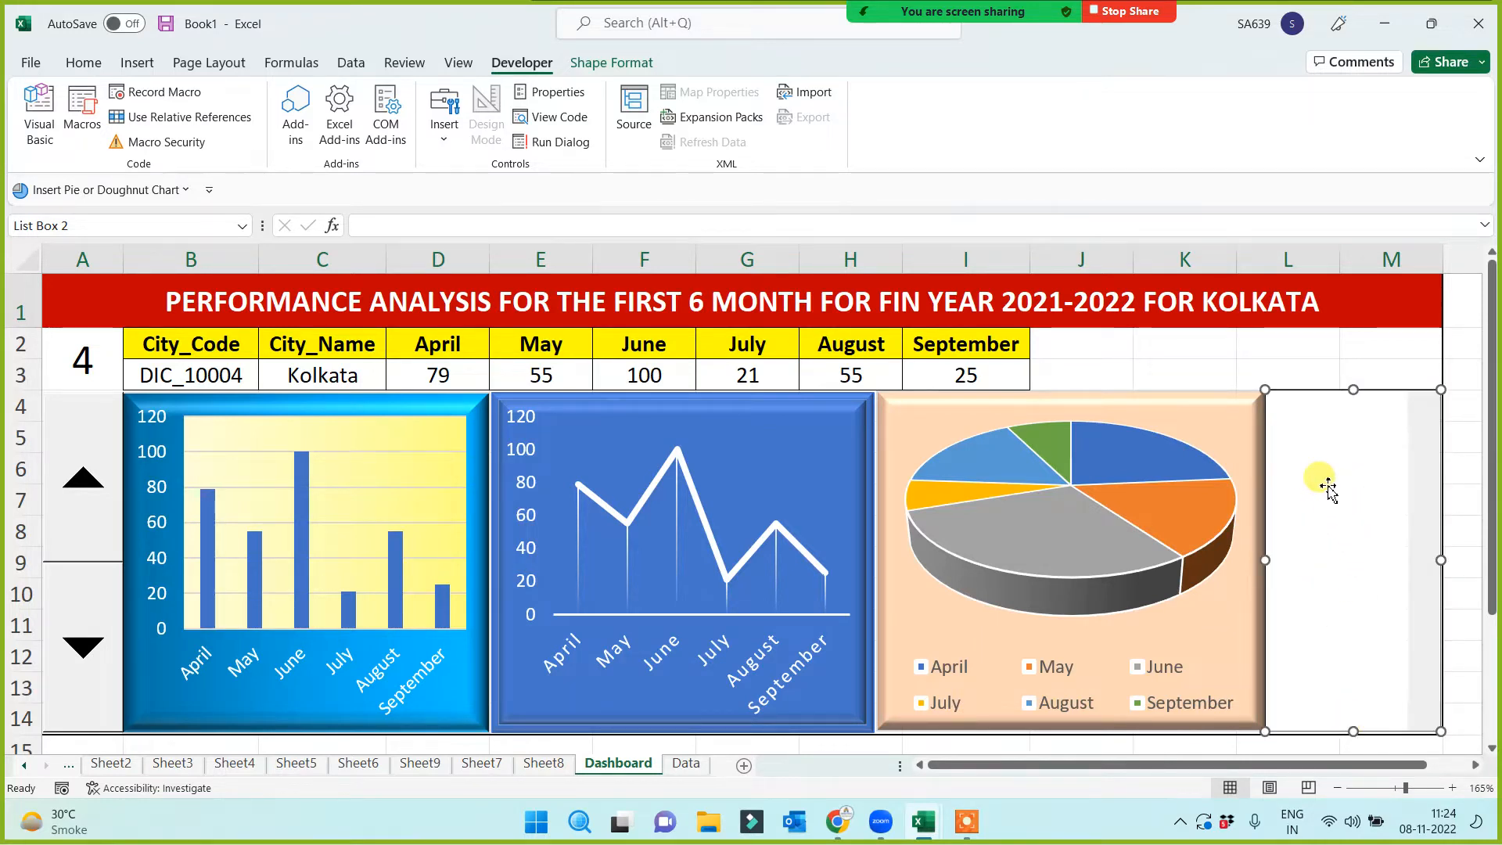
# Set the list box's cell link to $A$2 and input range to Data!$B$2:$B$12
pyautogui.rightClick(1327, 485)
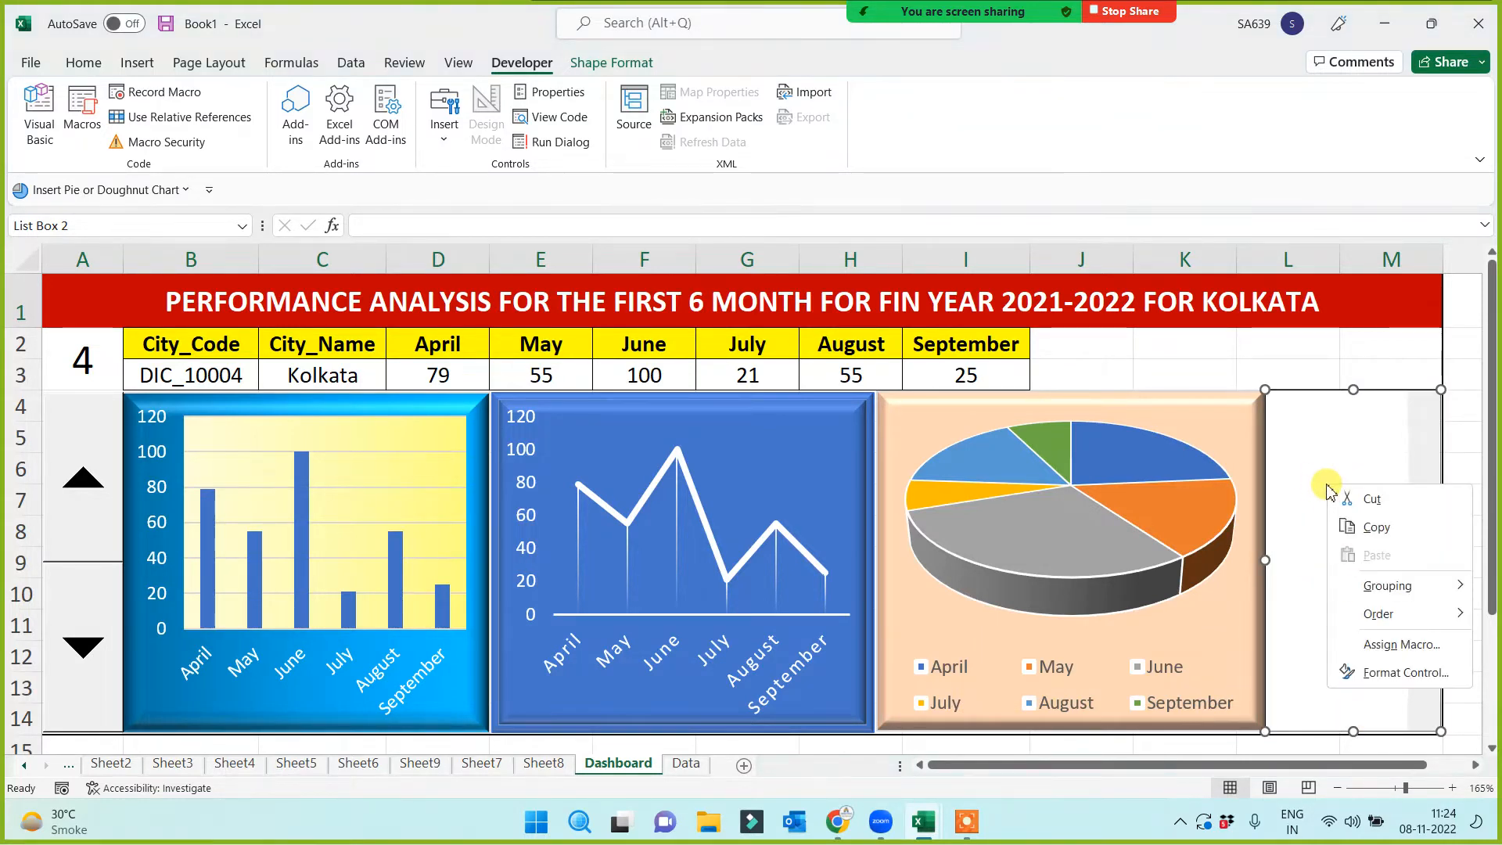
pyautogui.click(1413, 679)
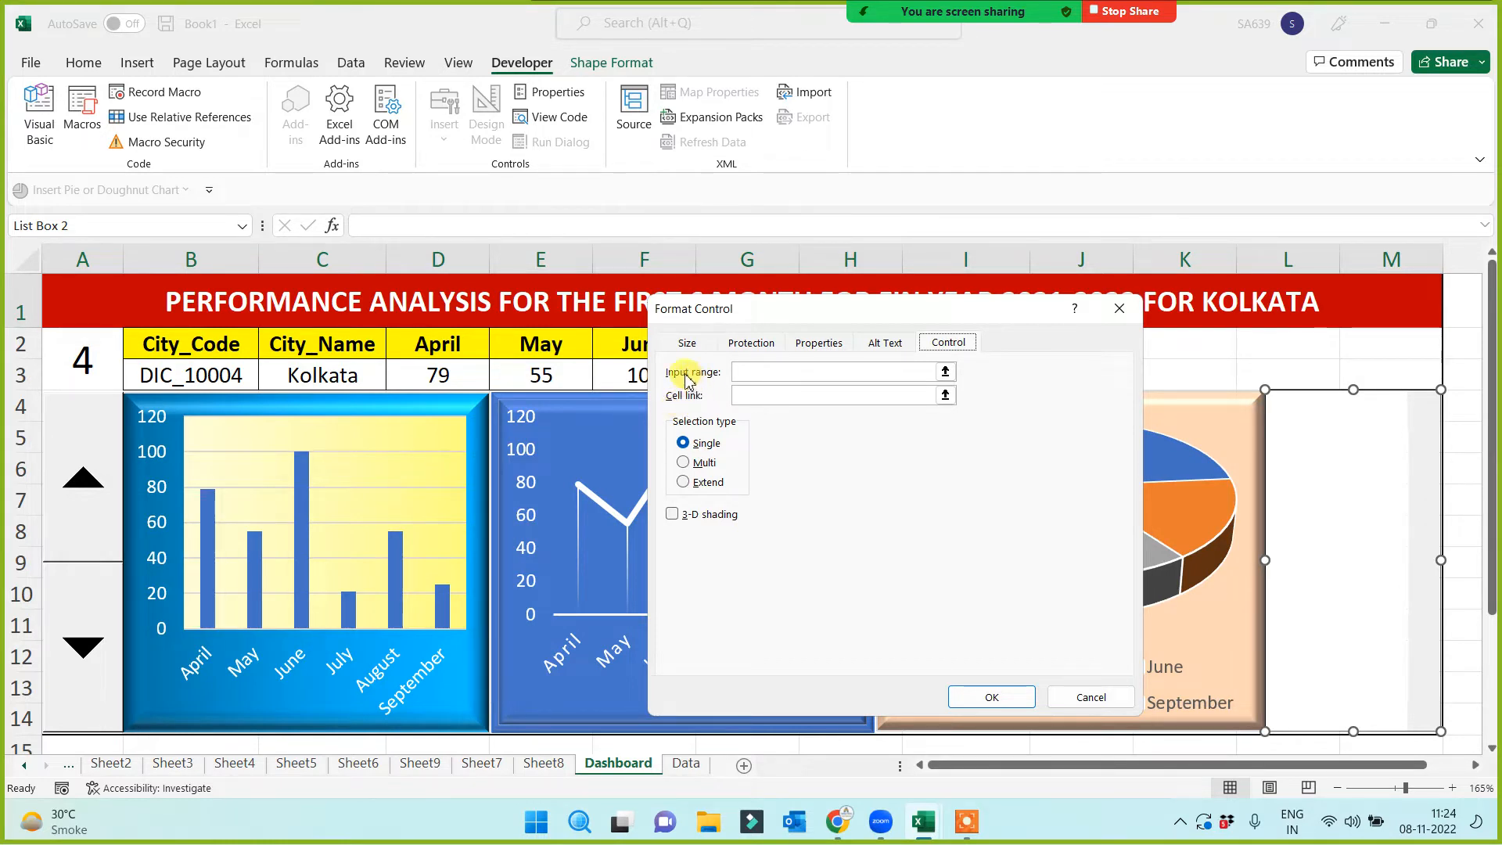
pyautogui.click(758, 396)
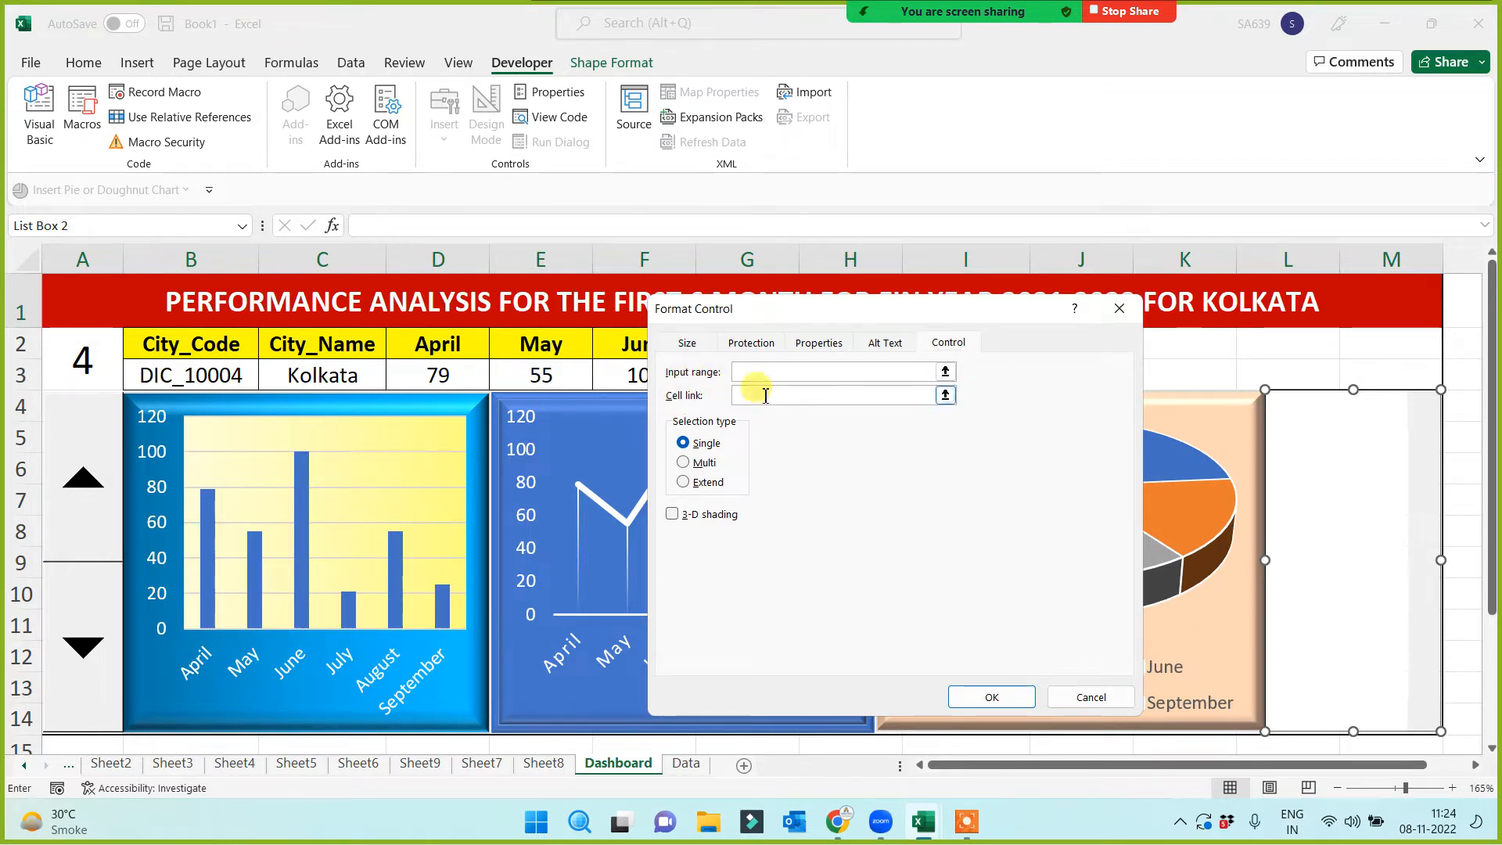
pyautogui.click(75, 362)
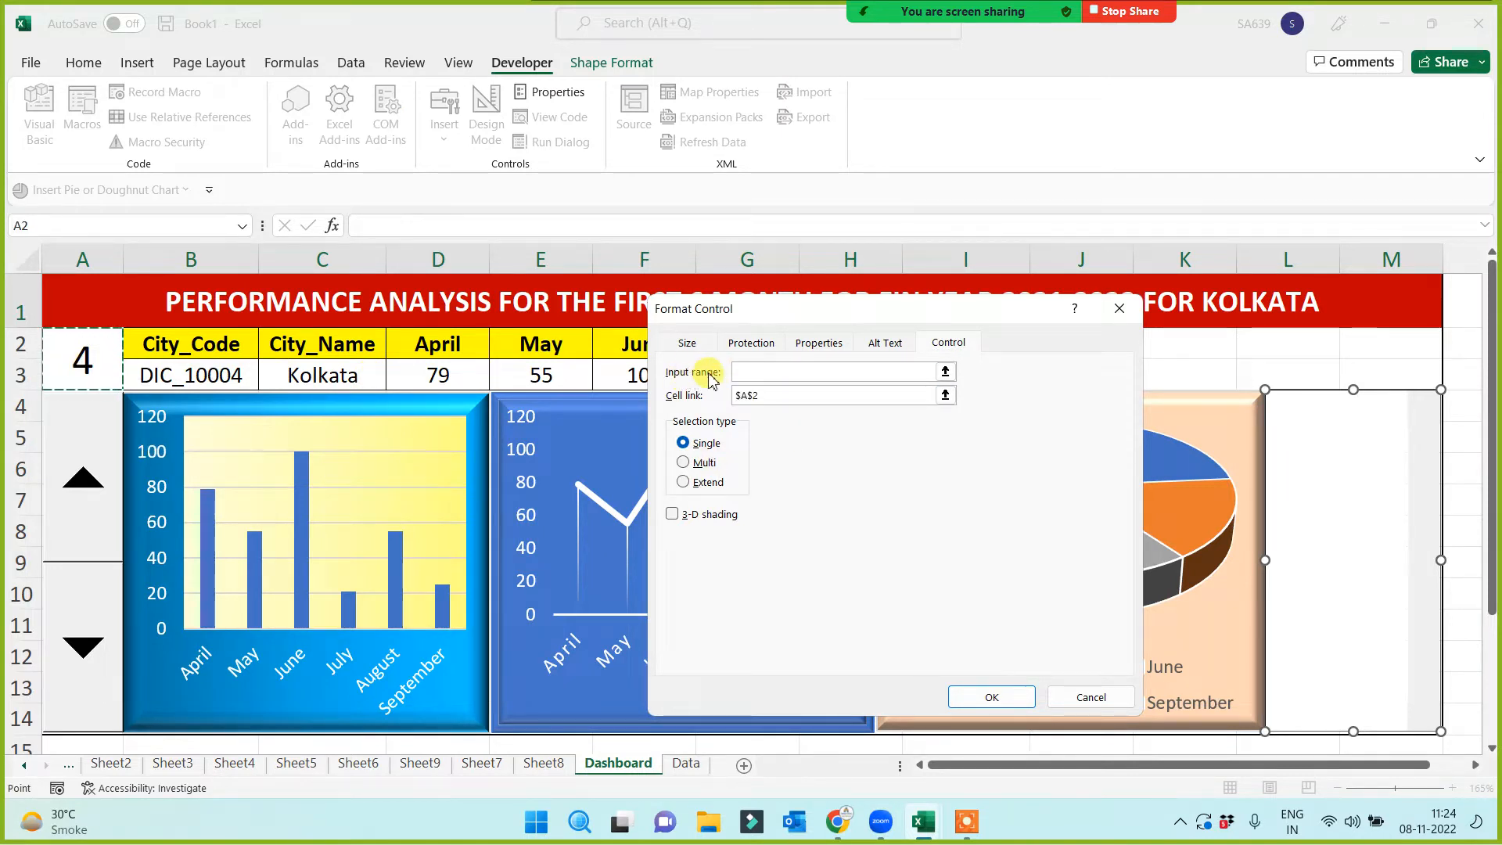
pyautogui.click(747, 373)
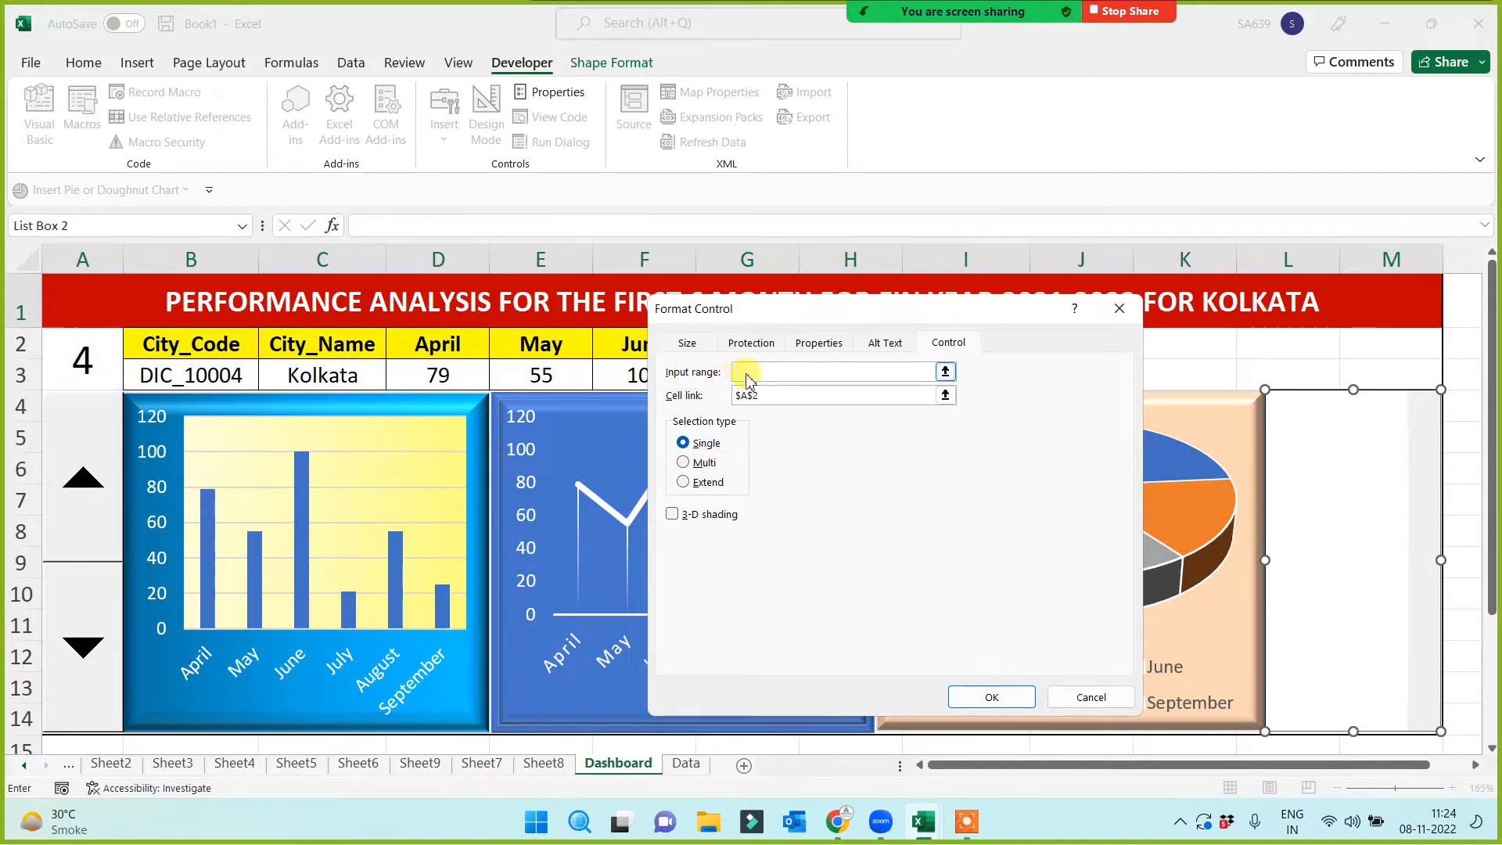
pyautogui.click(685, 765)
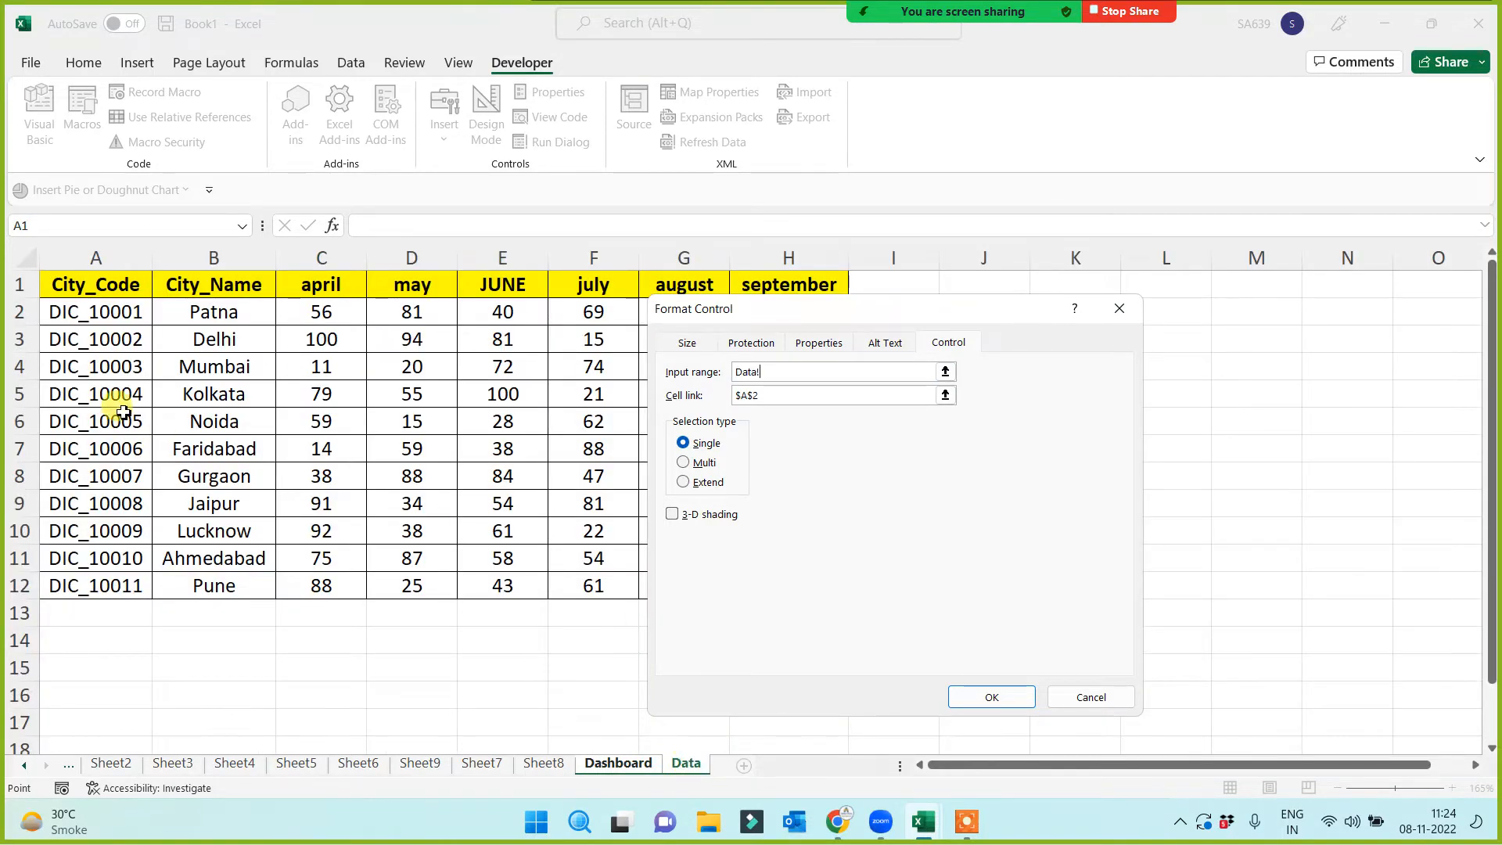
pyautogui.moveTo(207, 311); pyautogui.dragTo(213, 587)
pyautogui.click(994, 697)
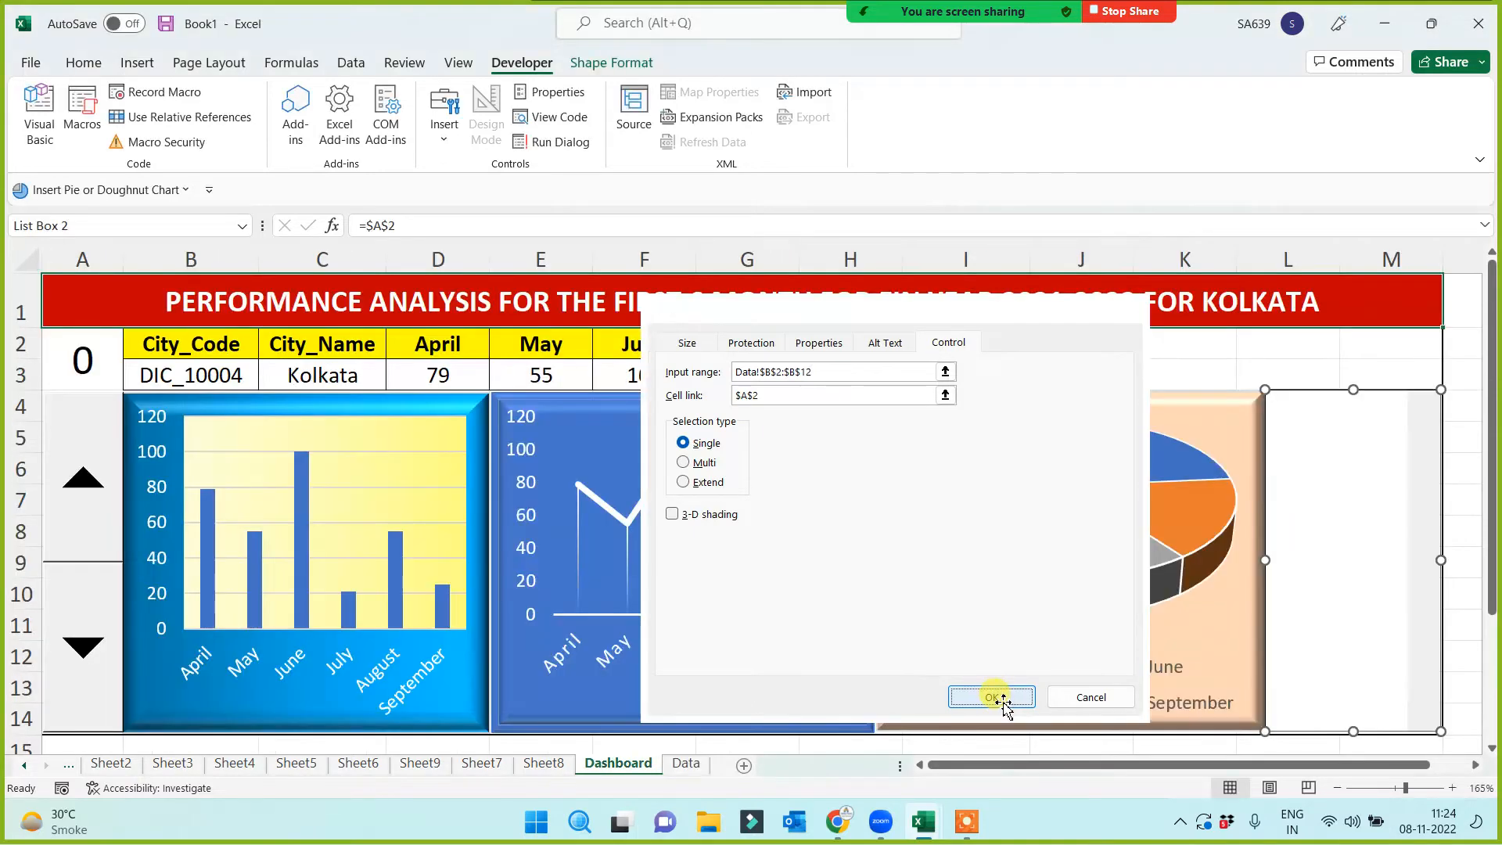
# Deselect the list box and step the spin button through Delhi, Mumbai and Kolkata
pyautogui.click(1347, 369)
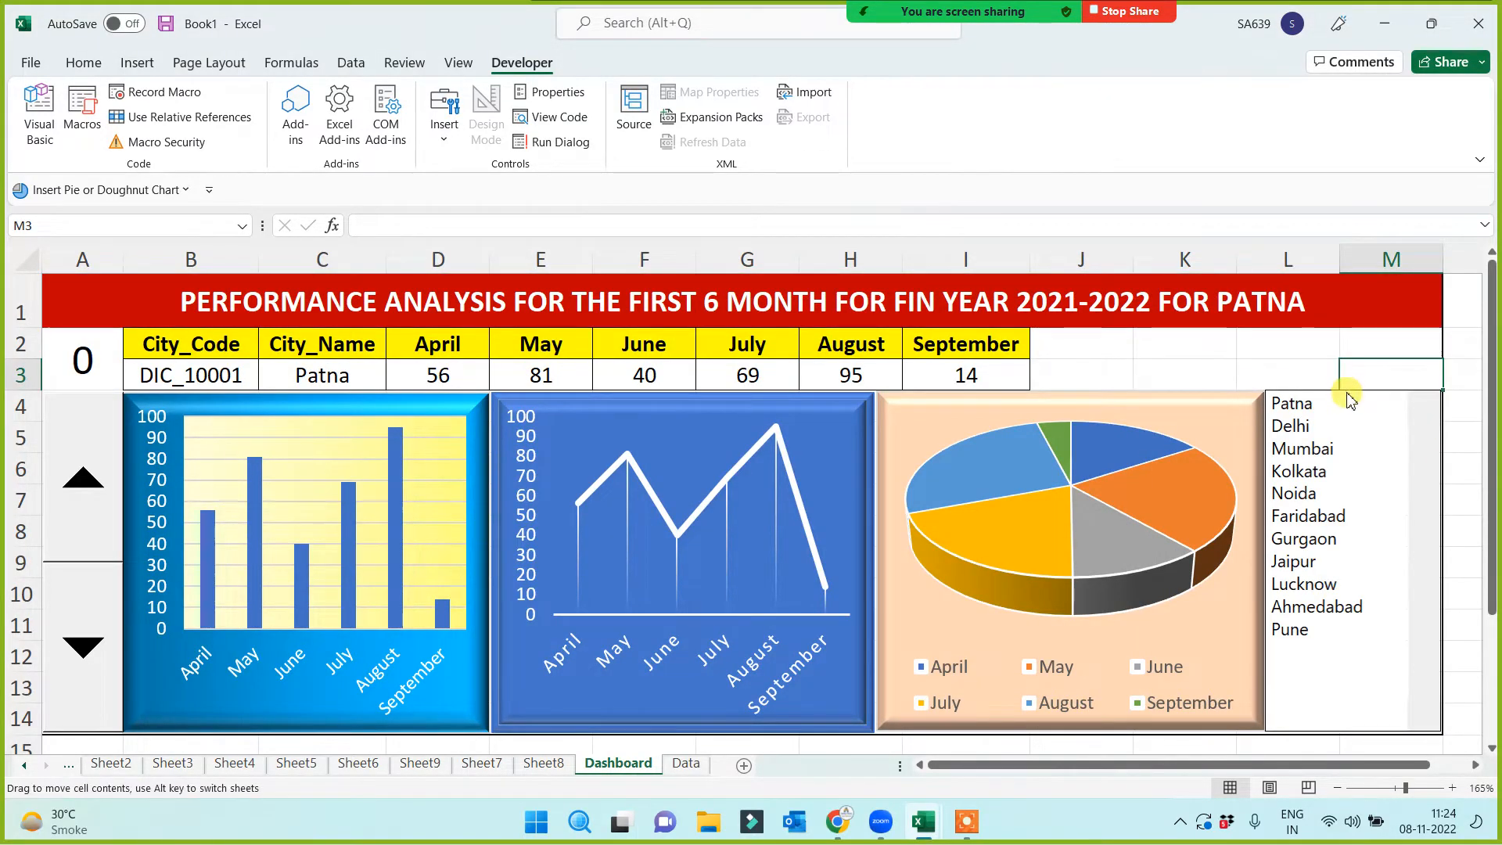
pyautogui.click(1312, 366)
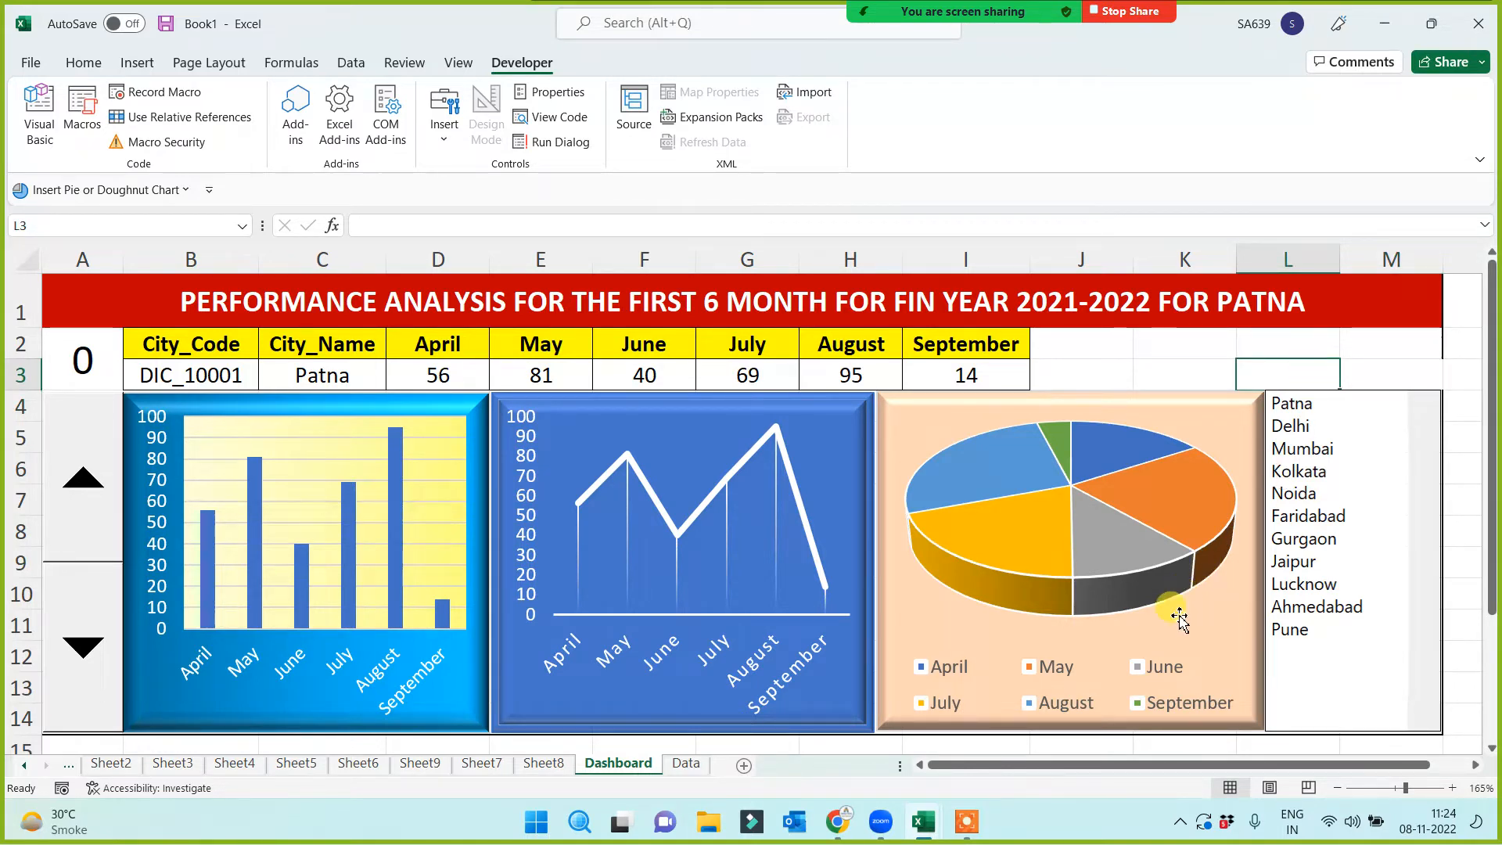
pyautogui.click(686, 763)
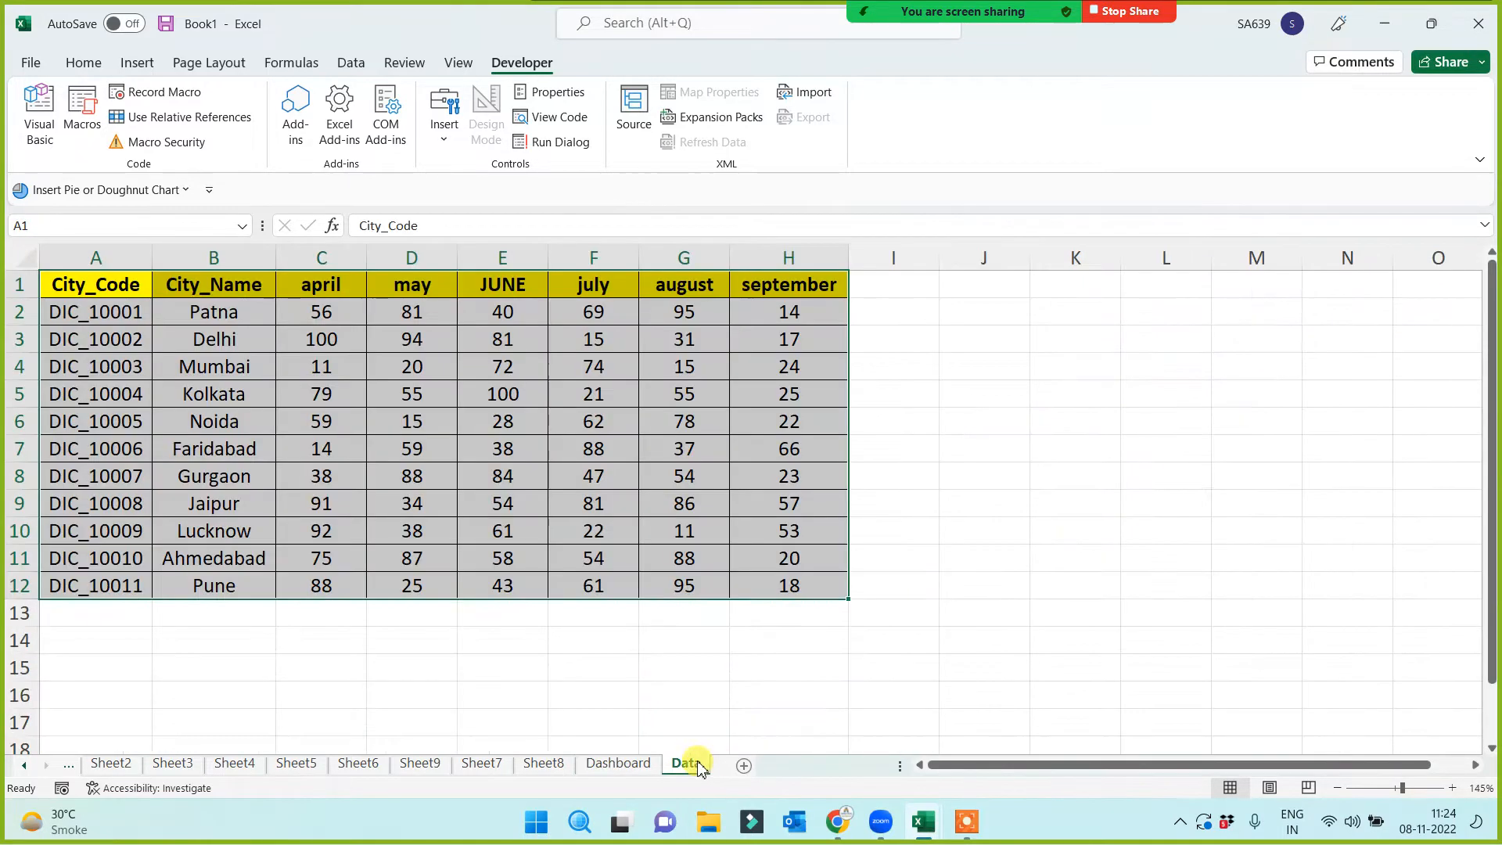
pyautogui.click(284, 642)
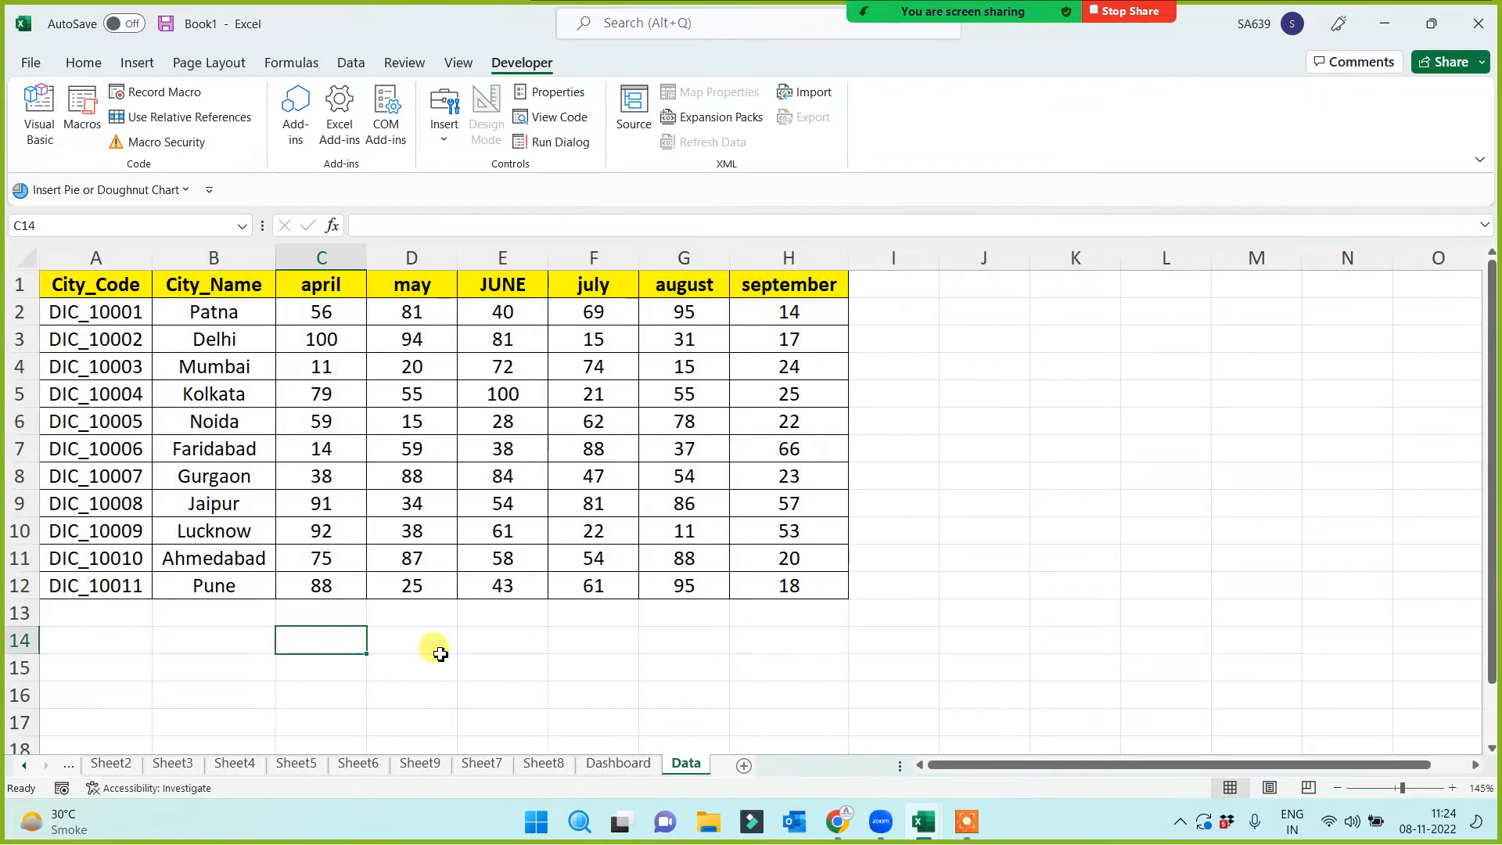
pyautogui.click(618, 763)
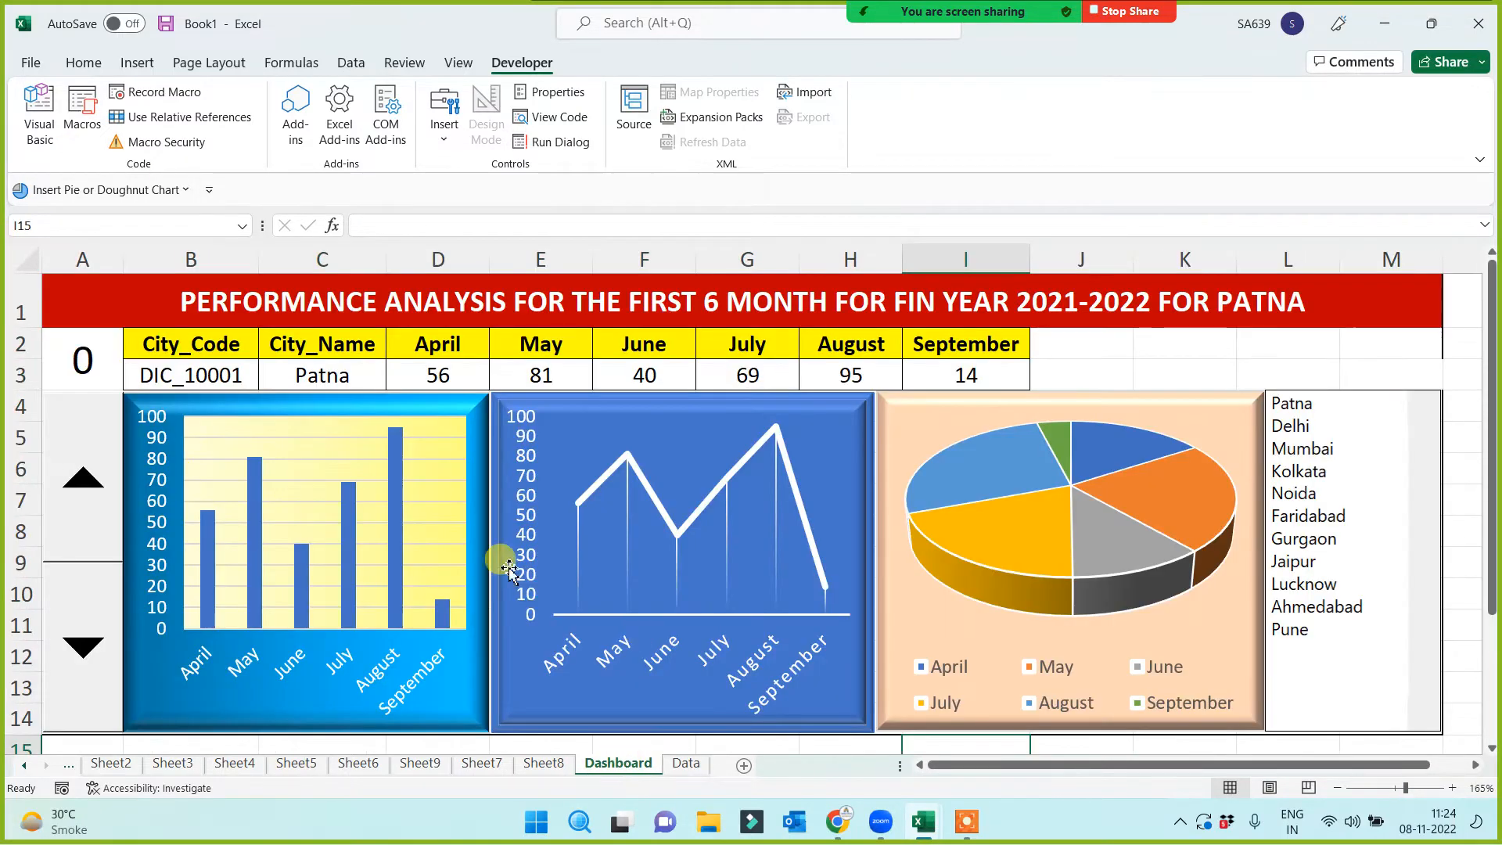
pyautogui.click(84, 461)
pyautogui.click(87, 466)
pyautogui.click(87, 465)
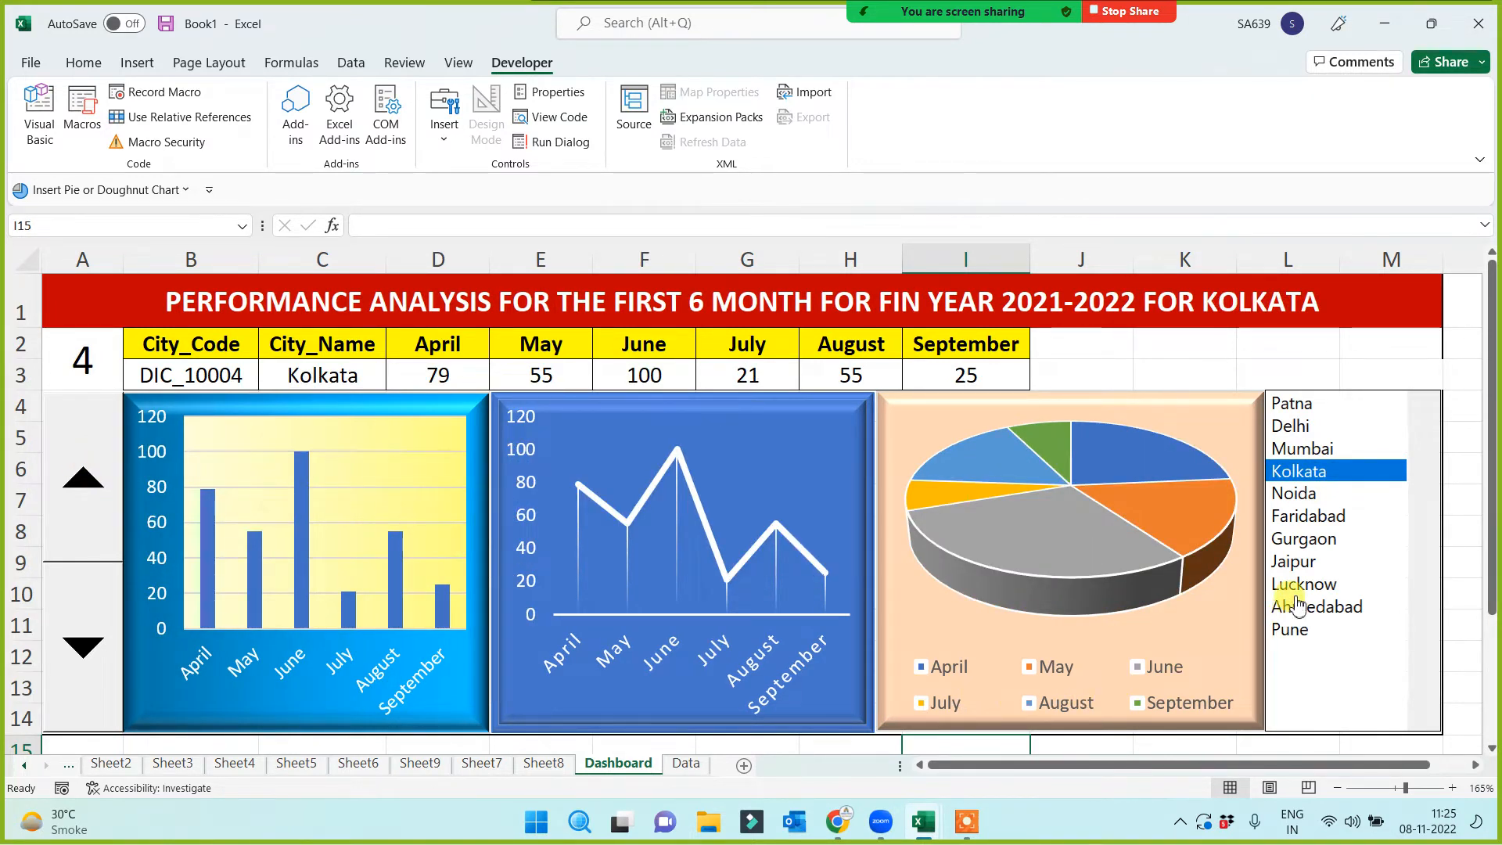
# Pick Jaipur, Patna, Kolkata, Ahmedabad and Faridabad in the list box to test the dashboard
pyautogui.click(1299, 563)
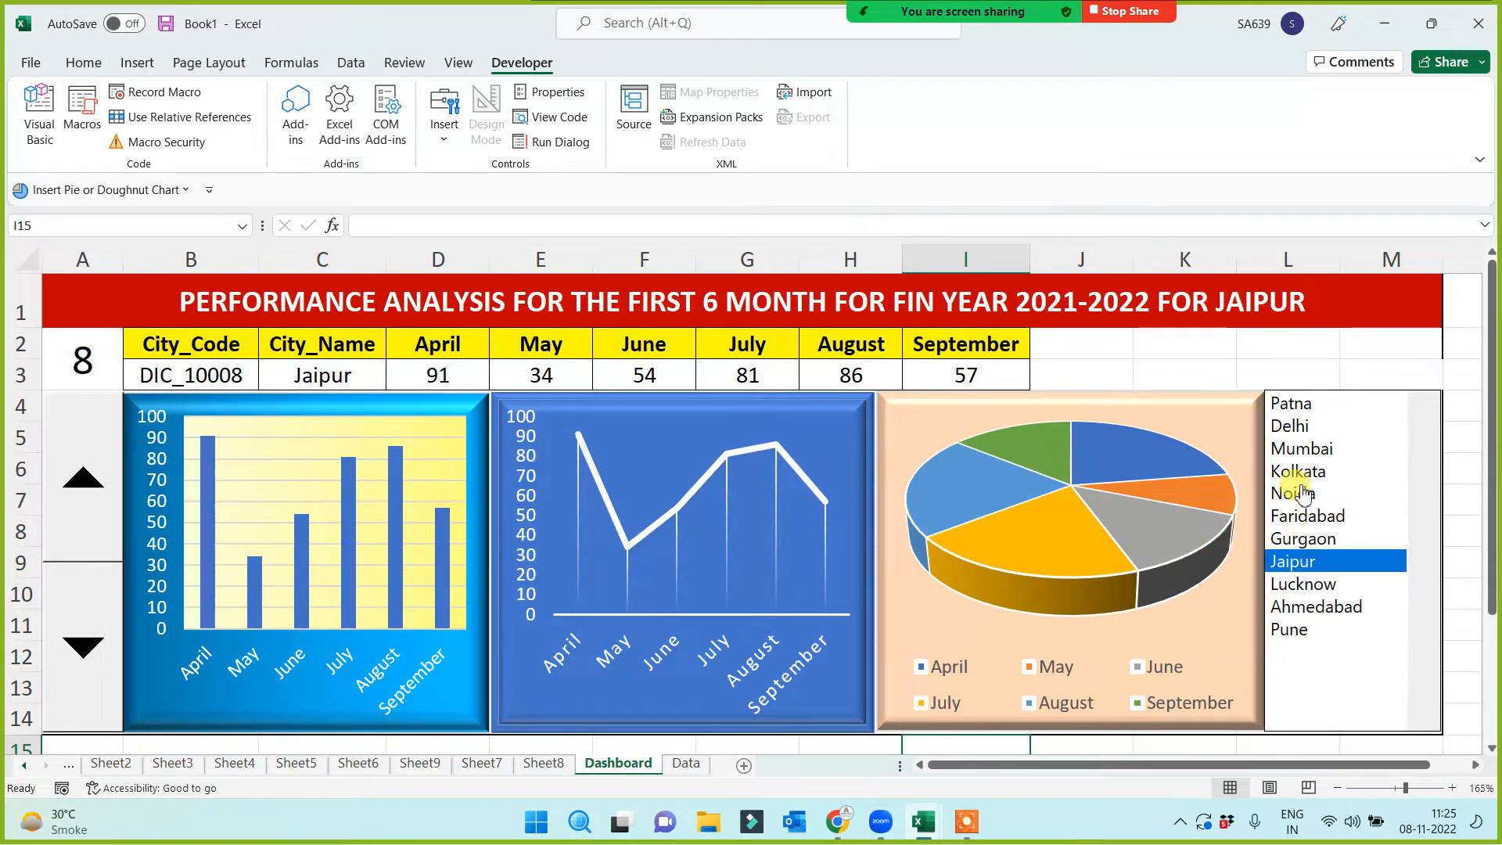
pyautogui.click(1321, 405)
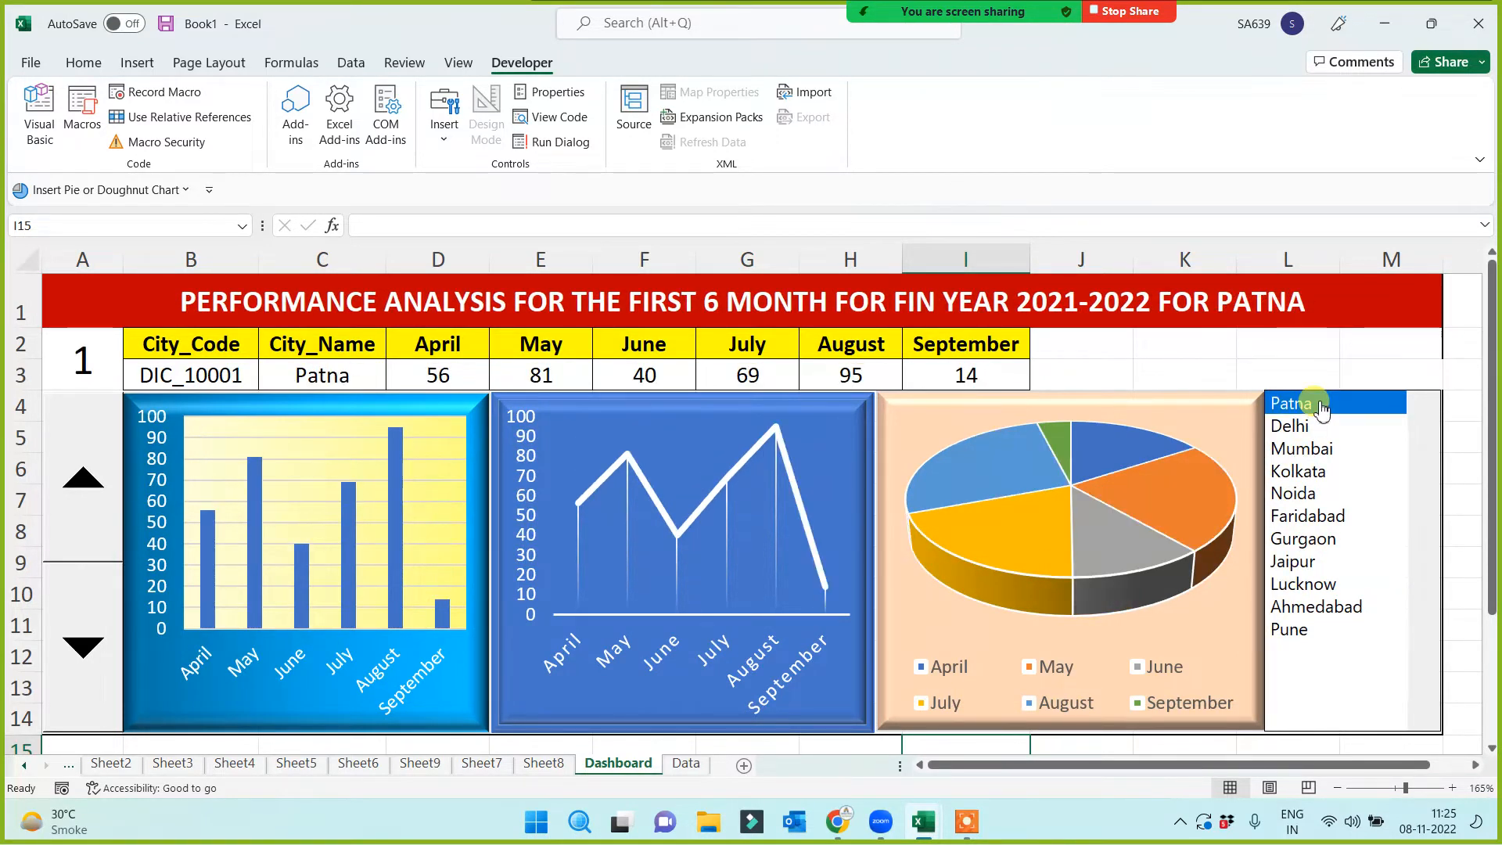
pyautogui.click(1302, 449)
pyautogui.click(1302, 471)
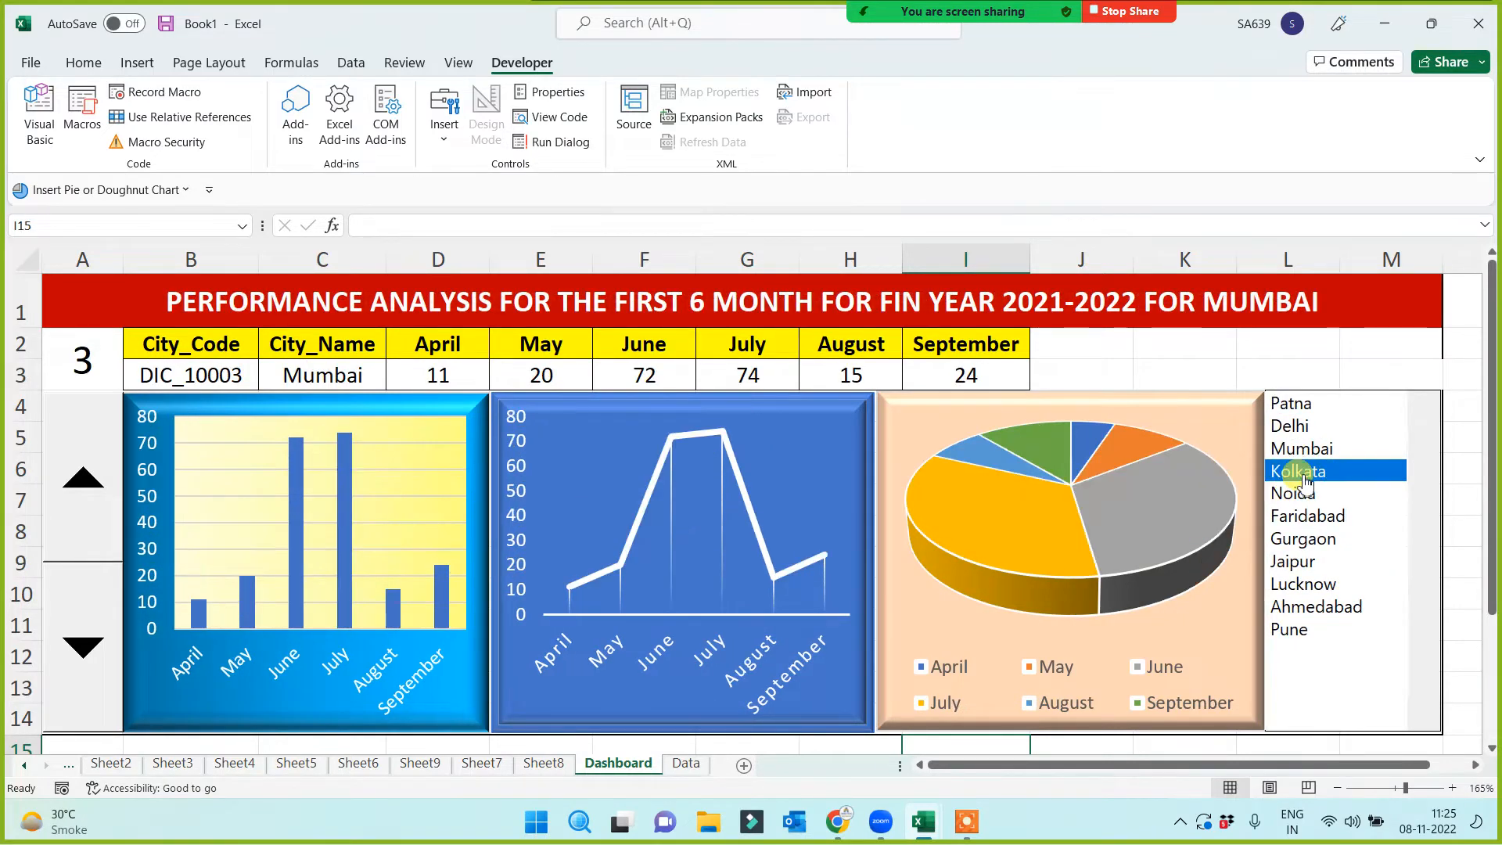
pyautogui.click(1305, 606)
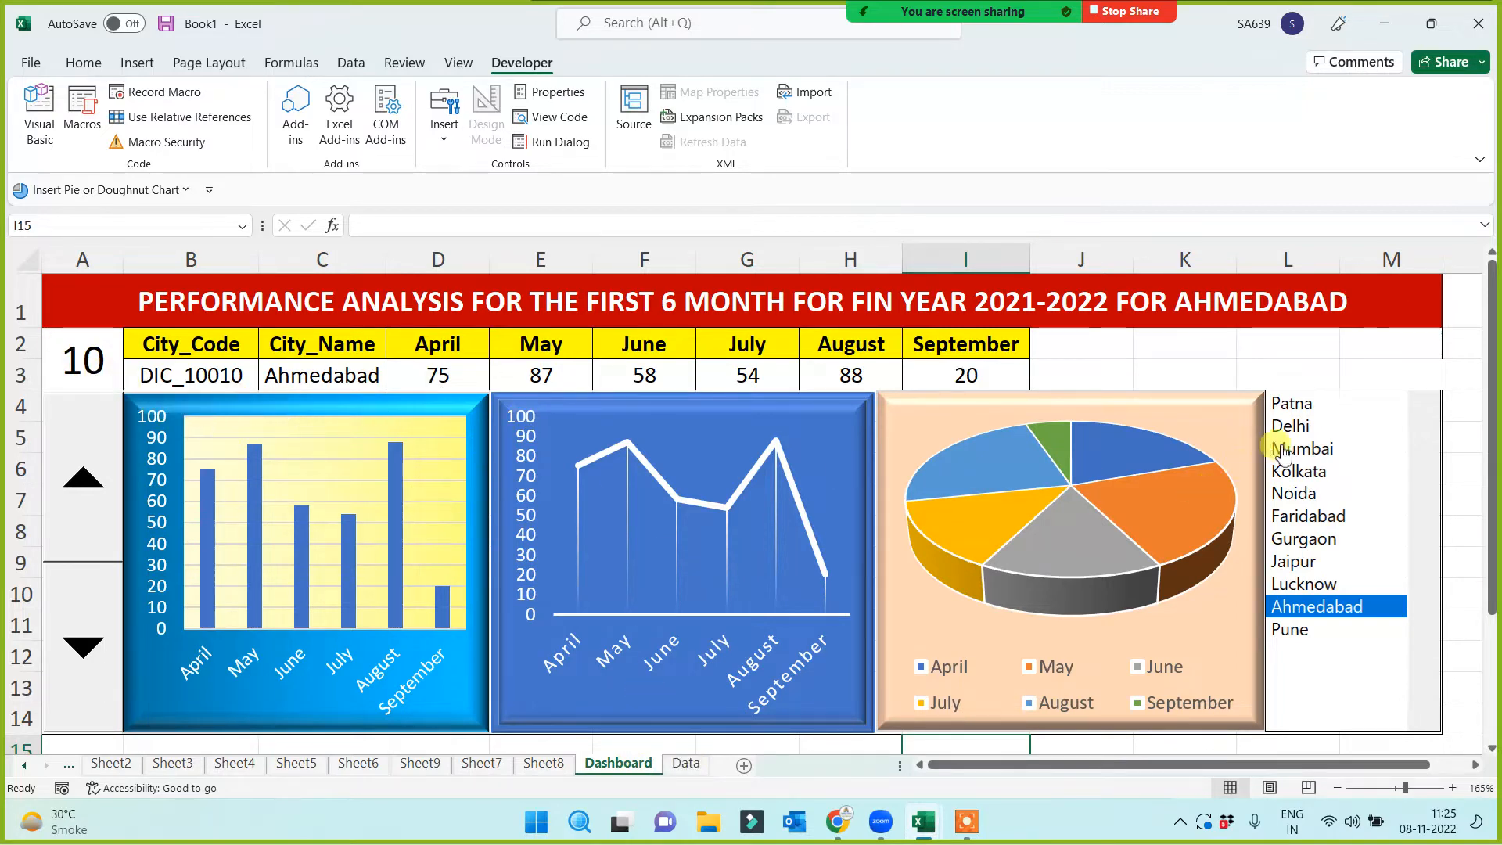
pyautogui.click(1308, 517)
pyautogui.click(1316, 449)
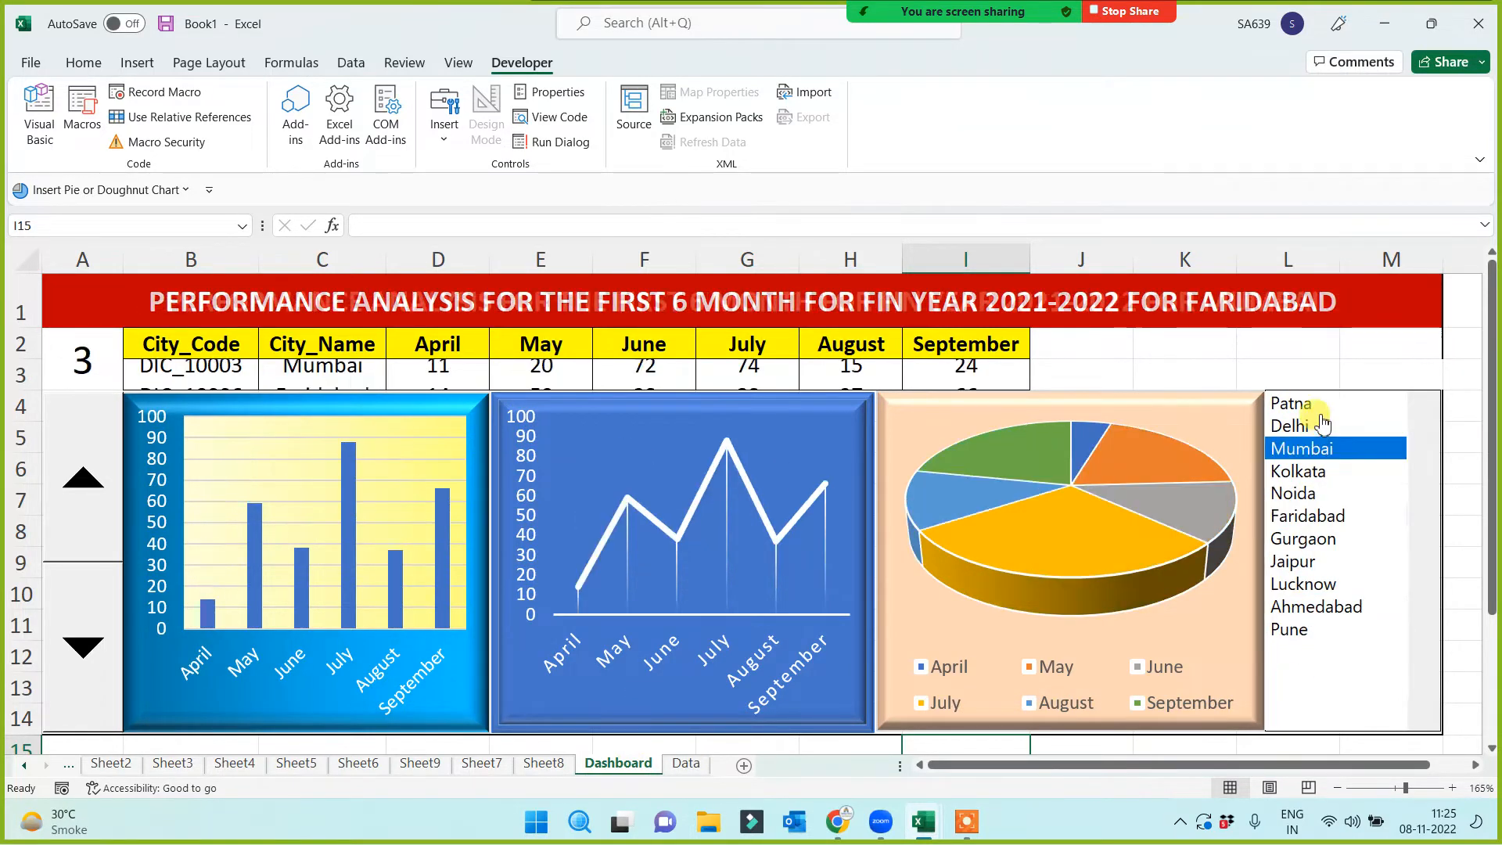
pyautogui.click(1317, 425)
pyautogui.click(1317, 404)
pyautogui.click(1319, 518)
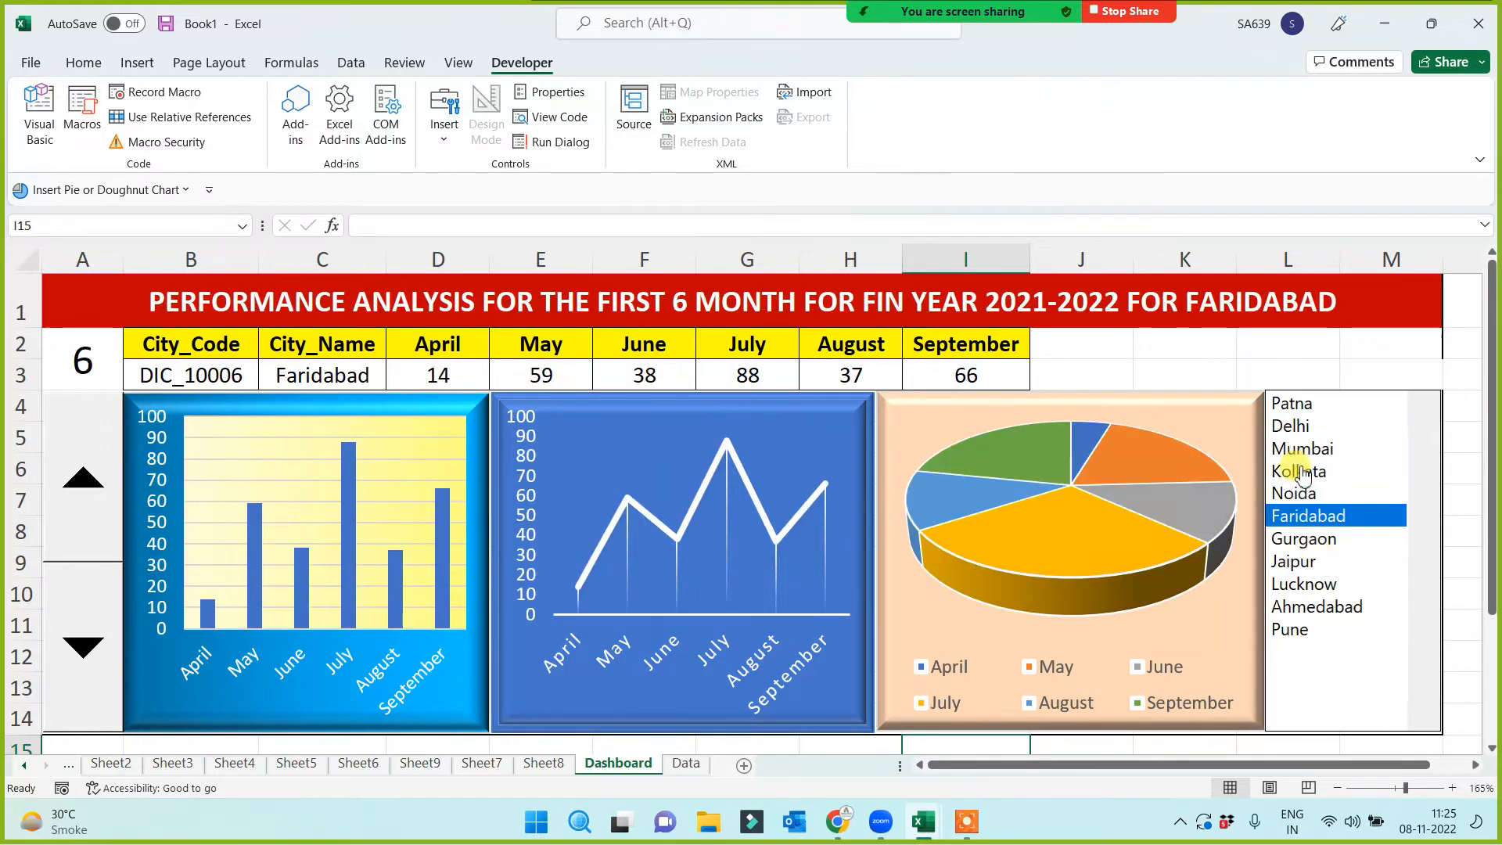
# Cycle through Patna, Kolkata, Noida and Ahmedabad in the list box, finishing on Mumbai
pyautogui.click(1299, 404)
pyautogui.click(1308, 473)
pyautogui.click(1299, 561)
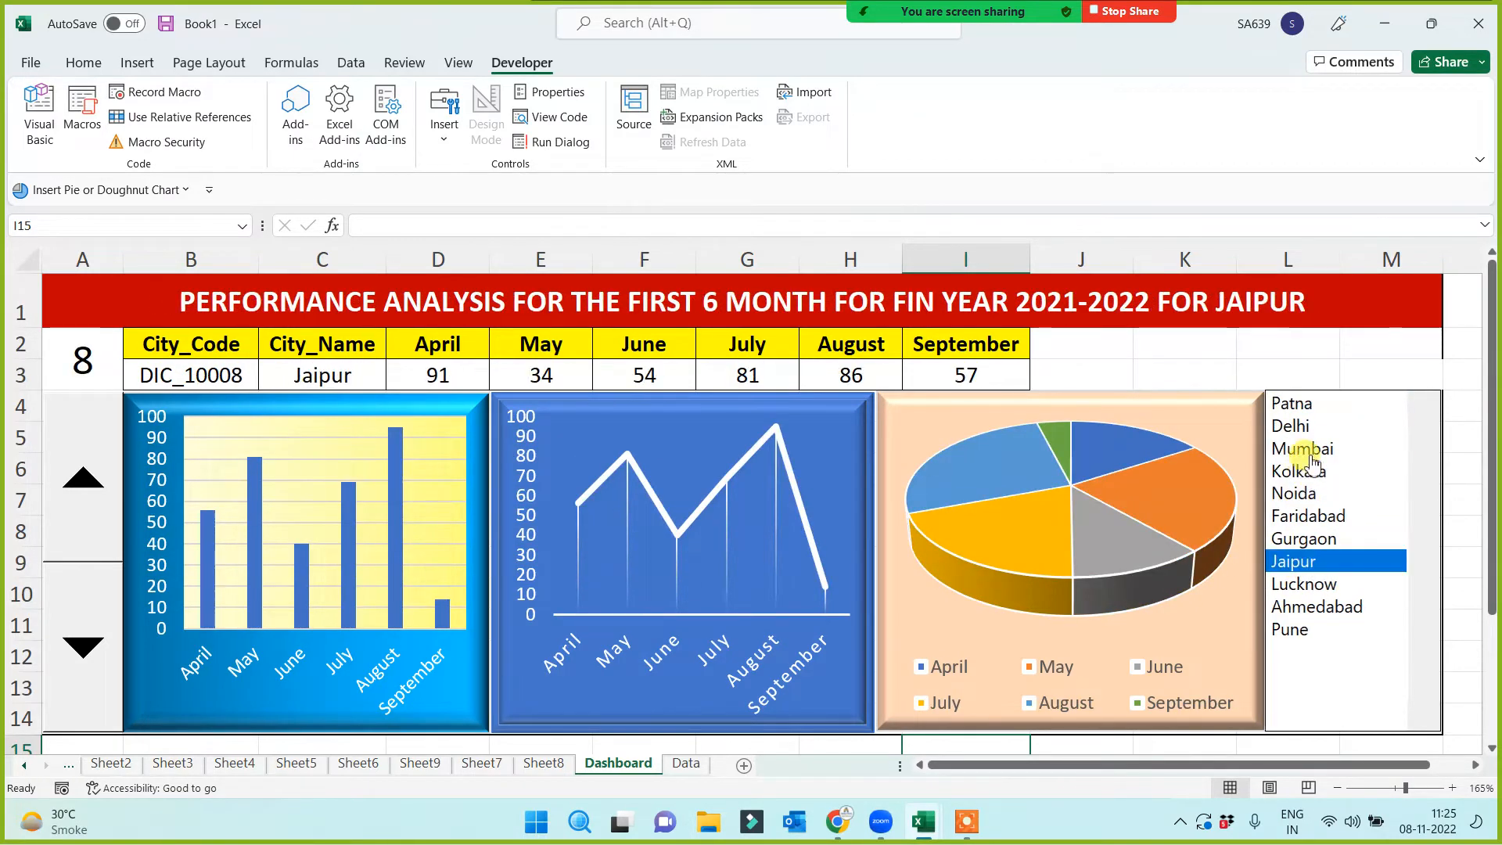
pyautogui.click(1302, 471)
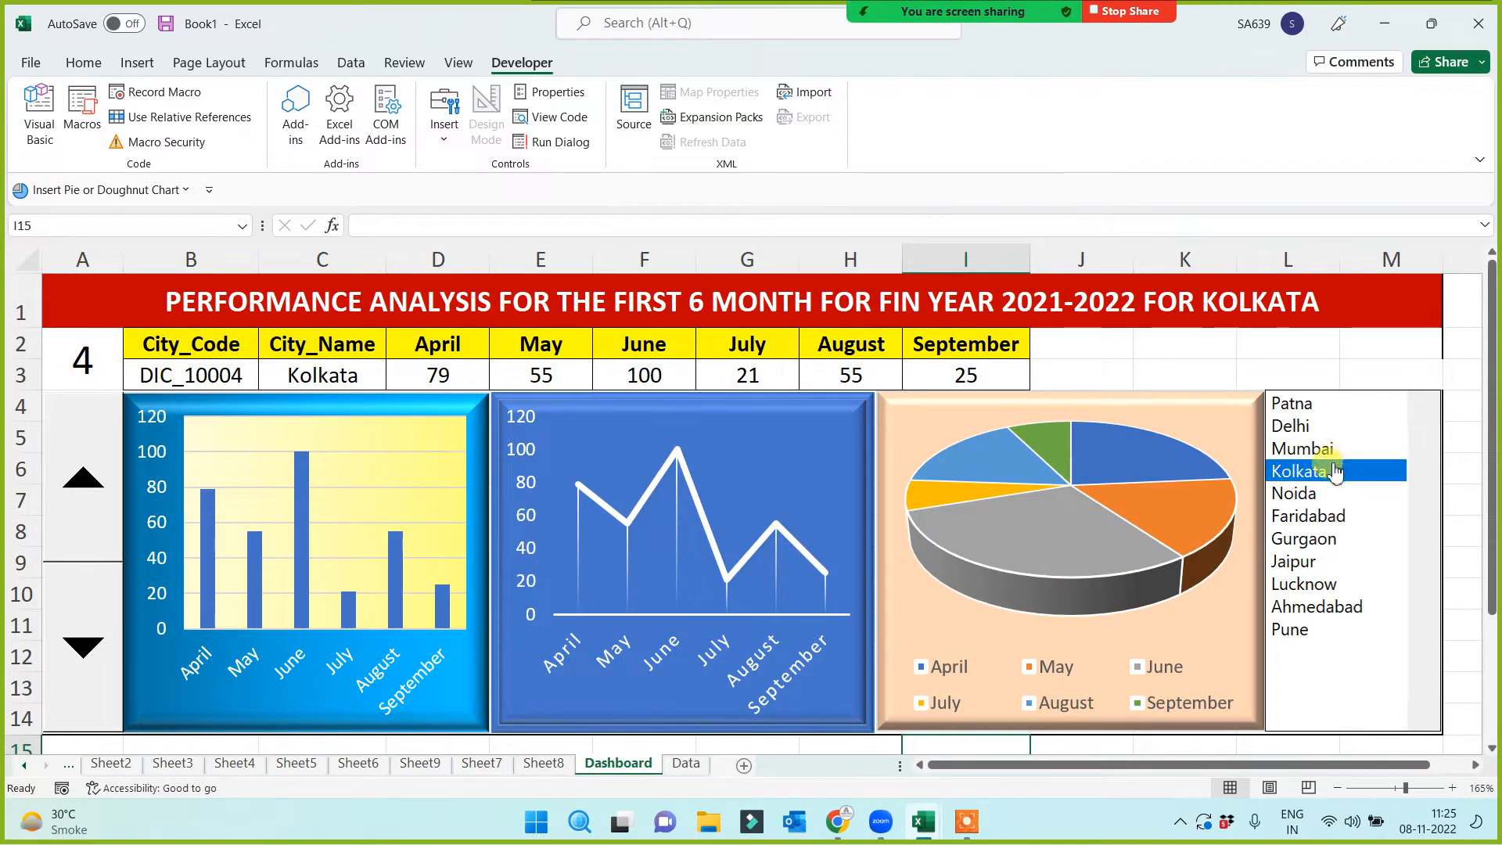
pyautogui.click(1298, 403)
pyautogui.click(1310, 493)
pyautogui.click(1315, 563)
pyautogui.click(1308, 608)
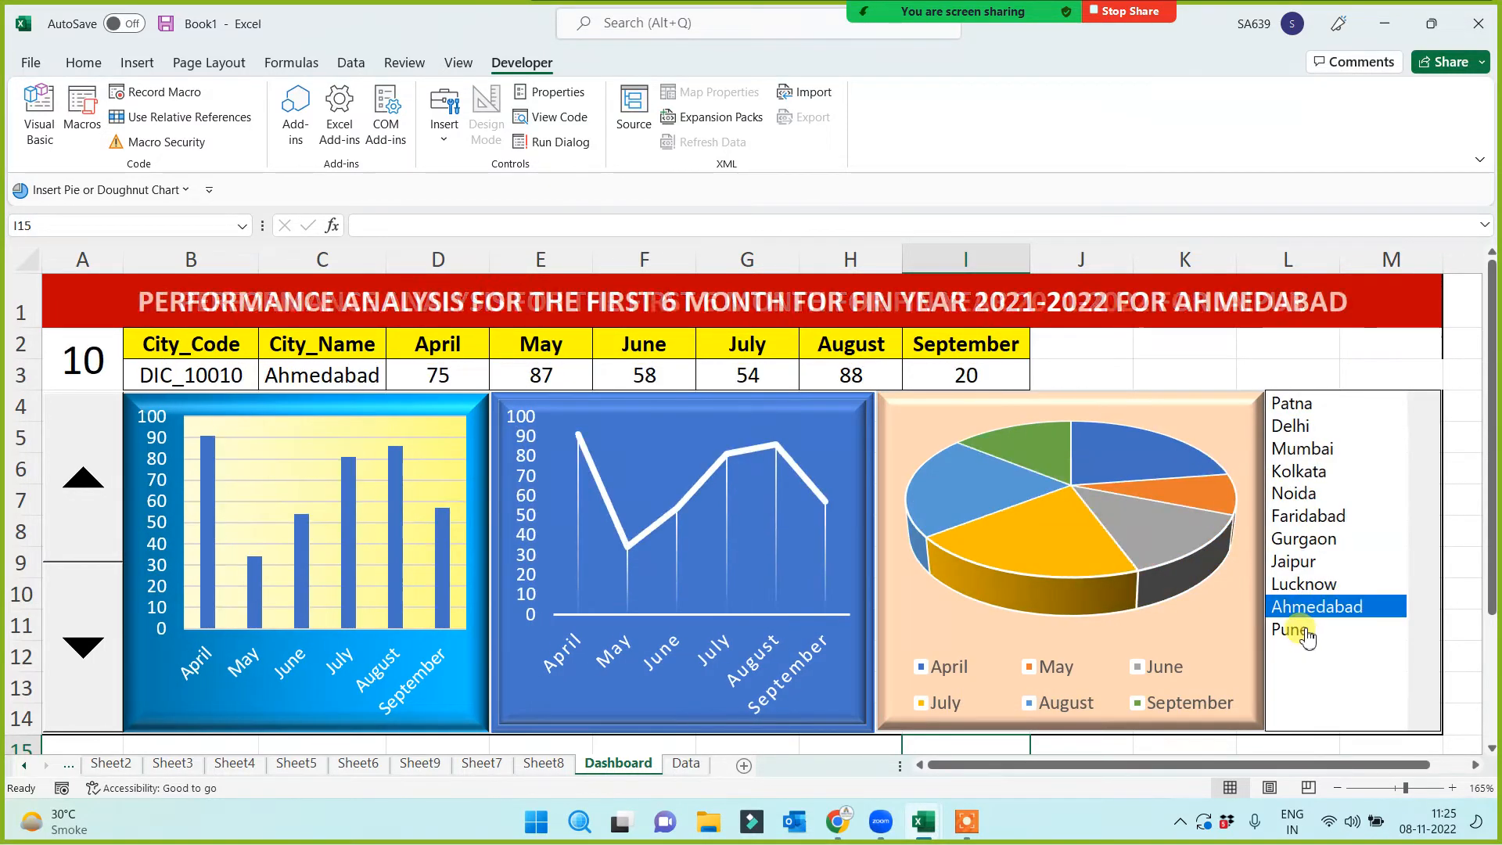
pyautogui.click(1302, 632)
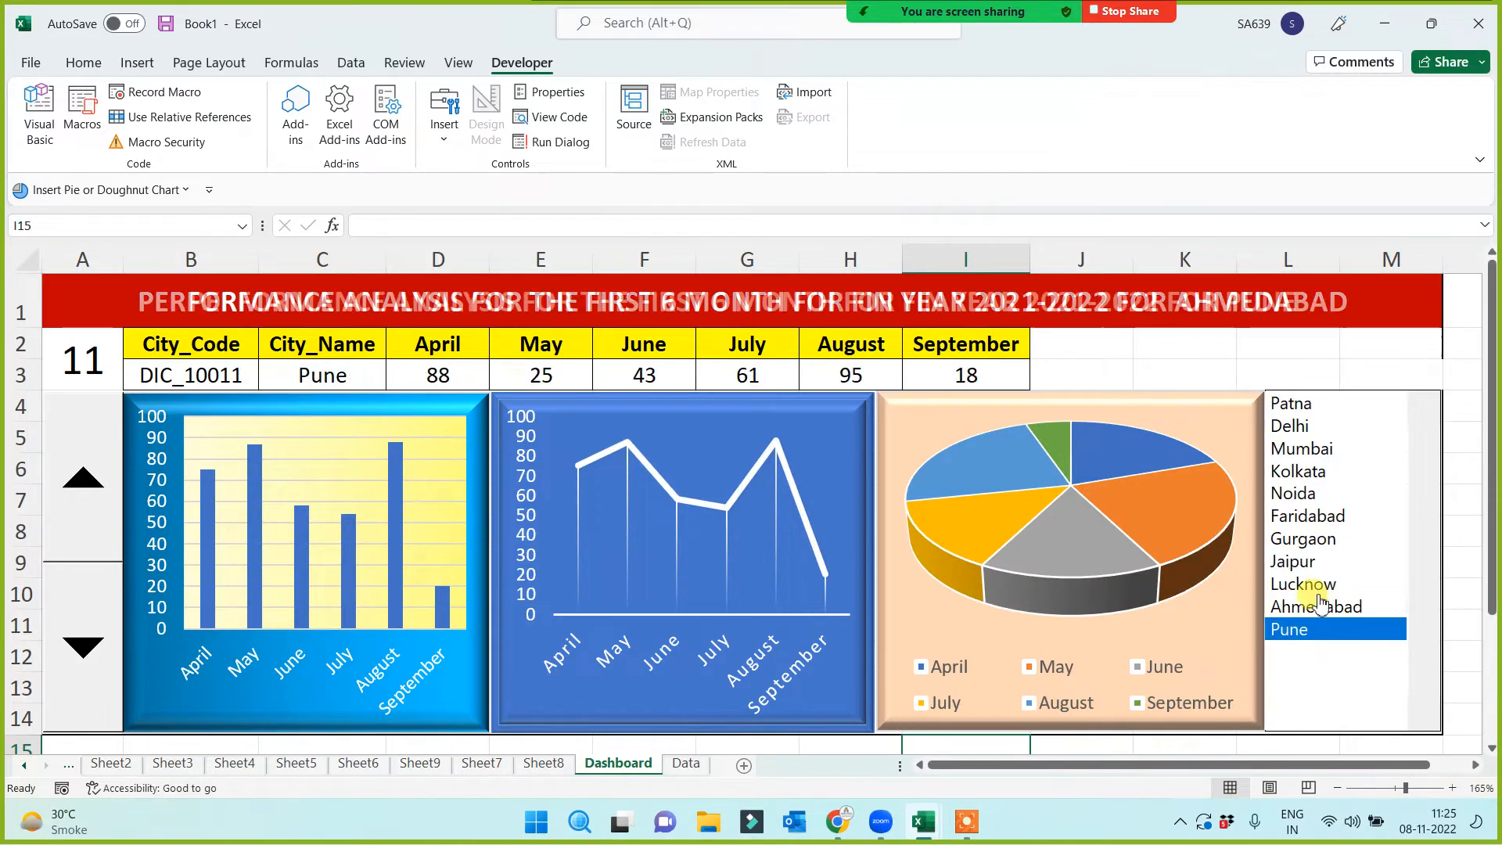
pyautogui.click(1299, 564)
pyautogui.click(1297, 494)
pyautogui.click(1302, 449)
pyautogui.click(1086, 354)
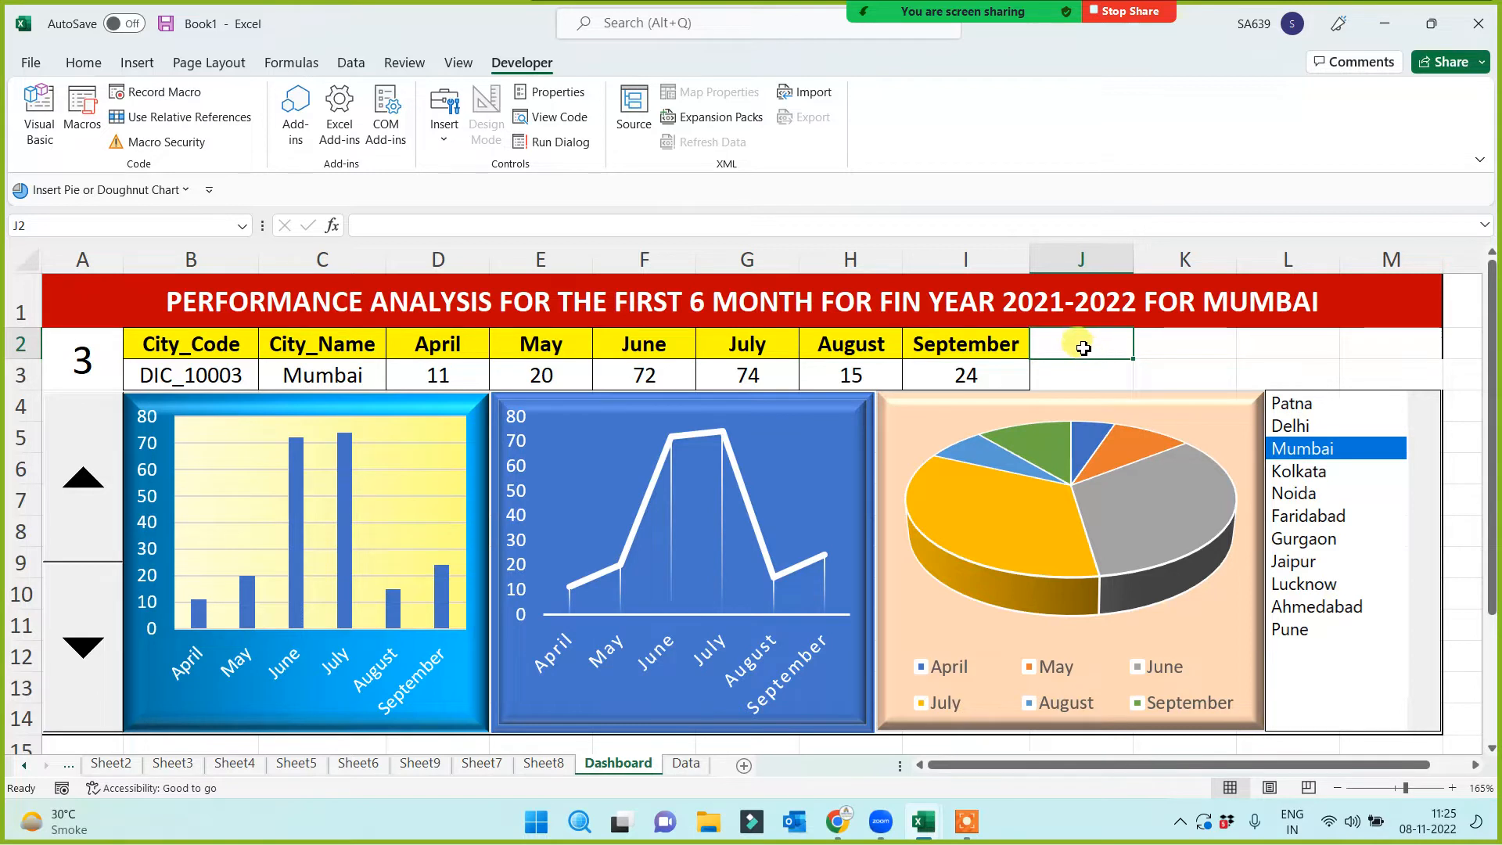
# Enter an 'Average' header in J2 and an =AVERAGE formula over the monthly values in J3
pyautogui.write('Average')
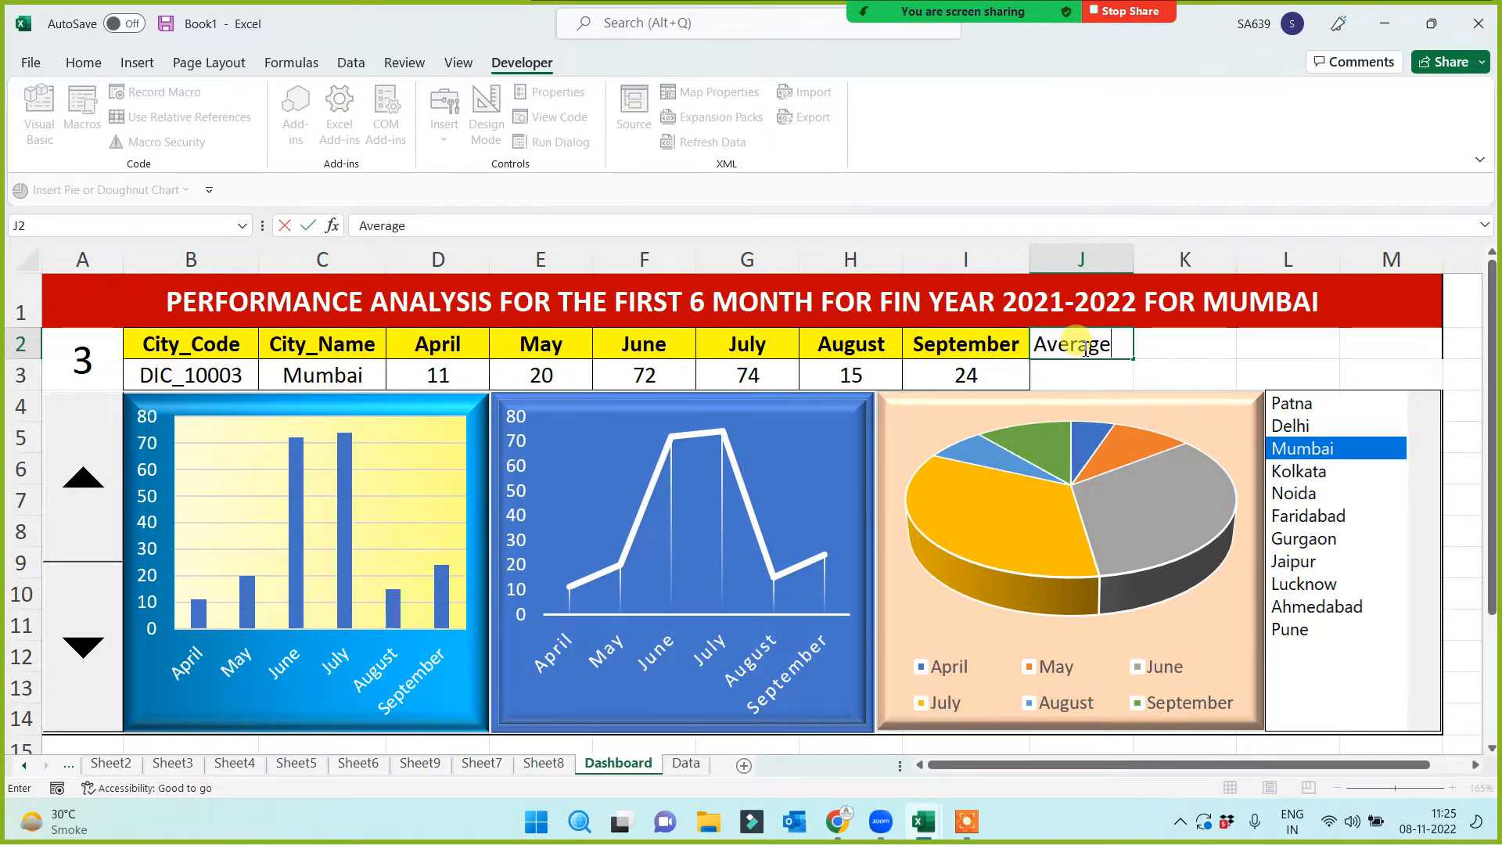
pyautogui.click(1079, 372)
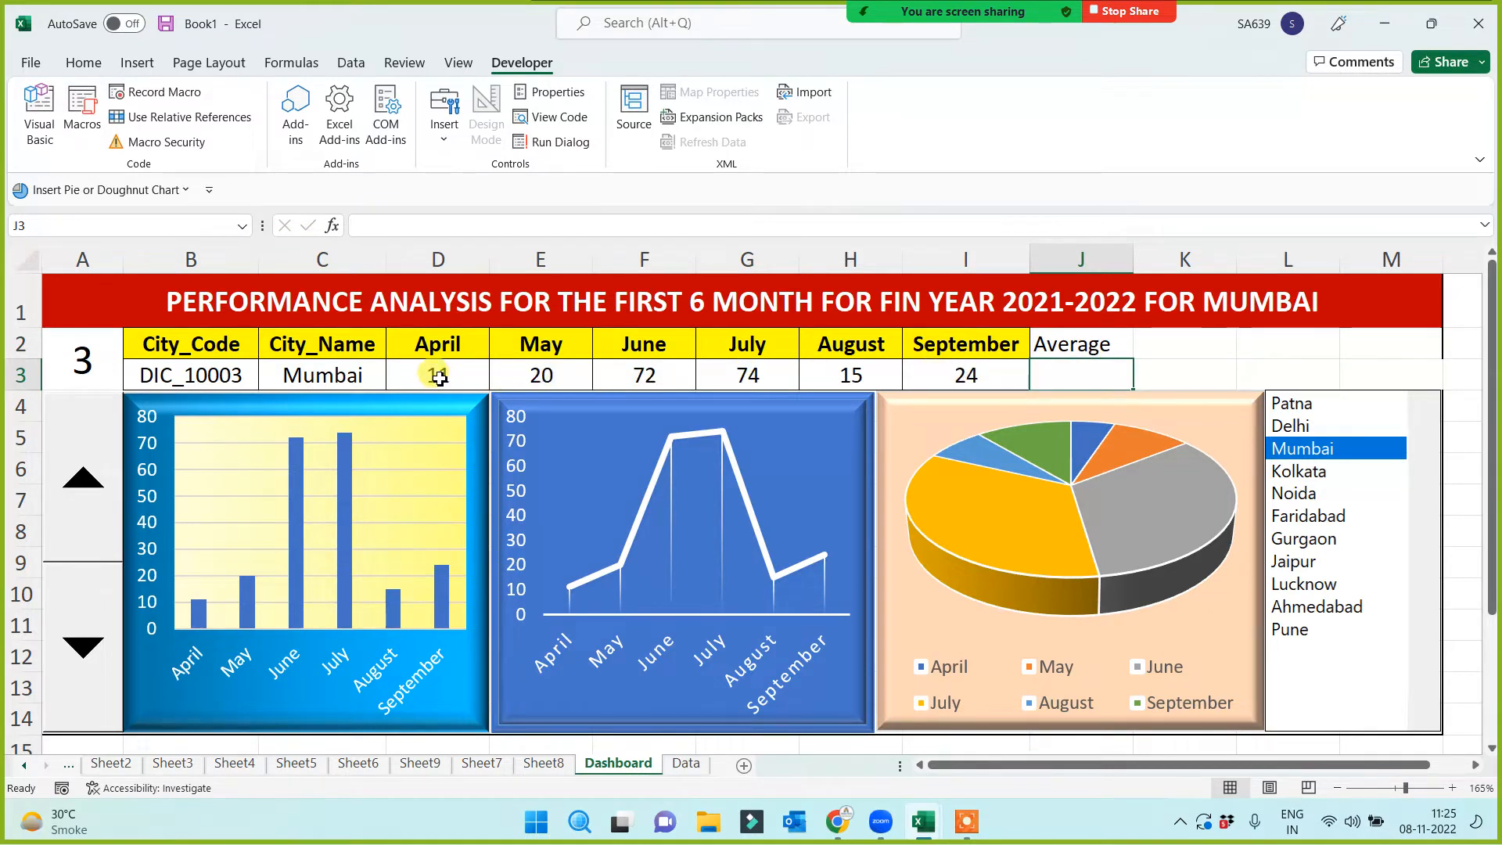
pyautogui.moveTo(440, 377); pyautogui.dragTo(1002, 374)
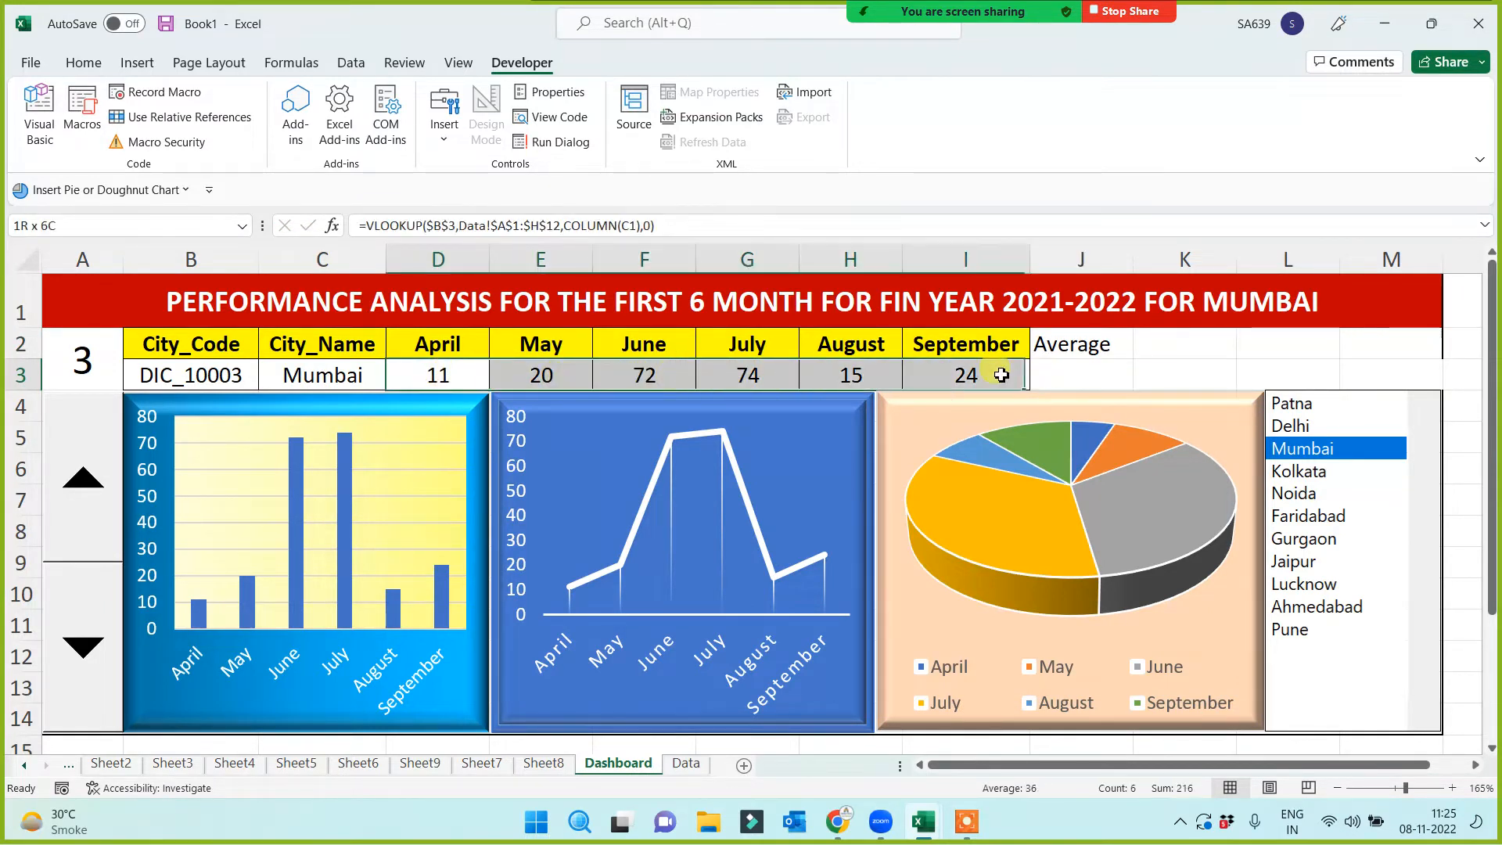
pyautogui.click(1090, 377)
pyautogui.write('=')
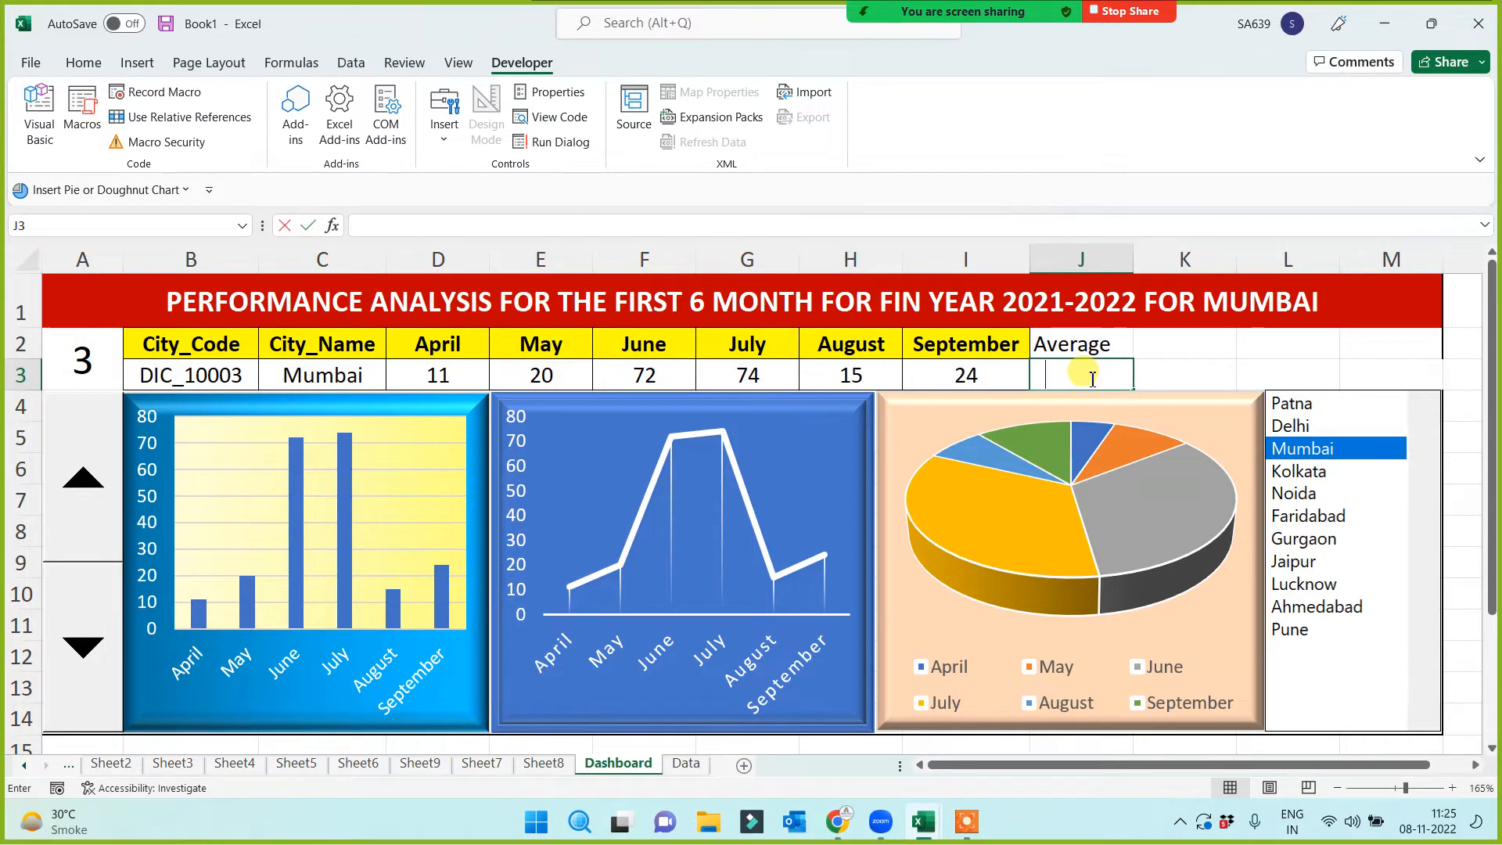
pyautogui.write('average(')
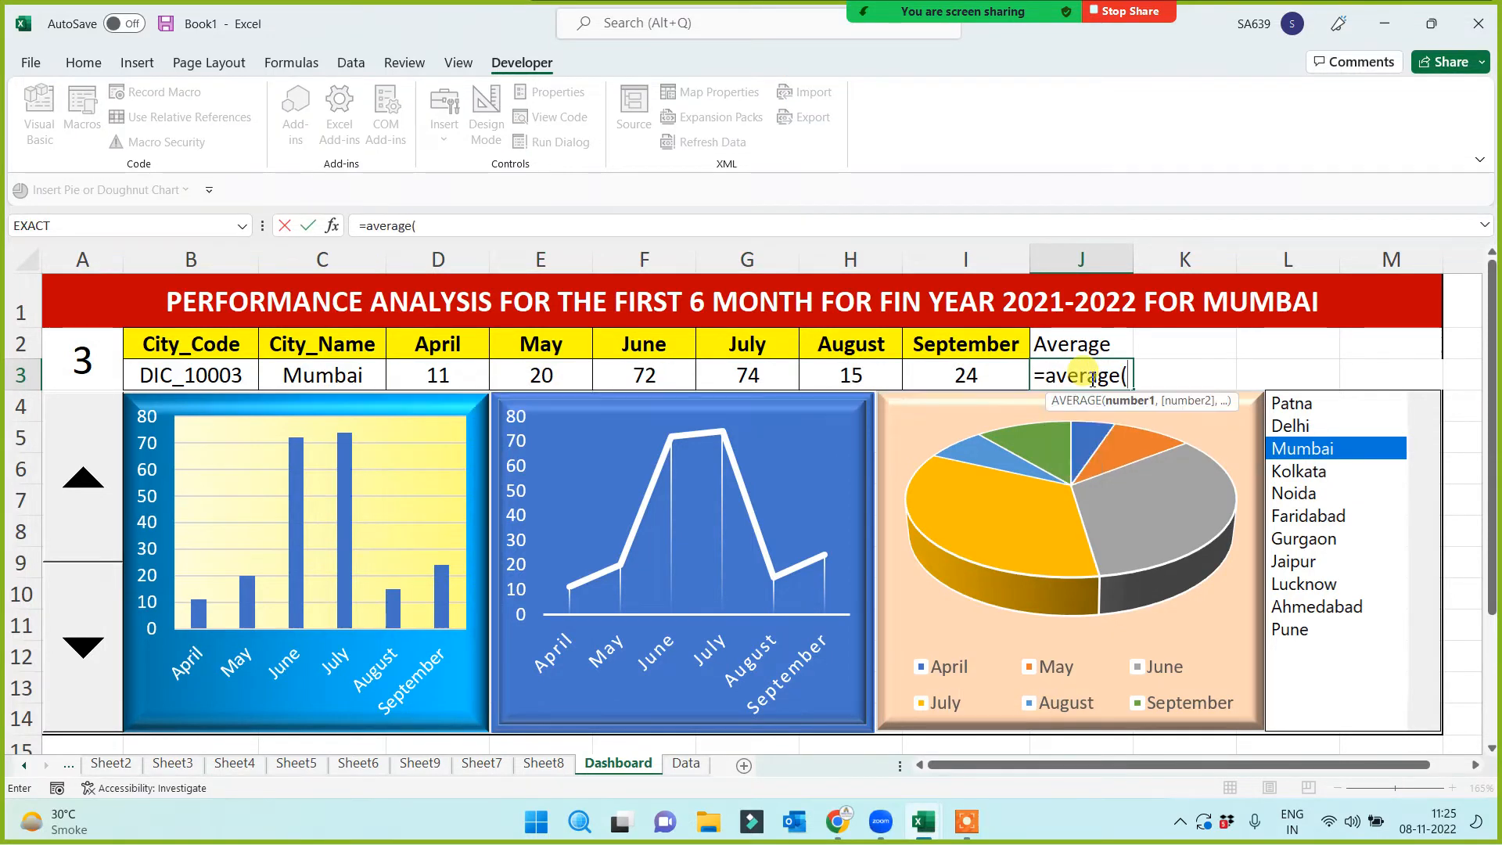
pyautogui.click(460, 379)
pyautogui.moveTo(459, 379); pyautogui.dragTo(939, 394)
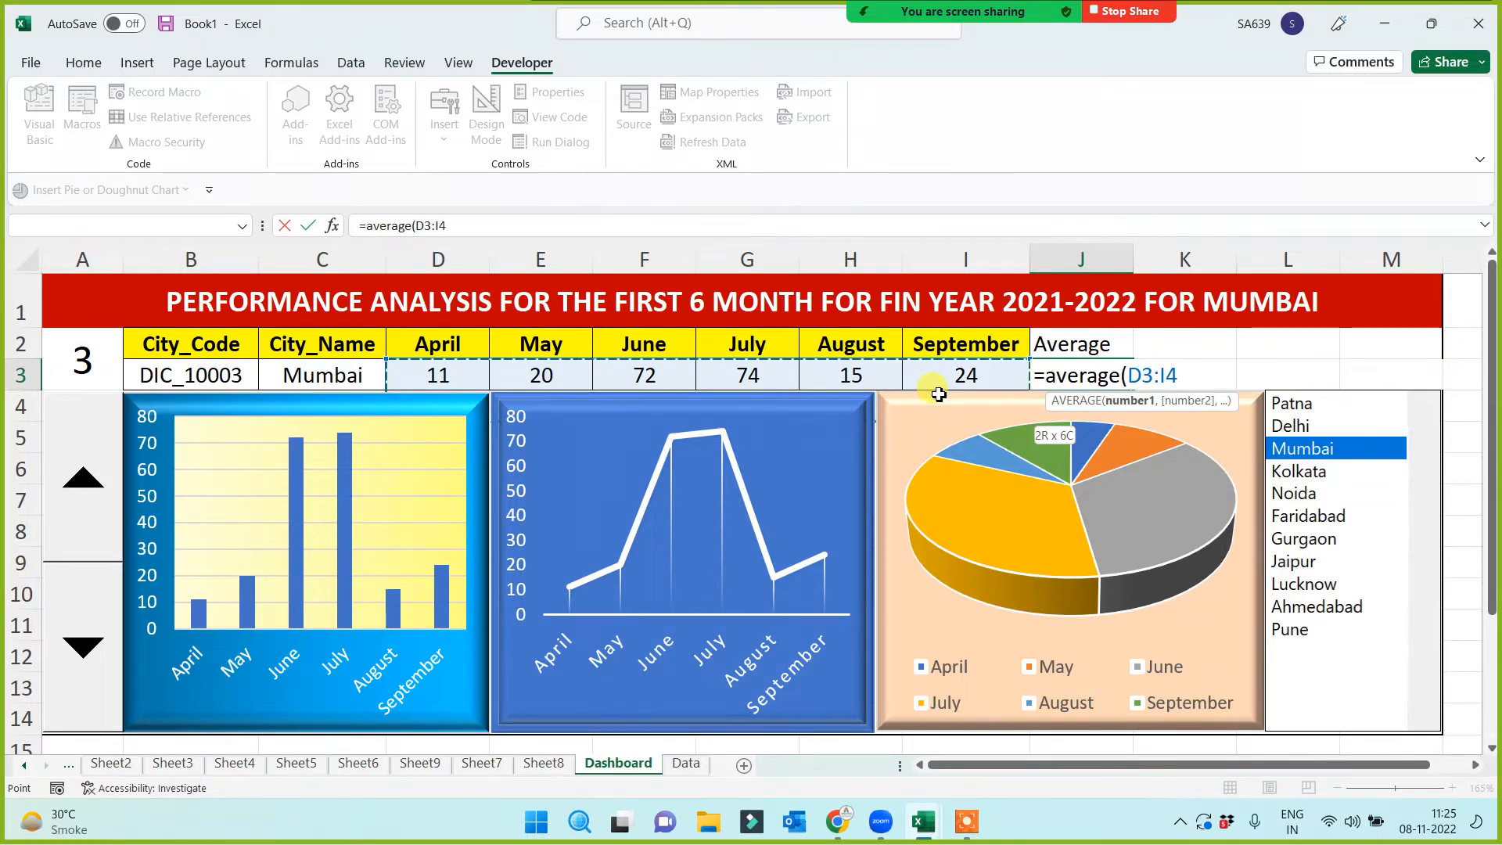
pyautogui.moveTo(938, 395); pyautogui.dragTo(939, 394)
pyautogui.press('Return')
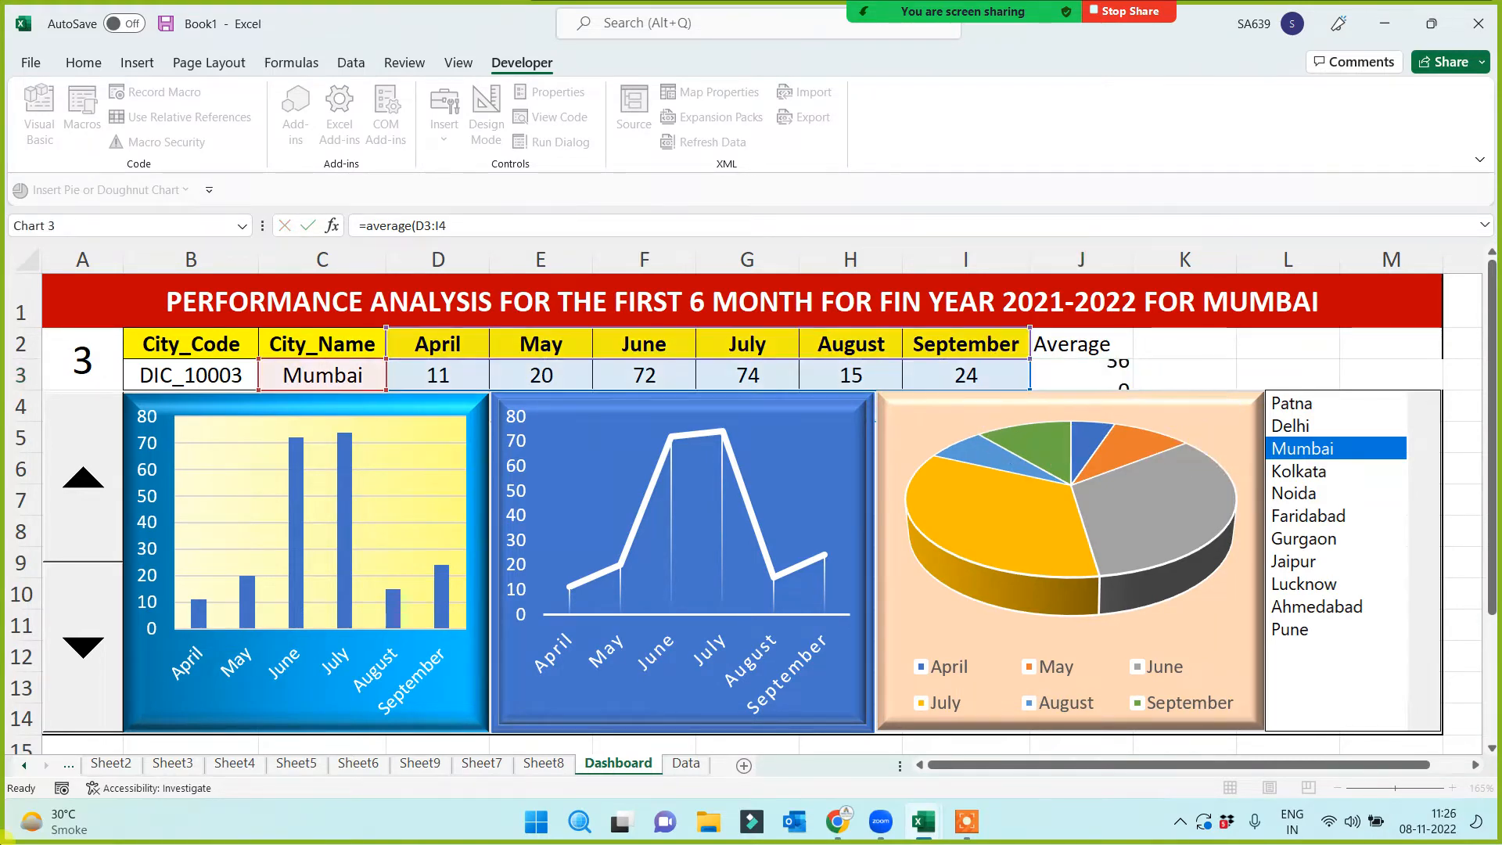
# Format Painter September's yellow bold style onto J2:J3, then show Patna (average 59.16667)
pyautogui.rightClick(1216, 460)
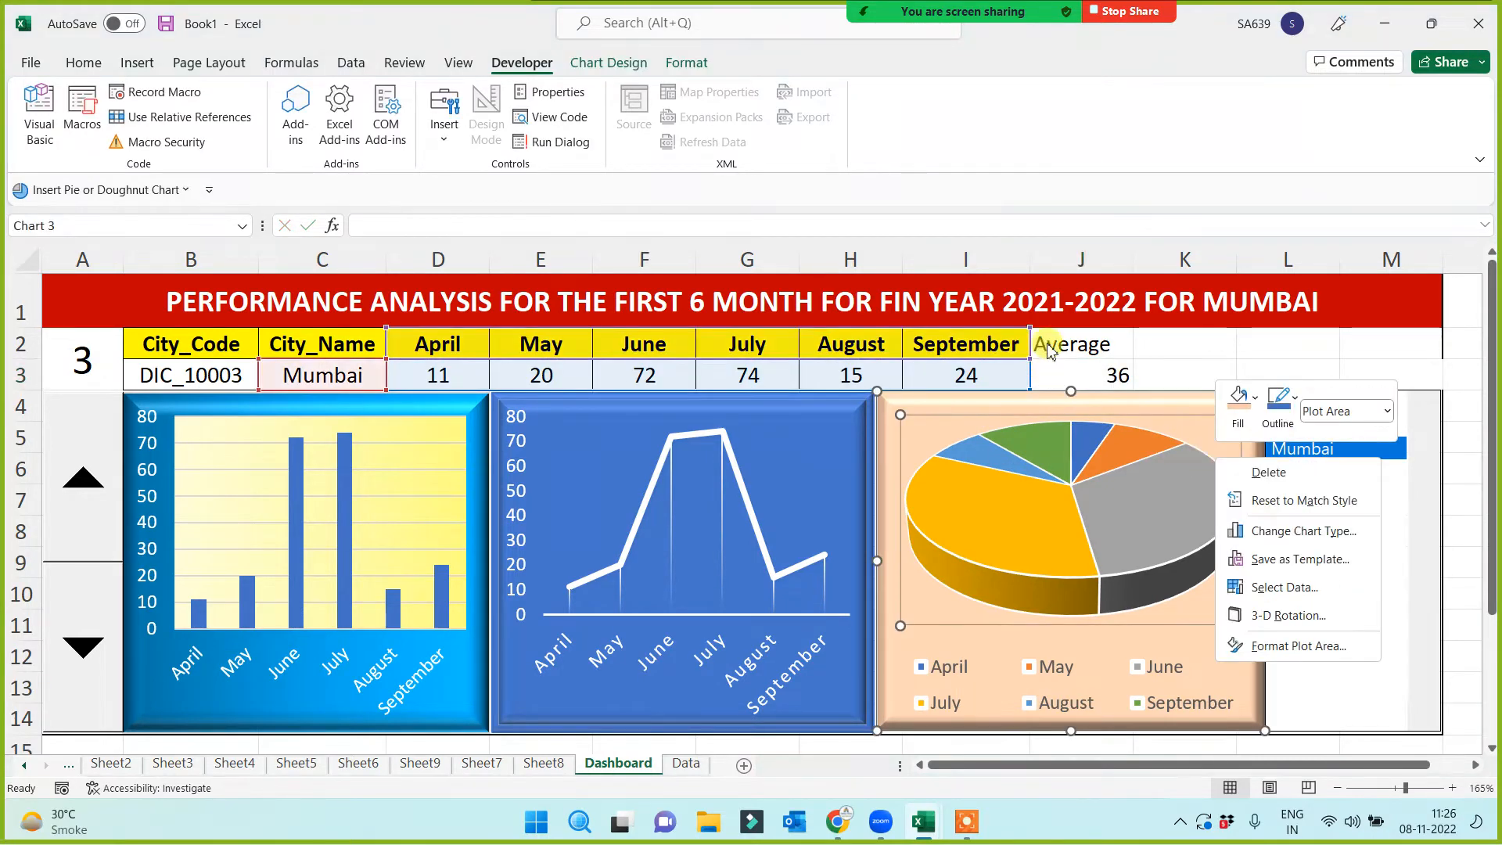
pyautogui.click(1148, 381)
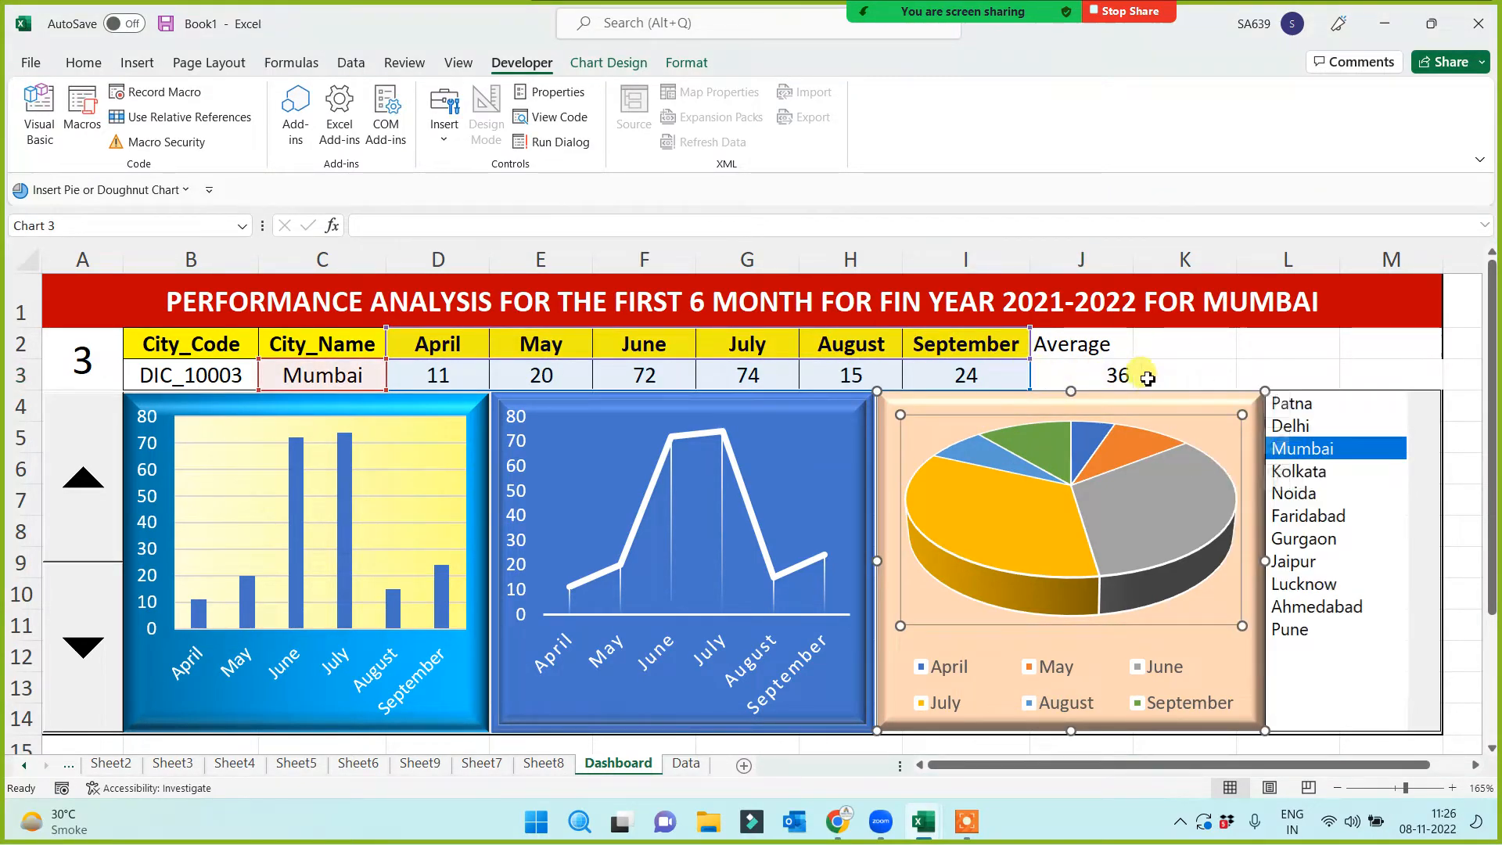
pyautogui.click(1076, 381)
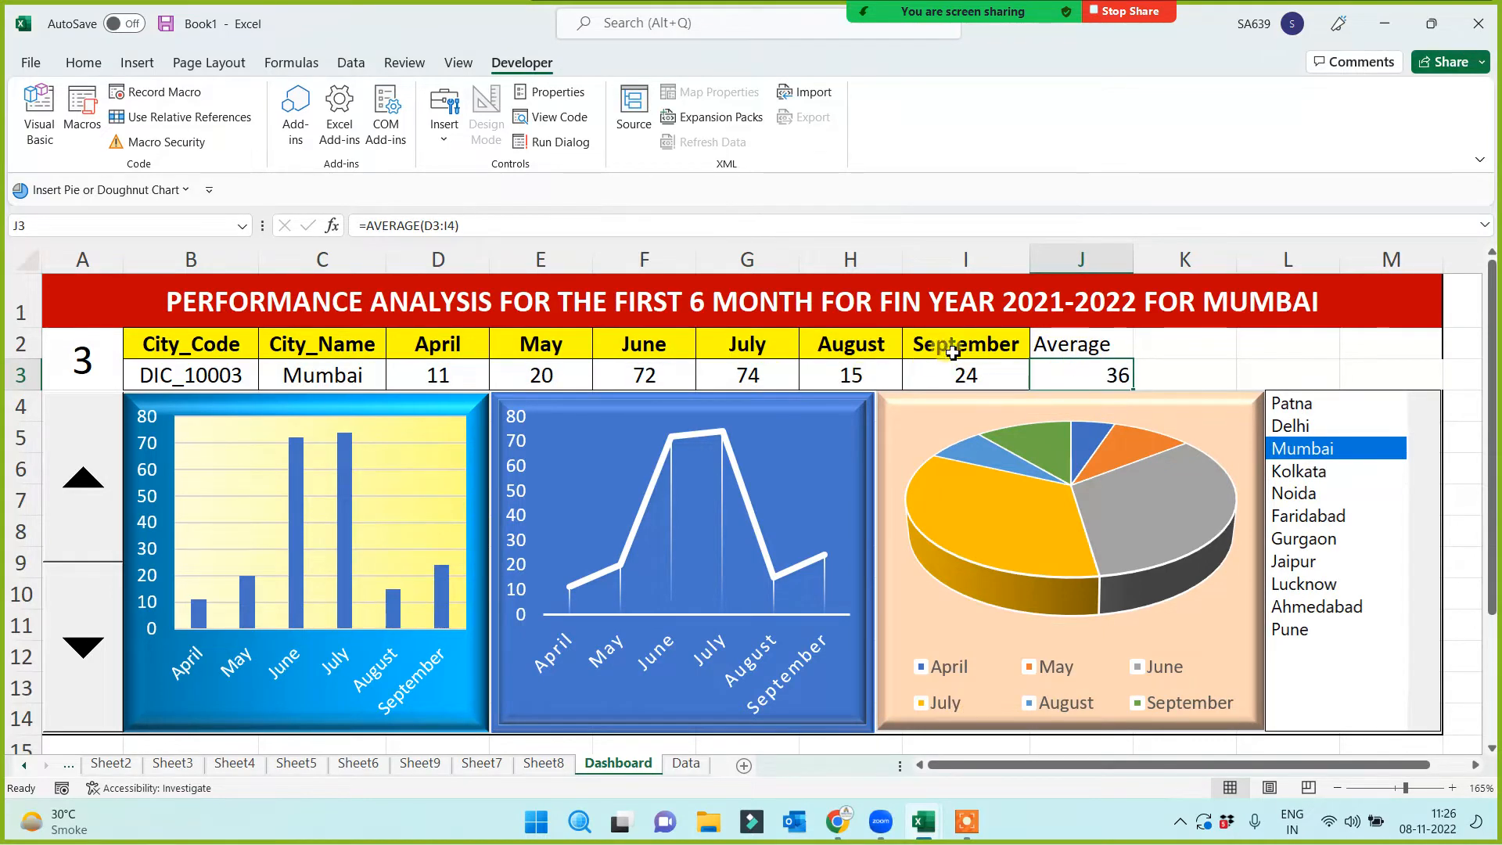
pyautogui.moveTo(952, 352); pyautogui.dragTo(946, 374)
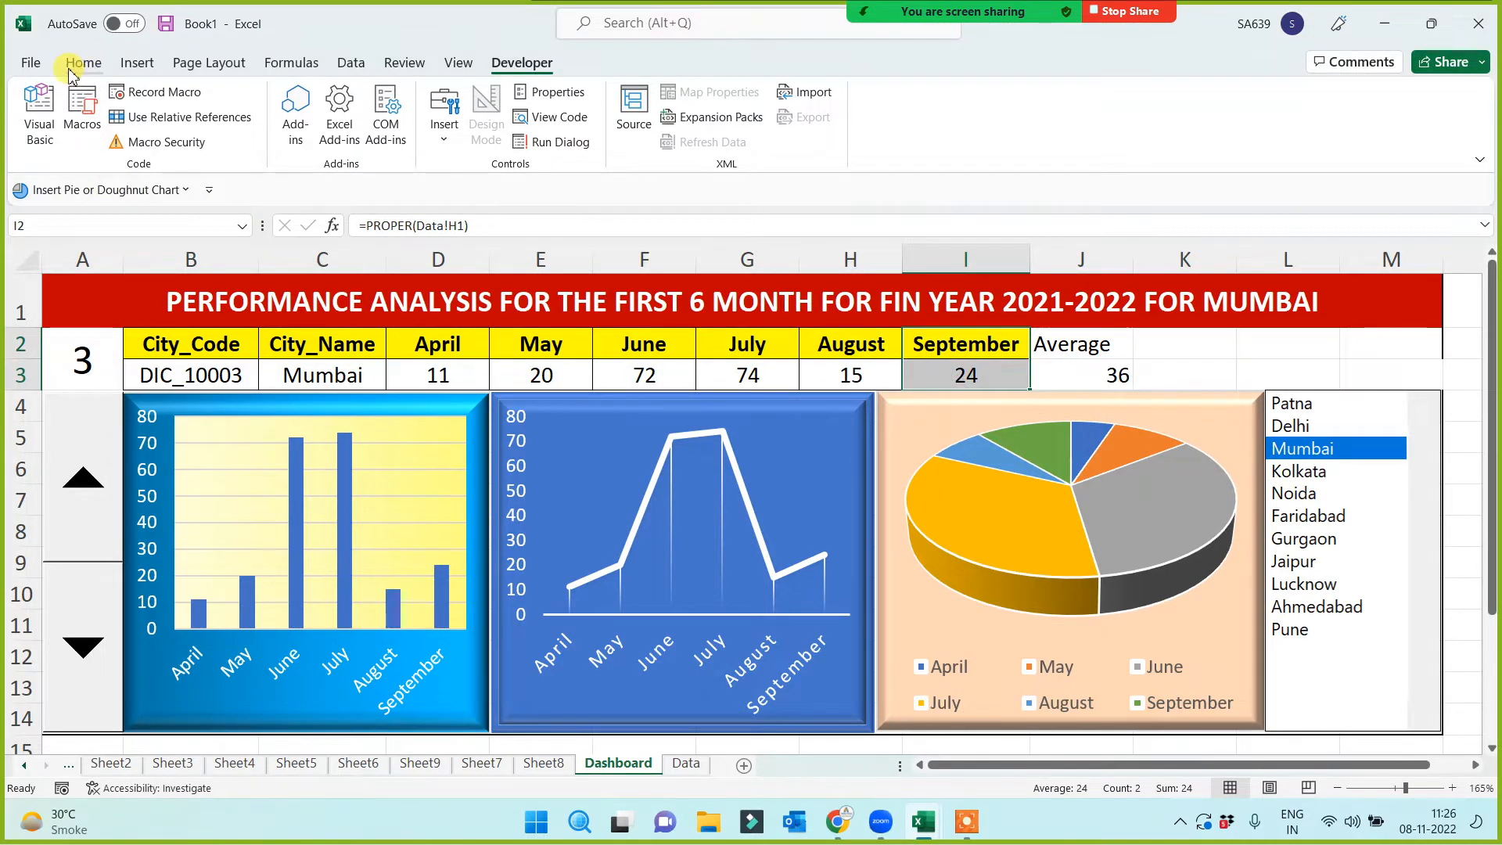
pyautogui.click(72, 72)
pyautogui.click(128, 141)
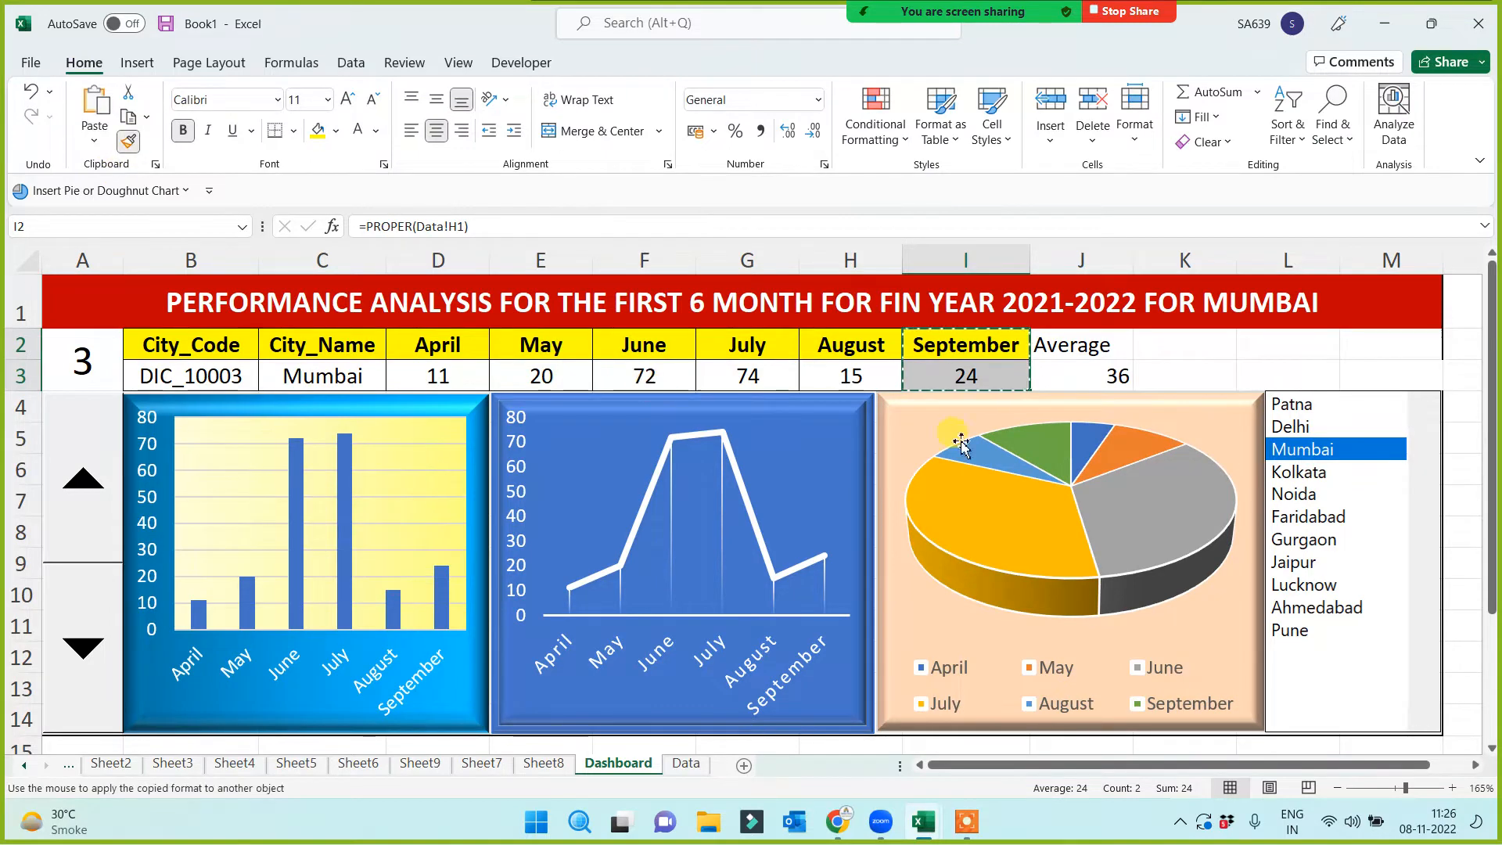
pyautogui.click(1111, 357)
pyautogui.click(1225, 368)
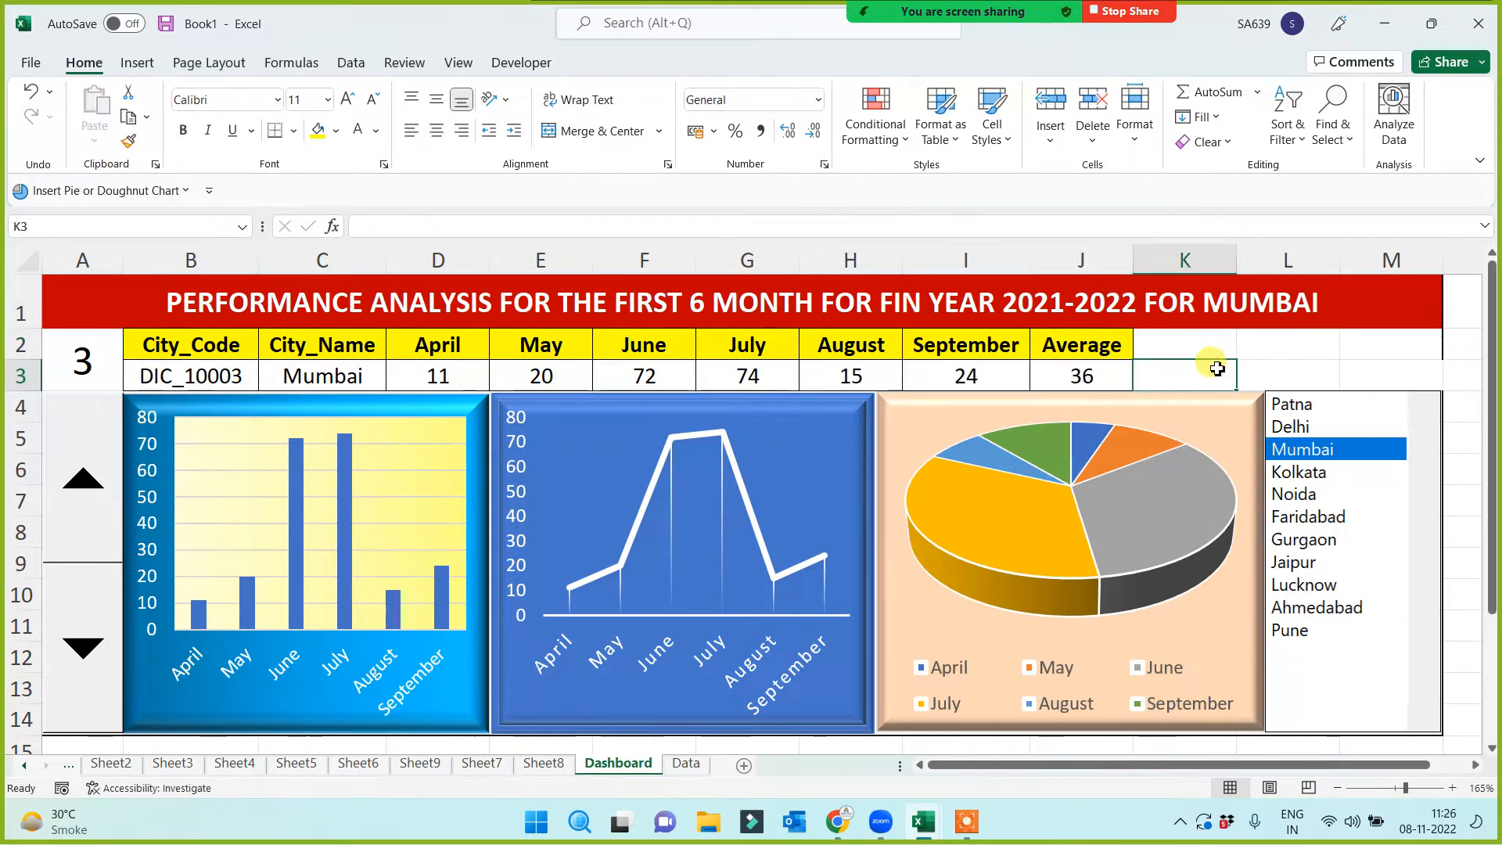
pyautogui.click(1301, 407)
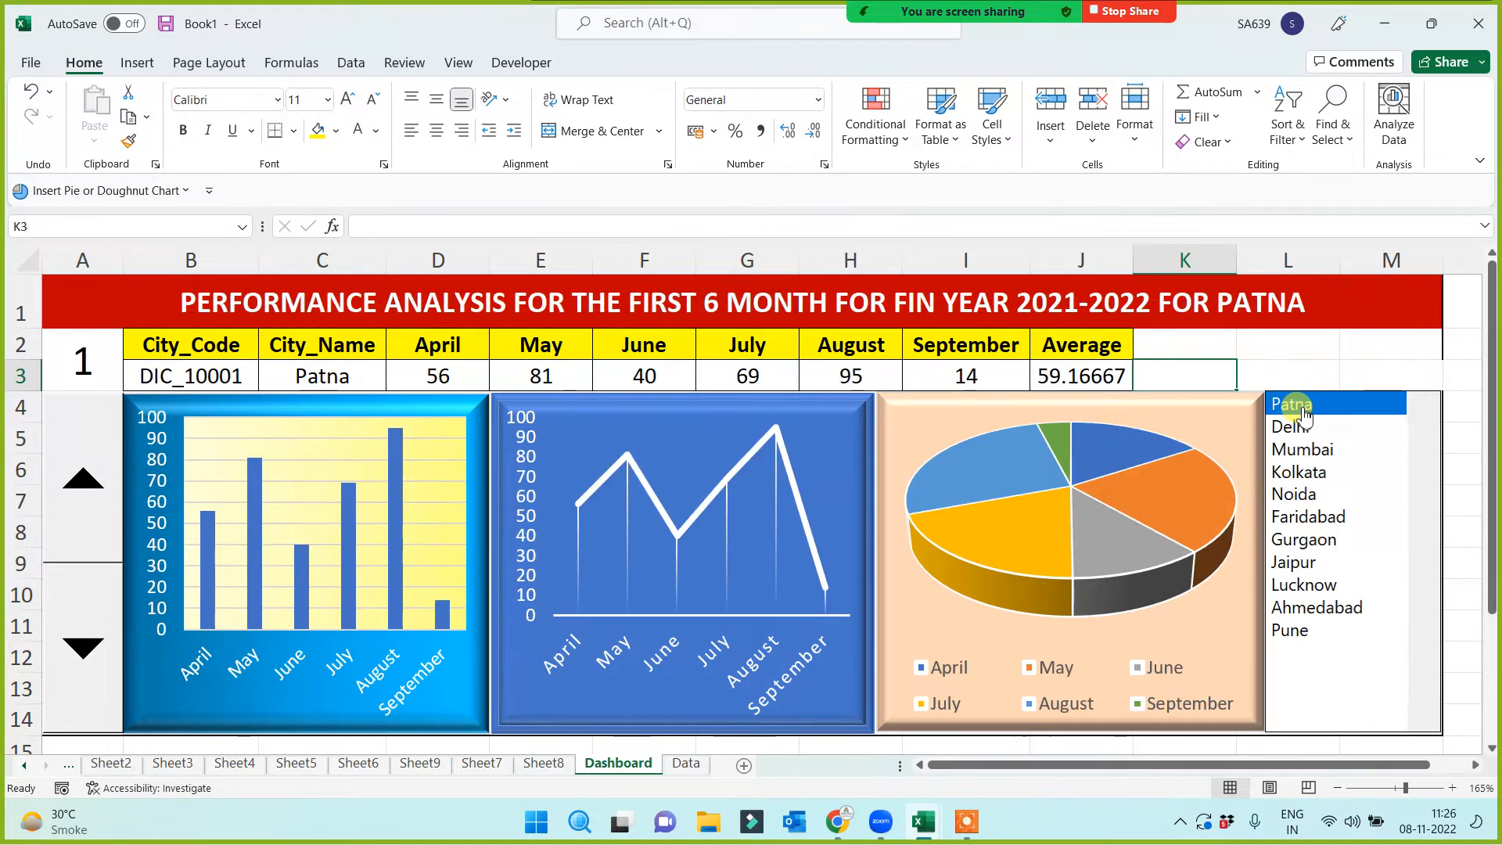
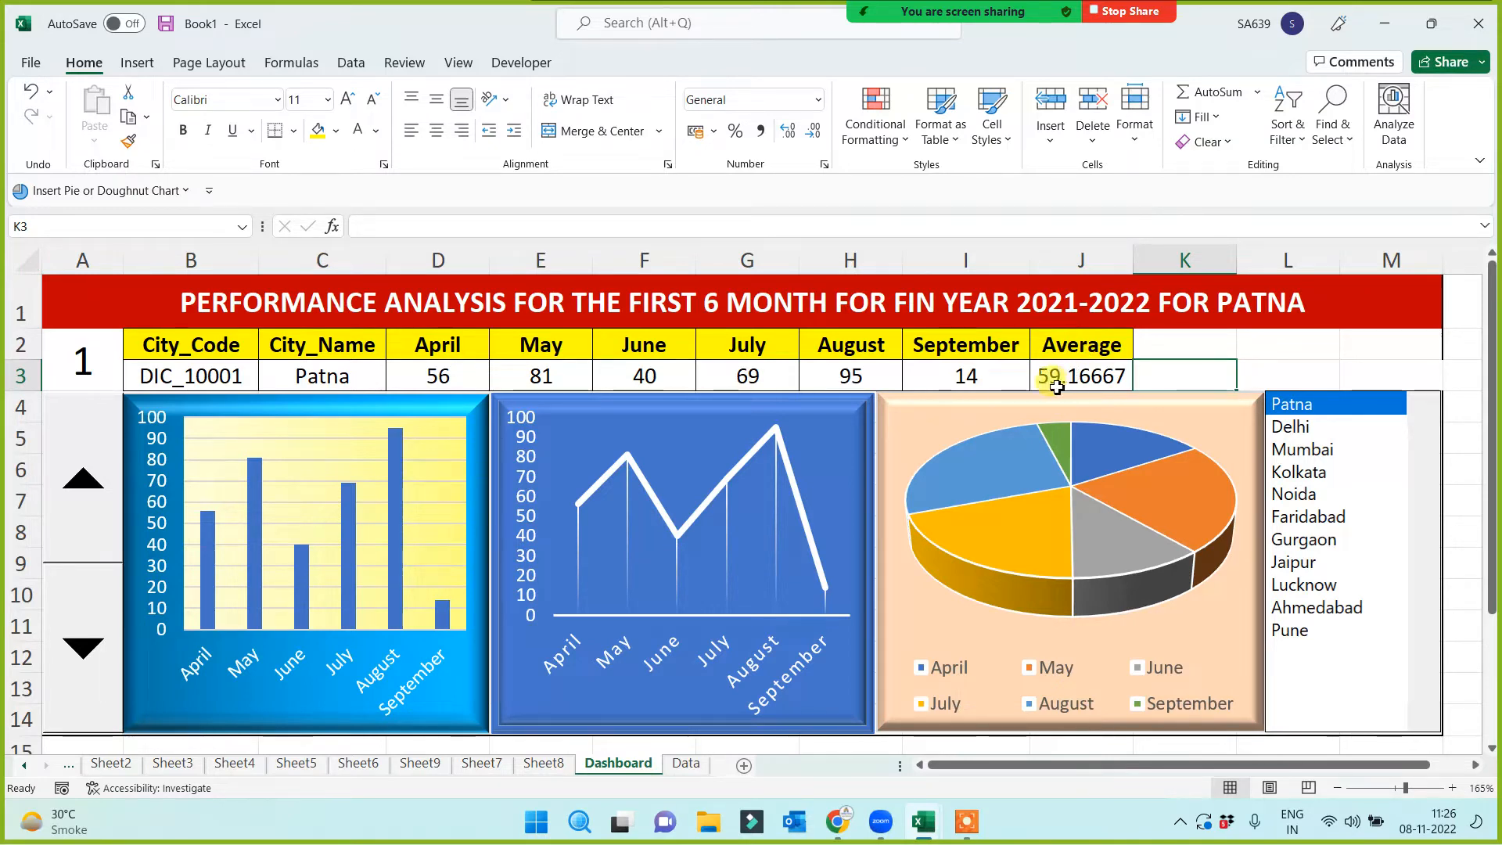
# Flip the dashboard through Delhi, Mumbai and other cities, then return to Patna
pyautogui.click(1291, 427)
pyautogui.click(1300, 451)
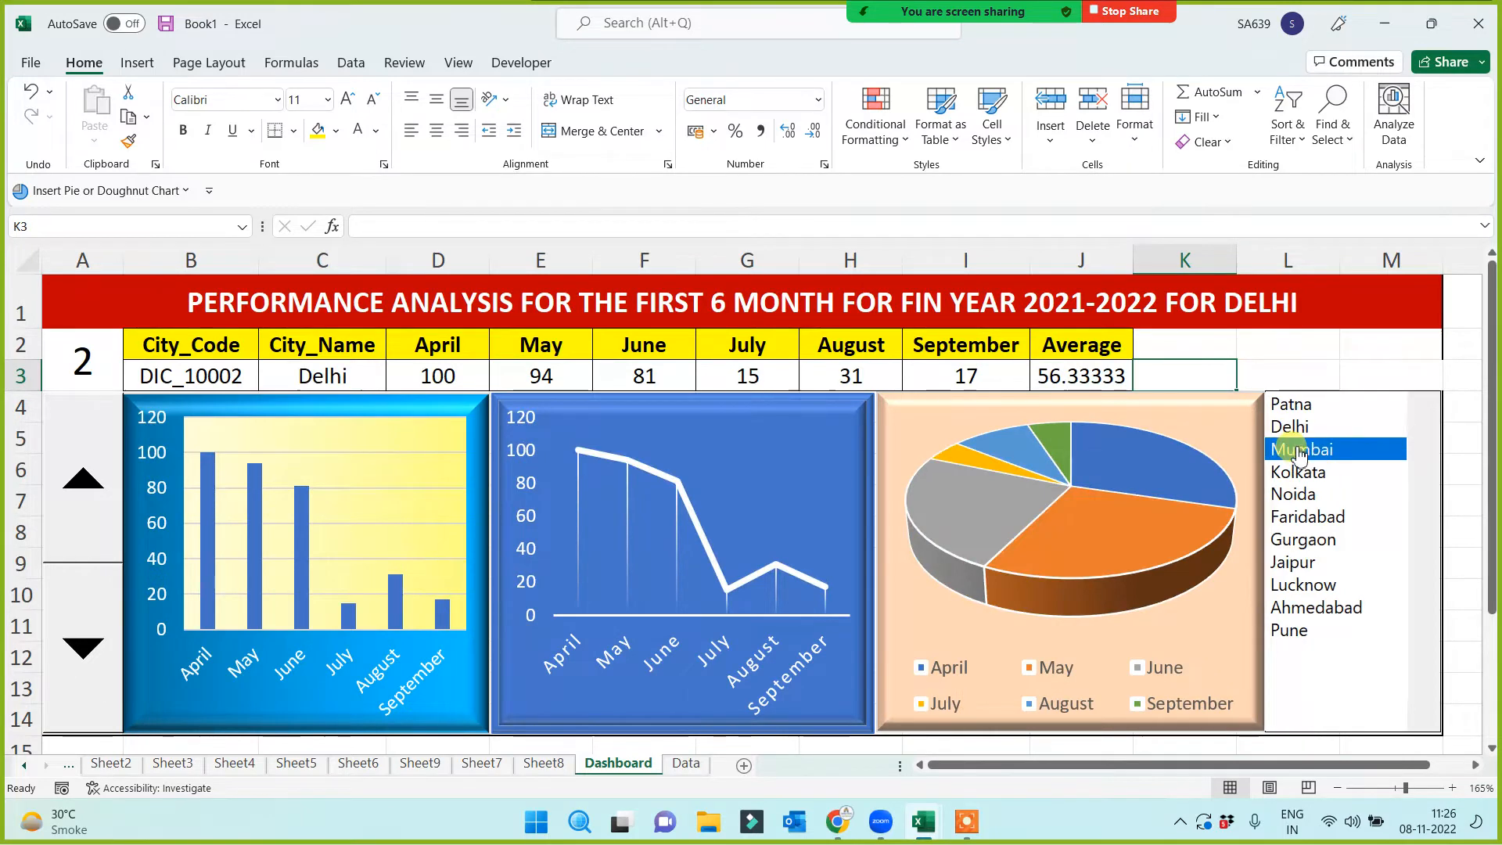
pyautogui.moveTo(1296, 475); pyautogui.dragTo(1309, 583)
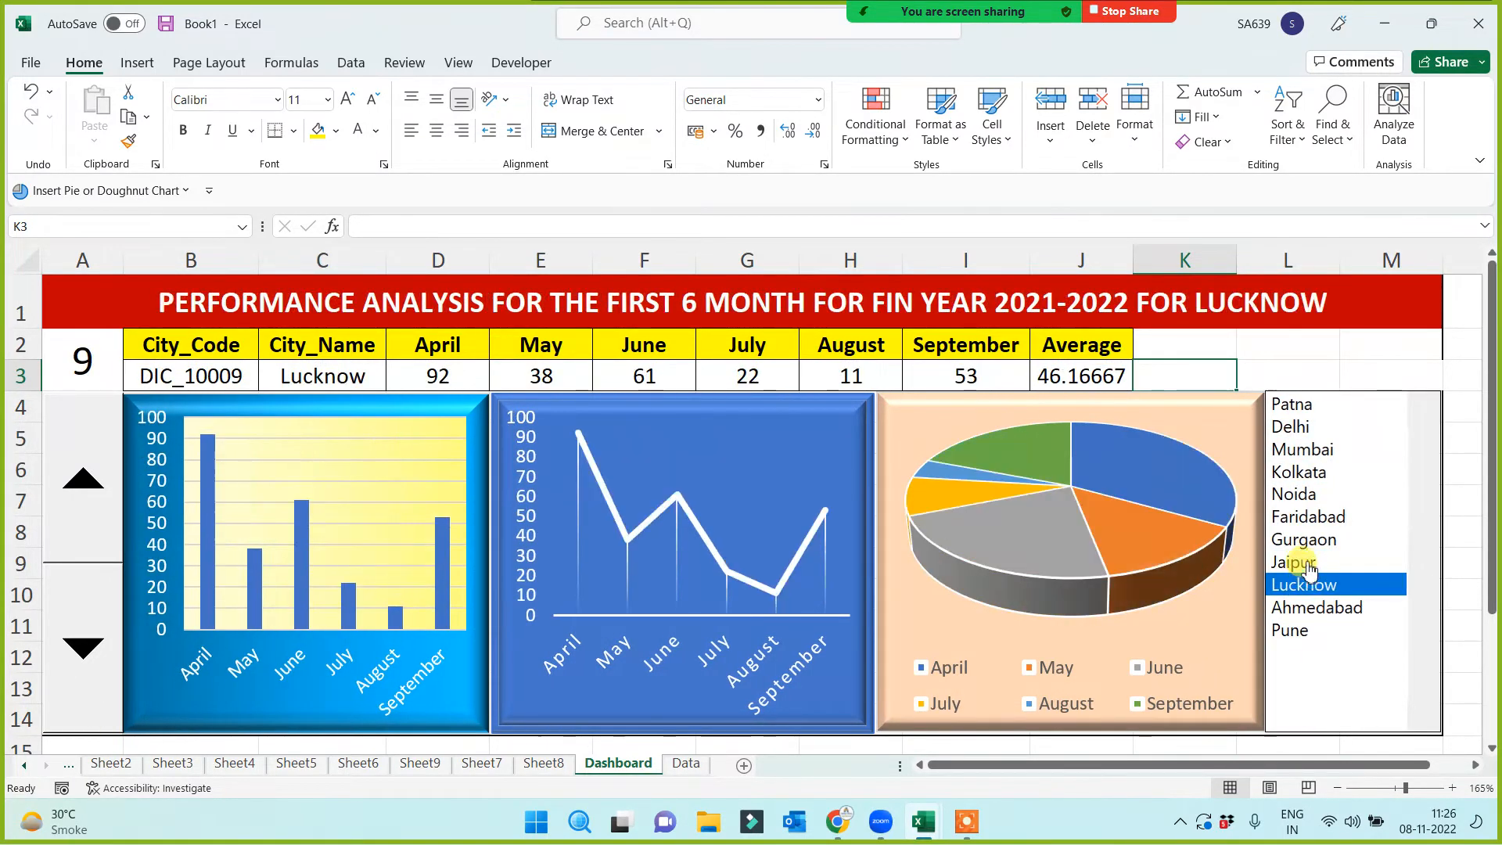
pyautogui.click(1066, 374)
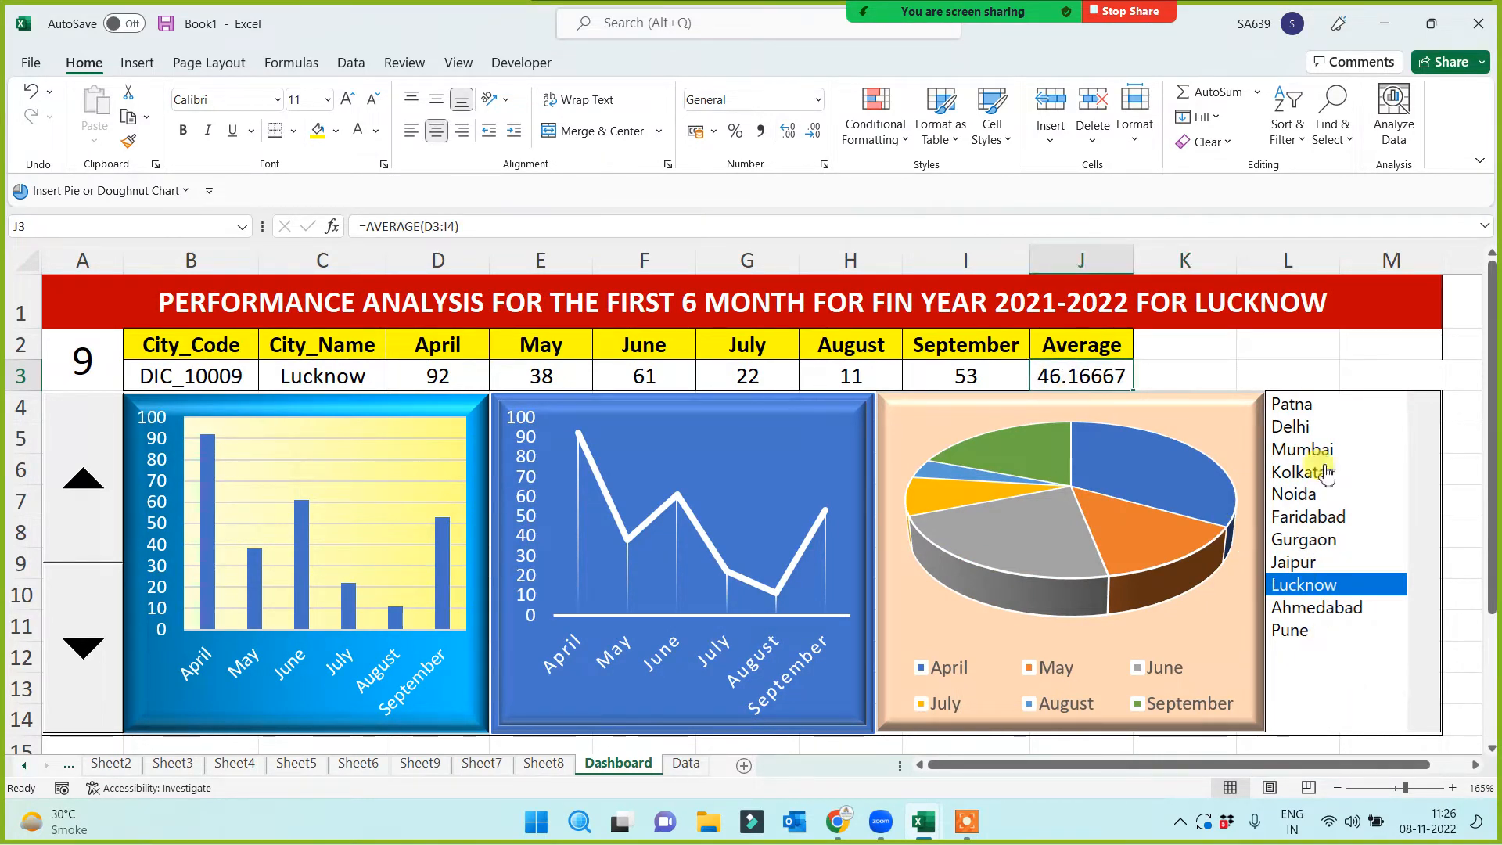
pyautogui.click(1296, 406)
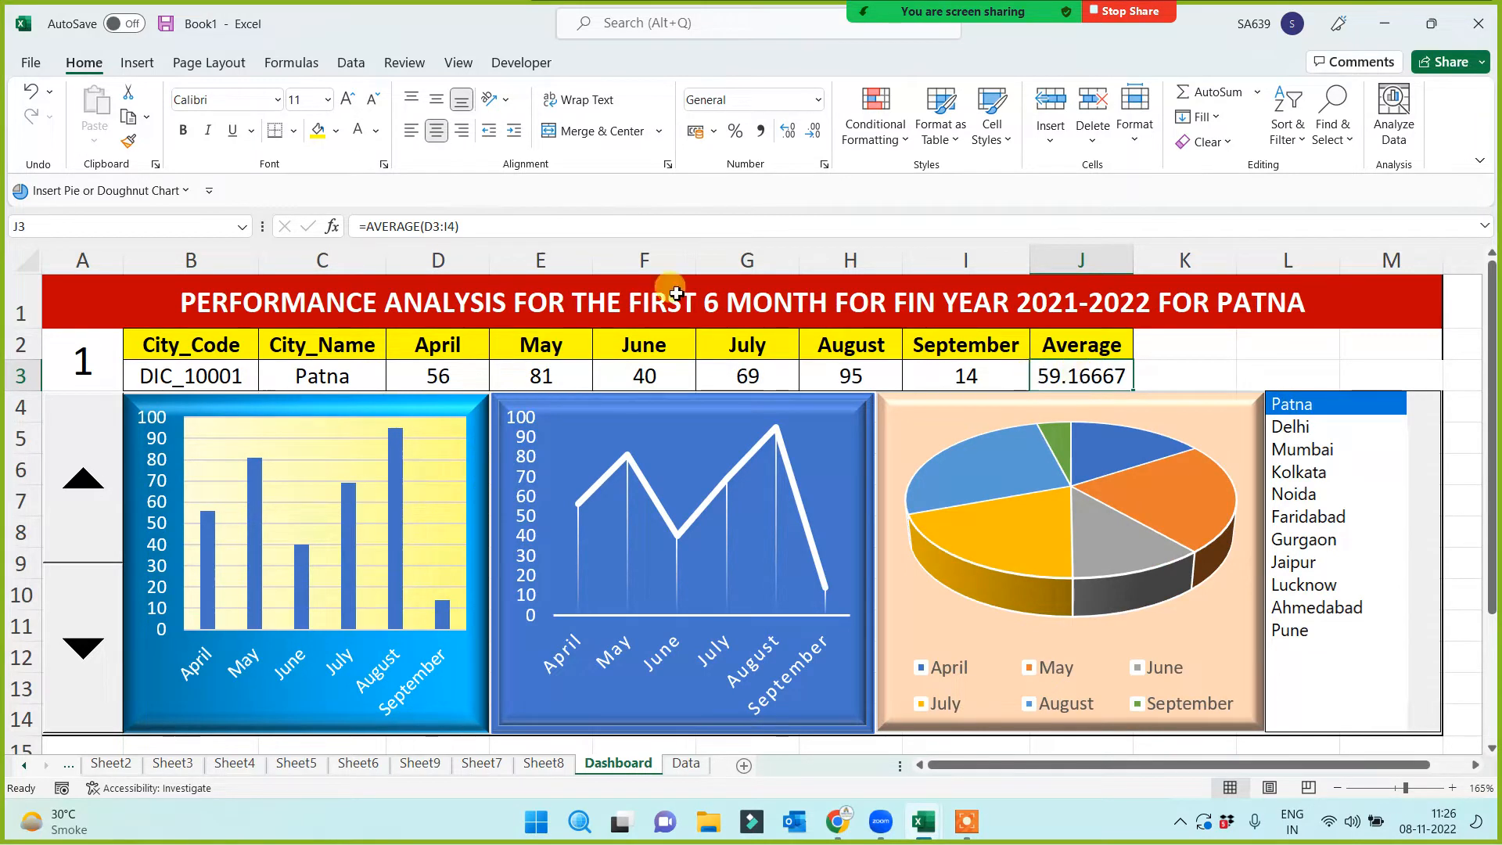
# Change J3 to =ROUND(AVERAGE(D3:I4),0) and switch the dashboard to Jaipur
pyautogui.click(362, 227)
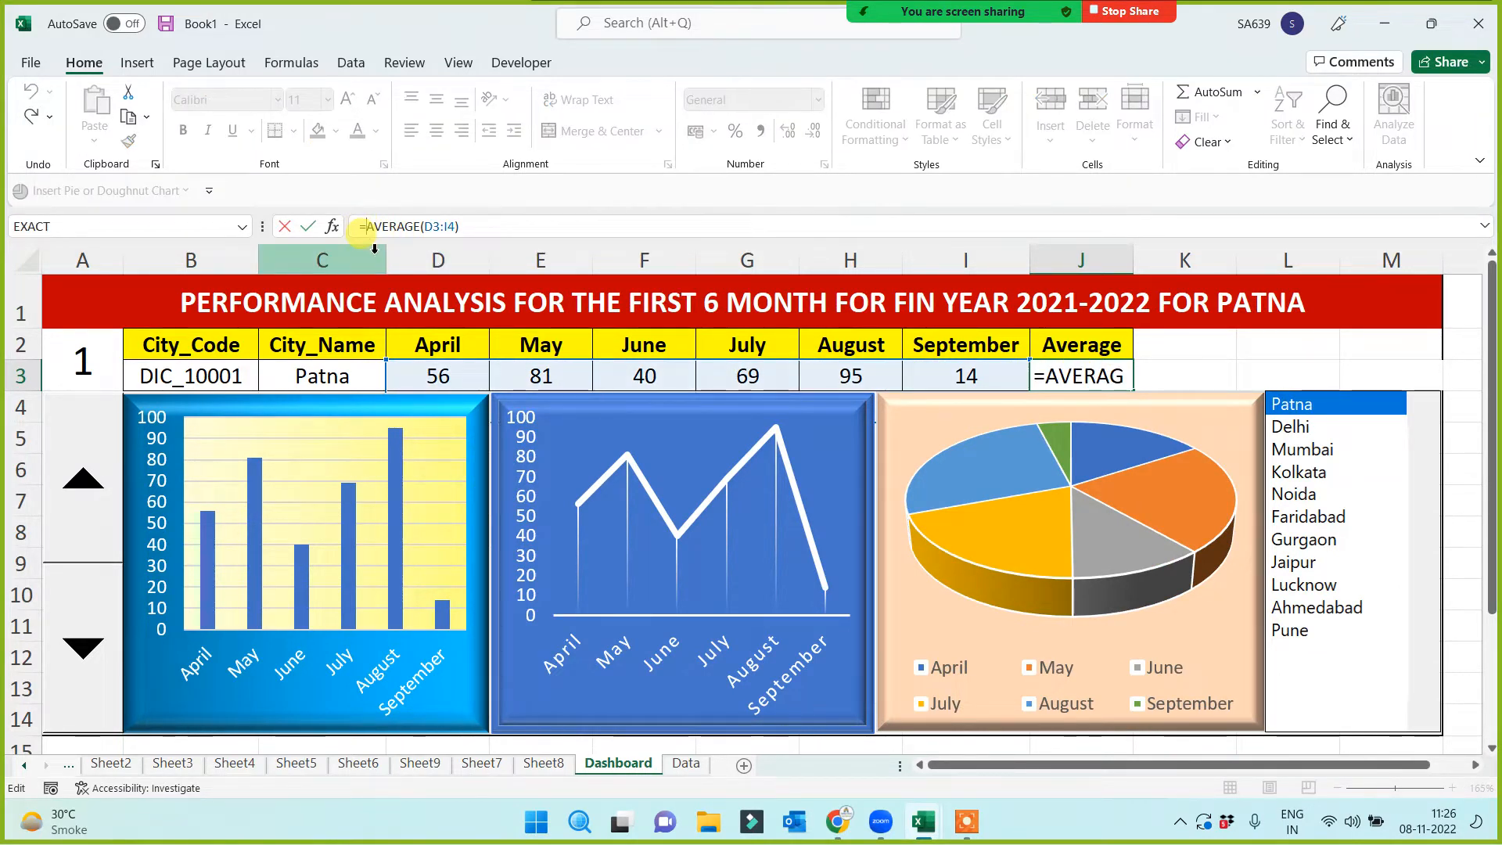
pyautogui.write('round(')
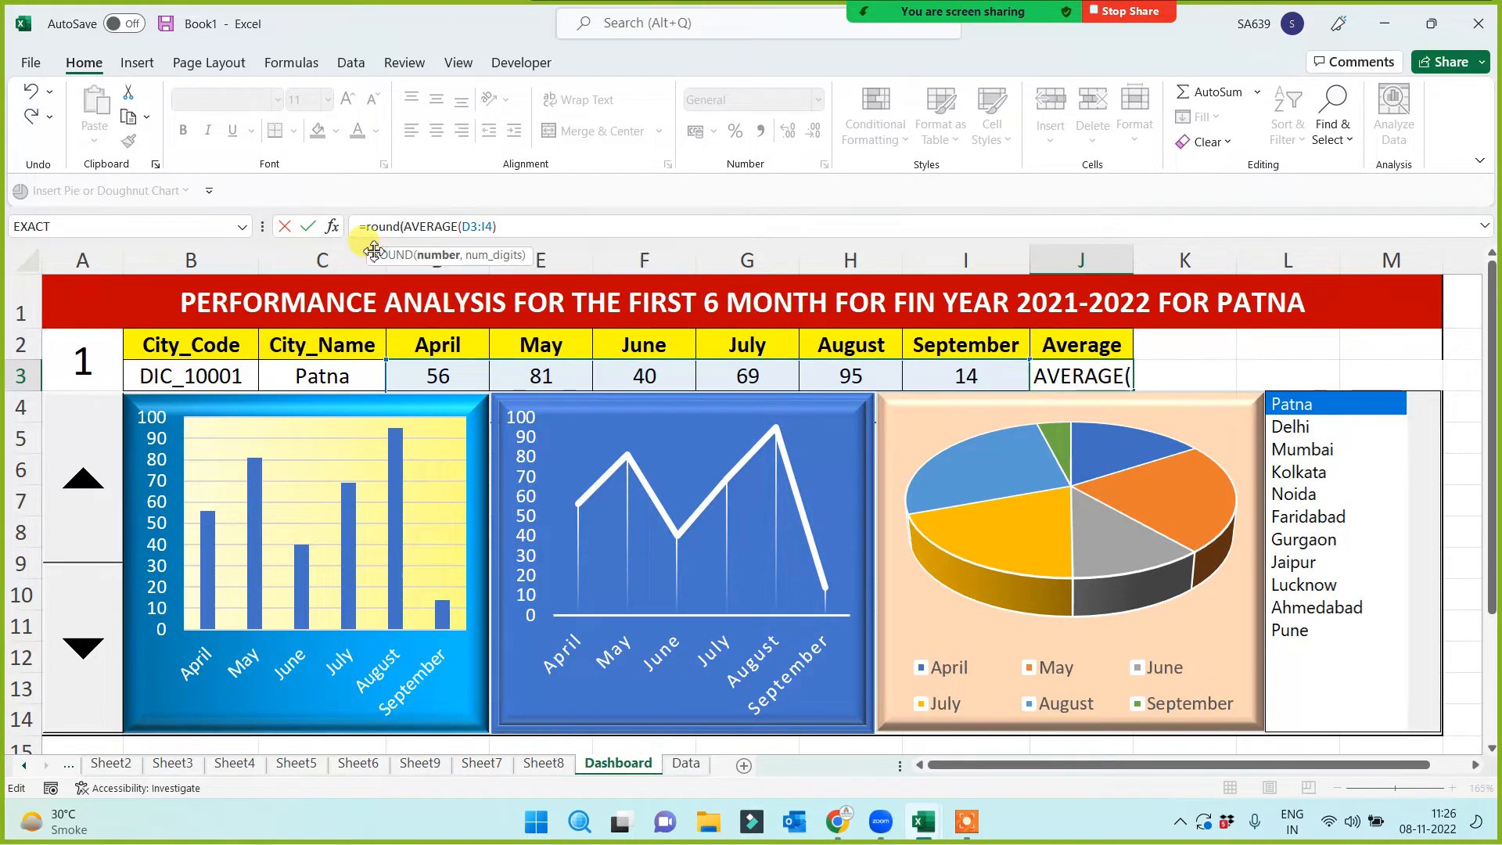
pyautogui.click(507, 228)
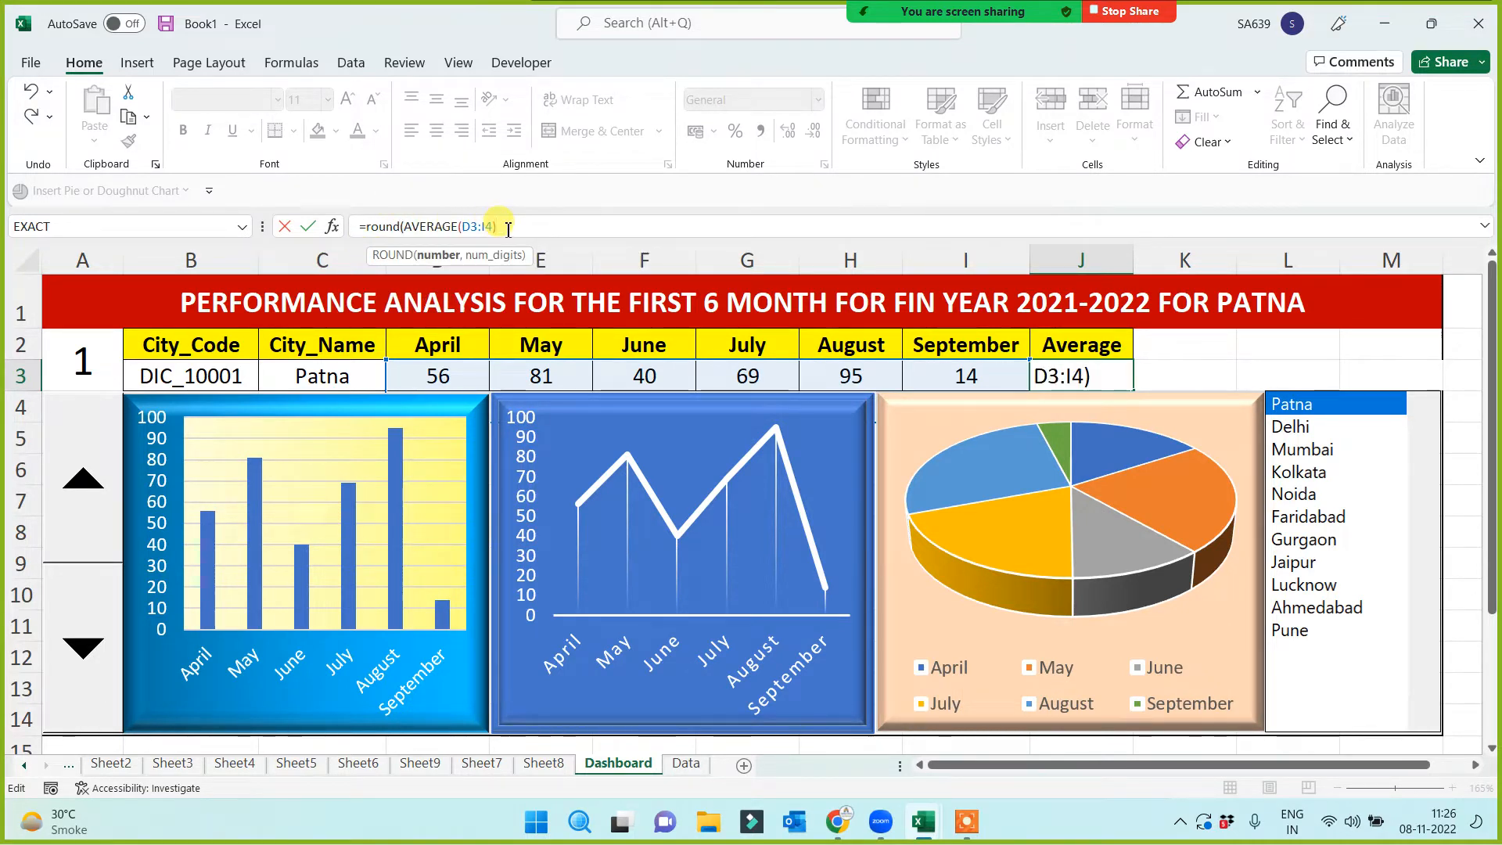
pyautogui.write(',0)')
pyautogui.press('Return')
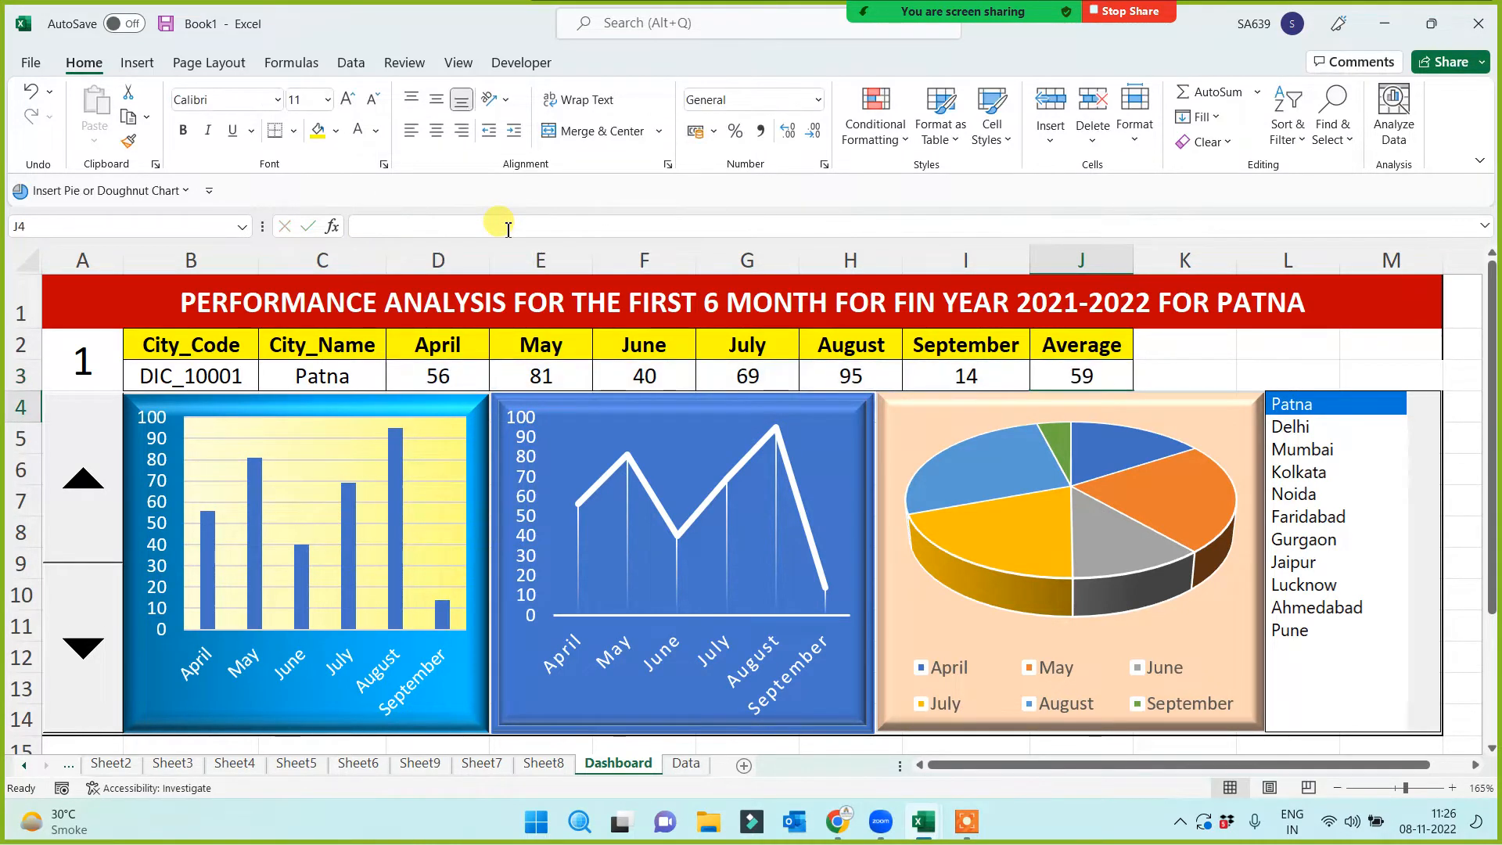
pyautogui.moveTo(1322, 430); pyautogui.dragTo(1323, 567)
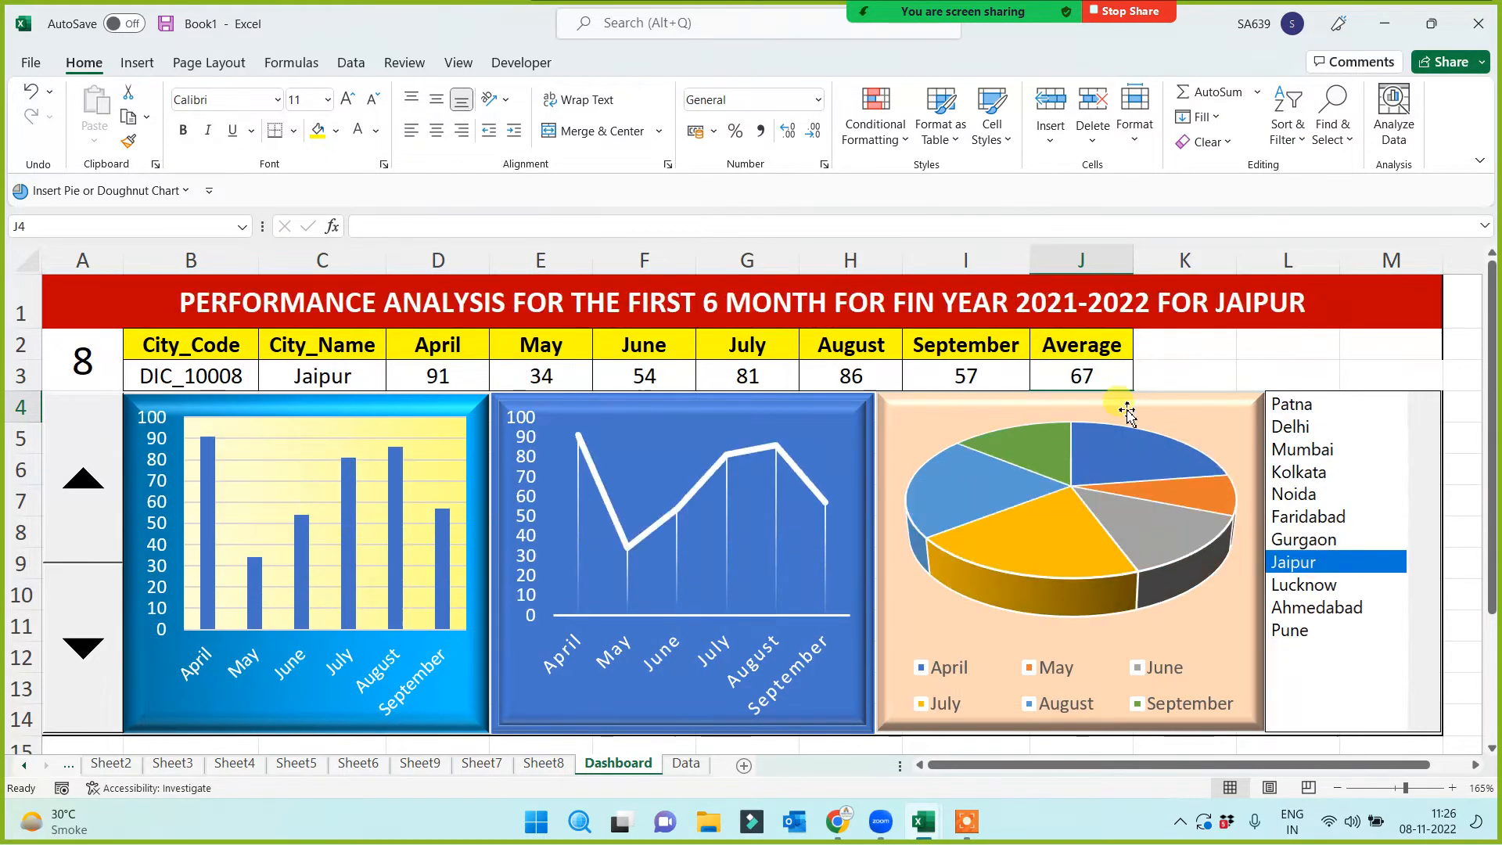
pyautogui.click(1080, 369)
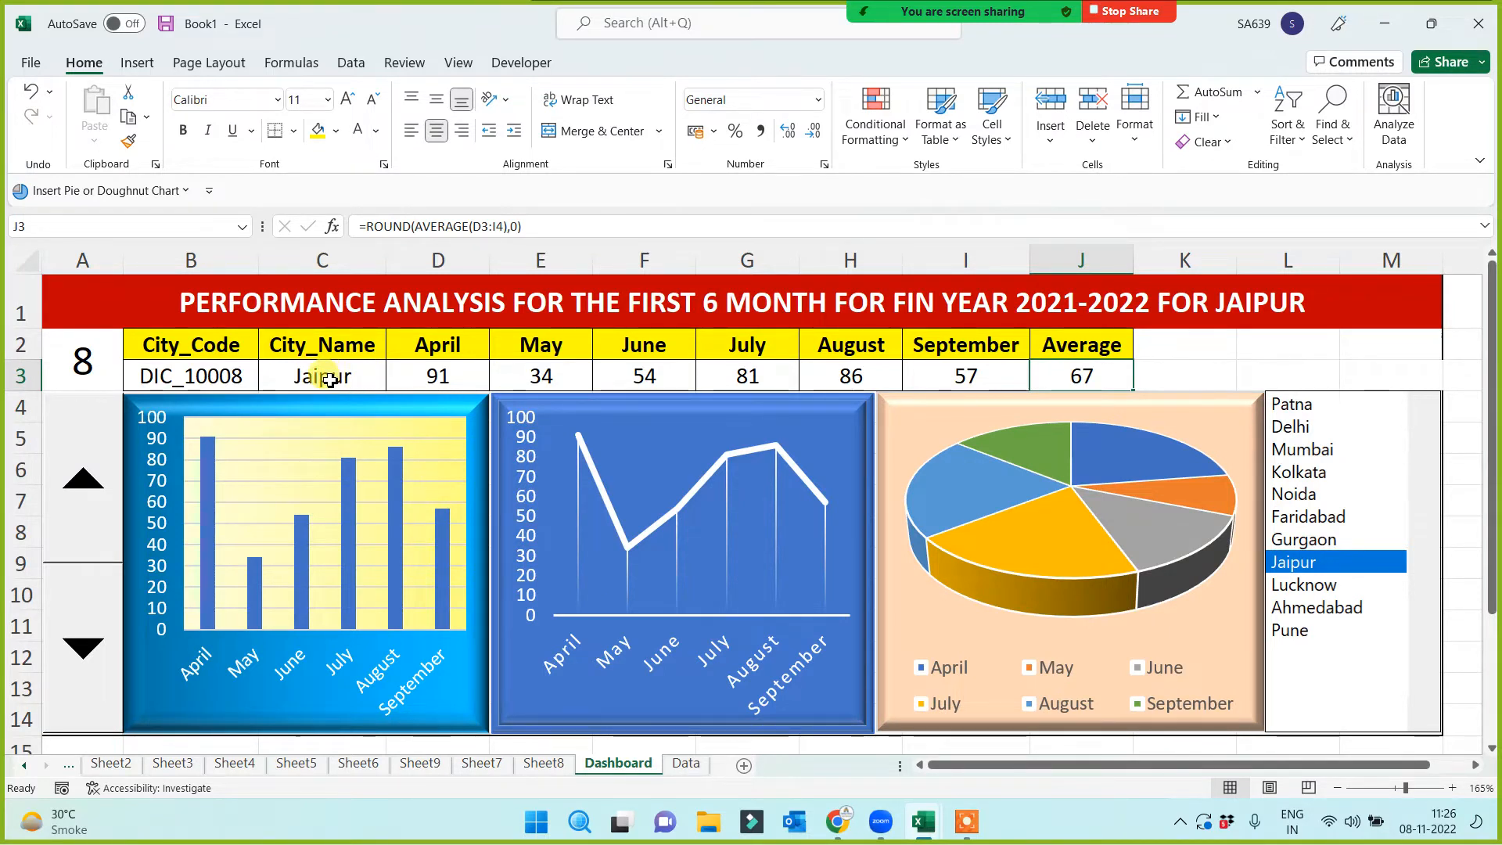
# Check the monthly data and Average header, then mark out K2:M3 for a new control
pyautogui.moveTo(415, 354); pyautogui.dragTo(998, 370)
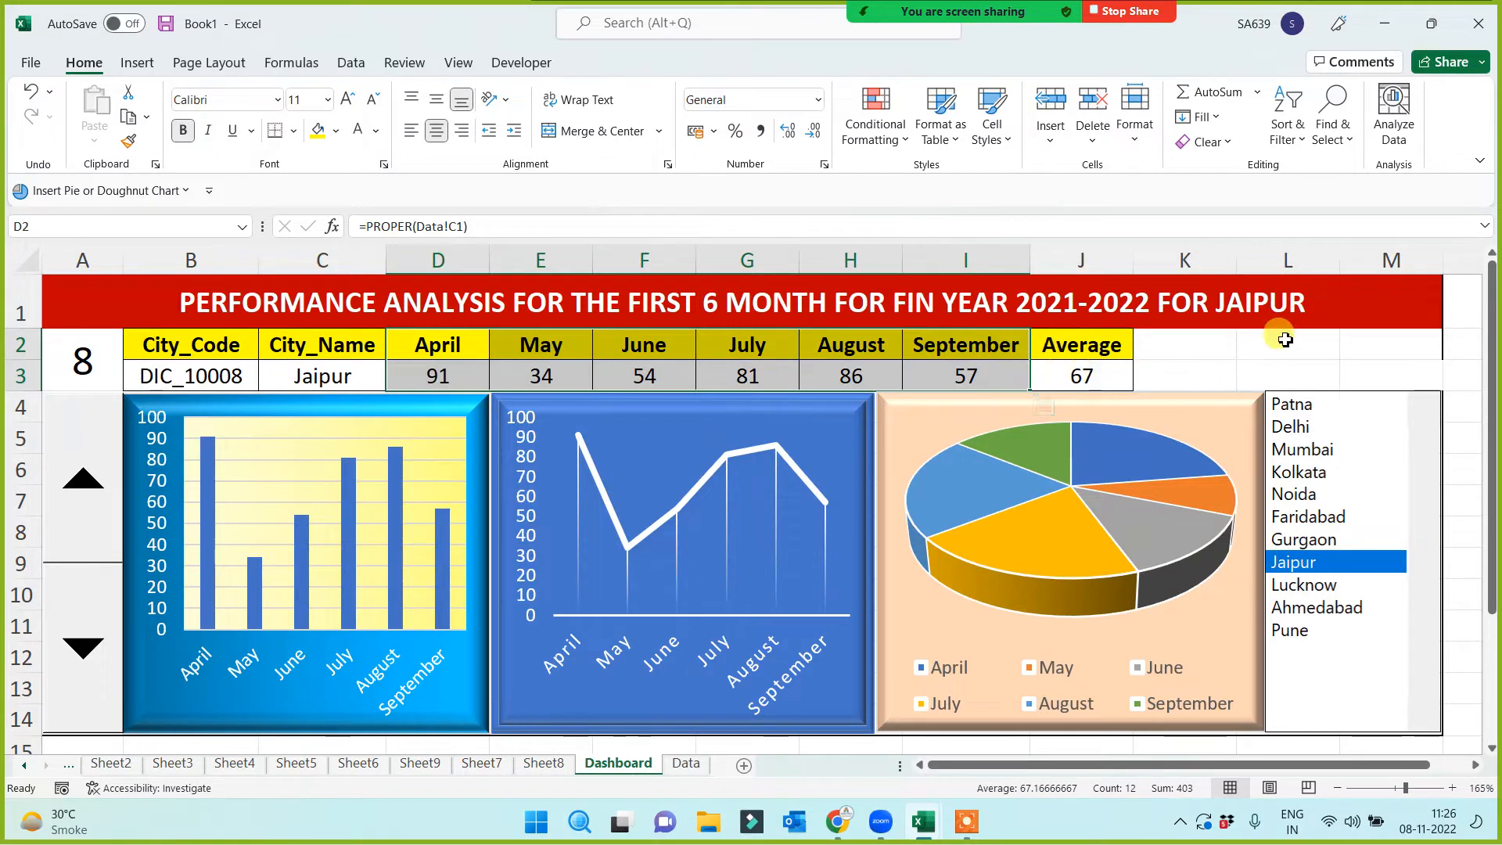
pyautogui.click(1250, 347)
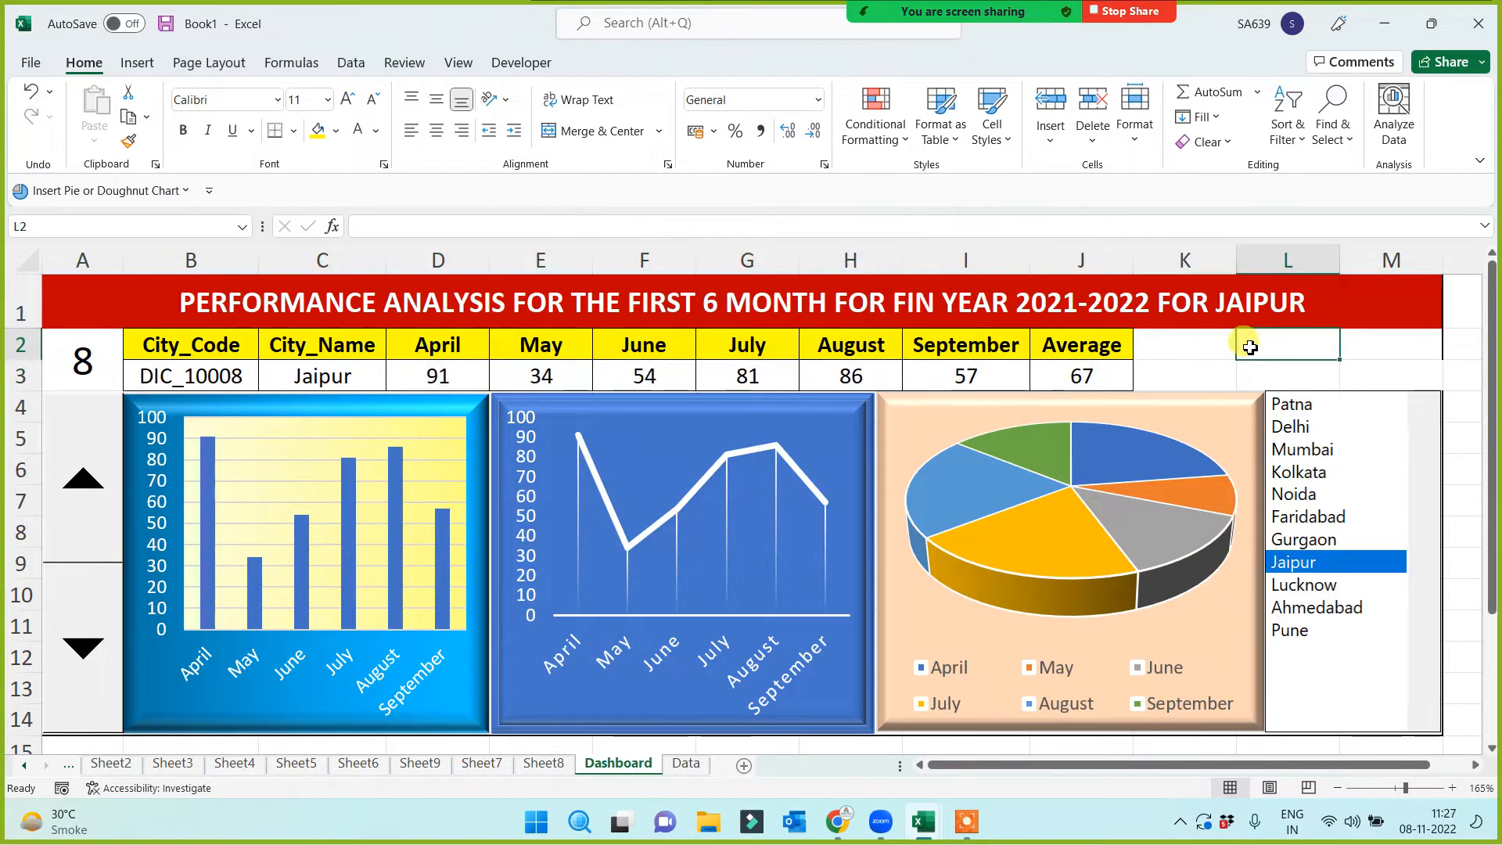
pyautogui.click(1094, 348)
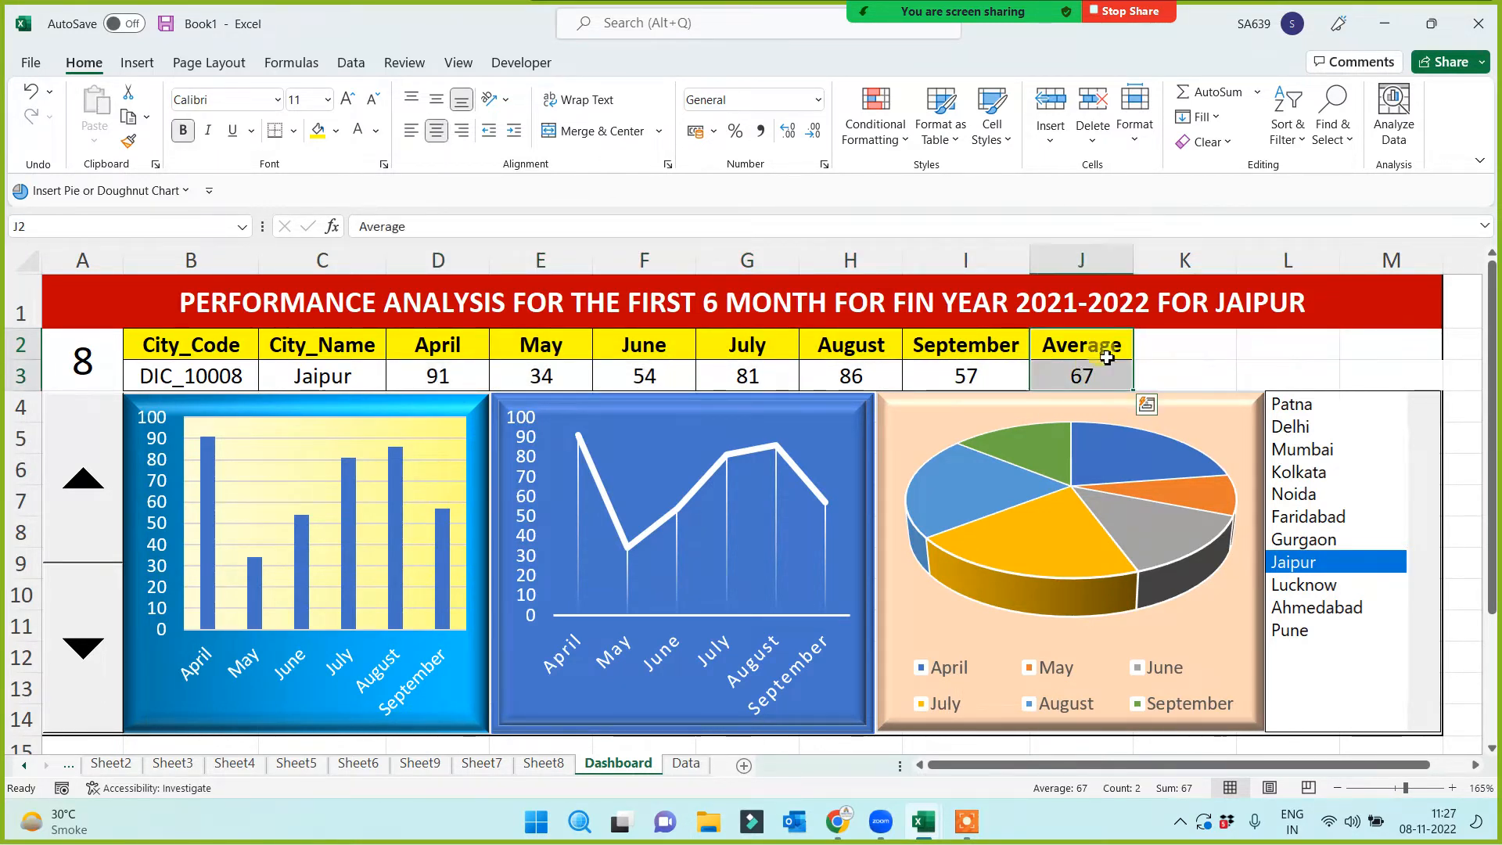
pyautogui.click(1191, 355)
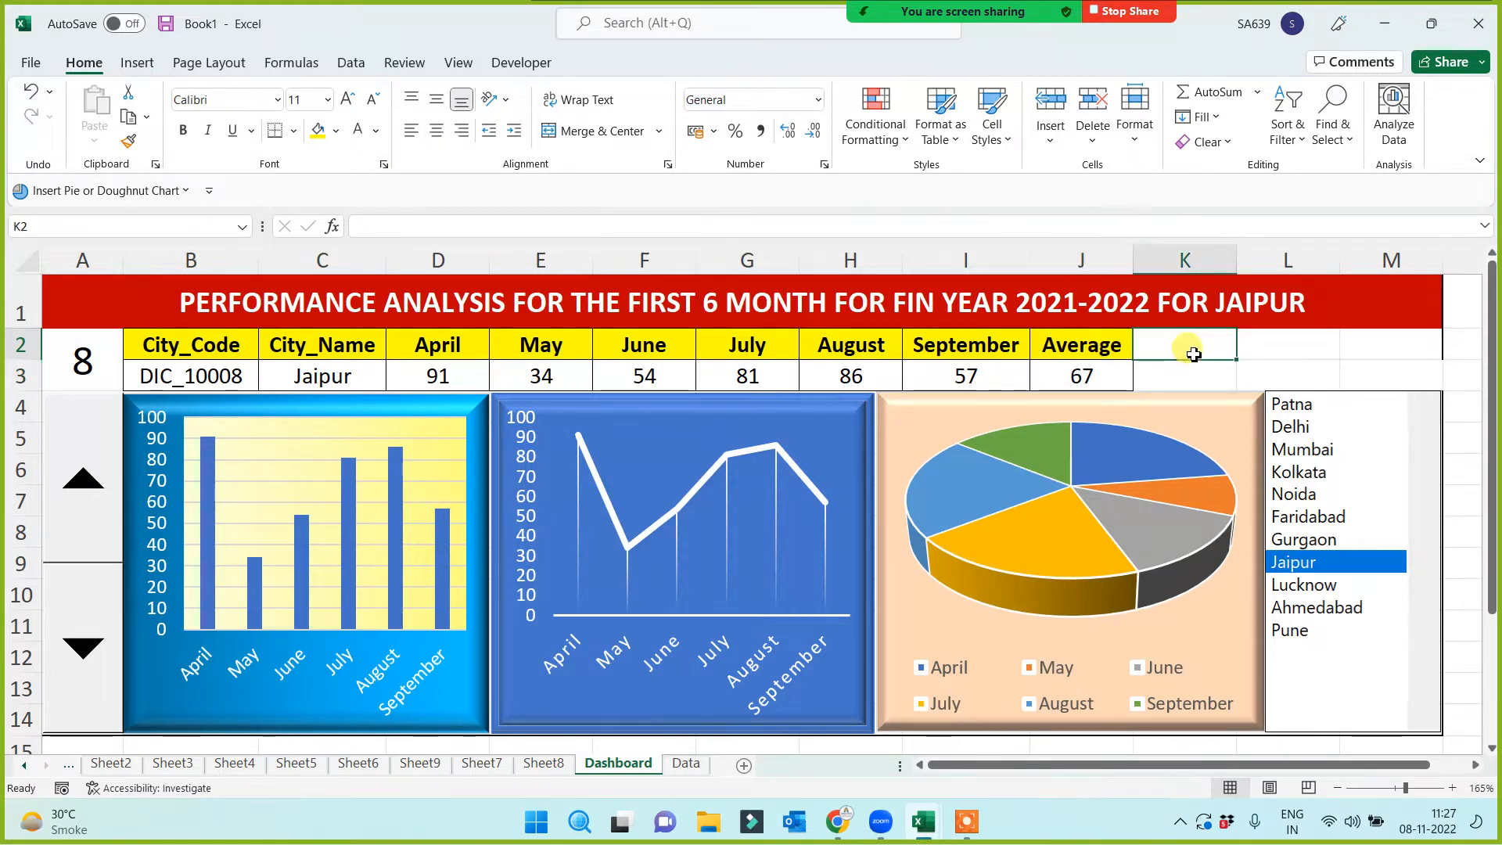
pyautogui.moveTo(1197, 344); pyautogui.dragTo(1358, 368)
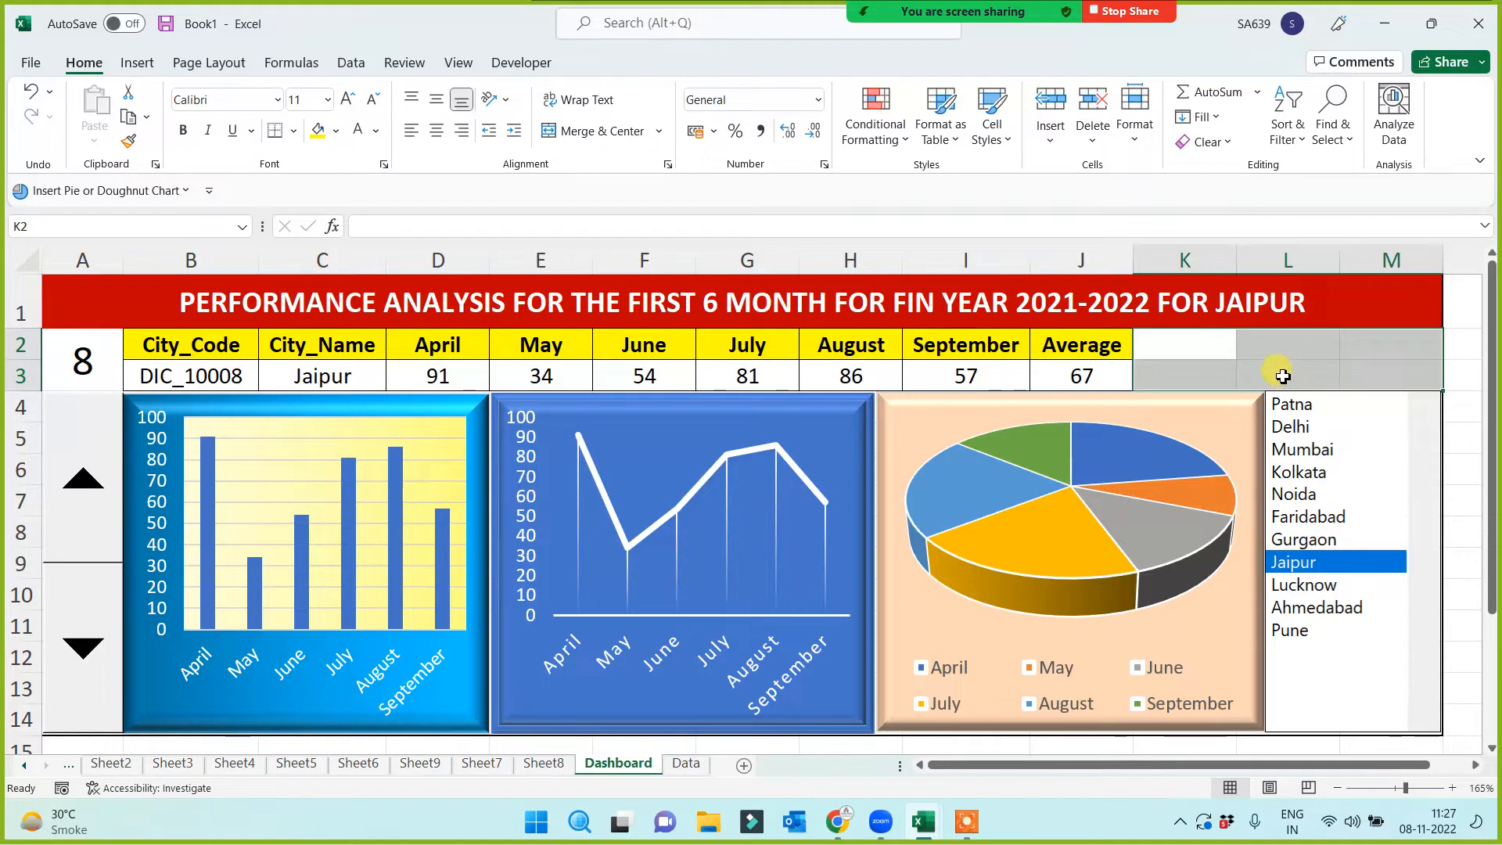
pyautogui.moveTo(1191, 346); pyautogui.dragTo(1386, 380)
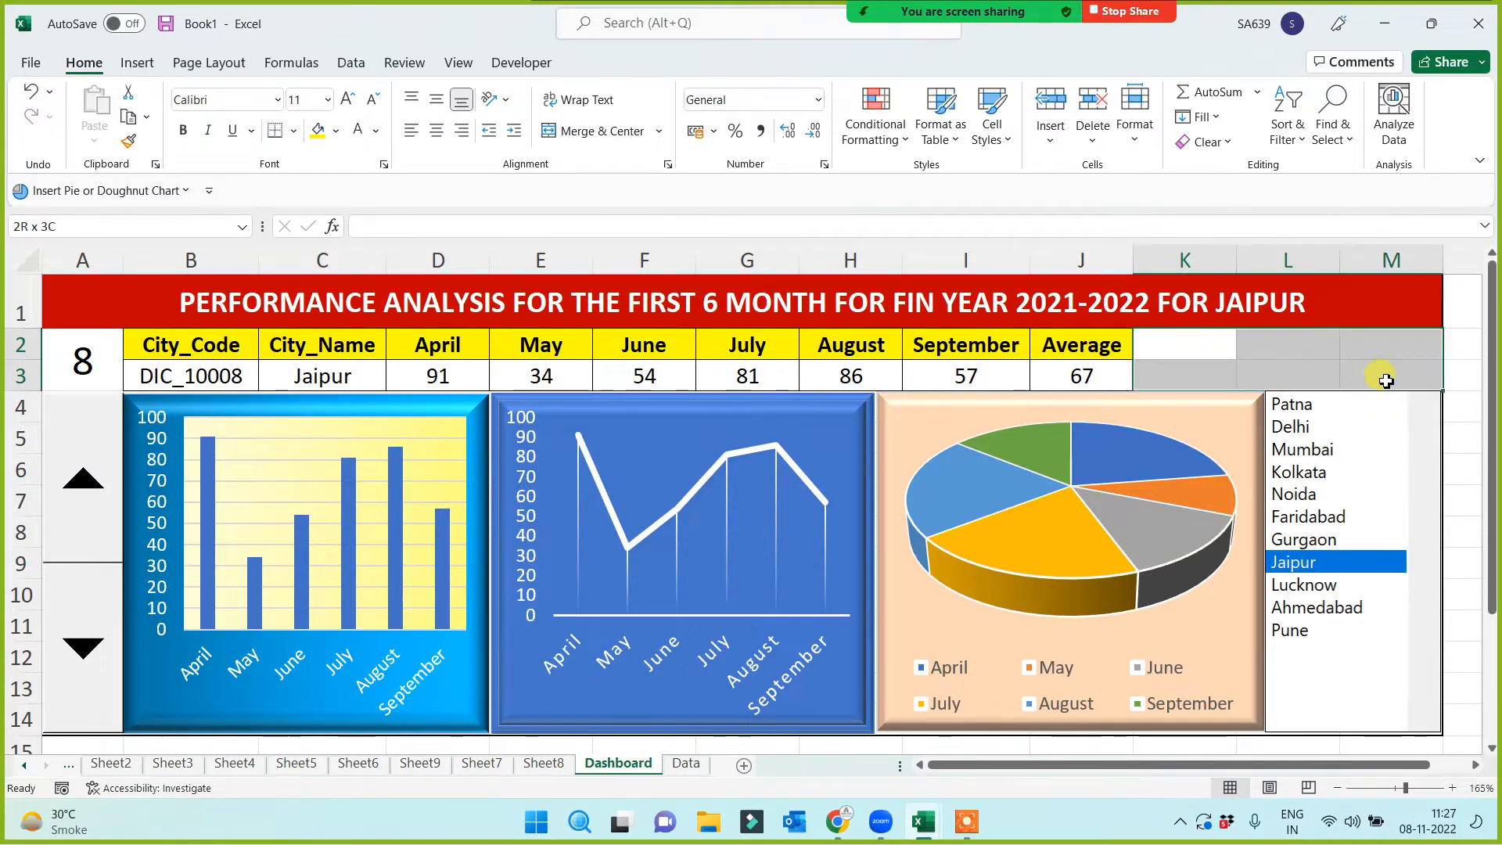
pyautogui.click(1201, 356)
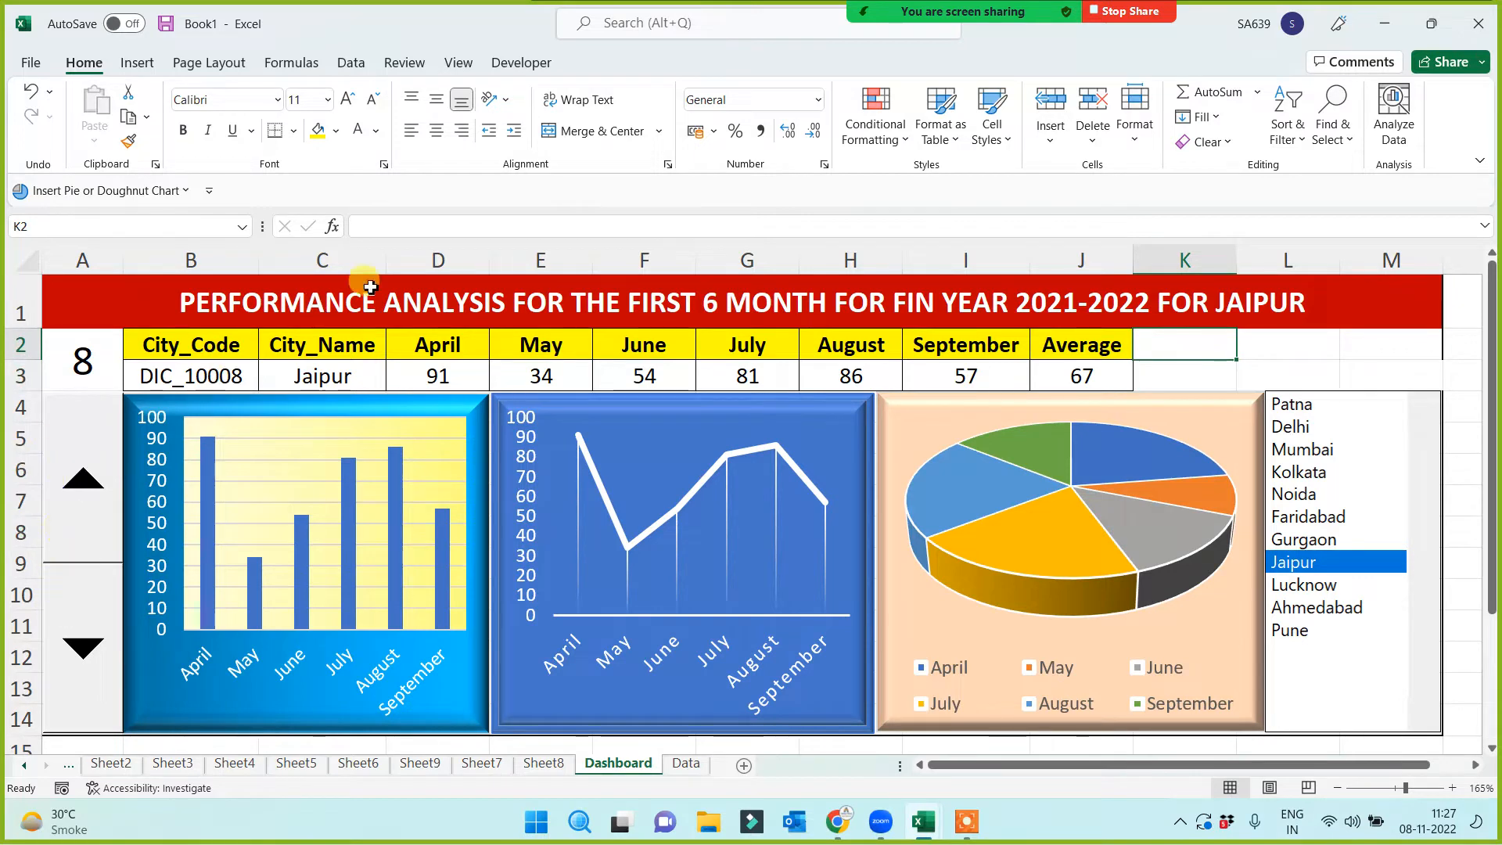
# Draw a form-control spin button over K2:M3 from the Developer tab
pyautogui.click(524, 62)
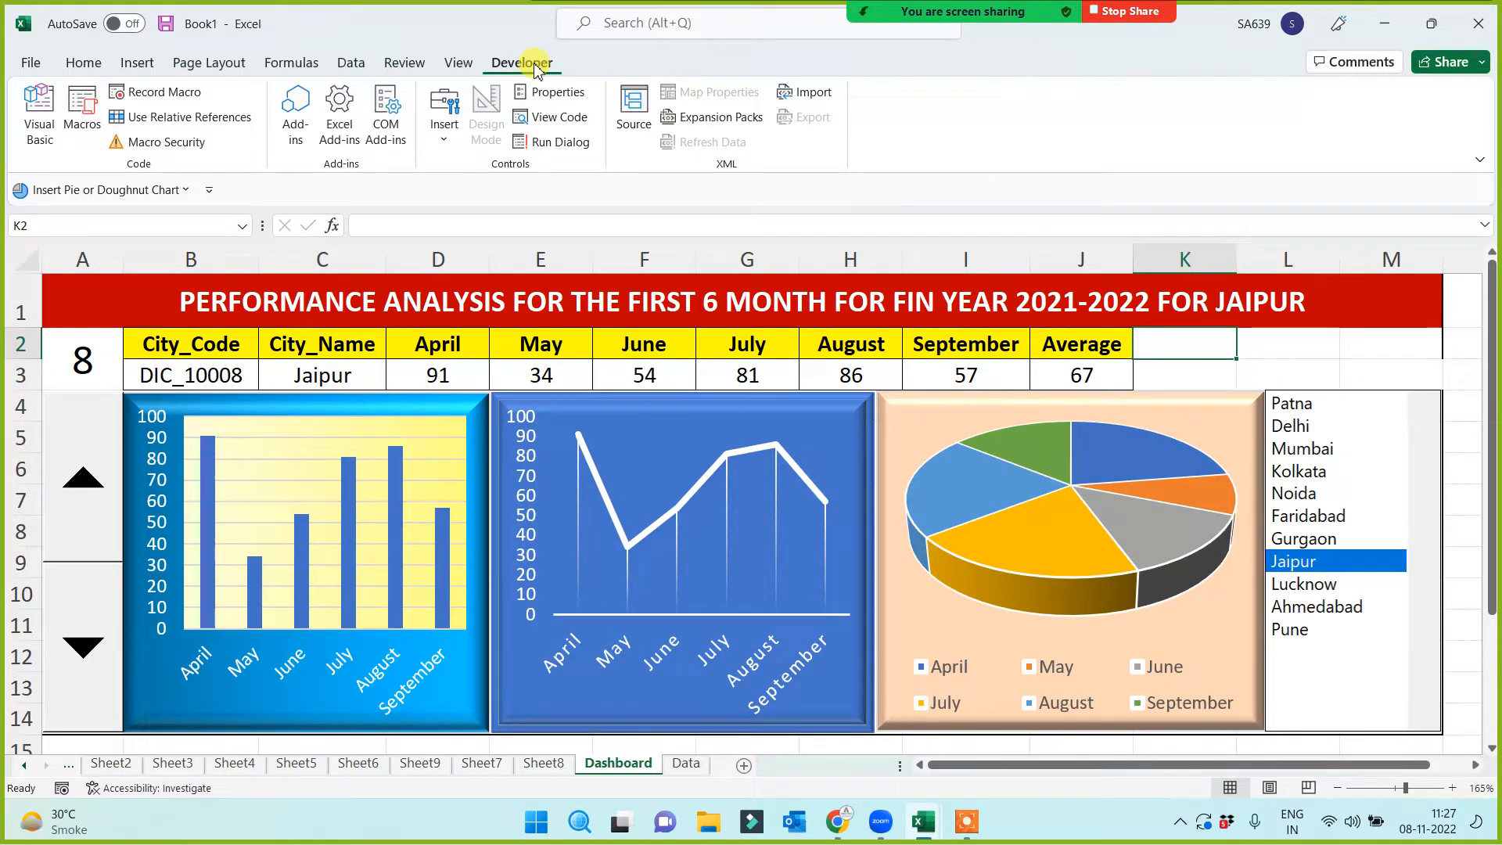
pyautogui.click(445, 137)
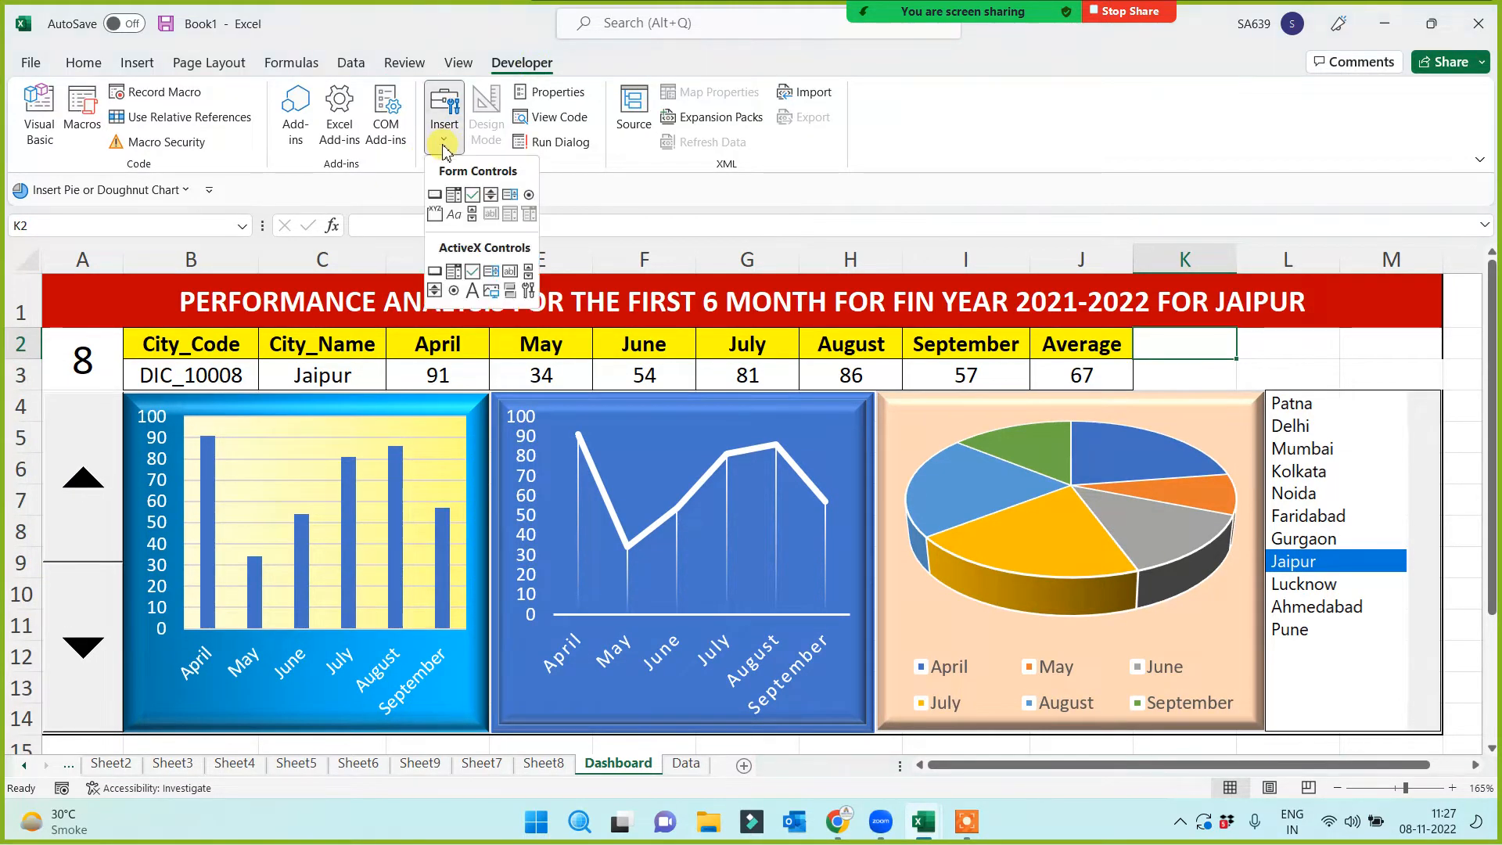
pyautogui.click(491, 195)
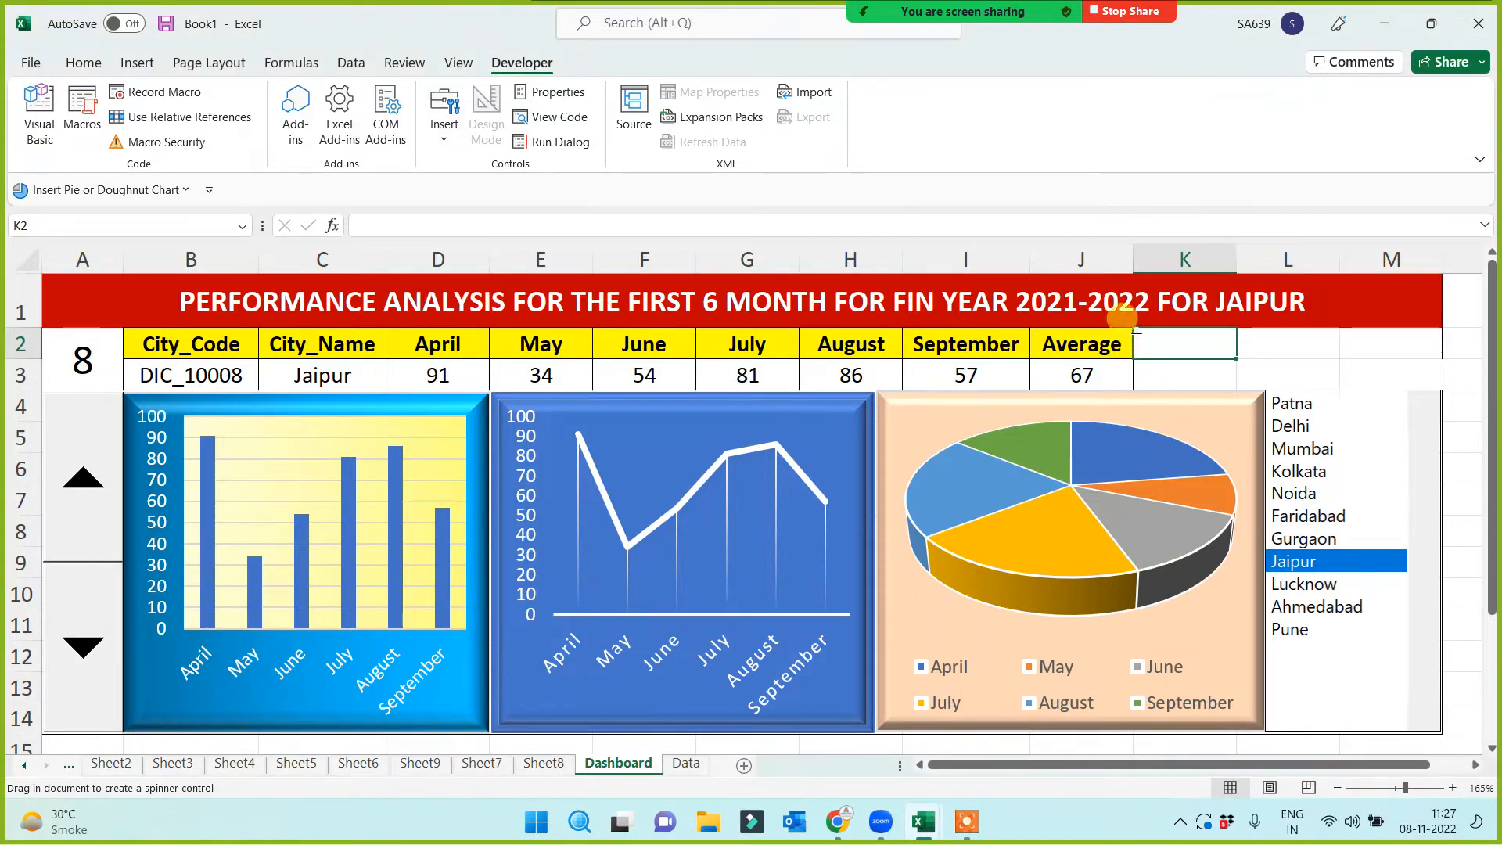
pyautogui.moveTo(1136, 334)
pyautogui.mouseDown()
pyautogui.moveTo(1240, 368)
pyautogui.moveTo(1384, 376)
pyautogui.mouseUp()
pyautogui.moveTo(1433, 384); pyautogui.dragTo(1442, 387)
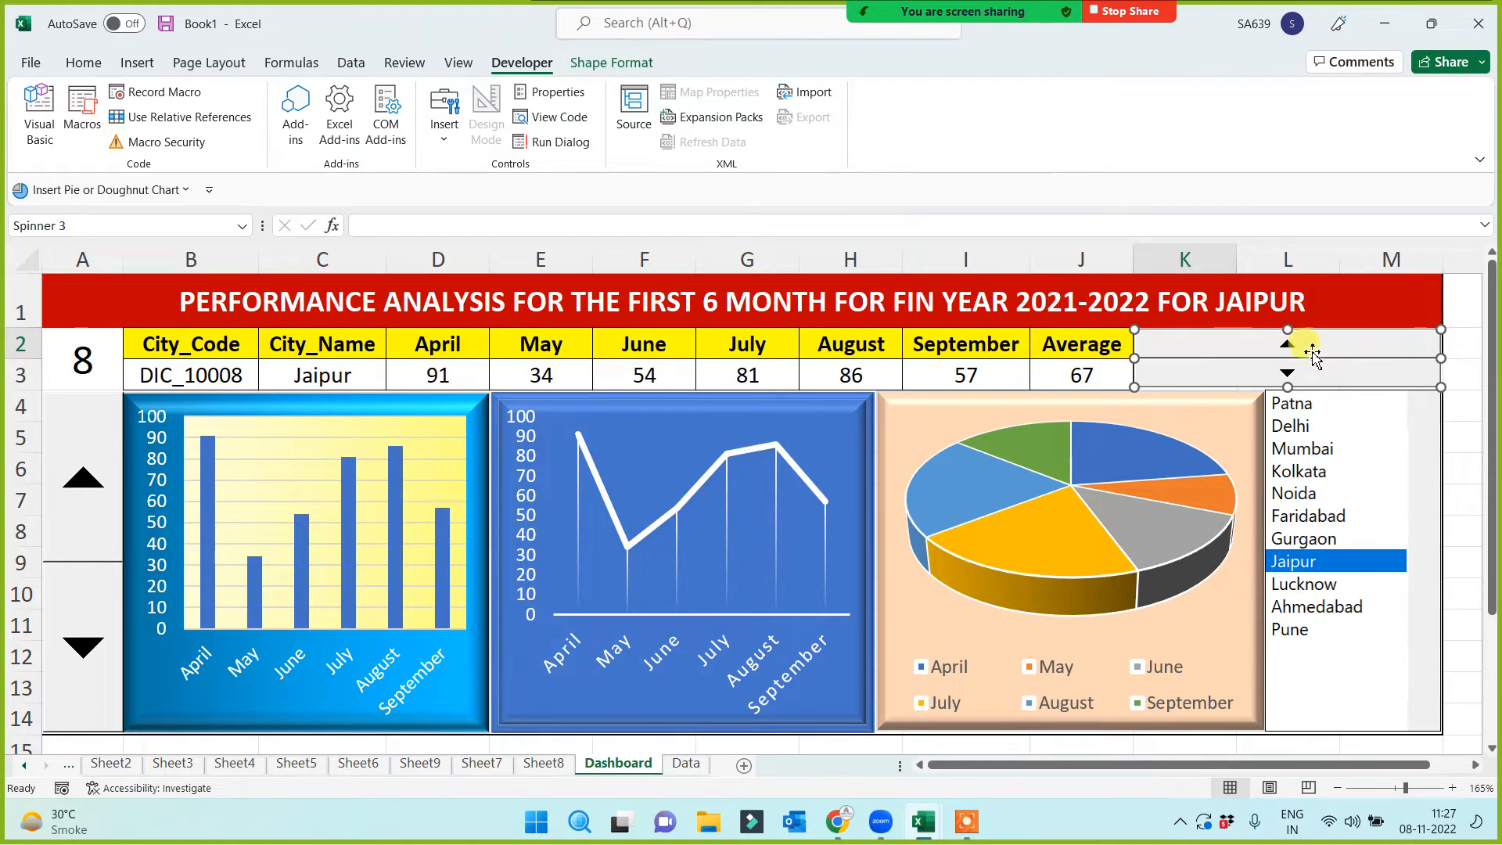
pyautogui.moveTo(1287, 387); pyautogui.dragTo(1288, 391)
pyautogui.click(1464, 336)
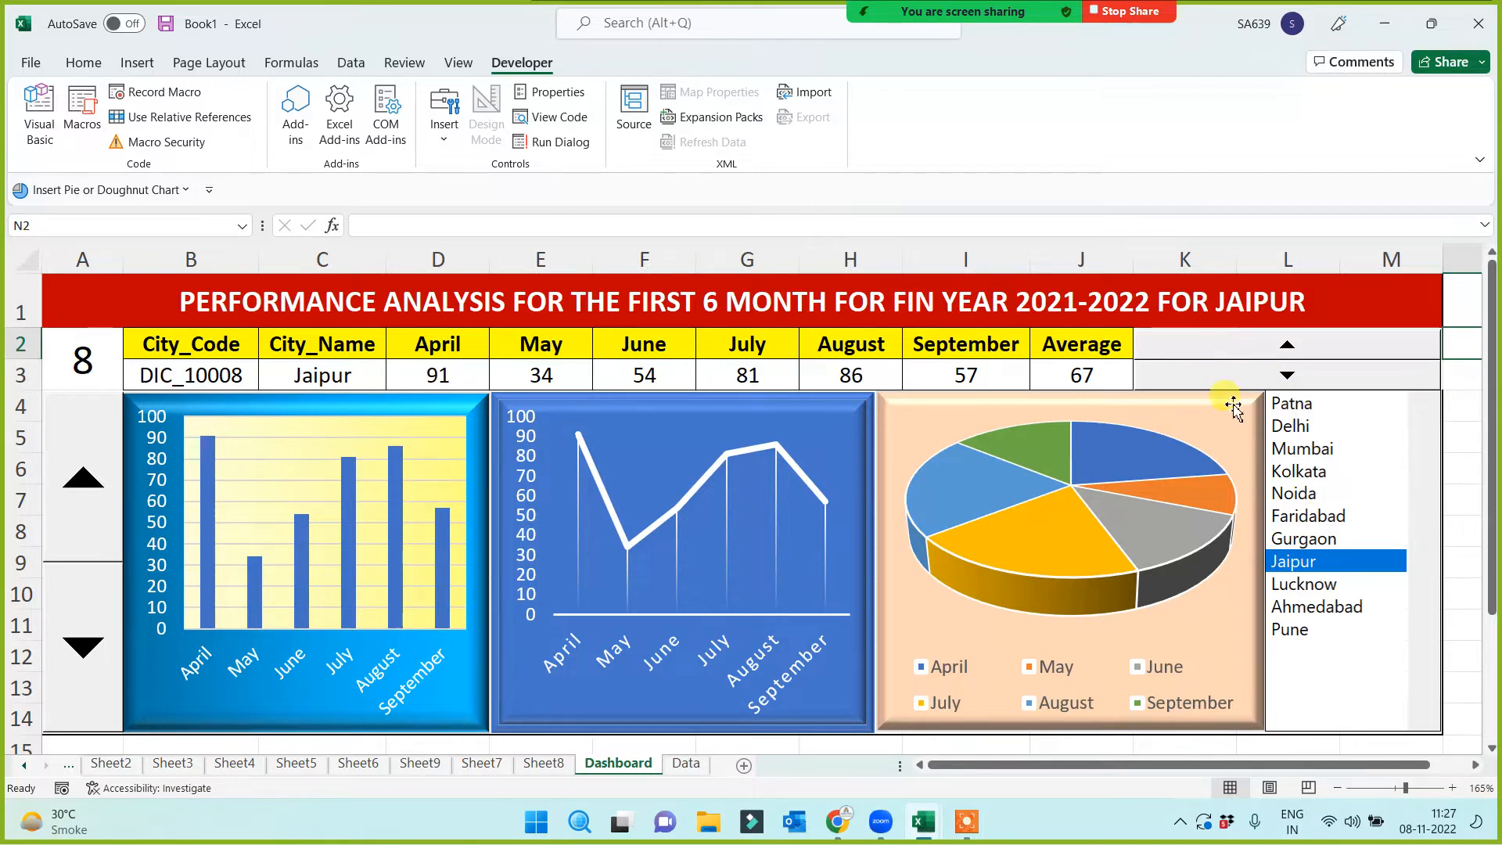
# Set the spin button's value limit to 11 and link it to cell A2
pyautogui.rightClick(1217, 345)
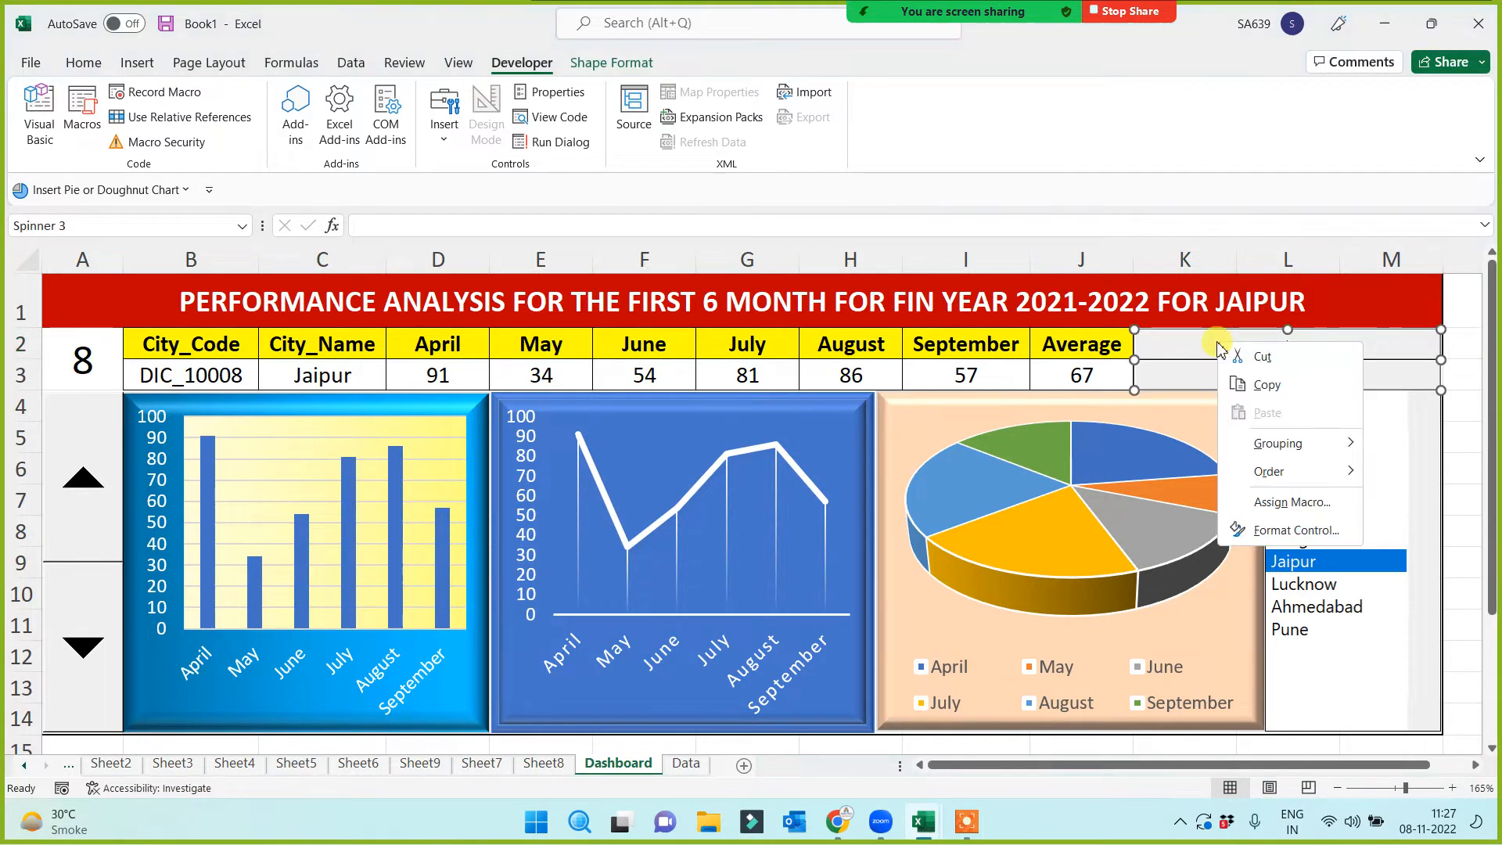
pyautogui.click(1286, 532)
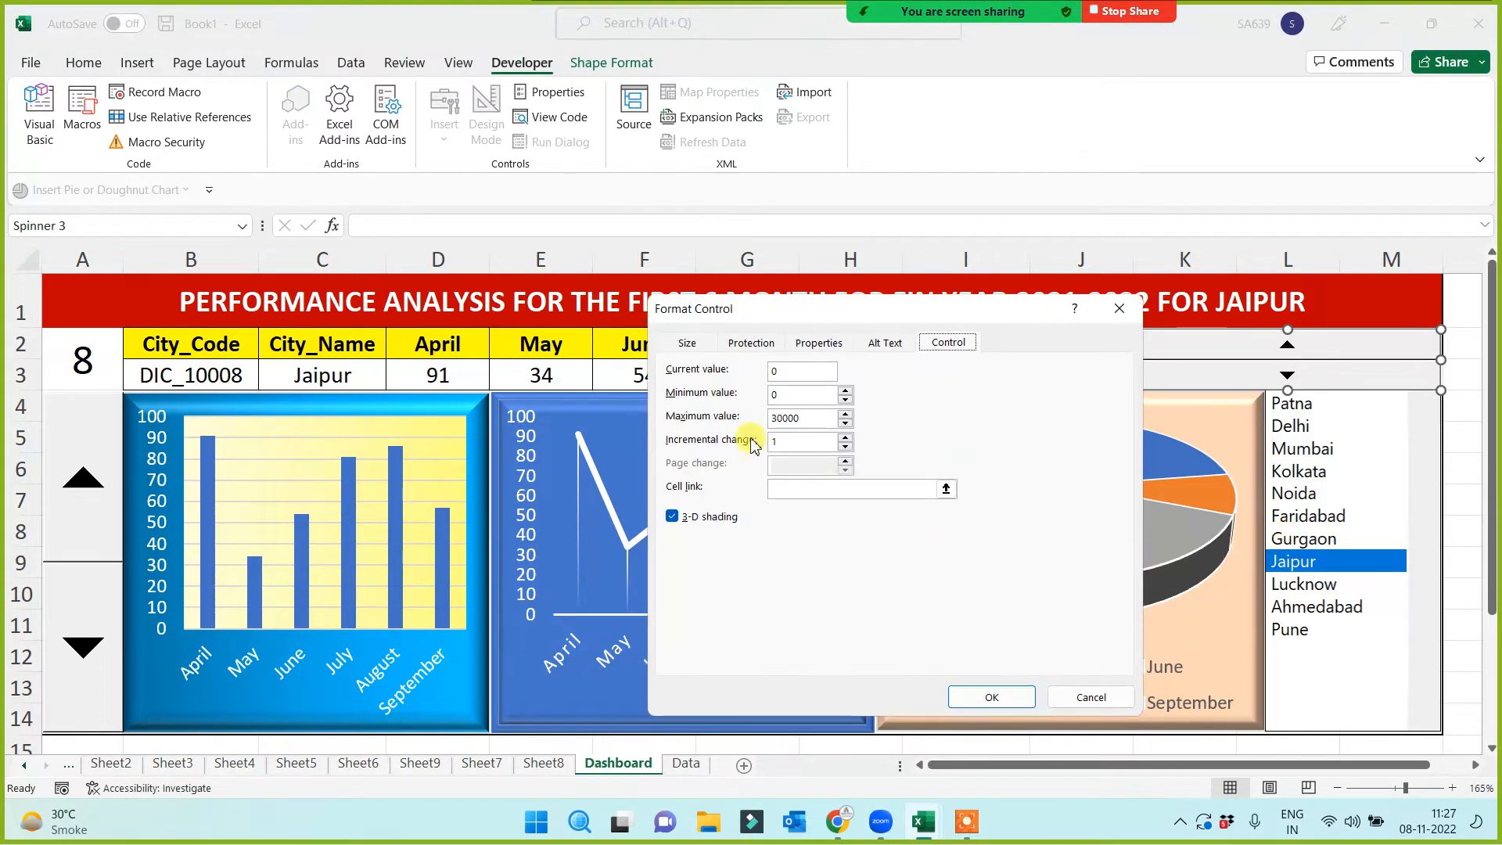
pyautogui.moveTo(795, 395); pyautogui.dragTo(751, 416)
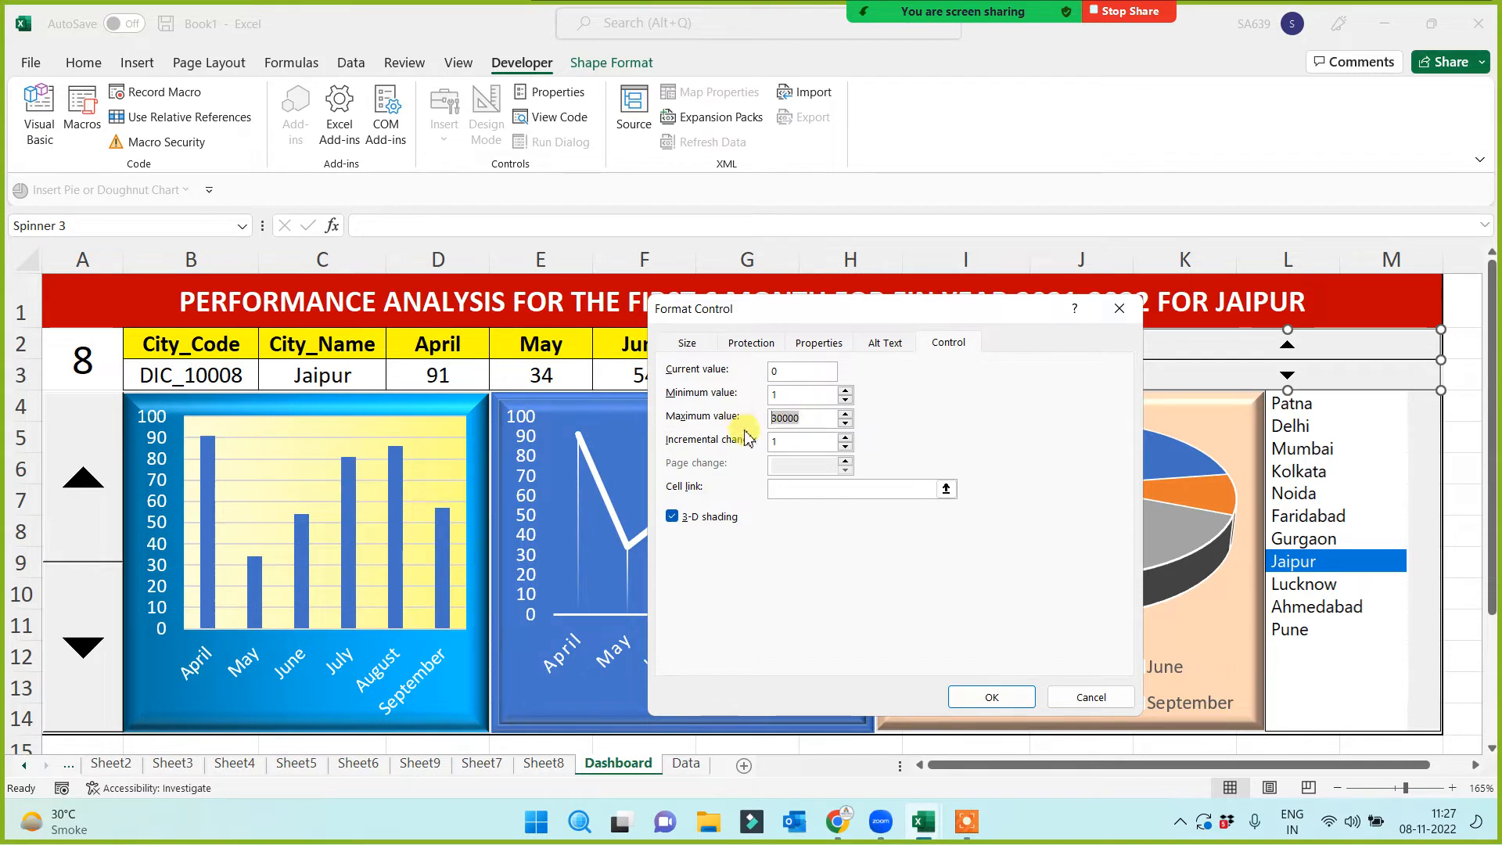
pyautogui.write('11')
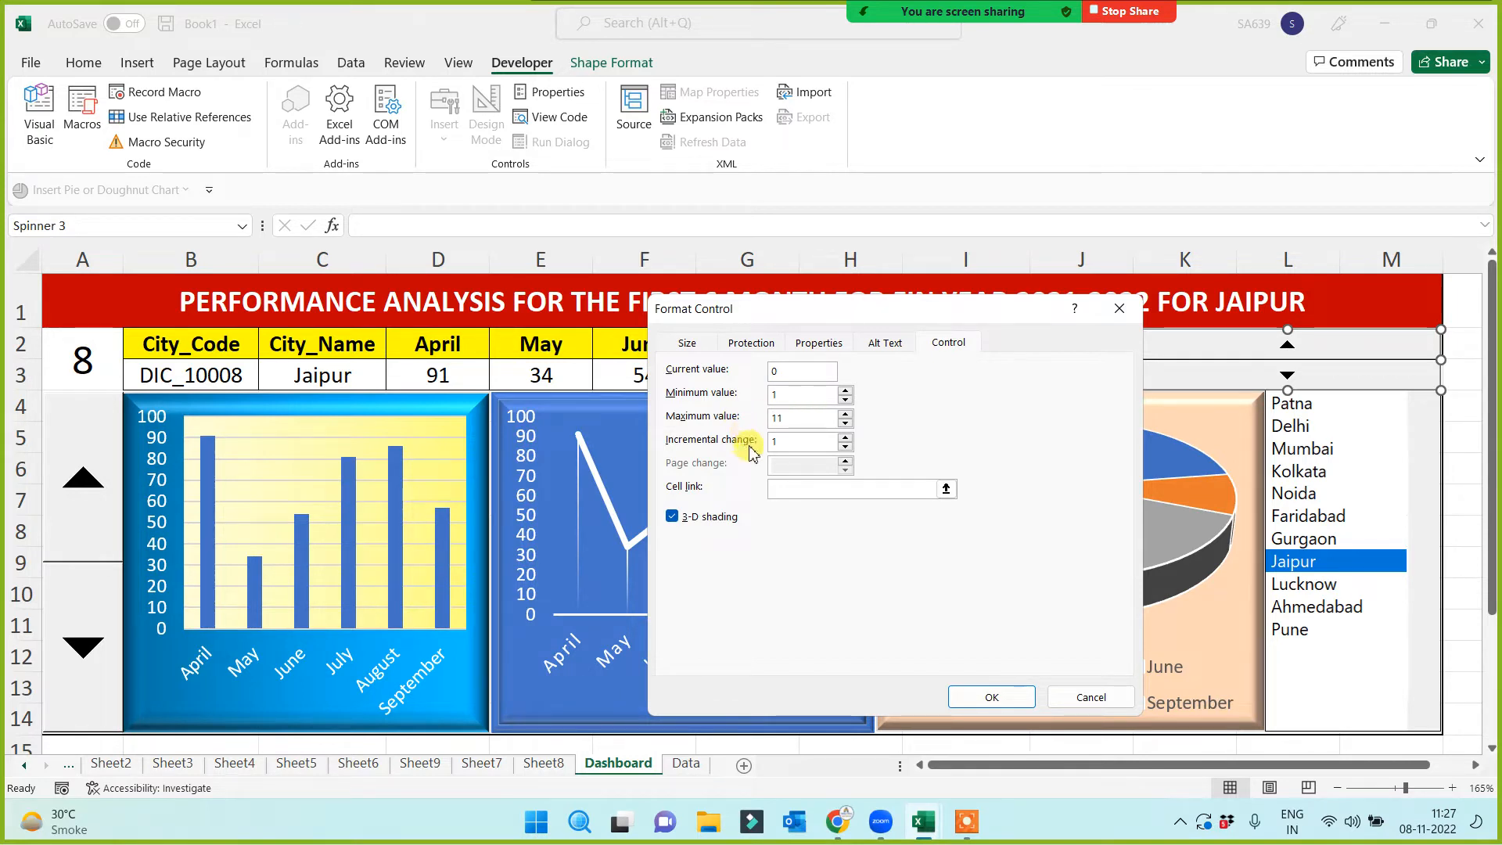
pyautogui.click(778, 489)
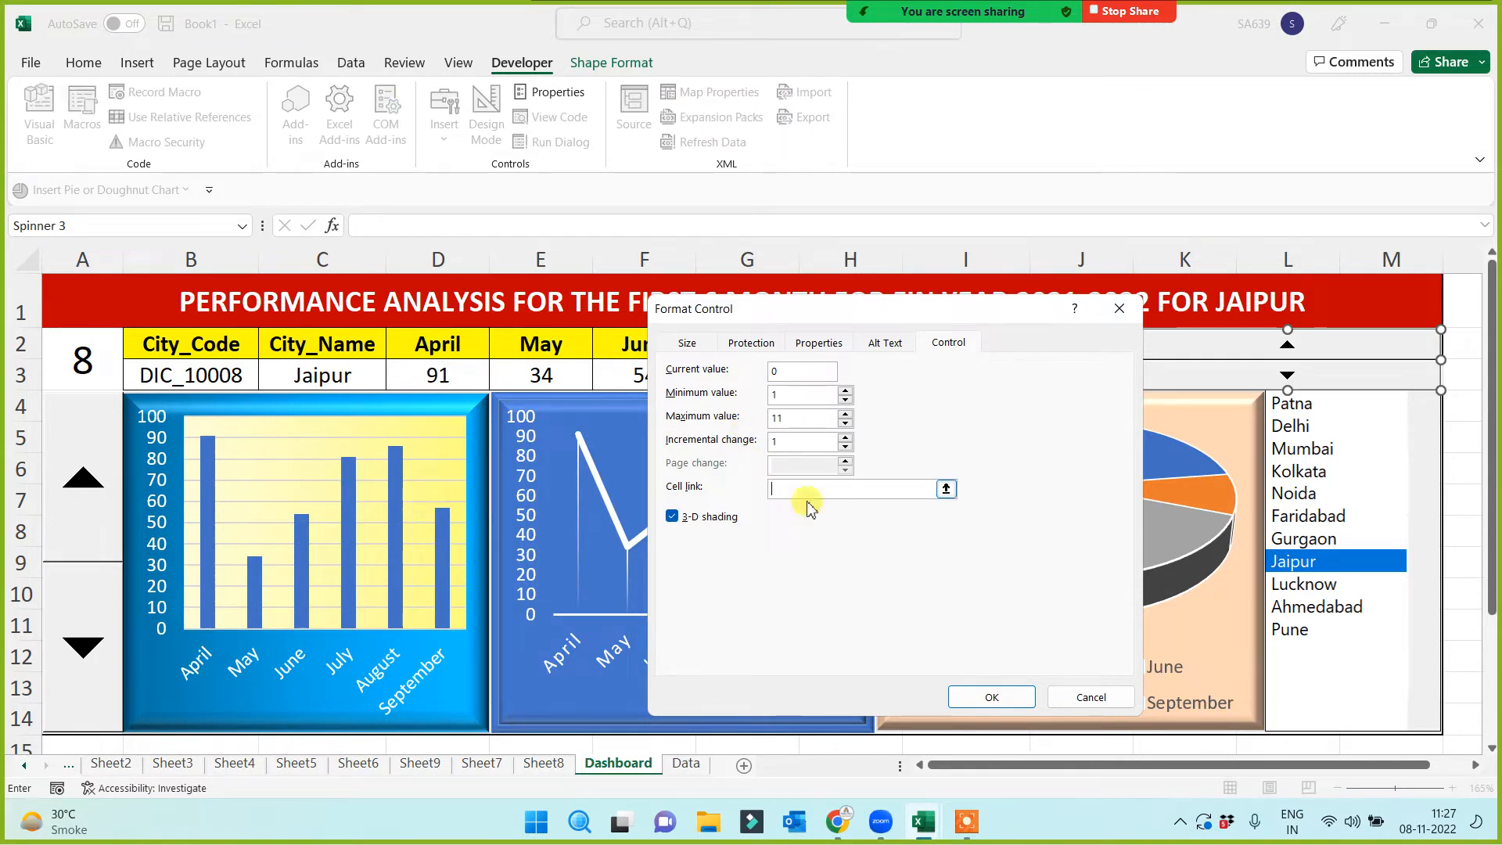
pyautogui.click(98, 364)
pyautogui.click(1007, 698)
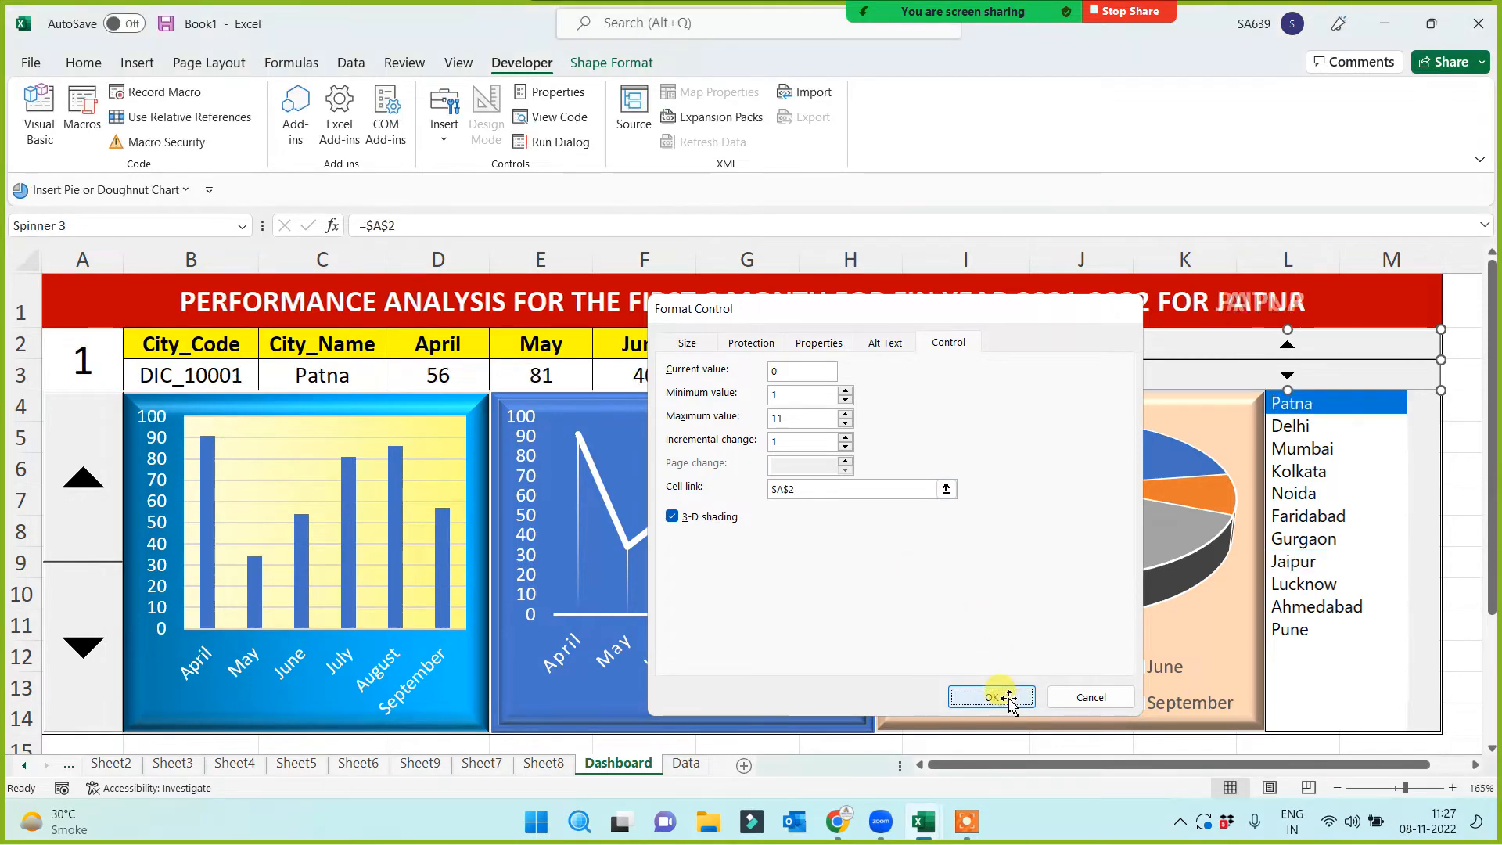
pyautogui.click(1094, 748)
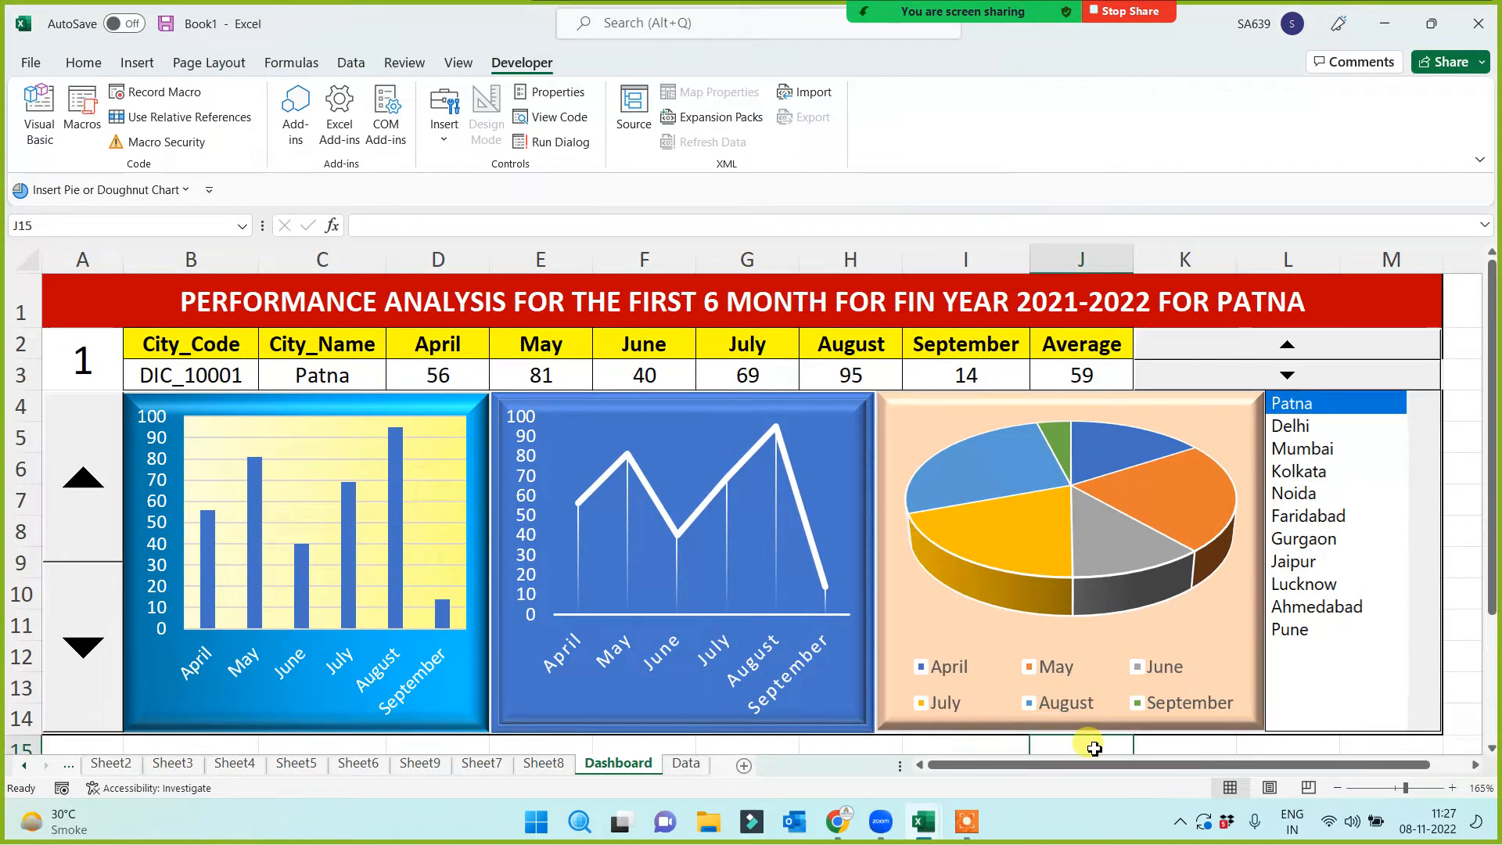
# Step the city forward with the spin button through Kolkata to Jaipur
pyautogui.click(83, 478)
pyautogui.click(83, 479)
pyautogui.click(83, 478)
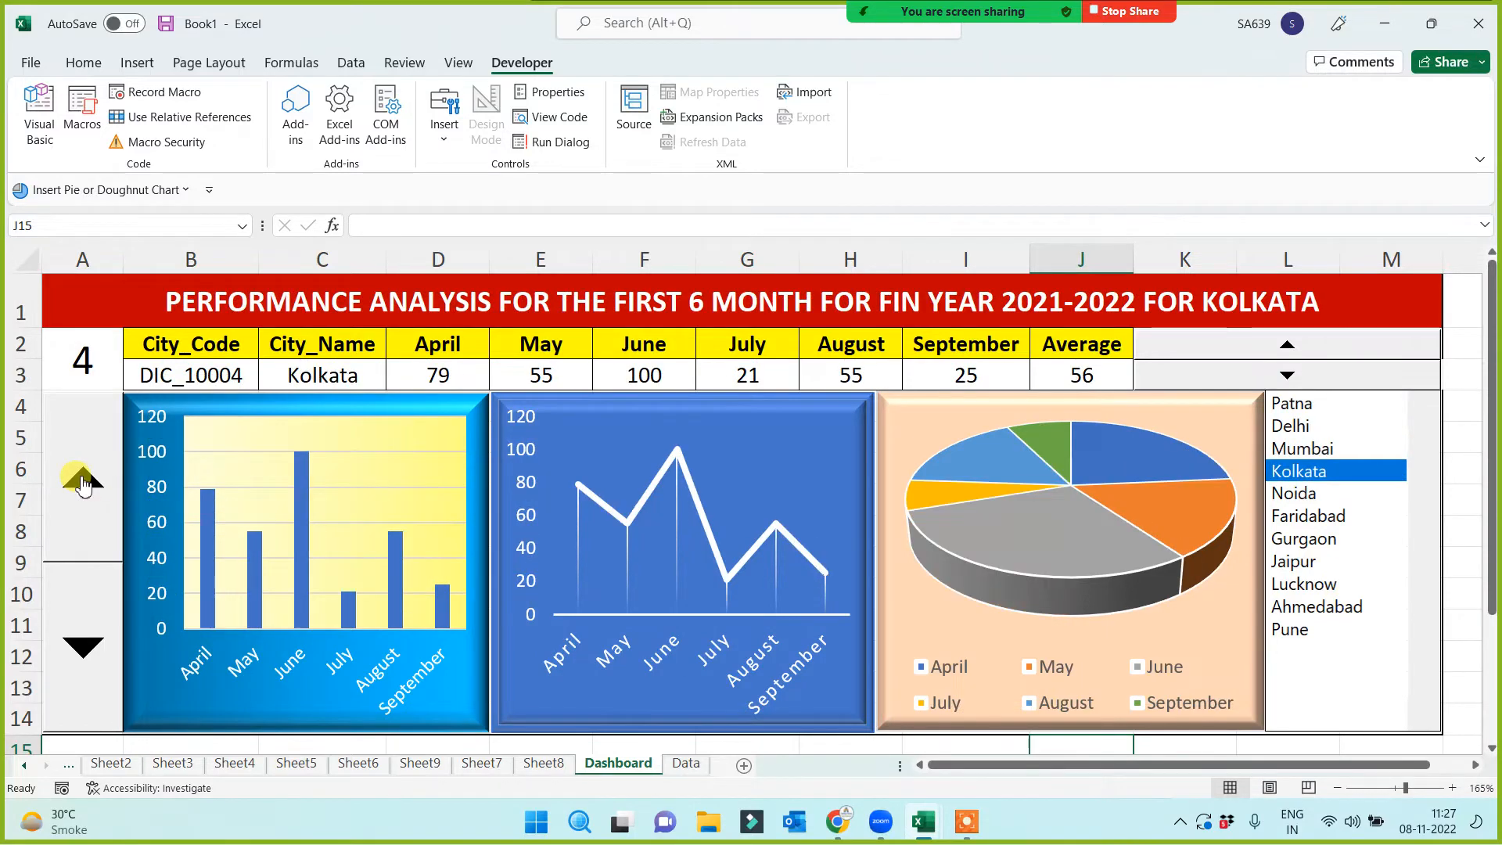
pyautogui.click(1283, 346)
pyautogui.click(1283, 346)
pyautogui.click(1283, 346)
pyautogui.click(1283, 345)
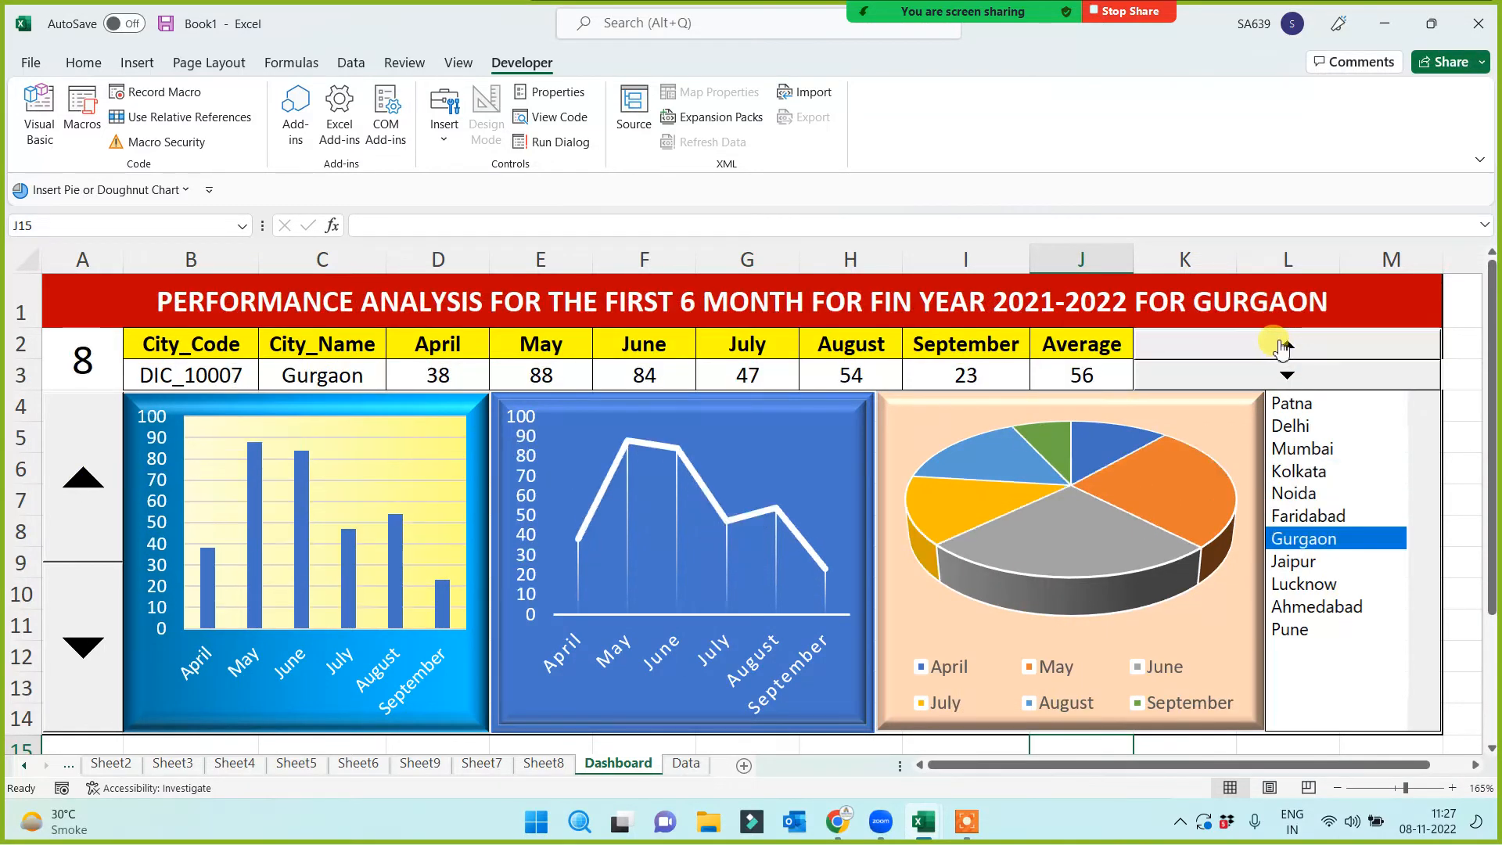
pyautogui.click(1317, 448)
pyautogui.click(1320, 560)
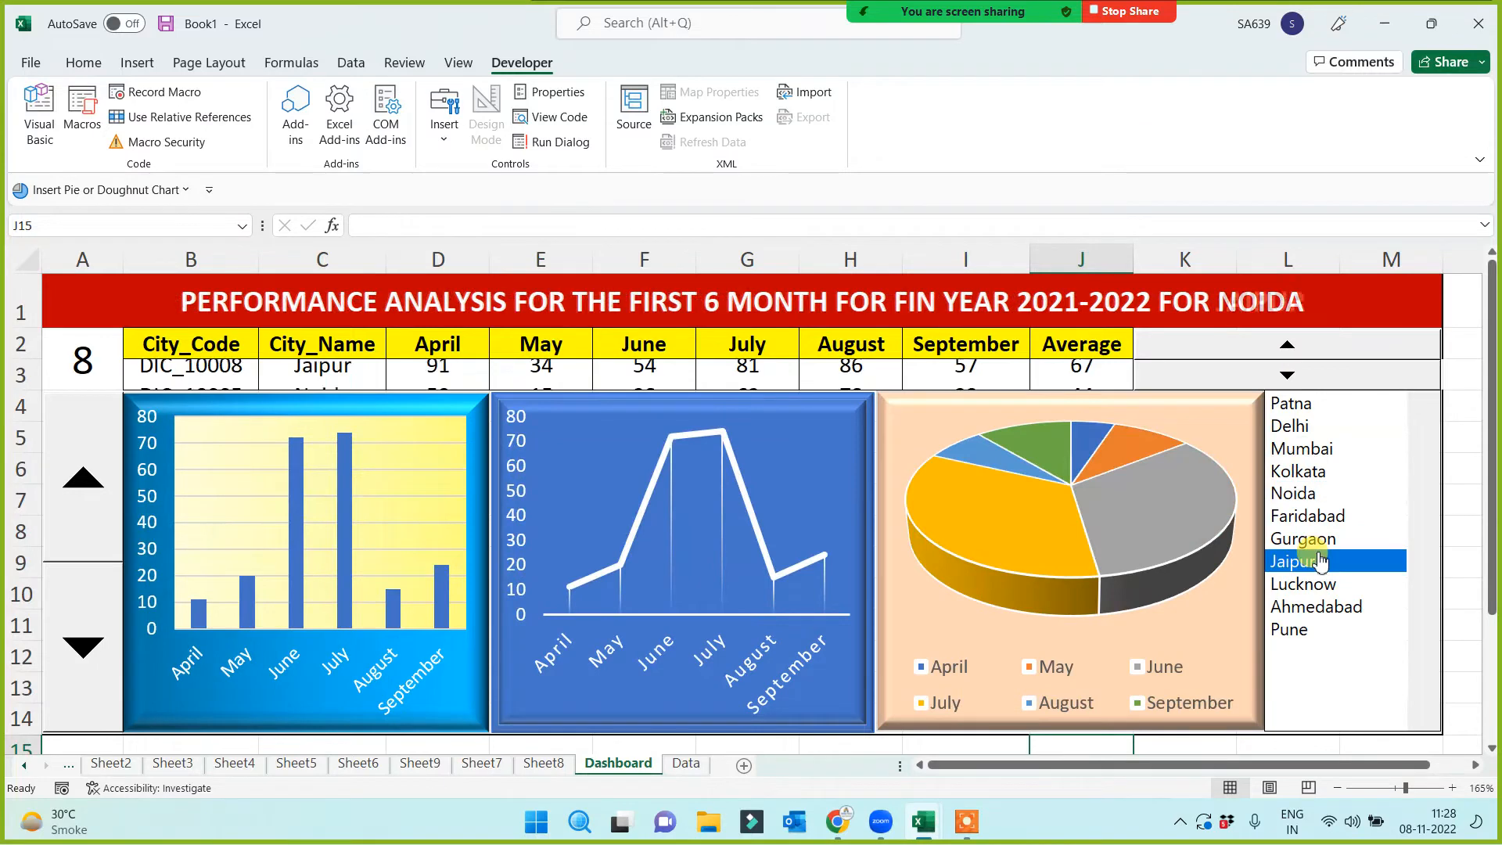
# Enter 1 in the city index cell A2 to bring back Patna
pyautogui.click(78, 356)
pyautogui.write('1')
pyautogui.click(106, 294)
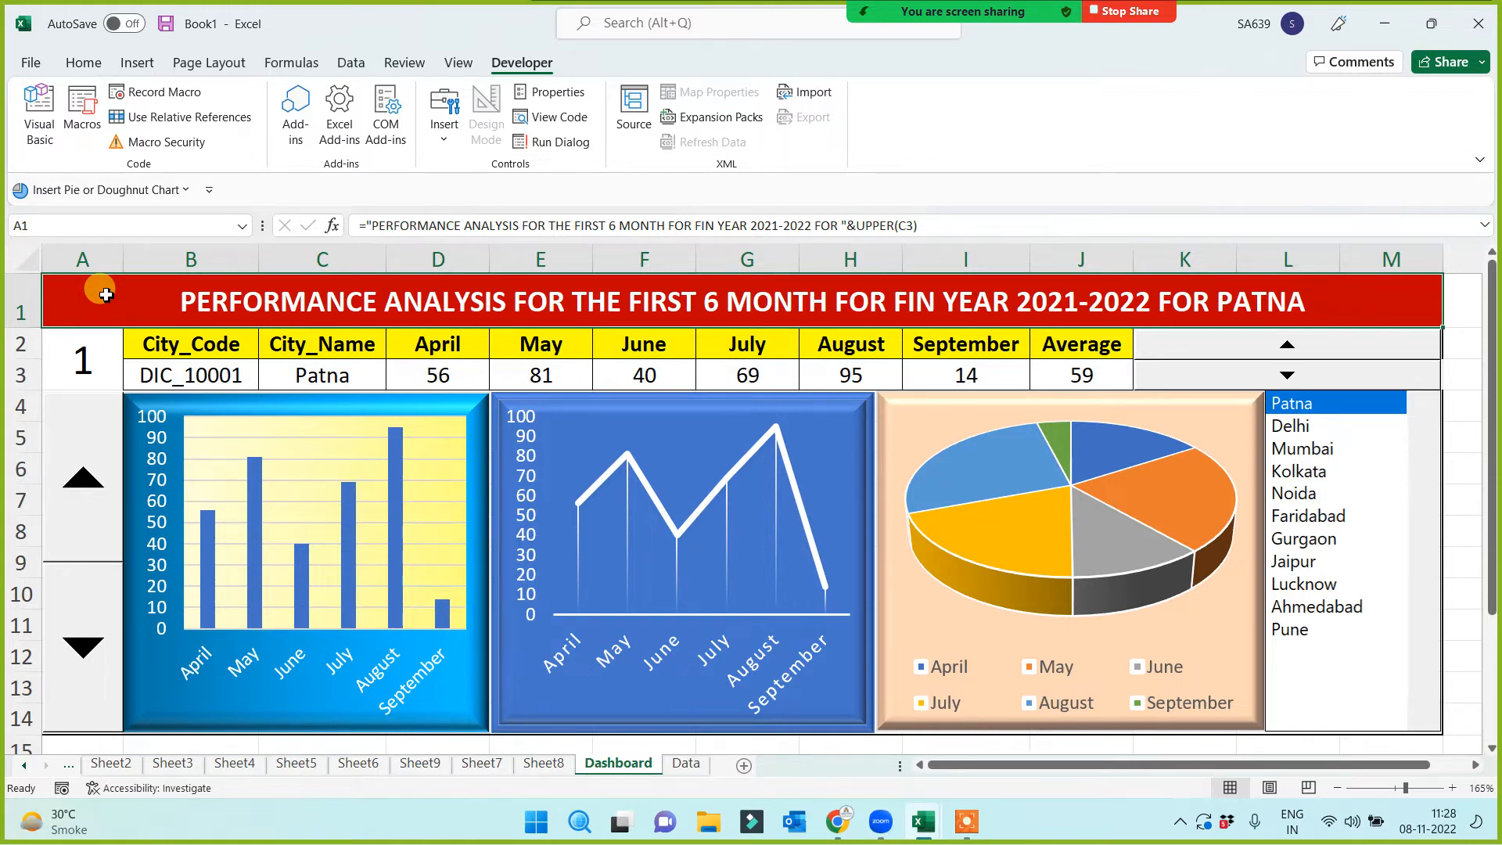
# Apply Thick Outside Borders to the dashboard range A1:M14
pyautogui.hotkey('shift', 'Down')
pyautogui.hotkey('shift', 'Down')
pyautogui.hotkey('shift', 'Down')
pyautogui.hotkey('shift', 'Down')
pyautogui.hotkey('shift', 'Down')
pyautogui.hotkey('shift', 'Down')
pyautogui.hotkey('shift', 'Down')
pyautogui.hotkey('shift', 'Down')
pyautogui.hotkey('shift', 'Down')
pyautogui.hotkey('shift', 'Down')
pyautogui.hotkey('shift', 'Down')
pyautogui.hotkey('shift', 'Down')
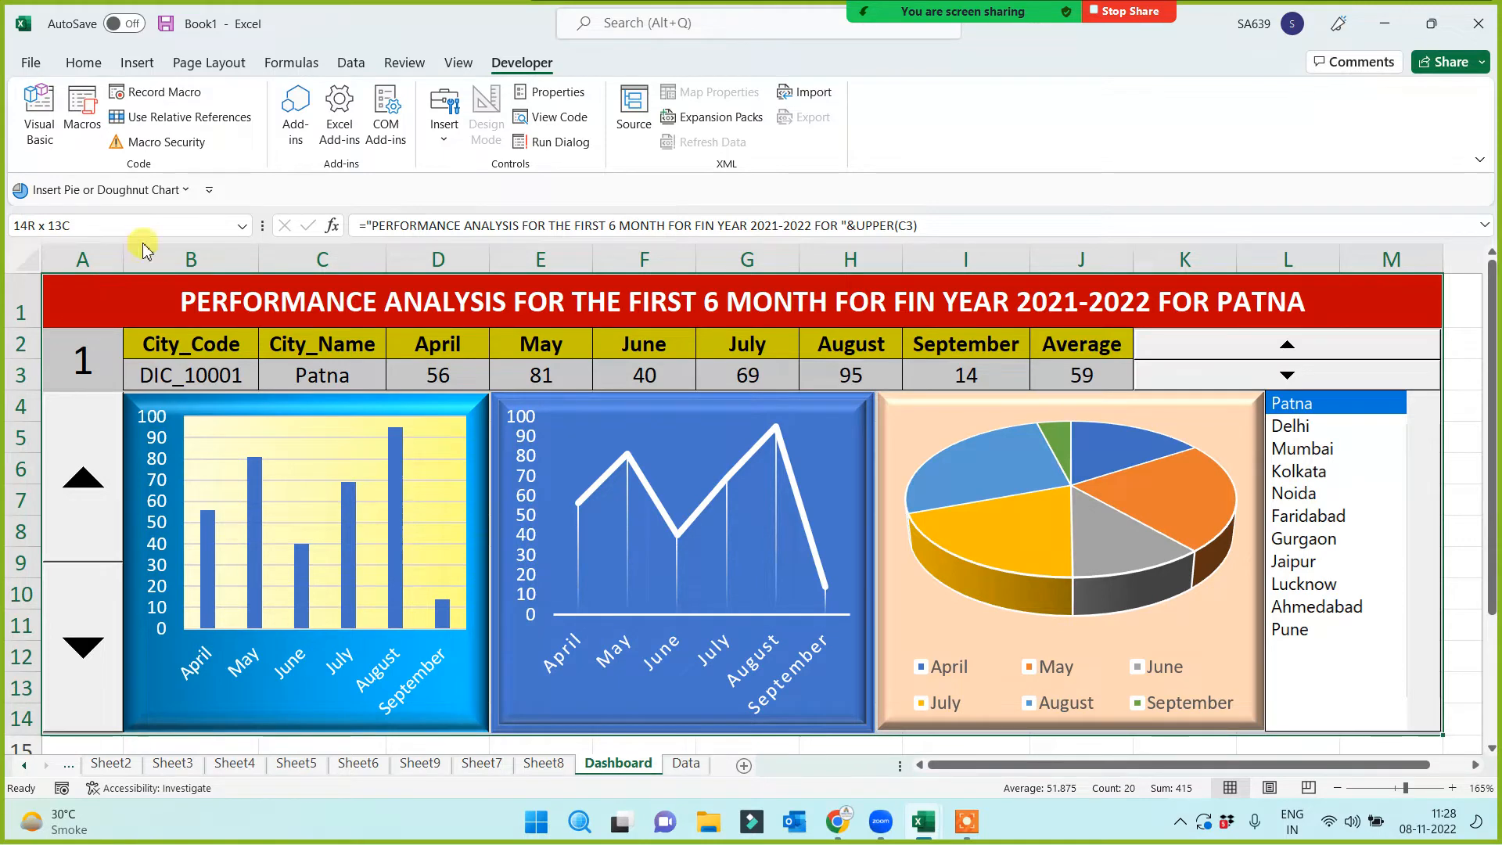
pyautogui.click(84, 62)
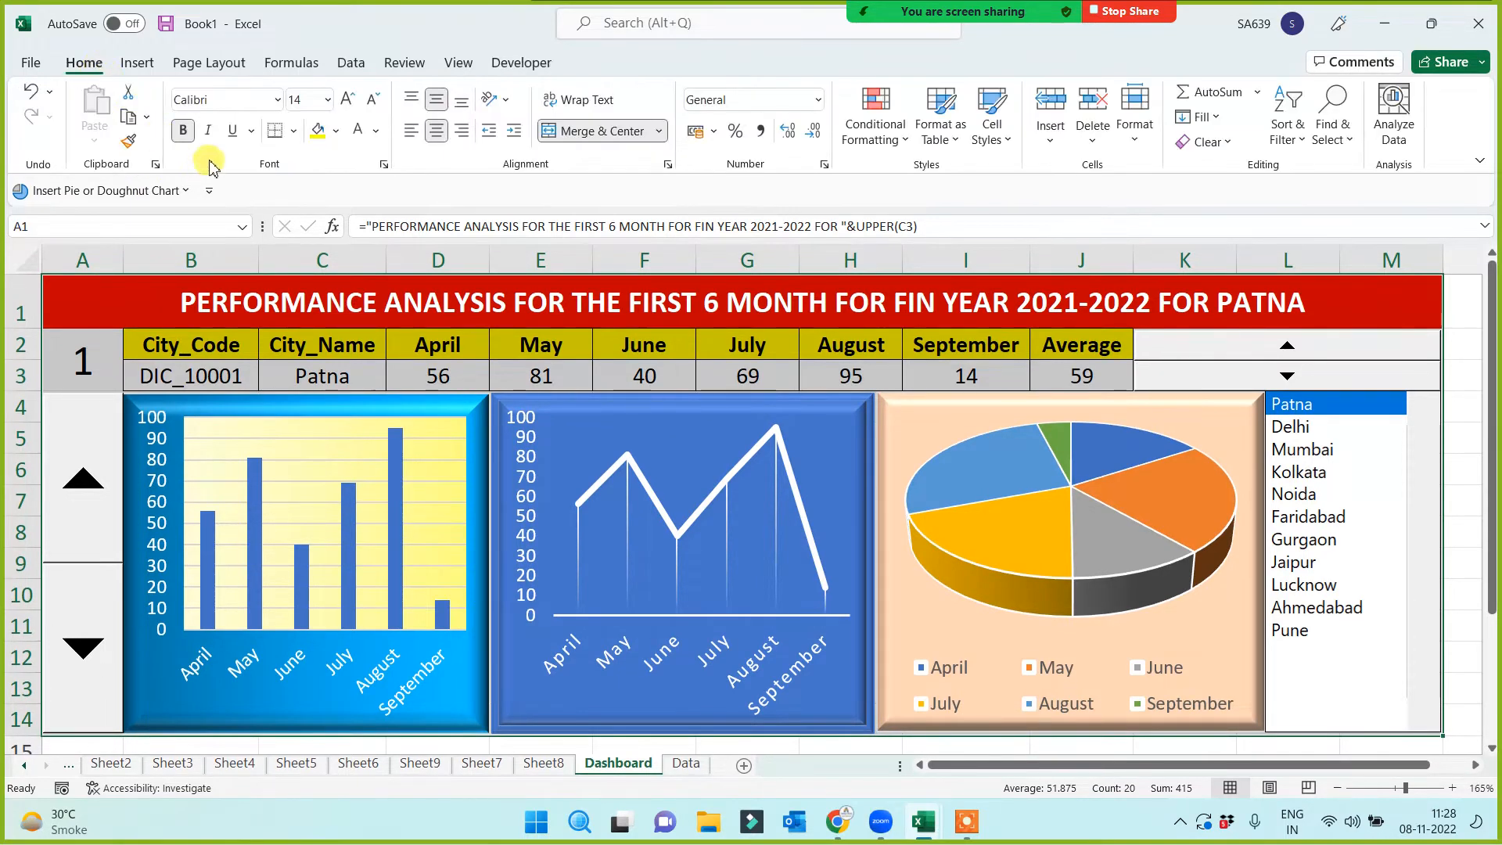
pyautogui.click(295, 132)
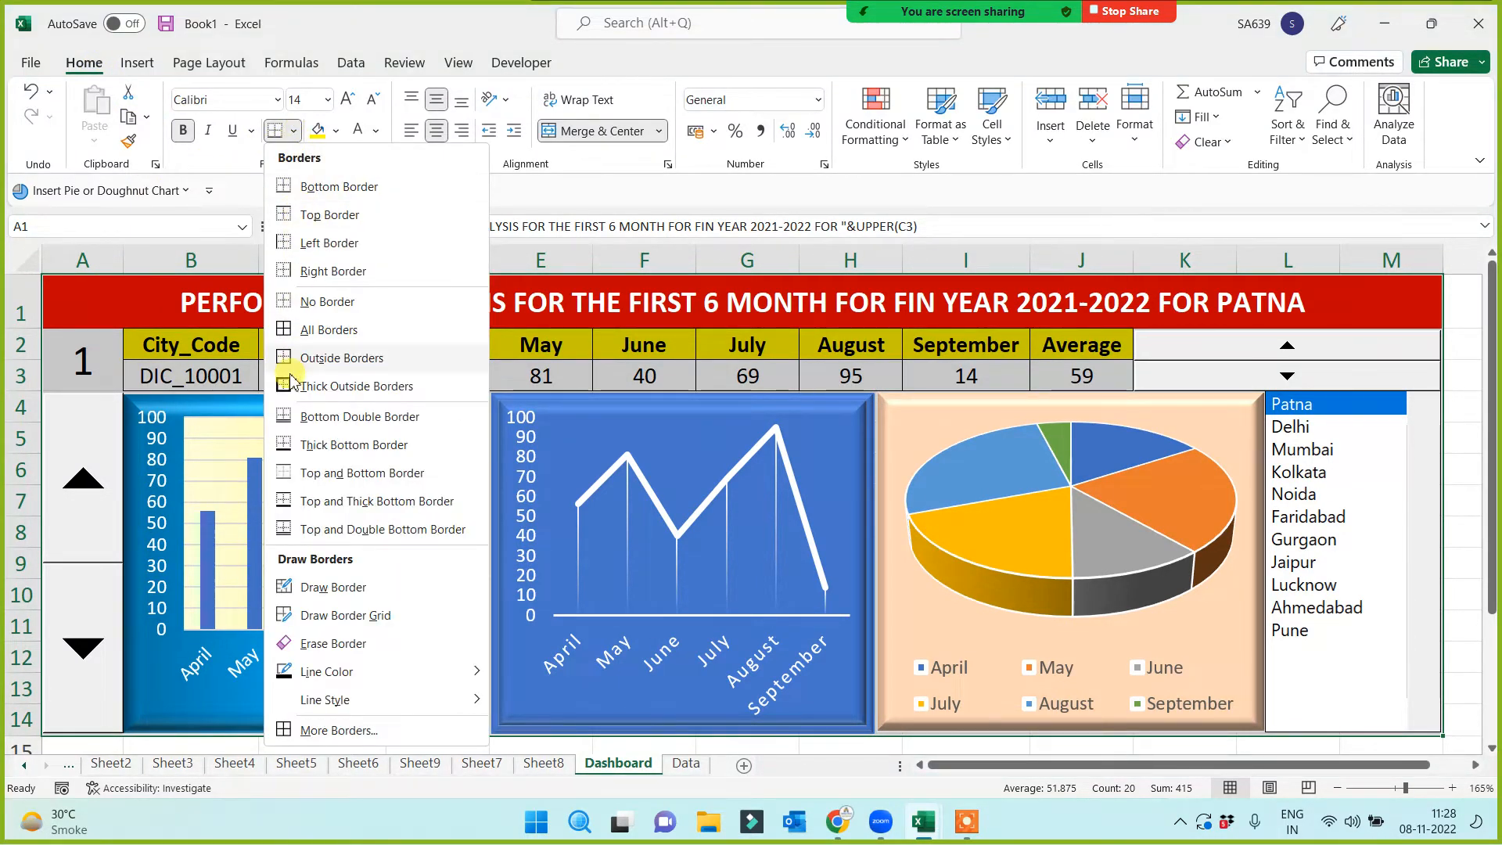
pyautogui.click(287, 388)
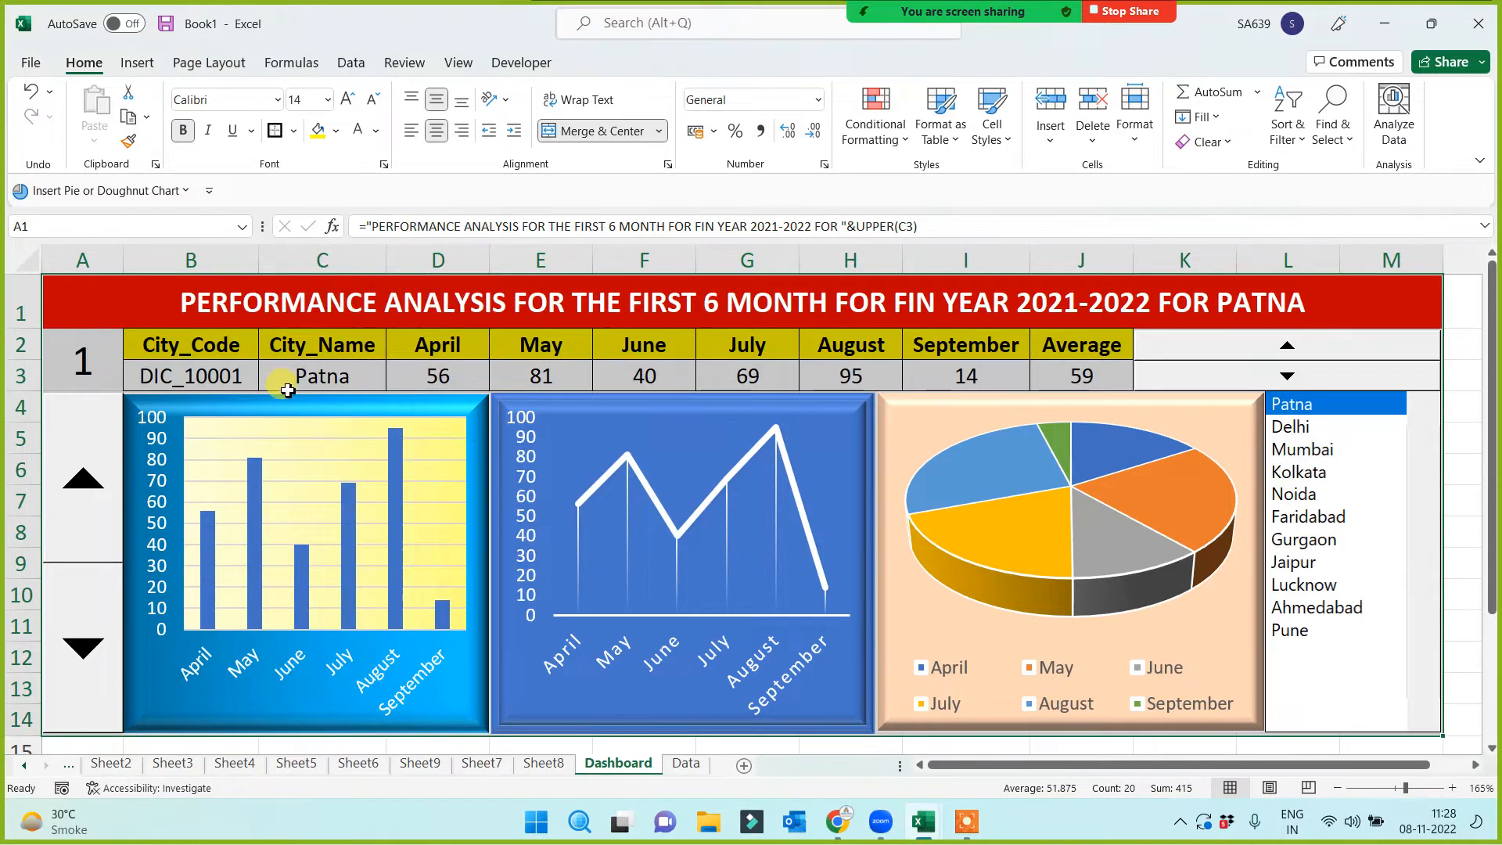
pyautogui.click(1473, 463)
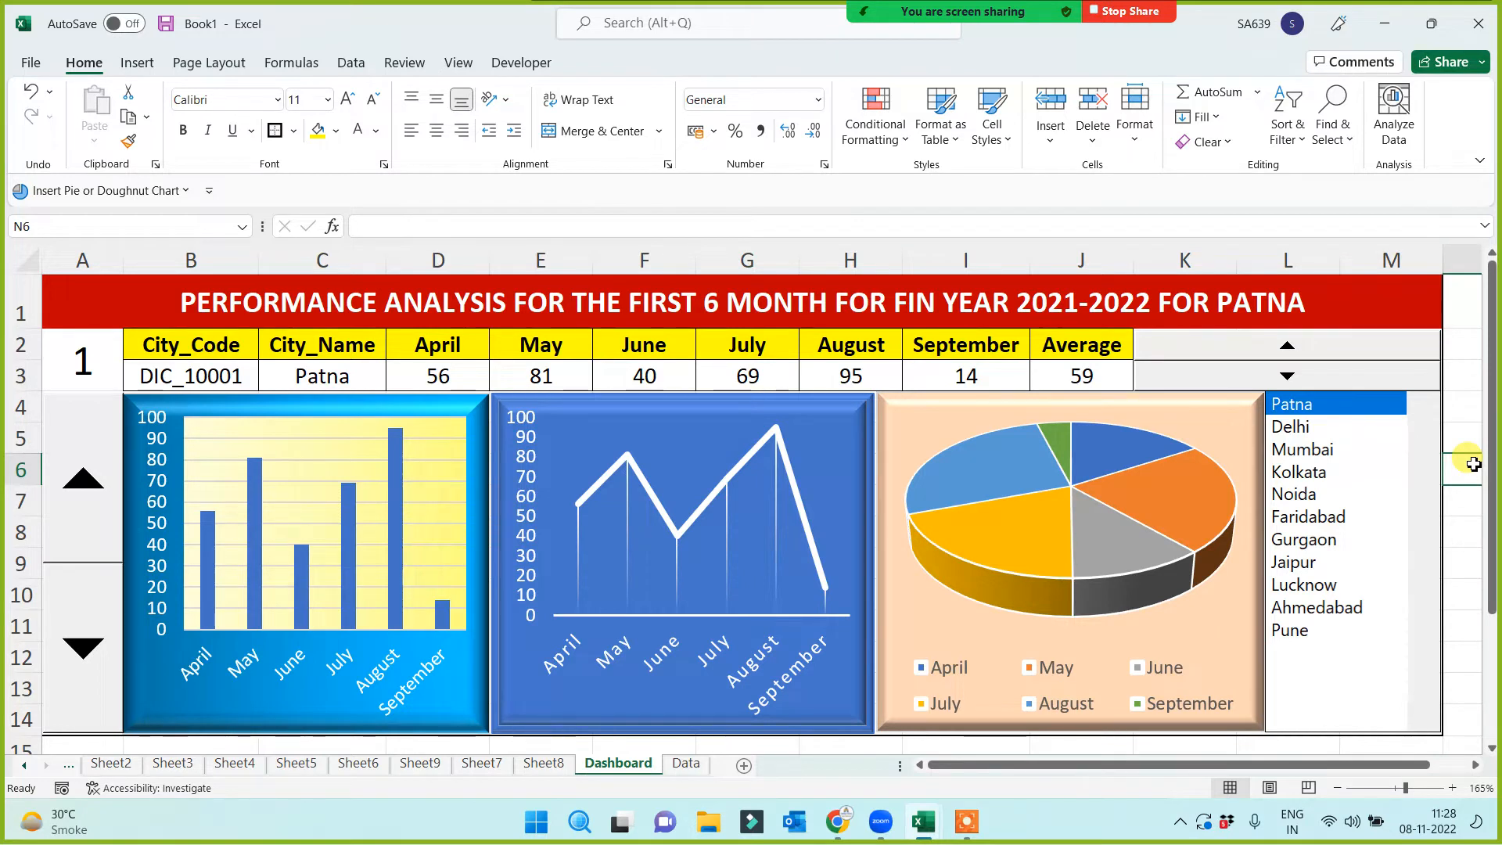
pyautogui.click(66, 298)
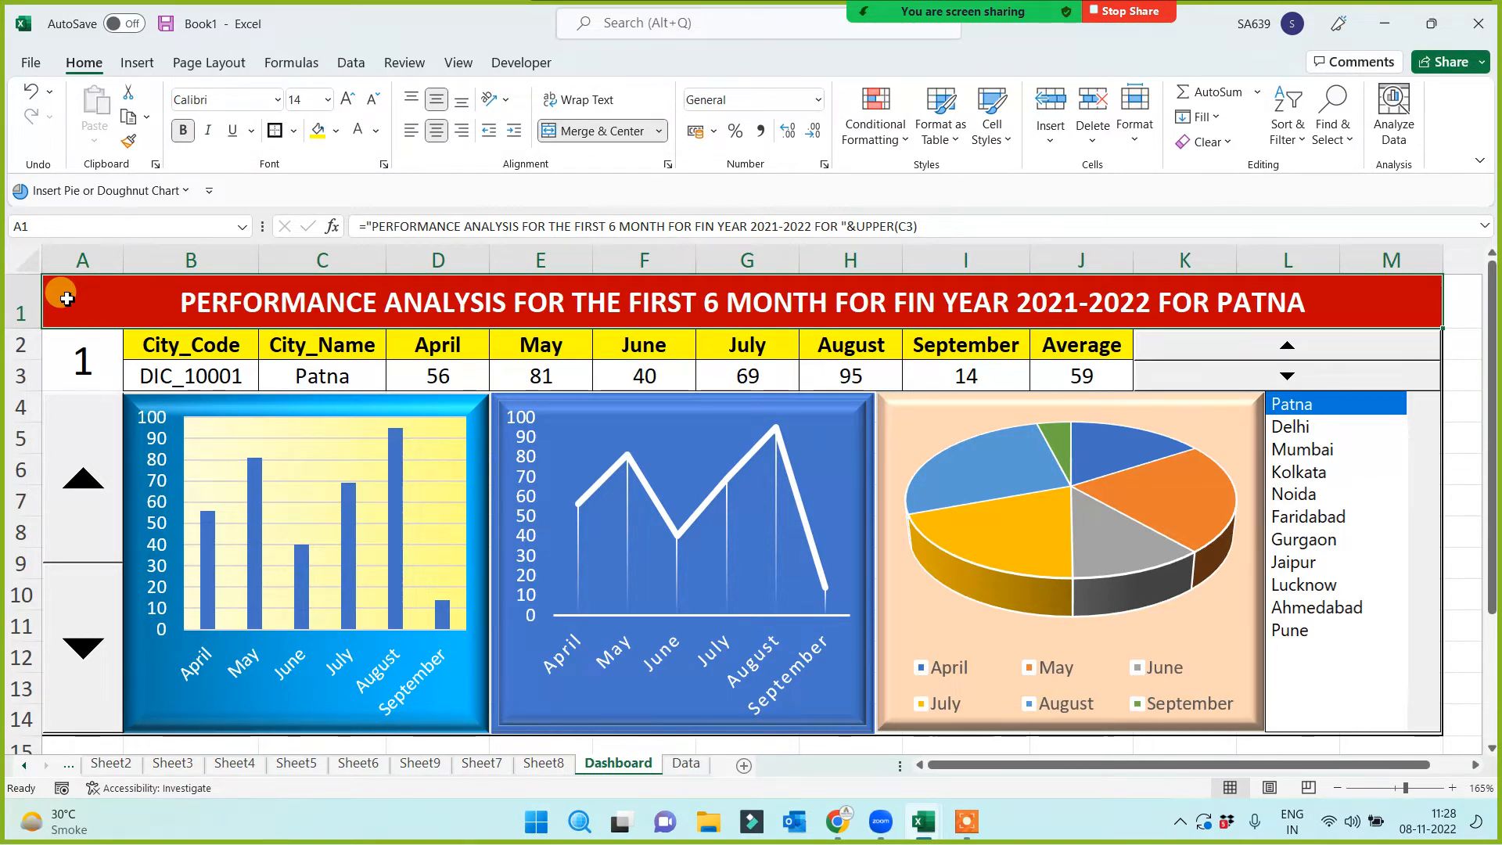
# Pick Delhi through Pune in the list box, then jump back to Patna
pyautogui.click(1317, 431)
pyautogui.click(1309, 451)
pyautogui.click(1305, 473)
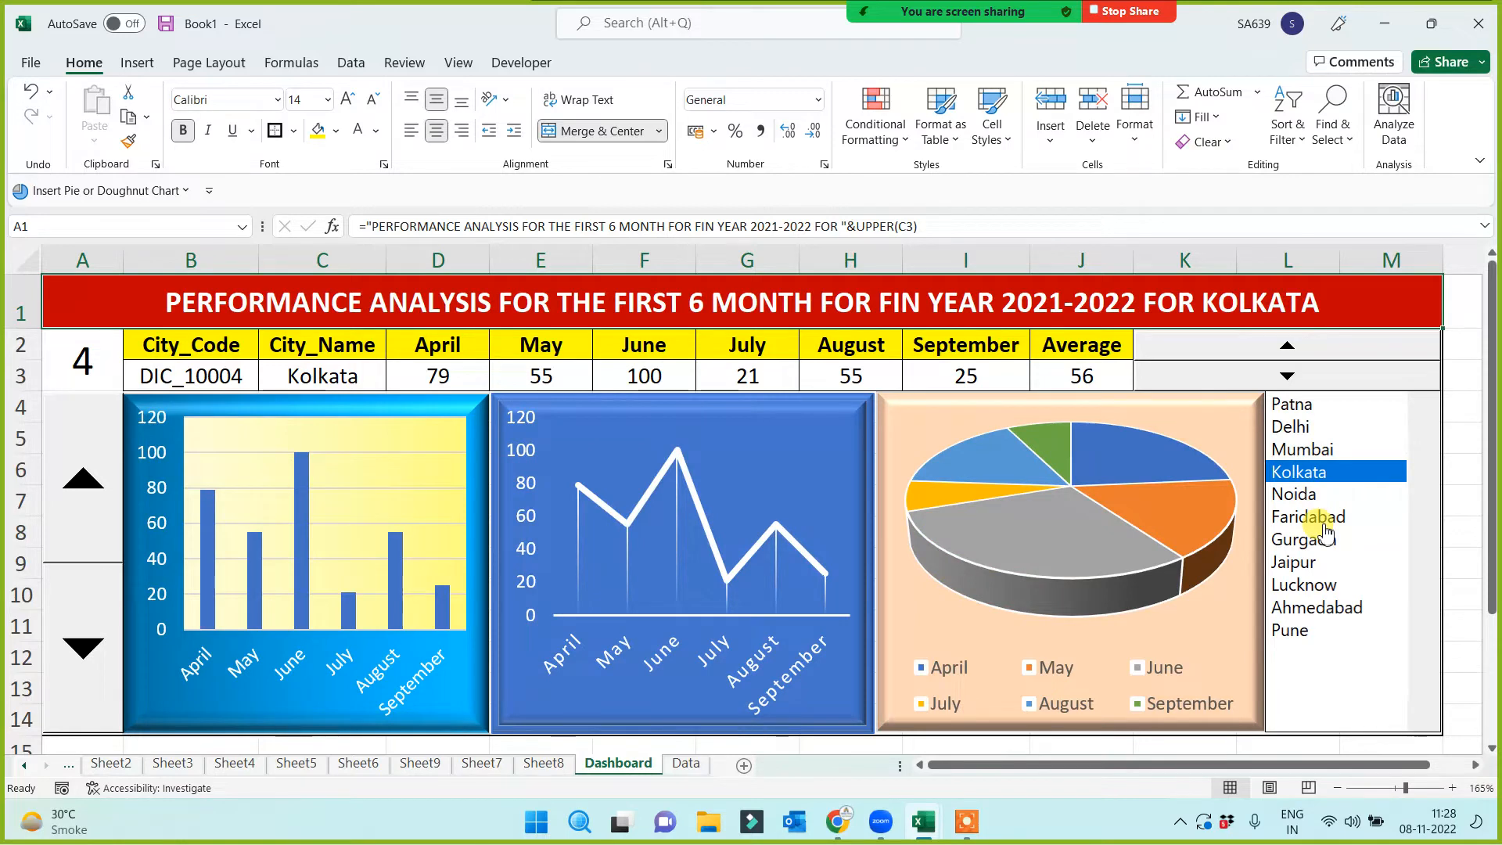
pyautogui.click(1302, 497)
pyautogui.click(1306, 517)
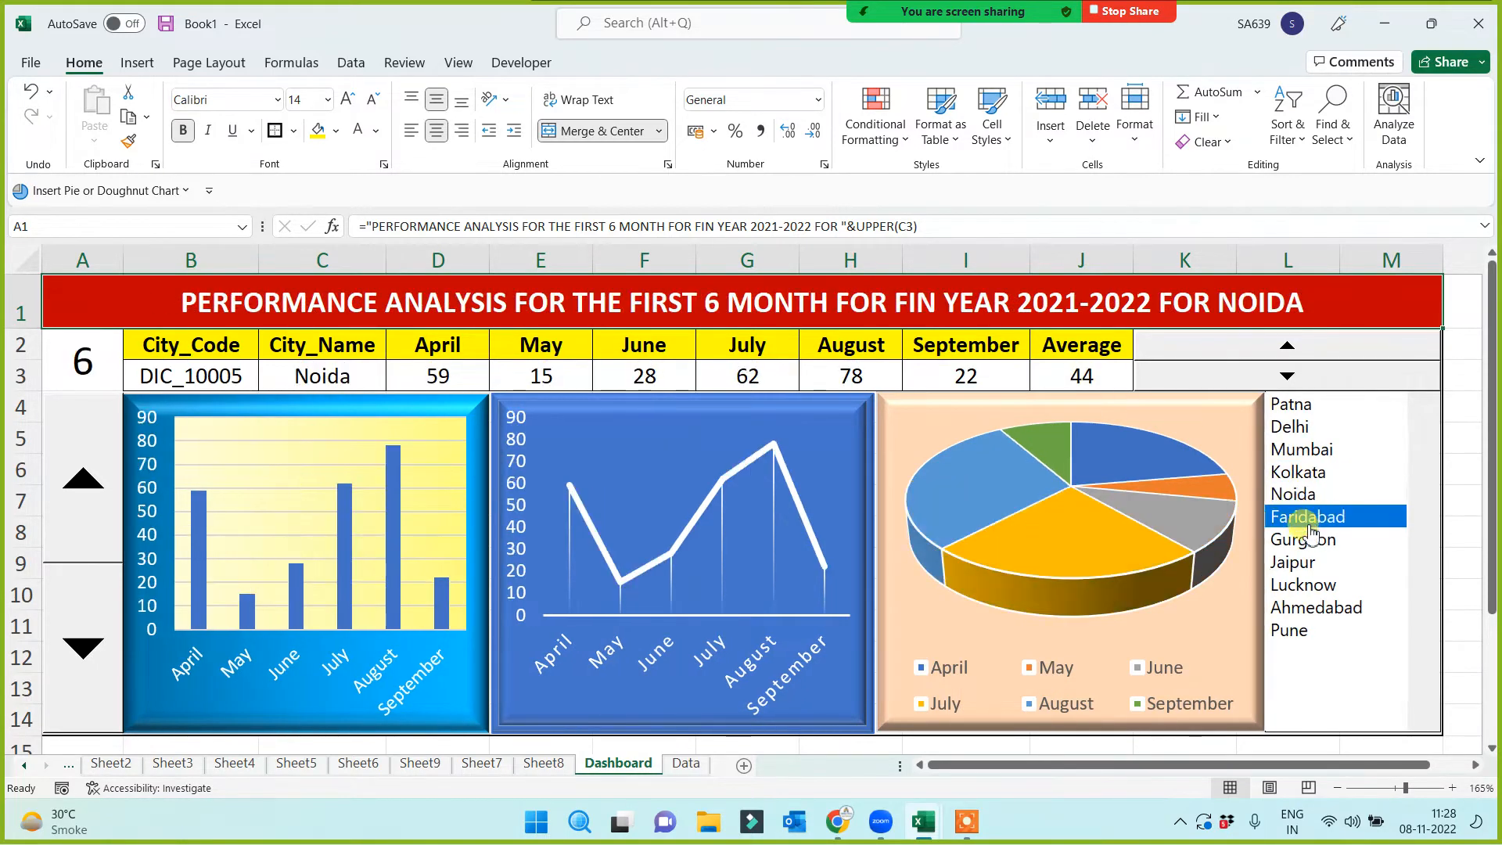
pyautogui.click(1308, 539)
pyautogui.click(1312, 563)
pyautogui.click(1311, 585)
pyautogui.click(1310, 608)
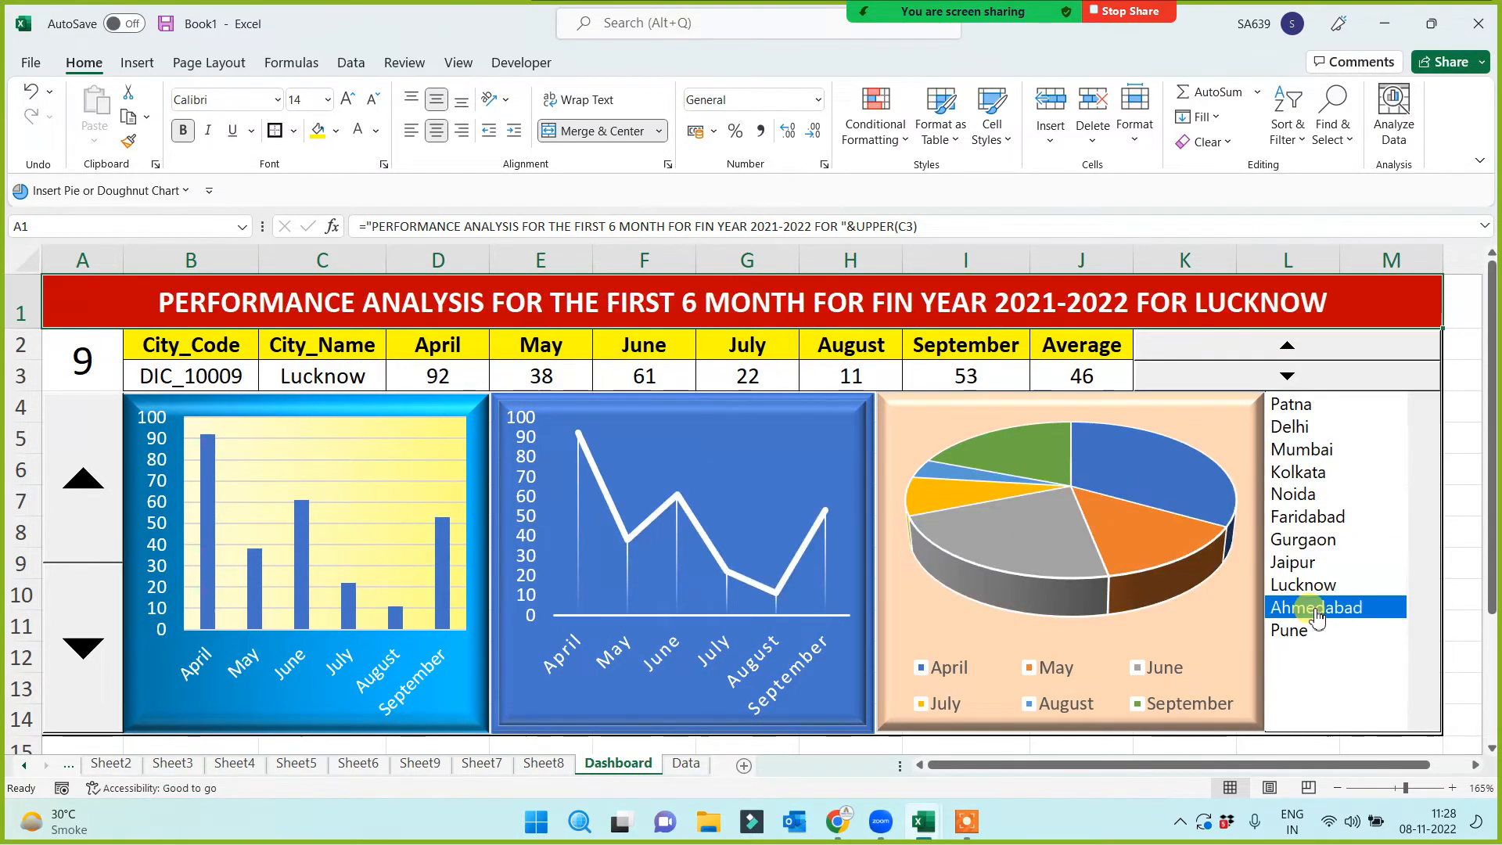
pyautogui.click(1306, 632)
pyautogui.click(1311, 562)
pyautogui.click(1315, 472)
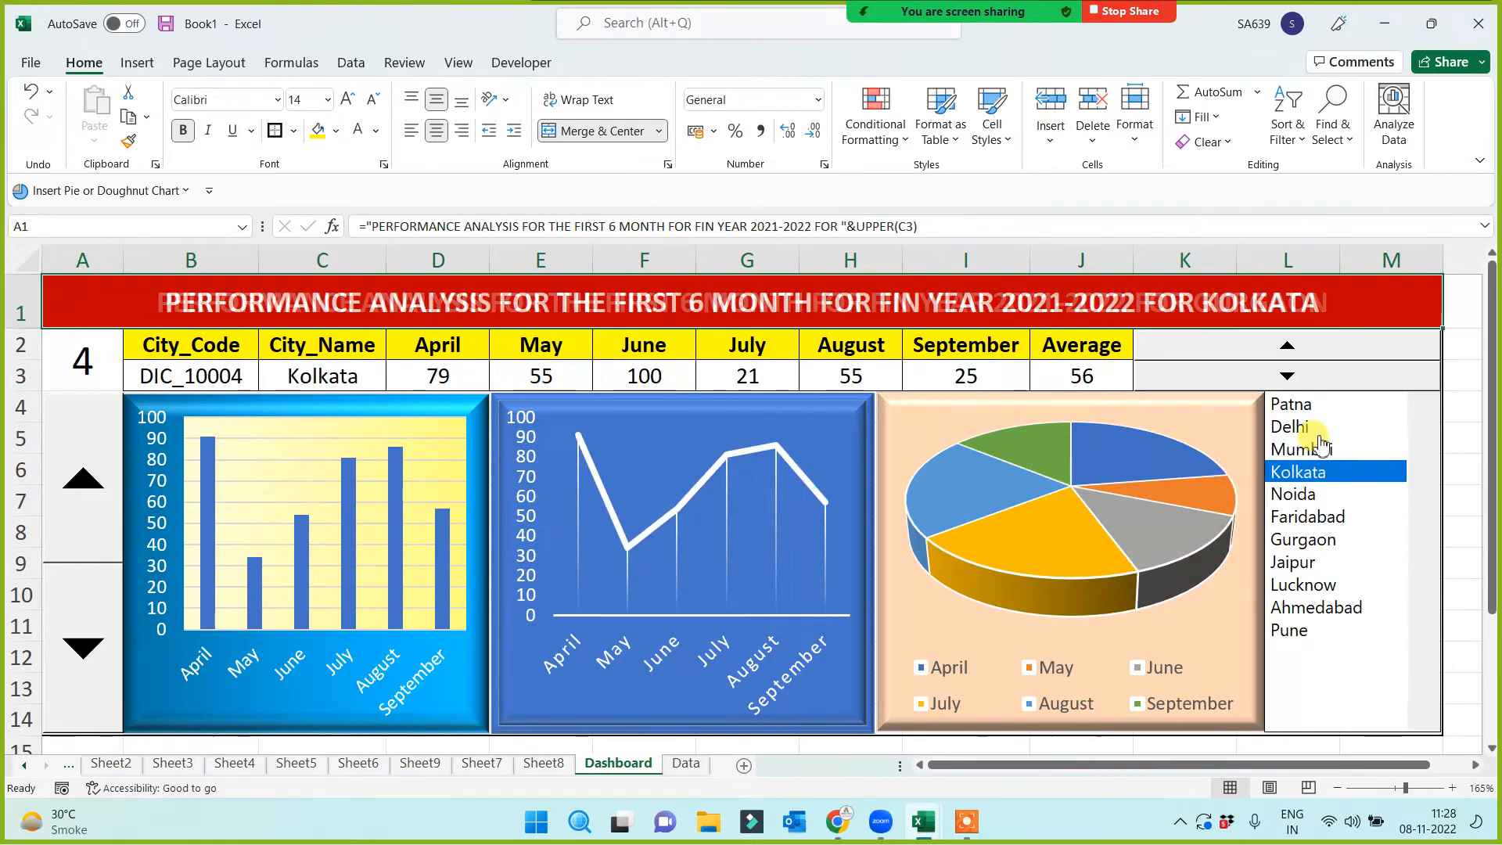
pyautogui.click(1318, 449)
pyautogui.click(1322, 405)
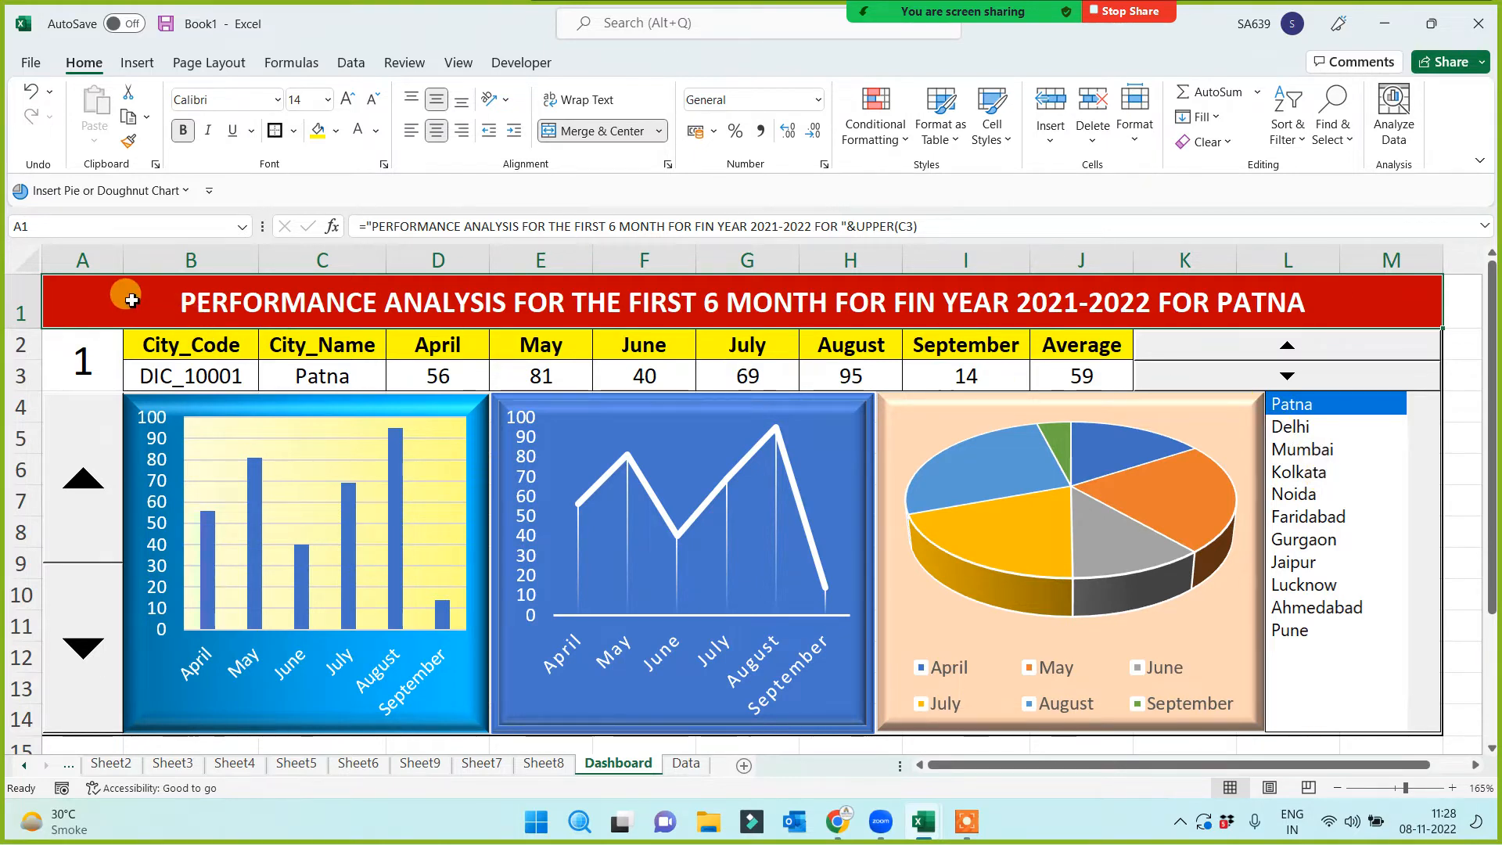
# Select the dashboard area down to row 14, then clear the selection
pyautogui.moveTo(132, 300); pyautogui.dragTo(139, 747)
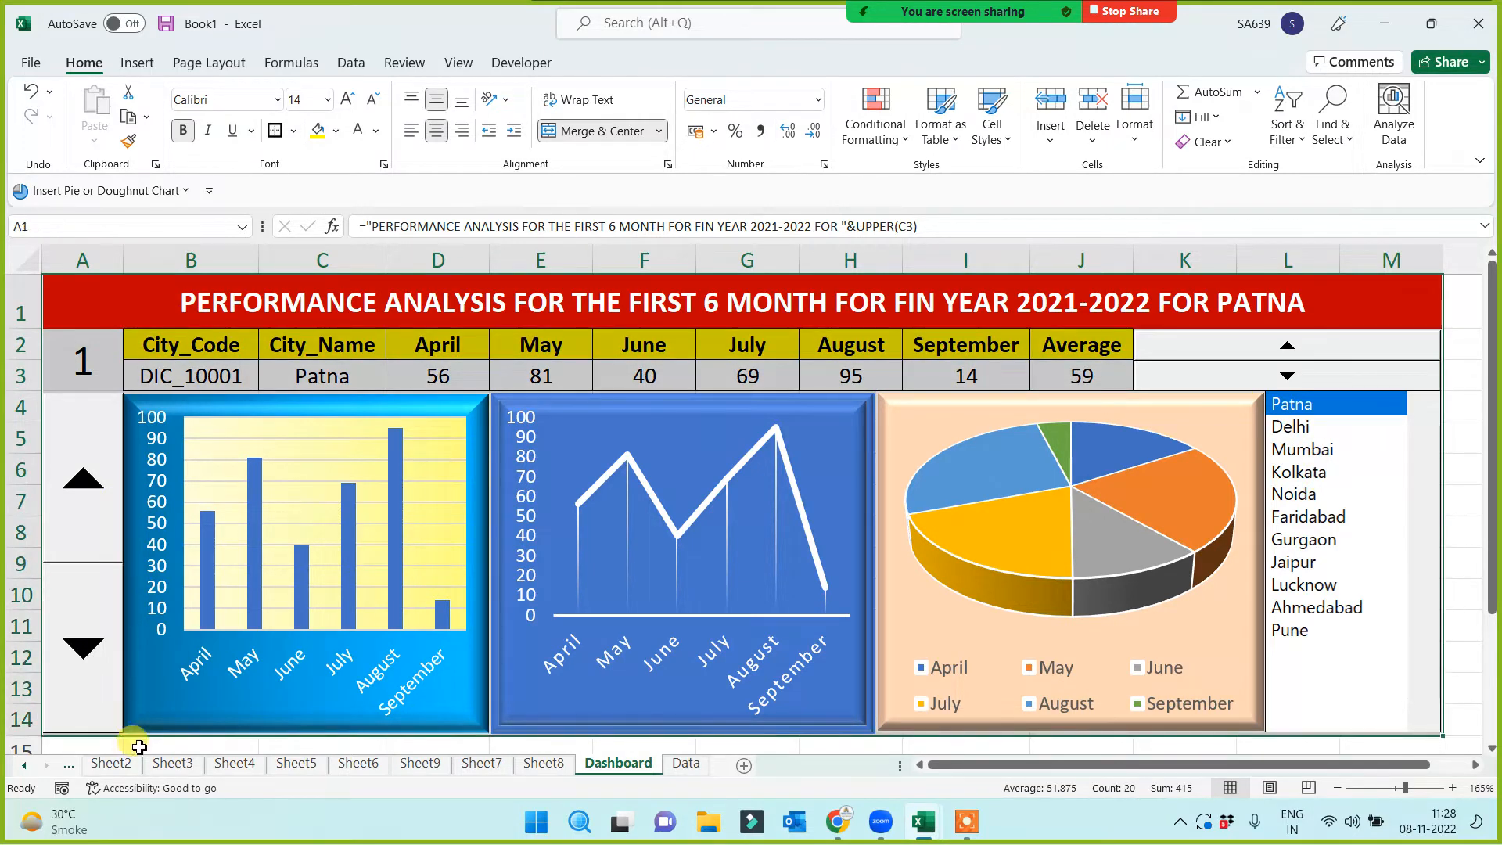
pyautogui.click(109, 745)
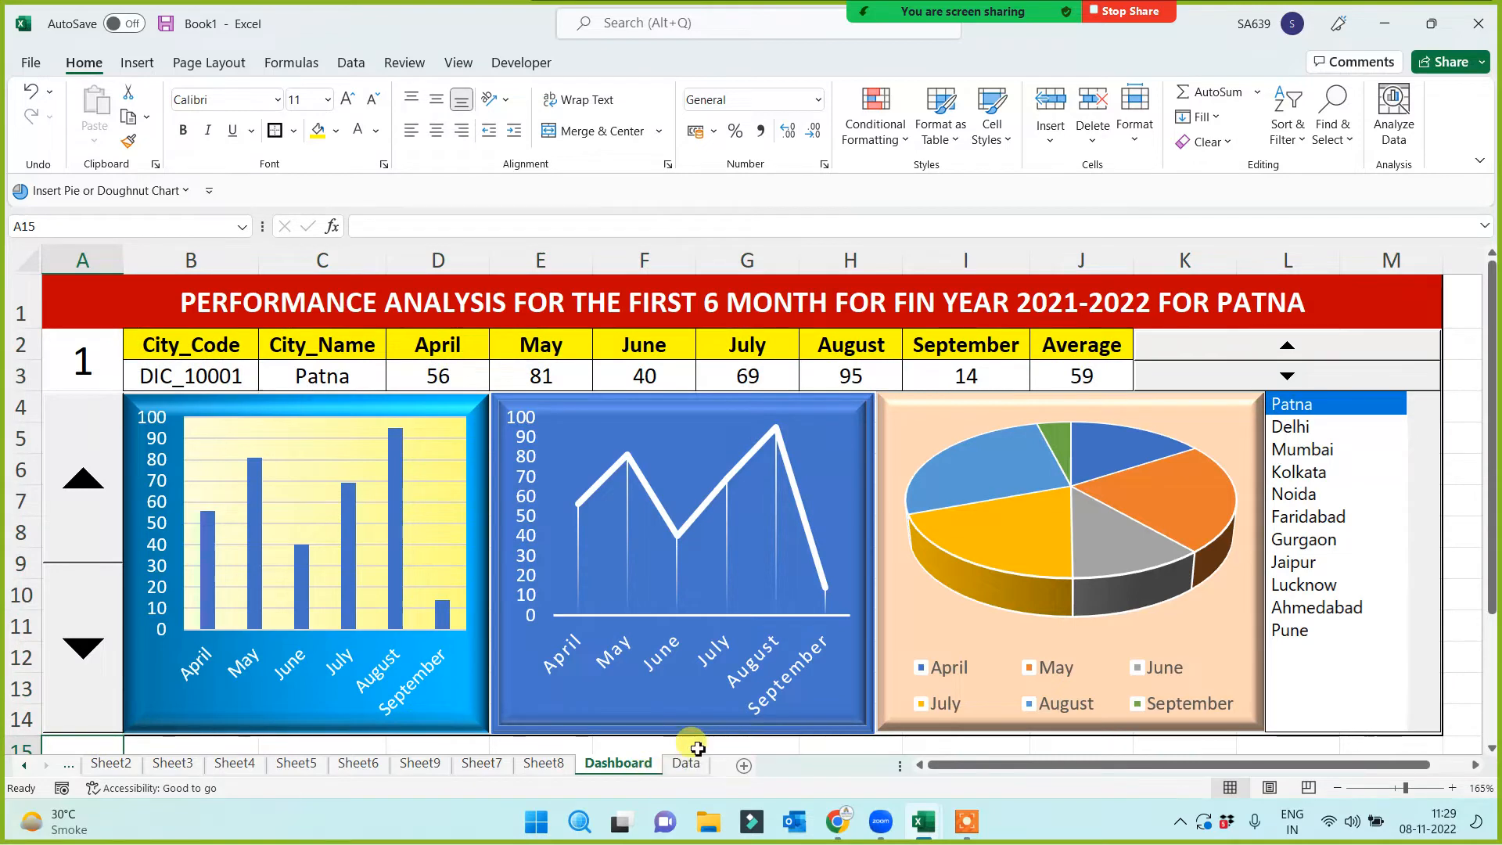
pyautogui.scroll(-2, 541, 669)
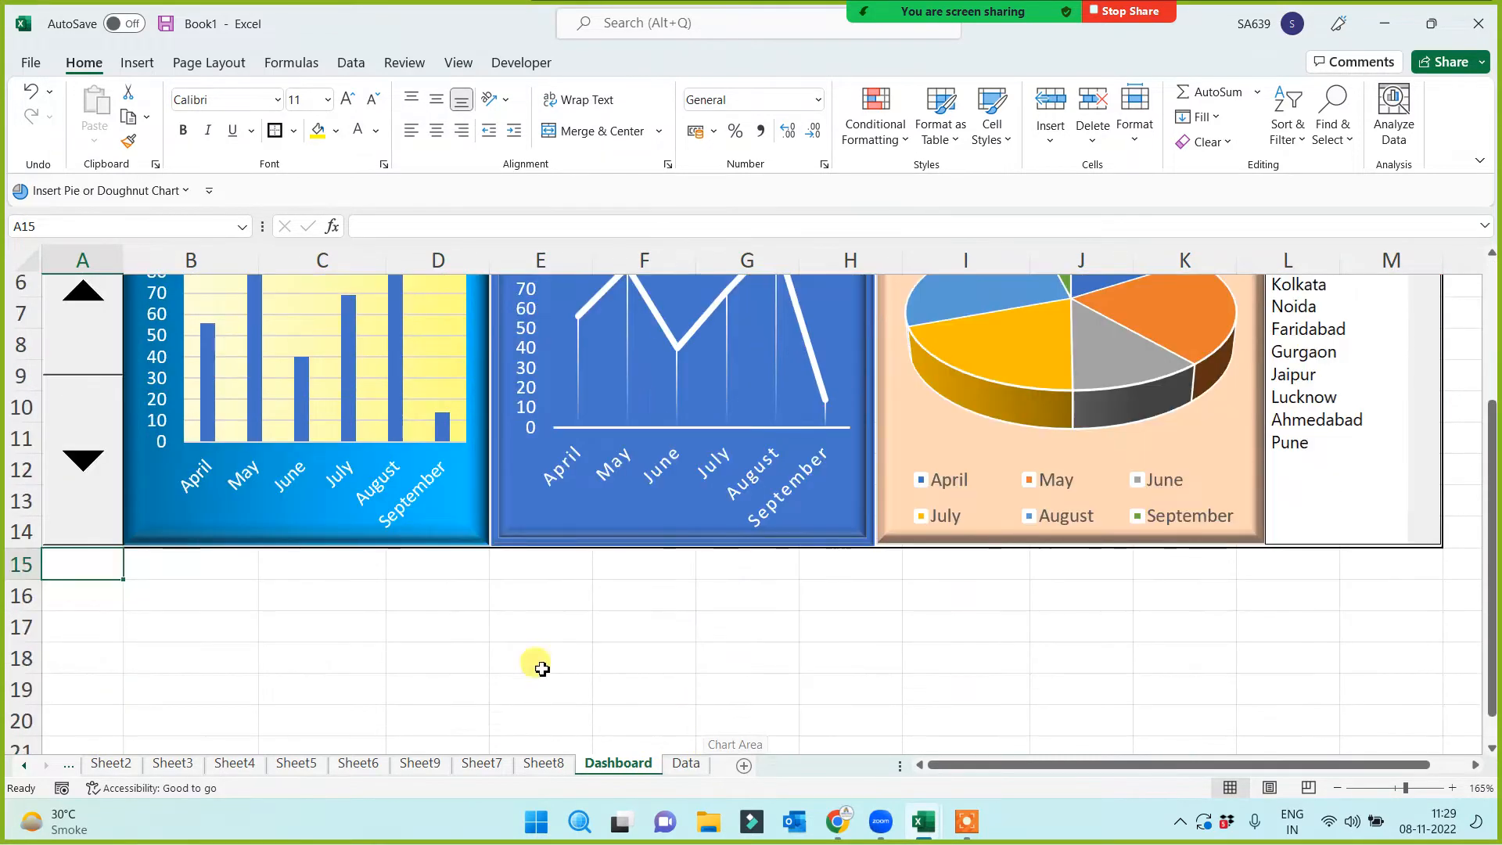
# Type the contact e-mail address into cell D17 and confirm it
pyautogui.click(464, 634)
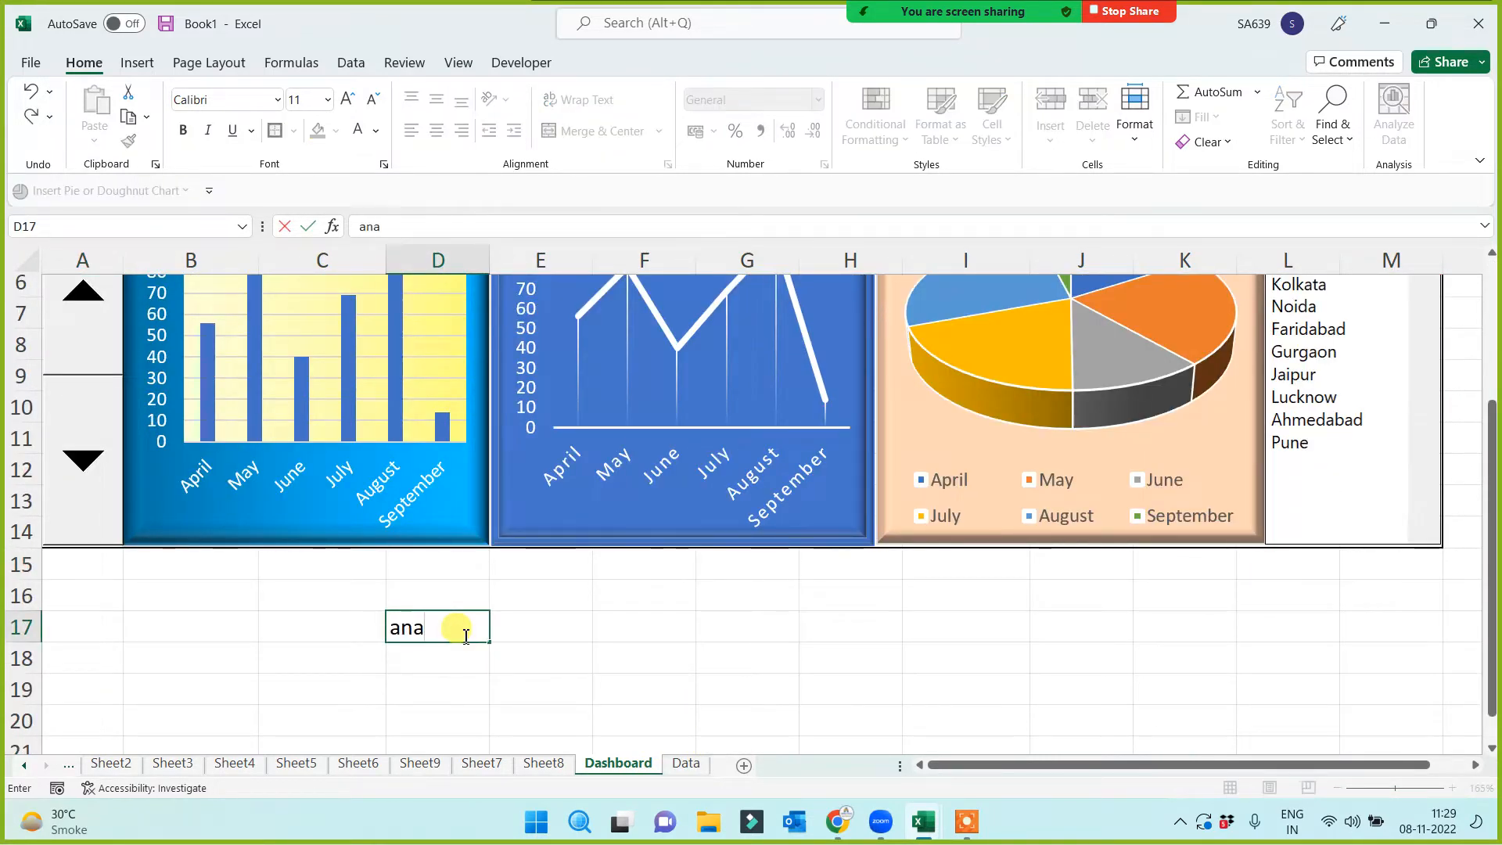
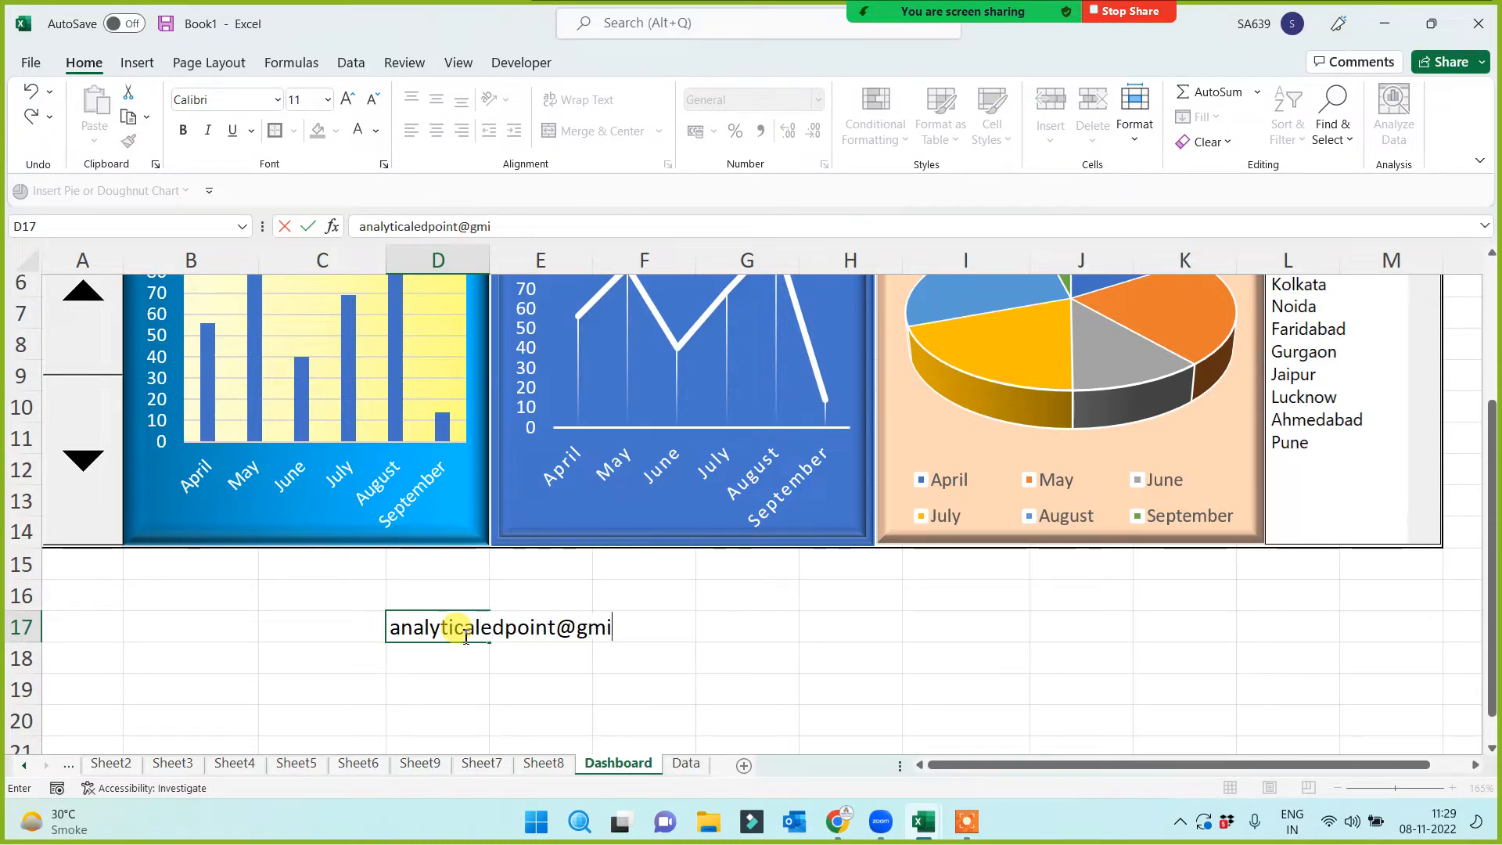
pyautogui.press('Return')
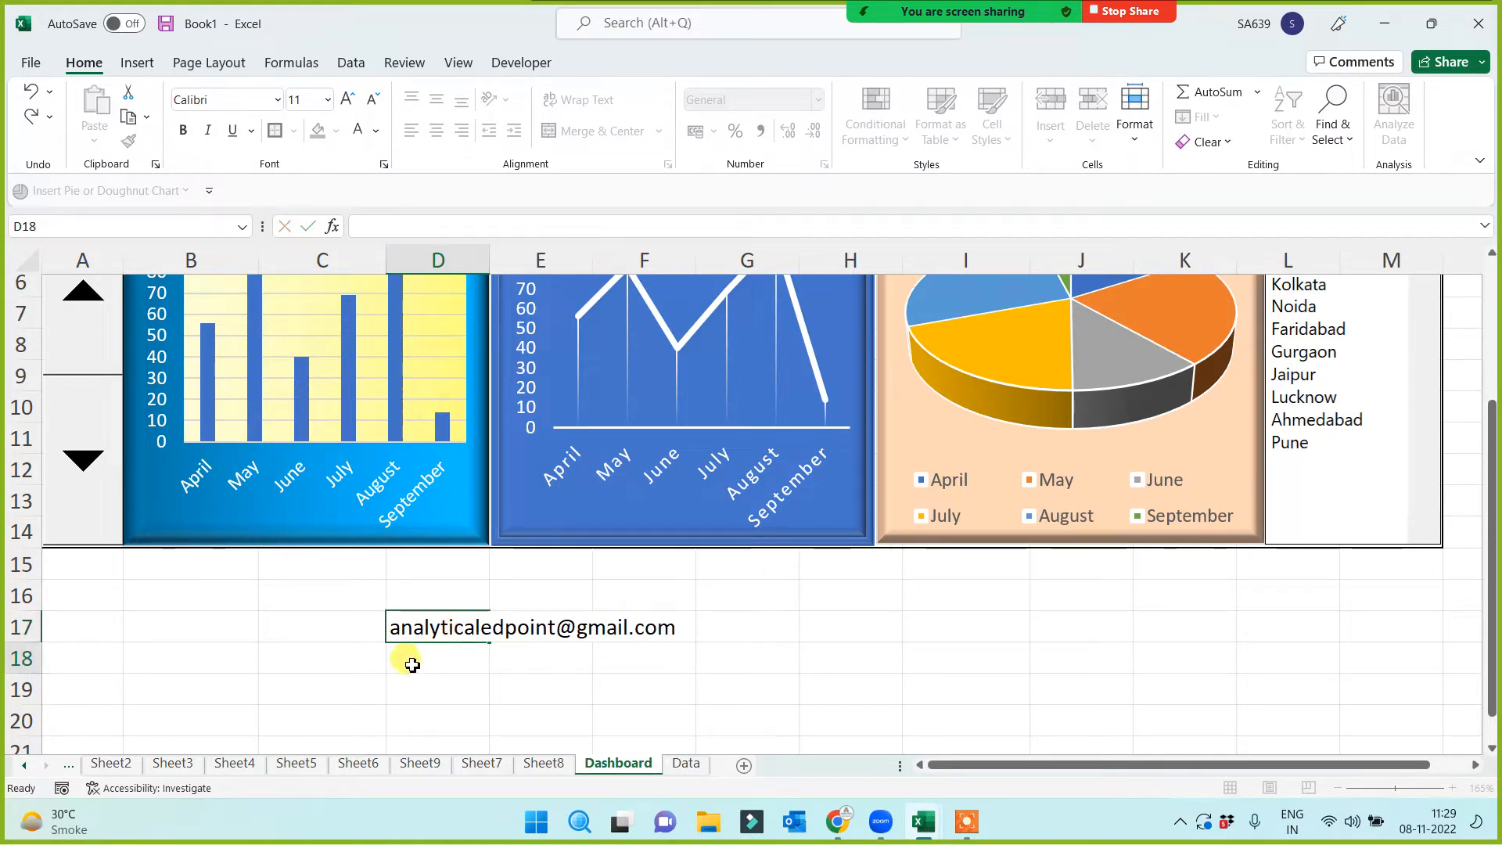
pyautogui.click(294, 607)
pyautogui.scroll(2, 299, 618)
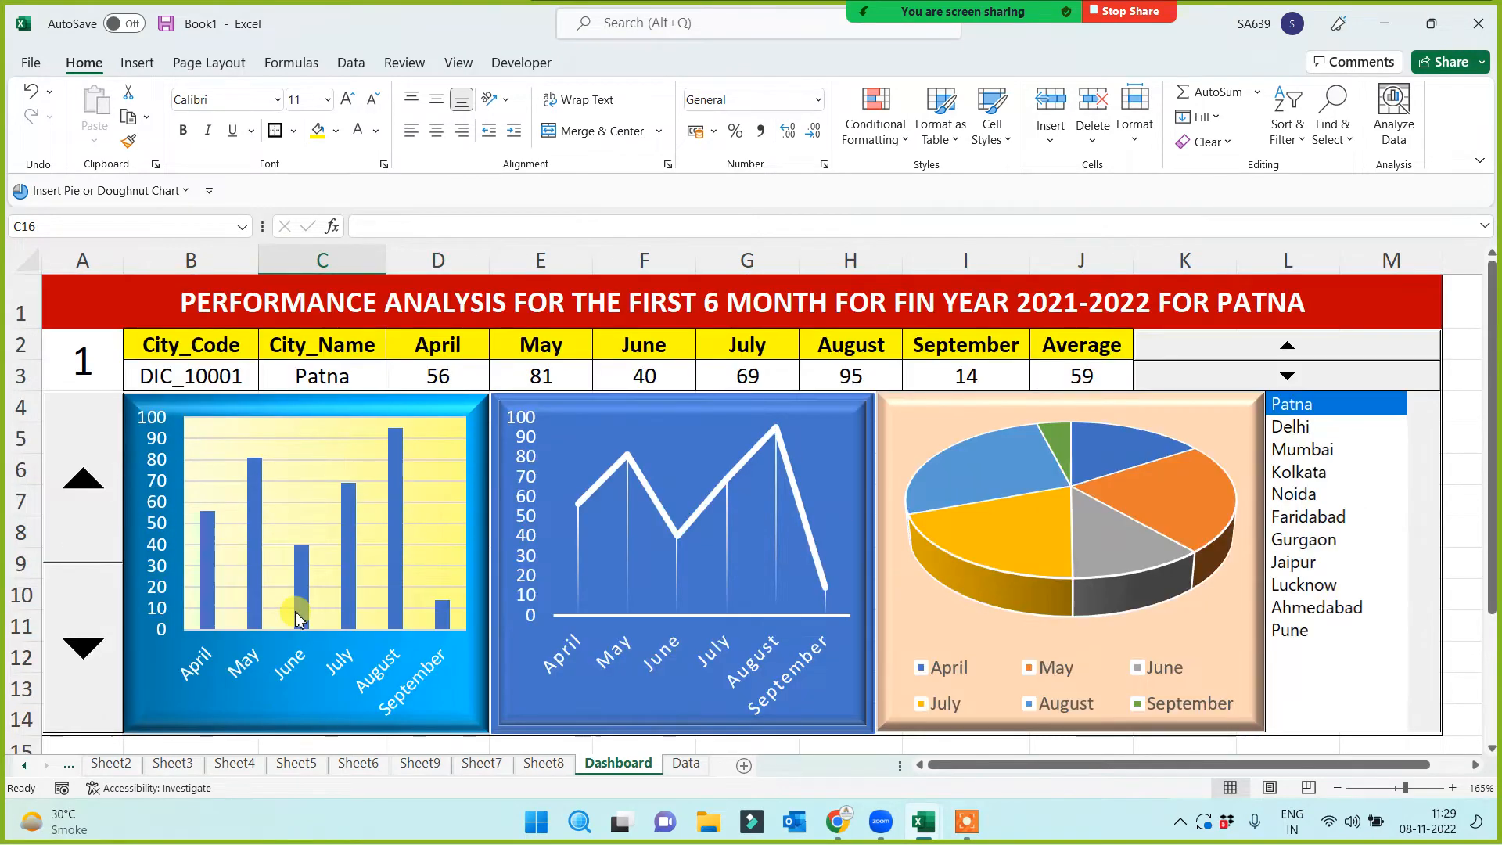
# Inspect the title, City_Code, city name and month header formulas in A1, B3, C3, D2
pyautogui.click(124, 295)
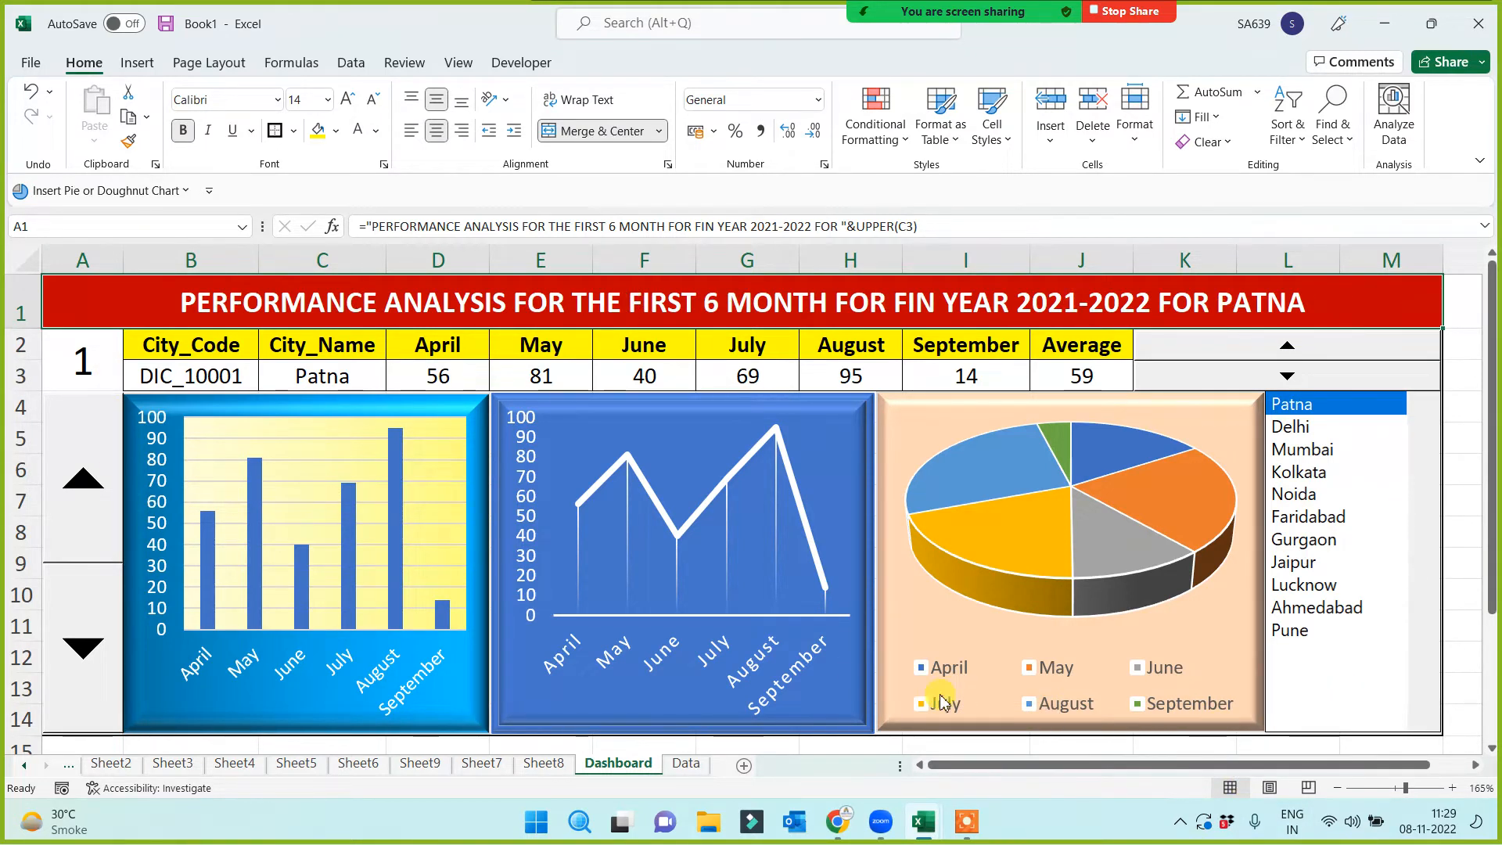
pyautogui.click(205, 381)
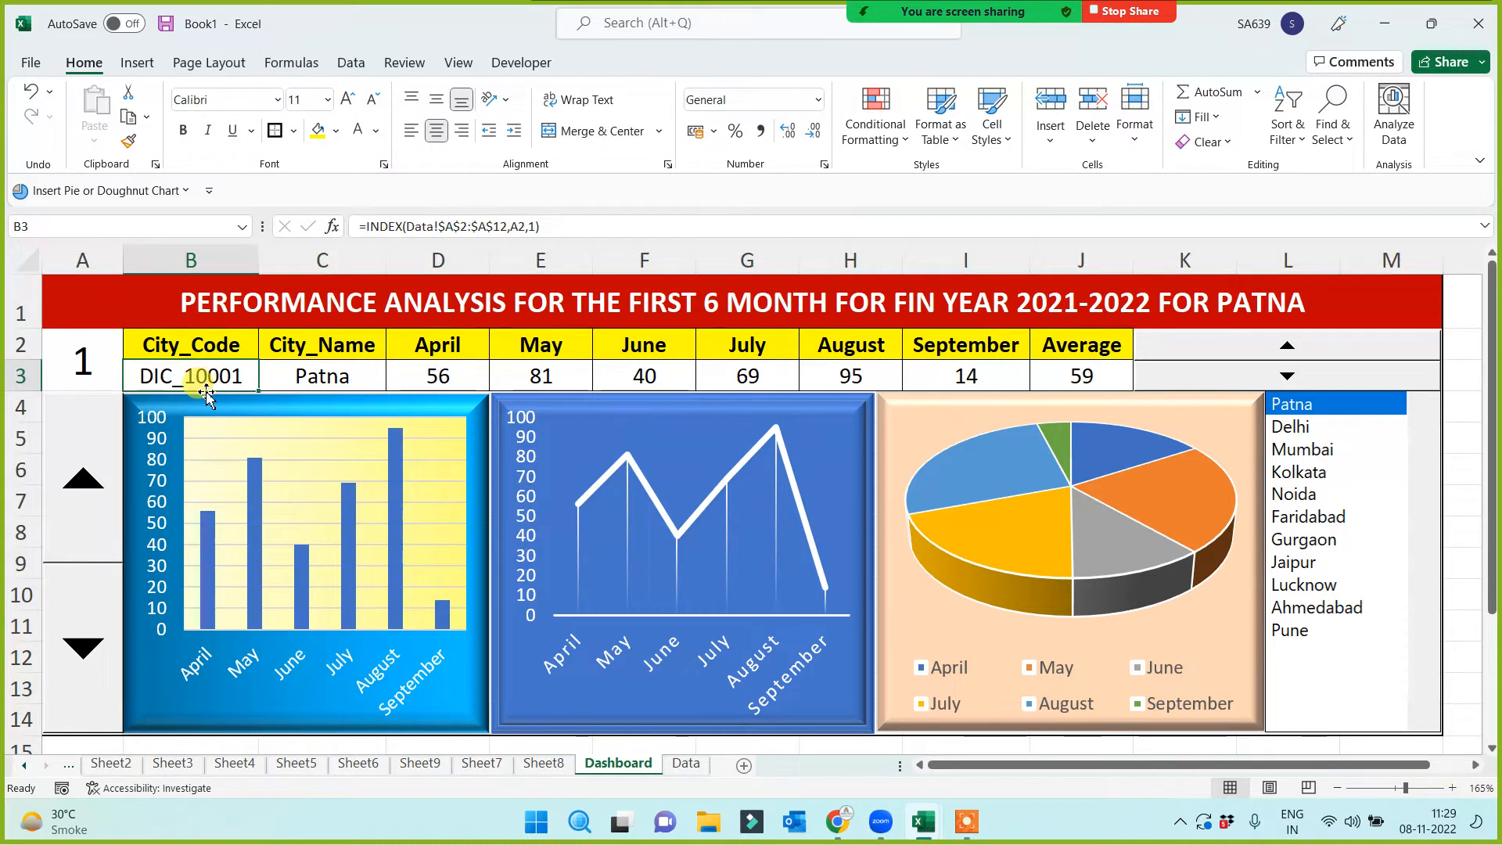
pyautogui.click(335, 381)
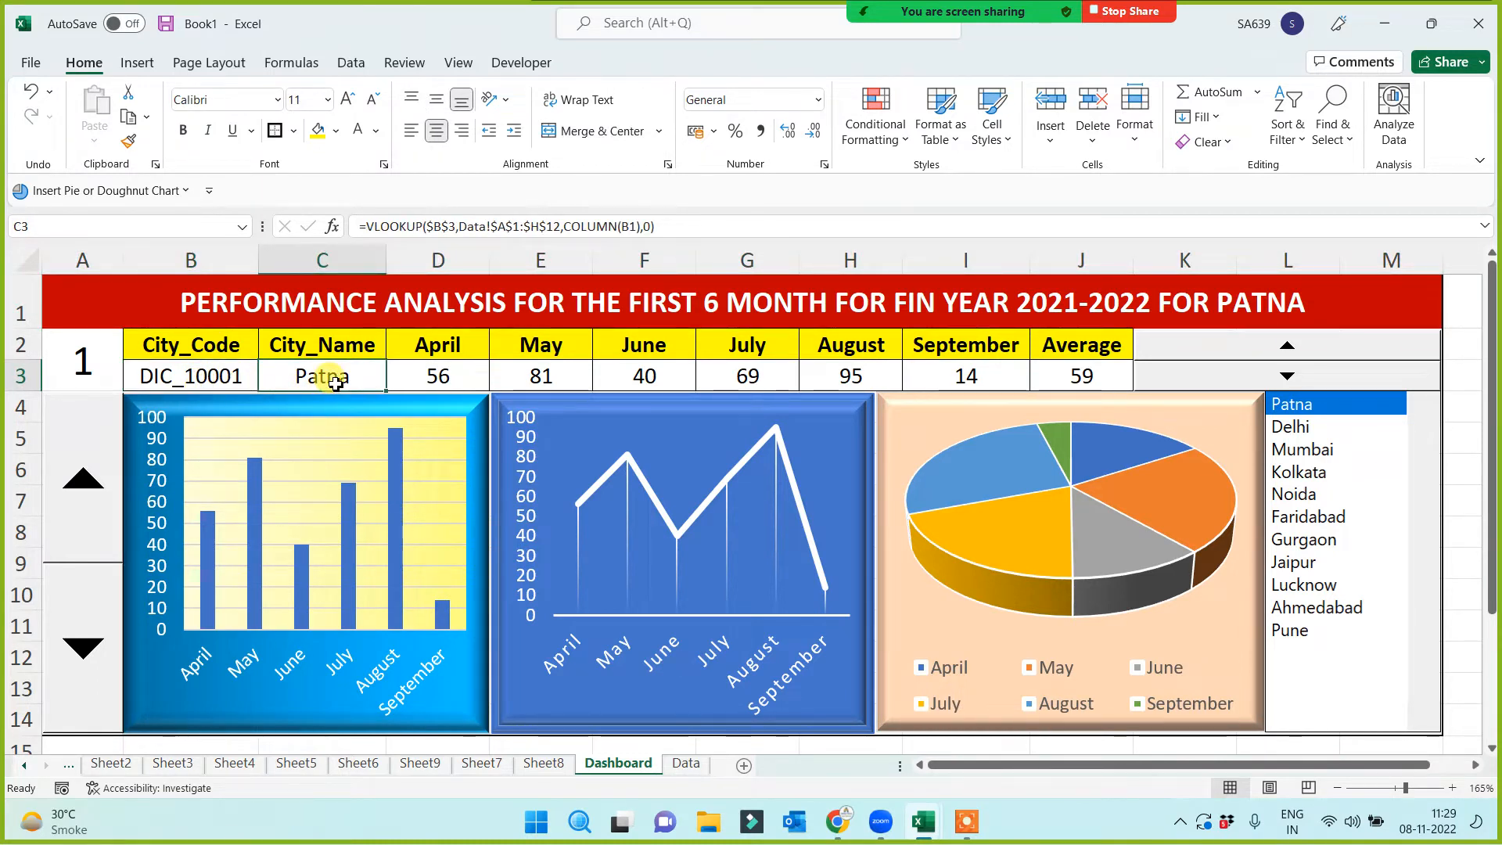
pyautogui.click(408, 351)
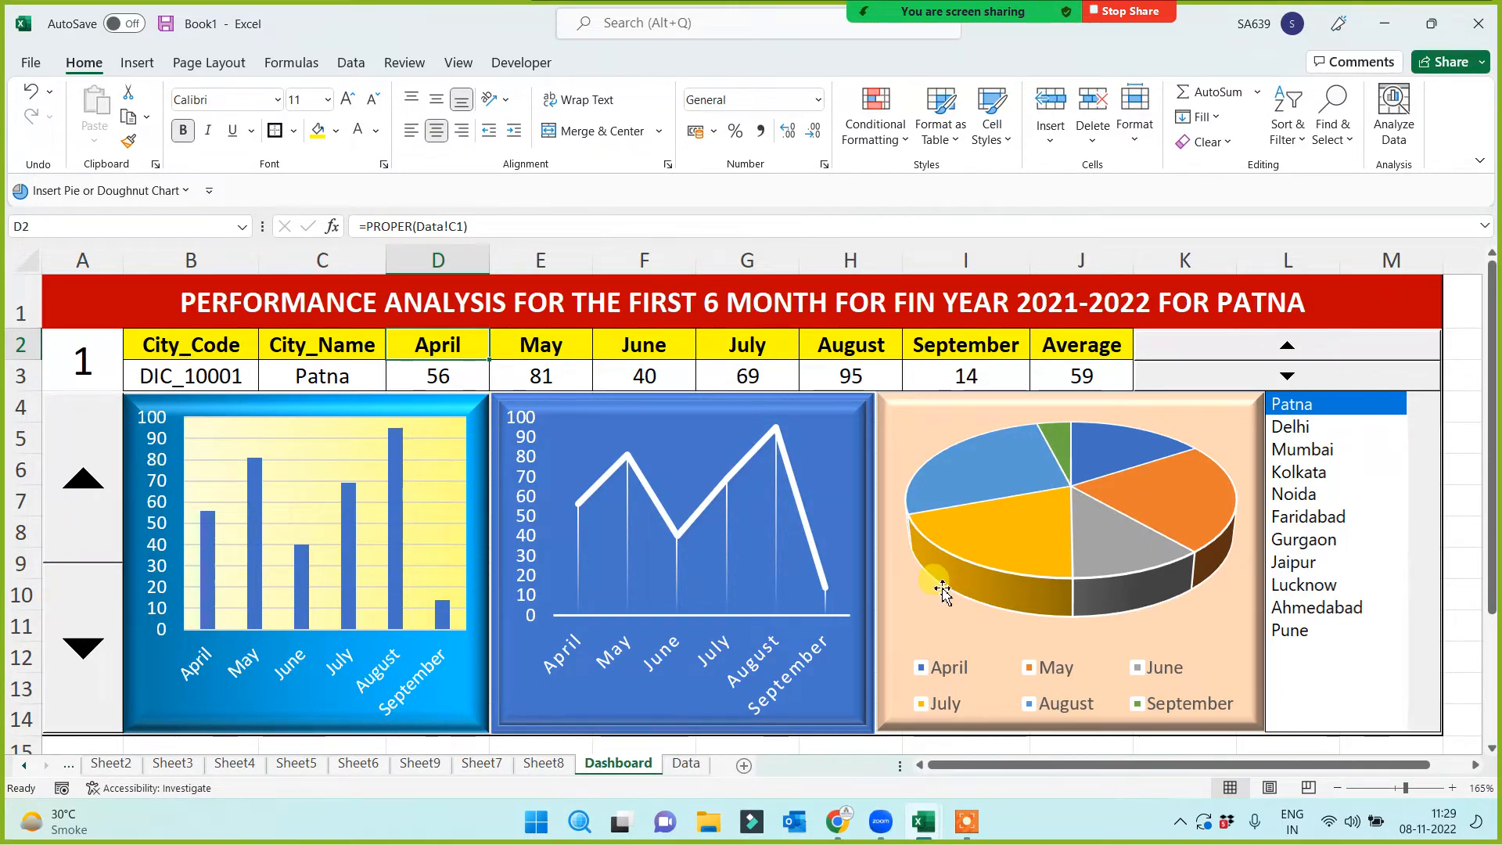
# Pick several cities in the list box, finishing on Delhi, and check the title
pyautogui.click(1301, 428)
pyautogui.click(1303, 451)
pyautogui.click(1306, 493)
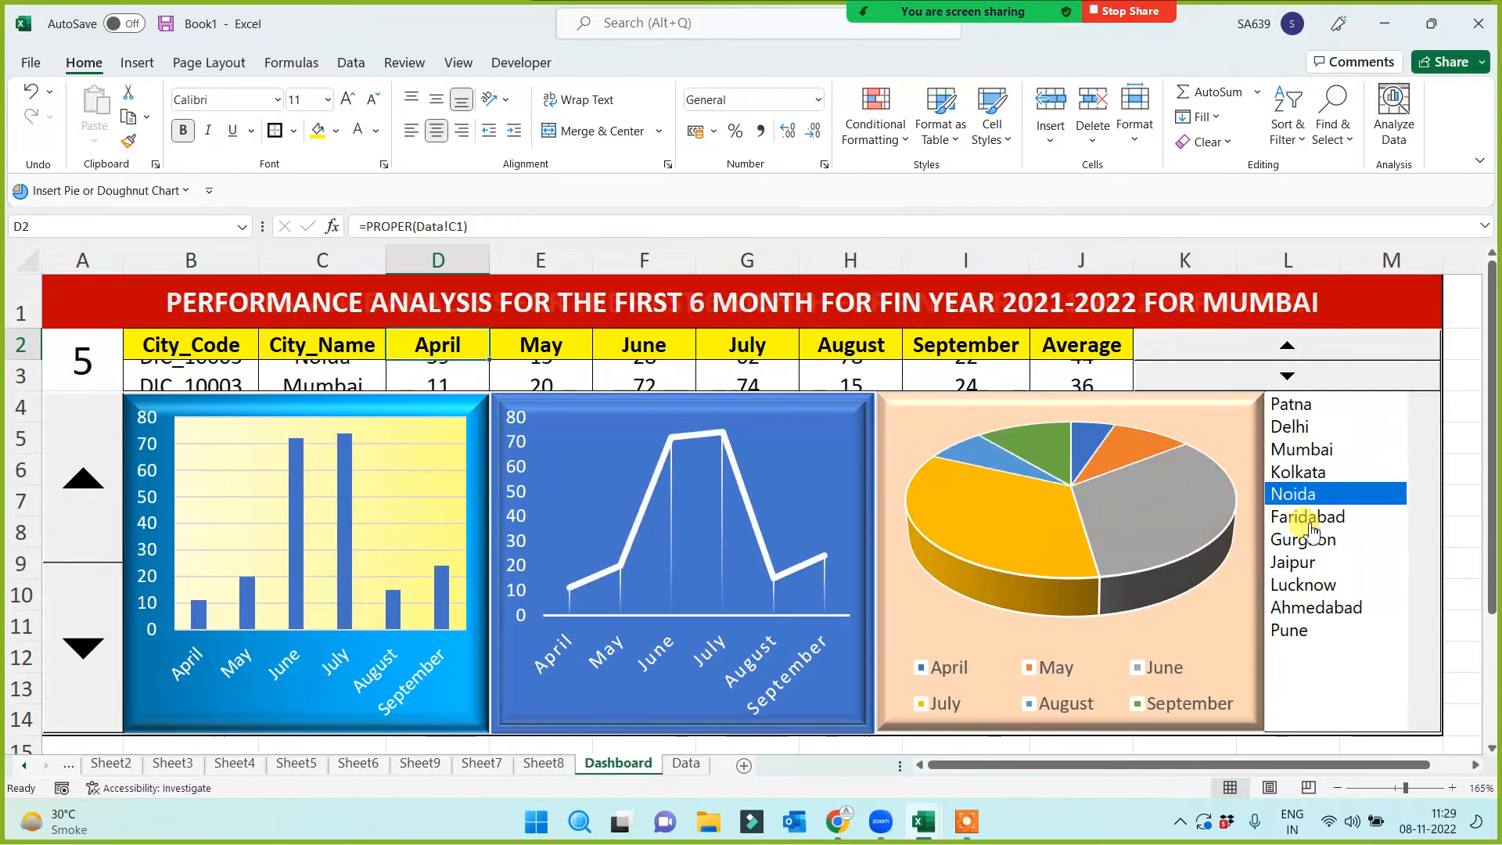
pyautogui.click(1303, 539)
pyautogui.click(1293, 562)
pyautogui.click(1303, 585)
pyautogui.click(1315, 607)
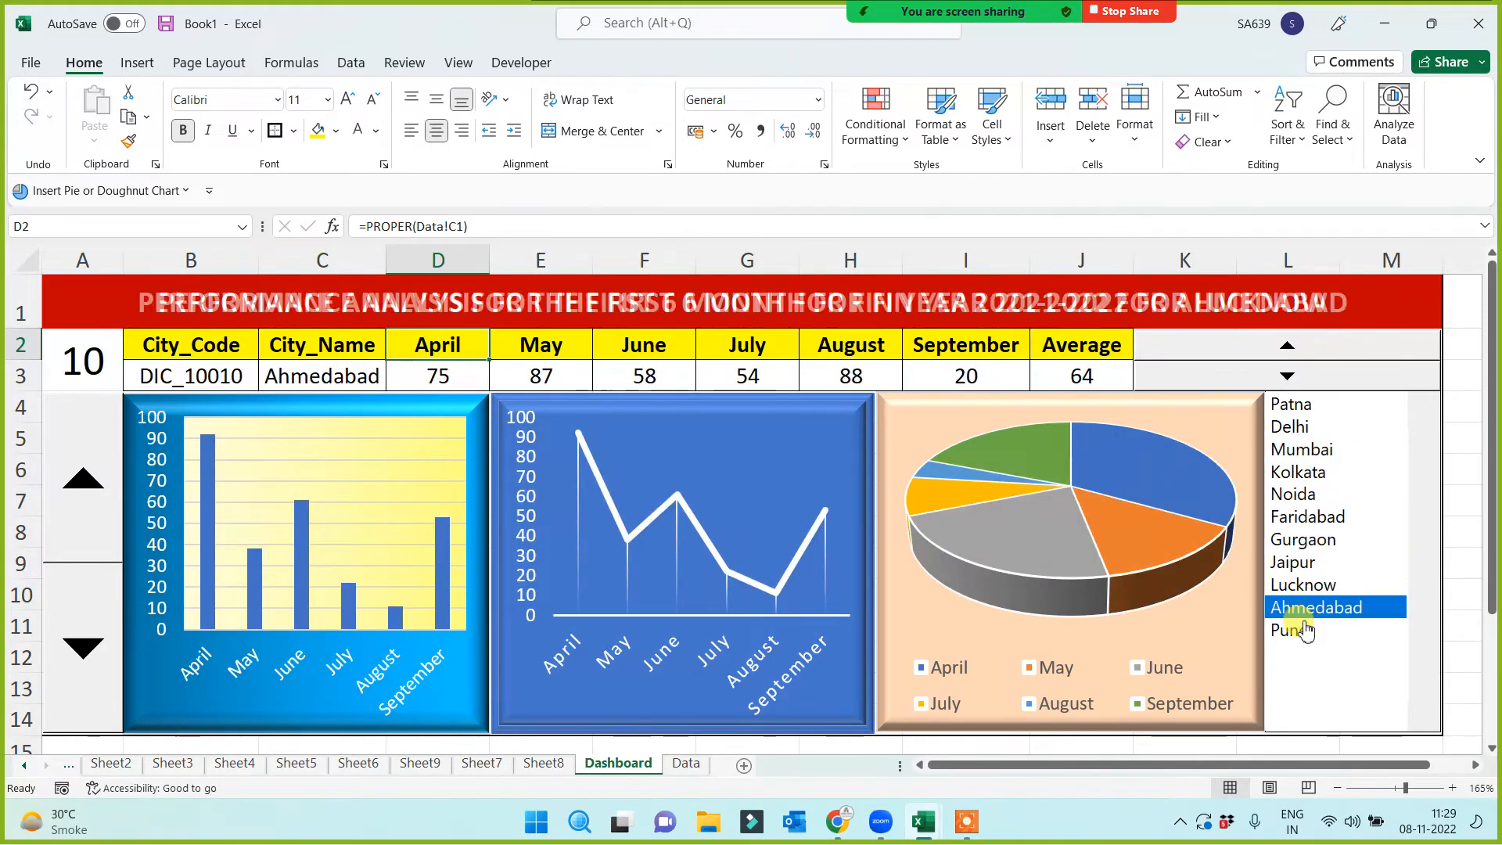
pyautogui.click(1298, 630)
pyautogui.click(1292, 562)
pyautogui.click(1299, 494)
pyautogui.click(1319, 429)
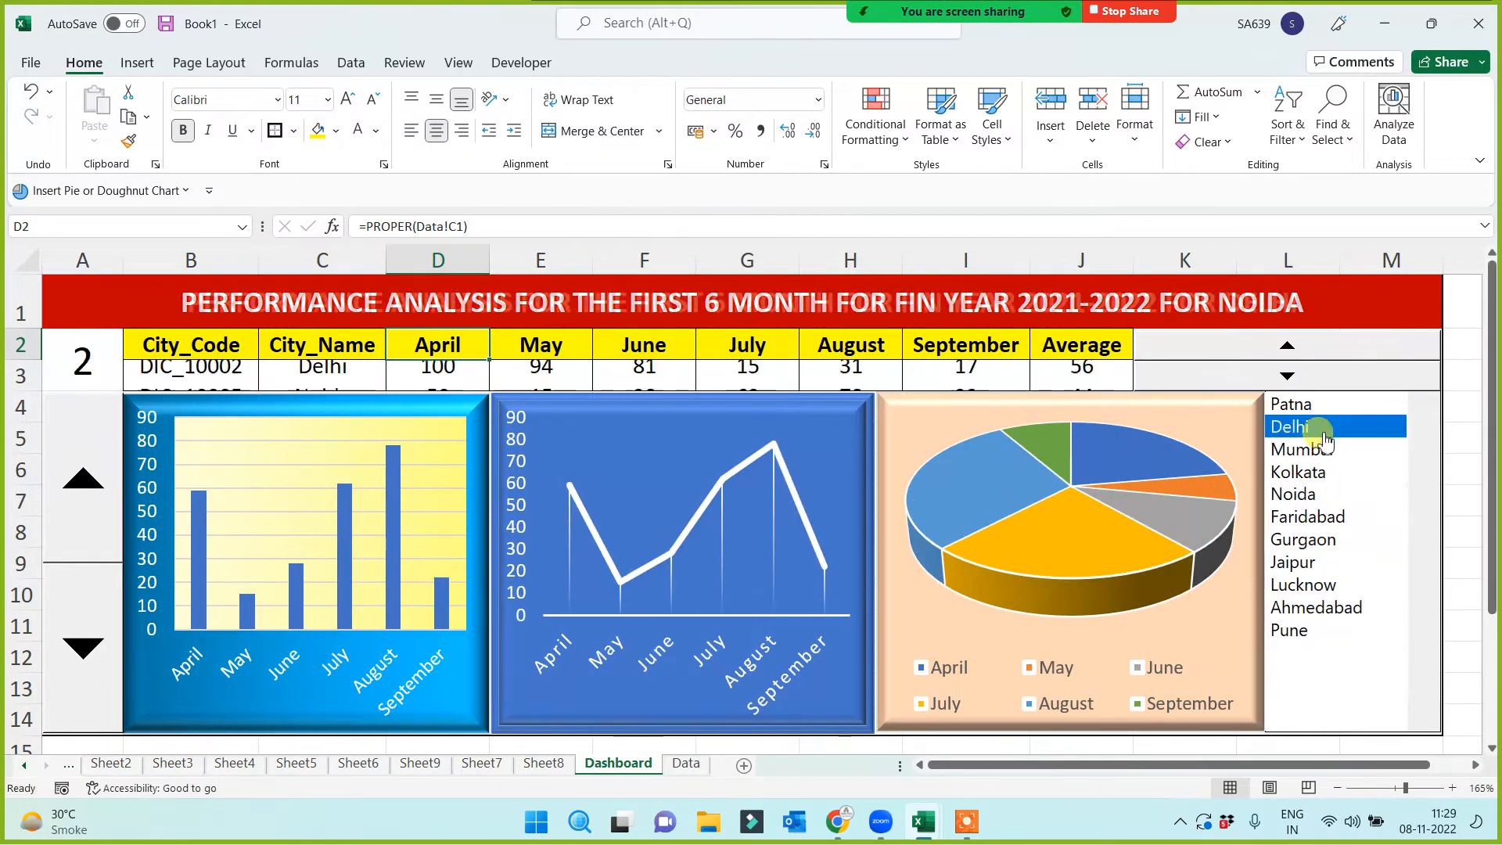
pyautogui.click(213, 305)
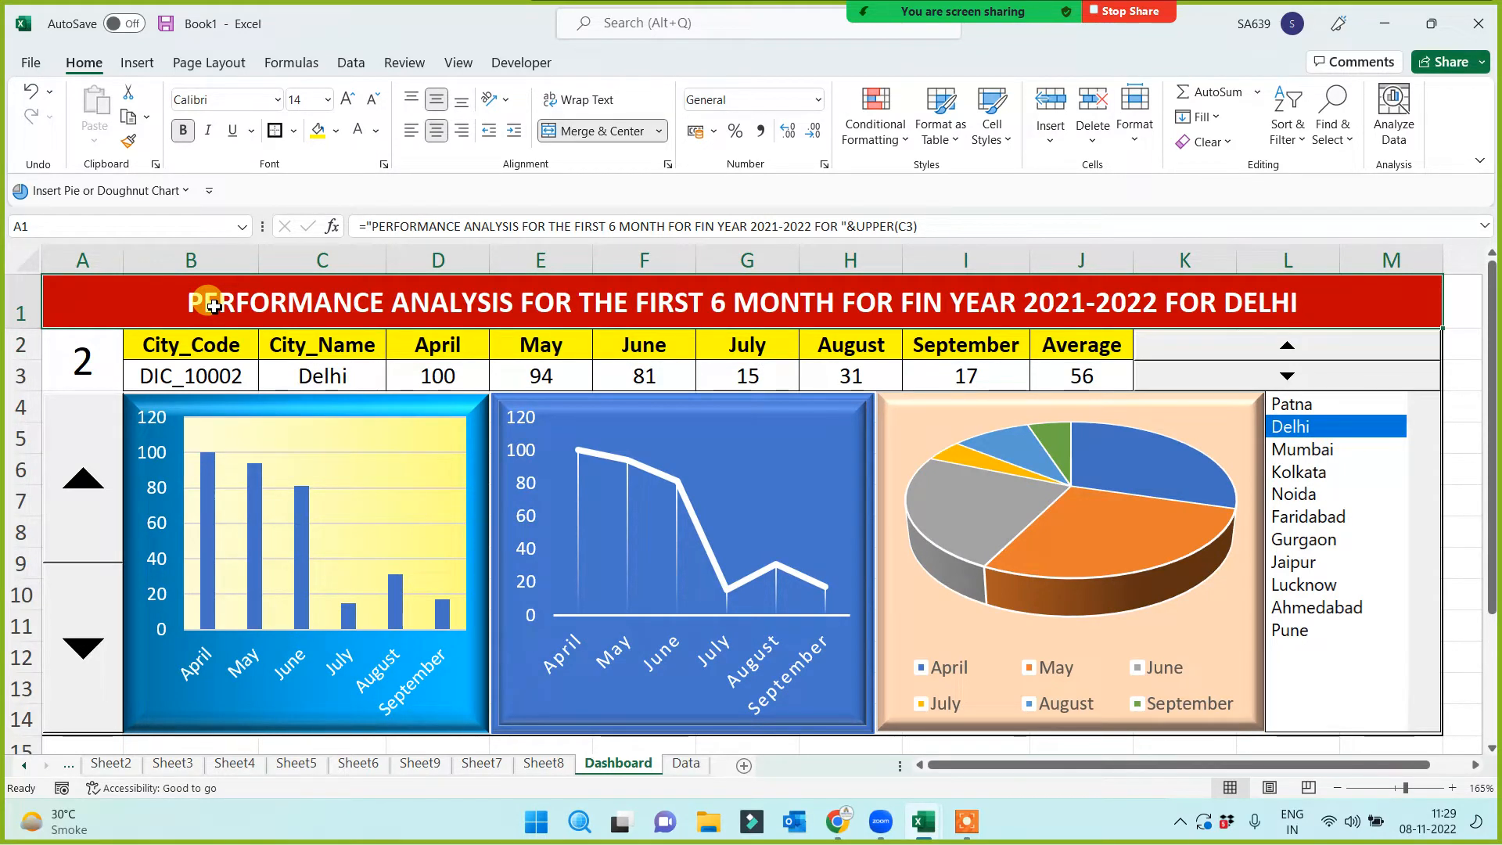
# Scroll through the Zoom participants list of 13 attendees, then minimize it
pyautogui.moveTo(996, 10)
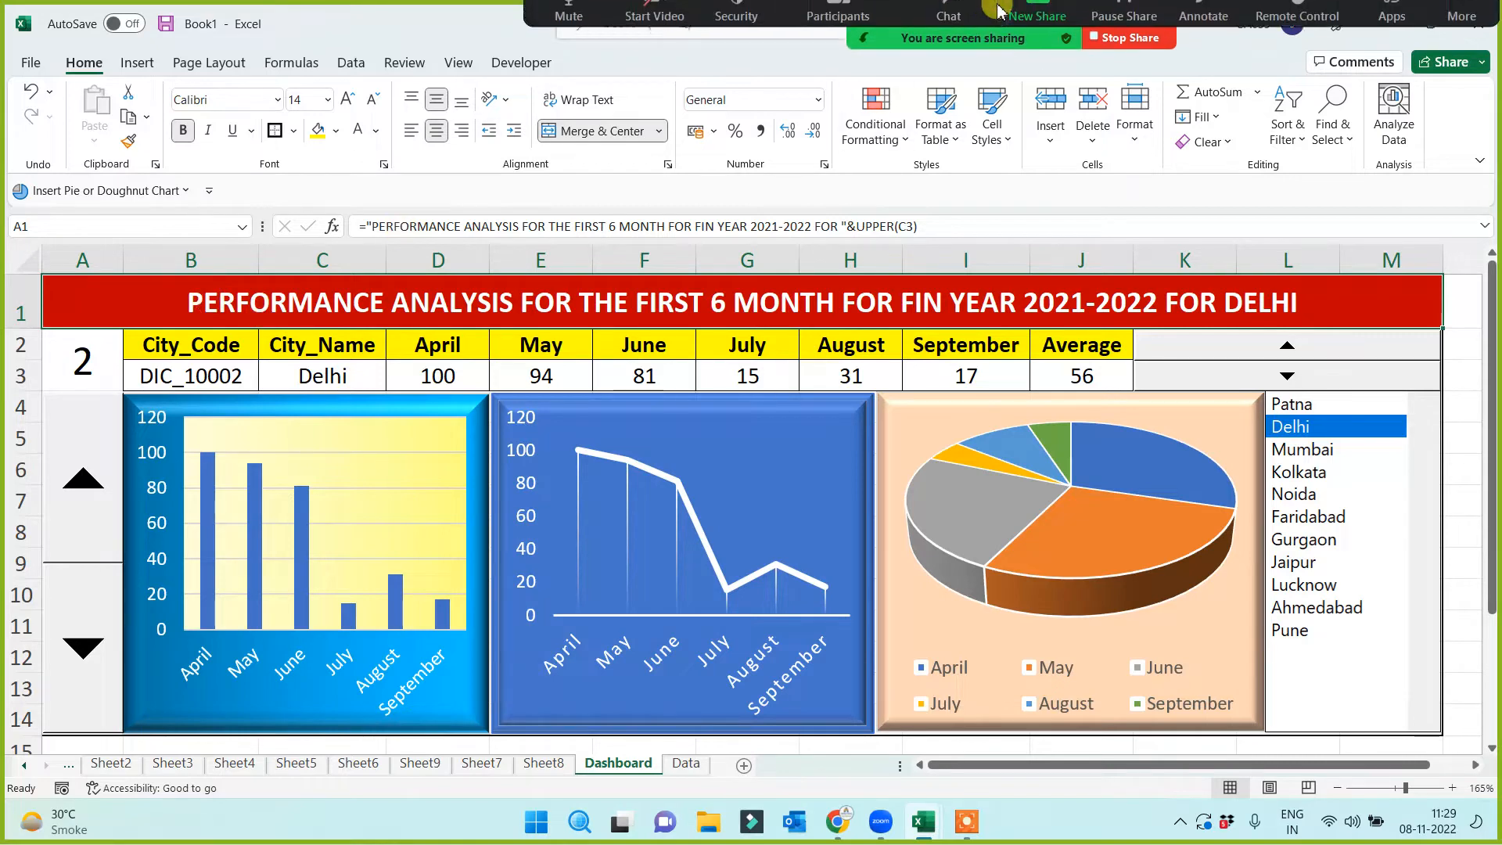
pyautogui.click(845, 31)
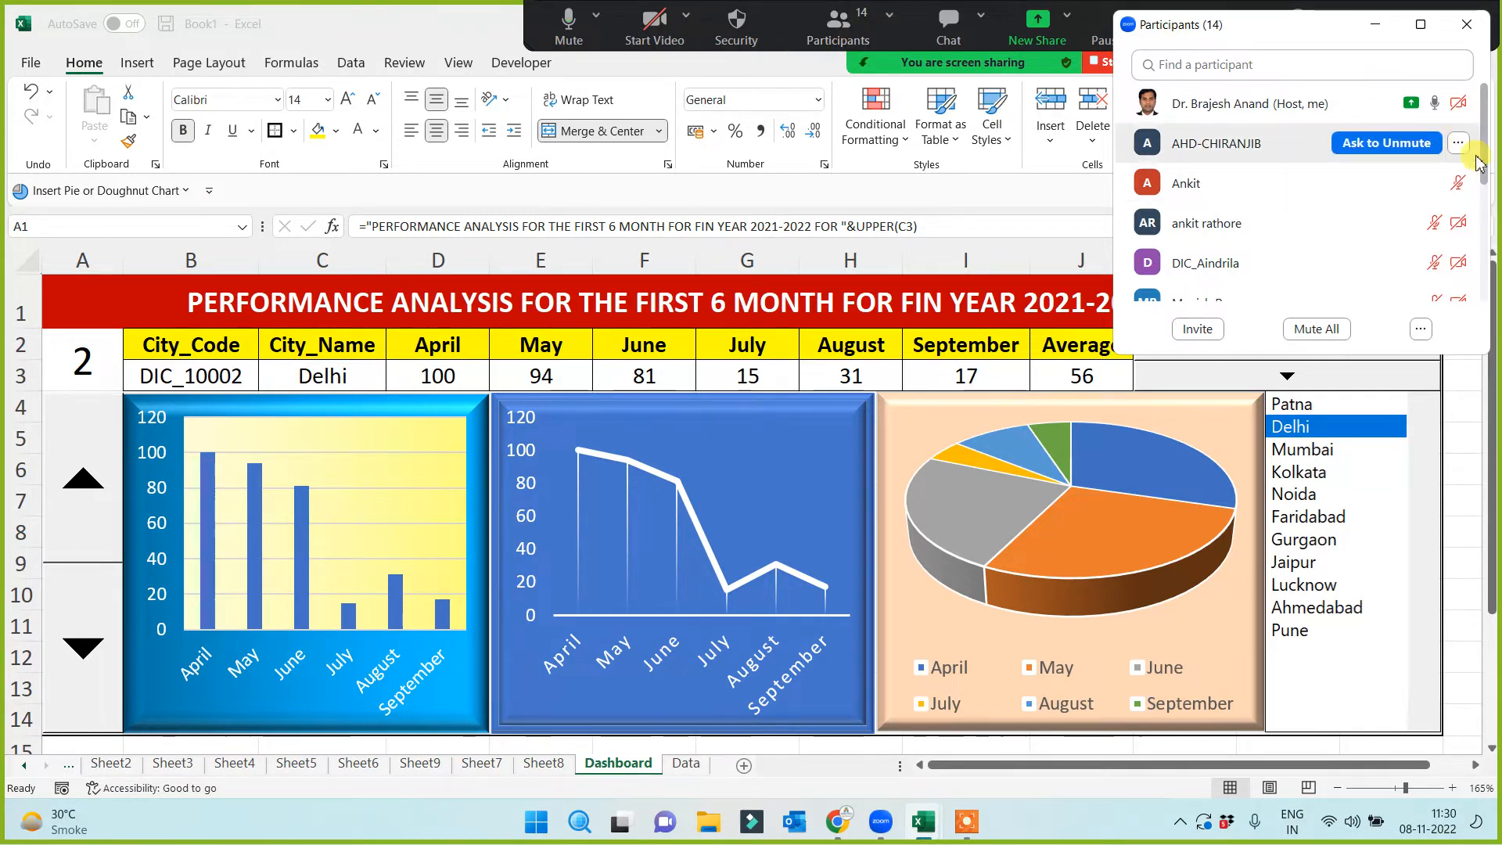
pyautogui.moveTo(1488, 200); pyautogui.dragTo(1477, 117)
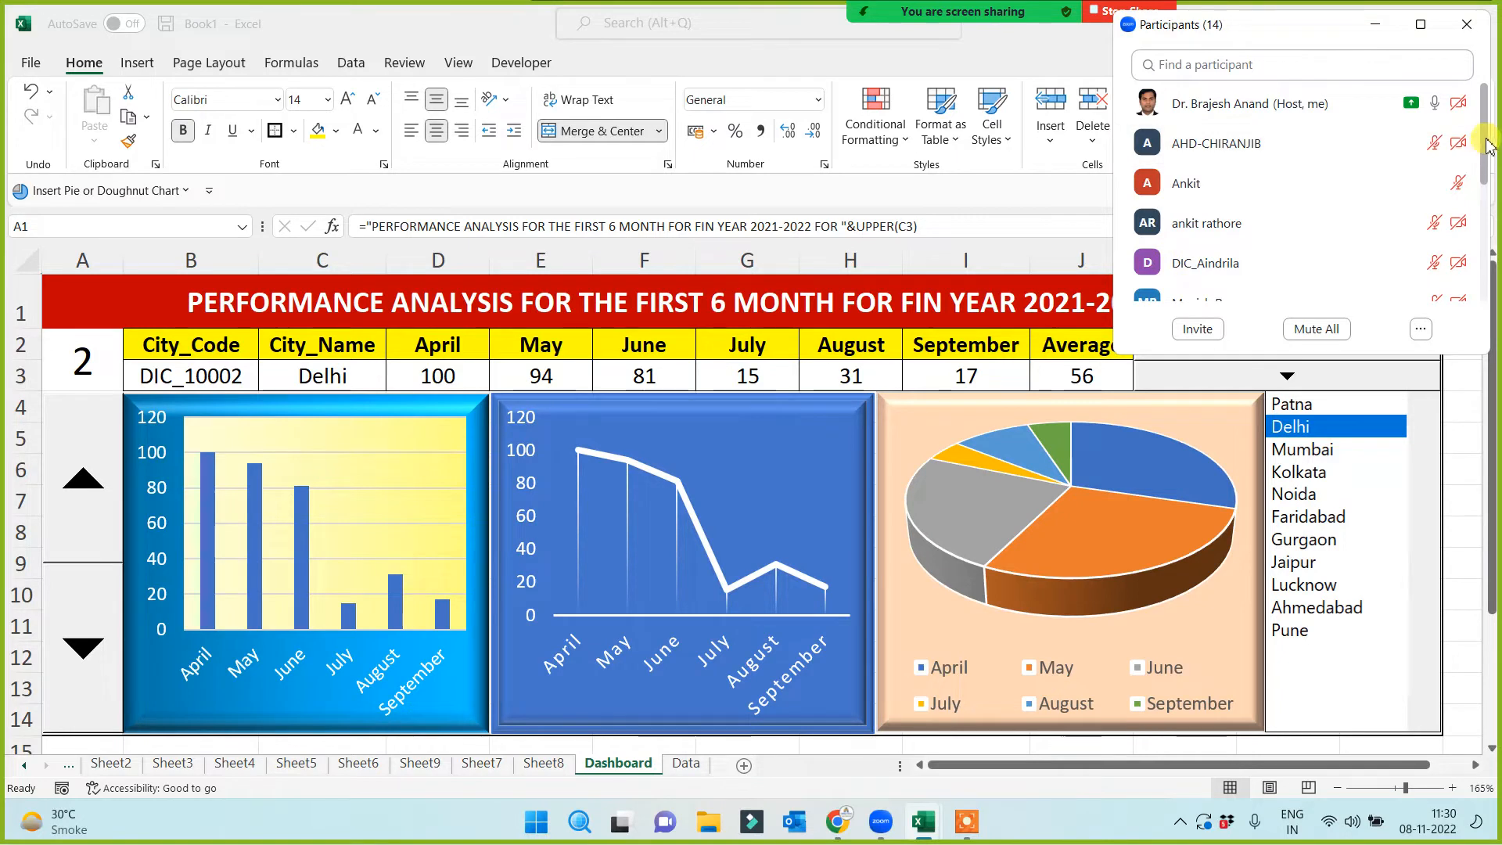
pyautogui.moveTo(1487, 147); pyautogui.dragTo(1487, 109)
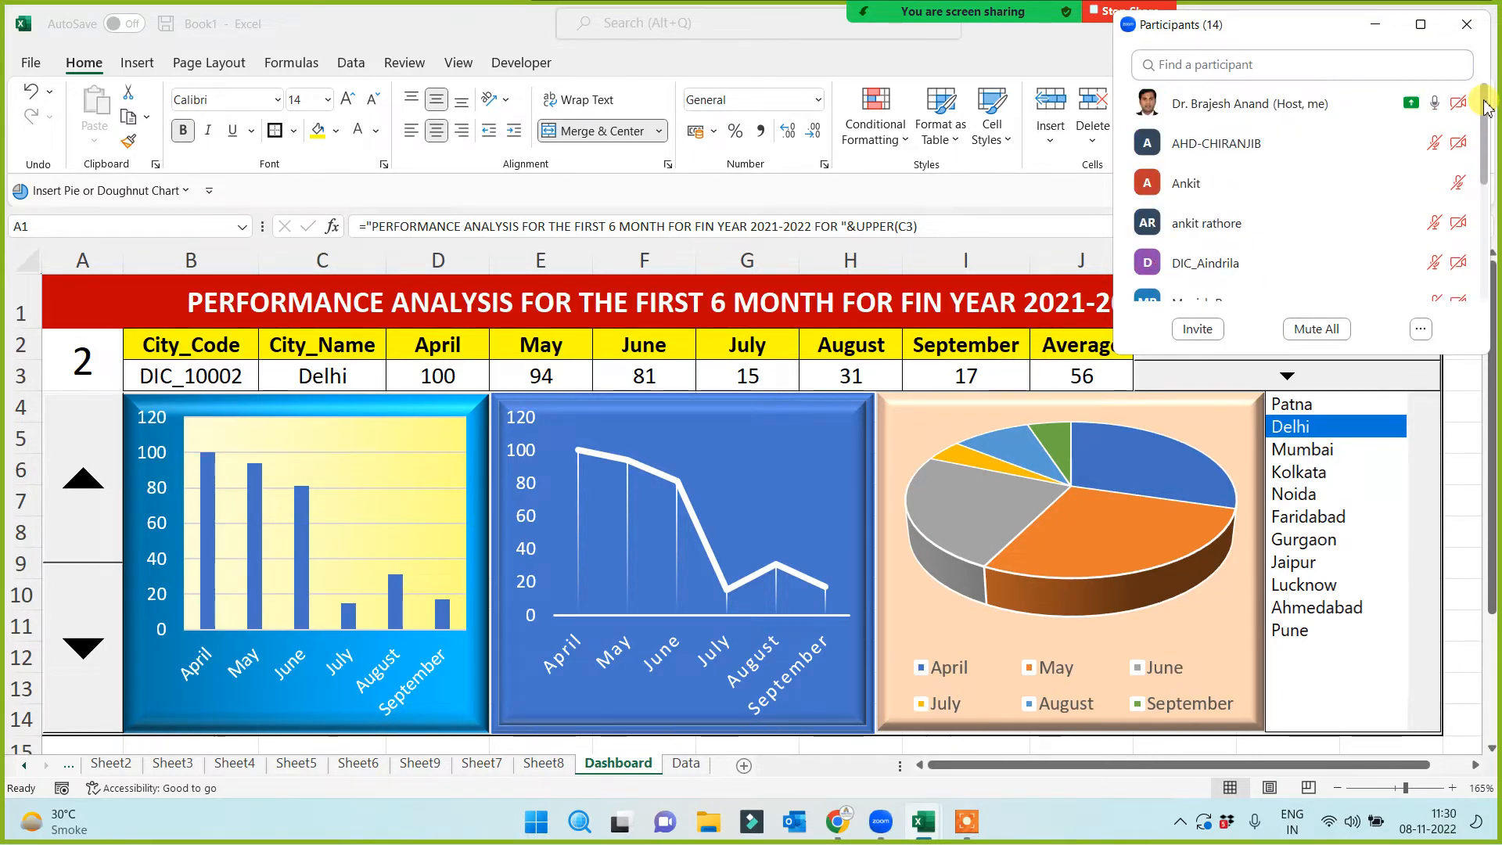
pyautogui.moveTo(1486, 109); pyautogui.dragTo(1486, 142)
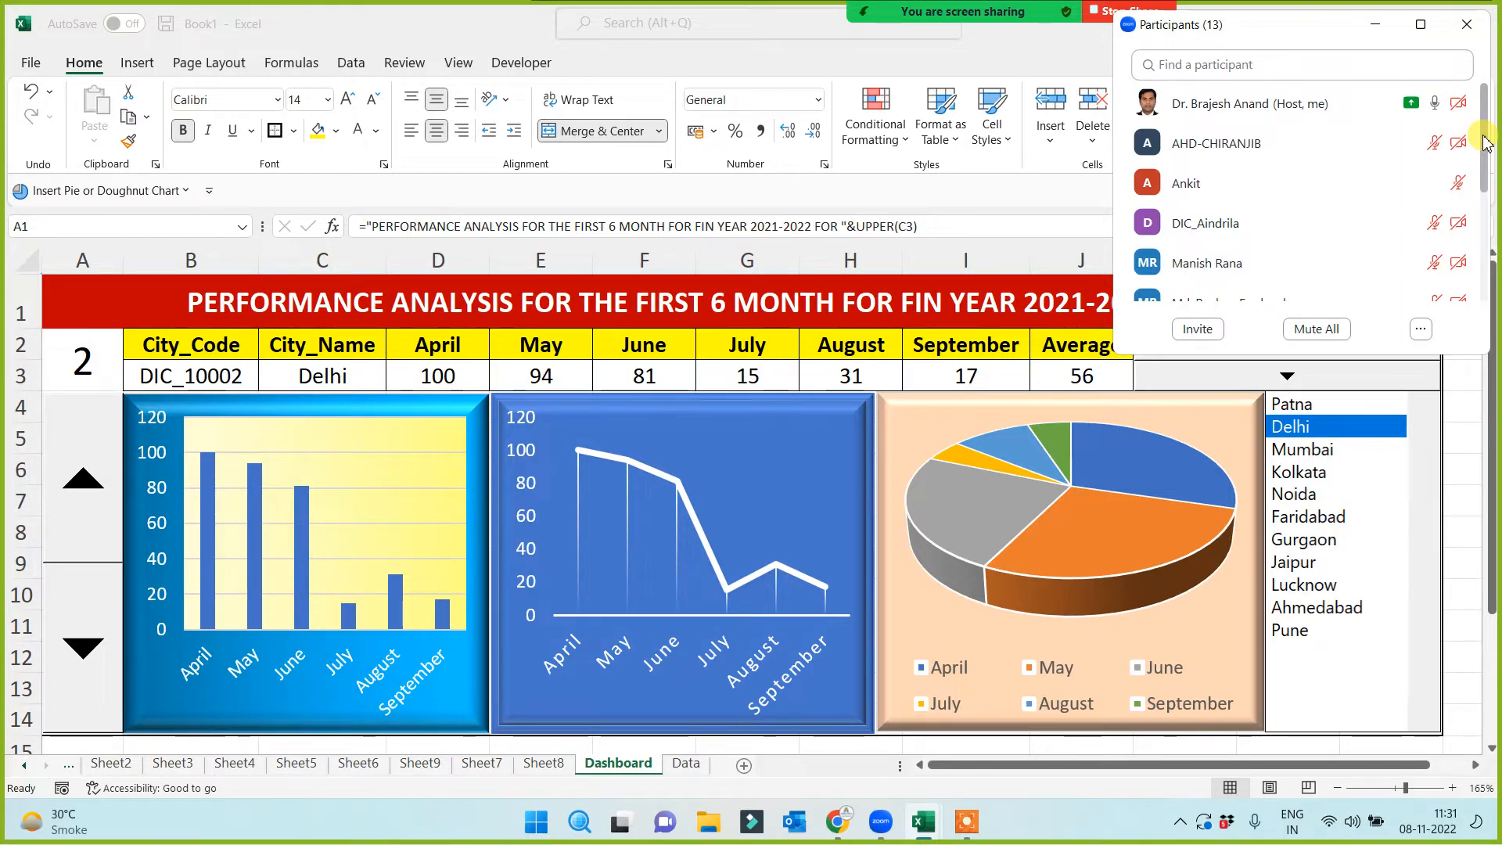
pyautogui.moveTo(1486, 143)
pyautogui.mouseDown()
pyautogui.moveTo(1489, 266)
pyautogui.moveTo(1489, 132)
pyautogui.mouseUp()
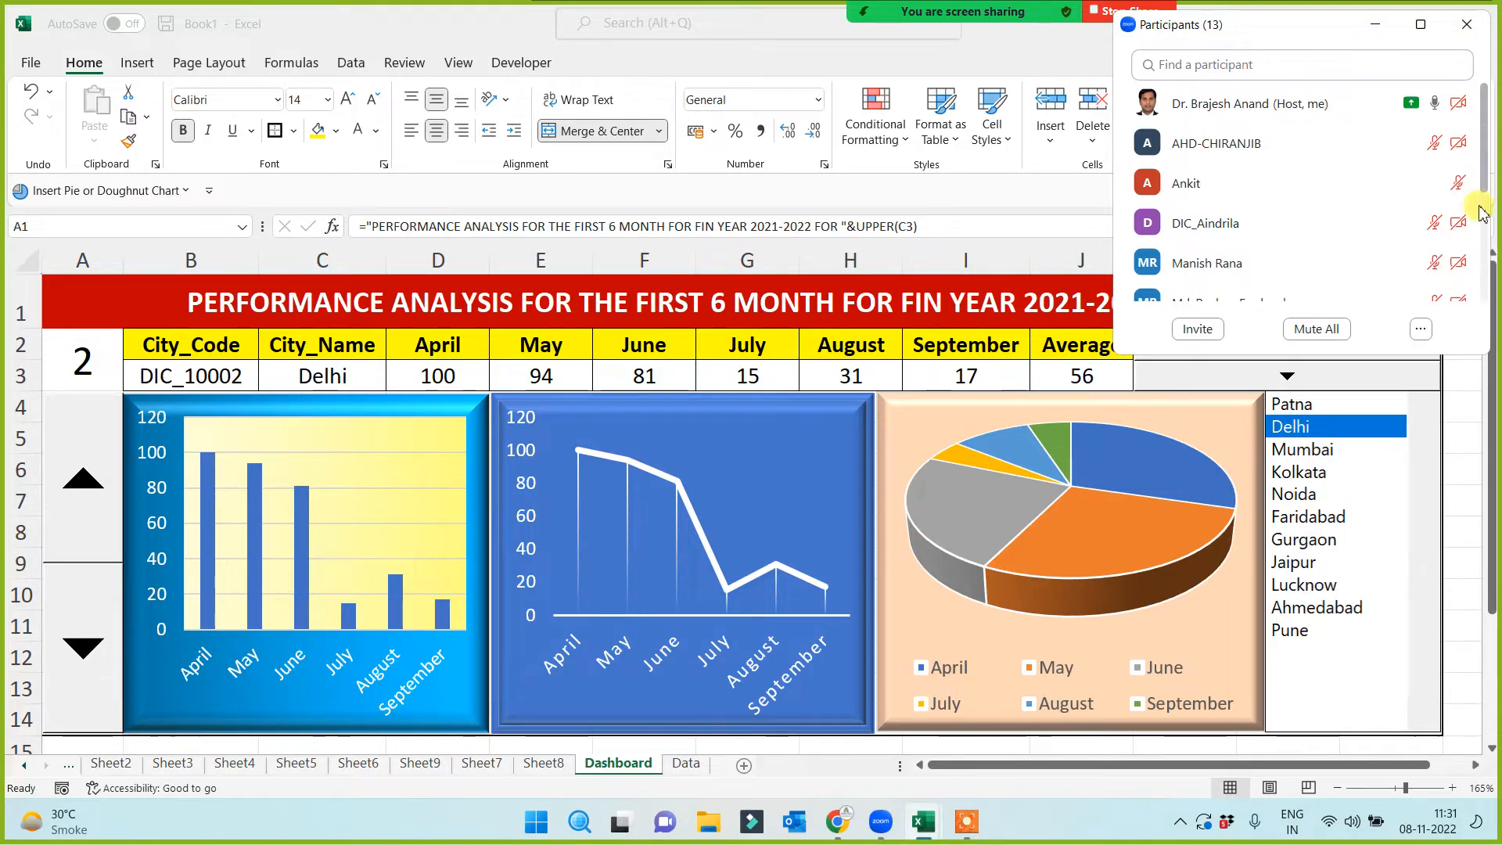
pyautogui.click(1459, 525)
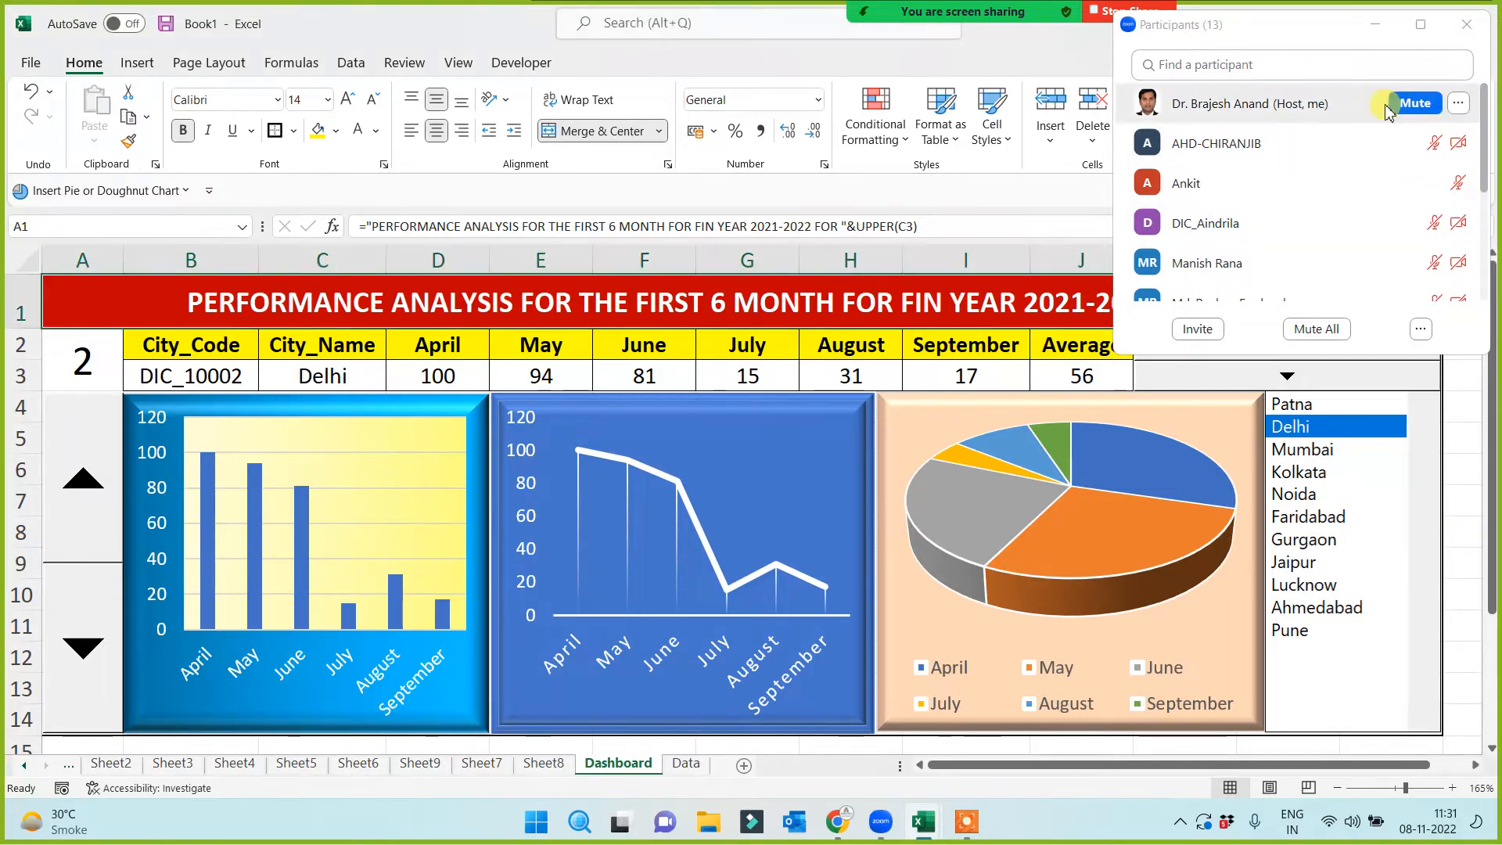
pyautogui.click(1375, 24)
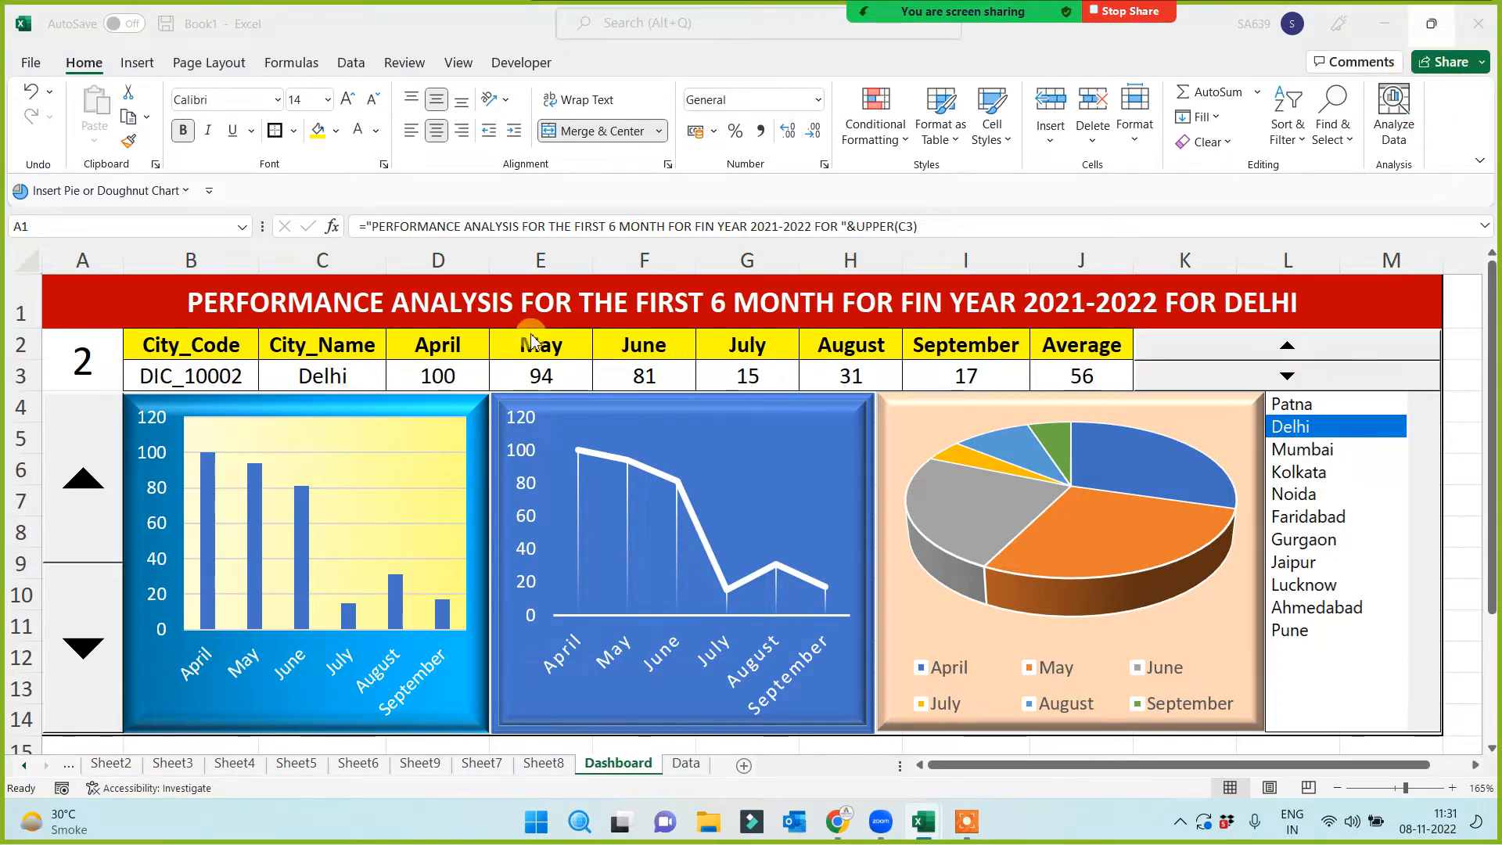
pyautogui.click(328, 296)
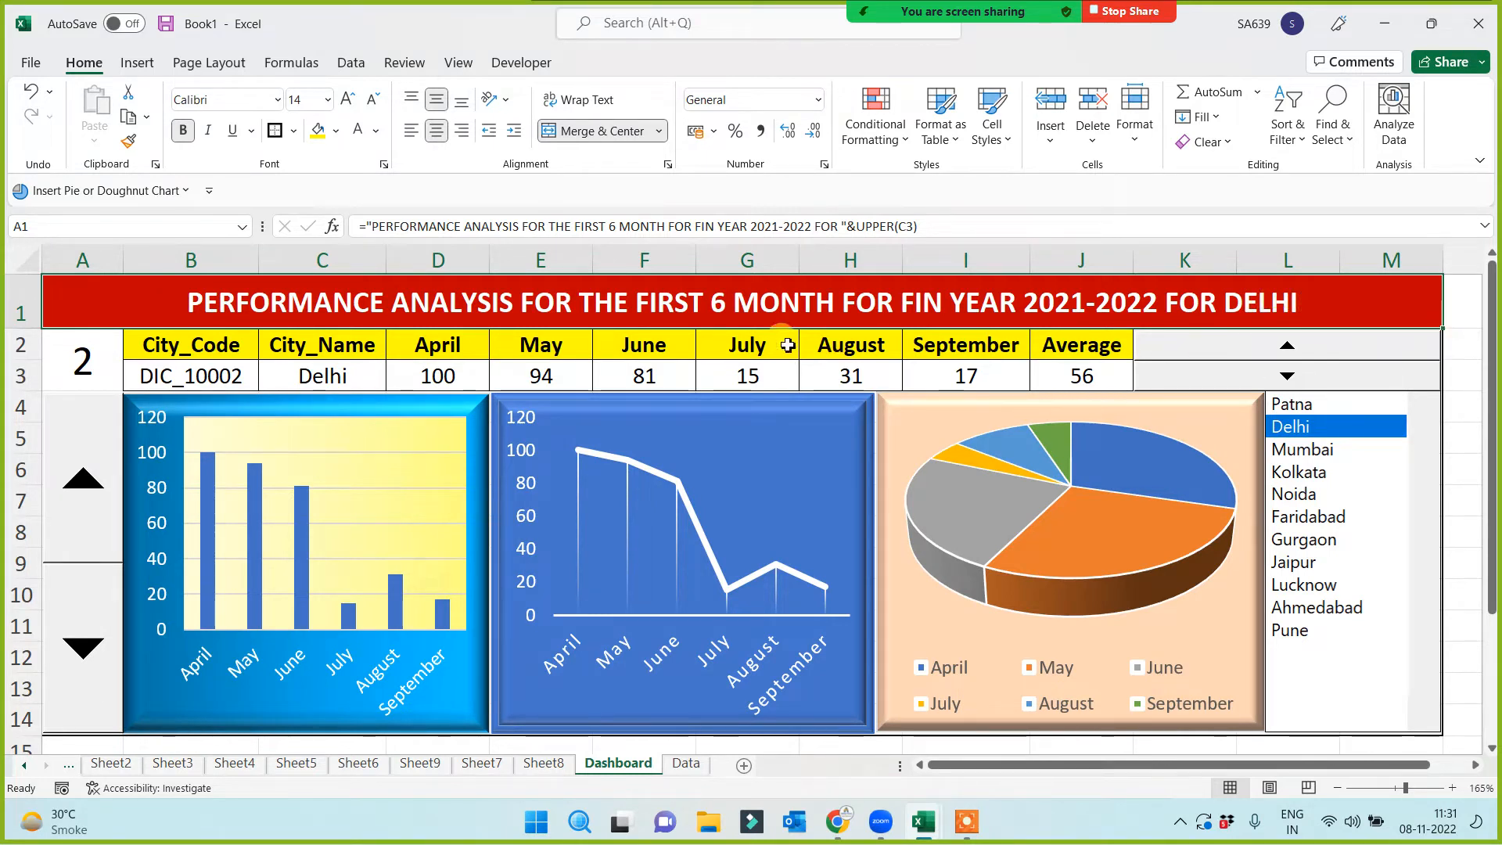
pyautogui.click(348, 99)
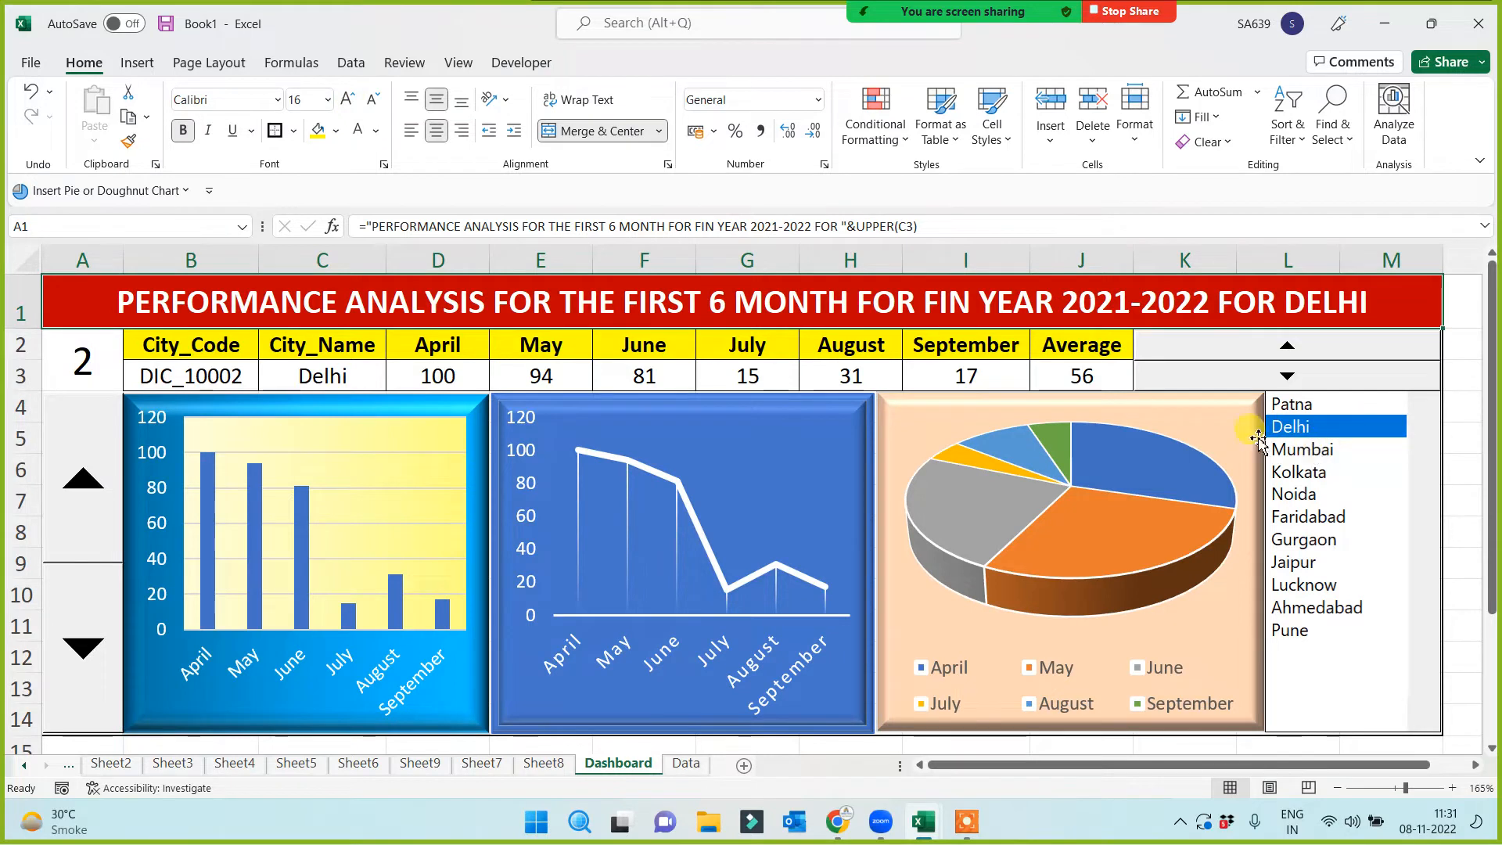
pyautogui.click(372, 98)
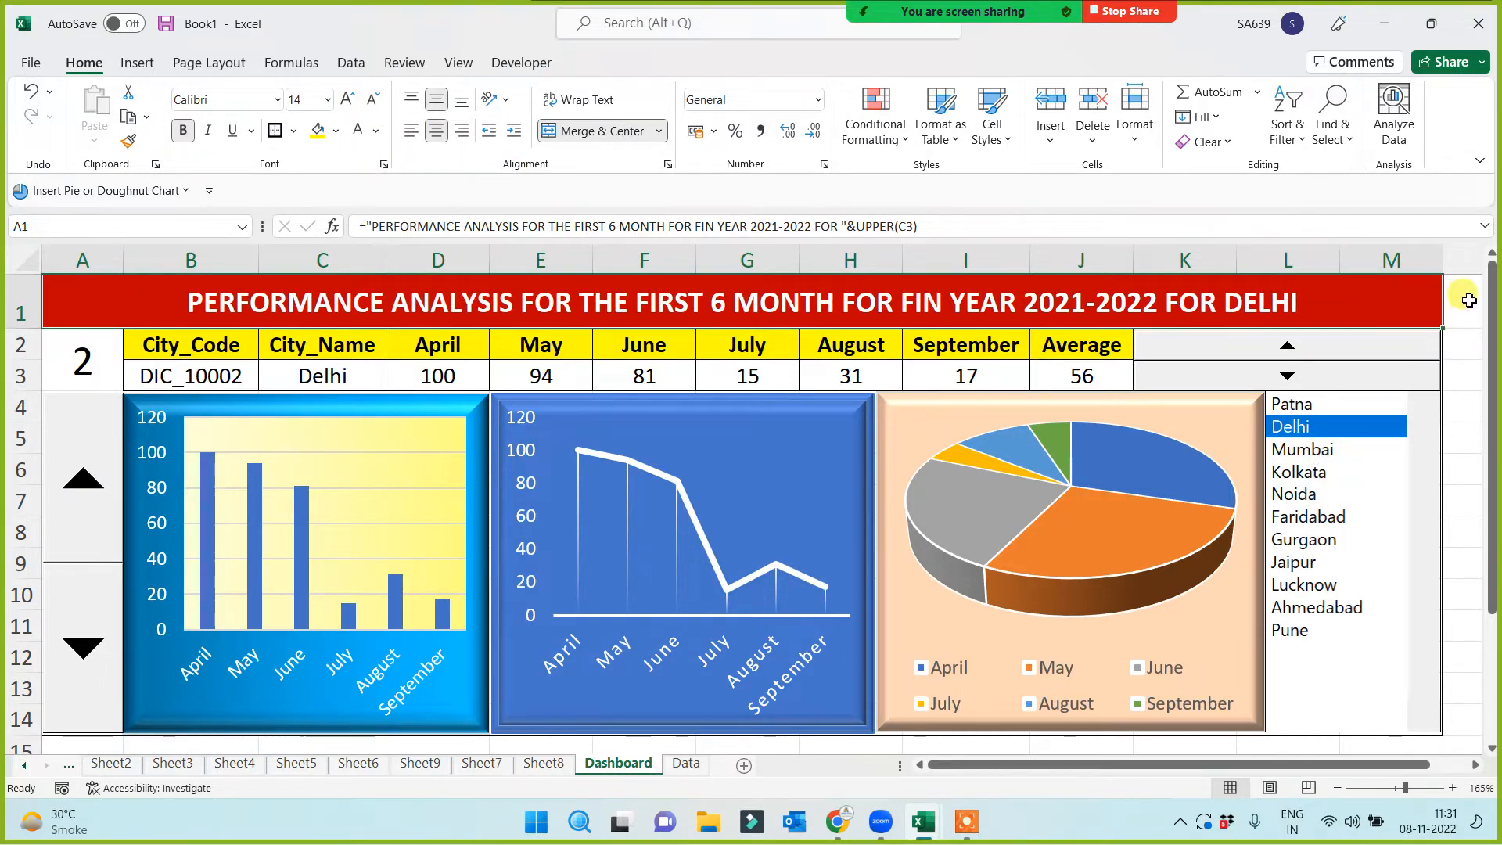
pyautogui.click(1465, 297)
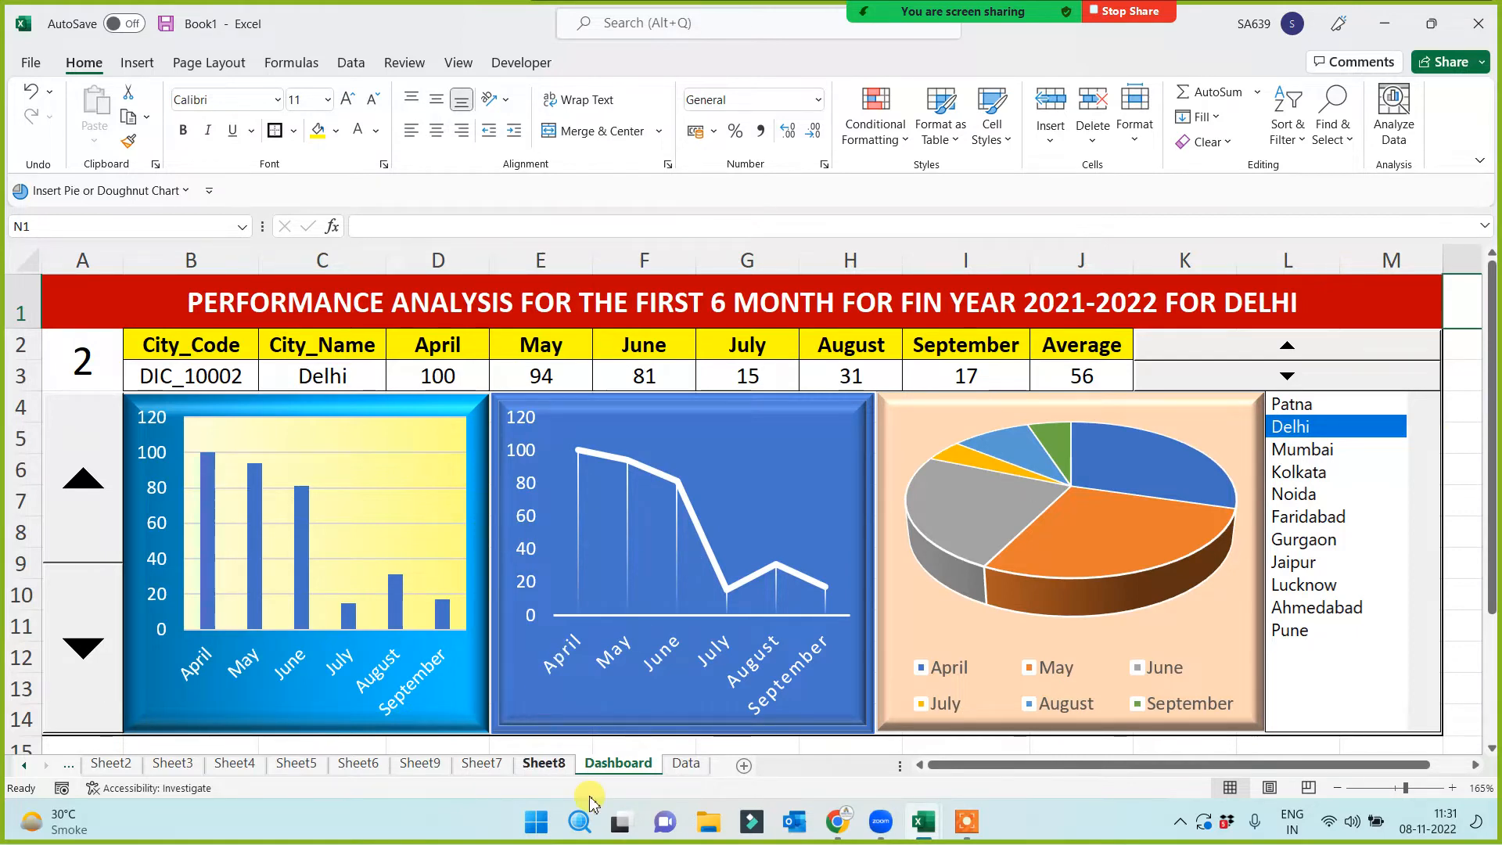
pyautogui.click(686, 765)
pyautogui.click(622, 765)
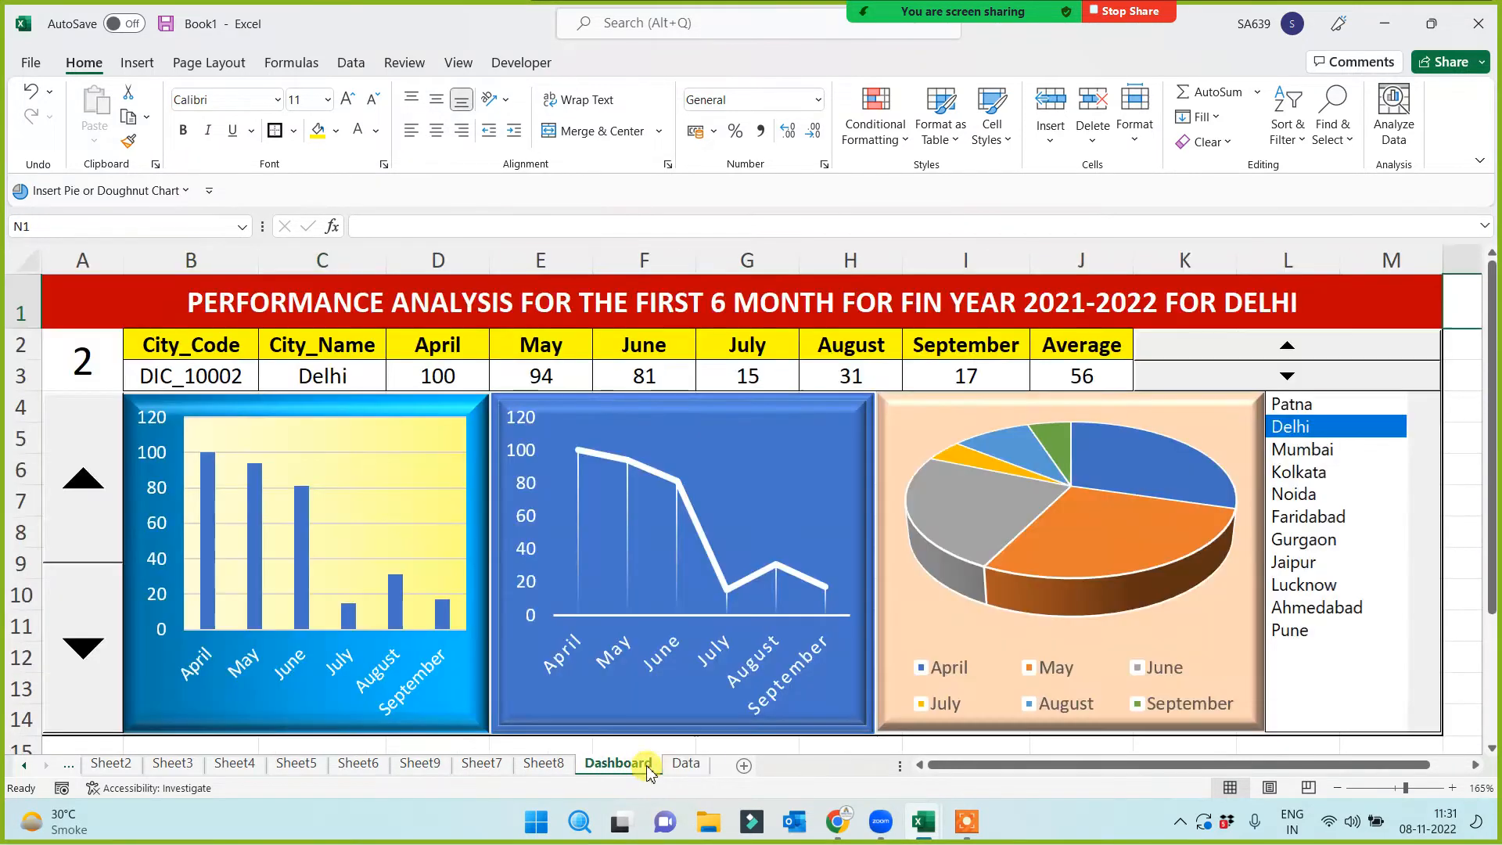
pyautogui.click(687, 765)
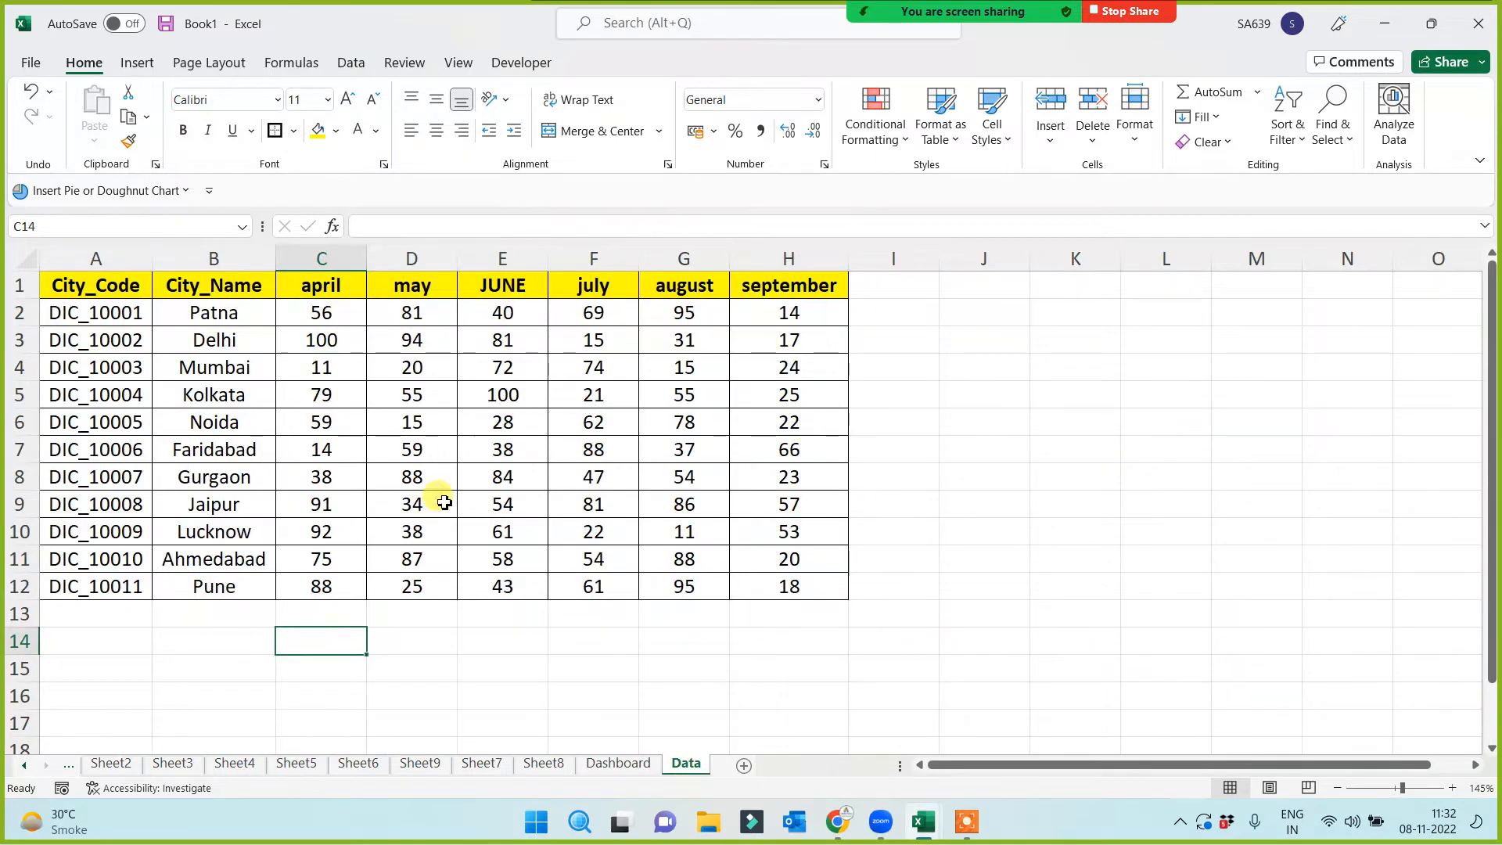
pyautogui.click(615, 764)
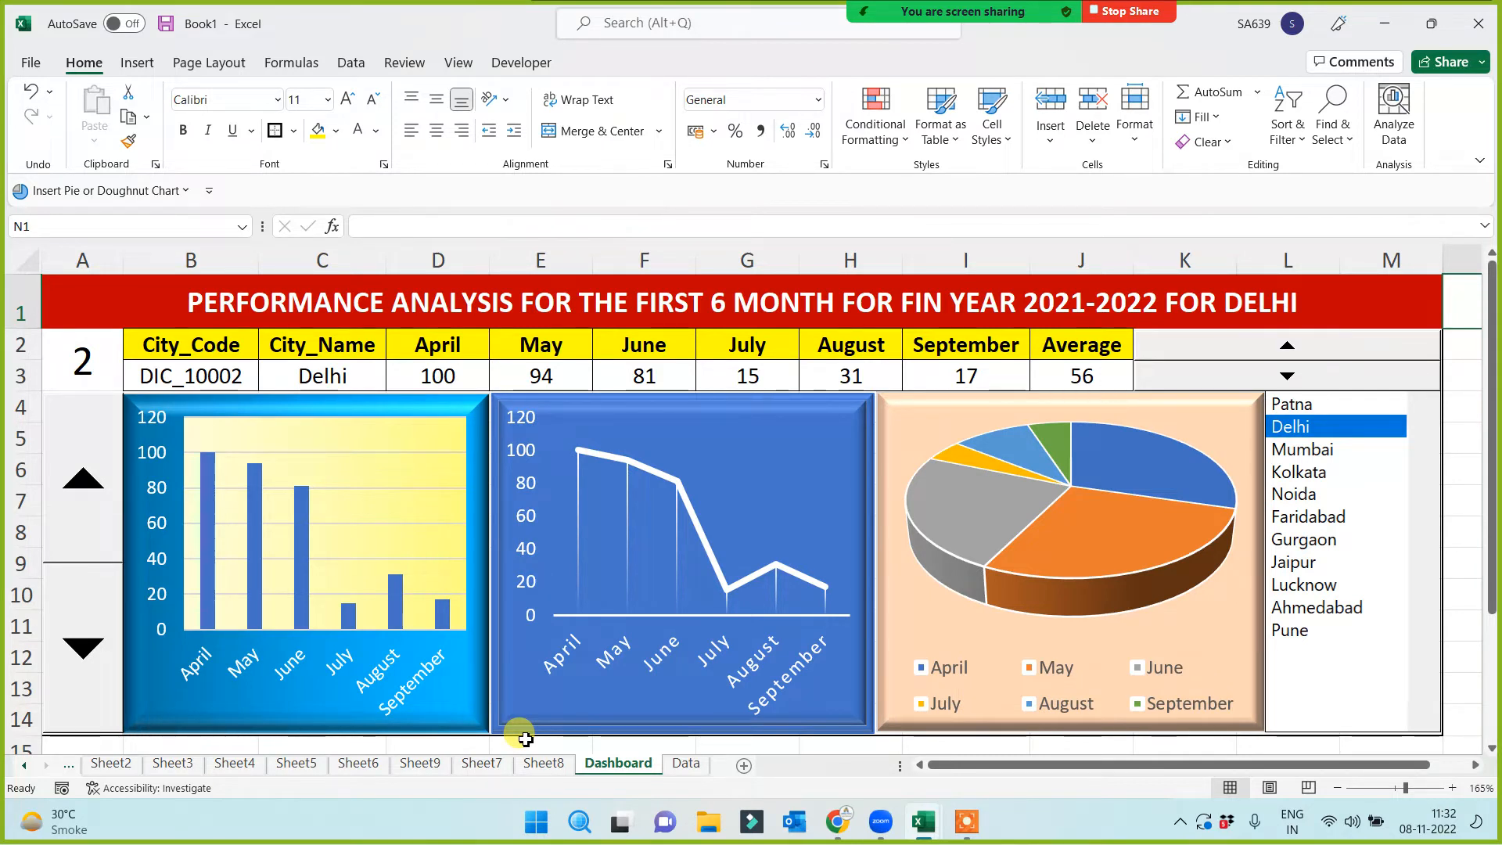
pyautogui.click(686, 764)
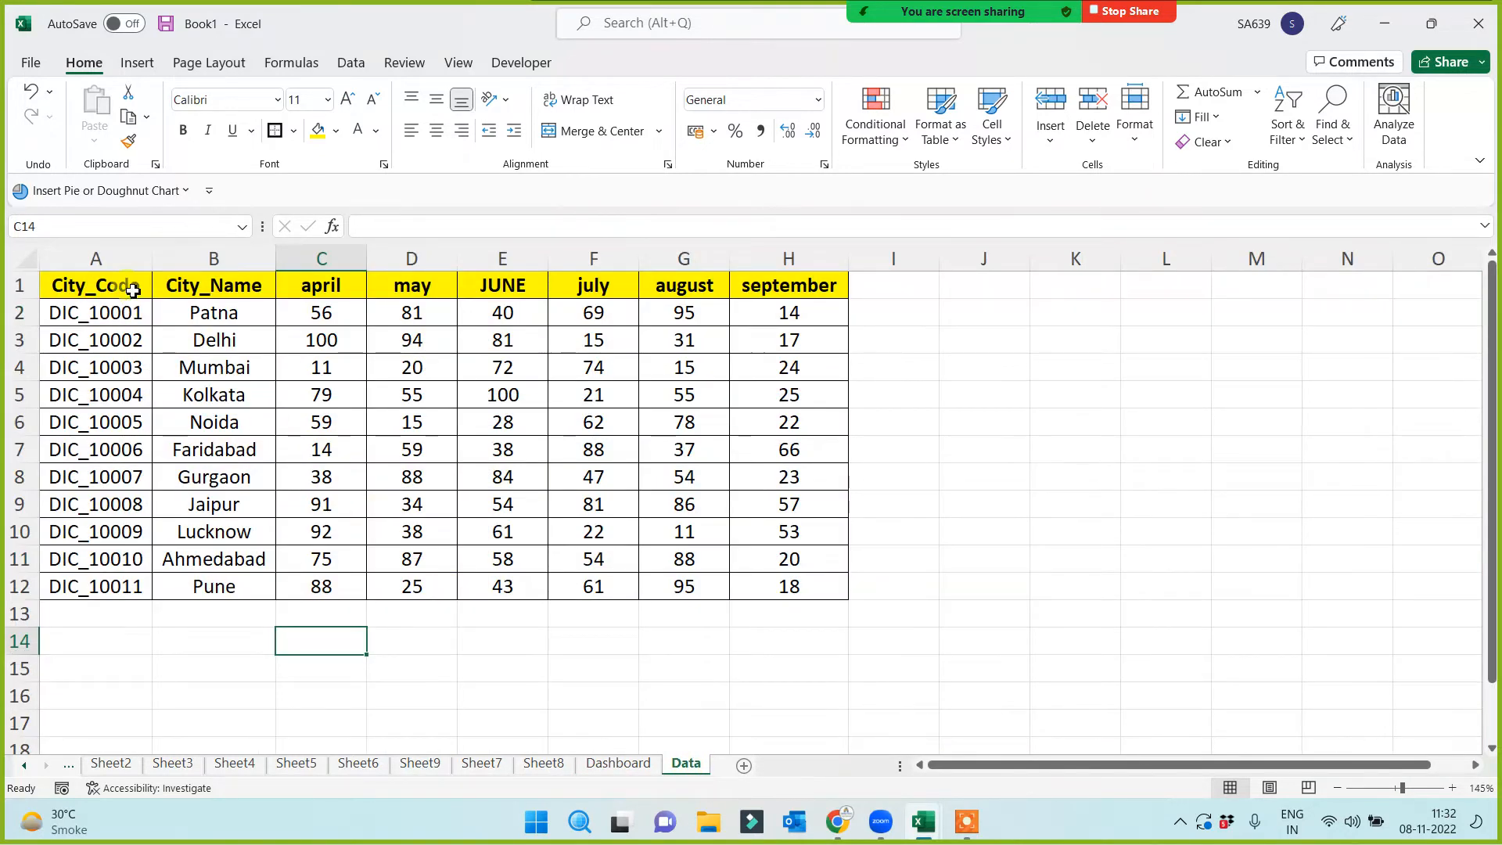
pyautogui.moveTo(124, 285); pyautogui.dragTo(818, 586)
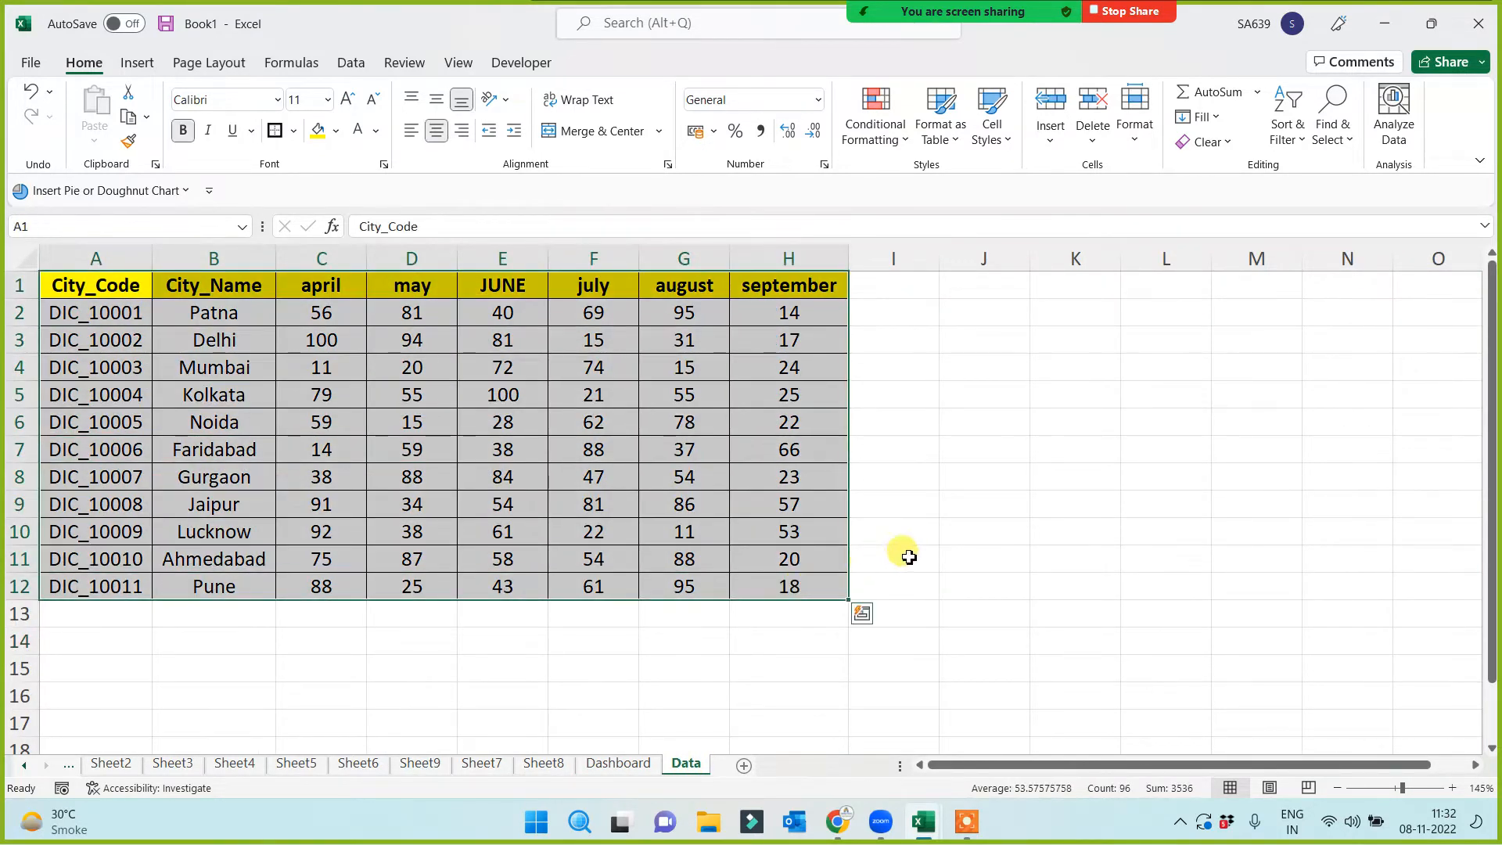
pyautogui.click(941, 558)
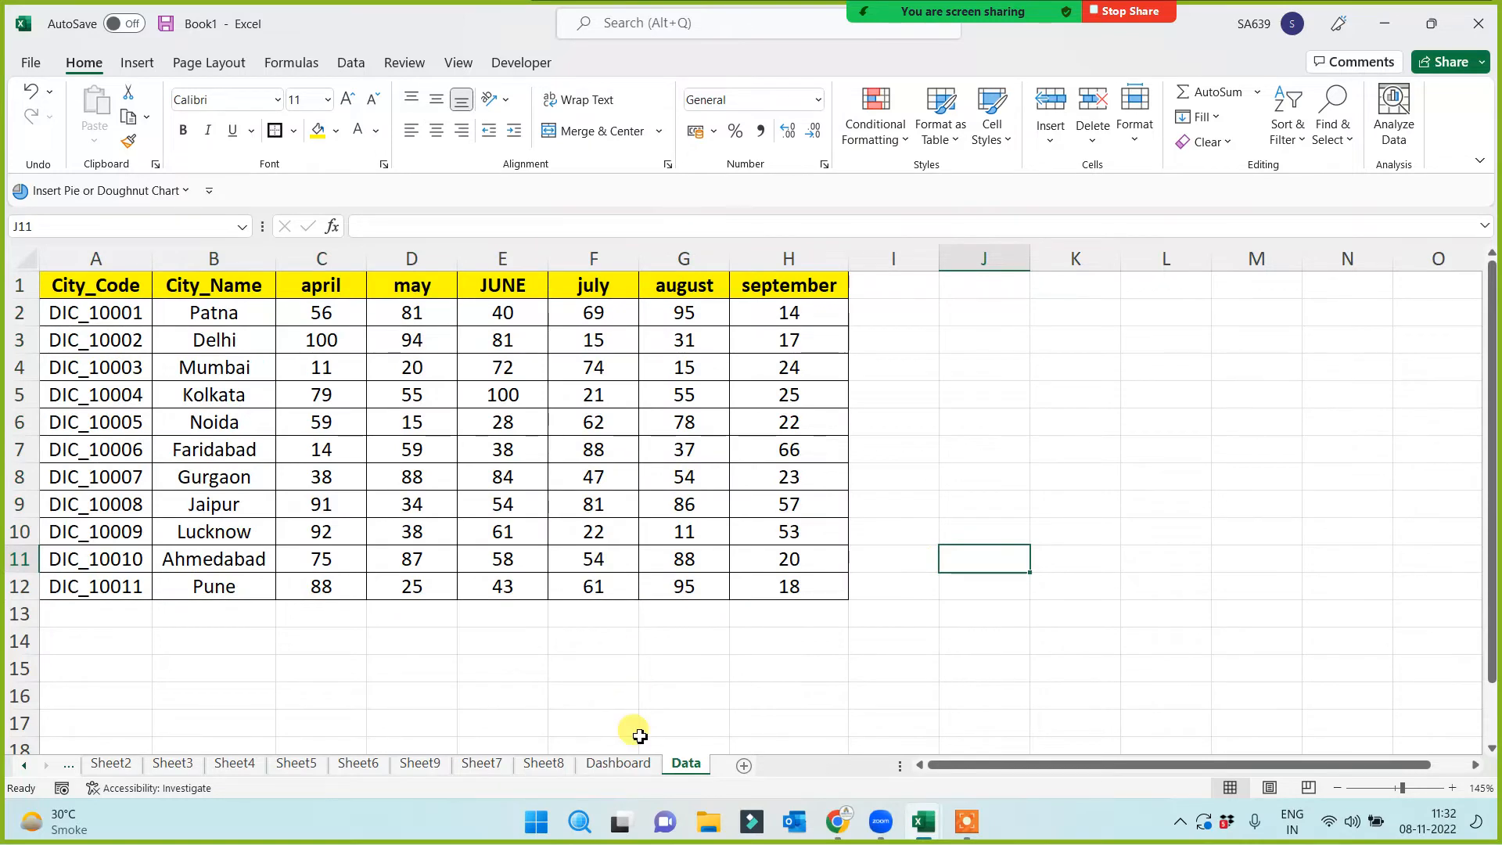
pyautogui.click(631, 765)
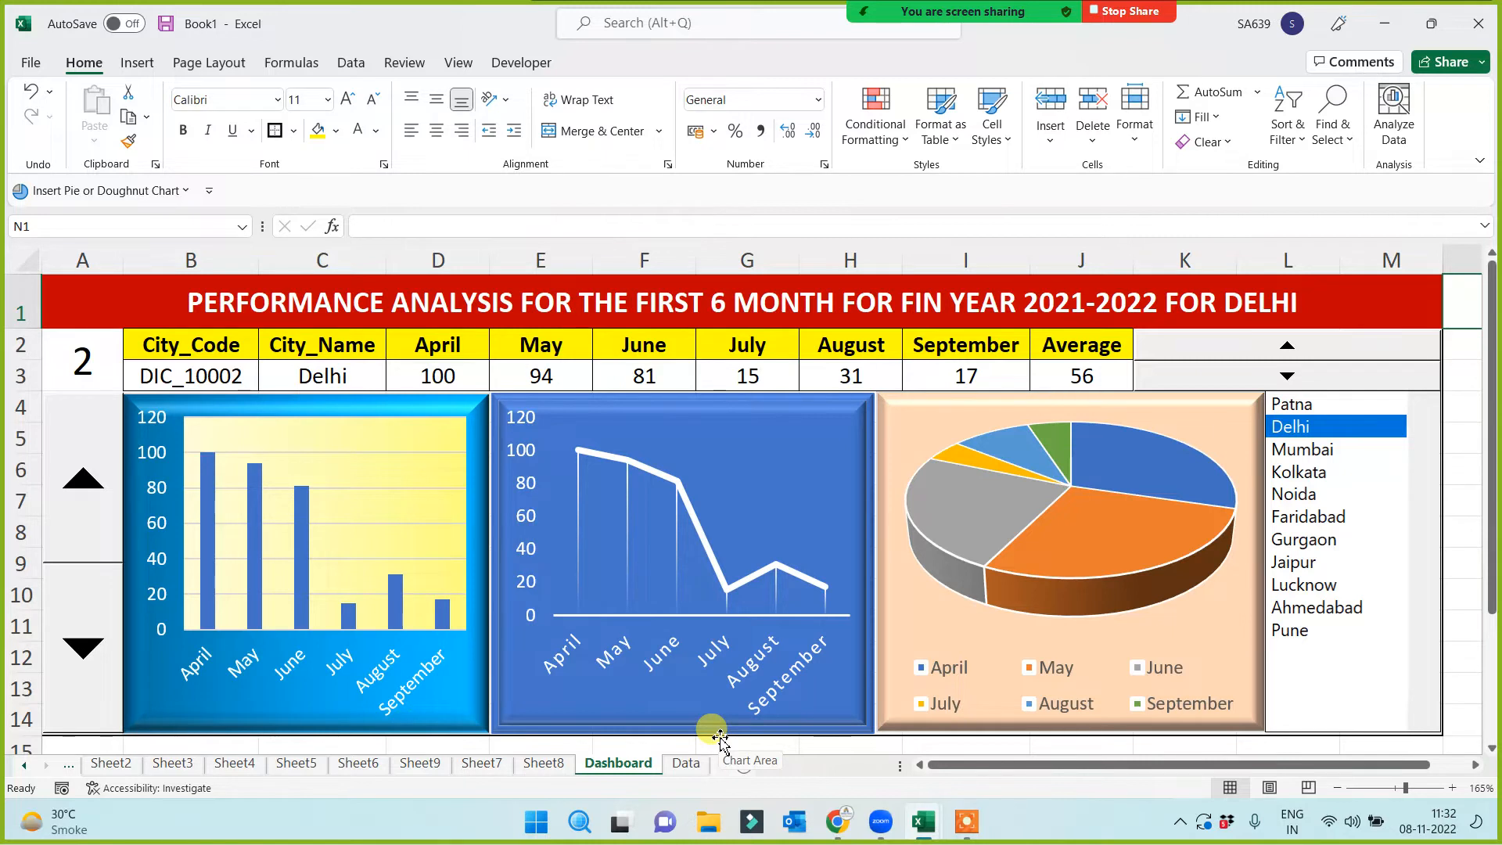
pyautogui.moveTo(861, 11)
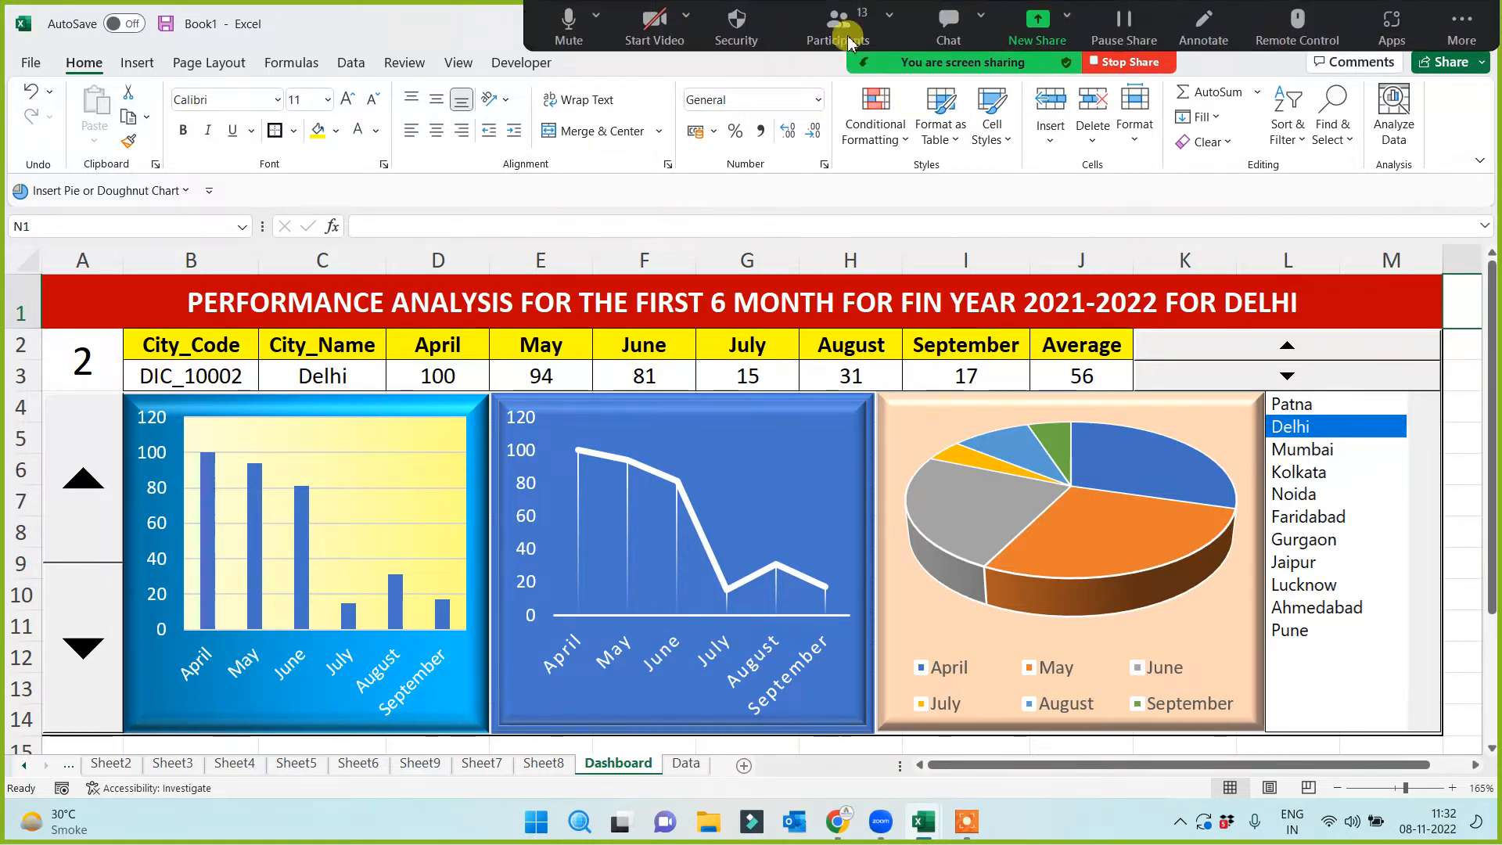
pyautogui.click(851, 43)
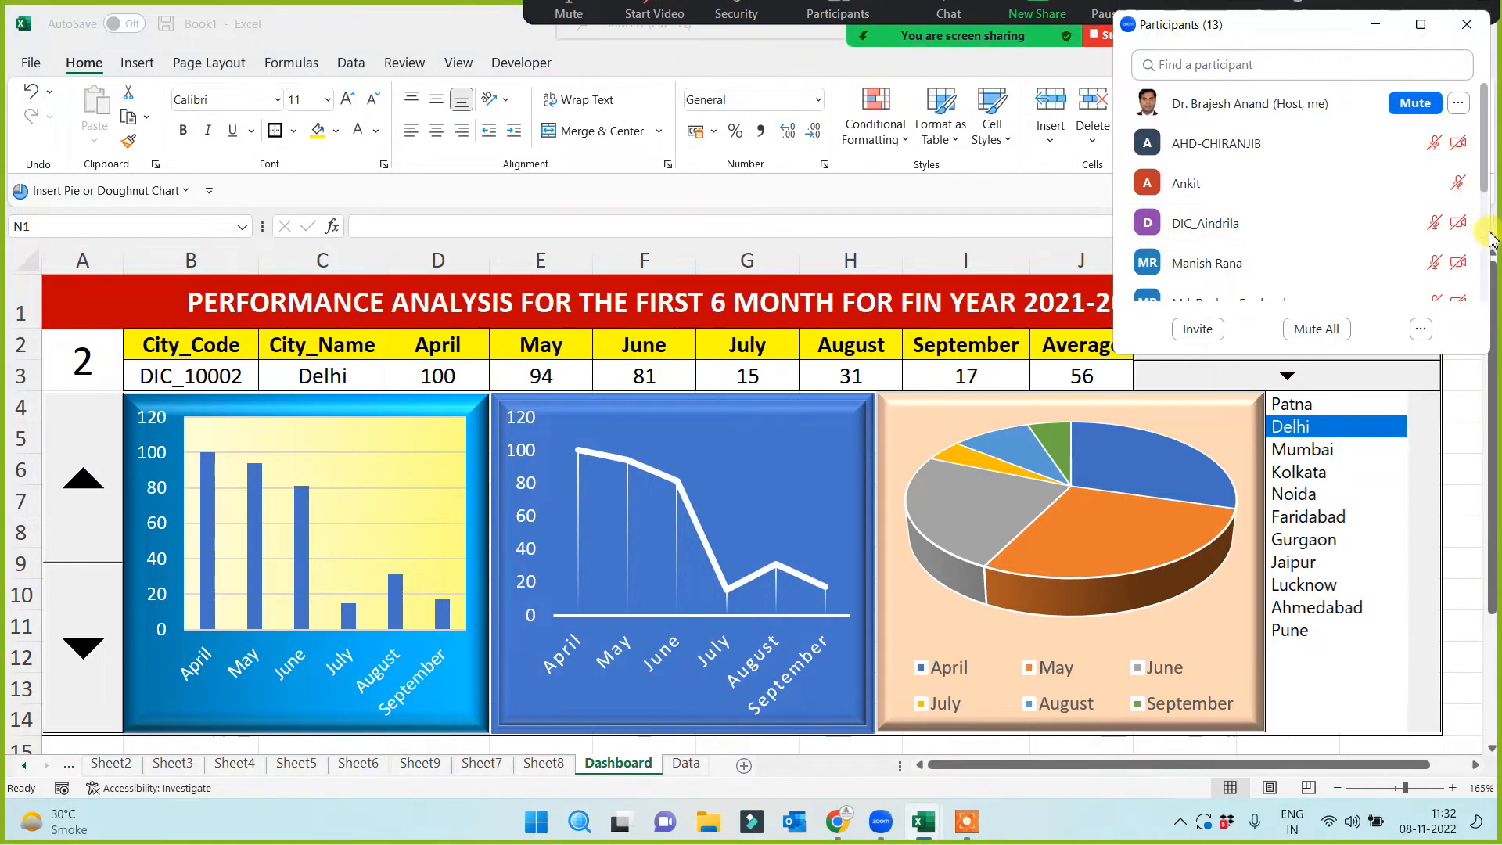
pyautogui.scroll(-2, 1489, 212)
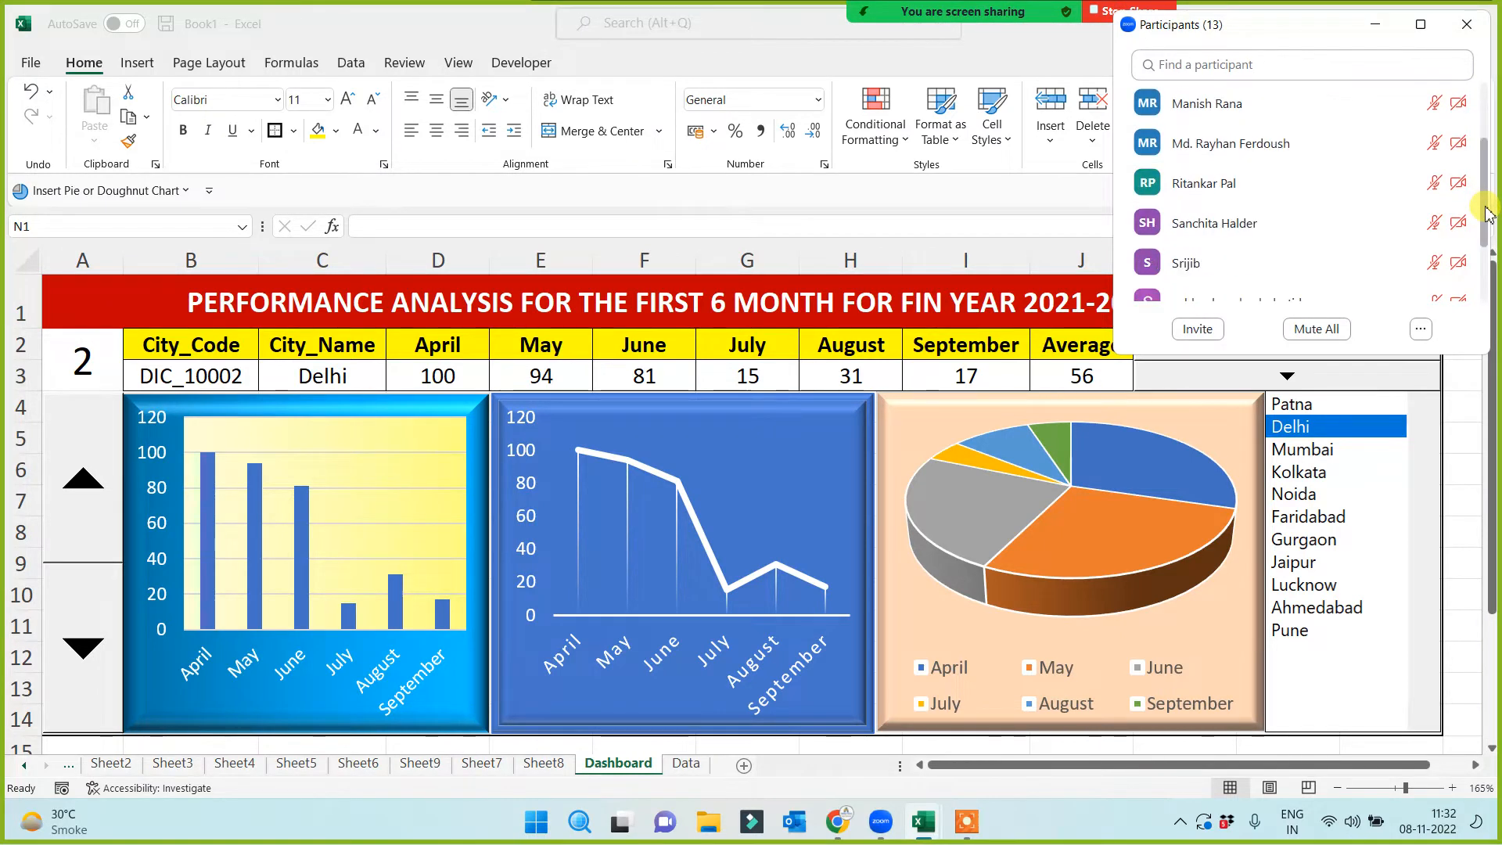
pyautogui.moveTo(1221, 227)
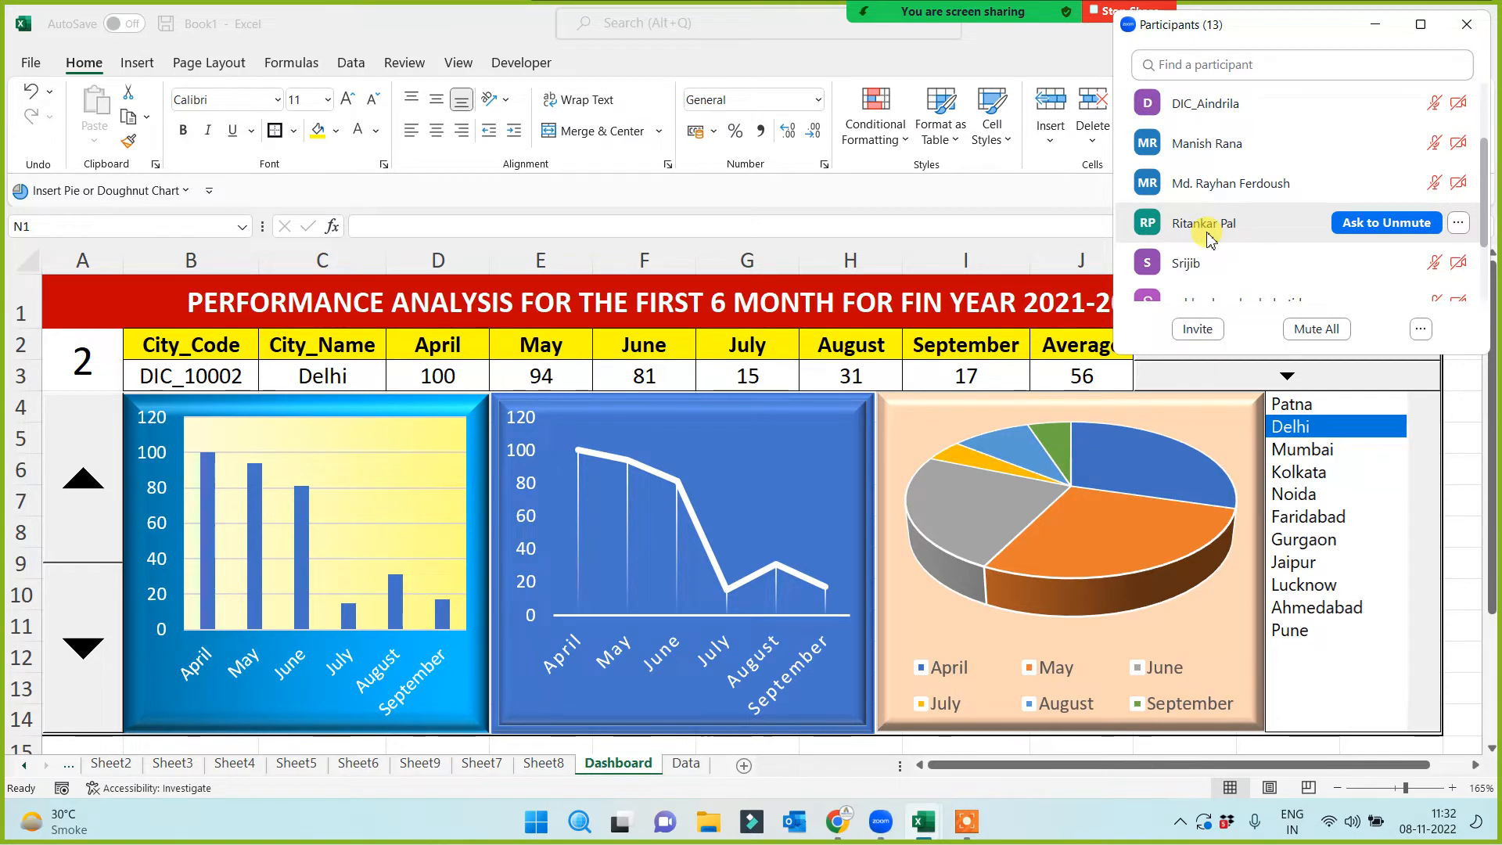
pyautogui.moveTo(1487, 197); pyautogui.dragTo(1488, 127)
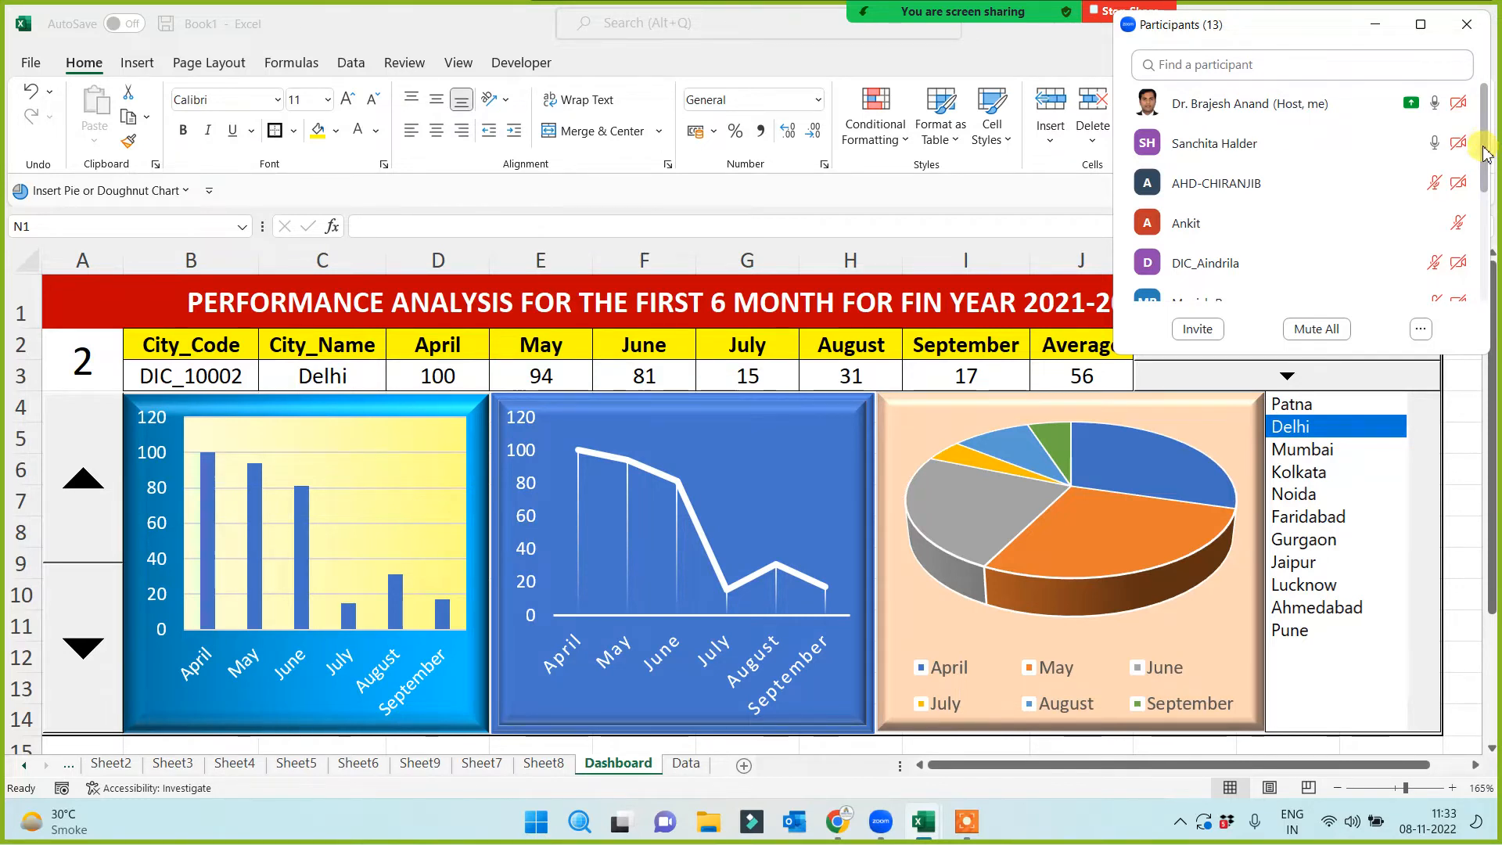
pyautogui.moveTo(1485, 144); pyautogui.dragTo(1482, 254)
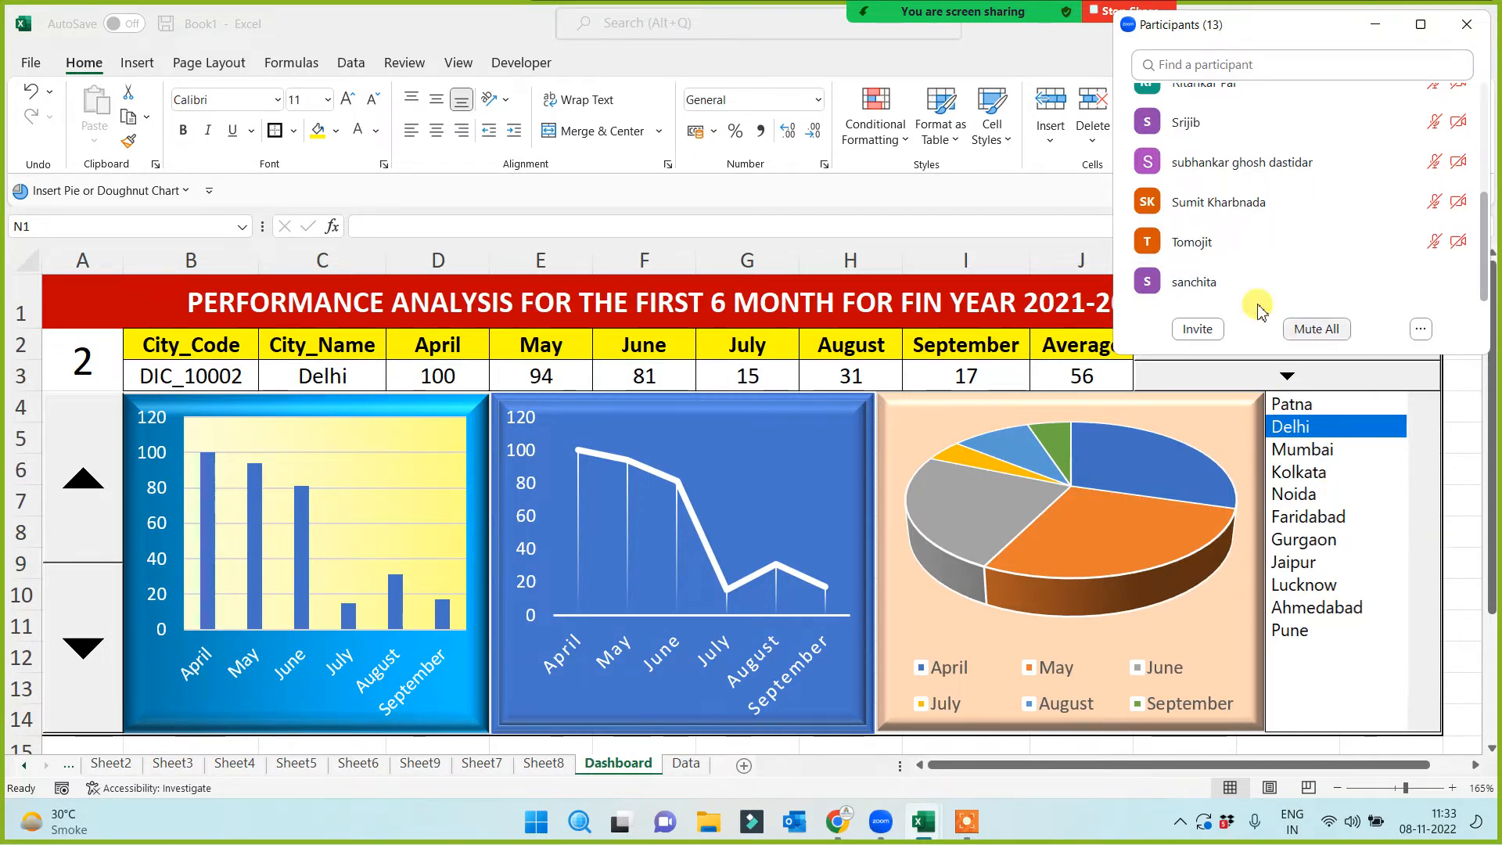
pyautogui.moveTo(1180, 243)
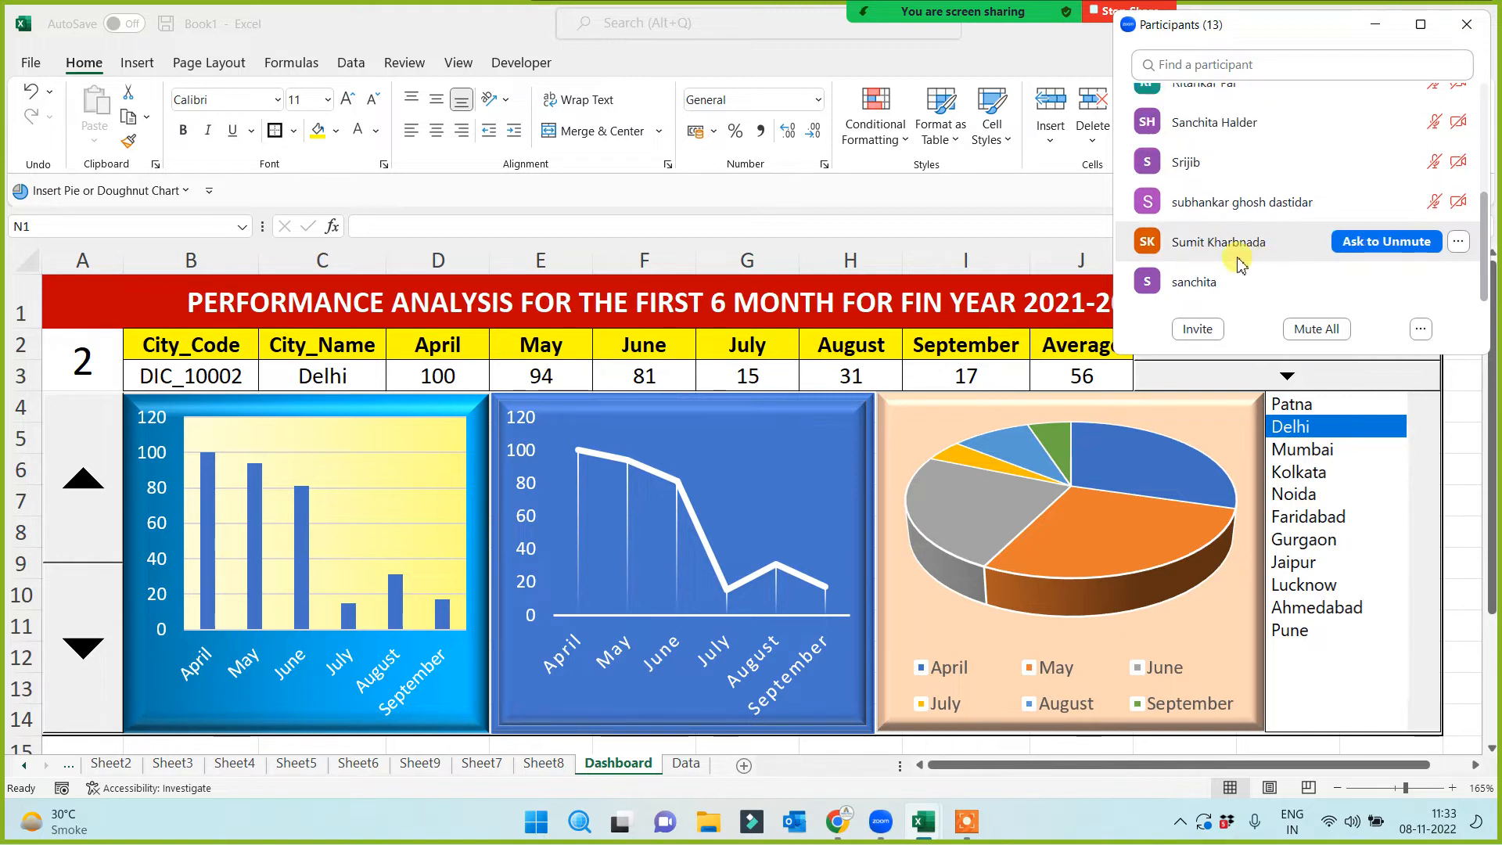
pyautogui.moveTo(1487, 251); pyautogui.dragTo(1491, 128)
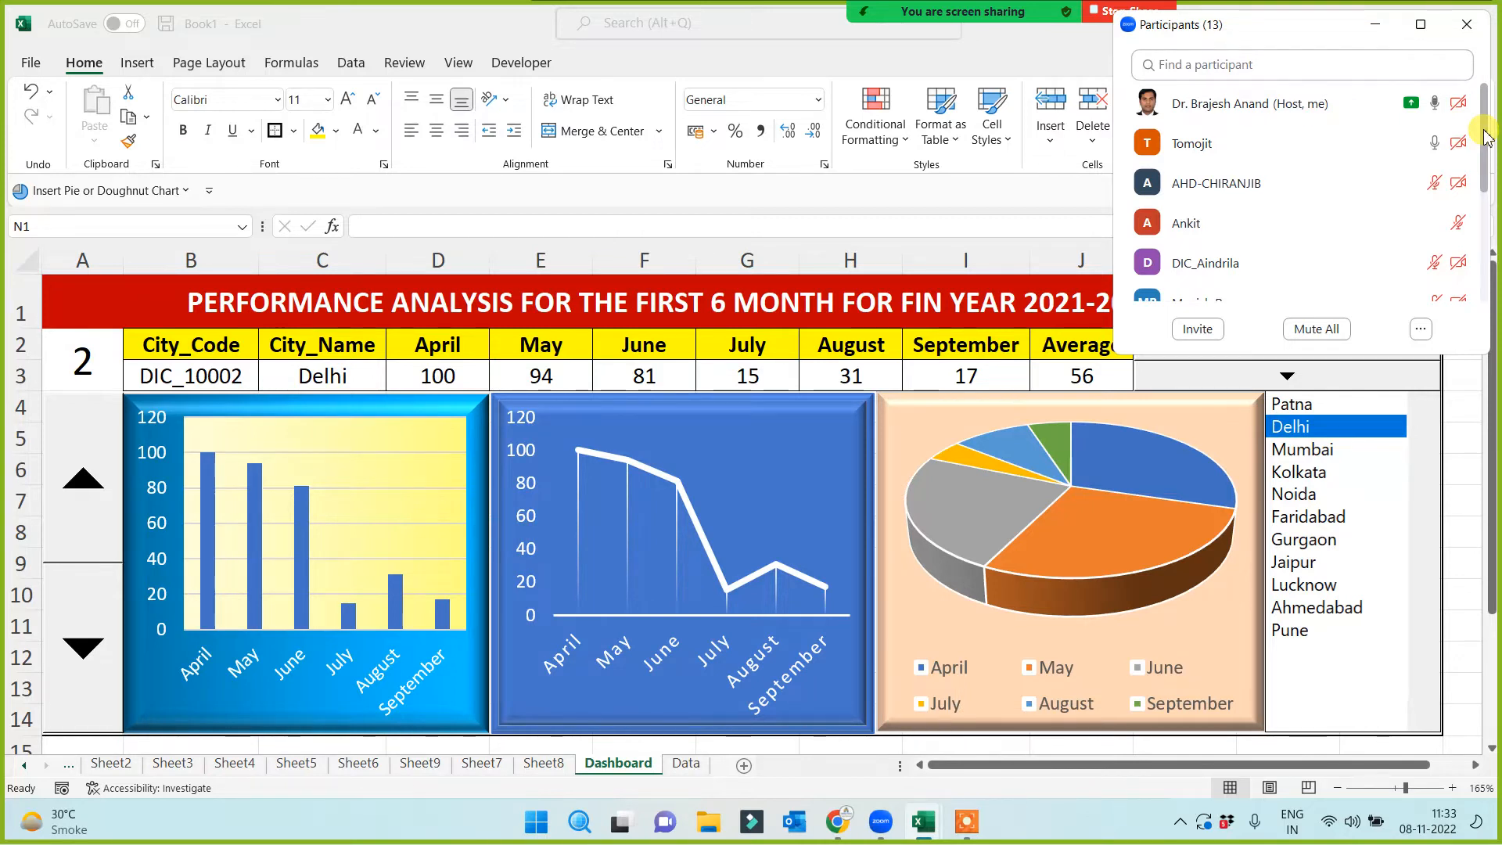
pyautogui.moveTo(1487, 135)
pyautogui.mouseDown()
pyautogui.moveTo(1489, 266)
pyautogui.moveTo(1488, 117)
pyautogui.mouseUp()
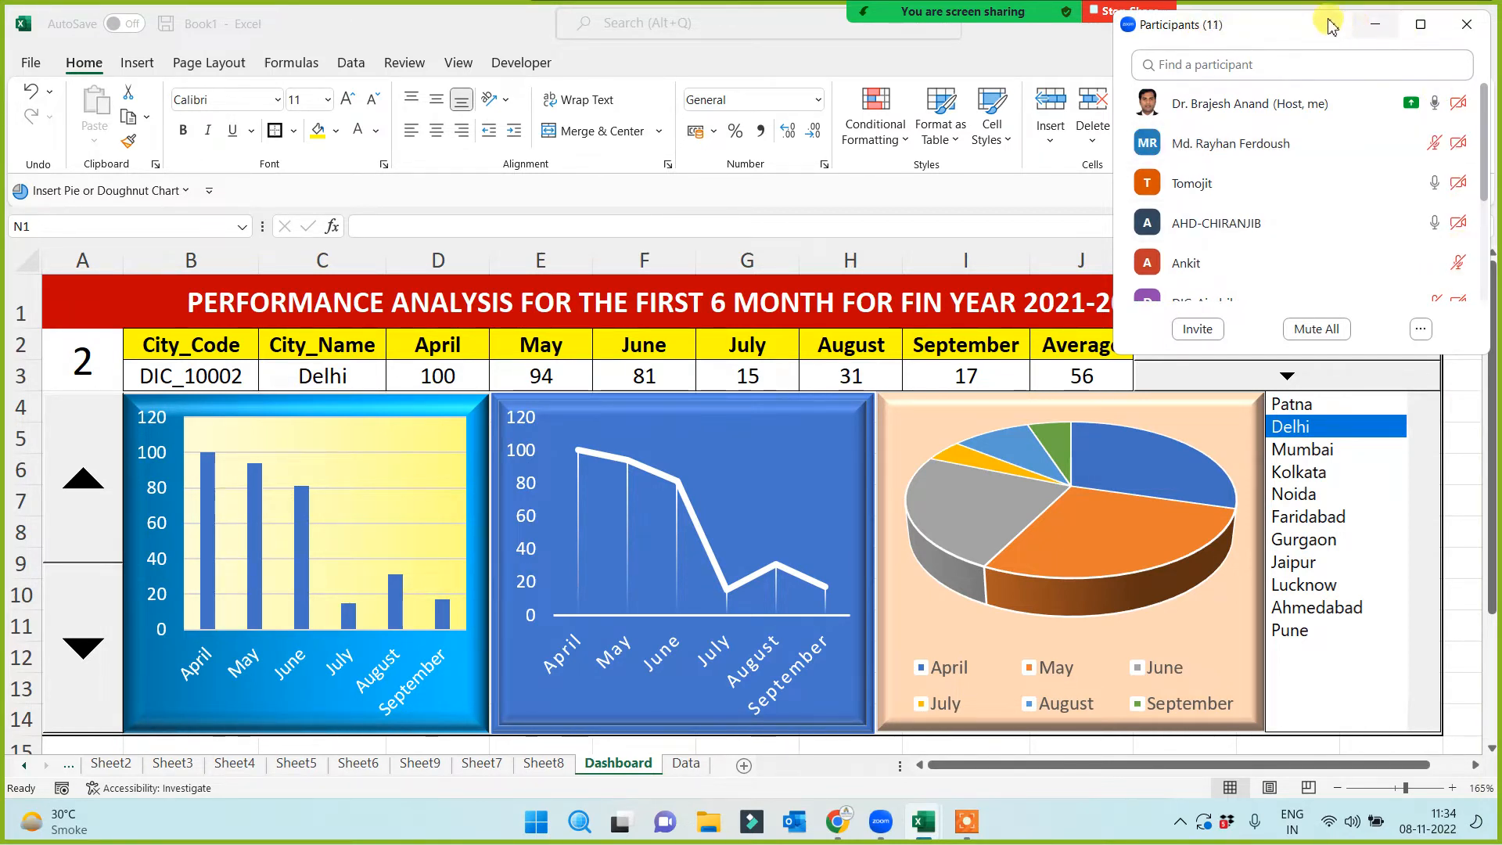
pyautogui.moveTo(1305, 29); pyautogui.dragTo(1206, 119)
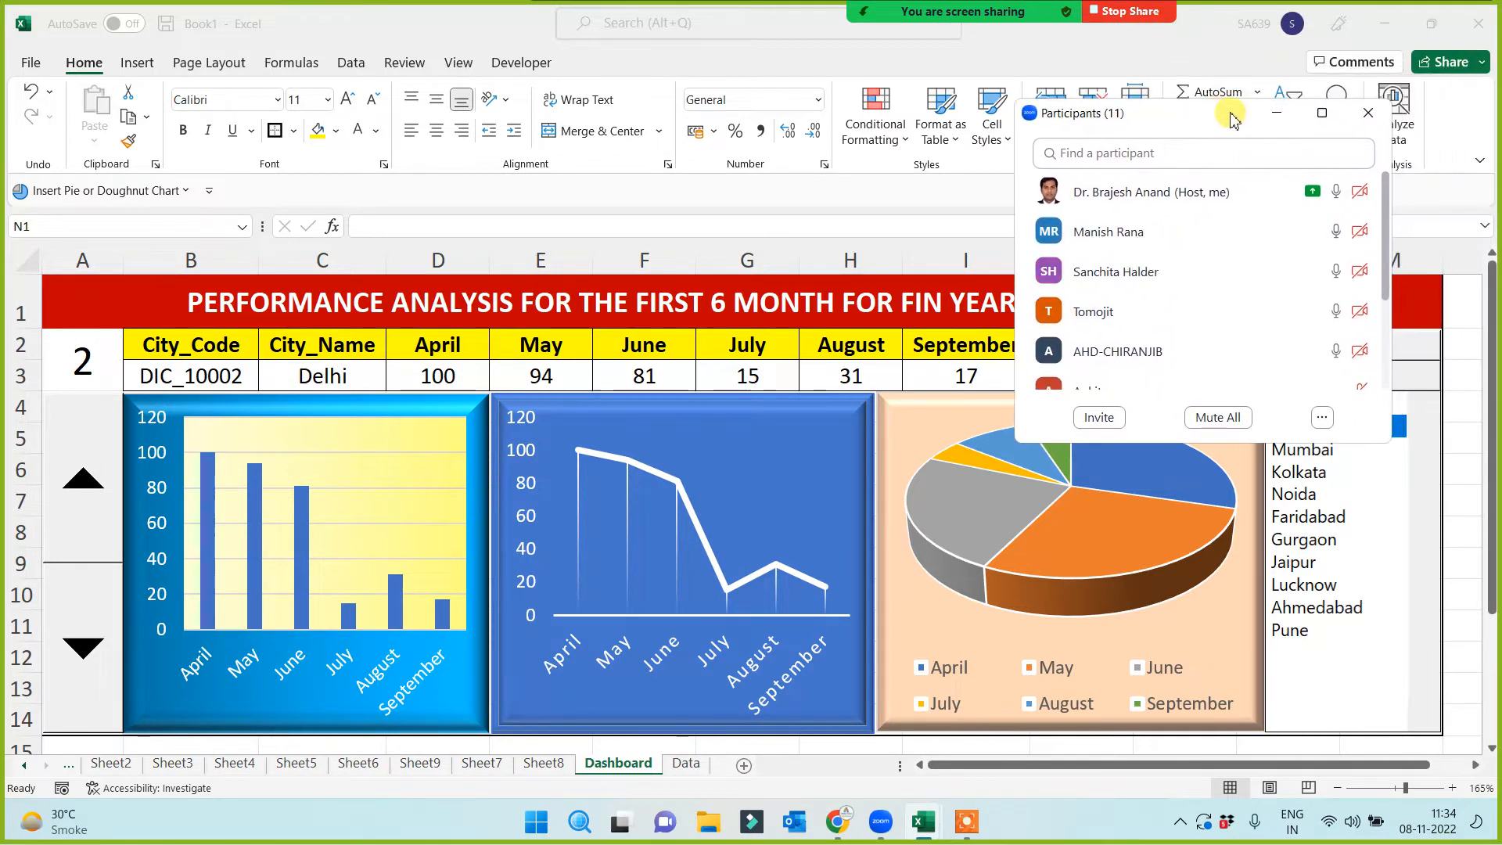
pyautogui.click(1277, 118)
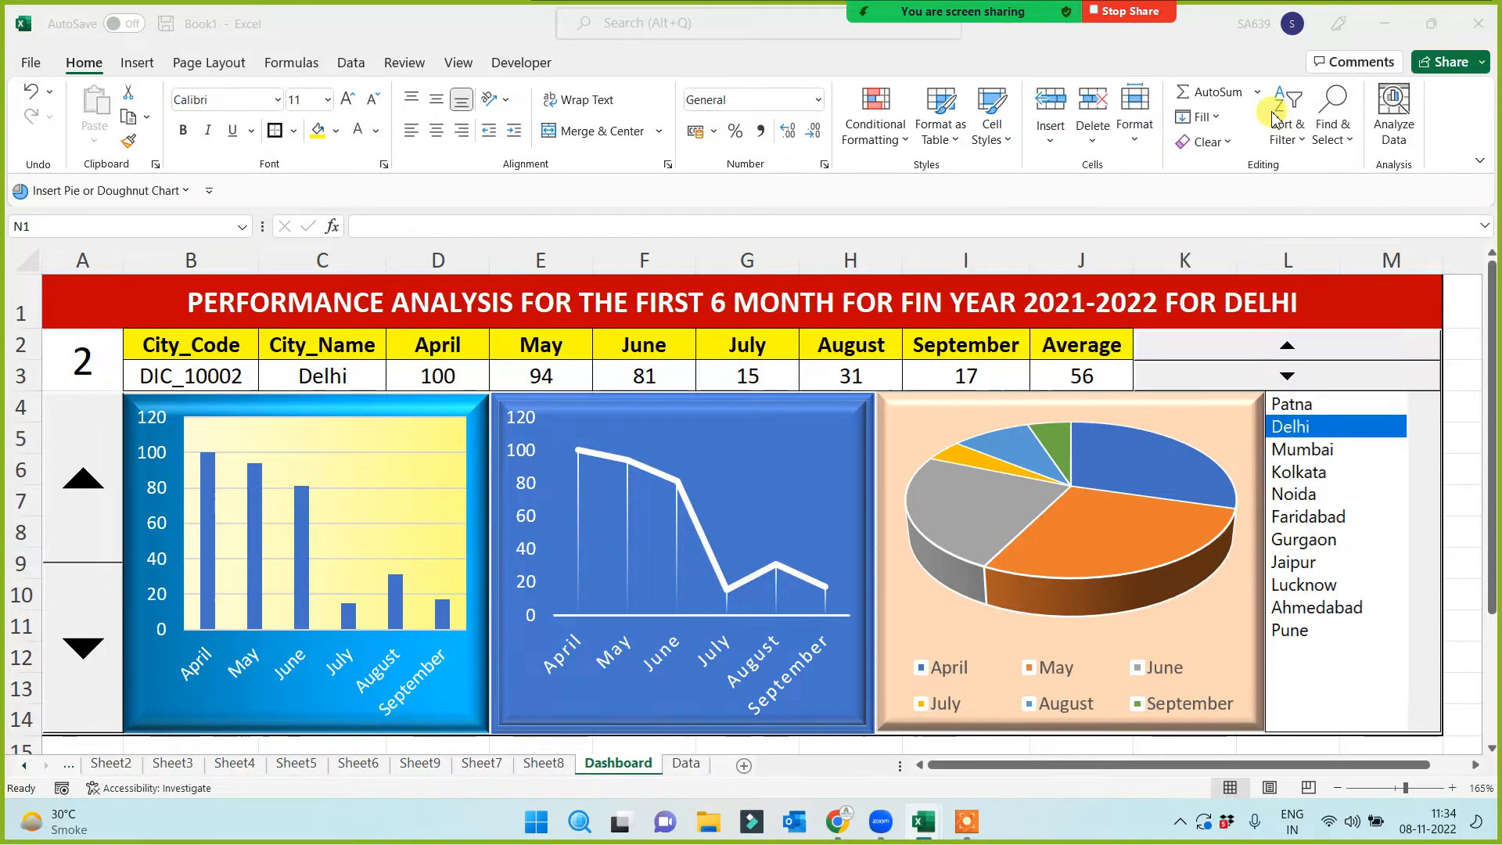
# Stop the screen share, end the meeting for all and close Zoom
pyautogui.click(1121, 12)
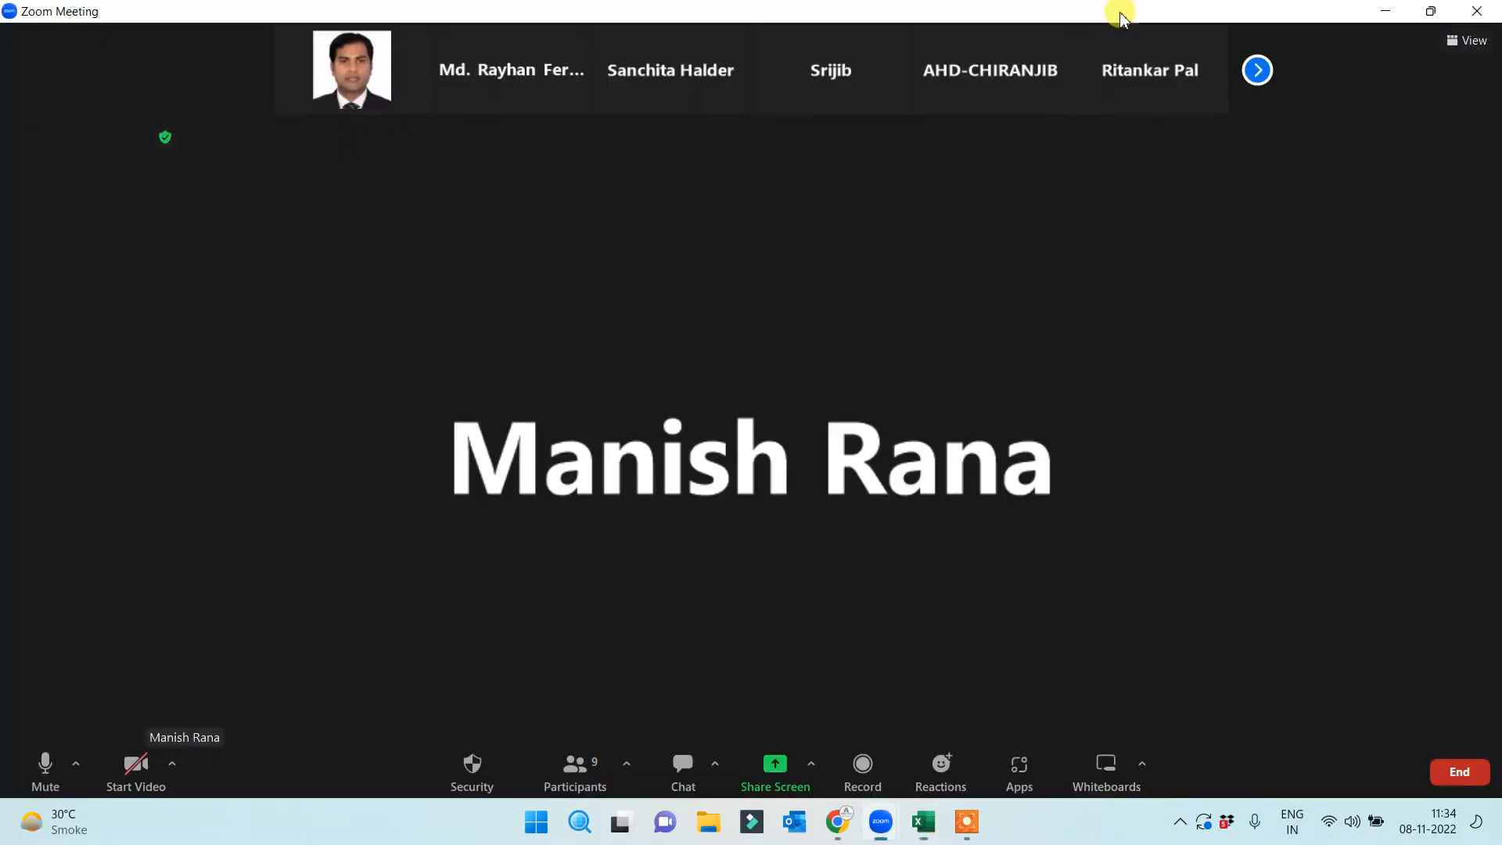
pyautogui.click(1460, 772)
pyautogui.click(1332, 688)
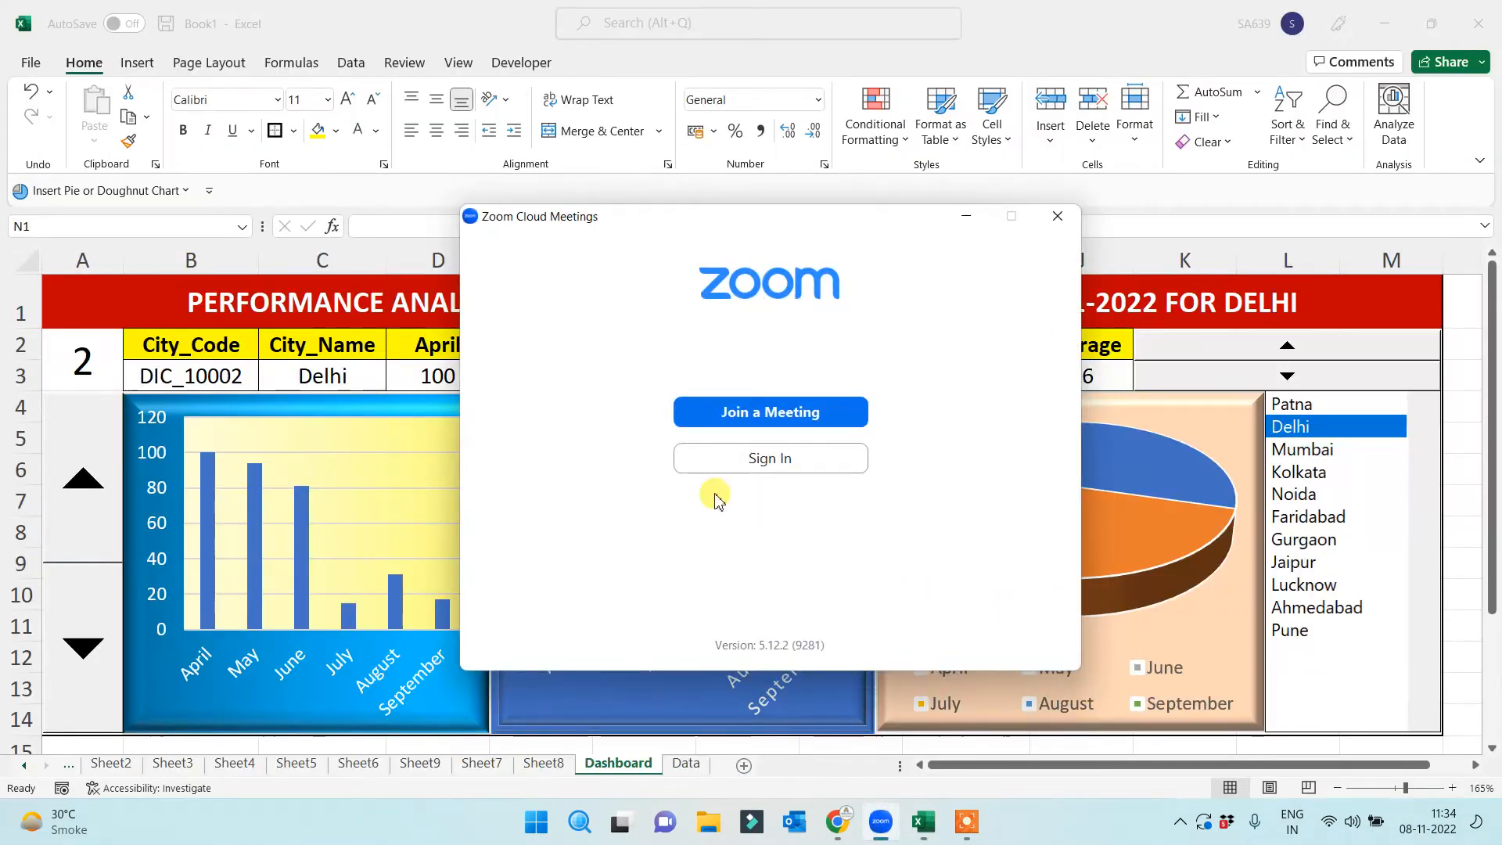
pyautogui.click(1057, 216)
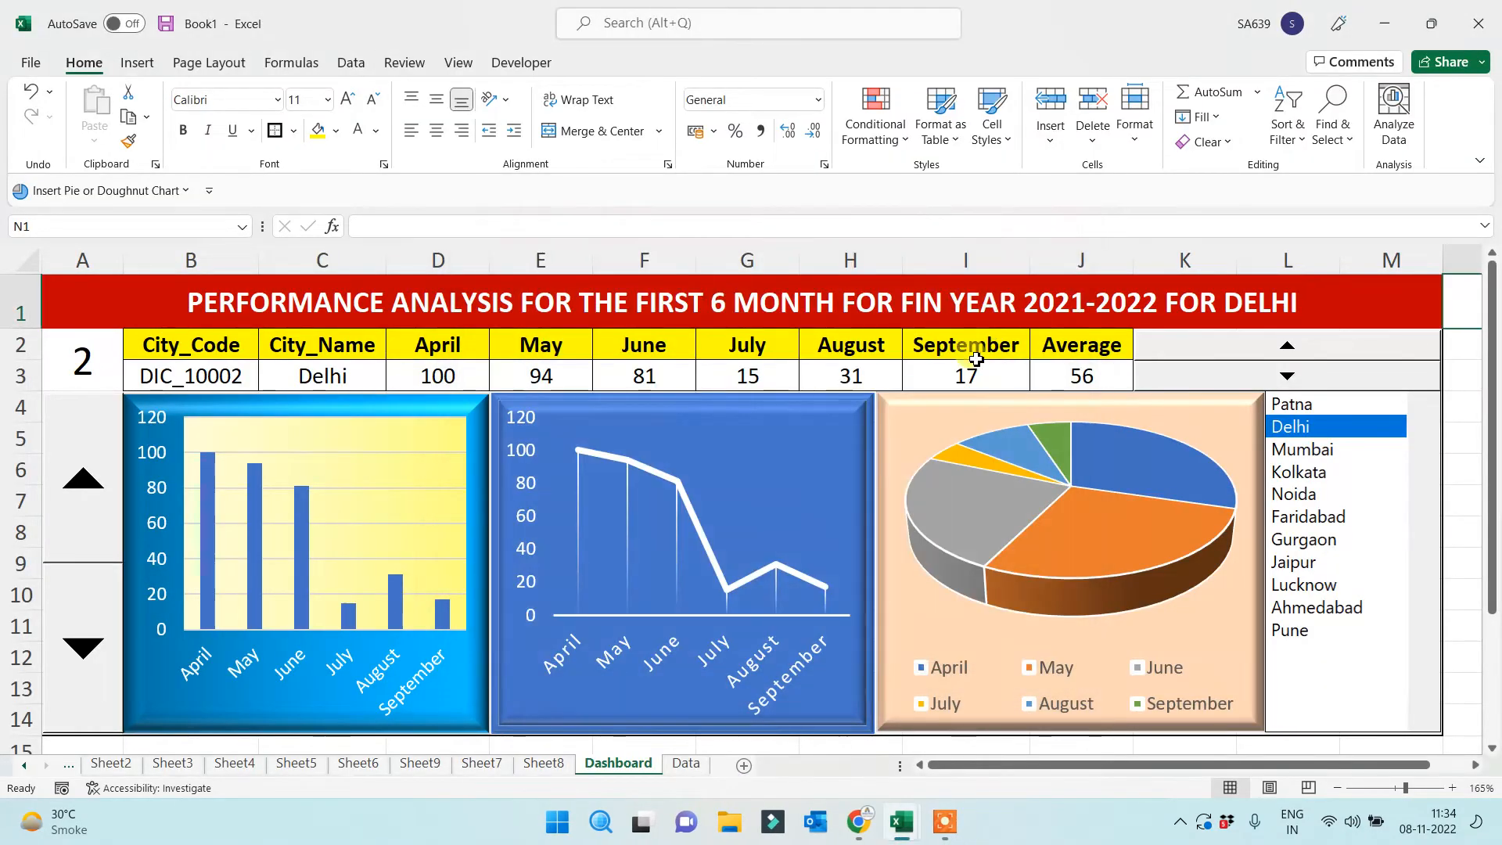
pyautogui.click(32, 63)
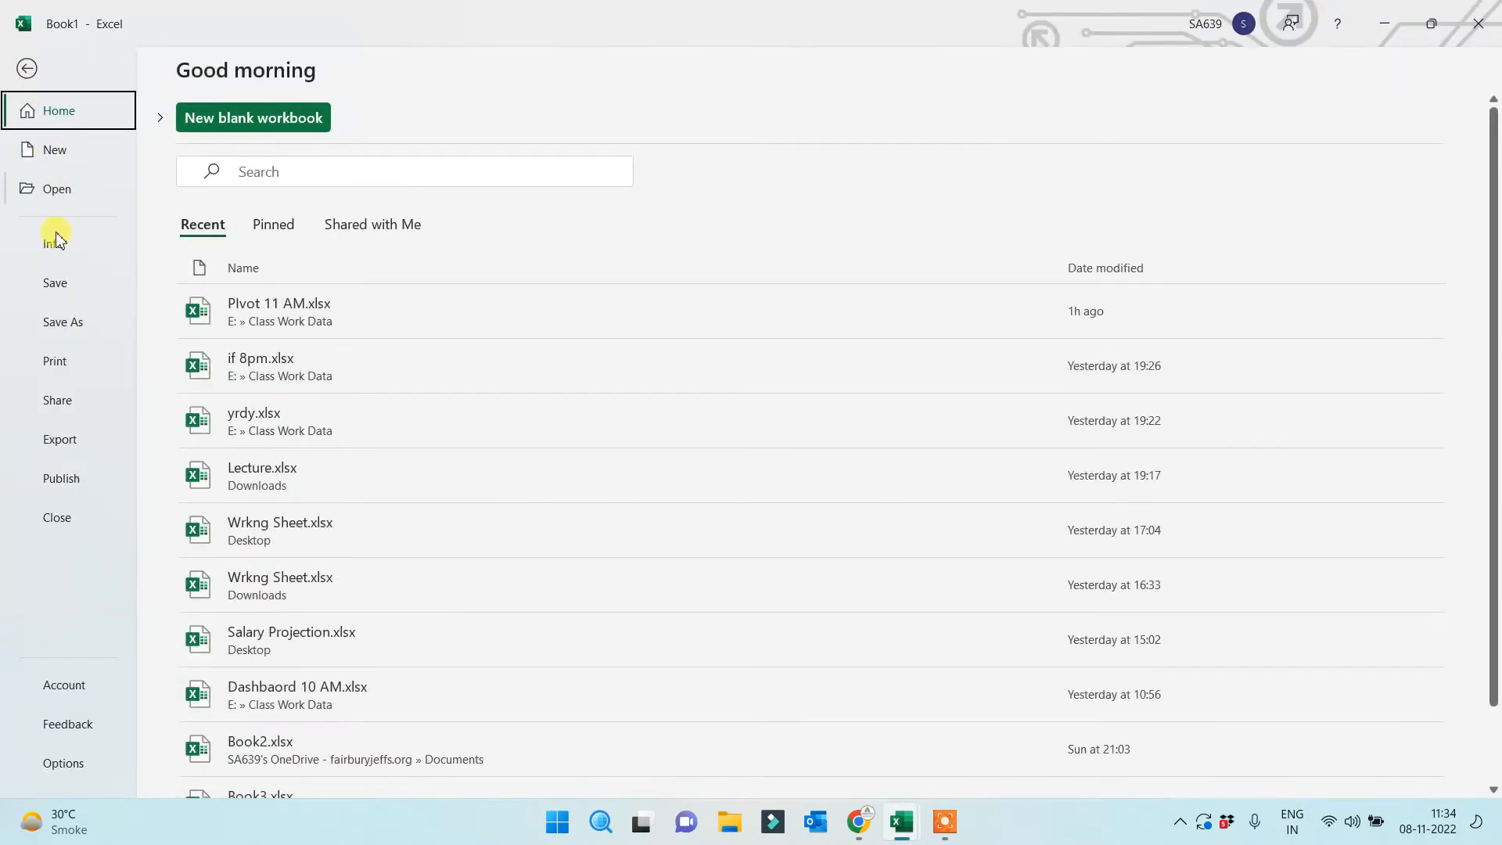
# Save the workbook as 'Dashboard 1 and Quiz Session' in the Class Work Data folder
pyautogui.click(53, 311)
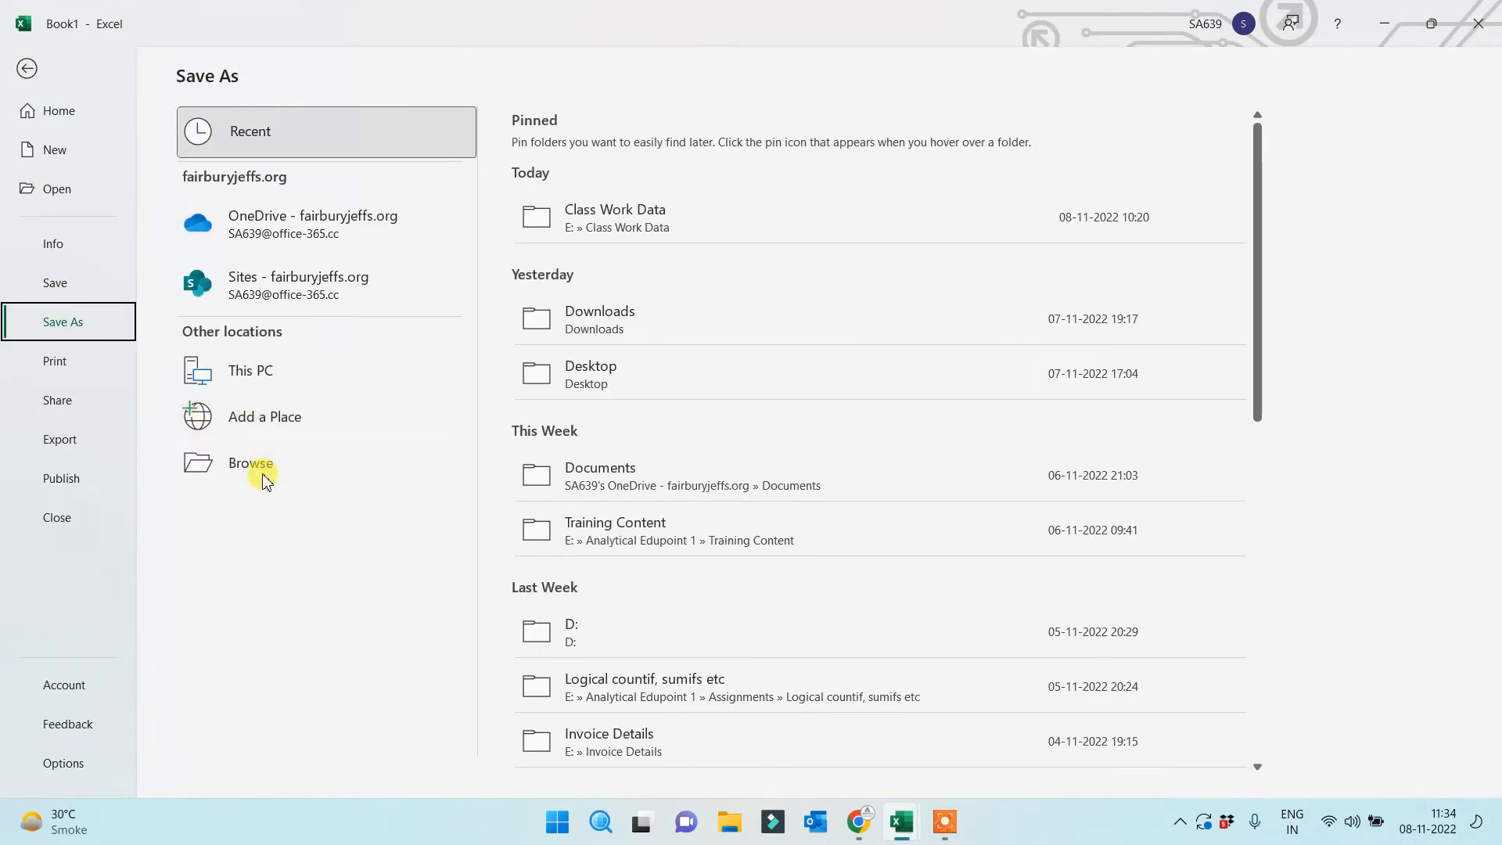
pyautogui.click(258, 466)
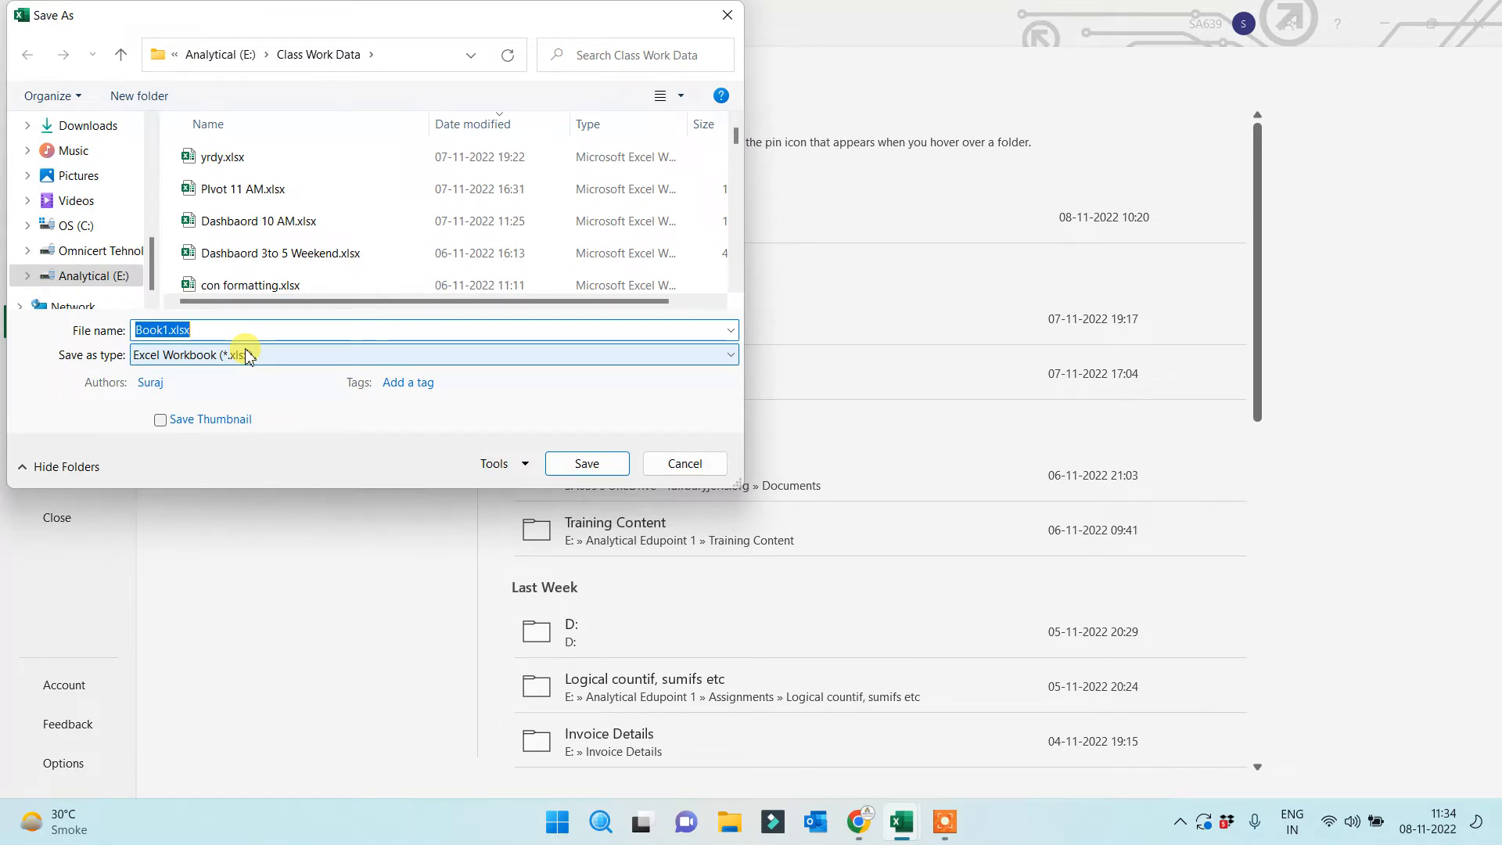
pyautogui.write('Dashboa')
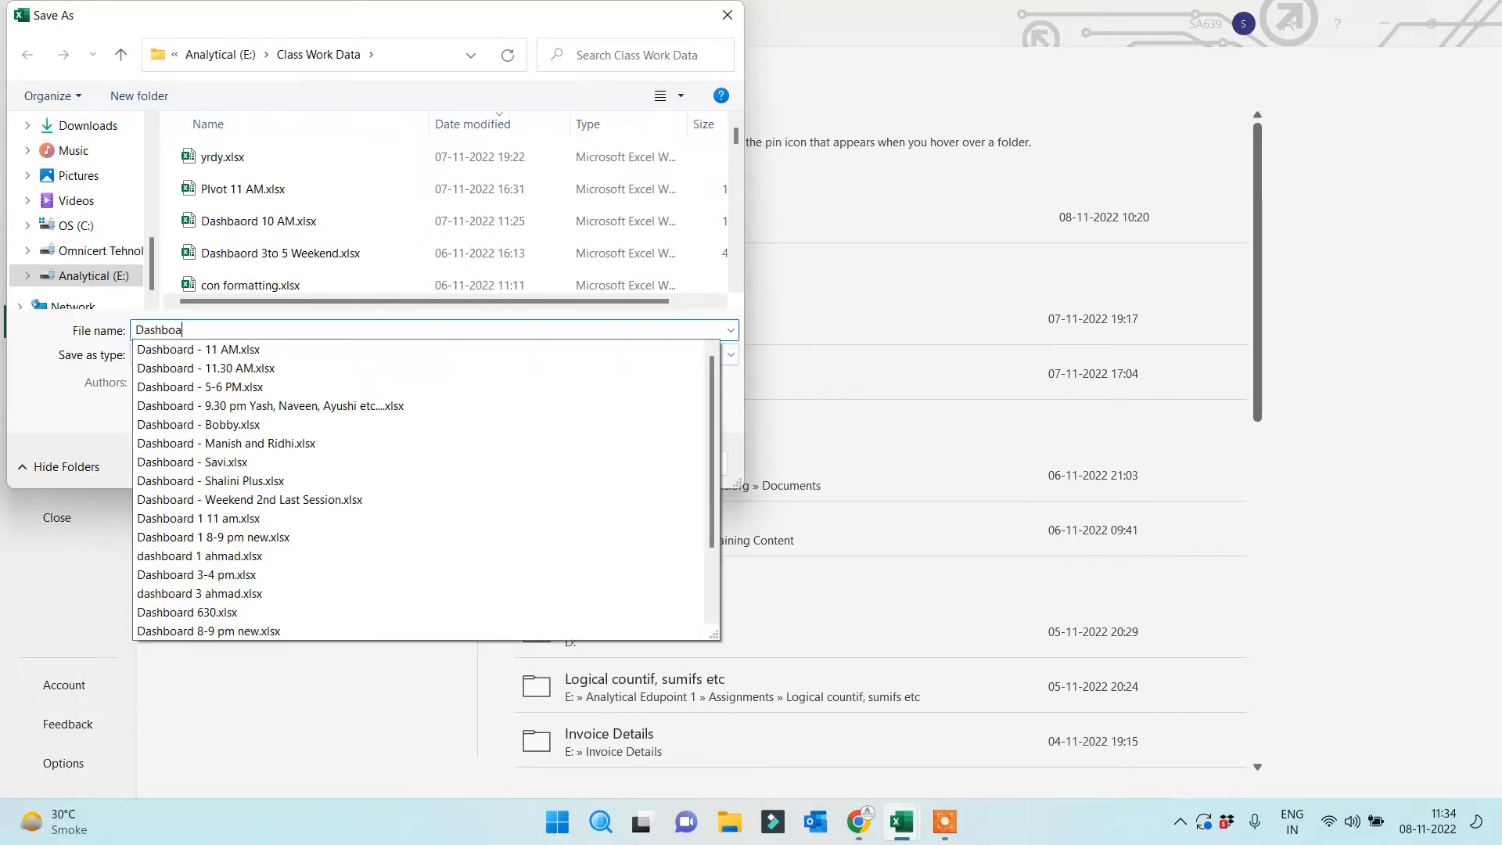
pyautogui.write('rd 1 and')
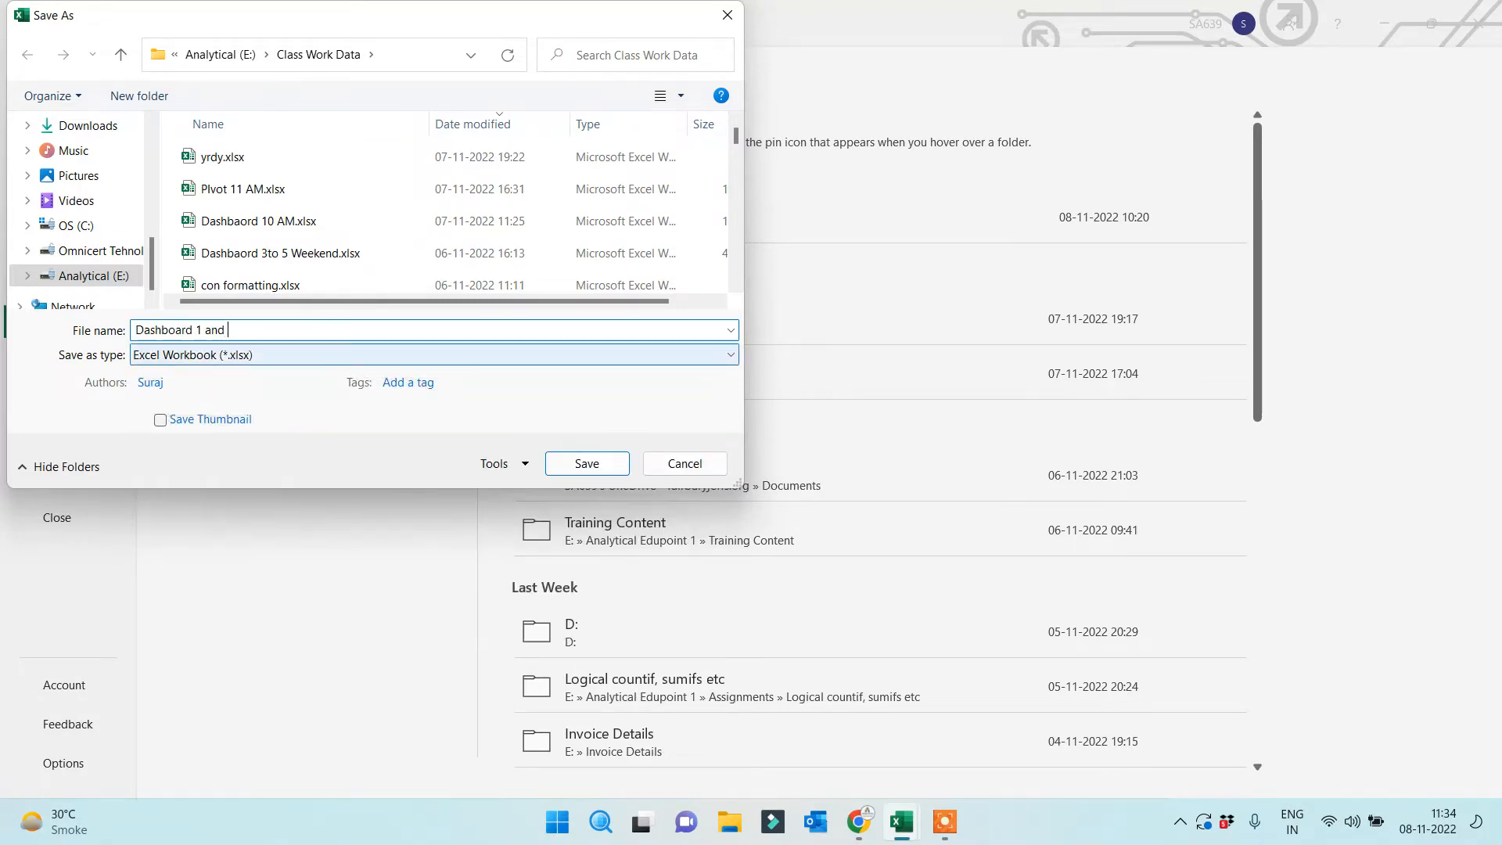
pyautogui.write(' Quiz Session')
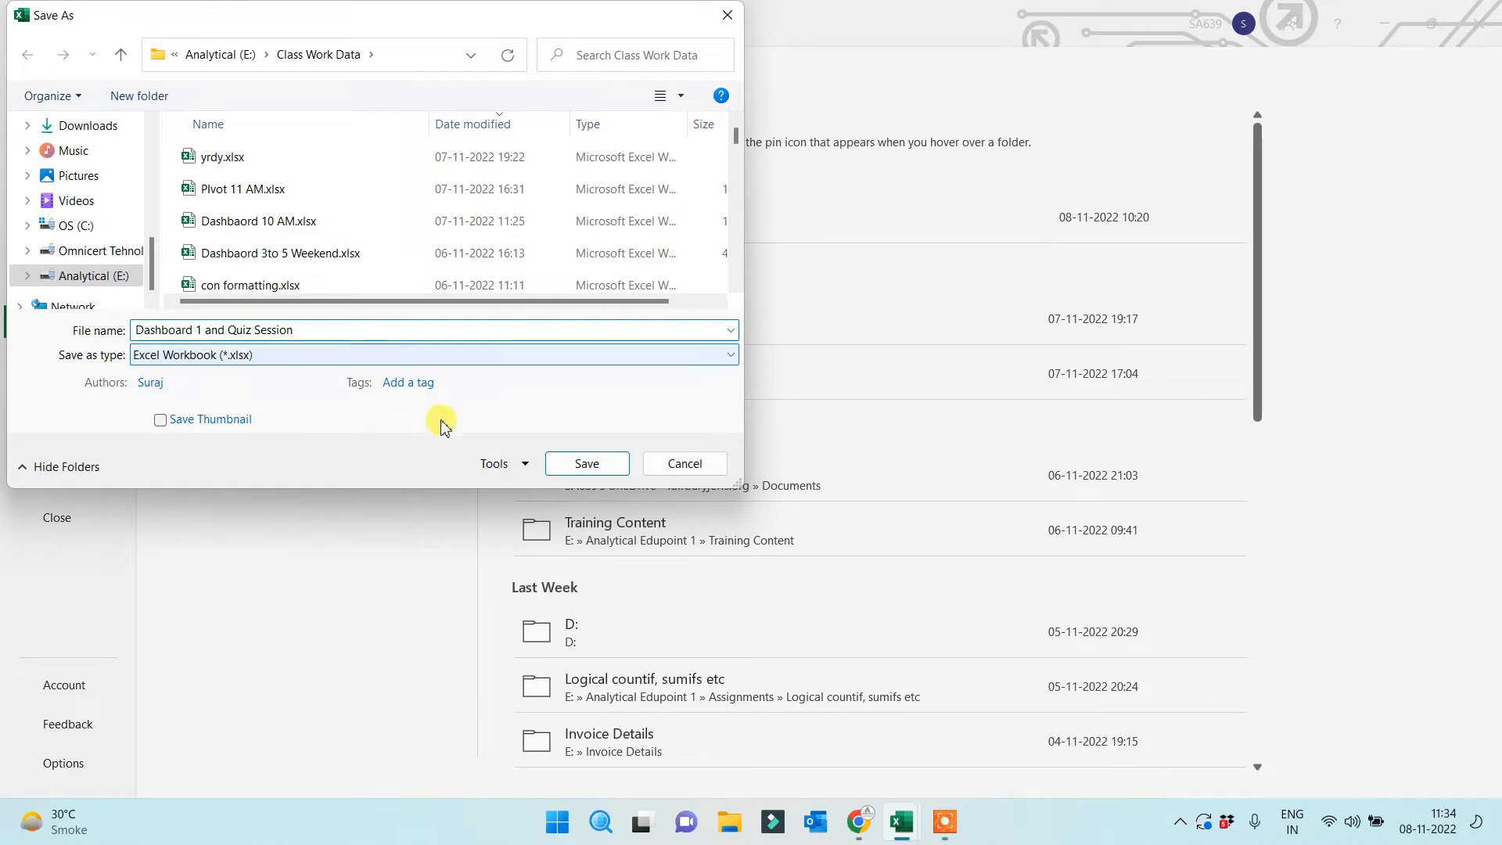
pyautogui.click(598, 465)
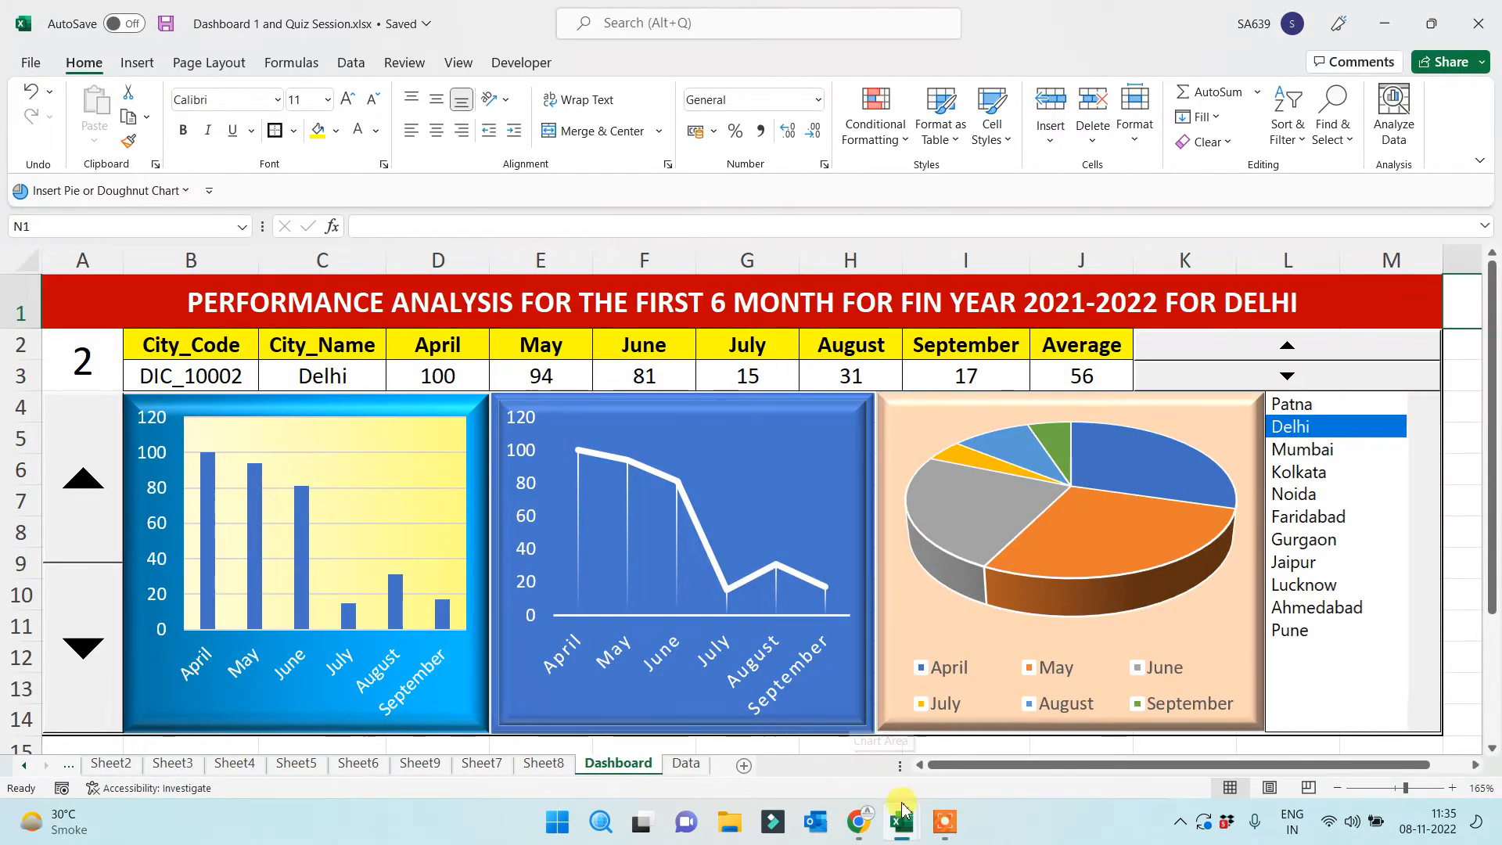
# Read the 8pmexcelregular group chat in WhatsApp Web, then start a new browser tab
pyautogui.click(858, 821)
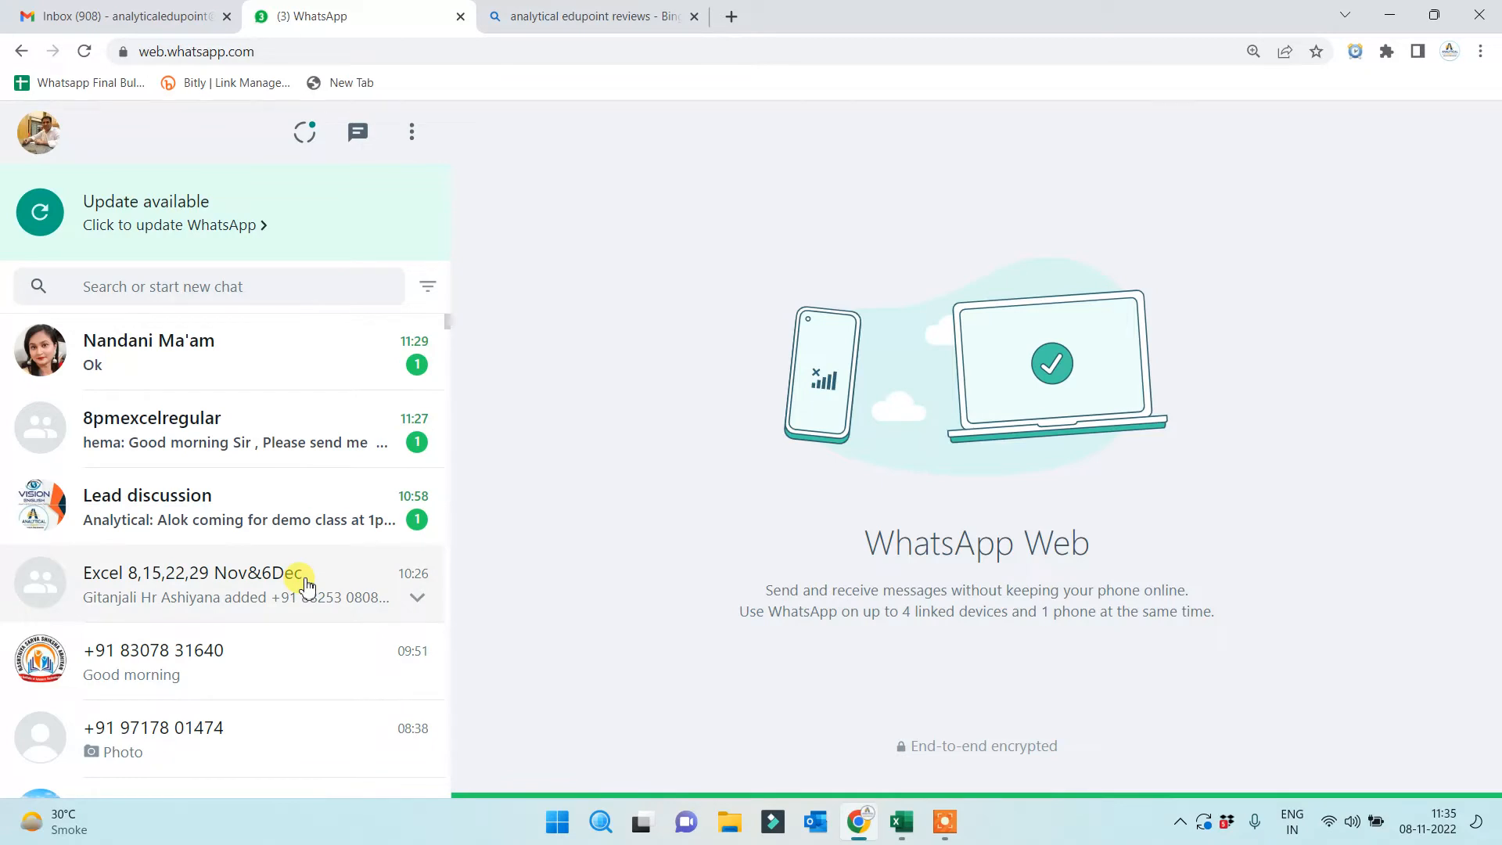
pyautogui.click(249, 452)
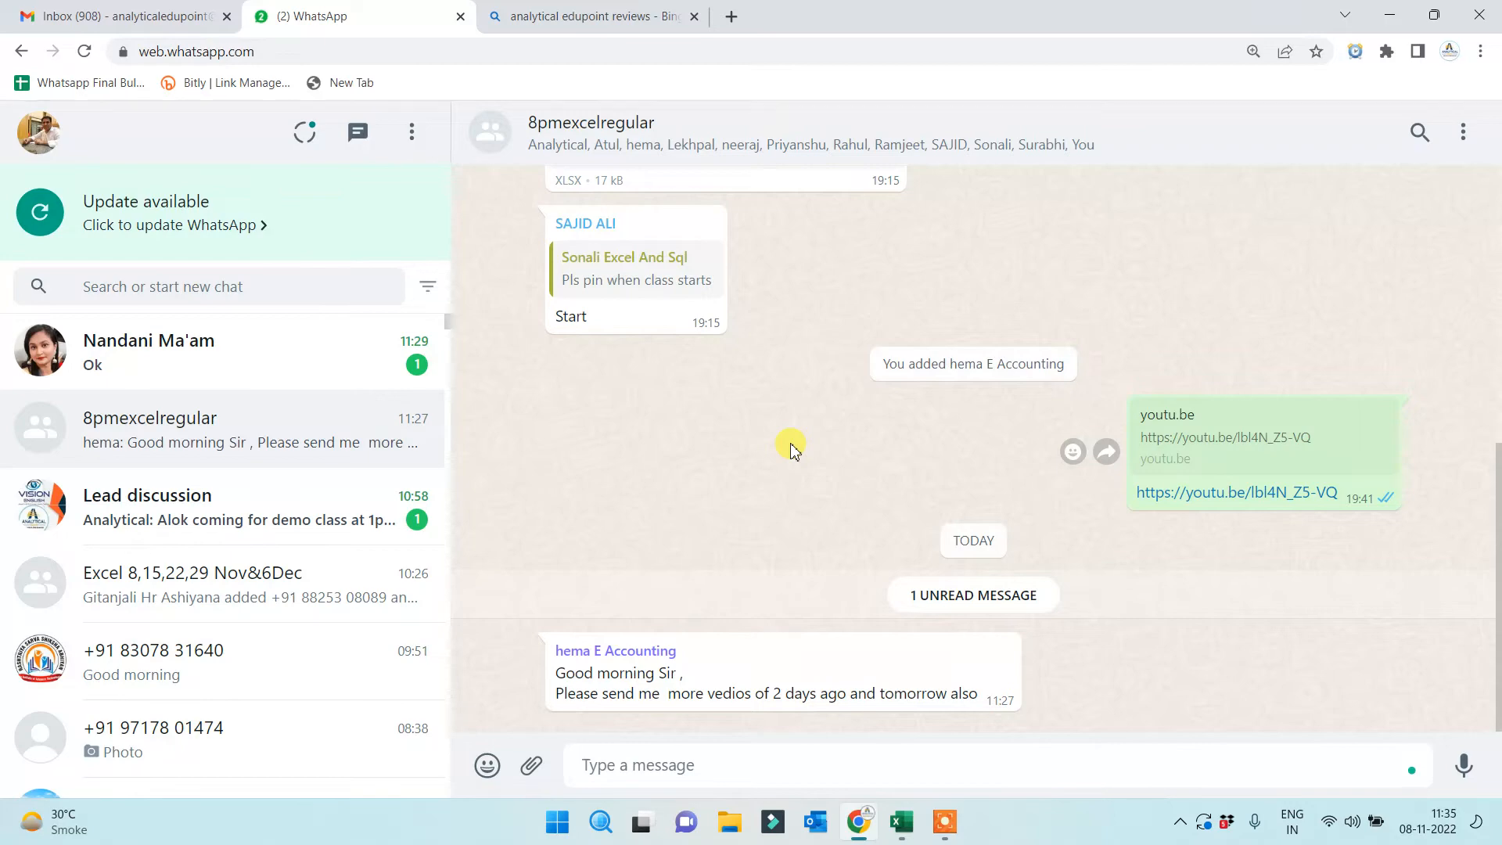
pyautogui.click(731, 16)
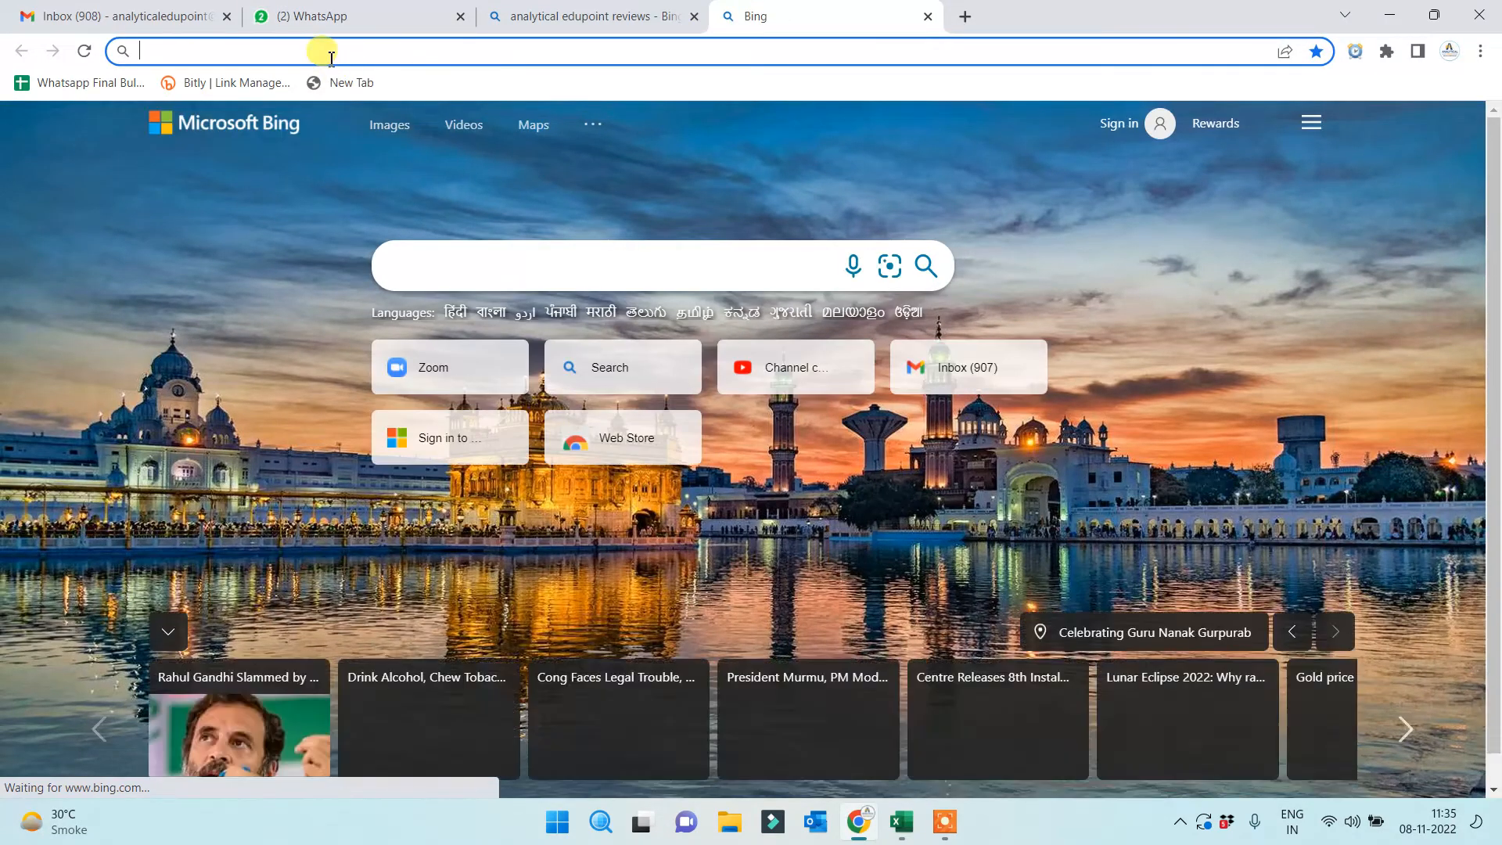
# Search Channel content for '21', open the Basic 21 Fun video and copy its link
pyautogui.click(750, 374)
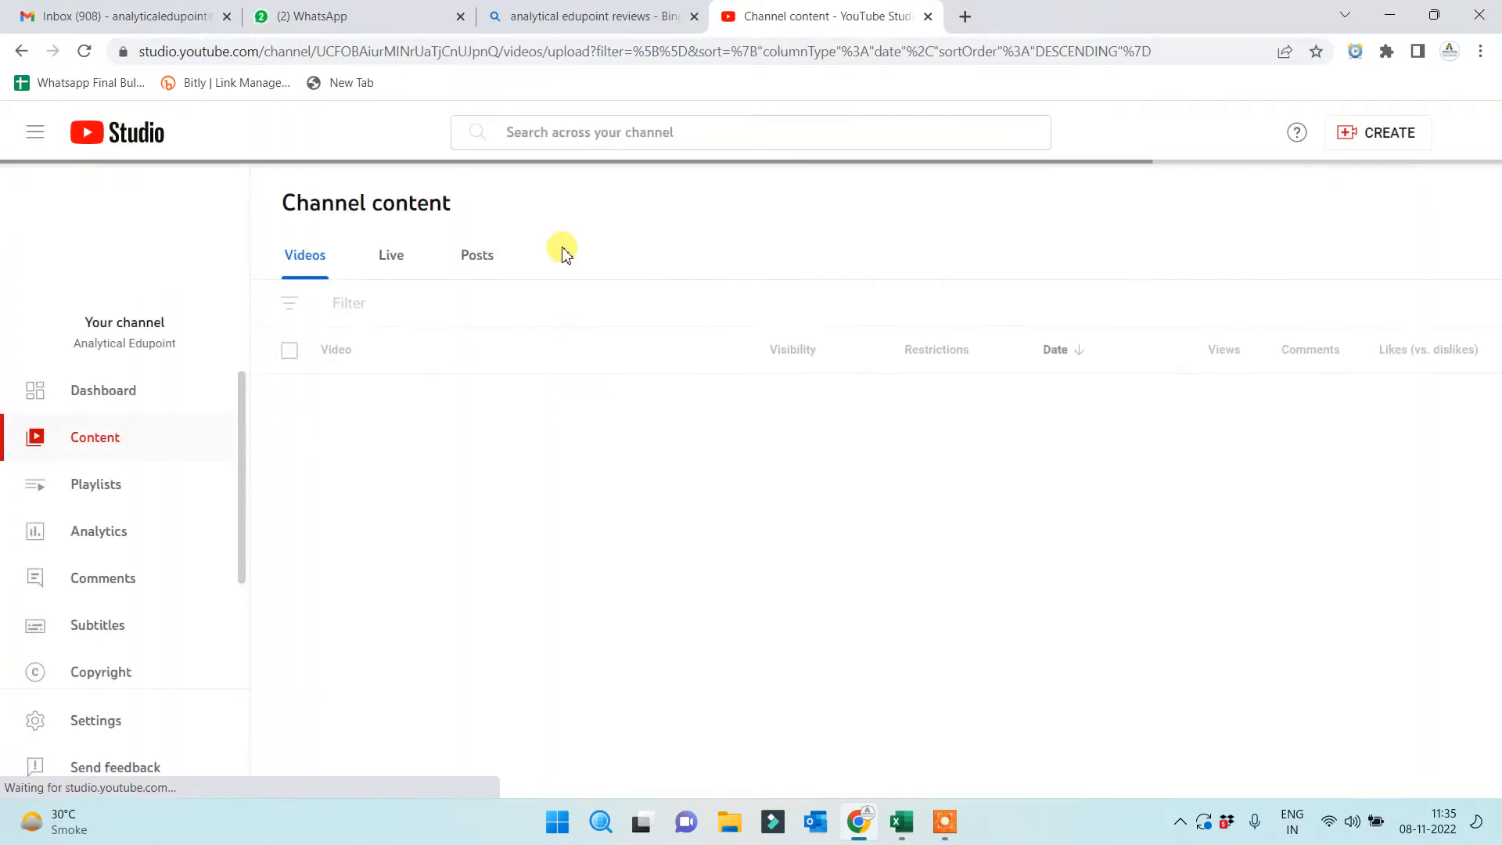
pyautogui.click(537, 180)
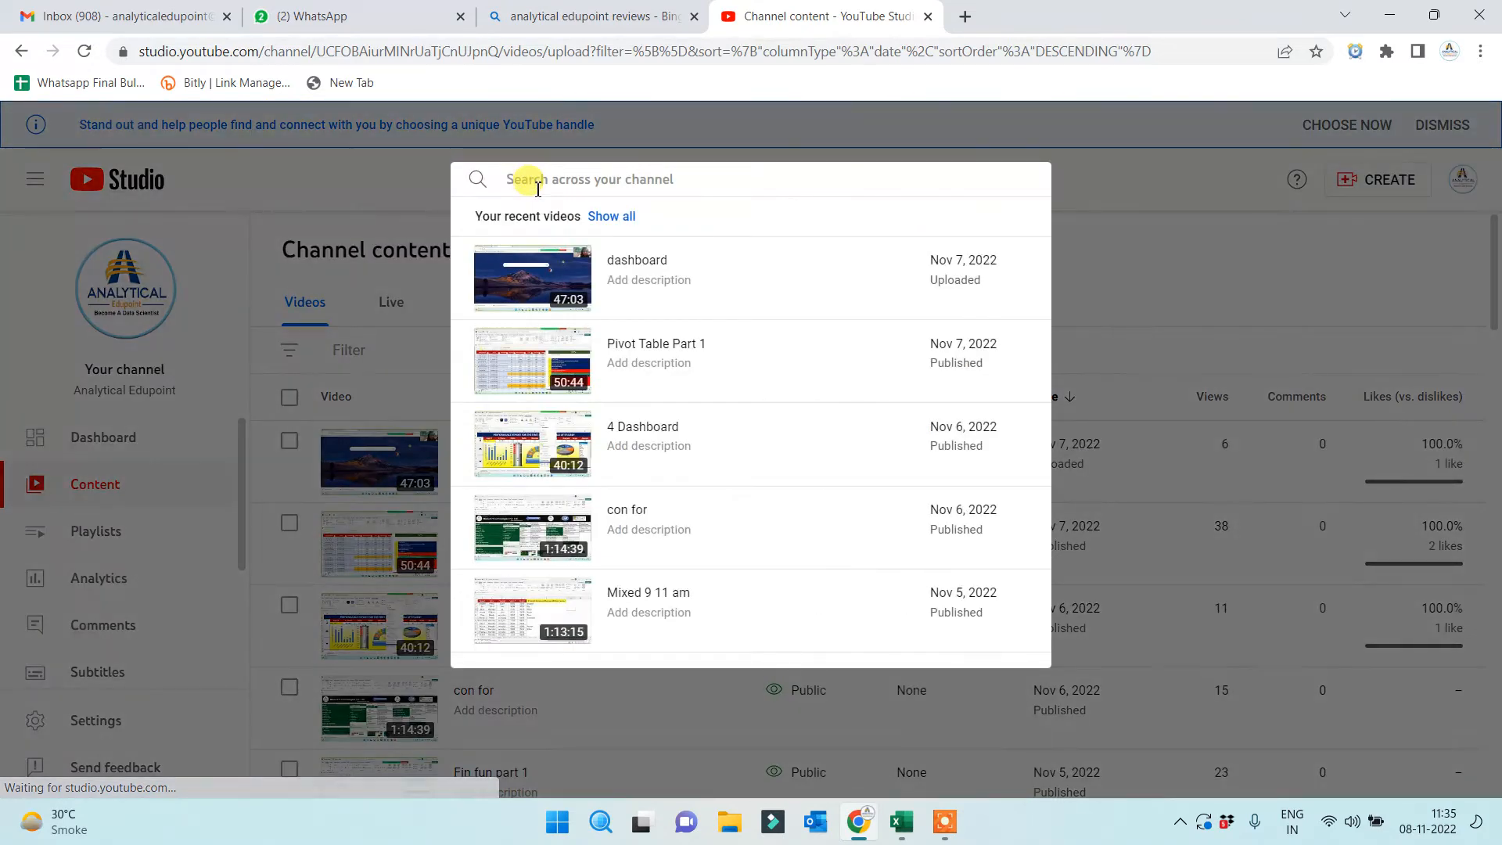
pyautogui.write('21')
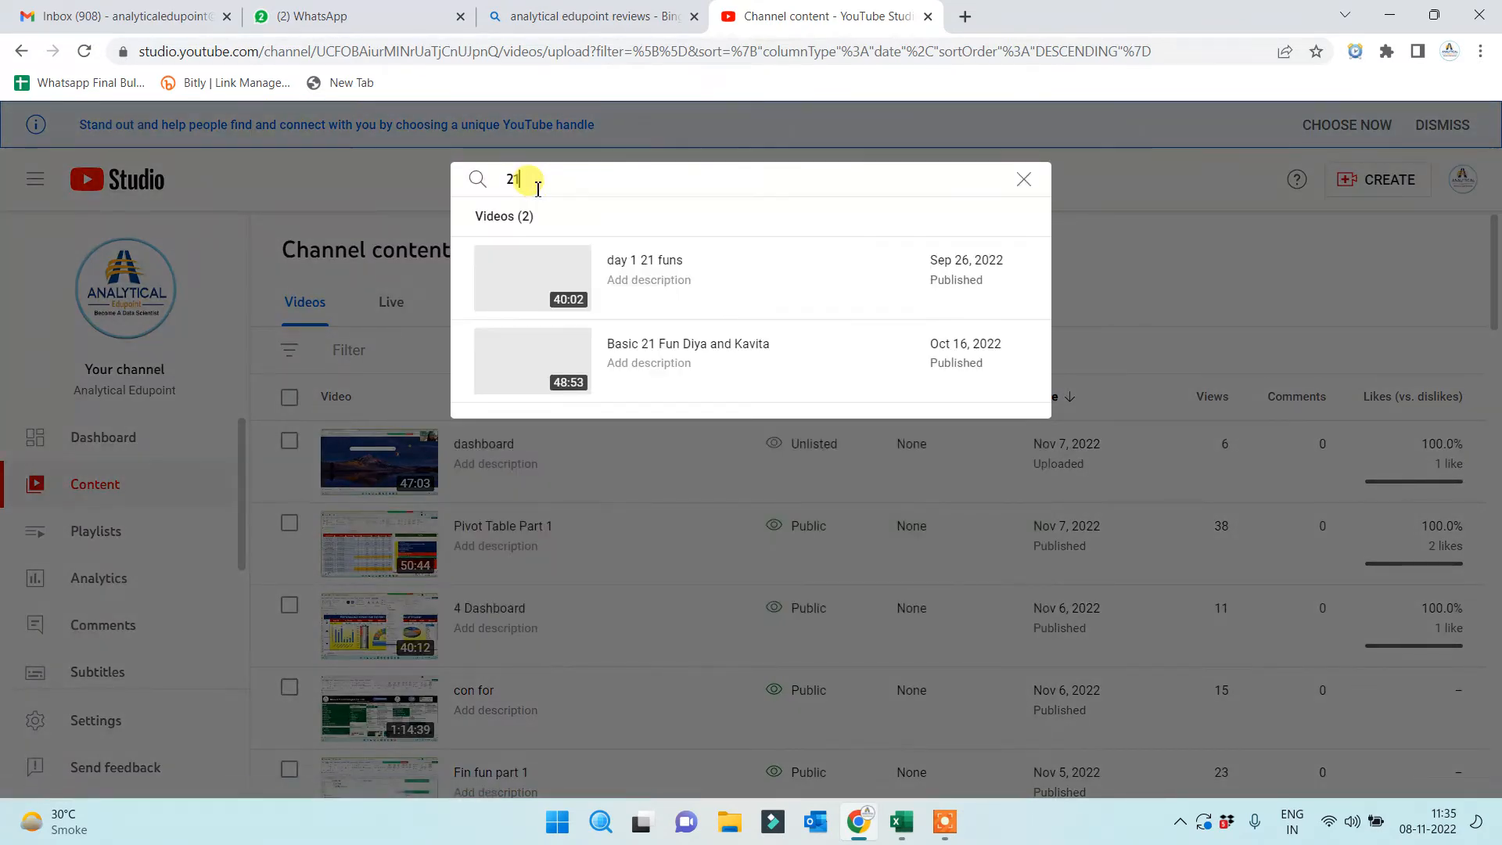
pyautogui.click(634, 354)
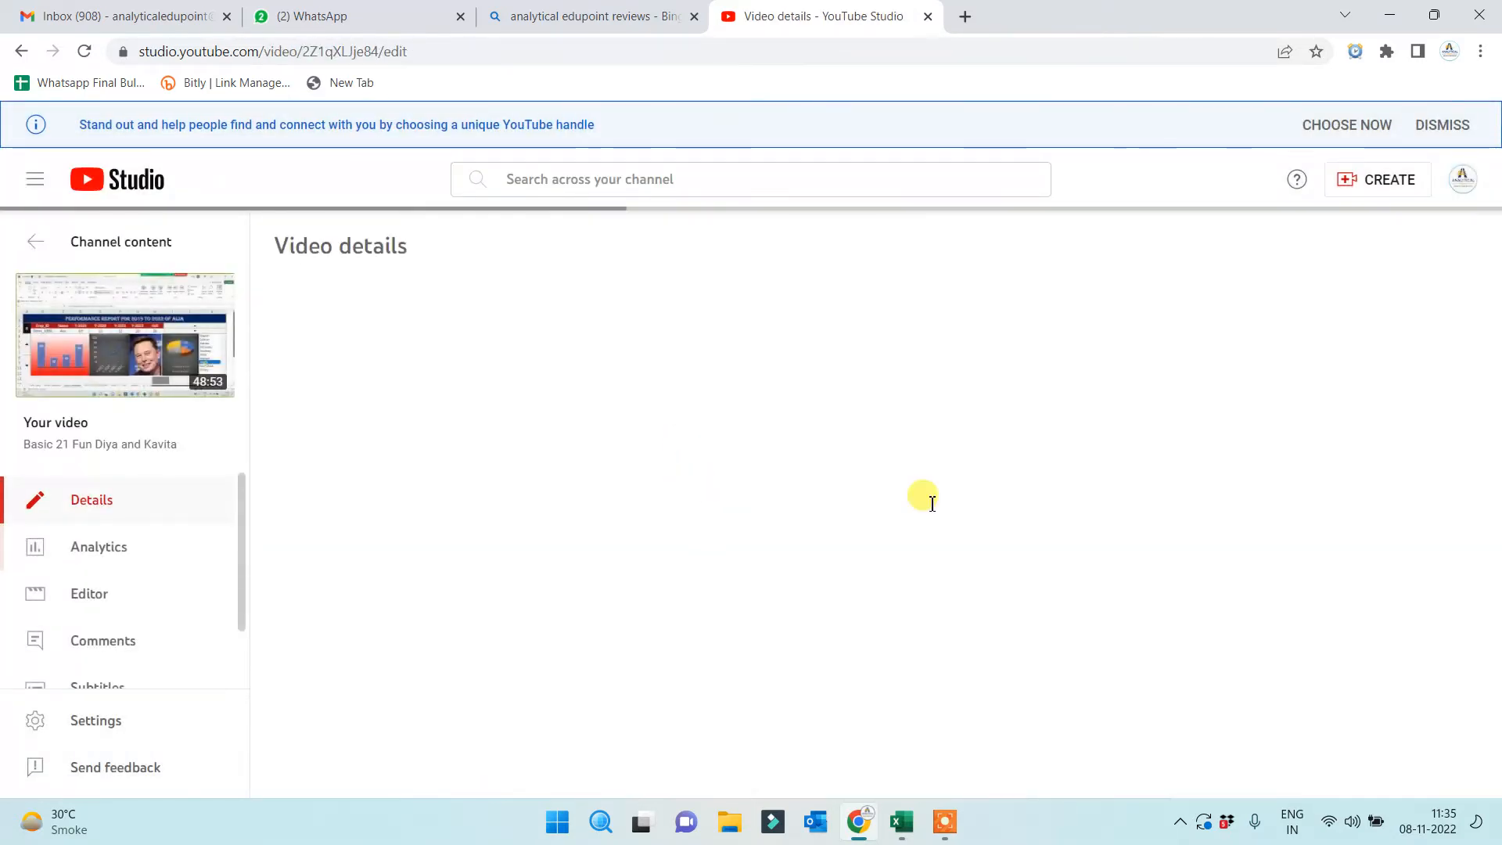
pyautogui.click(1294, 507)
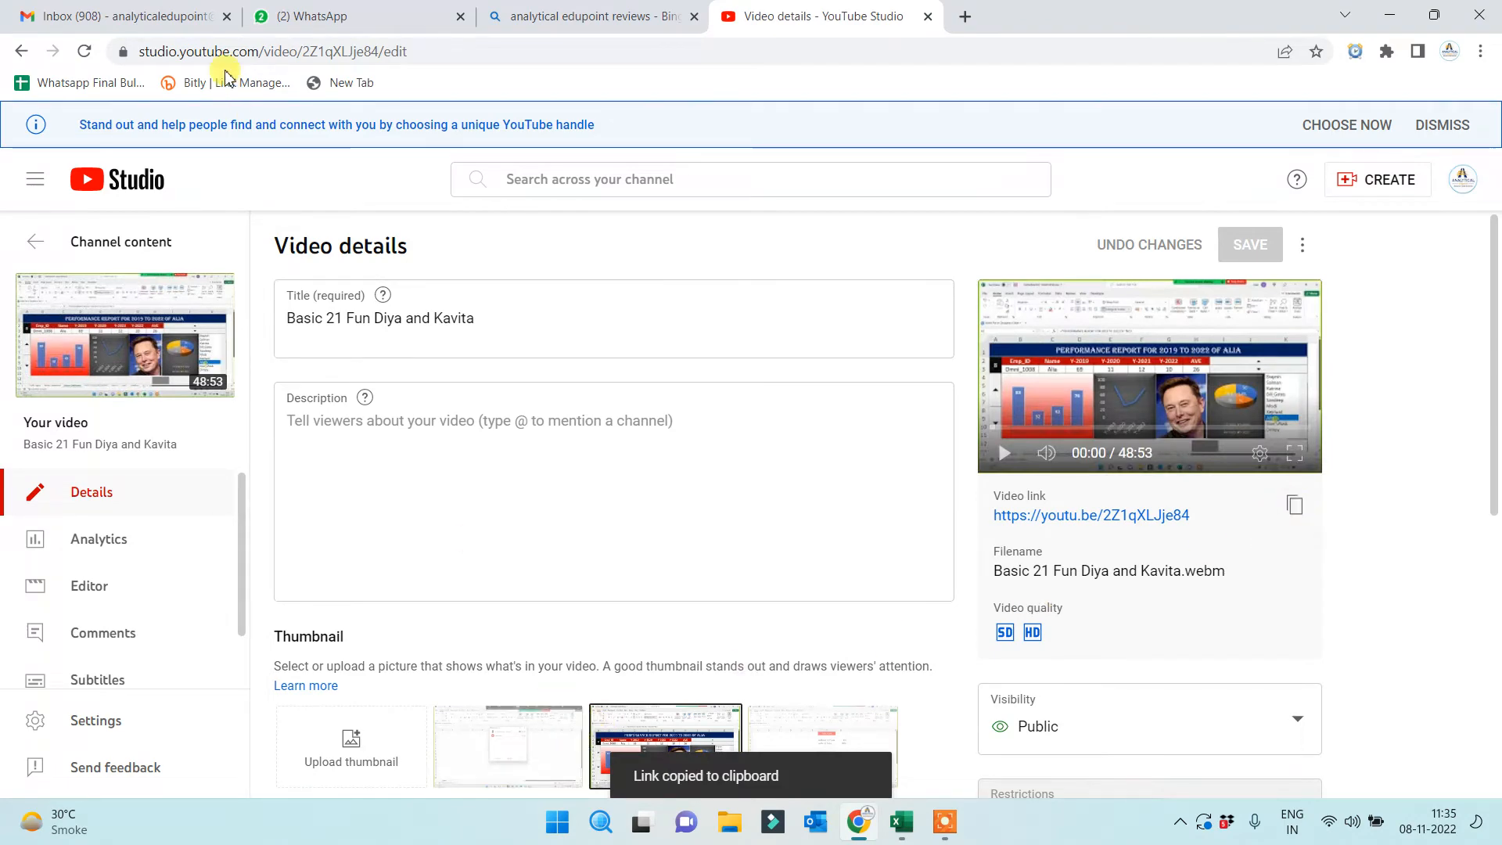
pyautogui.click(286, 22)
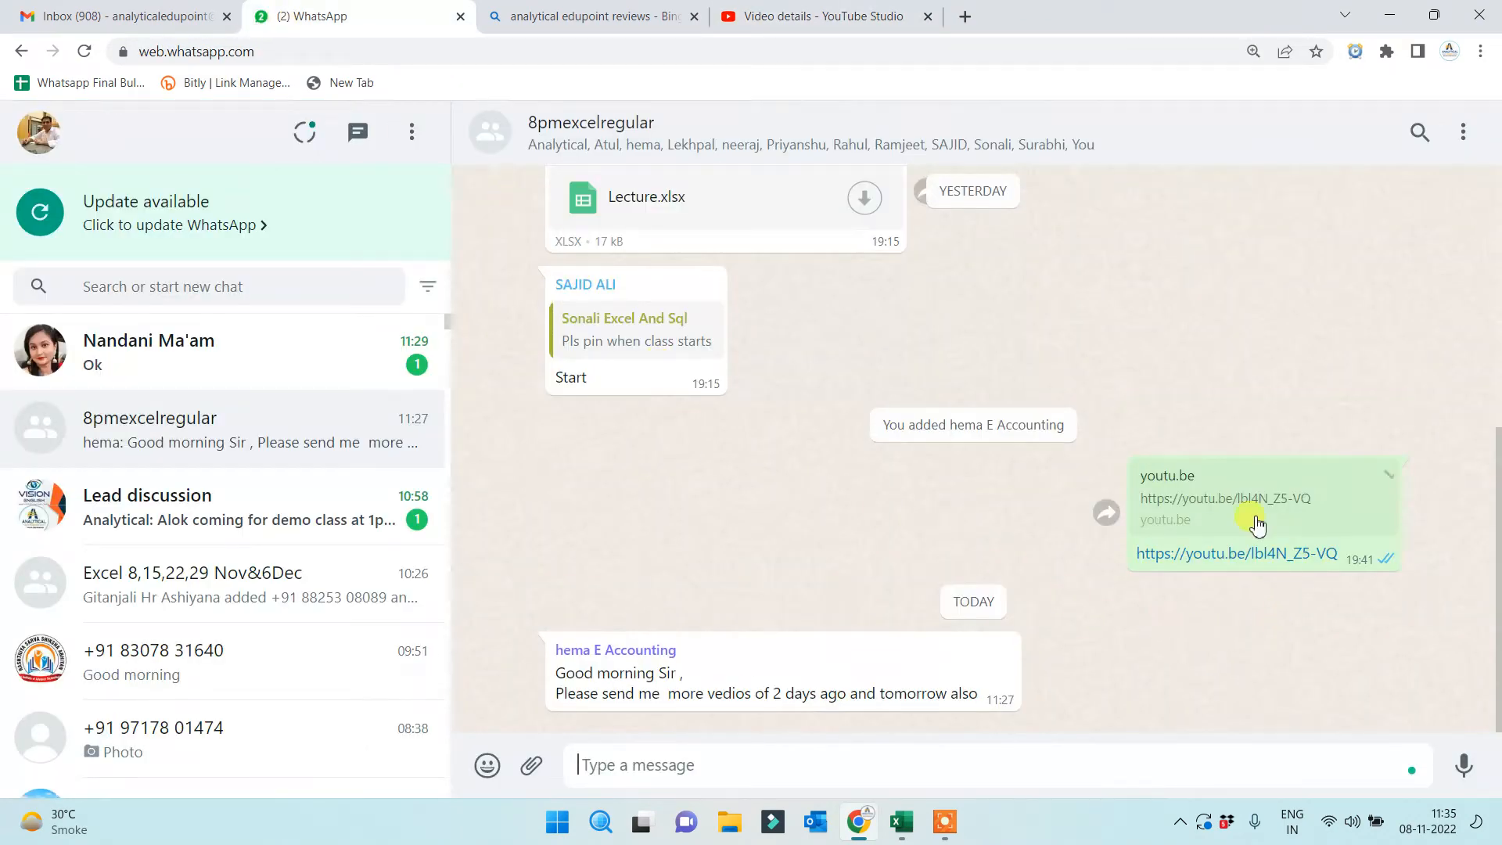
# Reply to the member's request for more videos with the copied YouTube link
pyautogui.scroll(3, 1236, 500)
pyautogui.scroll(3, 1214, 472)
pyautogui.scroll(-6, 1189, 532)
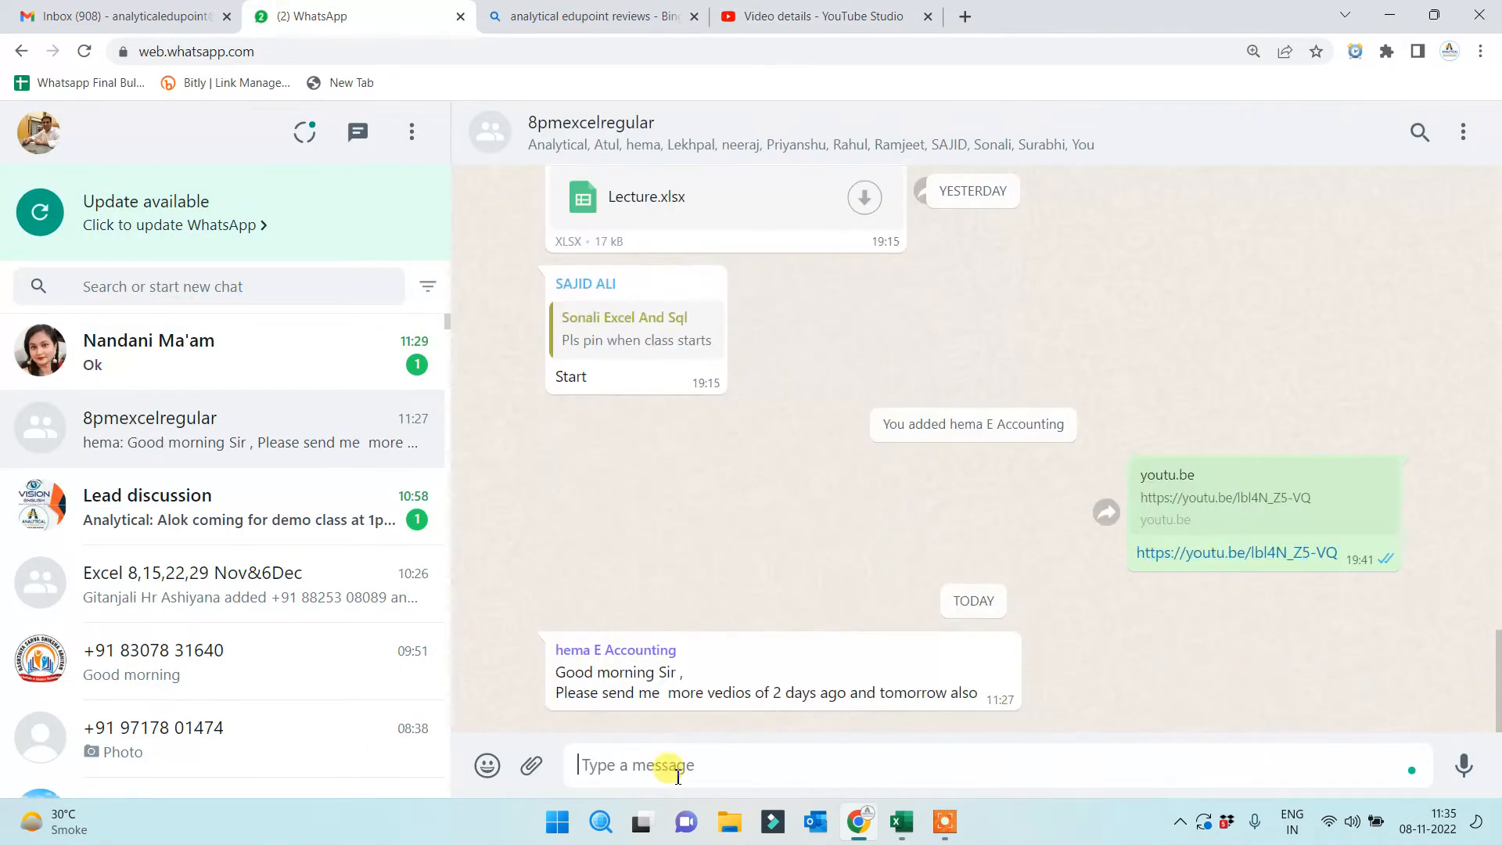
pyautogui.click(1005, 646)
pyautogui.click(1044, 260)
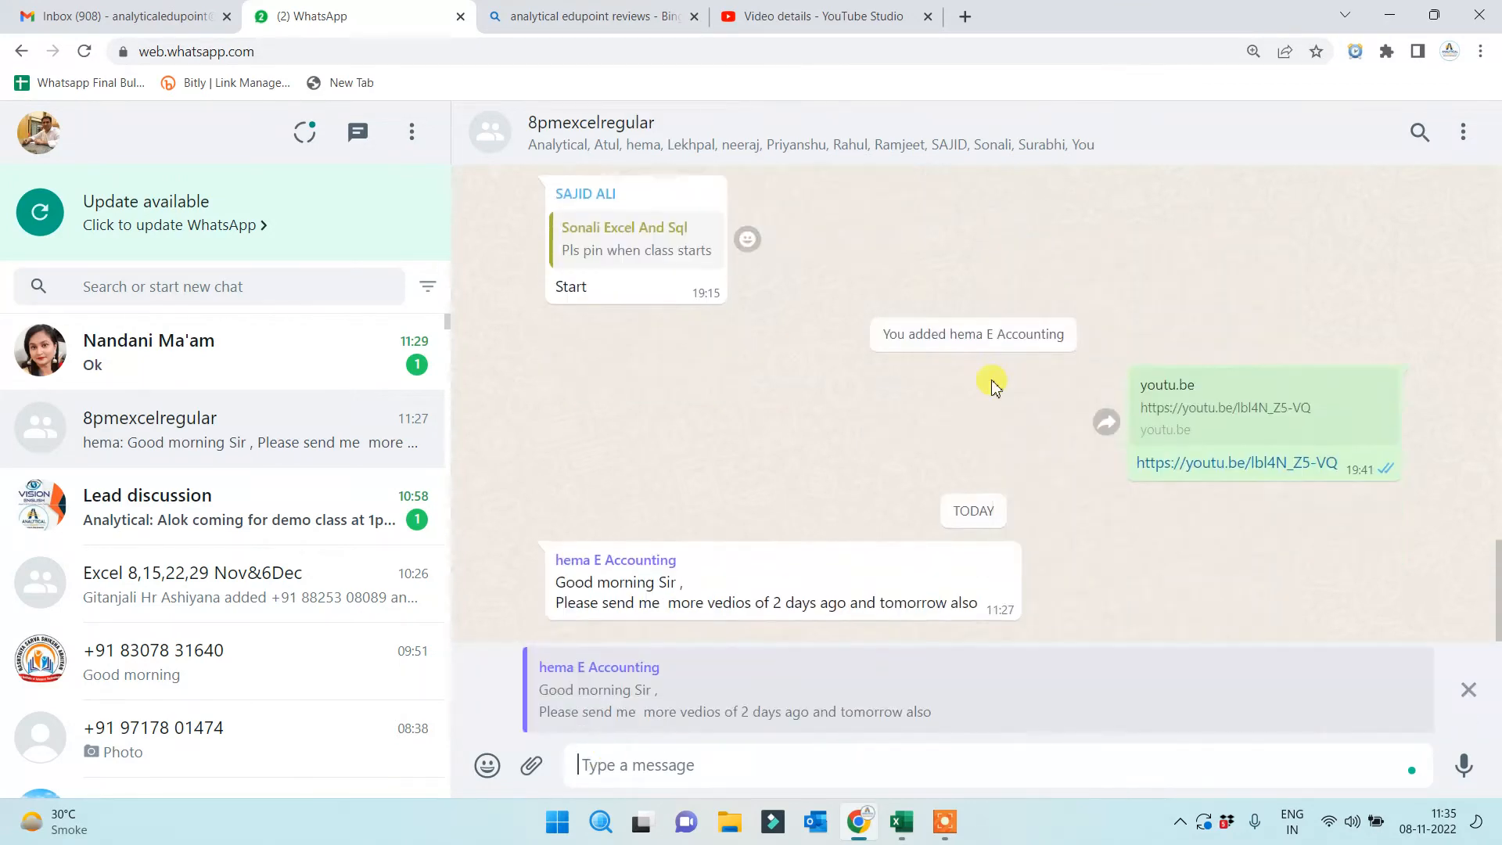
pyautogui.hotkey('ctrl', 'v')
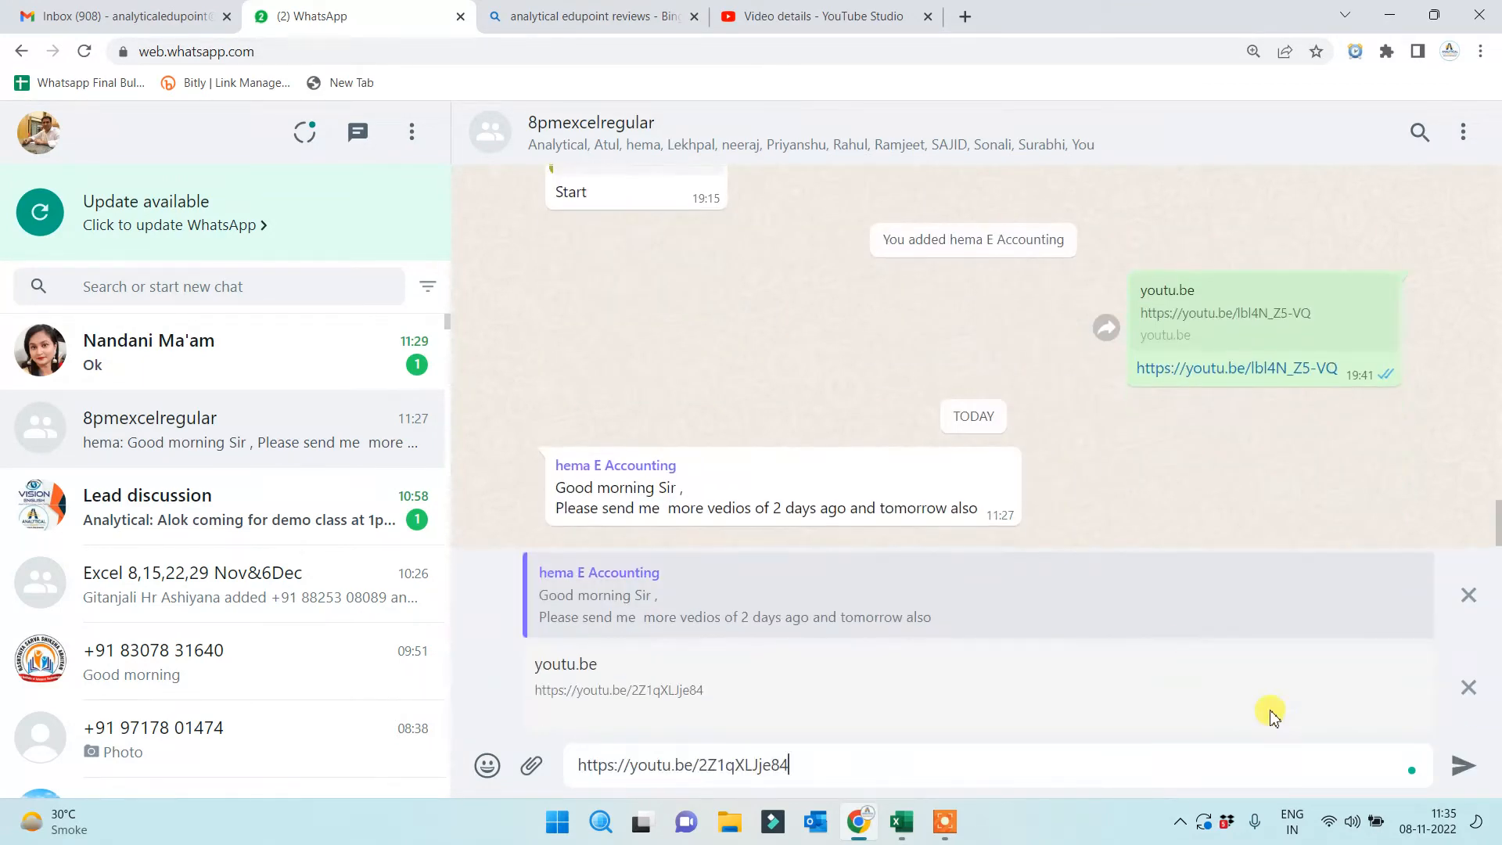
pyautogui.click(1462, 767)
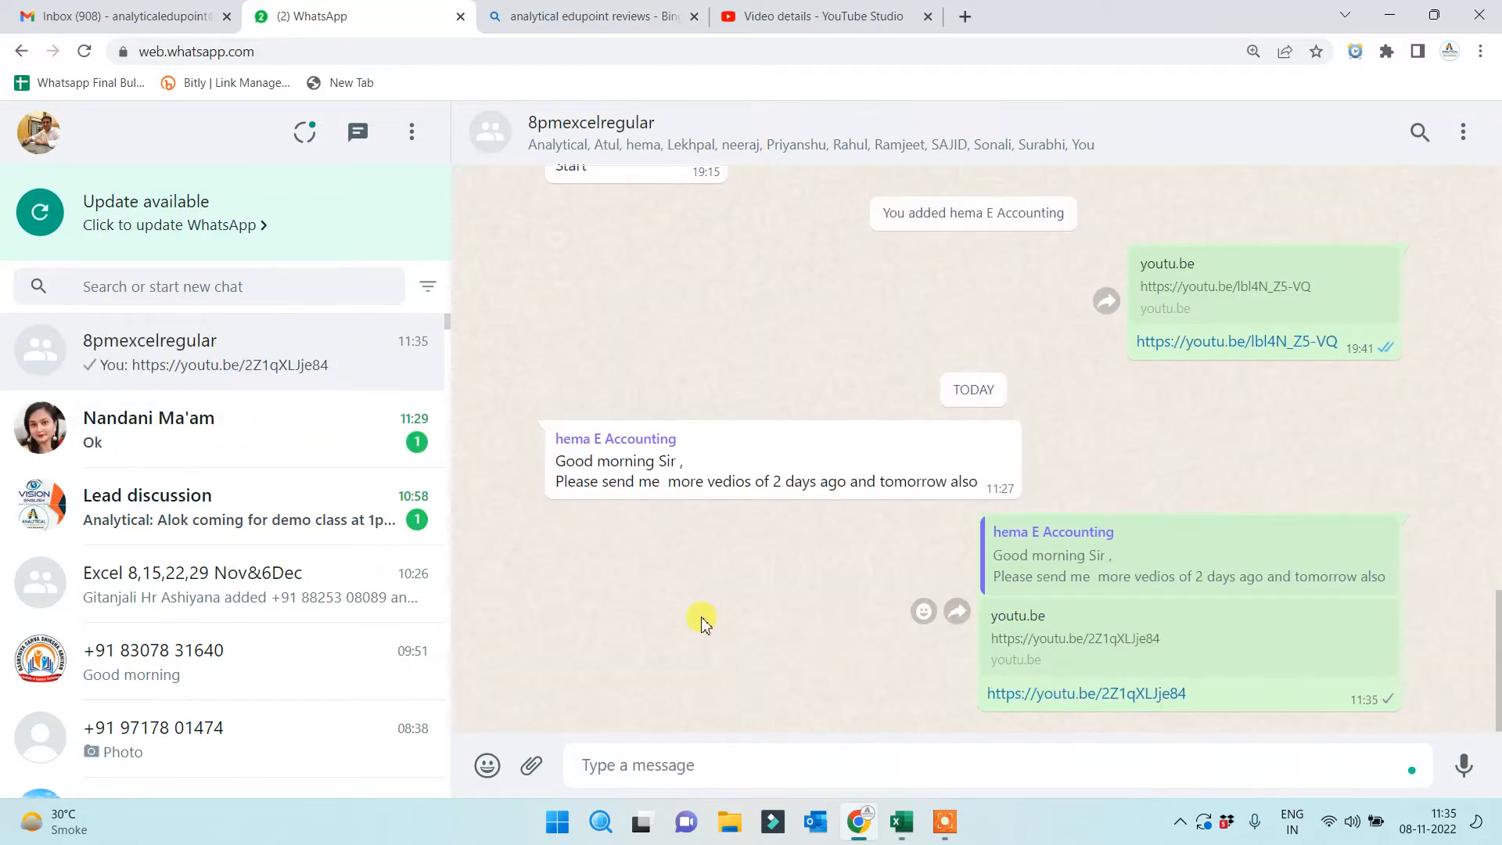
# Check the Lead discussion and private chats, then return to the YouTube Studio video details
pyautogui.click(242, 444)
pyautogui.click(259, 522)
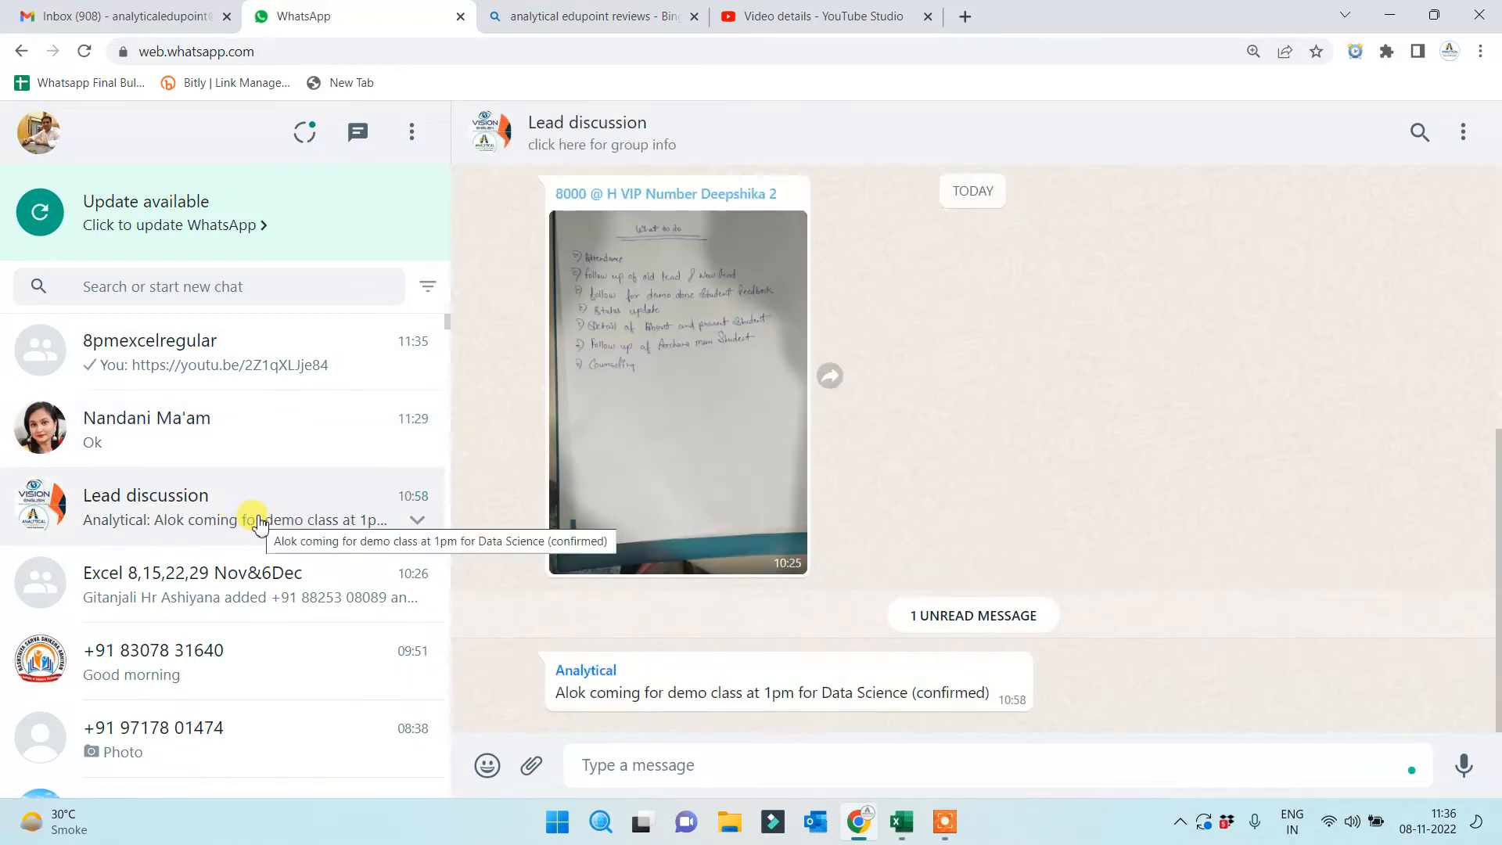
pyautogui.click(223, 426)
pyautogui.click(274, 356)
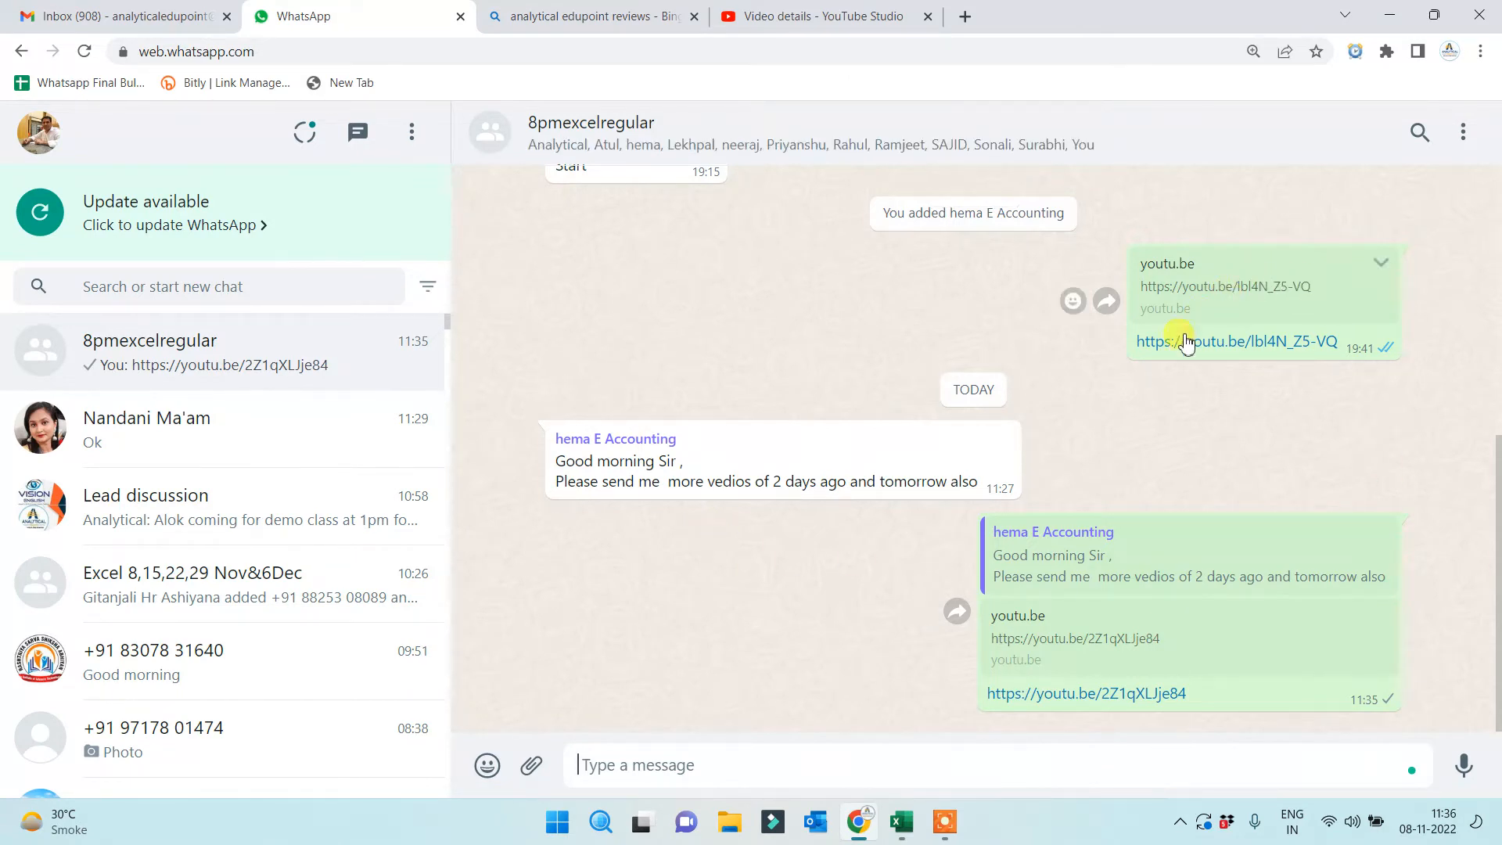
pyautogui.click(842, 24)
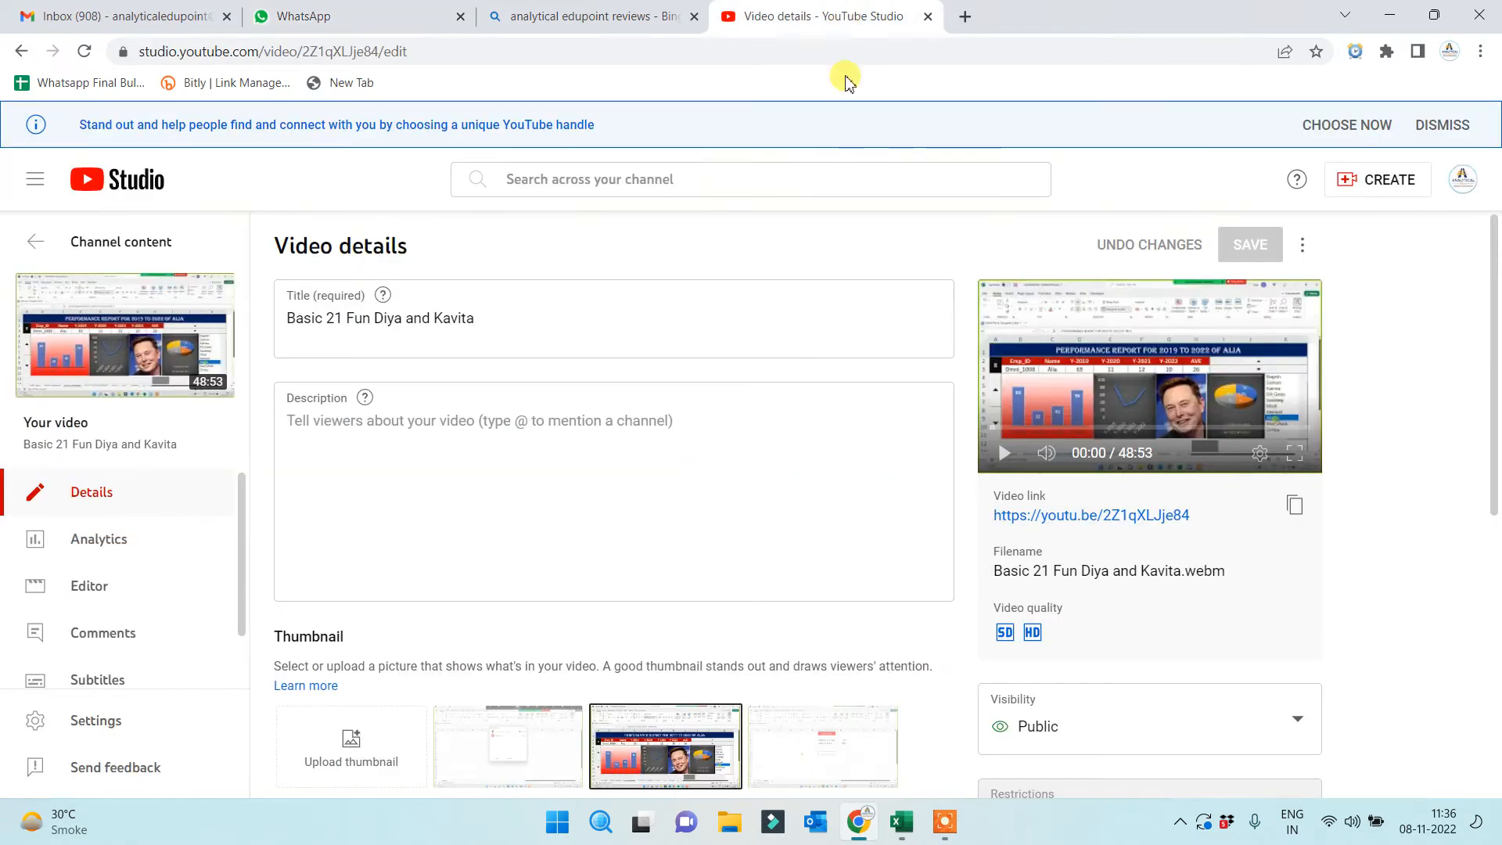
# Upload 'Q A session for Team 2.webm' and 'Viral.webm' from the Desktop as new videos
pyautogui.click(1344, 181)
pyautogui.click(1357, 221)
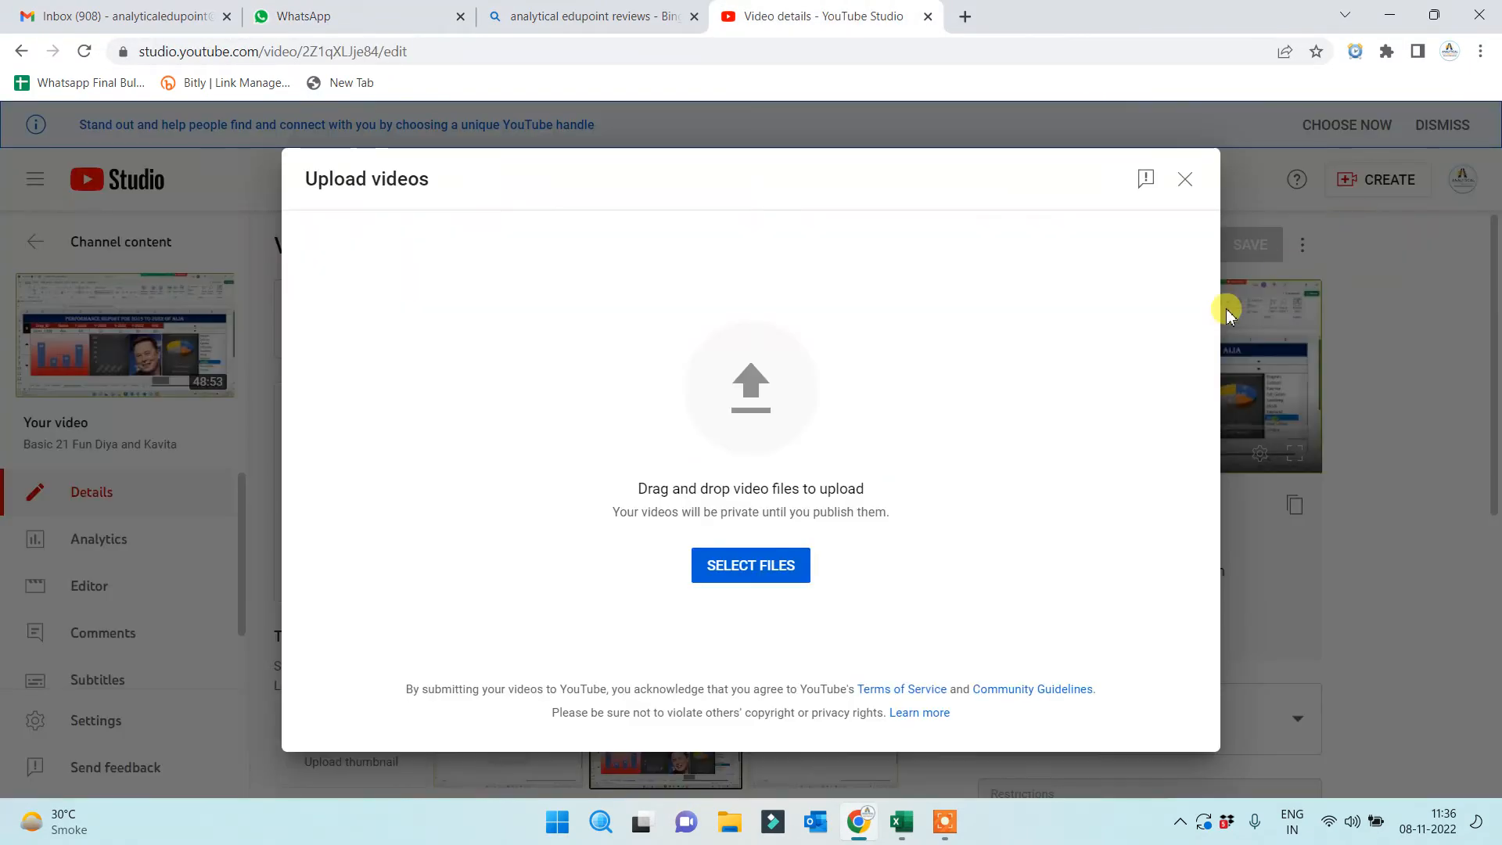
pyautogui.click(756, 570)
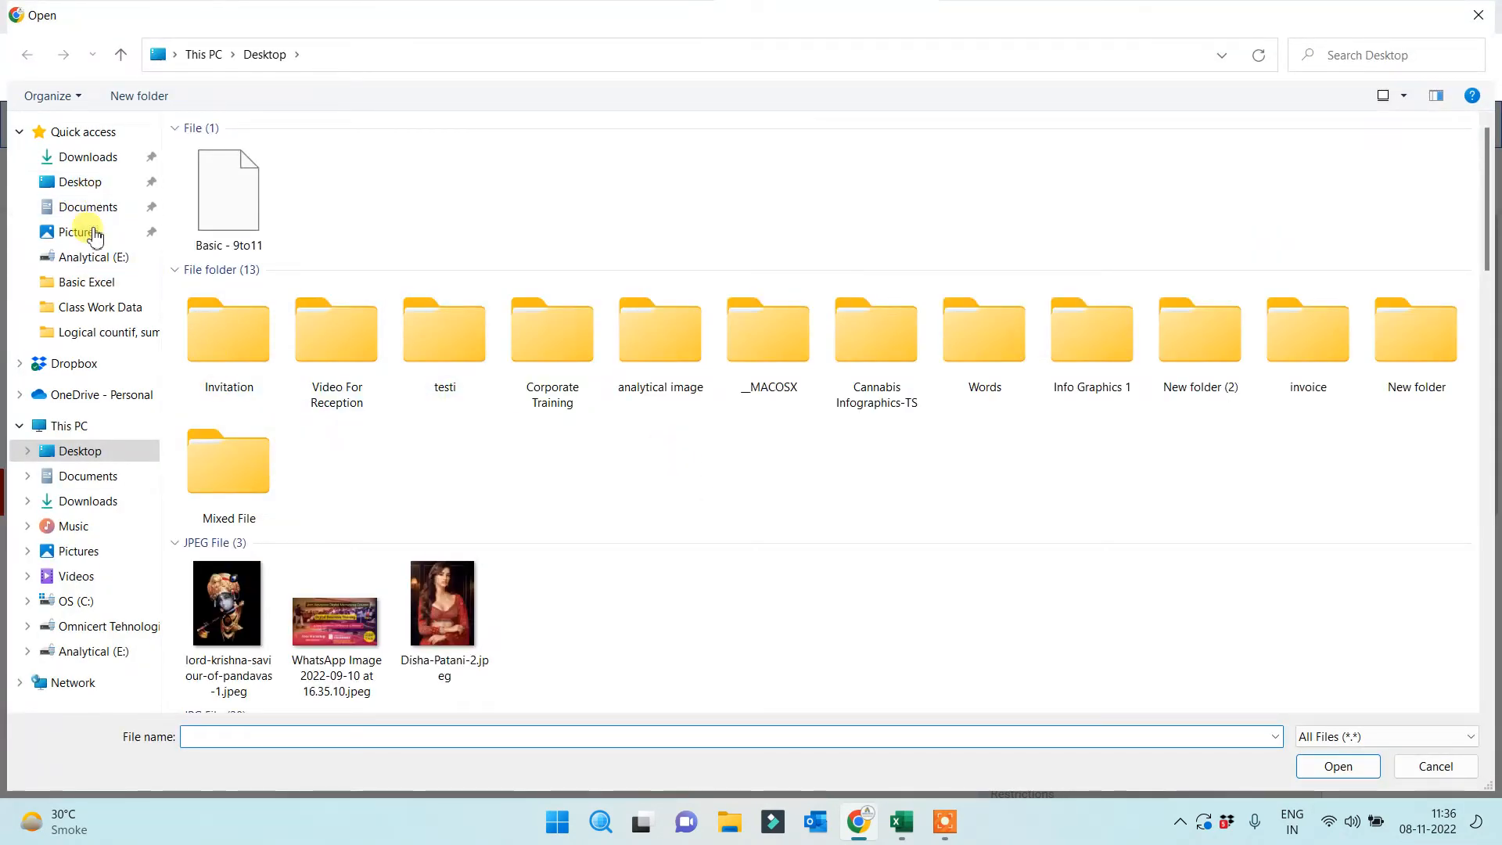
pyautogui.click(87, 655)
pyautogui.scroll(-6, 310, 602)
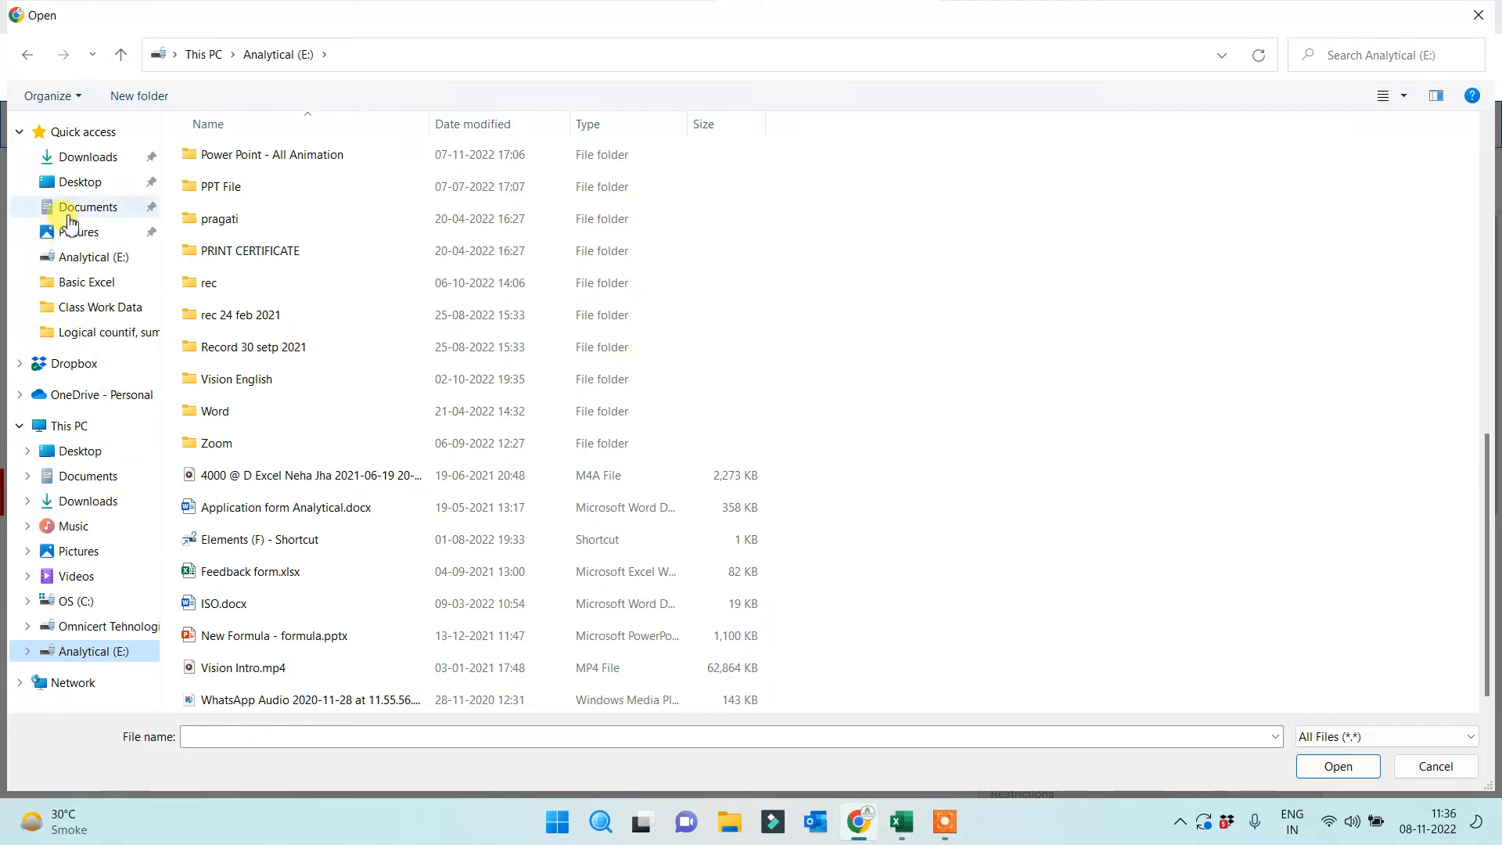
pyautogui.click(79, 182)
pyautogui.scroll(-5, 489, 540)
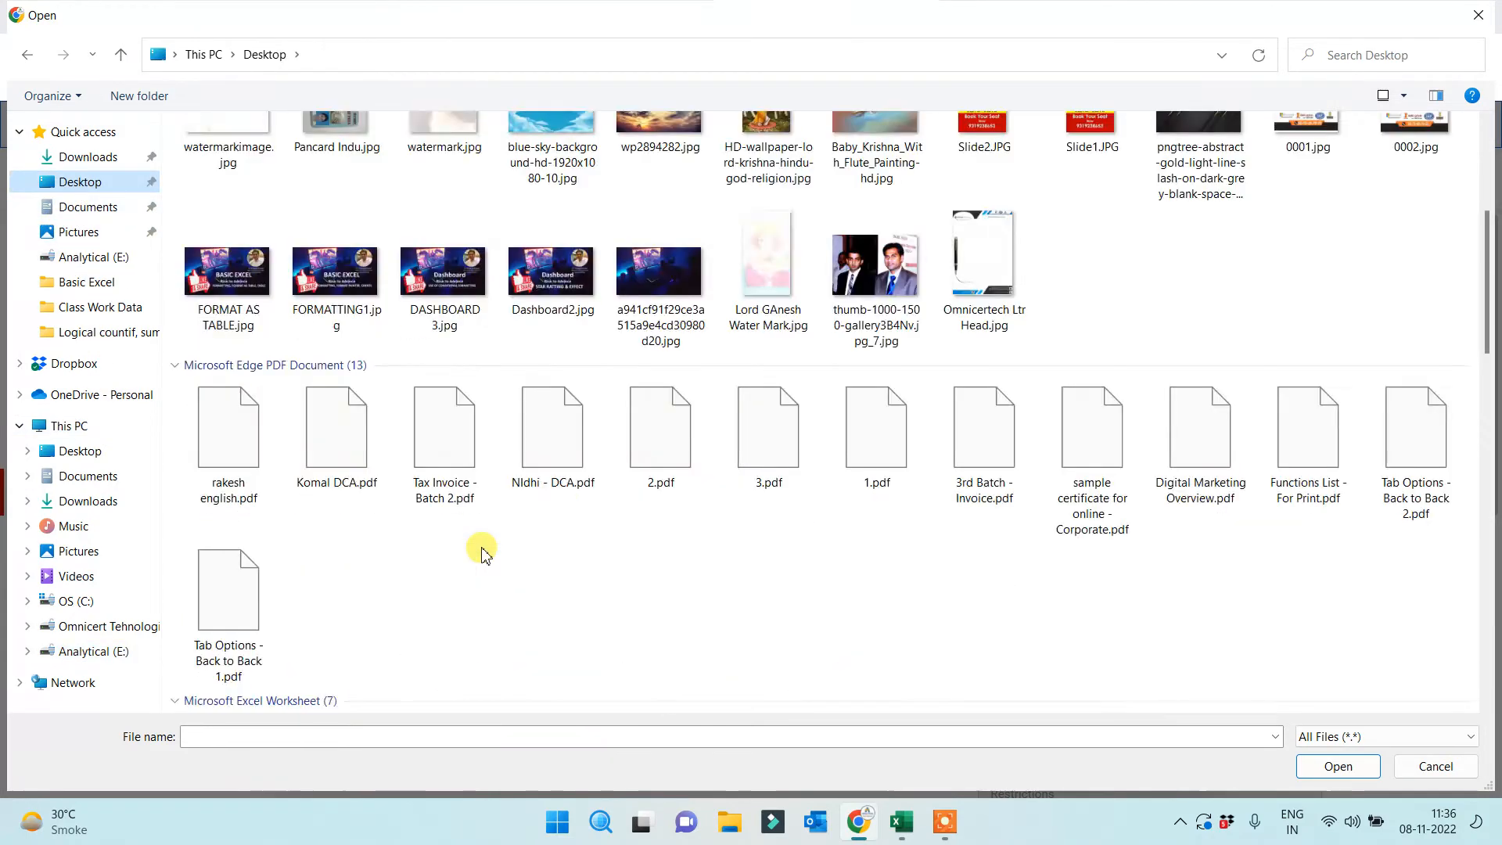
pyautogui.scroll(-10, 482, 550)
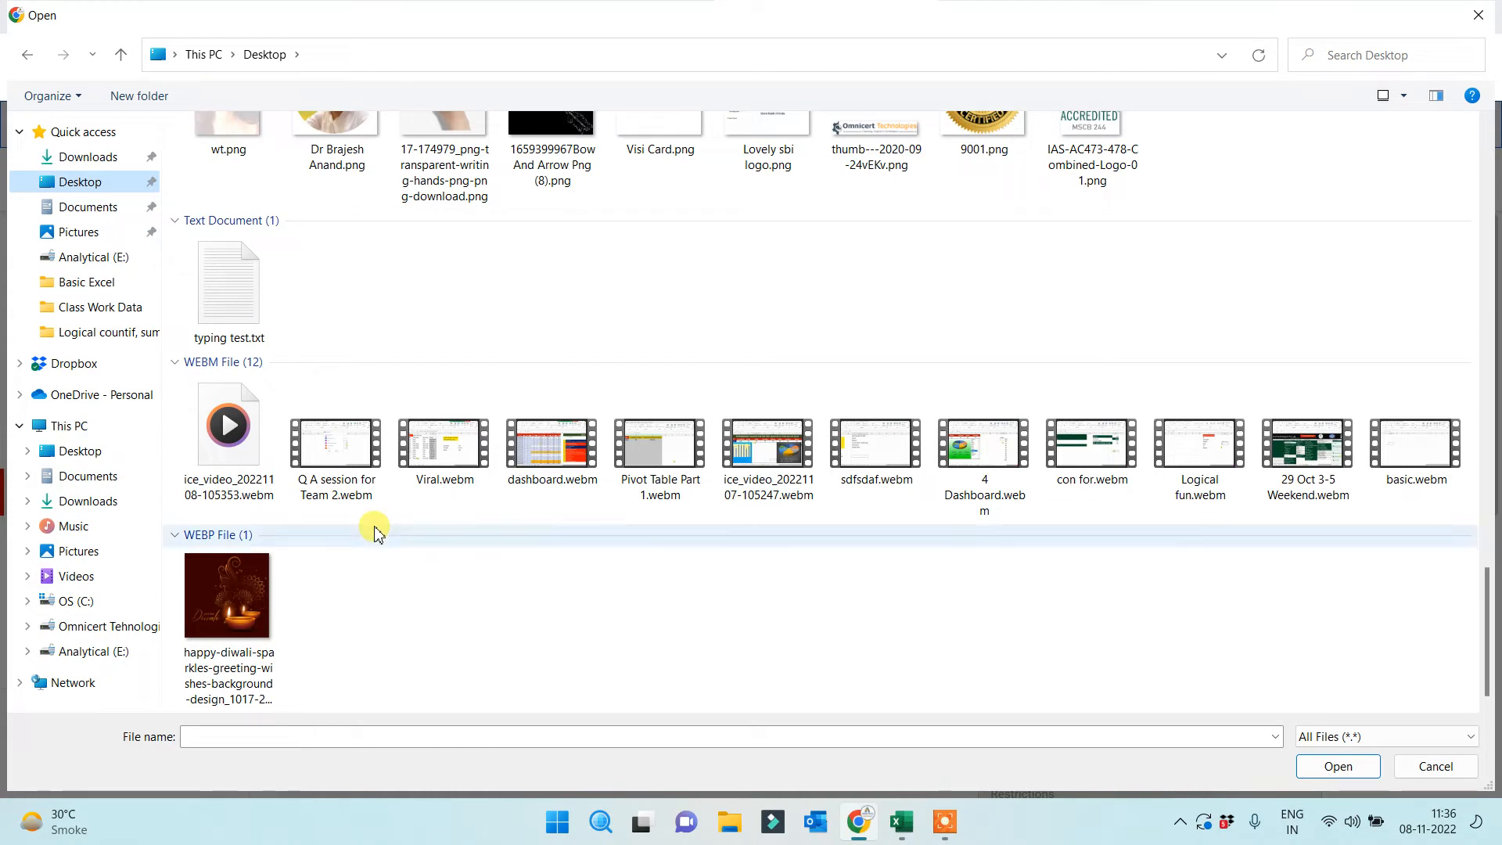
pyautogui.click(349, 480)
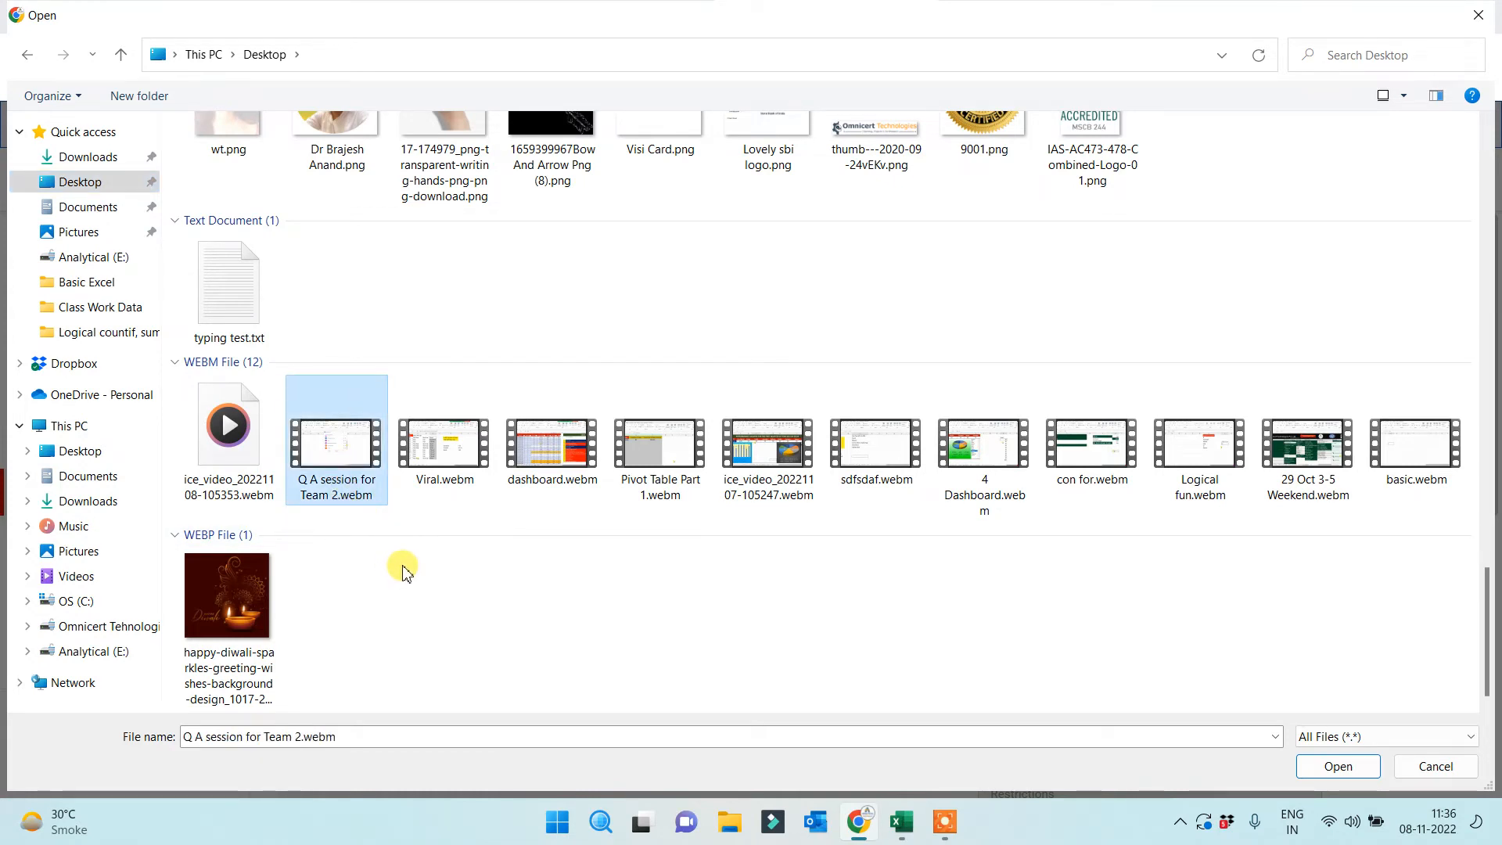
pyautogui.keyDown('ctrl'); pyautogui.click(444, 450); pyautogui.keyUp('ctrl')
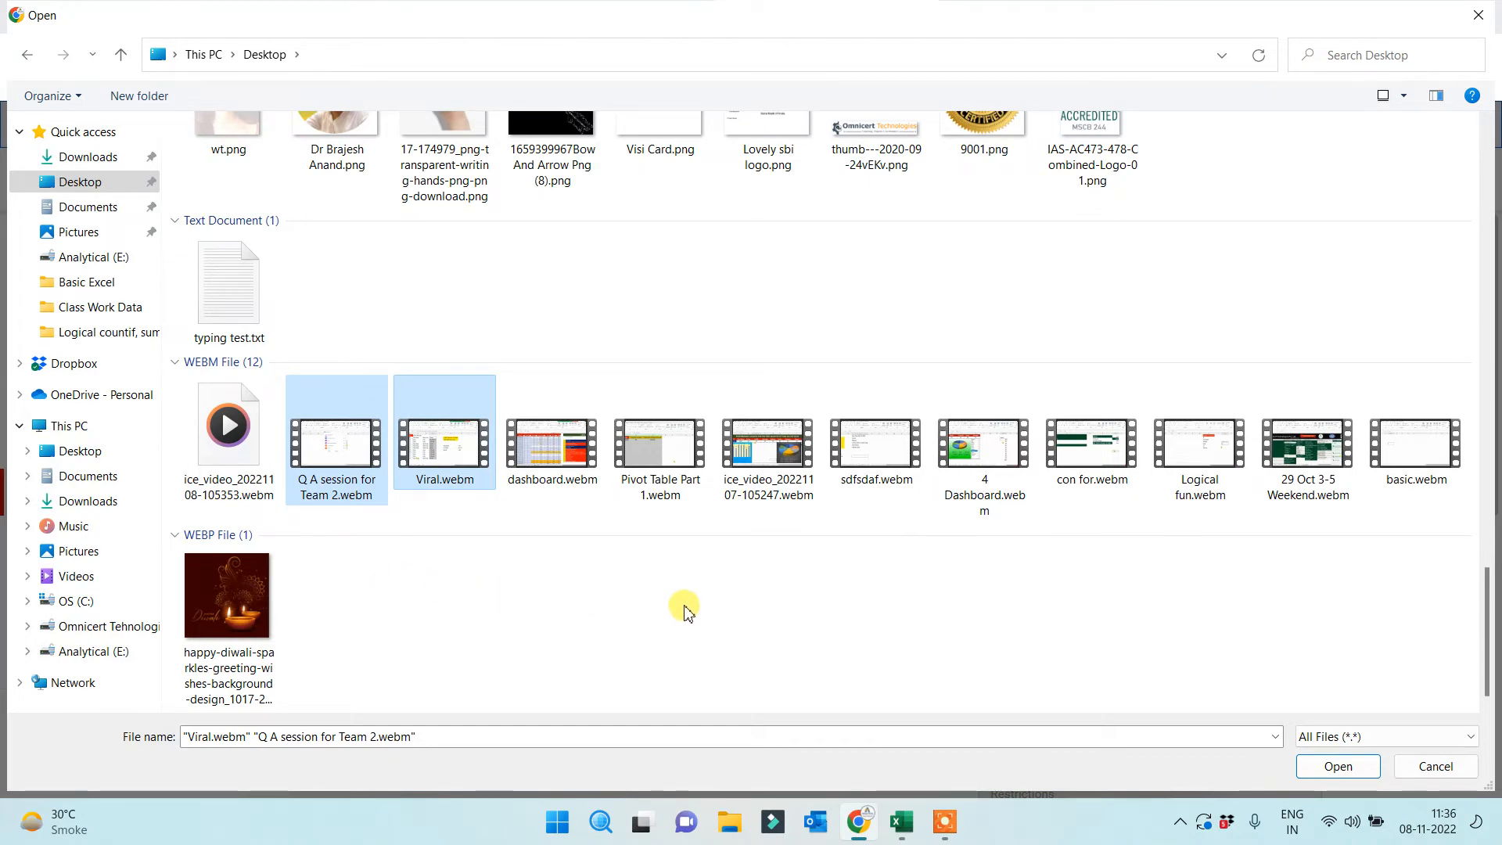
pyautogui.click(1338, 768)
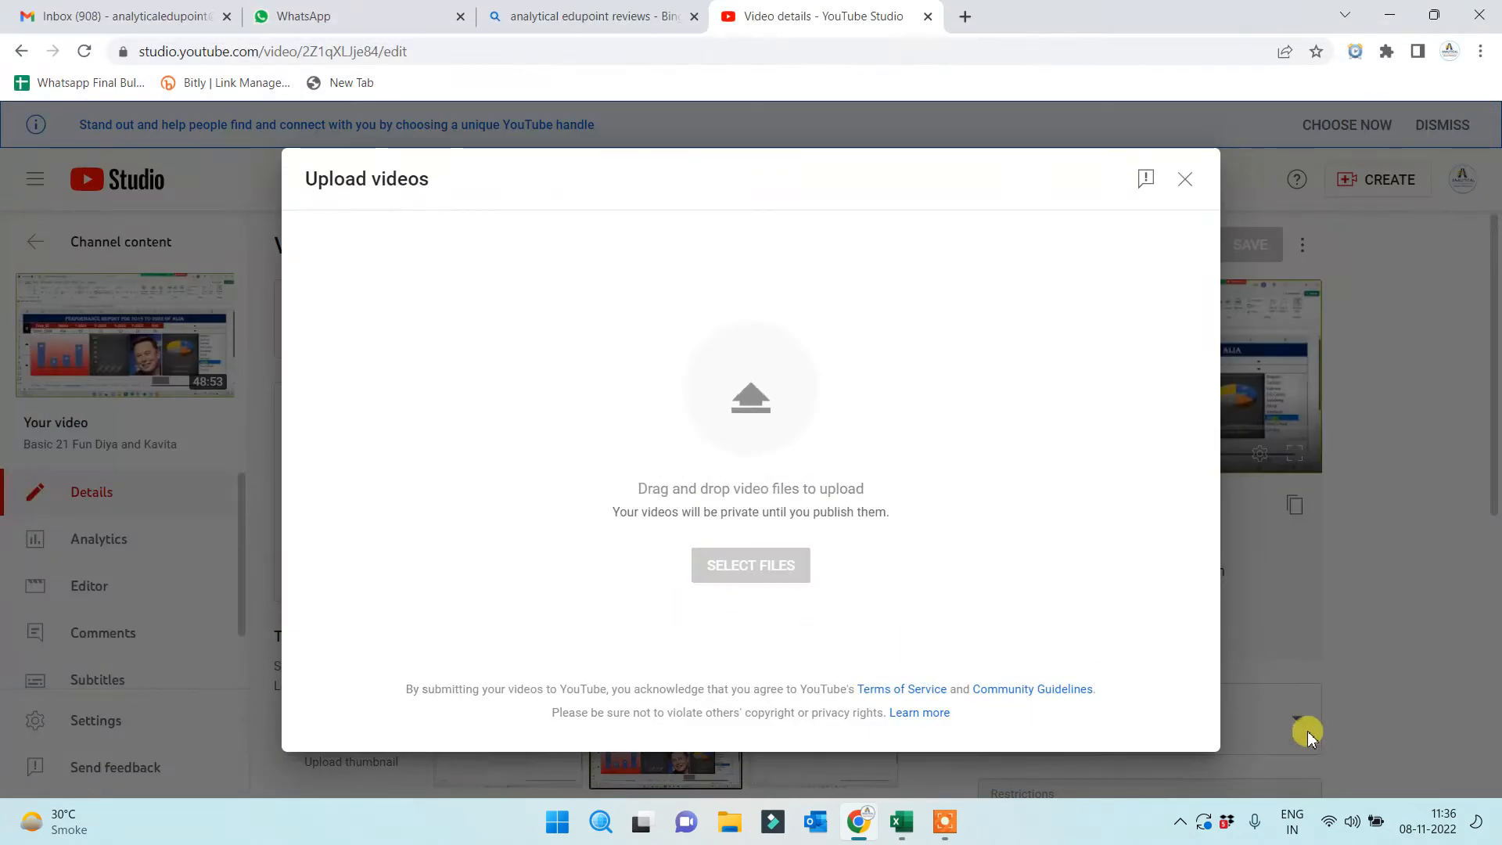
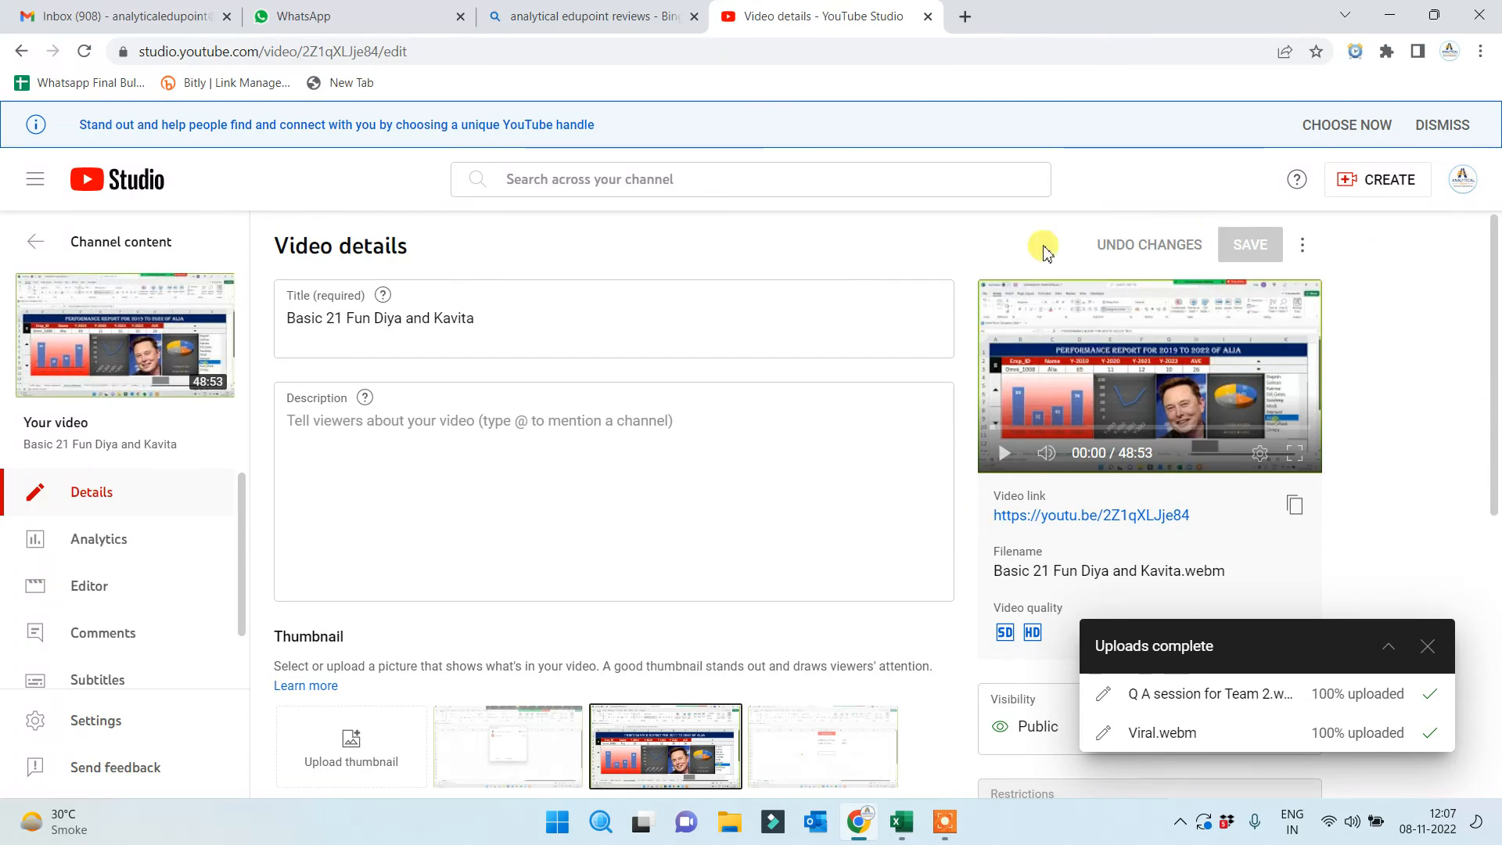
# Switch from the YouTube Studio video details to the Gmail inbox tab
pyautogui.click(129, 16)
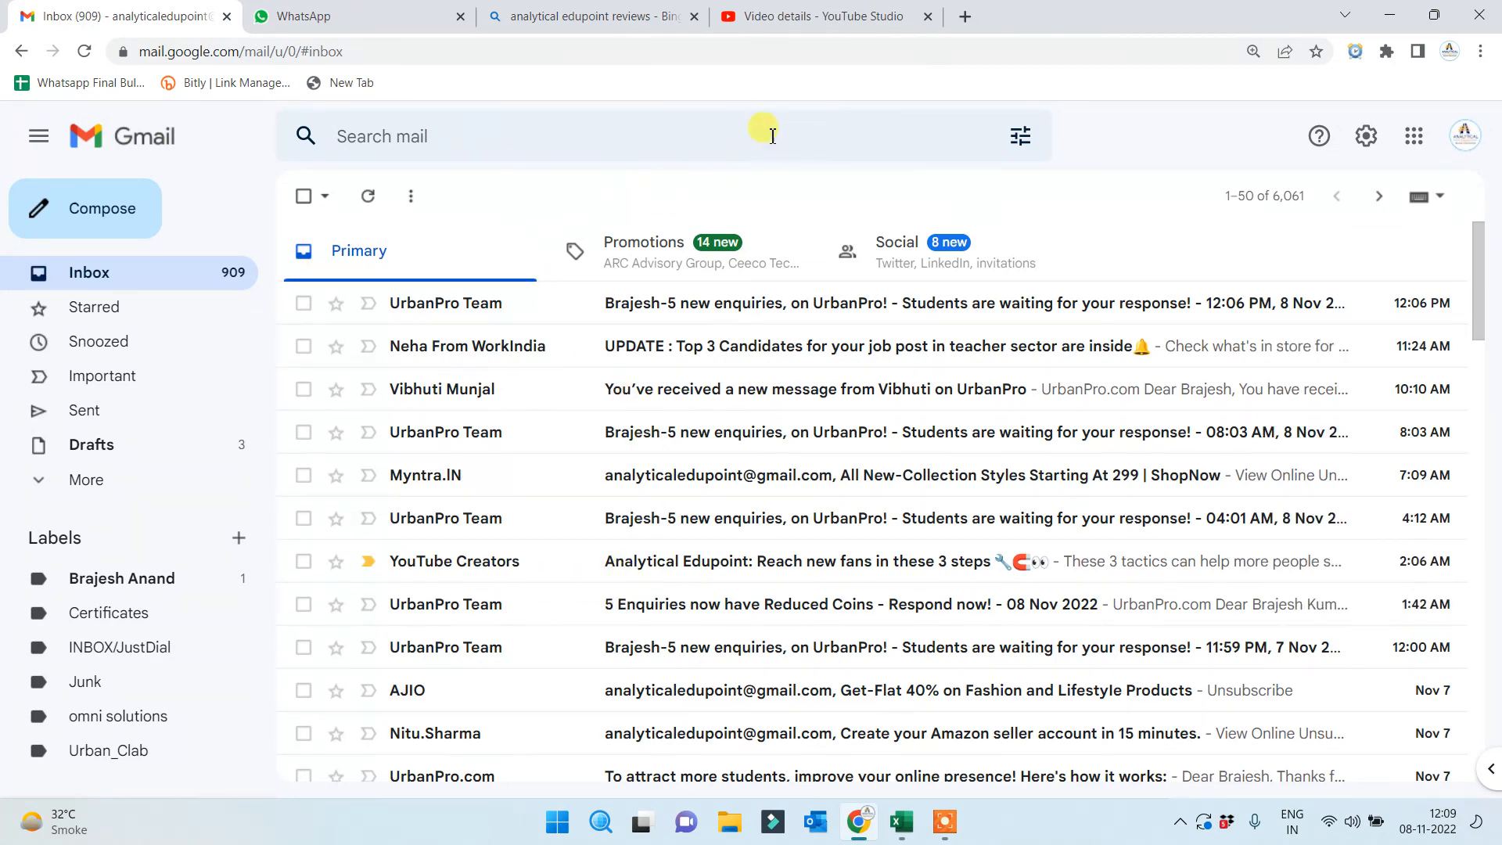
# Glance at the YouTube Studio and Bing Maps tabs, then open a new Bing tab
pyautogui.click(823, 24)
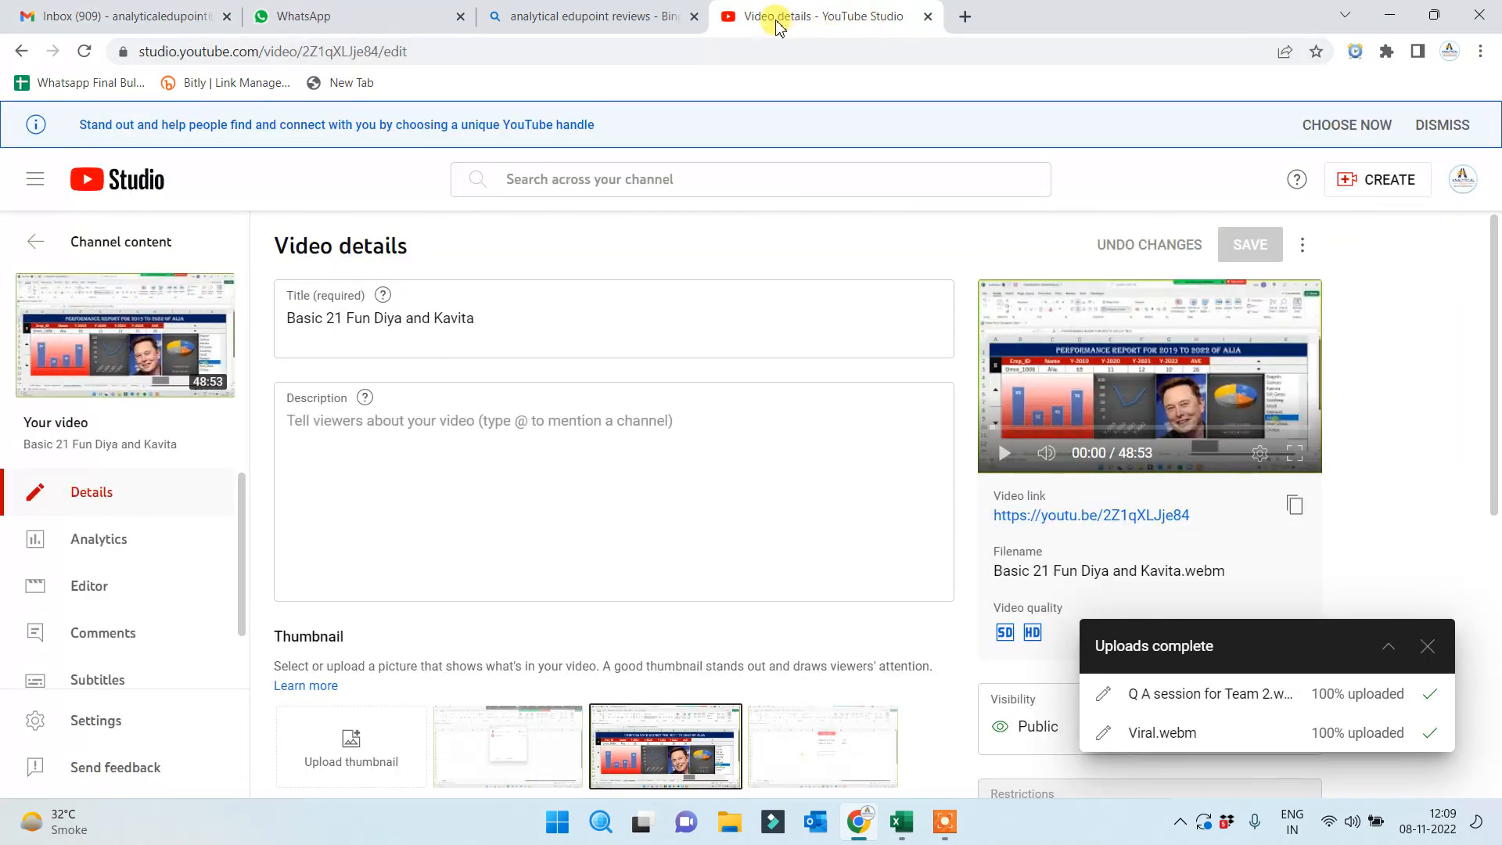
pyautogui.click(598, 24)
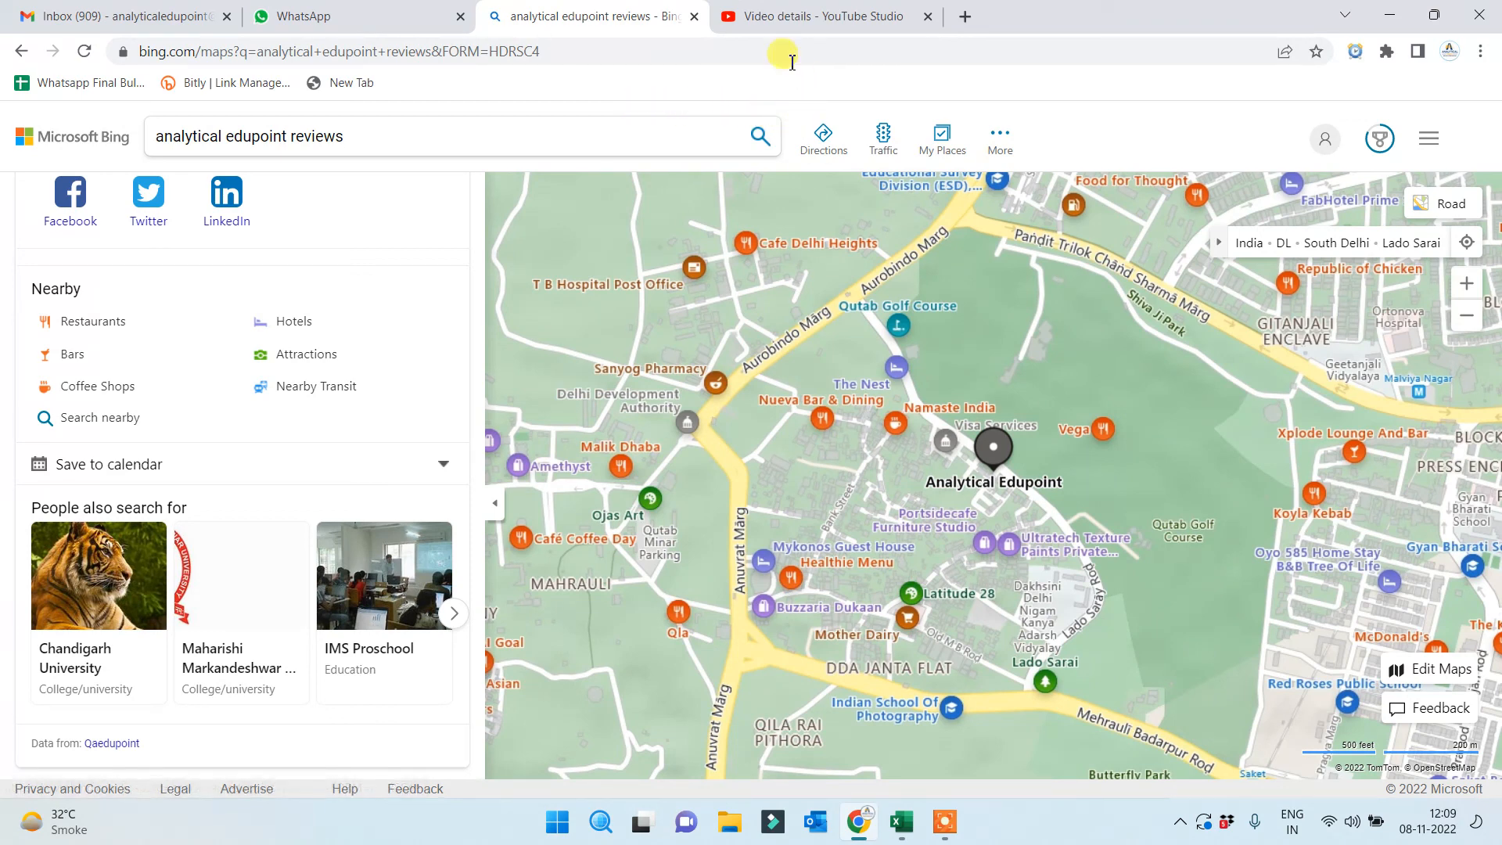
pyautogui.click(814, 20)
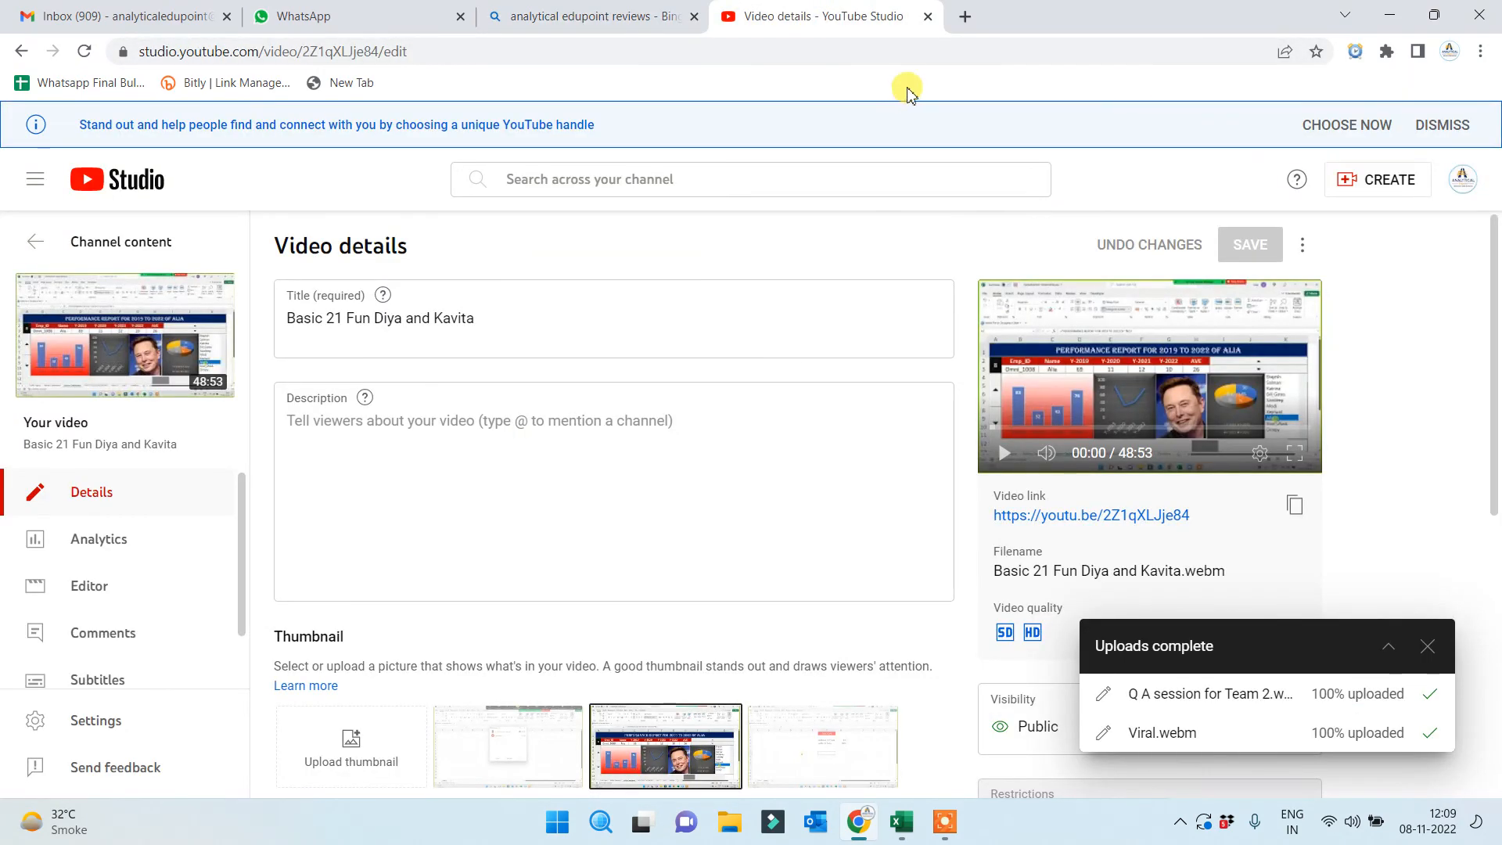
pyautogui.click(967, 16)
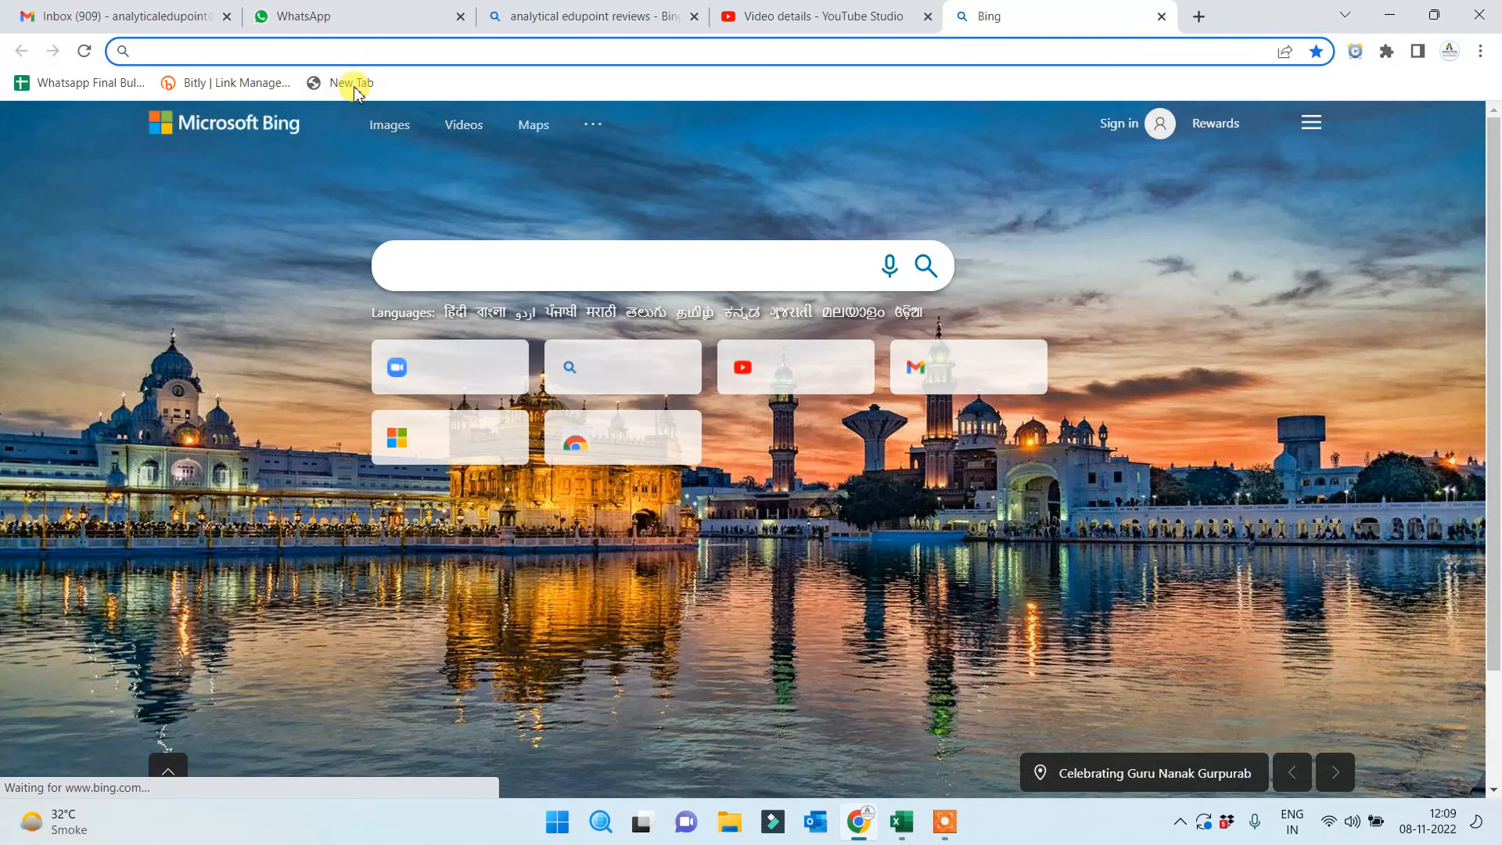
# Load zoom, go to My Account › Meetings › Personal Room, and launch it in the Zoom app
pyautogui.write('zoom.us')
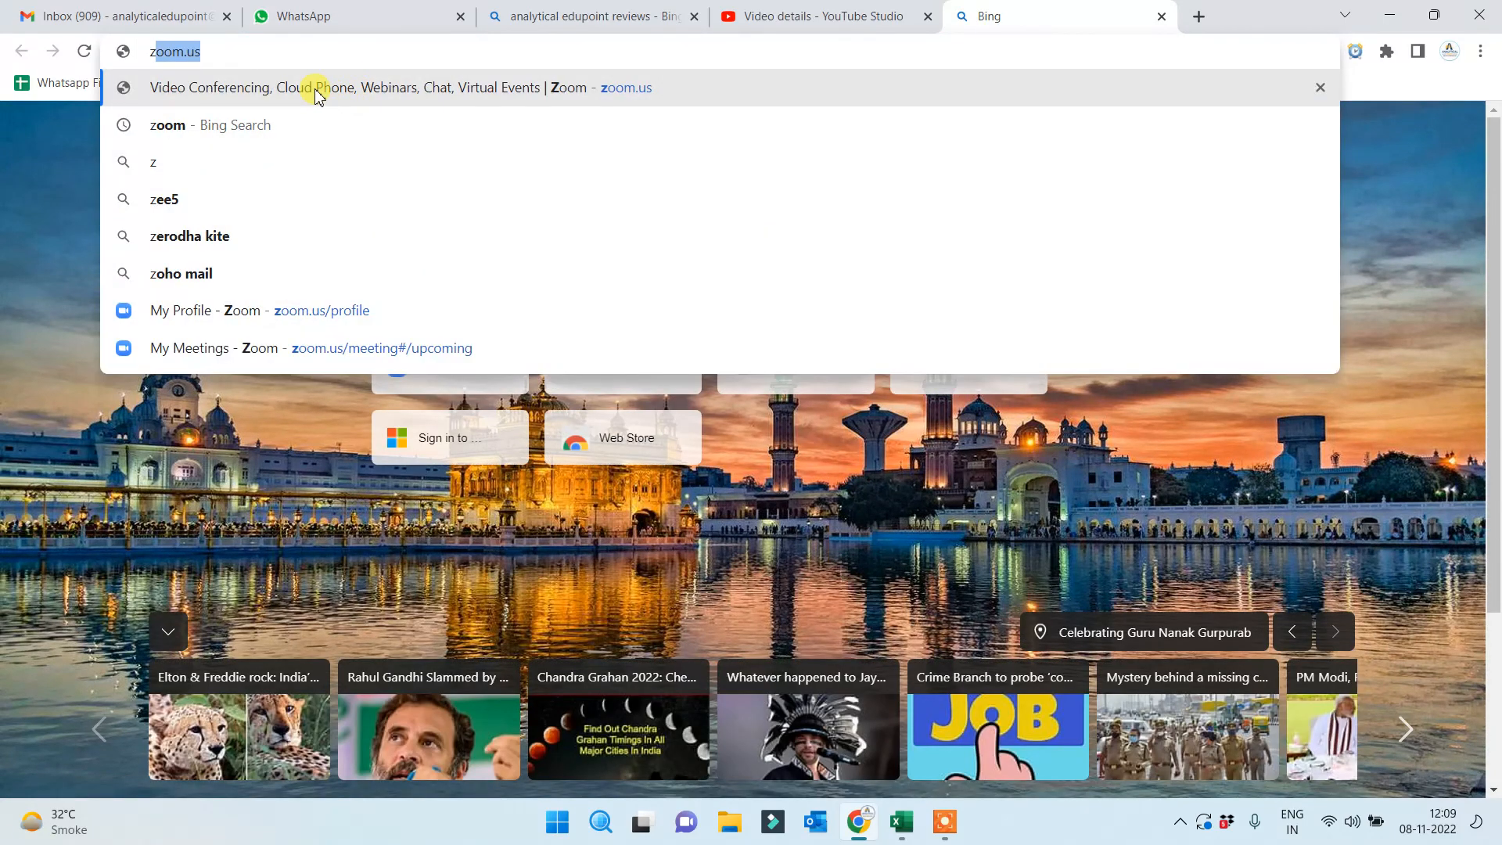
pyautogui.press('Return')
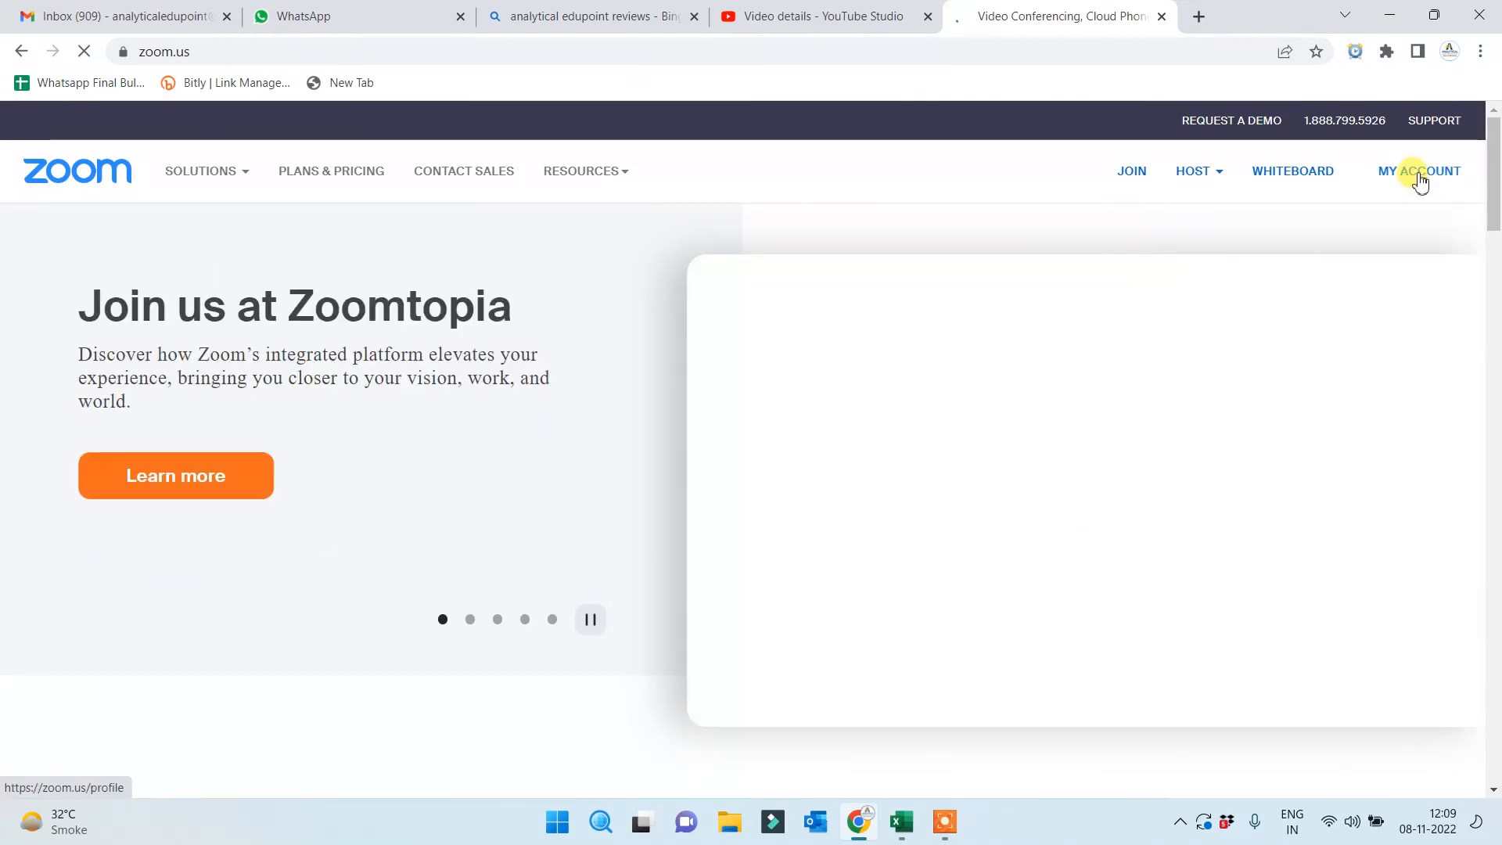
pyautogui.click(1417, 176)
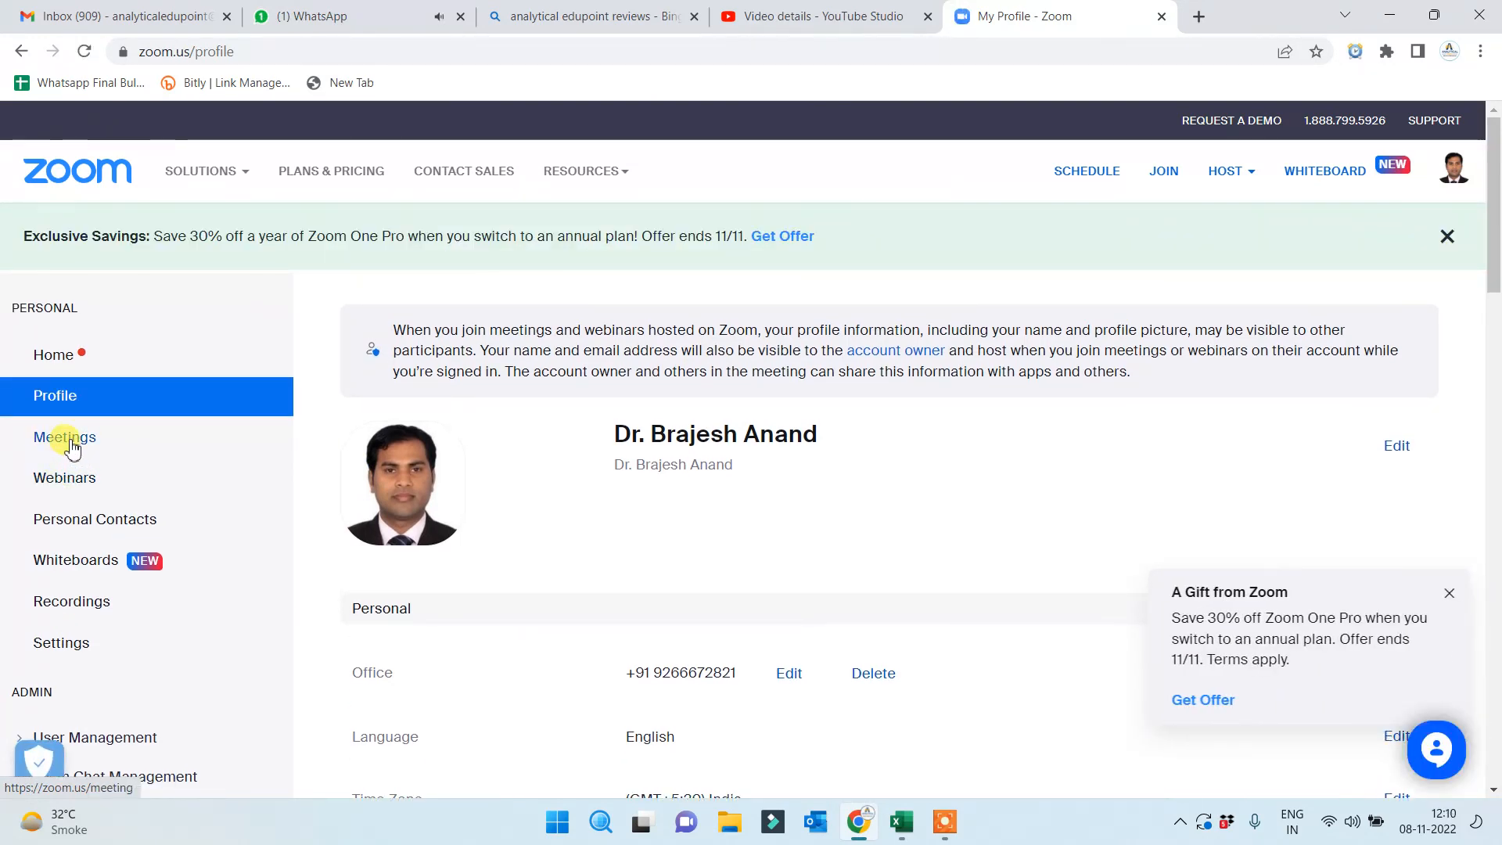
pyautogui.click(71, 443)
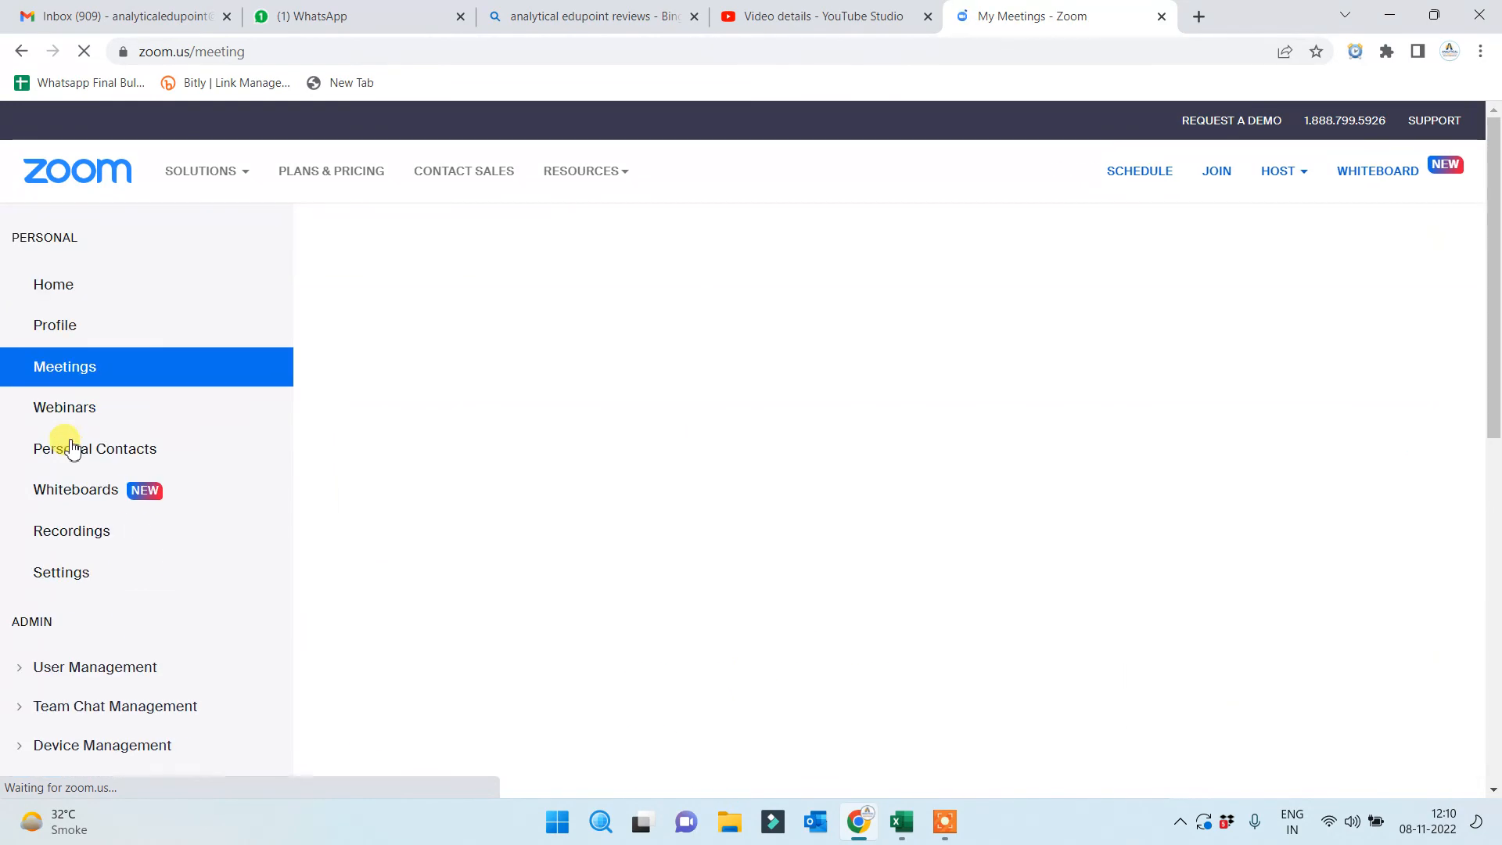
pyautogui.click(666, 306)
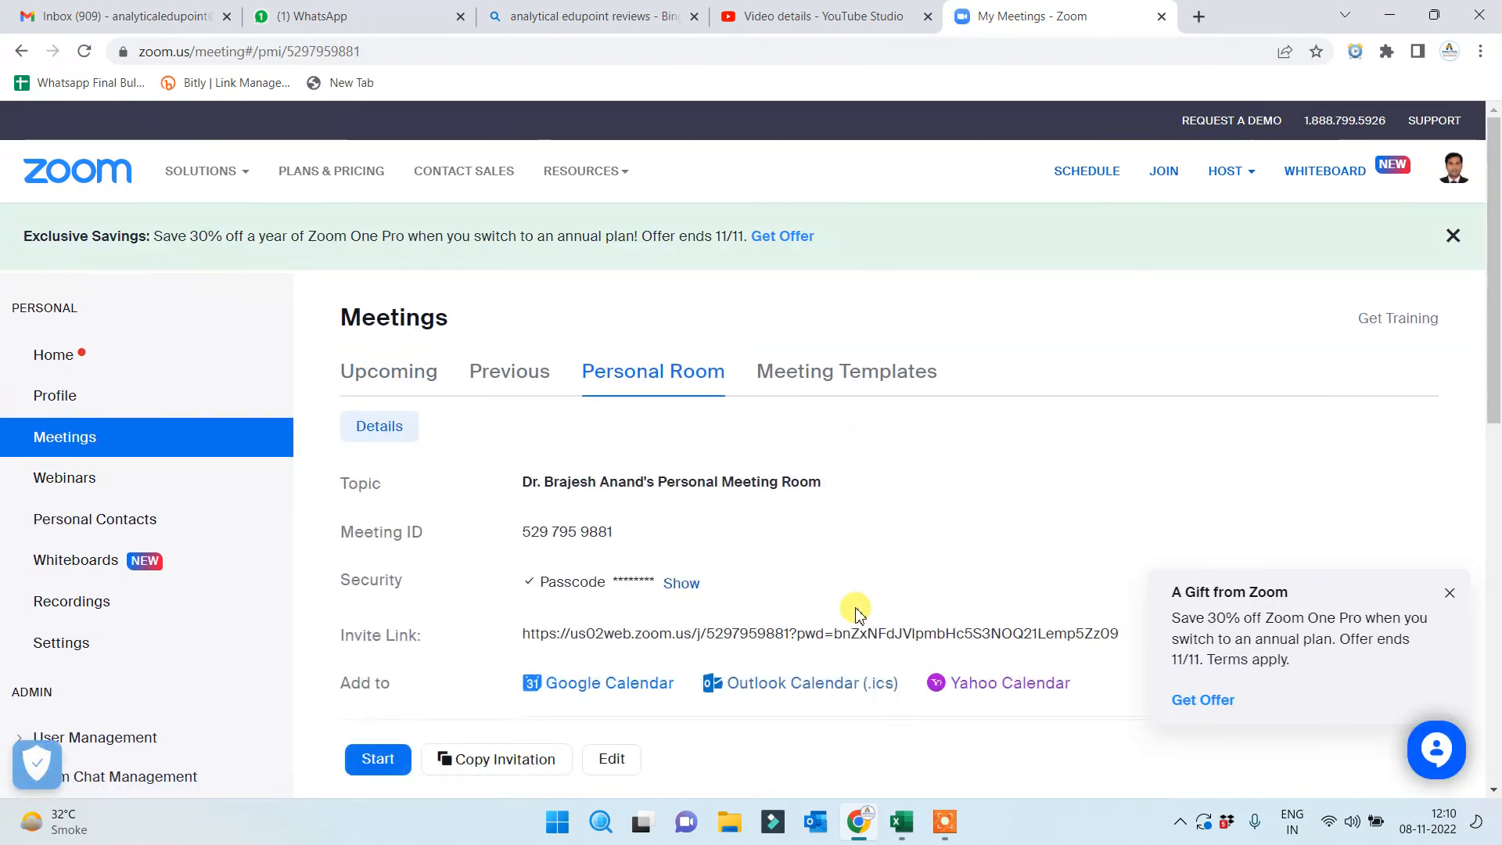
pyautogui.click(378, 759)
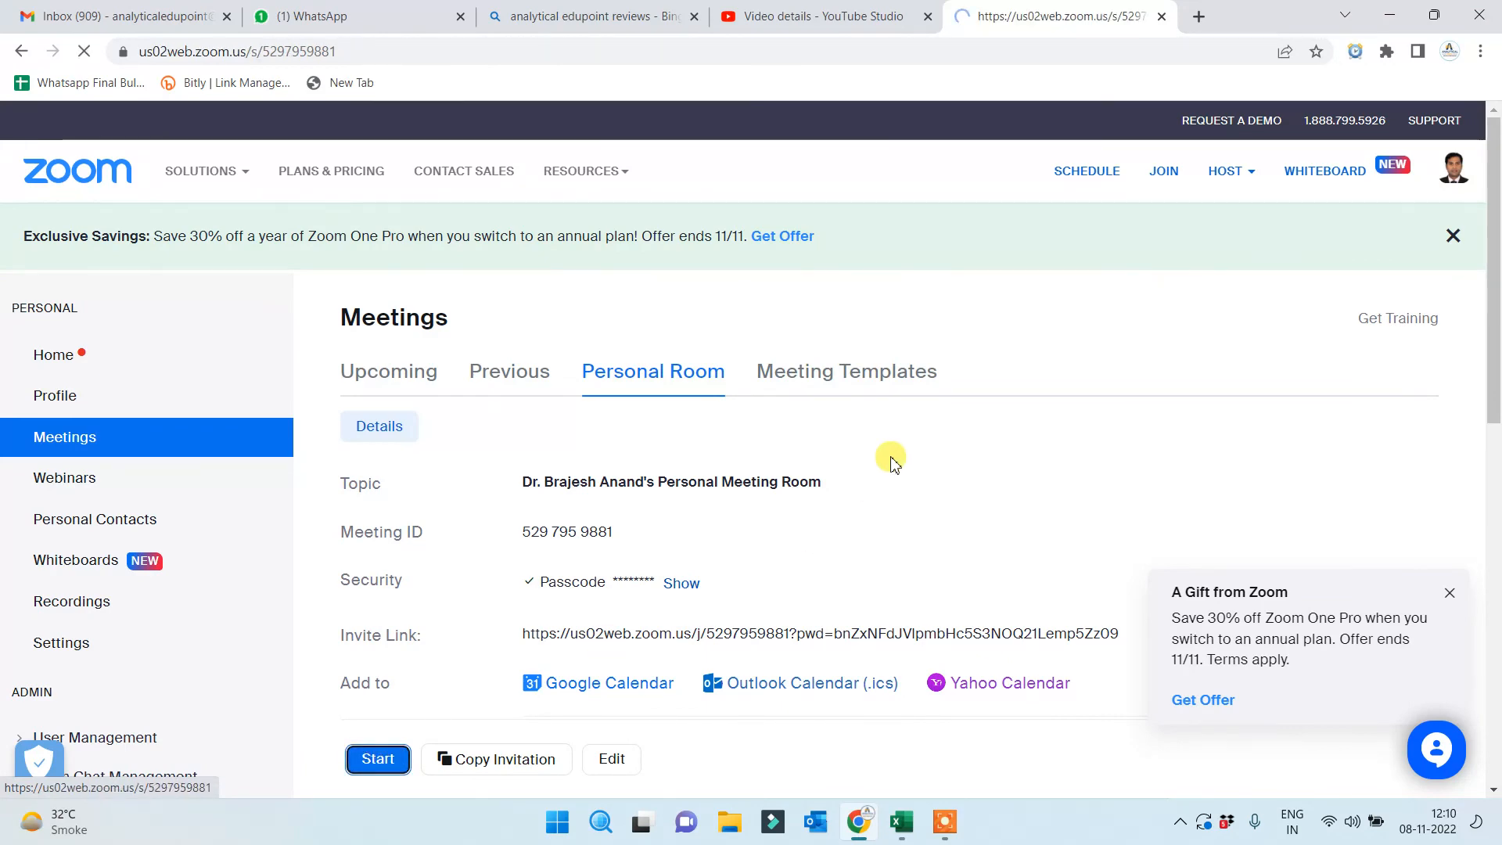
pyautogui.click(854, 222)
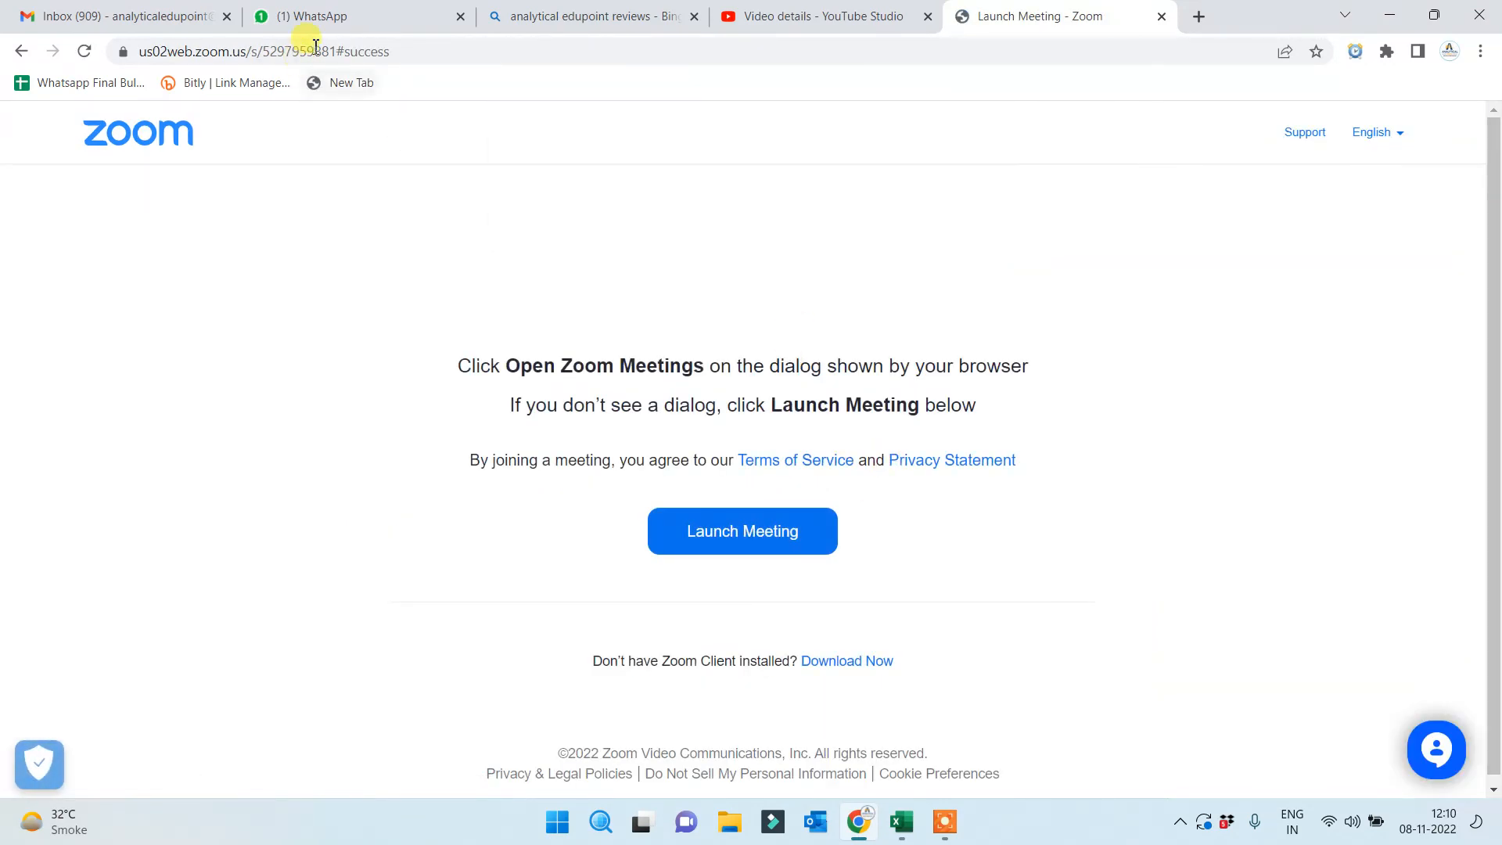
# Go to the 12pmExcelnew WhatsApp group and start, then clear, a message
pyautogui.click(313, 17)
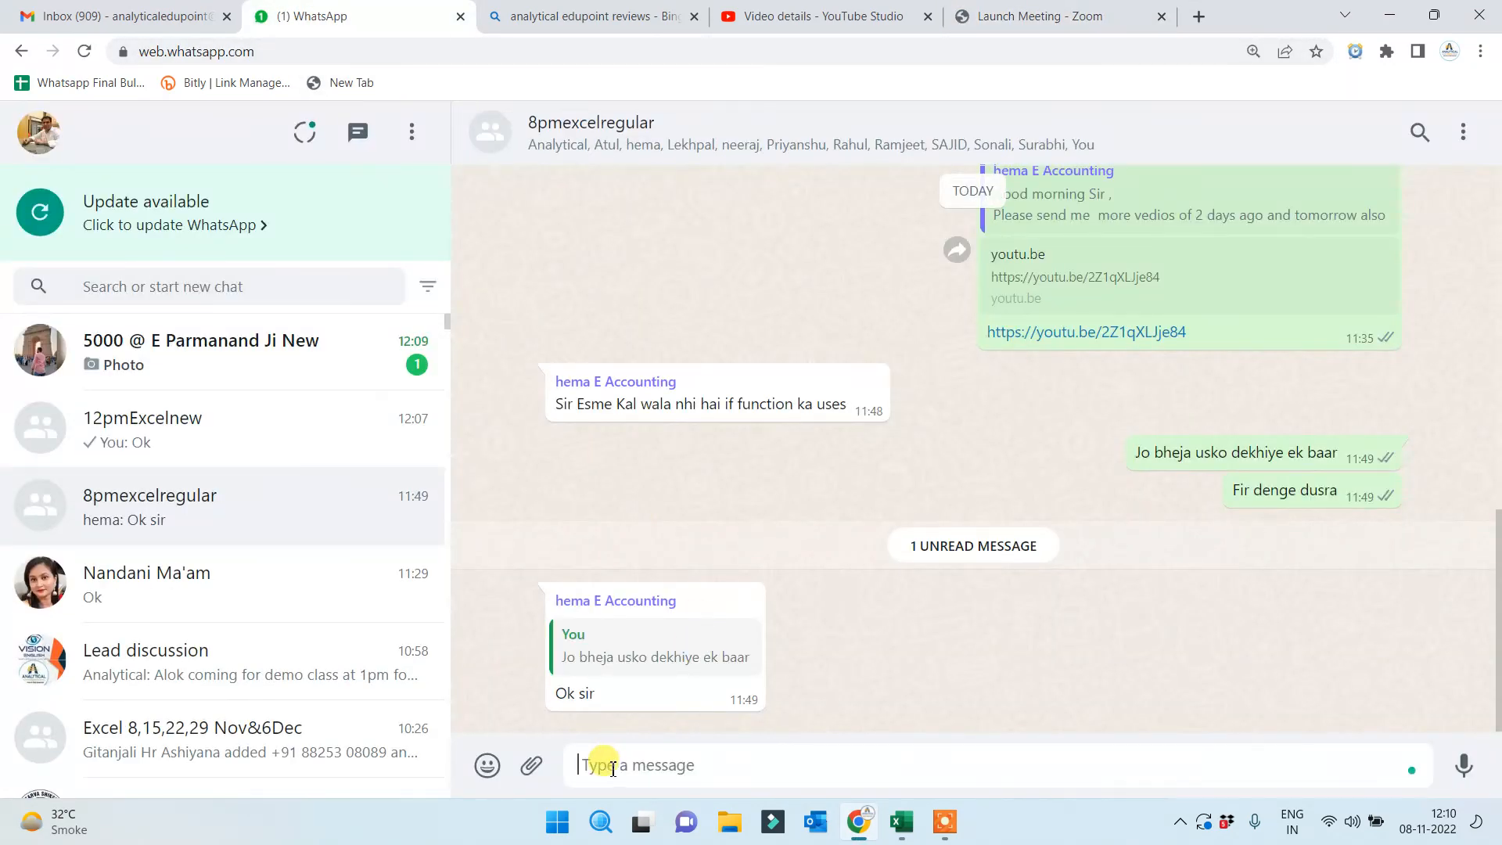
pyautogui.click(613, 766)
pyautogui.write('pl')
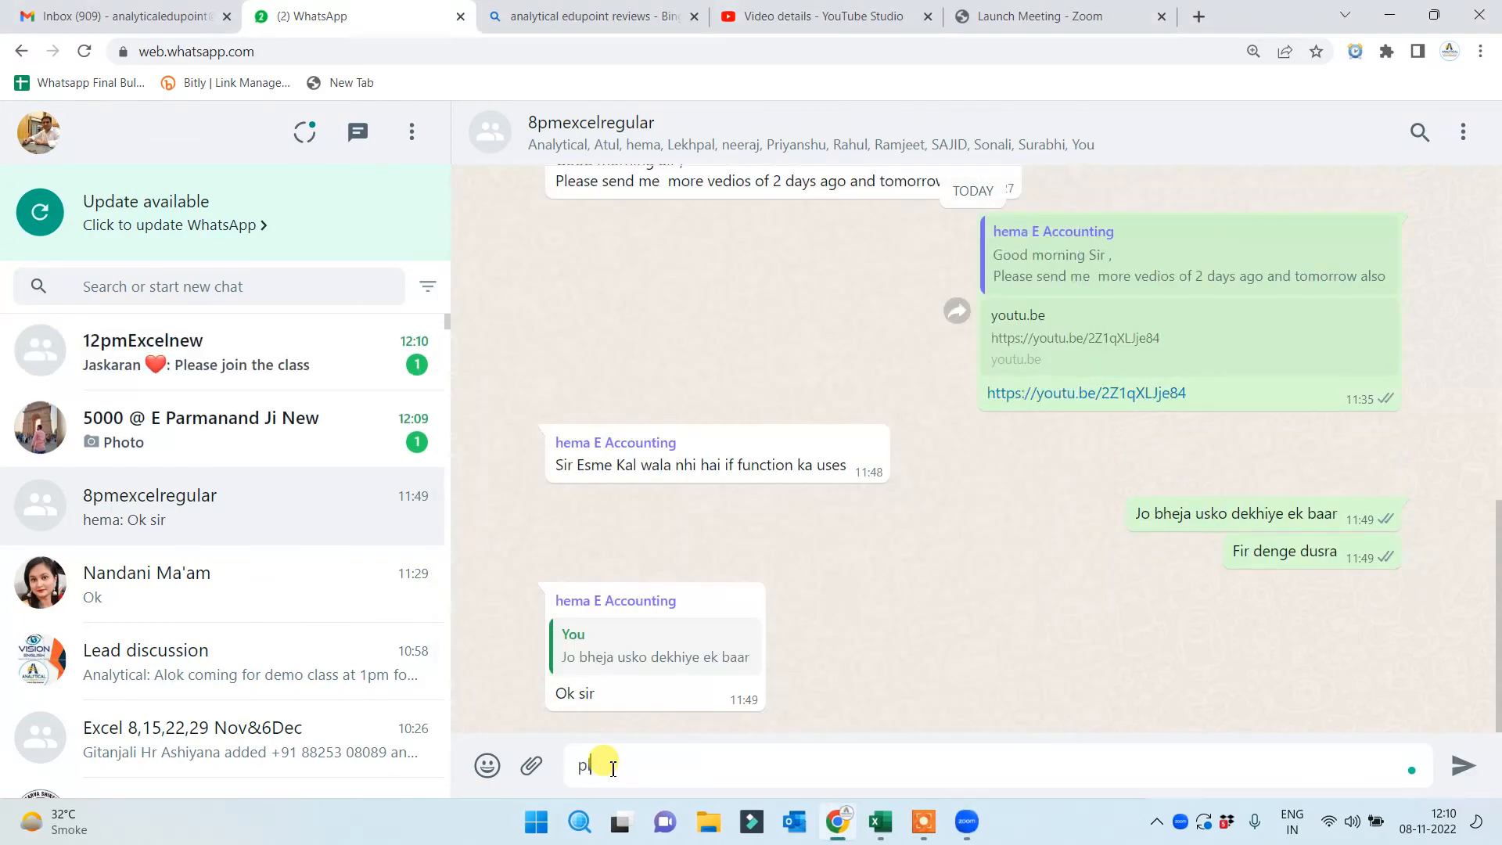
pyautogui.press('BackSpace')
pyautogui.press('BackSpace')
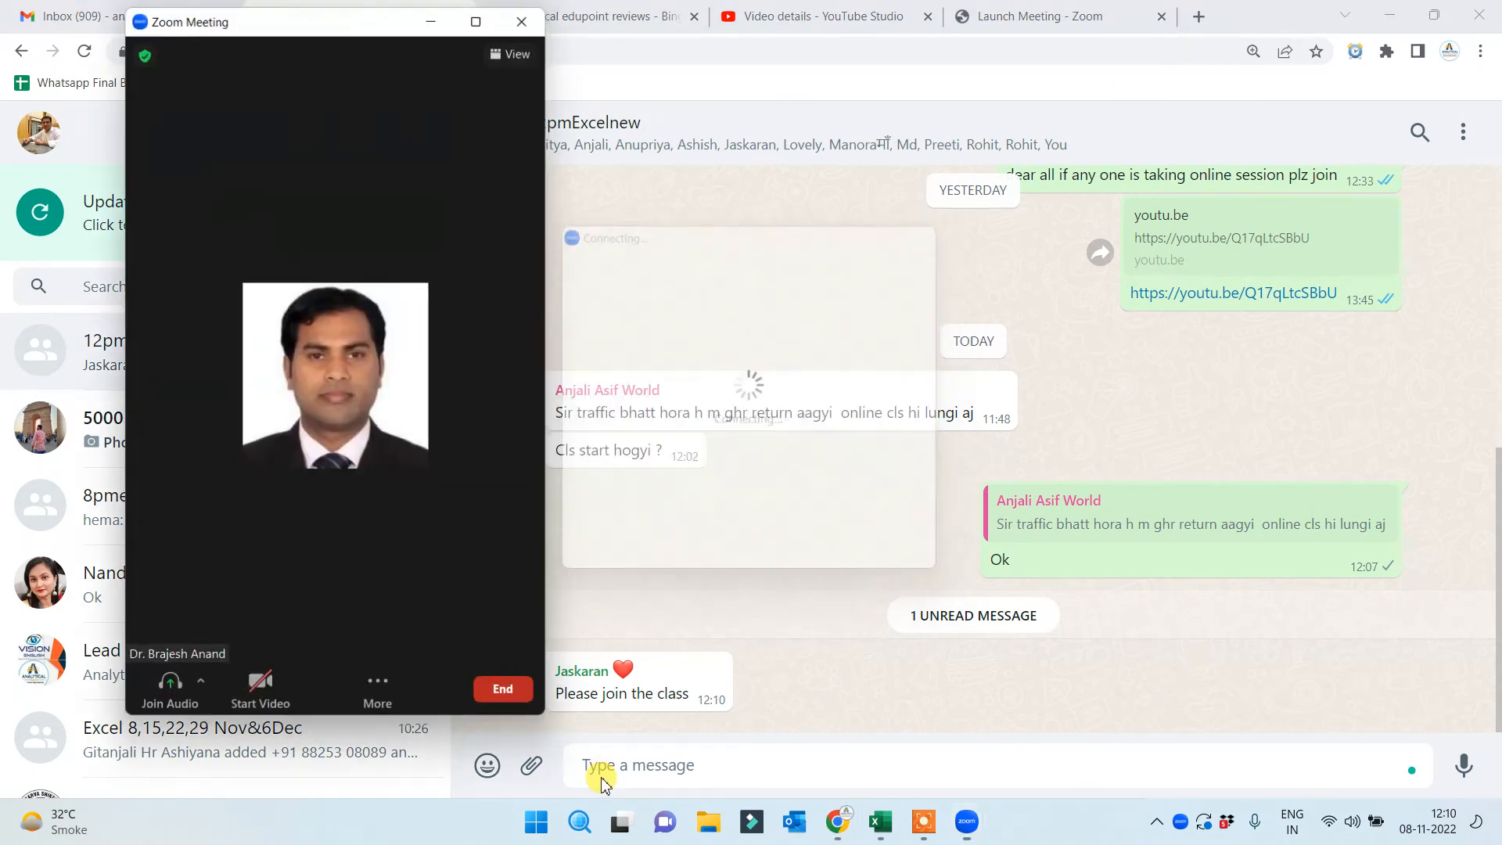
# Maximize the Zoom meeting window and share the entire screen
pyautogui.click(476, 20)
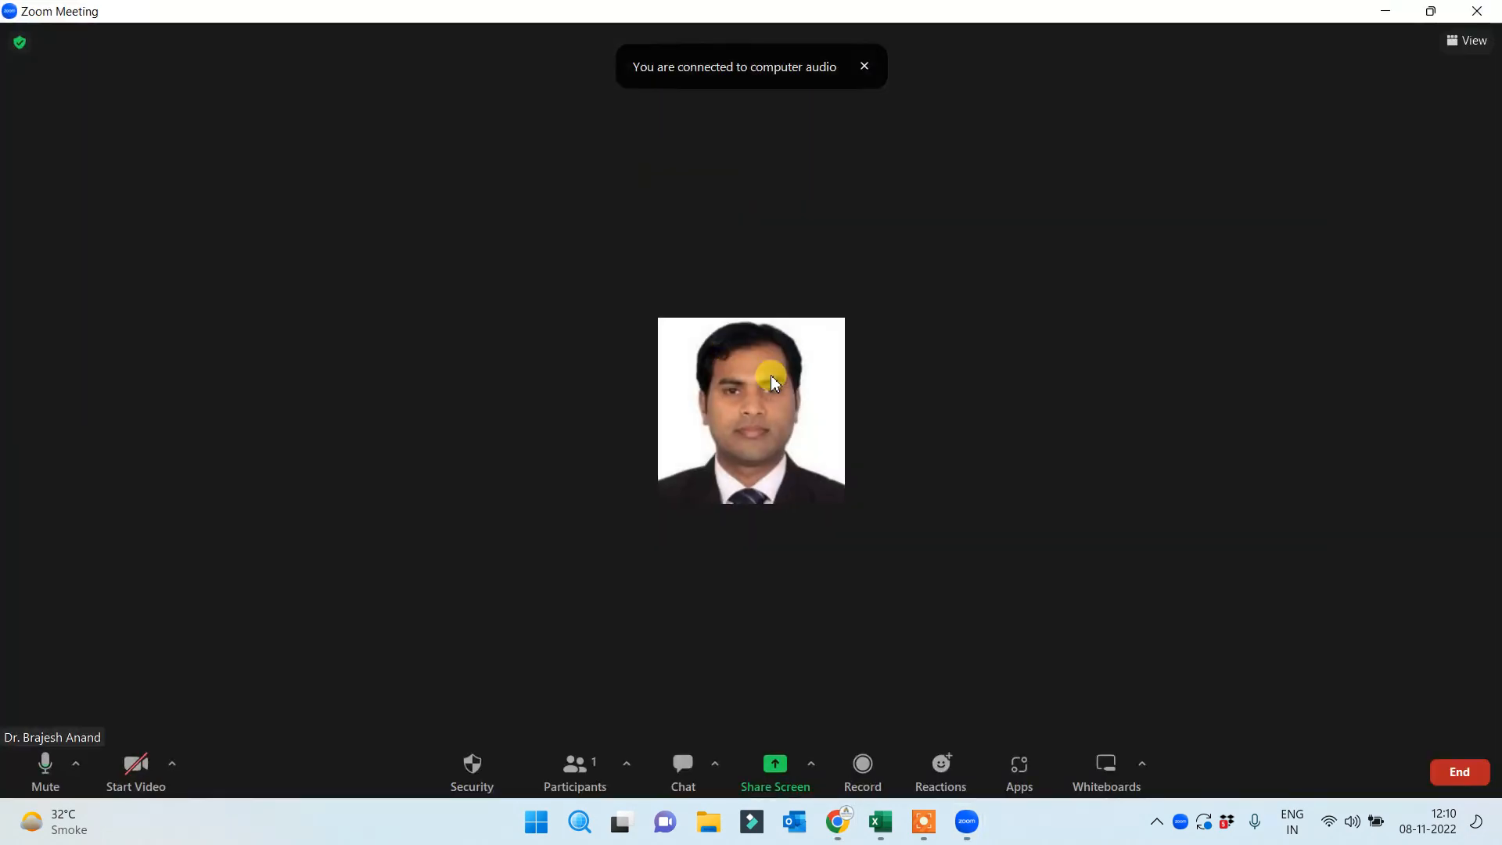
pyautogui.click(776, 770)
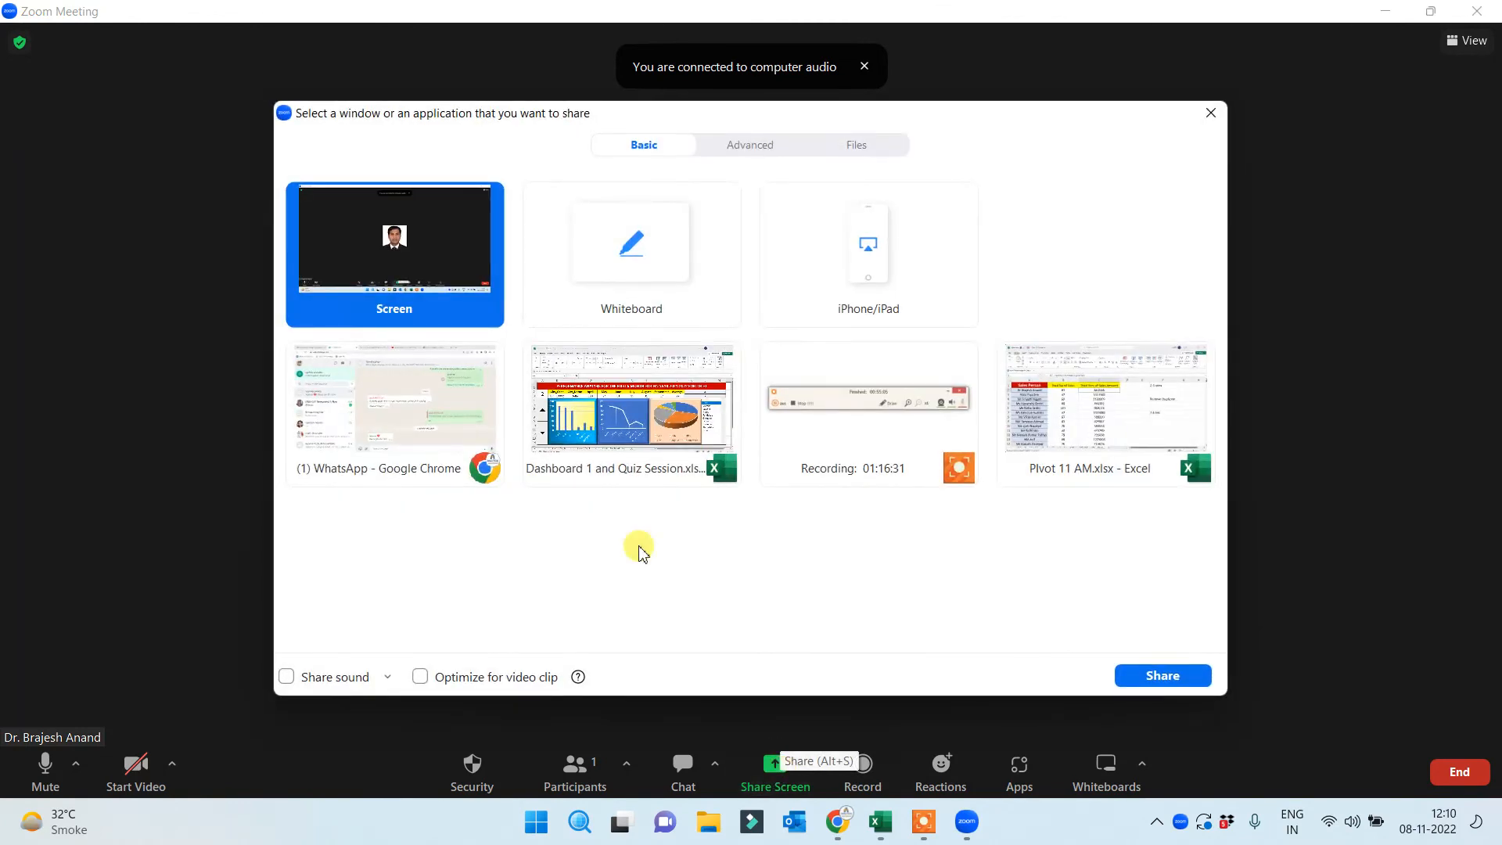
pyautogui.doubleClick(432, 245)
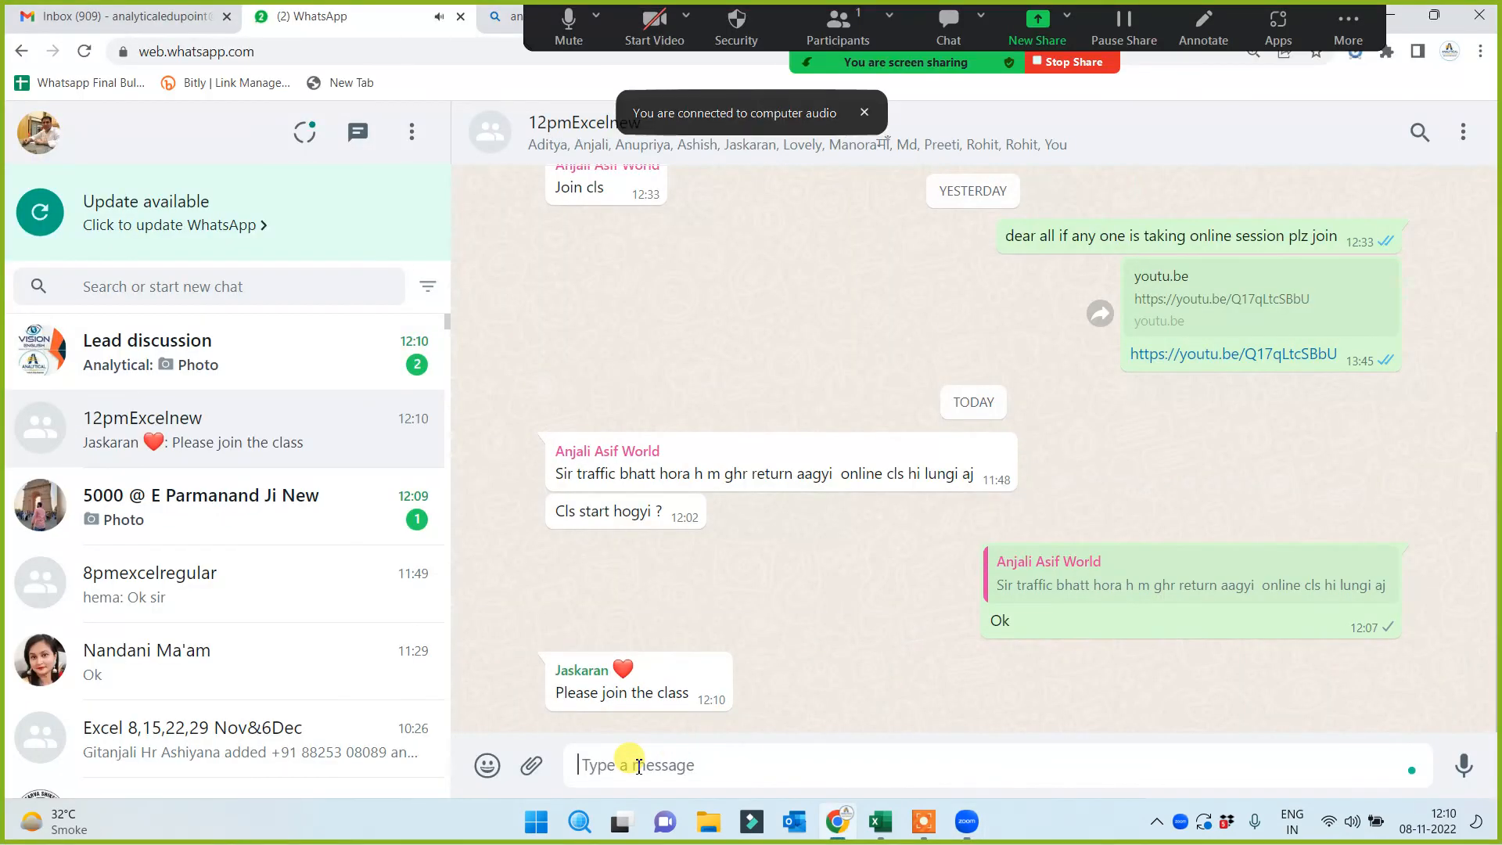
# Send 'Plz join' and 'fast' to the 12pmExcelnew group
pyautogui.write('Plz join')
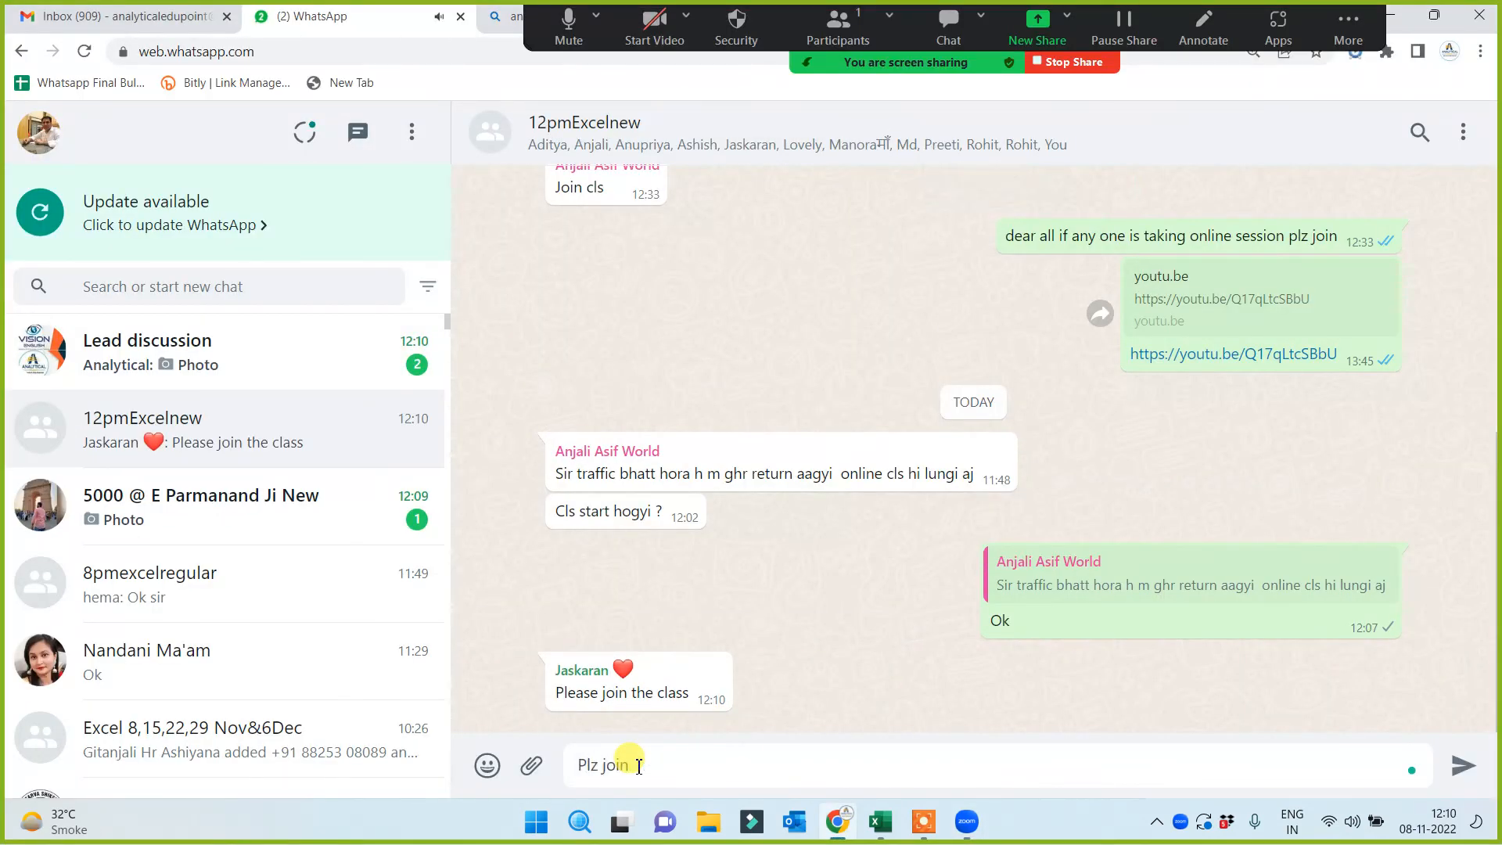
pyautogui.press('Return')
pyautogui.write('fast')
pyautogui.press('Return')
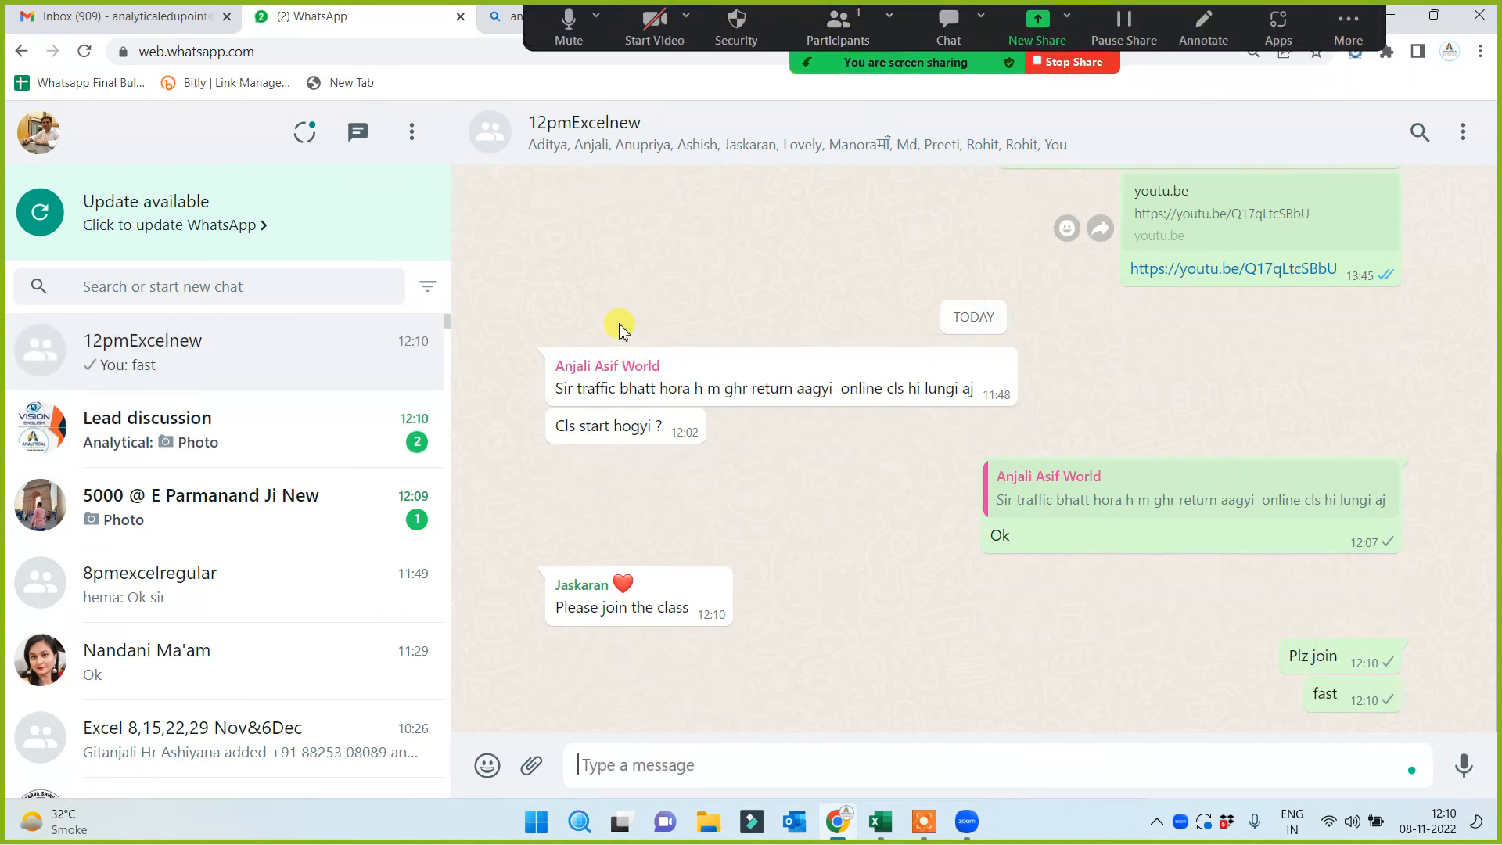
# Check the photo chat and Lead discussion group, then return to the Gmail inbox
pyautogui.click(239, 519)
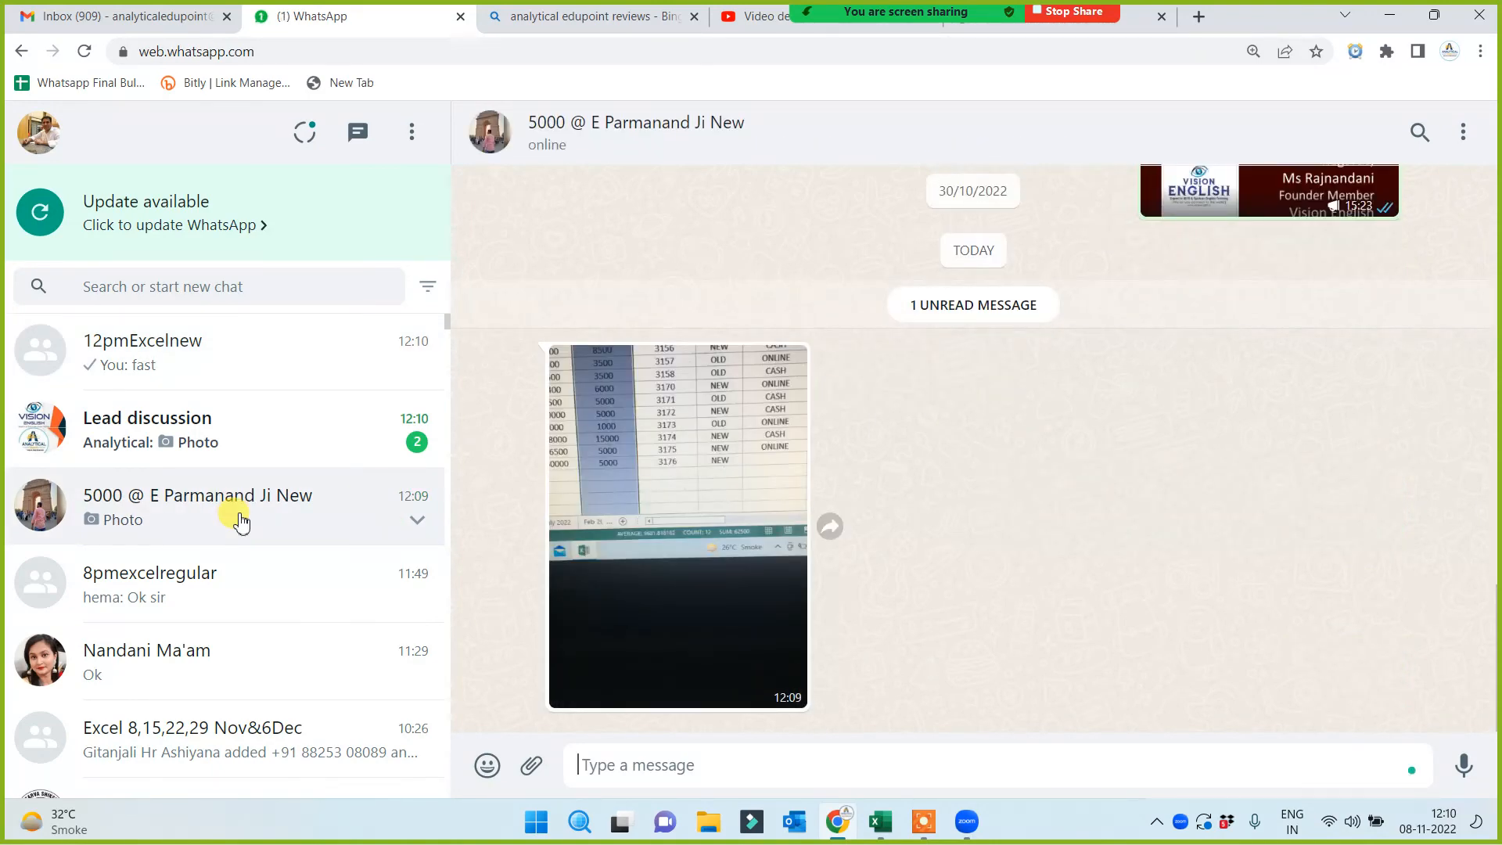
pyautogui.click(137, 444)
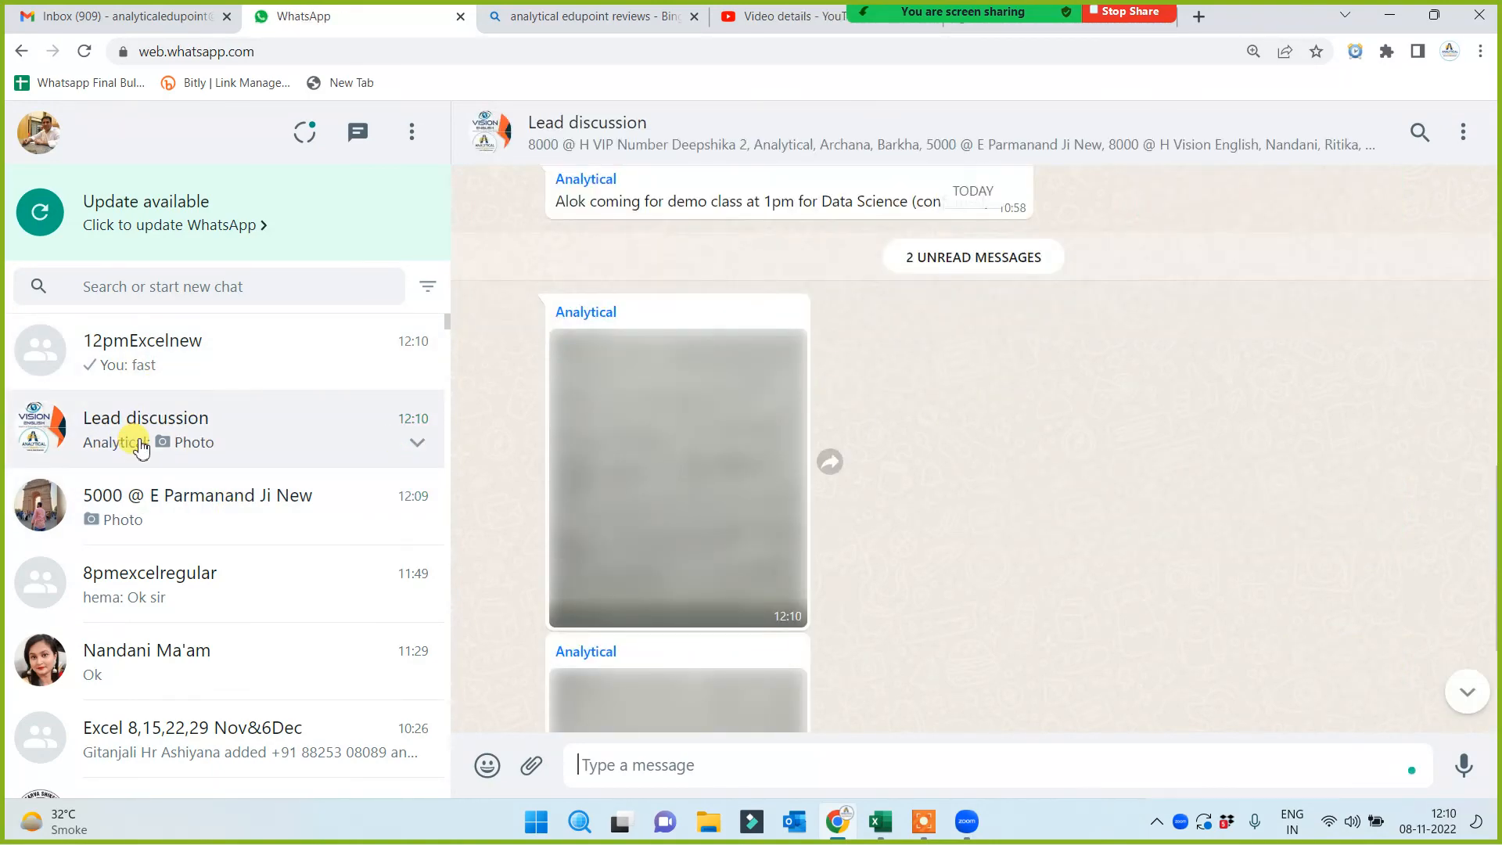
pyautogui.click(201, 16)
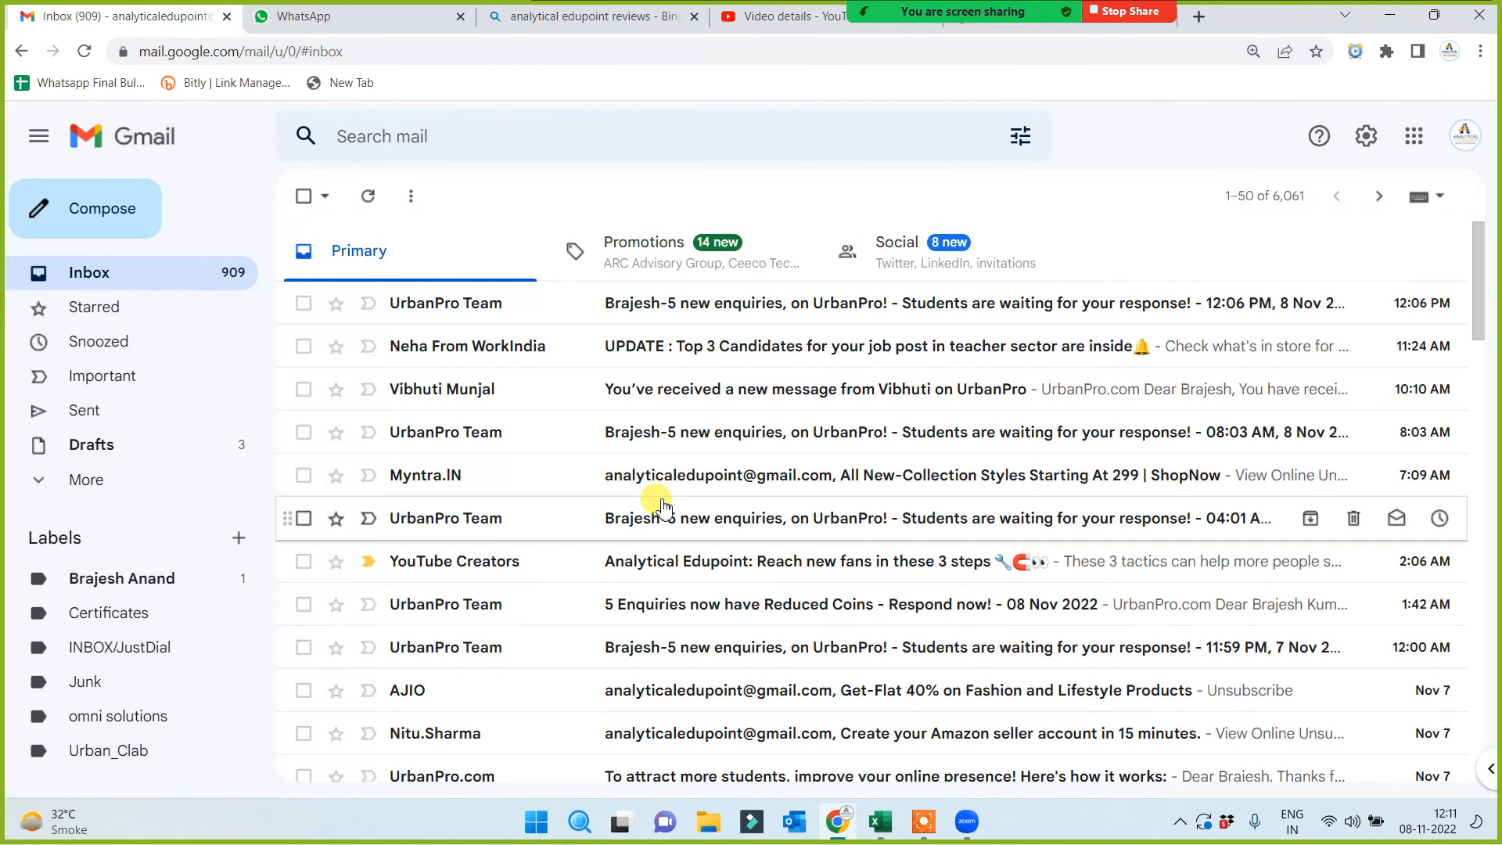
pyautogui.moveTo(881, 829)
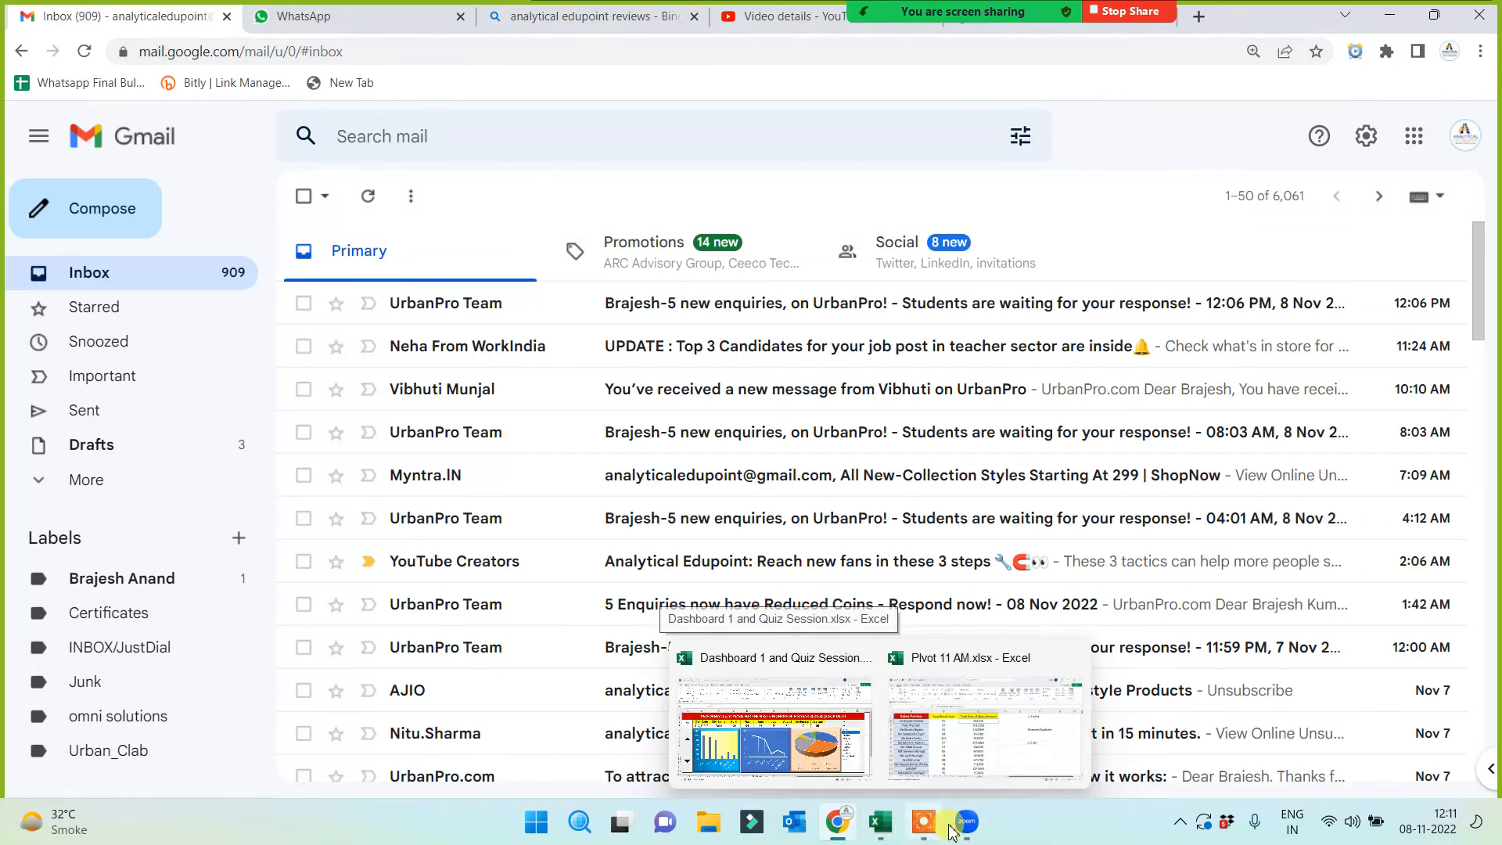
pyautogui.moveTo(931, 829)
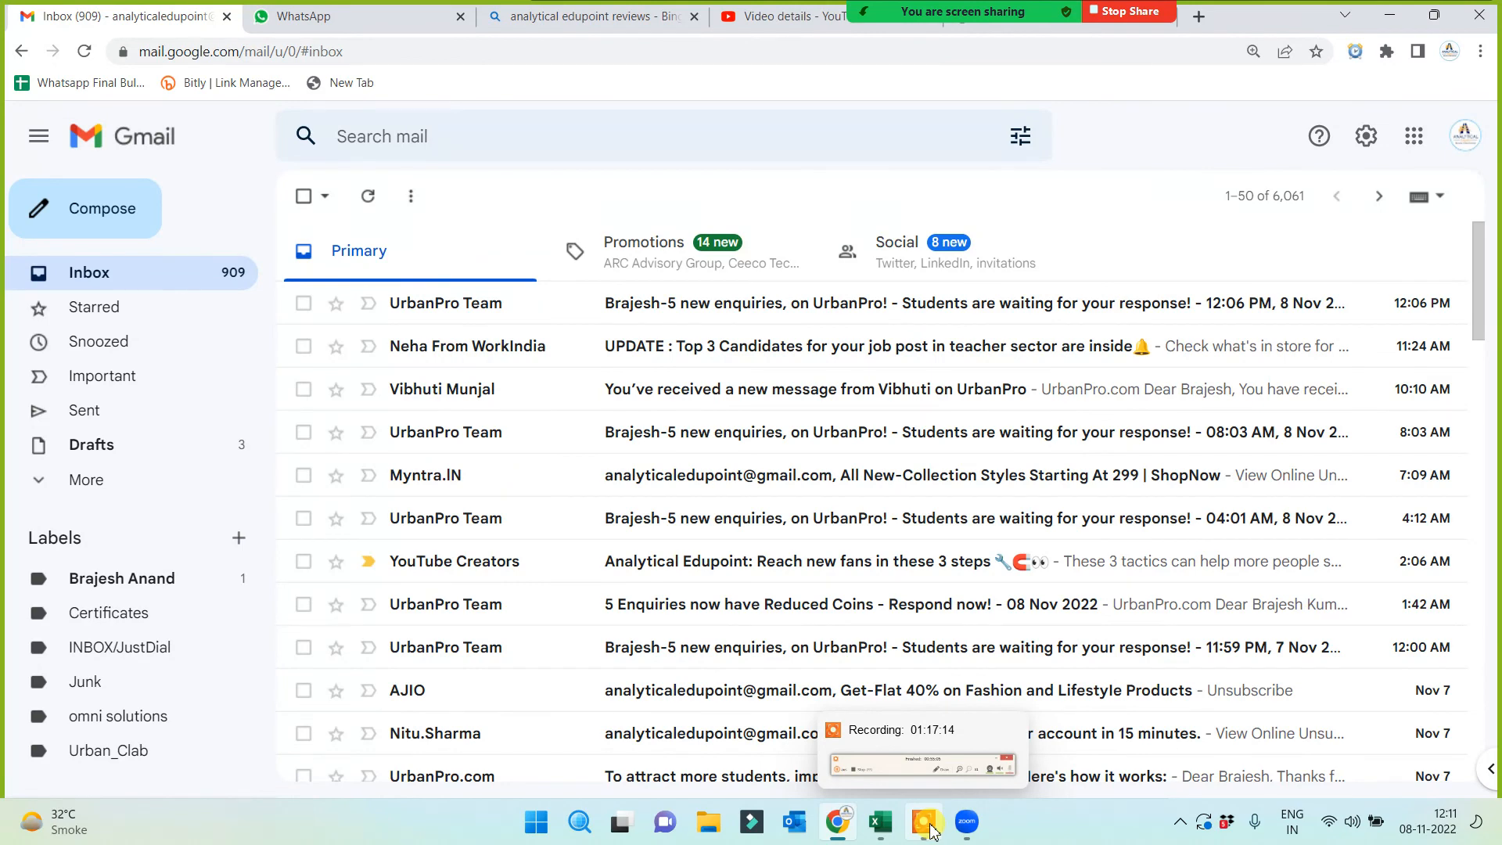
pyautogui.click(930, 829)
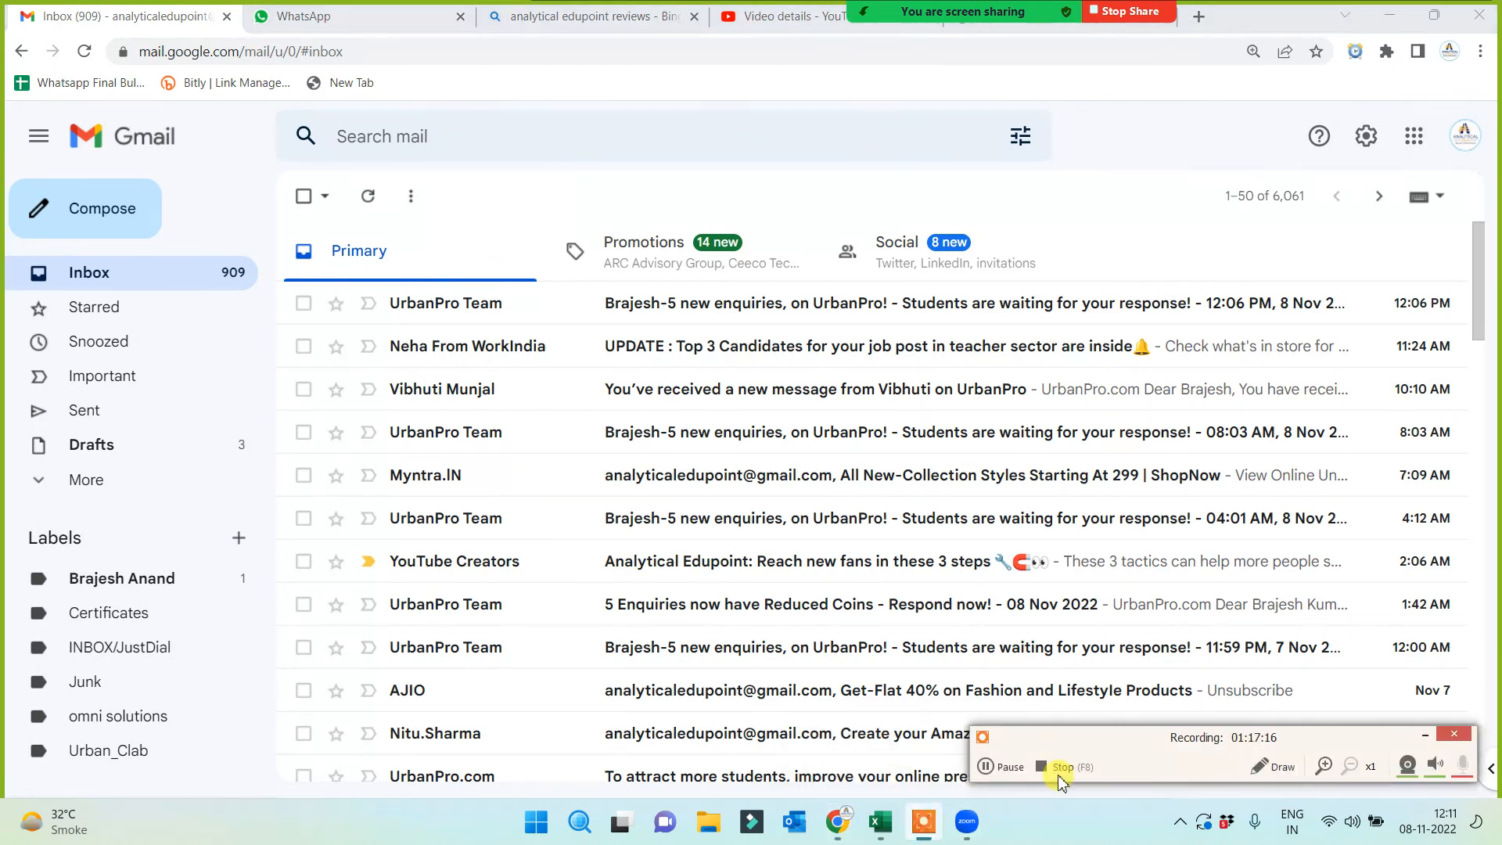